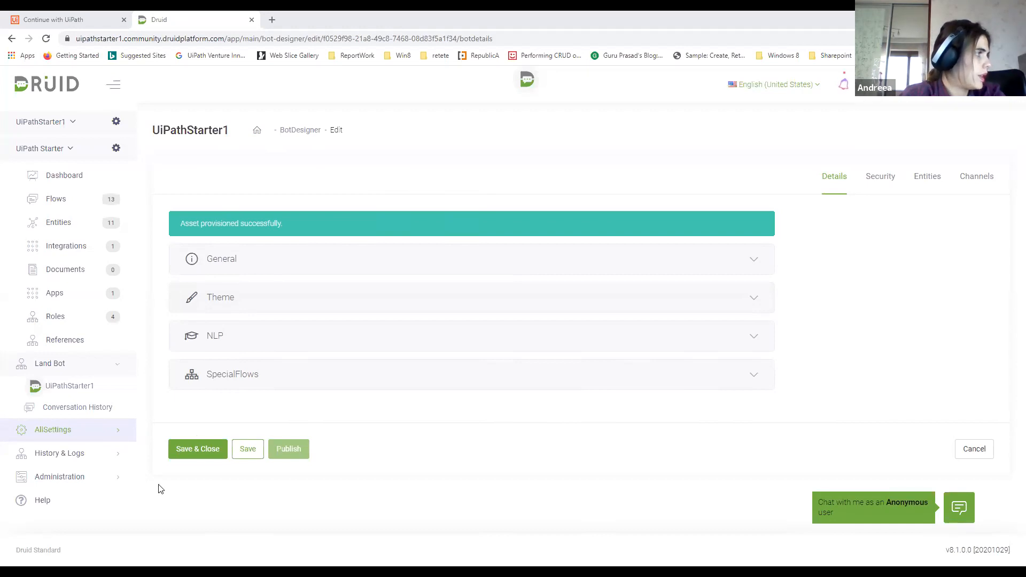
Open the Druid platform help documentation in a new browser tab and switch to it
right_click(47, 508)
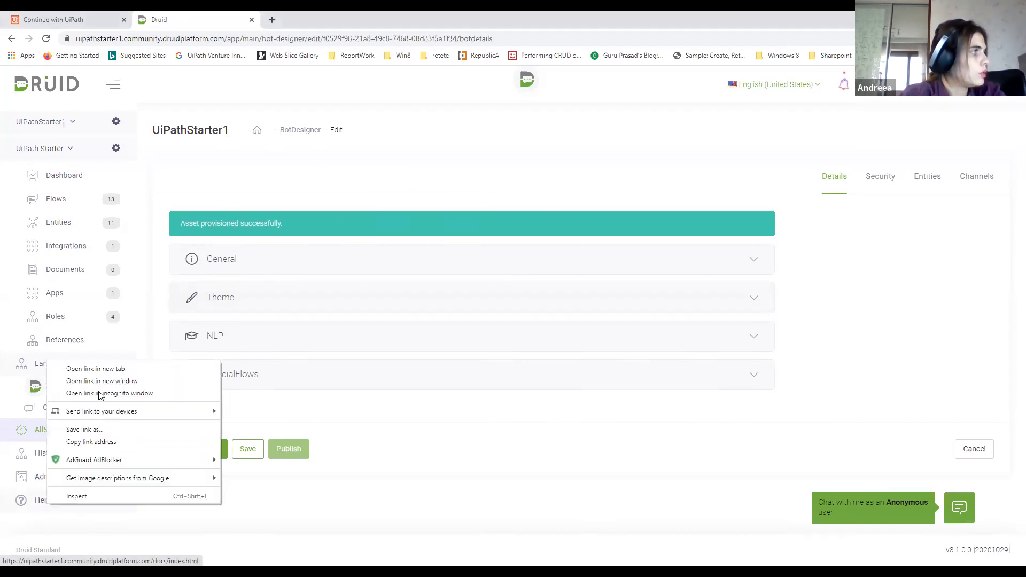
left_click(104, 369)
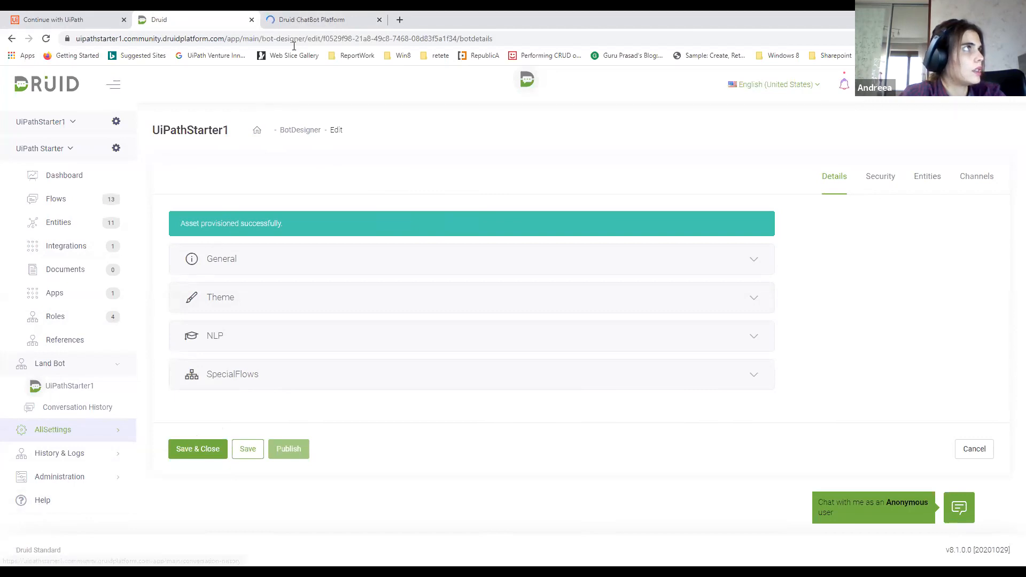
left_click(299, 19)
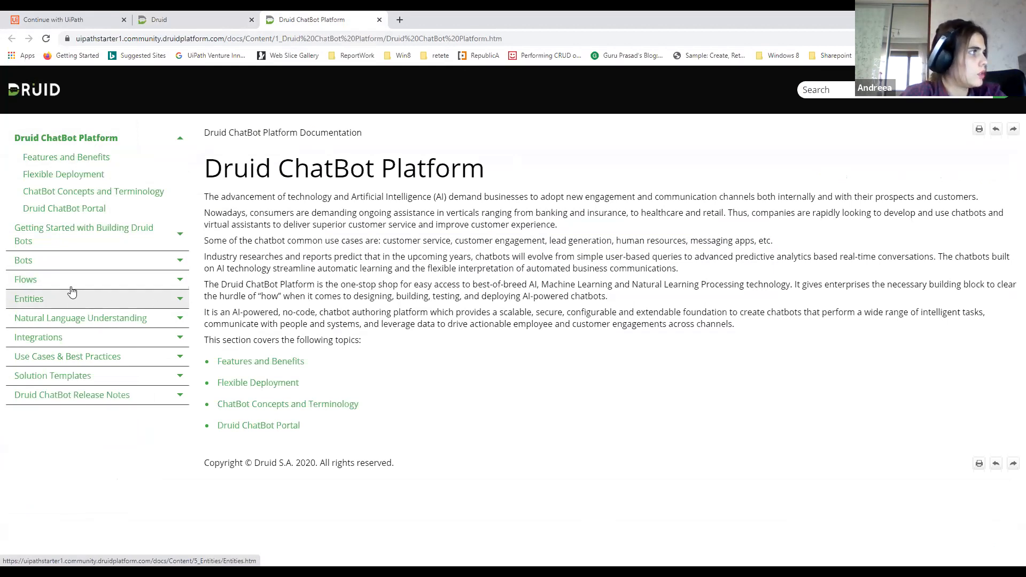
Open the UiPath Starter guide under Solution Templates and review its import instructions, process download and setup videos
left_click(100, 379)
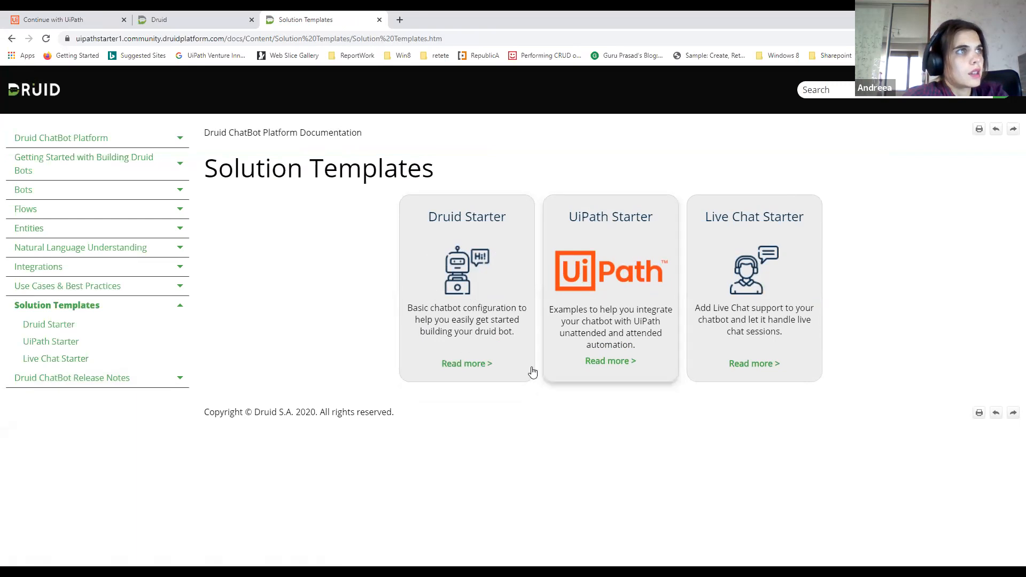
left_click(612, 362)
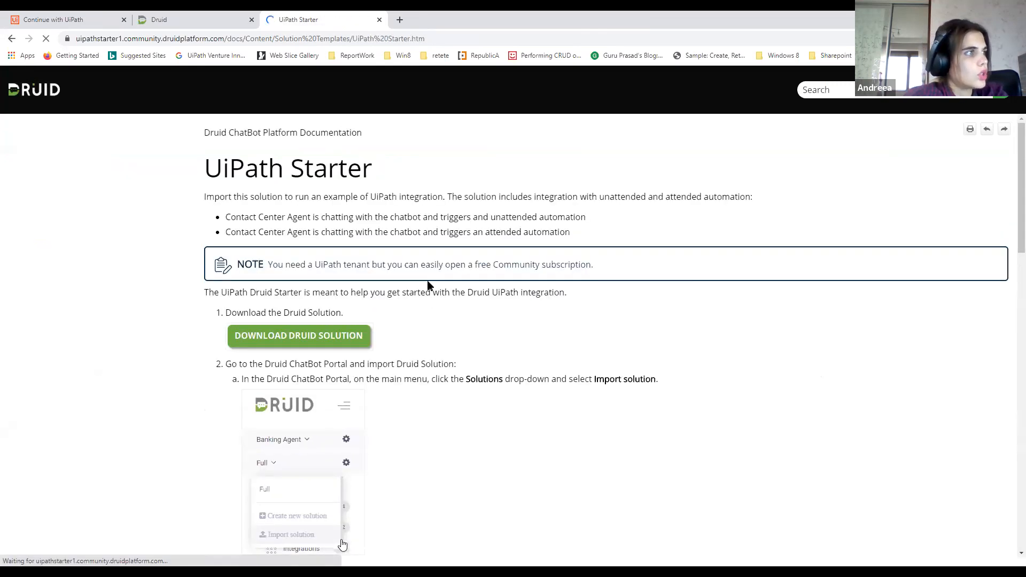
scroll(428, 286, "down", 1)
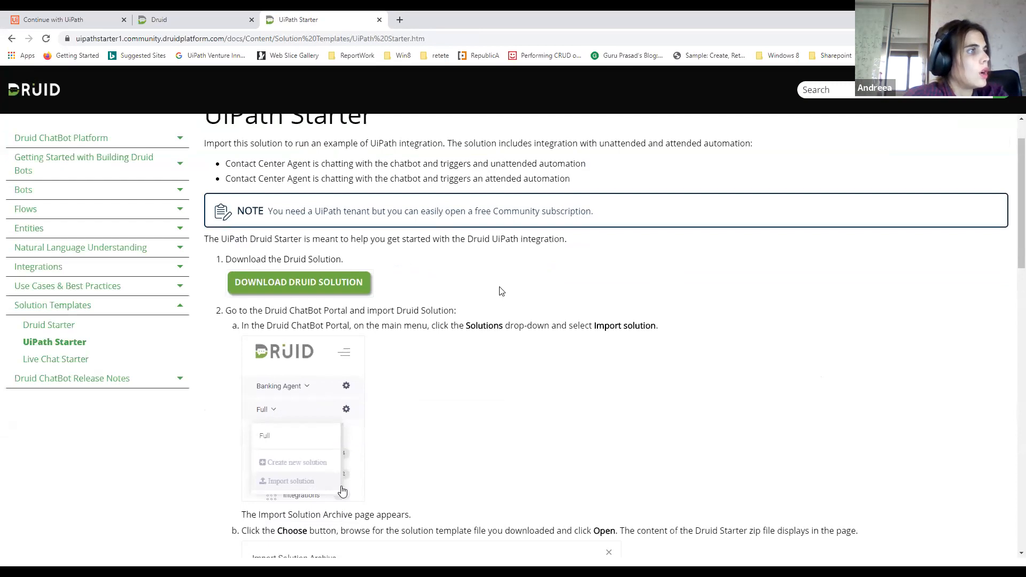
scroll(501, 291, "down", 5)
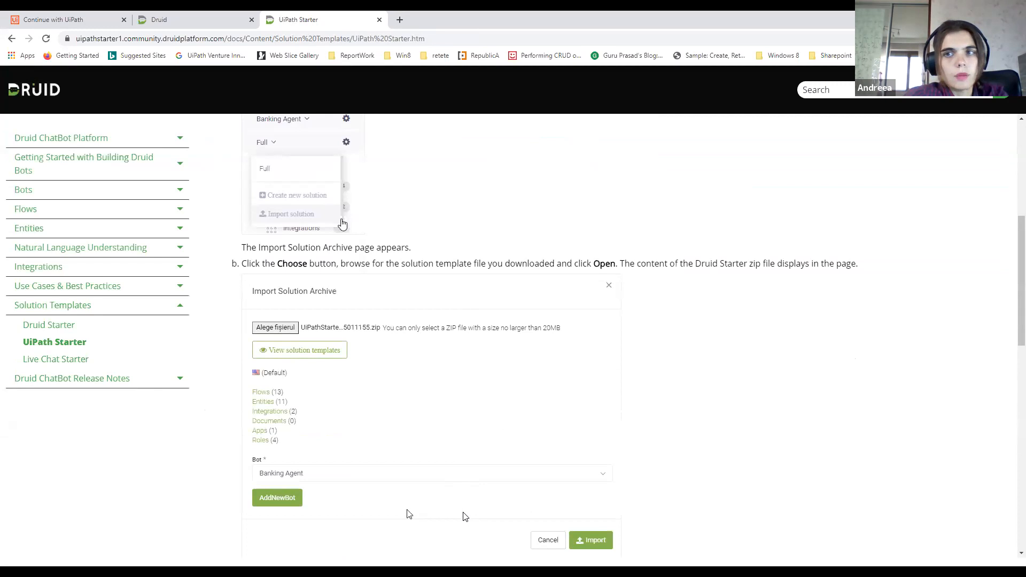
scroll(465, 516, "down", 3)
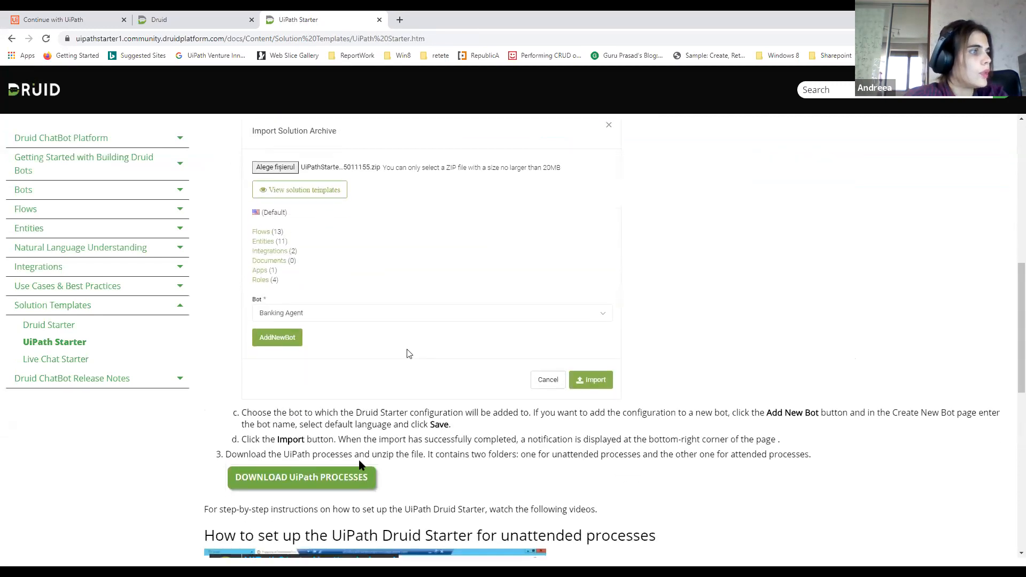
scroll(409, 354, "down", 7)
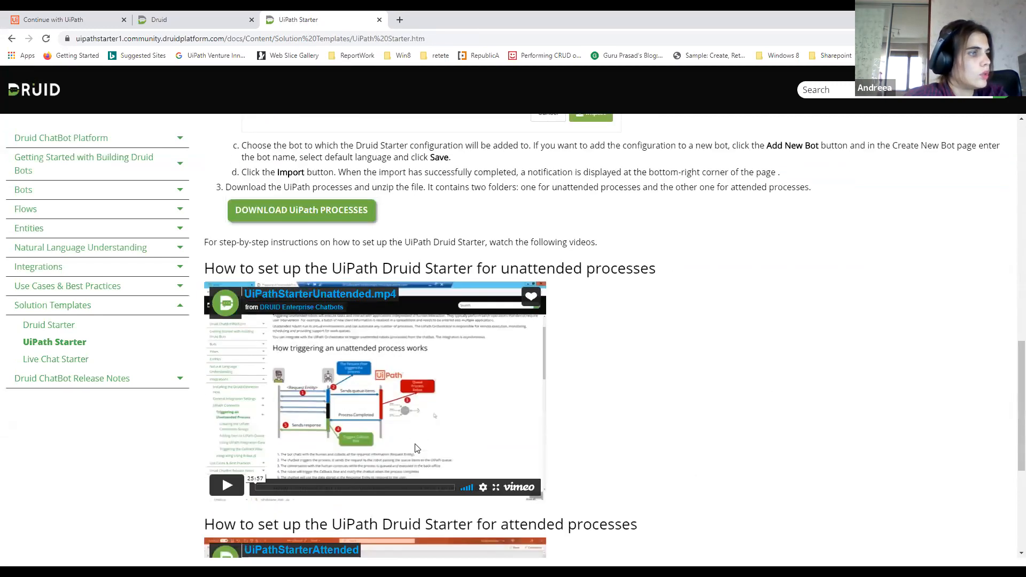
scroll(414, 444, "down", 1)
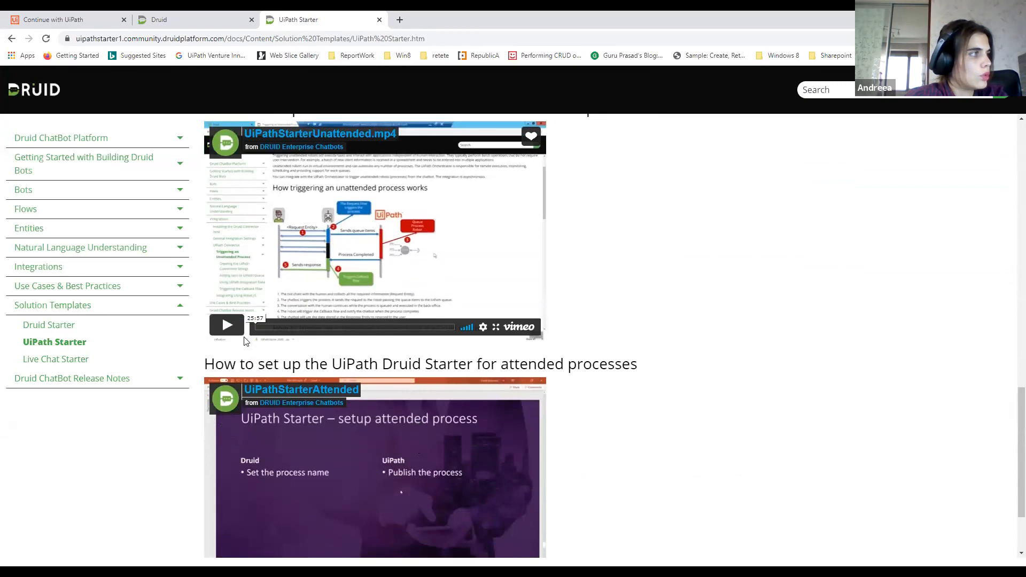
Return to the Druid portal and check the available bots and the solutions belonging to the UiPathStarter1 bot
left_click(165, 19)
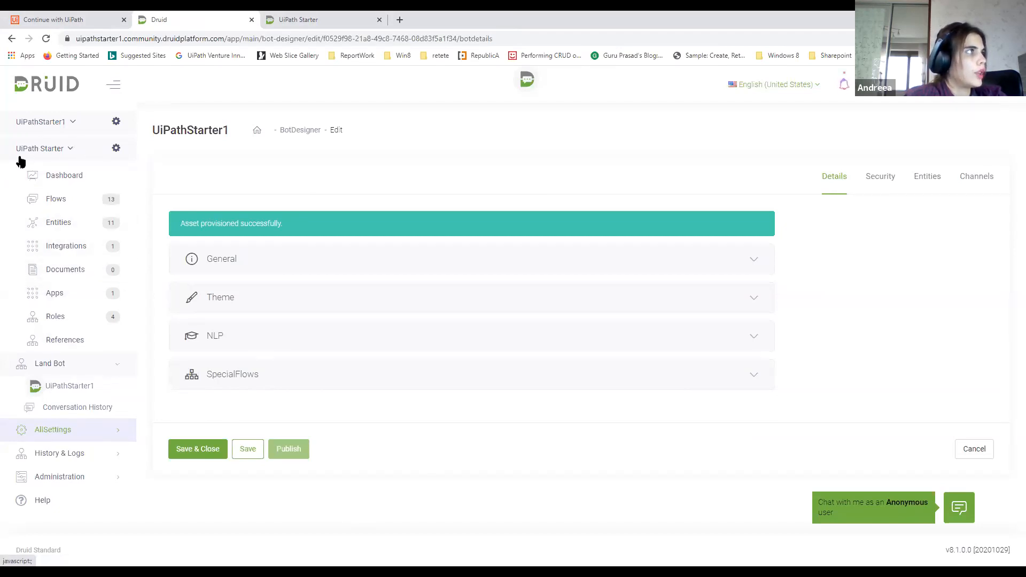
left_click(68, 151)
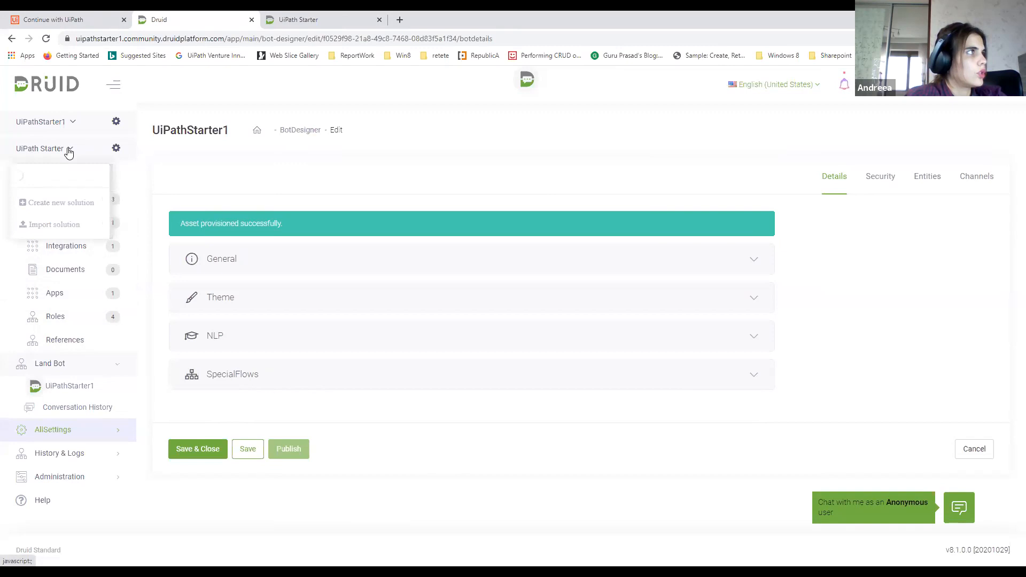
left_click(69, 122)
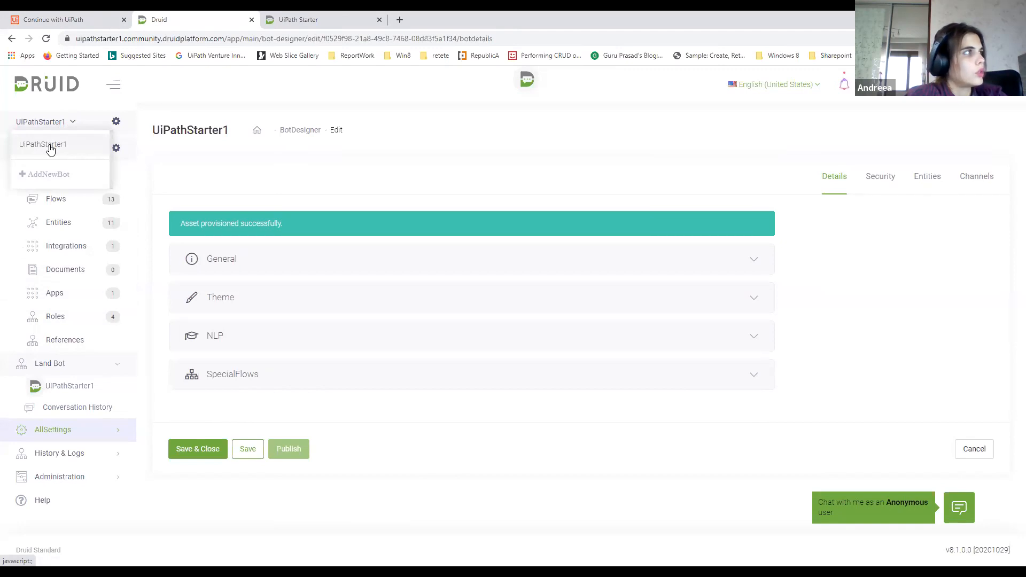
left_click(92, 127)
left_click(81, 148)
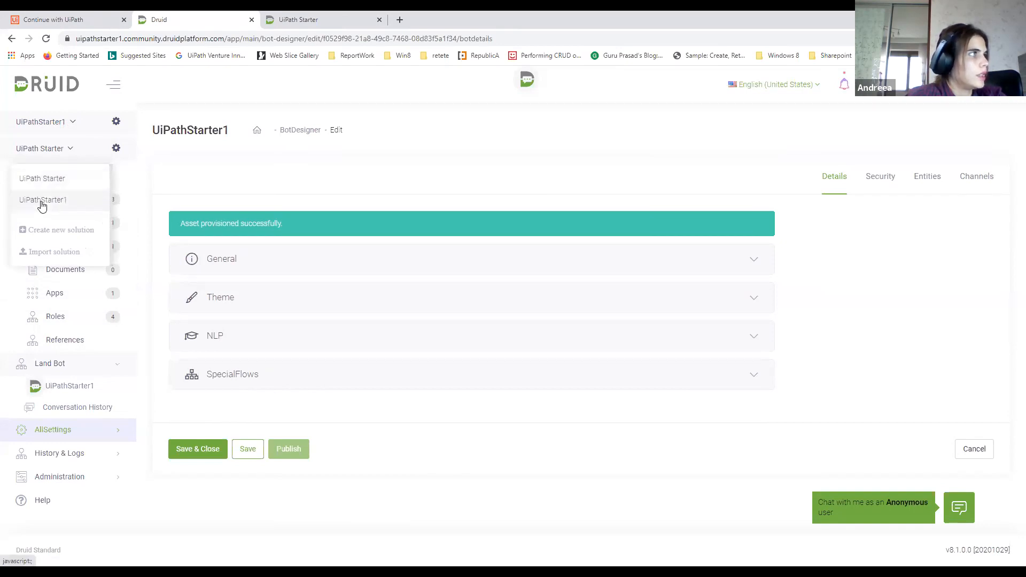
left_click(81, 131)
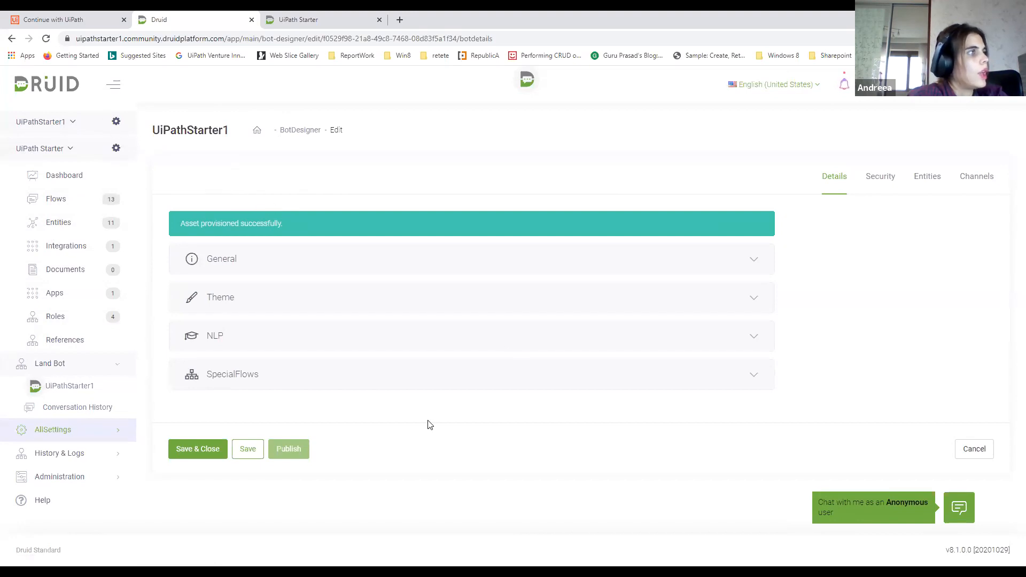
Expand the General settings of the UiPathStarter1 bot and review its language, timeout and identifier fields
left_click(278, 260)
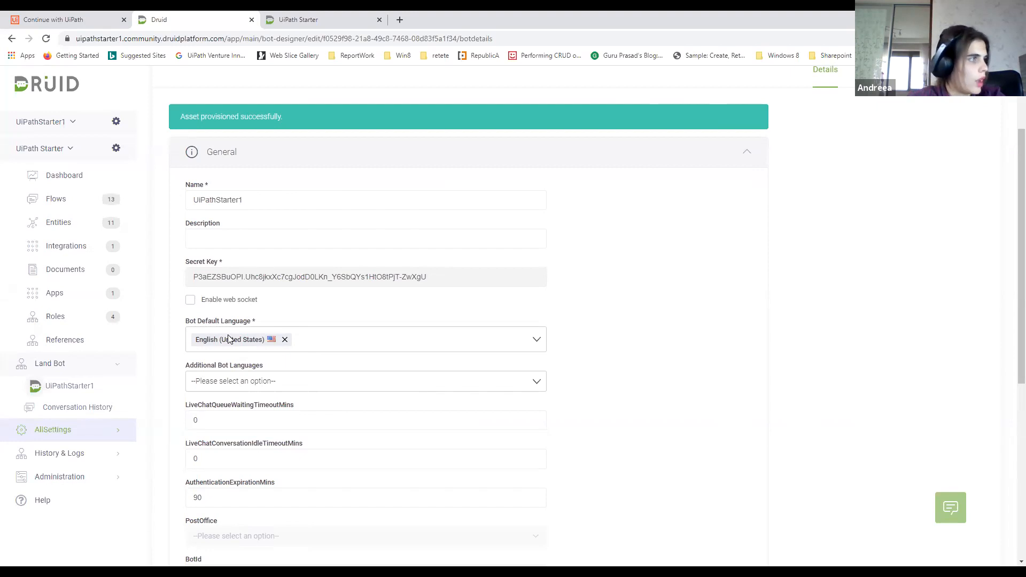
scroll(240, 339, "down", 2)
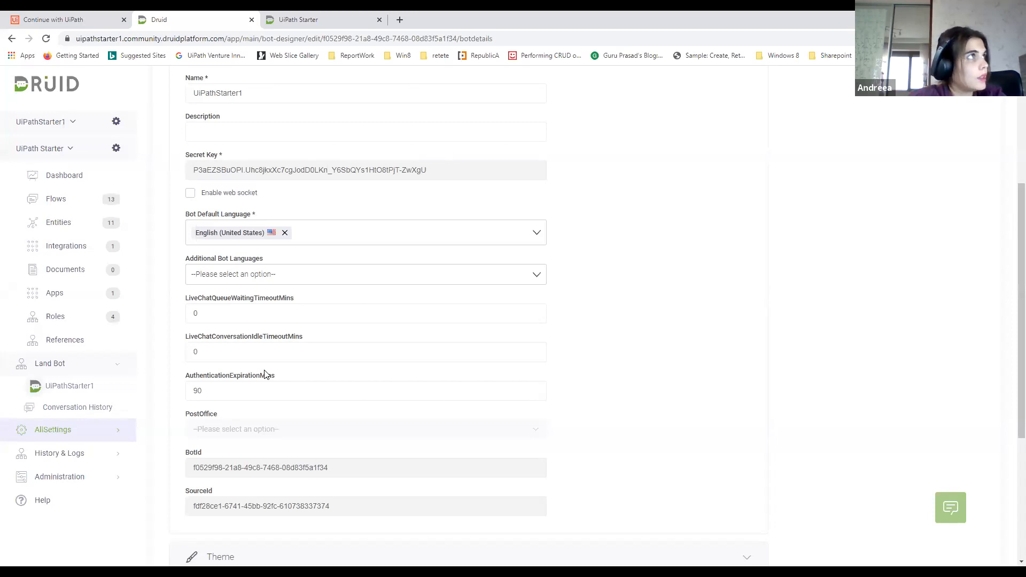
Revisit the Solution Templates overview in the documentation, and come back to the bot's details page
left_click(333, 20)
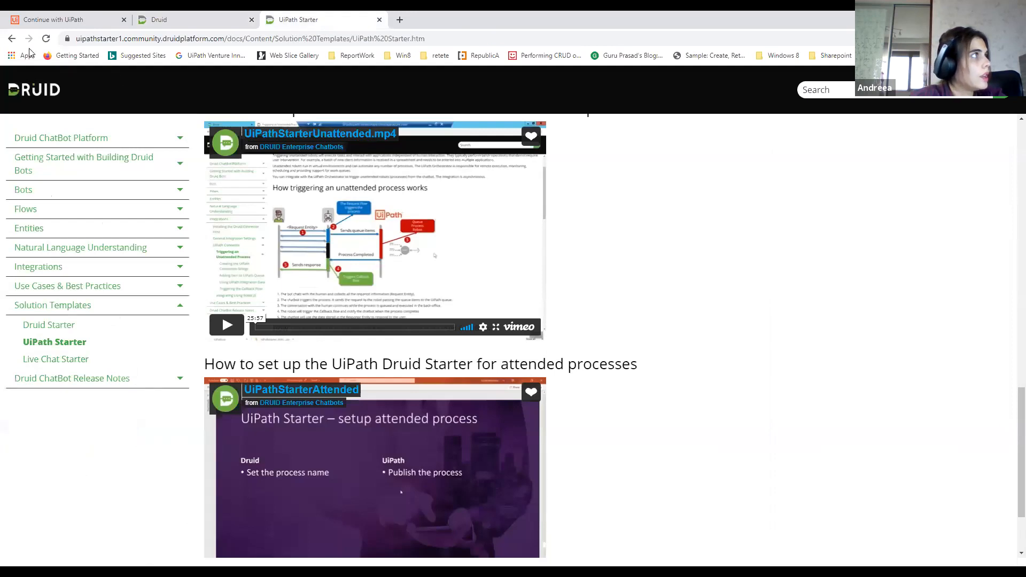
left_click(12, 38)
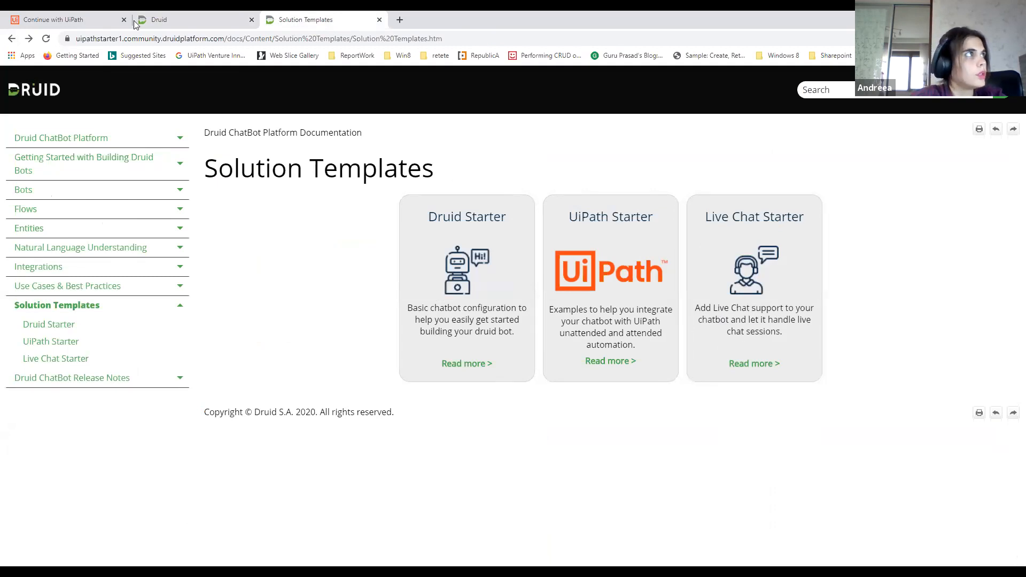
left_click(175, 25)
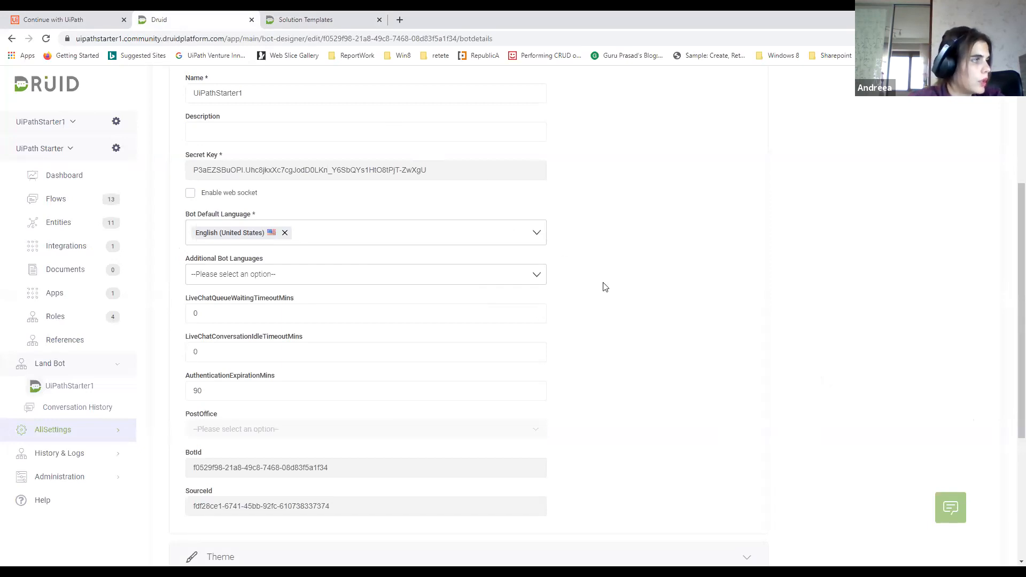
Expand the bot's Theme settings and examine the available webchat colour themes without changing the selection
scroll(606, 287, "down", 2)
scroll(606, 287, "down", 2)
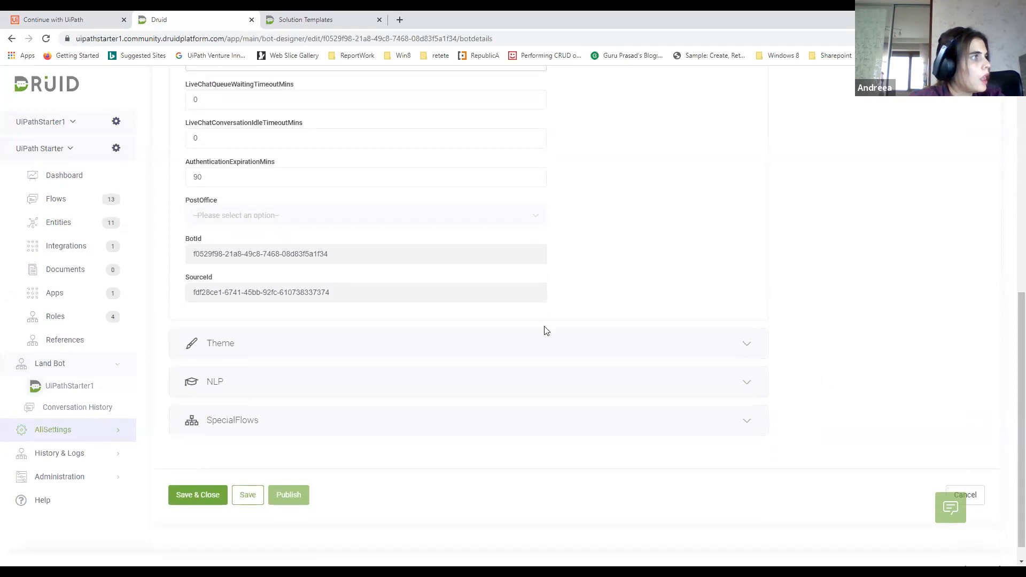
left_click(444, 355)
scroll(443, 355, "down", 2)
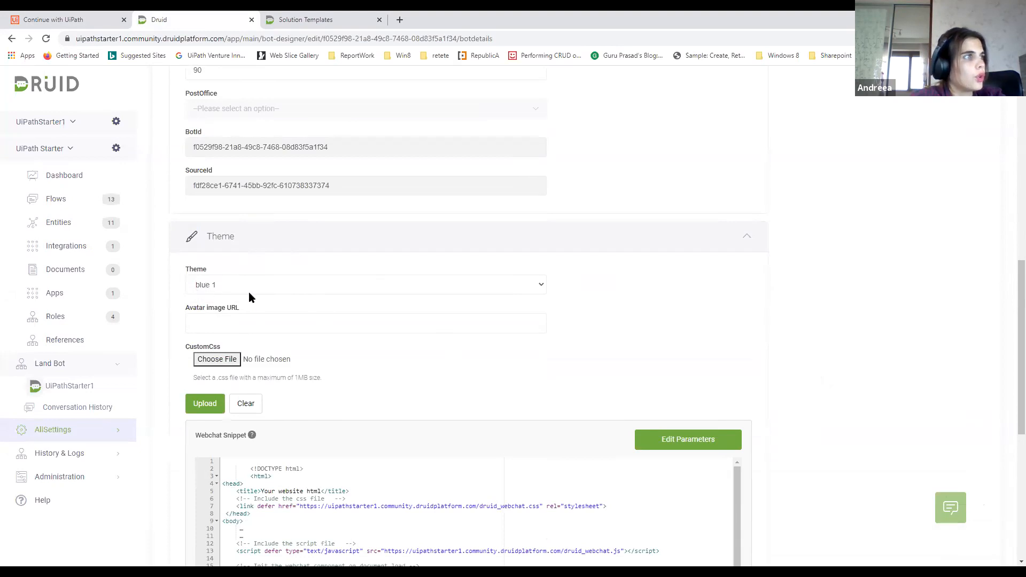
left_click(536, 286)
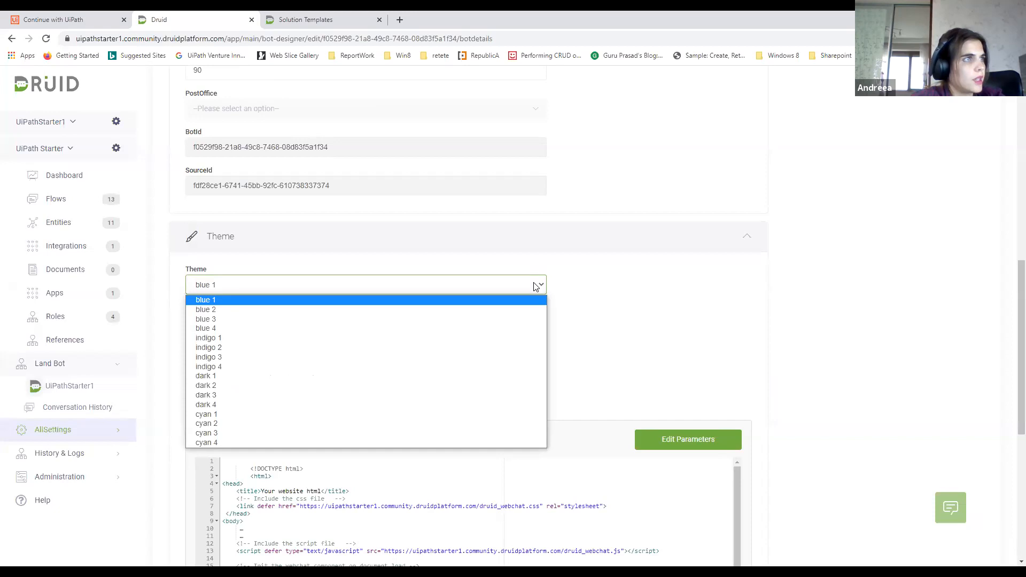
left_click(577, 286)
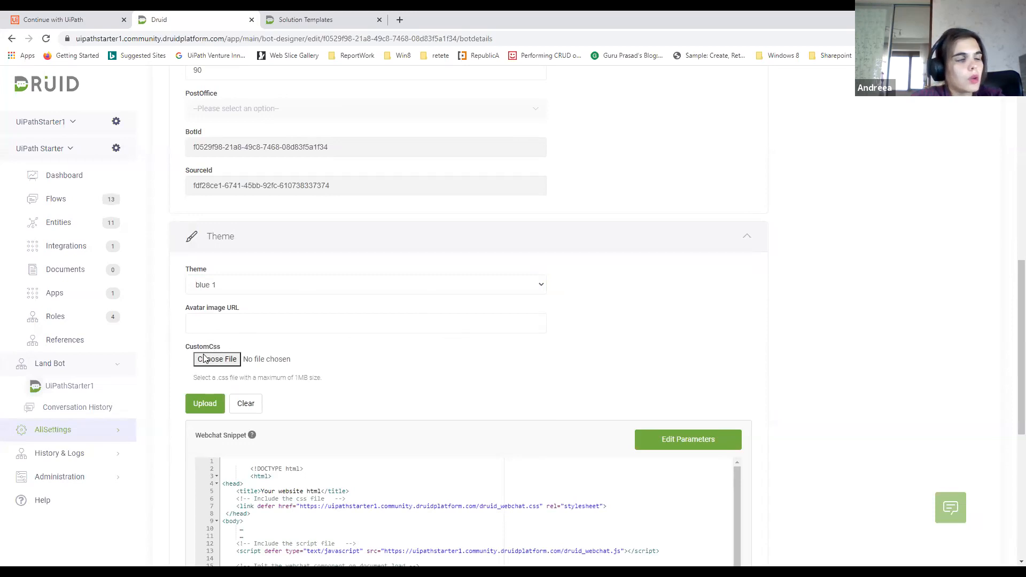
Highlight the Webchat Snippet code in the Theme settings and briefly open the bot's webchat window to preview it
scroll(358, 358, "down", 3)
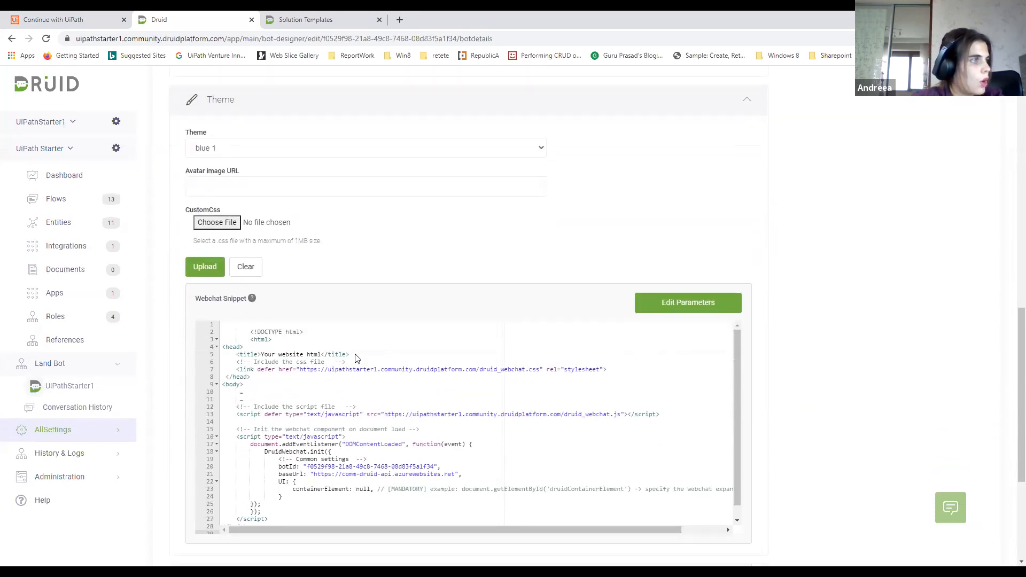
scroll(357, 359, "down", 2)
left_click(243, 256)
left_click_drag(243, 256, 341, 441)
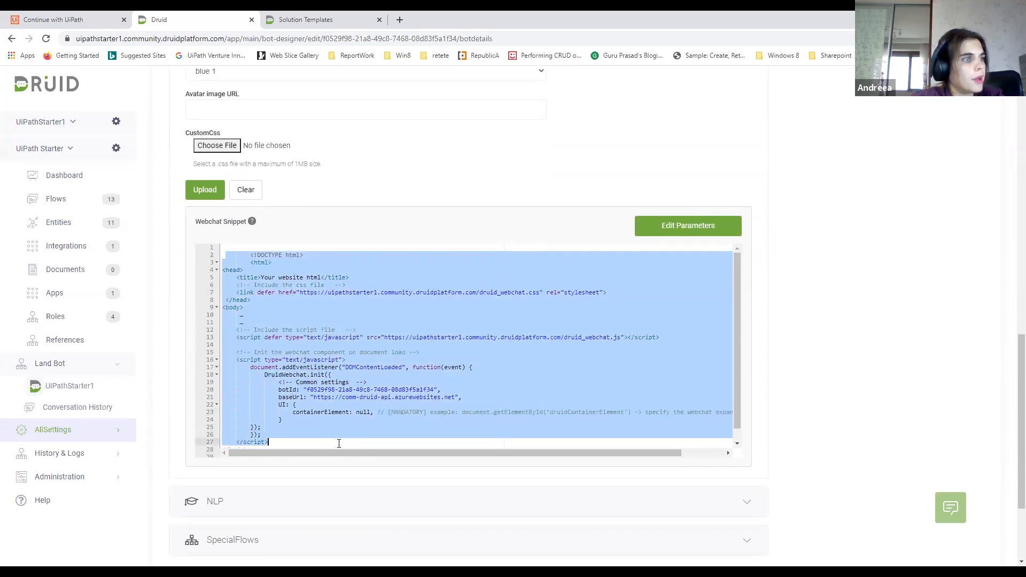
scroll(390, 425, "down", 2)
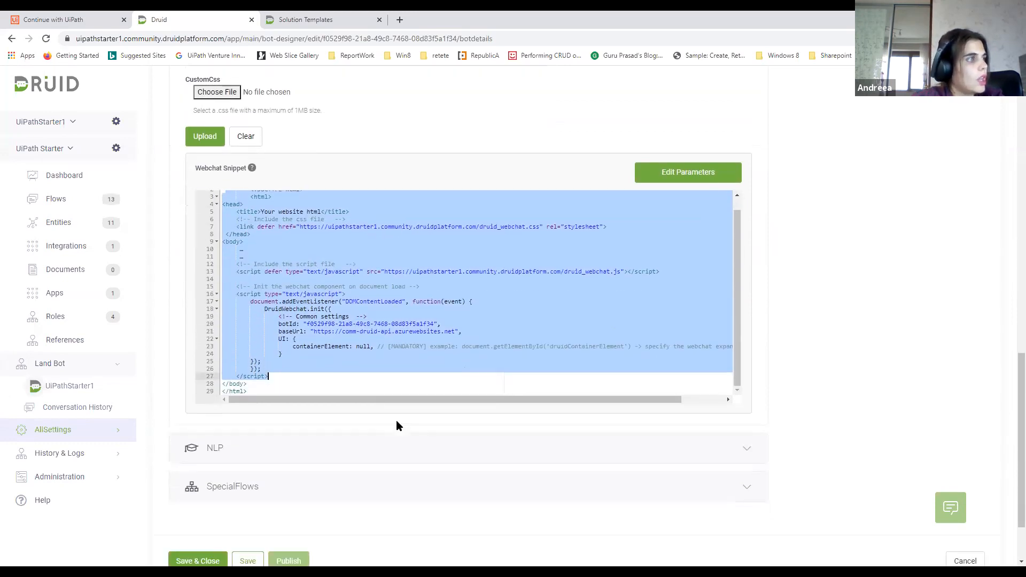
left_click(951, 509)
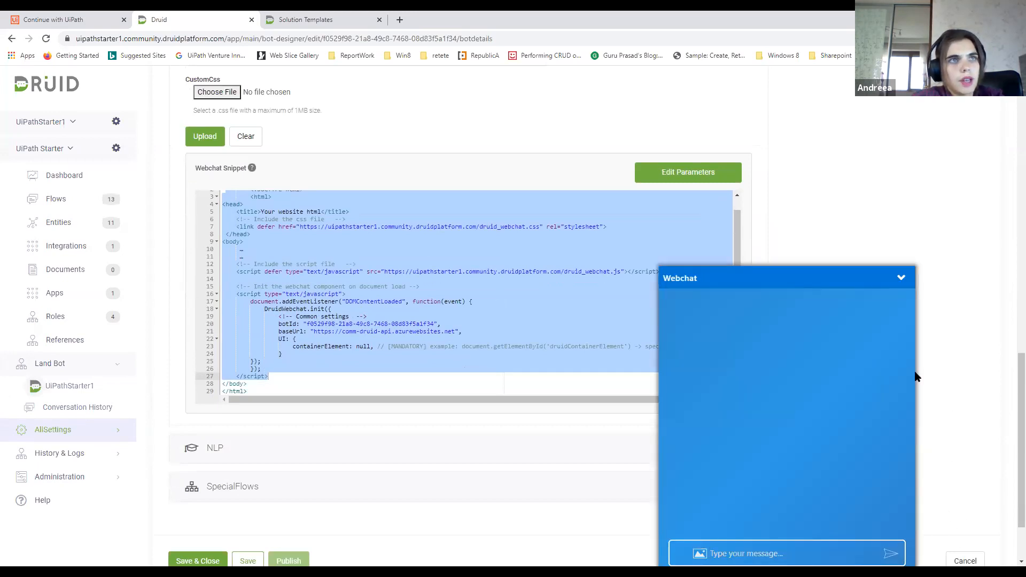
left_click(901, 277)
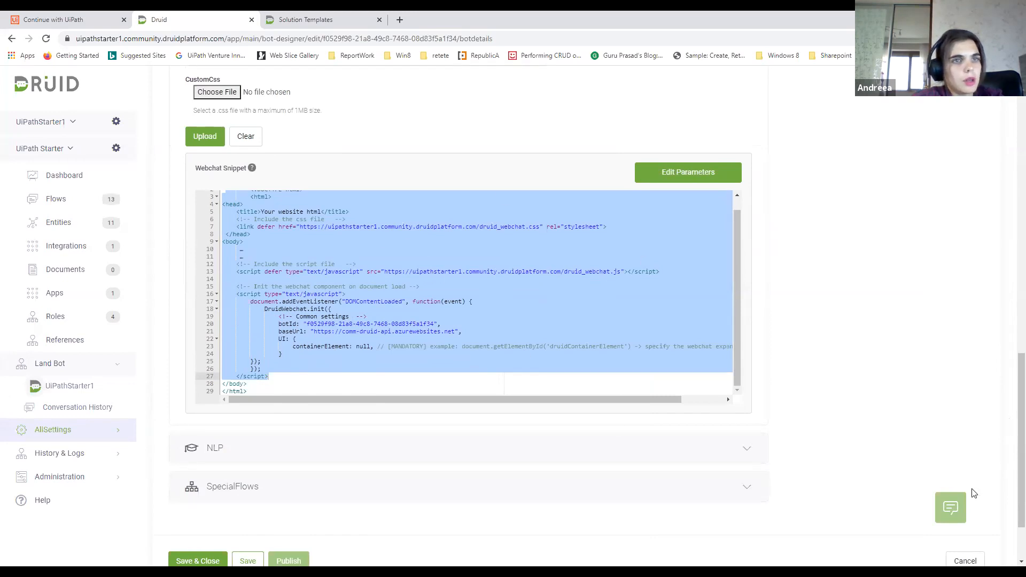
Expand the bot's NLP settings and choose DRUID (built in) as the NLP provider
scroll(504, 385, "down", 2)
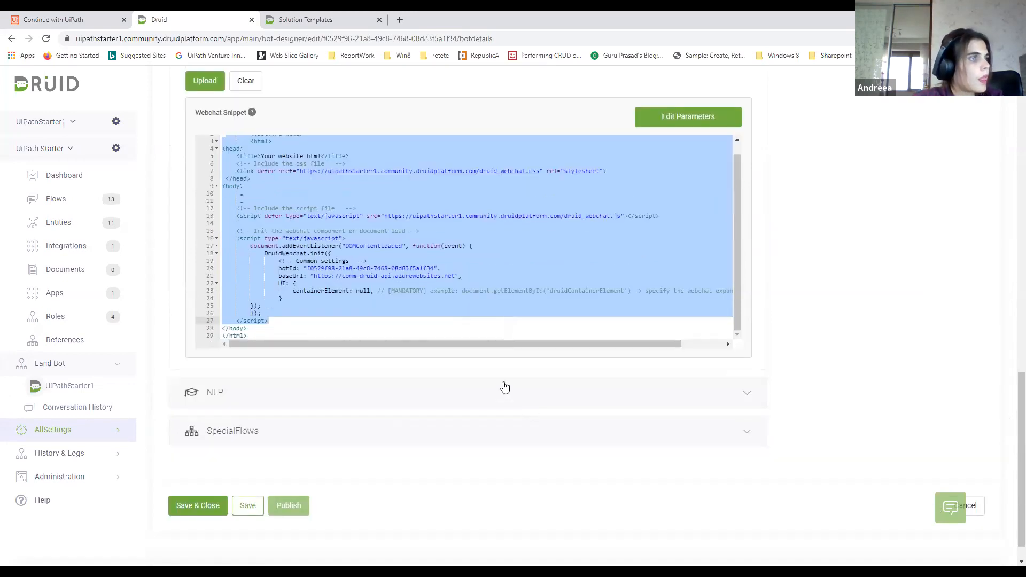
left_click(513, 359)
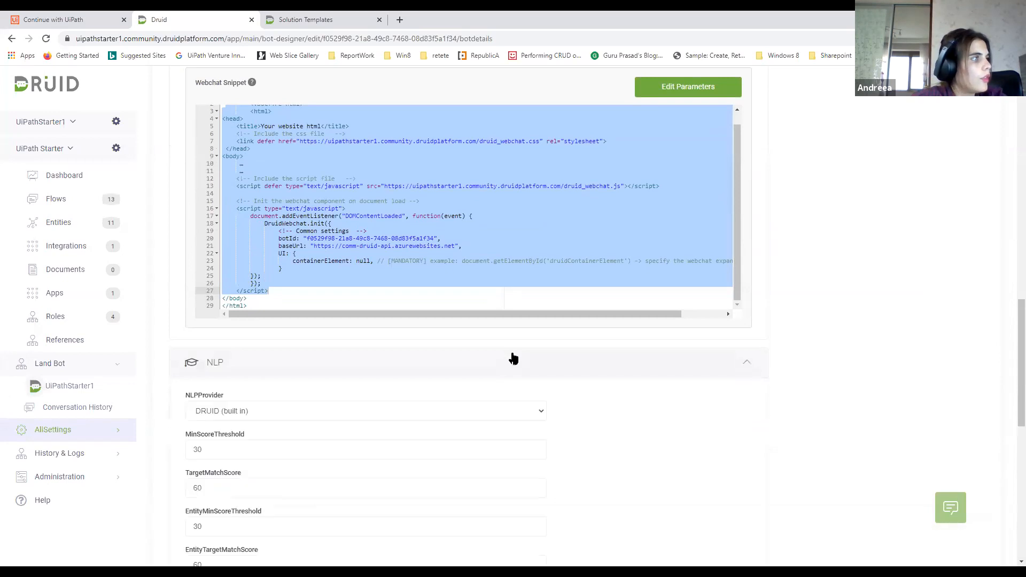
scroll(513, 358, "down", 3)
scroll(517, 352, "down", 1)
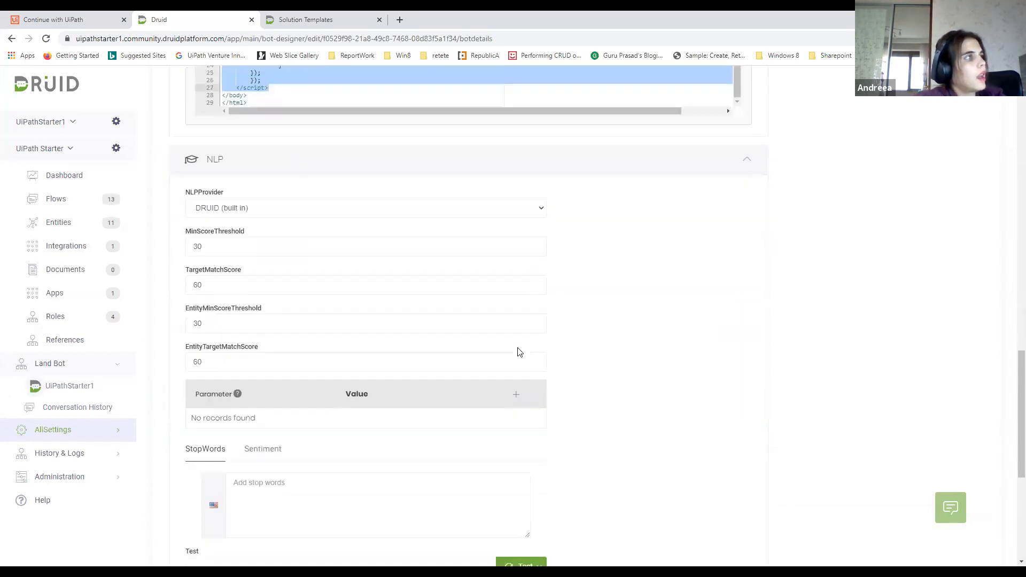
left_click(362, 198)
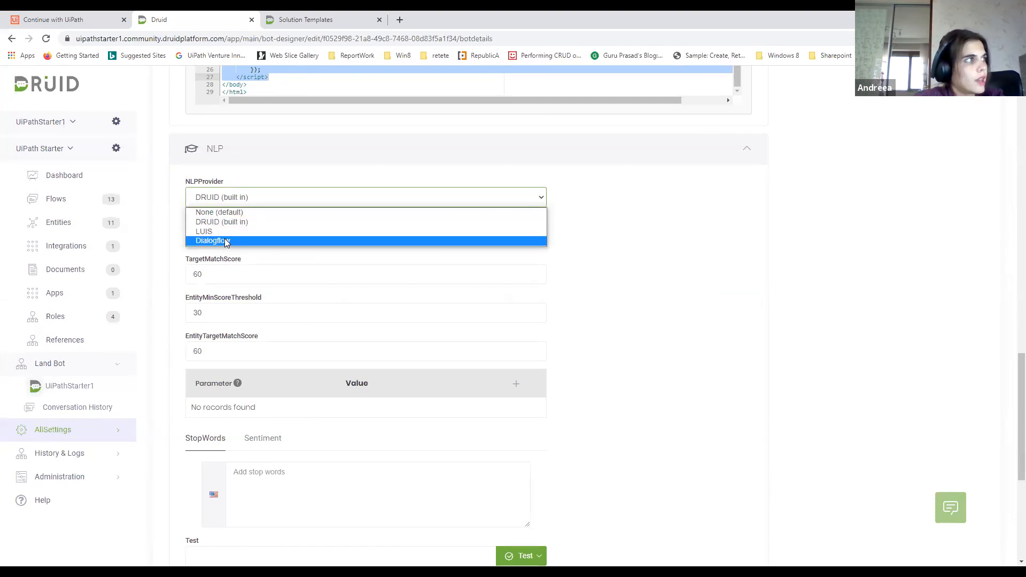
left_click(238, 224)
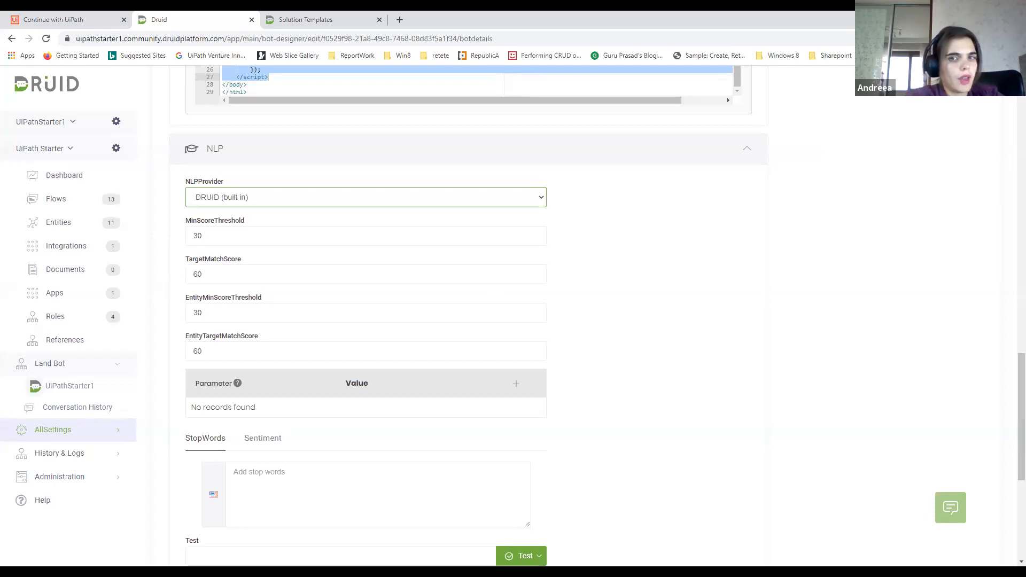
scroll(707, 506, "down", 2)
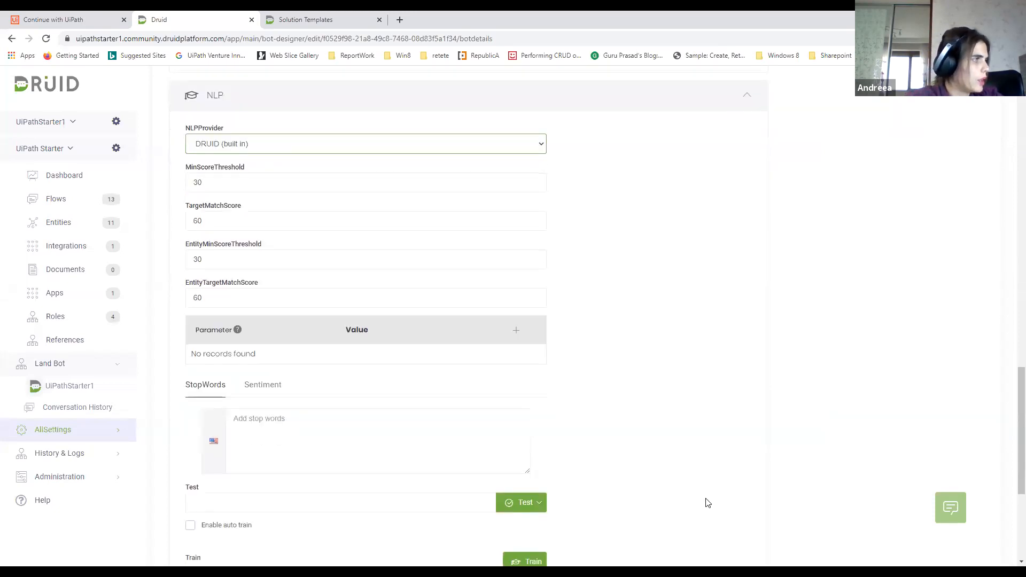
Examine the NLP test and training options, checking the Test field's earlier phrases without running a test
scroll(707, 503, "down", 2)
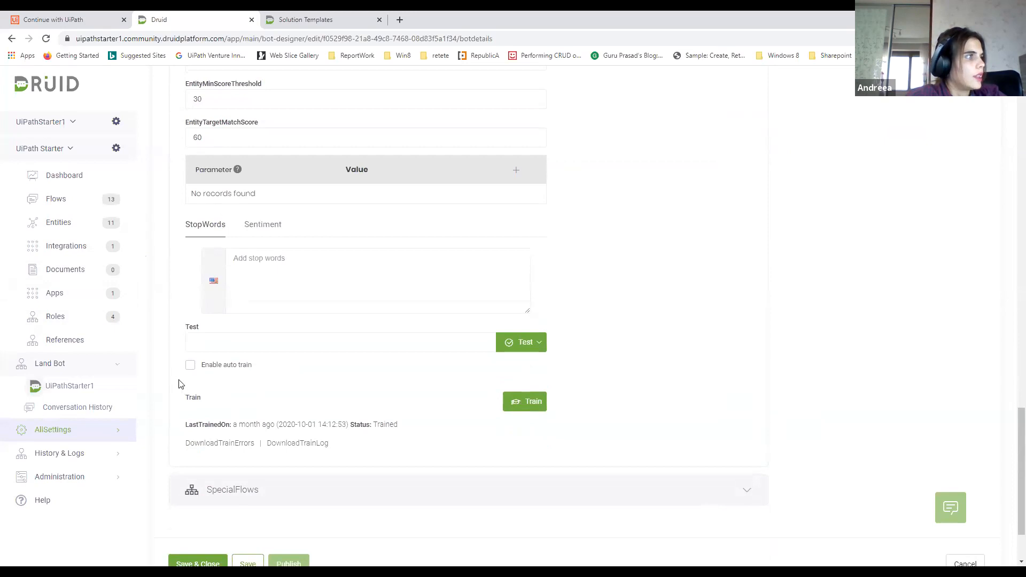
left_click(227, 341)
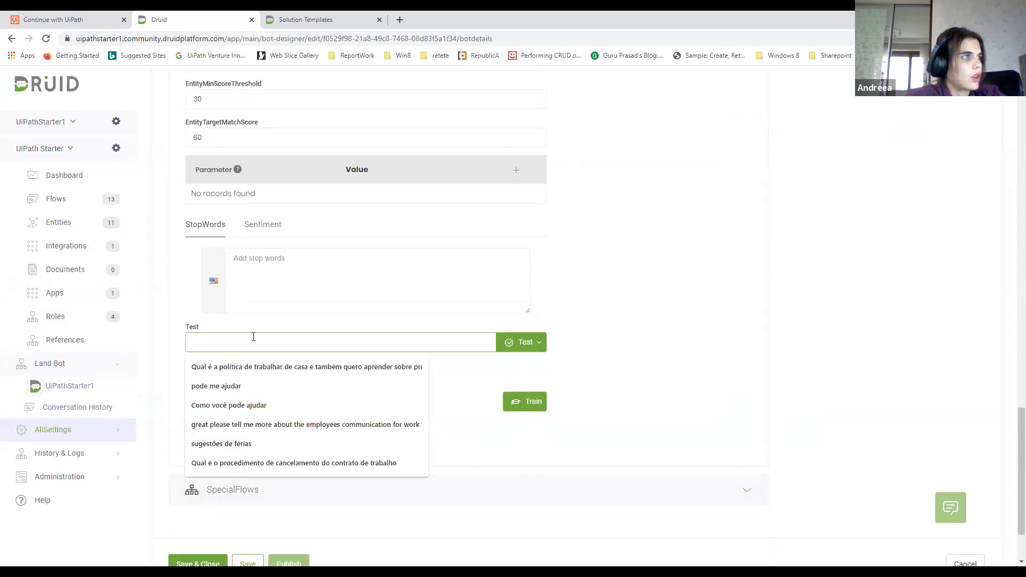
left_click(635, 352)
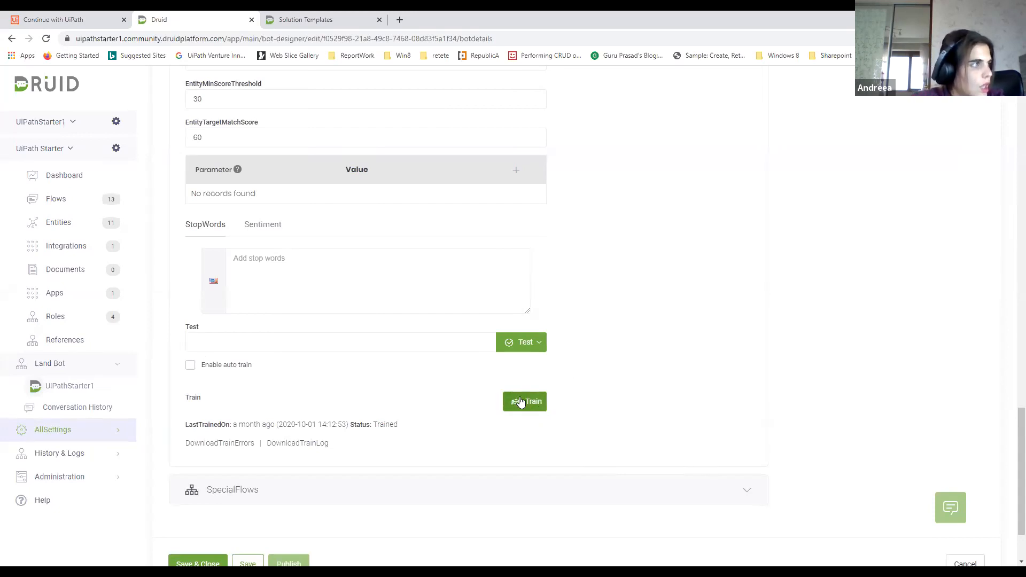
Expand the bot's SpecialFlows settings and briefly consult the Solution Templates overview in the documentation
left_click(717, 488)
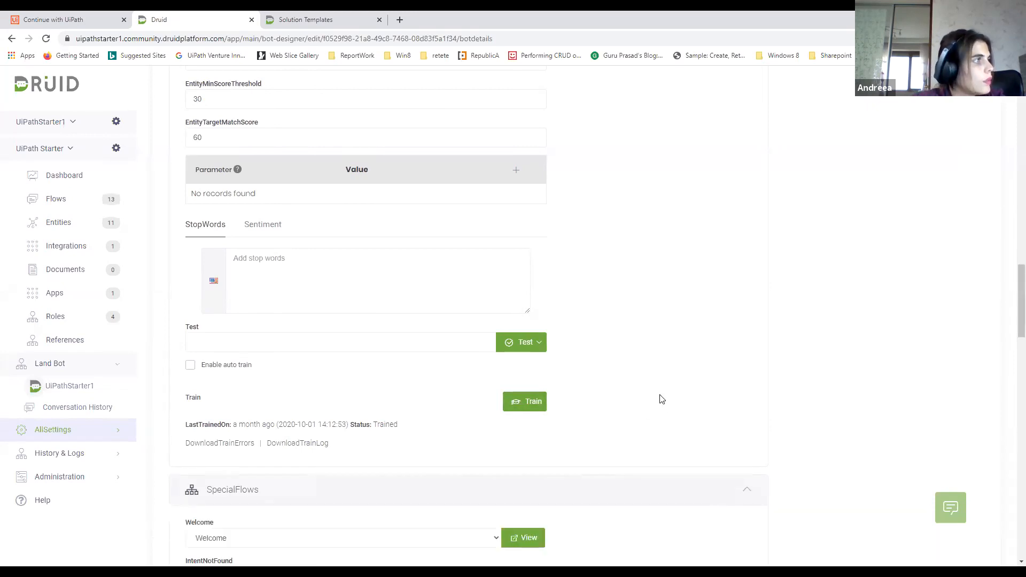
scroll(661, 400, "down", 4)
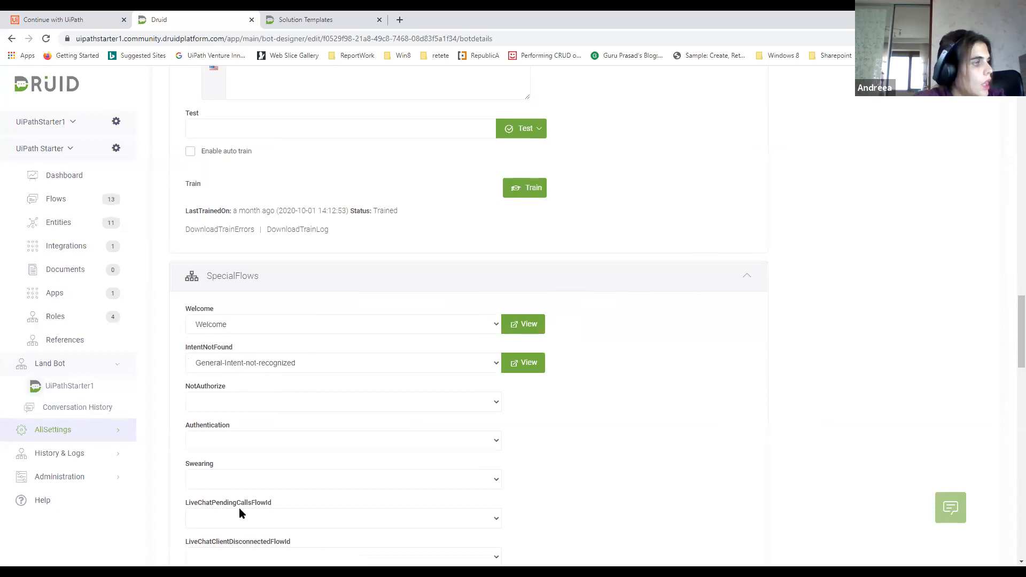
left_click(332, 19)
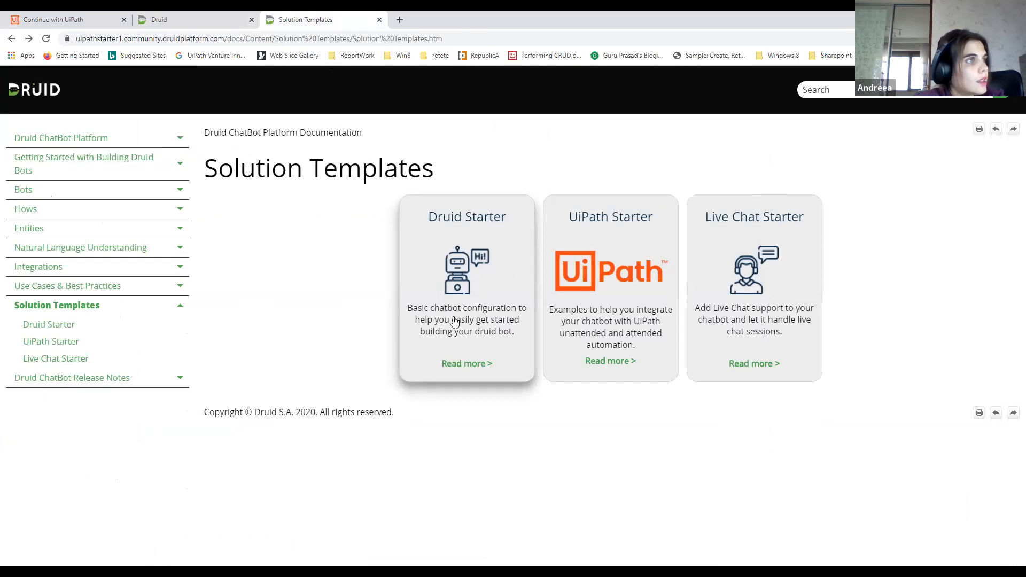
left_click(219, 24)
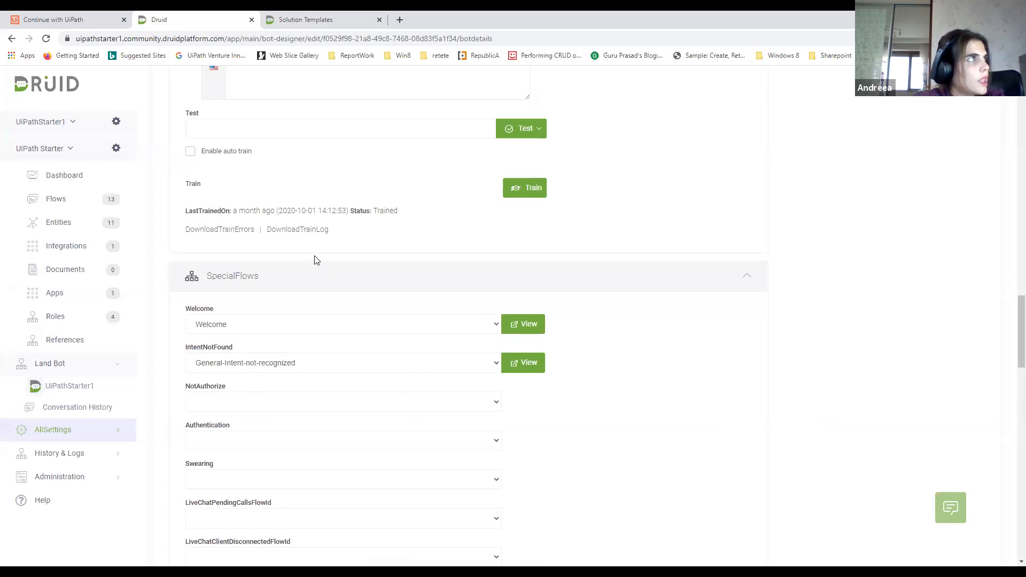
Examine the NLP score thresholds and training options, along with the flows assigned under SpecialFlows
scroll(314, 259, "up", 6)
scroll(262, 160, "up", 1)
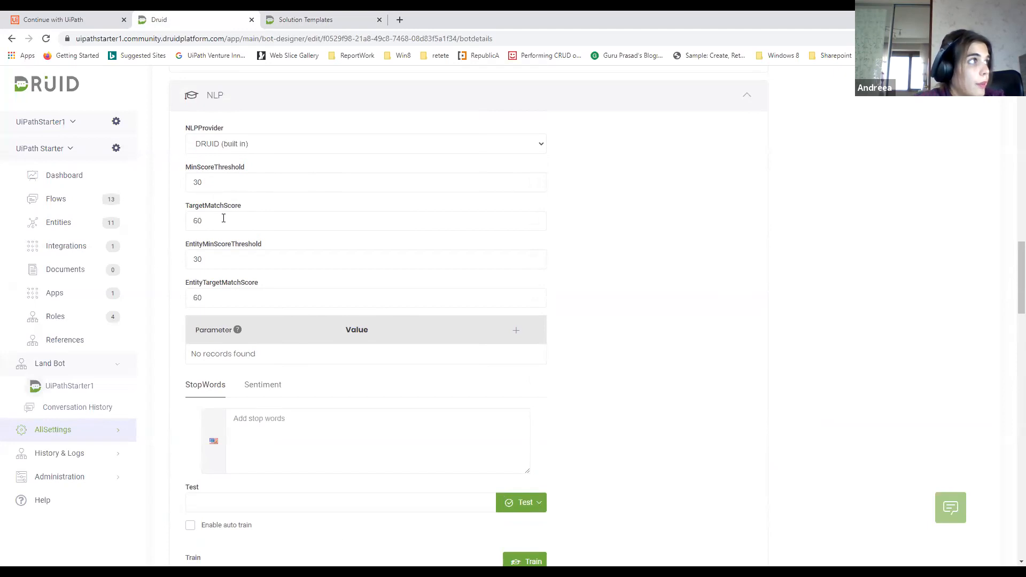
scroll(316, 238, "down", 2)
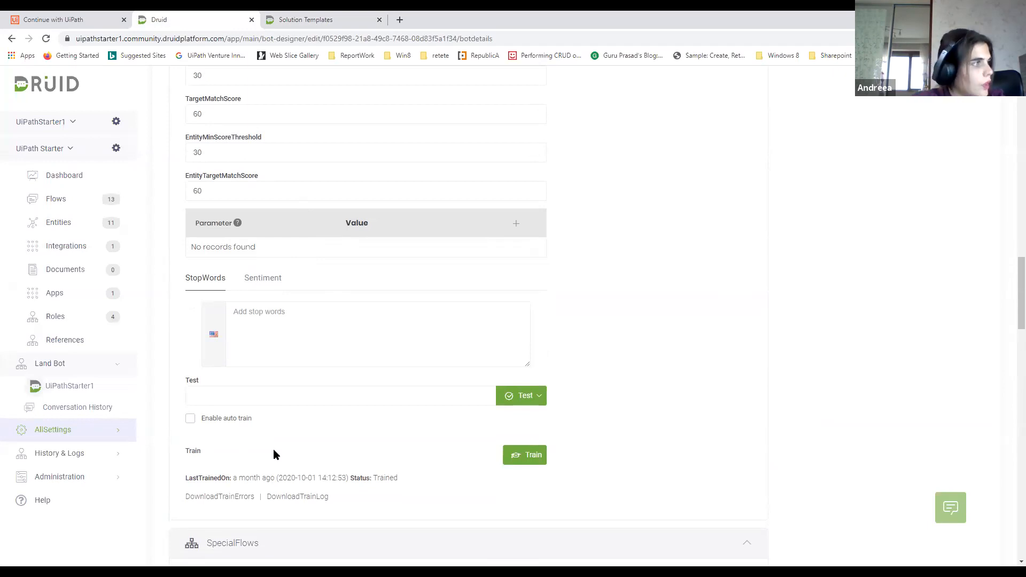
scroll(278, 426, "down", 2)
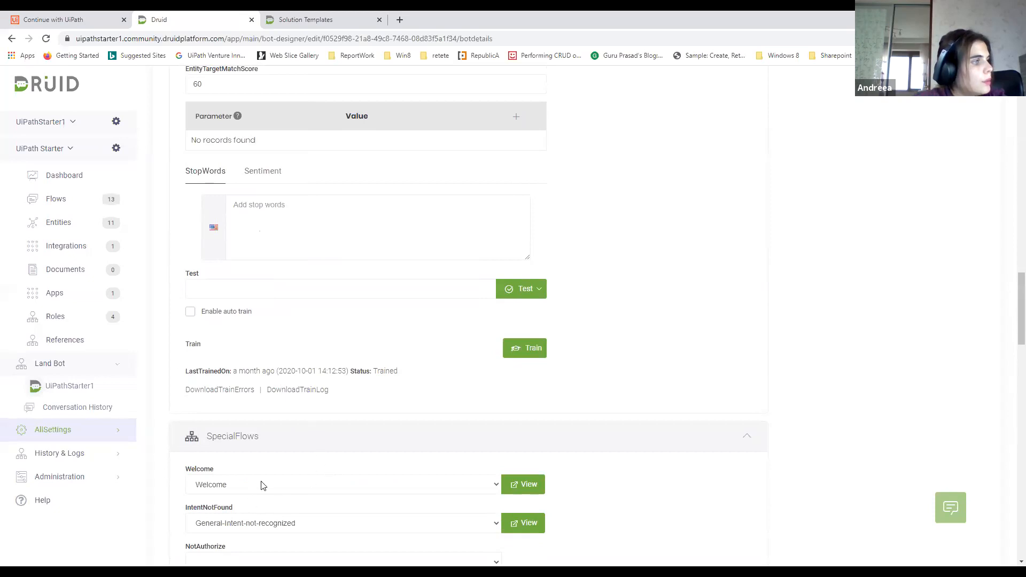
scroll(251, 469, "down", 2)
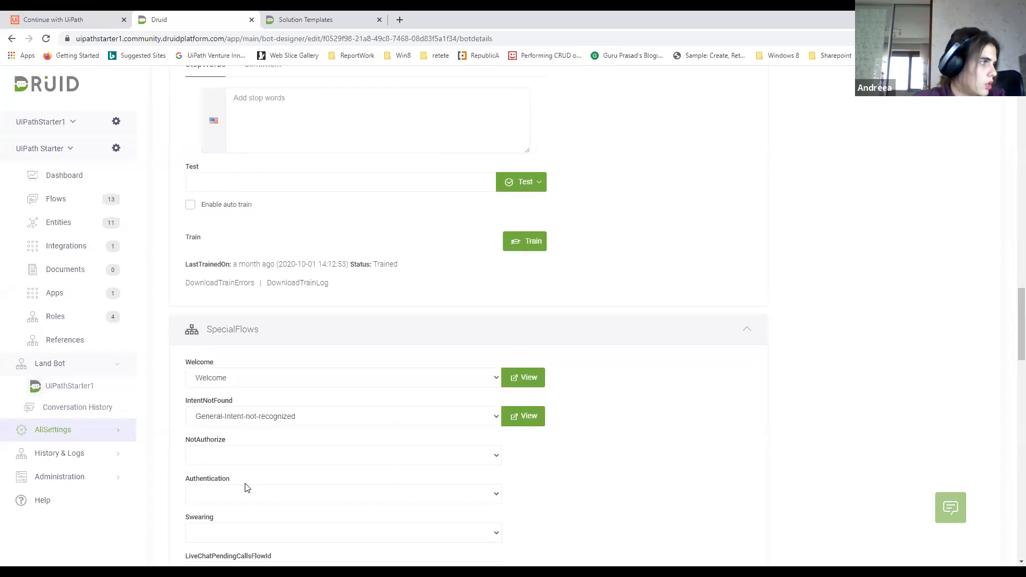
scroll(588, 435, "down", 4)
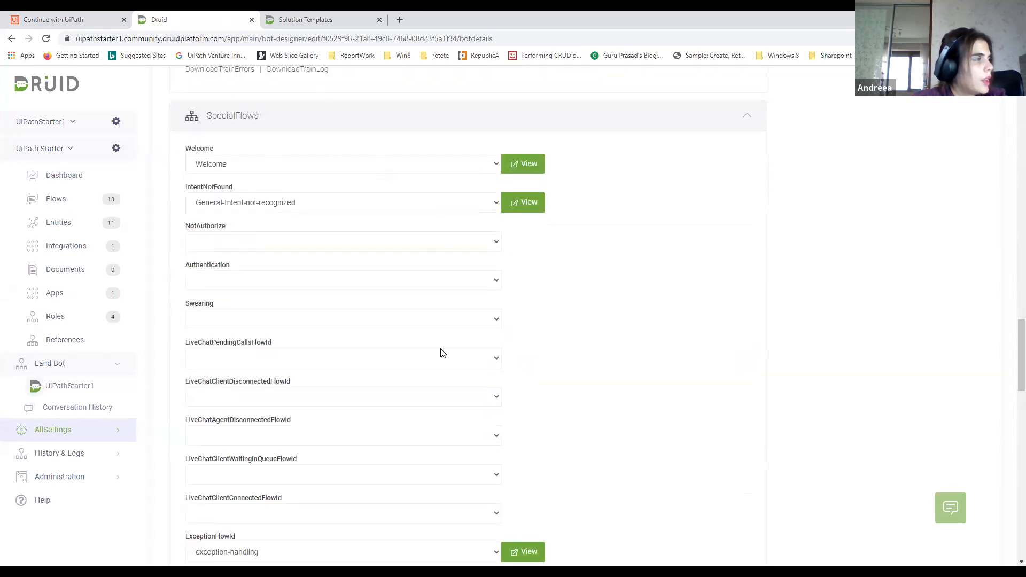
scroll(604, 318, "up", 1)
scroll(604, 318, "up", 2)
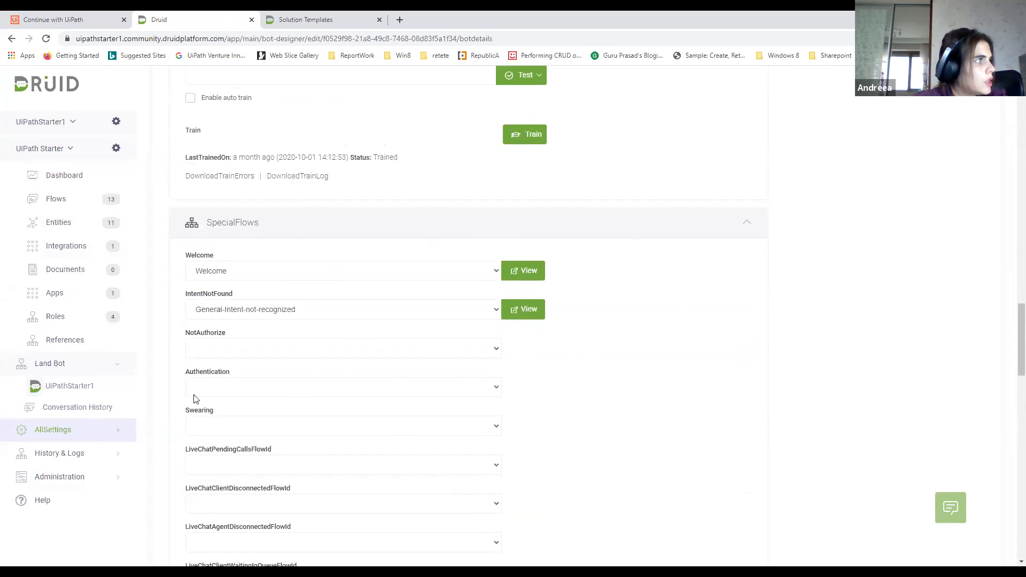
scroll(270, 362, "up", 3)
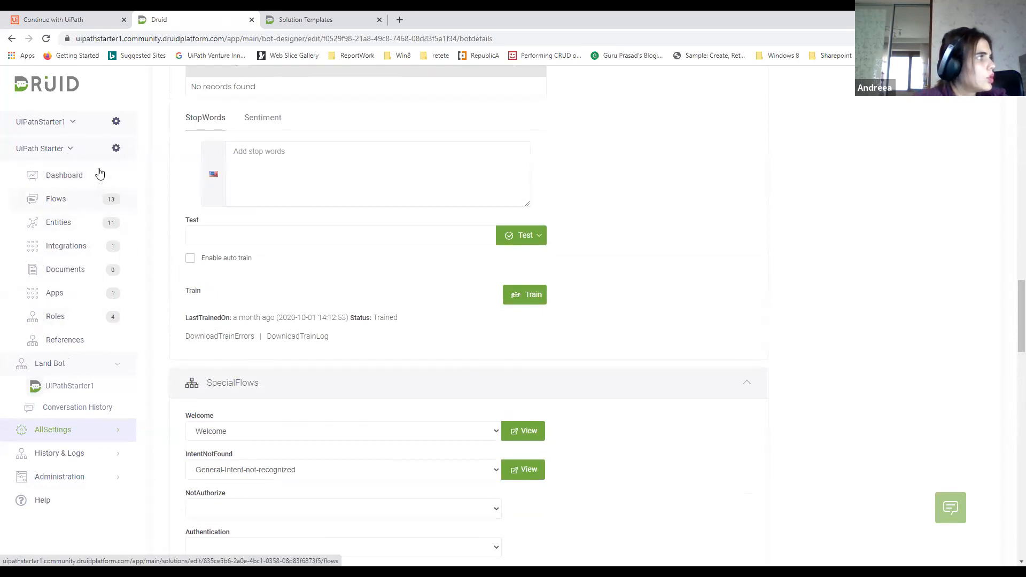
Review the list of available solutions alongside the Solution Templates overview in the documentation without switching solution
left_click(70, 150)
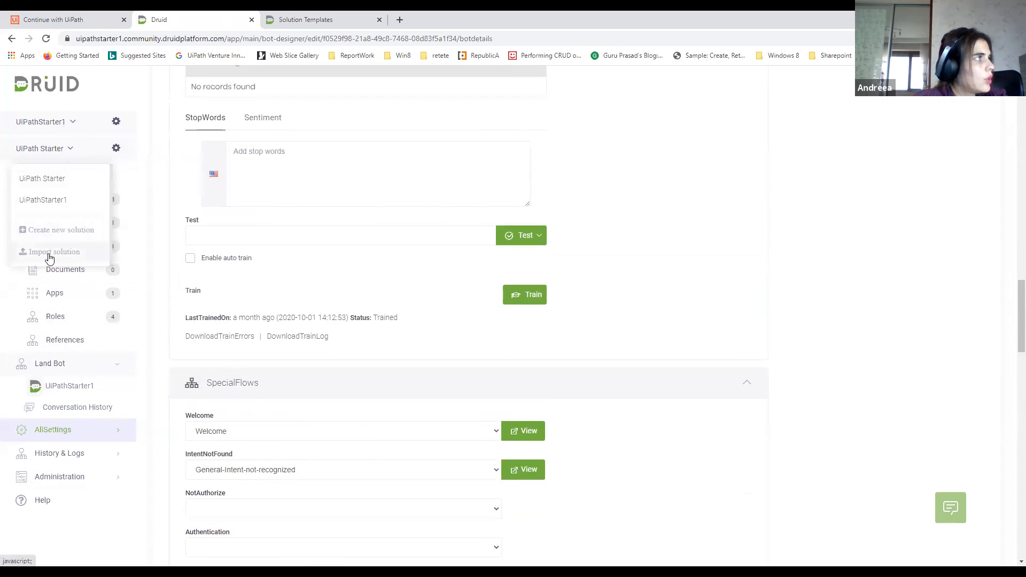
left_click(295, 22)
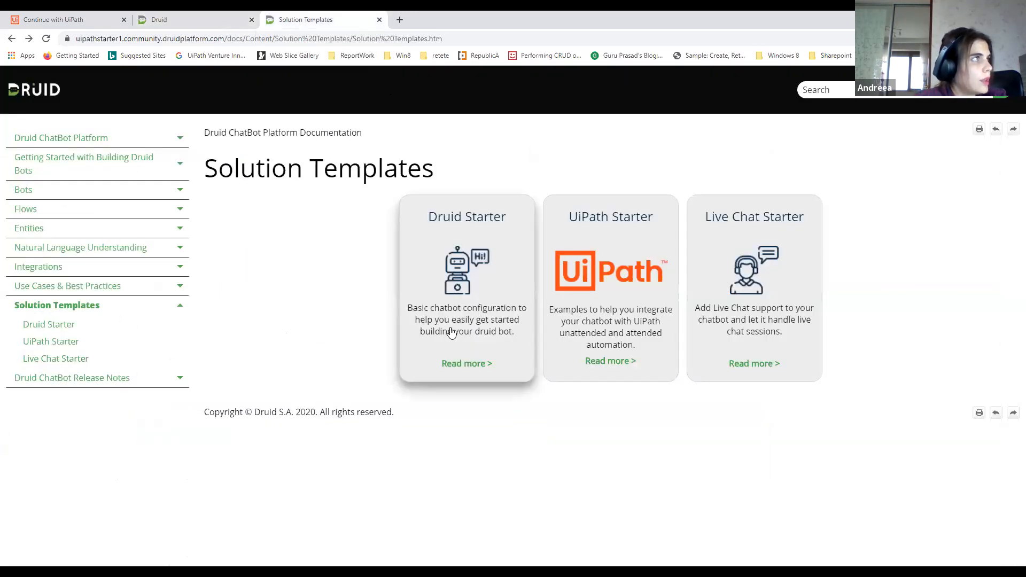
key("ctrl+shift+Tab")
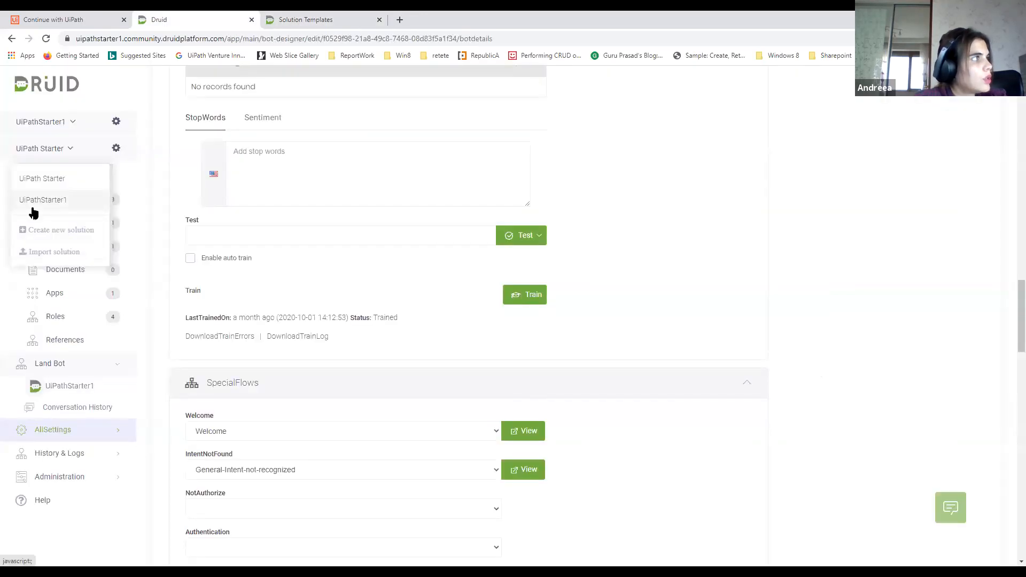
left_click(344, 19)
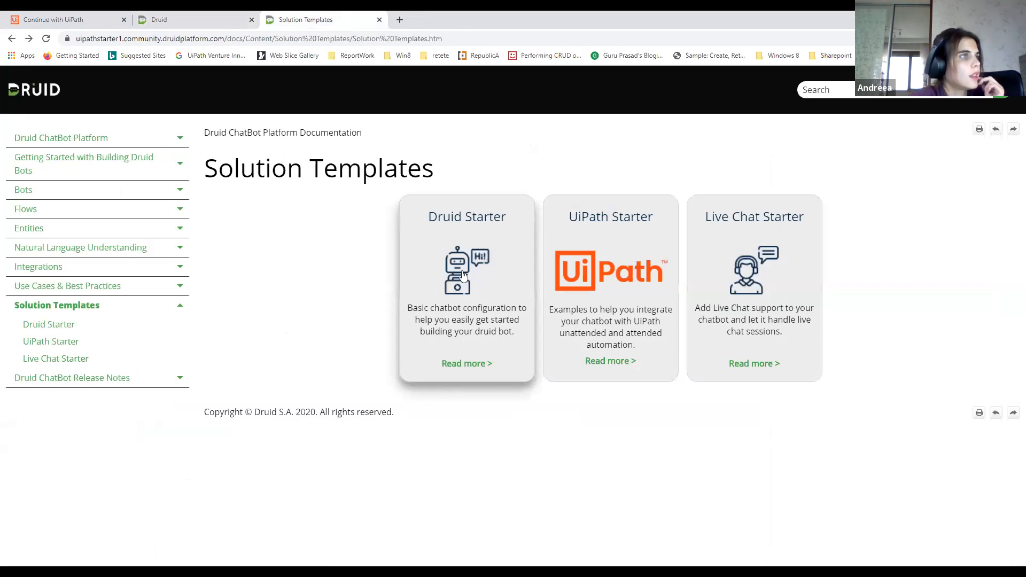
left_click(204, 24)
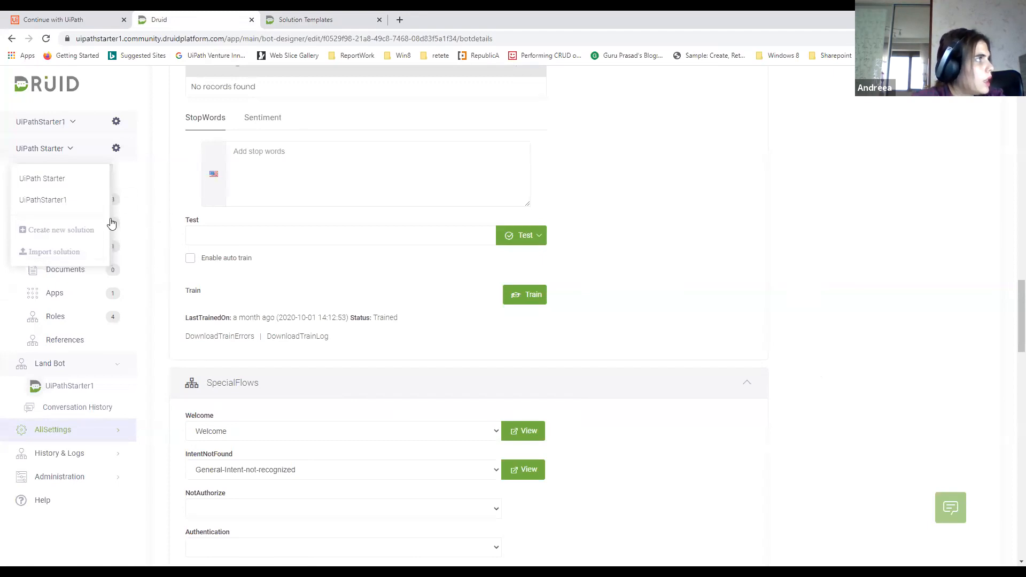
left_click(148, 214)
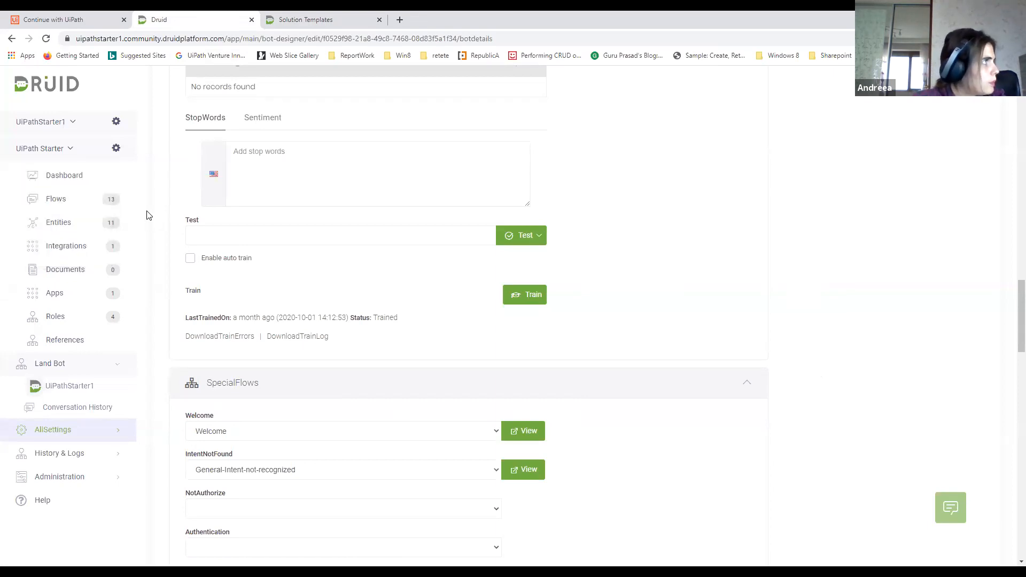
left_click(48, 152)
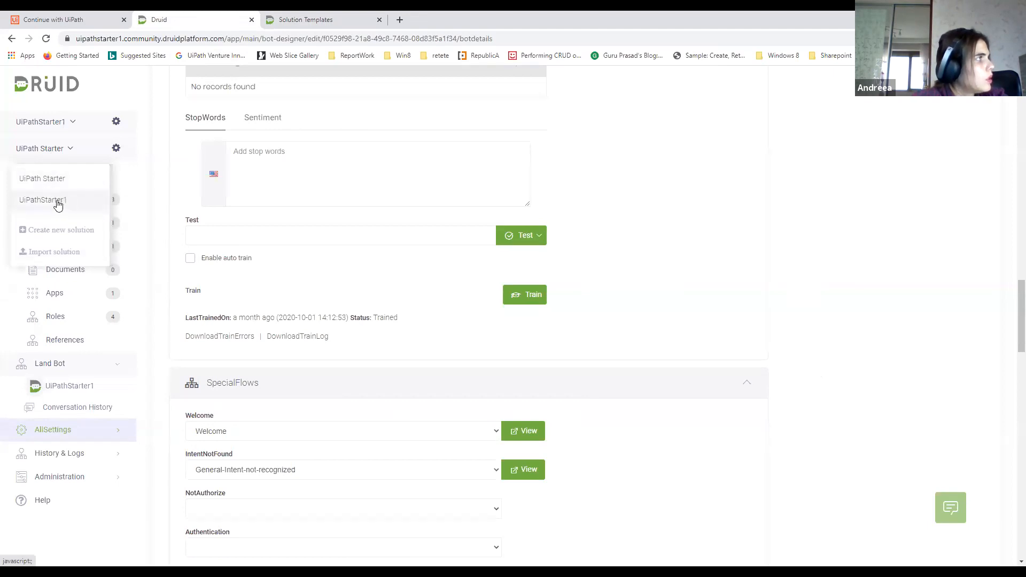
Choose Welcome as the bot's Welcome special flow and open that flow
left_click(378, 439)
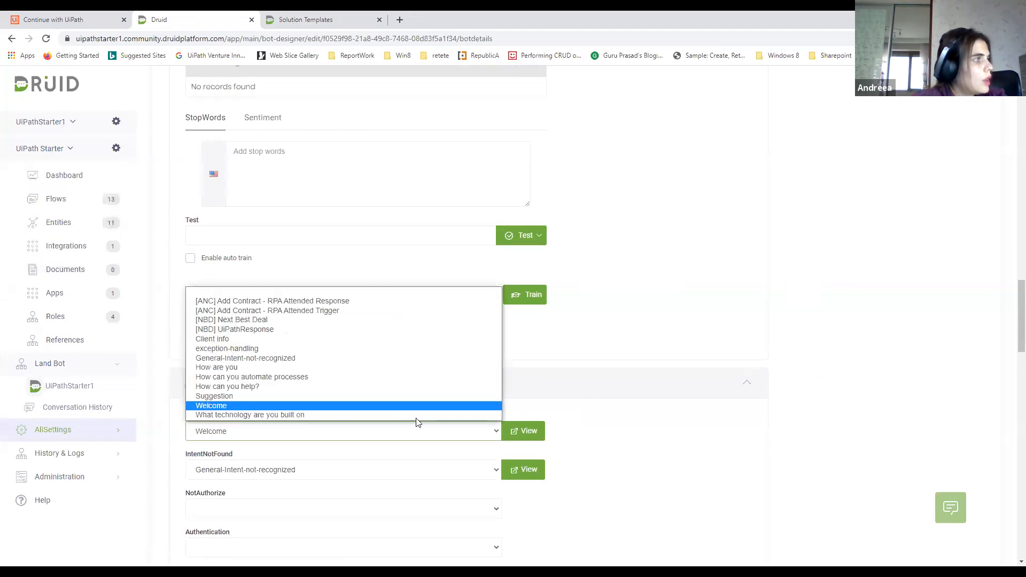
left_click(262, 406)
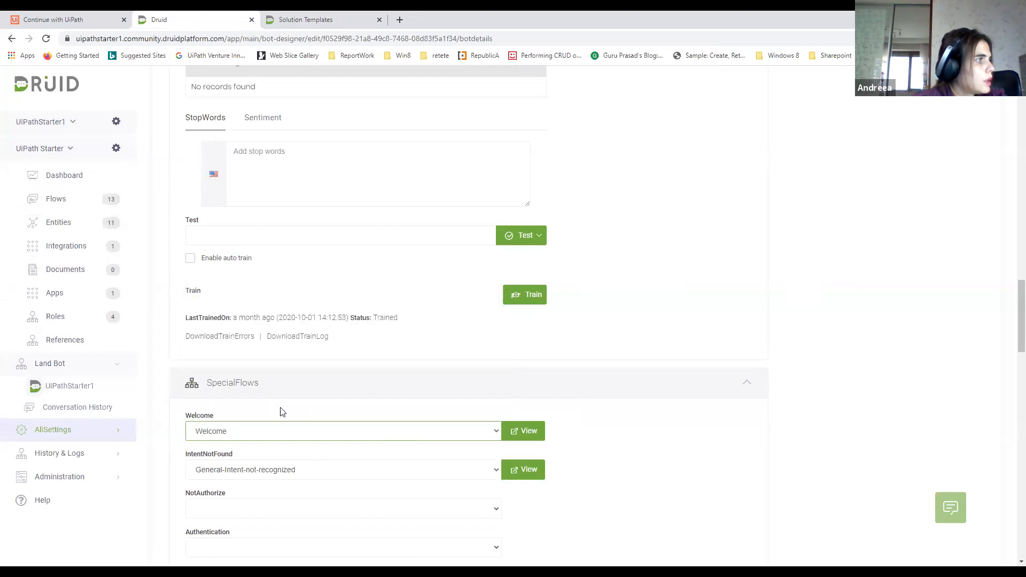
left_click(525, 431)
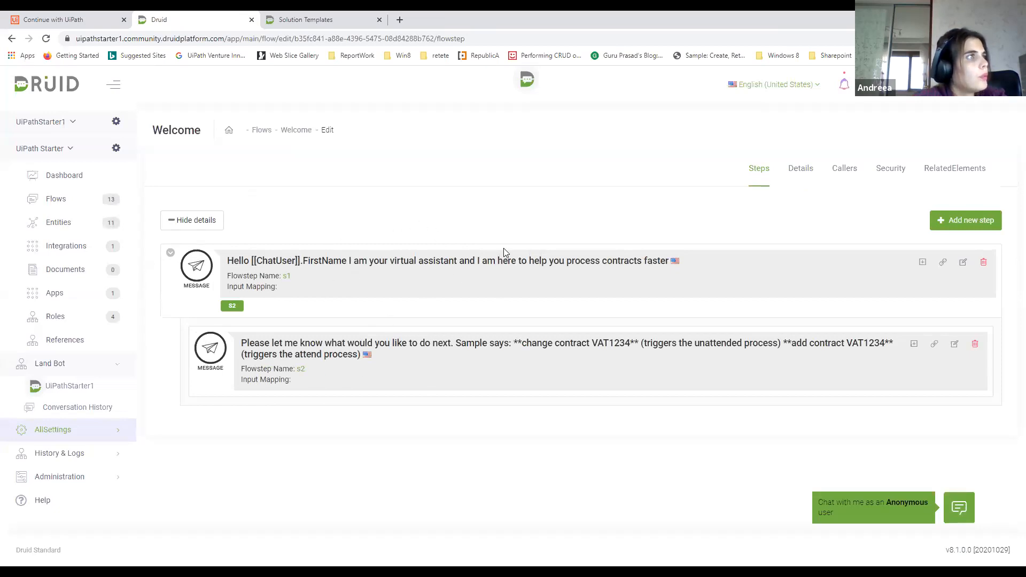
Delete the "hello" training phrase from the Welcome flow's details and save the flow
left_click(805, 172)
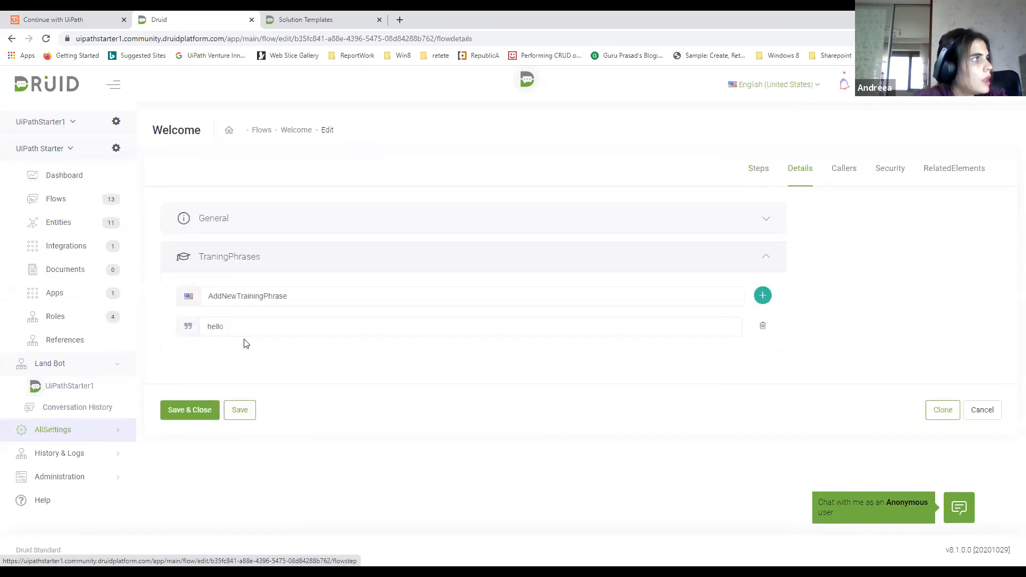
left_click(253, 327)
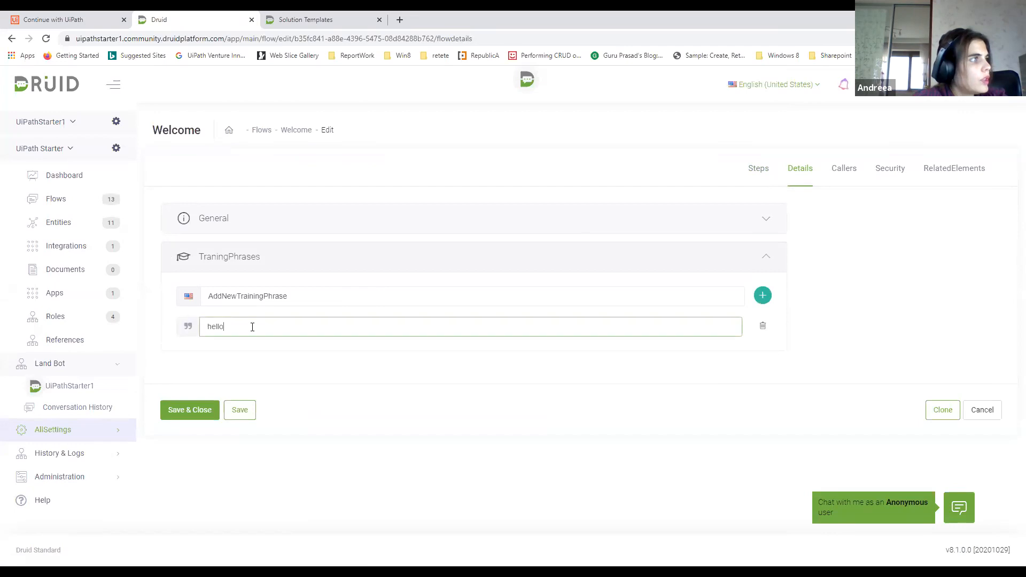
left_click(763, 325)
left_click(244, 393)
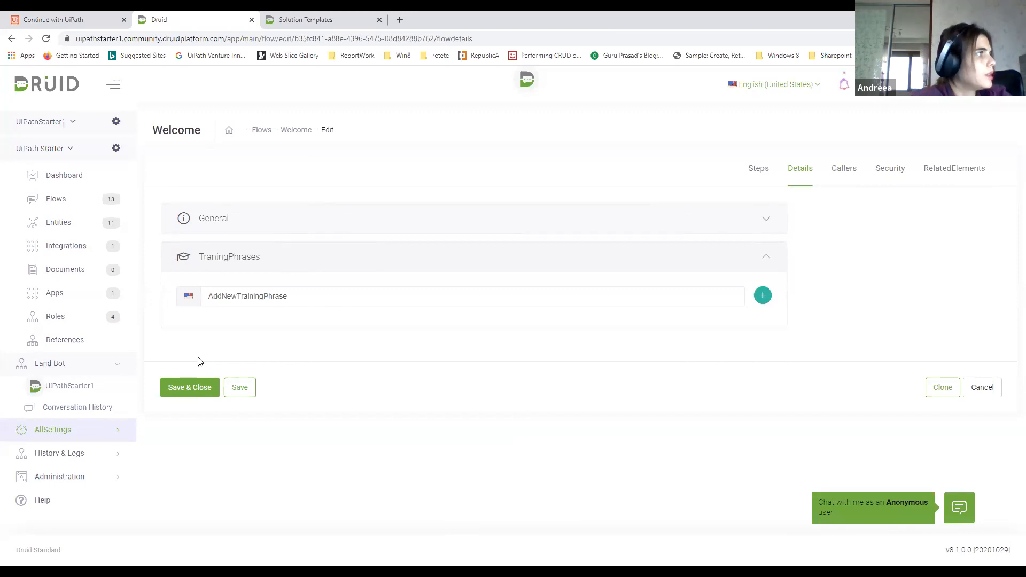
left_click(240, 388)
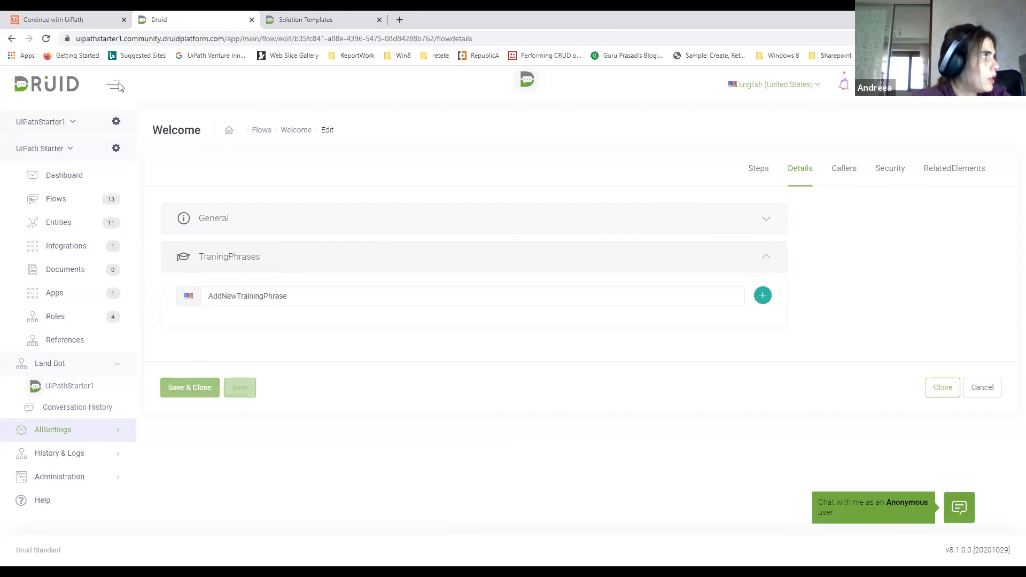
Return to the UiPathStarter1 bot's settings, enable auto train in the NLP section and save the bot
left_click(116, 122)
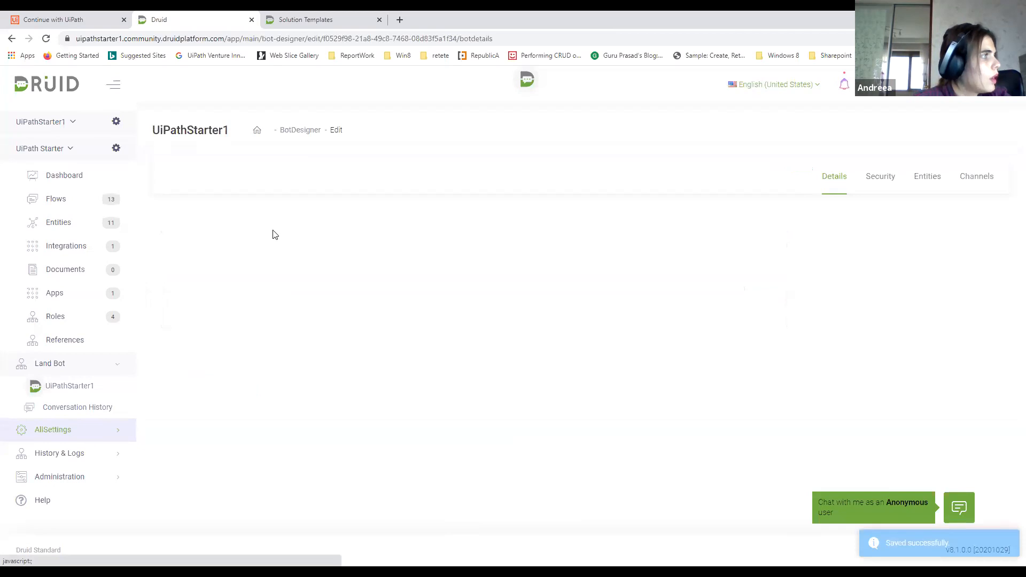
left_click(249, 342)
scroll(276, 347, "down", 3)
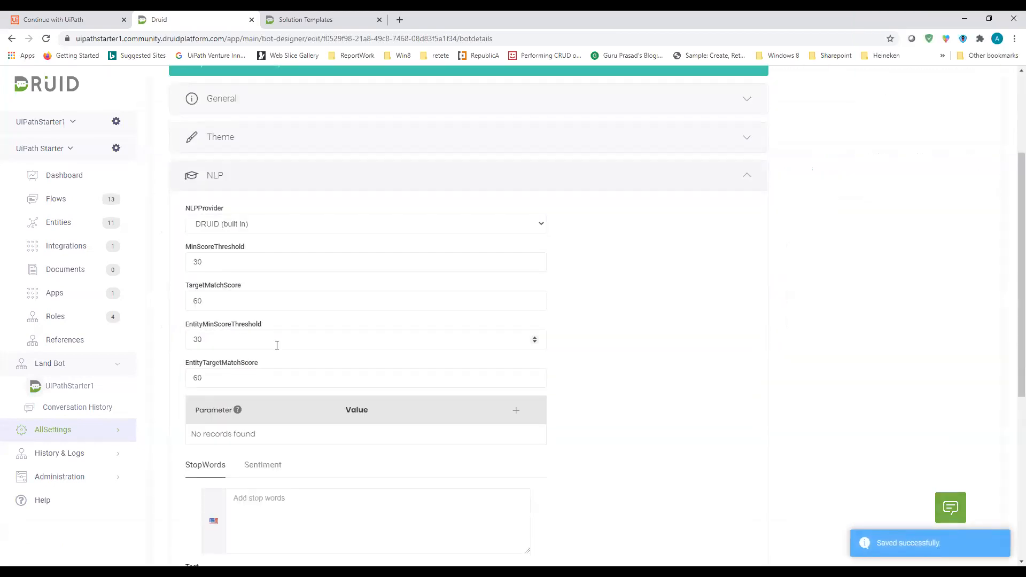
scroll(277, 345, "down", 4)
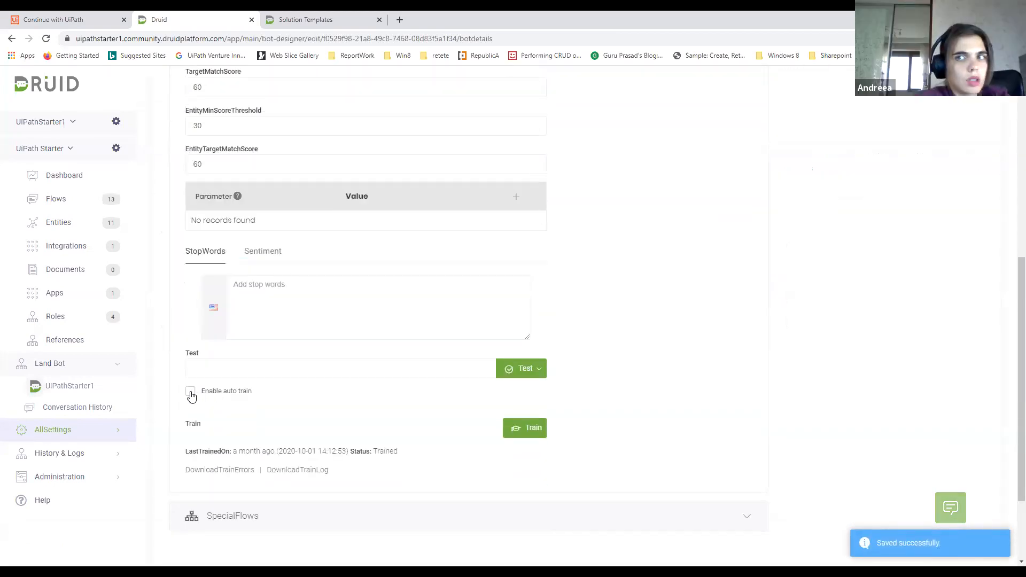
left_click(190, 394)
scroll(194, 393, "down", 2)
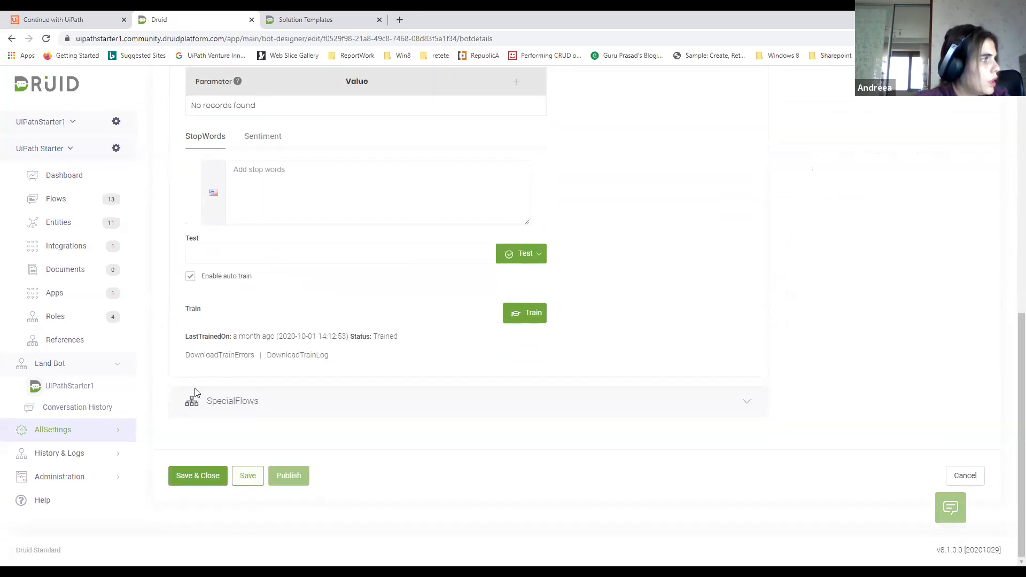
left_click(249, 477)
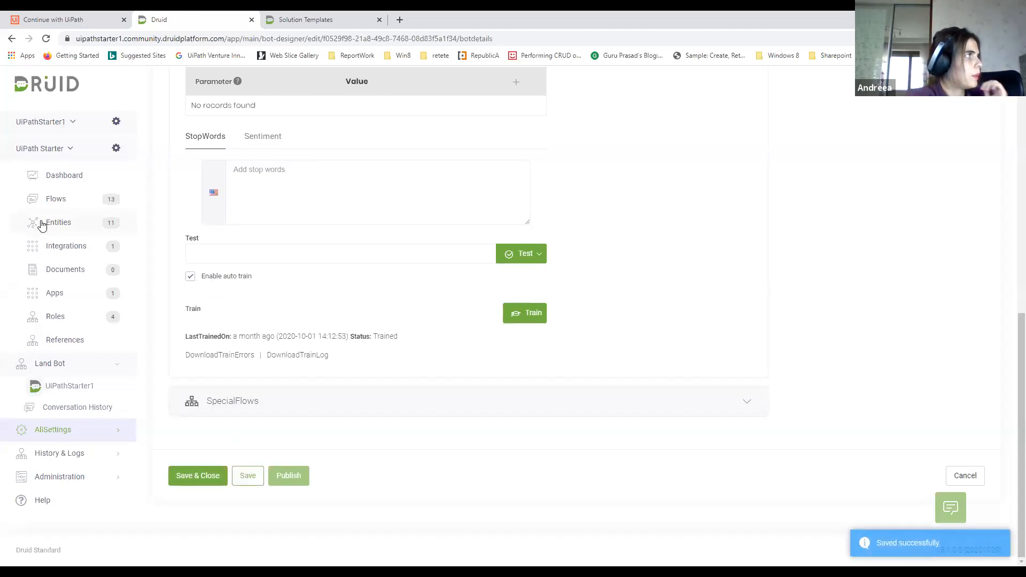
Start training the UiPathStarter1 bot, switch to the UiPathStarter1 solution and open its flows
left_click(502, 321)
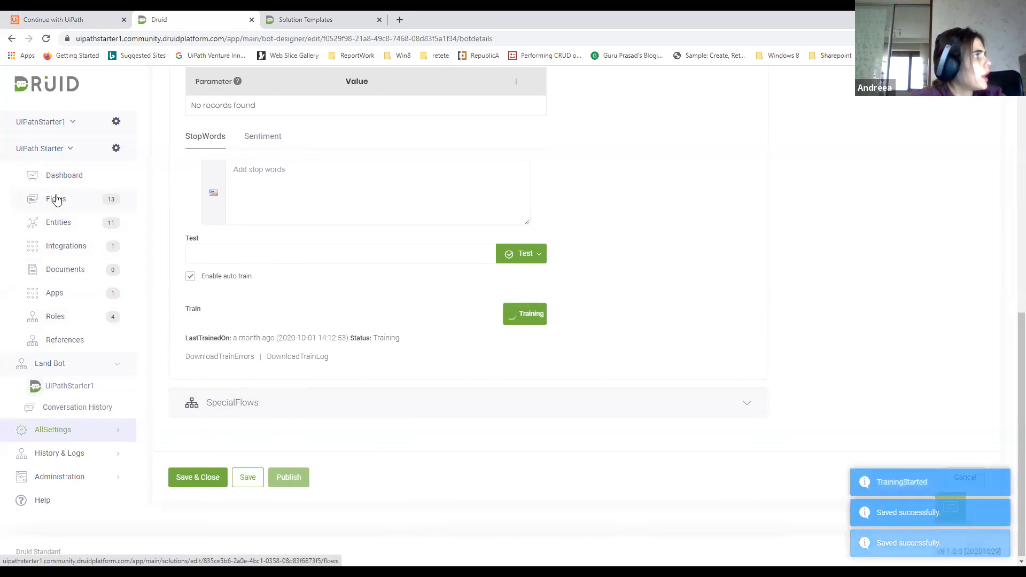
left_click(67, 151)
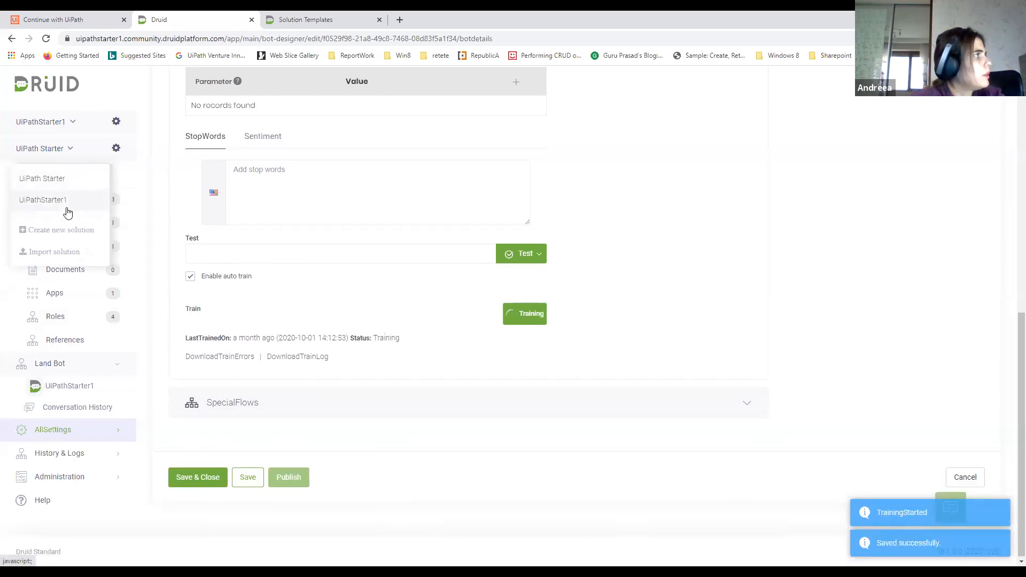
left_click(54, 200)
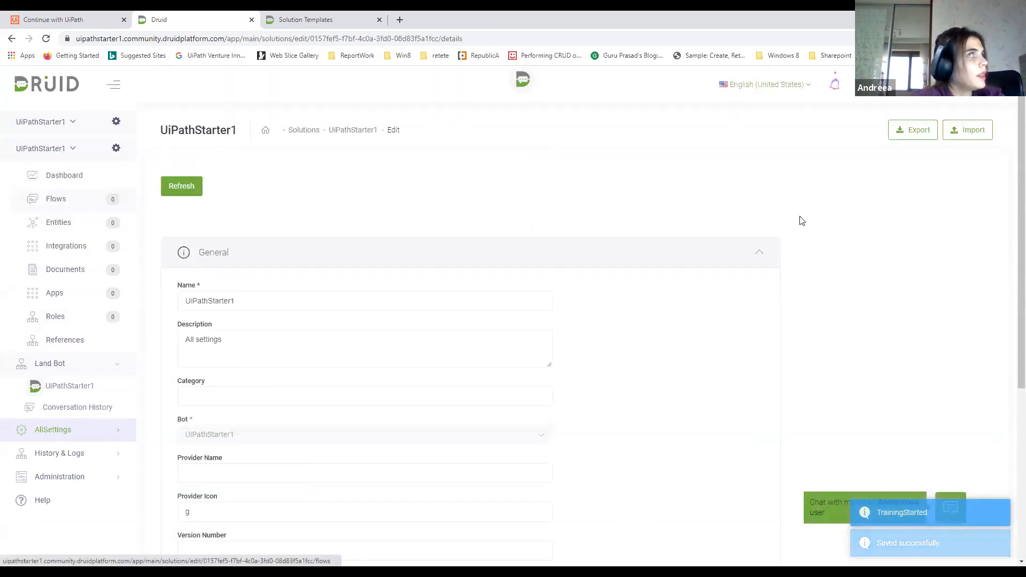
left_click(56, 200)
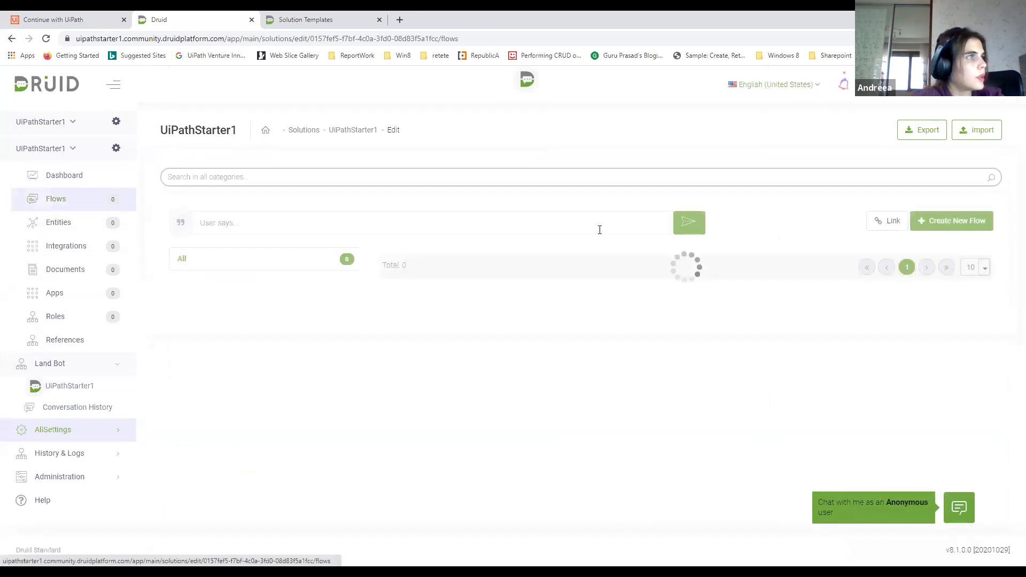
Start a new flow in the UiPathStarter1 solution with WelcomeNew as both its name and description
left_click(945, 220)
left_click(430, 153)
type("W")
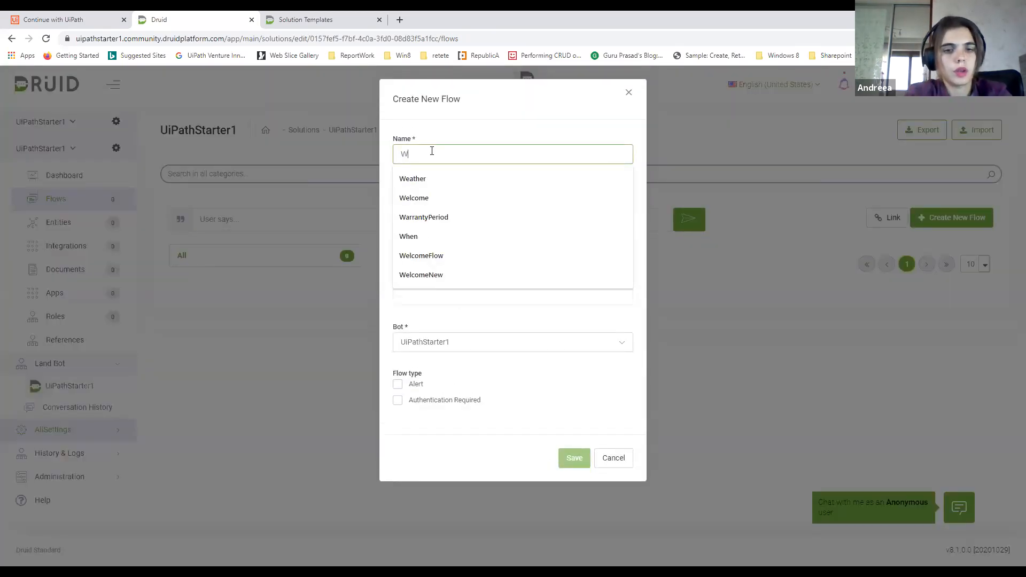
type("elcomeNew")
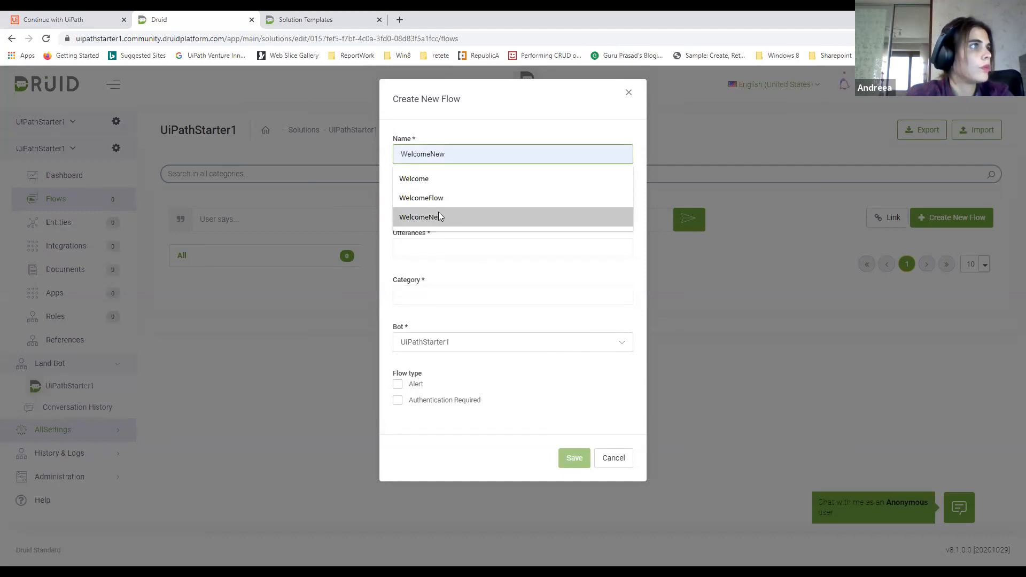
left_click(438, 214)
left_click(441, 194)
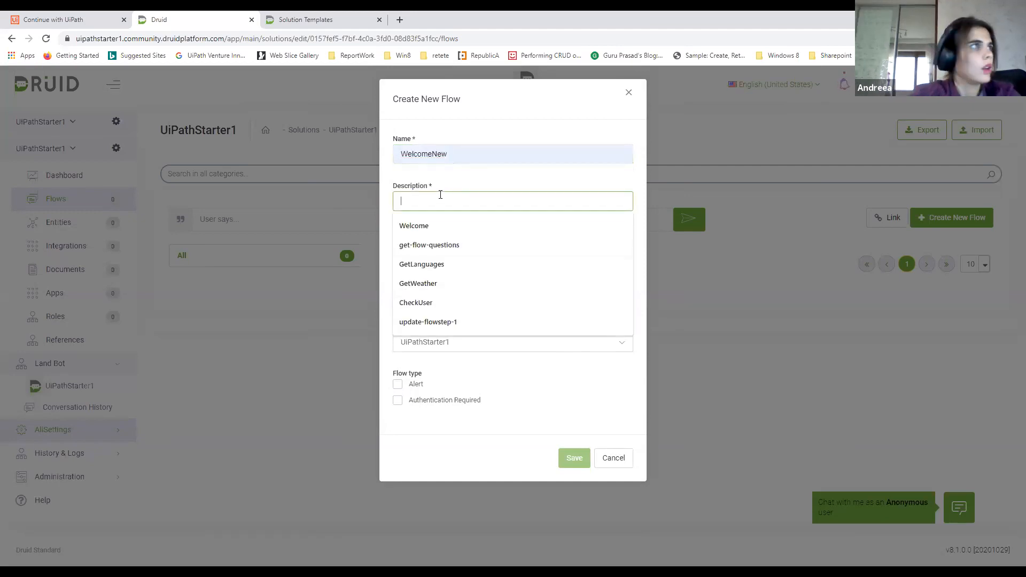
left_click_drag(448, 154, 401, 151)
key("ctrl+c")
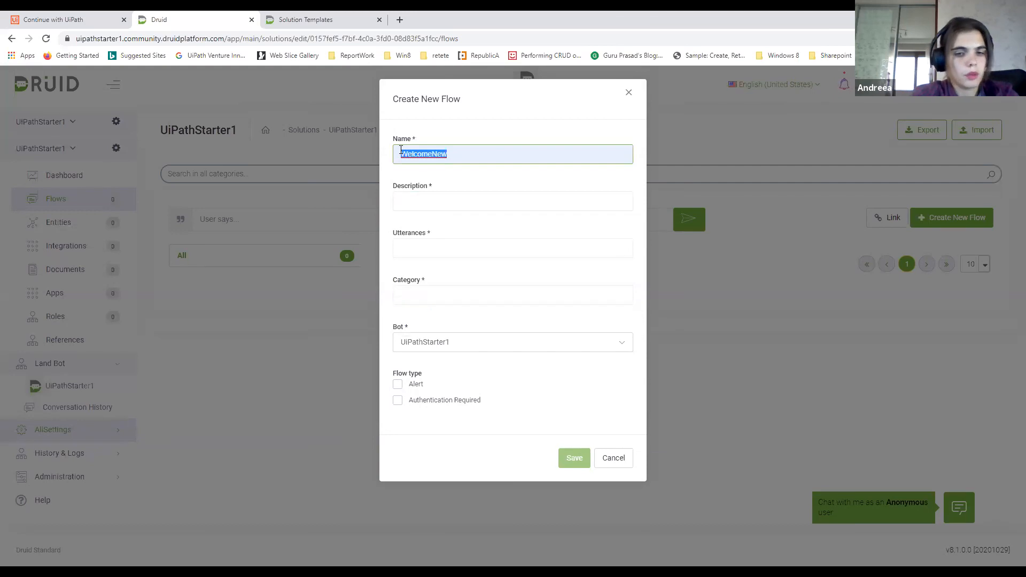
left_click(410, 200)
key("ctrl+v")
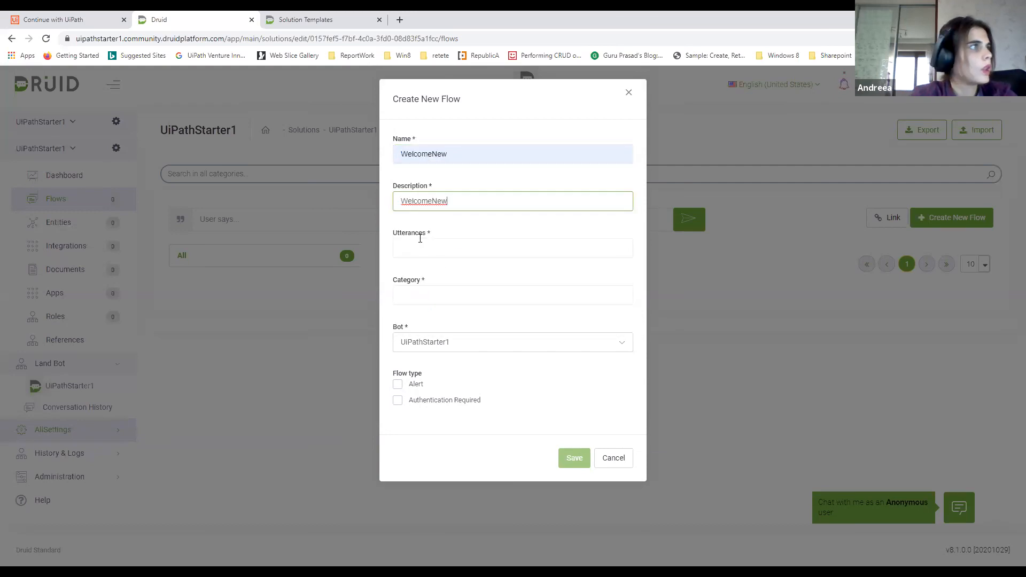
Give the new flow the utterance "Hello" and the category "Greeting", and save it
left_click(419, 247)
type("Hello")
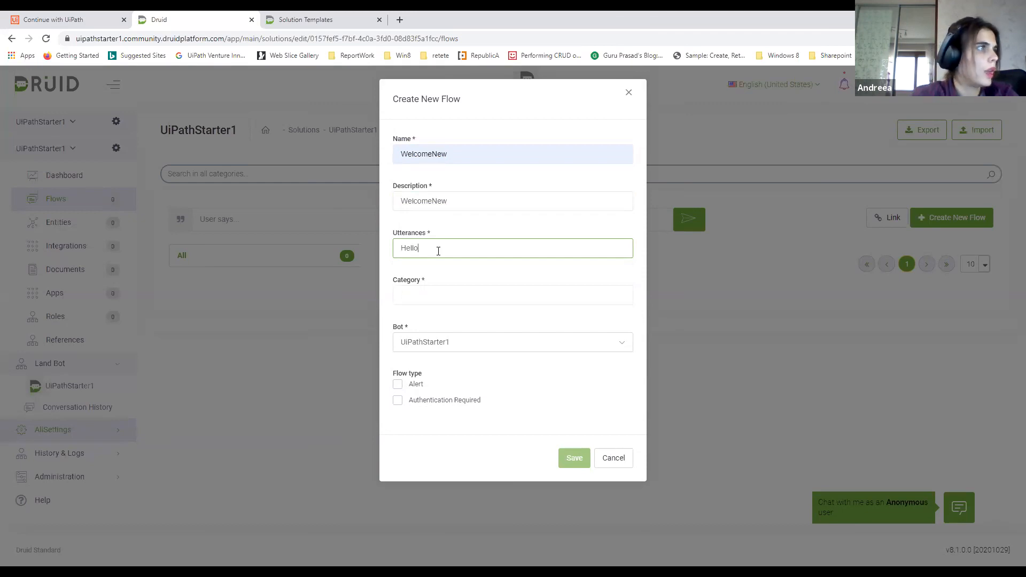
left_click(432, 287)
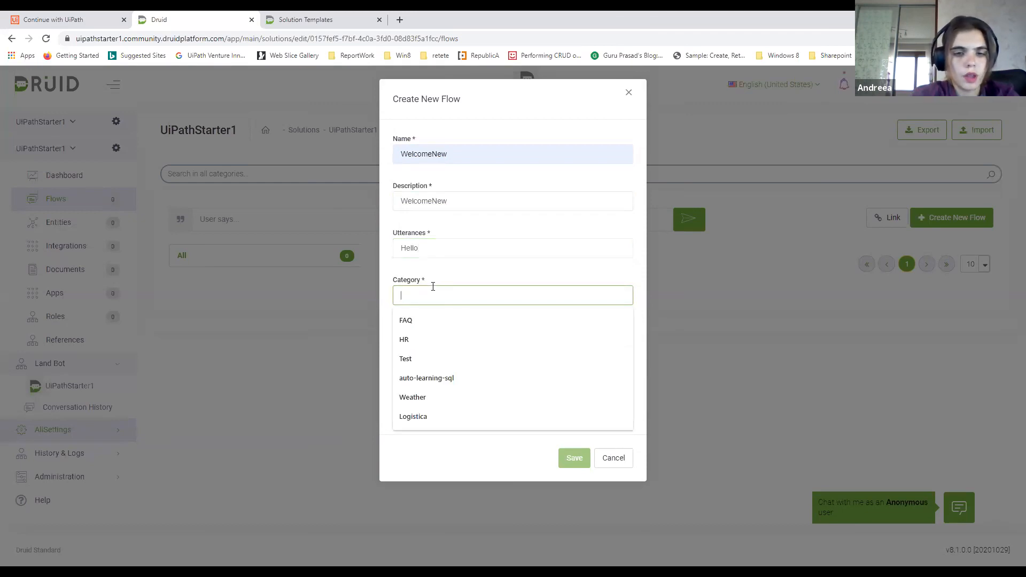
type("Greeting")
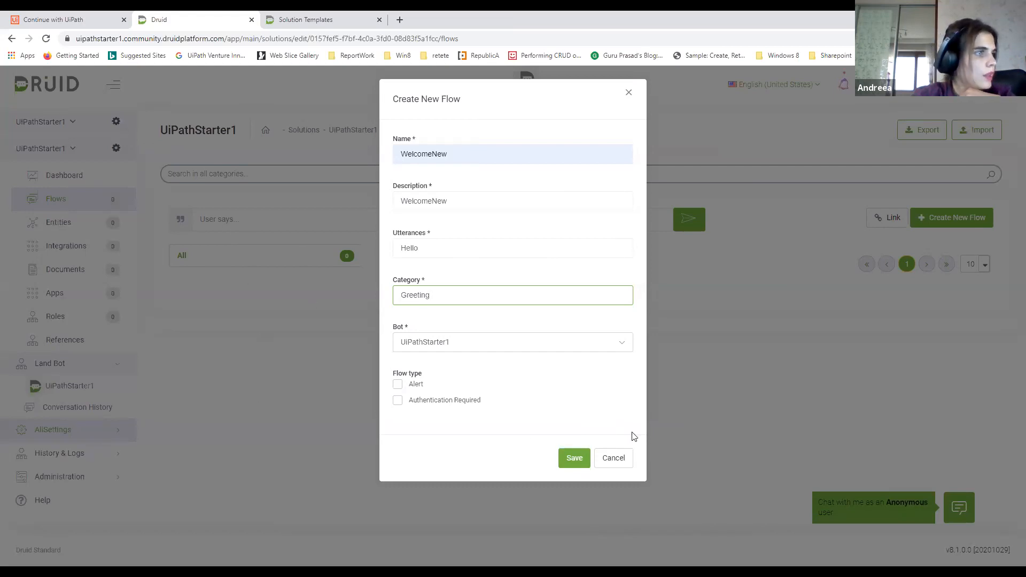
left_click(574, 459)
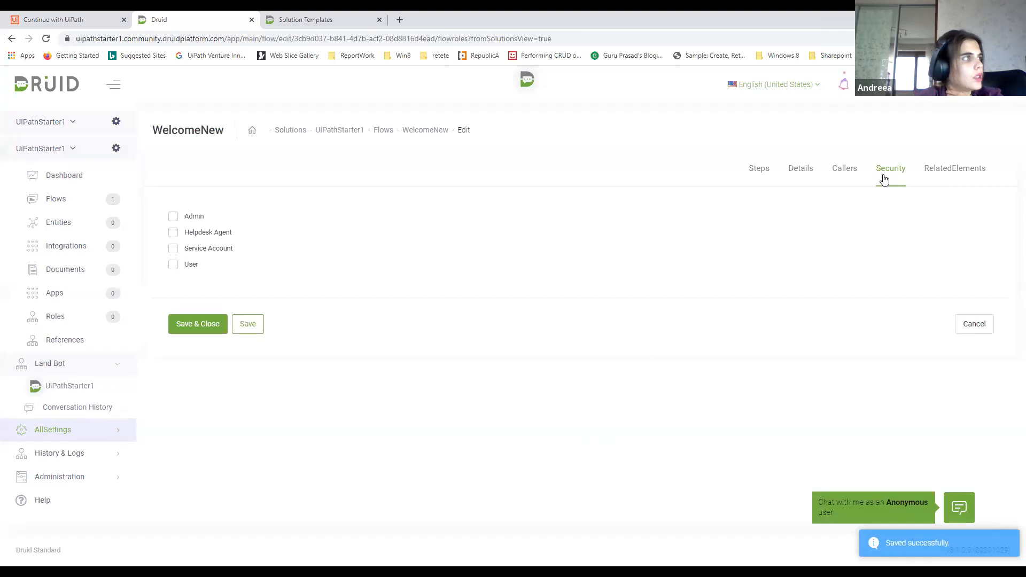
Grant the Admin and User roles access to the WelcomeNew flow in its security settings and save
left_click(174, 218)
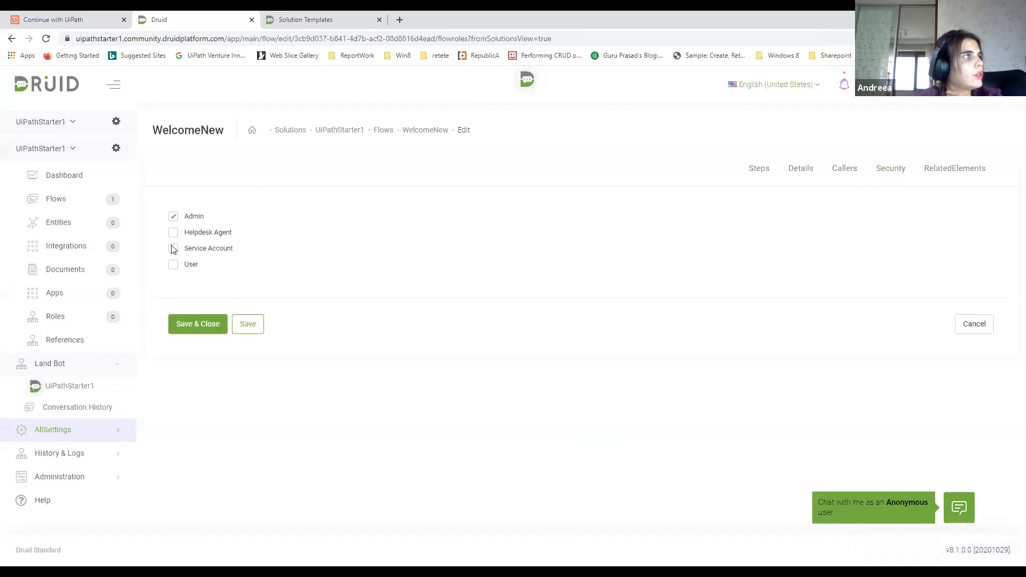
left_click(170, 269)
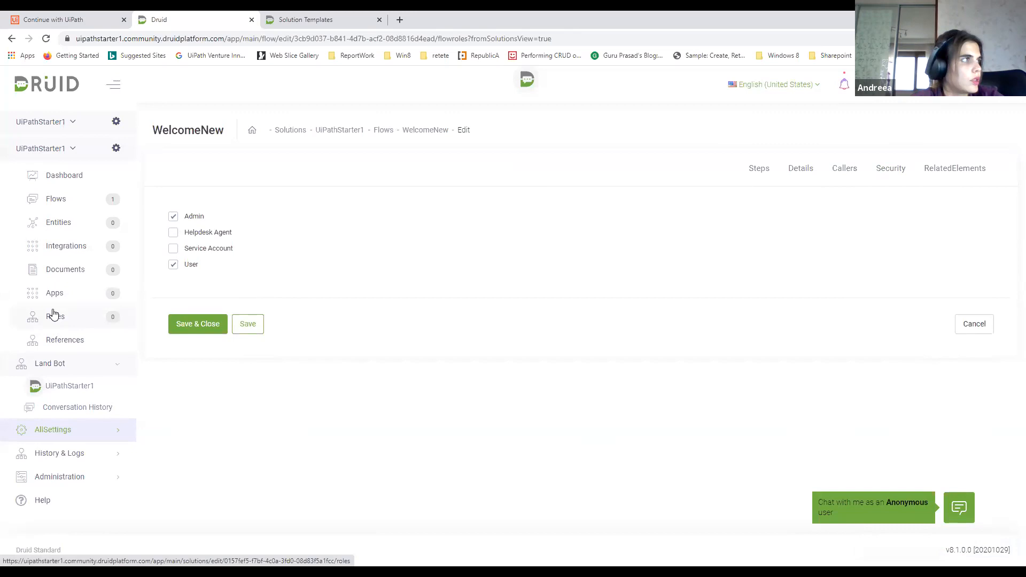
left_click(248, 327)
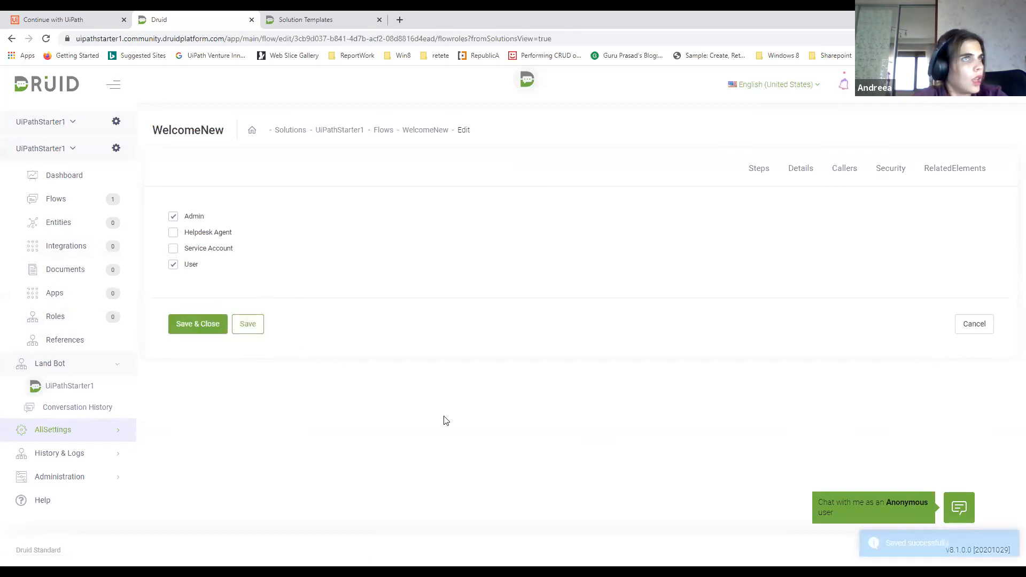
Add the training phrase "Good day!" to the WelcomeNew flow's details
left_click(801, 170)
left_click(286, 296)
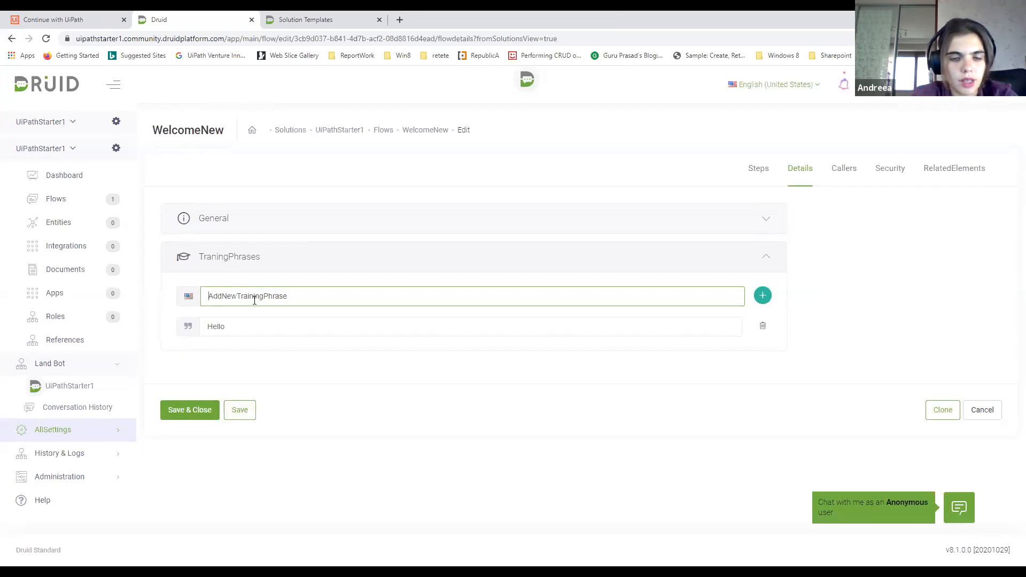
type("G")
key("BackSpace")
type("G")
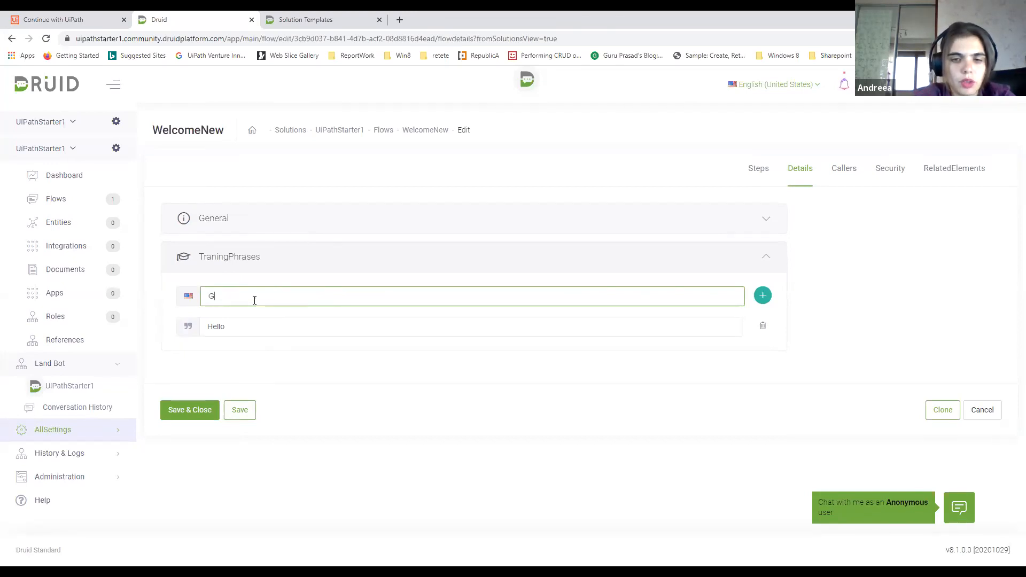
type("ood day")
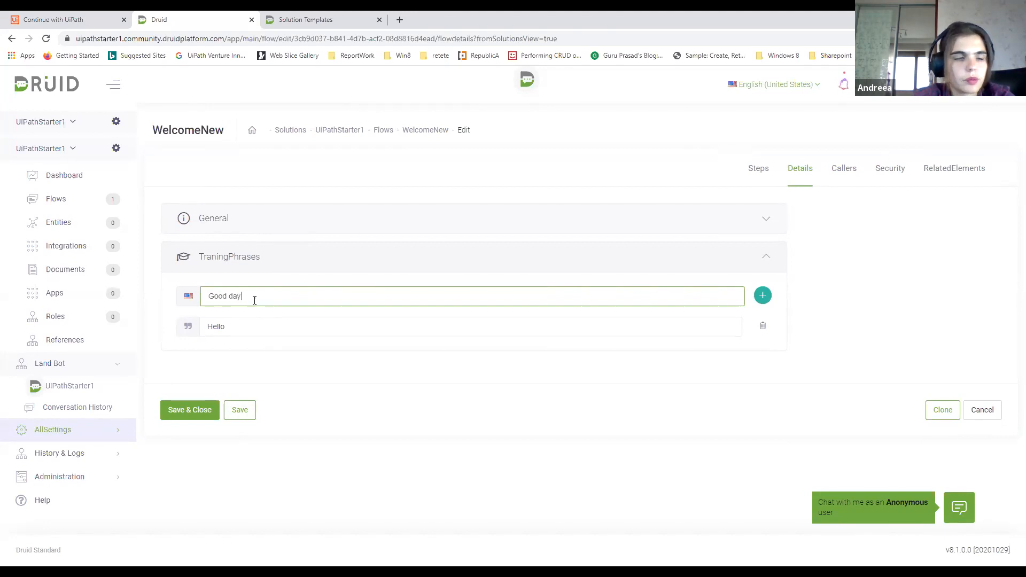
type("!")
left_click(763, 295)
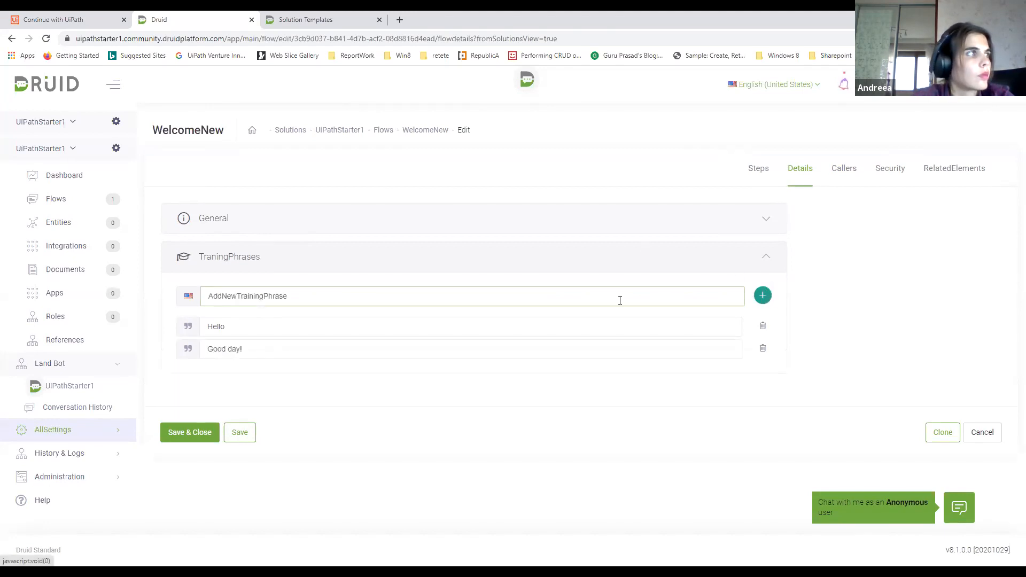
Add the training phrase "Good afternoon" to the WelcomeNew flow and save the flow
left_click(415, 302)
type("Good af")
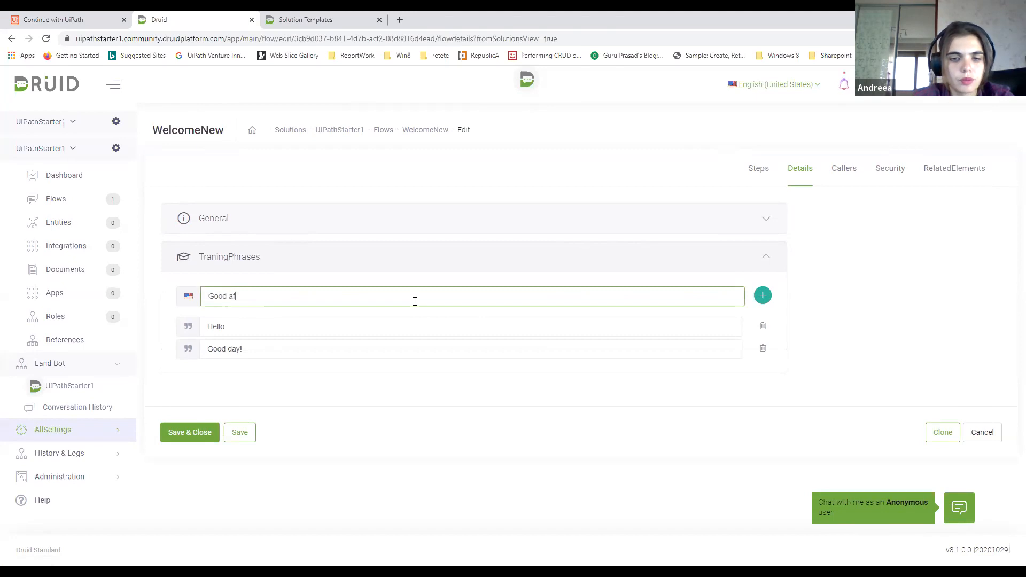
type("ternoo")
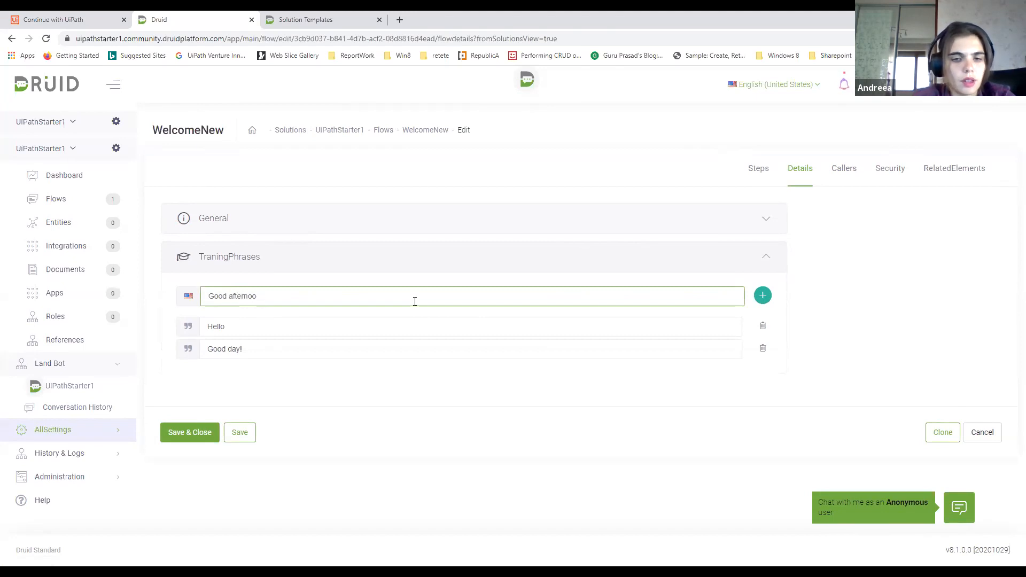
type("n")
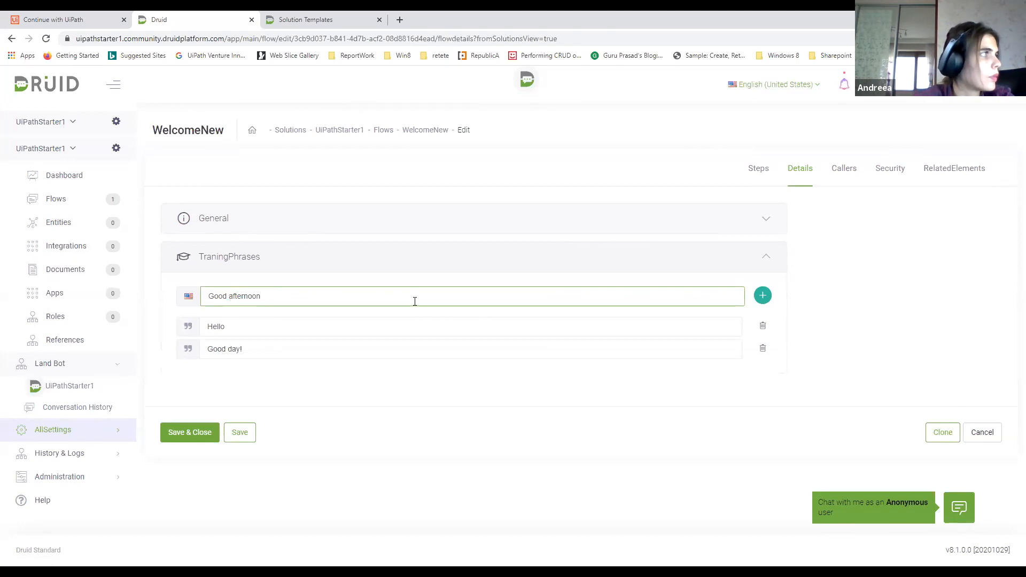
left_click(761, 295)
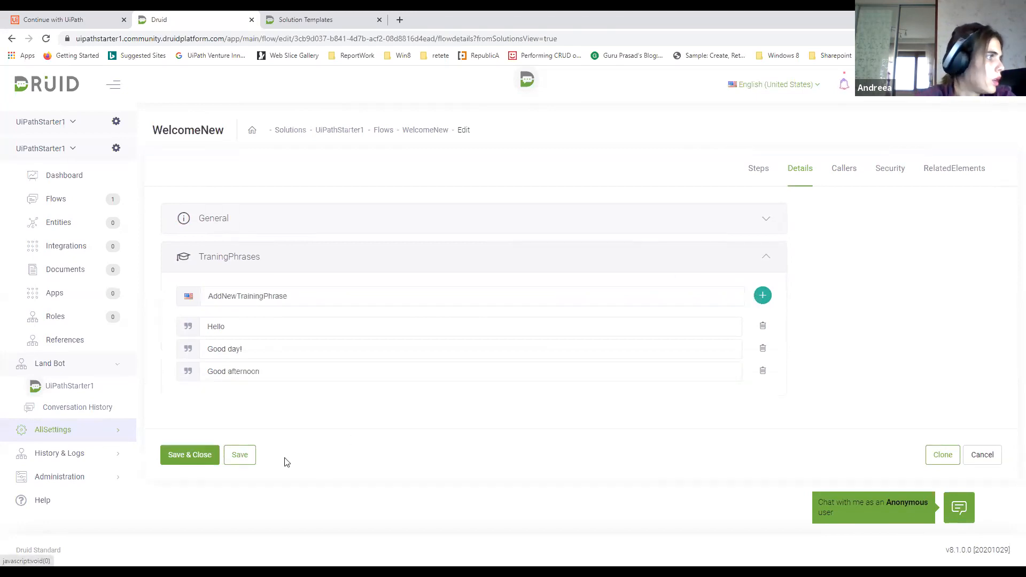
left_click(250, 458)
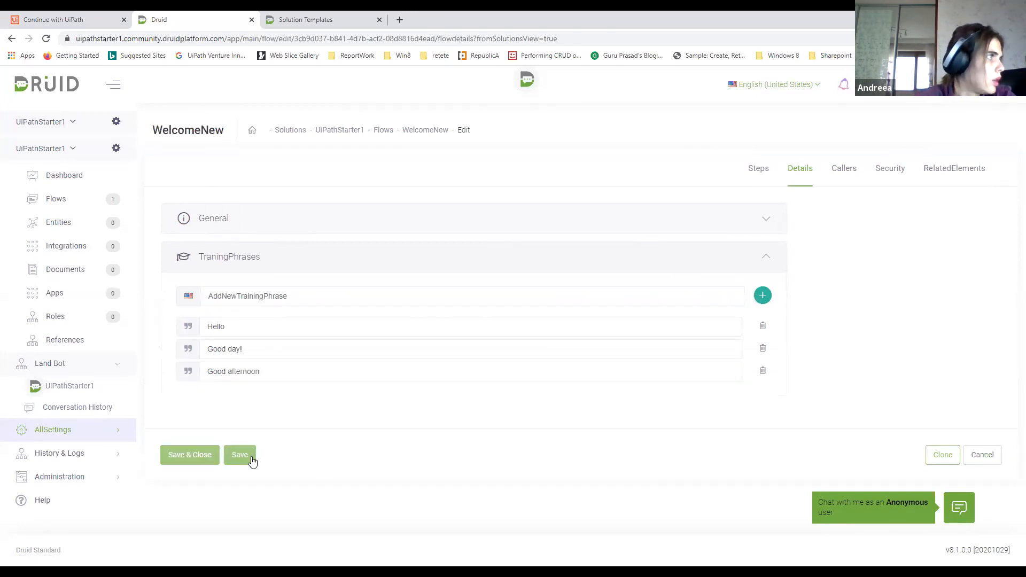
Add a new step to the WelcomeNew flow and name it S1
left_click(761, 170)
left_click(956, 224)
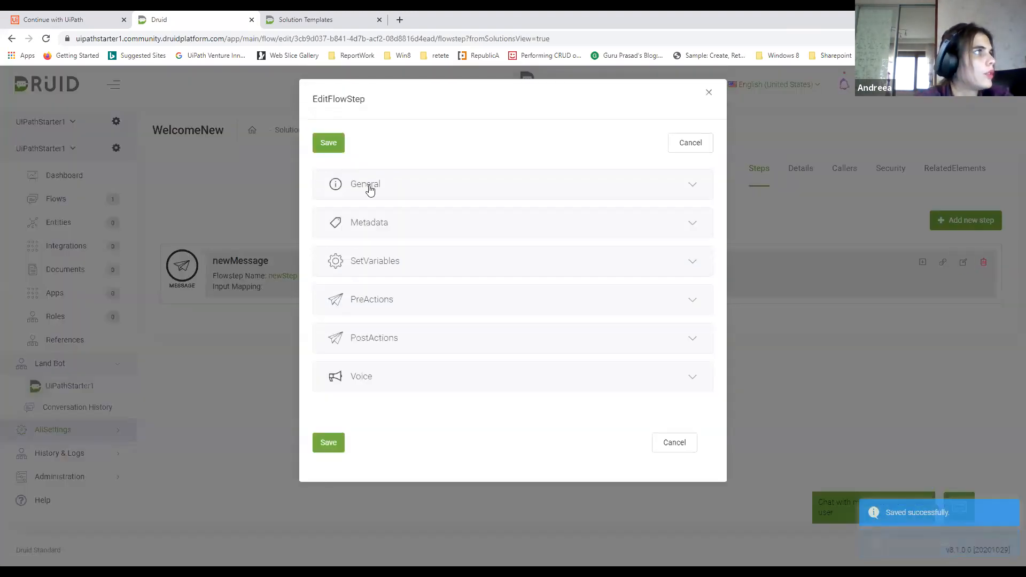
left_click(369, 187)
left_click_drag(352, 242, 328, 233)
type("S1")
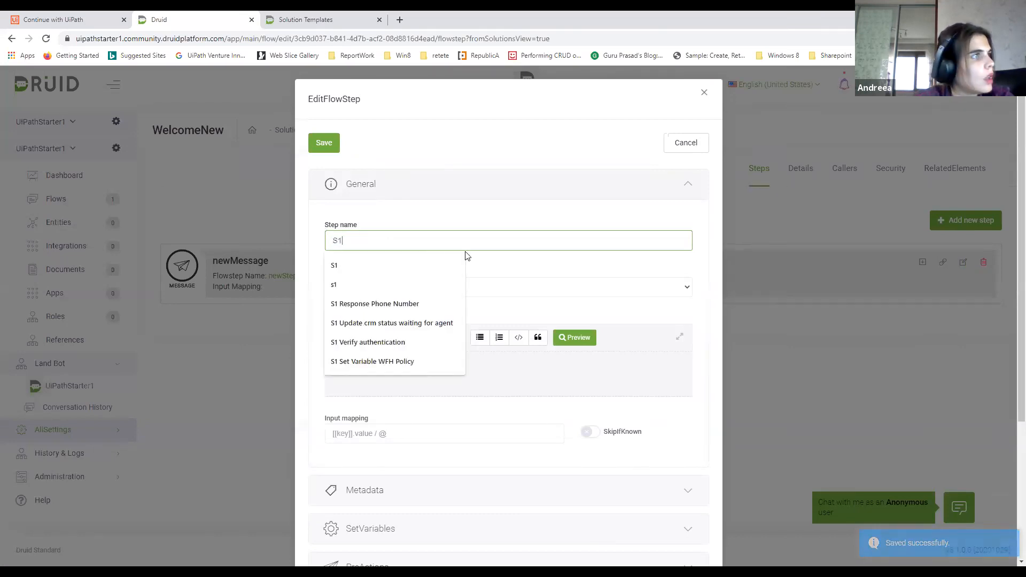
left_click(491, 255)
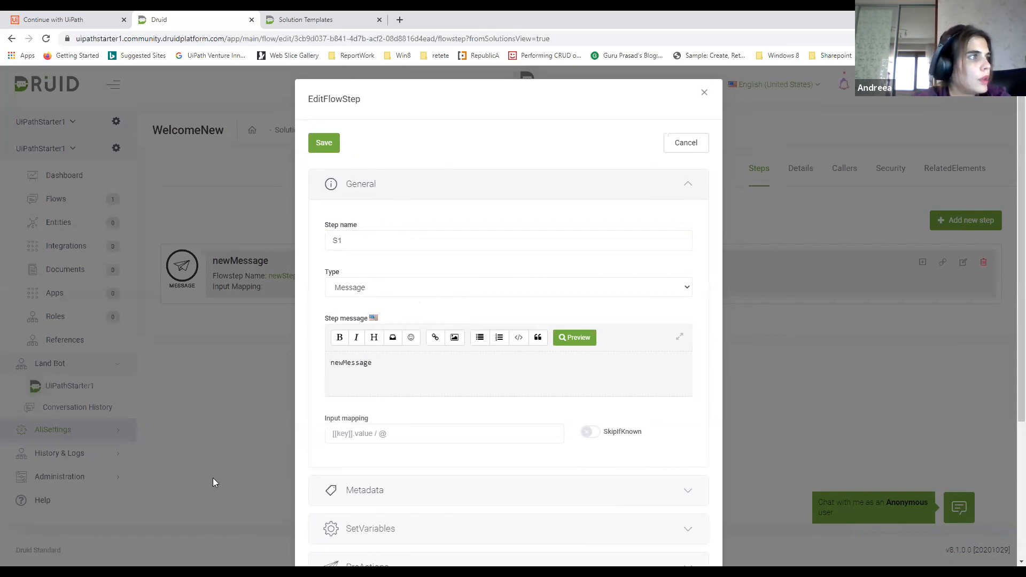
Replace step S1's placeholder message with "Hello I am Bot! What can I help you with?"
left_click_drag(386, 372, 329, 367)
key("BackSpace")
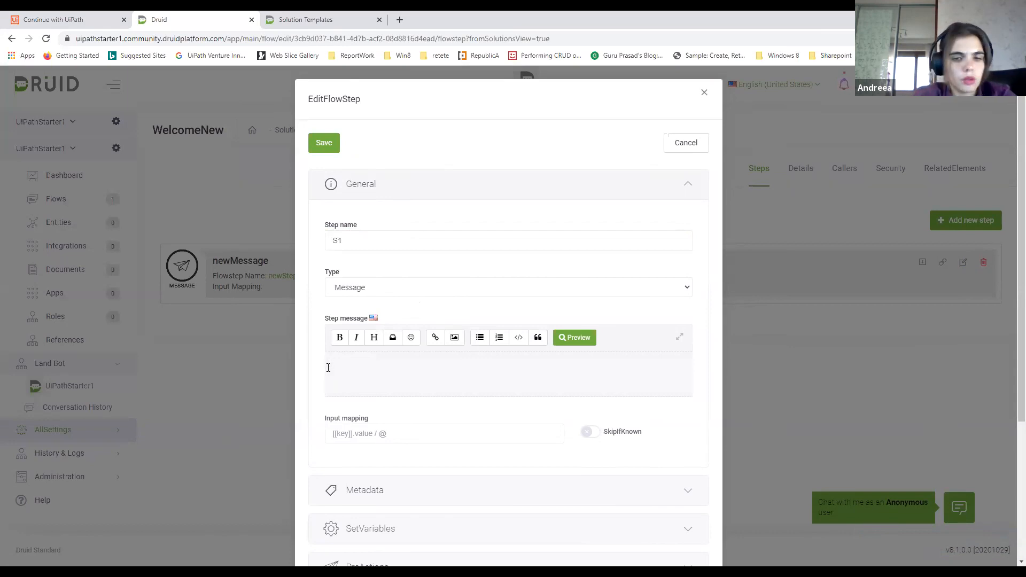
type("Hello")
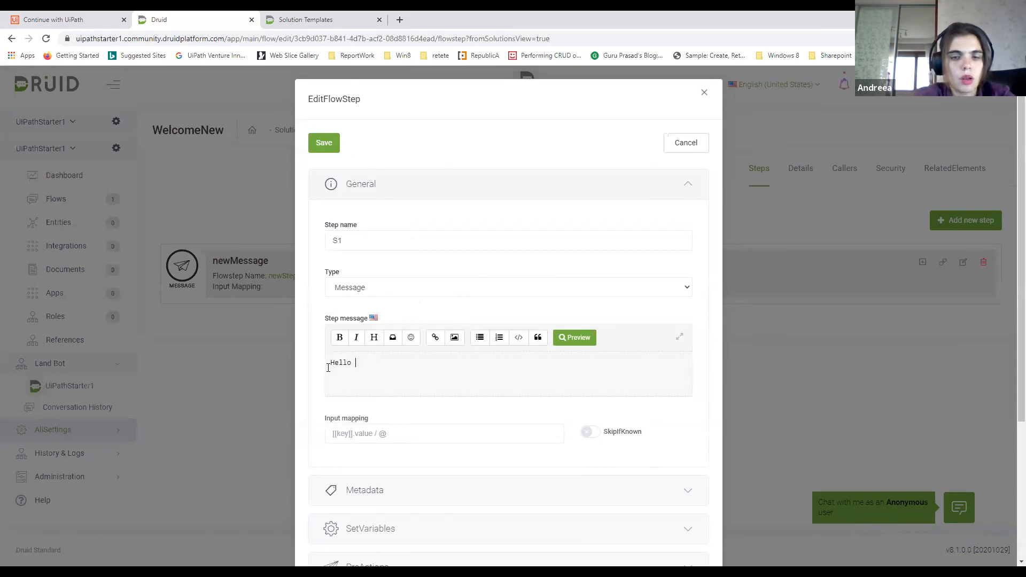
type(" I Chris!")
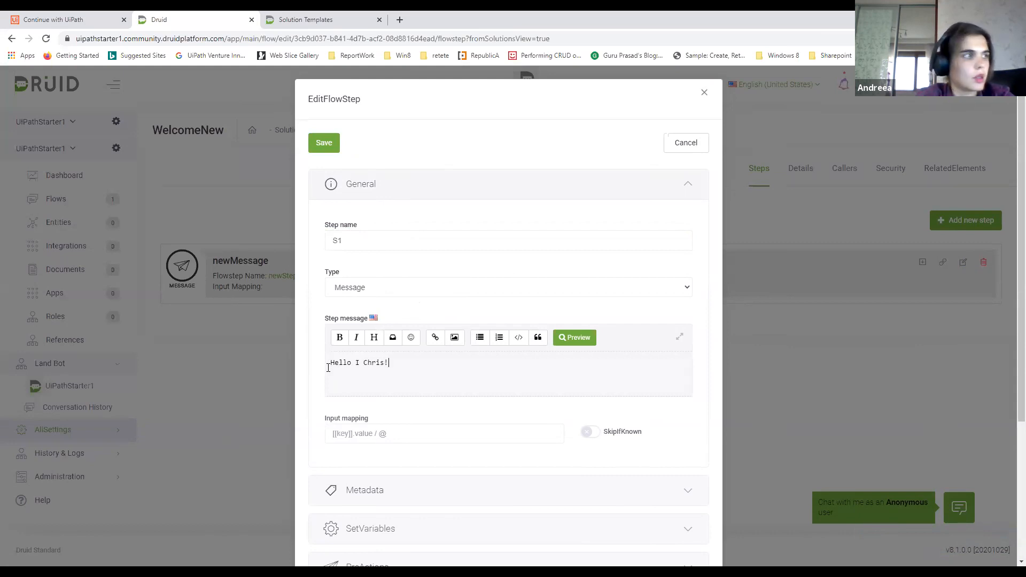
key("BackSpace")
key("BackSpace")
key("BackSpace")
key("BackSpace")
key("BackSpace")
key("BackSpace")
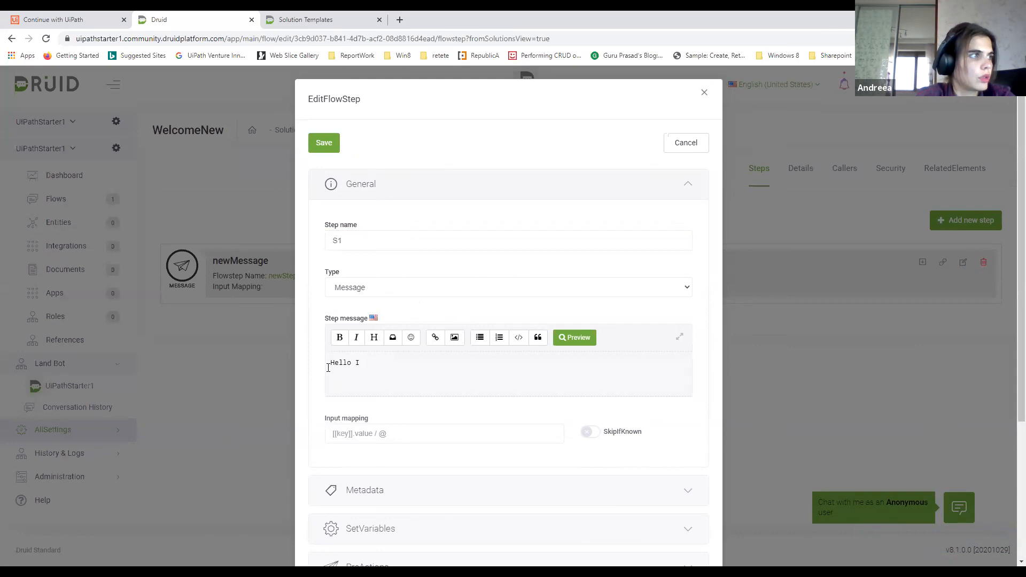
type("am Bot!")
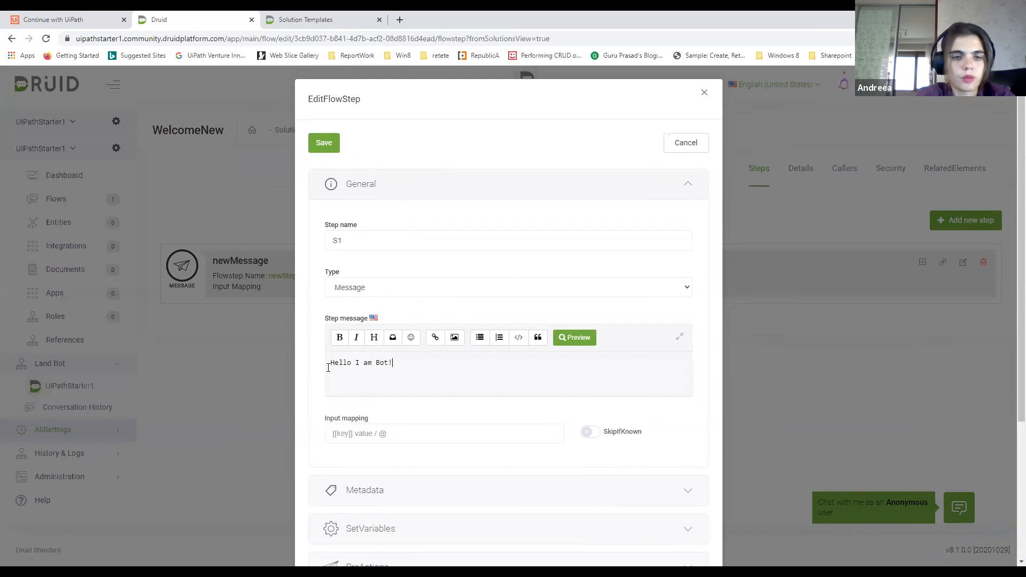
type(" What can ")
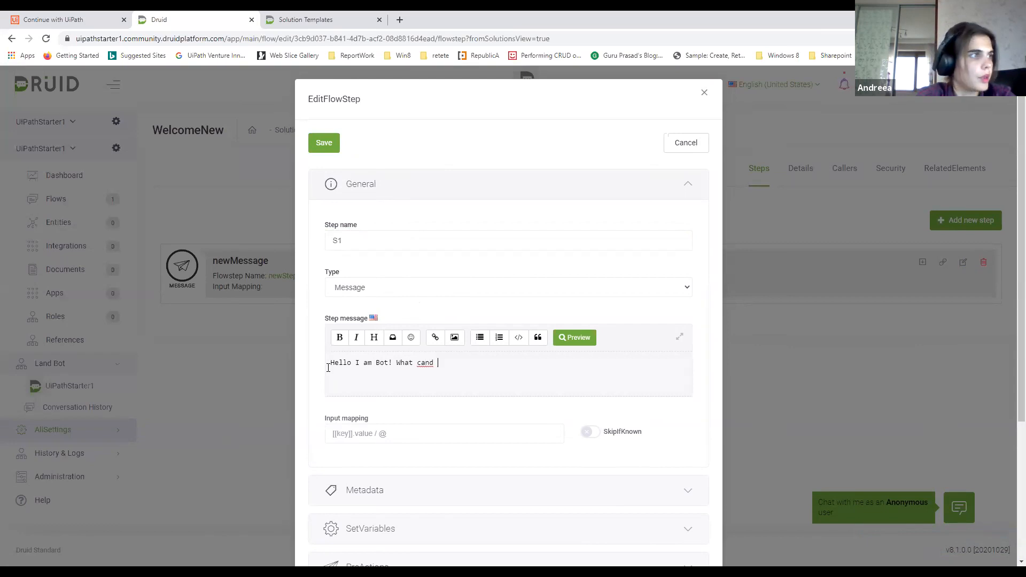
type("I h")
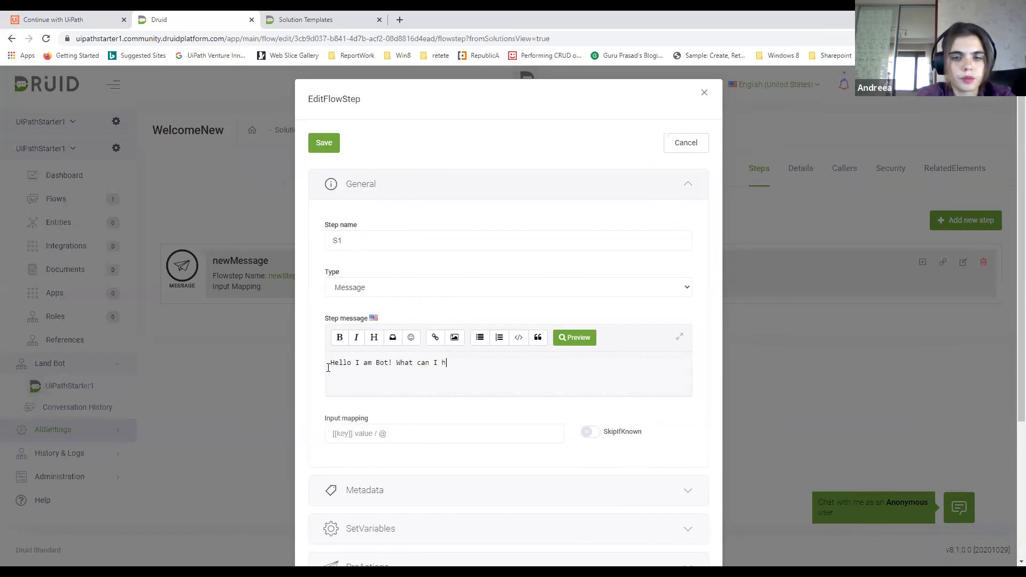
type("elp you with?")
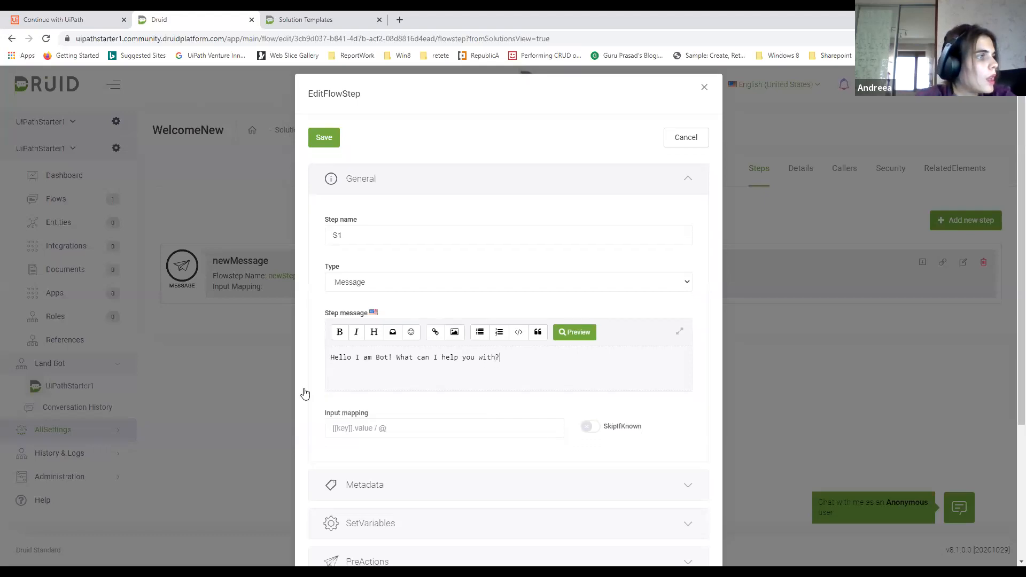
Mark step S1 as both the first and last step in its metadata and save the step
scroll(321, 385, "down", 2)
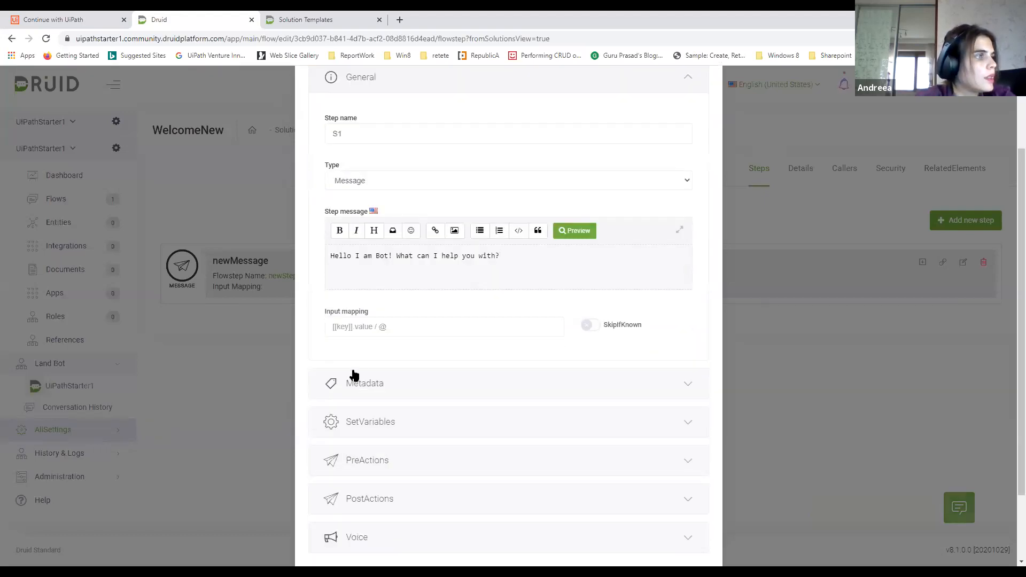
left_click(359, 383)
scroll(378, 458, "down", 2)
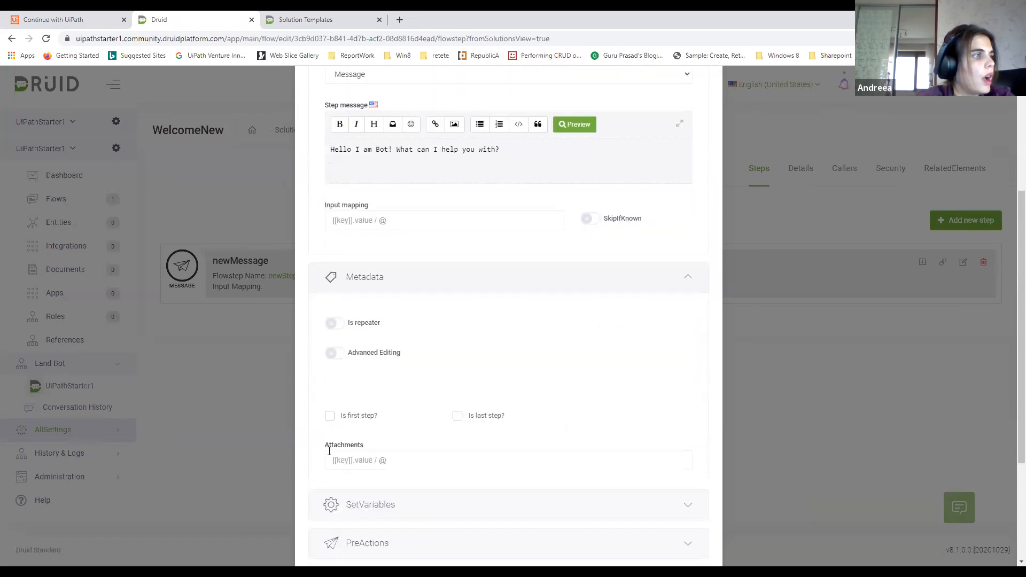
left_click(330, 416)
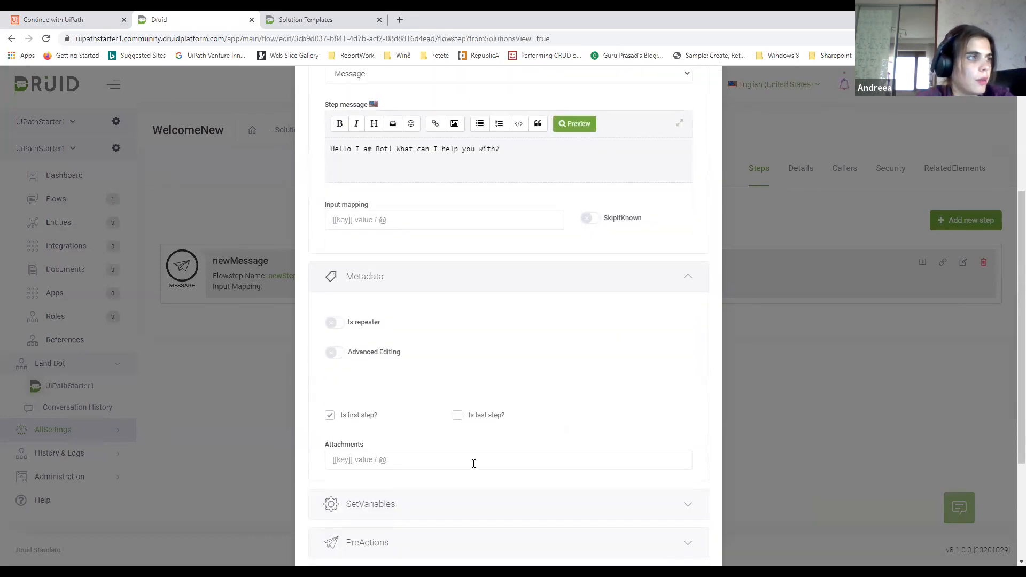
left_click(457, 418)
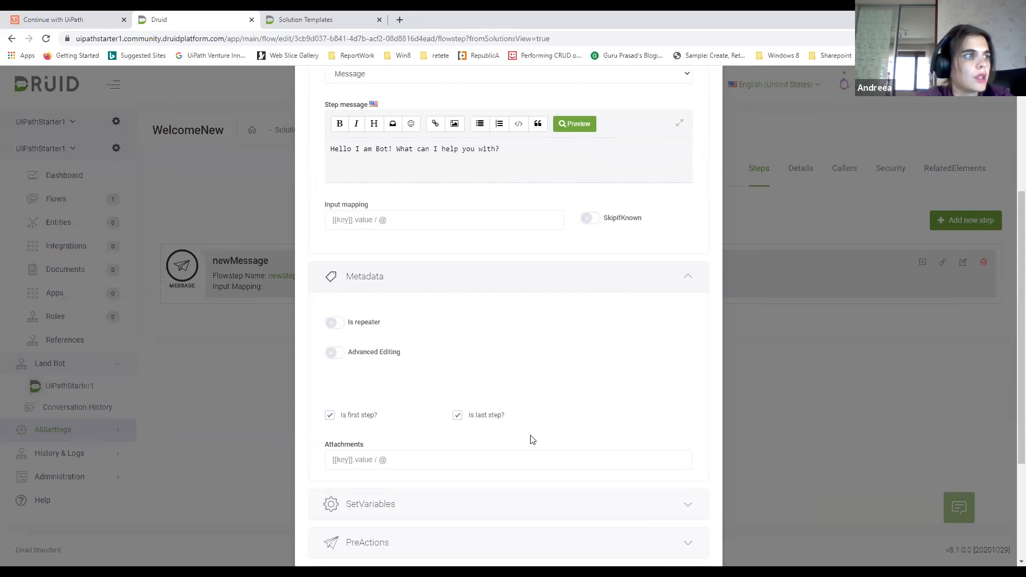
scroll(532, 439, "down", 3)
left_click(326, 516)
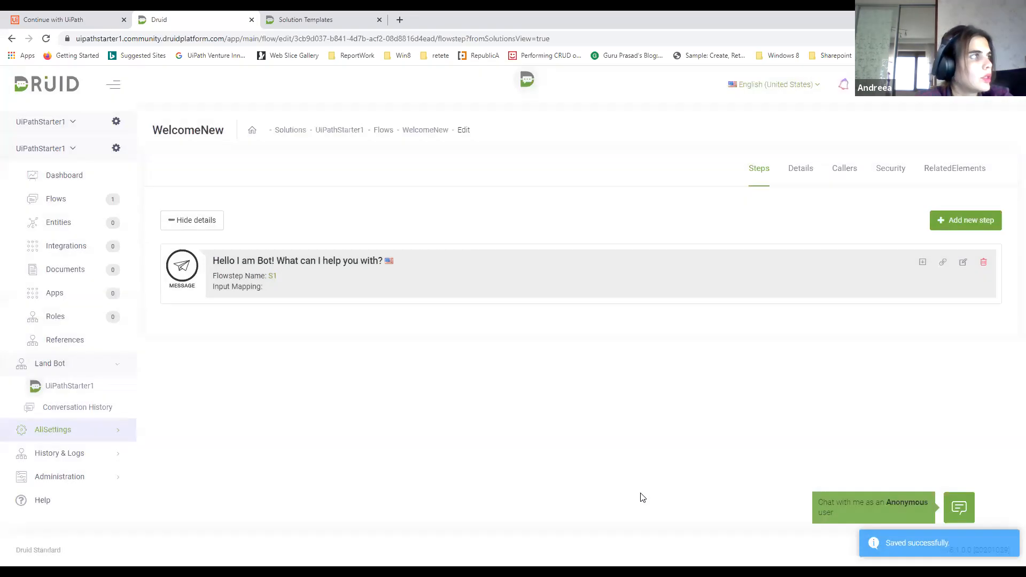
Replace the Welcome flow with WelcomeNew in the UiPathStarter1 bot's special flows and save the bot
left_click(117, 120)
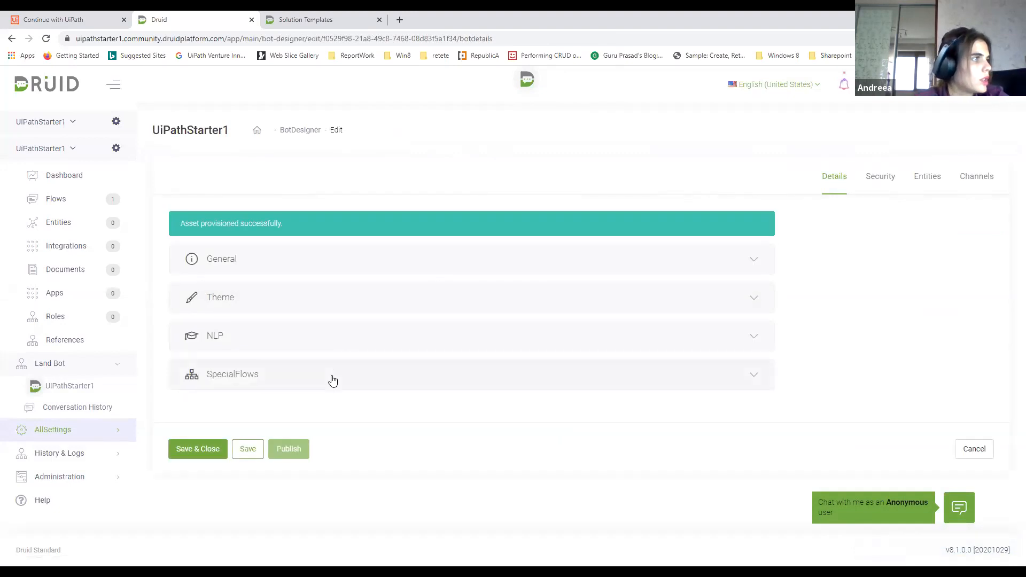
left_click(333, 380)
left_click(494, 422)
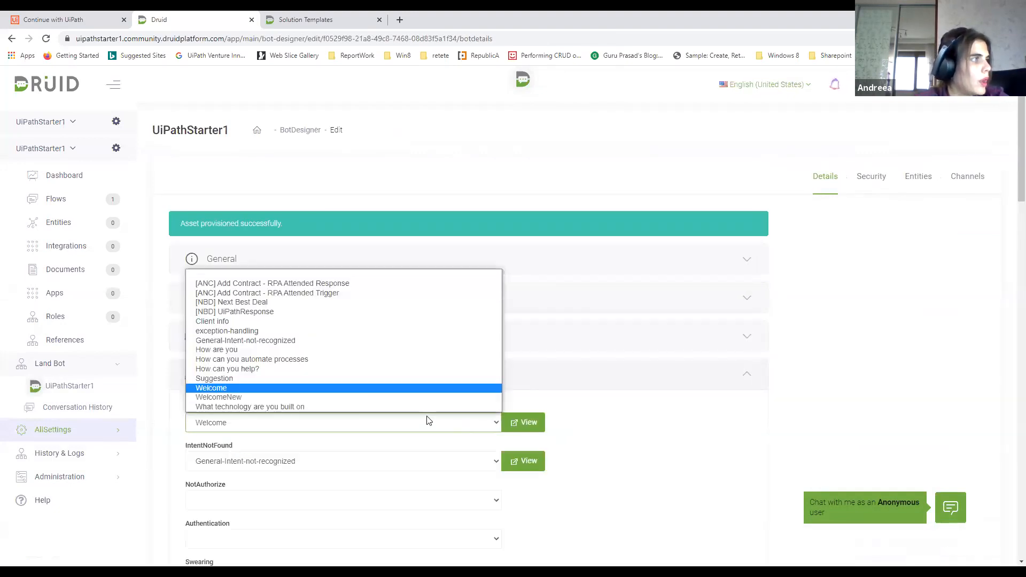
left_click(242, 395)
scroll(671, 373, "down", 9)
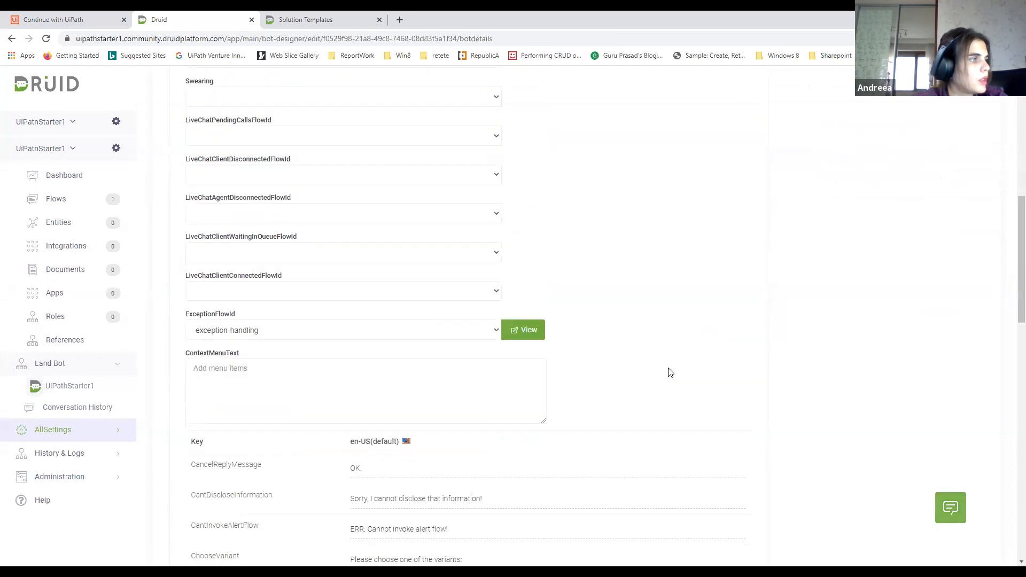
scroll(671, 372, "down", 18)
left_click(245, 478)
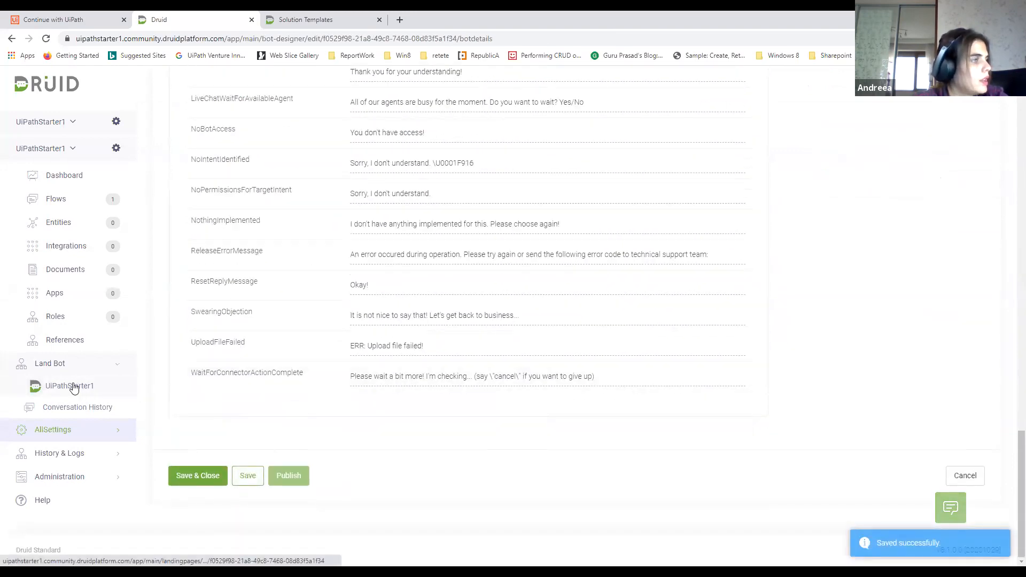
Open the UiPathStarter1 landing bot chat and check its greeting message
left_click(72, 387)
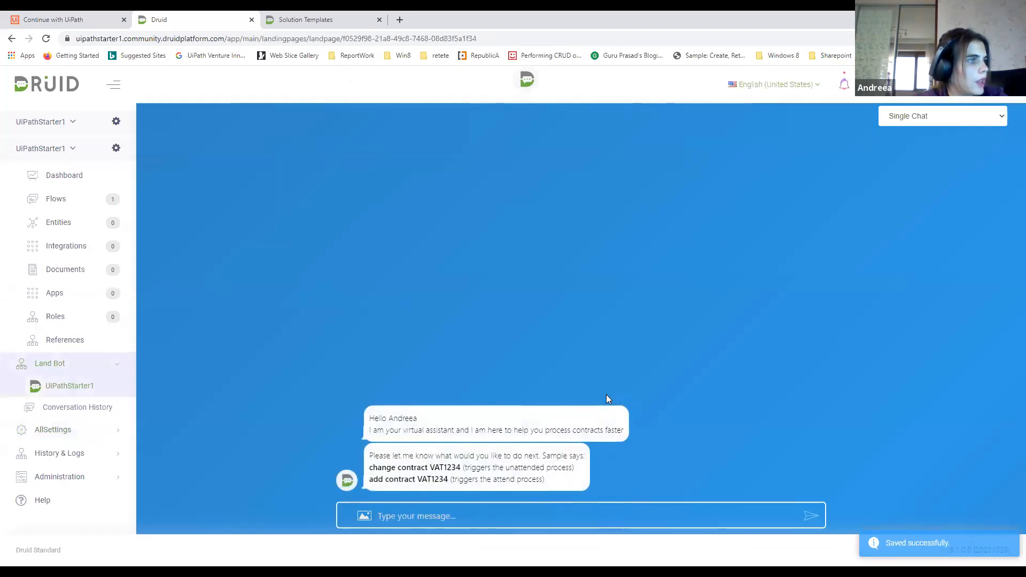
left_click_drag(369, 480, 508, 481)
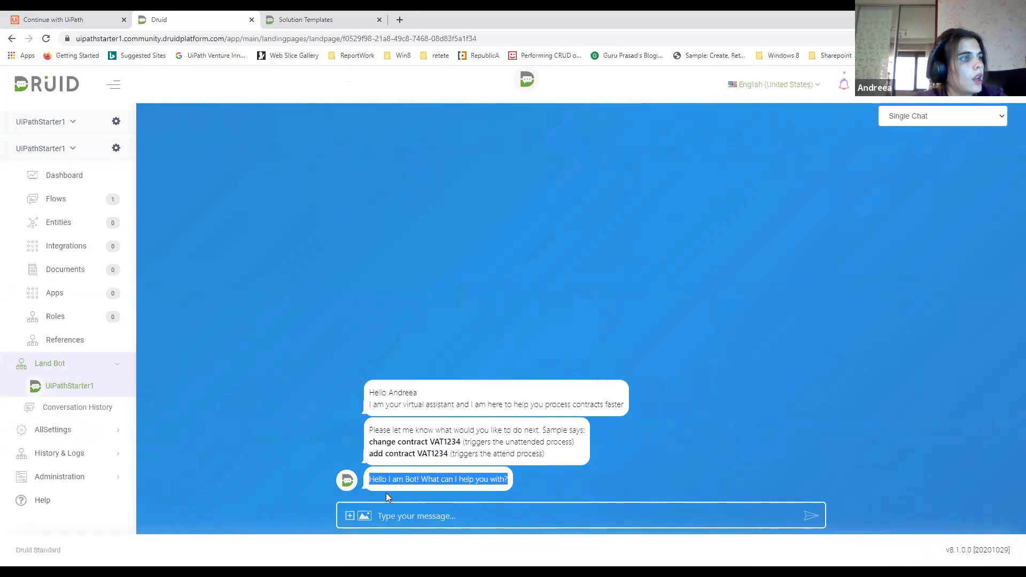
left_click(497, 510)
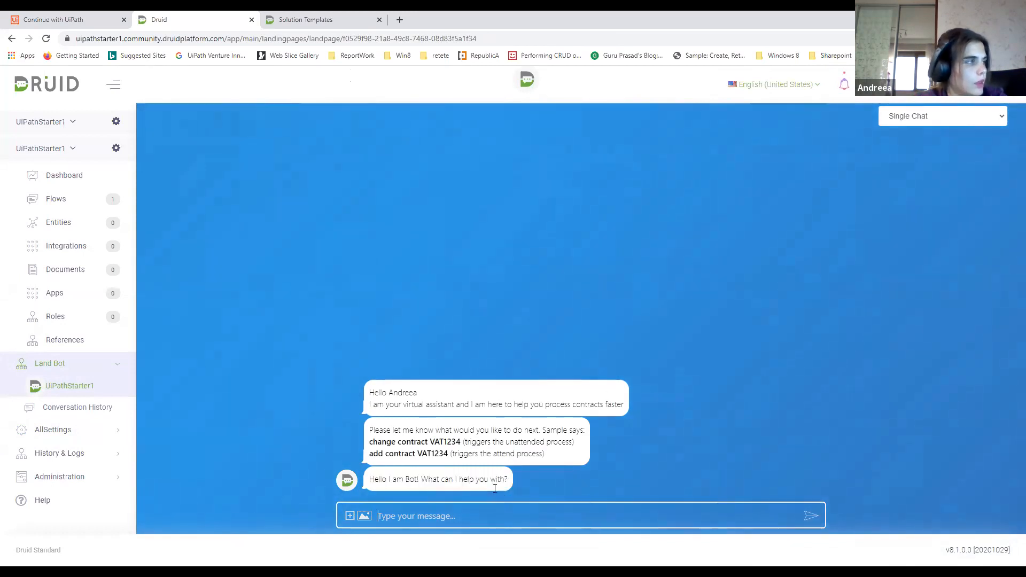
Create a new flow for UiPathStarter1 with Menu as its name, description, utterance and category
left_click(74, 203)
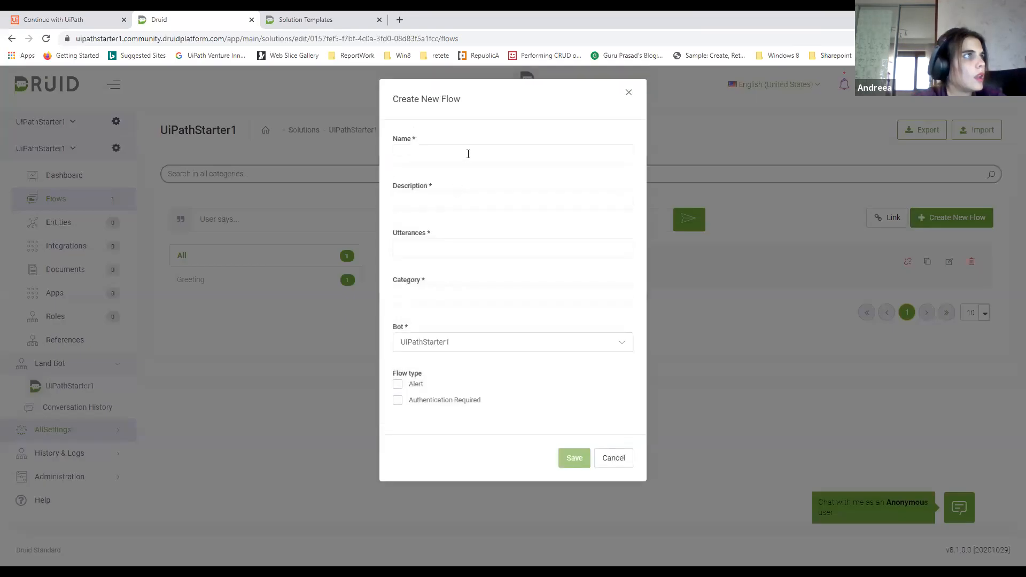
left_click(468, 154)
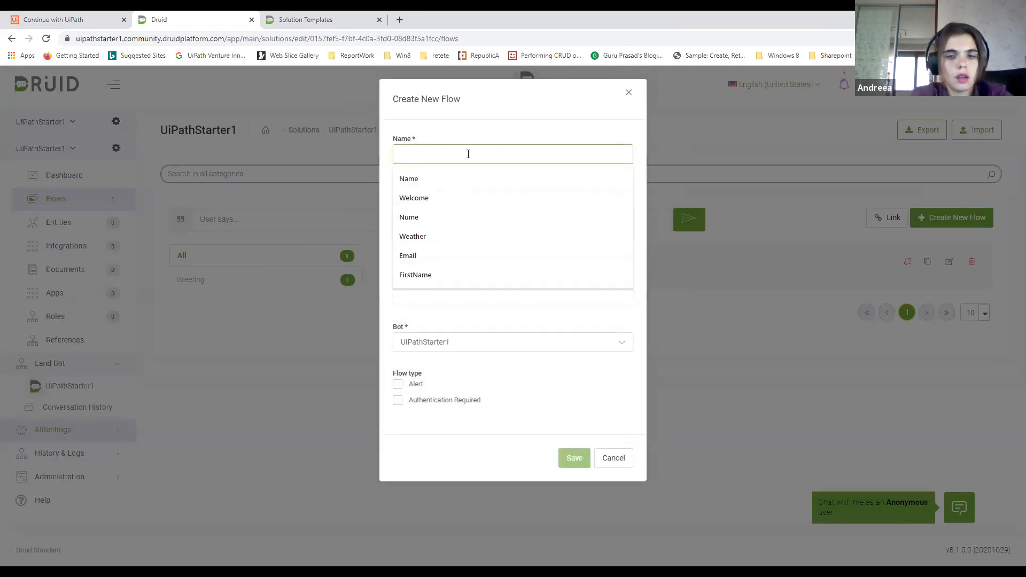
type("Menu")
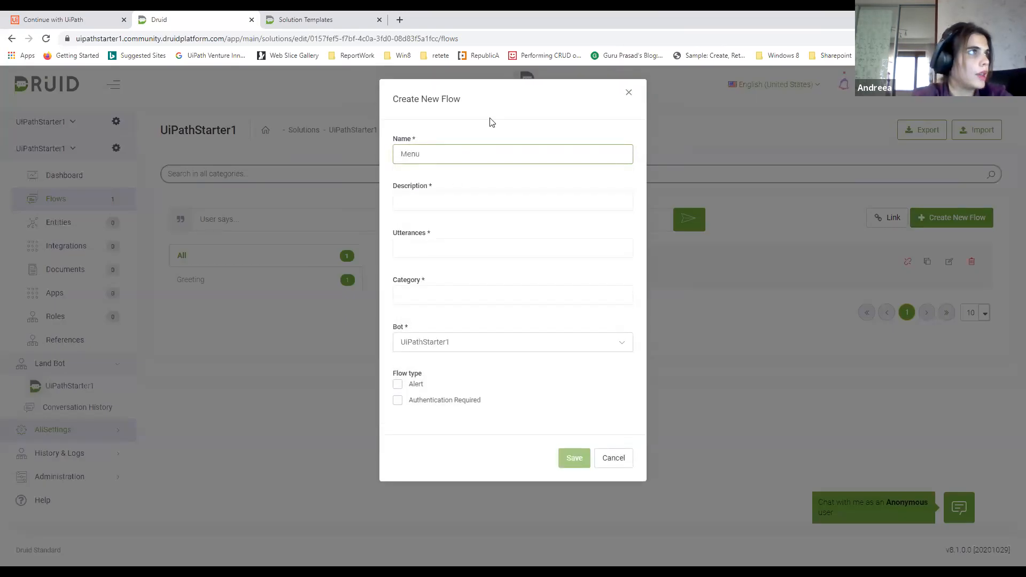
key("ctrl+a")
key("ctrl+c")
left_click(431, 201)
key("ctrl+v")
left_click(437, 240)
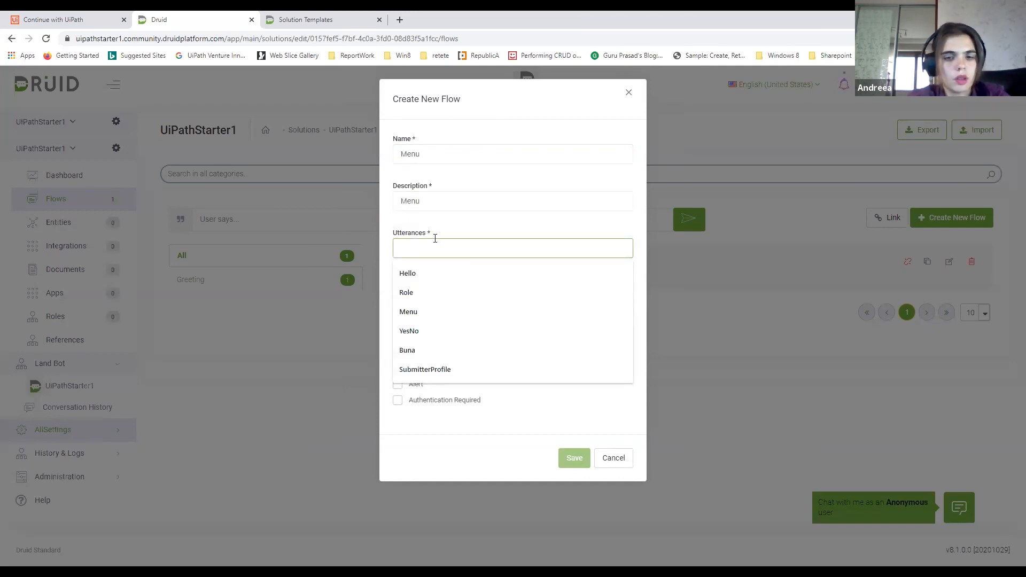
key("ctrl+v")
left_click(431, 292)
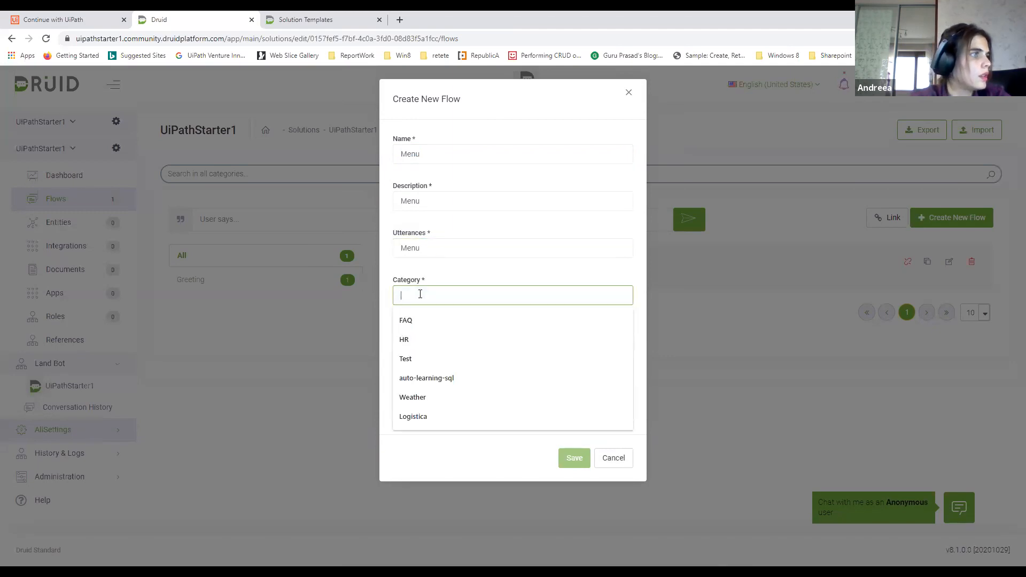
type("Menu")
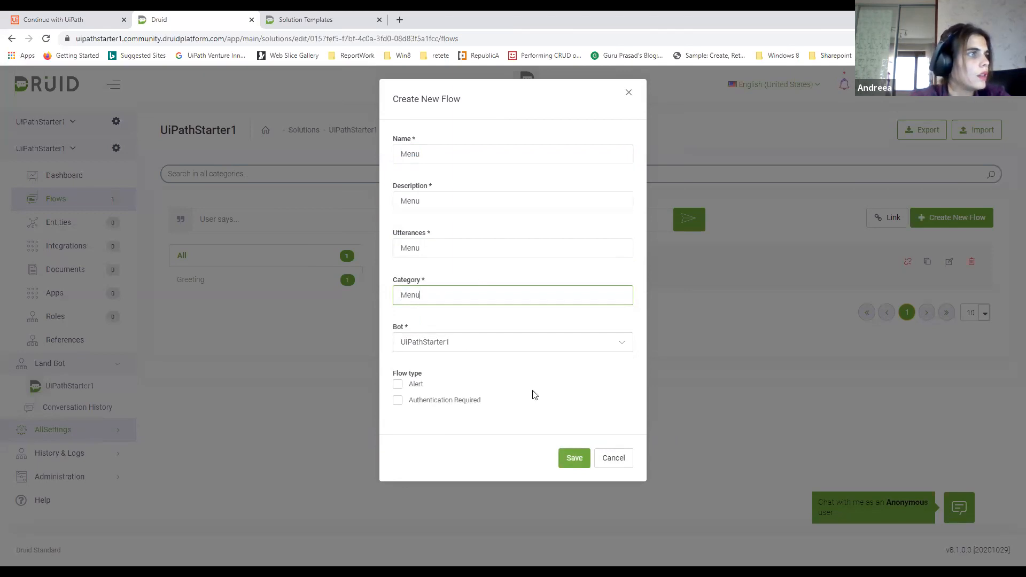
left_click(576, 459)
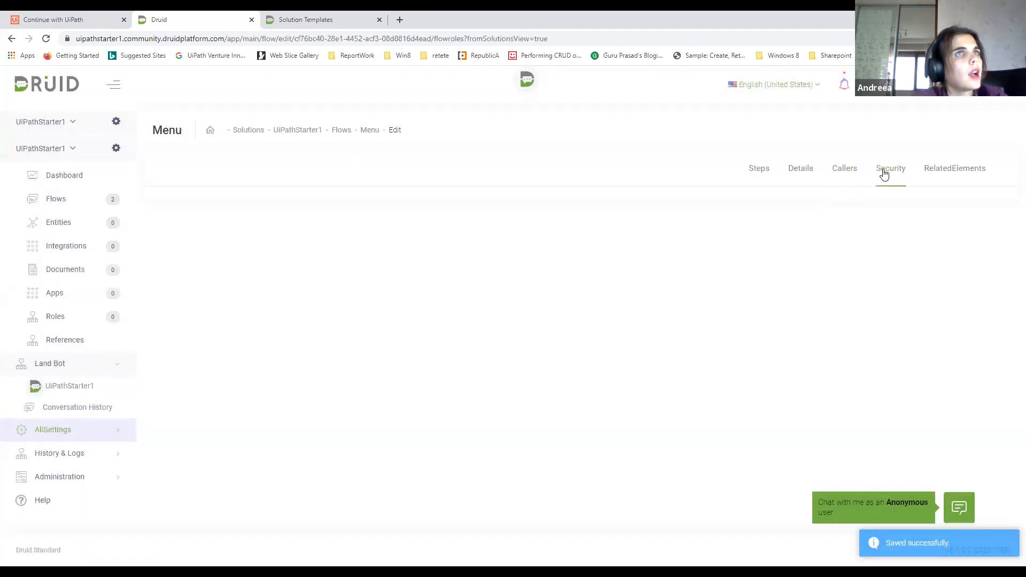
Allow two roles to use the Menu flow in its security settings and save
left_click(884, 170)
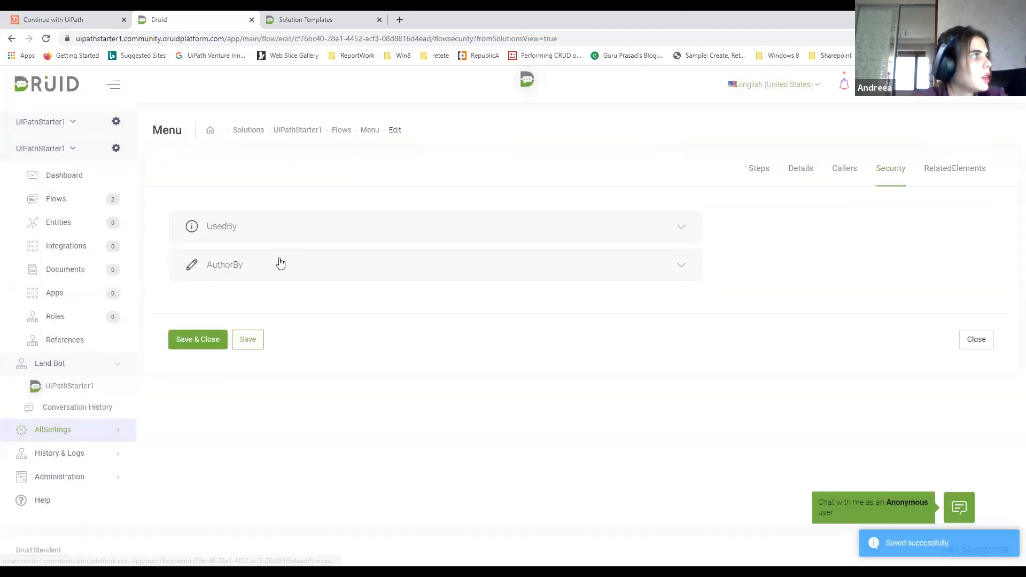
left_click(278, 230)
left_click(190, 259)
left_click(190, 307)
left_click(250, 424)
Rename the Menu flow's existing newStep to "Menu items" and set its type to Hero
left_click(800, 172)
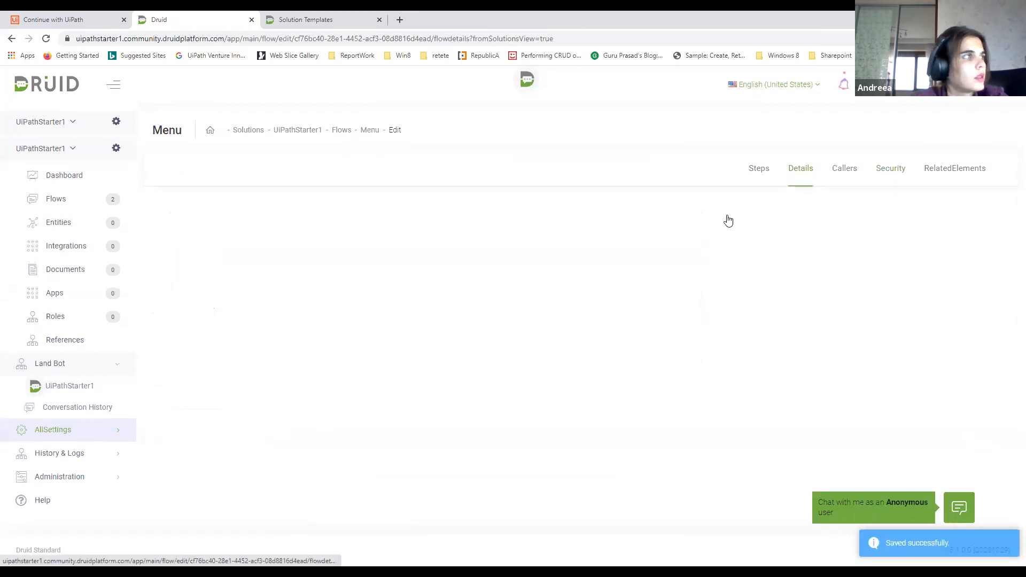
left_click(759, 170)
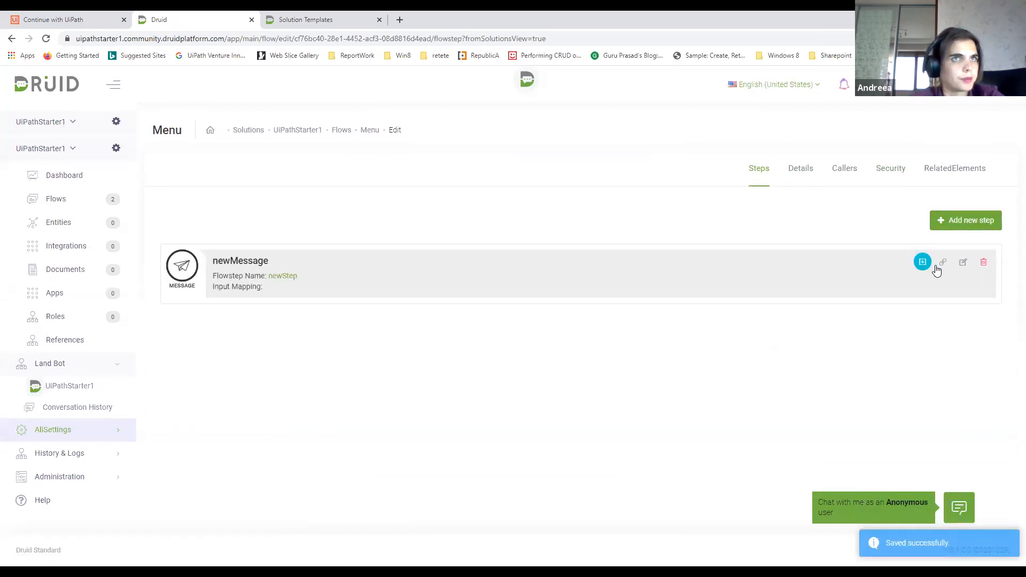
left_click(963, 263)
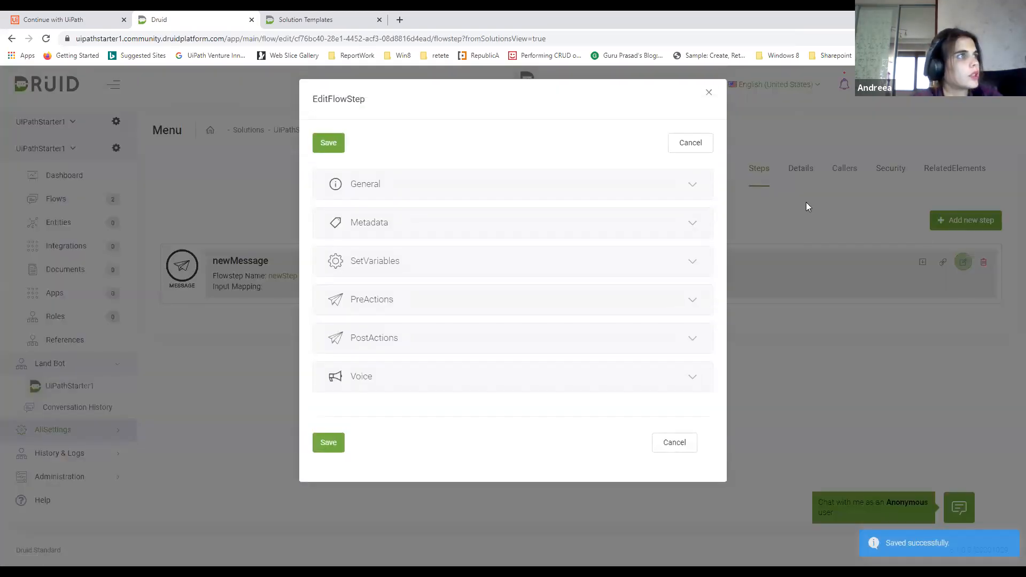
left_click(505, 192)
left_click_drag(435, 235, 326, 241)
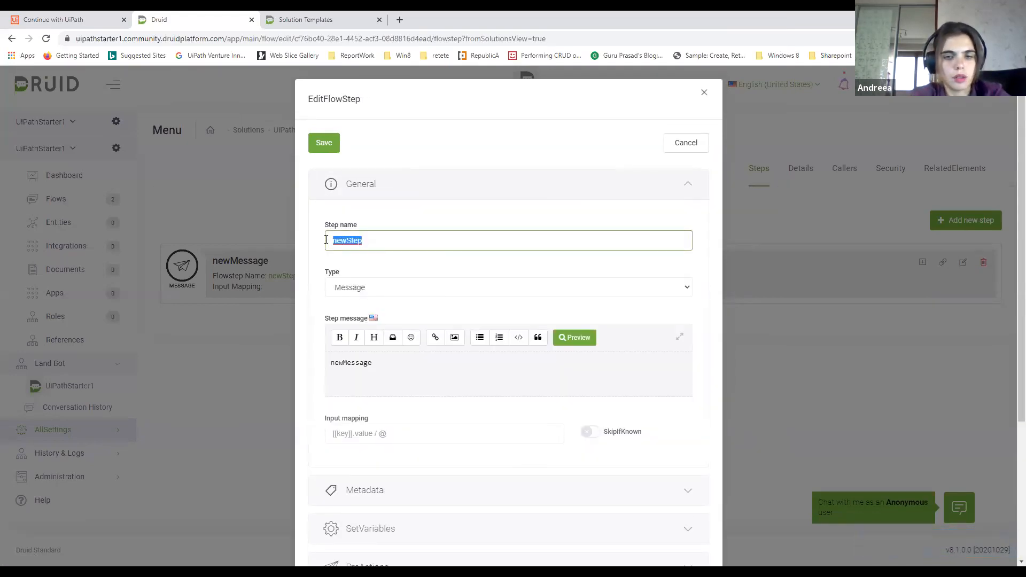
type("Menu items")
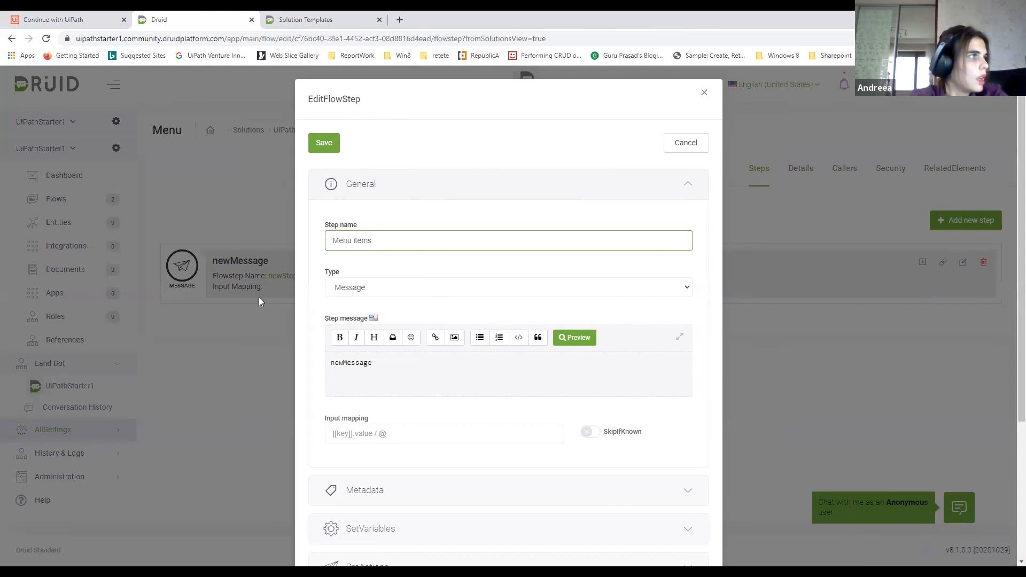
left_click(344, 289)
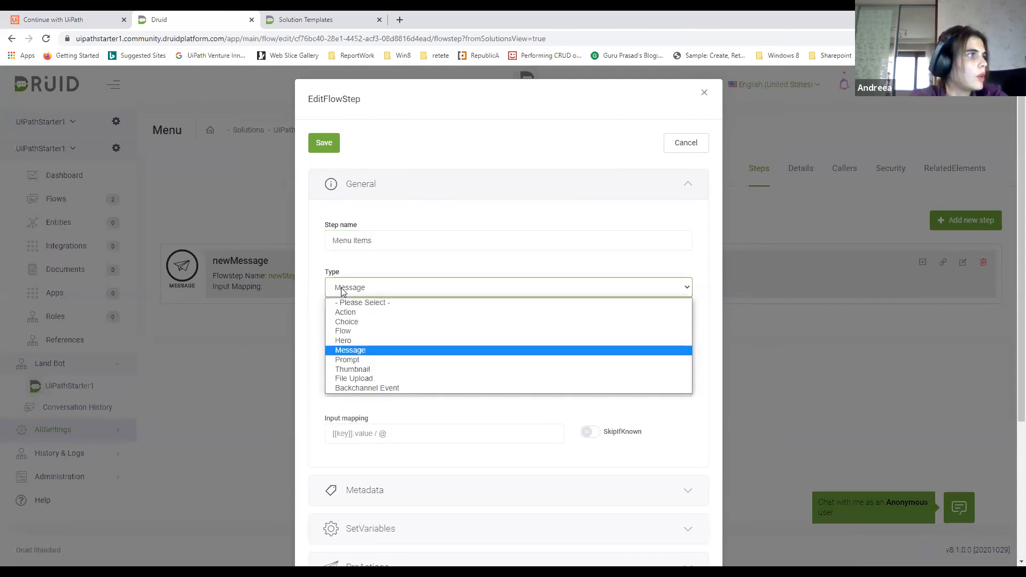
left_click(345, 340)
Set the Hero step's message to "Please choose from below:" and add a card to the Hero in its metadata
left_click_drag(374, 363, 326, 360)
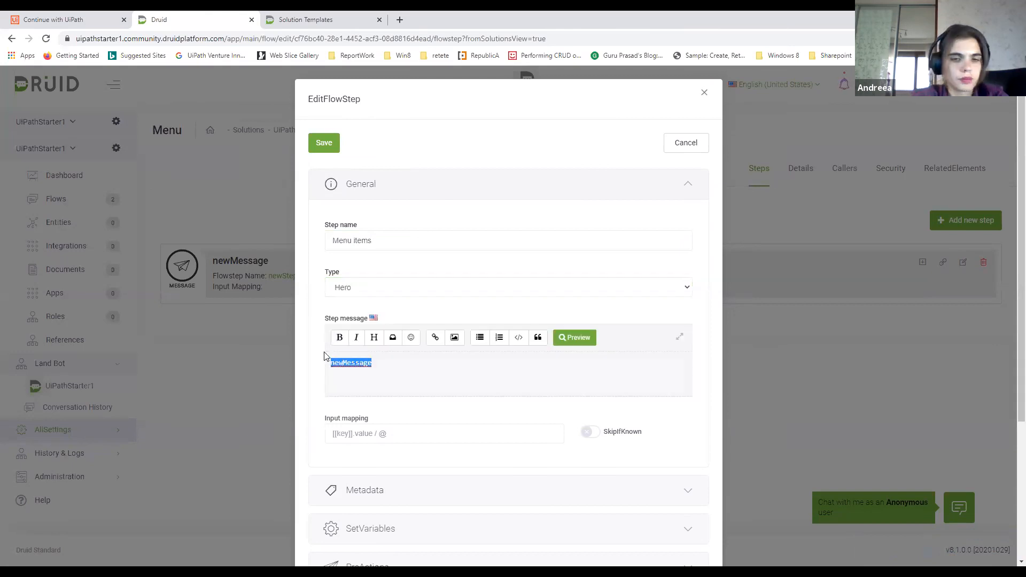
type("Please choose from below:")
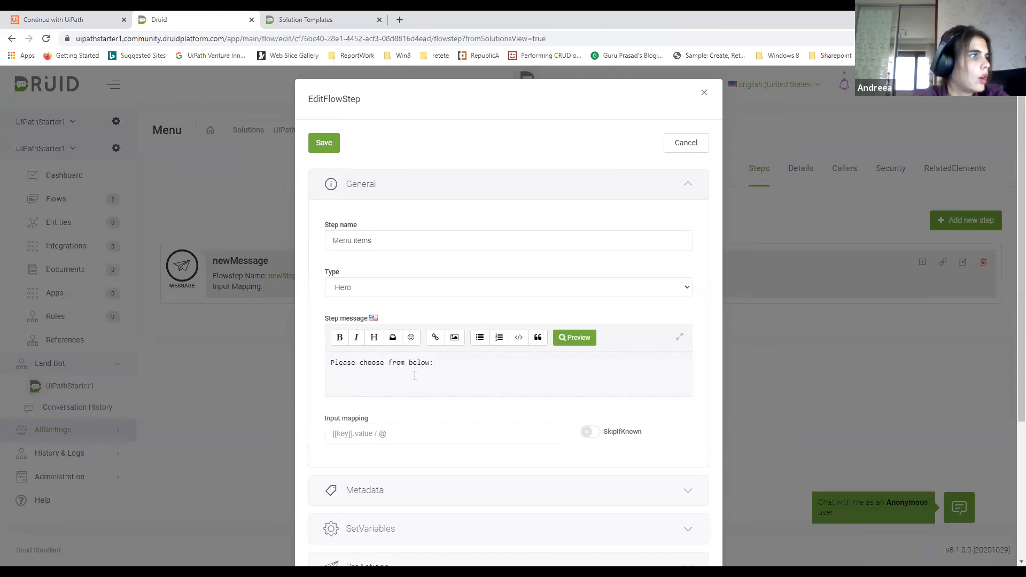
scroll(415, 377, "down", 4)
left_click(392, 306)
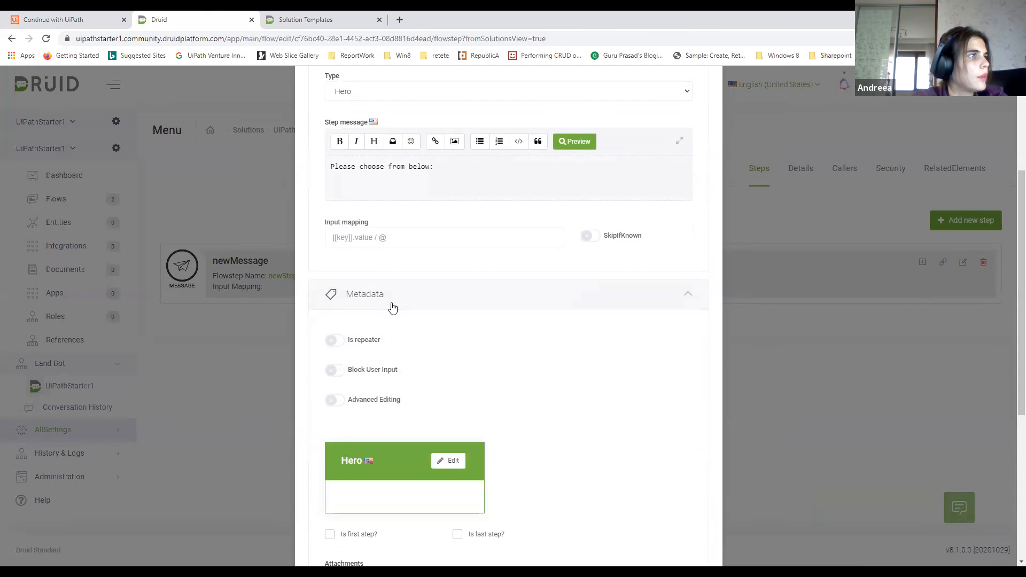
left_click(451, 460)
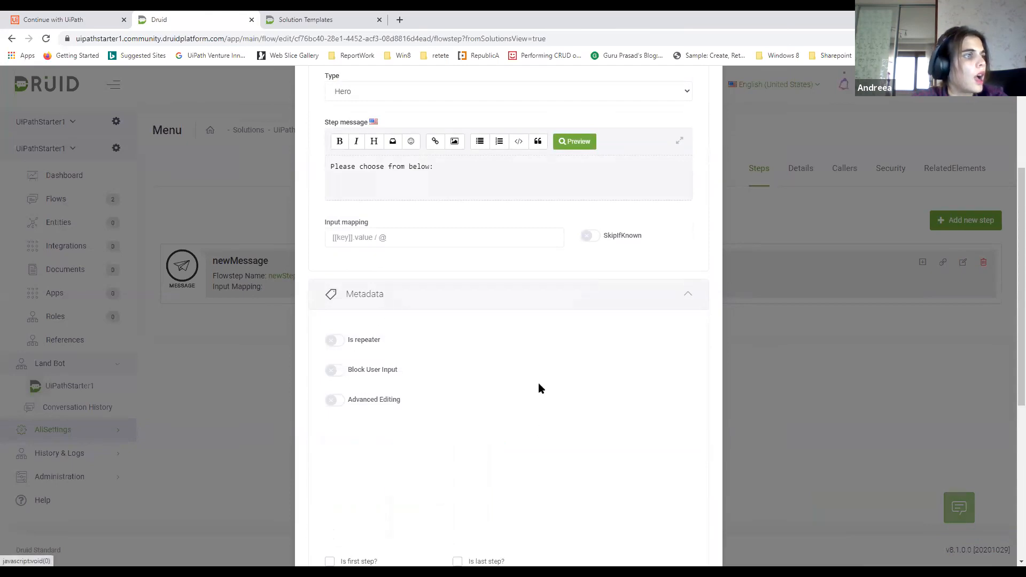
scroll(535, 382, "down", 2)
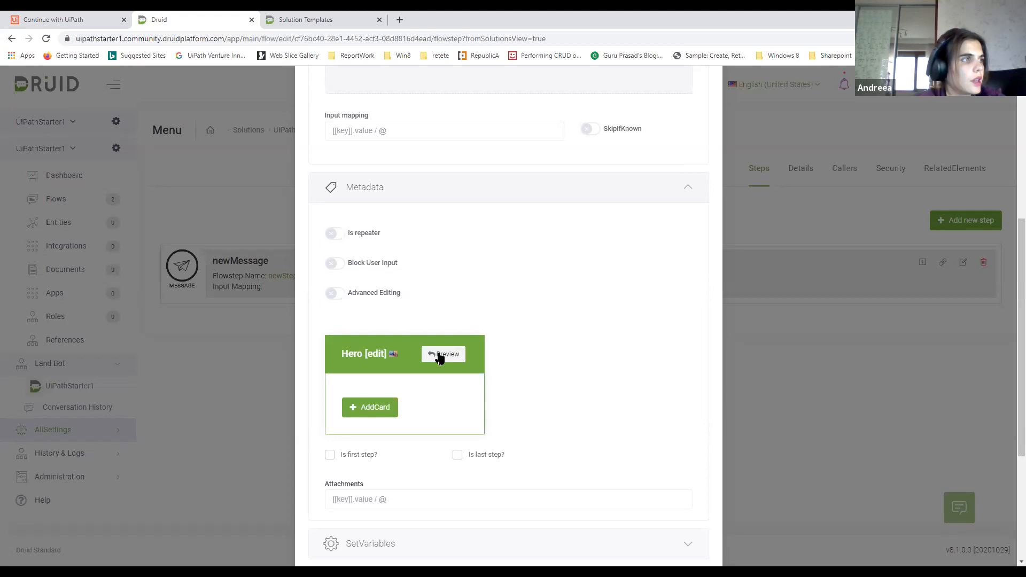
left_click(387, 407)
Clear the new Hero card's default image URL, title, subtitle and description
left_click(422, 410)
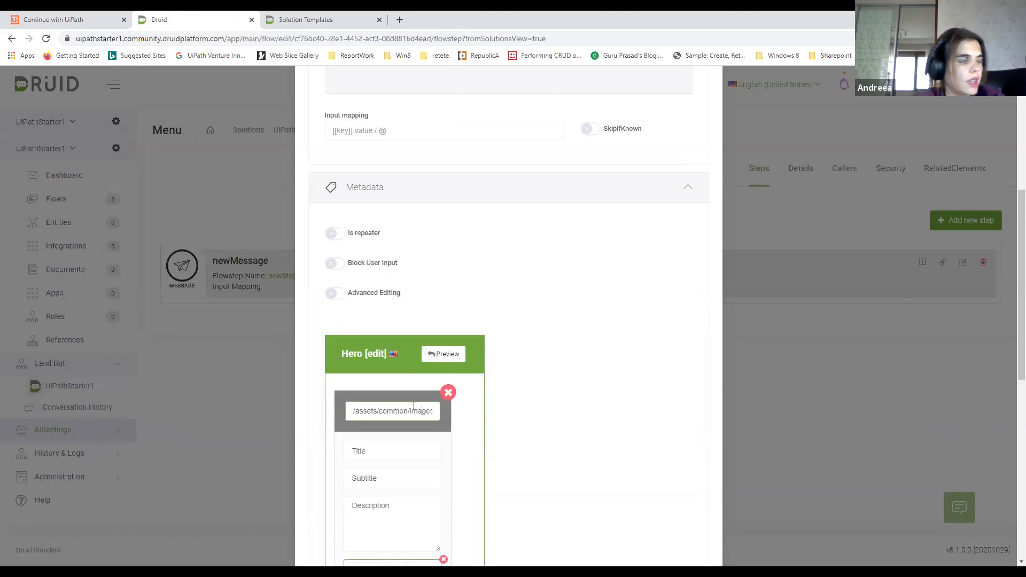
key("ctrl+a")
key("BackSpace")
left_click_drag(377, 453, 339, 444)
type("[[")
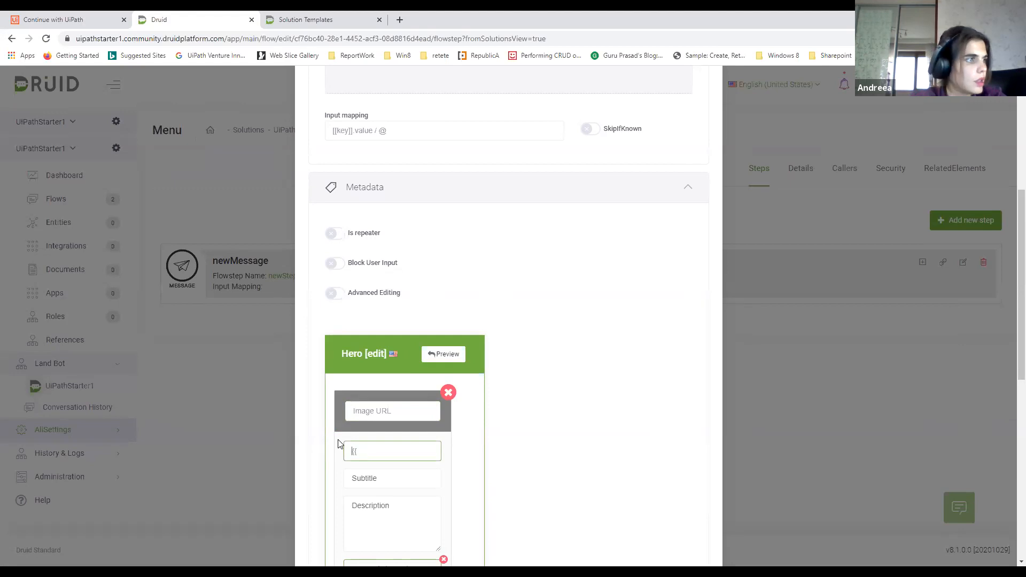
key("Tab")
type("{")
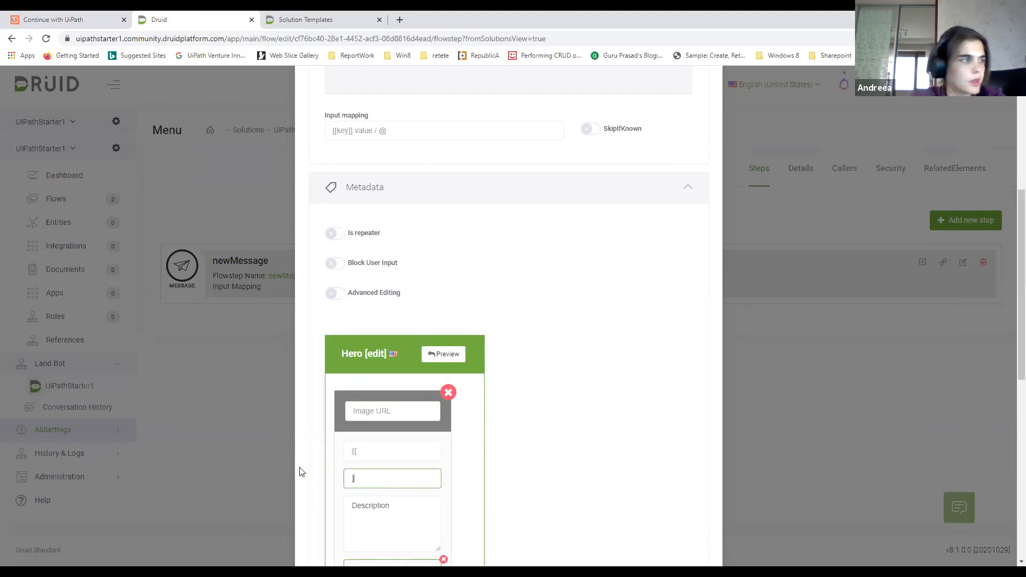
key("BackSpace")
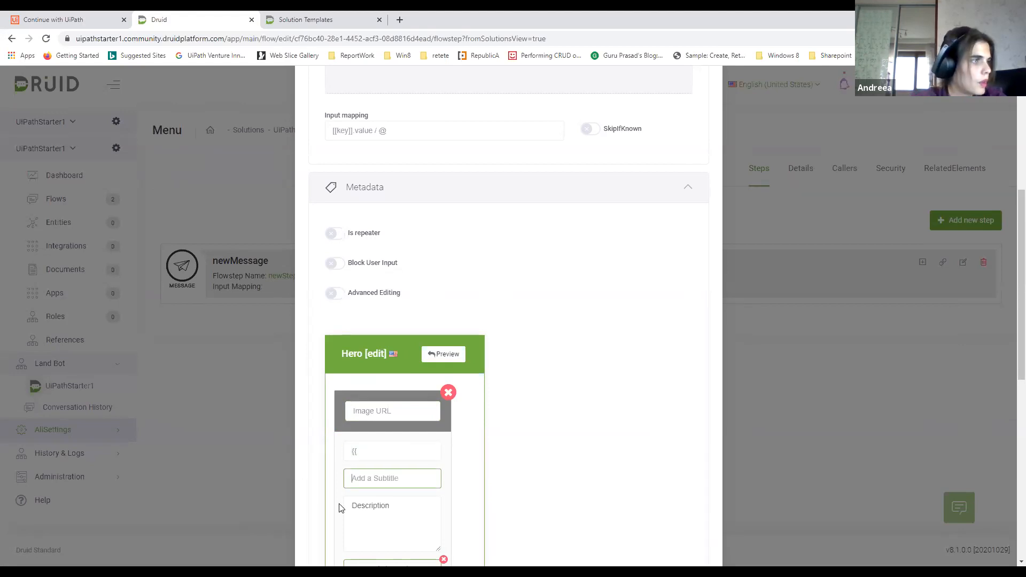
left_click(379, 507)
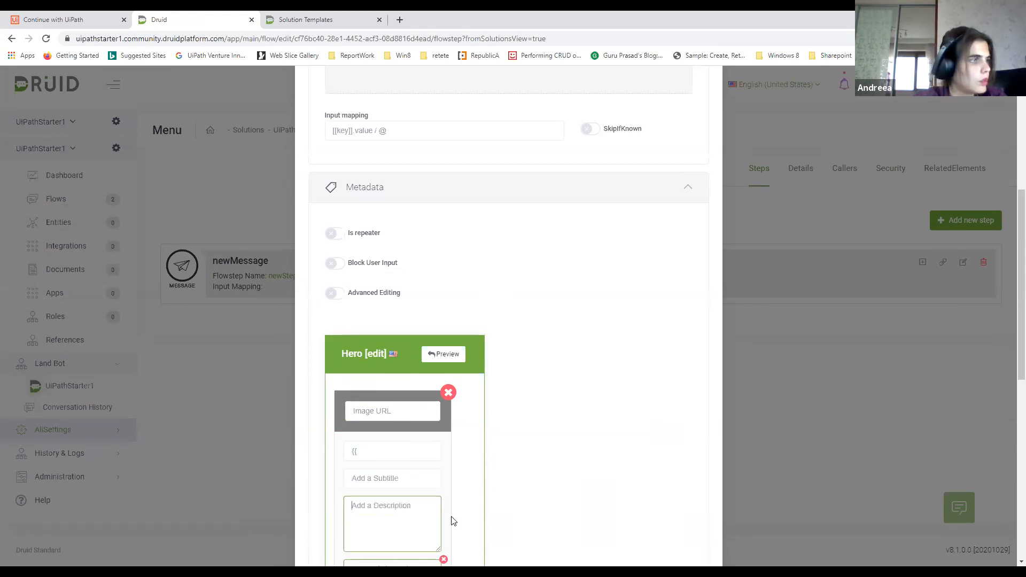
Title the Hero card's first button "Weather"
scroll(406, 481, "down", 3)
left_click(400, 409)
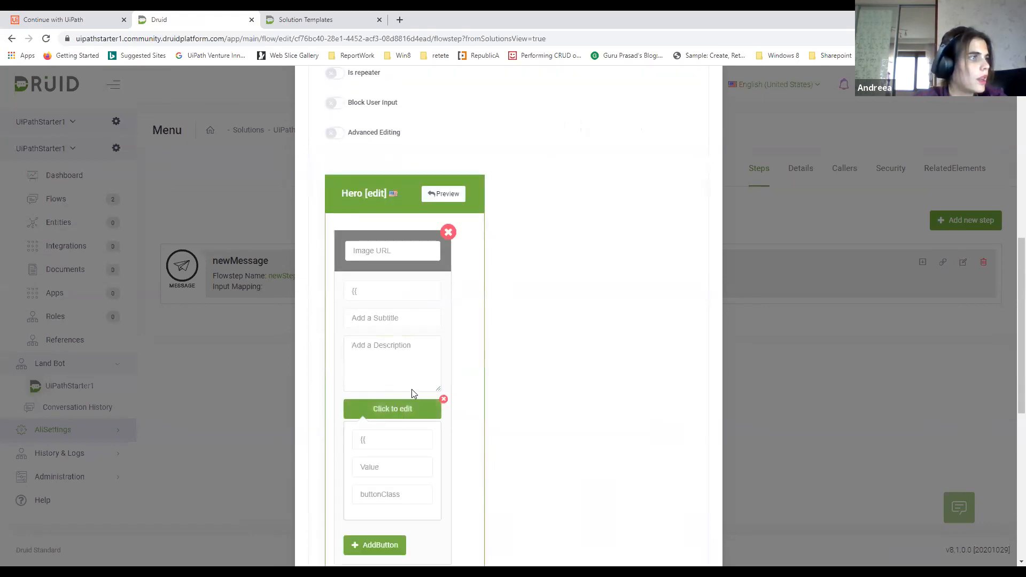
left_click(386, 437)
type("Weat")
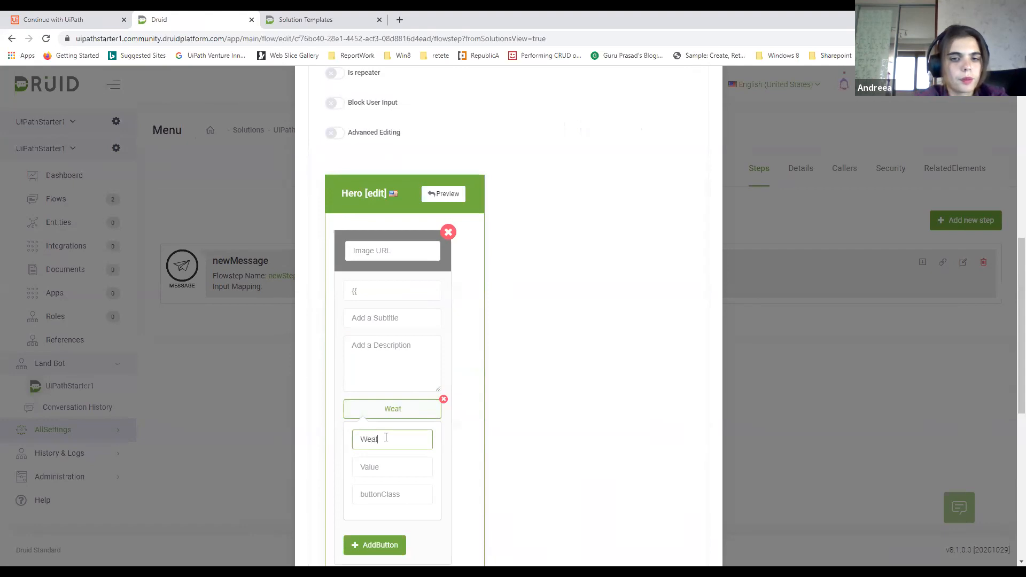
type("her")
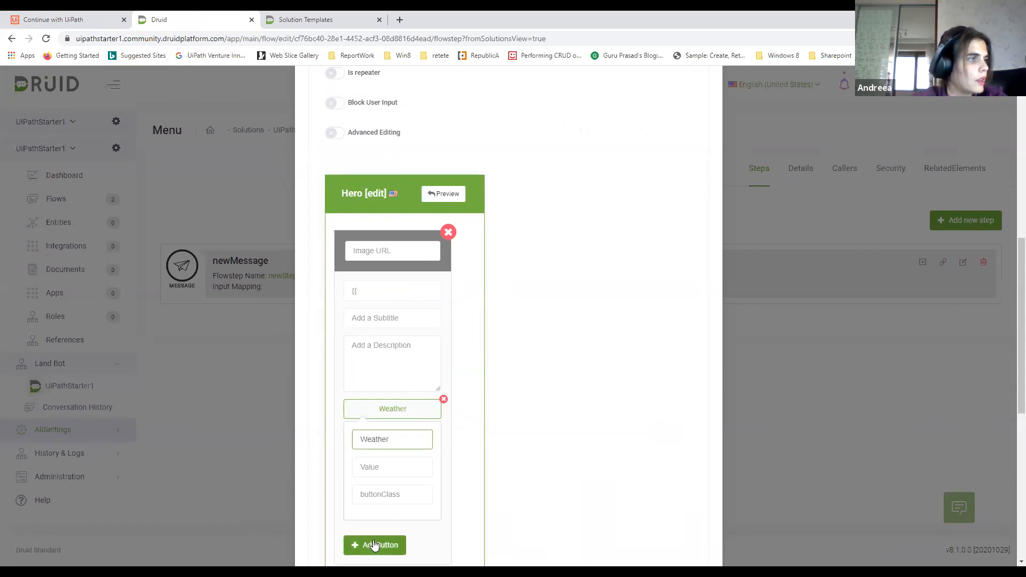
Add a second button to the Hero card and set the first button's value to "Weather"
left_click(374, 545)
left_click(384, 517)
scroll(369, 439, "down", 1)
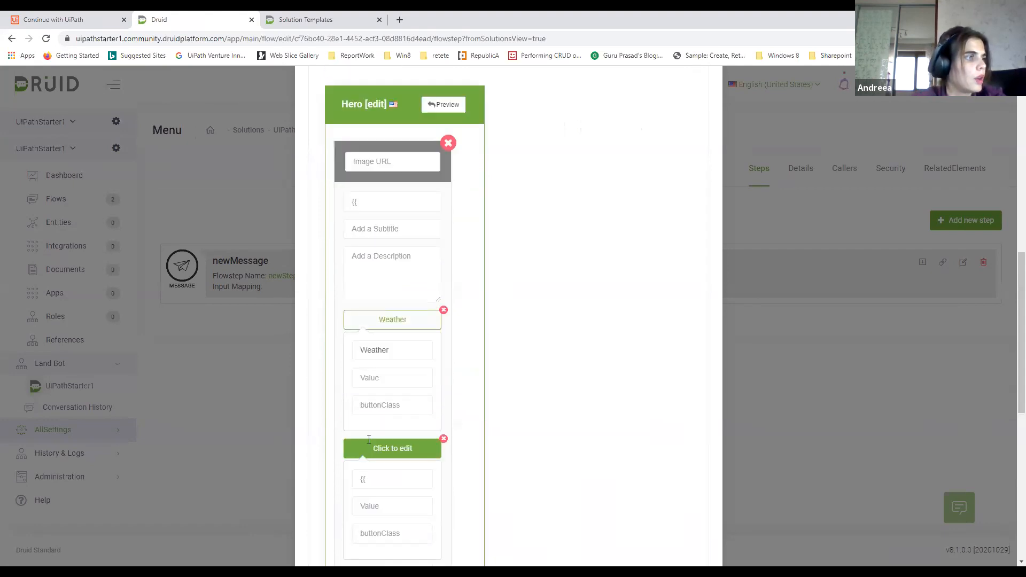
left_click(375, 431)
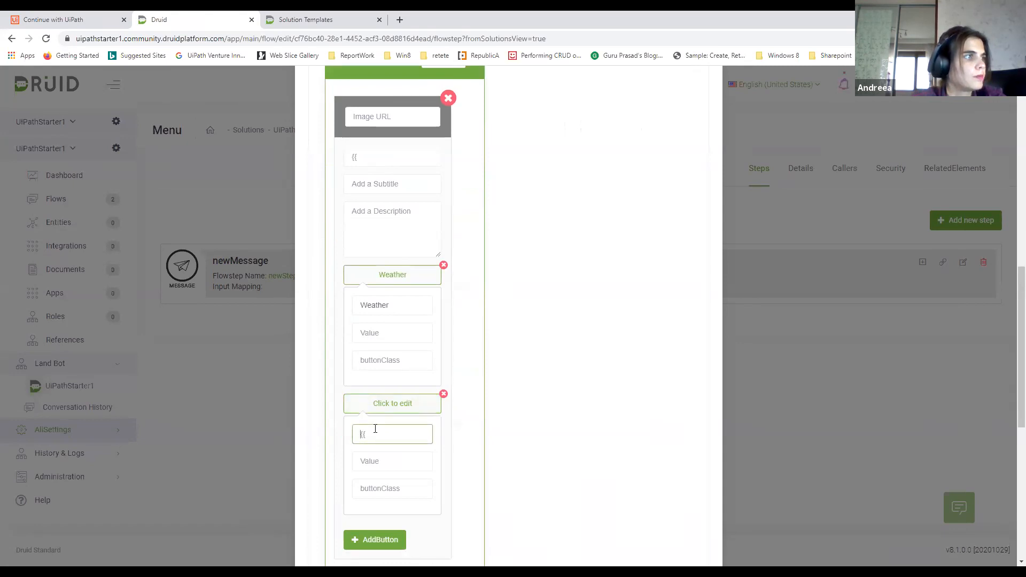
left_click_drag(391, 306, 346, 308)
key("ctrl+c")
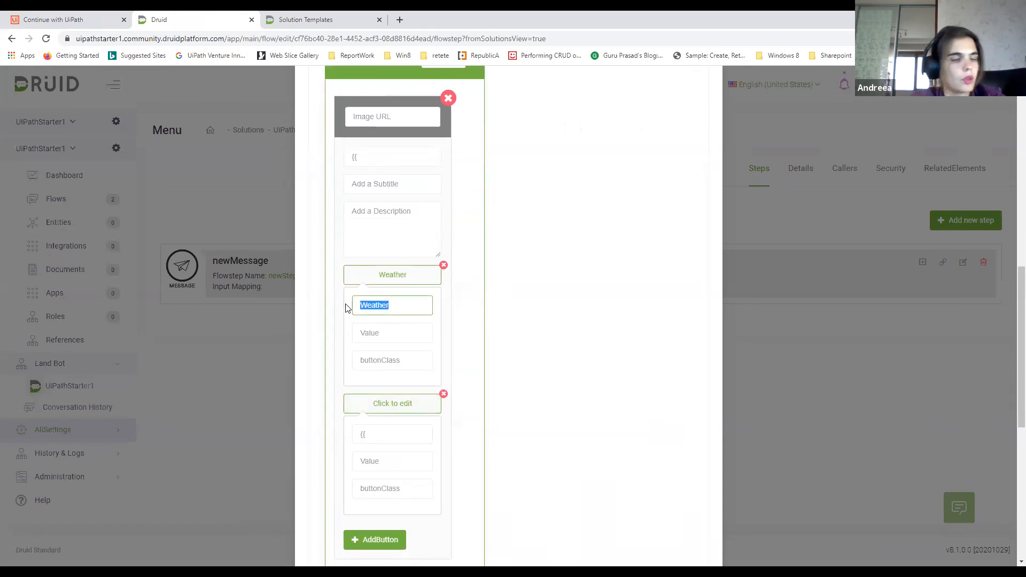
left_click(369, 332)
key("ctrl+v")
Set both the title and the value of the card's second button to "Suggestions"
left_click(396, 431)
type("Suggestions")
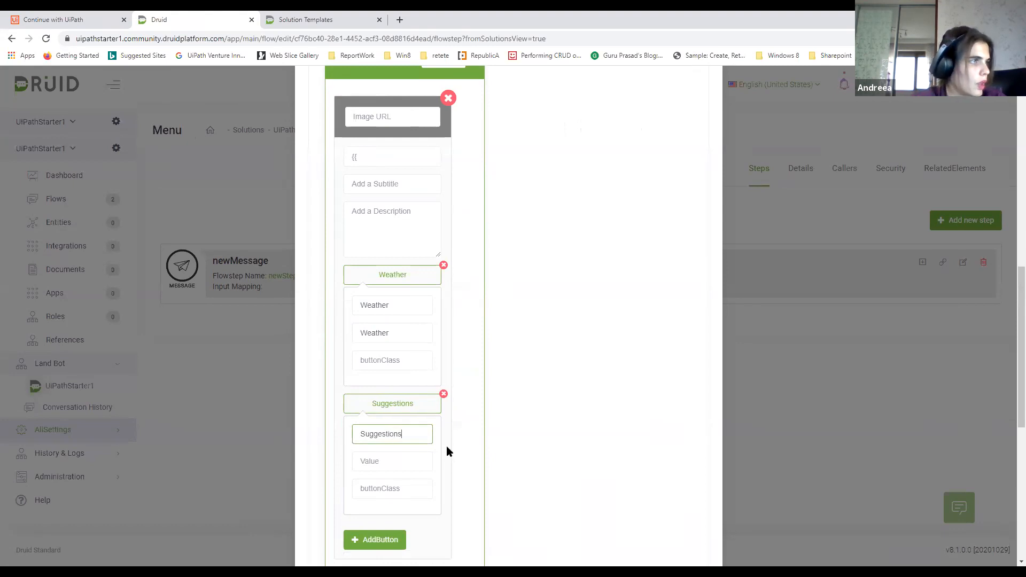
left_click_drag(399, 435, 359, 431)
key("ctrl+c")
left_click(366, 455)
key("ctrl+v")
Mark the Menu items step as both first step and last step, and save it
scroll(407, 437, "down", 6)
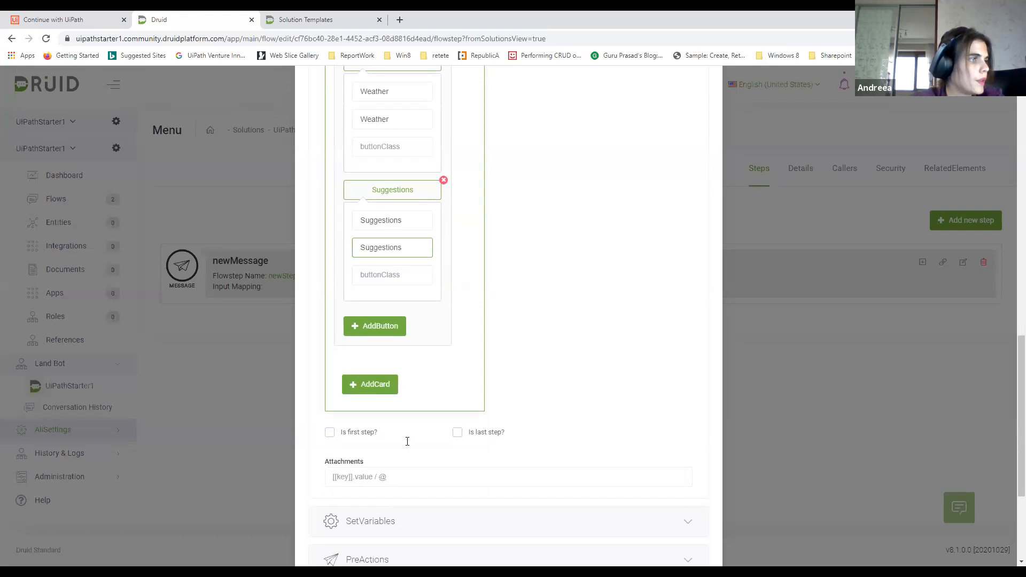
left_click(328, 326)
left_click(457, 326)
scroll(479, 385, "down", 2)
left_click(325, 515)
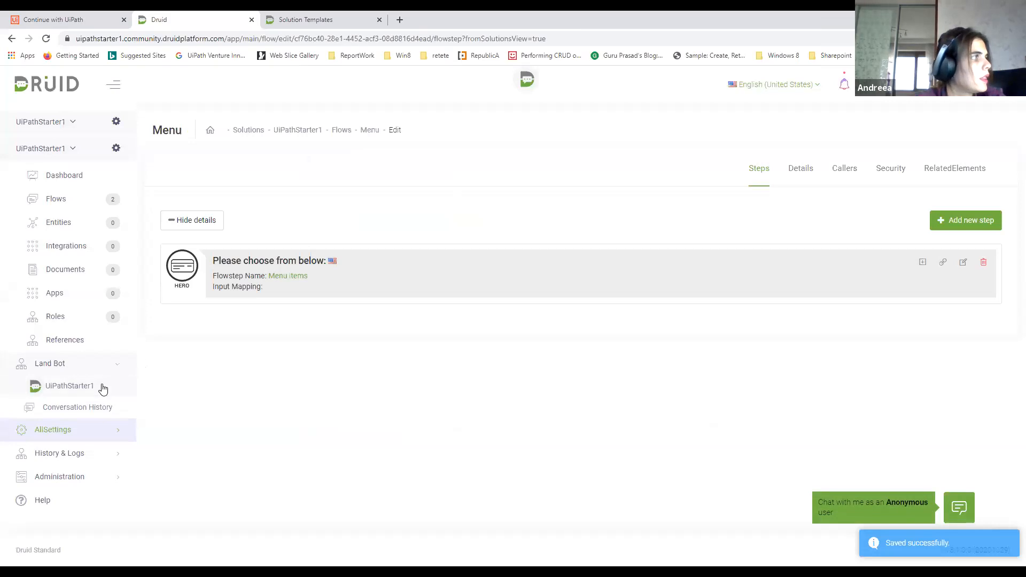
Test the Menu flow by sending "menu" in the UiPathStarter1 landing bot chat
left_click(102, 387)
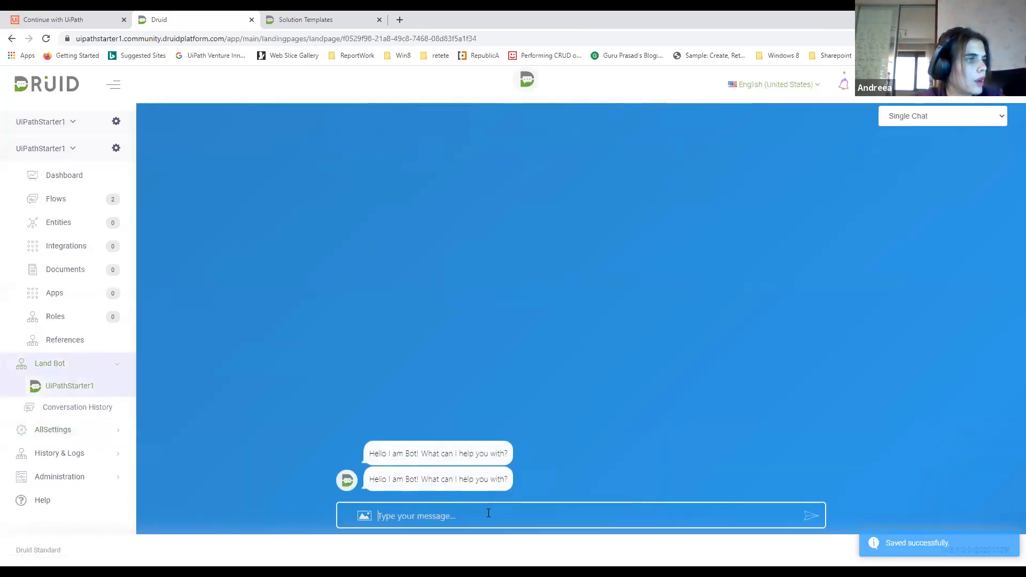
left_click(485, 512)
type("menu")
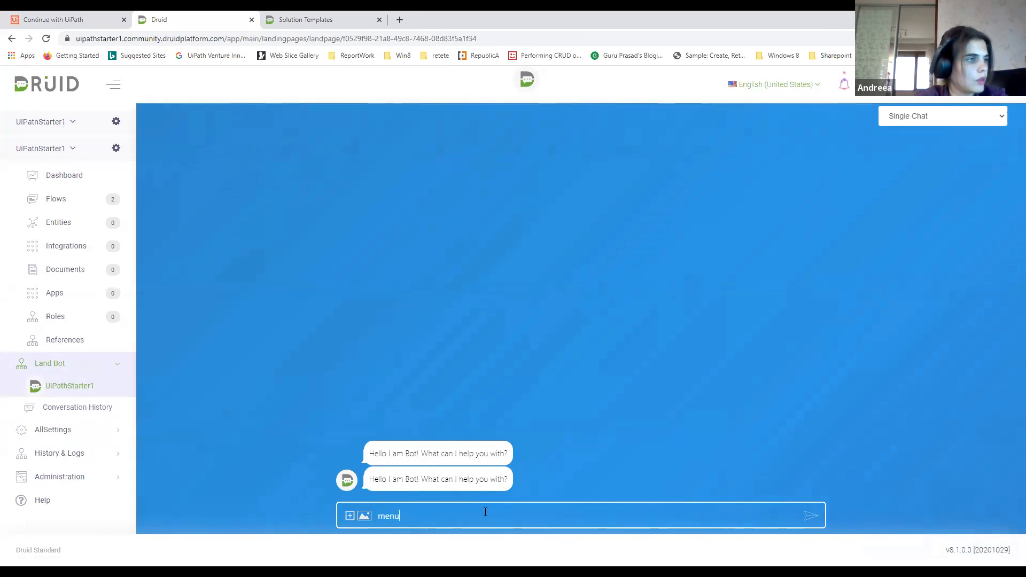
key("Return")
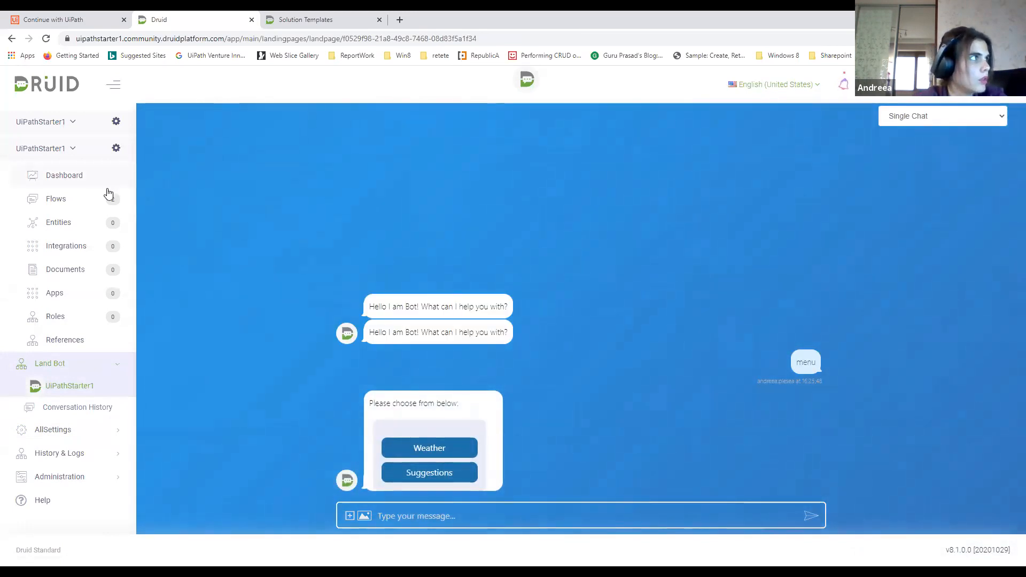
Open the WelcomeNew flow for editing and add a child step under its greeting message step S1
left_click(80, 203)
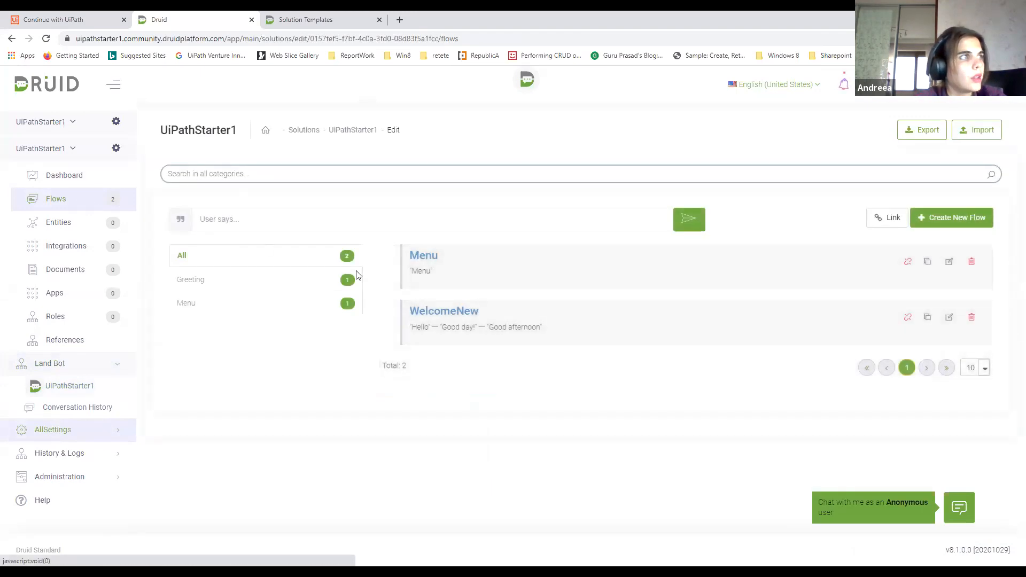
left_click(955, 320)
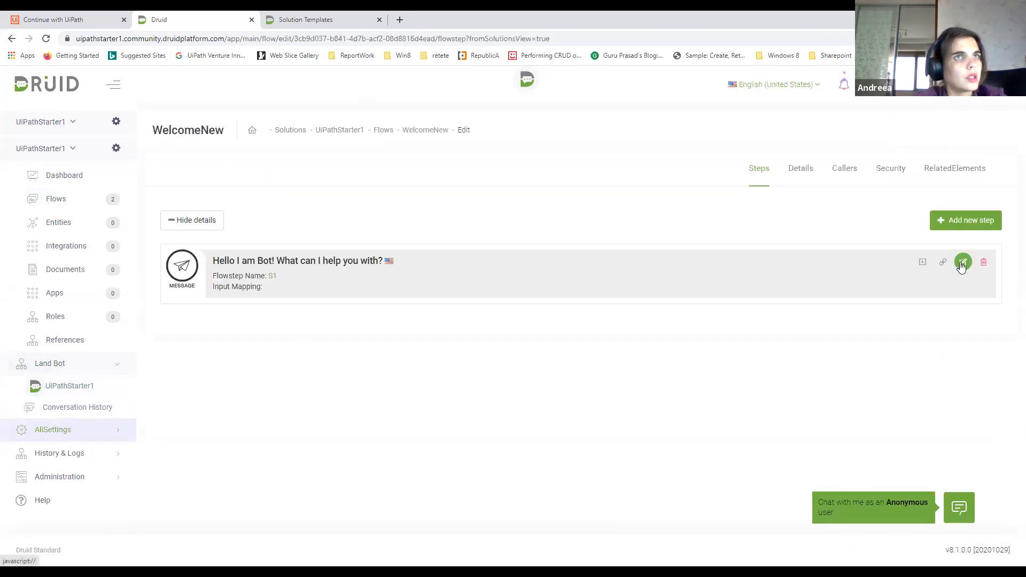
left_click(924, 263)
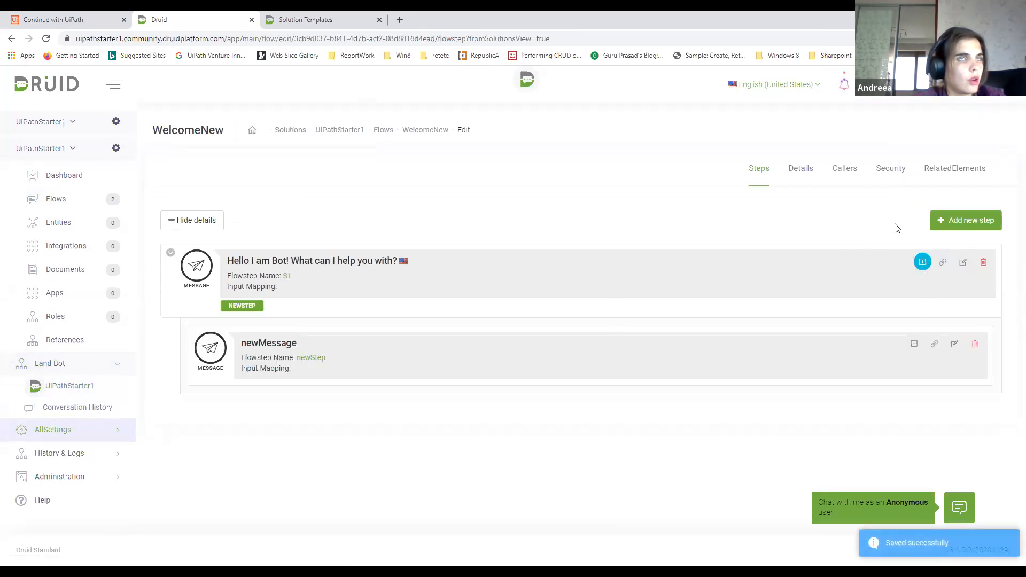
Check the first-step and last-step options in the metadata of greeting step S1
left_click(963, 262)
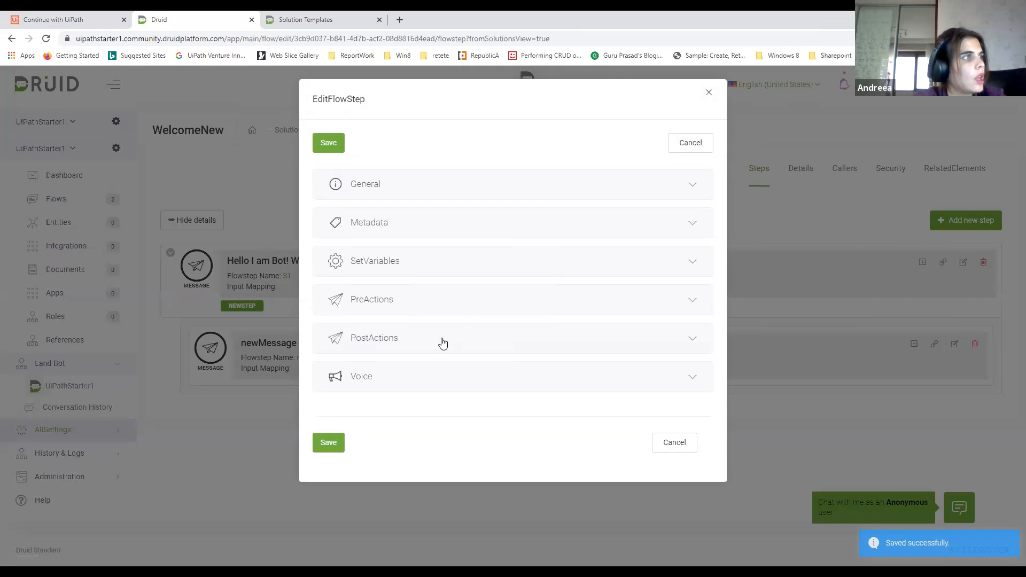
left_click(435, 221)
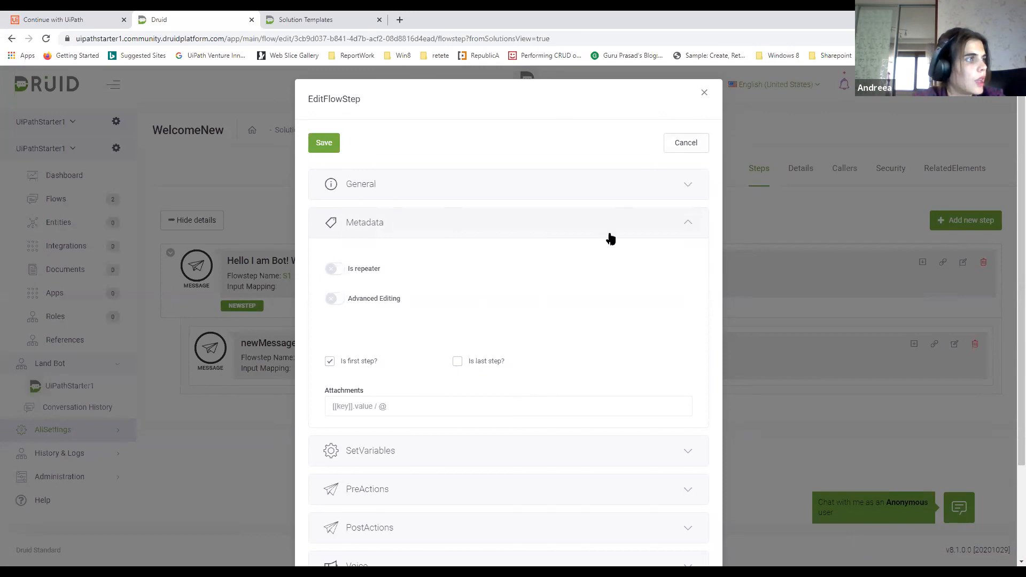
scroll(608, 235, "down", 1)
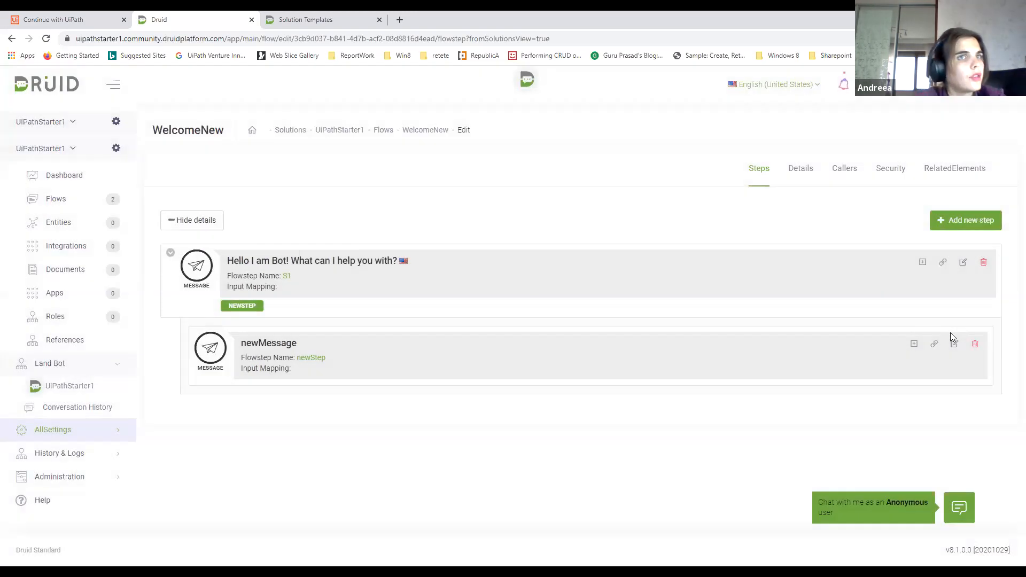
Set the WelcomeNew child step's type to Flow and rename it "Tigger menu"
left_click(955, 344)
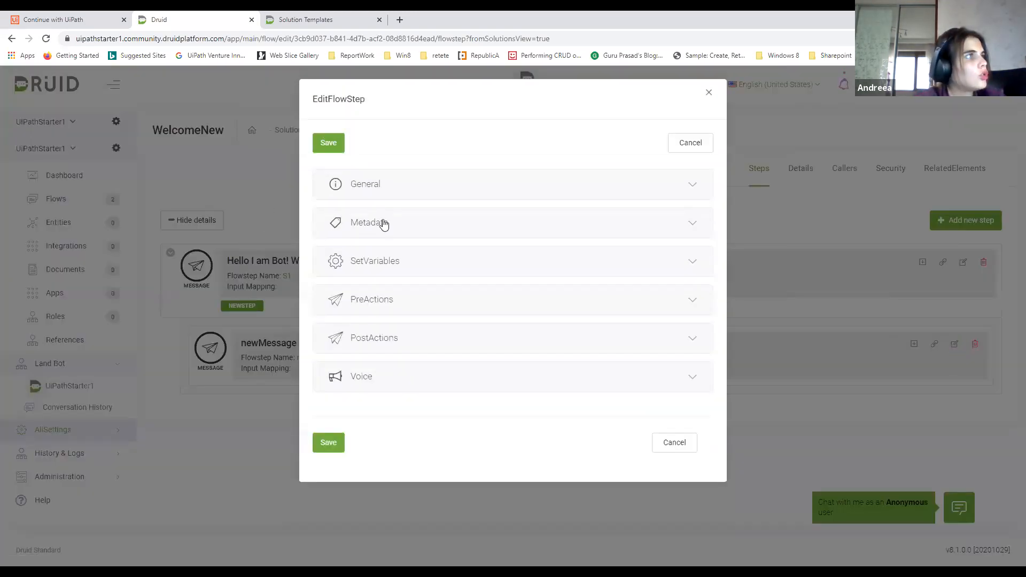
left_click(383, 223)
left_click(390, 197)
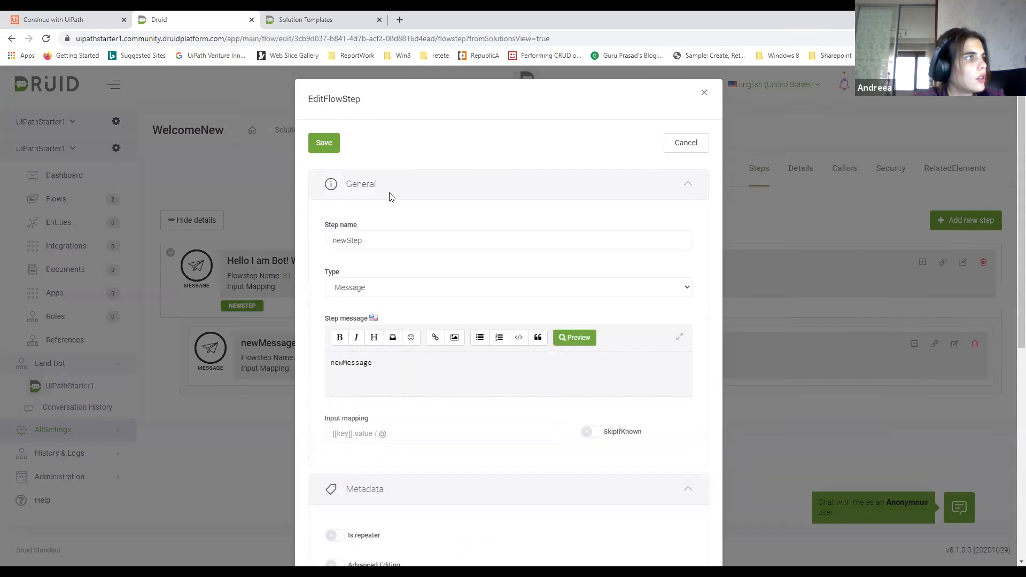
left_click(402, 286)
left_click(351, 332)
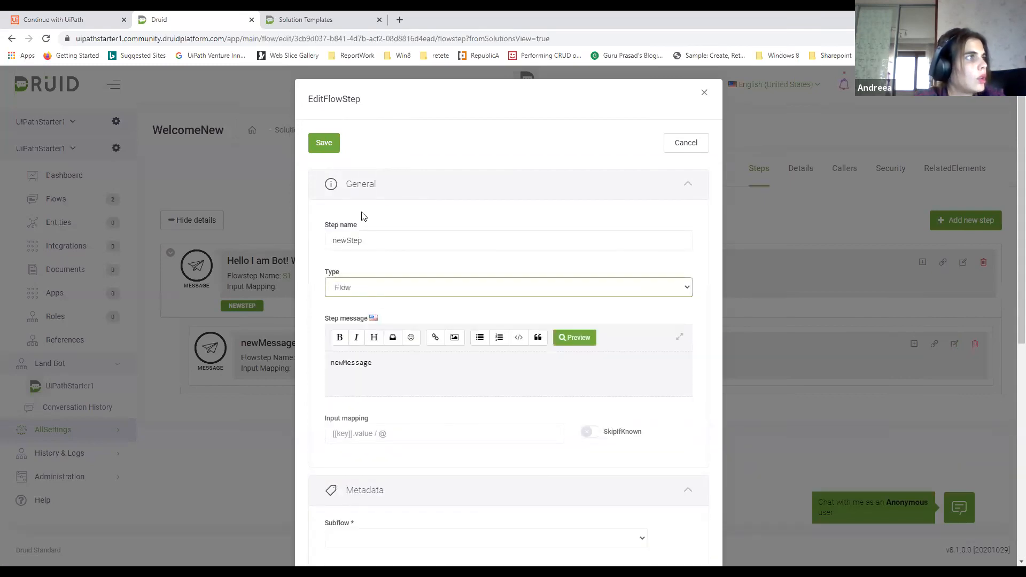
double_click(334, 241)
type("tgg")
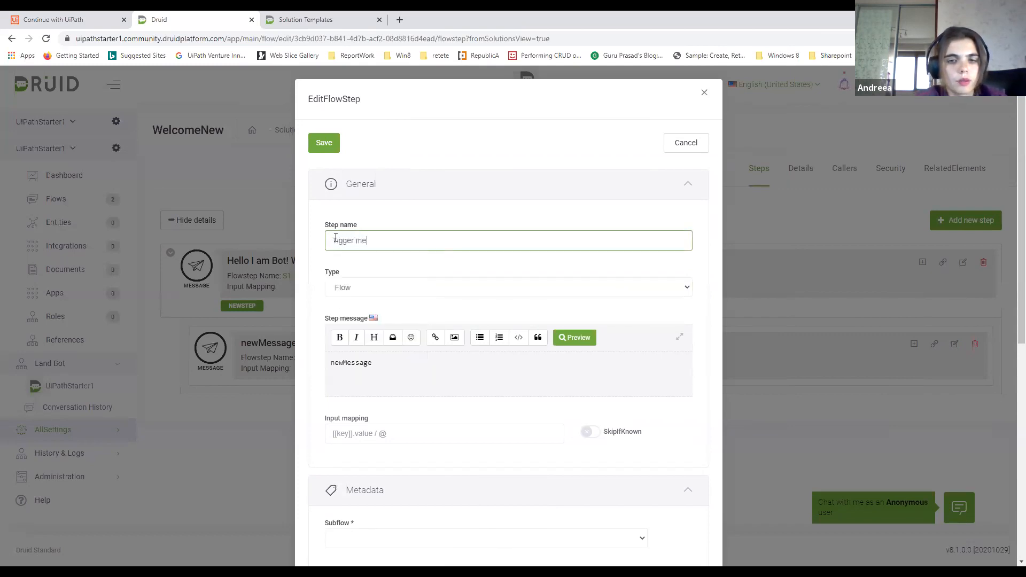
Clear the Tigger menu step's default message and choose Menu as its subflow
left_click_drag(419, 360, 294, 349)
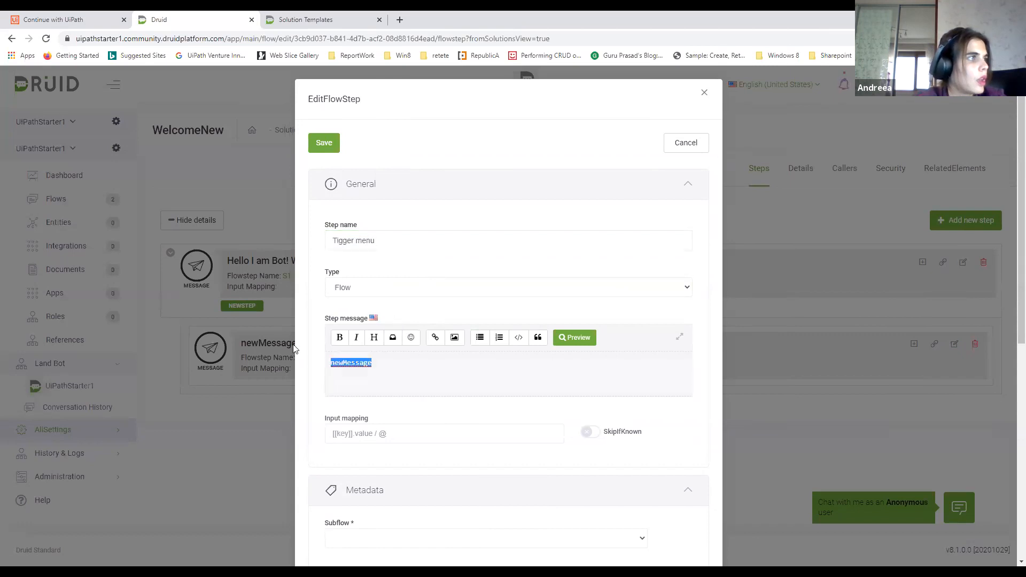
key("BackSpace")
scroll(389, 376, "down", 2)
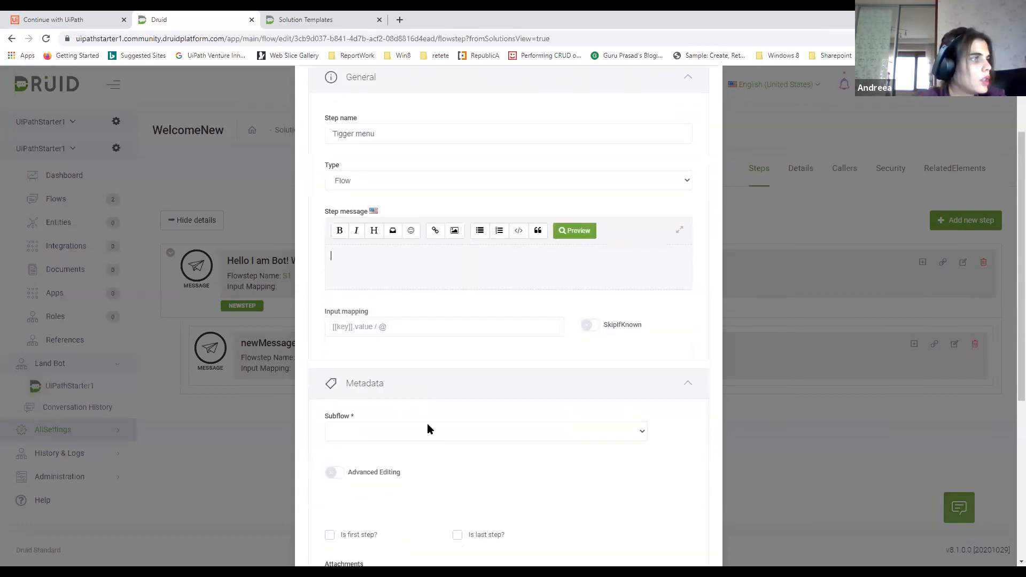
left_click(427, 428)
left_click(361, 388)
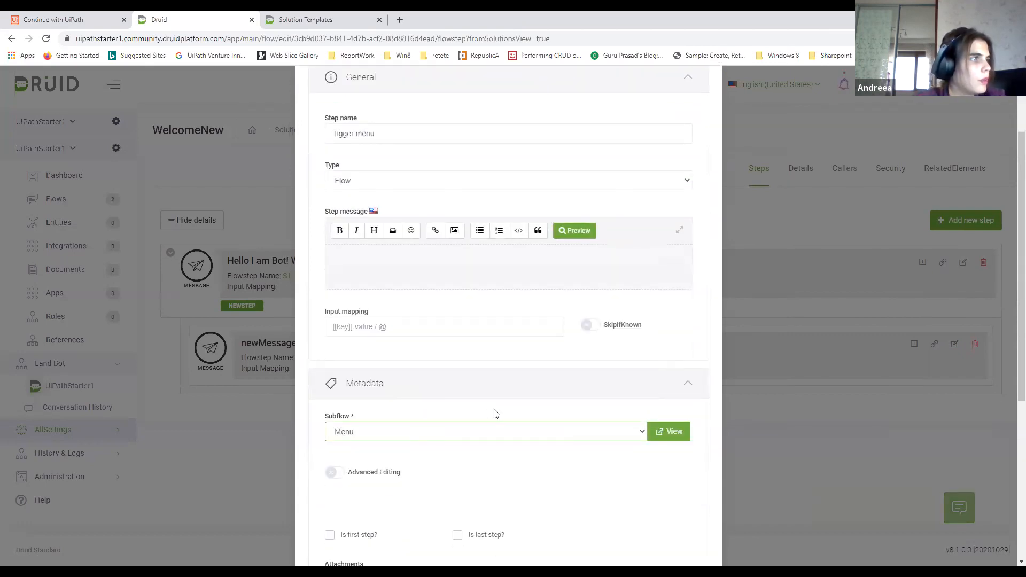
Save the Tigger menu step and open the UiPathStarter1 bot's chat page to test the greeting
scroll(493, 413, "down", 5)
left_click(331, 518)
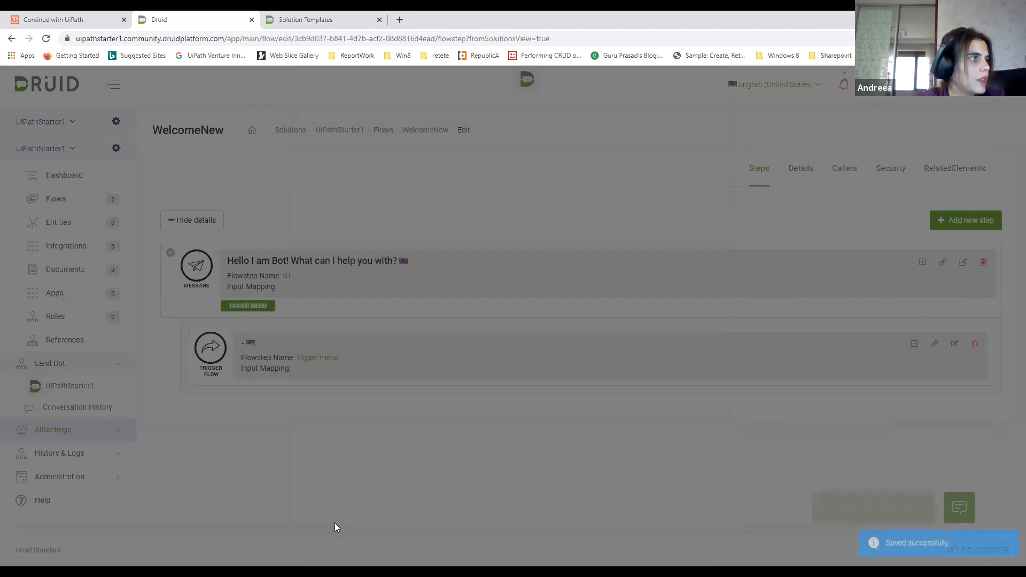
left_click(78, 392)
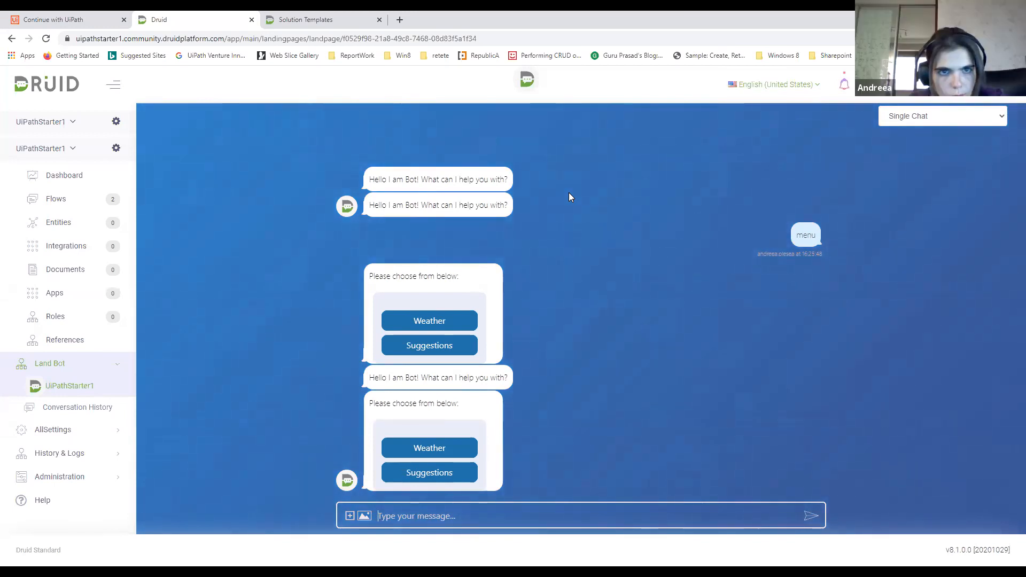
Open the WelcomeNew flow from the solution's flows and review the training phrases in its details
left_click(51, 201)
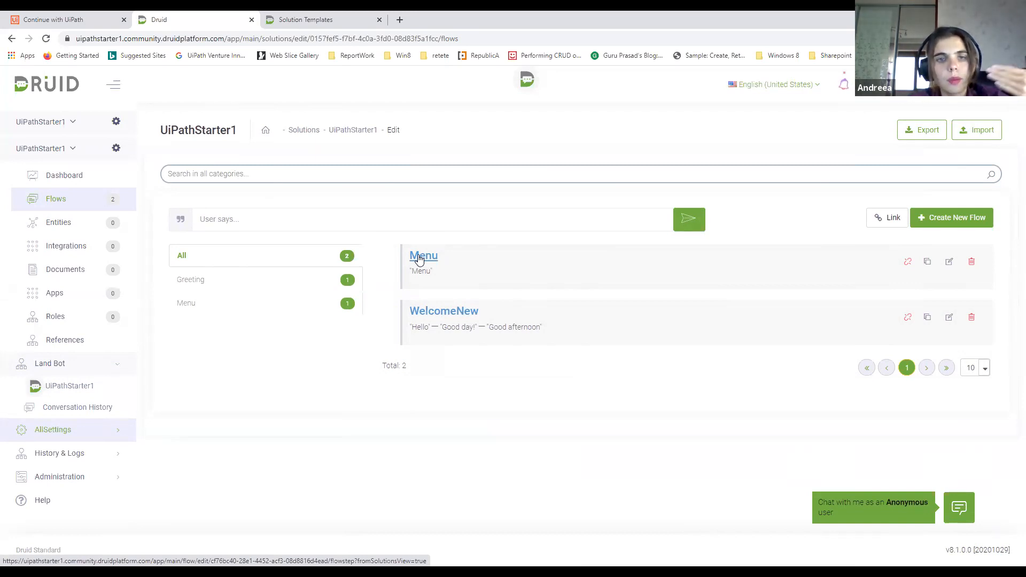
left_click(454, 312)
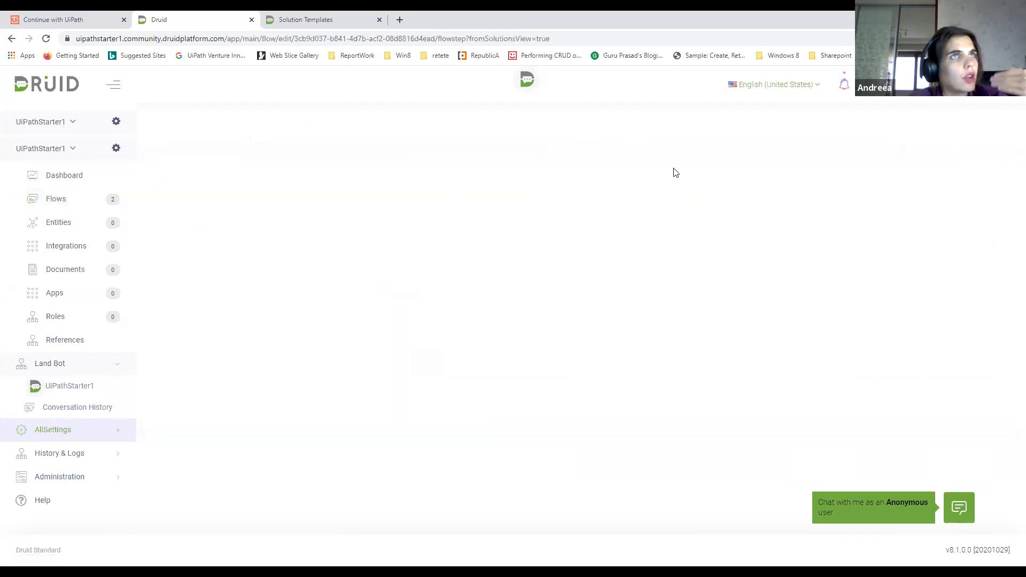
left_click(800, 170)
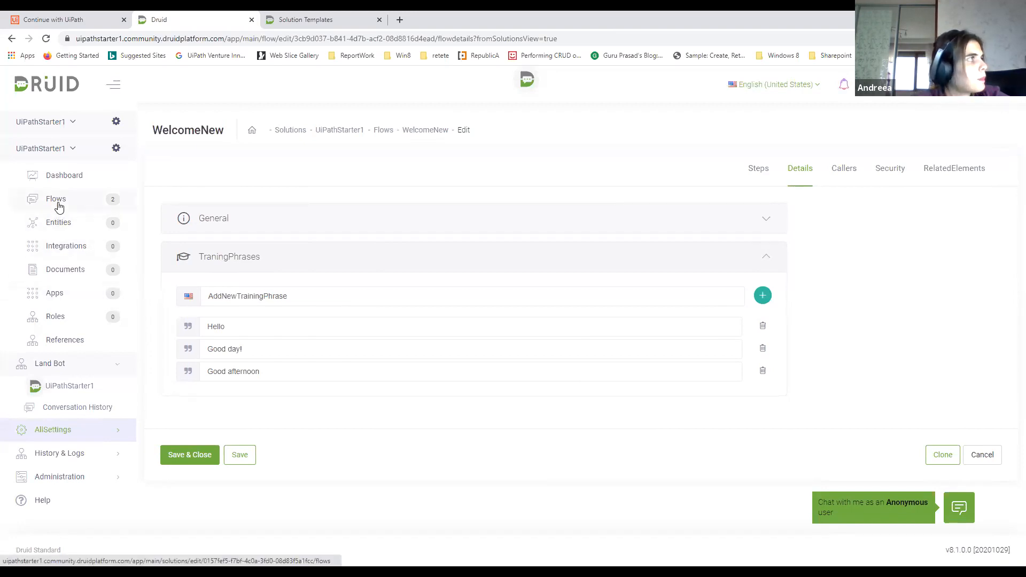
Check the solution's entities, and view the entities linked to the UiPathStarter1 bot in its settings
left_click(58, 221)
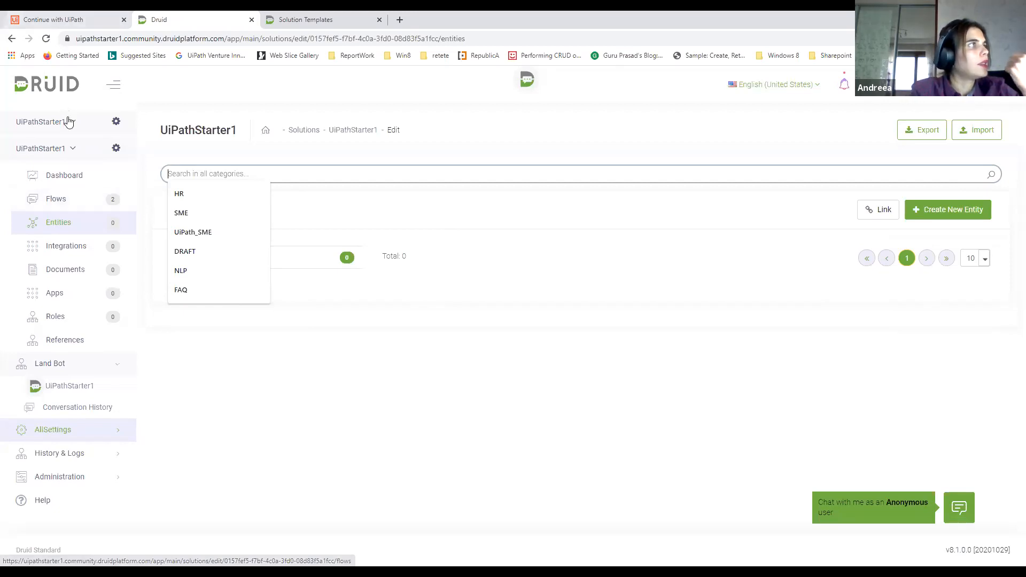
left_click(116, 122)
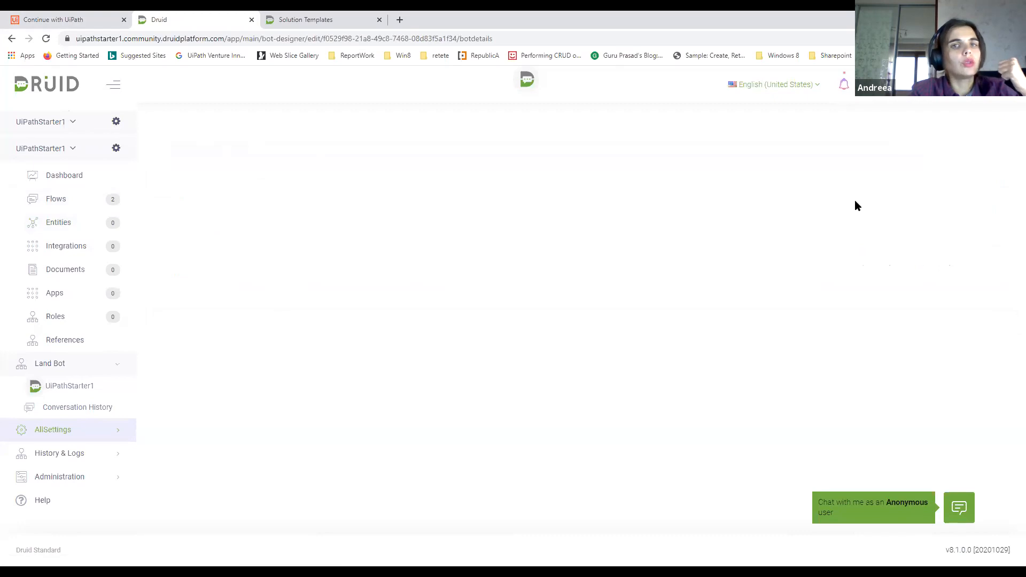
left_click(935, 177)
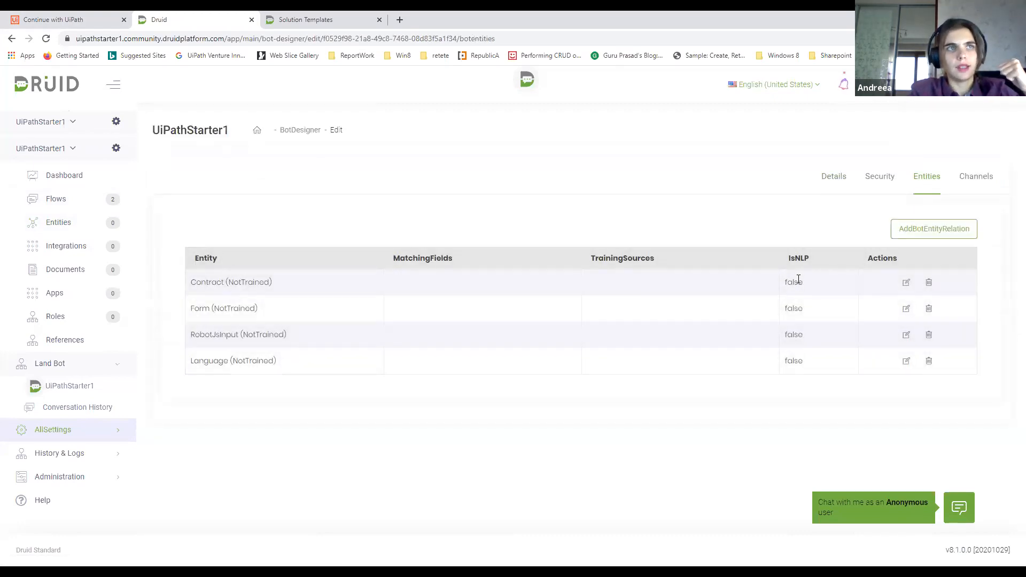
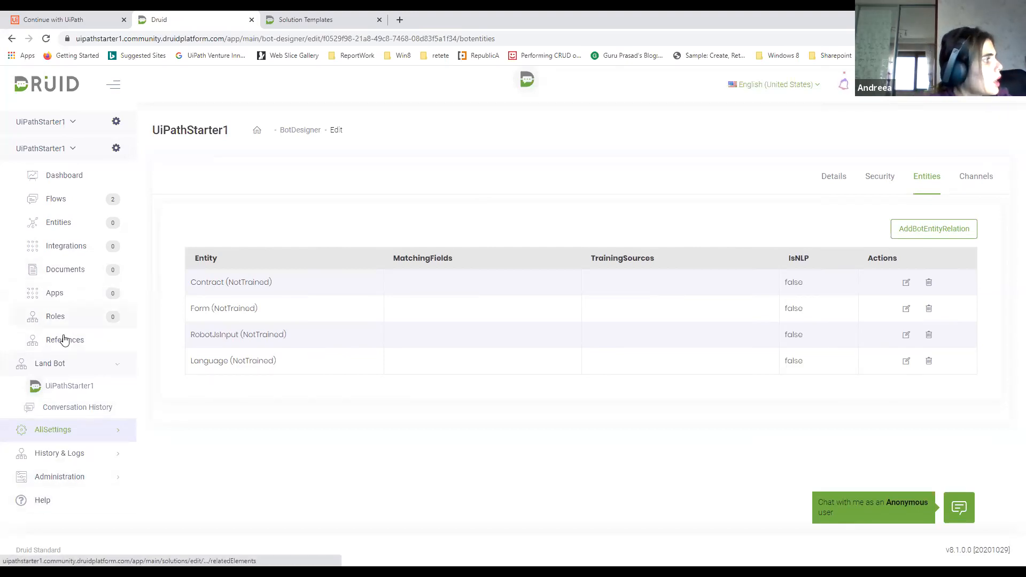
Create a new entity named Weather in the Weather category for the UiPathStarter1 bot
left_click(88, 231)
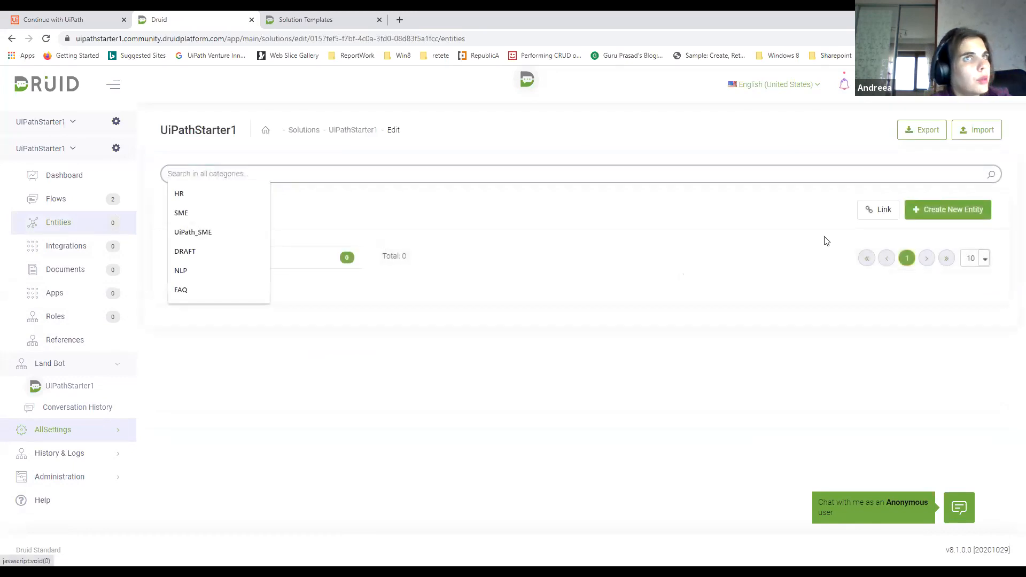
left_click(943, 209)
left_click(453, 155)
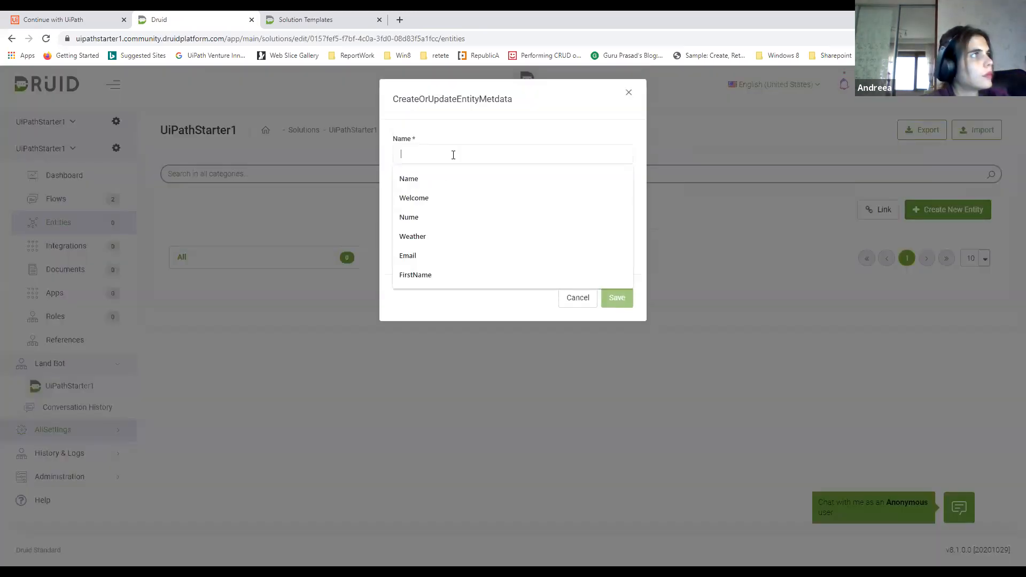
type("Weather")
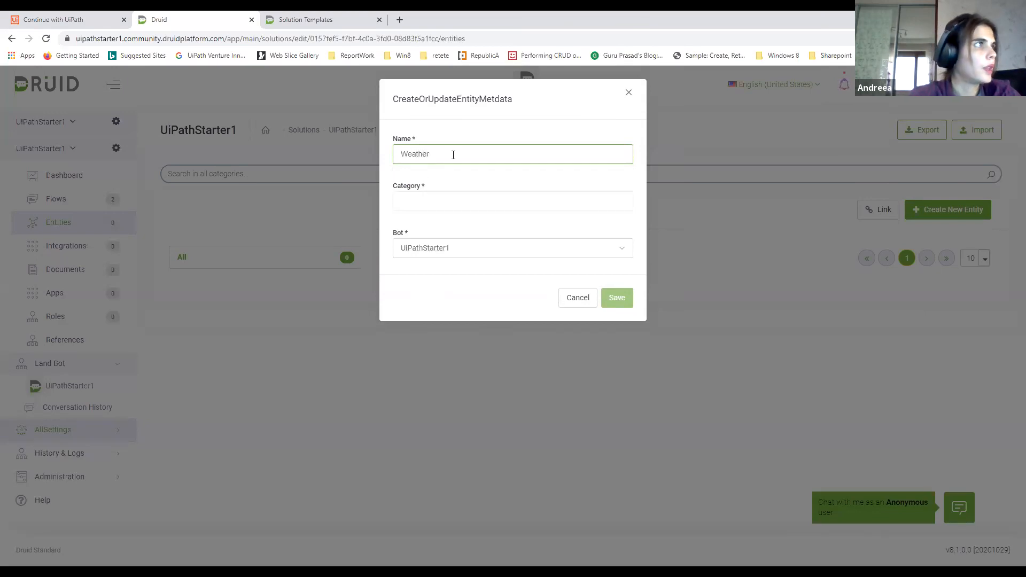
left_click(439, 192)
type("Weather")
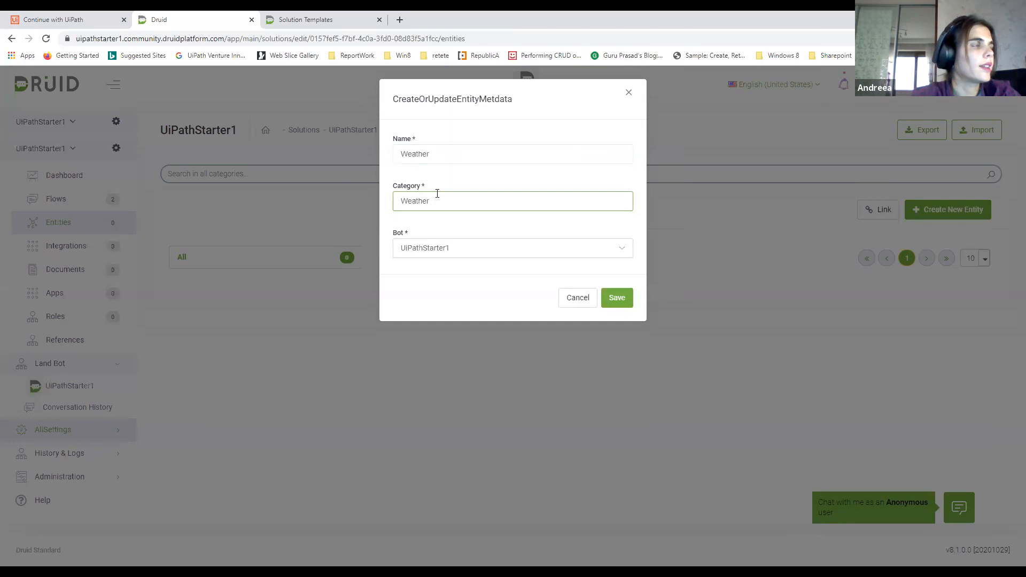
left_click(615, 298)
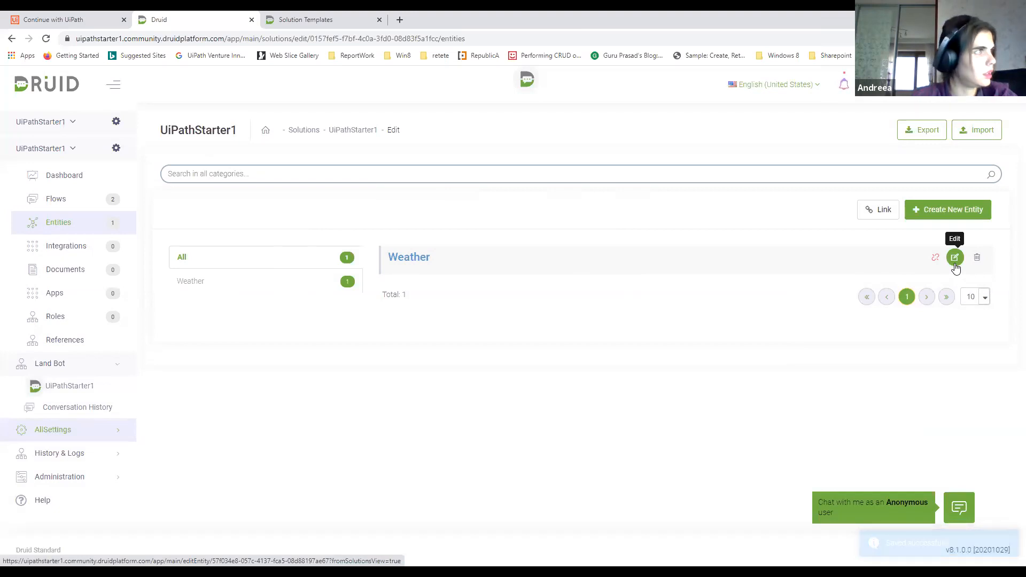
Open the Weather entity's fields and add a field named CityName with the String data type
left_click(956, 265)
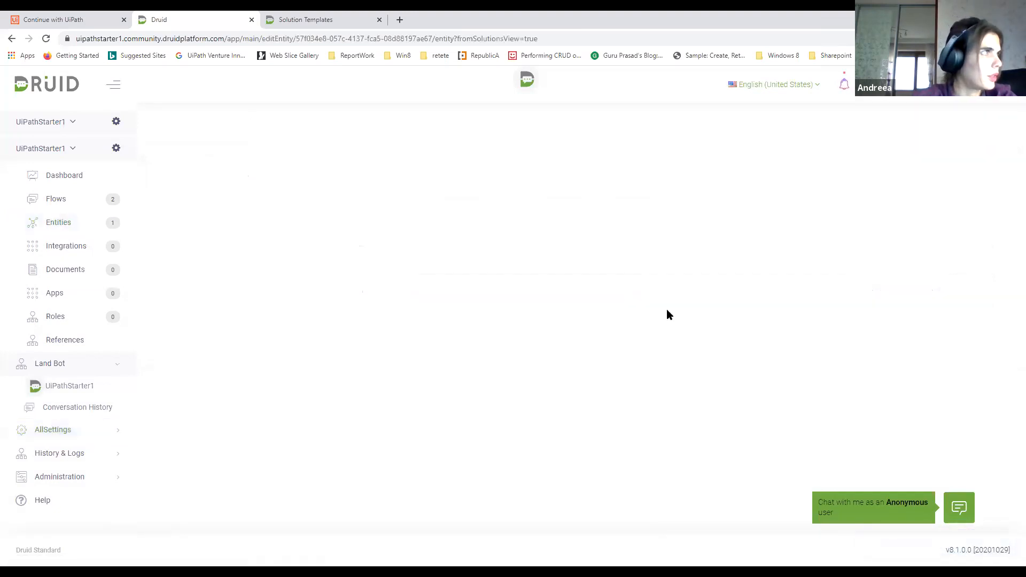
left_click(715, 167)
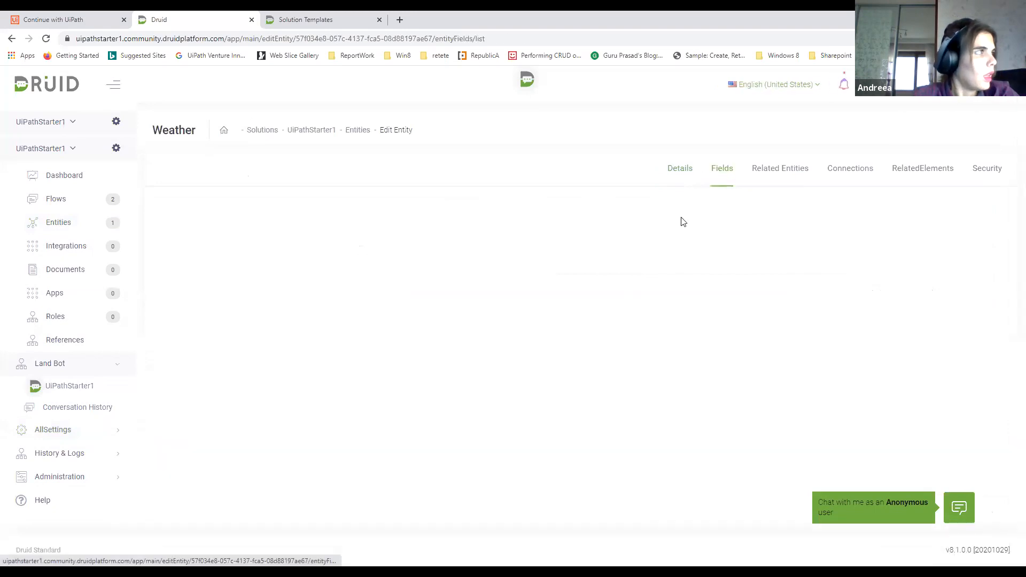
left_click(945, 219)
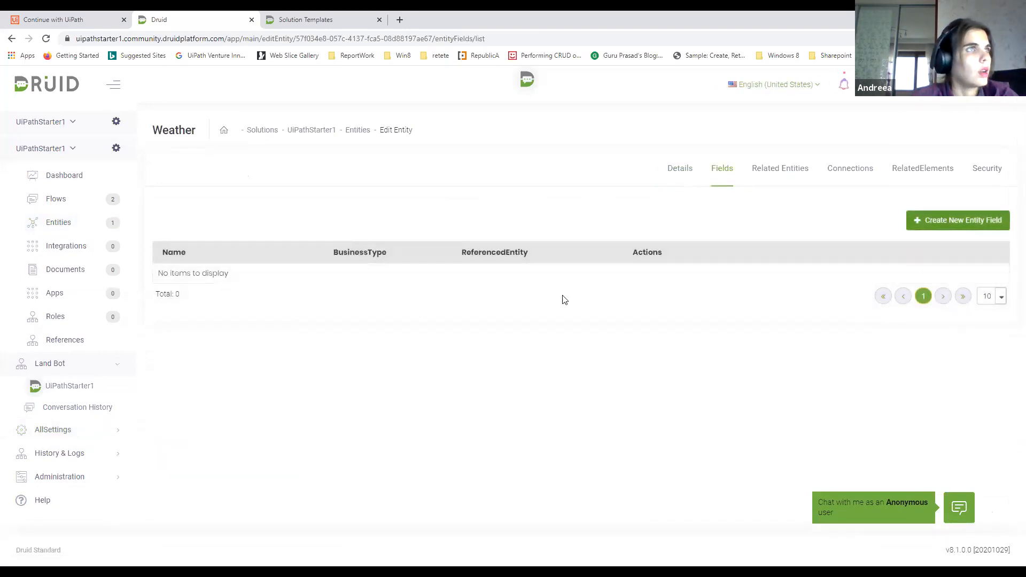
left_click(451, 156)
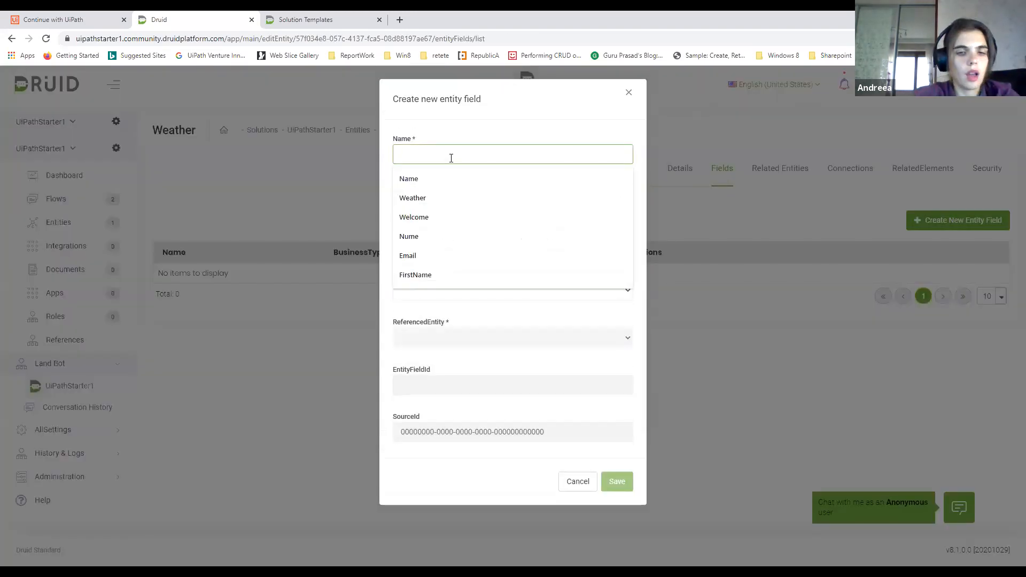
type("CityName")
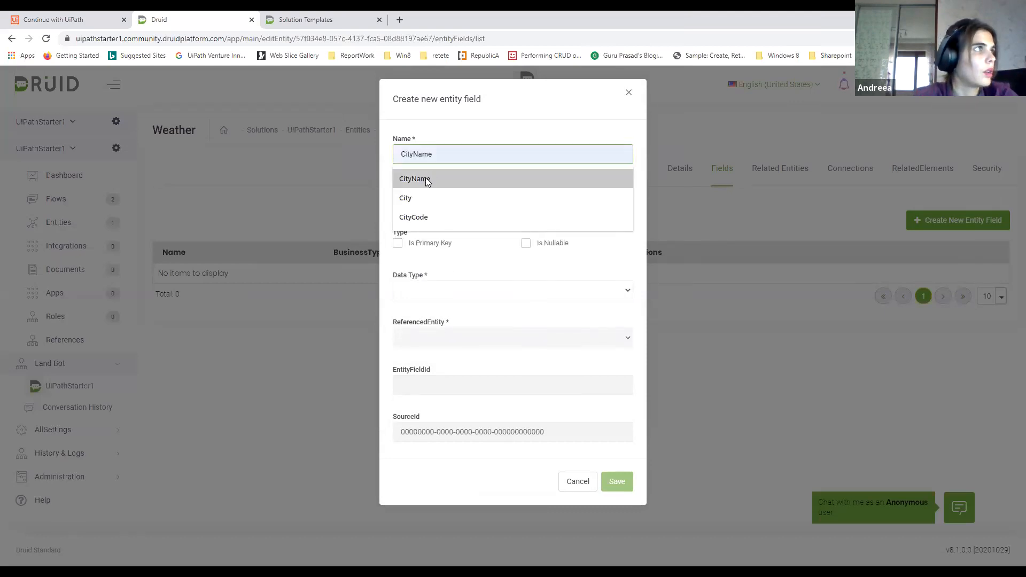
left_click(438, 178)
left_click(437, 288)
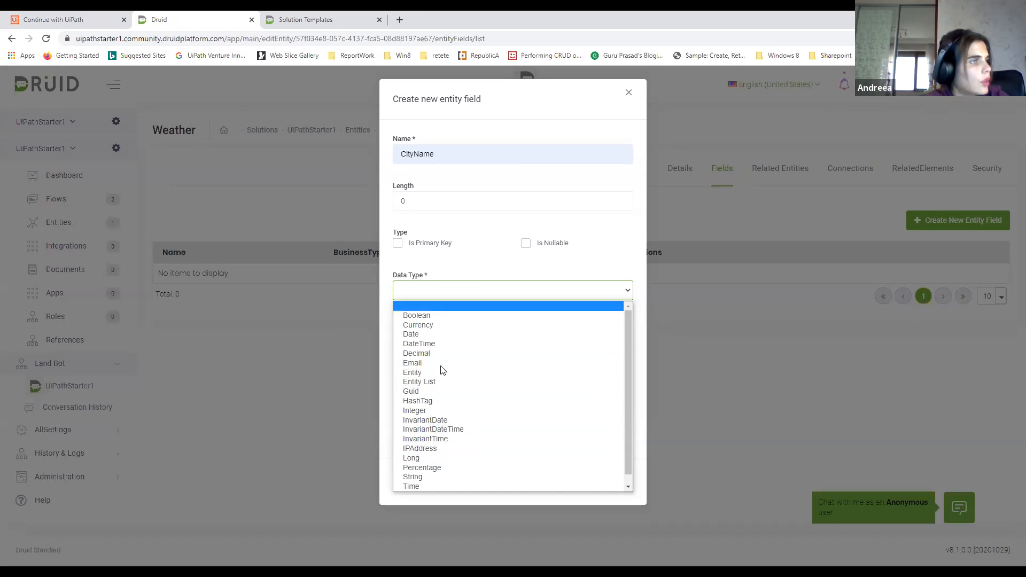
left_click(427, 477)
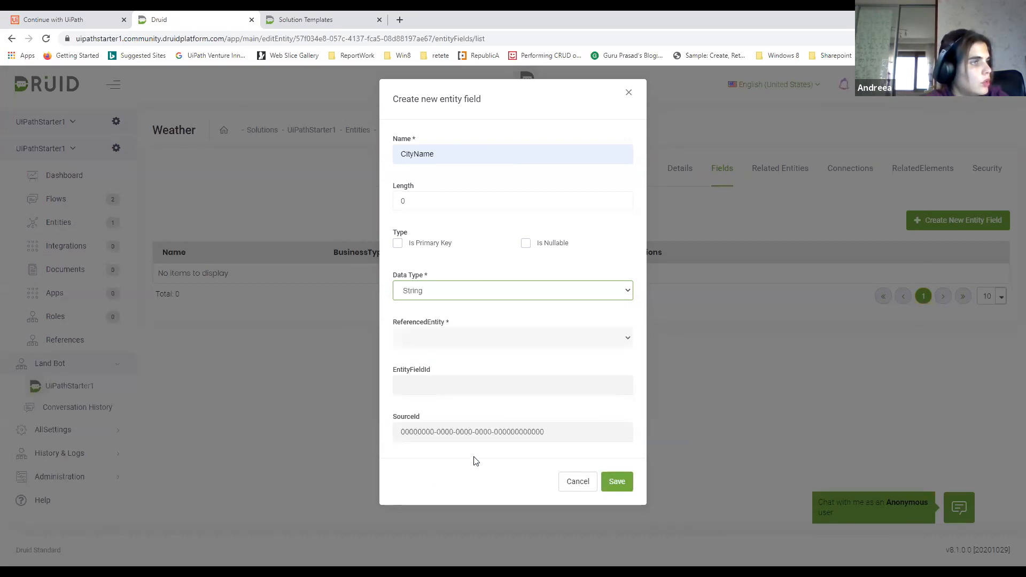
left_click(611, 480)
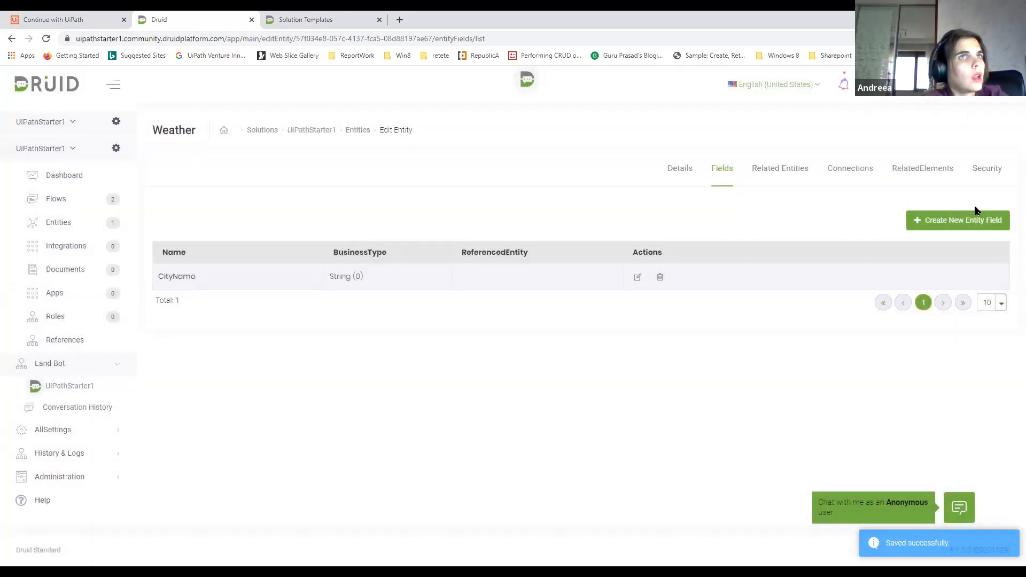
Add a field named Temperature with the Integer data type to the Weather entity
left_click(953, 221)
left_click(444, 156)
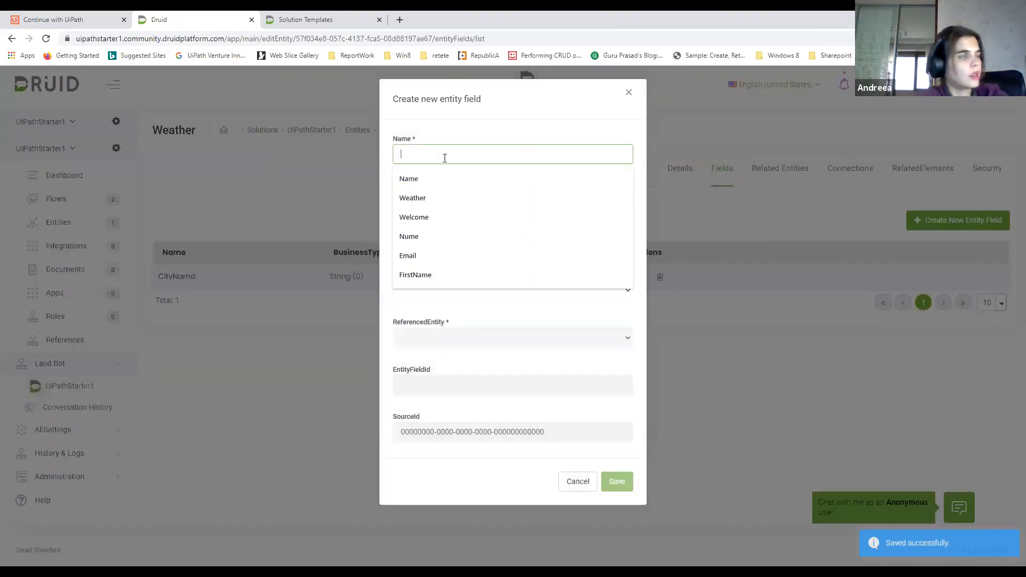
type("tem")
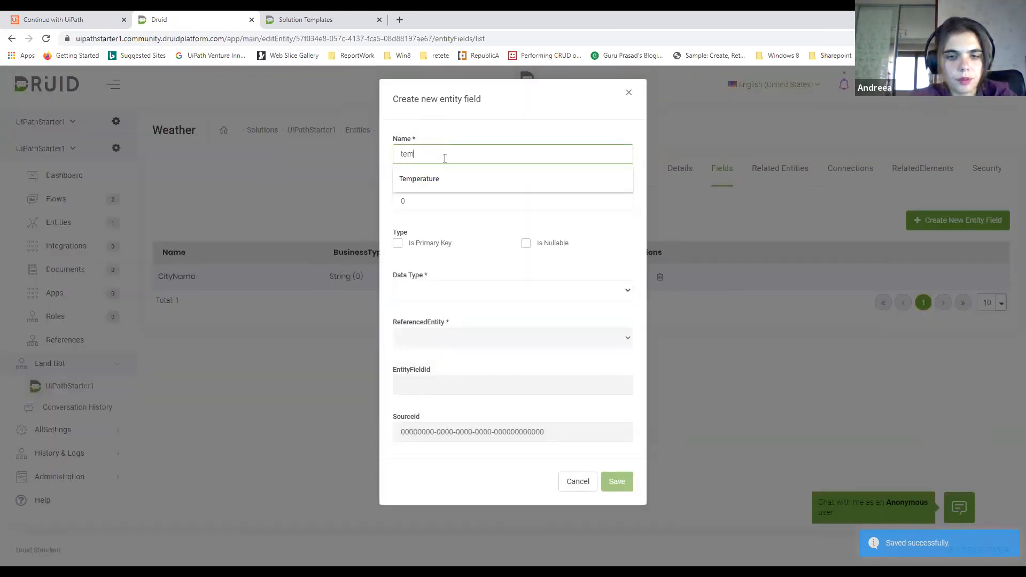
type("perature")
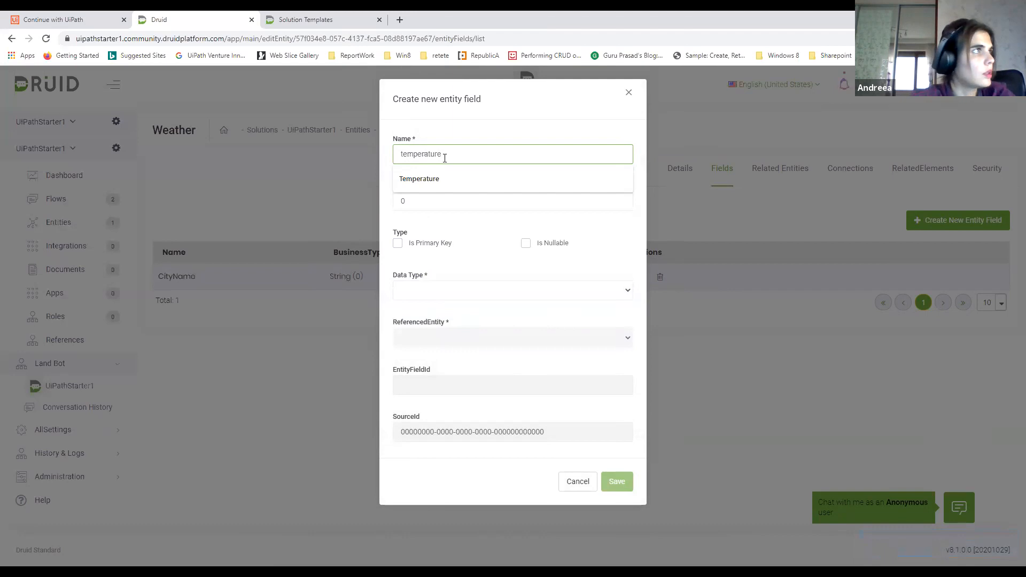
left_click(432, 178)
left_click(441, 295)
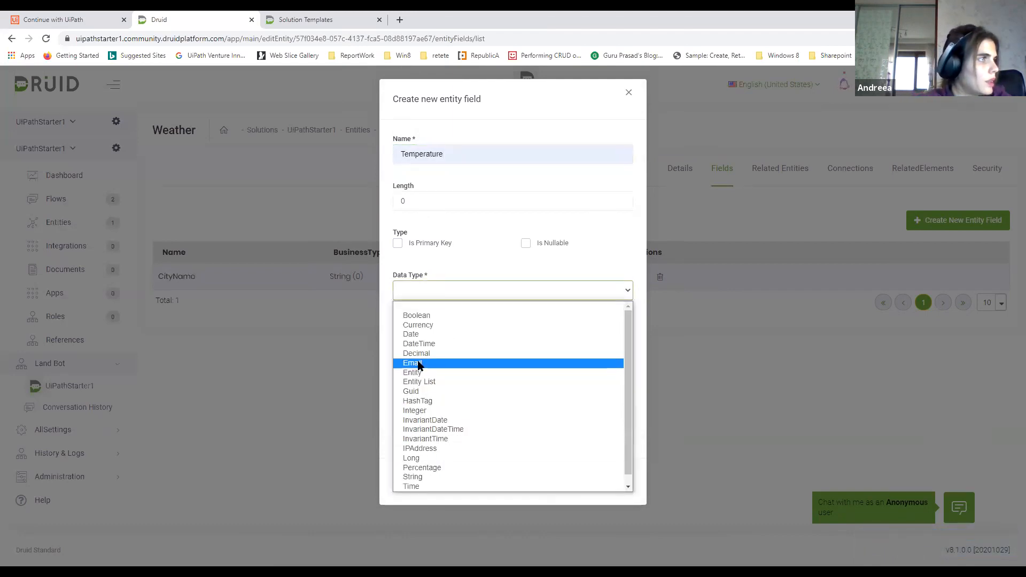
left_click(422, 411)
left_click(618, 483)
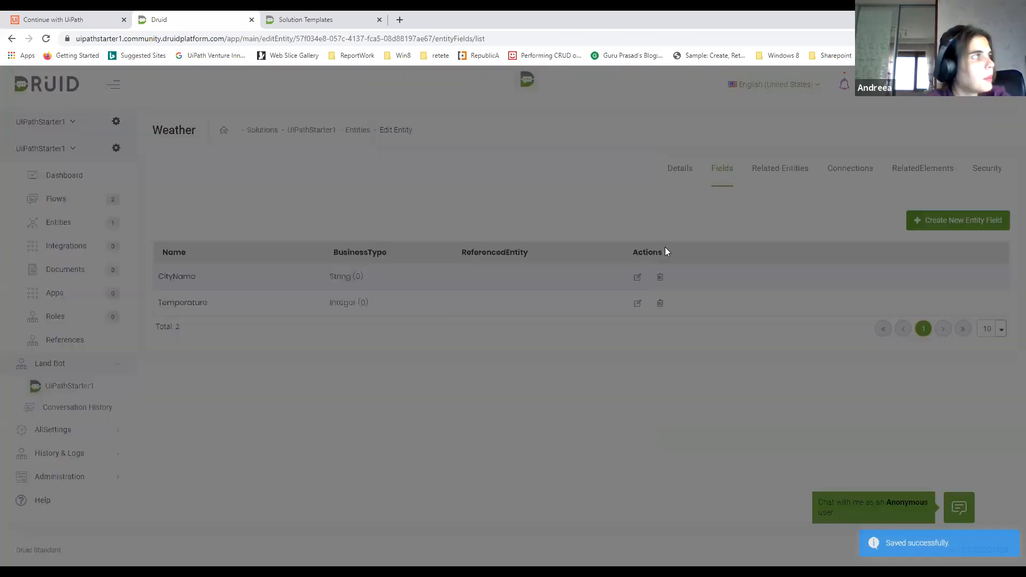
Add a field named Date with the InvariantDate data type to the Weather entity
left_click(421, 154)
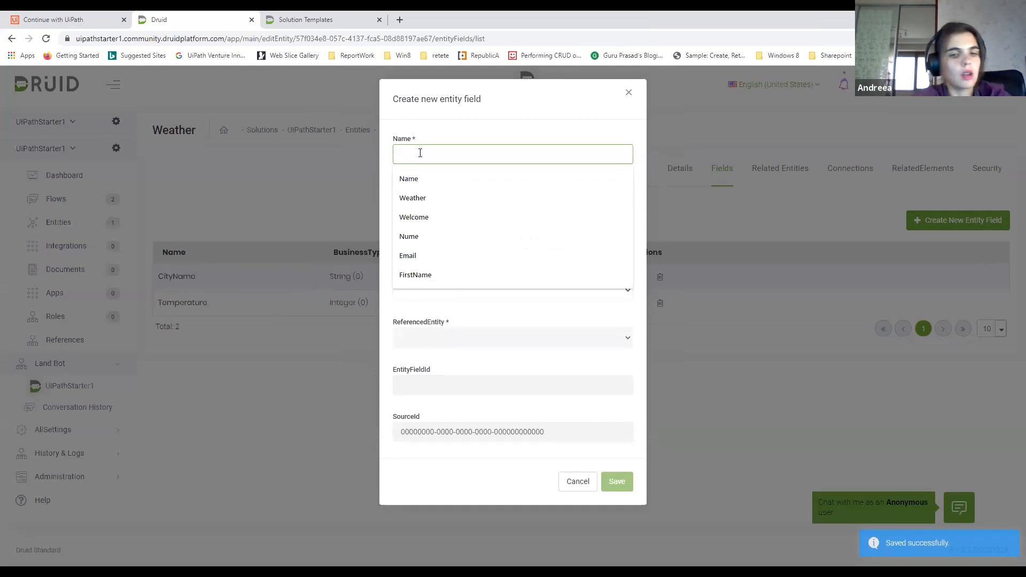
type("Date")
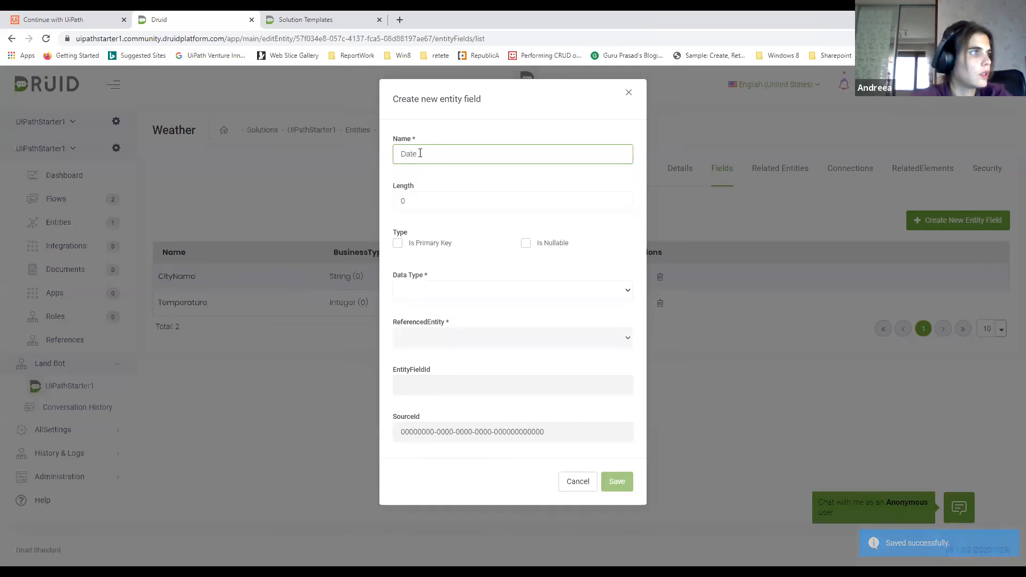
left_click(434, 291)
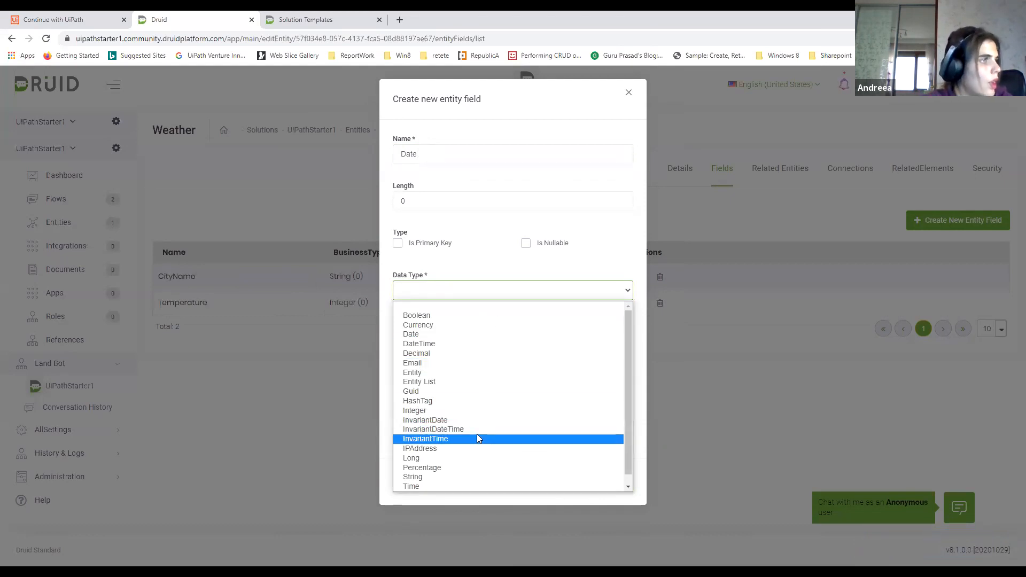
left_click(440, 421)
left_click(619, 484)
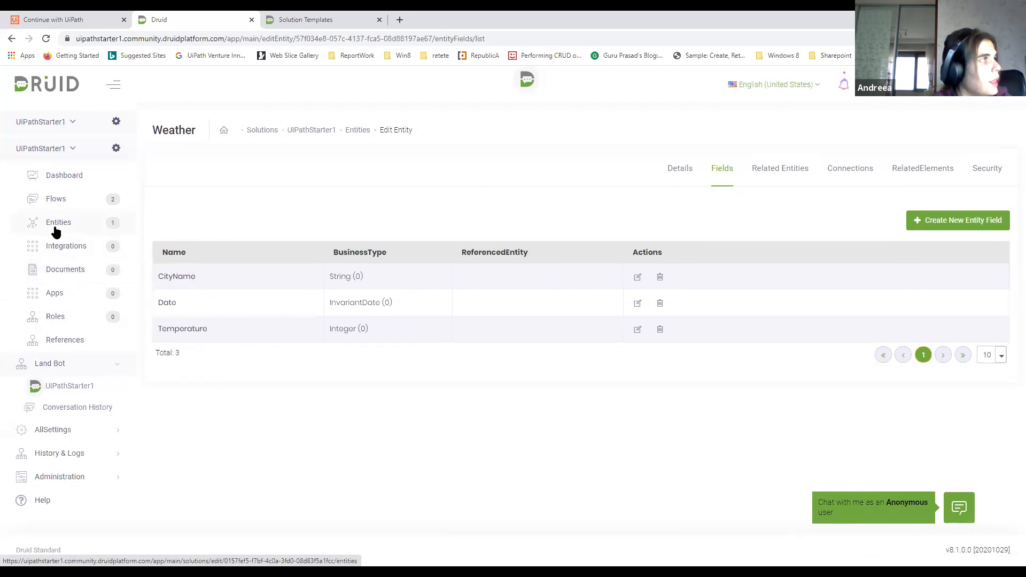
Start a new flow in the solution's flows, with Weather as both its name and description
left_click(52, 247)
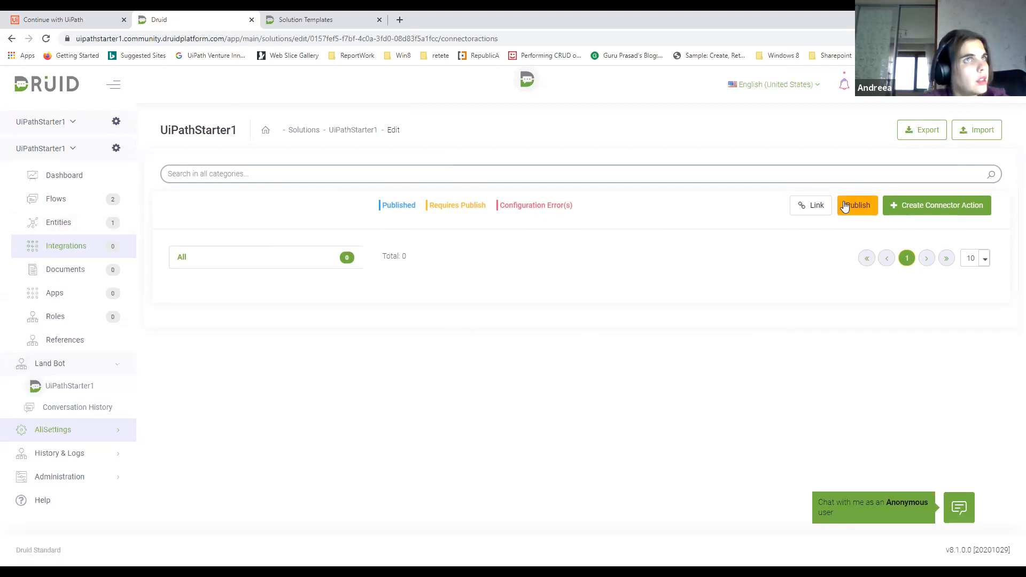
left_click(57, 205)
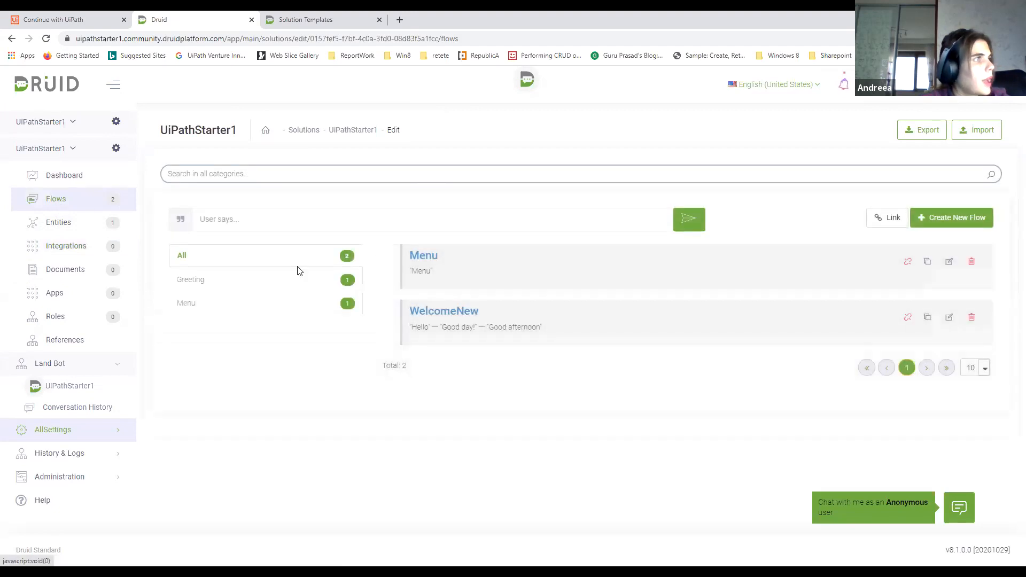
left_click(932, 219)
left_click(458, 158)
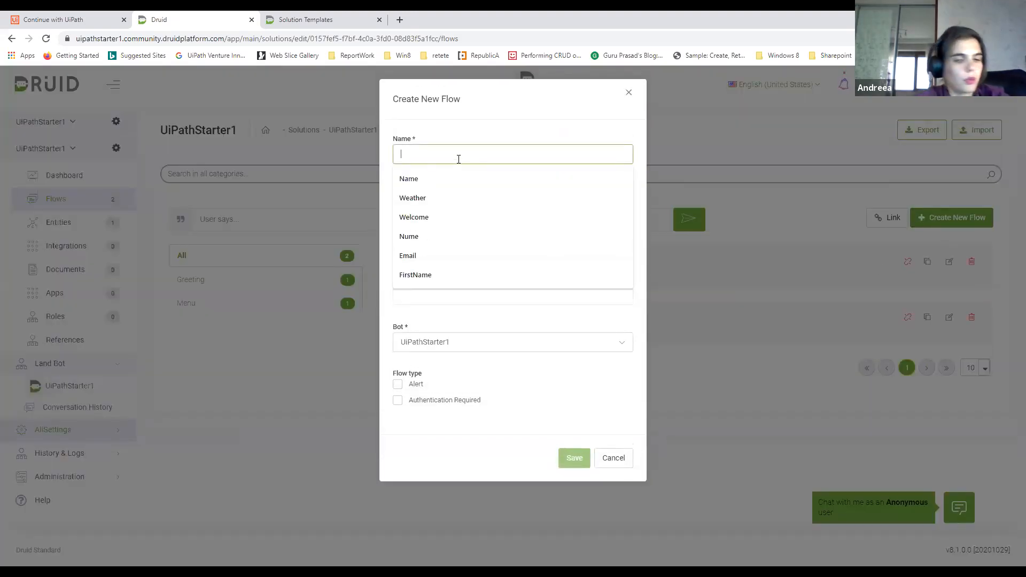
type("Weather")
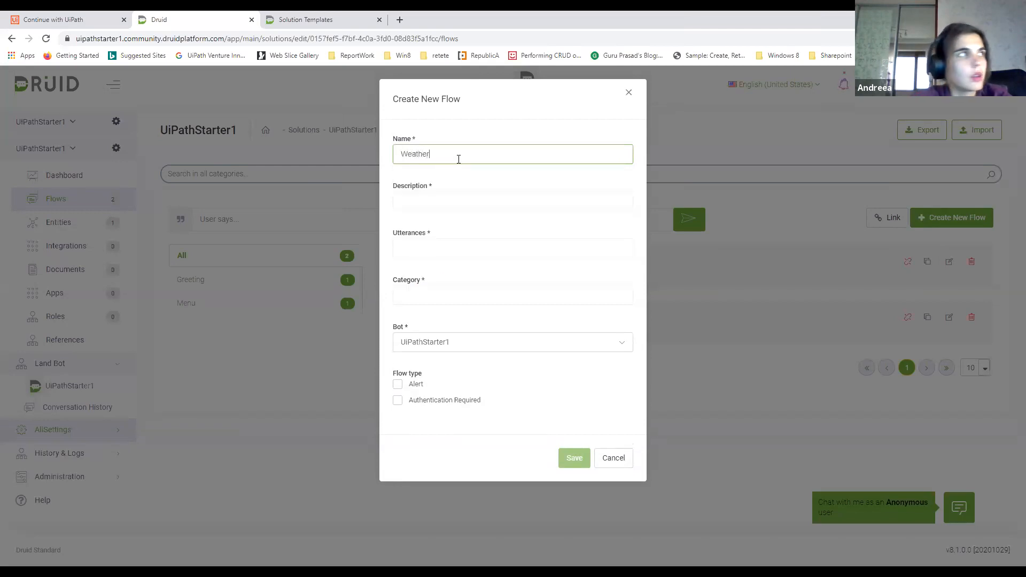
left_click(447, 203)
left_click_drag(456, 159, 392, 148)
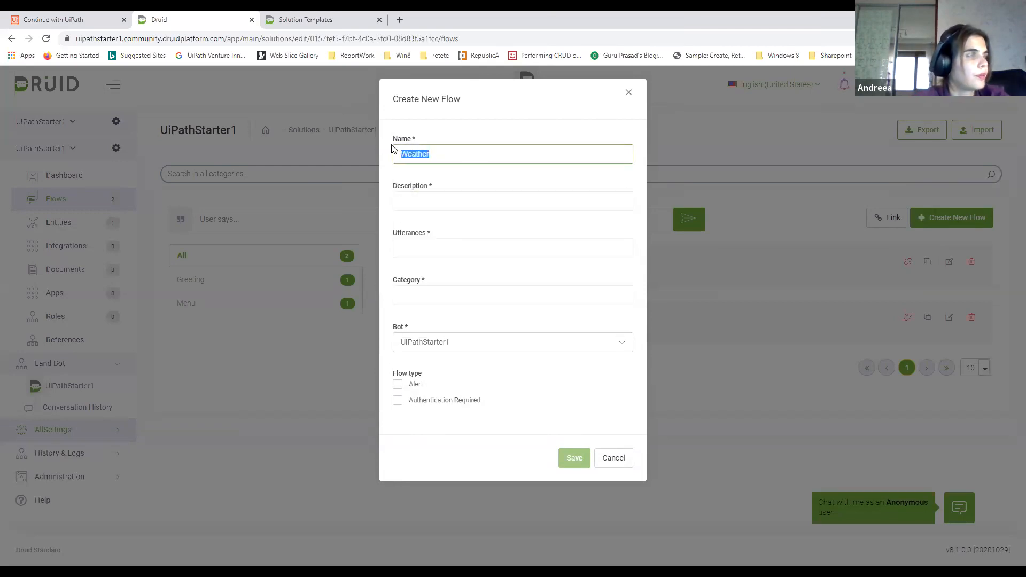
key("ctrl+c")
left_click(447, 200)
key("ctrl+v")
Set the new flow's utterance and category to Weather and save the flow
left_click(433, 246)
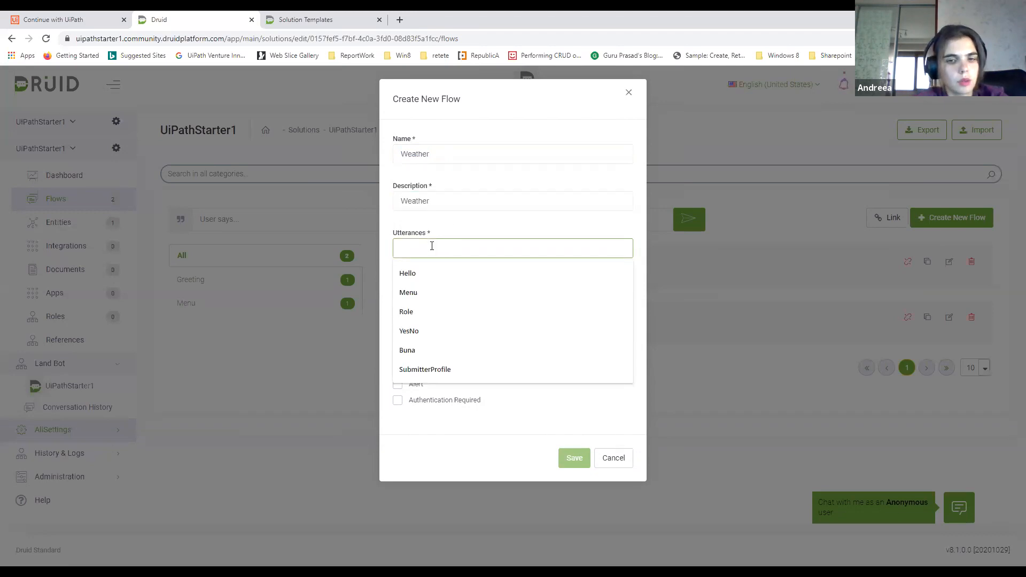
key("ctrl+v")
left_click(425, 292)
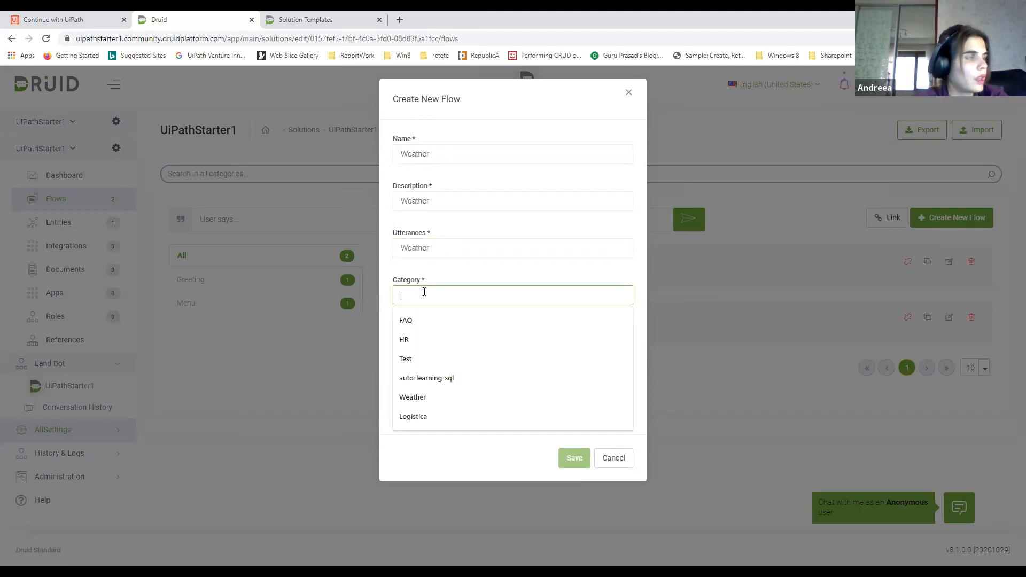
type("Weather")
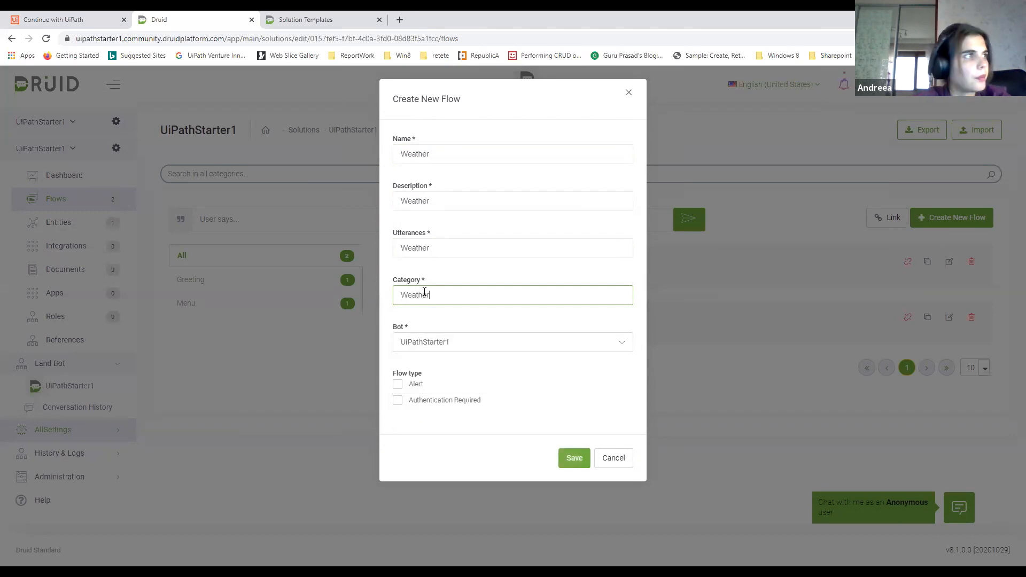
left_click(575, 458)
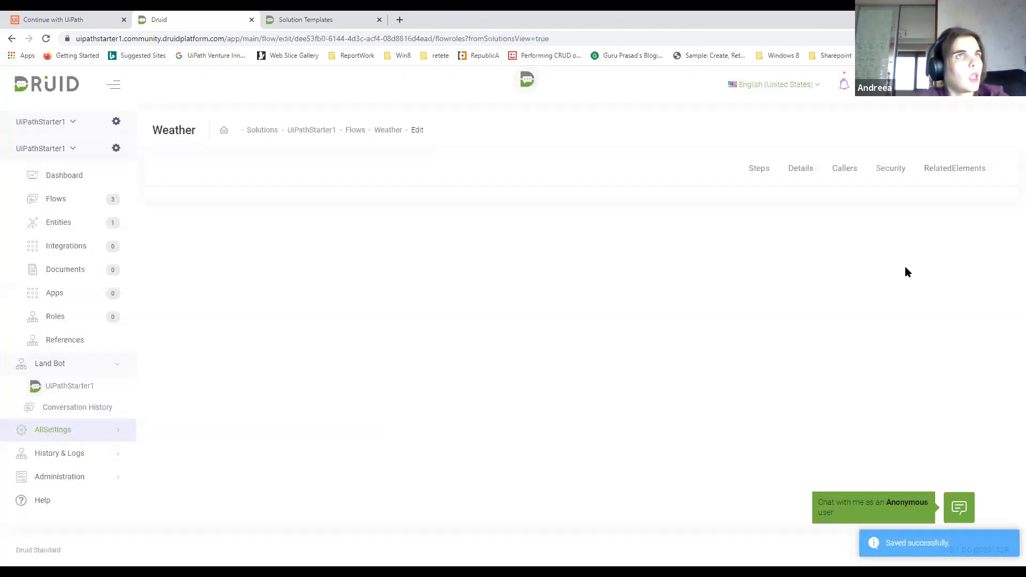
Set the AuthorBy access in the Weather flow's security settings and save it
left_click(883, 172)
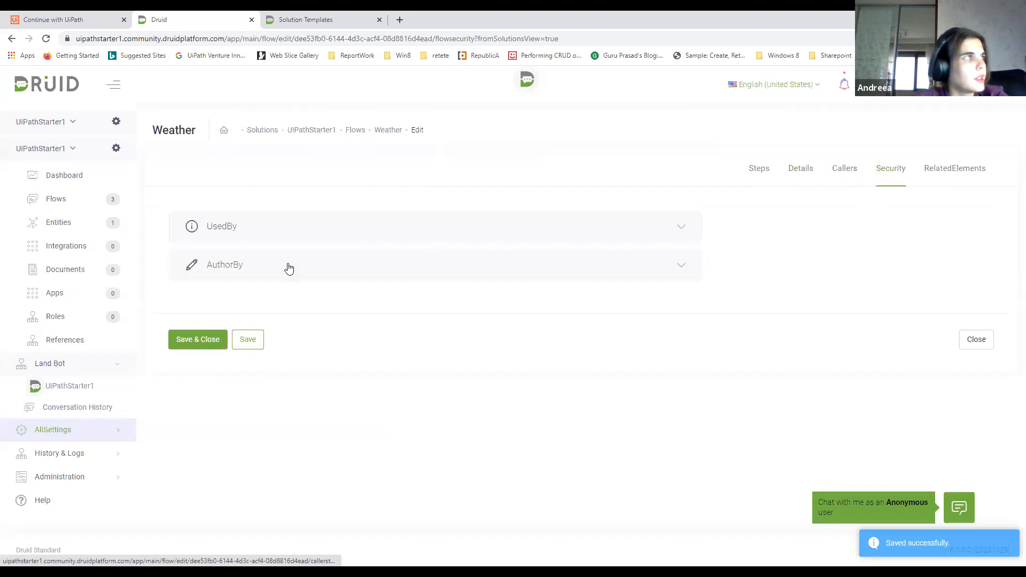
left_click(204, 259)
left_click(212, 309)
left_click(242, 426)
Add the training phrase "What is the weather forecast?" to the Weather flow's details
left_click(805, 171)
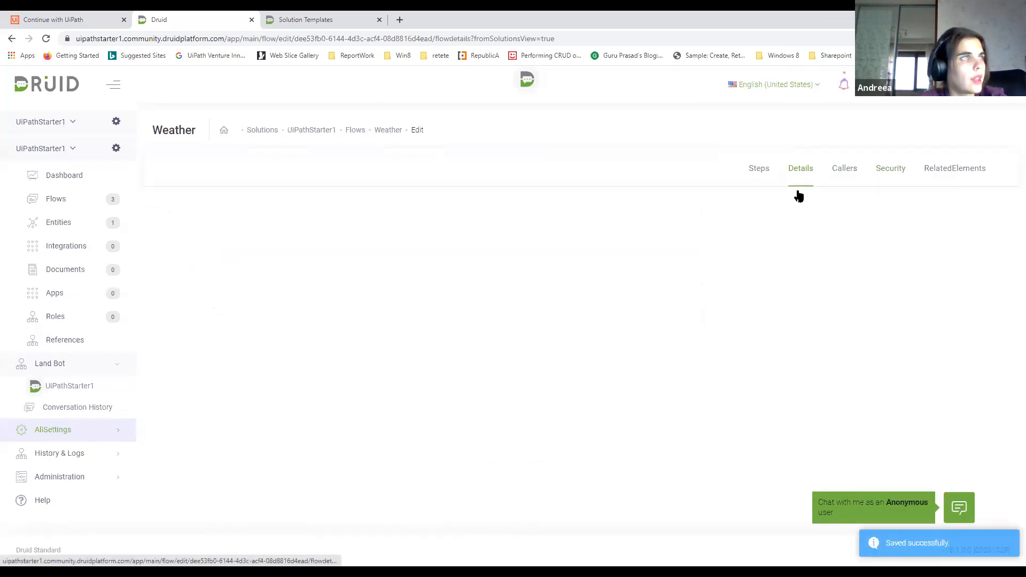
left_click(241, 225)
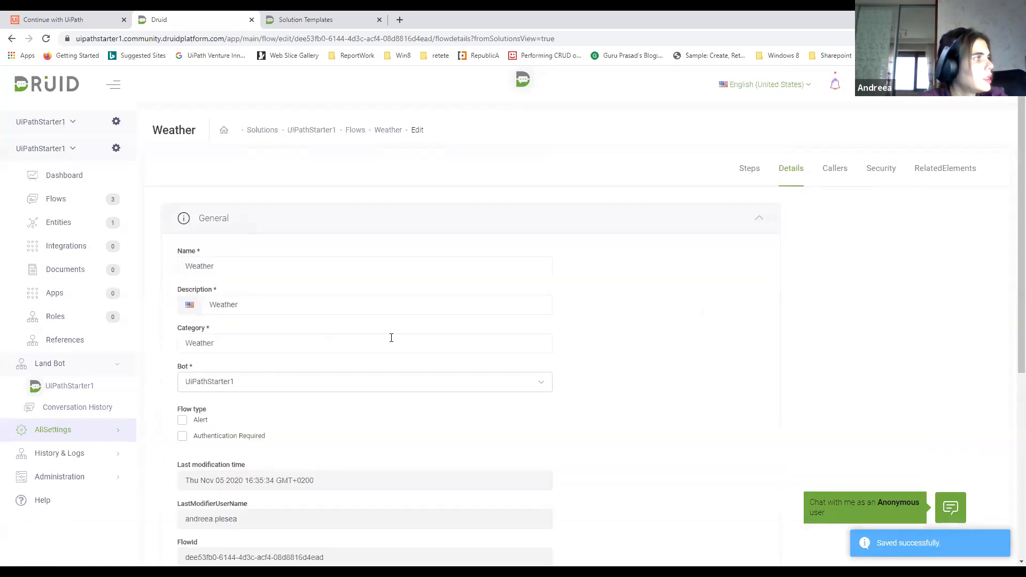
scroll(395, 326, "down", 5)
scroll(399, 320, "down", 1)
left_click(289, 370)
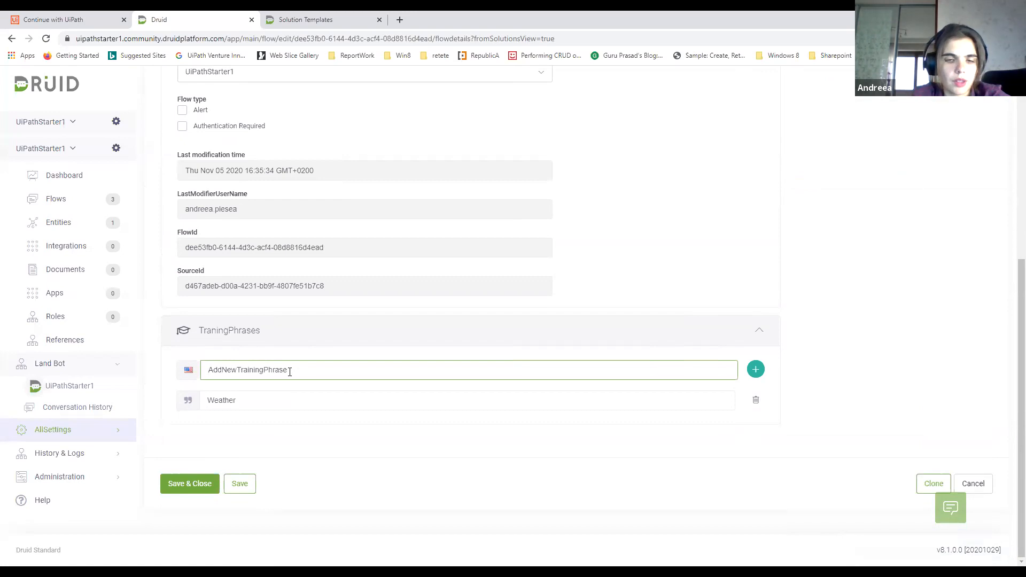
type("What is ")
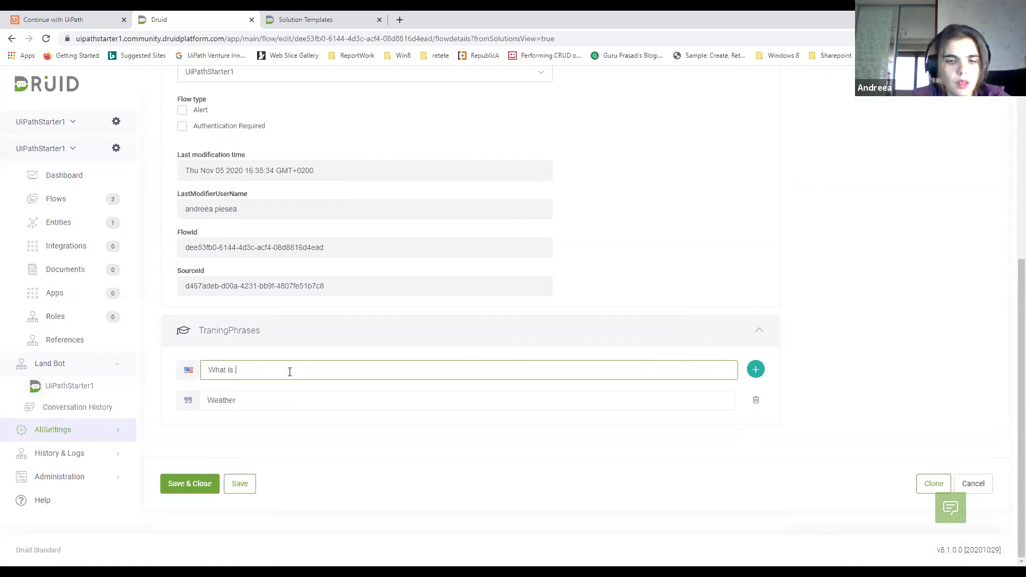
type("the weather forecast?")
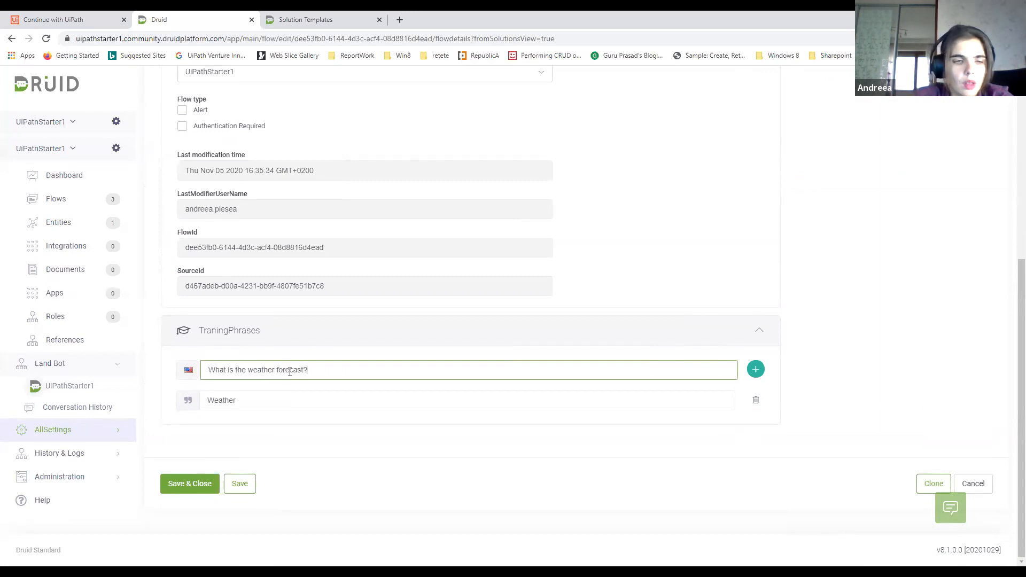
key("Return")
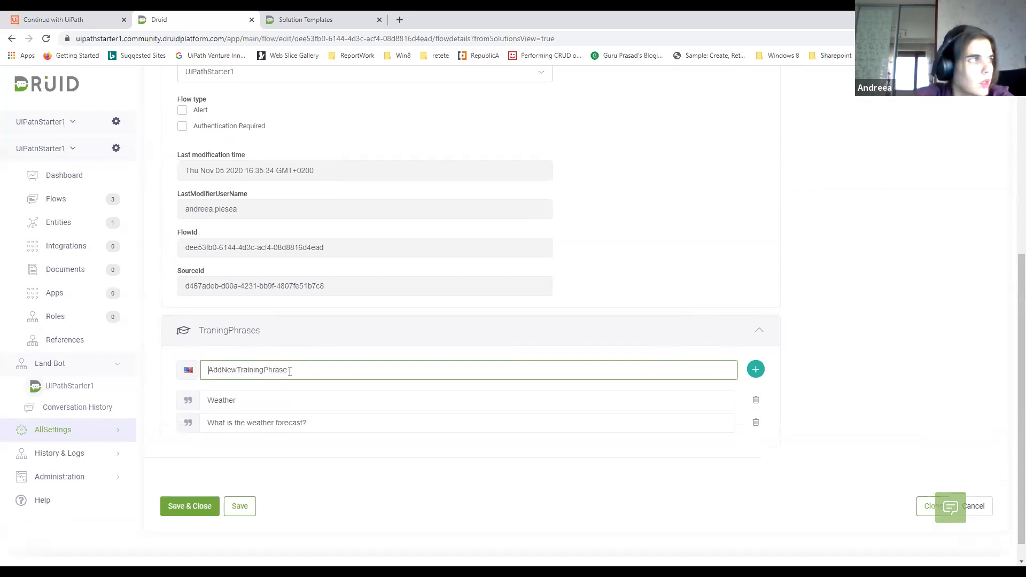
Add "How is the weather?" as another training phrase of the Weather flow
type("How is the weather?")
key("Return")
Enter "what are the temperatures" as the text of a new training phrase
type("what ar")
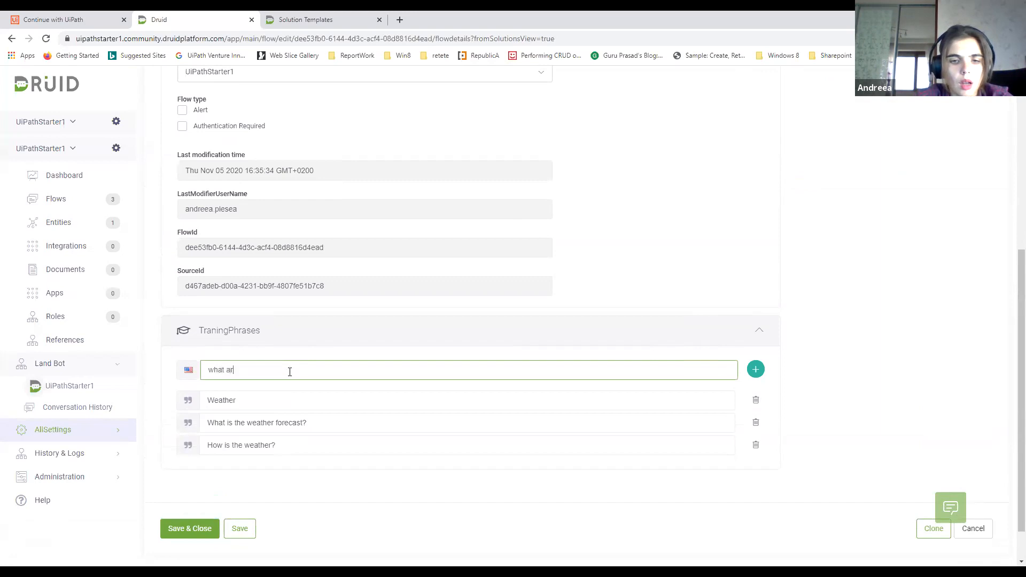
type("e the teperatures?")
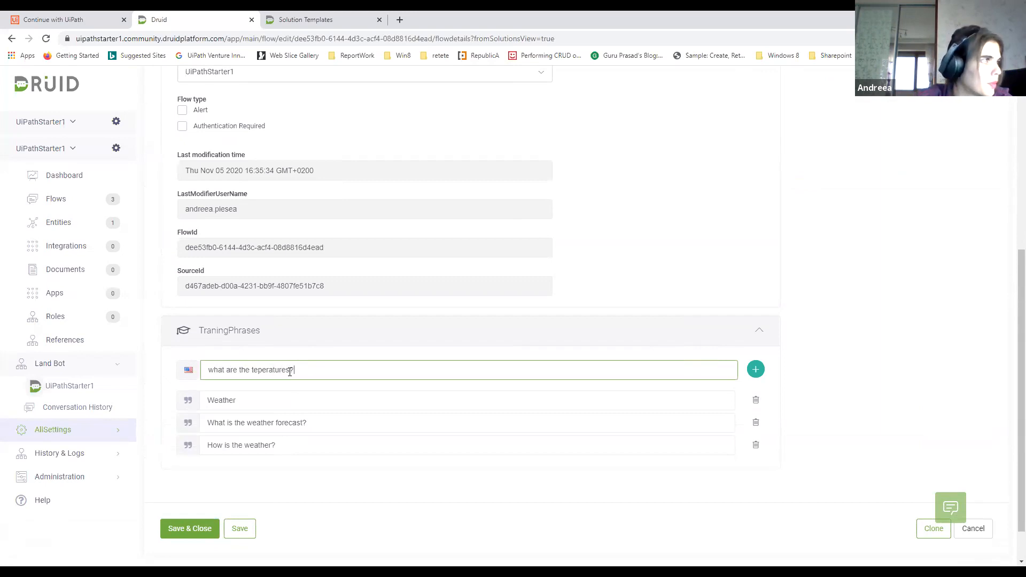
key("BackSpace")
key("BackSpace")
key("BackSpace")
key("BackSpace")
key("BackSpace")
key("BackSpace")
key("BackSpace")
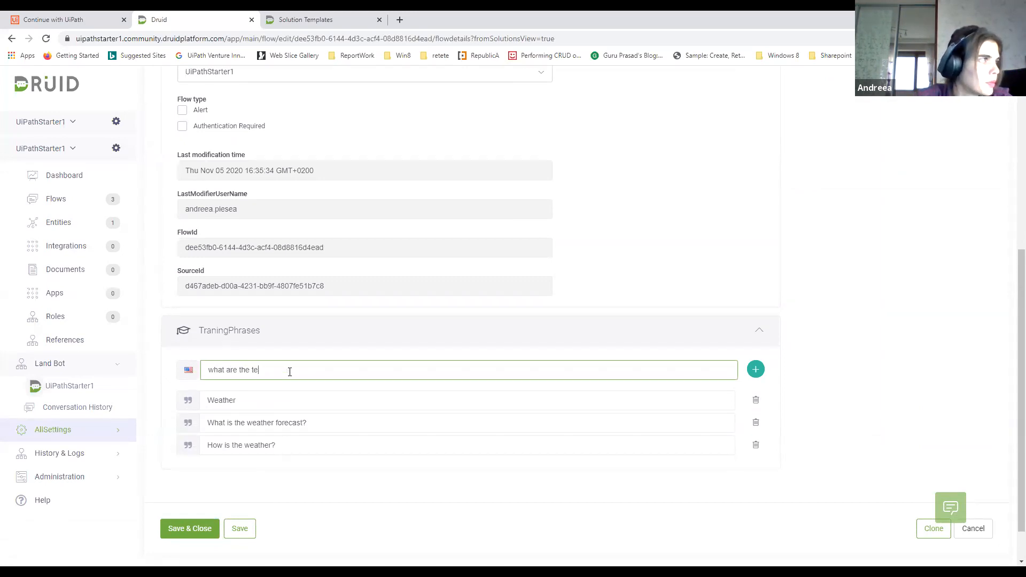
type("mp")
key("BackSpace")
key("BackSpace")
type("eratures")
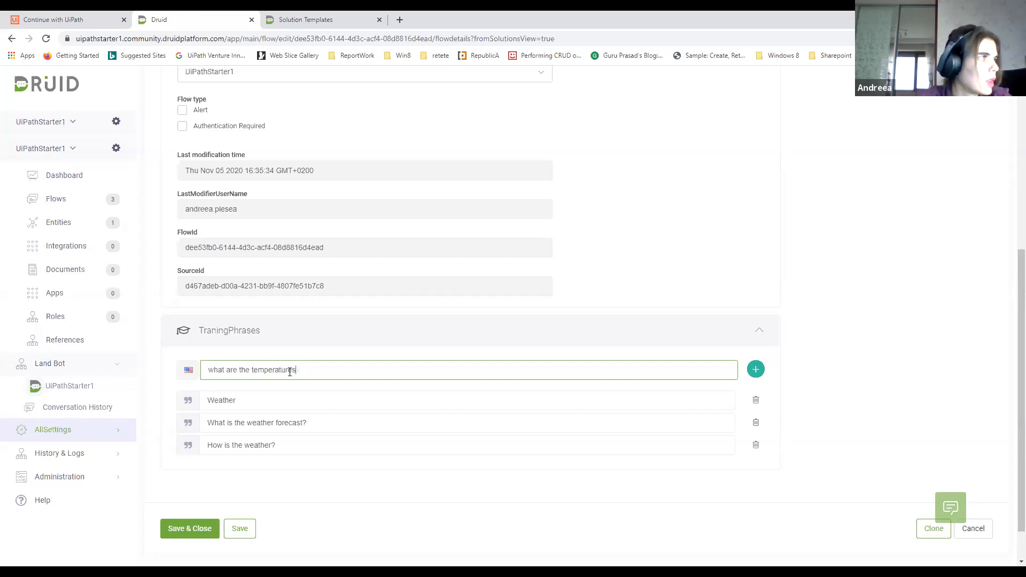
Remove the question marks from the forecast and "How is the weather" phrases, add the entered temperatures phrase, and save the flow
left_click(346, 429)
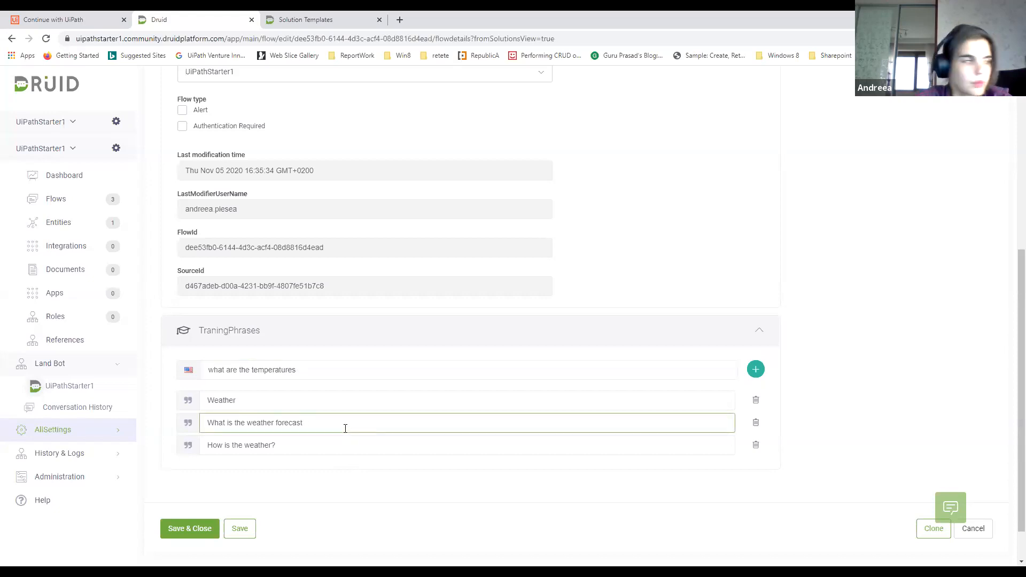
left_click(284, 443)
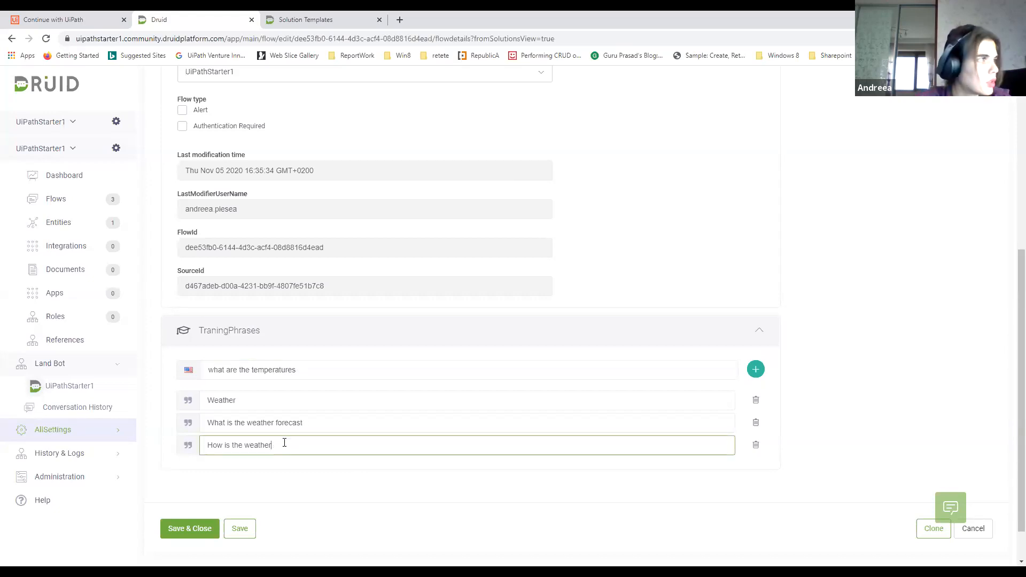
left_click(756, 370)
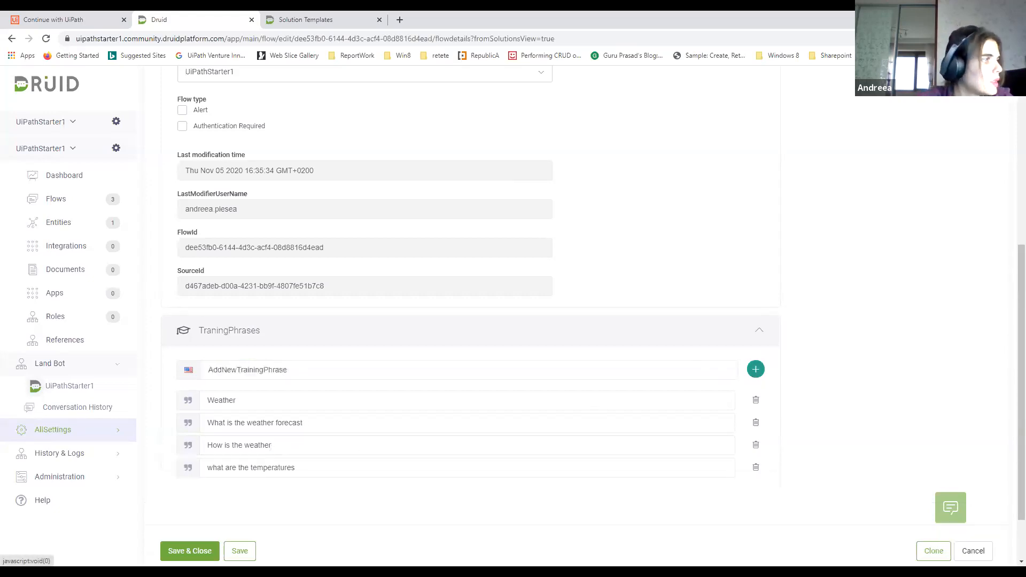
left_click(240, 552)
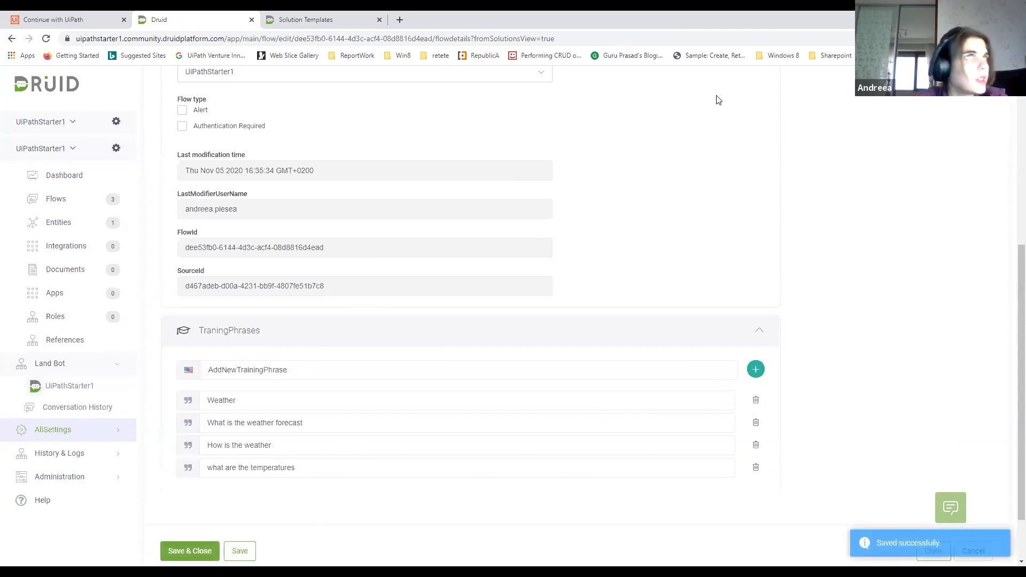
Edit the Weather flow's existing newStep, naming it City and setting its type to Prompt
left_click(749, 169)
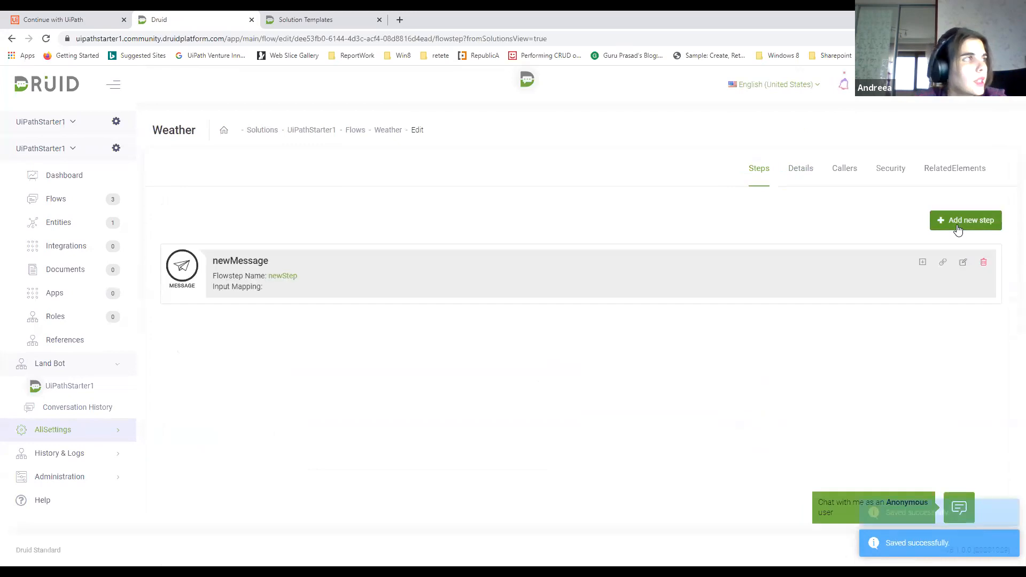
left_click(964, 262)
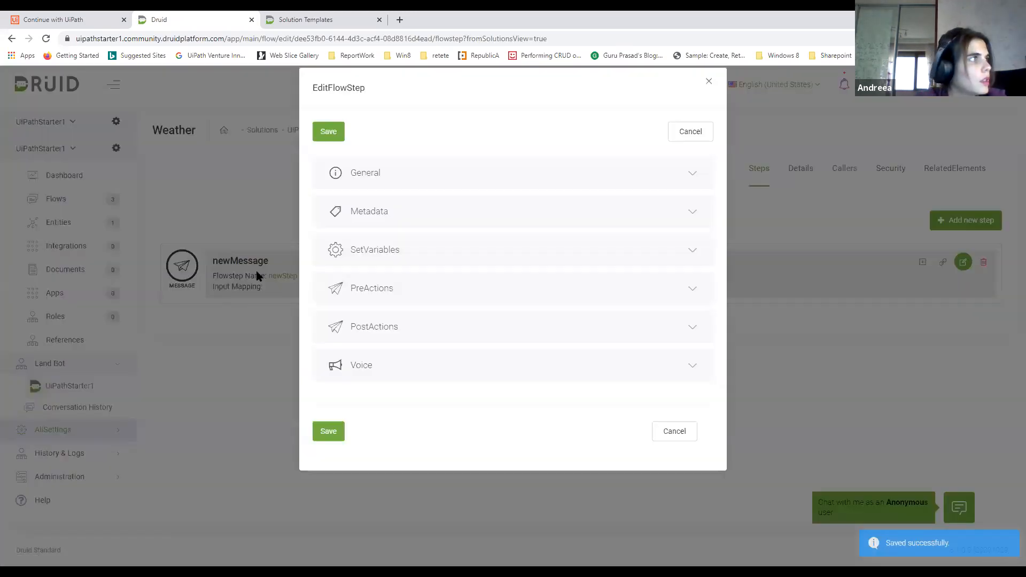
left_click(366, 184)
left_click_drag(366, 245, 307, 241)
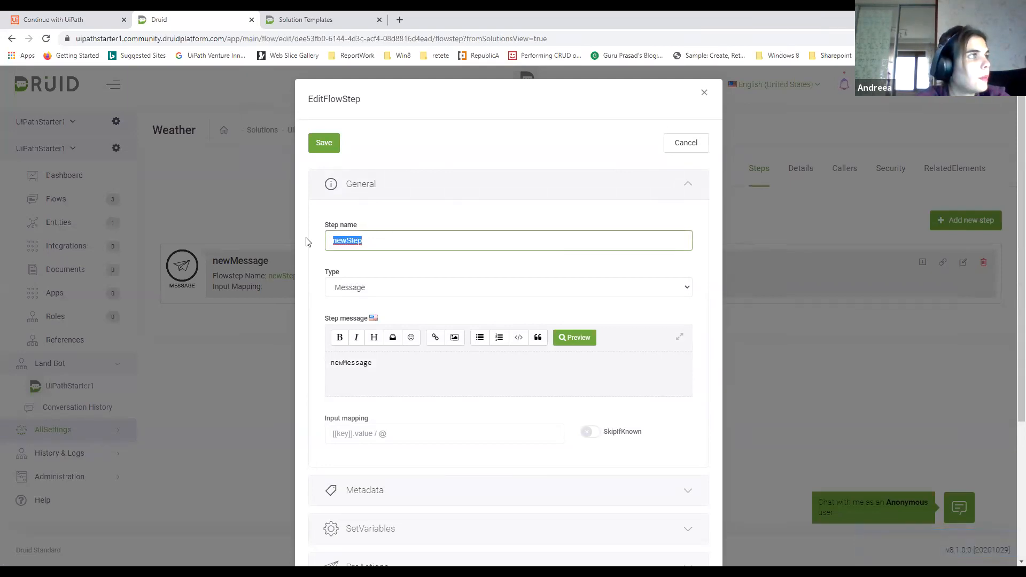
type("City")
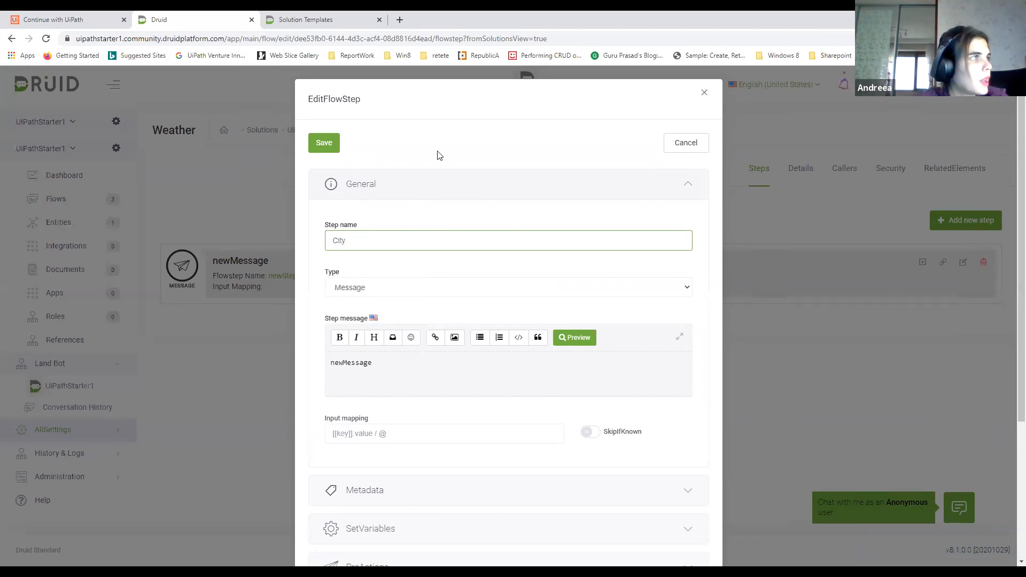
left_click(403, 291)
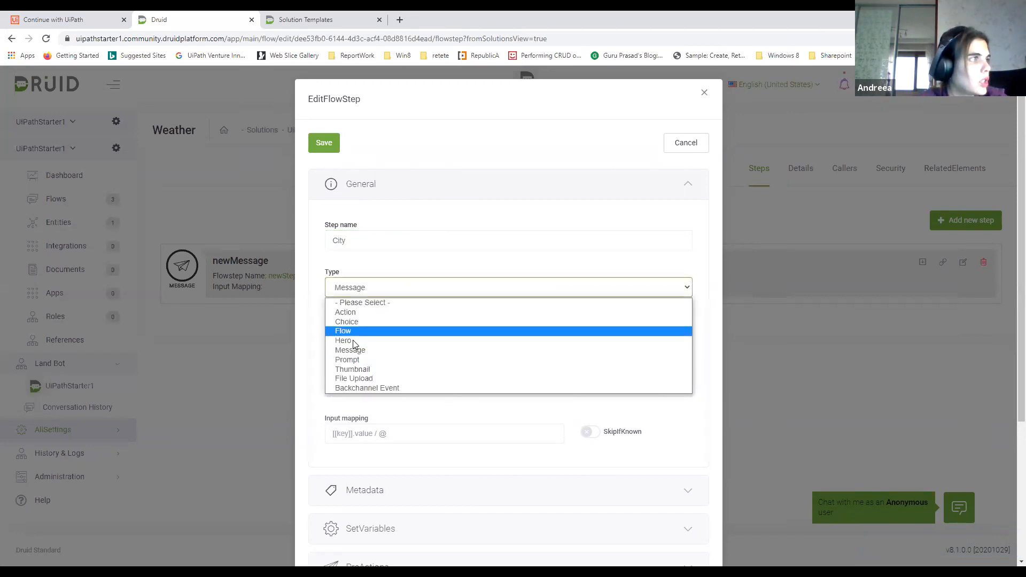
left_click(348, 360)
Replace the City step's message with "Can you please tell me the City?"
double_click(365, 371)
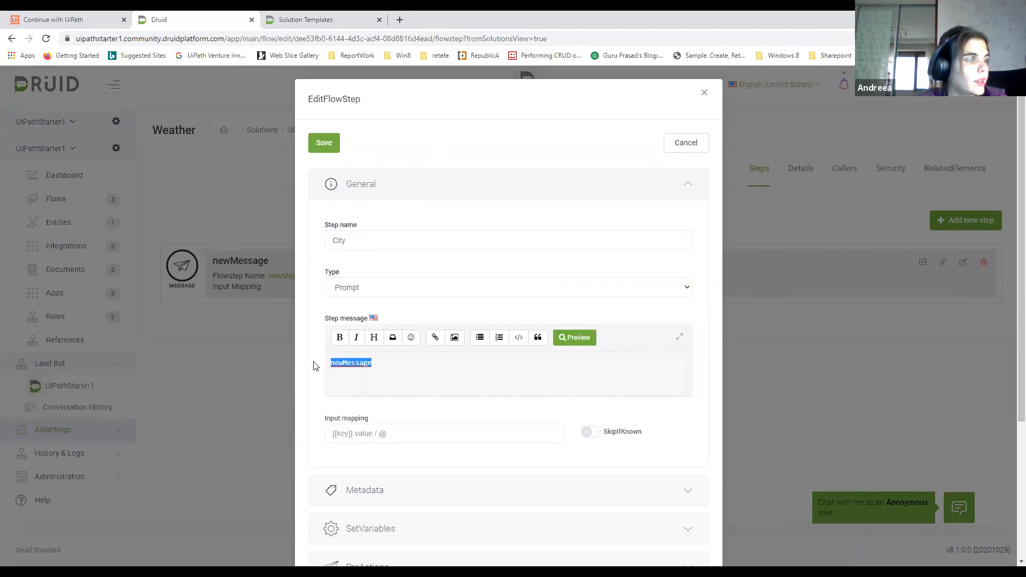
key("BackSpace")
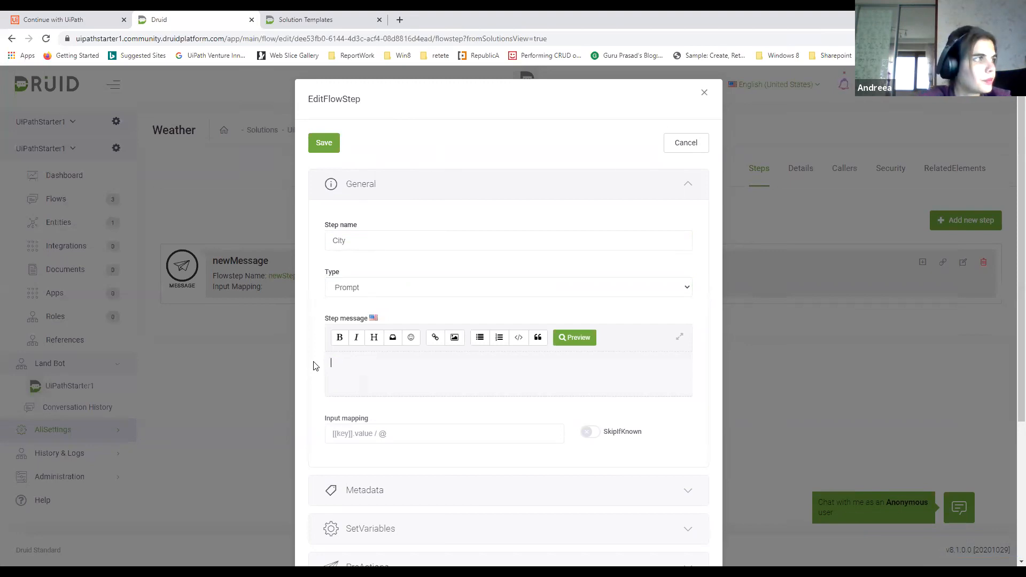
type("Can you pklease tell me the City?")
Map the City step's input to [[Weather]].CityName
left_click(353, 439)
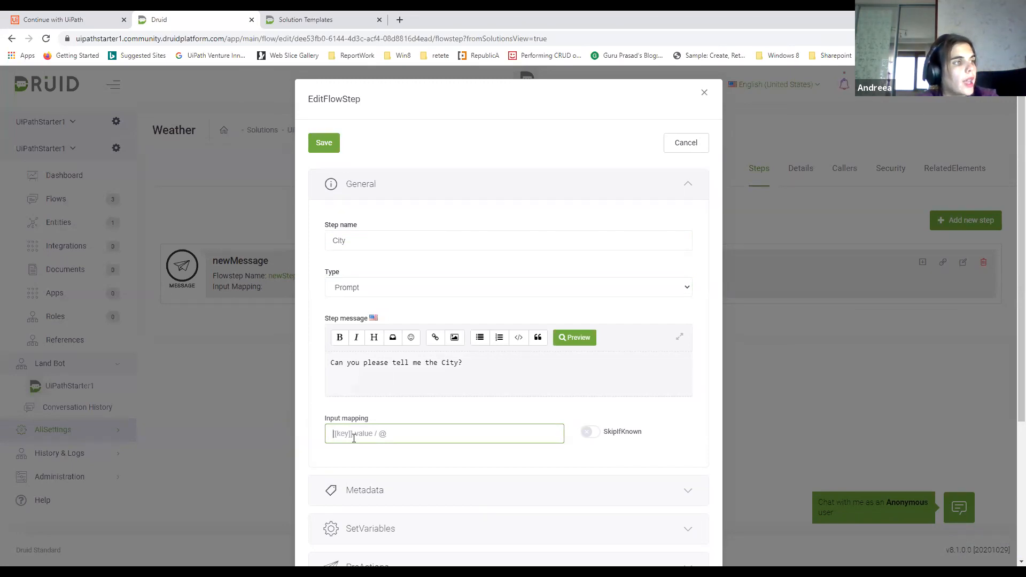
type("[[Wea")
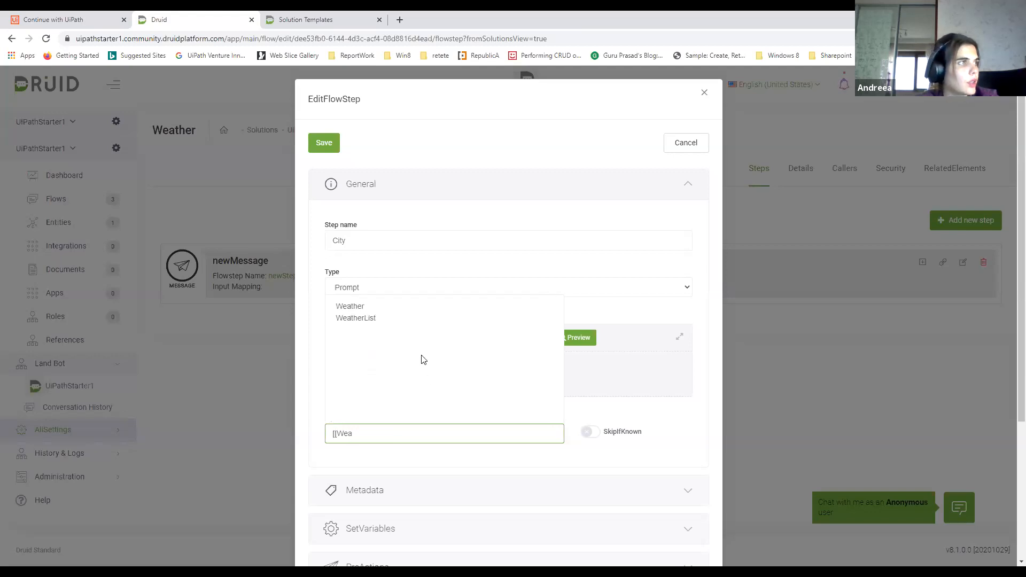
left_click(350, 305)
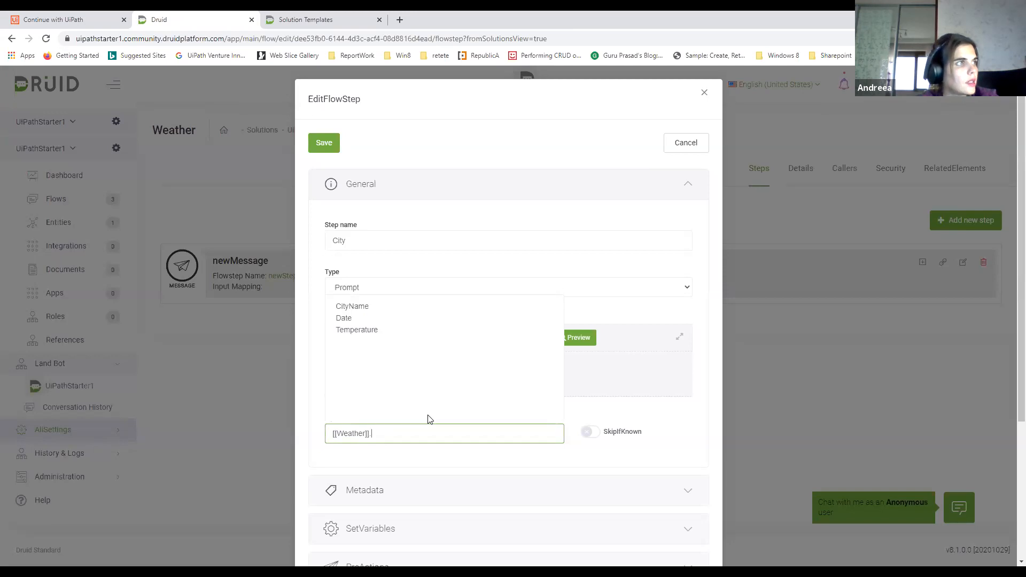
left_click(353, 306)
Mark the City step as the first step in its metadata and save the step
scroll(515, 364, "down", 2)
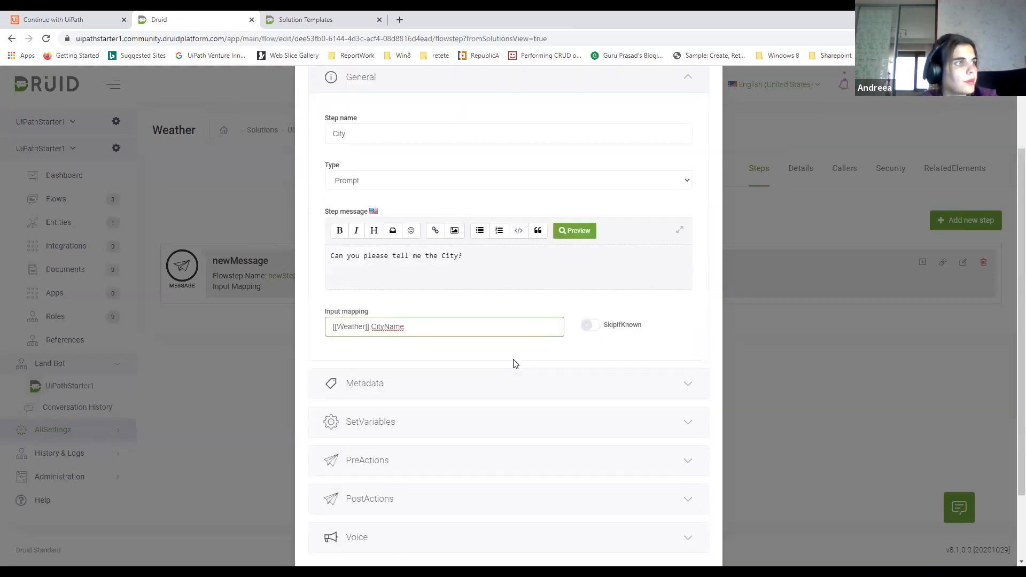
scroll(515, 363, "down", 2)
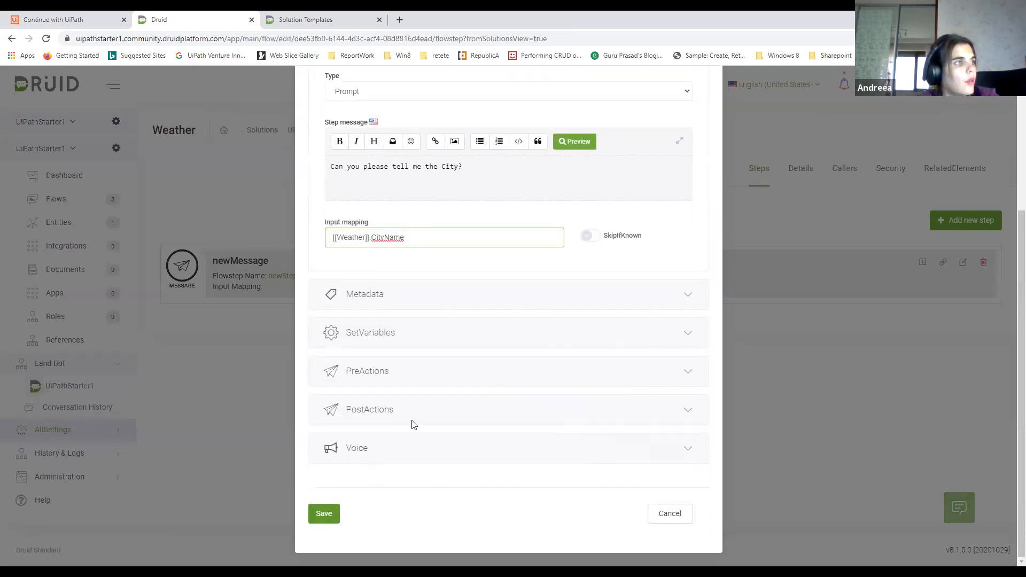
left_click(419, 299)
left_click(339, 432)
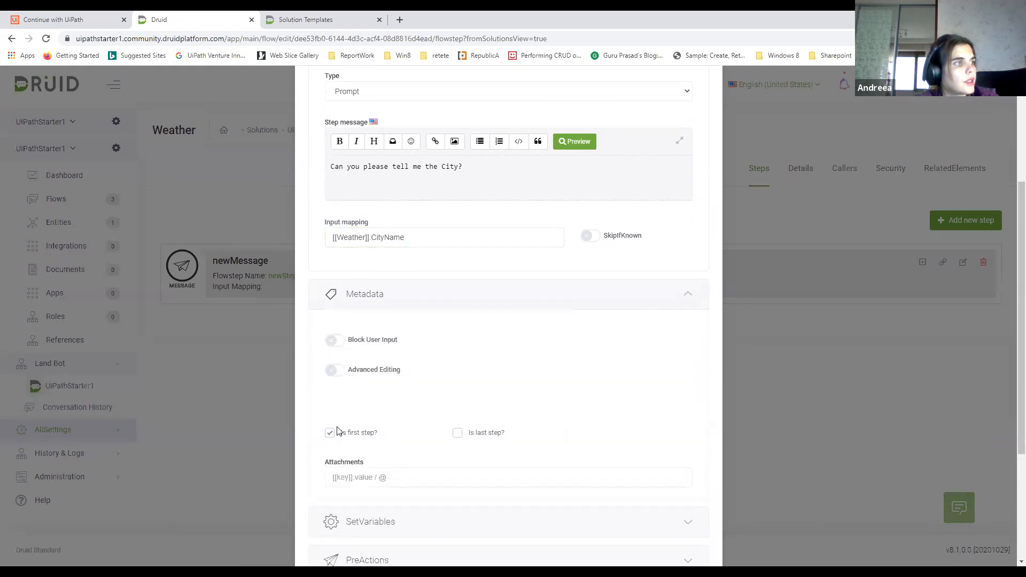
scroll(421, 382, "down", 4)
left_click(329, 520)
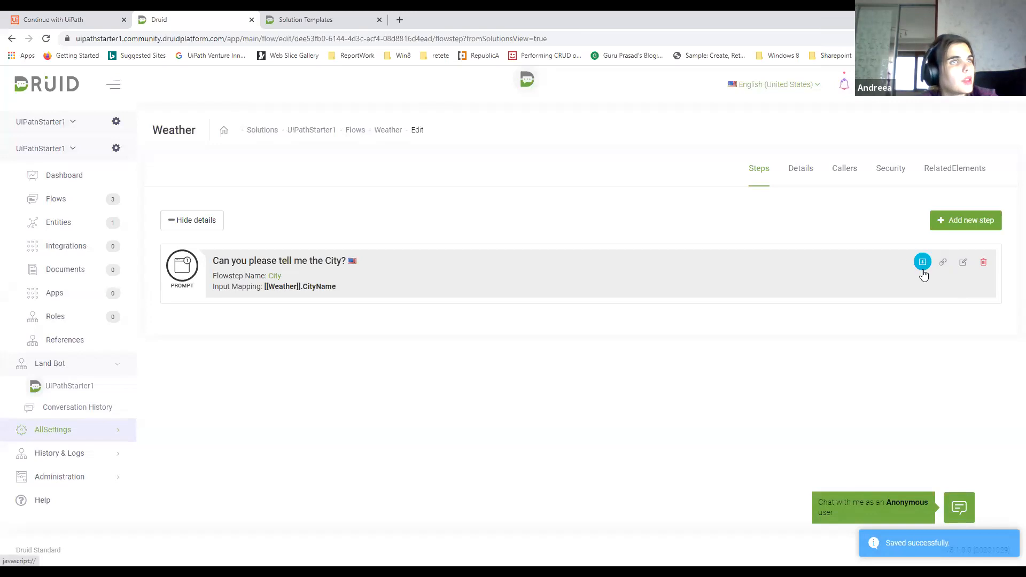
Add a child step under the City prompt, name it Date, and set its type to Prompt
left_click(923, 271)
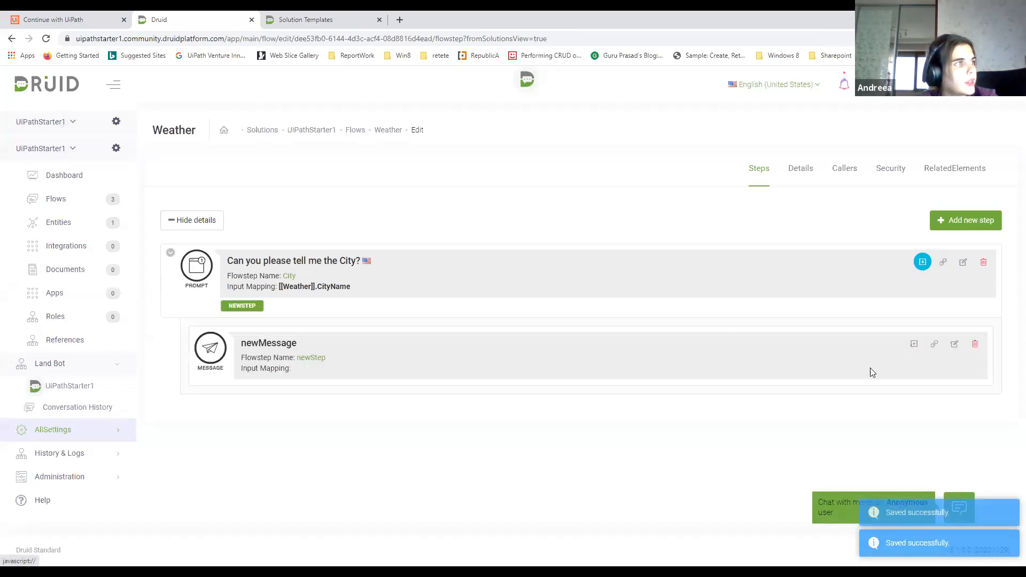
left_click(955, 345)
double_click(327, 240)
type("Temp")
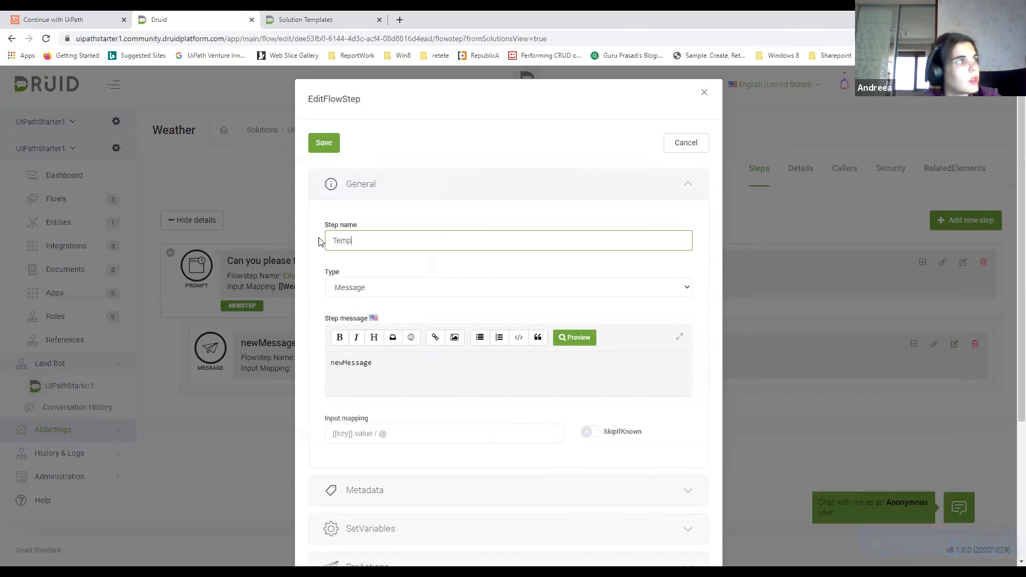
left_click(410, 291)
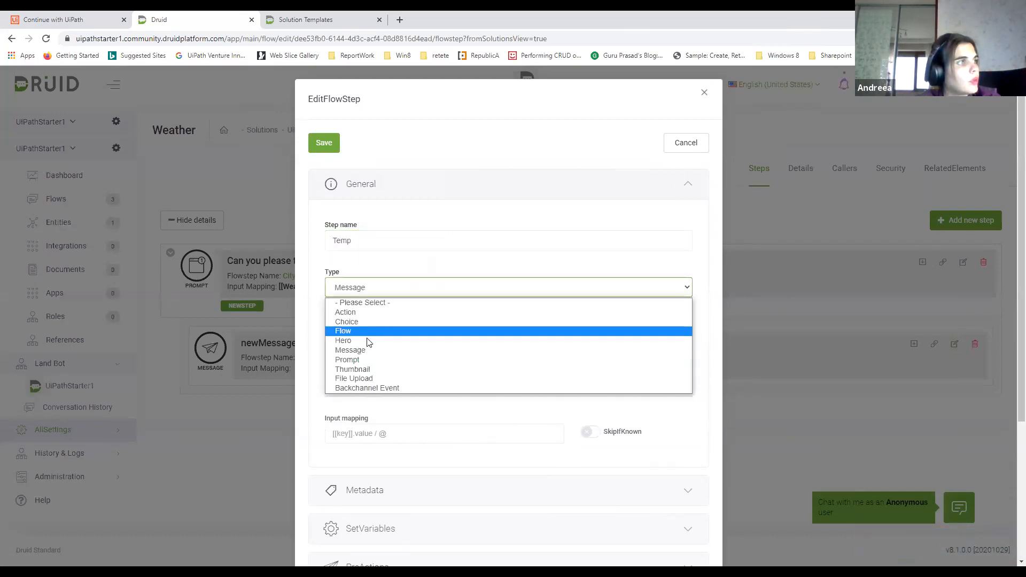
left_click(362, 360)
double_click(326, 364)
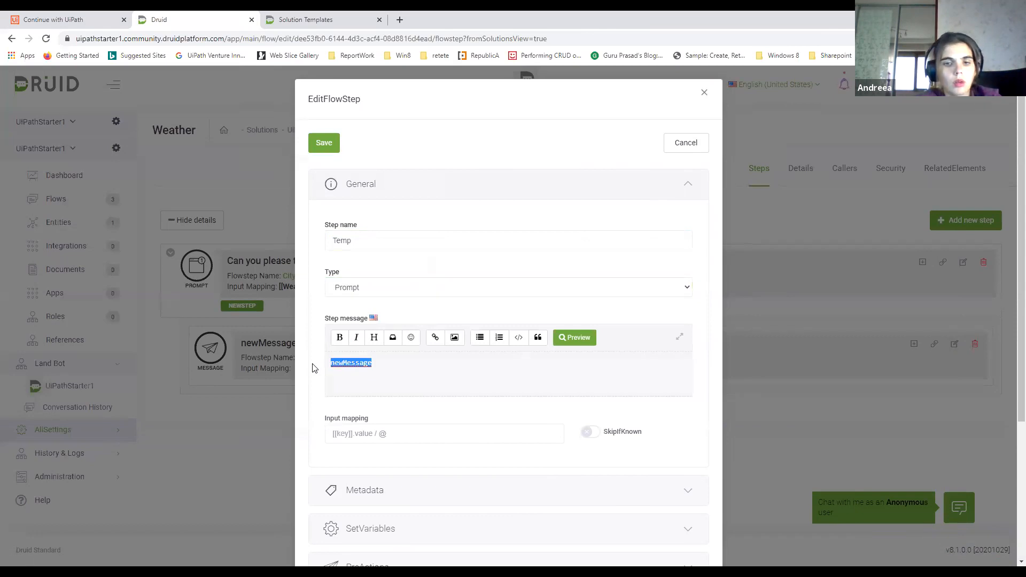
type("w")
left_click_drag(367, 241, 319, 243)
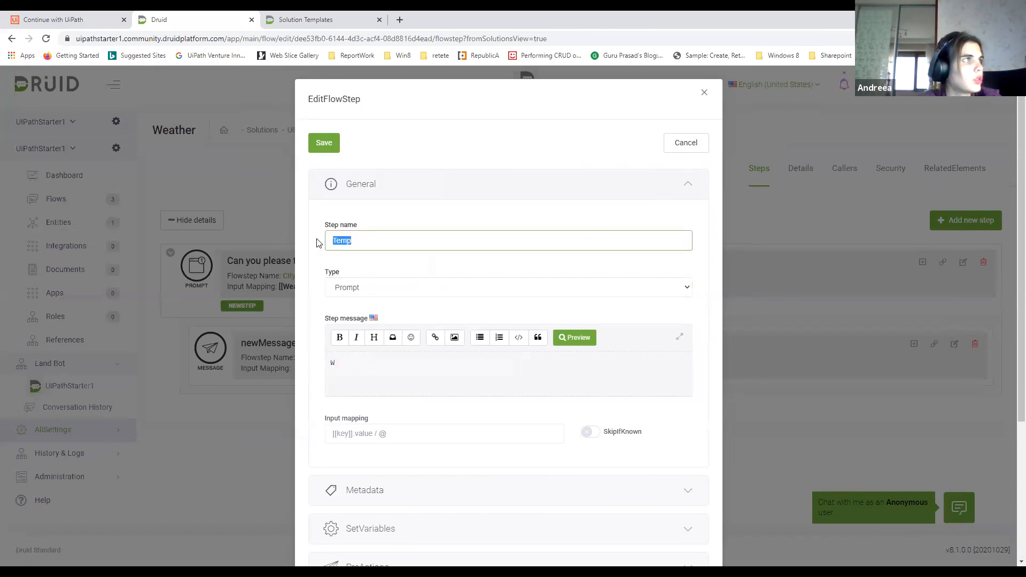
type("Date")
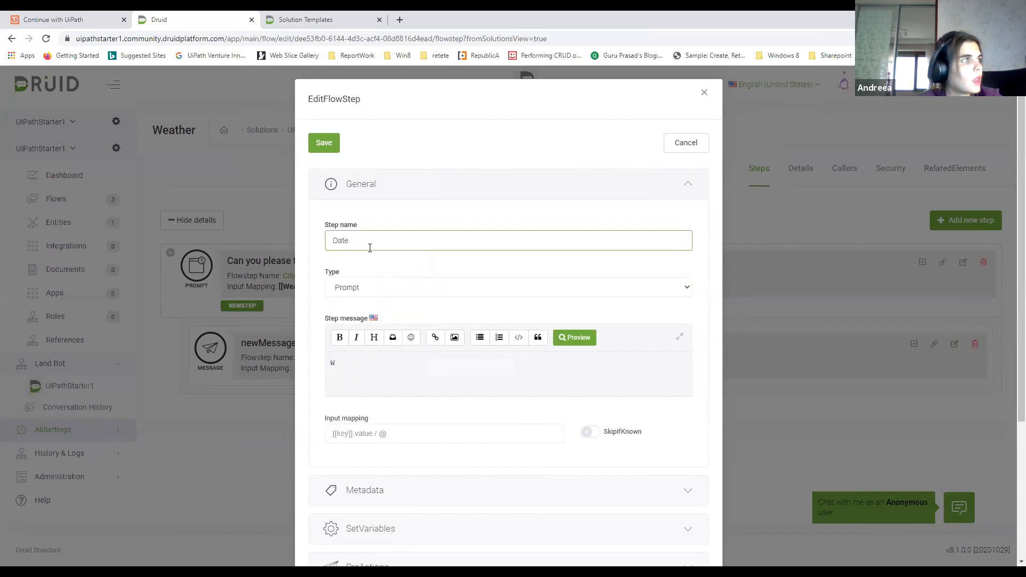
left_click(369, 289)
left_click(369, 292)
Replace the Date step's message with "When?"
left_click_drag(371, 362, 303, 368)
type("Whe")
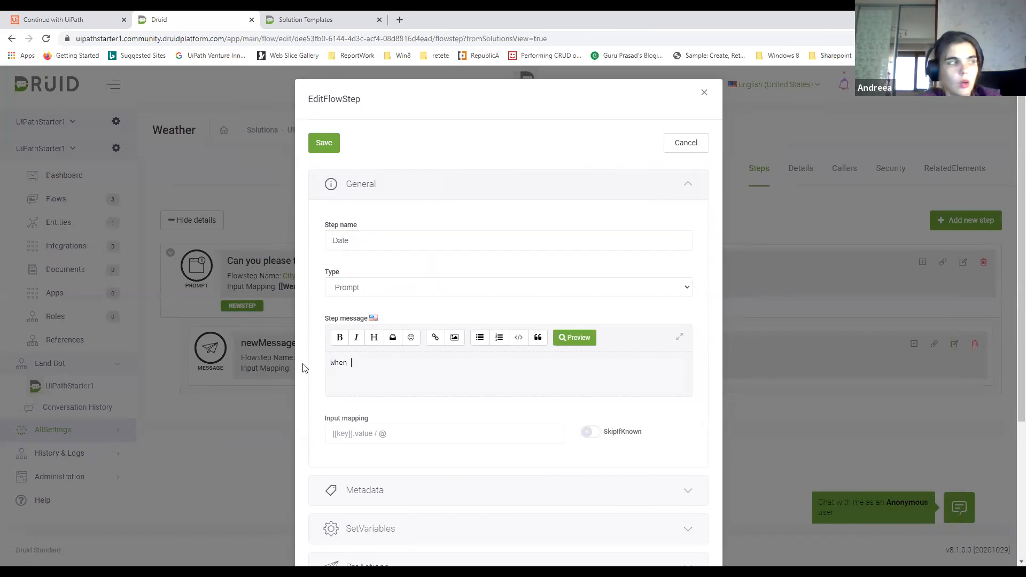
type("n?")
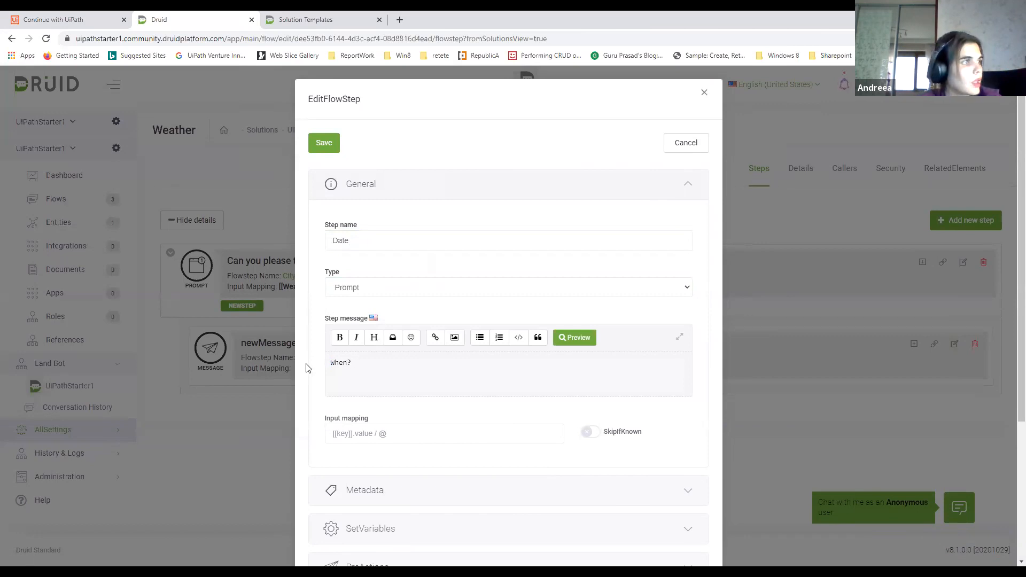
Map the Date step's input to [[Weather]].Temperature and save the step
left_click(347, 432)
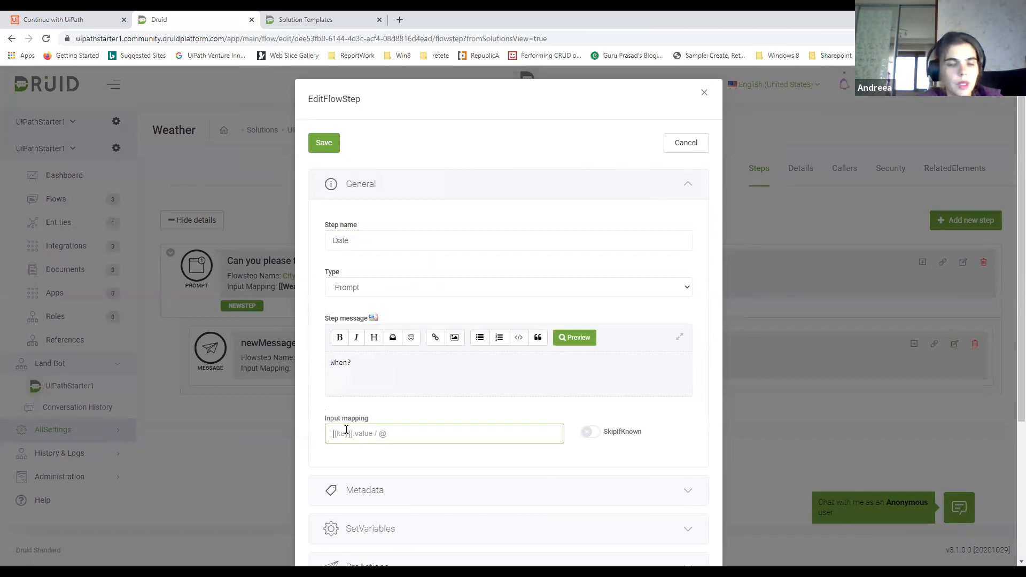
type("[[Wea")
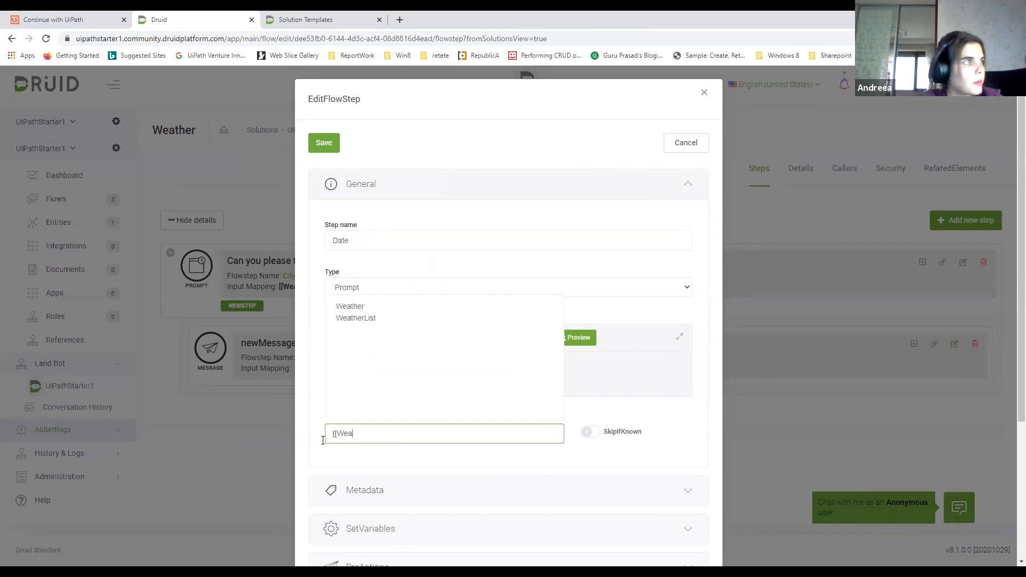
left_click(342, 307)
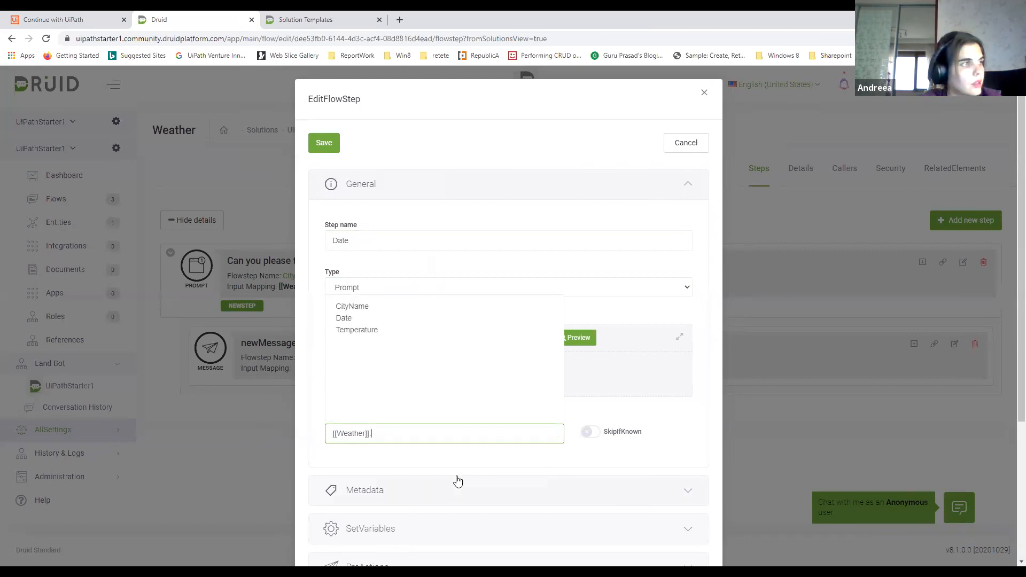
left_click(374, 332)
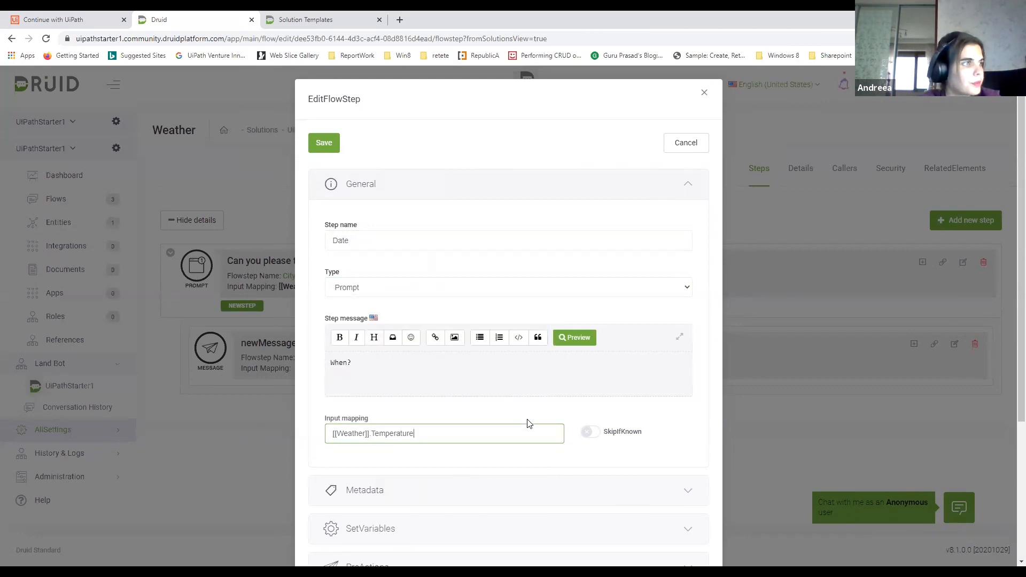
scroll(527, 421, "down", 3)
scroll(492, 444, "down", 1)
left_click(332, 517)
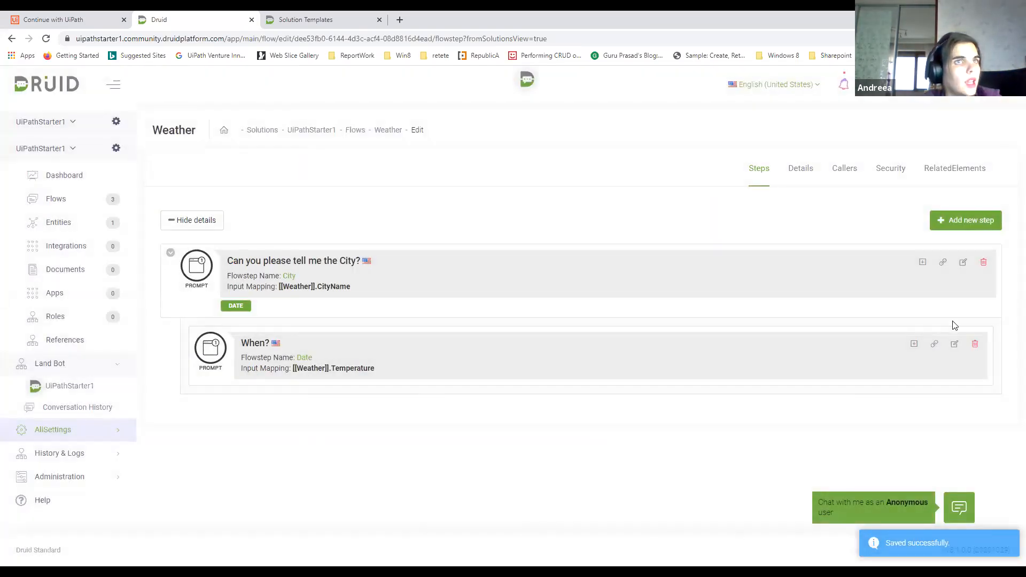
Add a child step under the Date prompt, name it Call UiPath, and set its type to Action
left_click(913, 345)
left_click(954, 423)
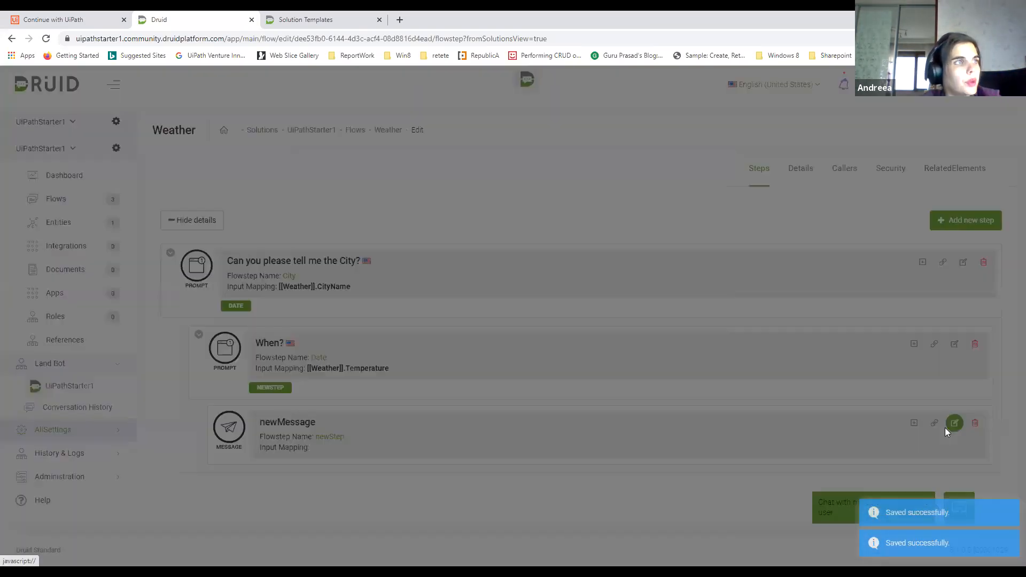
left_click(394, 188)
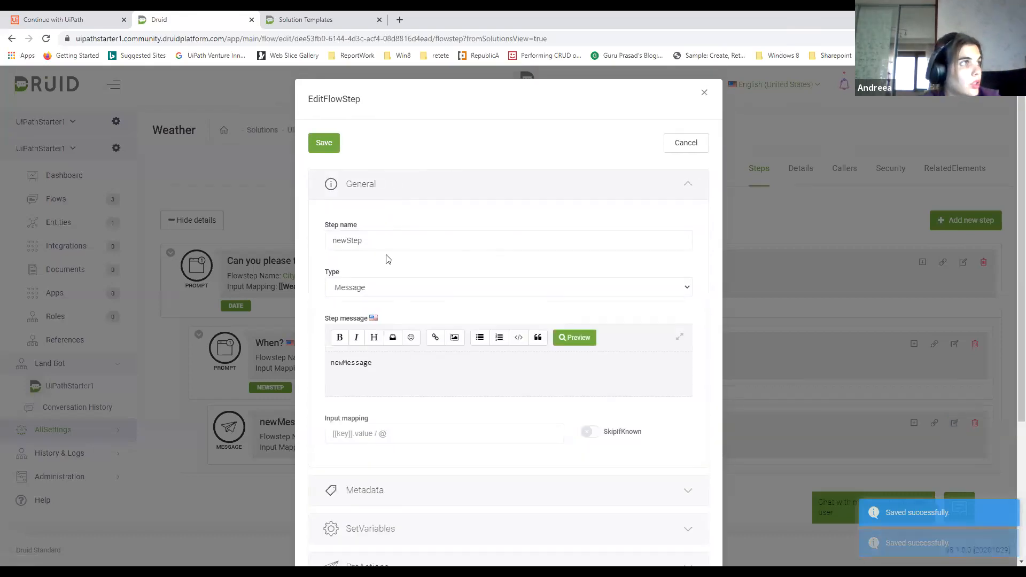
left_click_drag(374, 241, 315, 241)
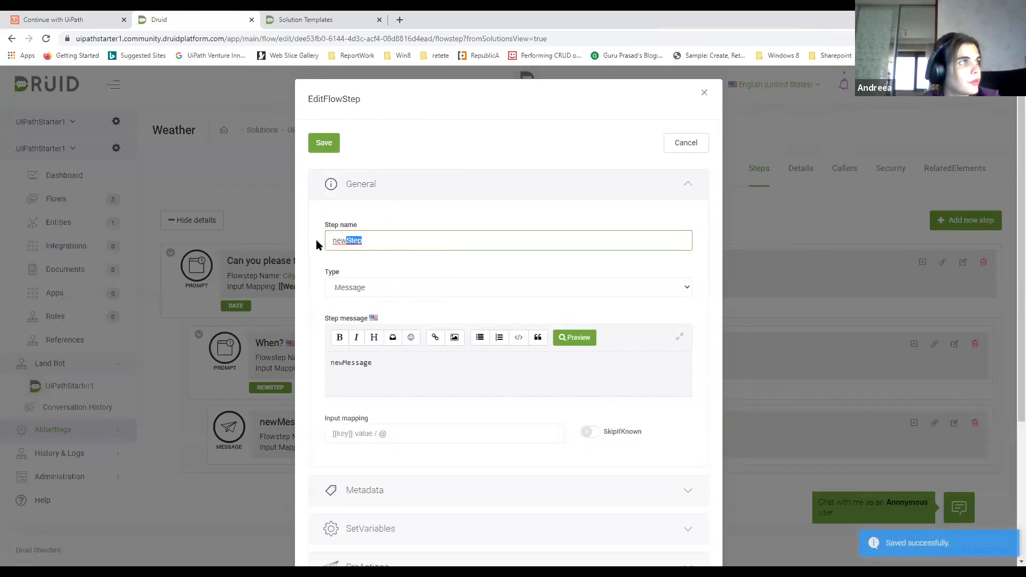
type("Call ")
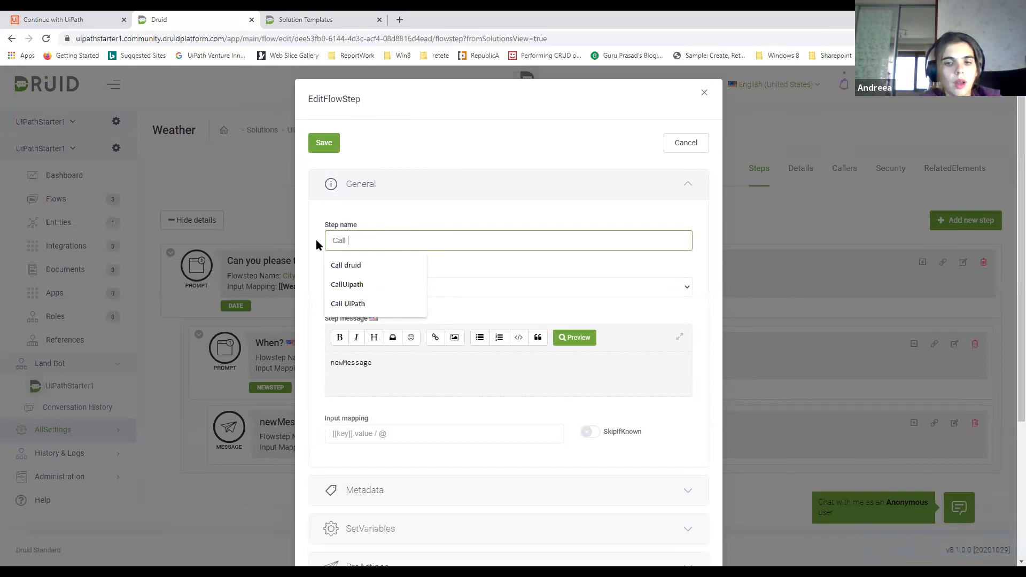
type("UI{ath\\\\\\")
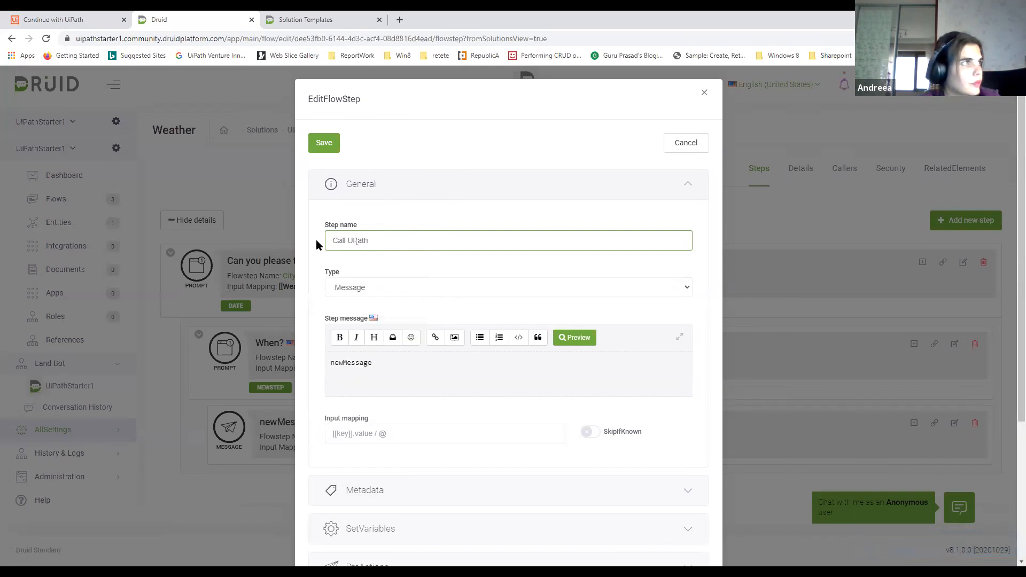
key("BackSpace")
key("BackSpace")
key("BackSpace")
key("BackSpace")
key("BackSpace")
key("BackSpace")
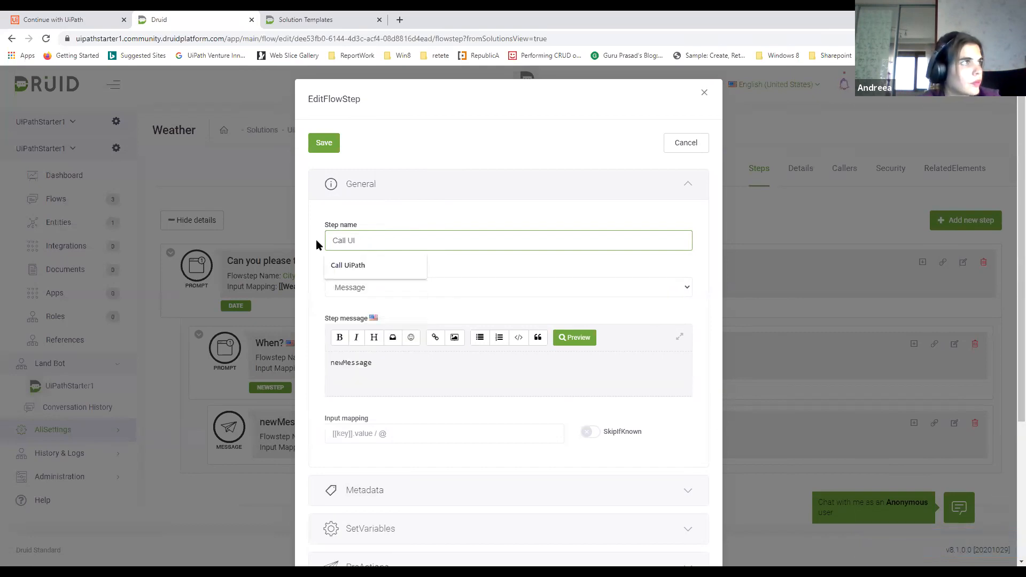
left_click(360, 266)
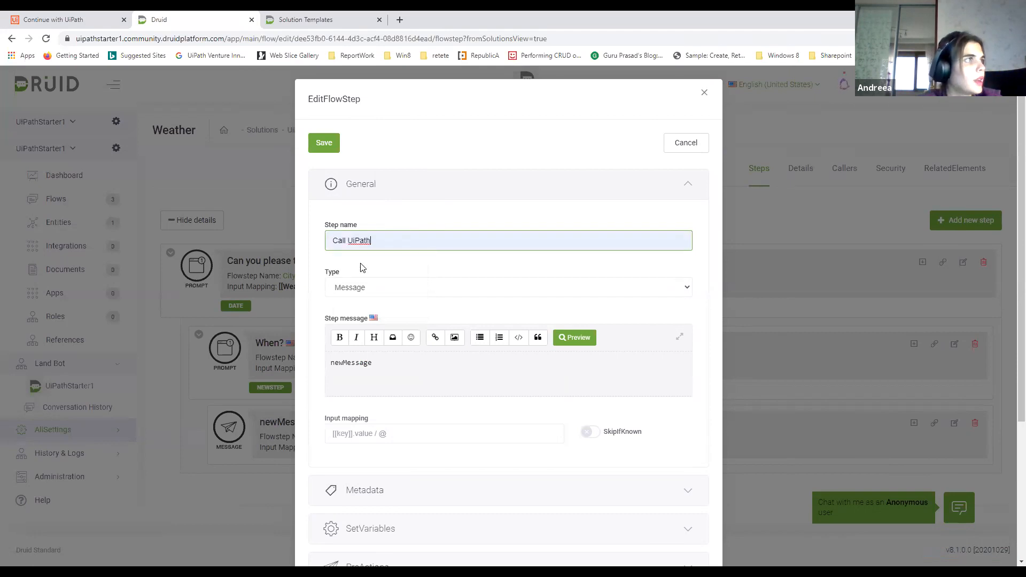
left_click(360, 287)
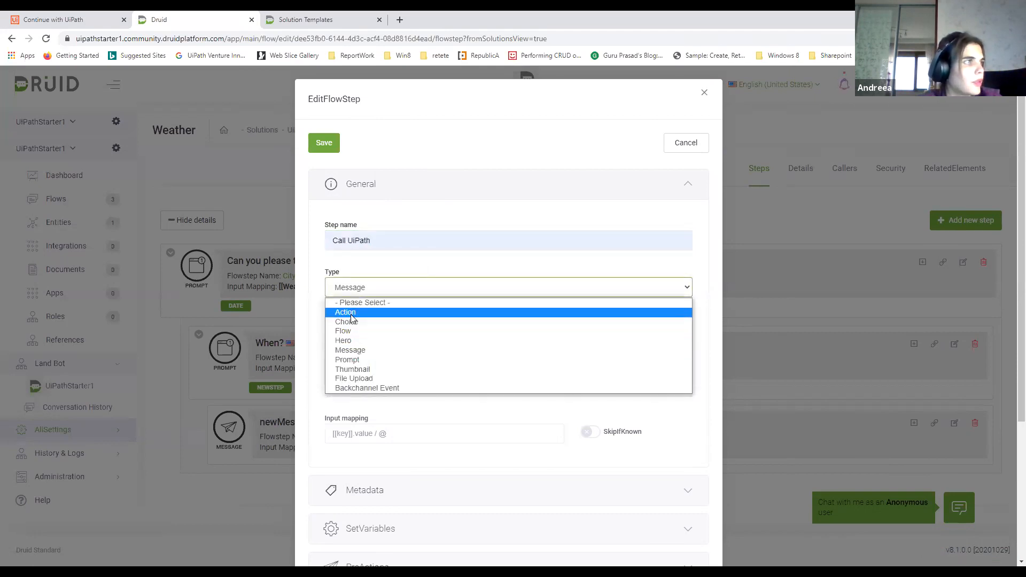
left_click(351, 313)
Replace the Call UiPath step's message with "Please wait.... I am retrieving the temp."
double_click(356, 362)
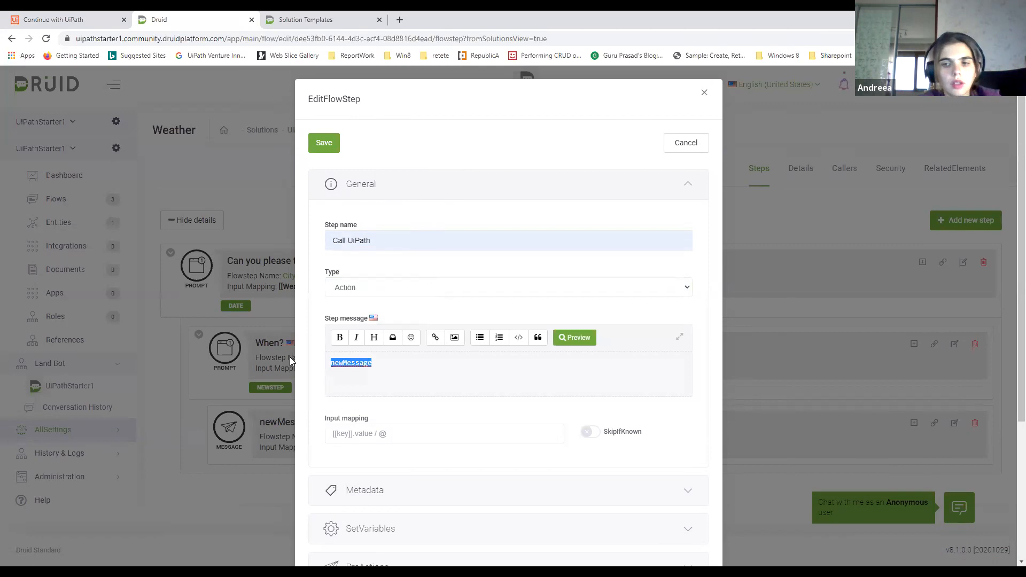
key("BackSpace")
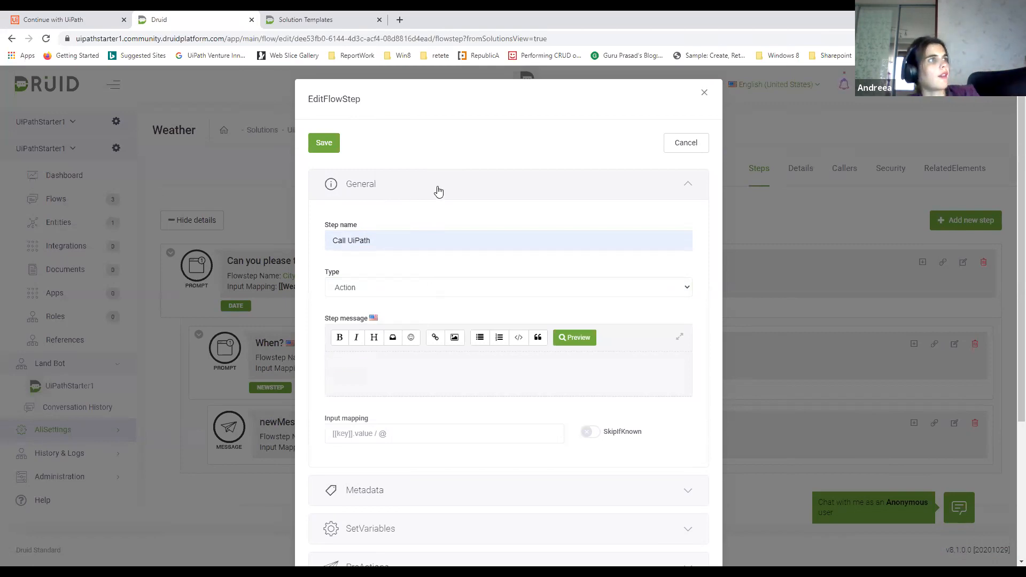
scroll(455, 229, "down", 2)
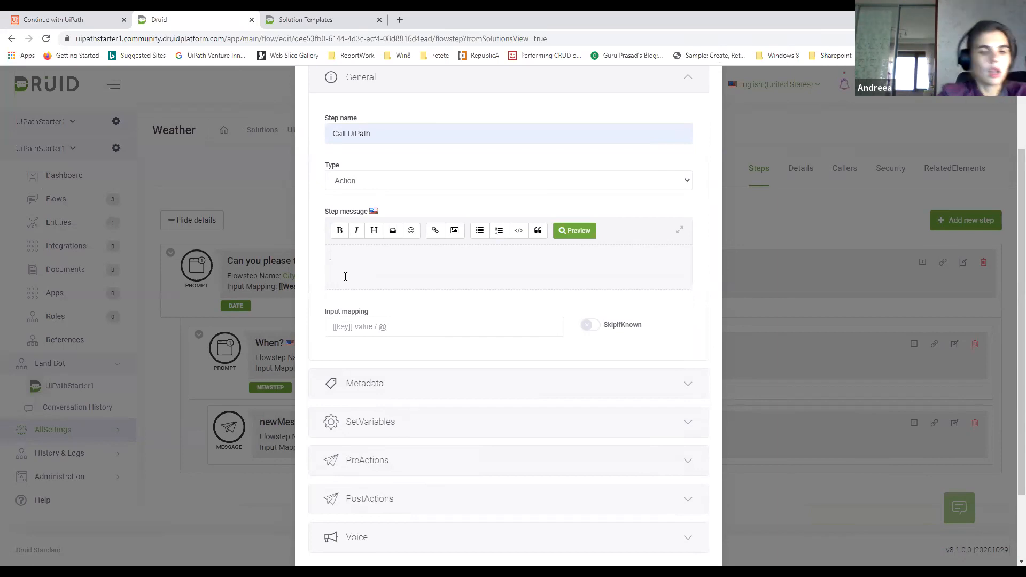
type("Please wait ")
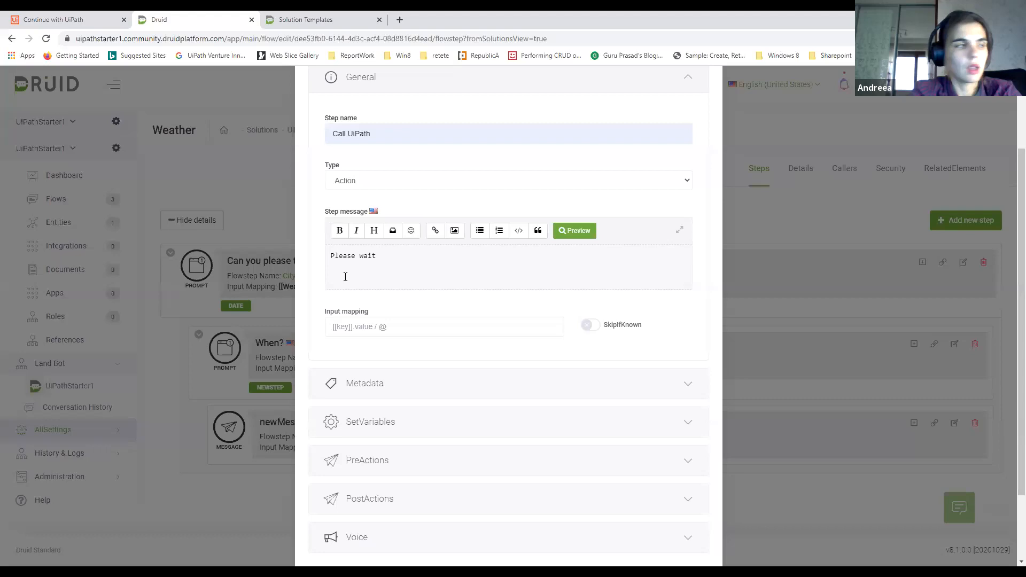
type(".... I ame ")
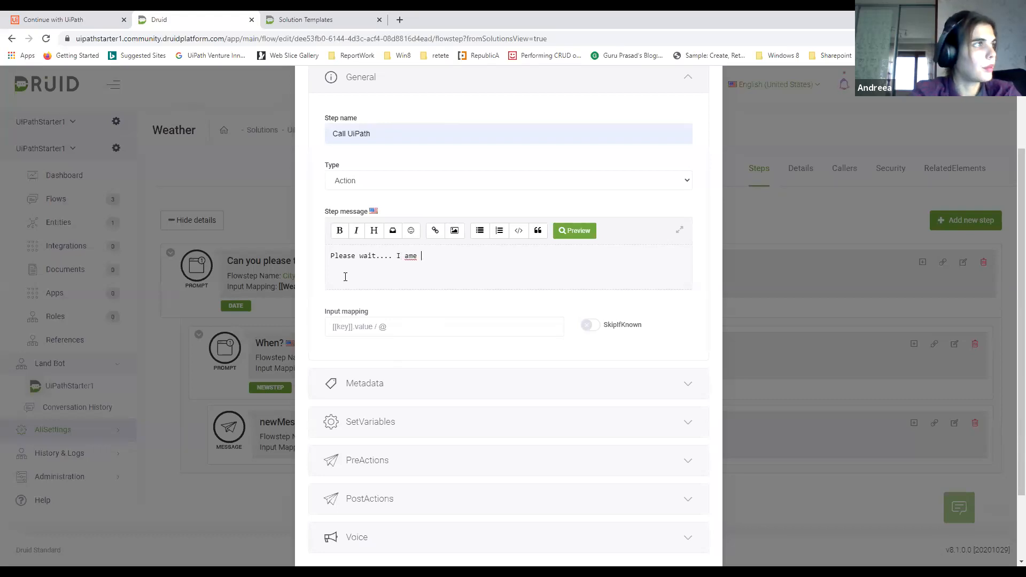
key("BackSpace")
key("BackSpace")
type(" retr")
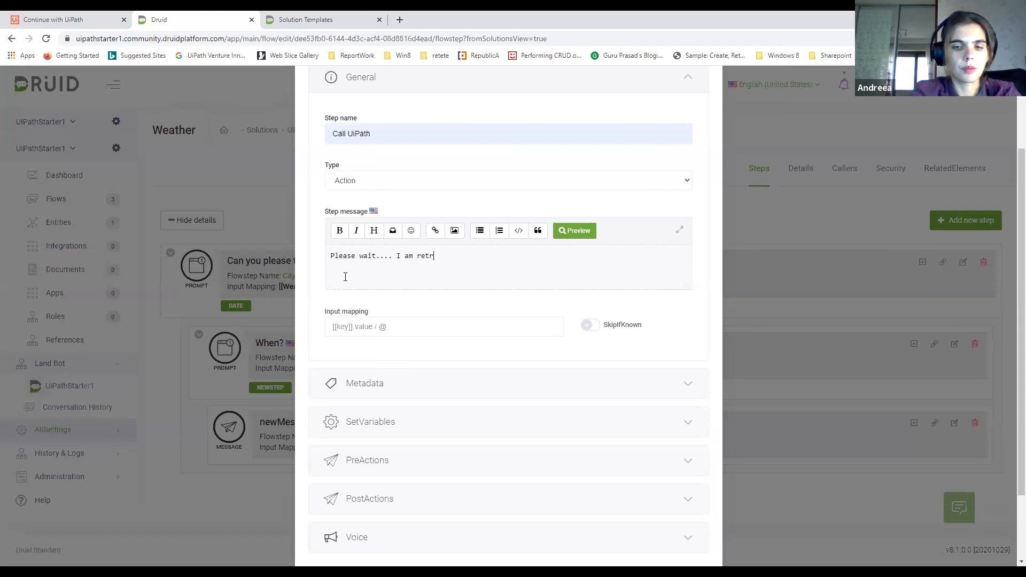
type("ieving t")
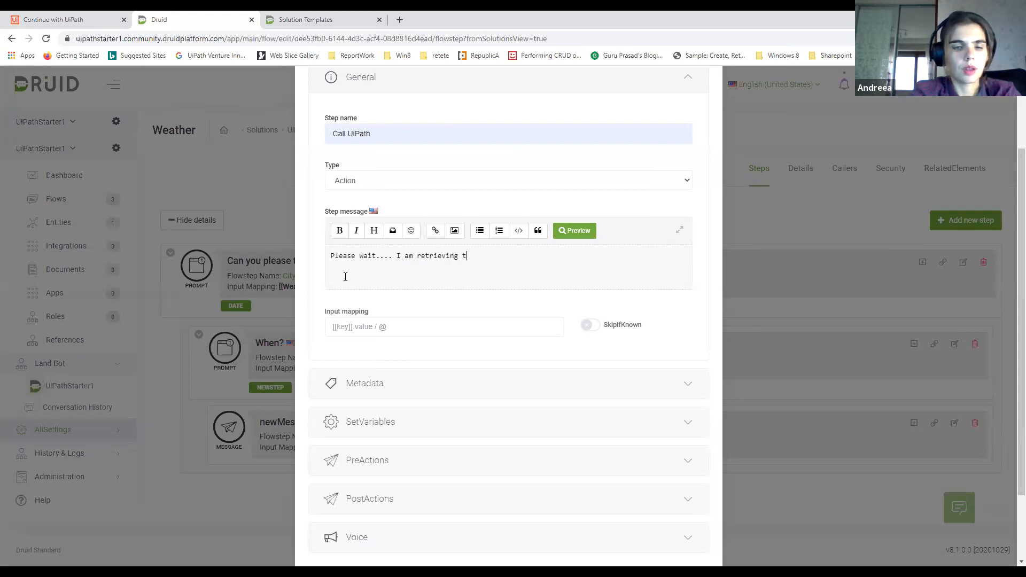
type("he tema")
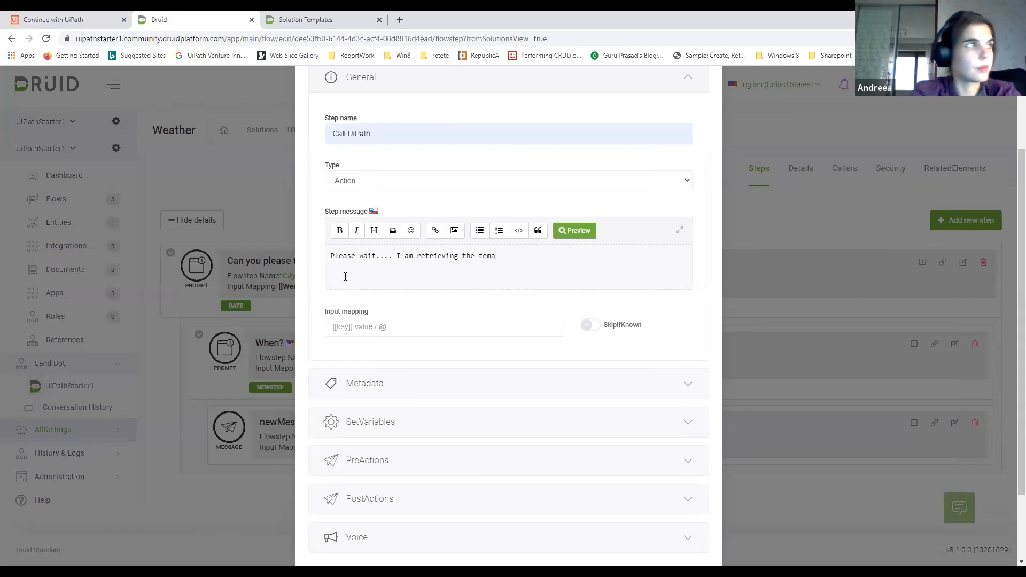
key("BackSpace")
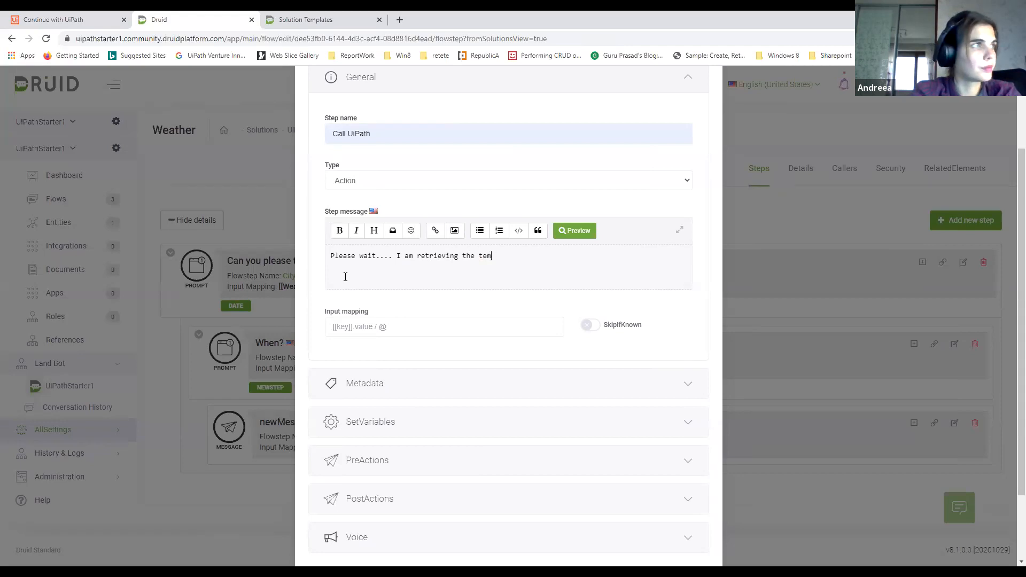
type("p.")
Mark the Call UiPath step as the last step in its metadata and save the step
scroll(345, 283, "down", 2)
left_click(417, 291)
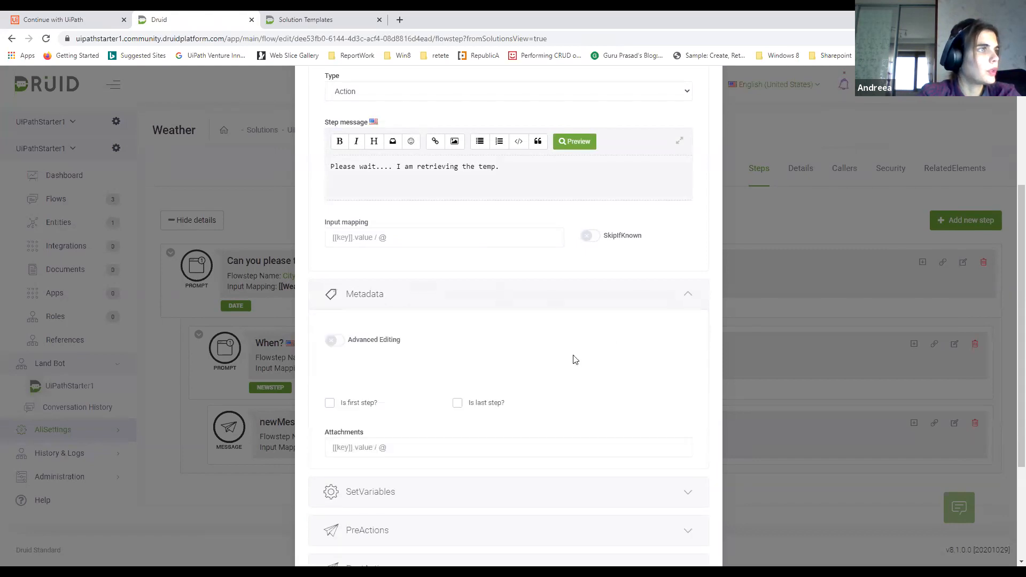
left_click(458, 403)
scroll(518, 357, "down", 3)
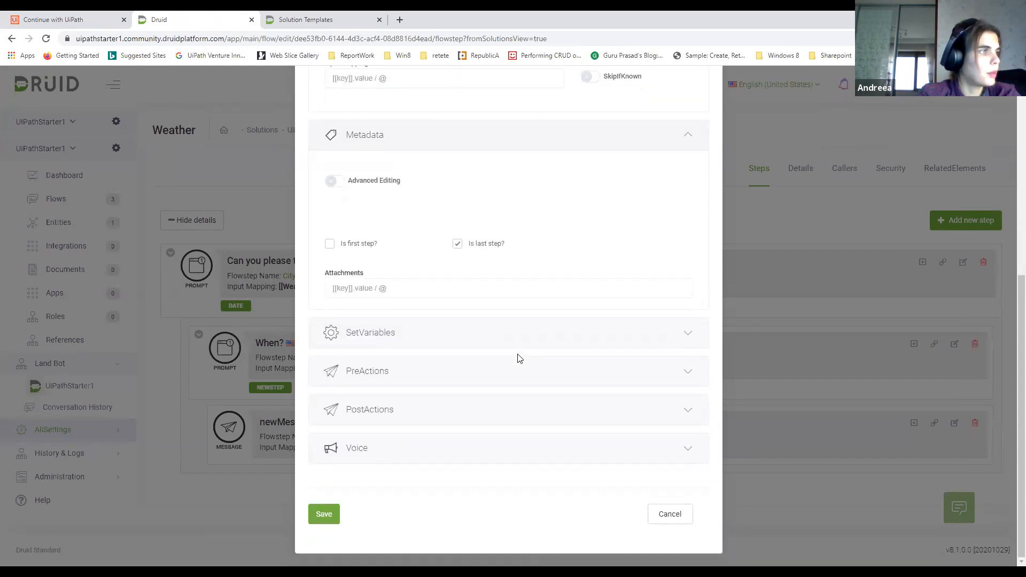
left_click(325, 515)
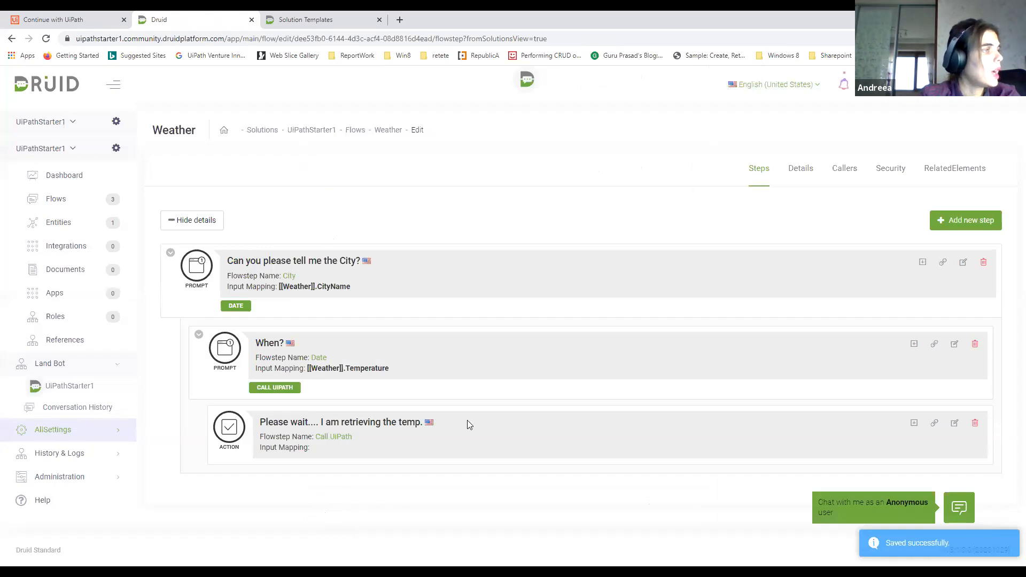
Create a new entity named UipathRequest in the UiPath category of the UiPathStarter1 solution
left_click(74, 227)
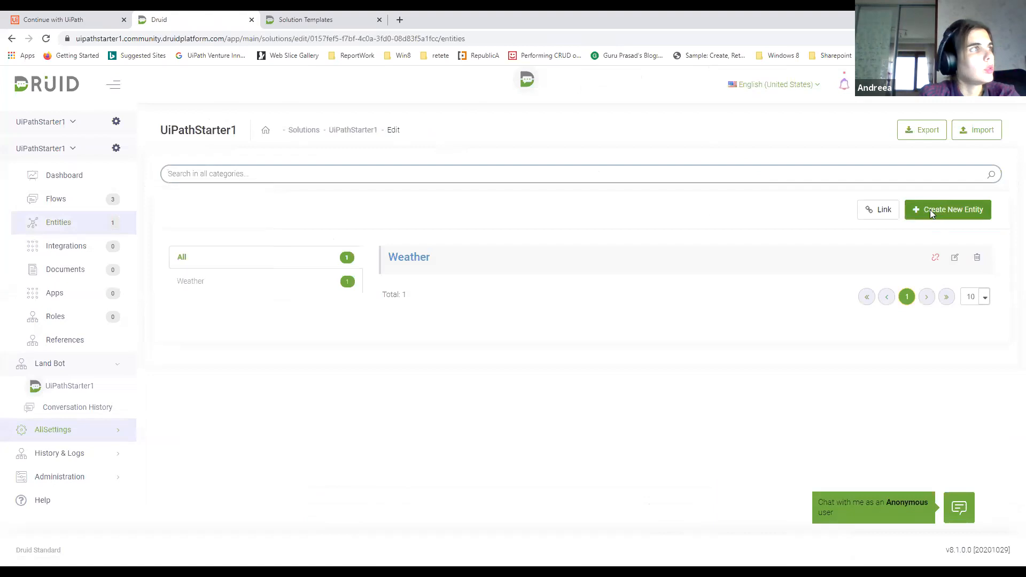
left_click(930, 210)
left_click(415, 153)
type("UiPathRequest")
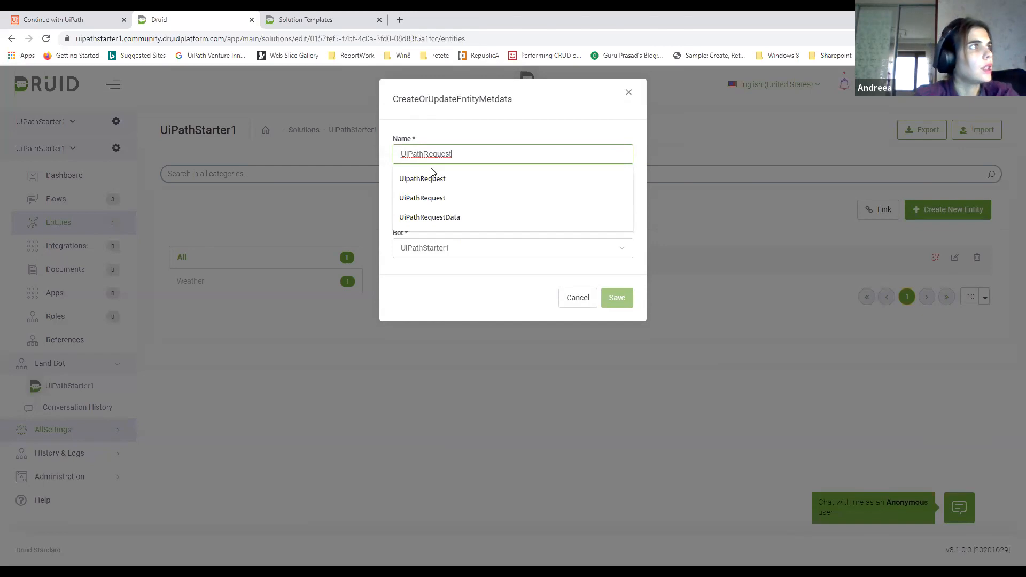
left_click(426, 178)
left_click(445, 199)
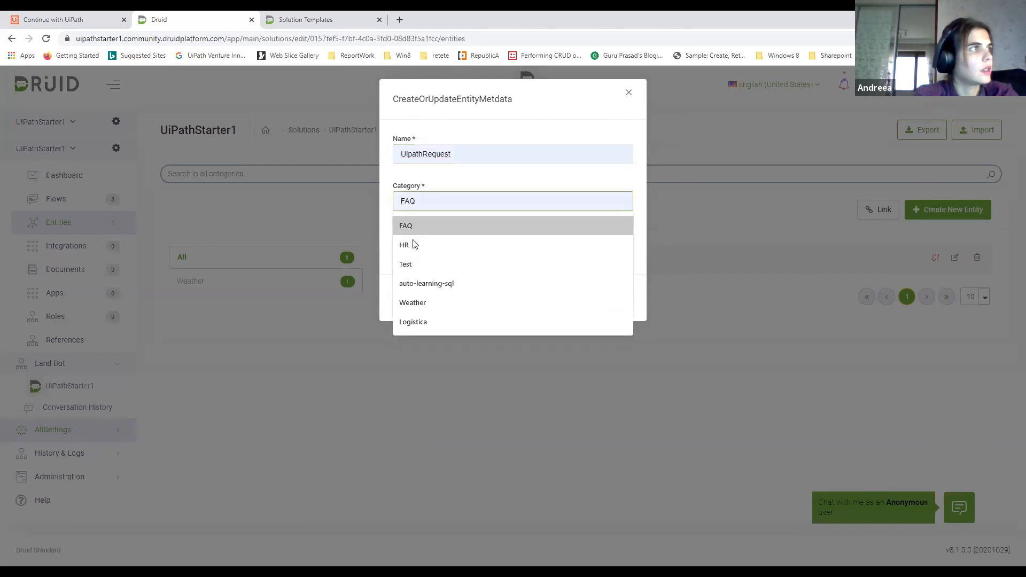
type("UiPath")
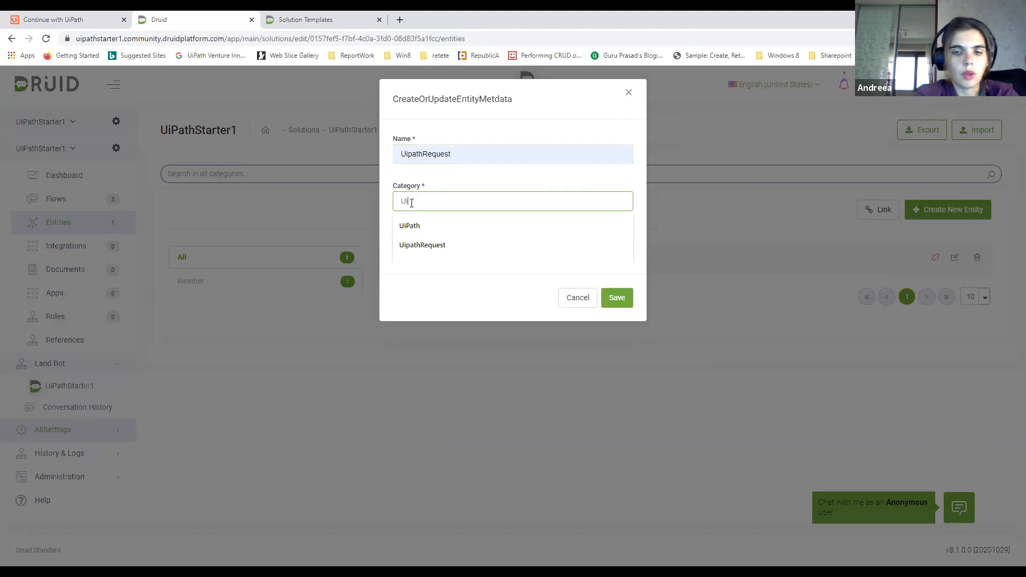
left_click(409, 225)
left_click(616, 298)
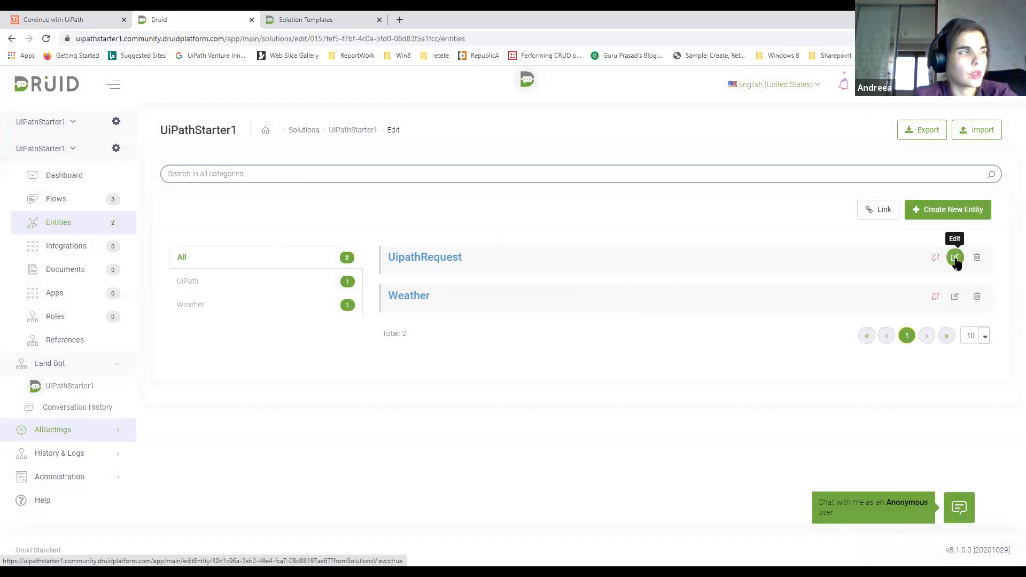
Open the UipathRequest entity for editing and start a new entity field named Weather
left_click(956, 259)
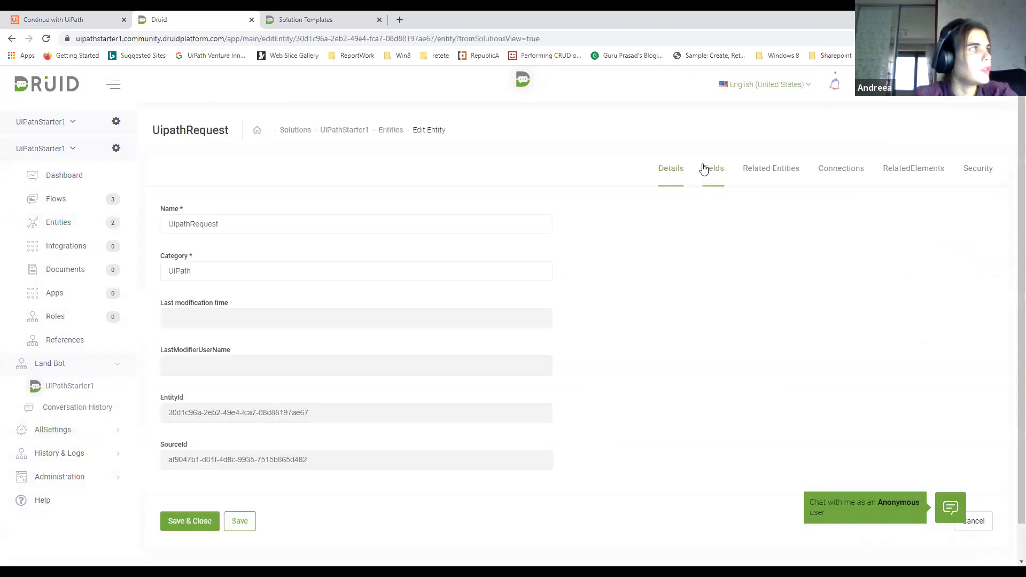
left_click(704, 169)
left_click(941, 221)
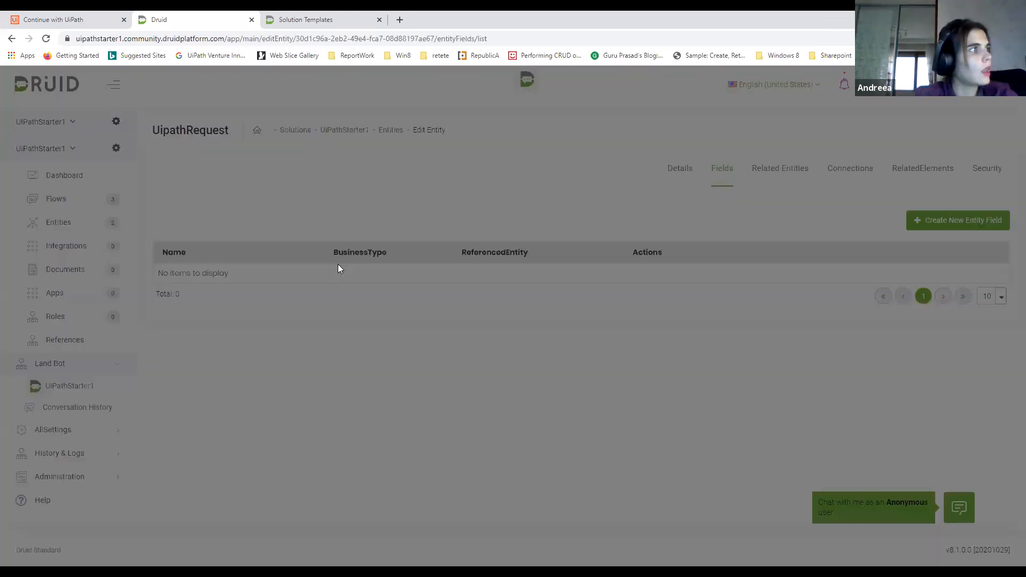
left_click(445, 154)
type("Wetah")
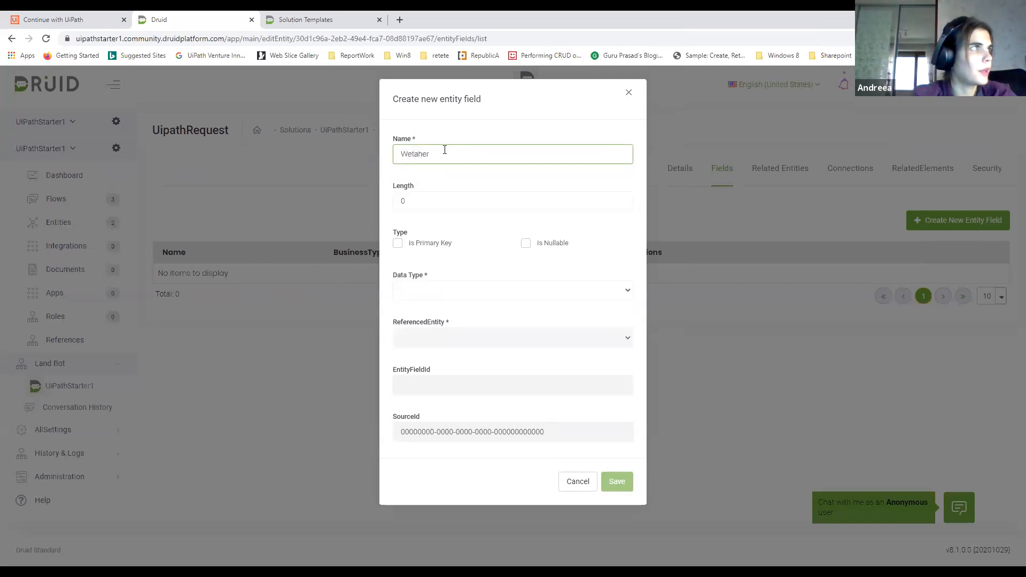
type("er")
key("BackSpace")
key("BackSpace")
key("BackSpace")
key("BackSpace")
key("BackSpace")
type("ather")
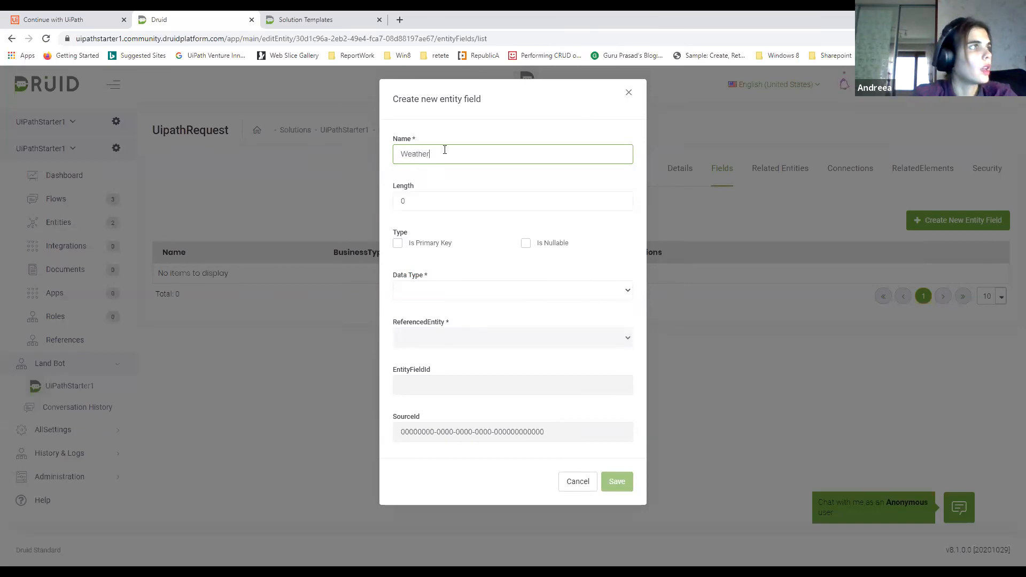
Set the Weather field's data type to Entity, reference the Weather entity, and save the field
left_click(469, 295)
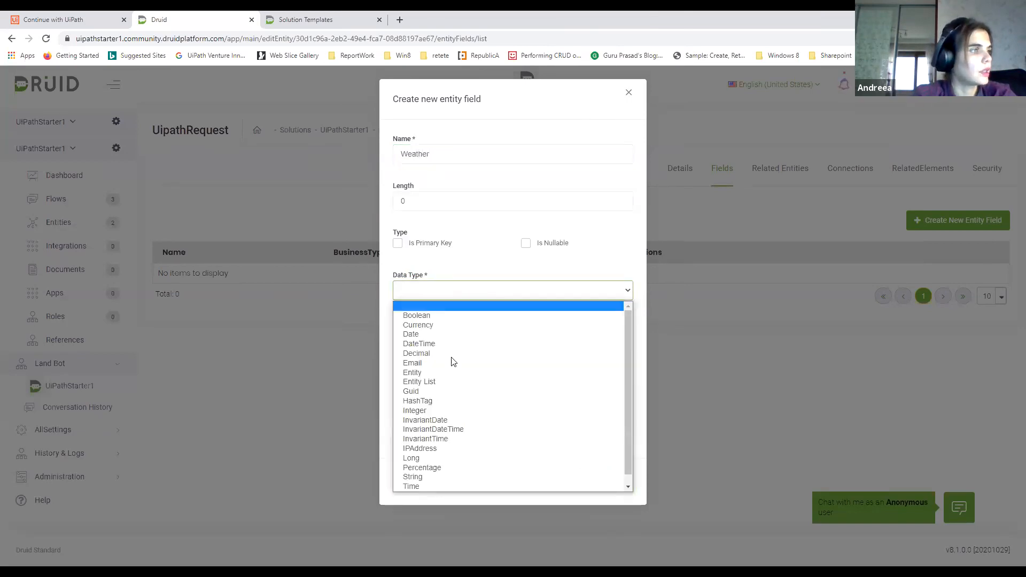
left_click(415, 373)
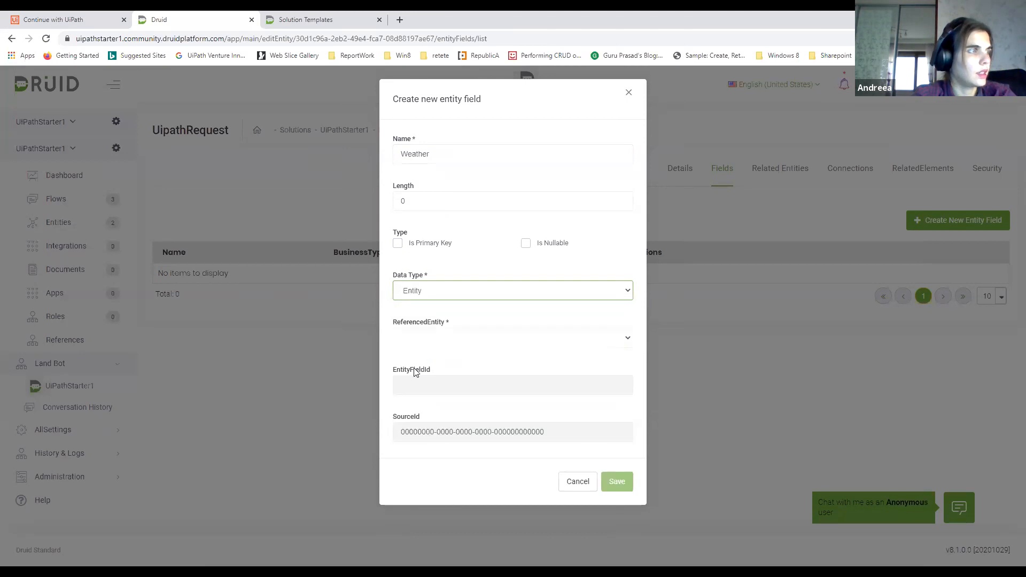
left_click(420, 341)
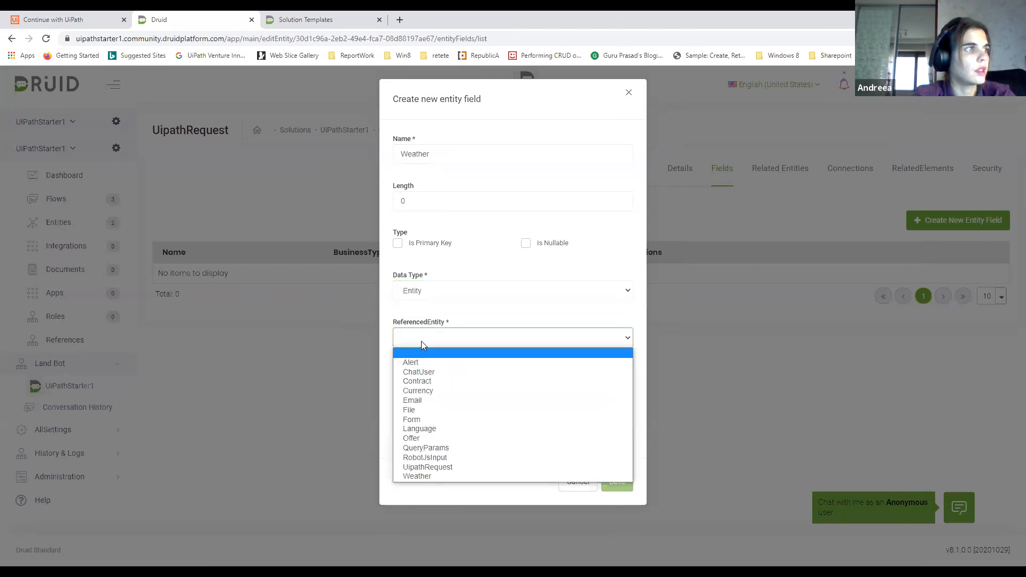
left_click(419, 476)
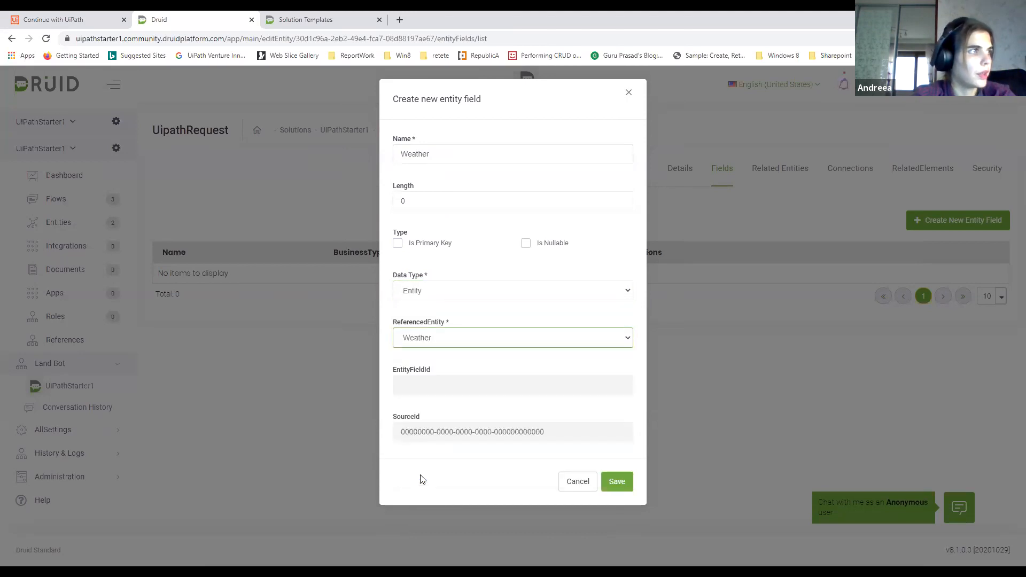
left_click(616, 483)
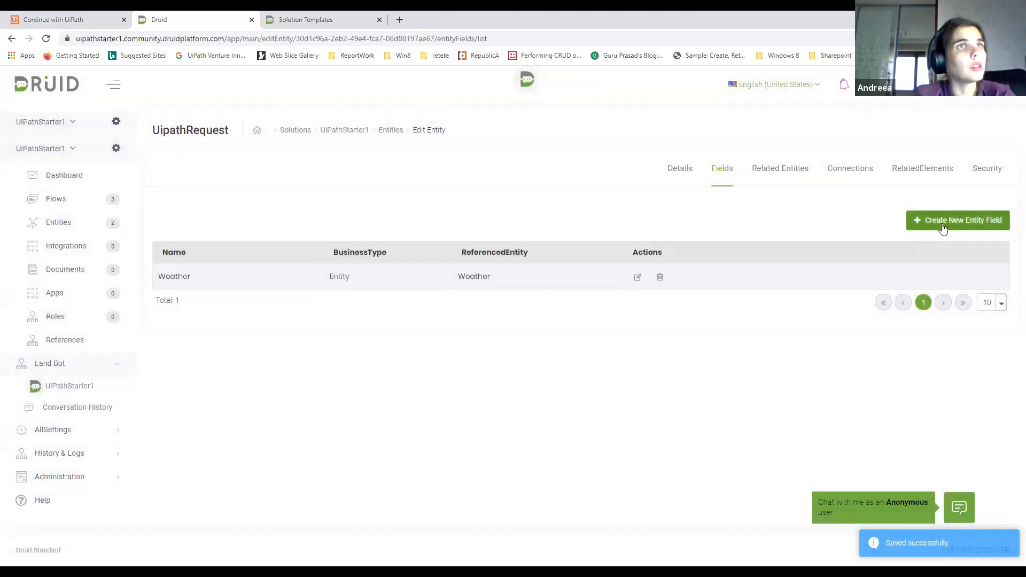
Create a UipathRequest field named ResponseUserId with the String data type and save it
left_click(943, 228)
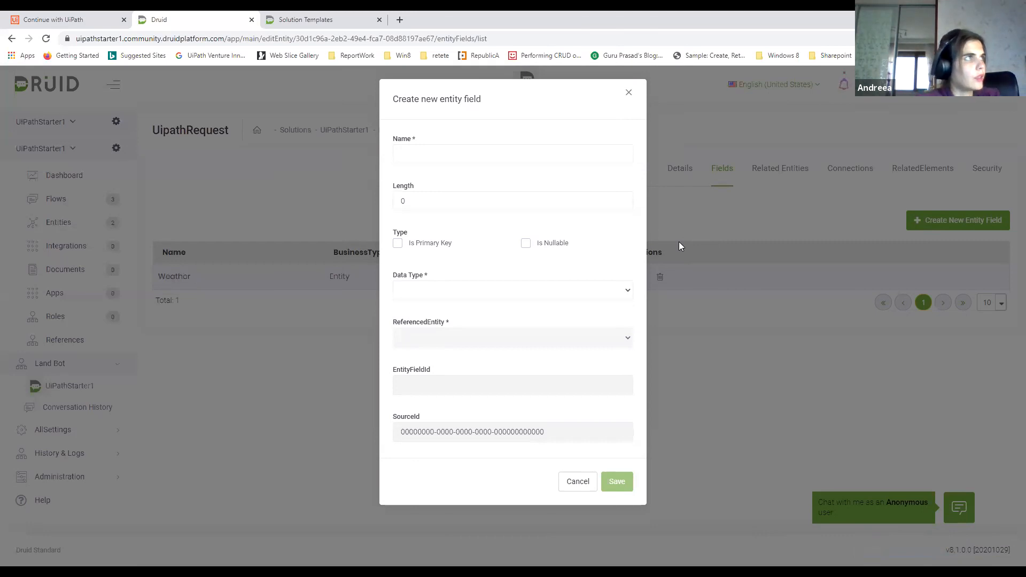
left_click(524, 153)
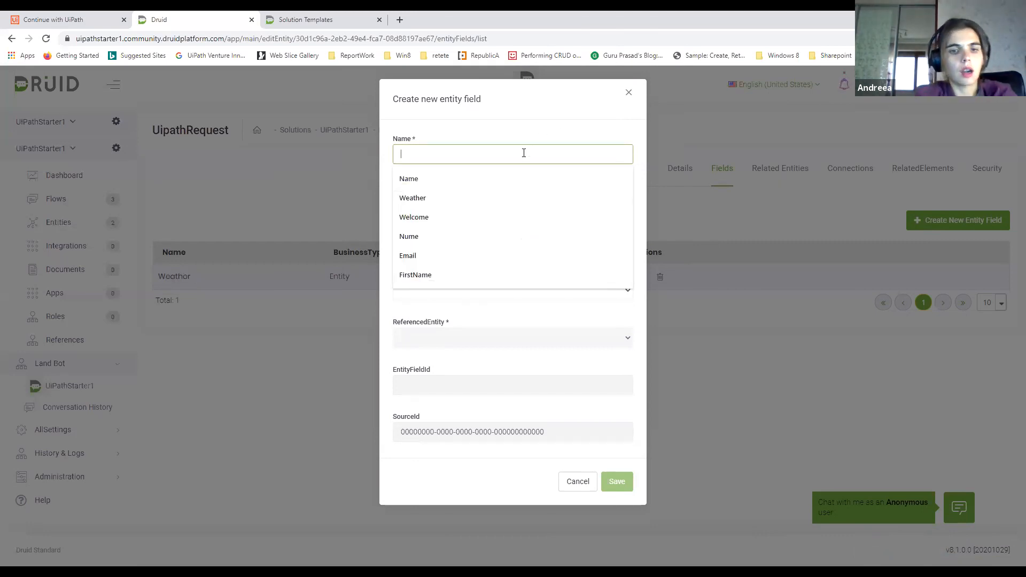
type("Respo")
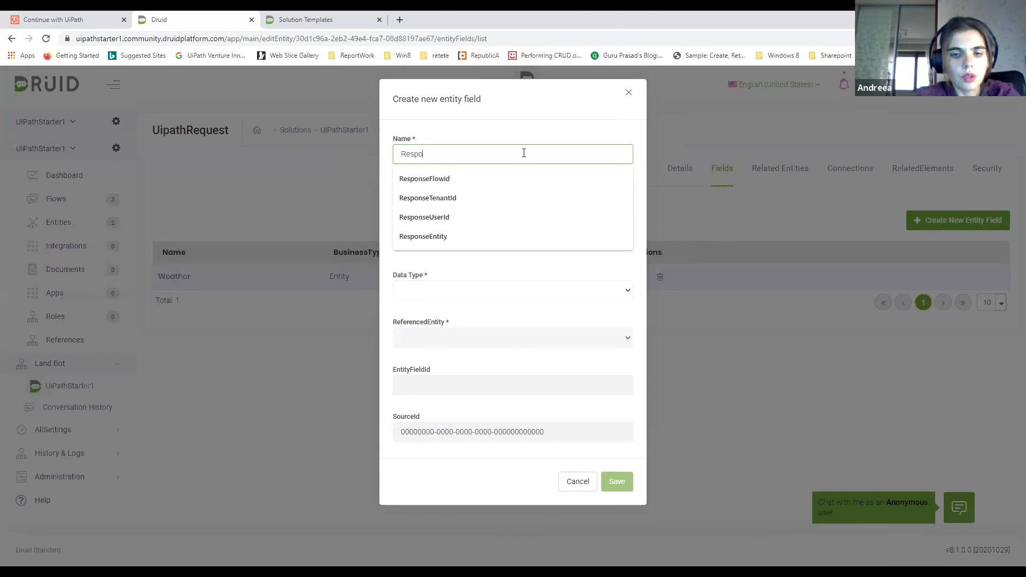
type("nseUsreId")
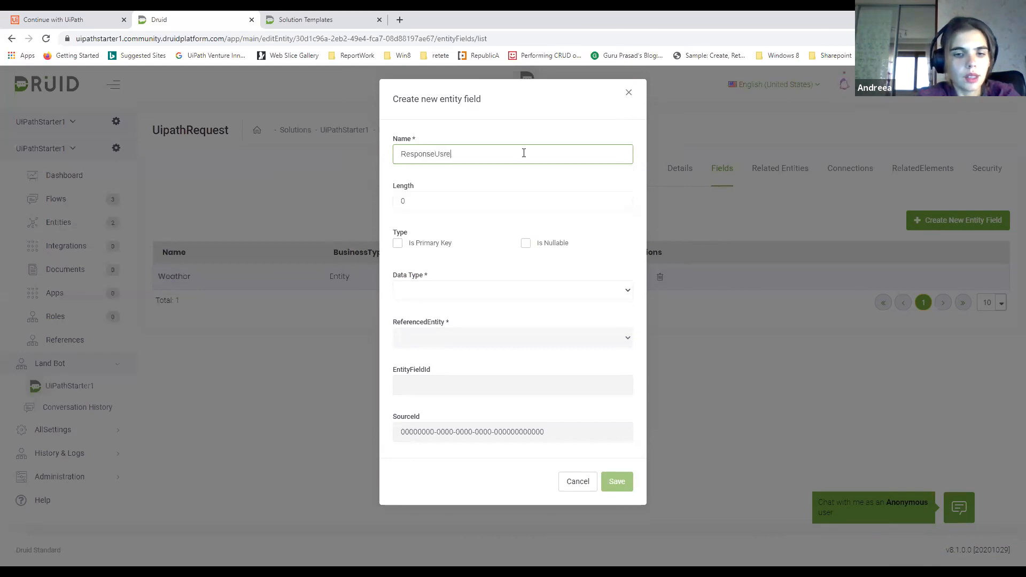
key("BackSpace")
key("BackSpace")
key("BackSpace")
key("BackSpace")
type("erId")
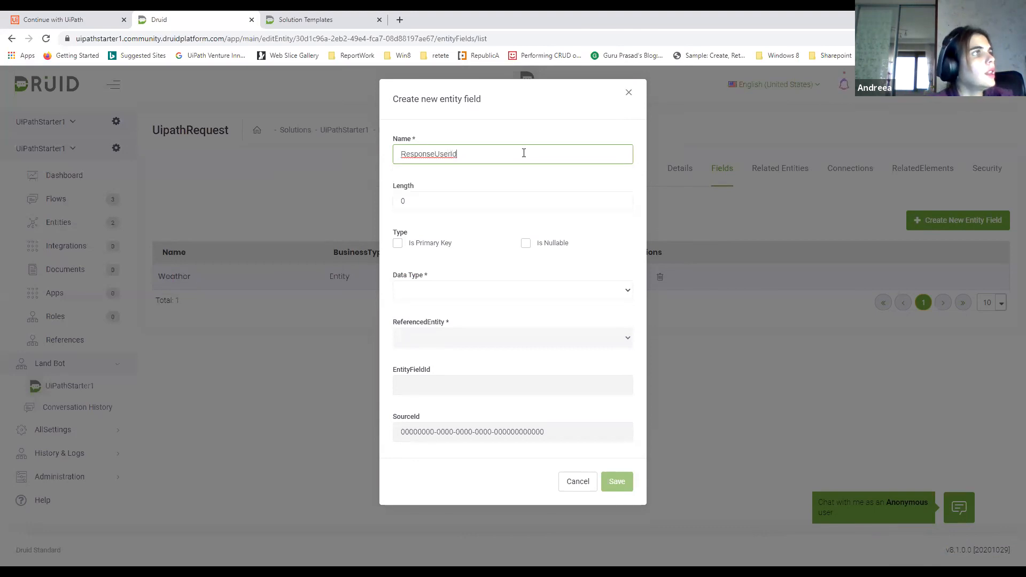
left_click(434, 293)
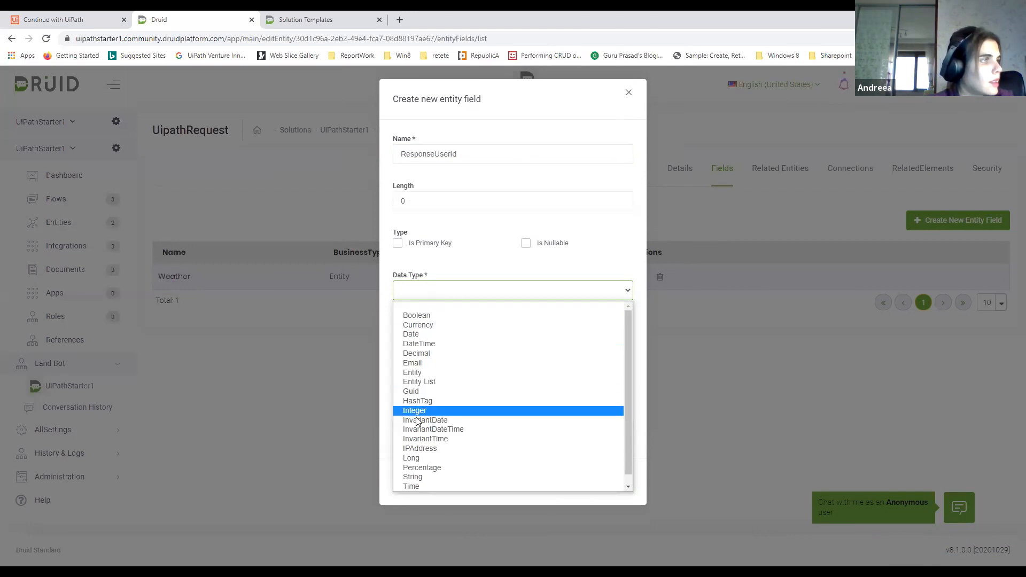
left_click(430, 477)
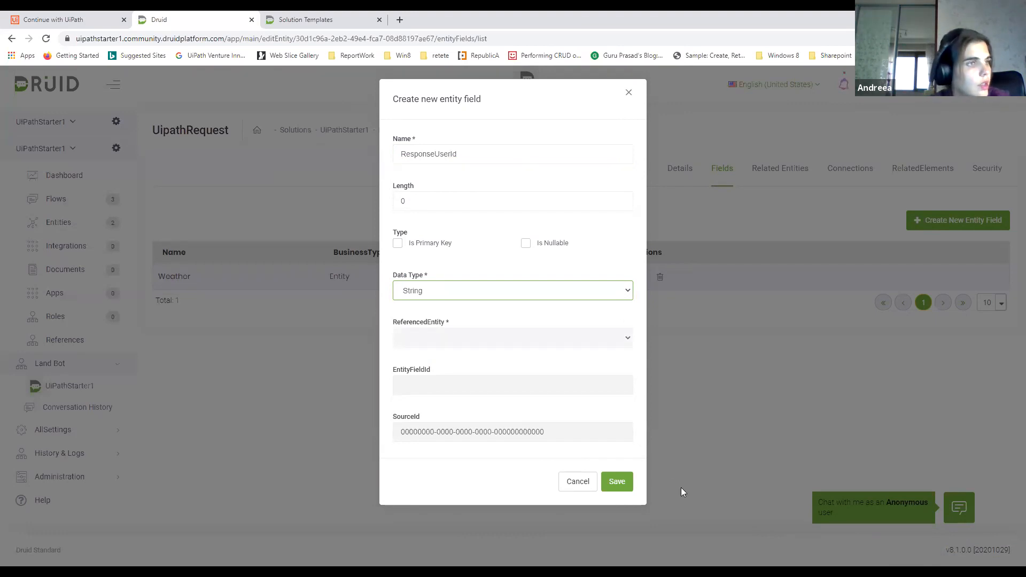
left_click(617, 485)
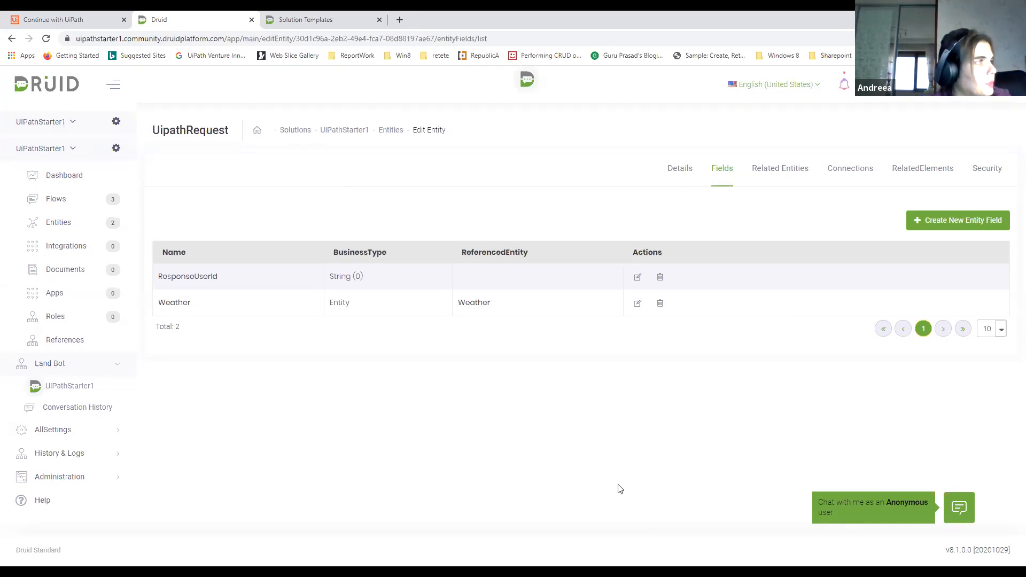
Create a UipathRequest field named ResposeFlowId with the String data type and save it
left_click(933, 223)
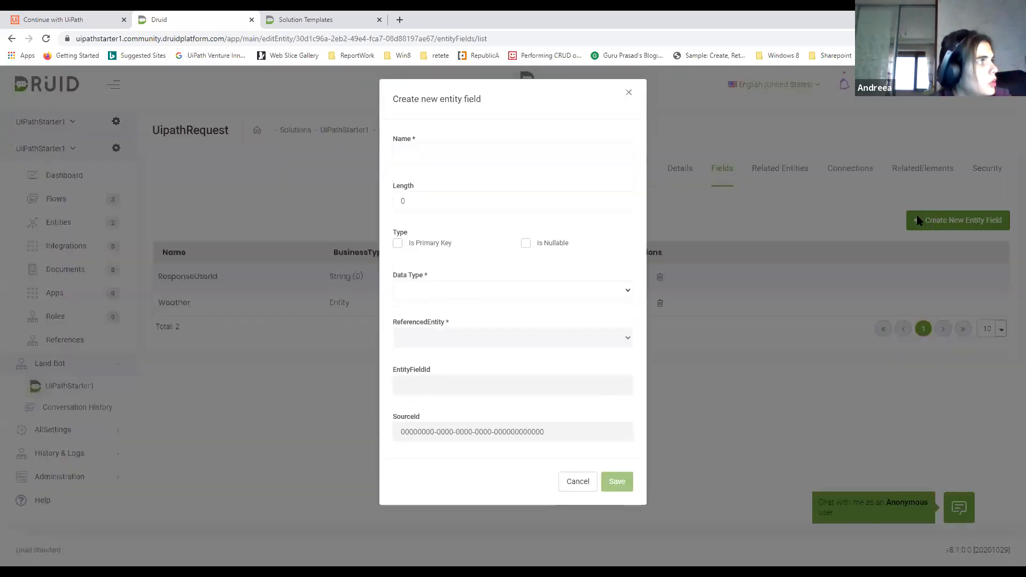
left_click(422, 160)
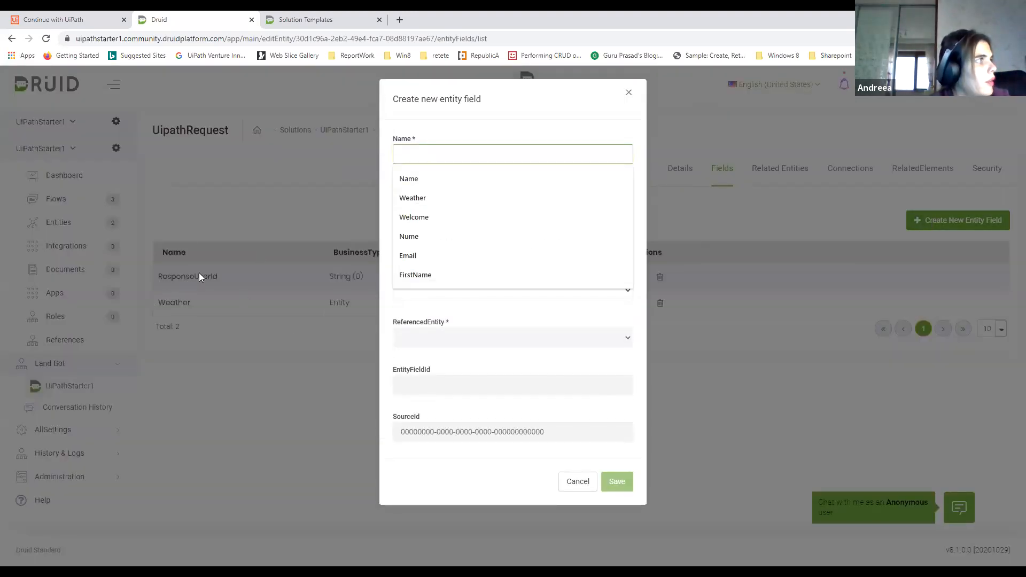
type("Re")
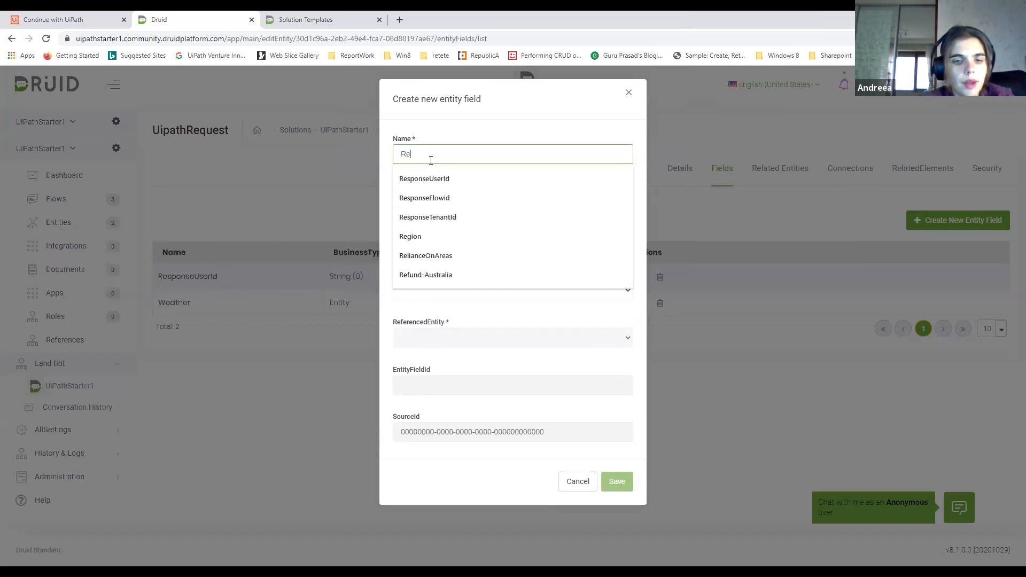
type("sposeU")
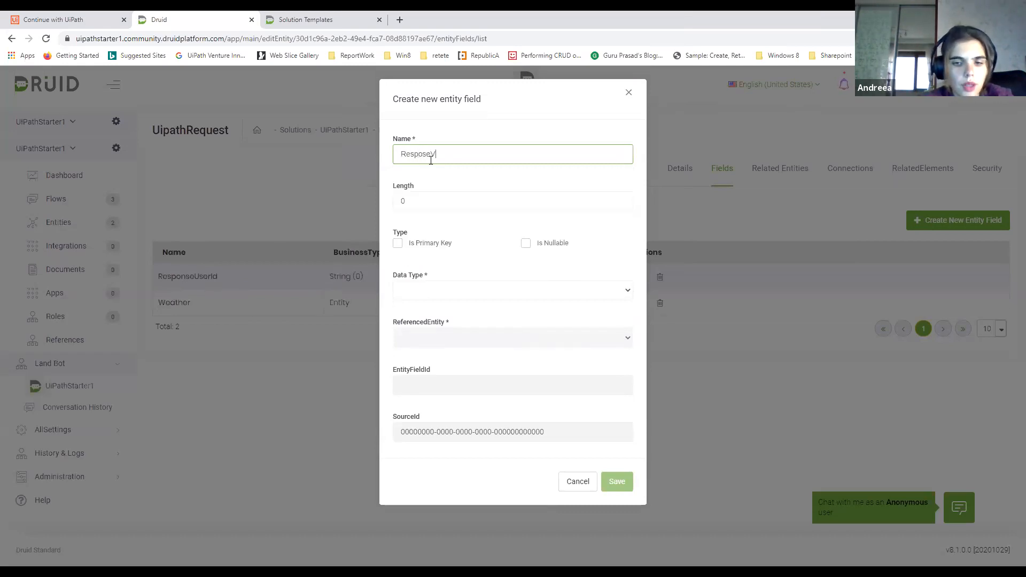
key("BackSpace")
type("Flo")
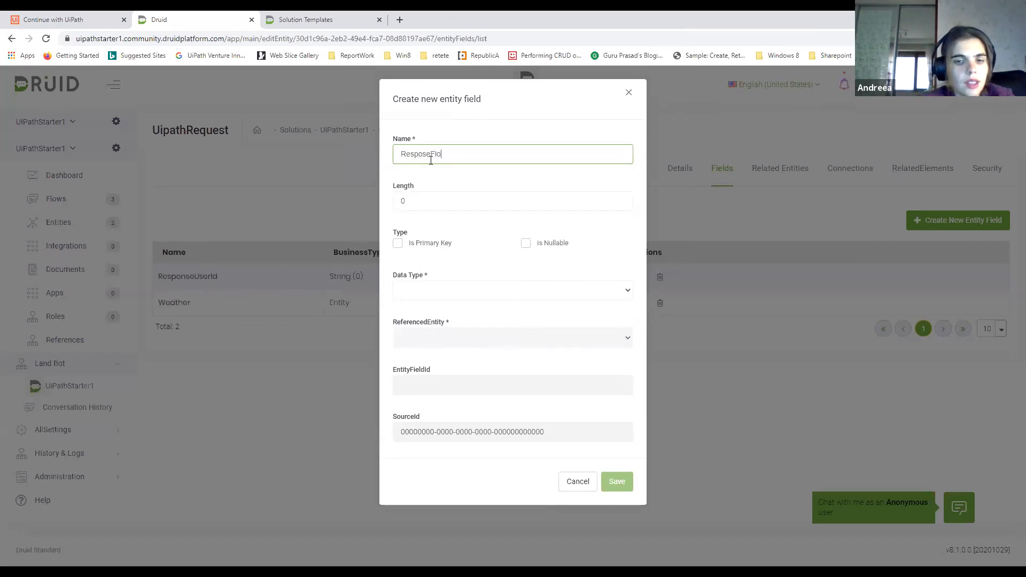
type("wId")
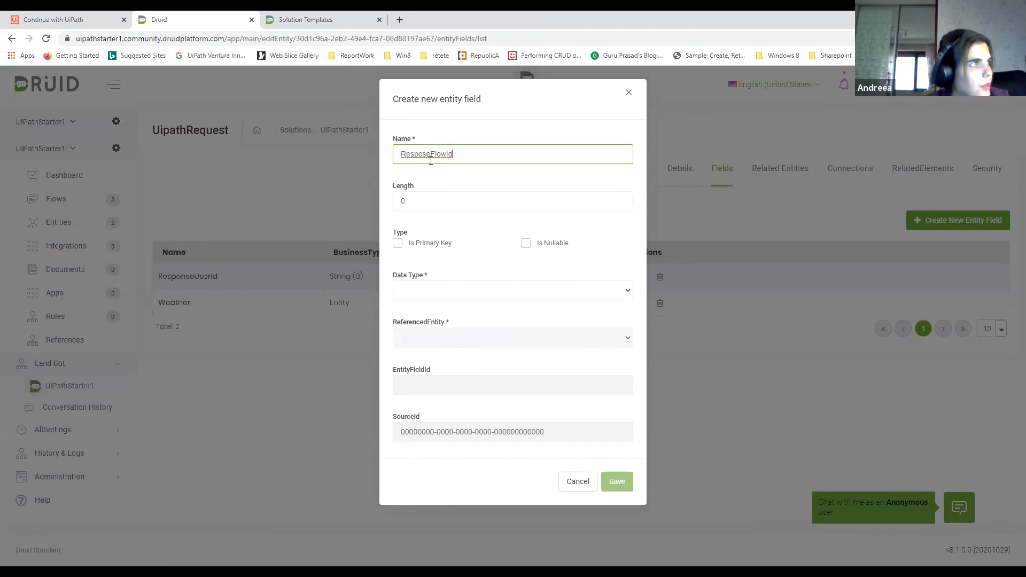
left_click(411, 290)
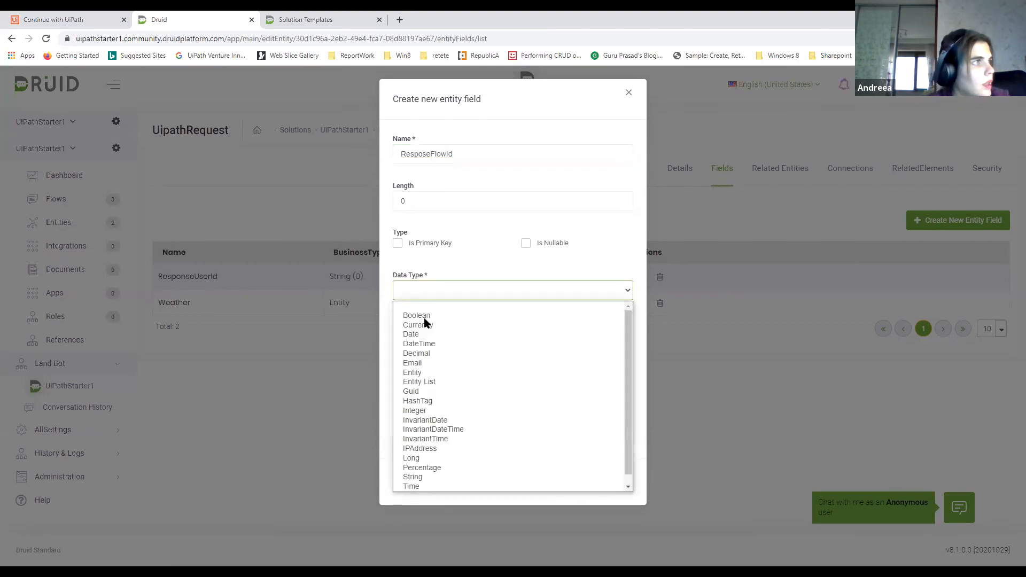
left_click(435, 473)
left_click(620, 485)
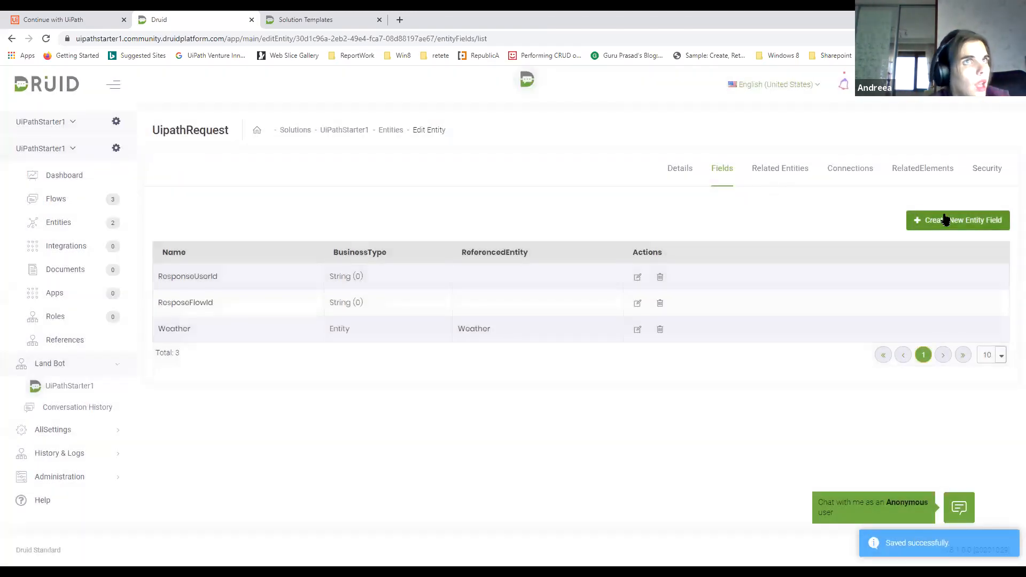
Create a UipathRequest field named ResponseTenantId with the Integer data type and save it
left_click(945, 220)
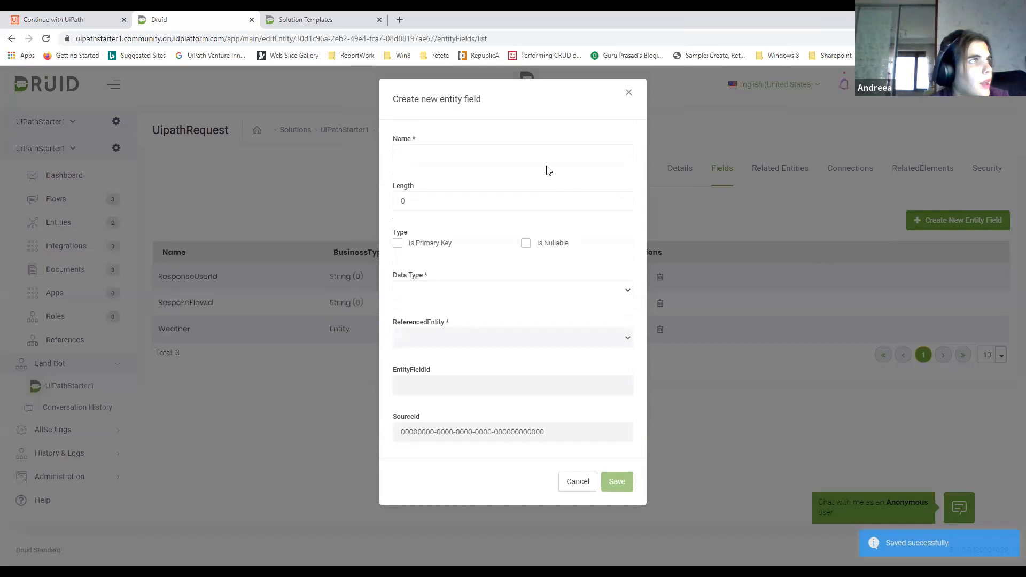
left_click(547, 158)
type("ResponseTenantId")
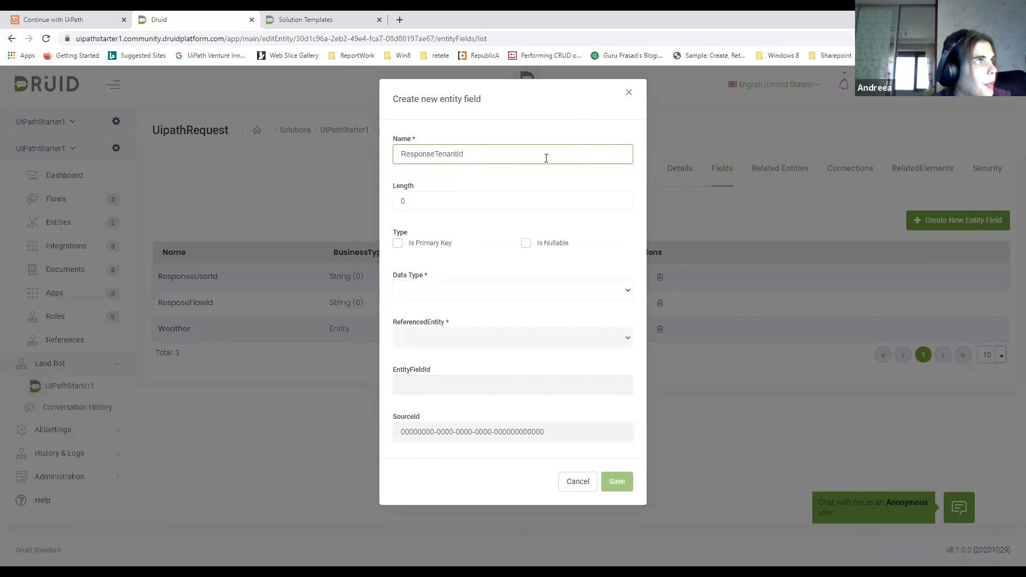
left_click(468, 290)
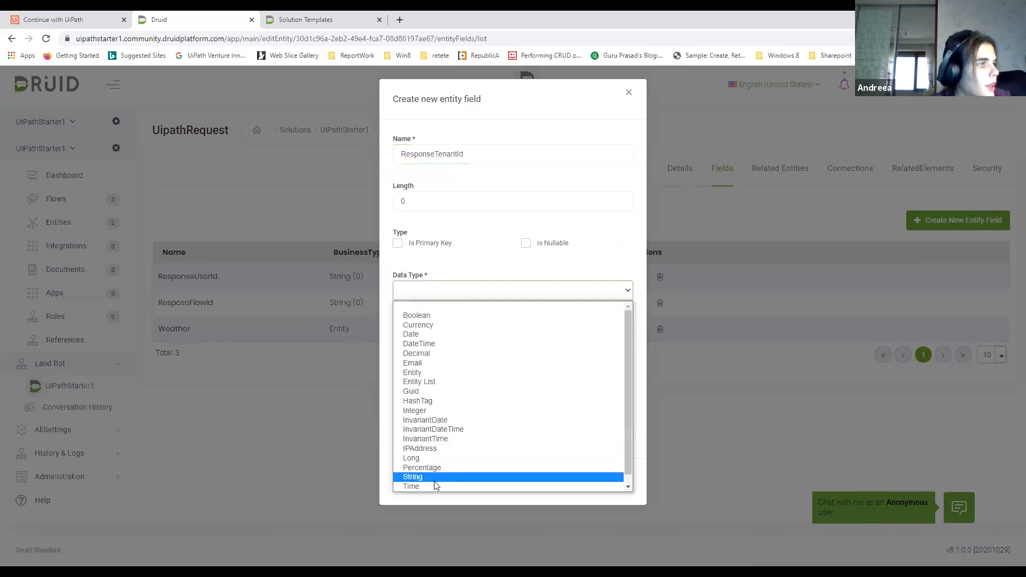
left_click(425, 411)
left_click(620, 486)
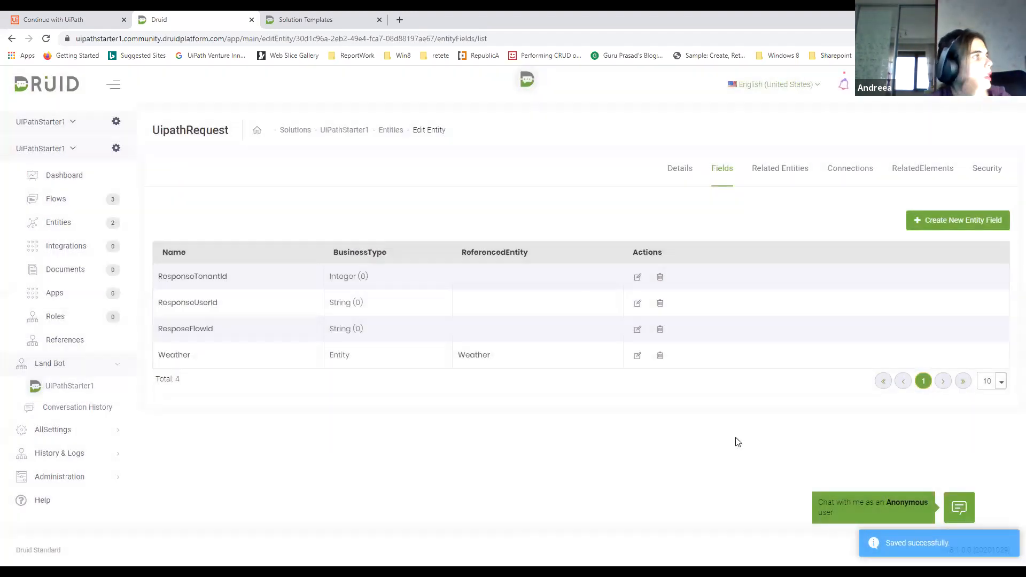
Publish the integrations of the UiPathStarter1 solution
left_click(70, 246)
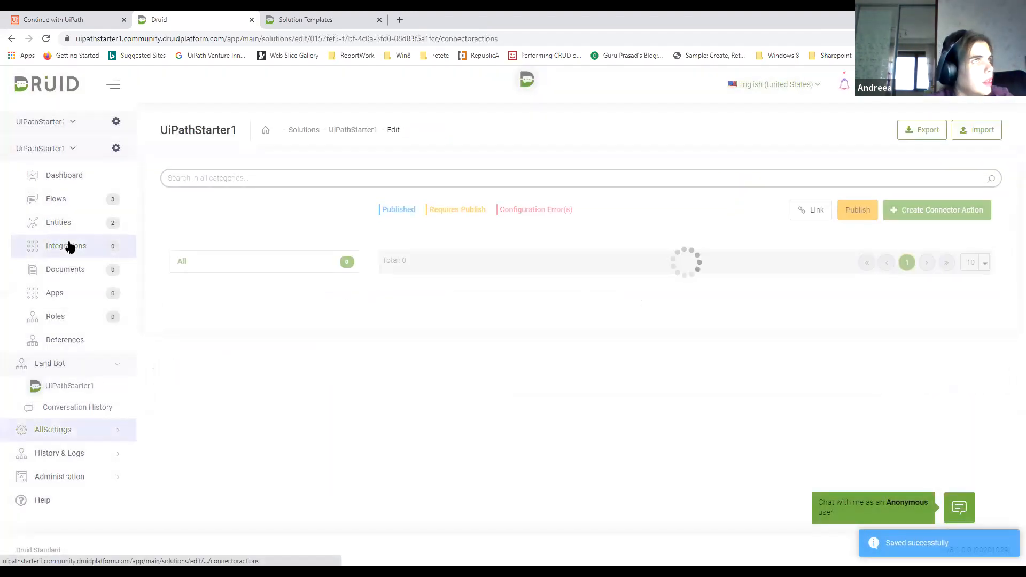
left_click(858, 208)
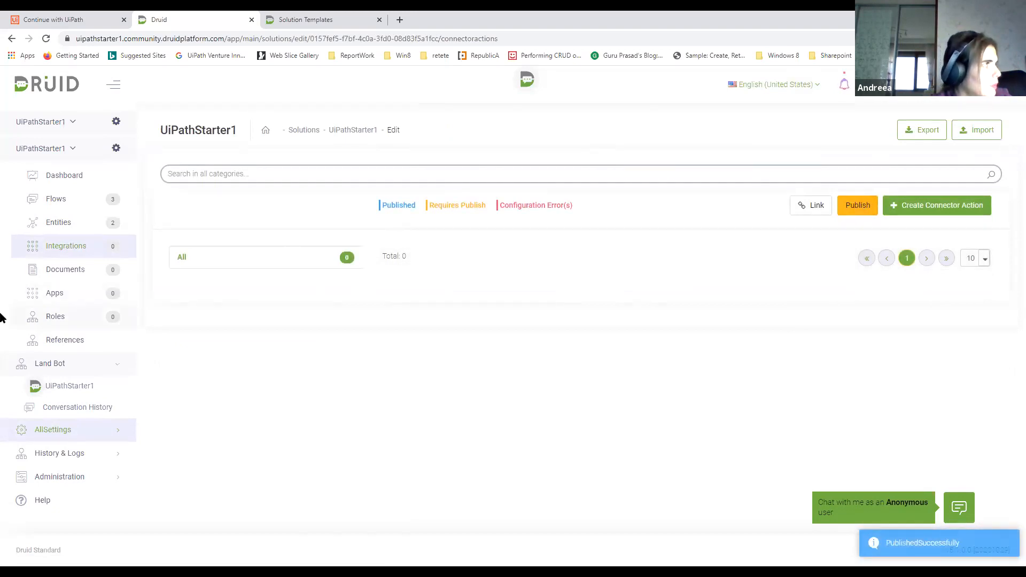
Start creating a new UiPath-type connector among the solution's apps
left_click(54, 294)
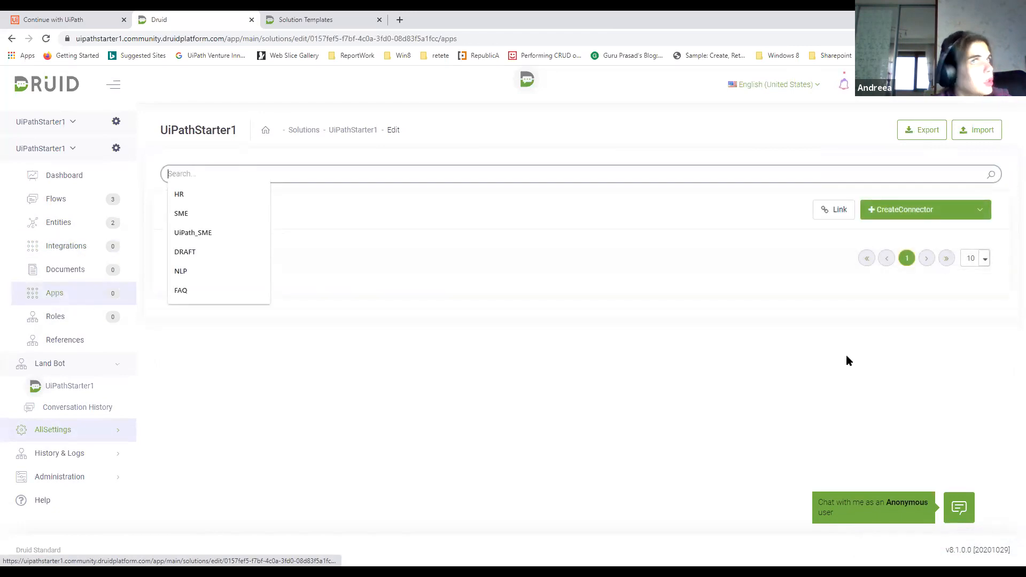
left_click(516, 224)
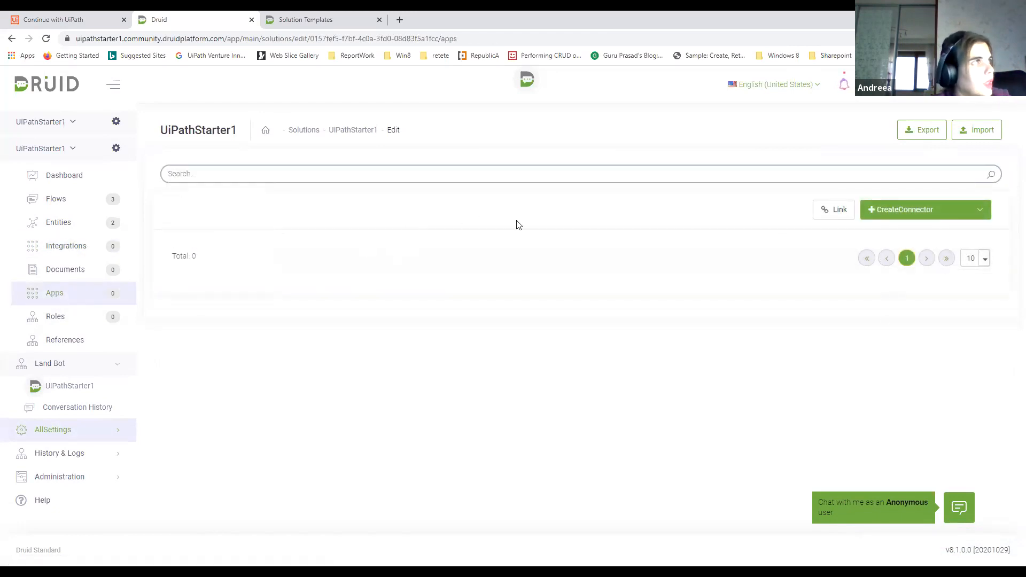
left_click(934, 210)
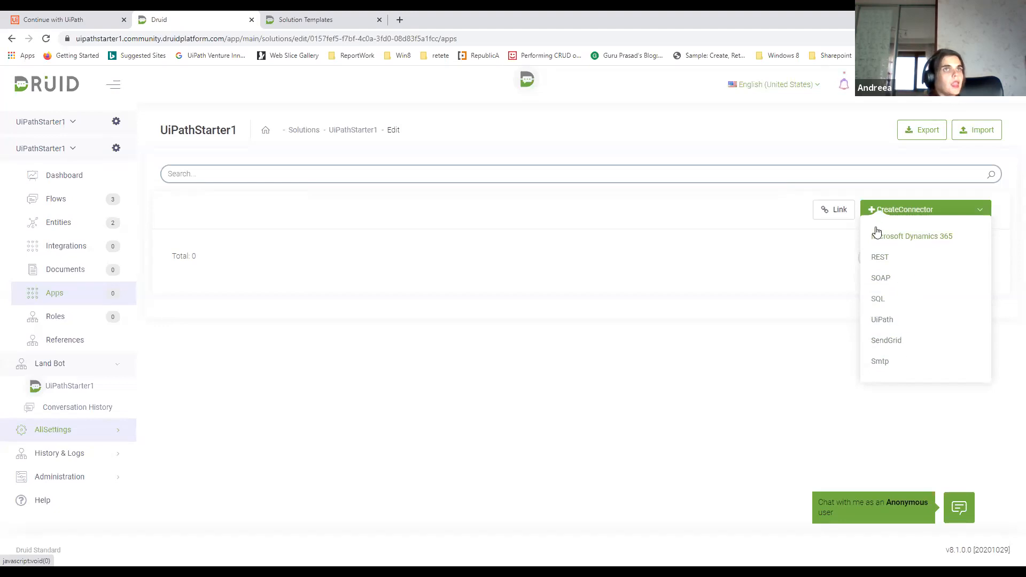
mouse_move(899, 212)
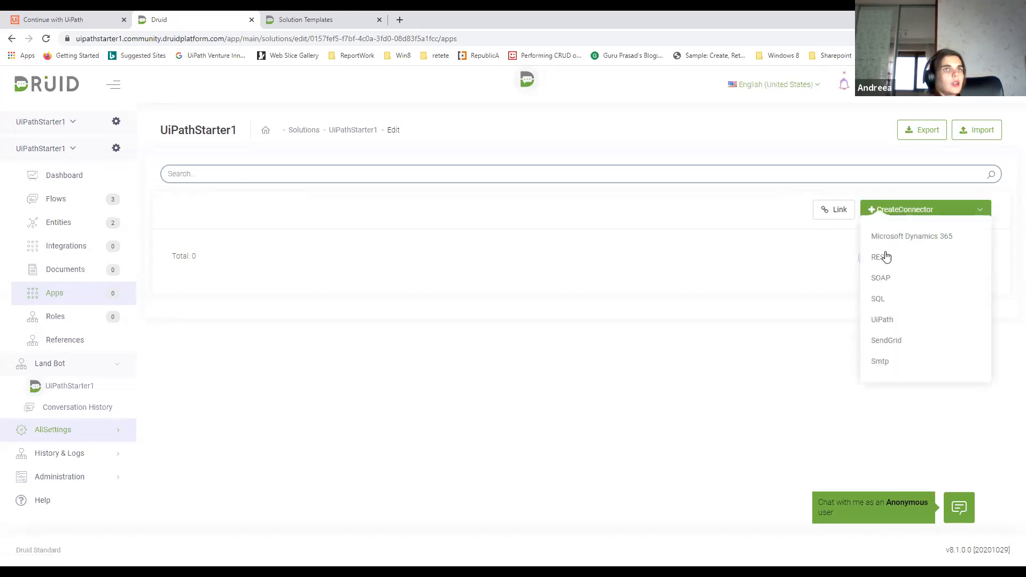
left_click(879, 320)
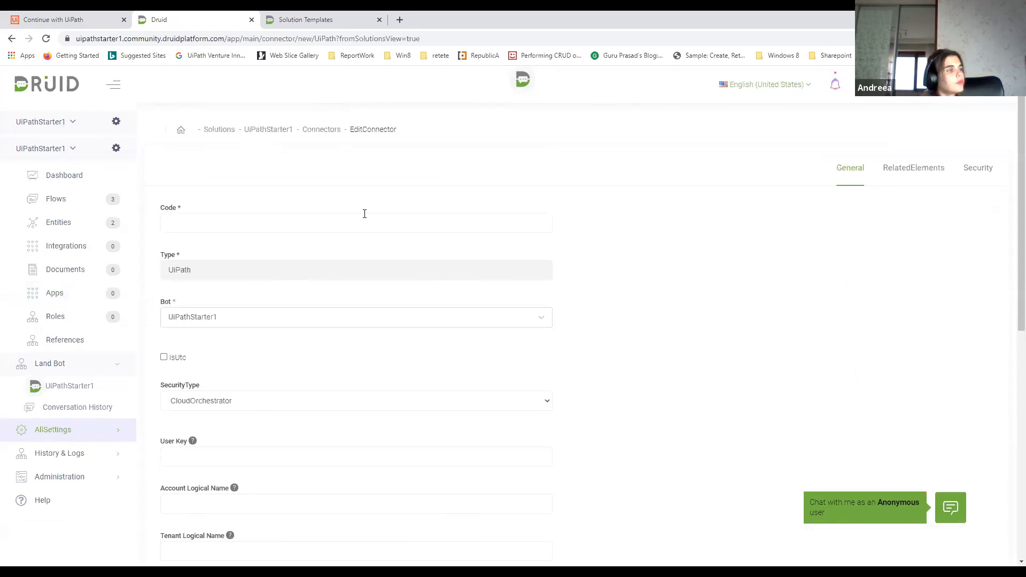
Enter UiPath_Default as the connector's code and choose CloudOrchestrator as its security type
left_click(365, 213)
type("UiPath")
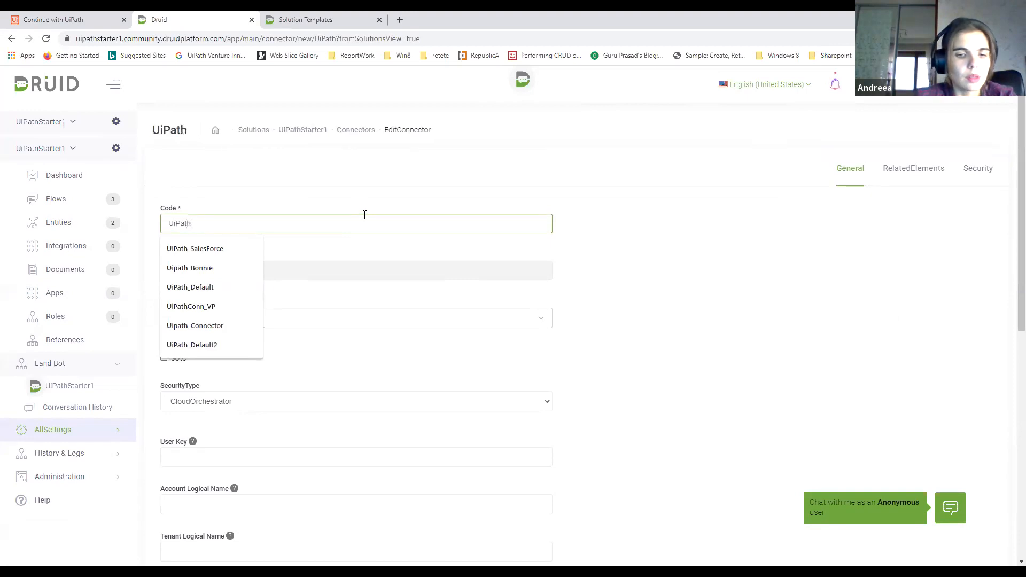
type("De")
key("BackSpace")
key("BackSpace")
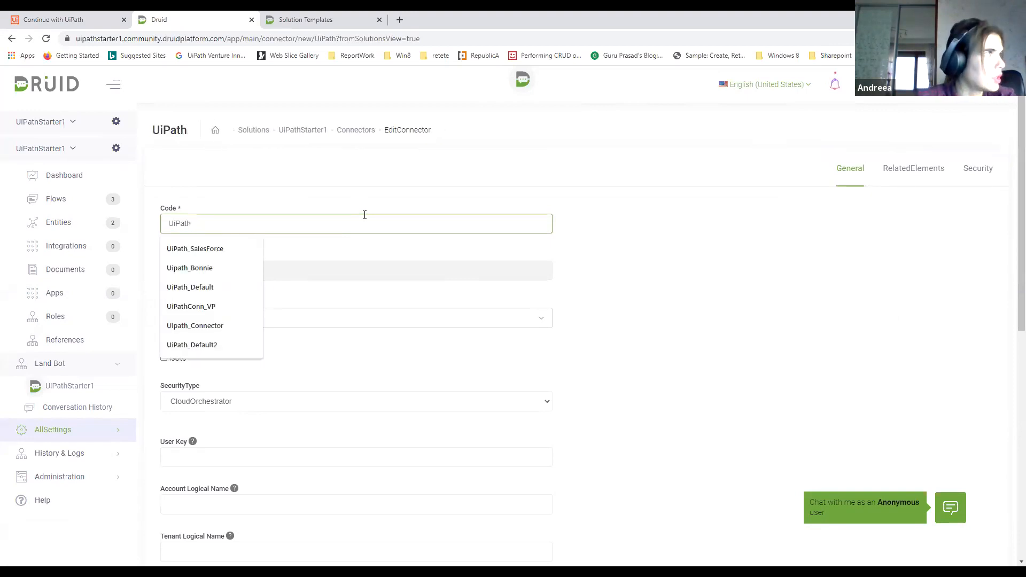
type("_")
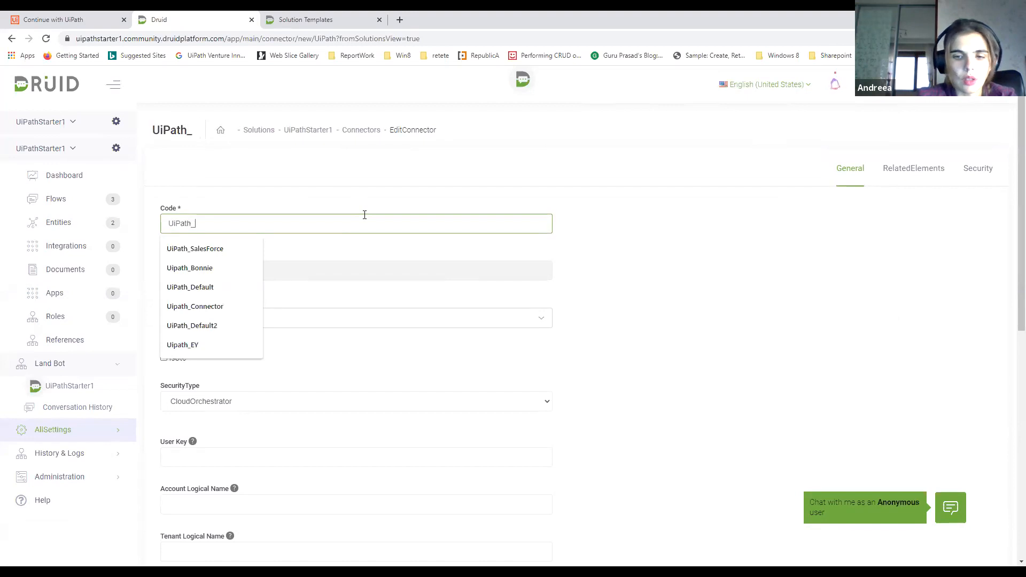
type("Default")
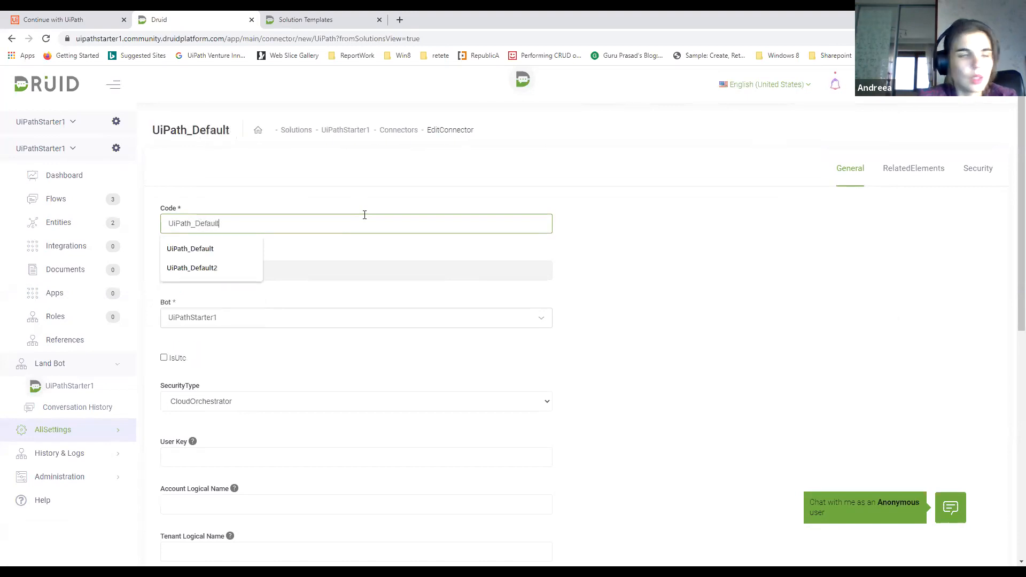
left_click(356, 193)
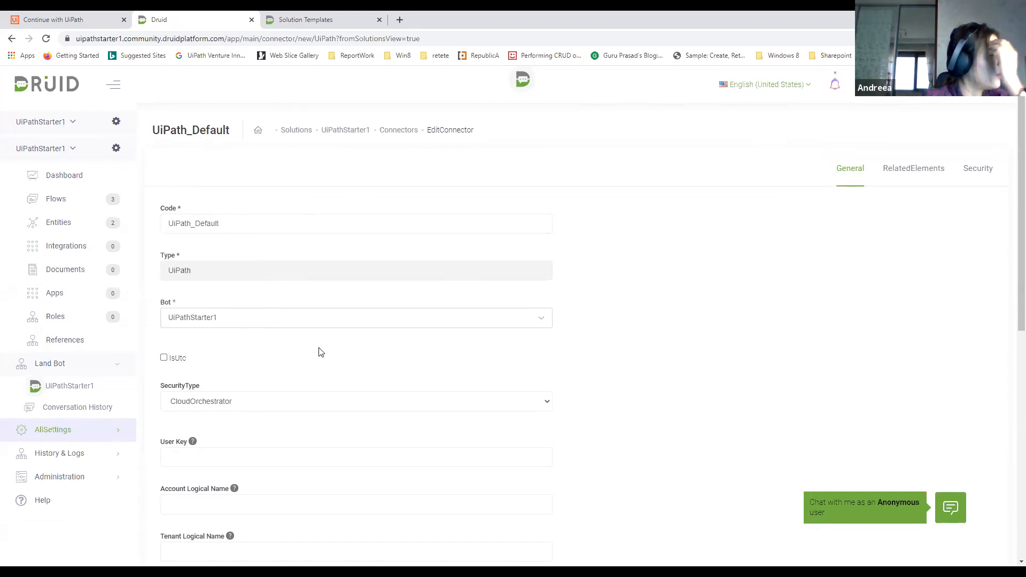
left_click(301, 403)
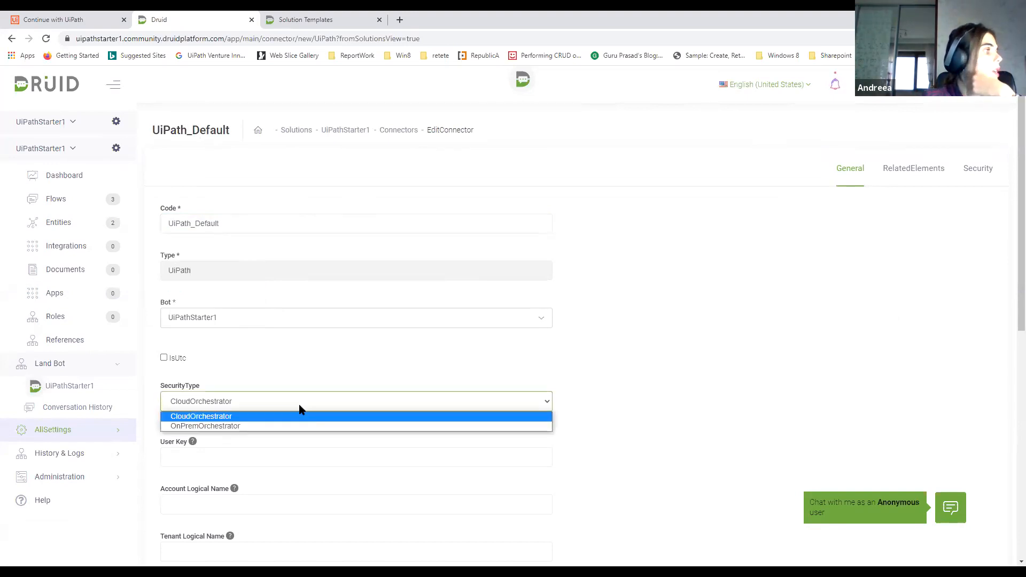
left_click(241, 416)
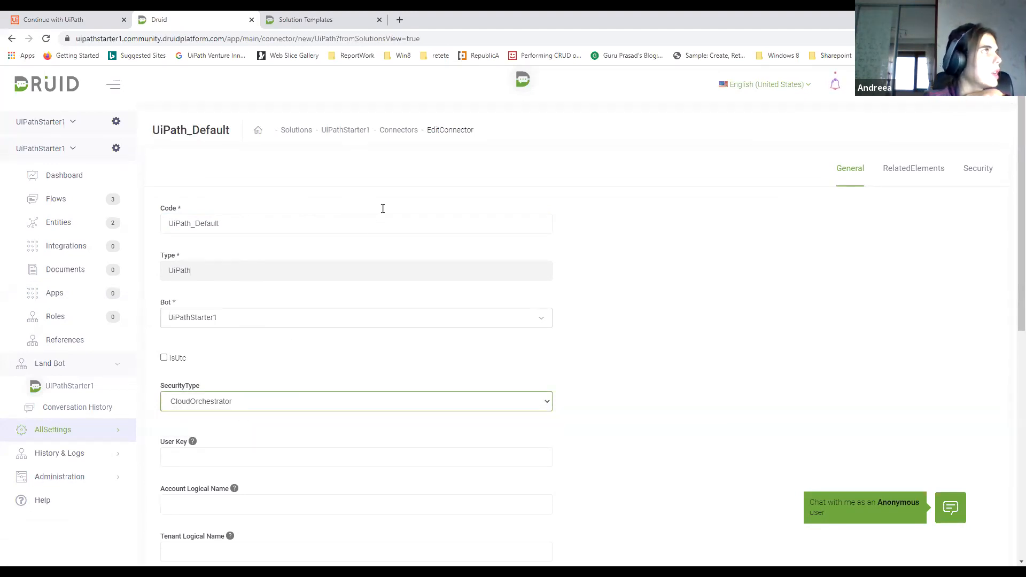
Switch to UiPath Automation Cloud, log in with the account password and choose the ImmersionLabs organization
left_click(82, 22)
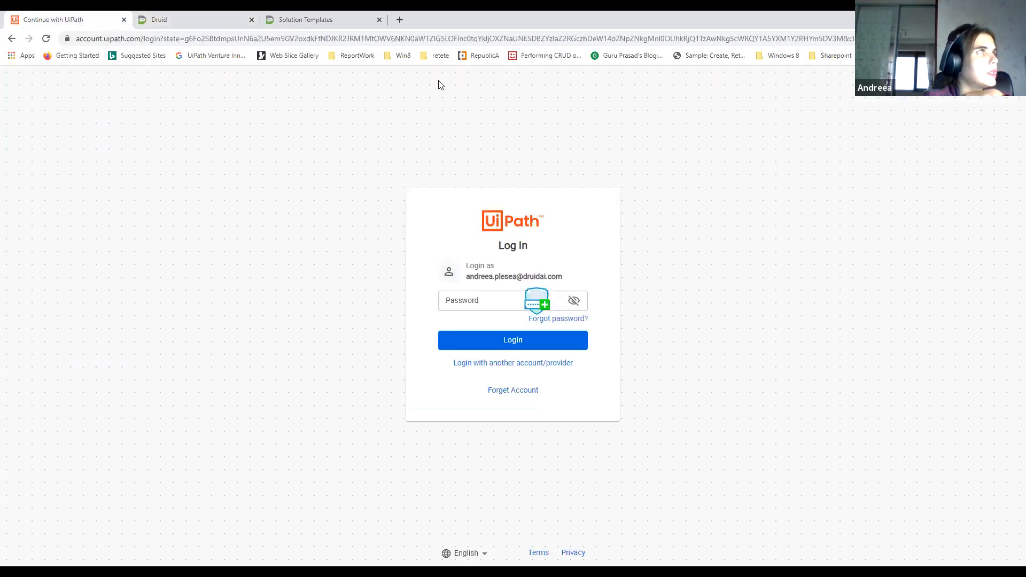
left_click(501, 345)
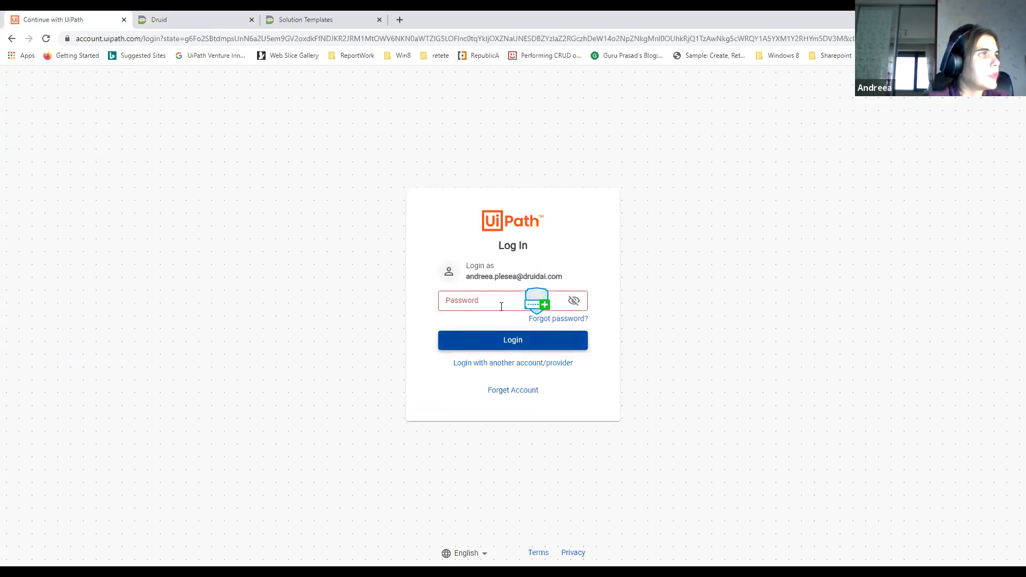
left_click(501, 306)
left_click(480, 352)
left_click(489, 342)
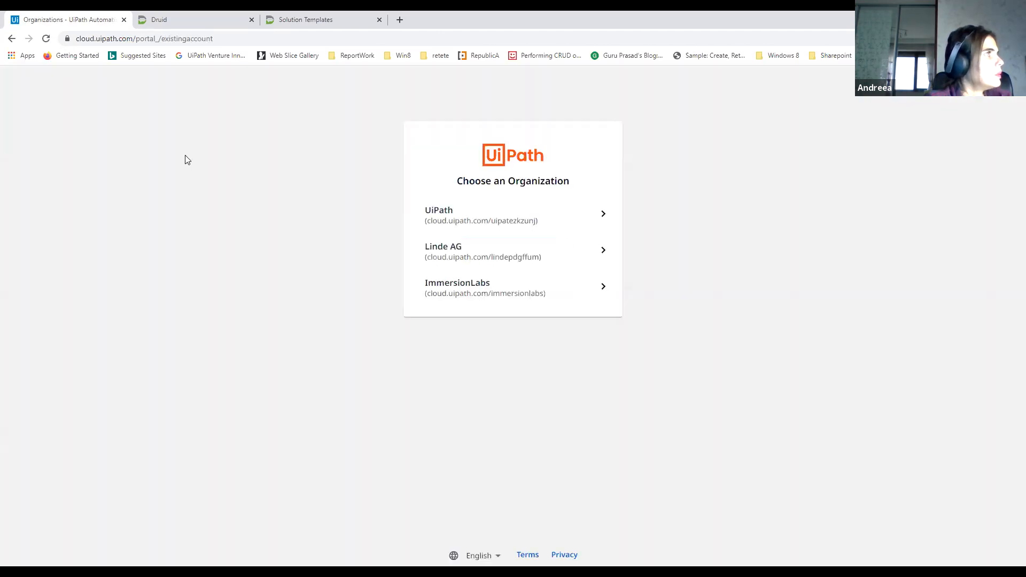
left_click(449, 290)
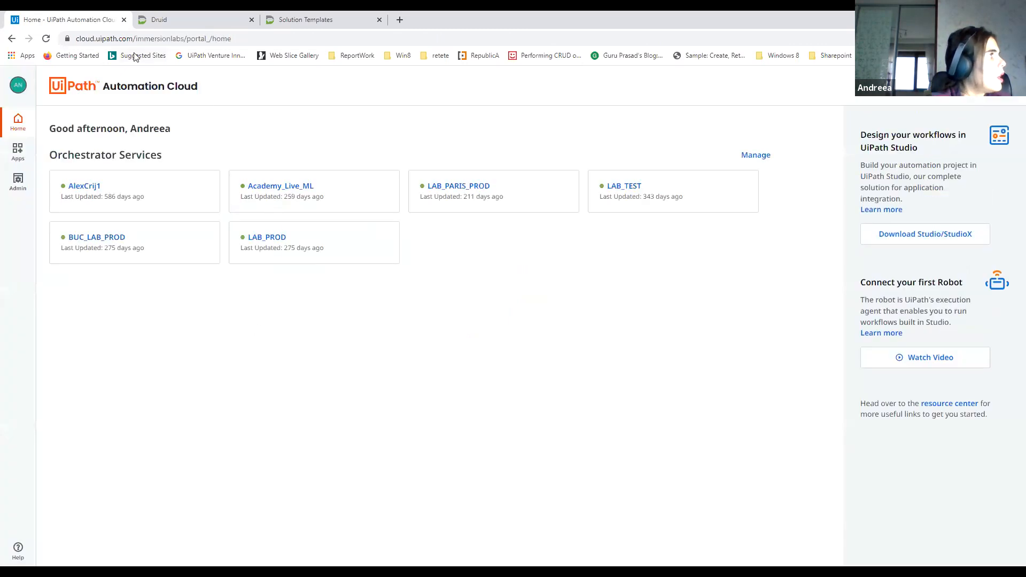
Open the API access details of the LAB_TEST tenant's Orchestrator service in the administration area
left_click(18, 181)
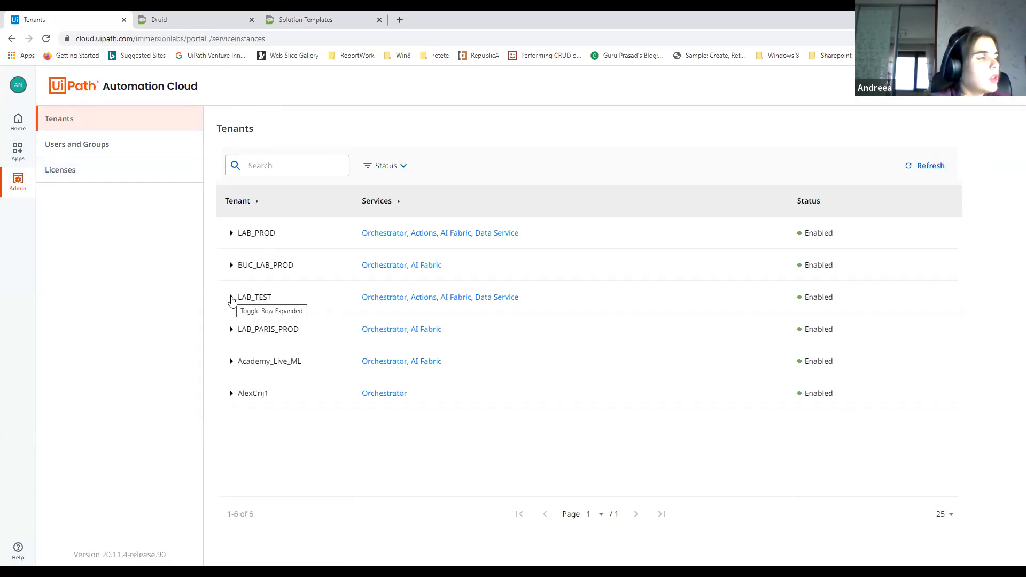
left_click(232, 298)
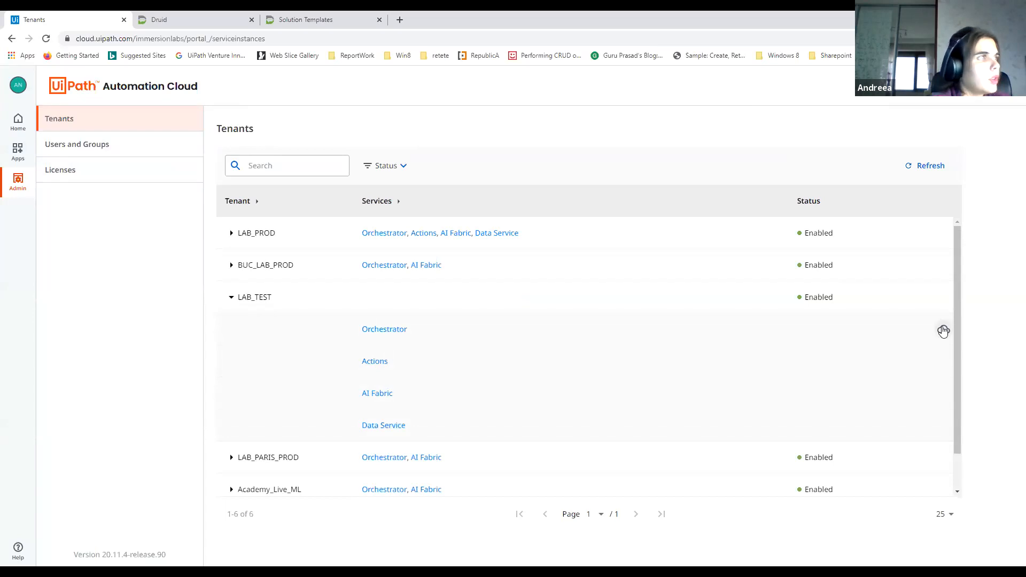
left_click(943, 331)
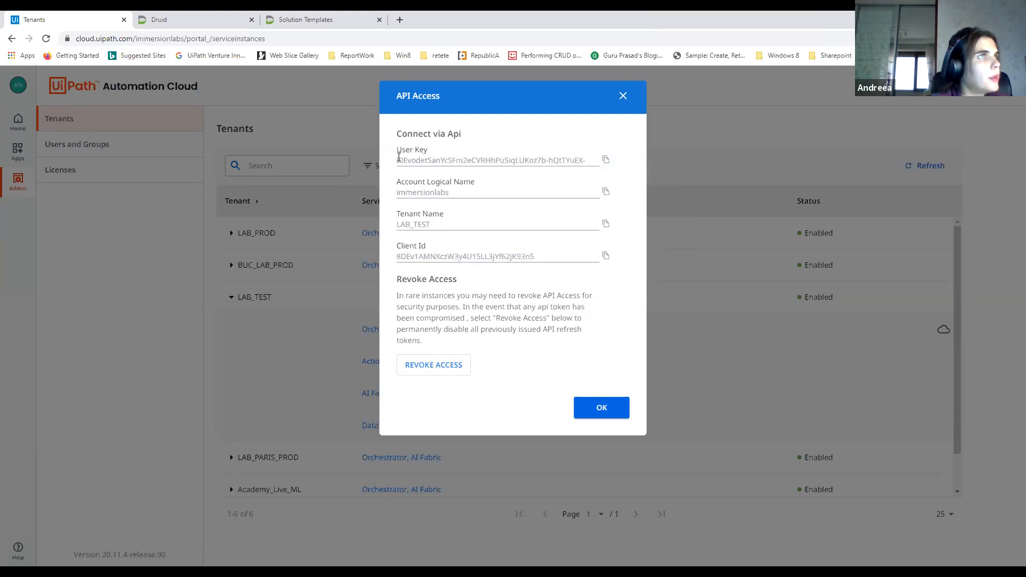
Copy the user key from the API access details and paste it into the Druid connector's User Key field
left_click(606, 160)
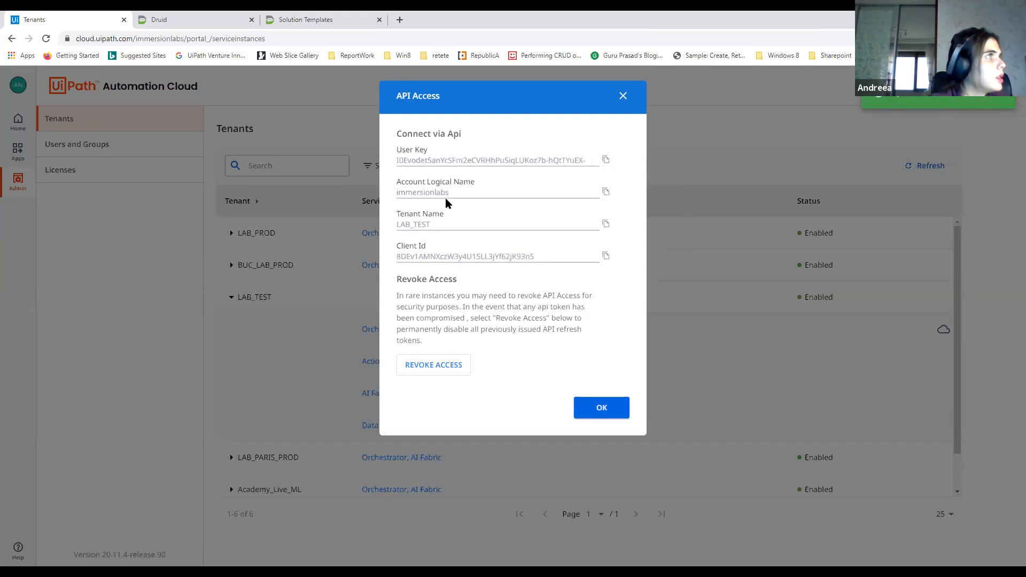
left_click(224, 15)
scroll(251, 350, "down", 2)
left_click(231, 345)
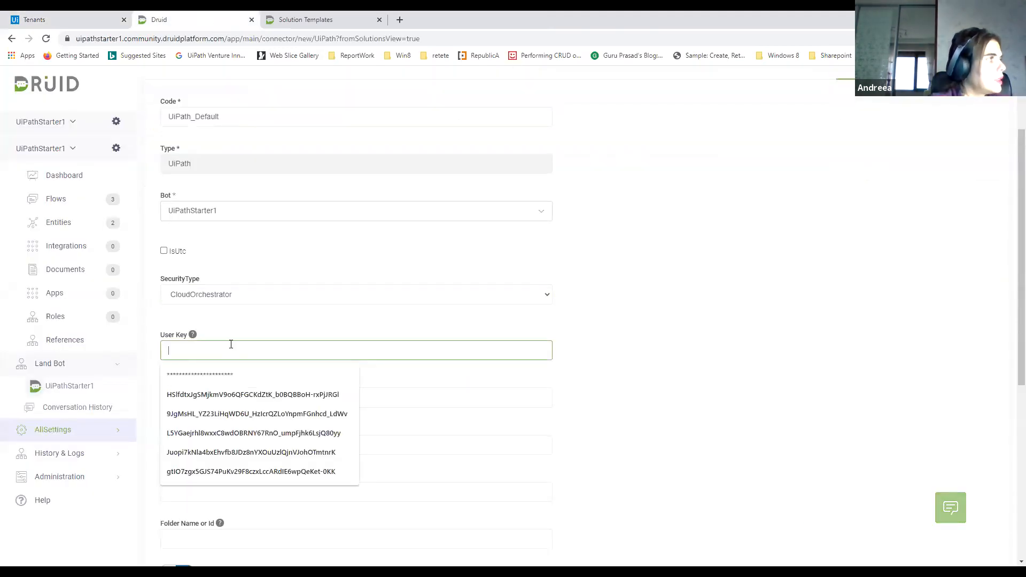
key("ctrl+v")
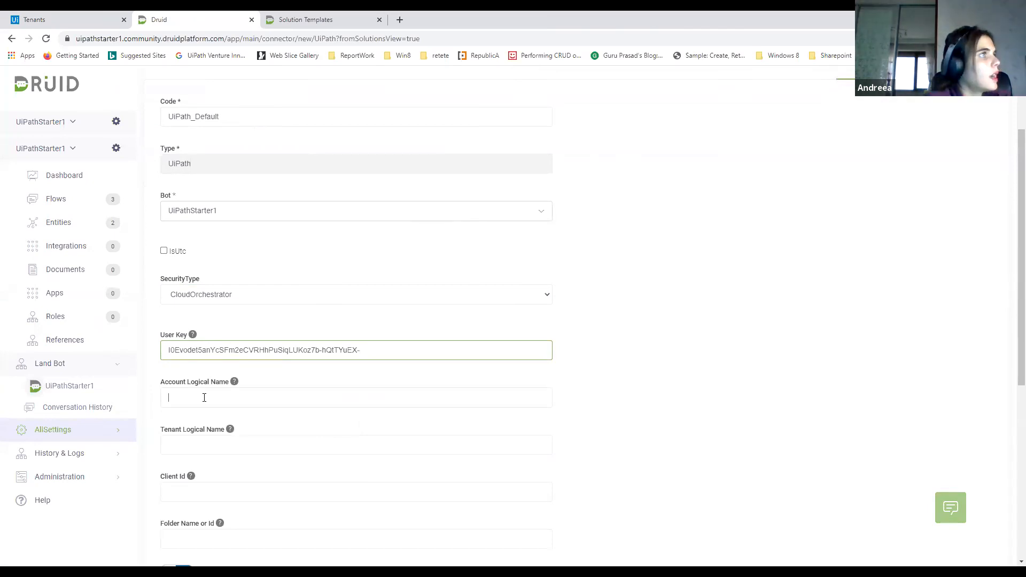
Copy the account logical name immersionlabs from UiPath into the Druid connector's Account Logical Name field
left_click(86, 19)
left_click(604, 192)
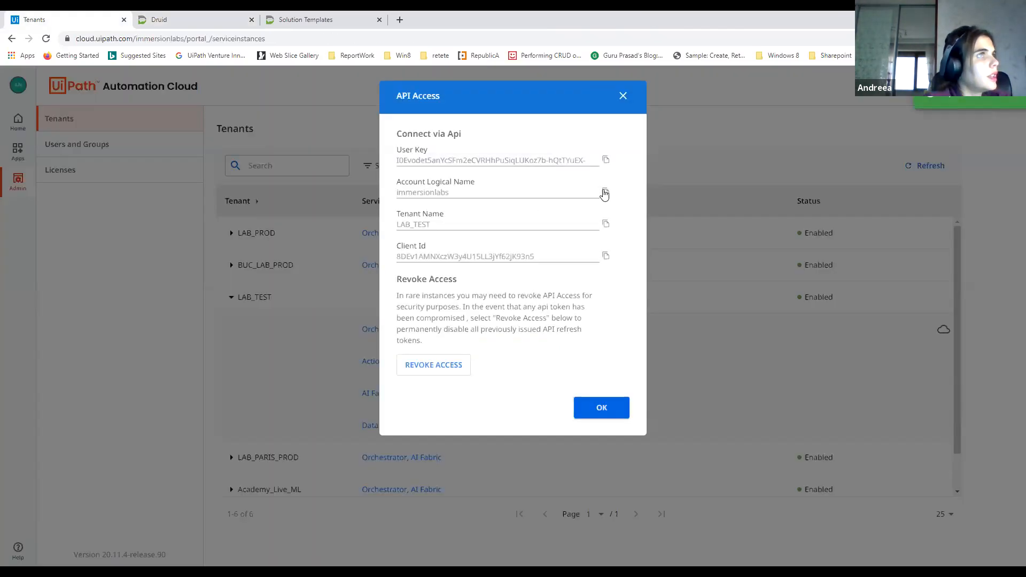
left_click(212, 19)
left_click(219, 398)
key("ctrl+v")
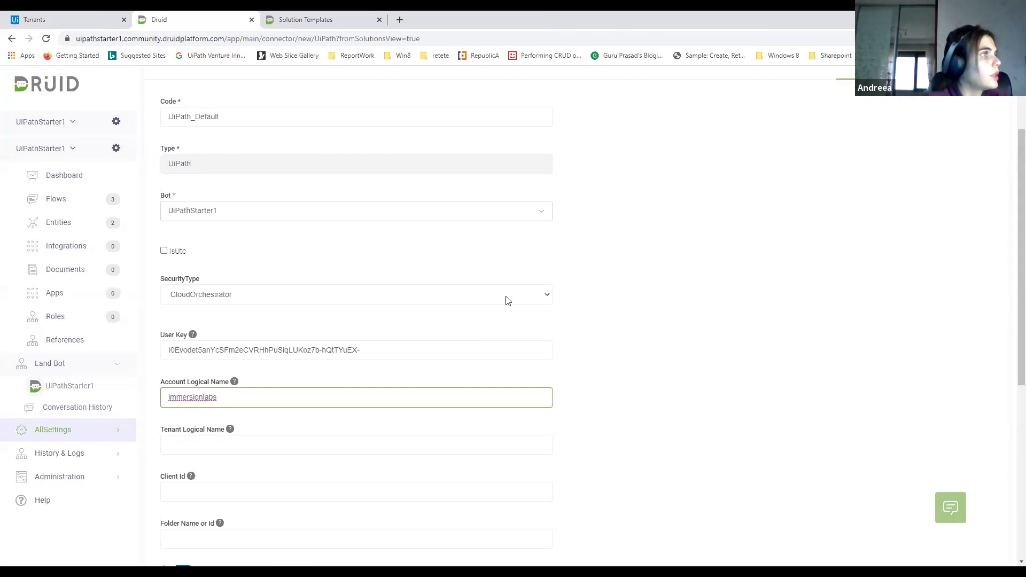
Copy the tenant name LAB_TEST from UiPath into the Druid connector's Tenant Logical Name field
key("ctrl+shift+Tab")
left_click(606, 225)
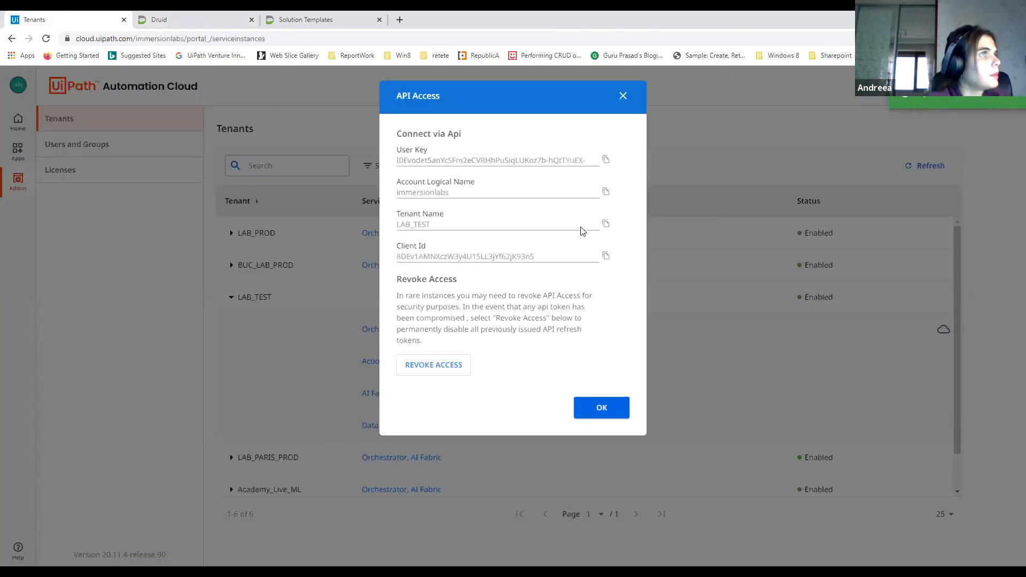
left_click(206, 21)
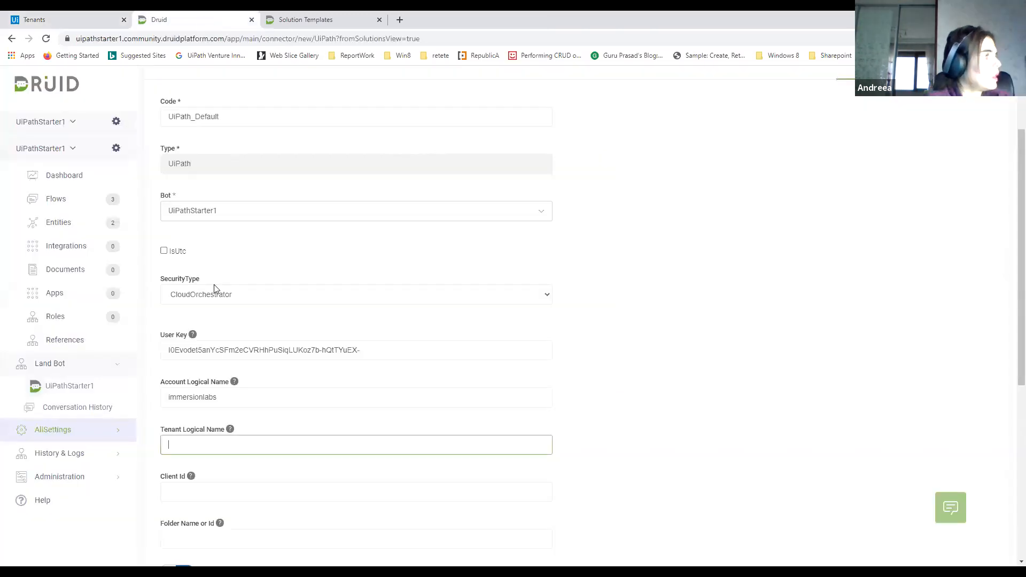
left_click(229, 450)
key("ctrl+v")
Copy the client ID from UiPath's API access details and paste it into the Druid connector's Client Id field
left_click(258, 491)
left_click(64, 20)
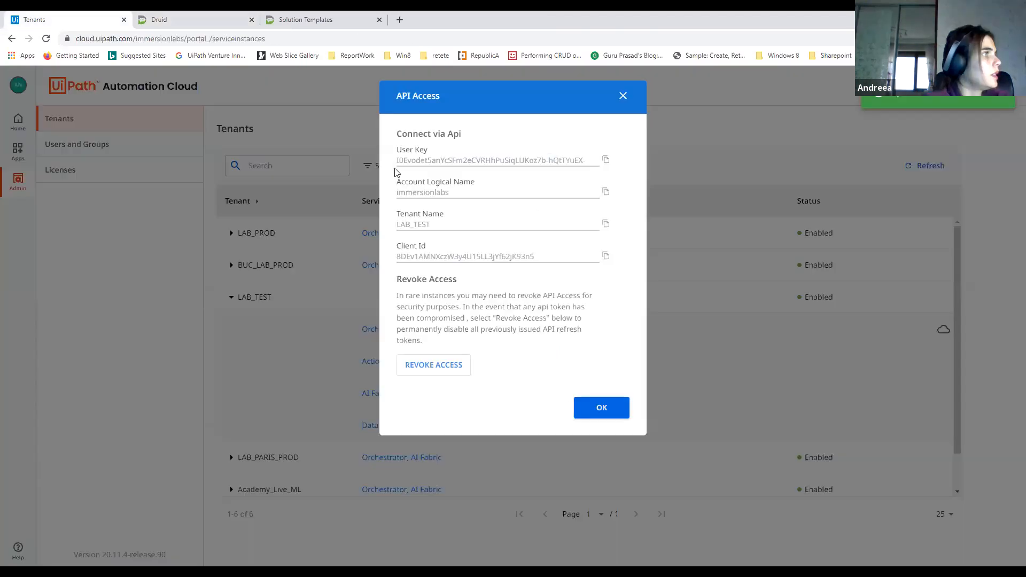
left_click(606, 256)
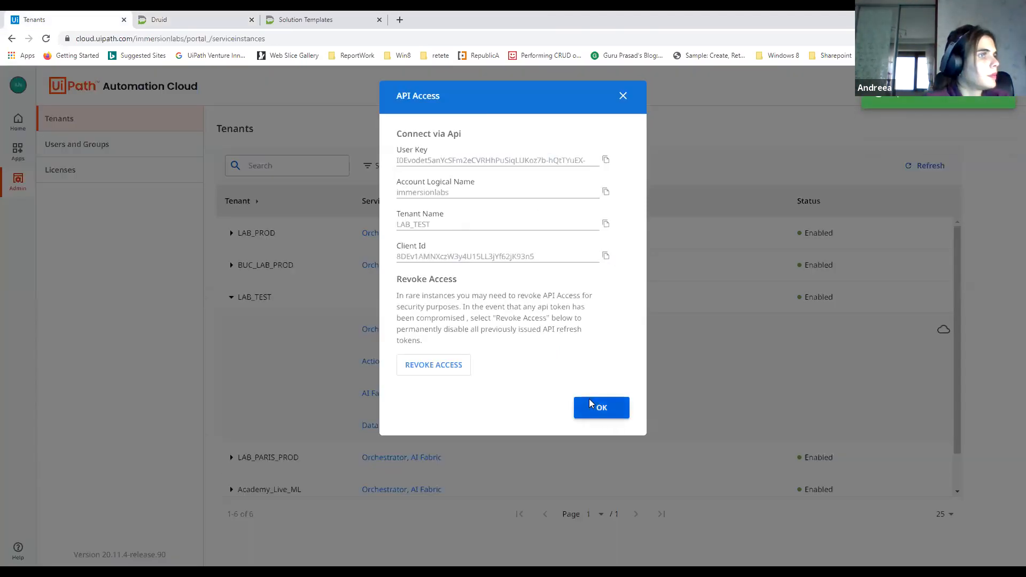
left_click(156, 21)
left_click(213, 492)
key("ctrl+v")
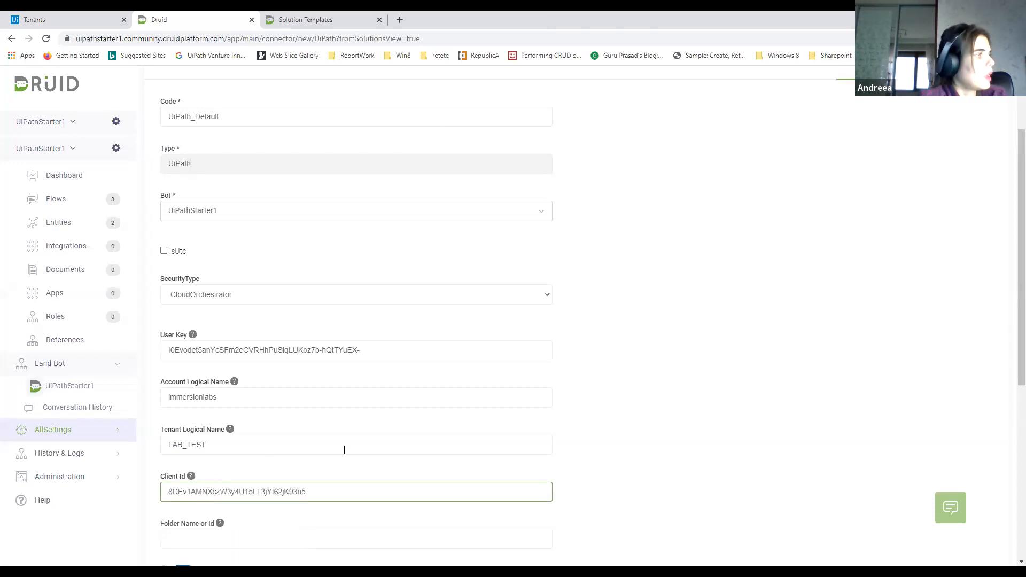
Set the connector's folder name to Default and save the connector
scroll(372, 452, "down", 2)
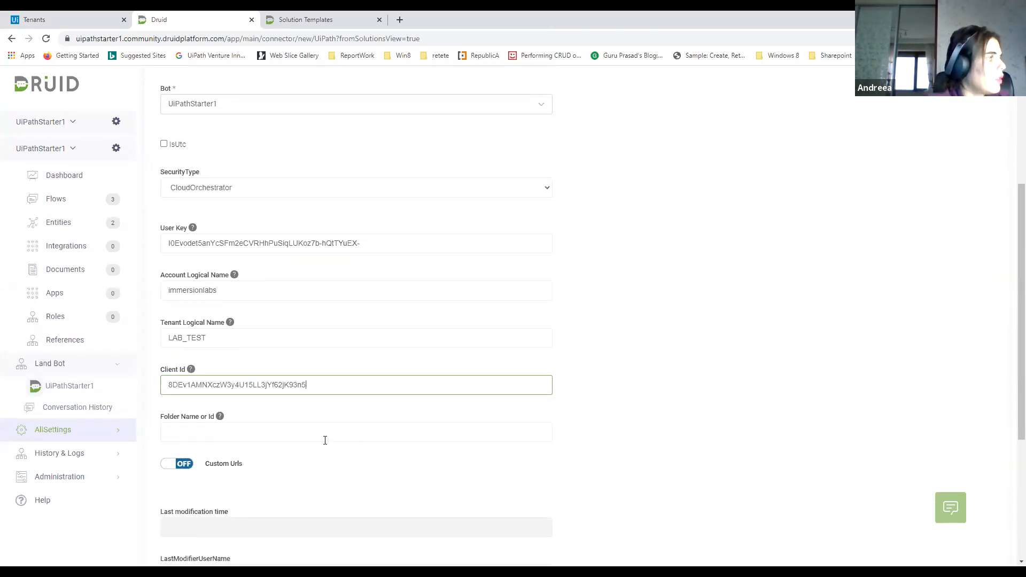
scroll(325, 440, "down", 2)
left_click(200, 328)
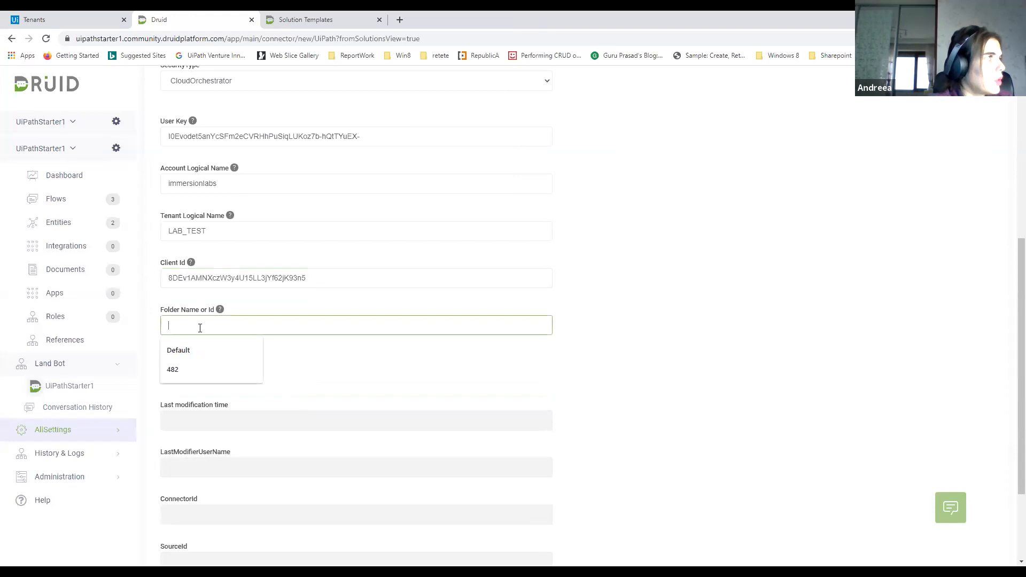
left_click(178, 352)
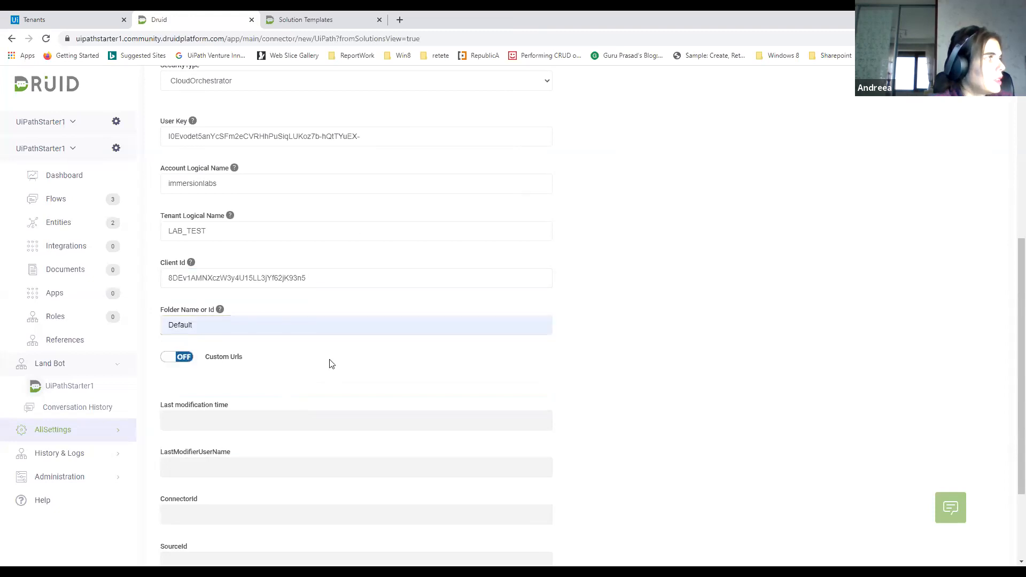
scroll(330, 364, "down", 1)
scroll(331, 362, "down", 1)
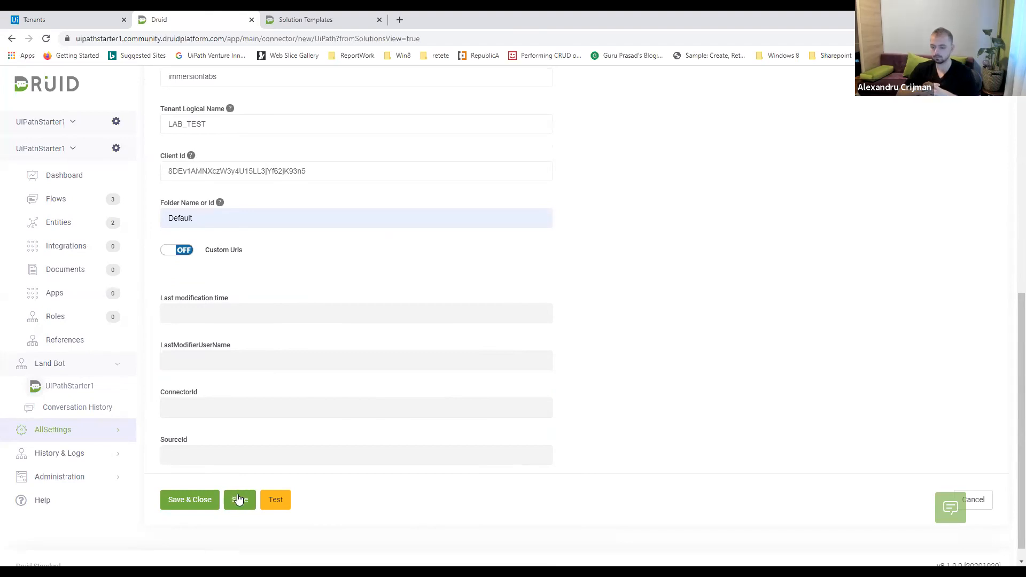
left_click(239, 500)
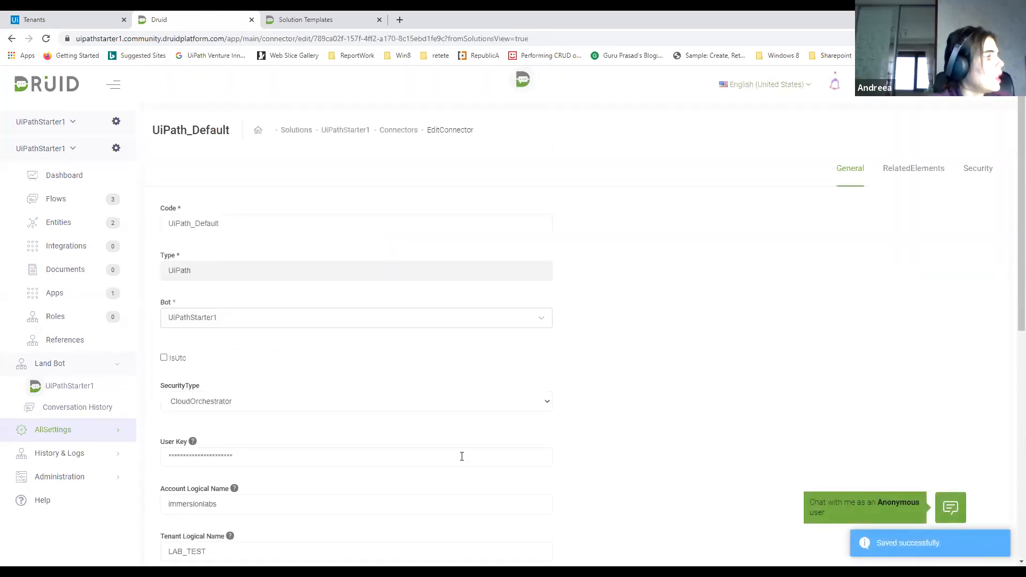
scroll(462, 456, "down", 2)
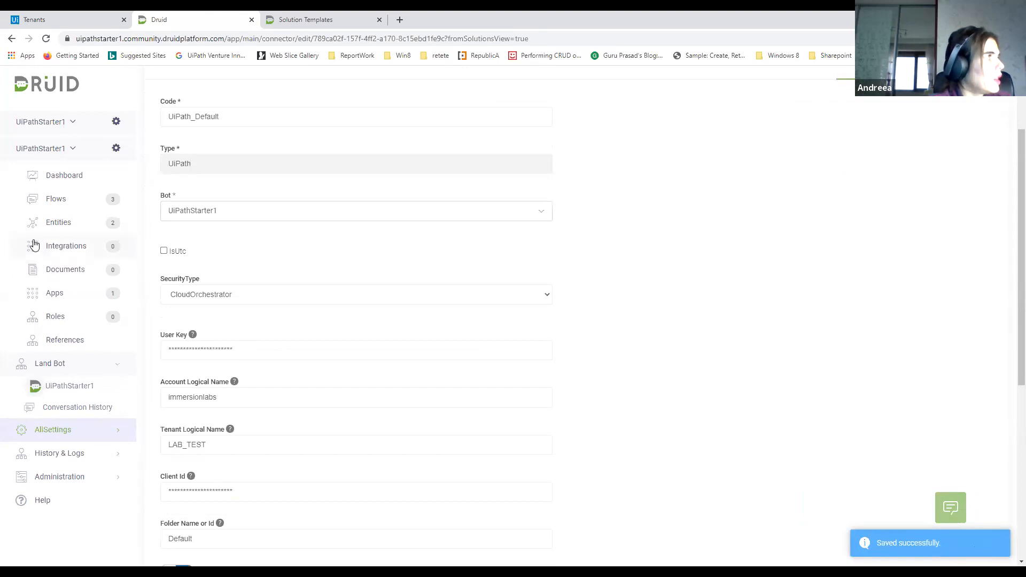
Create a new connector action named GetWeather in the bot's integrations
left_click(51, 247)
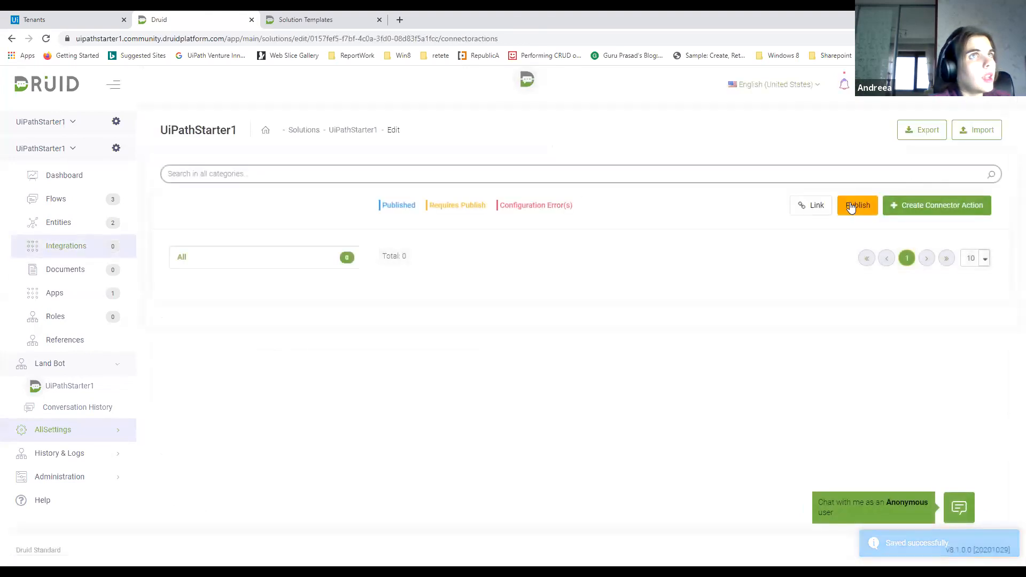
left_click(852, 208)
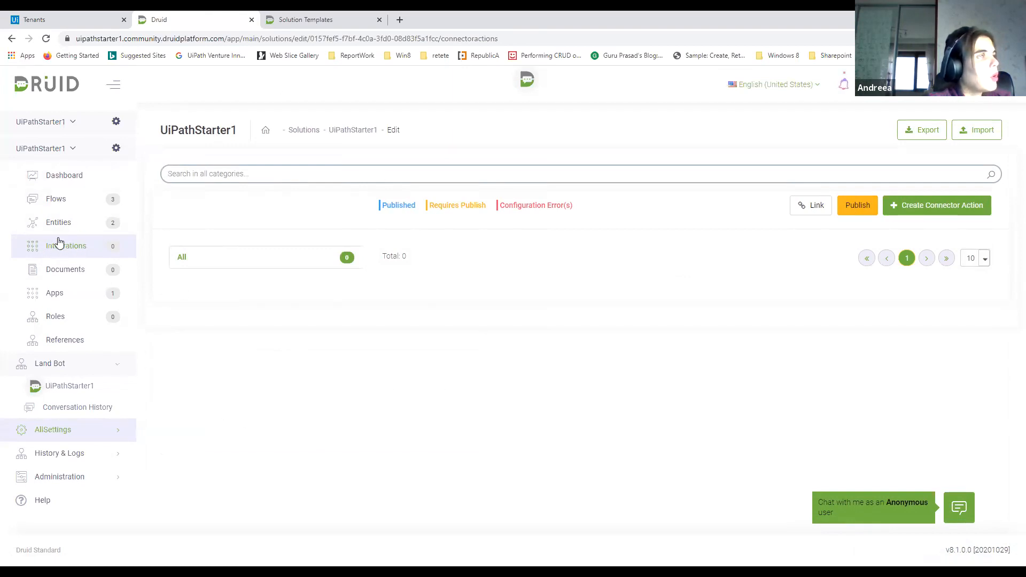
left_click(925, 207)
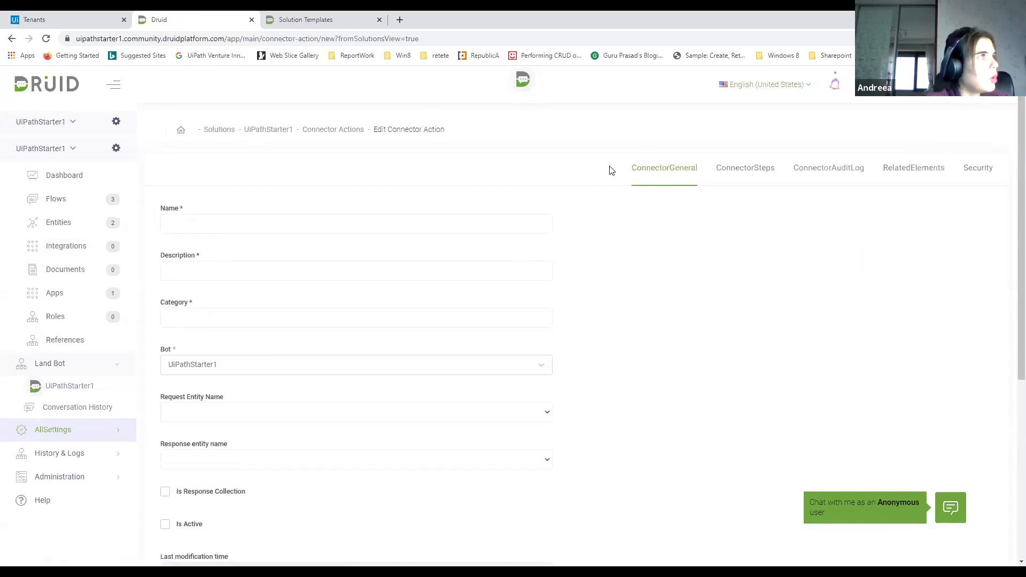
left_click(363, 227)
type("Get")
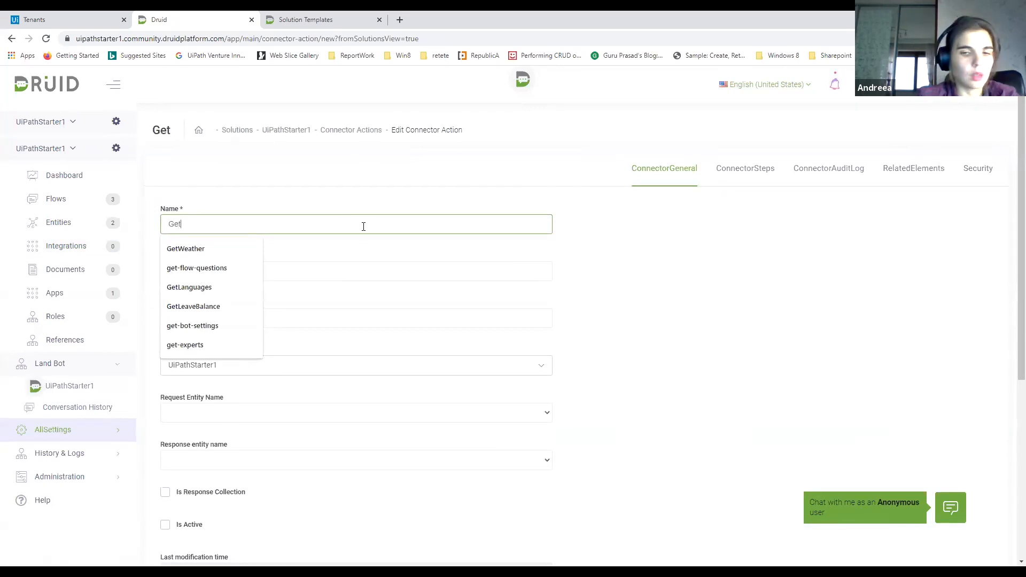
type("Weather")
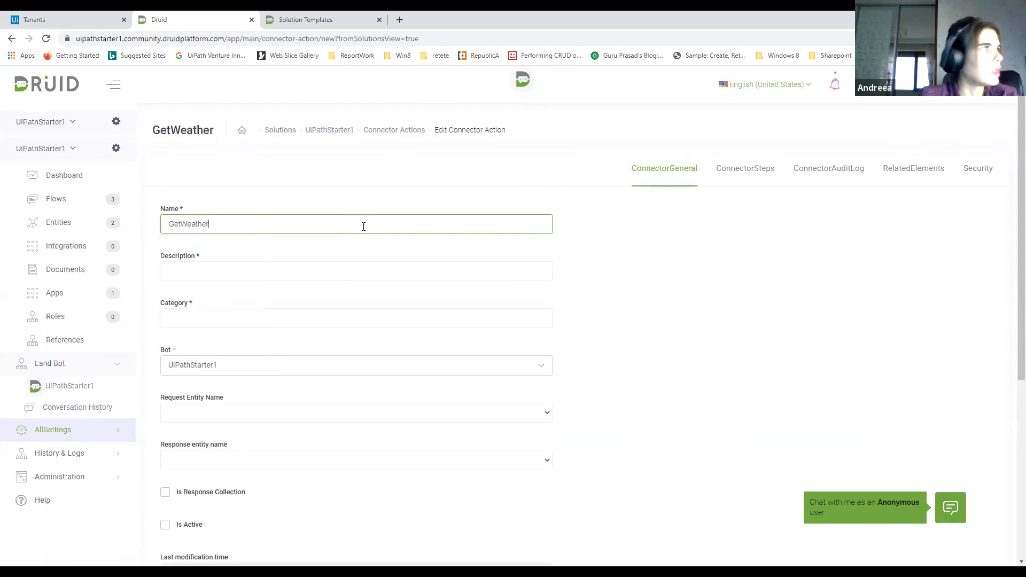
Give the connector action the description GetWeather and the category Weather
left_click(221, 268)
left_click_drag(226, 225, 164, 224)
key("ctrl+c")
left_click(187, 270)
key("ctrl+v")
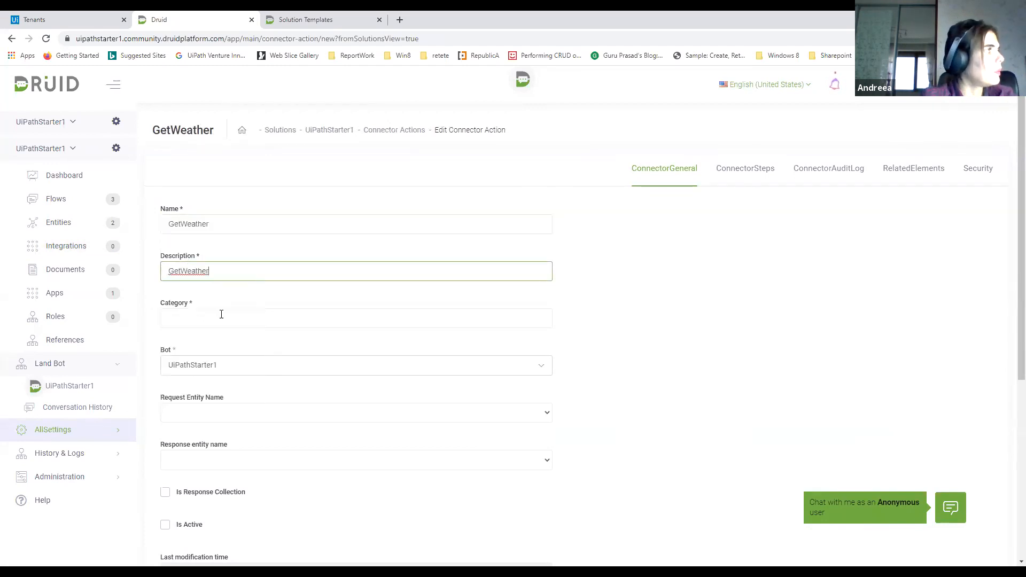
left_click(219, 320)
type("Weather")
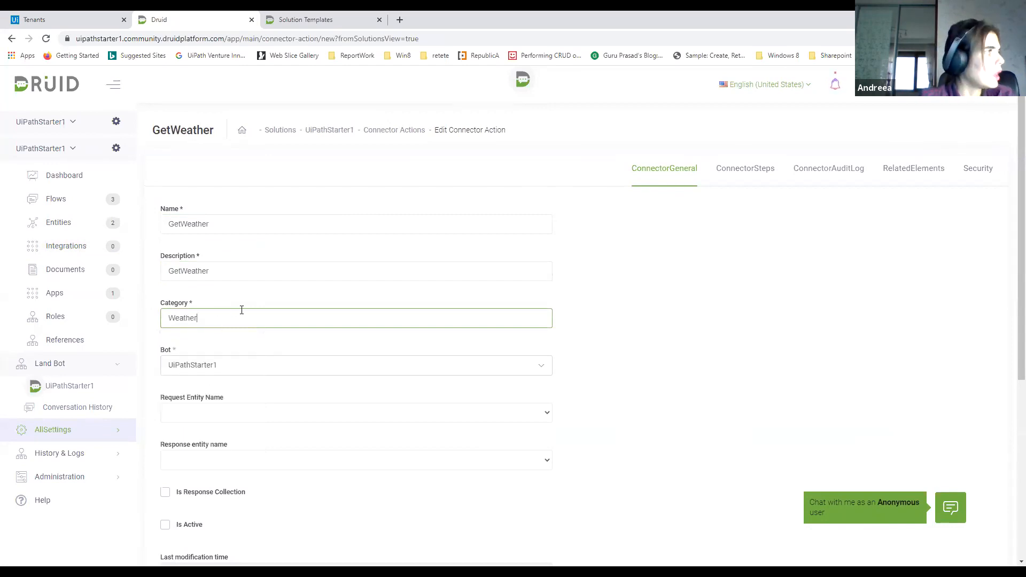
Set both the request entity and the response entity of the connector action to UipathRequest
left_click(234, 419)
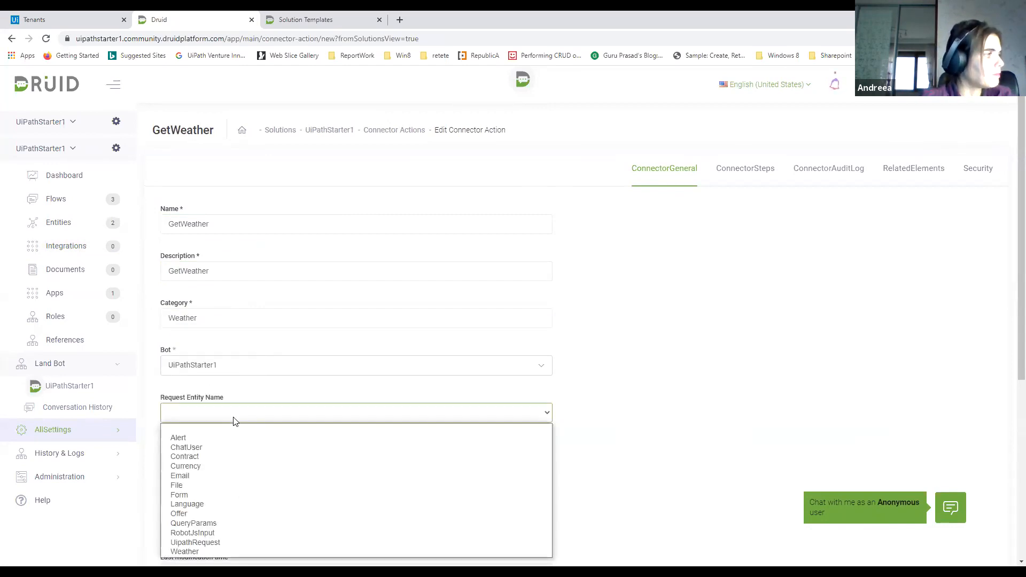
left_click(210, 542)
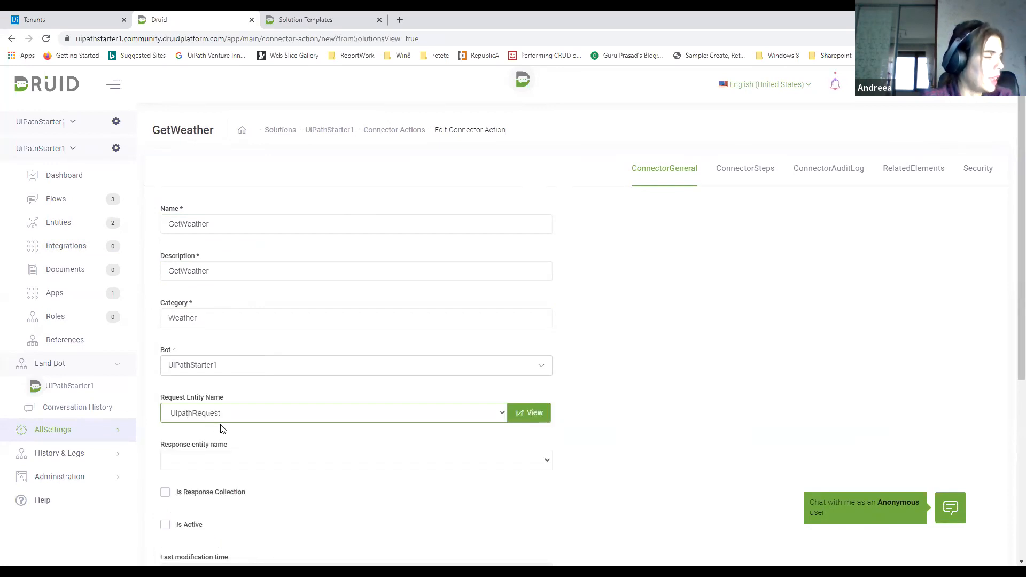
left_click(234, 464)
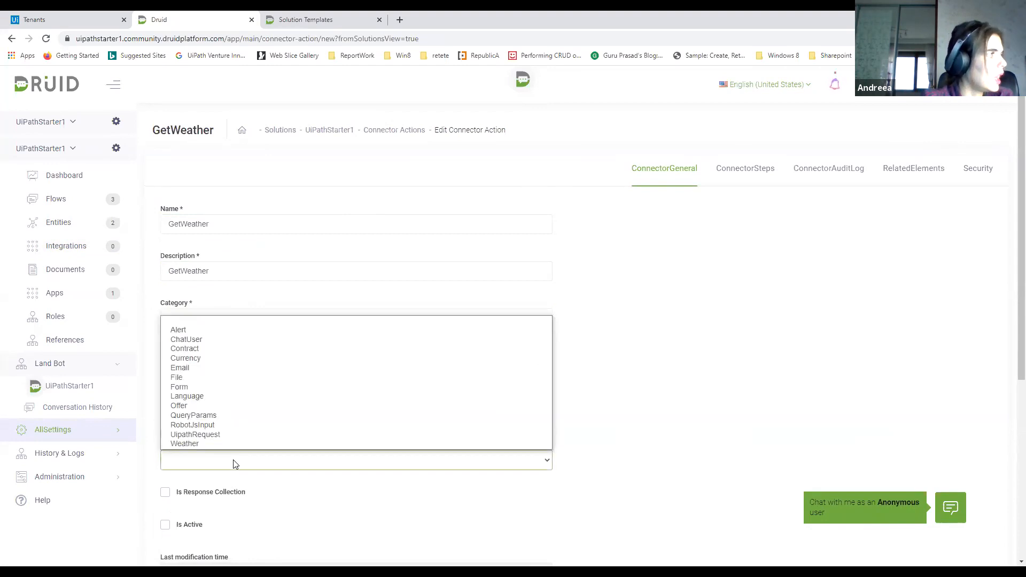
left_click(207, 434)
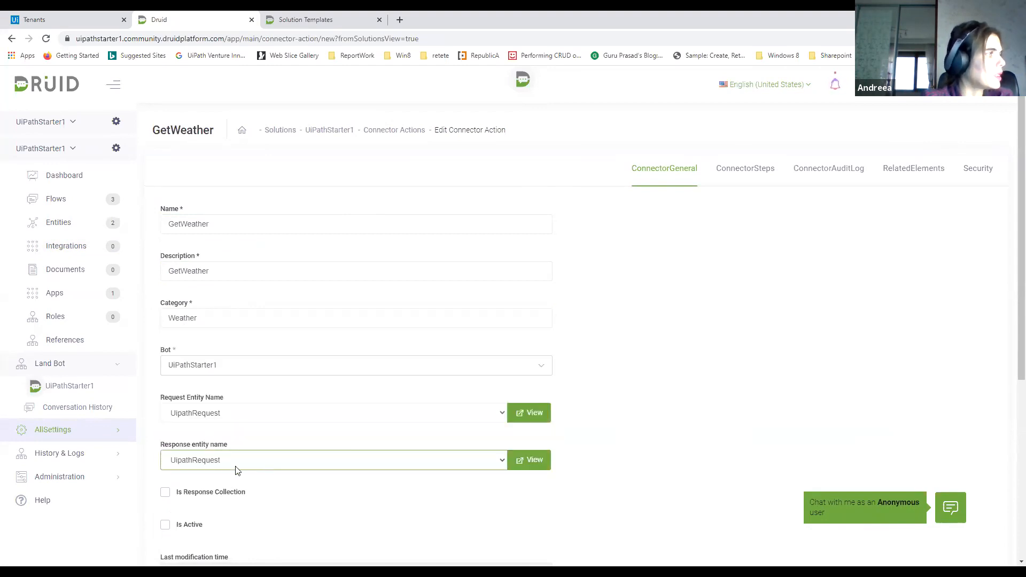
Mark the GetWeather connector action as active and save it
scroll(310, 488, "down", 2)
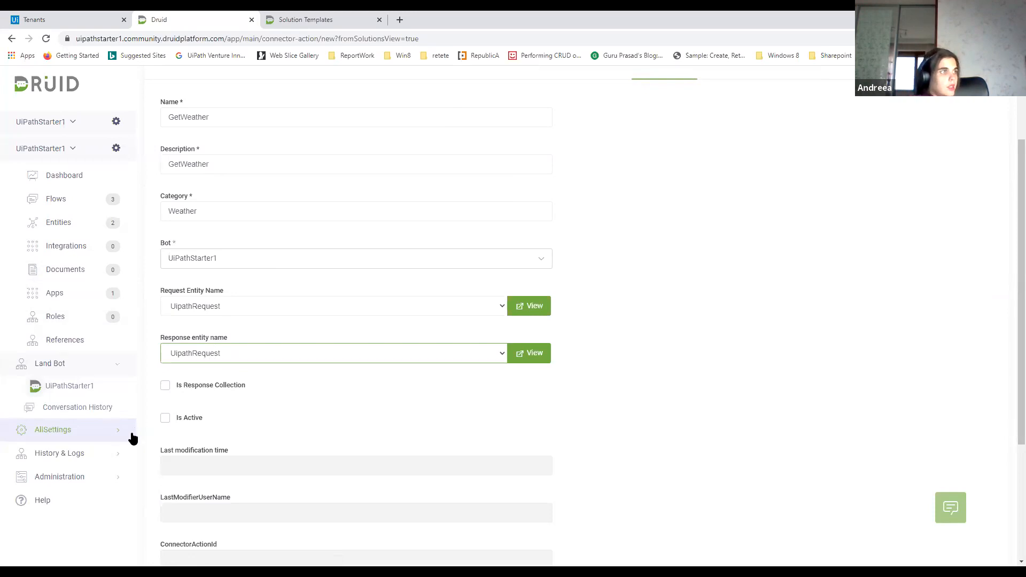
left_click(170, 423)
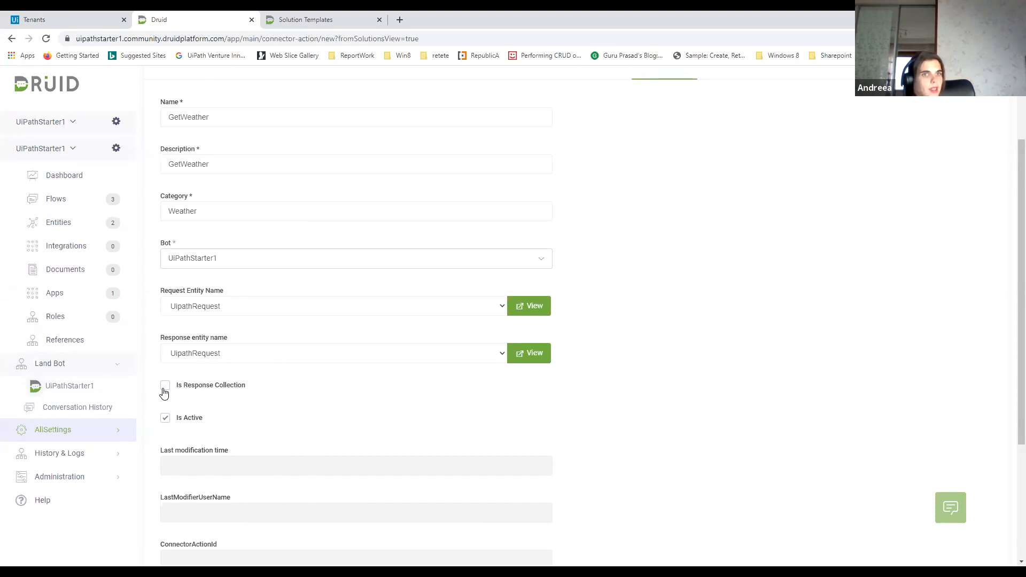
scroll(164, 393, "down", 2)
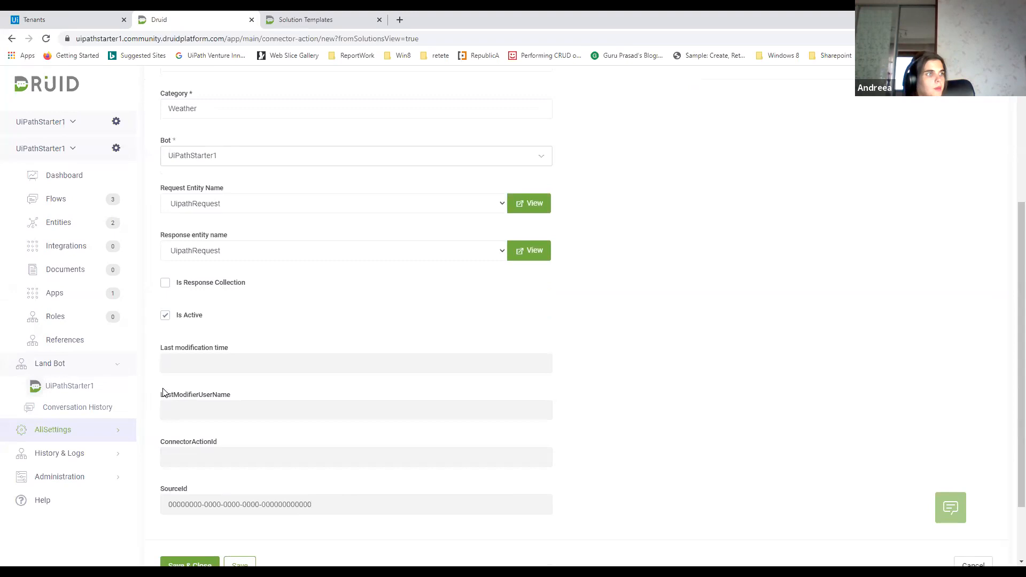
scroll(297, 415, "down", 2)
left_click(252, 486)
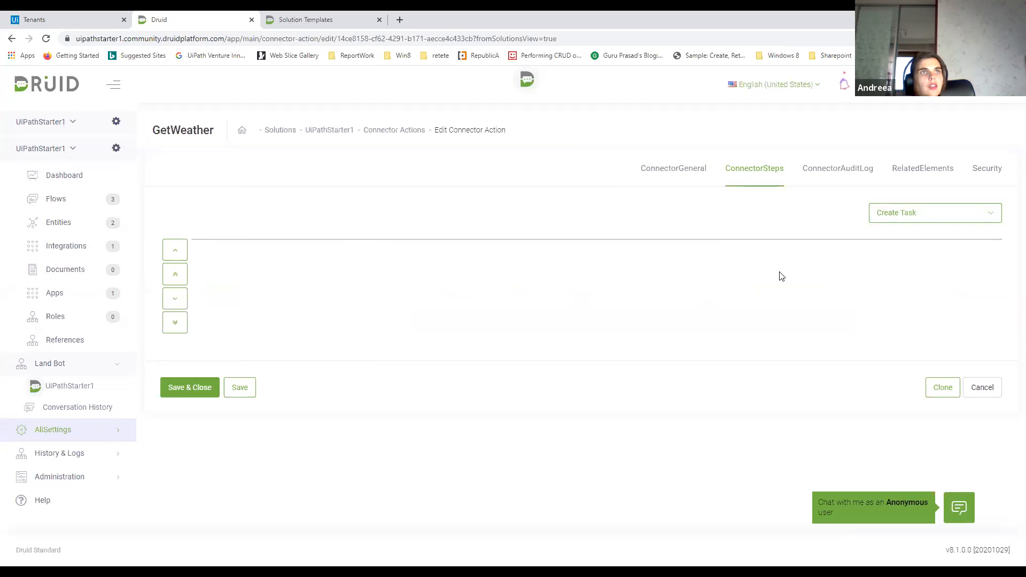
Create an Add Item To UiPath Queue task in the GetWeather action's connector steps
left_click(895, 214)
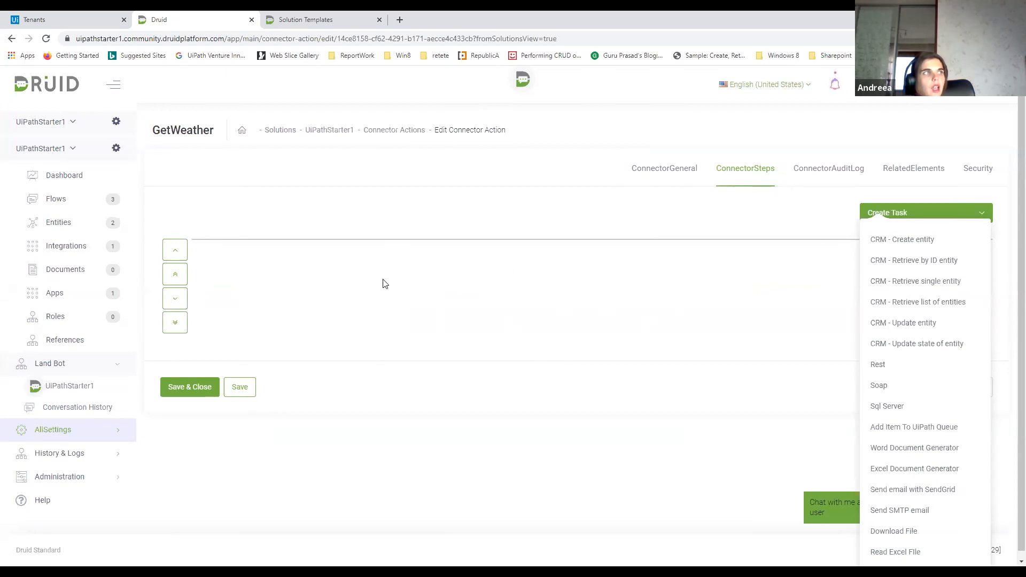
left_click(636, 205)
left_click(996, 215)
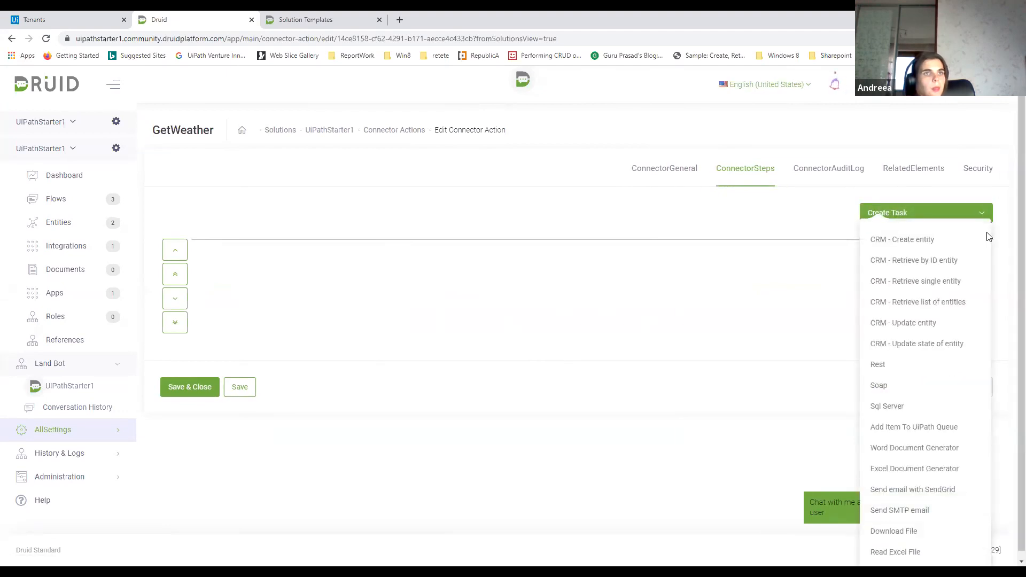
left_click(902, 434)
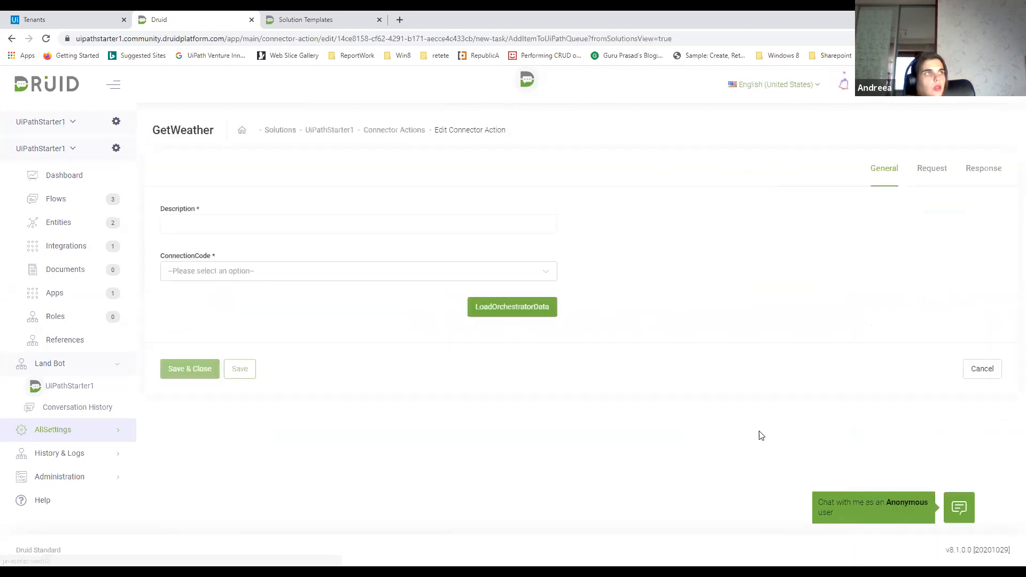
Describe the queue task as GetWeather, choose the UiPath_Default connection code and load its Orchestrator data
left_click(487, 224)
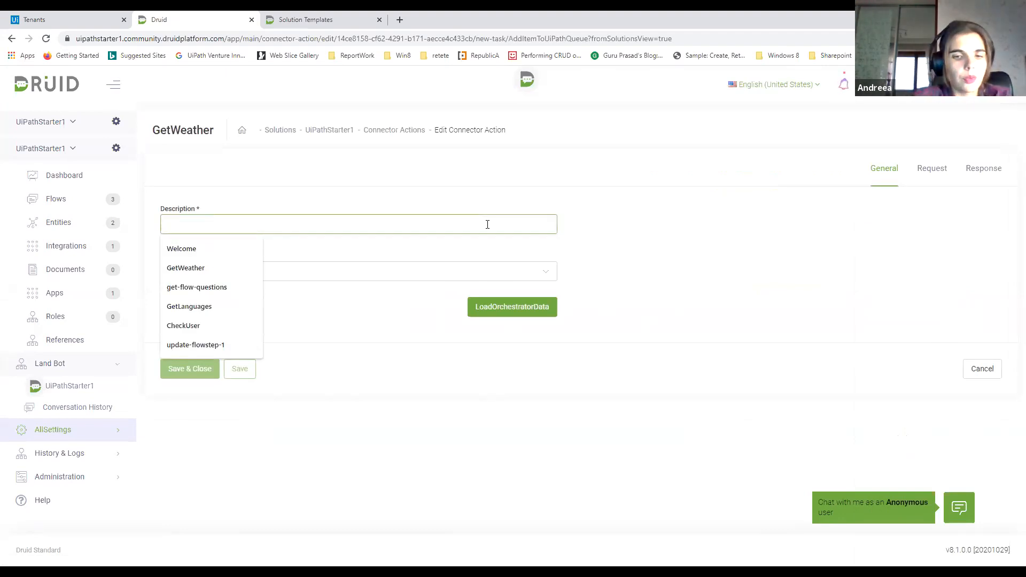
type("GetWeather")
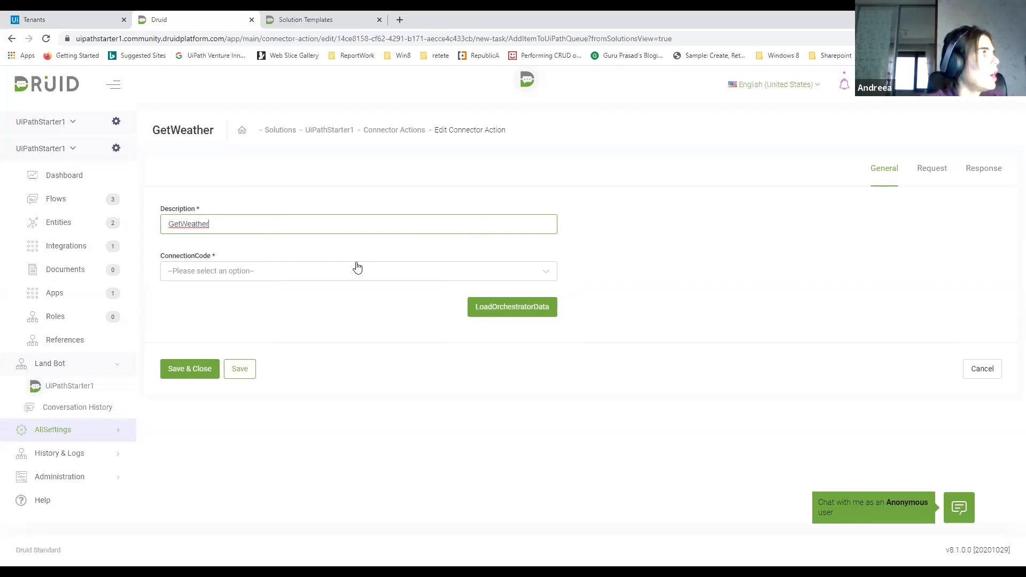
left_click(340, 270)
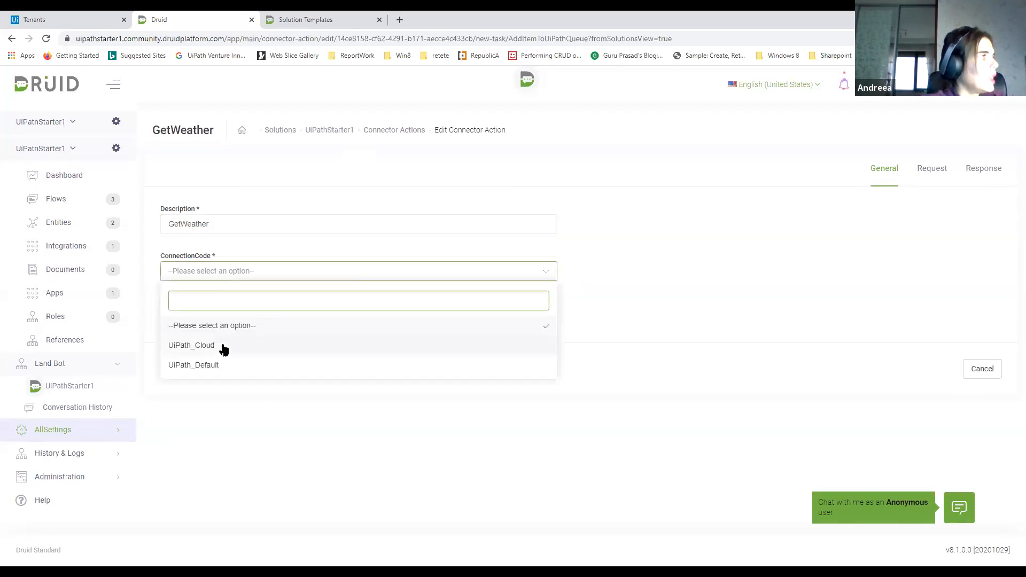
left_click(218, 365)
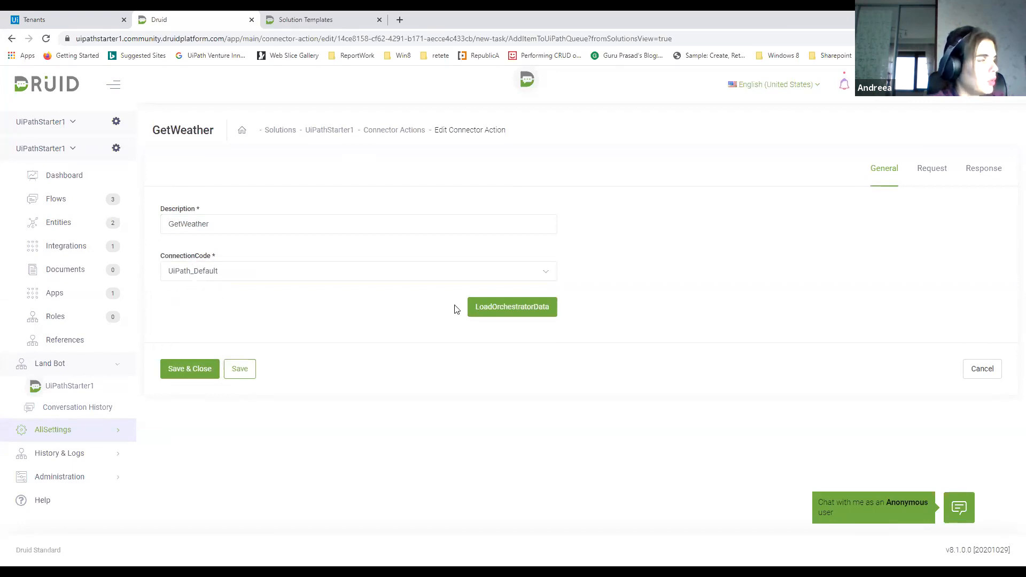
left_click(517, 310)
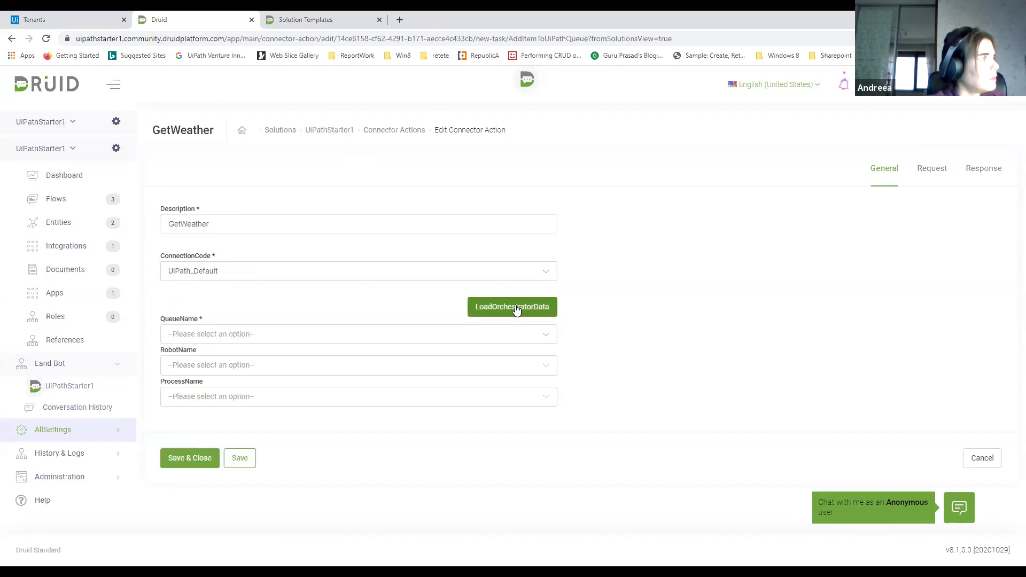
Look through the available queue names for the task, also filtering them by "Ha"
left_click(233, 337)
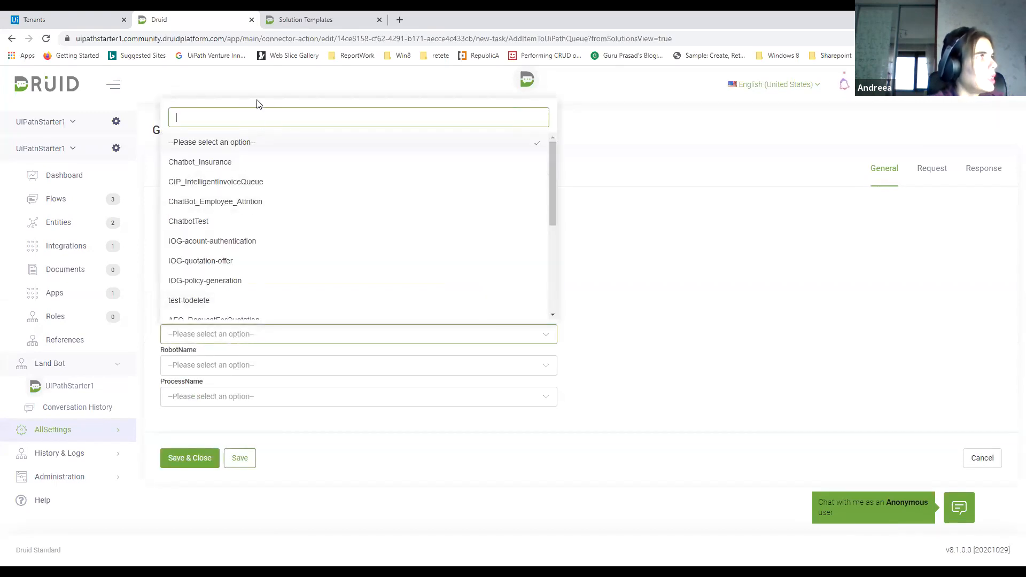
scroll(252, 191, "down", 4)
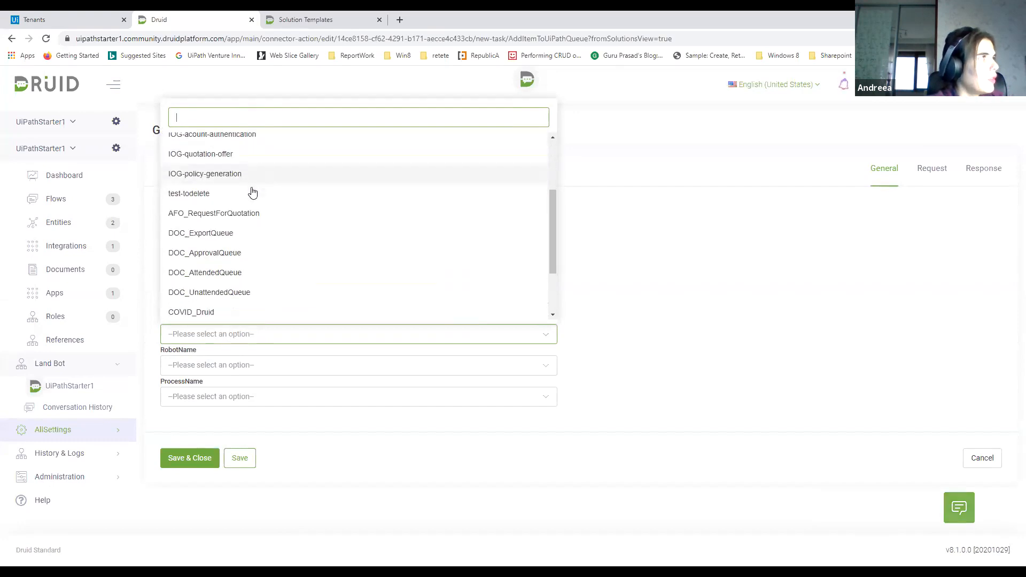
scroll(370, 228, "up", 2)
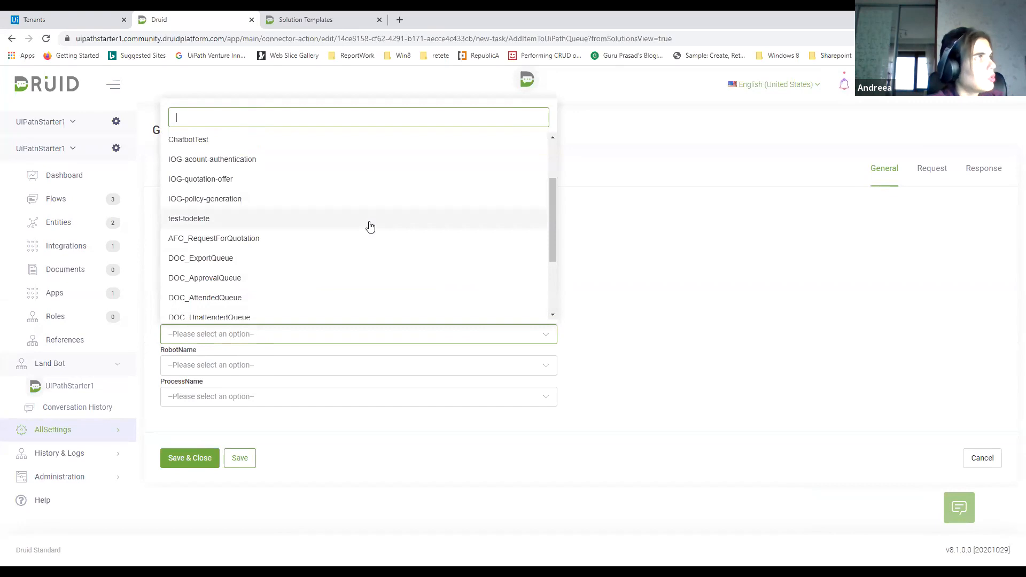
scroll(371, 227, "up", 2)
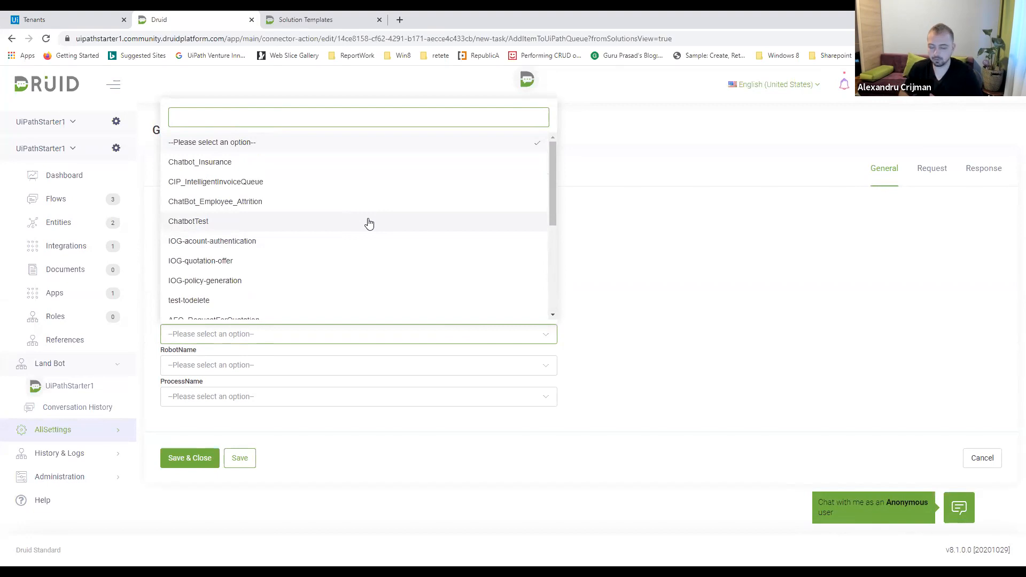
scroll(369, 223, "down", 3)
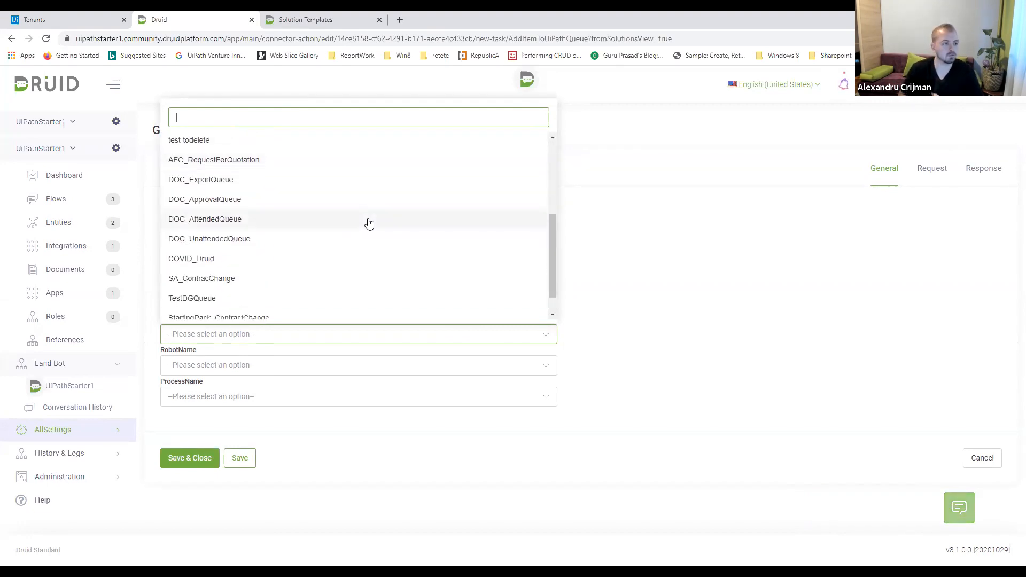
type("Ha")
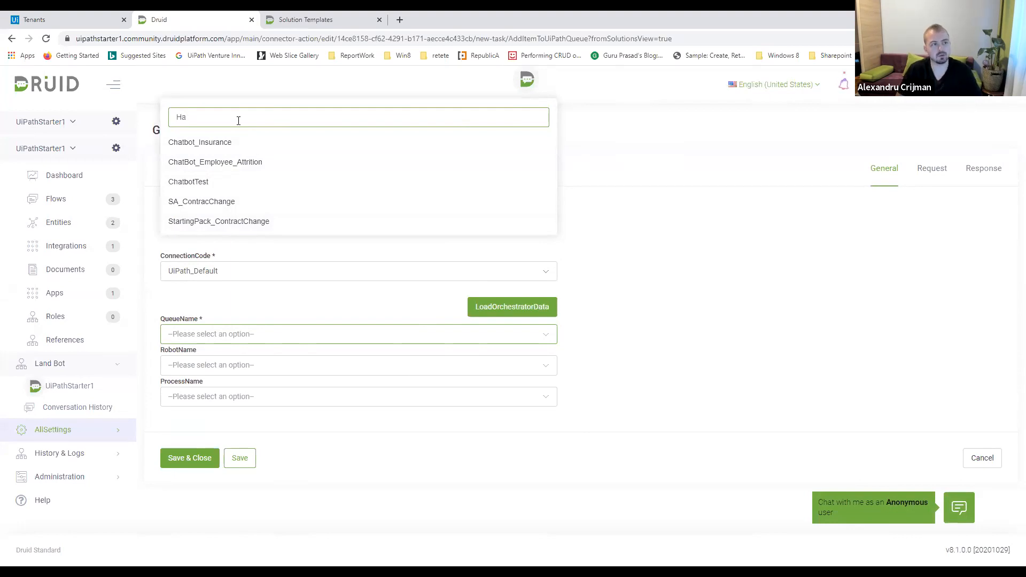
key("BackSpace")
key("BackSpace")
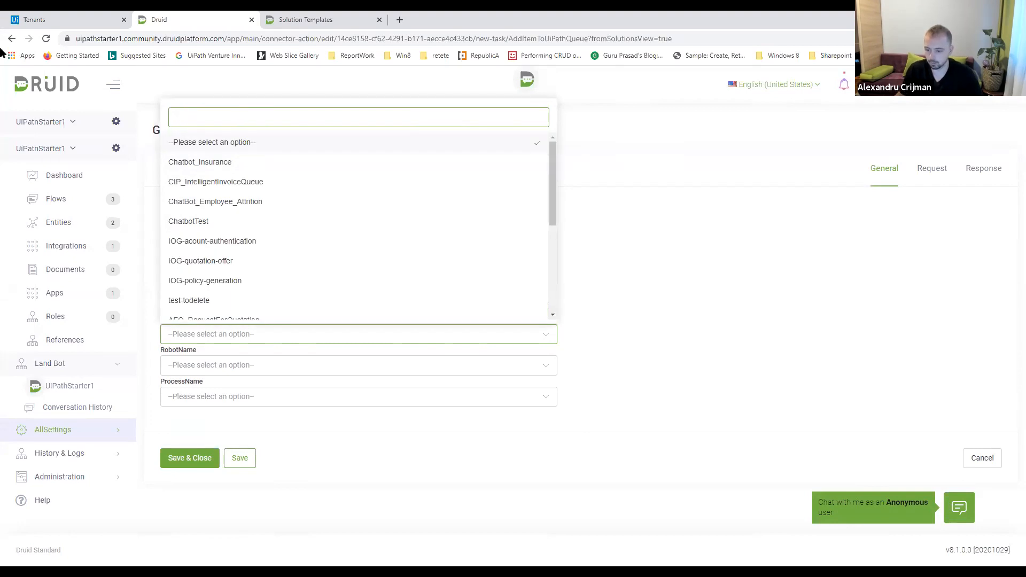
Reload the Orchestrator data for the queue task and look through the full list of queue names
left_click(562, 219)
left_click(551, 308)
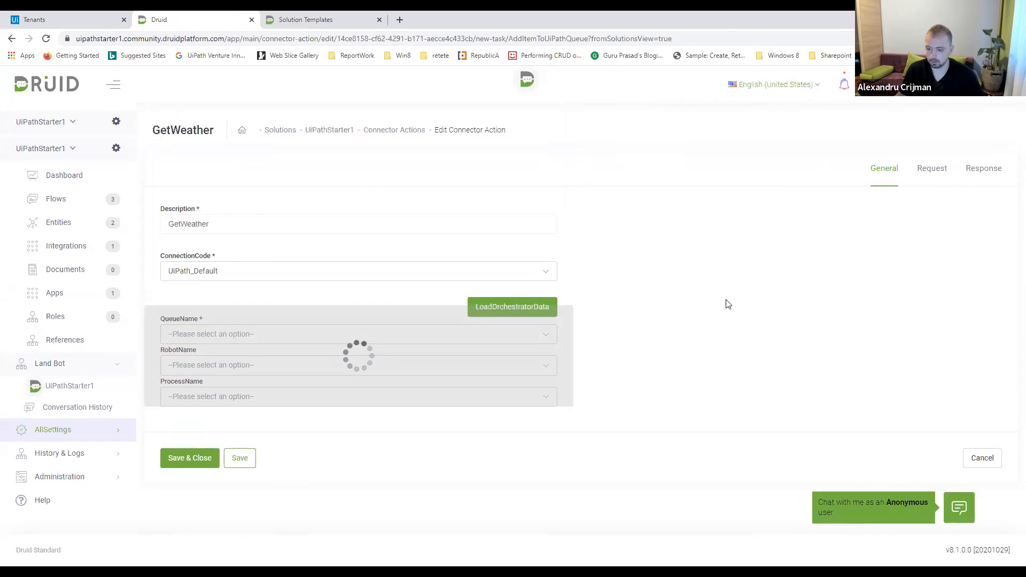
left_click(447, 341)
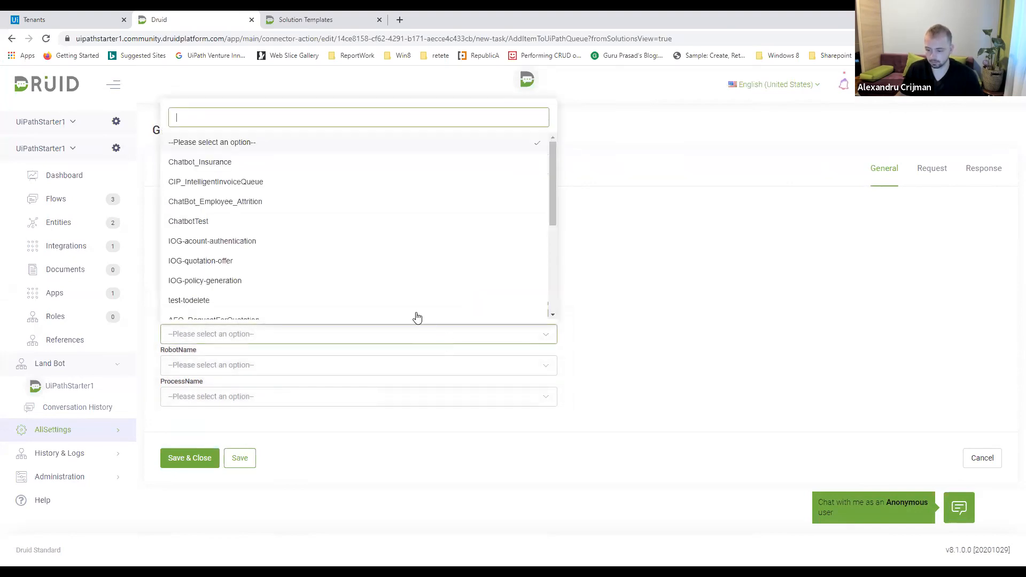
scroll(401, 269, "down", 5)
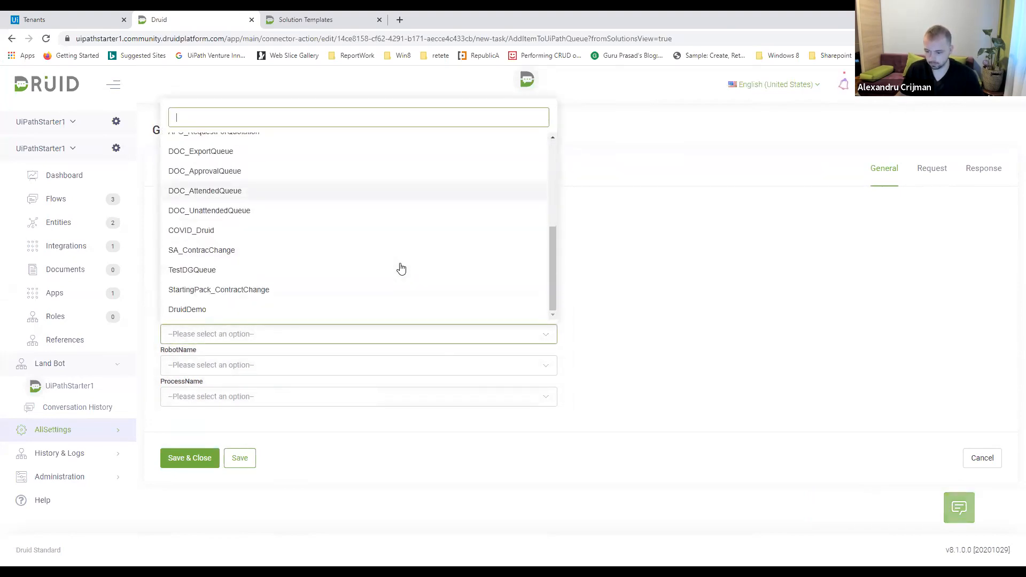
scroll(401, 269, "up", 4)
scroll(401, 269, "down", 1)
scroll(401, 268, "down", 1)
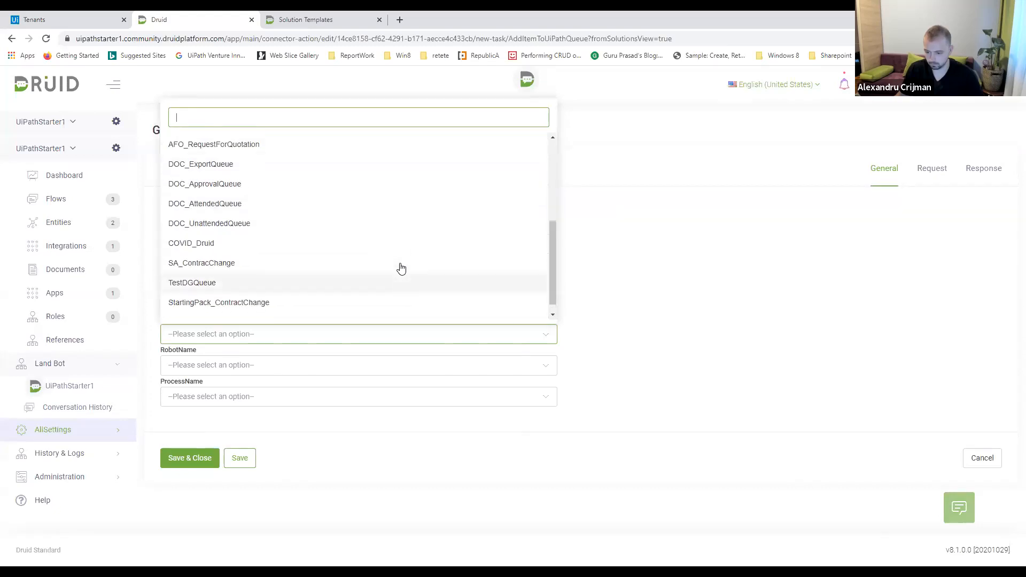
scroll(401, 268, "up", 2)
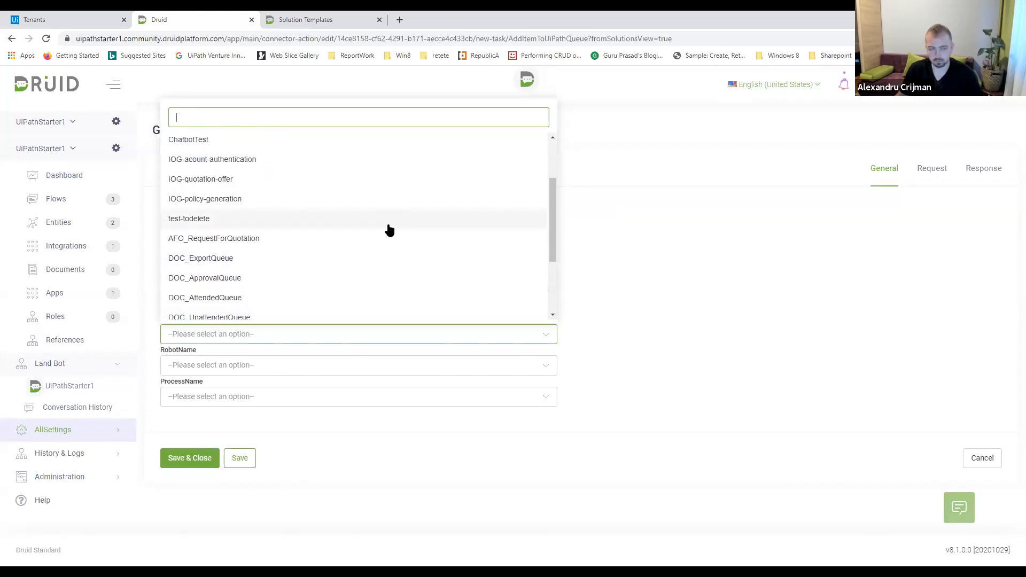
Filter the queue names by "hac", clear the filter, look through the whole list again and close it
type("hac")
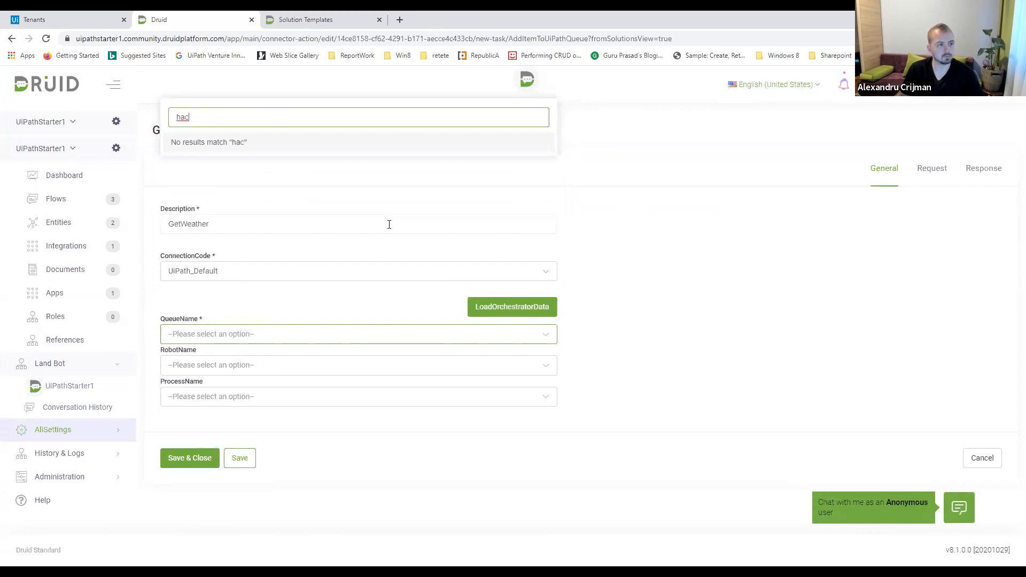
key("BackSpace")
key("BackSpace")
key("BackSpace")
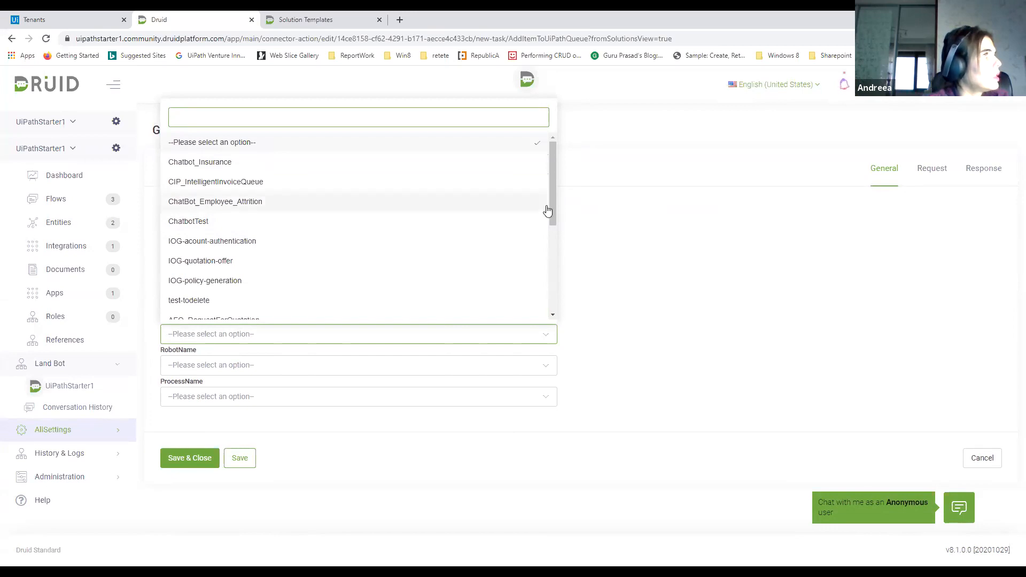
left_click_drag(551, 205, 544, 302)
scroll(540, 259, "up", 3)
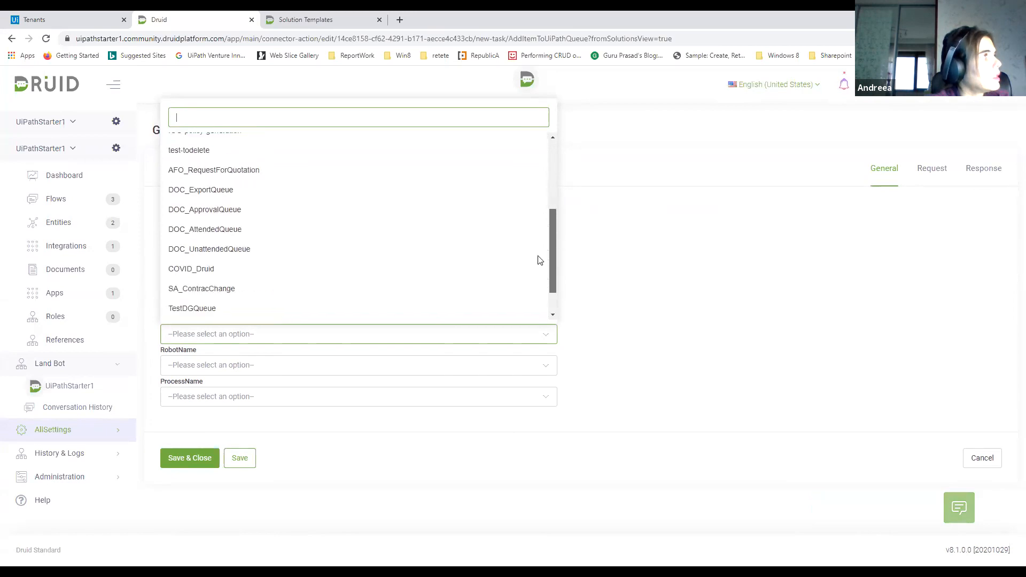
scroll(537, 213, "up", 1)
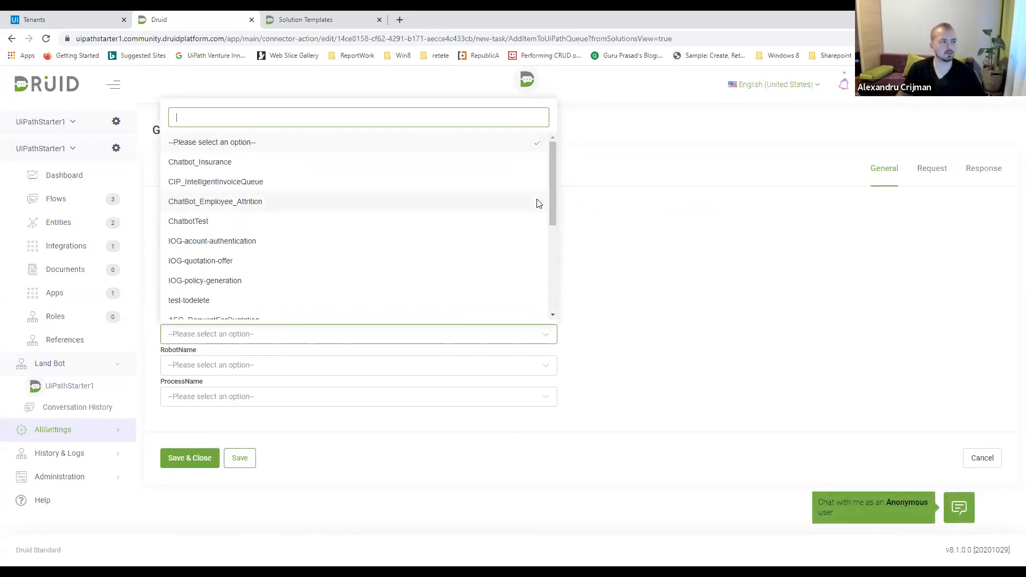
left_click(668, 214)
Reselect UiPath_Default as the connection code and load its Orchestrator data again
left_click(502, 307)
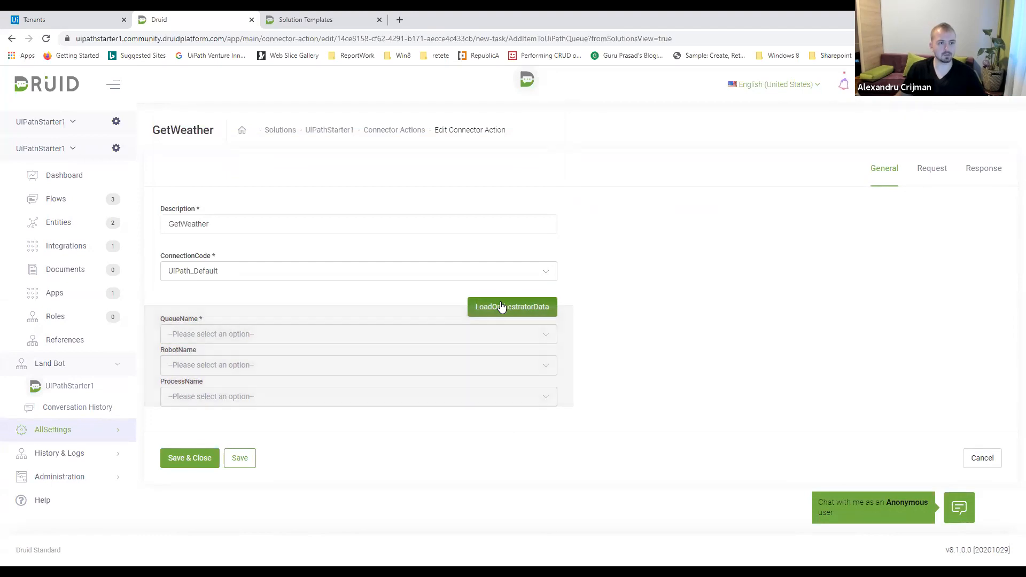
left_click(505, 279)
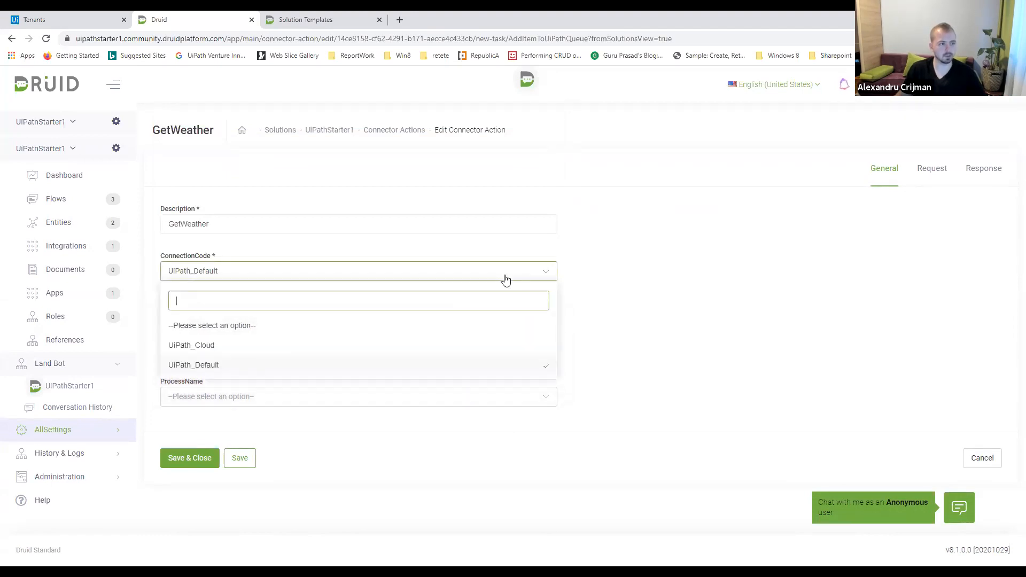
left_click(194, 367)
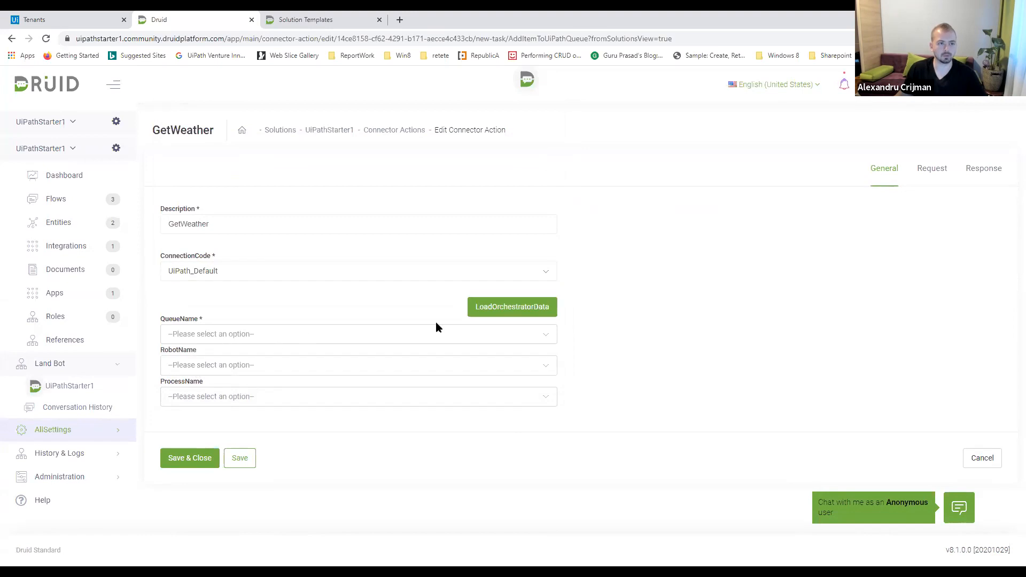
left_click(504, 306)
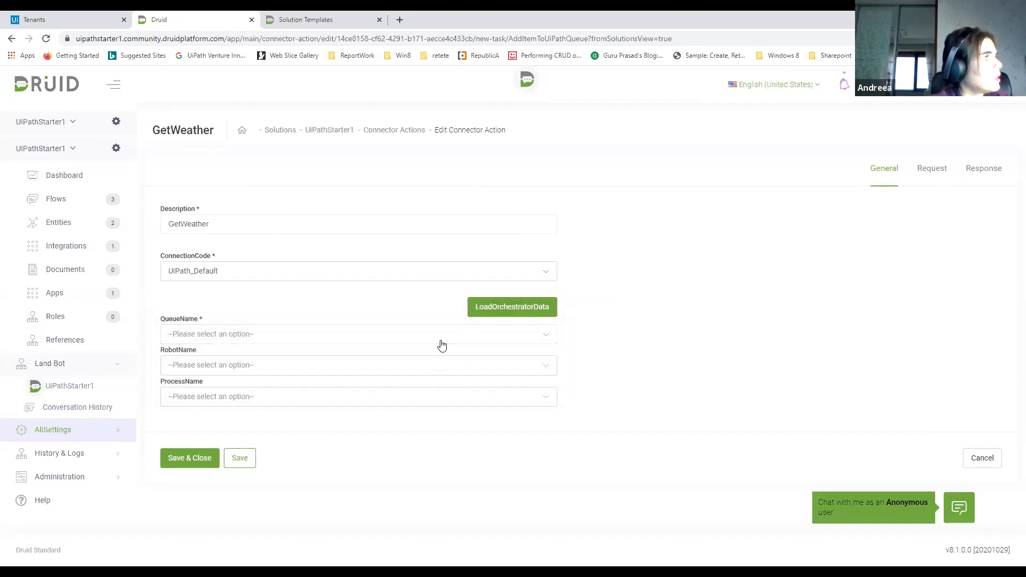
Choose ChatbotTest as the queue name for the GetWeather queue task
left_click(441, 342)
scroll(326, 233, "down", 2)
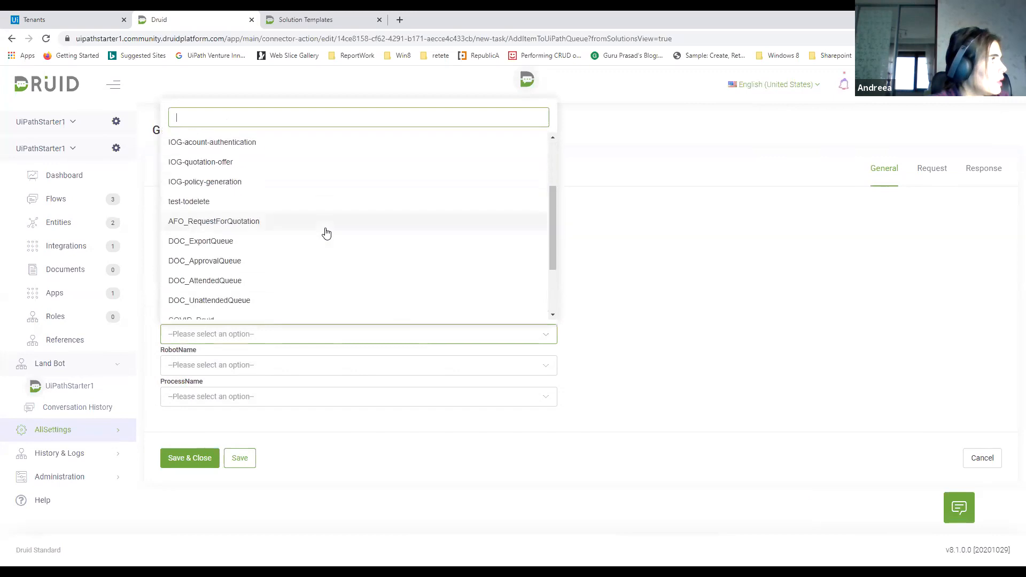
scroll(326, 233, "down", 3)
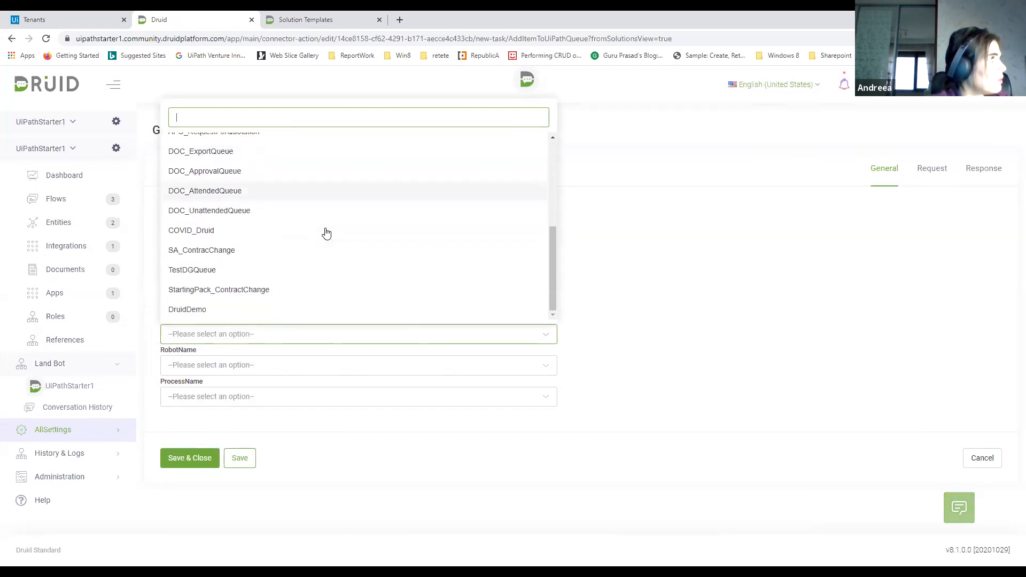
scroll(327, 233, "up", 6)
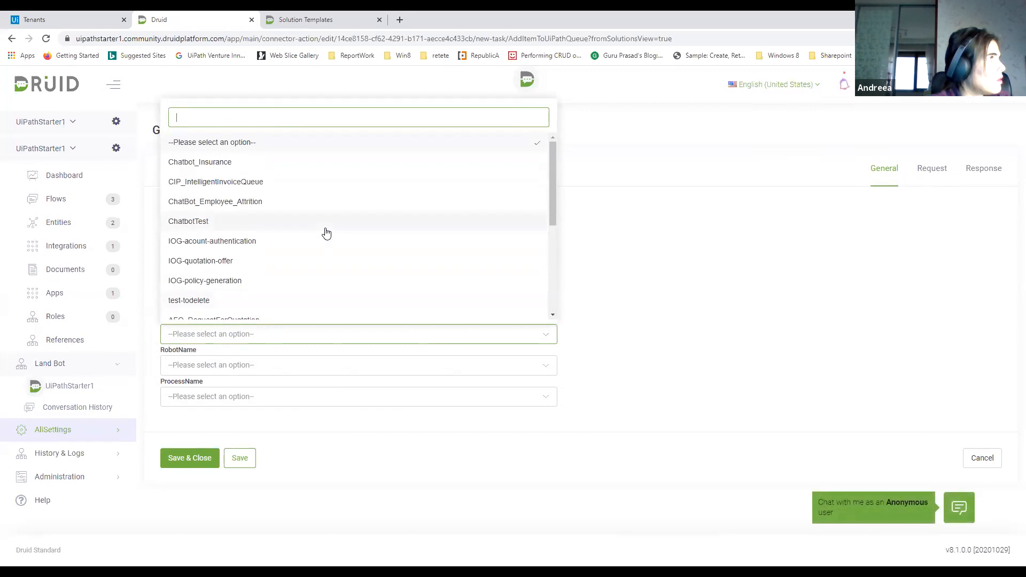
left_click(197, 227)
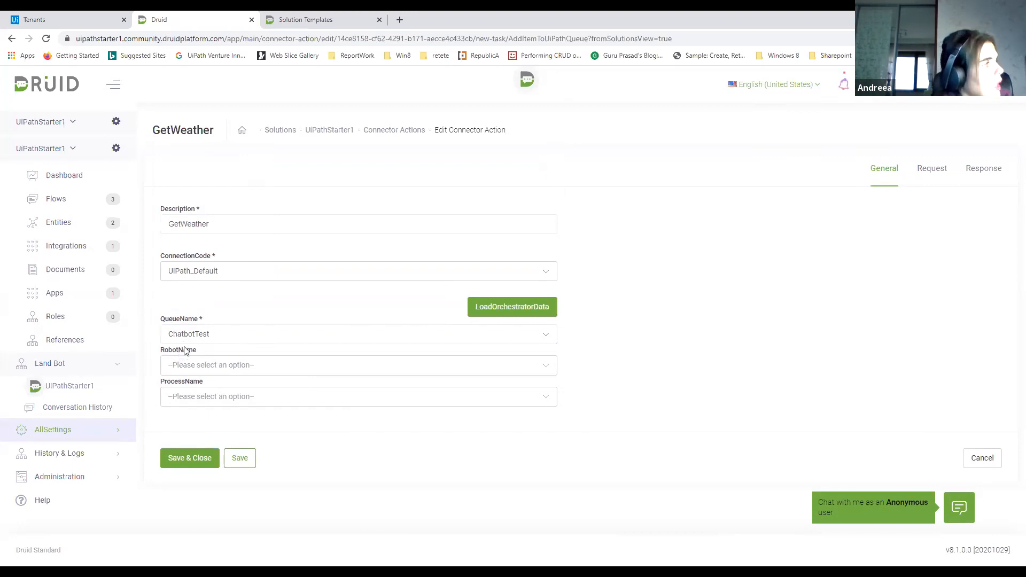
Look through the robot and process name options, leave both unselected and save the queue task
left_click(190, 368)
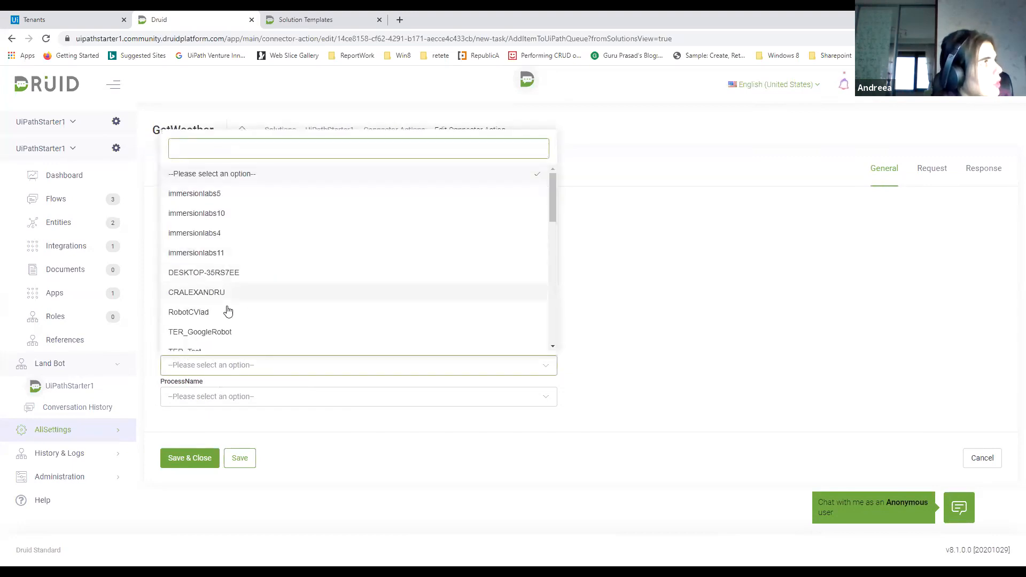
scroll(224, 328, "down", 2)
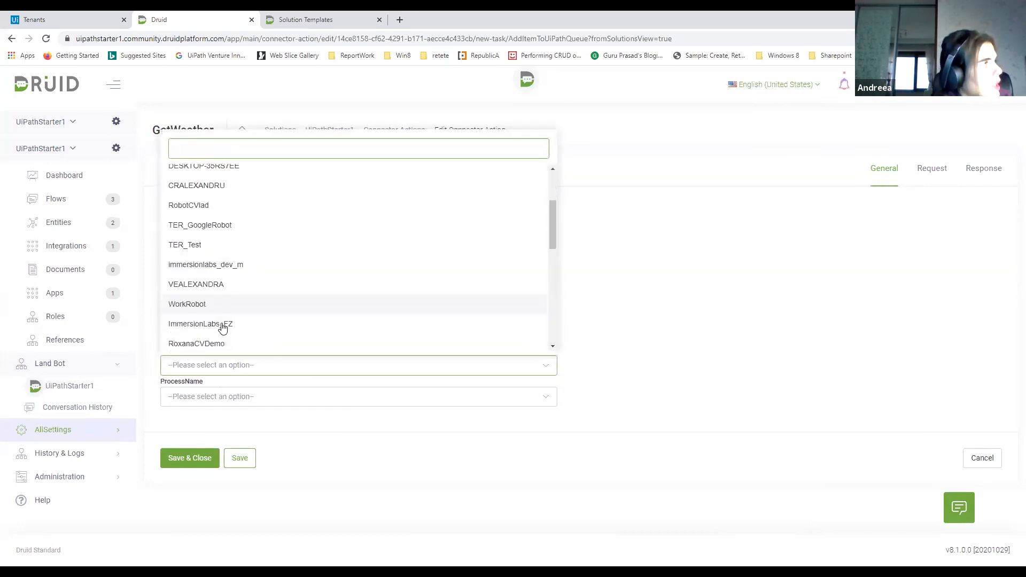
left_click(631, 275)
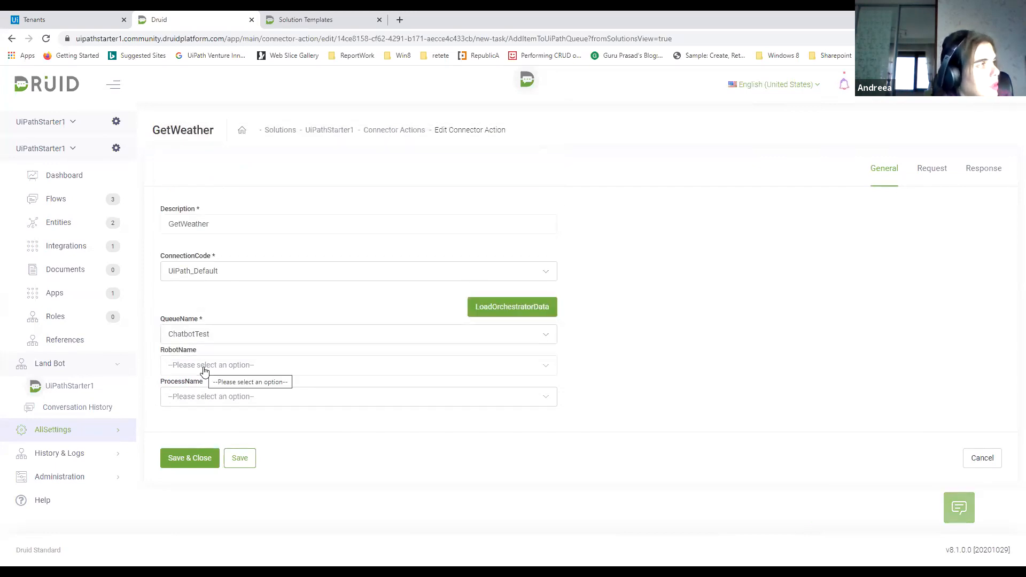
left_click(203, 396)
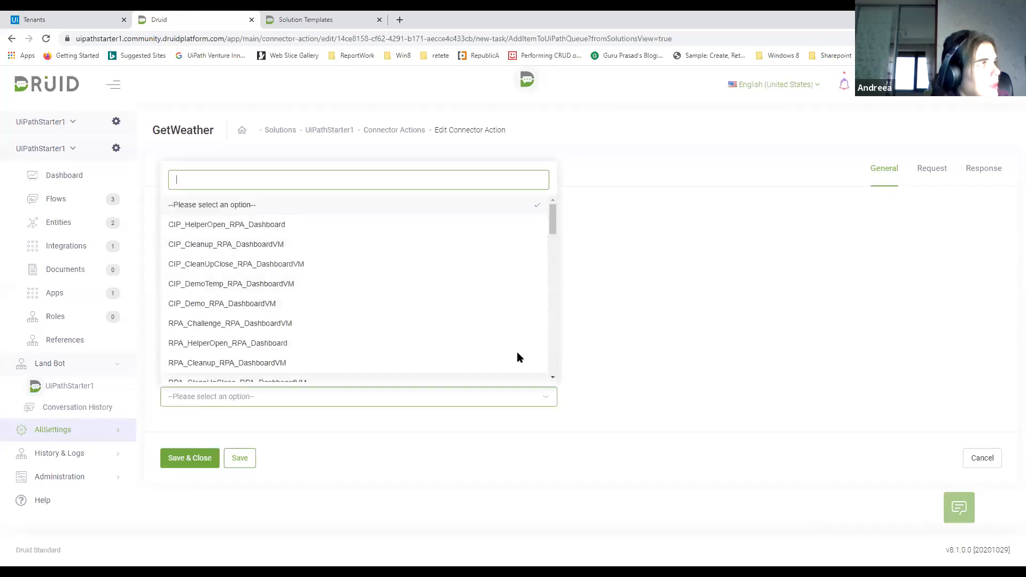
left_click(337, 465)
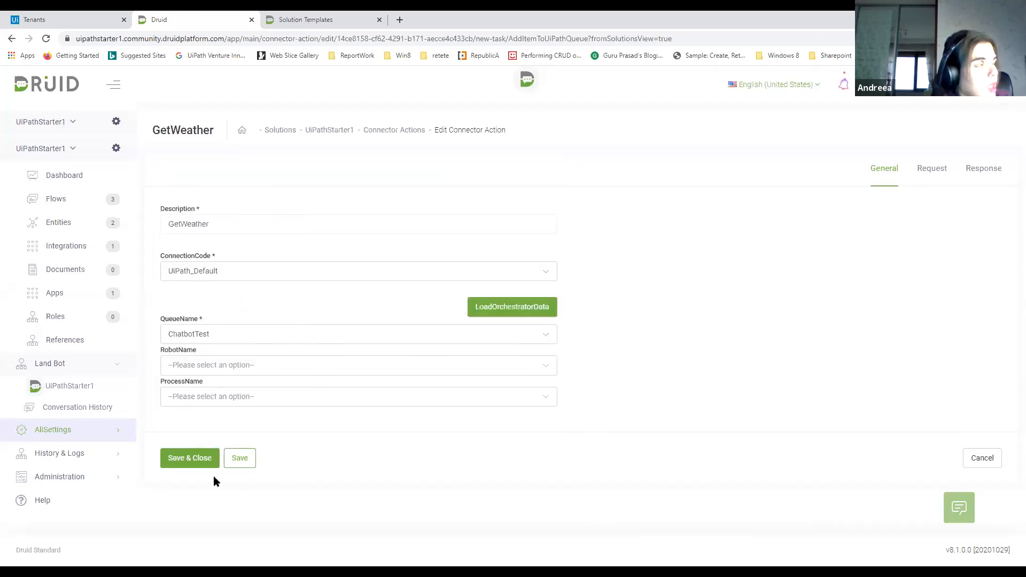
left_click(239, 461)
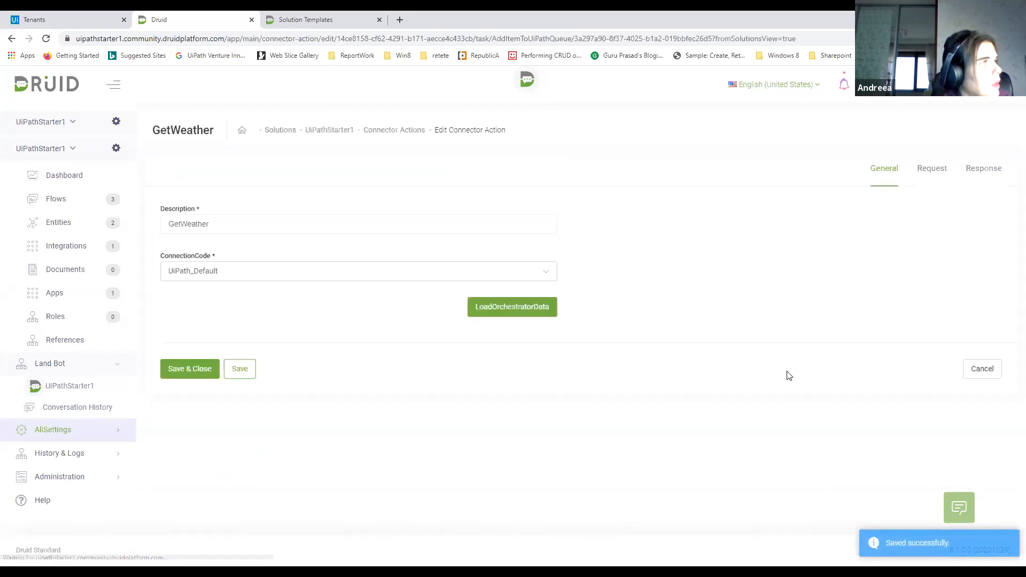
In the task's request settings, add a body mapping row with the connector field name Date, without any child mapping
left_click(932, 169)
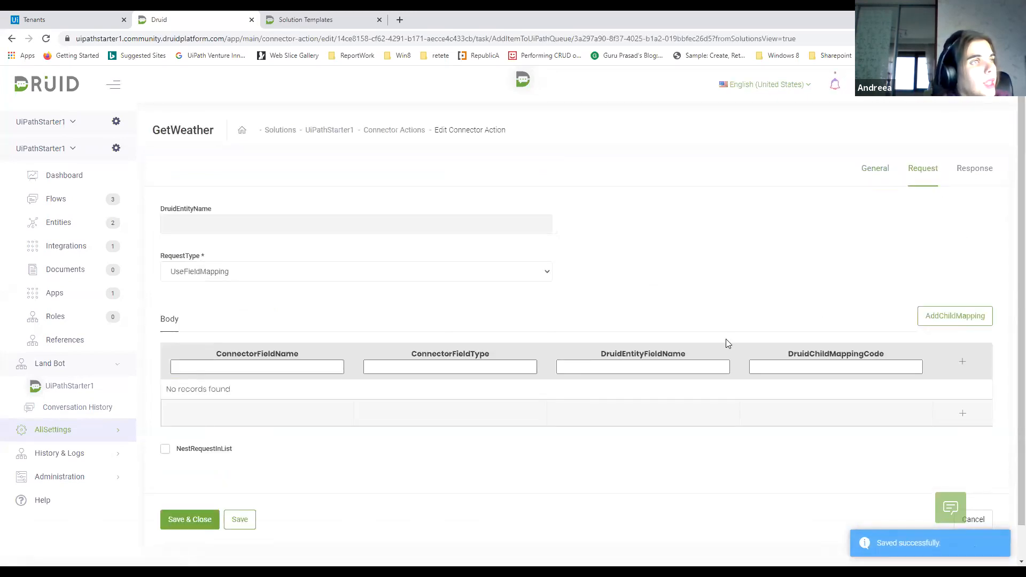
left_click(936, 324)
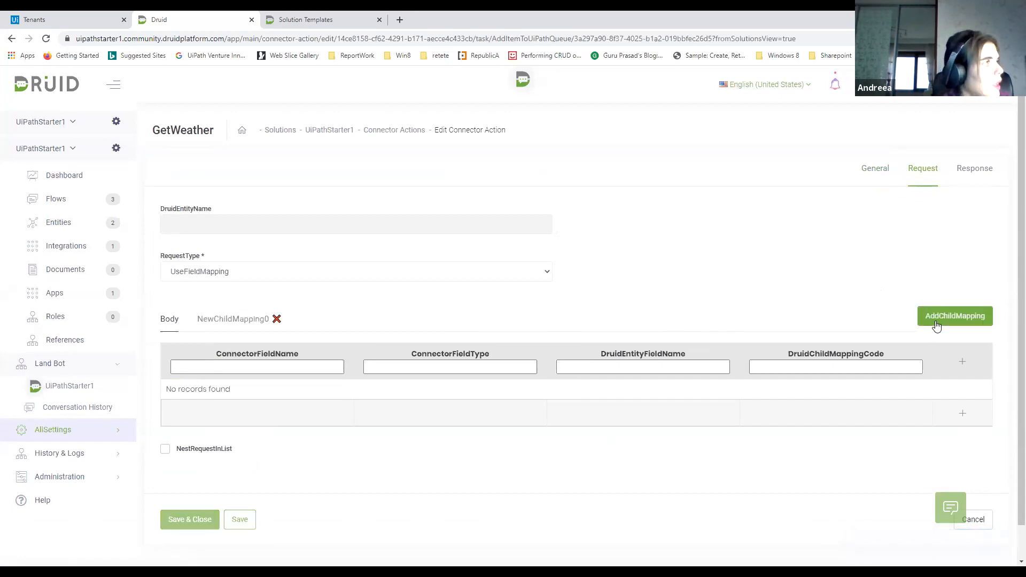
left_click(276, 319)
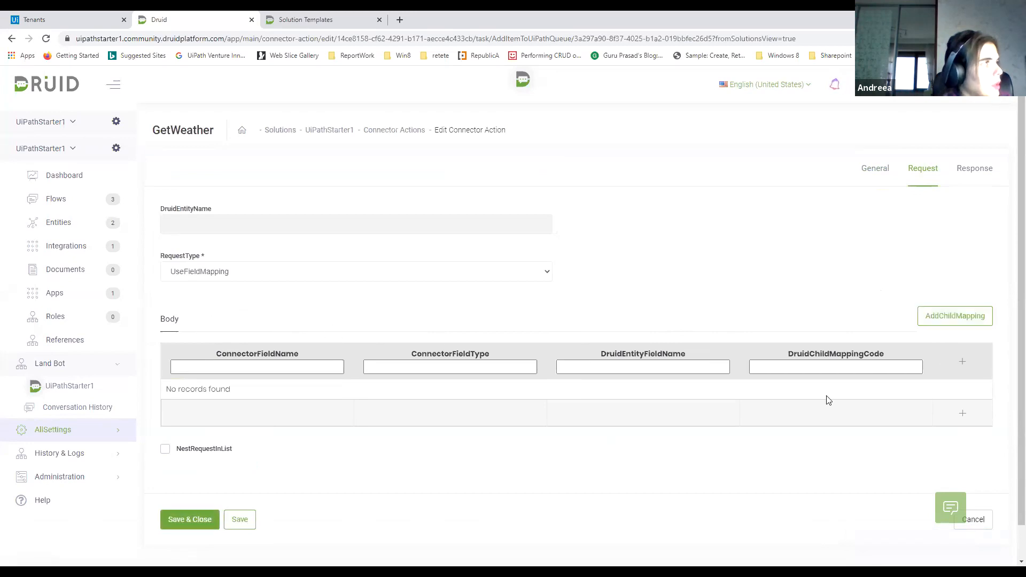
left_click(962, 362)
left_click(220, 394)
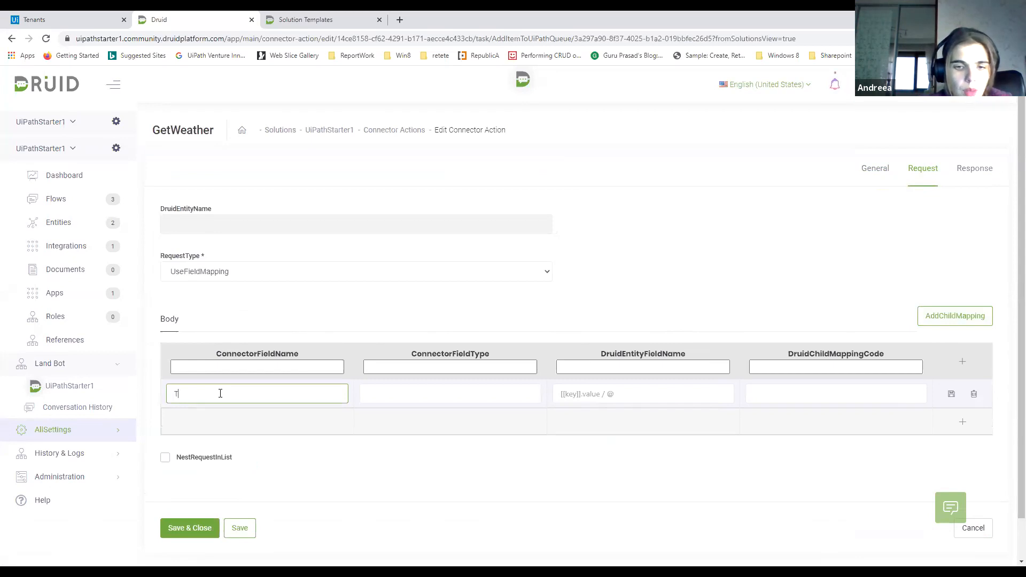
type("Da")
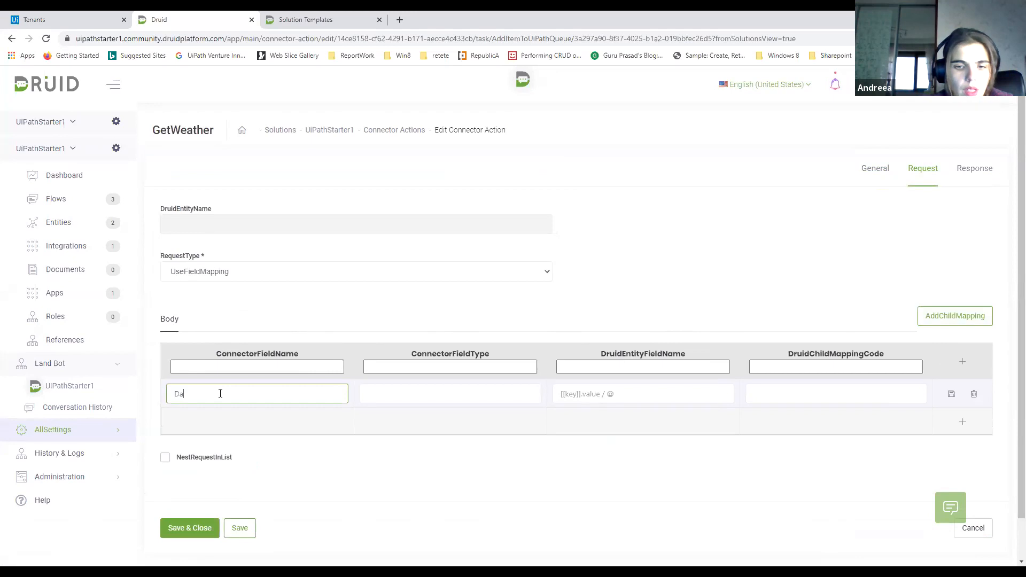
type("te")
Map the Date row to the Druid entity field [[UipathRequest]].Weather.CityName and save the row
left_click(663, 390)
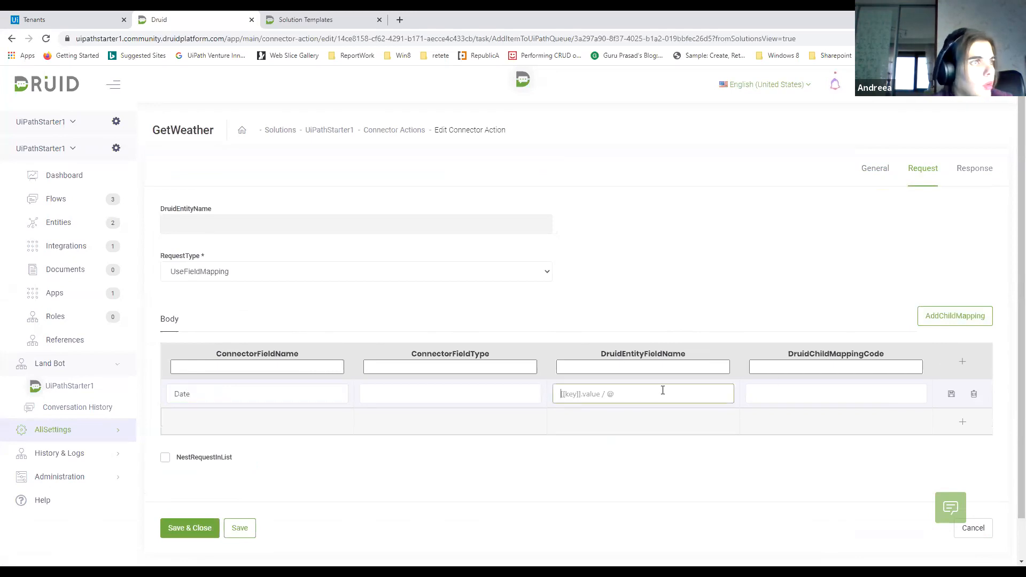
type("[[")
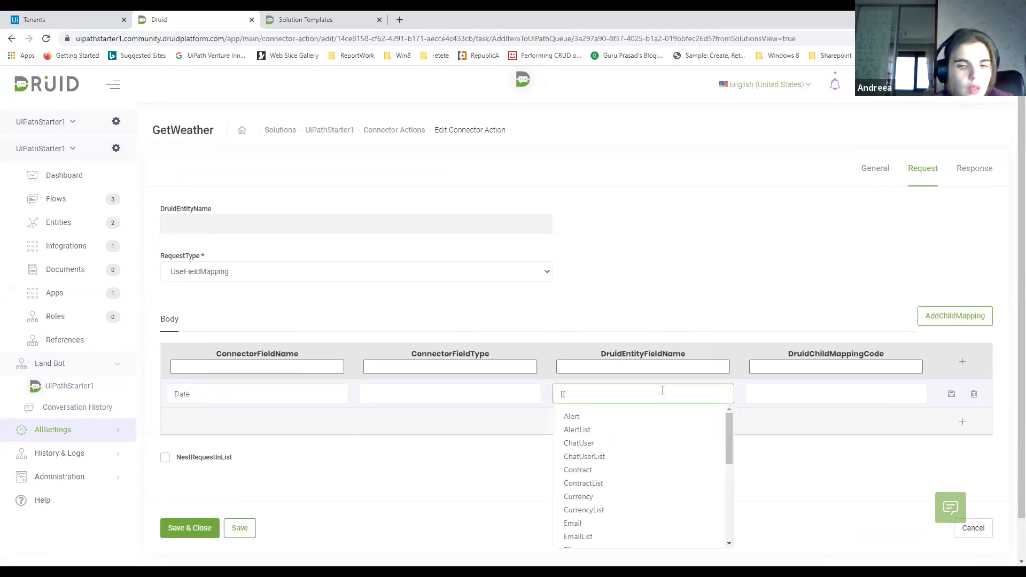
type("UiPat")
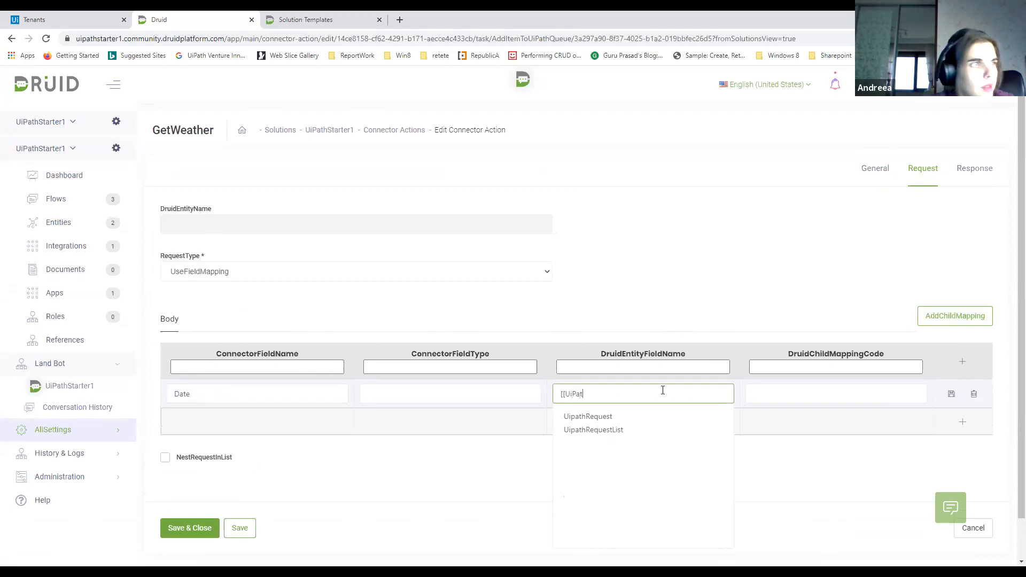
left_click(567, 417)
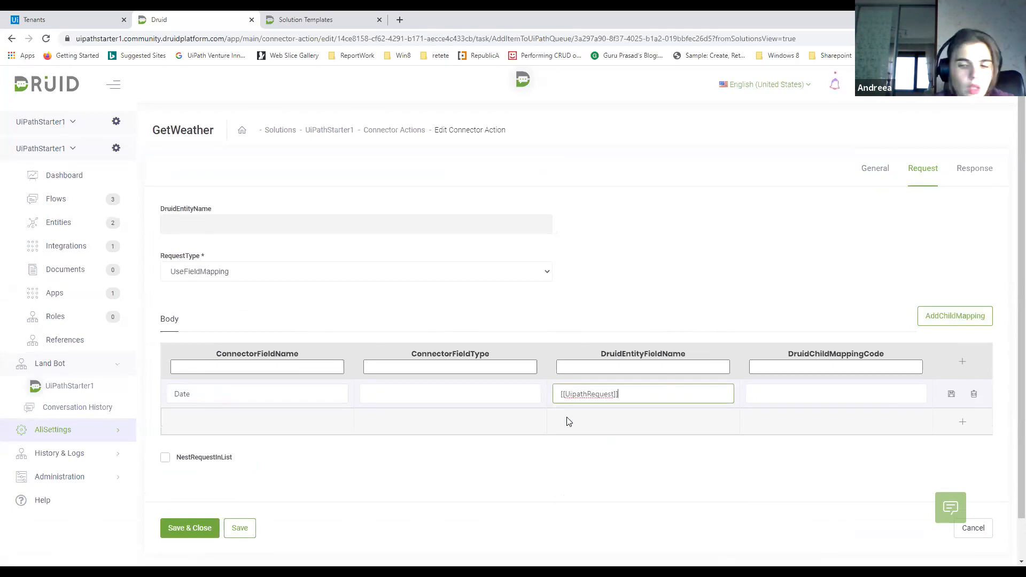
type("Wea")
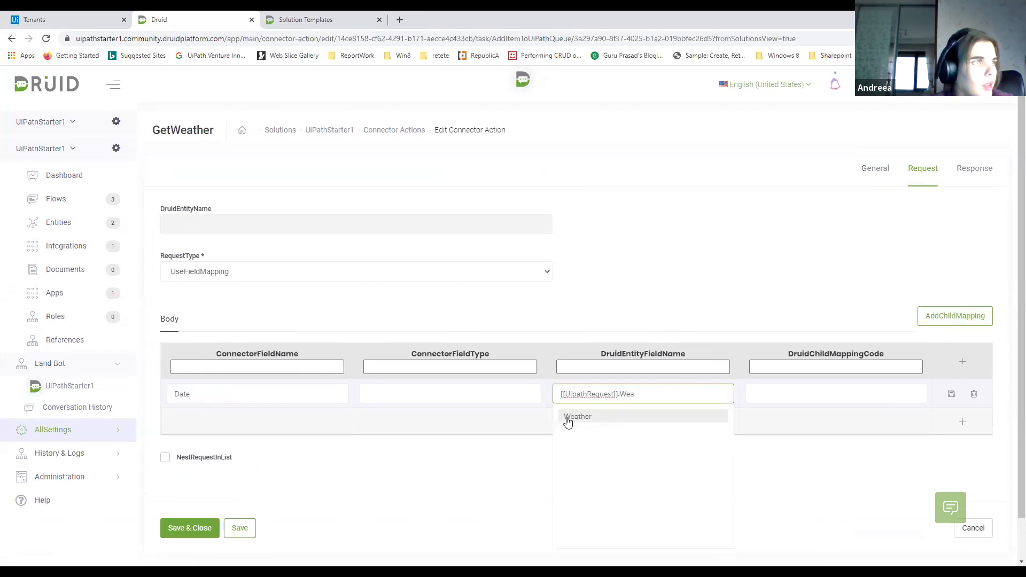
left_click(567, 418)
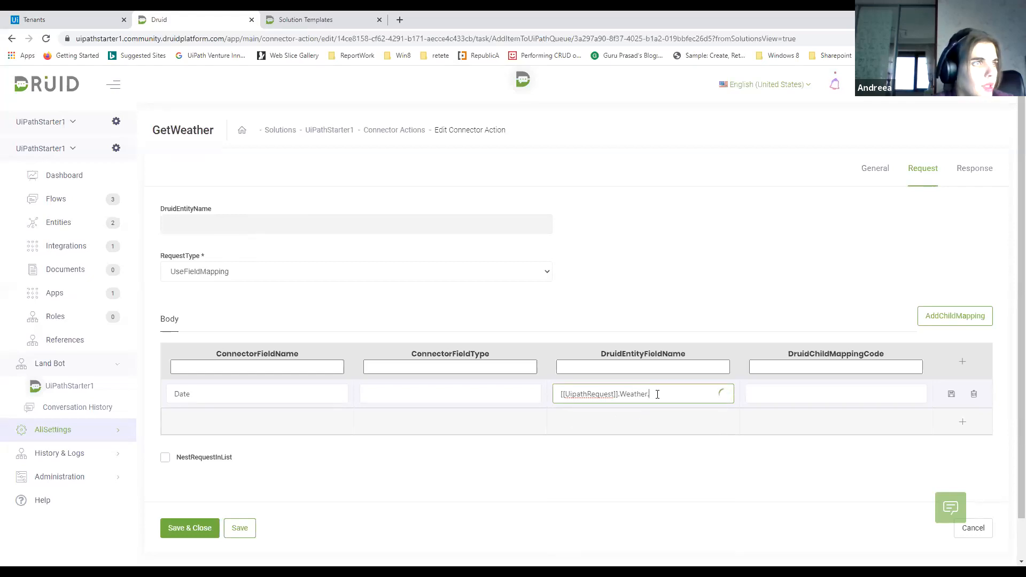
type(".Ci")
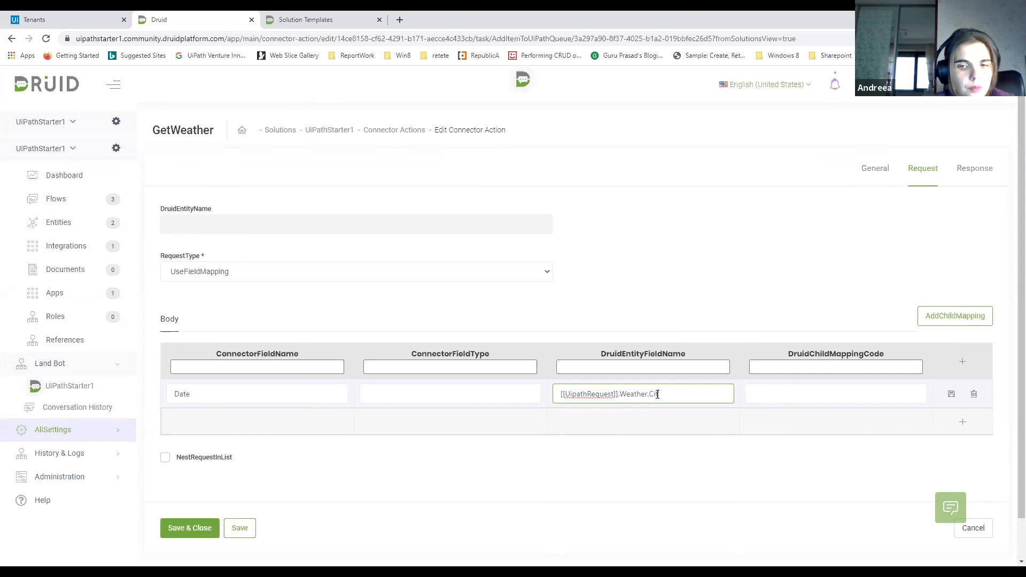
type("tyName")
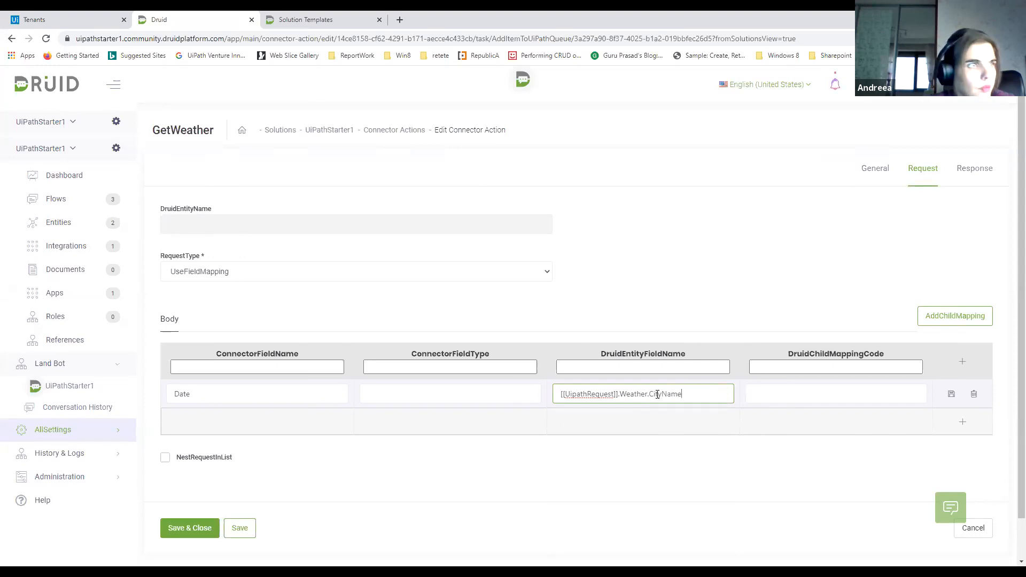
left_click(951, 394)
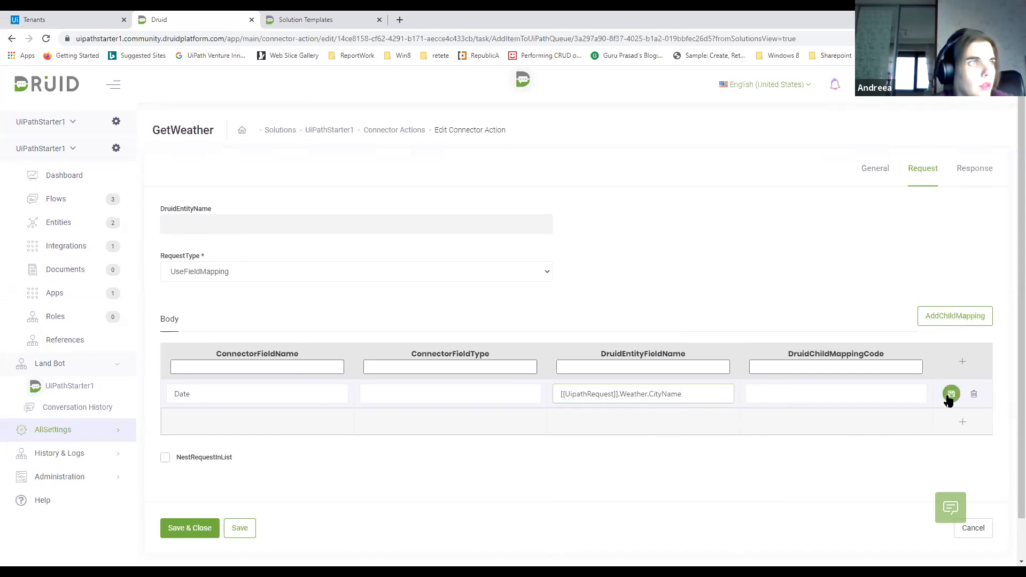
Add an empty second body mapping row, then change the Date row's entity field to [[UipathRequest]].Weather.Date and save it
left_click(962, 362)
left_click(255, 420)
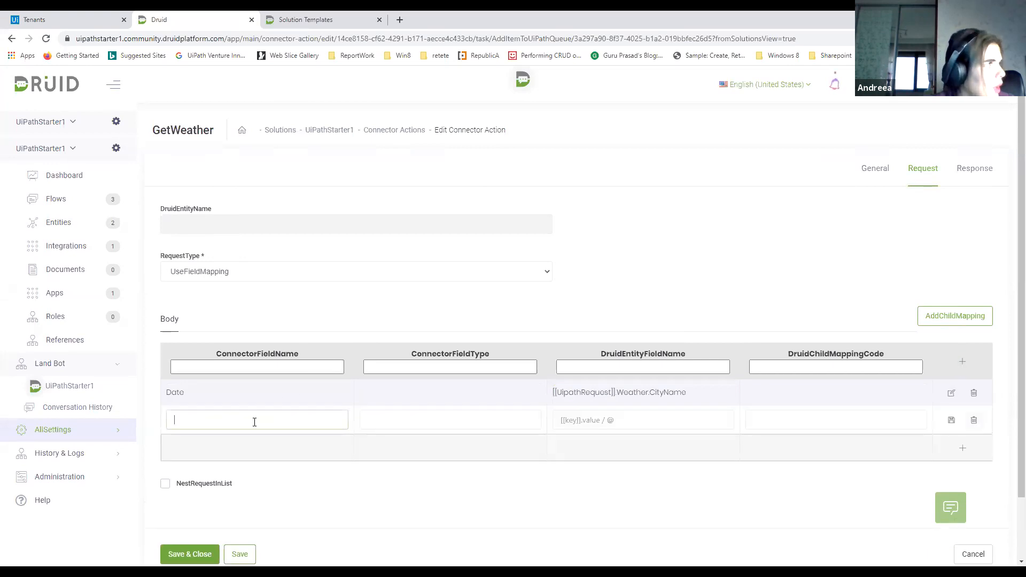
left_click(951, 393)
left_click_drag(726, 397, 649, 395)
key("BackSpace")
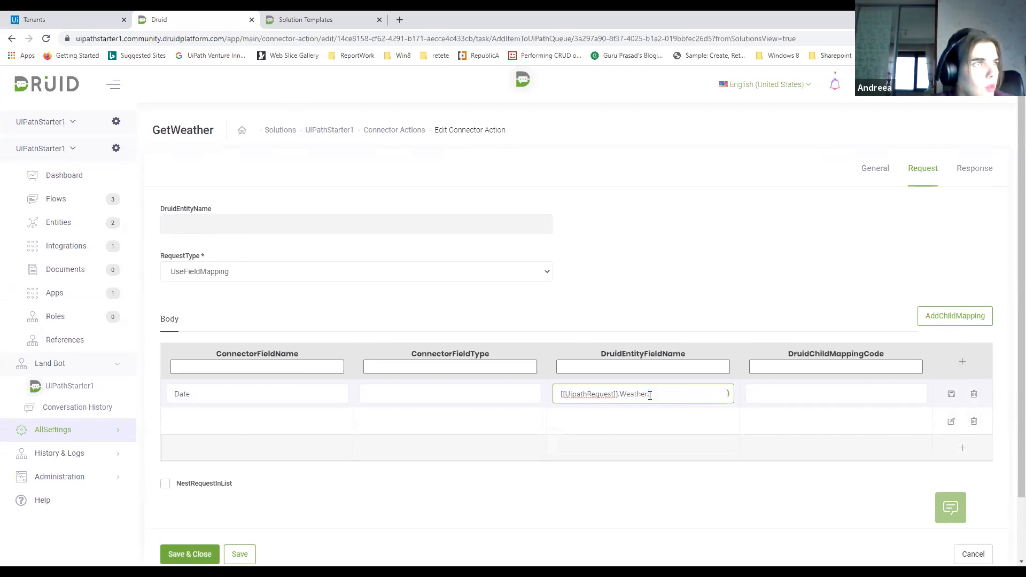
left_click(601, 431)
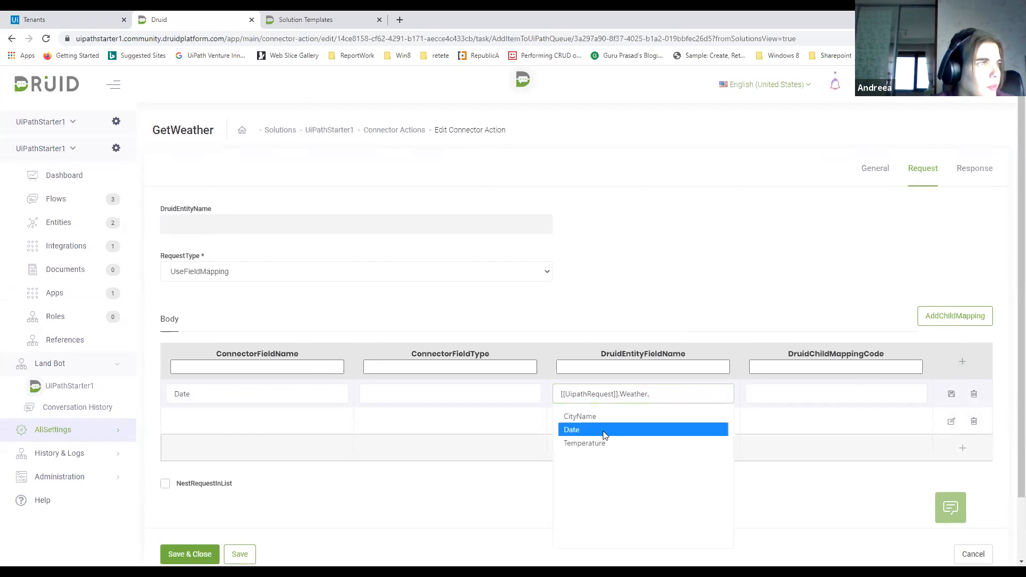
left_click(955, 394)
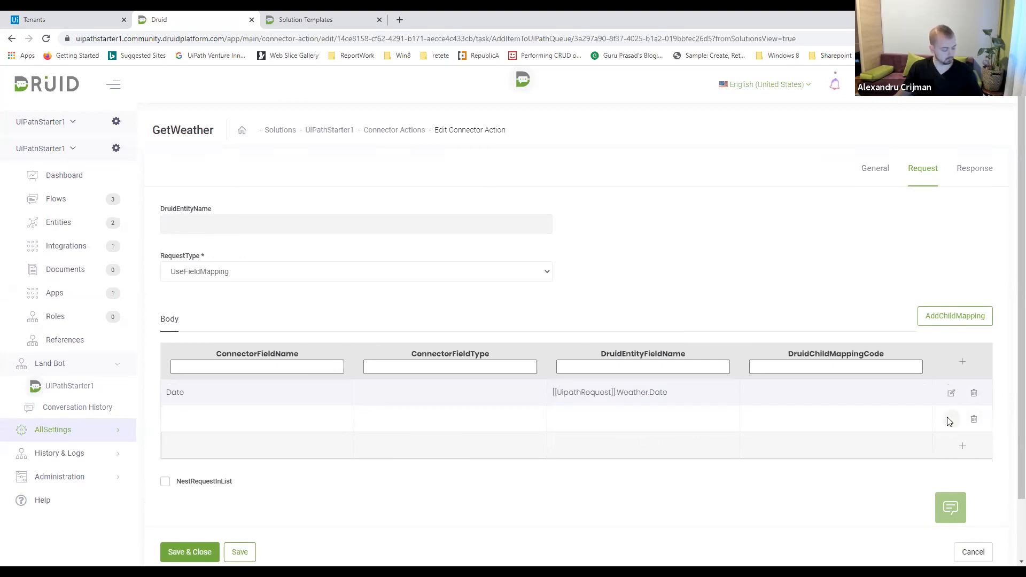
Fill the empty mapping row with connector field City mapped to [[UipathRequest]].Weather.CityName and save the row
left_click(951, 420)
left_click(228, 420)
type("City")
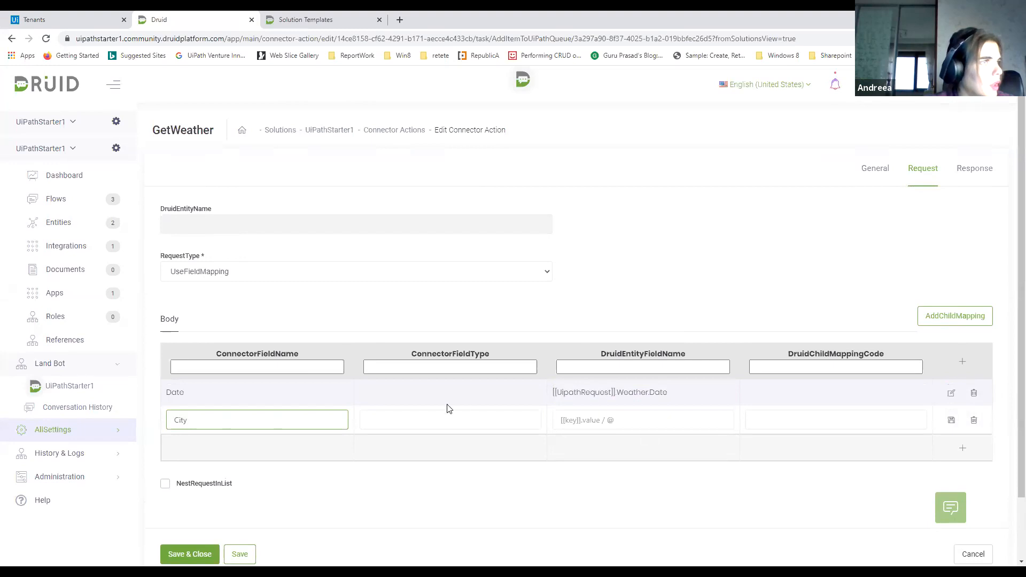
left_click(565, 420)
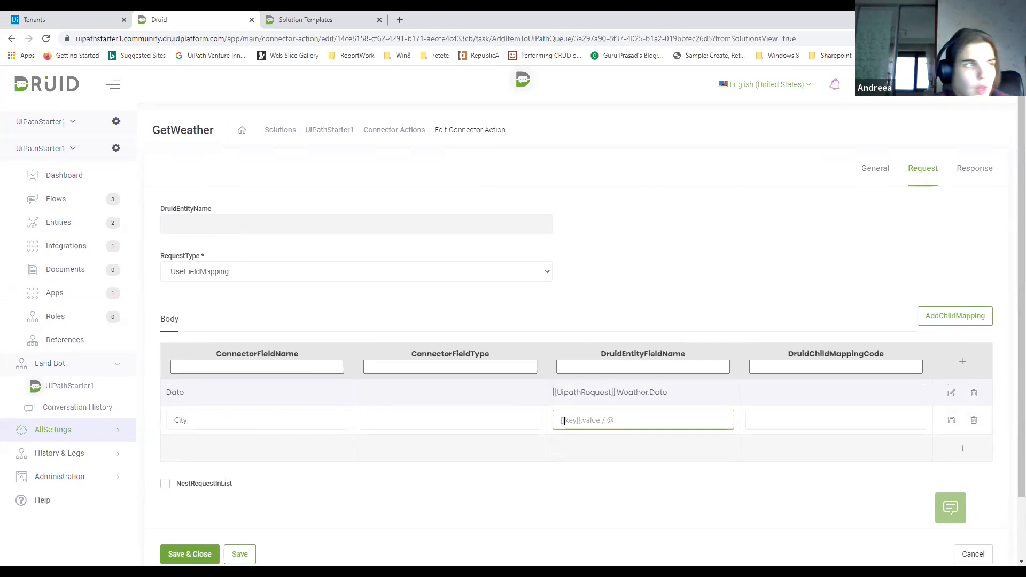
type("[[Ui")
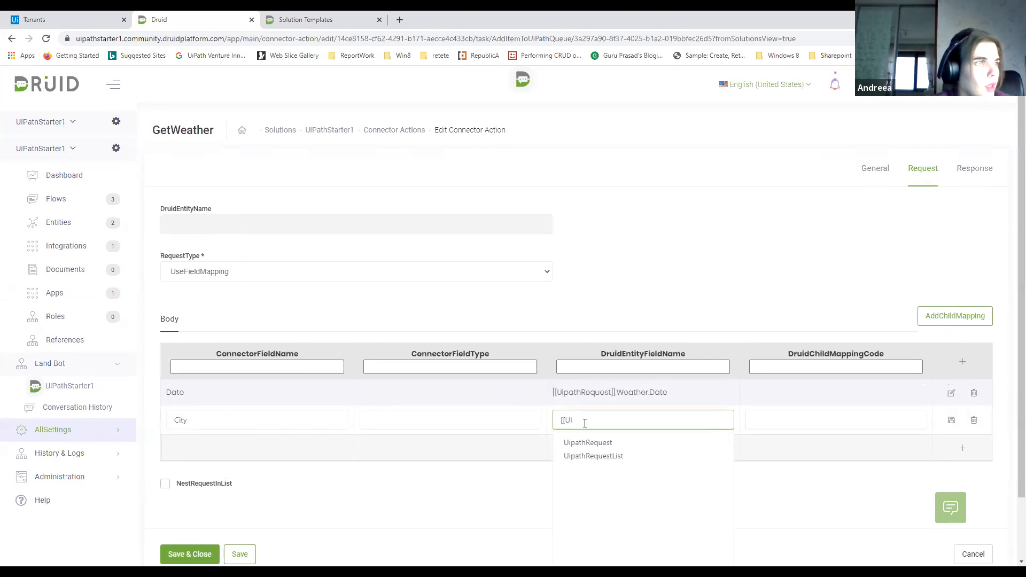
left_click(591, 444)
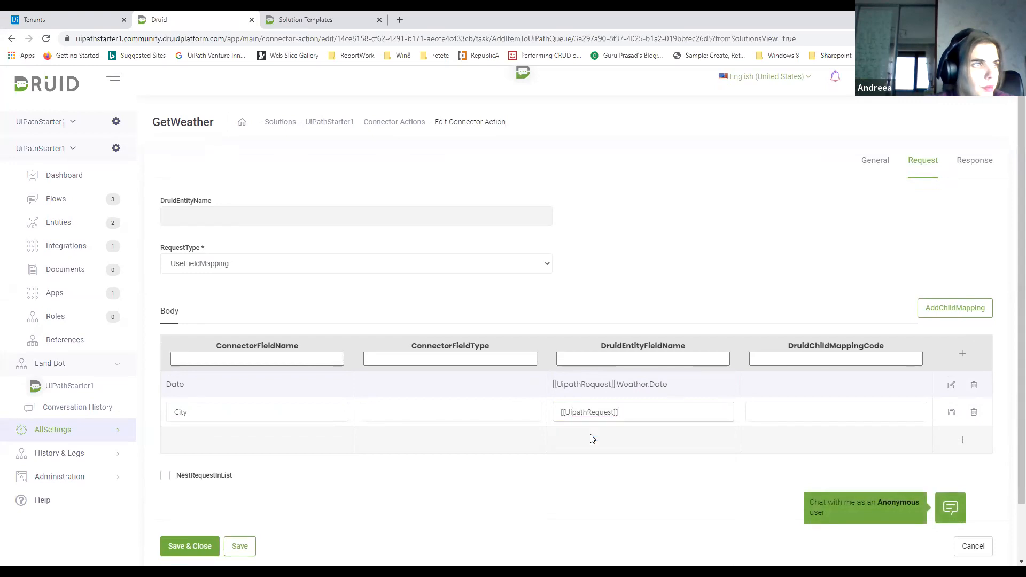
type(".")
left_click(593, 474)
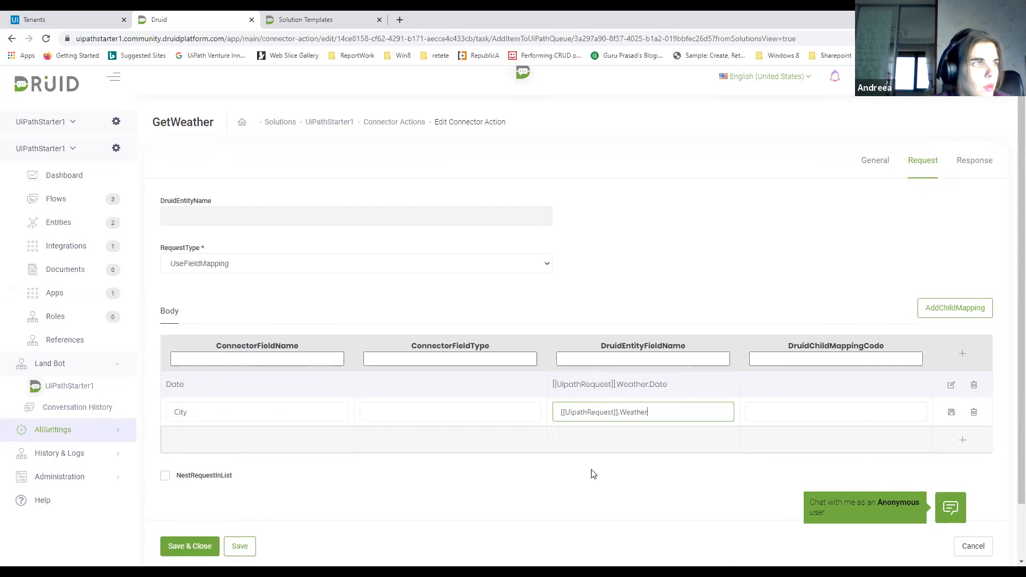
type(".City")
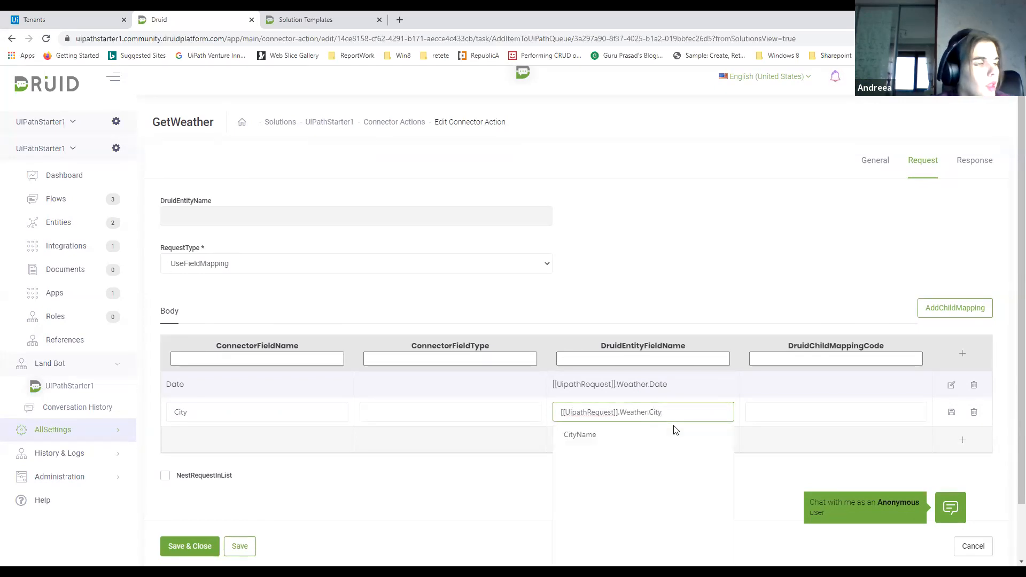
left_click(596, 434)
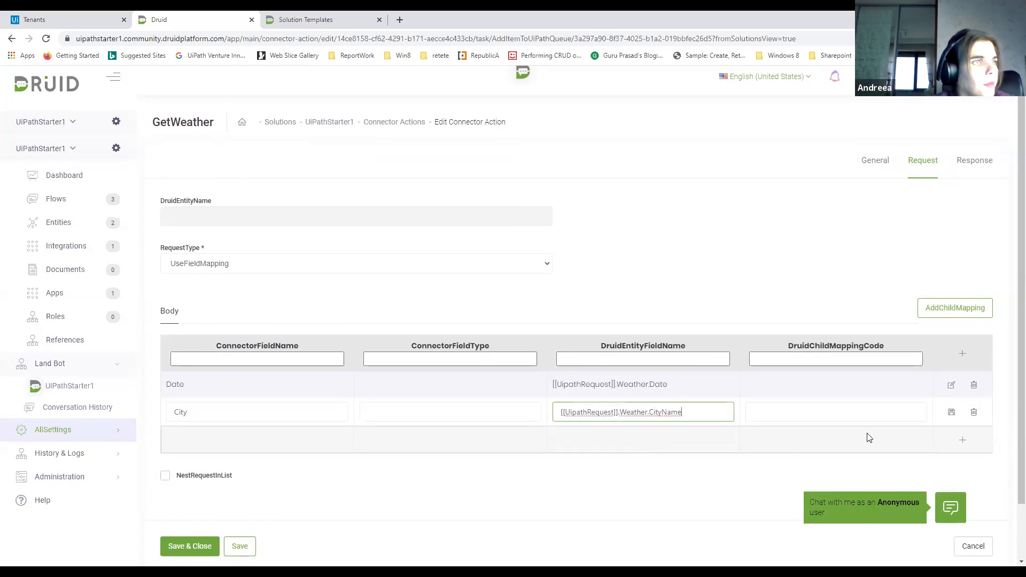
left_click(951, 413)
Add a third body mapping row with the connector field name ResponseUserId
left_click(962, 354)
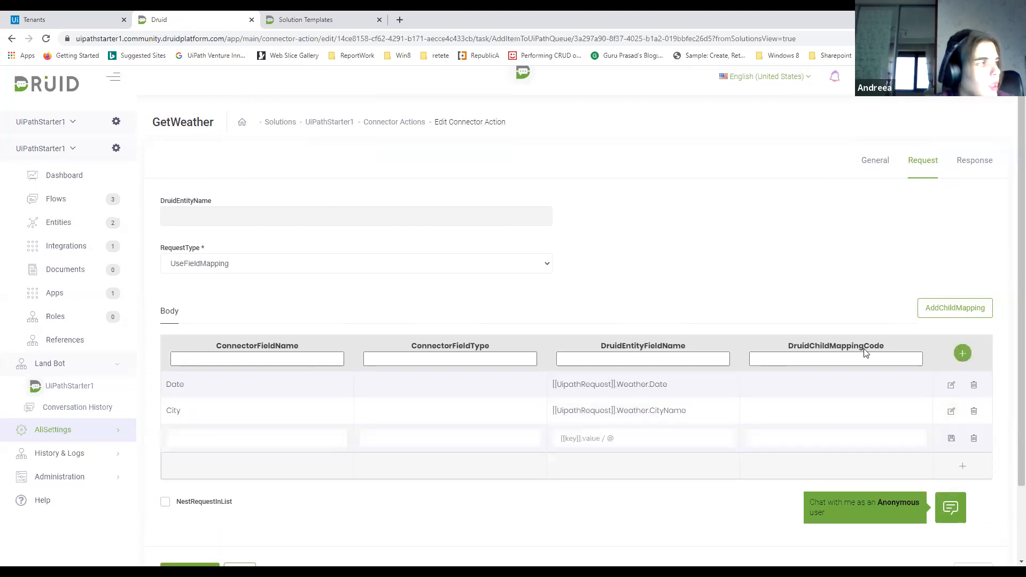
left_click(199, 433)
type("R")
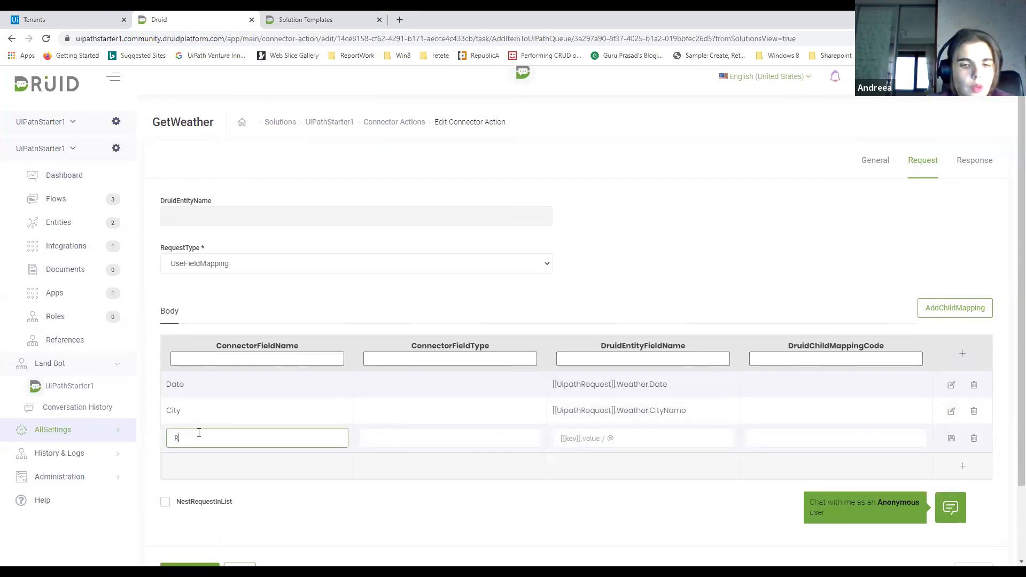
type("esponseUserId")
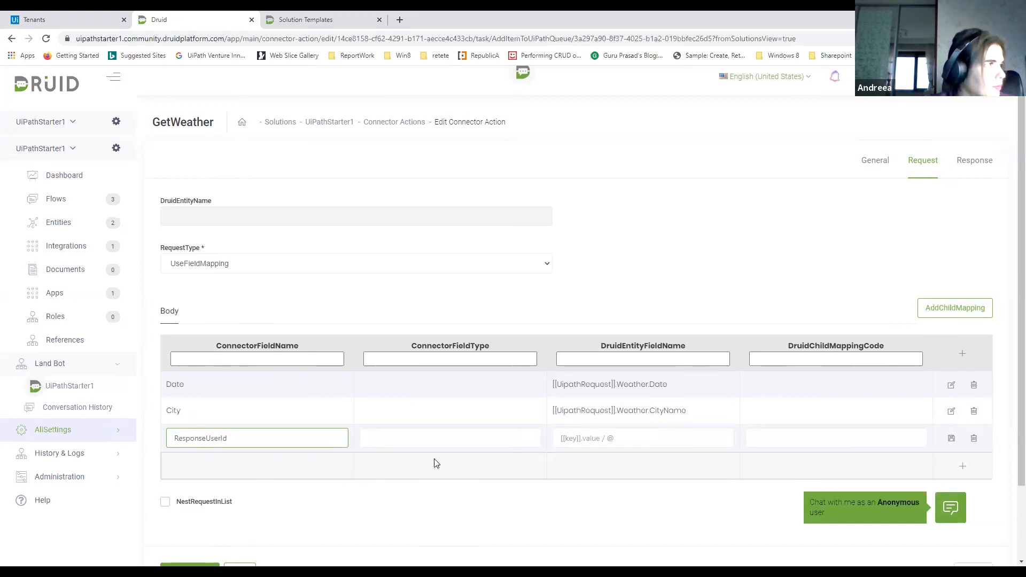
Map the ResponseUserId row to the Druid entity field [[UipathRequest]].ResponseUserId and save the row
left_click(563, 441)
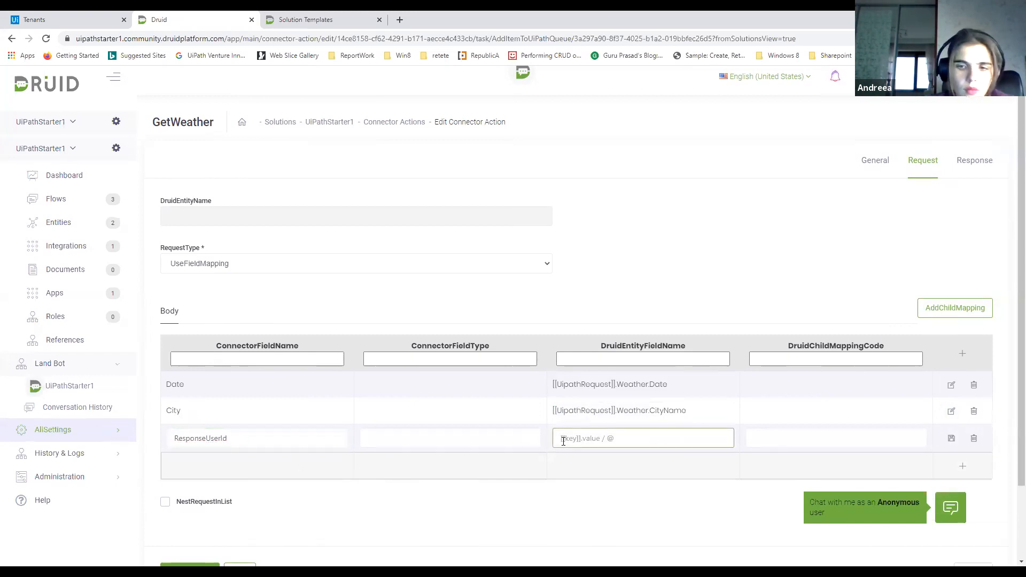
type("[[UIPath")
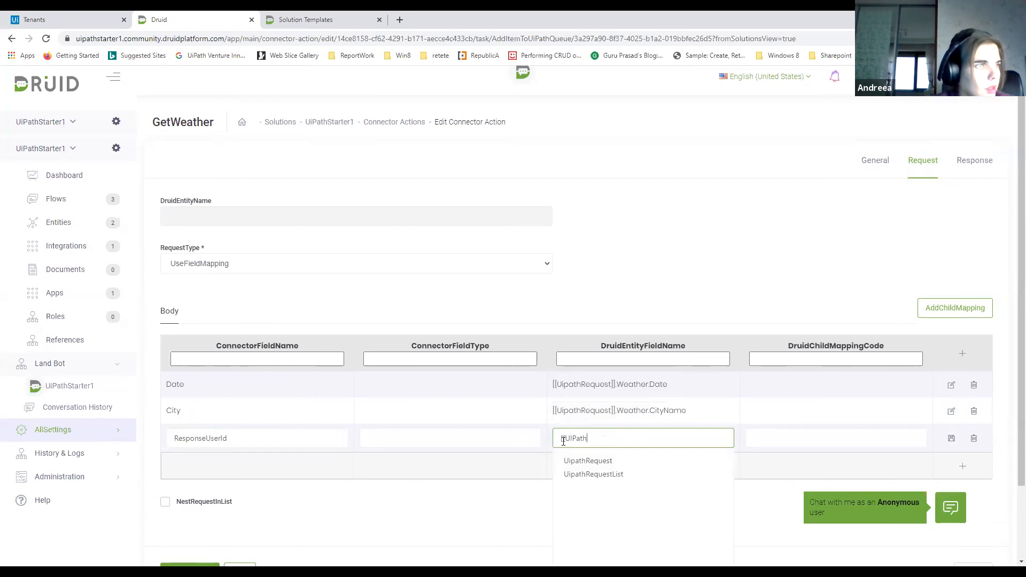
scroll(608, 464, "down", 1)
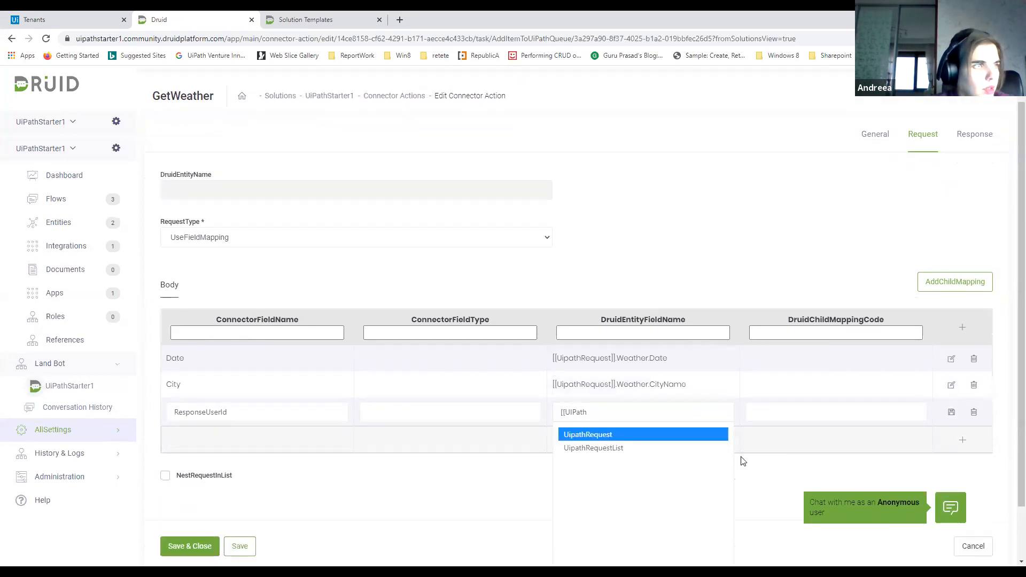
left_click(672, 436)
type(".res")
left_click(628, 453)
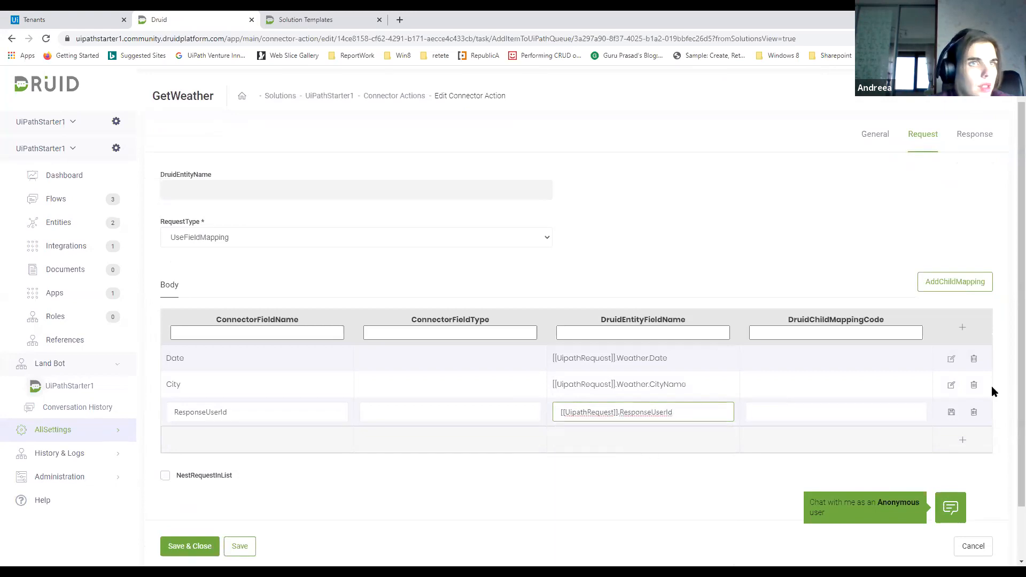
left_click(952, 412)
Add a fourth body mapping row with the connector field name ResponseTenantId
left_click(962, 440)
left_click(217, 446)
type("ResponsetenantId")
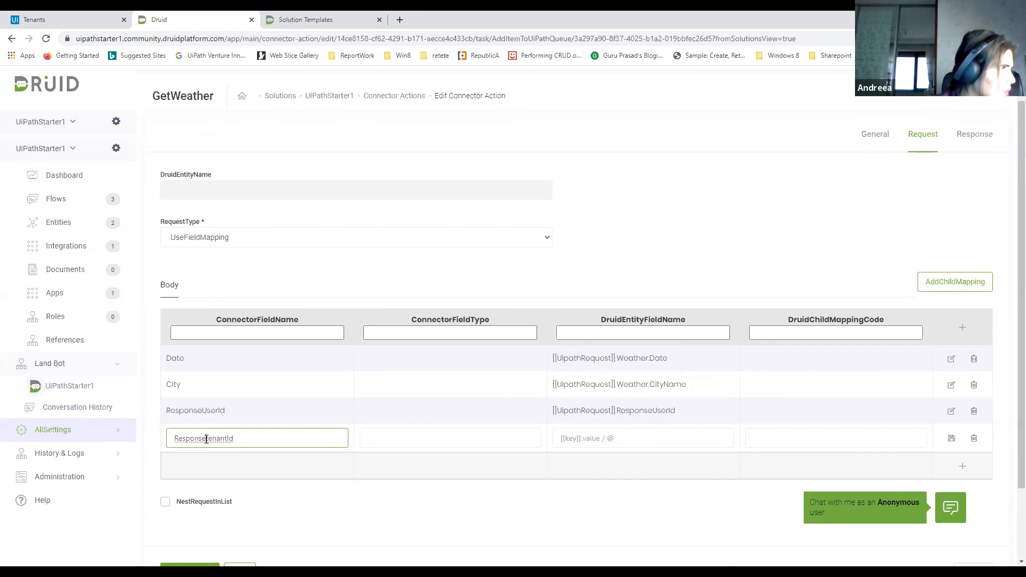
type("T")
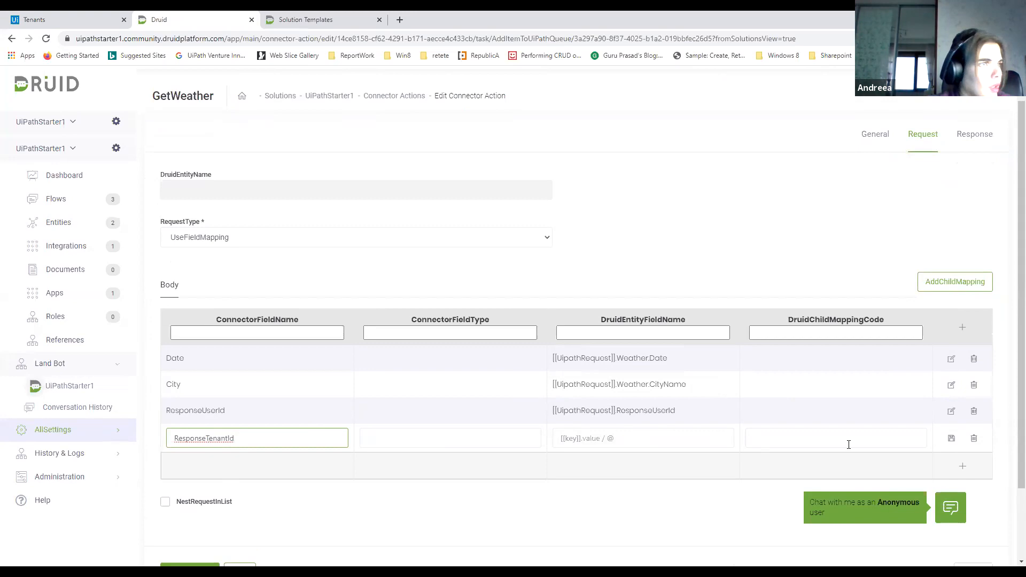
Map the ResponseTenantId row to the Druid entity field [[UipathRequest]].ResponseTenantId and save the row
left_click(686, 438)
type("[[Ui")
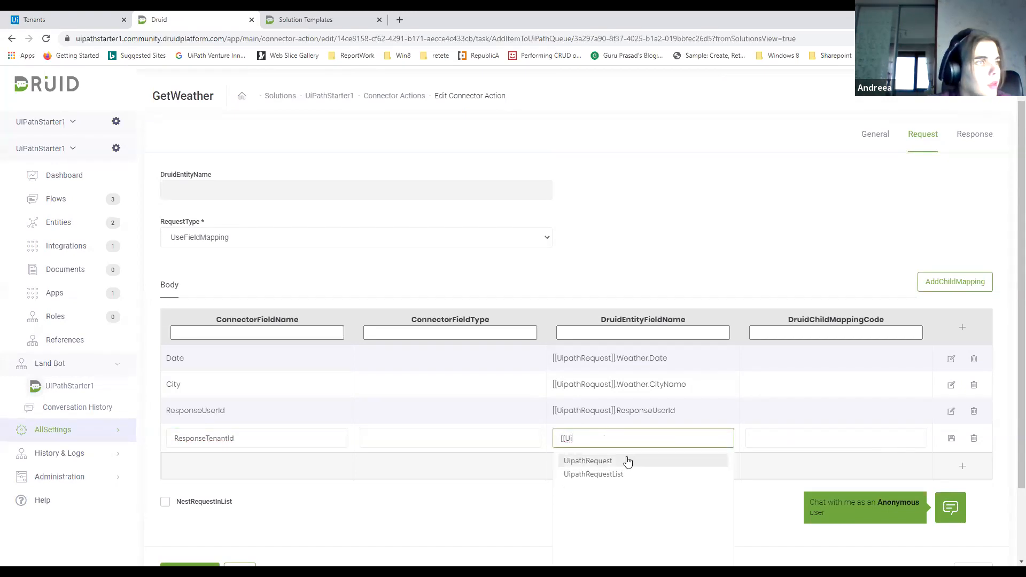
scroll(625, 460, "down", 1)
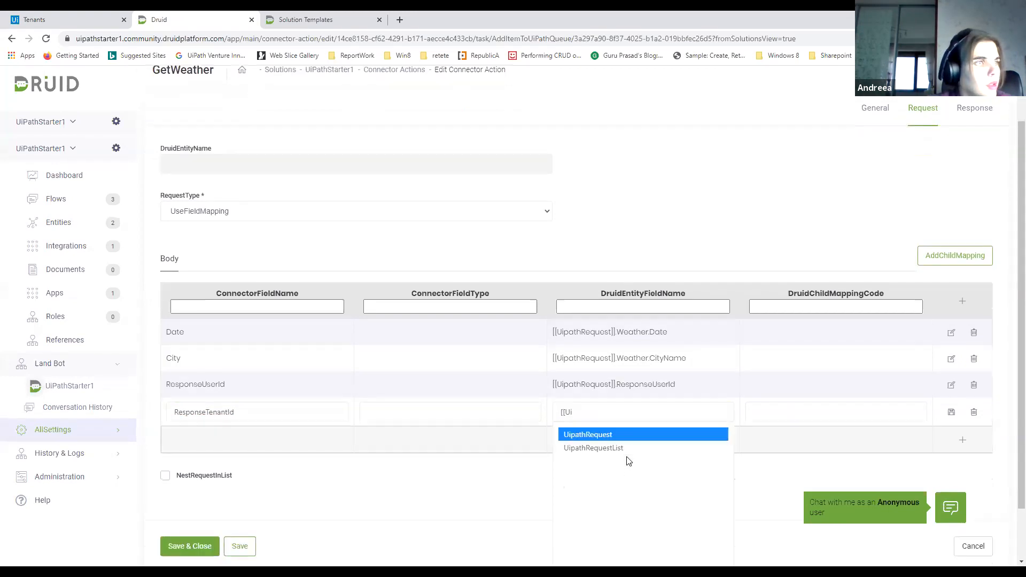
left_click(619, 435)
type(".Res")
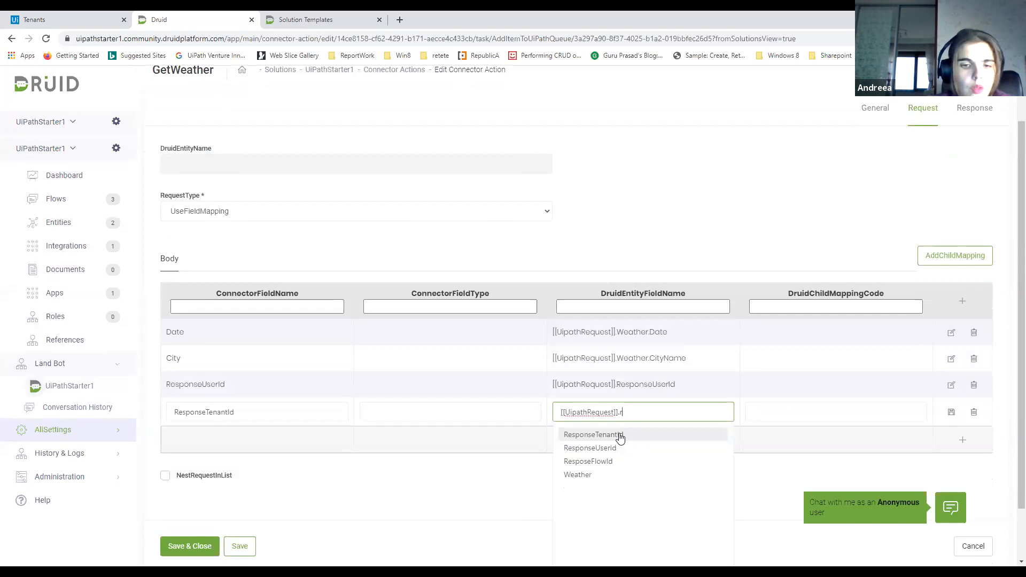
left_click(619, 433)
left_click(952, 413)
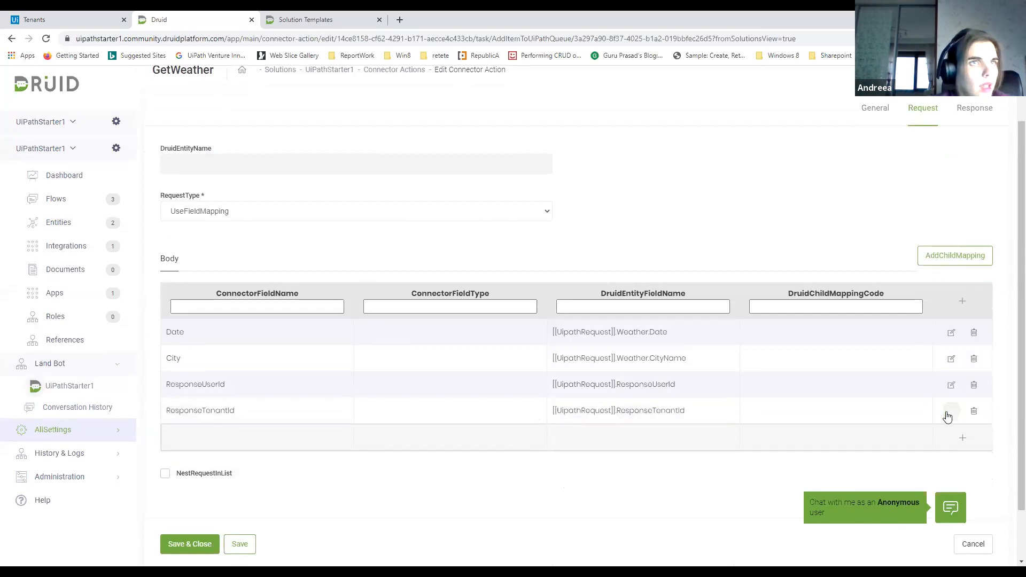
Add a fifth body mapping row with the connector field name ResponseFlowId
left_click(962, 301)
left_click(208, 439)
type("ResponseFlowId")
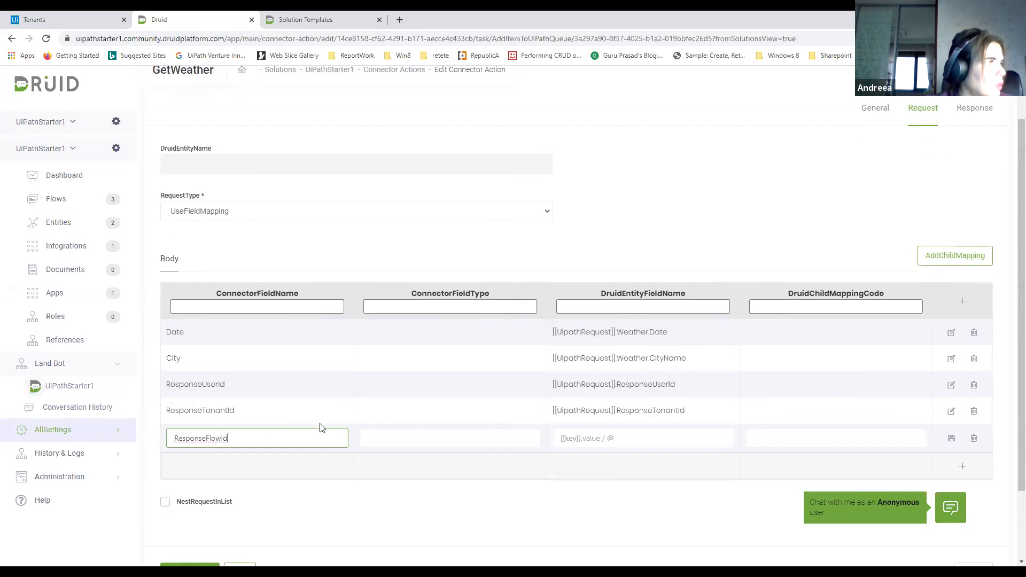
Map the ResponseFlowId row to the Druid entity field [[UipathRequest]].ResposeFlowId, then save the row and the task's request settings
left_click(659, 444)
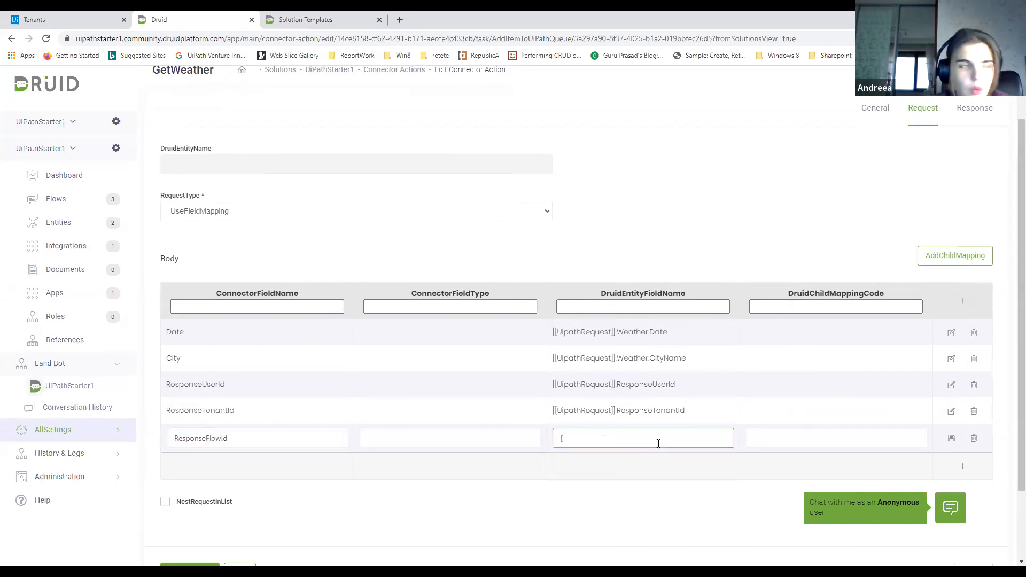
type("[[")
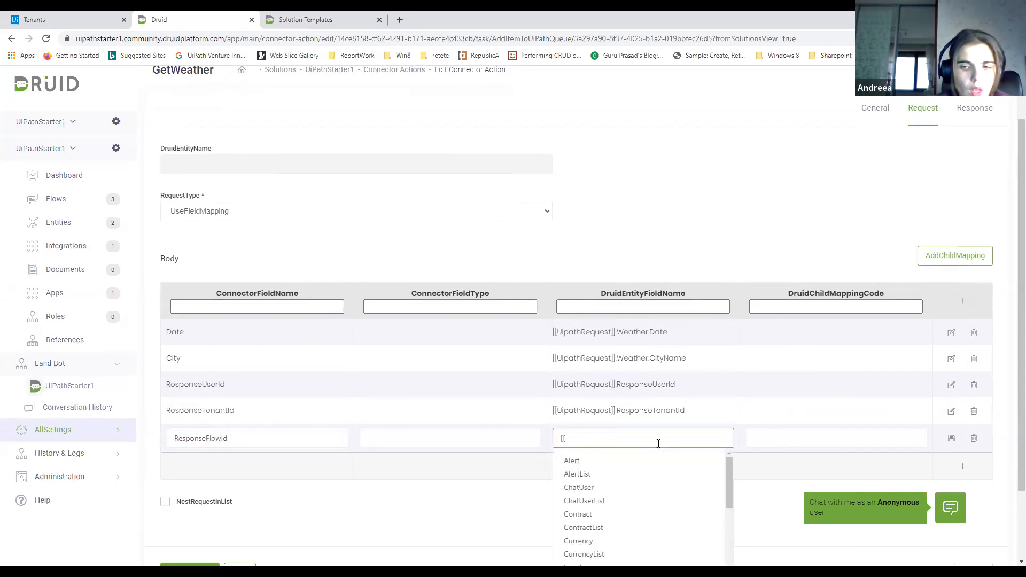
type("UiP")
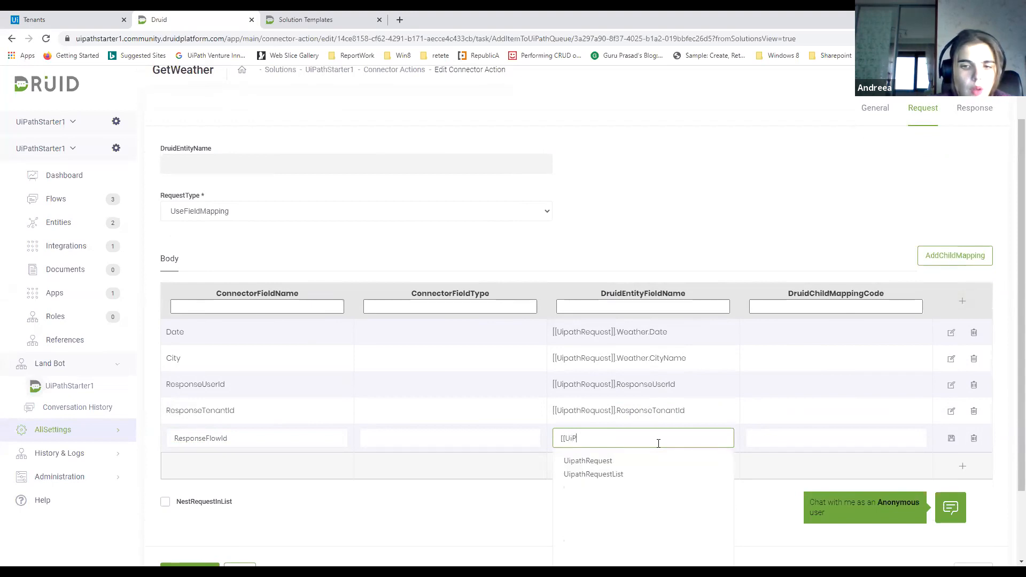
type("a")
scroll(658, 452, "down", 1)
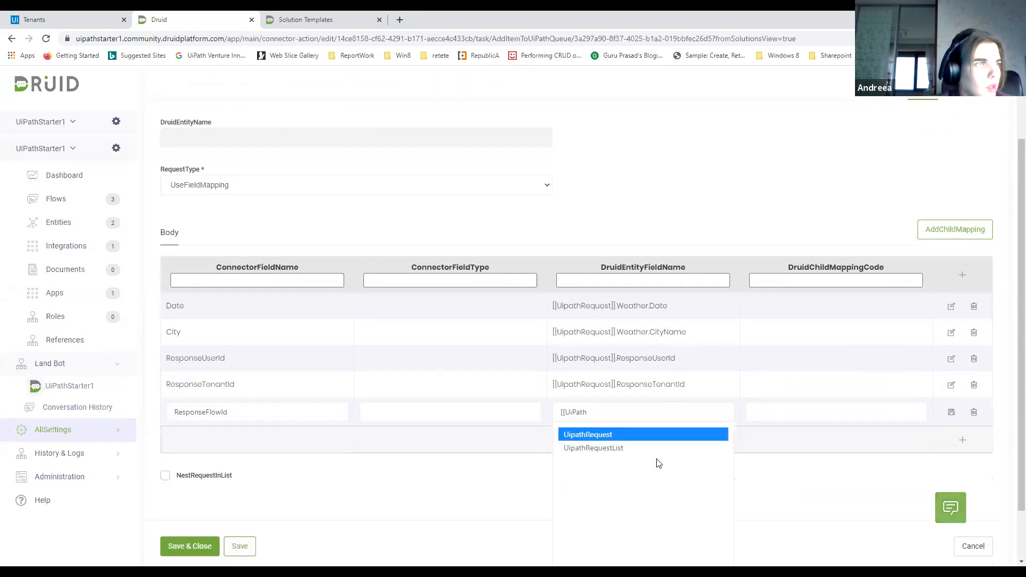
left_click(640, 438)
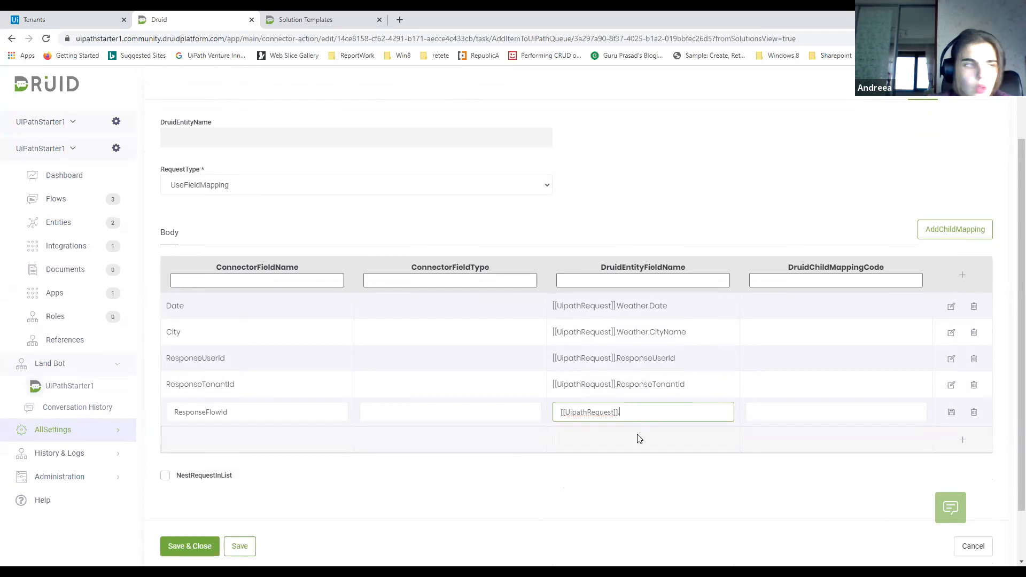
type(".")
left_click(608, 461)
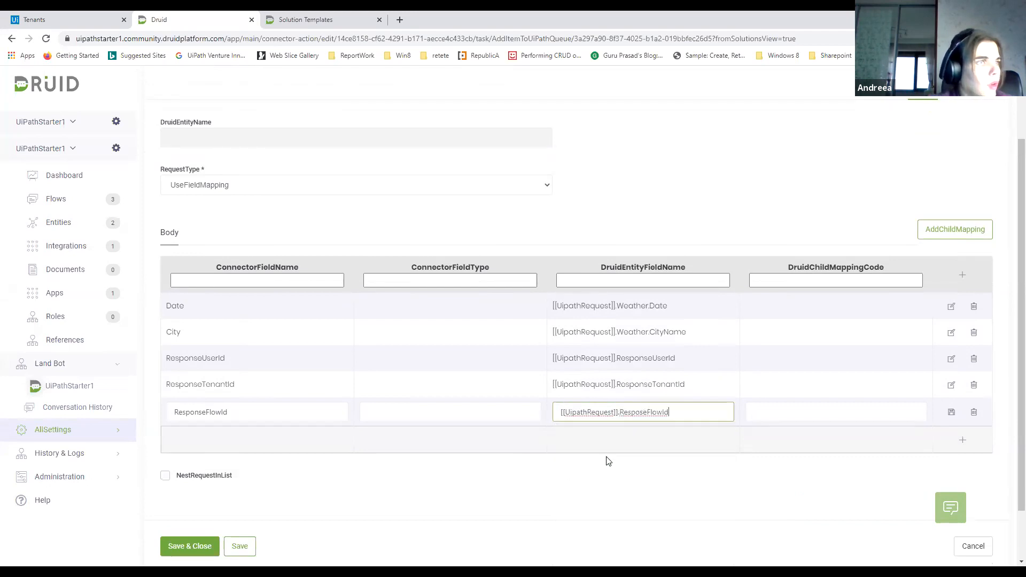
left_click(951, 413)
left_click(249, 545)
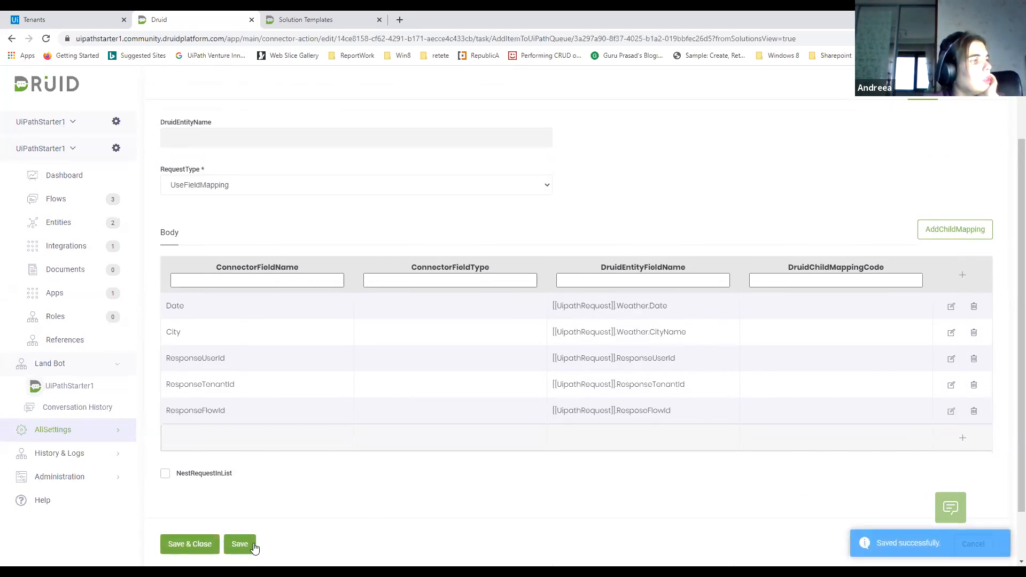
left_click(234, 541)
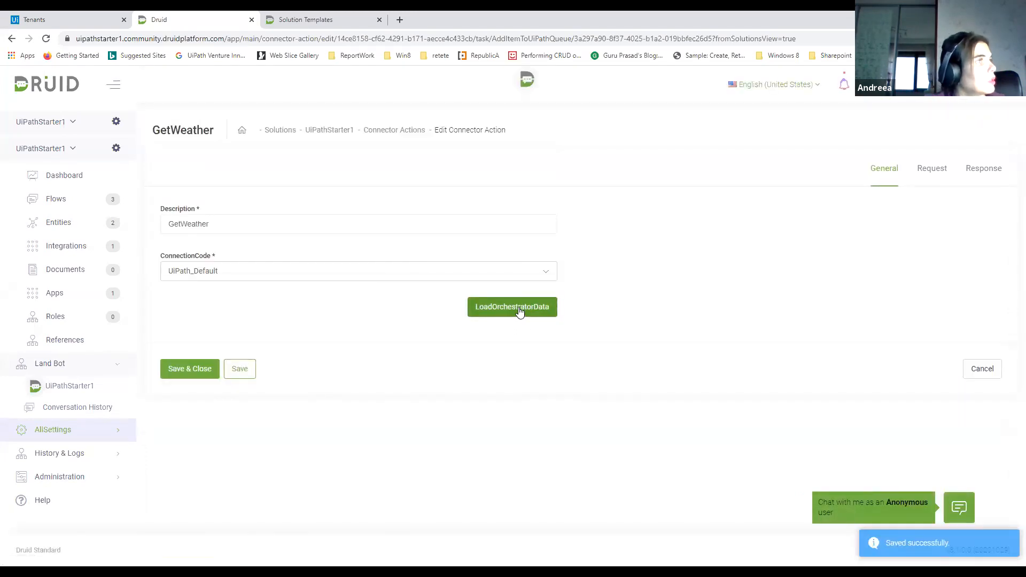
Load the Orchestrator data, change the task's queue to HackDruidTrainingQueue, and save and close the task
left_click(534, 301)
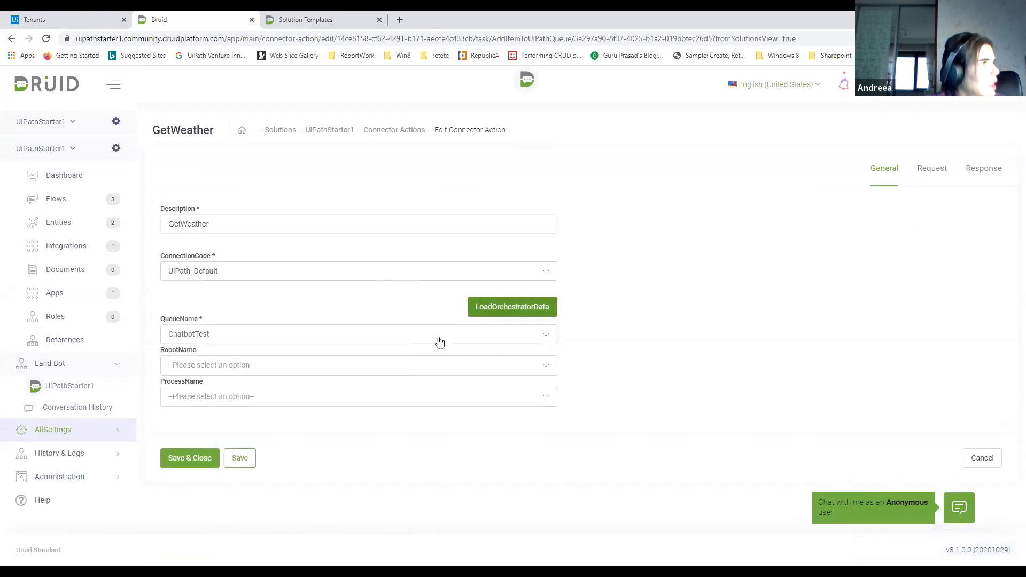
left_click(434, 340)
scroll(301, 227, "down", 3)
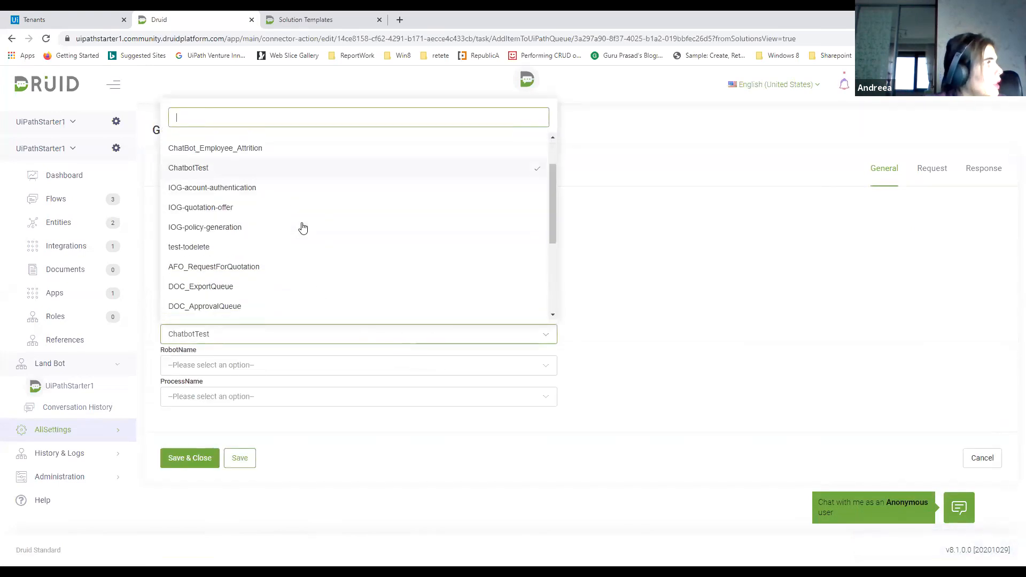
scroll(301, 227, "down", 4)
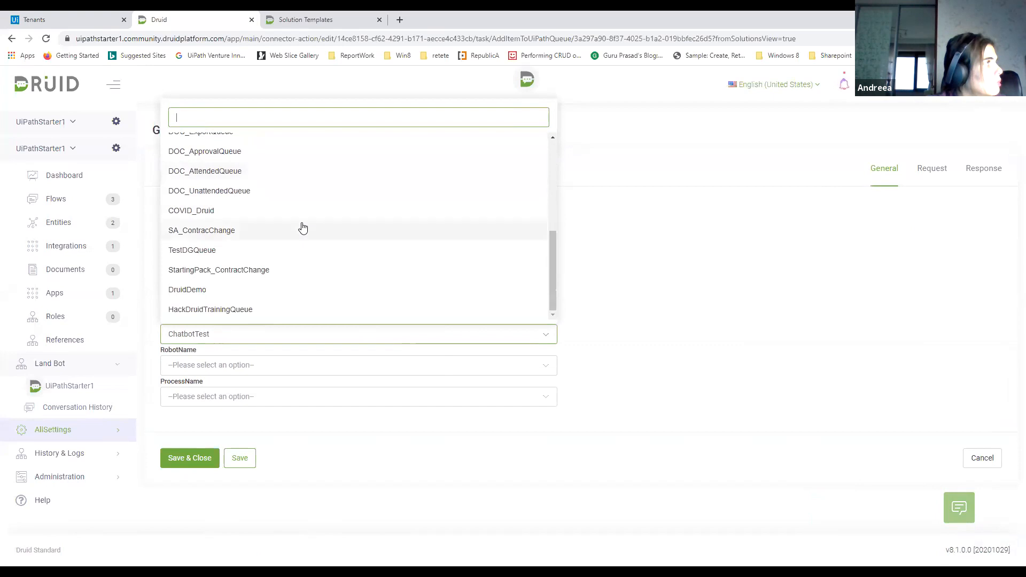
left_click(252, 309)
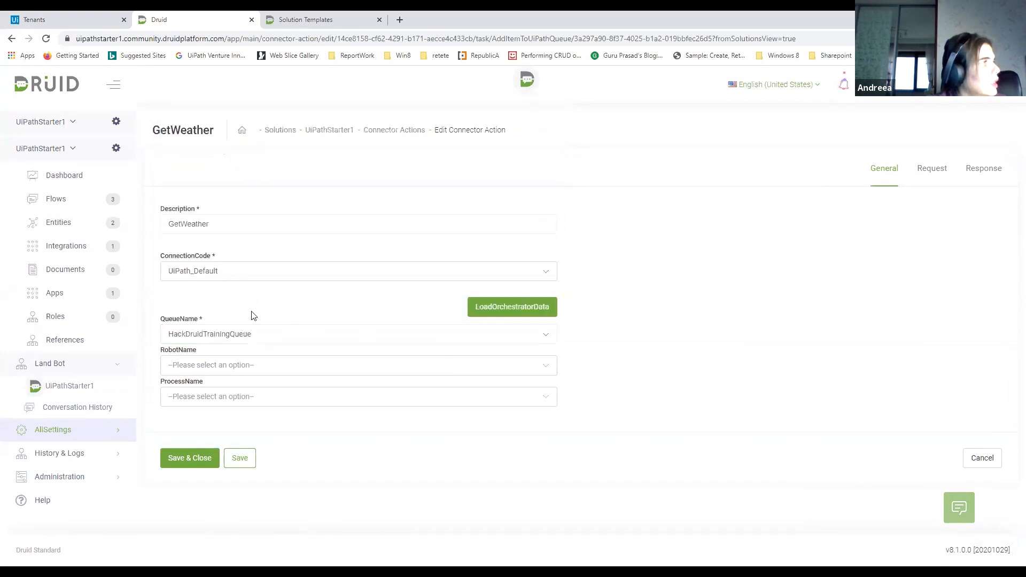
left_click(240, 458)
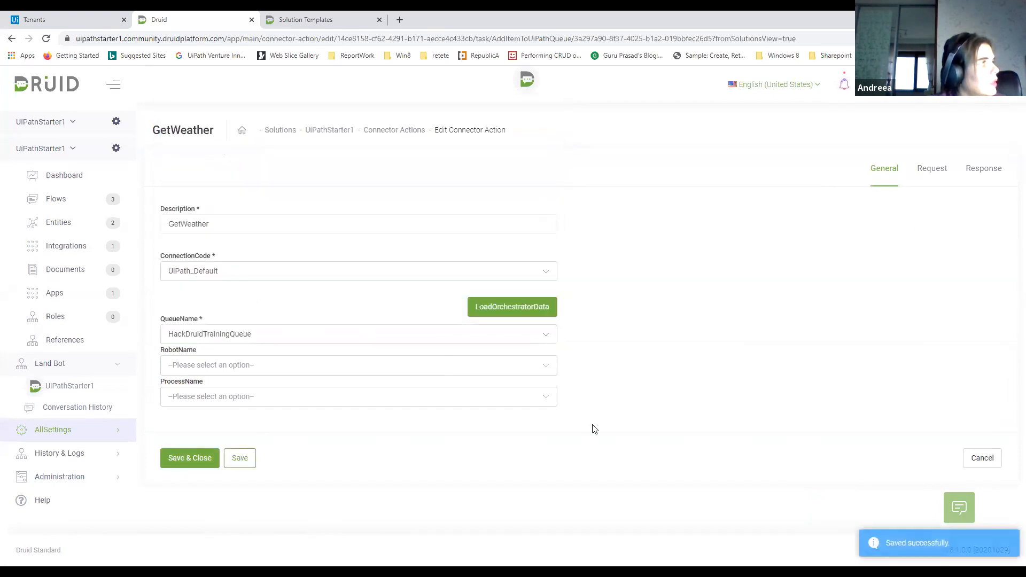
left_click(191, 464)
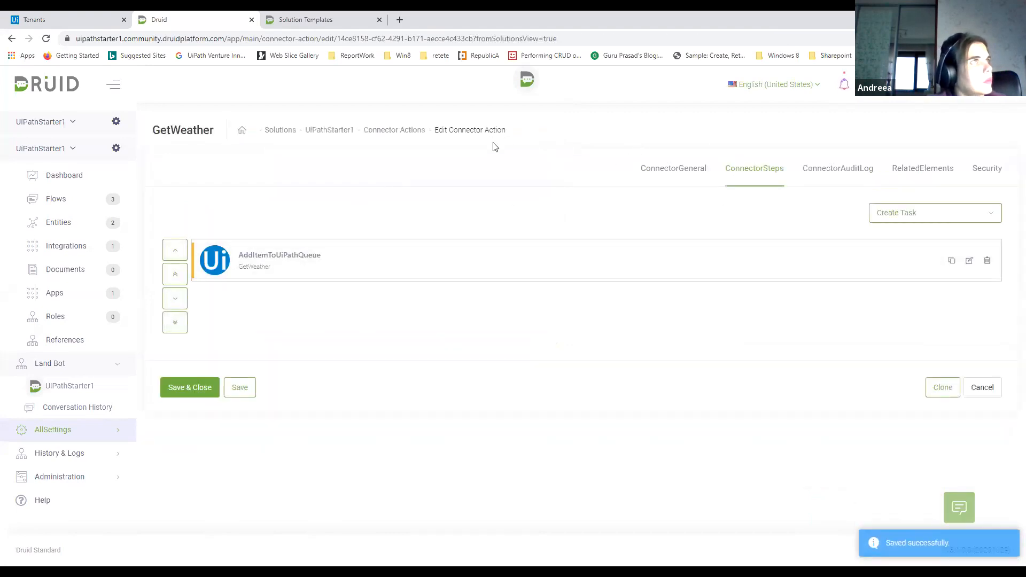
Return to the solution's connector actions list, publish it and refresh the page
left_click(406, 131)
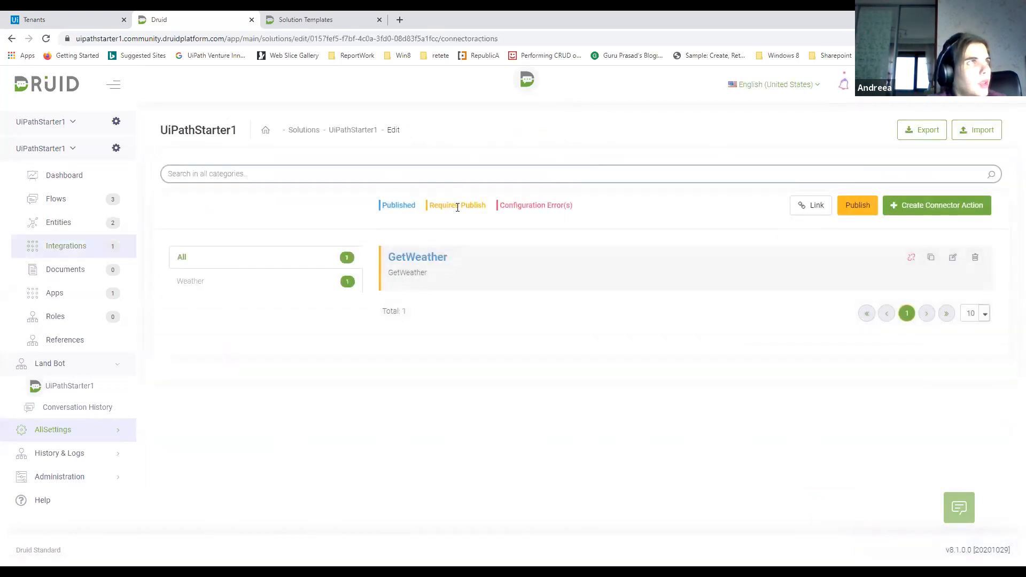
left_click(858, 209)
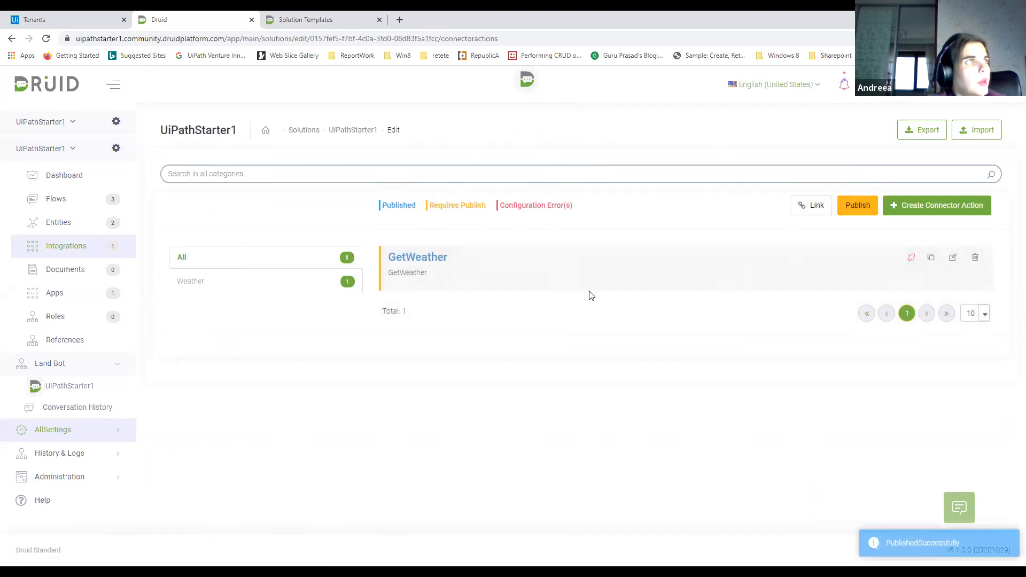
left_click(46, 38)
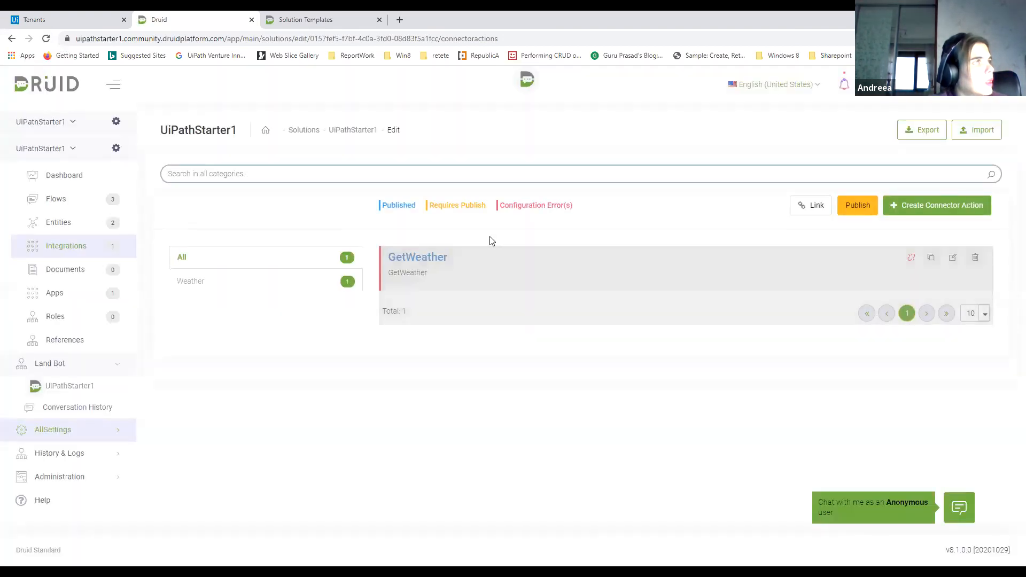
Reopen the GetWeather action's general settings, select UipathRequest as the response entity and save
left_click(954, 257)
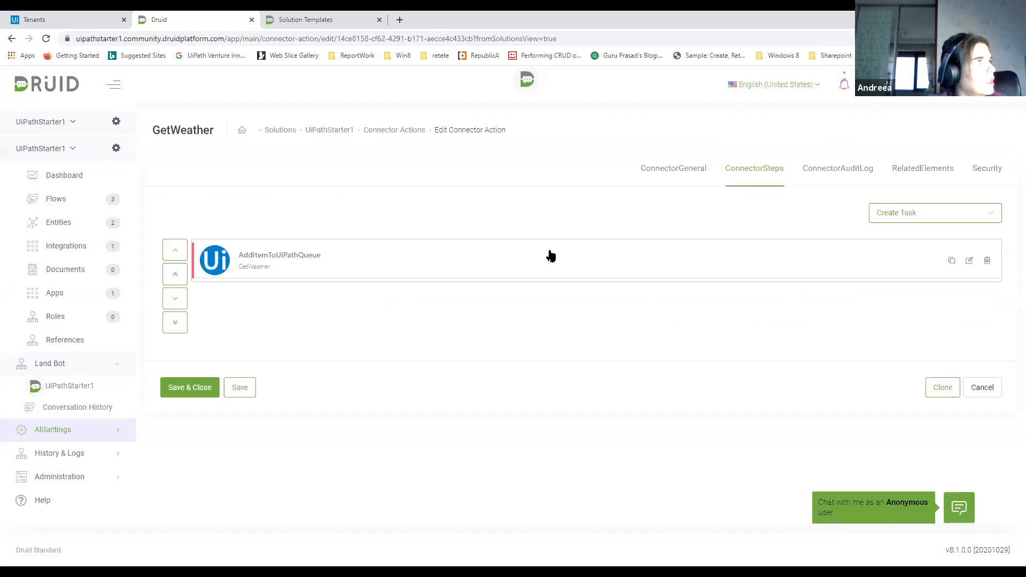
left_click(686, 176)
scroll(316, 424, "down", 2)
left_click(419, 354)
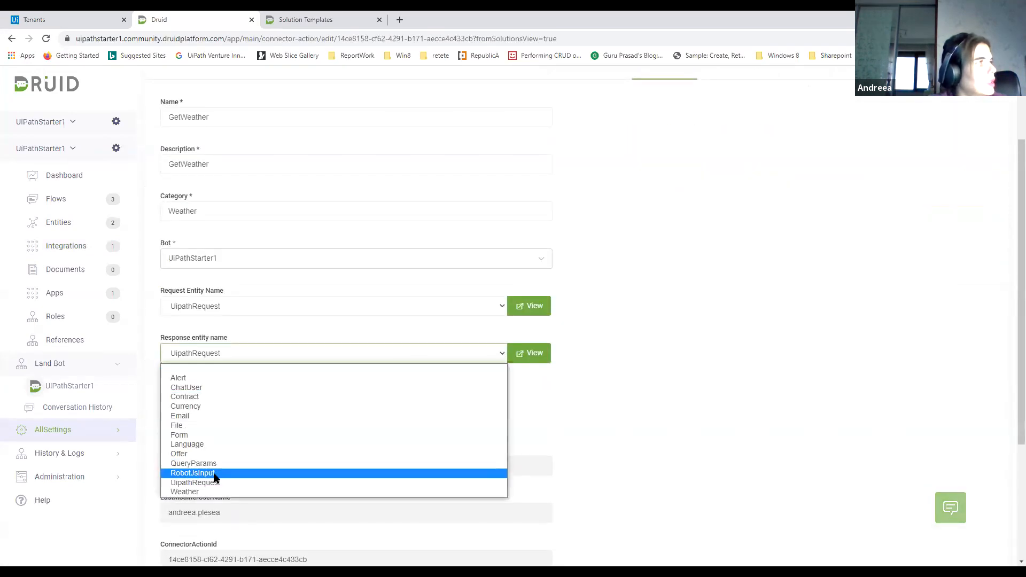
left_click(213, 436)
scroll(351, 418, "down", 3)
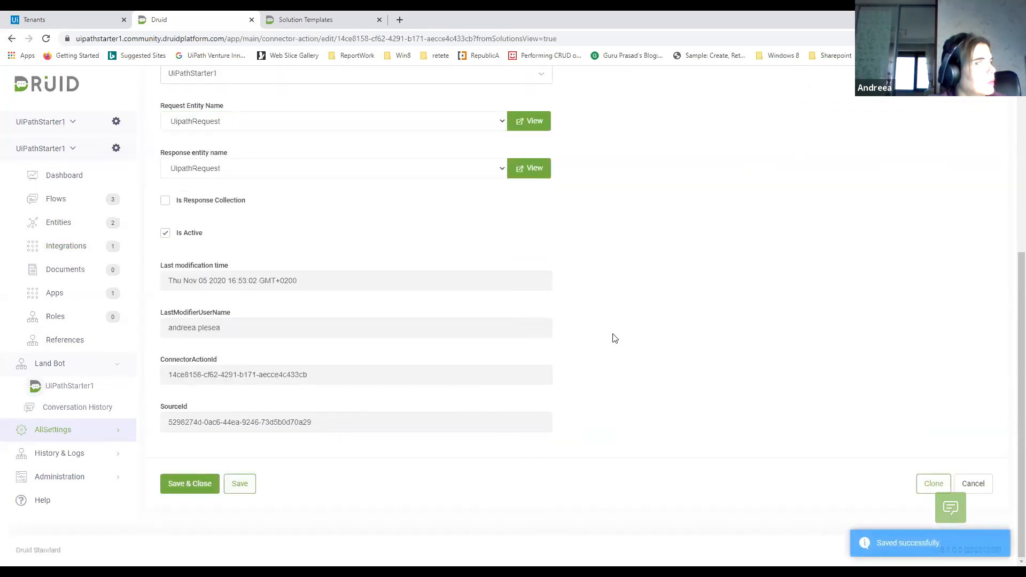
Save and close the GetWeather action, publish the connector actions again and reload the list
left_click(190, 484)
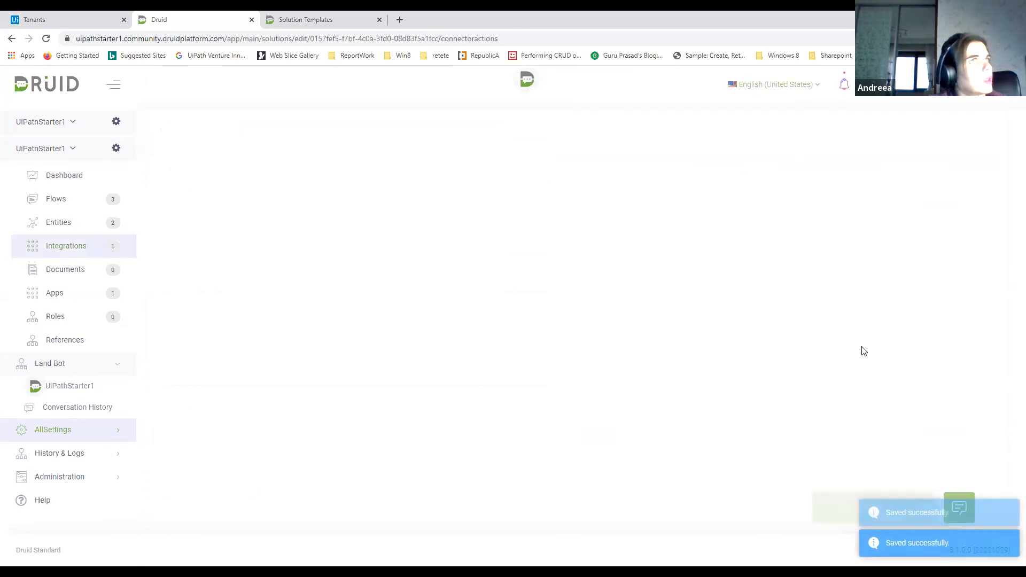
left_click(858, 207)
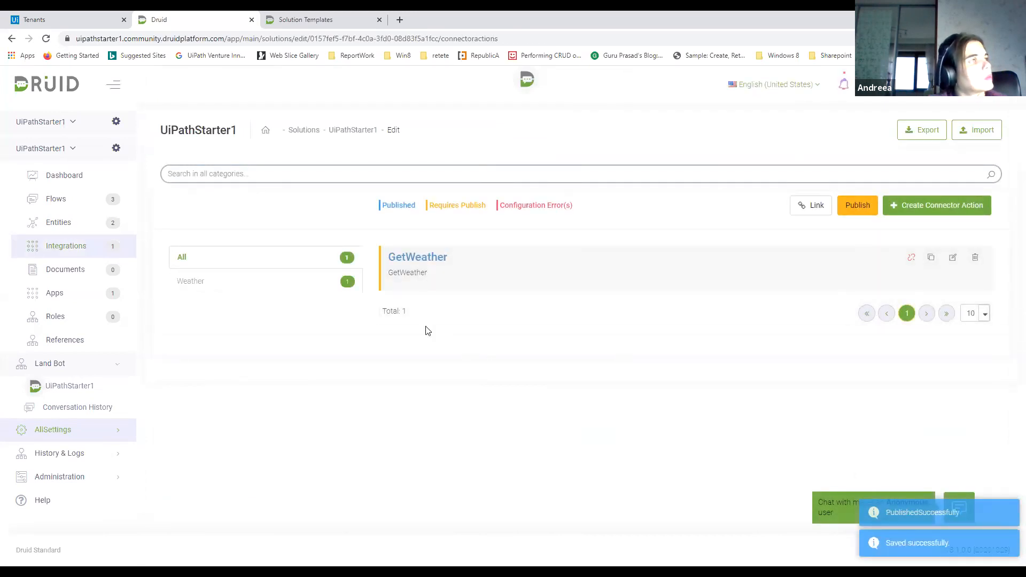
left_click(45, 41)
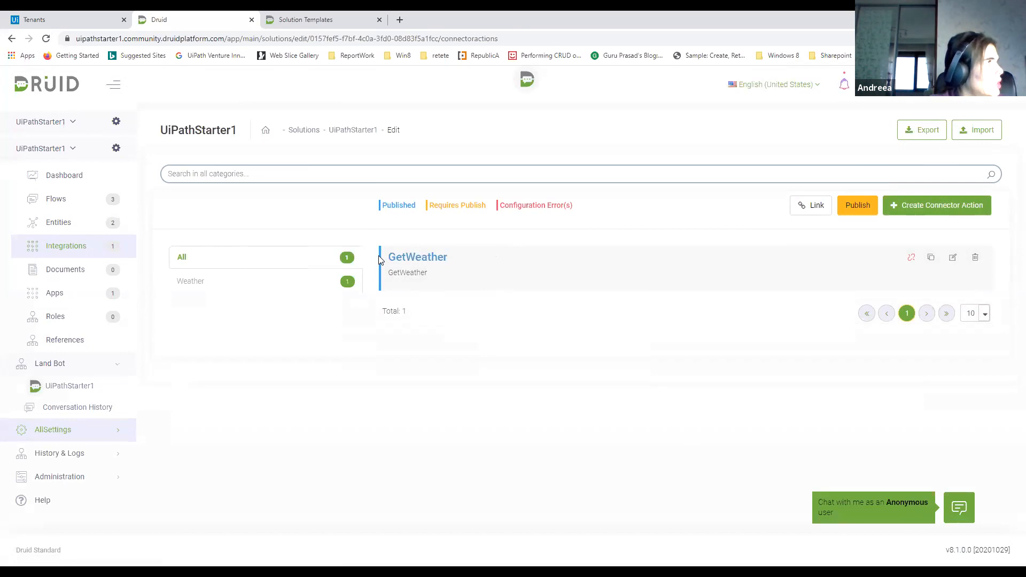
Open the Weather flow and examine the pre-actions of its Call UiPath step
left_click(54, 200)
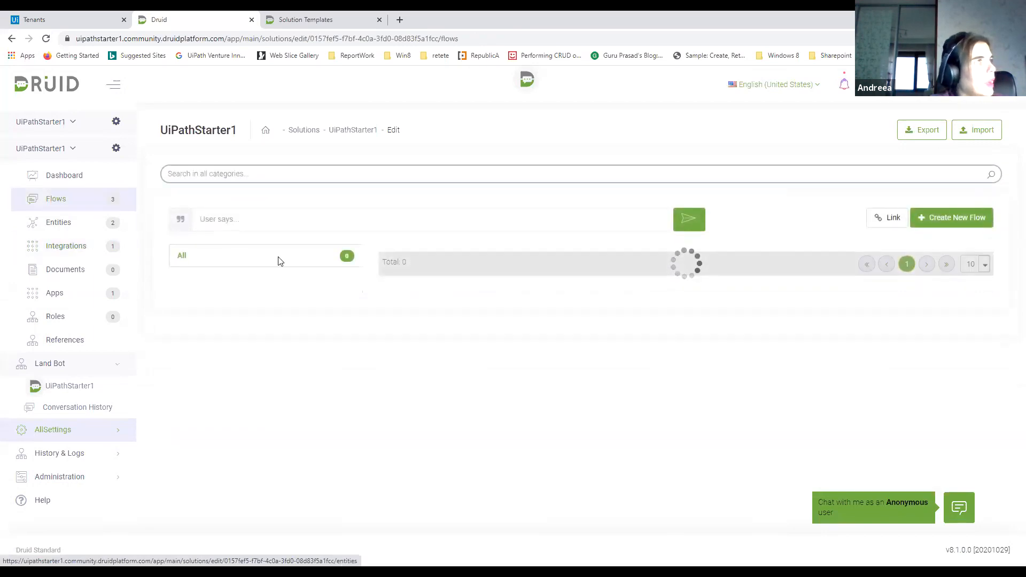
left_click(430, 310)
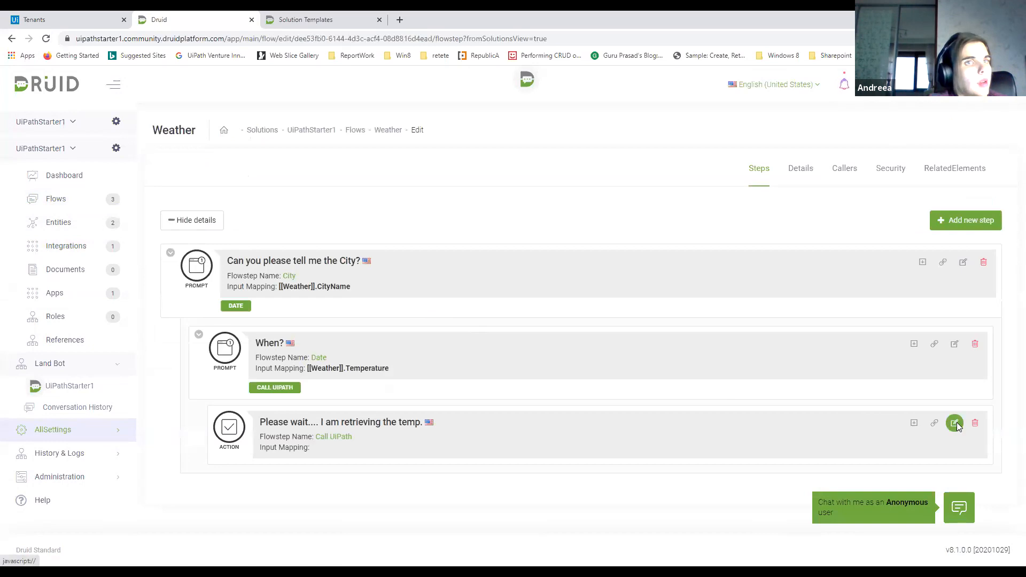
left_click(955, 423)
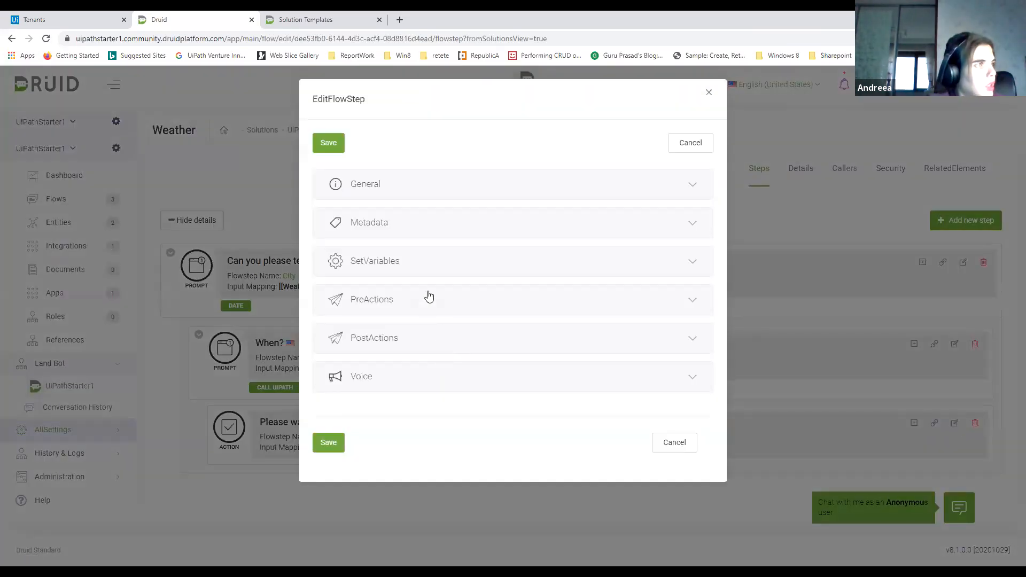
left_click(433, 311)
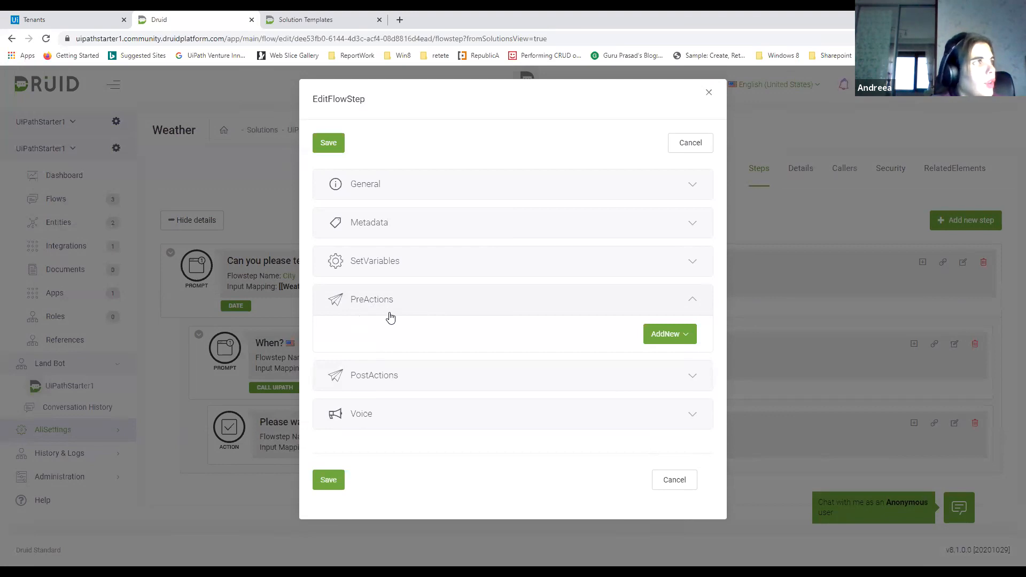
left_click(710, 94)
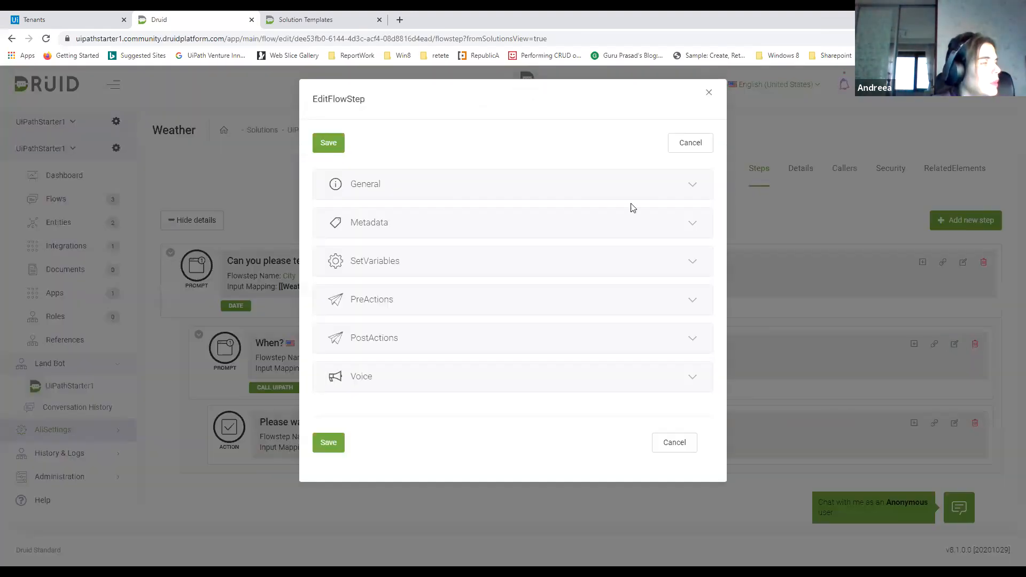
Set the input mapping of the Weather flow's Date step to [[Weather]].Date
left_click(406, 233)
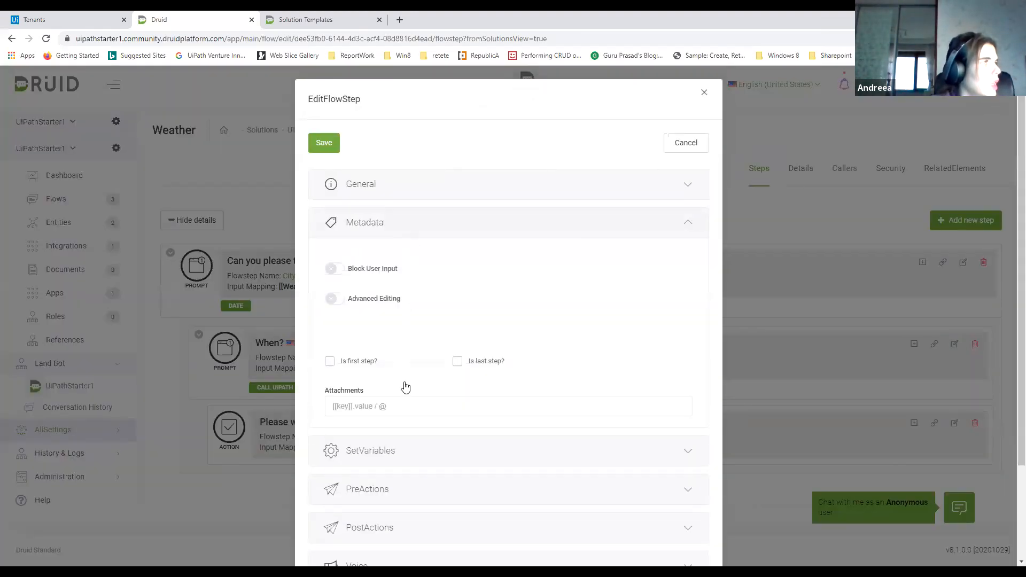
left_click(393, 188)
double_click(382, 433)
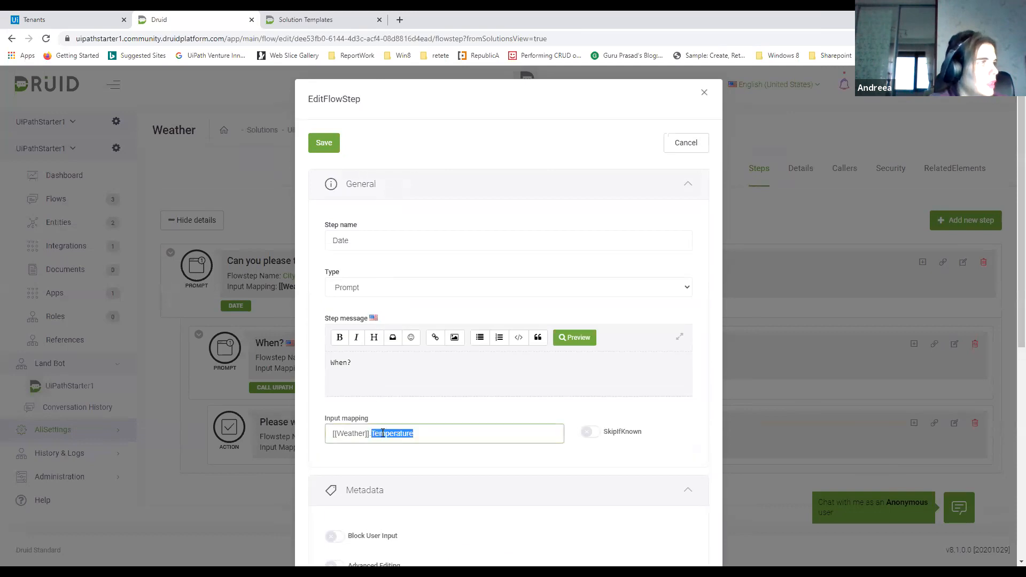
key("BackSpace")
key("BackSpace")
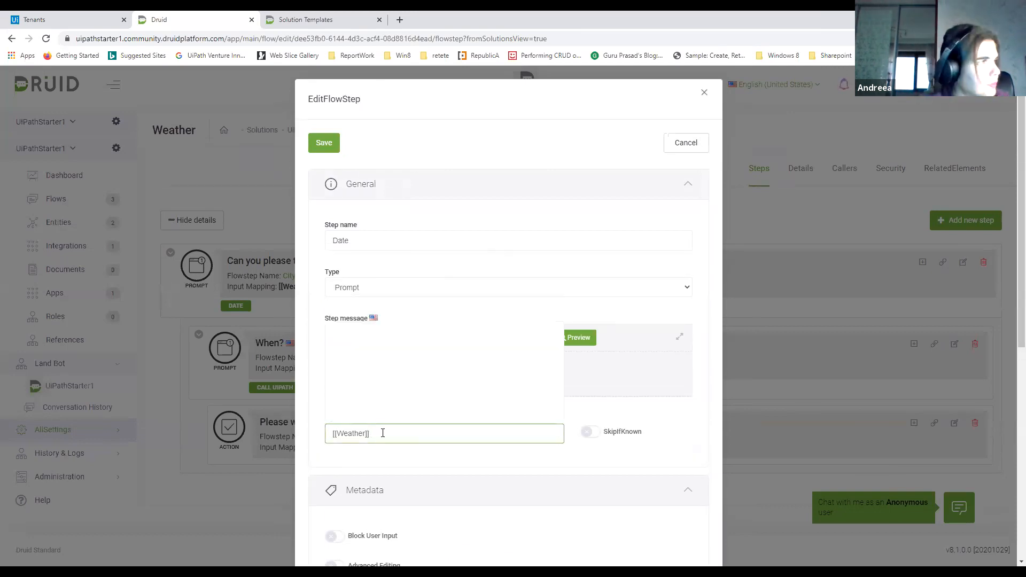
type(".")
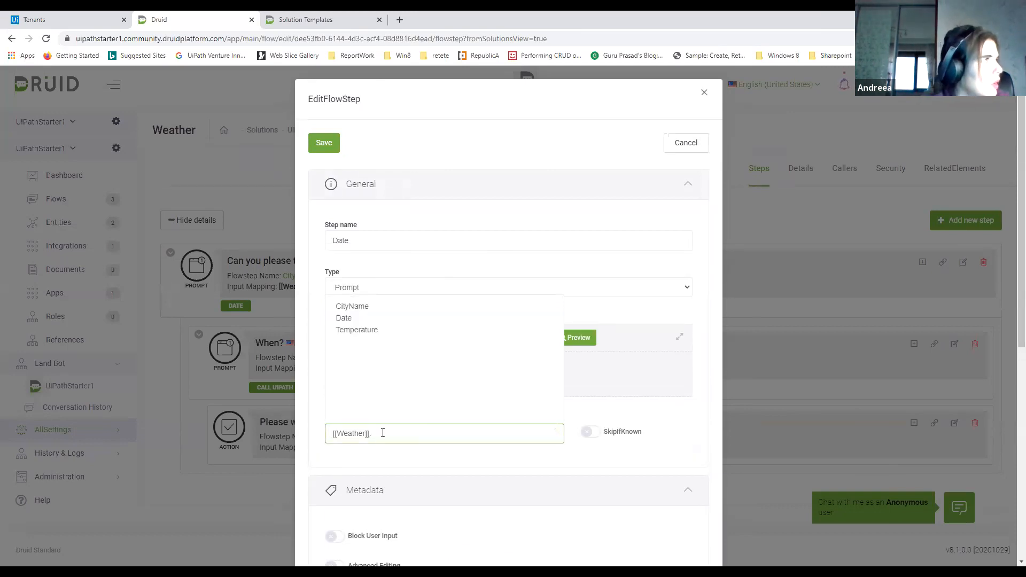
left_click(359, 319)
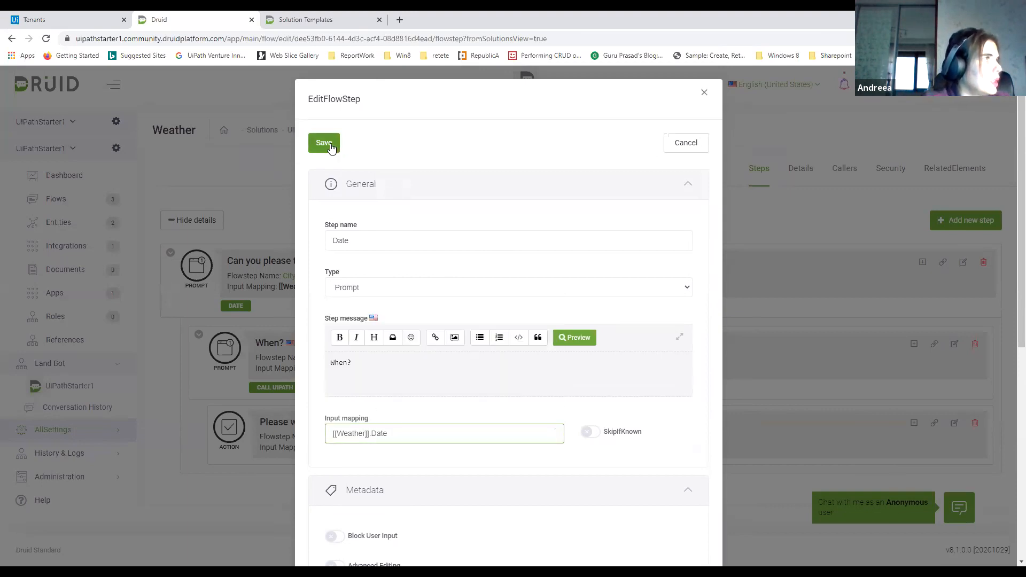
scroll(598, 381, "down", 4)
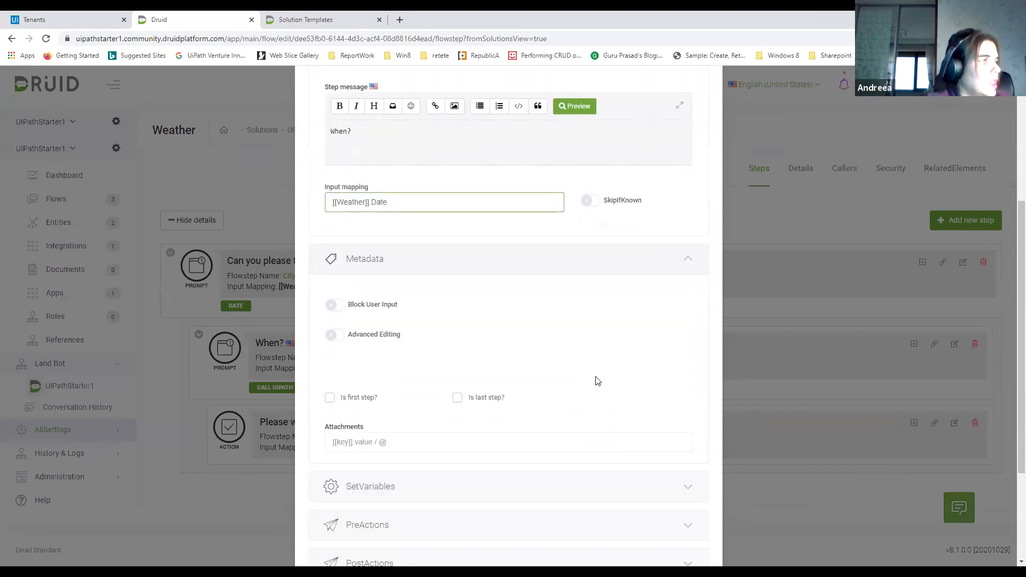
scroll(377, 444, "down", 2)
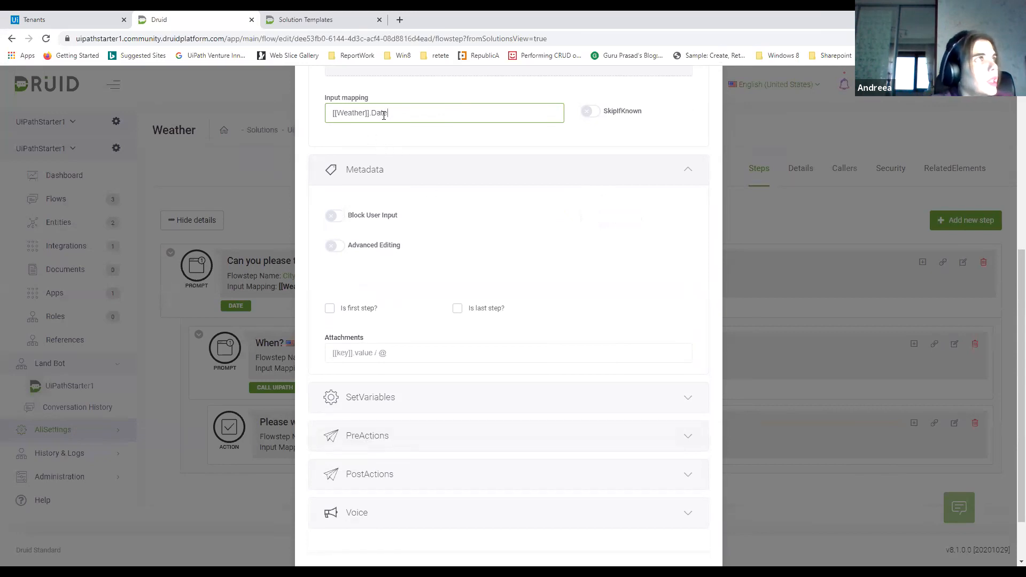
scroll(384, 116, "up", 3)
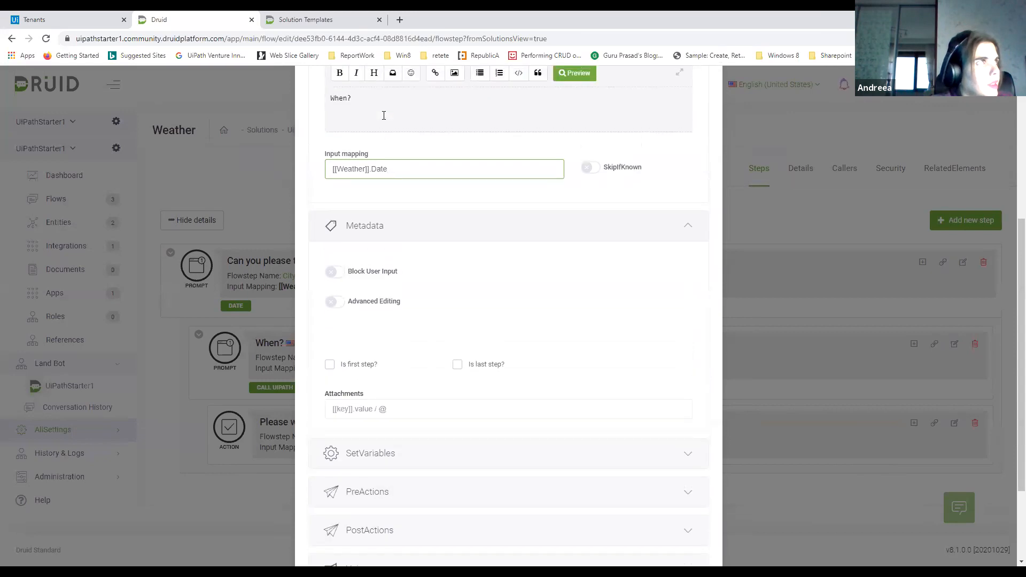
scroll(436, 225, "down", 2)
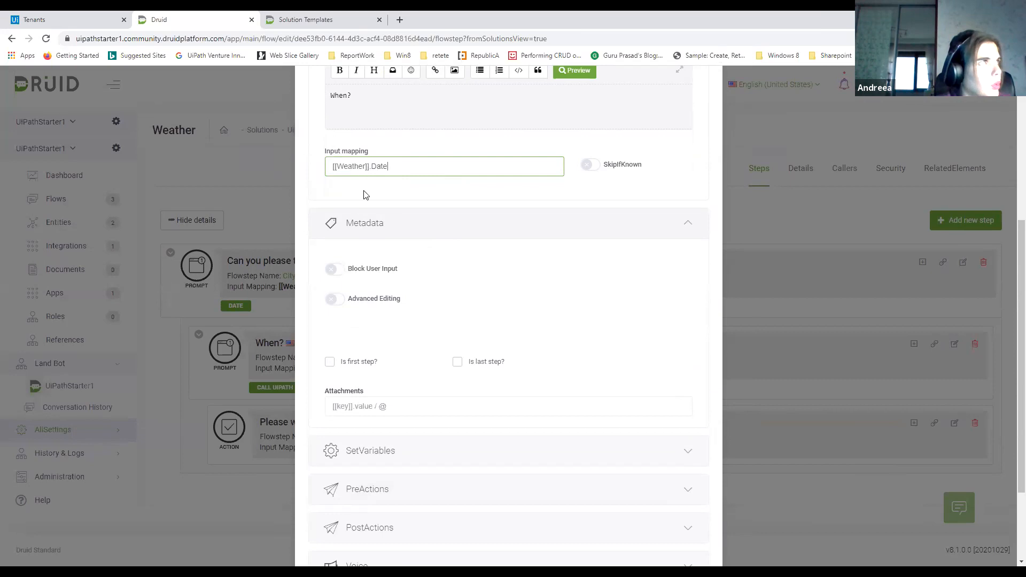
scroll(372, 180, "down", 1)
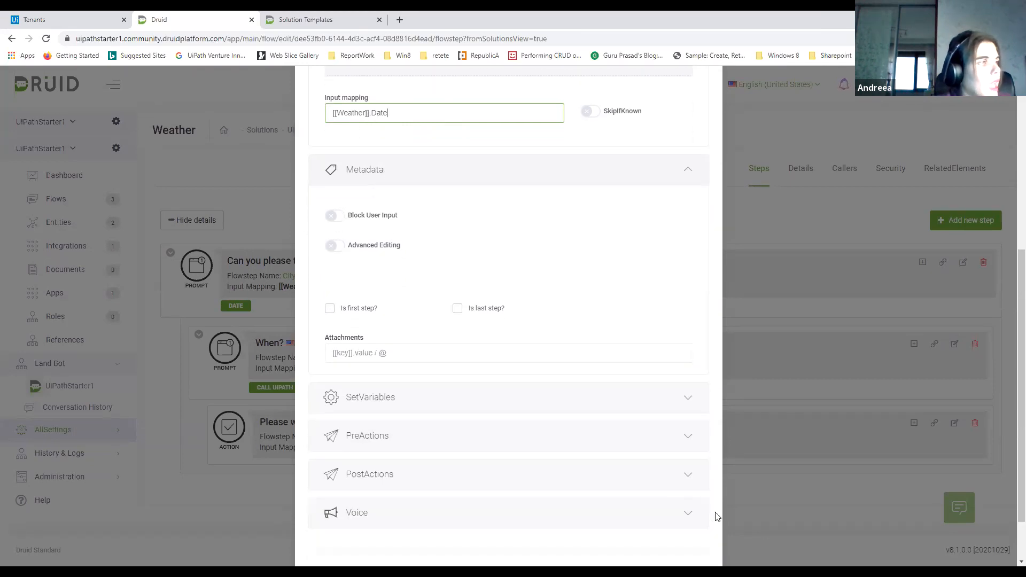
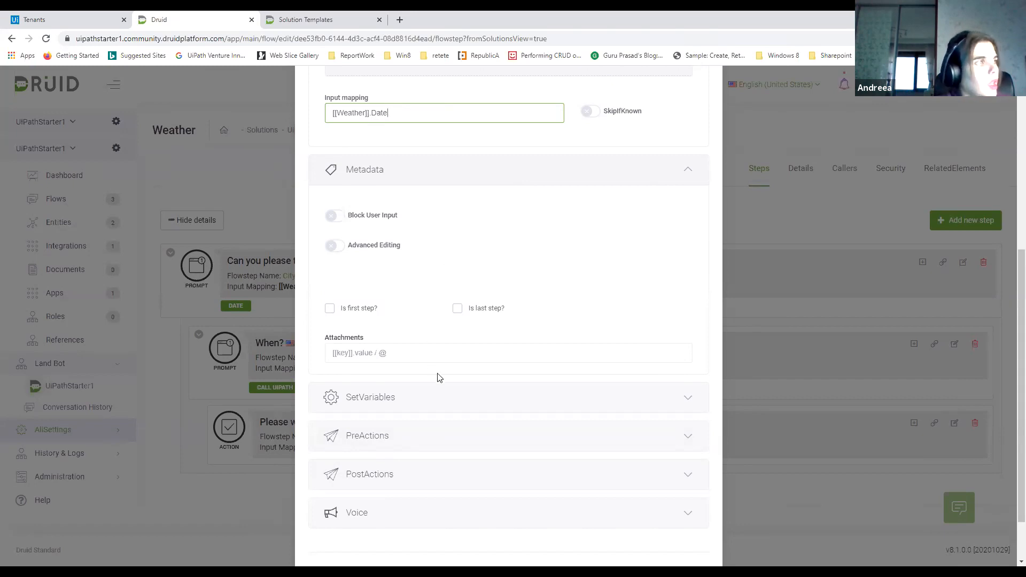
Check the set-variables section of the Weather flow's Date step and save the step
left_click(454, 404)
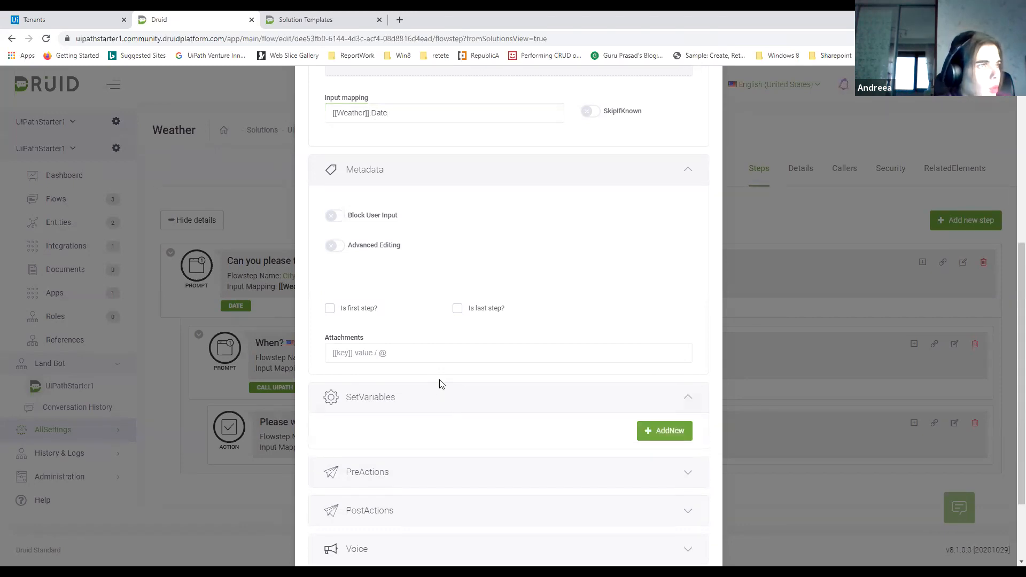
scroll(422, 374, "down", 2)
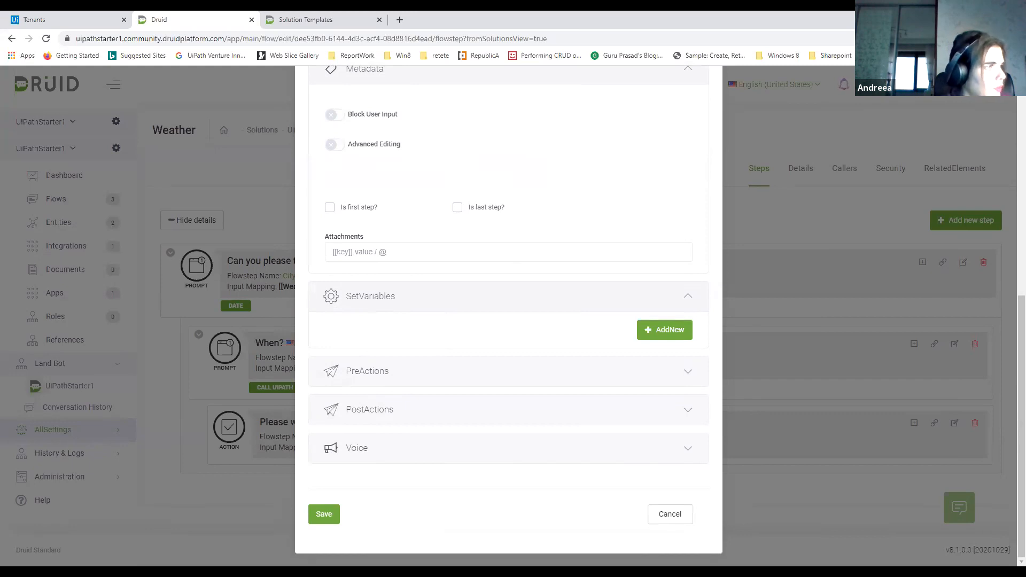
left_click(324, 519)
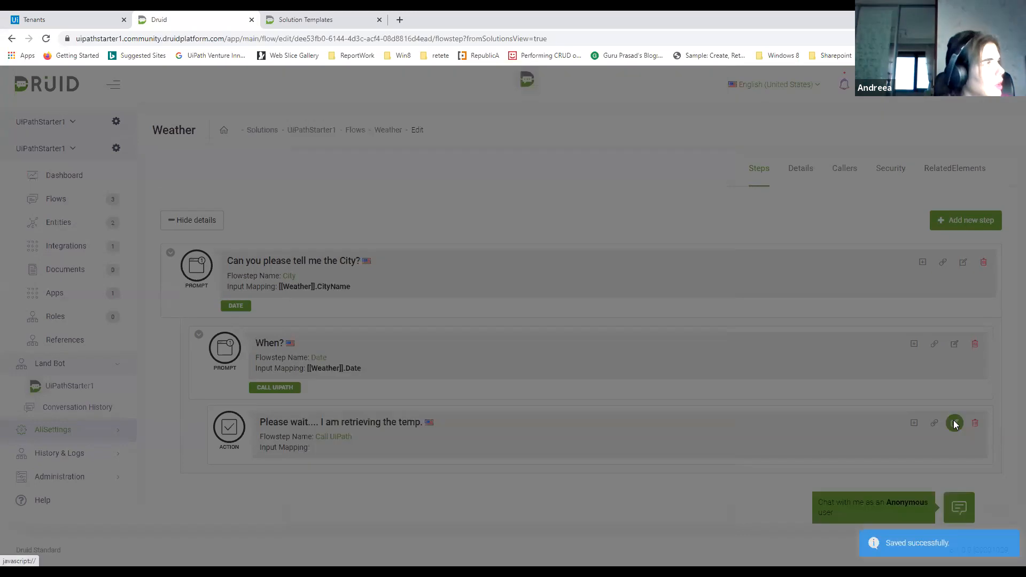
Open the Call UiPath step of the Weather flow for editing and add the GetWeather connector as a post-action
left_click(955, 423)
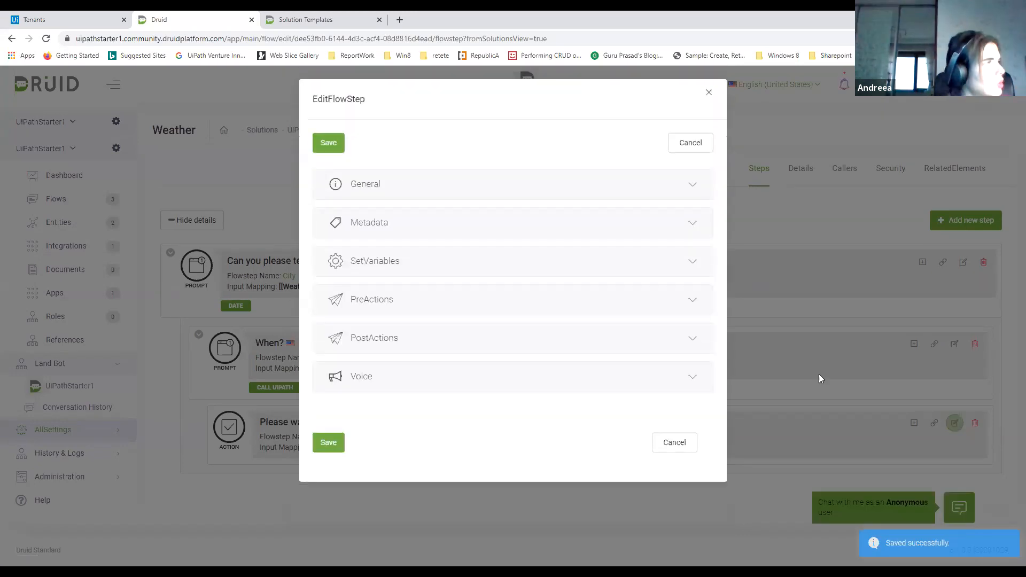
left_click(449, 332)
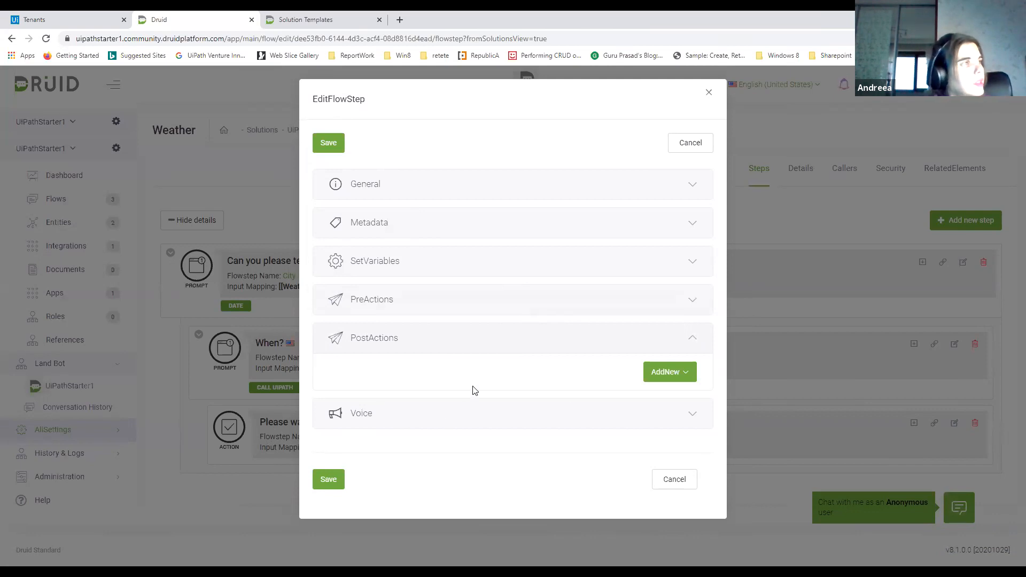
left_click(679, 377)
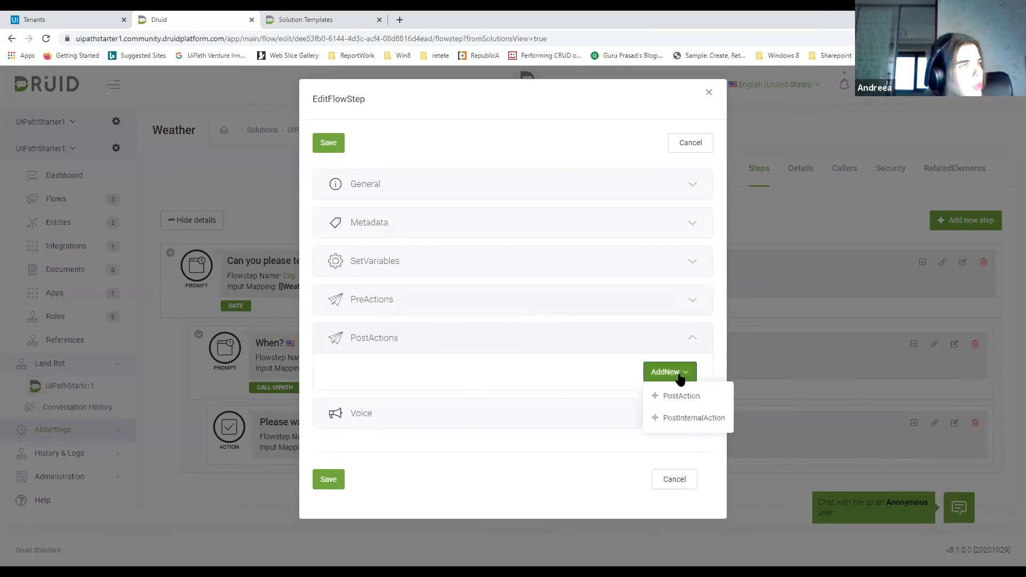
left_click(682, 395)
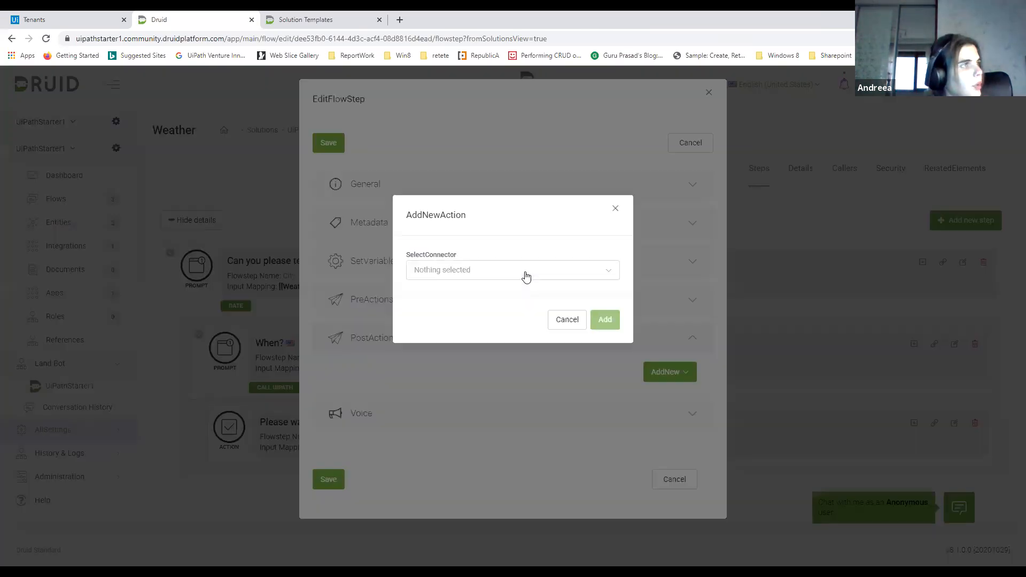
left_click(522, 271)
left_click(449, 354)
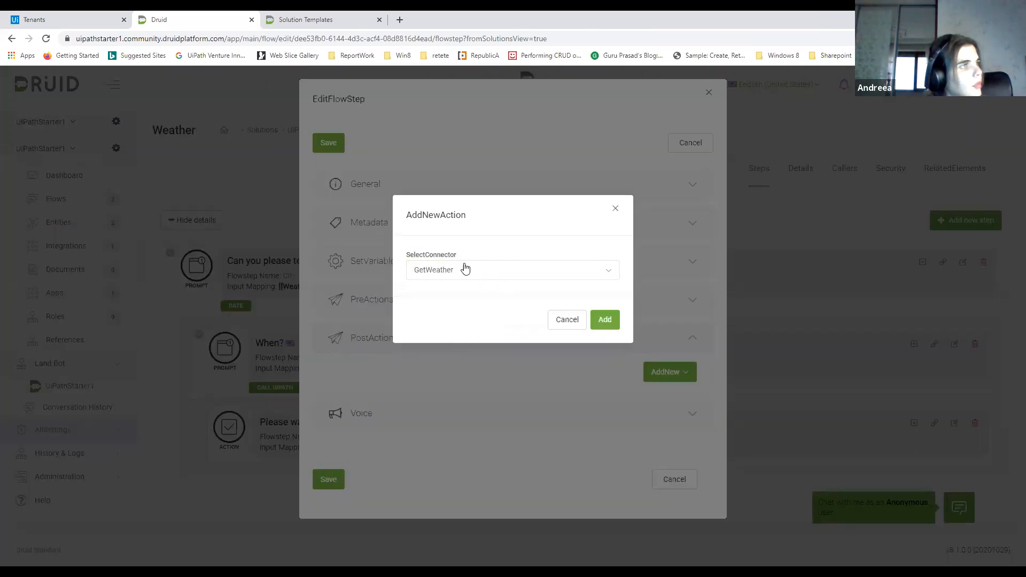
left_click(606, 320)
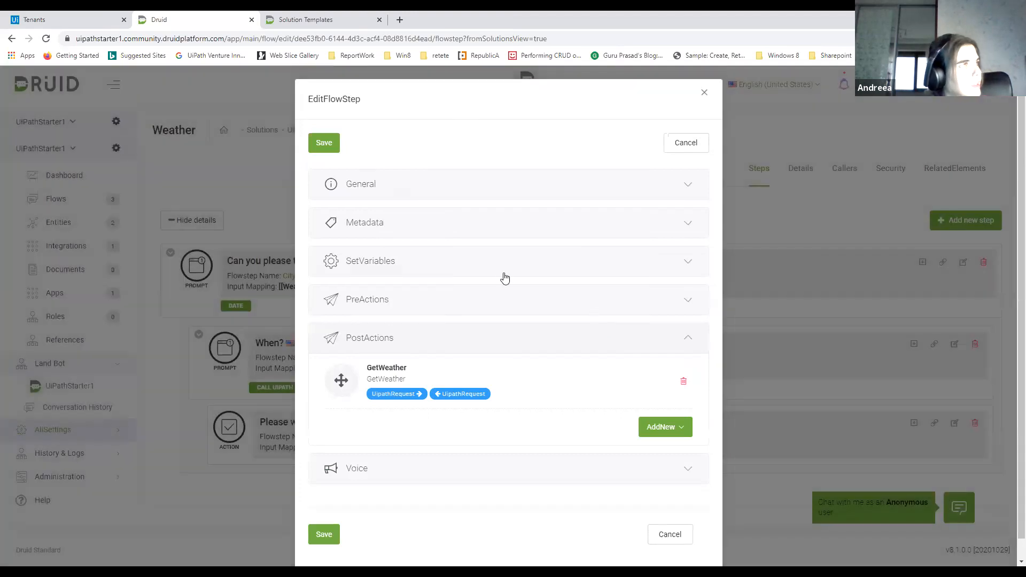
Add a variable assignment to the Call UiPath step that sets [[UipathRequest]].Weather to [[Weather]]
left_click(505, 262)
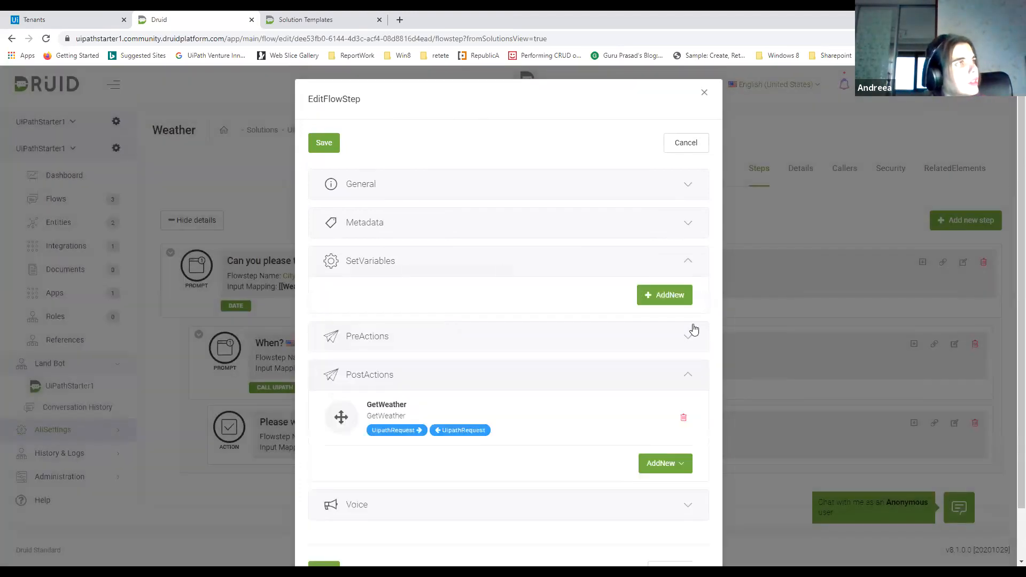
left_click(675, 308)
left_click(395, 295)
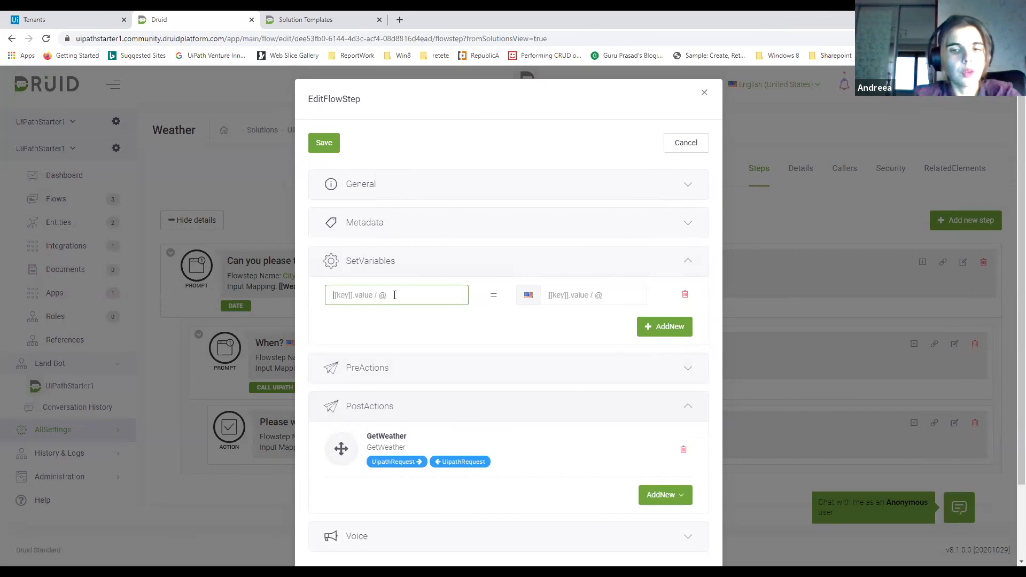
type("[[Ui")
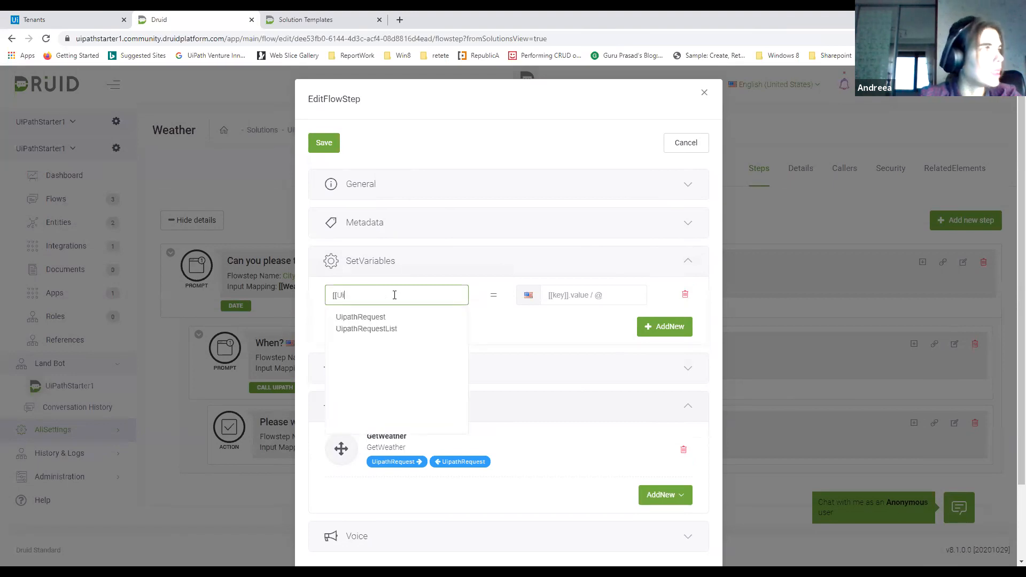
left_click(382, 317)
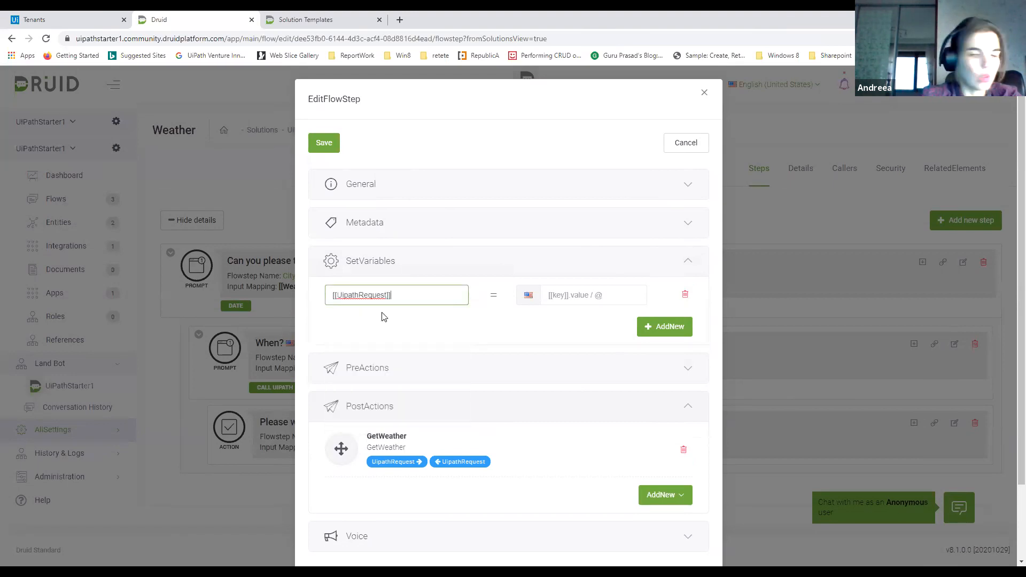
type(".Weat")
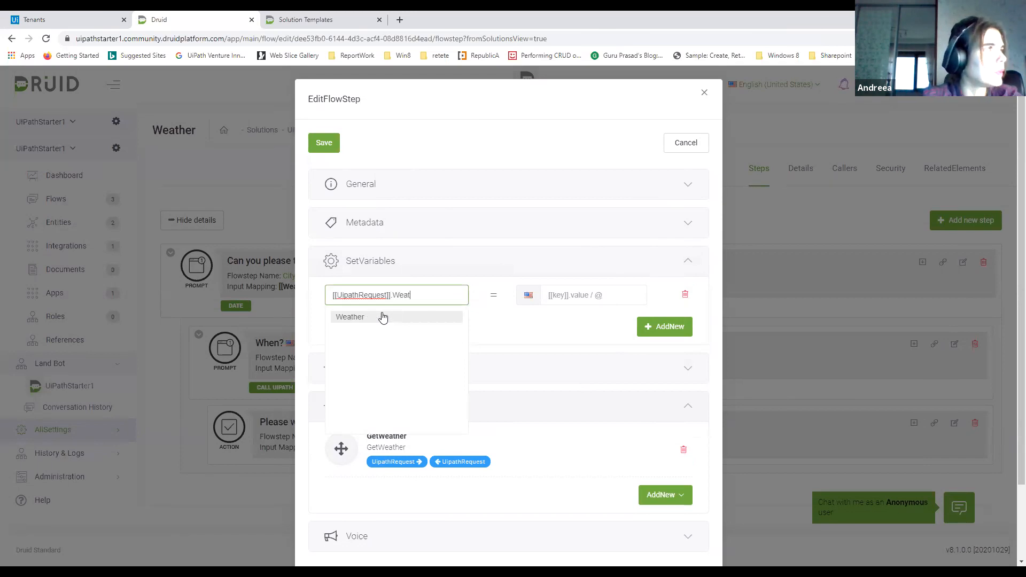
left_click(383, 317)
left_click(550, 295)
type("[[Weat")
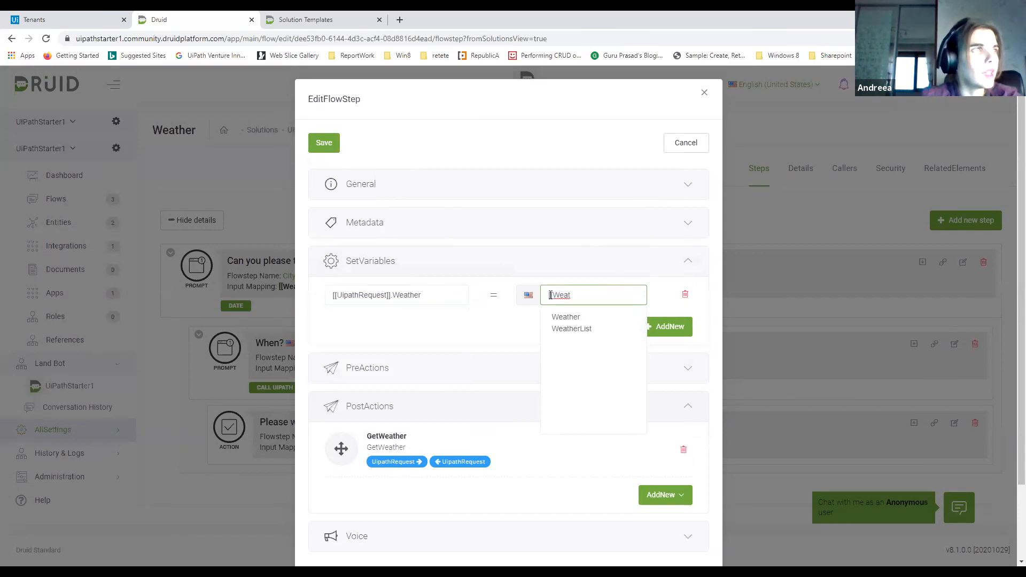
left_click(565, 317)
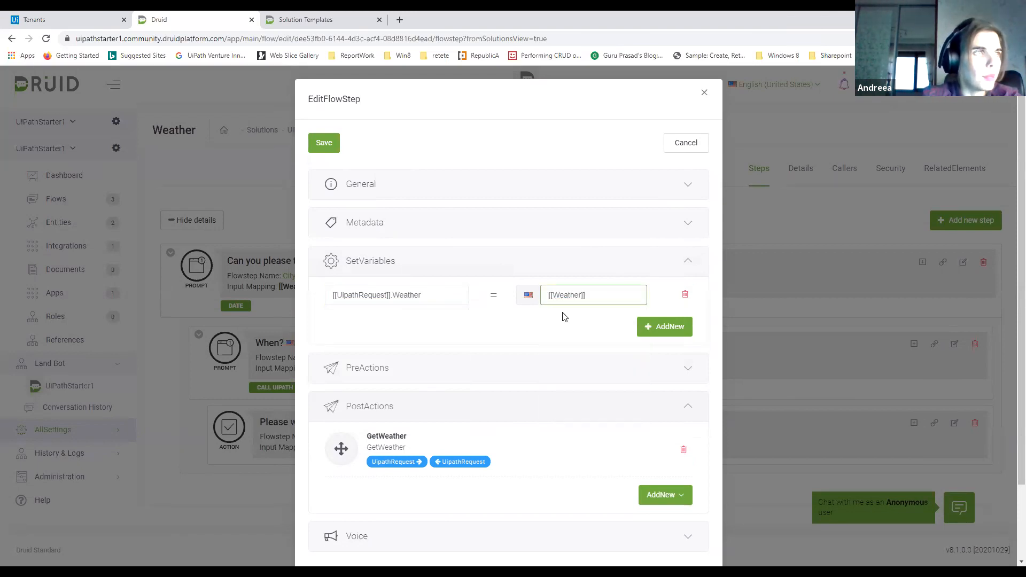
Add a second variable assignment that sets [[UipathRequest]].ResponseUserId to [[ChatUser]].MasterId
left_click(660, 327)
left_click(406, 330)
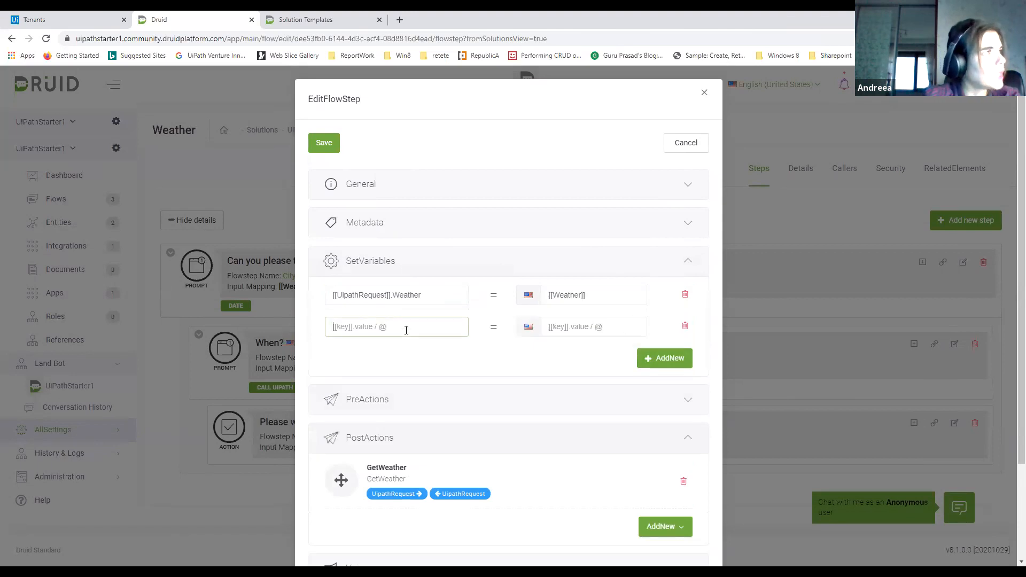
type("[[Ui")
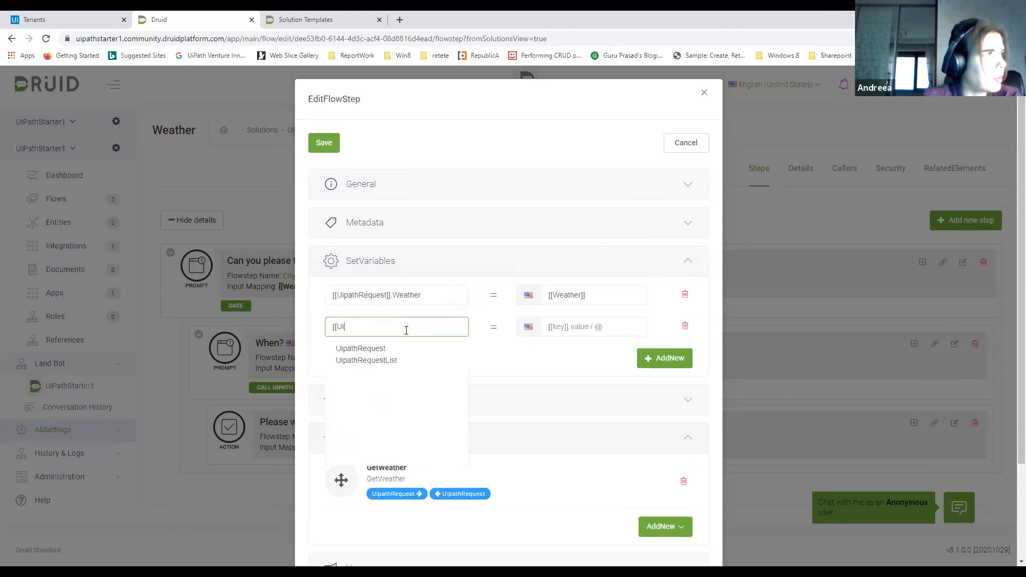
left_click(347, 349)
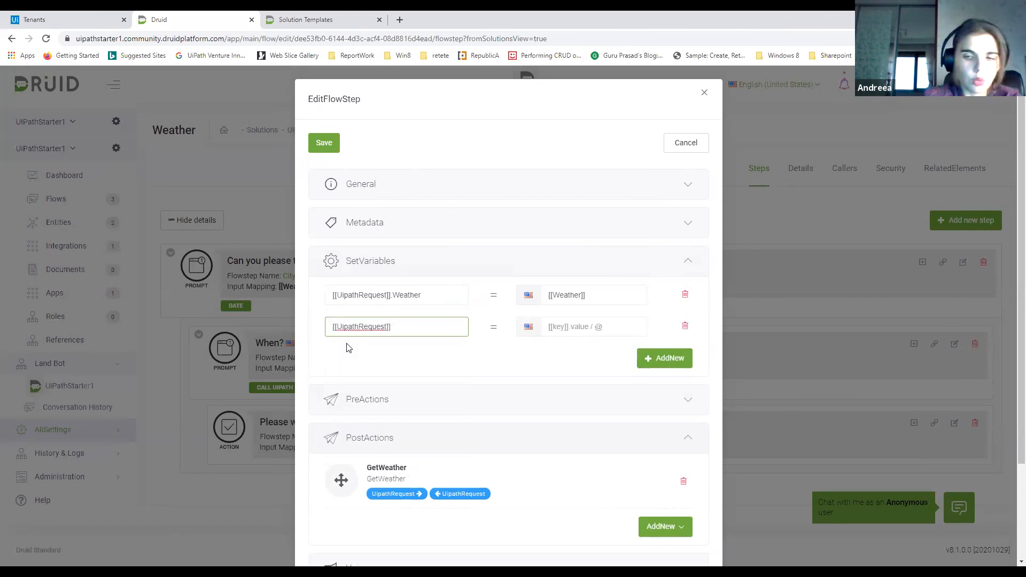
type(".")
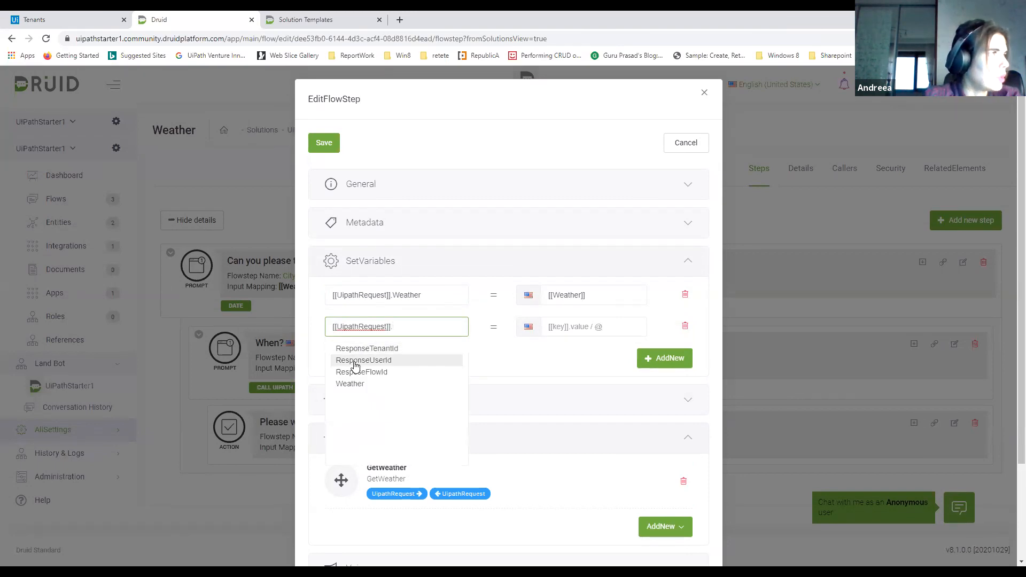
left_click(356, 366)
left_click(572, 328)
type("[[Cha")
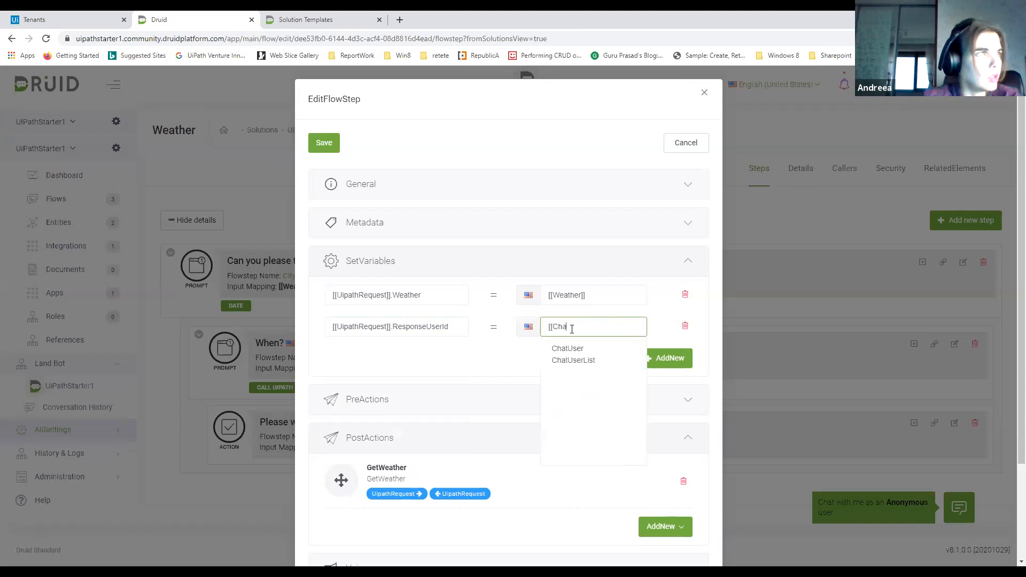
left_click(573, 348)
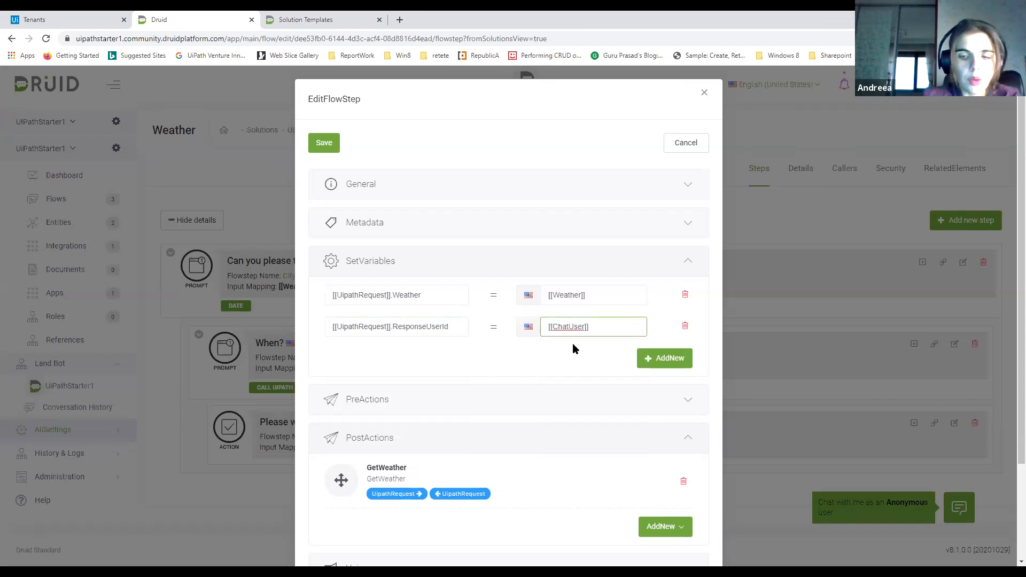
type(".Master")
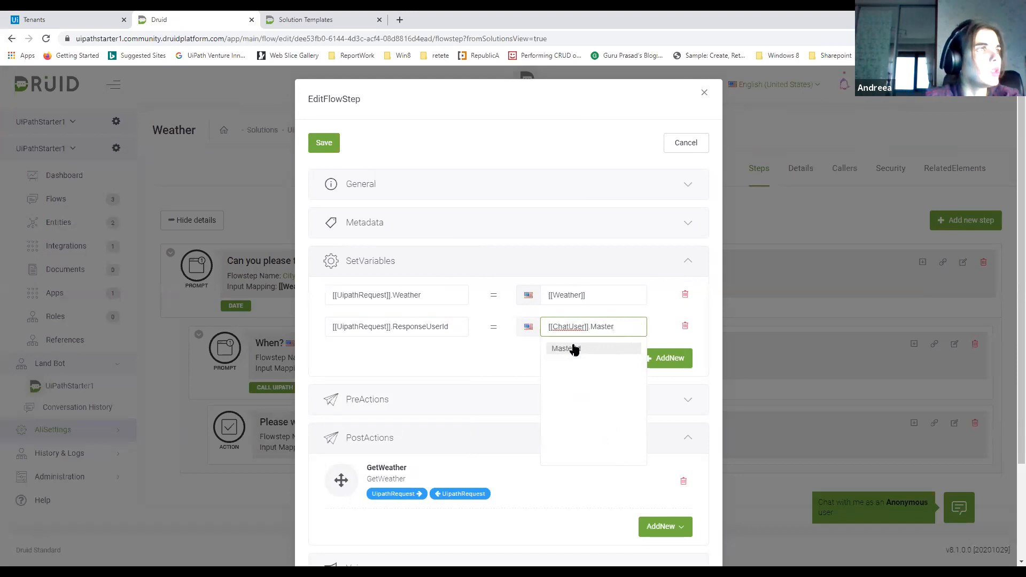
left_click(573, 348)
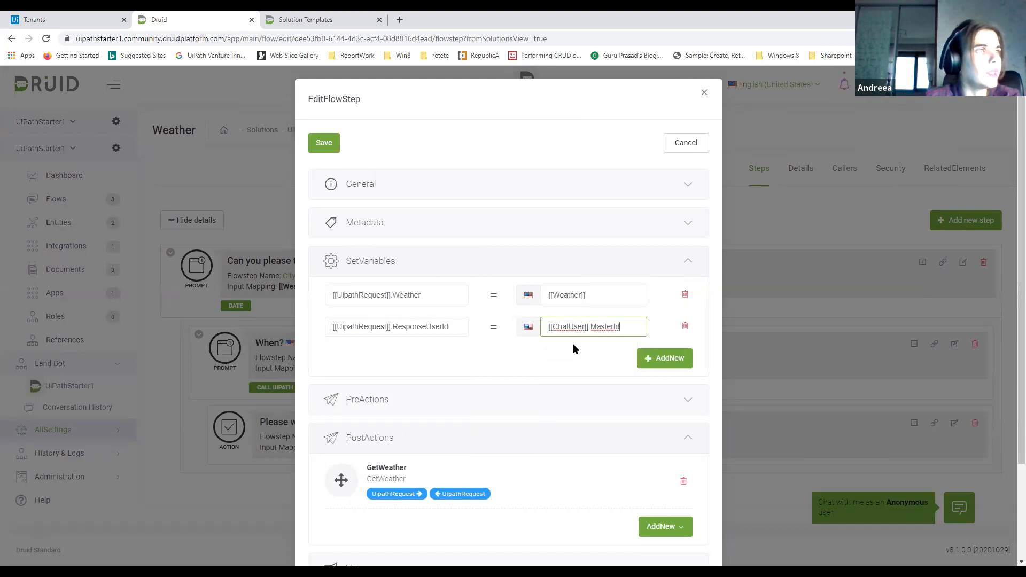
Add a third variable assignment that sets [[UipathRequest]].ResposeFlowId to an empty string ""
left_click(667, 363)
left_click(402, 359)
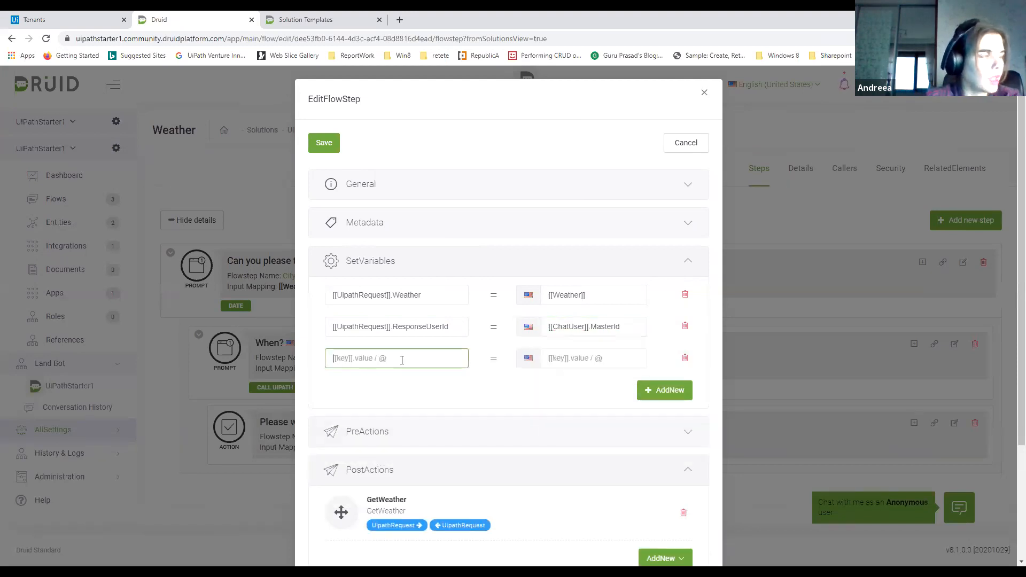
type("[[Ui")
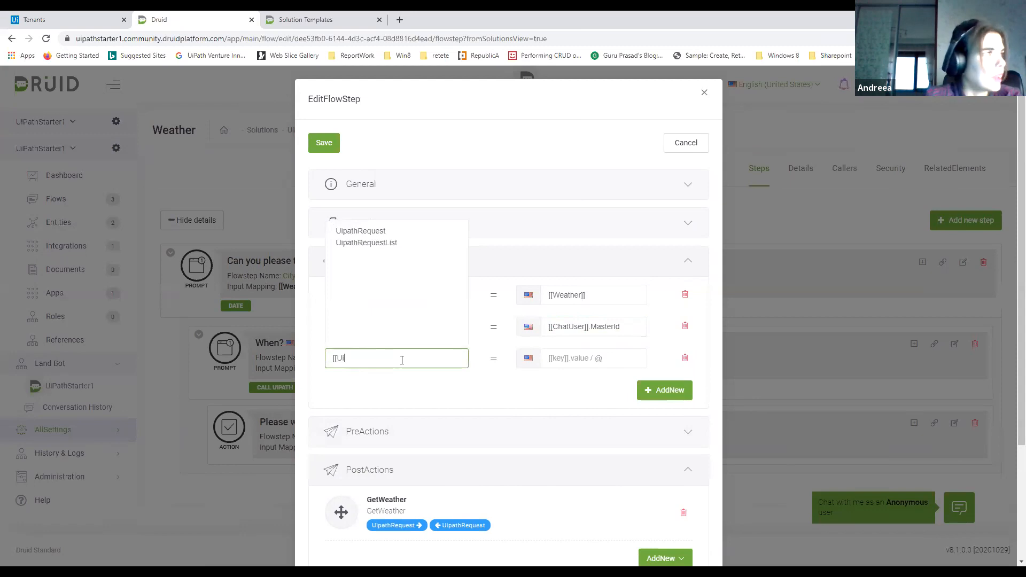
left_click(383, 235)
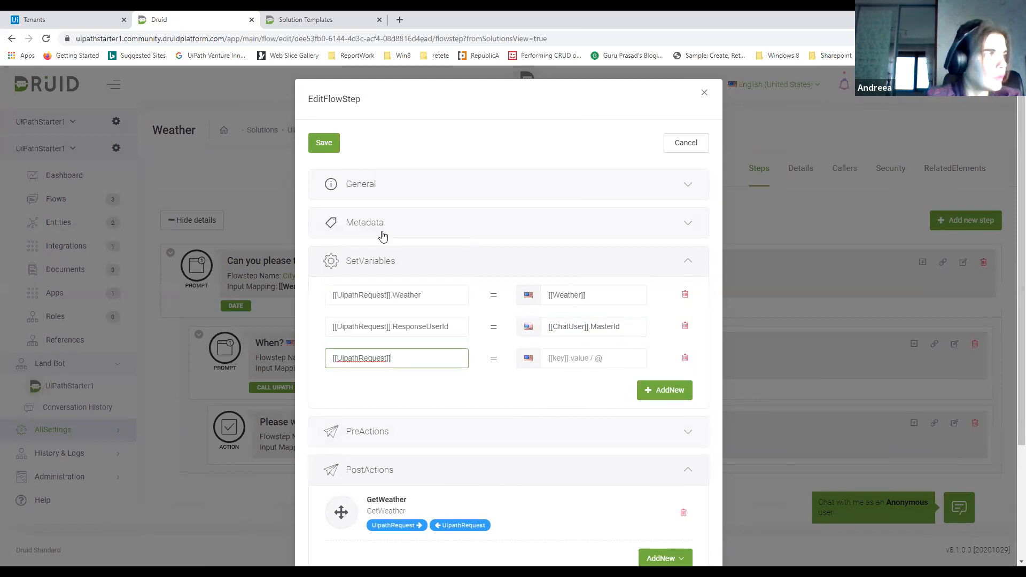
type(".resp")
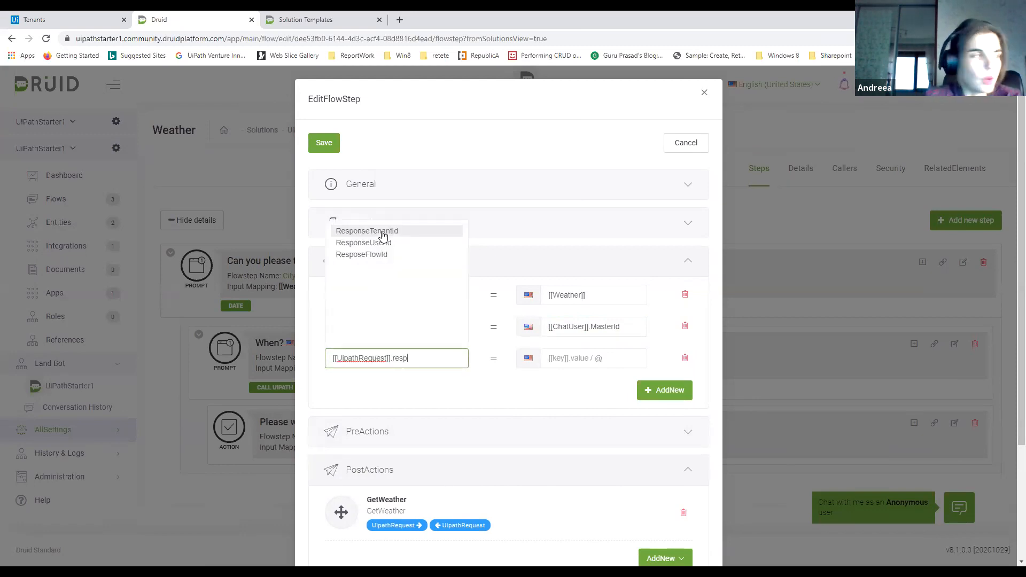
type("o")
left_click(395, 255)
left_click(573, 362)
type("\"")
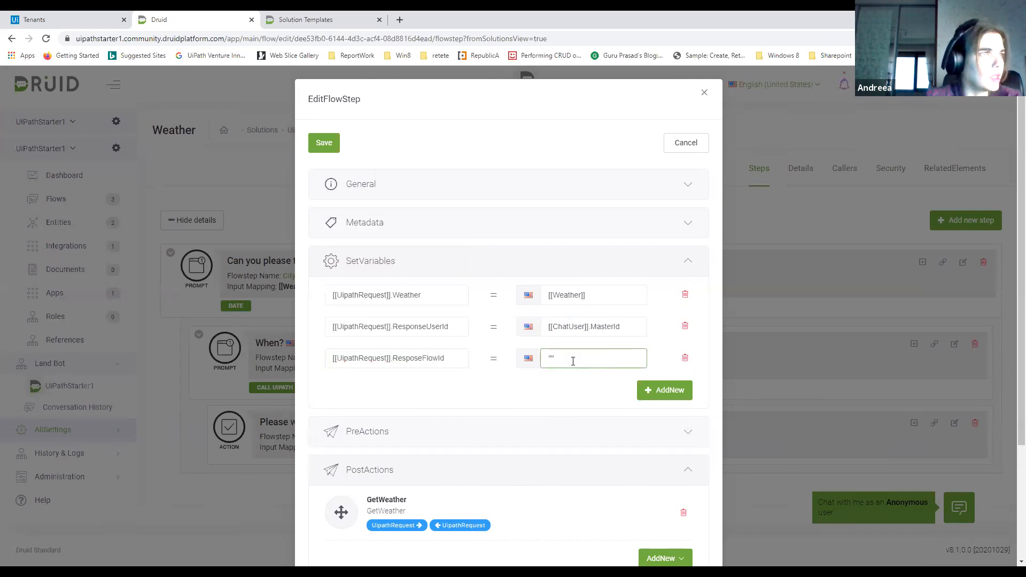
Add a fourth variable assignment to the Call UiPath step with [[UipathRequest]].ResponseTenantId as its target
left_click(650, 391)
left_click(358, 389)
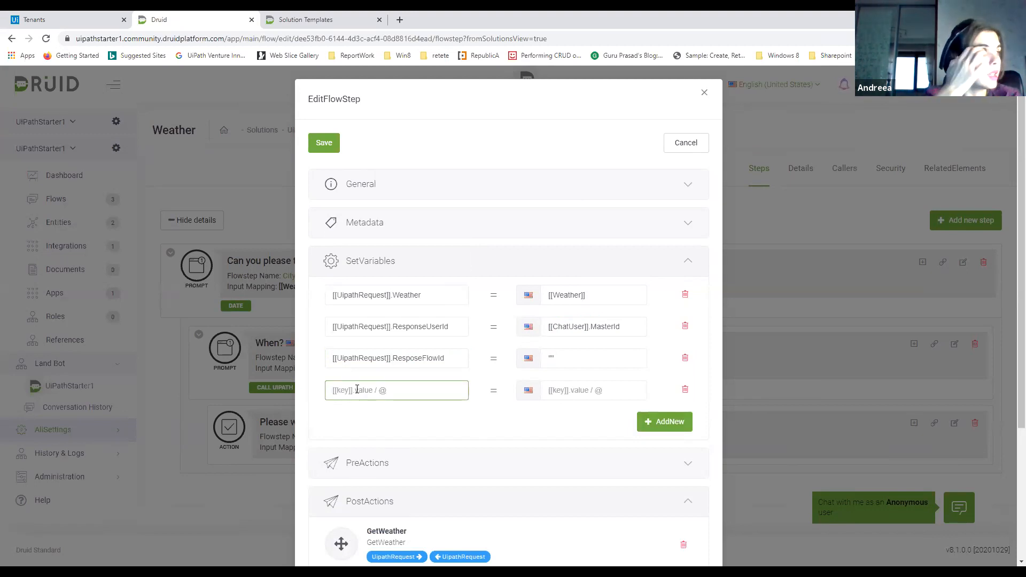
type("[[Ui")
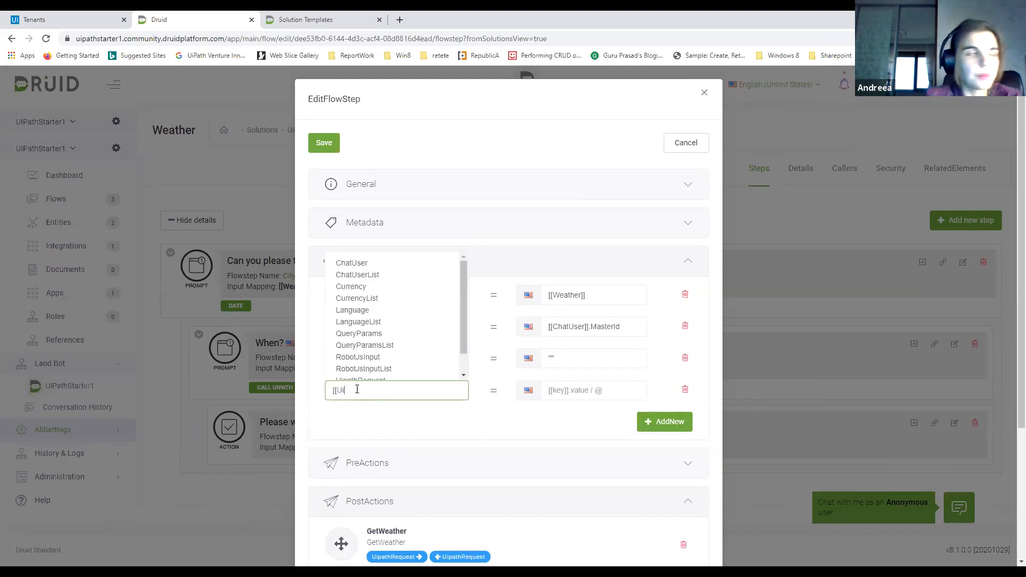
left_click(393, 264)
type(".tena")
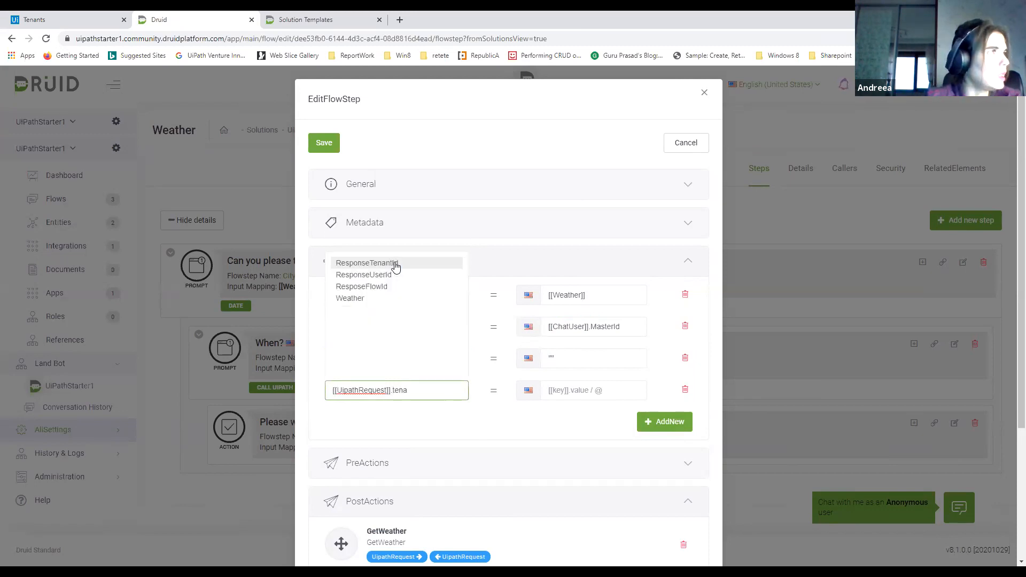
left_click(387, 264)
Set the value assigned to [[UipathRequest]].ResponseTenantId to [[ChatUser]].TenantUserId
left_click(631, 391)
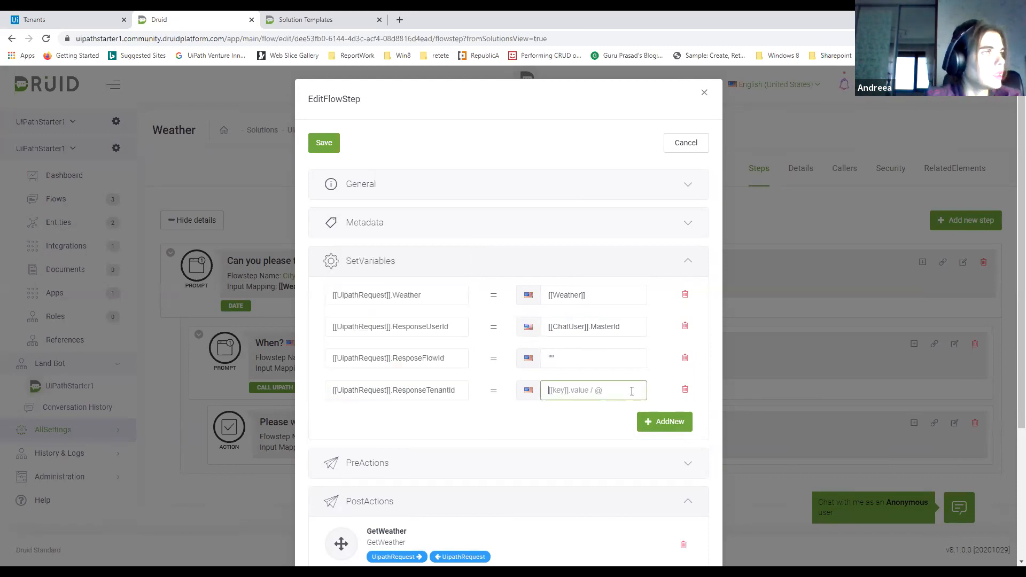
type("[[")
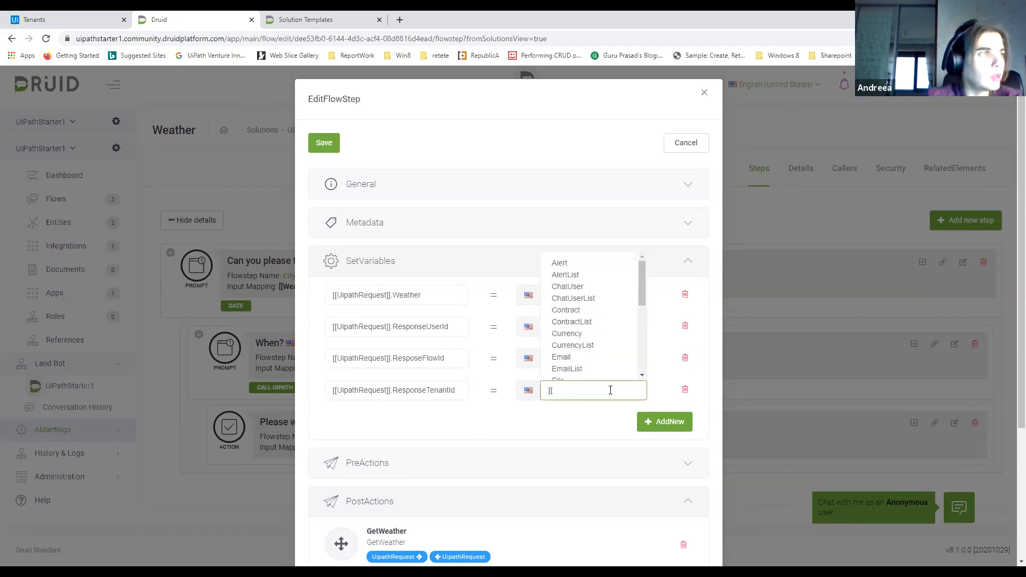
type("Cha")
left_click(580, 267)
type(".res")
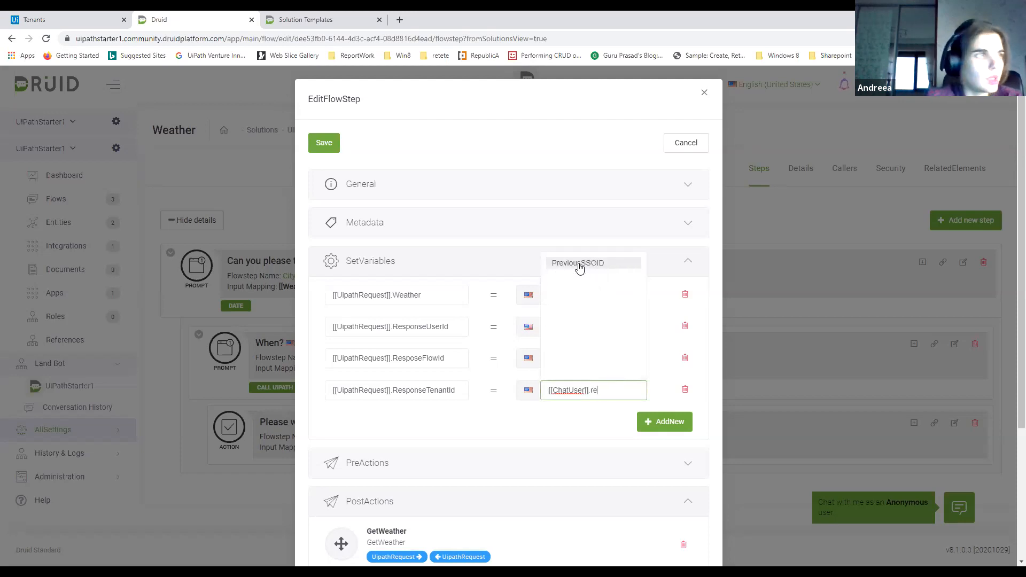
key("BackSpace")
key("BackSpace")
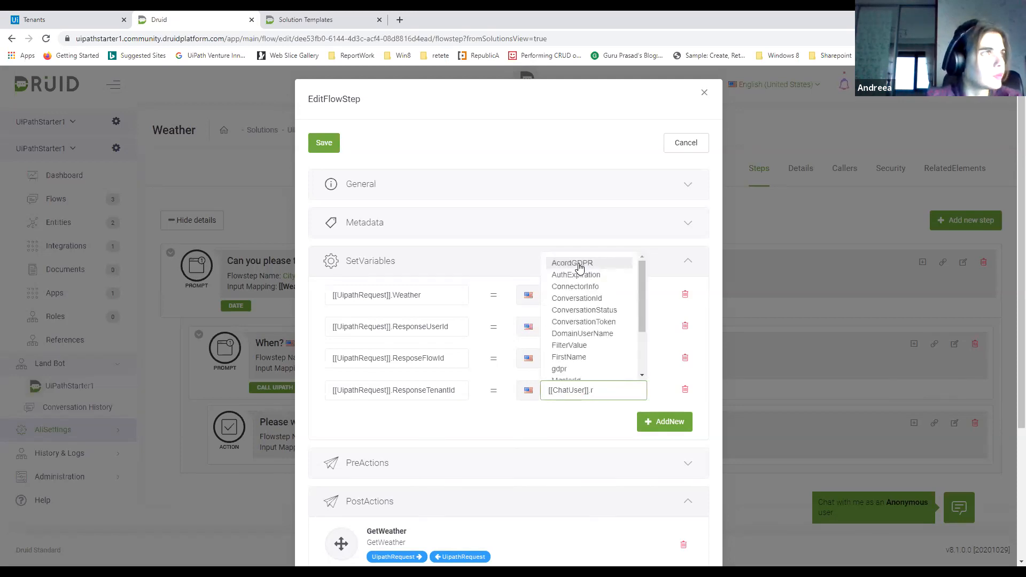
left_click_drag(641, 311, 642, 351)
left_click(608, 356)
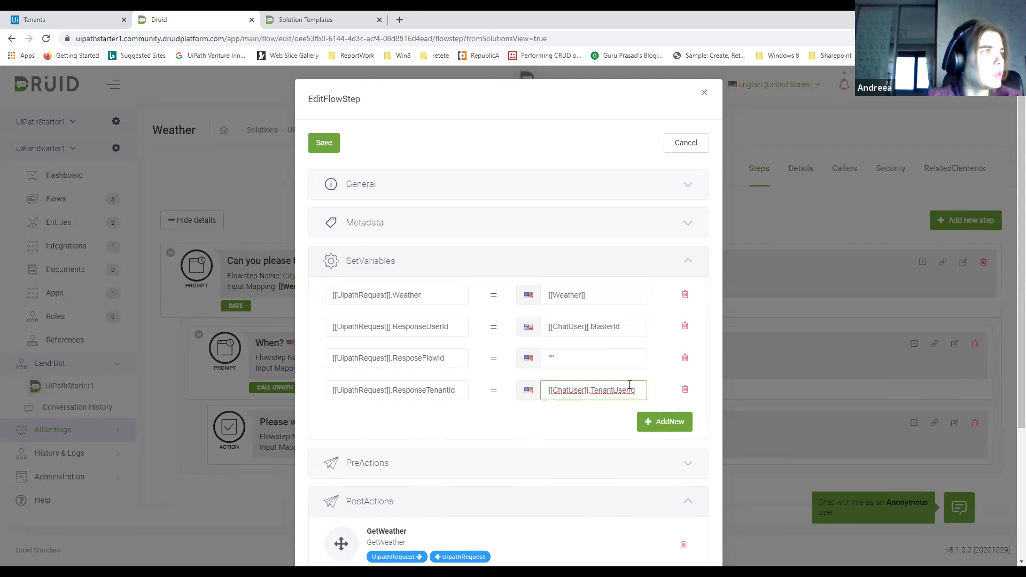
Change the value assigned to [[UipathRequest]].ResponseTenantId to [[ChatUser]].TenantId
left_click_drag(640, 392, 593, 394)
type("Tena")
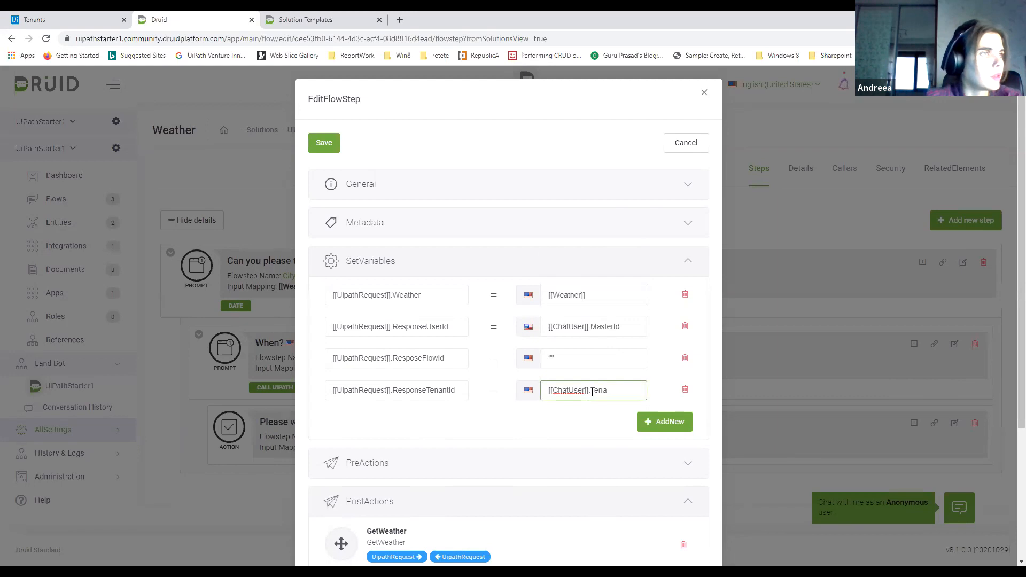
key("BackSpace")
key("BackSpace")
key("BackSpace")
key("BackSpace")
type("Te")
scroll(615, 334, "down", 6)
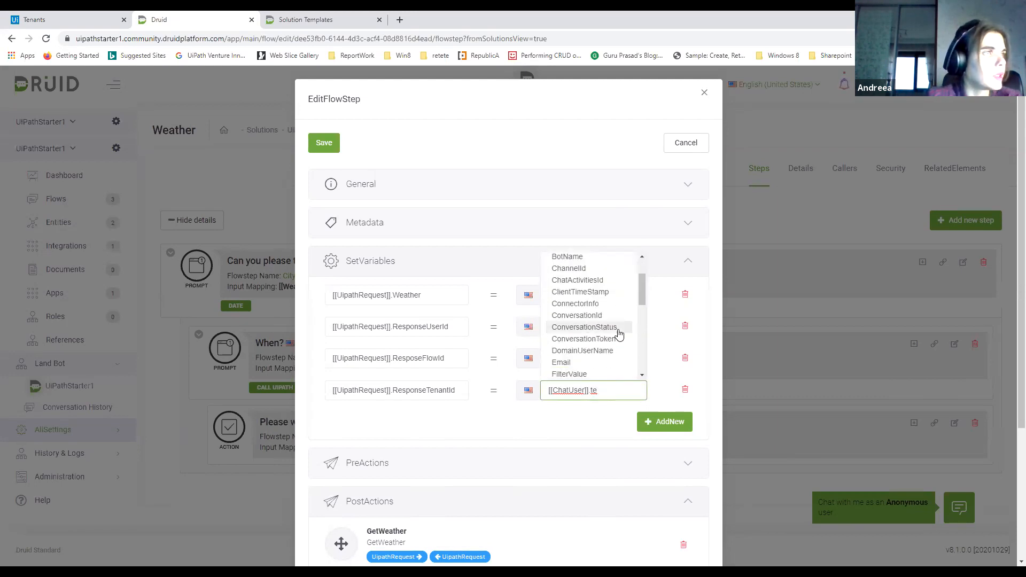
scroll(618, 336, "down", 2)
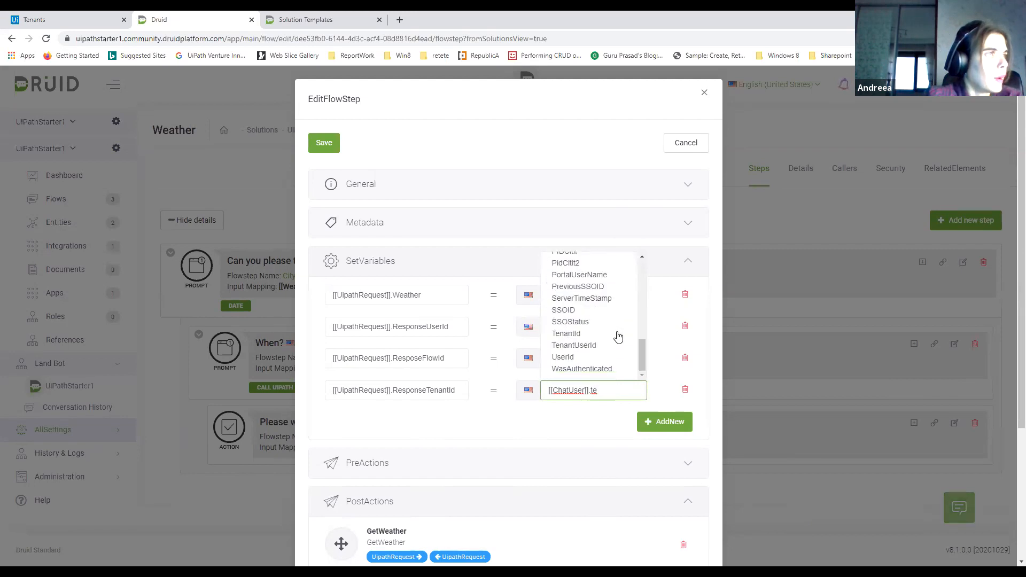
left_click(601, 336)
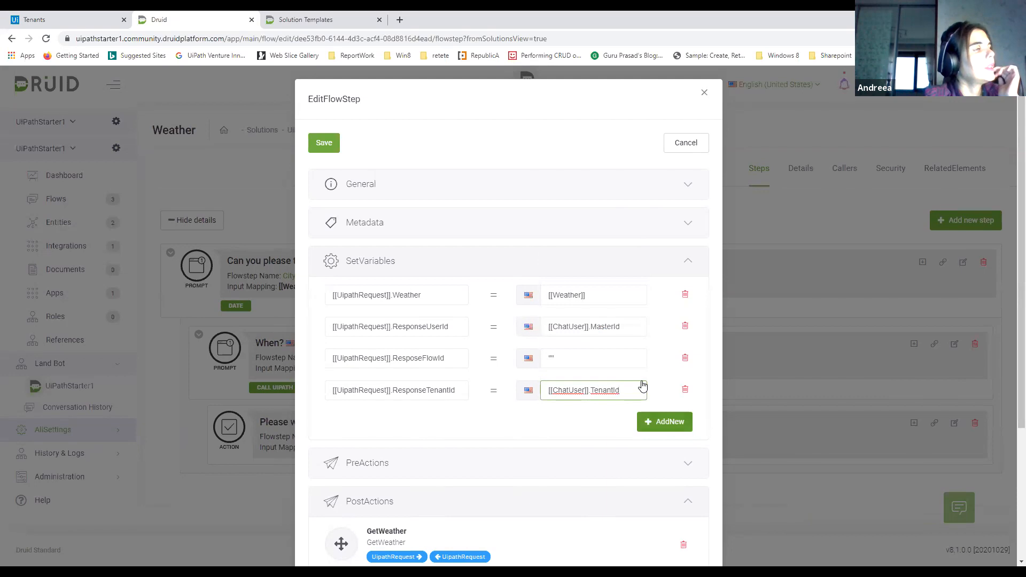
Save the edited Call UiPath step with its variable assignments and GetWeather post-action
scroll(648, 422, "down", 2)
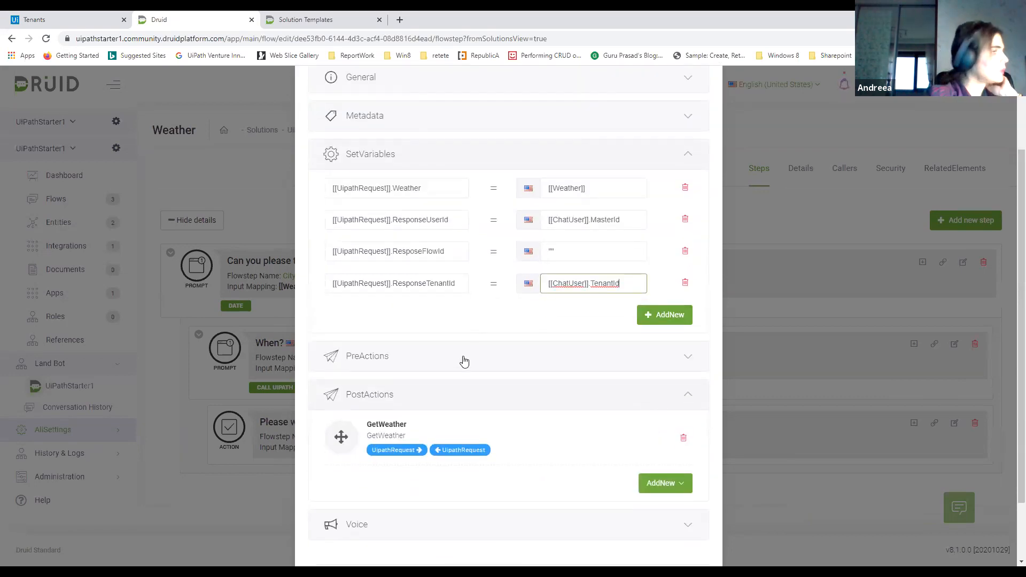
scroll(463, 360, "down", 2)
left_click(324, 514)
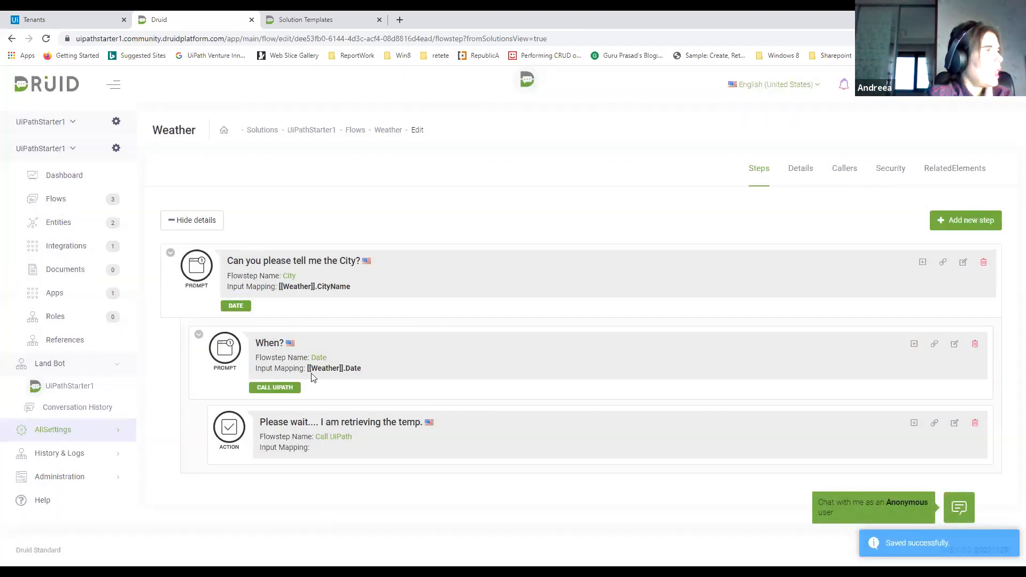
Filter the solution's flows to the Weather category and clone the Weather flow
left_click(385, 138)
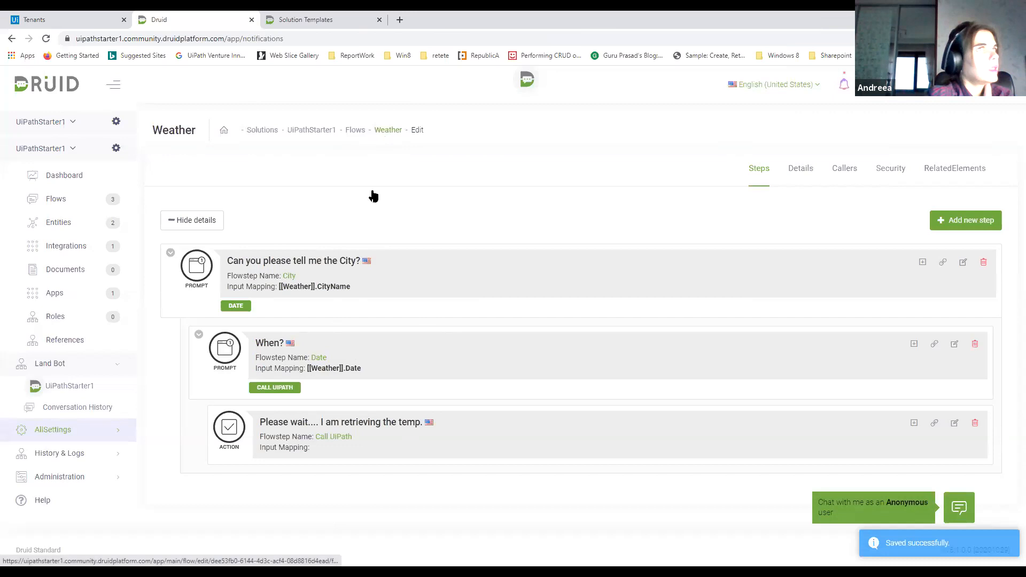
left_click(68, 199)
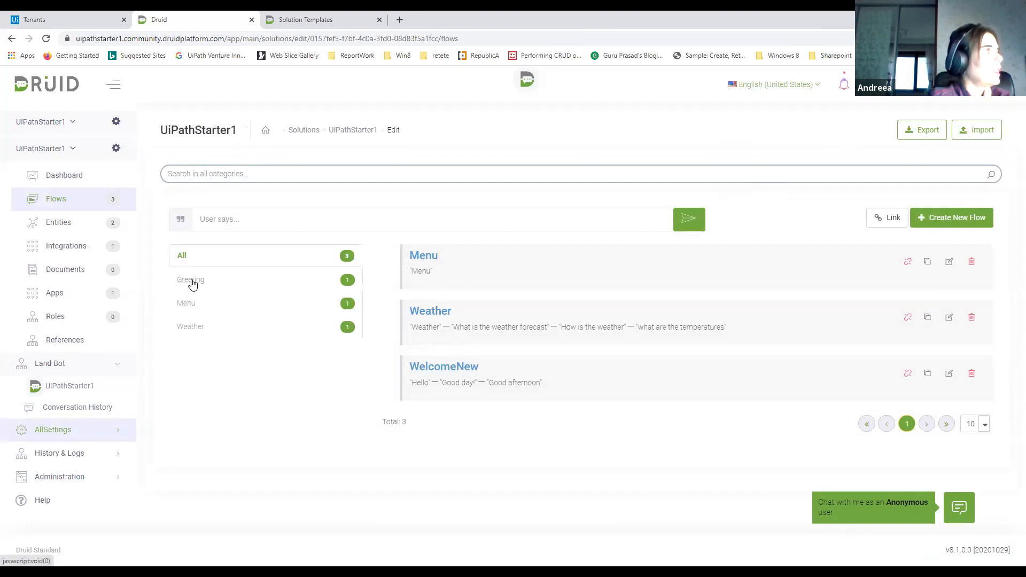
left_click(188, 326)
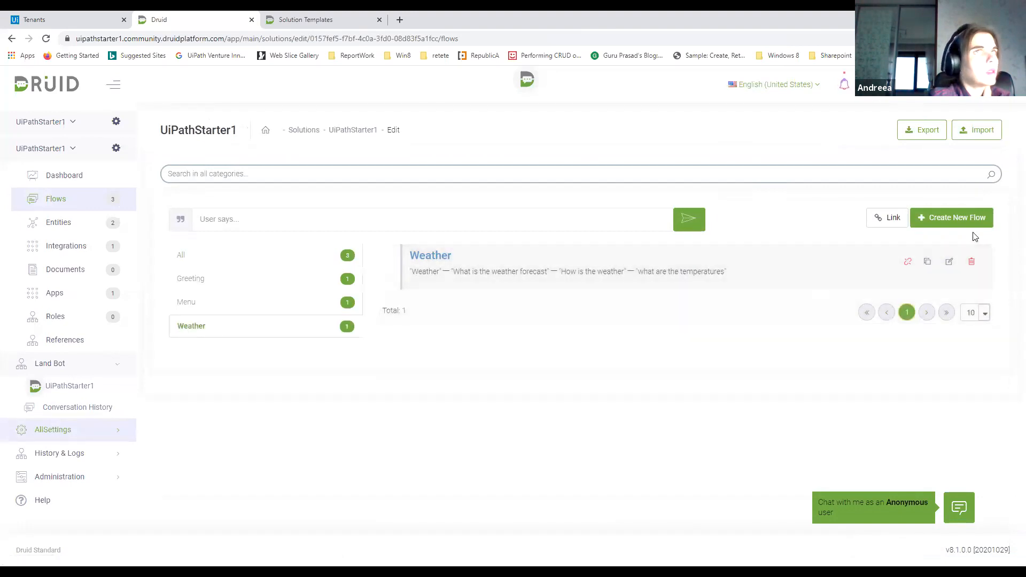
left_click(930, 265)
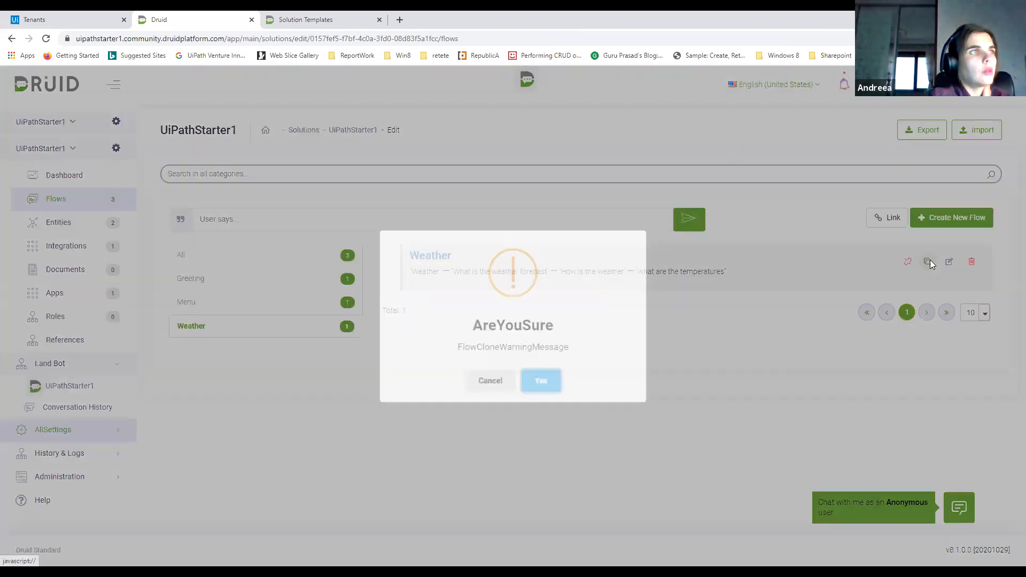
left_click(552, 377)
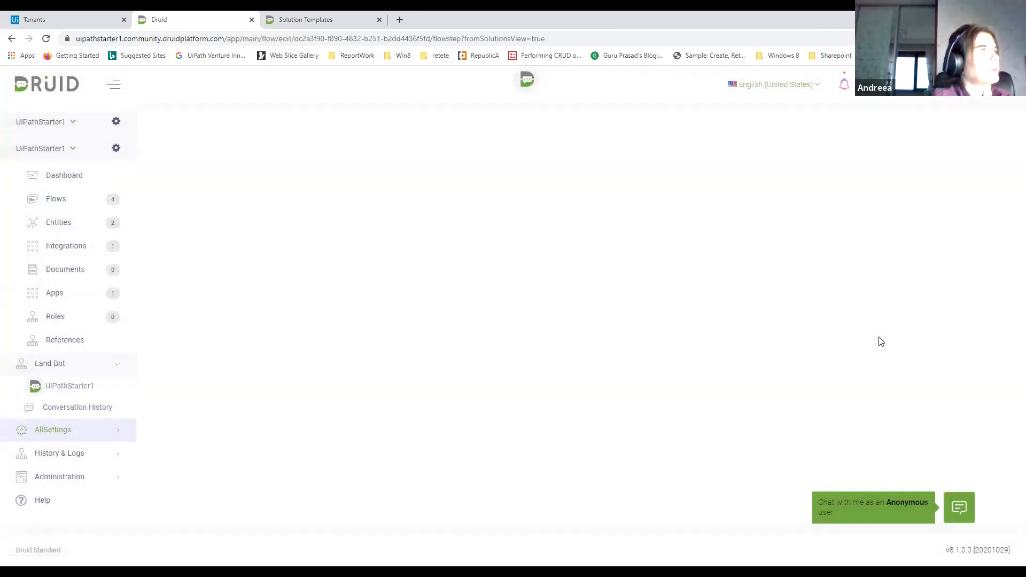
Rename the cloned flow as Weather_response in its general details
left_click(806, 174)
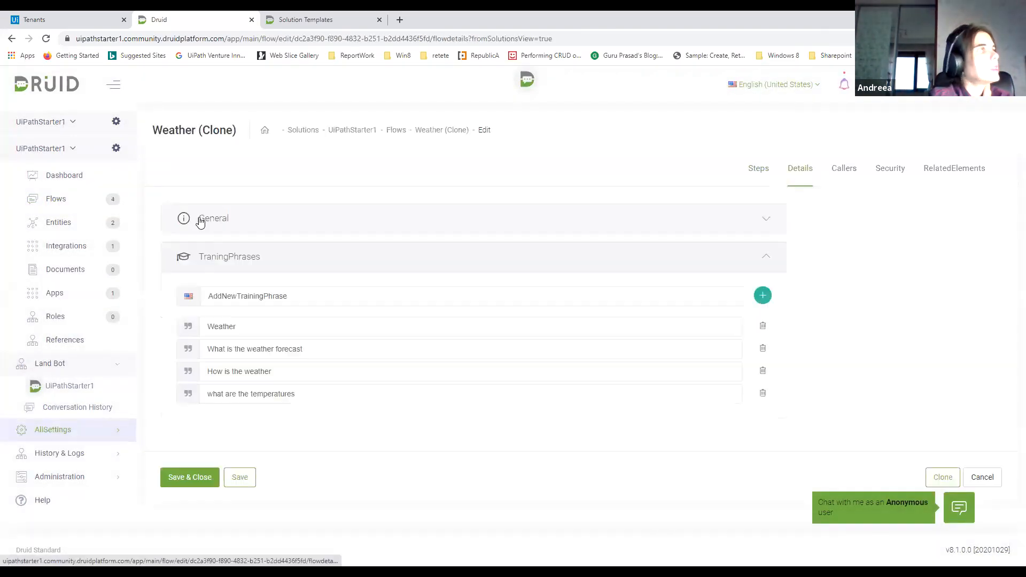
left_click(225, 224)
left_click_drag(244, 266, 214, 266)
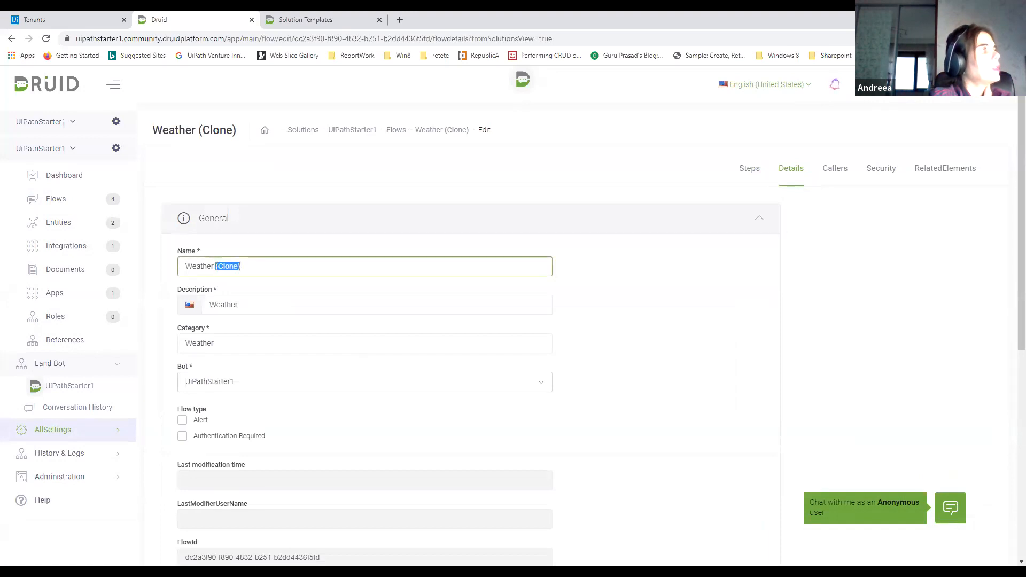
type("response")
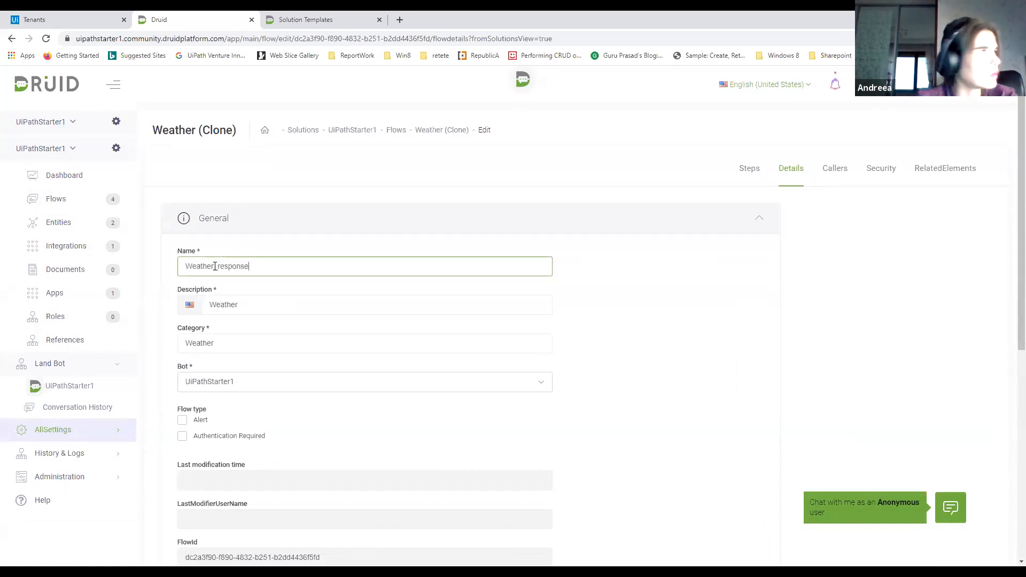
Delete all four training phrases from the cloned flow and save its details
scroll(283, 368, "down", 5)
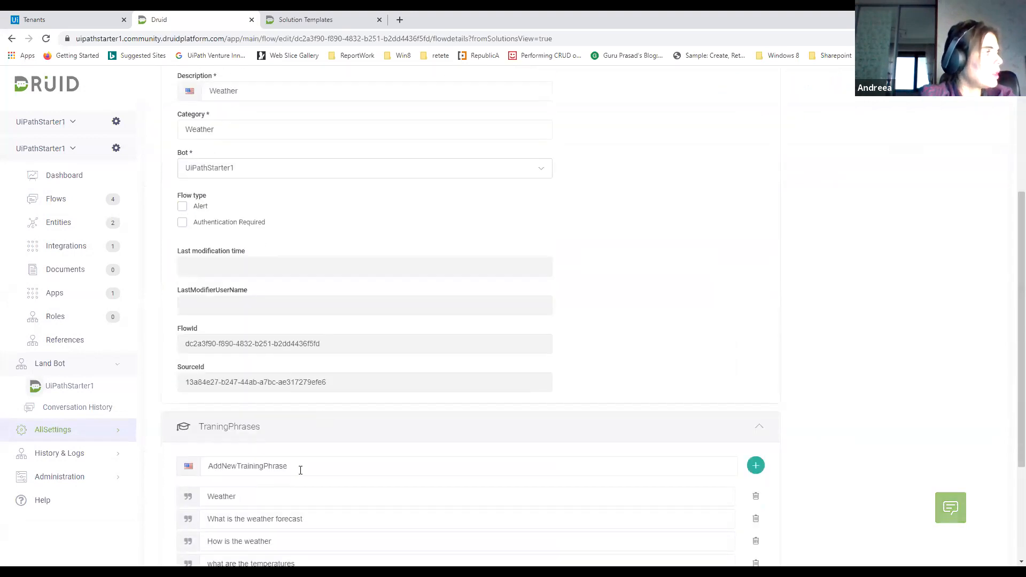
scroll(420, 450, "down", 1)
left_click(754, 390)
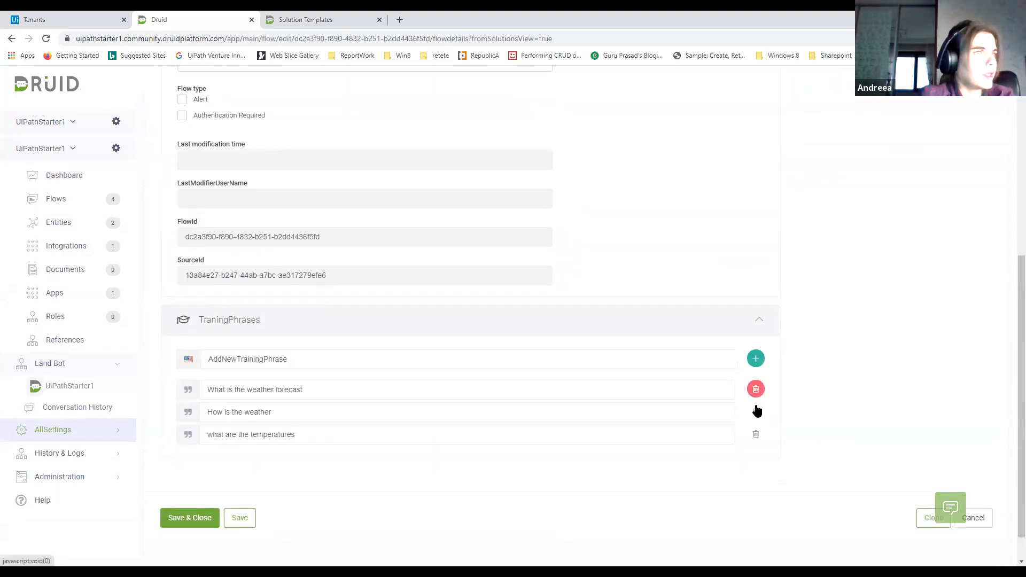
left_click(754, 390)
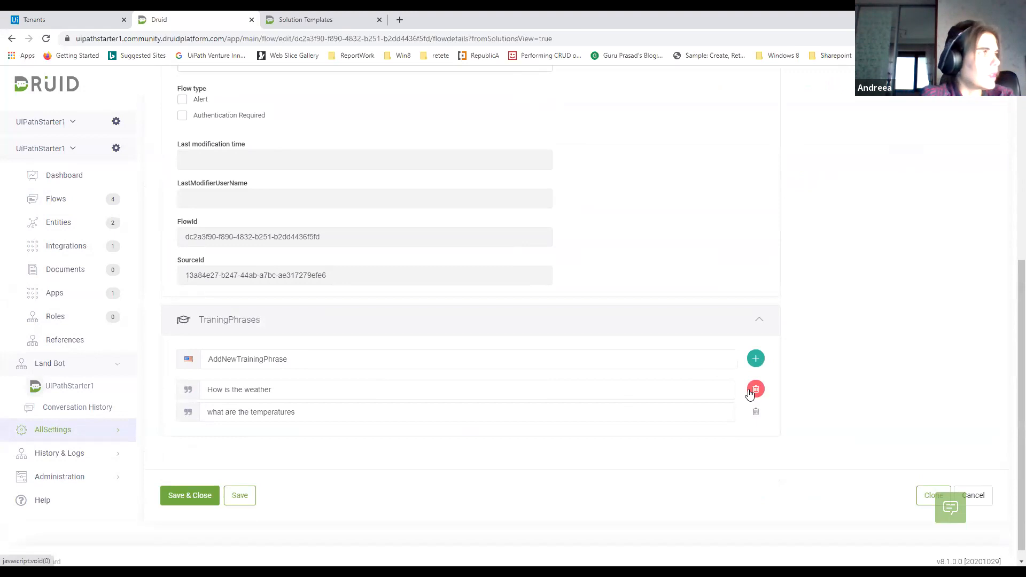
left_click(752, 392)
left_click(754, 400)
left_click(250, 492)
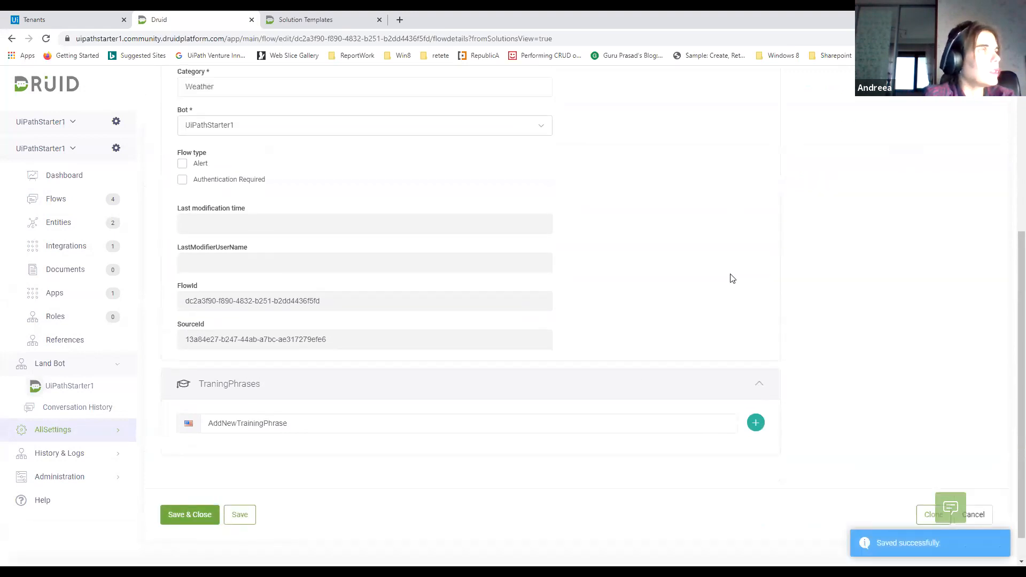
Check the cloned flow's security settings and delete its Date and Call UiPath steps
scroll(732, 279, "up", 2)
scroll(856, 170, "up", 2)
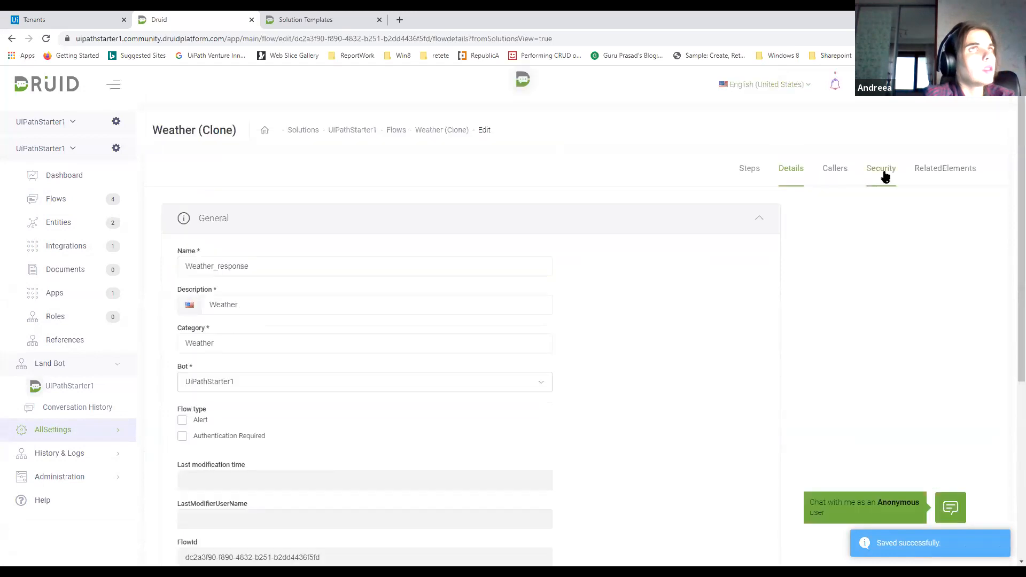
left_click(887, 168)
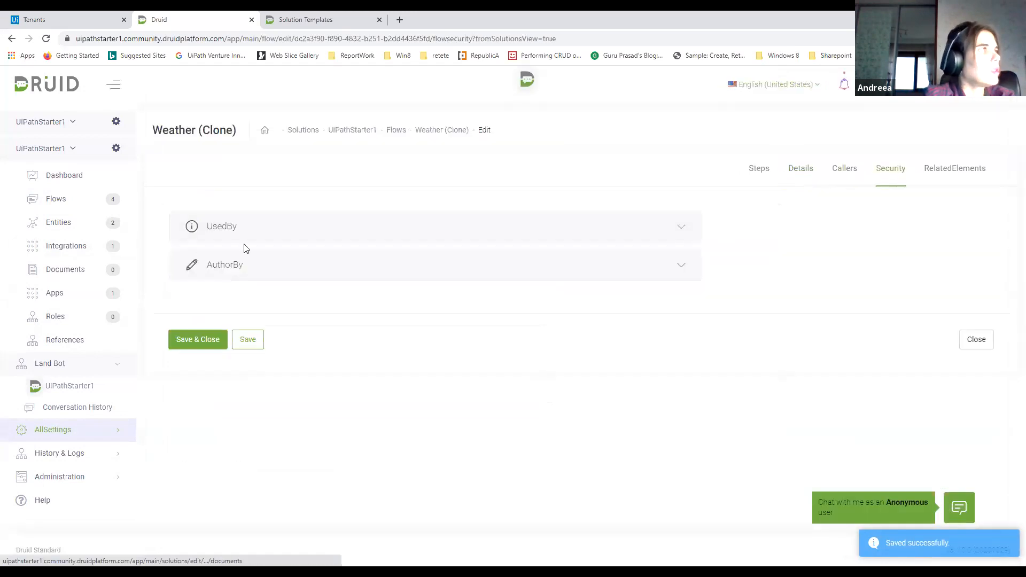
left_click(757, 170)
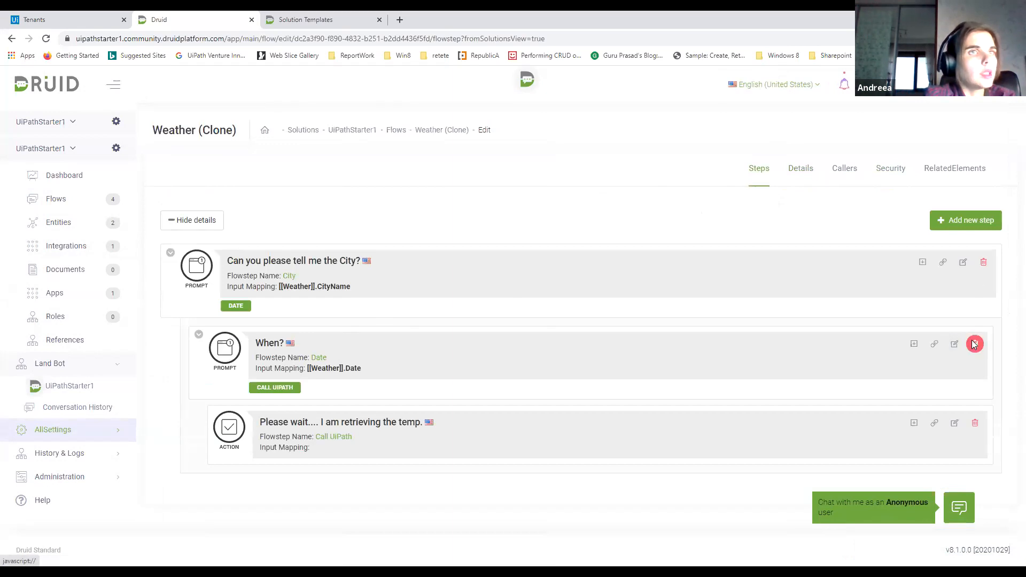
left_click(974, 345)
left_click(561, 377)
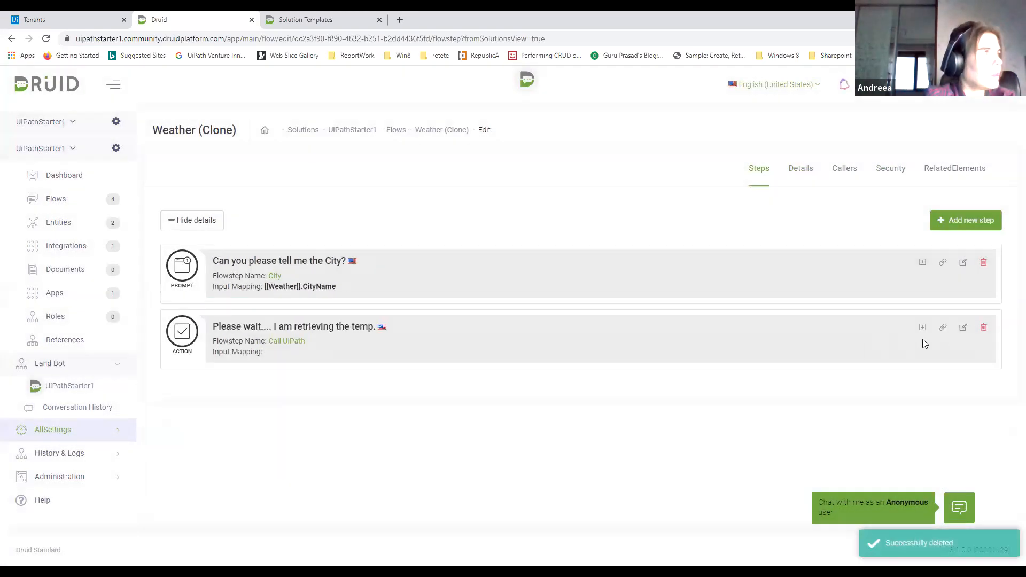
left_click(973, 329)
left_click(532, 378)
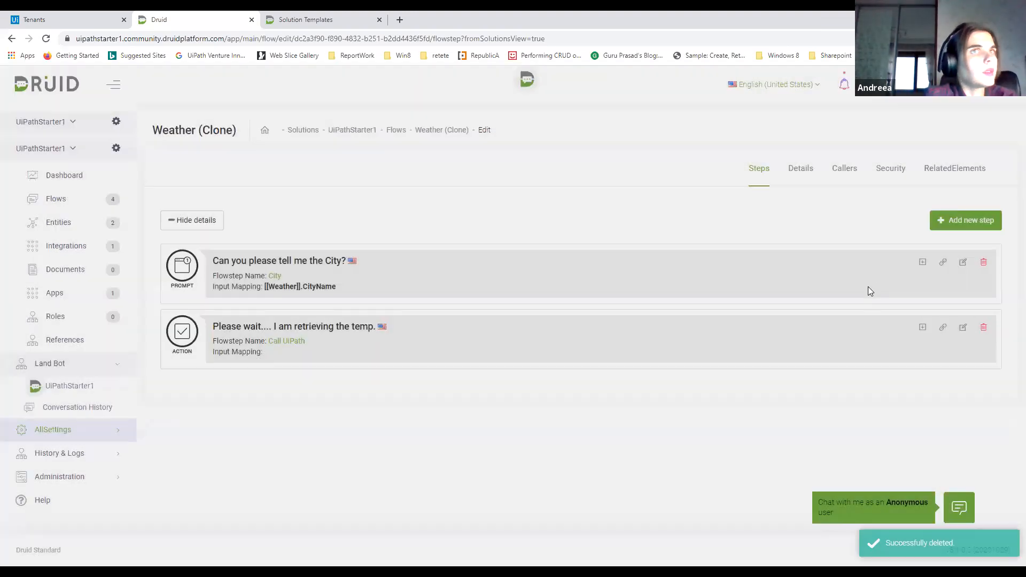
Edit the City step, renaming it DisplayTemp and changing its type to Message
left_click(963, 263)
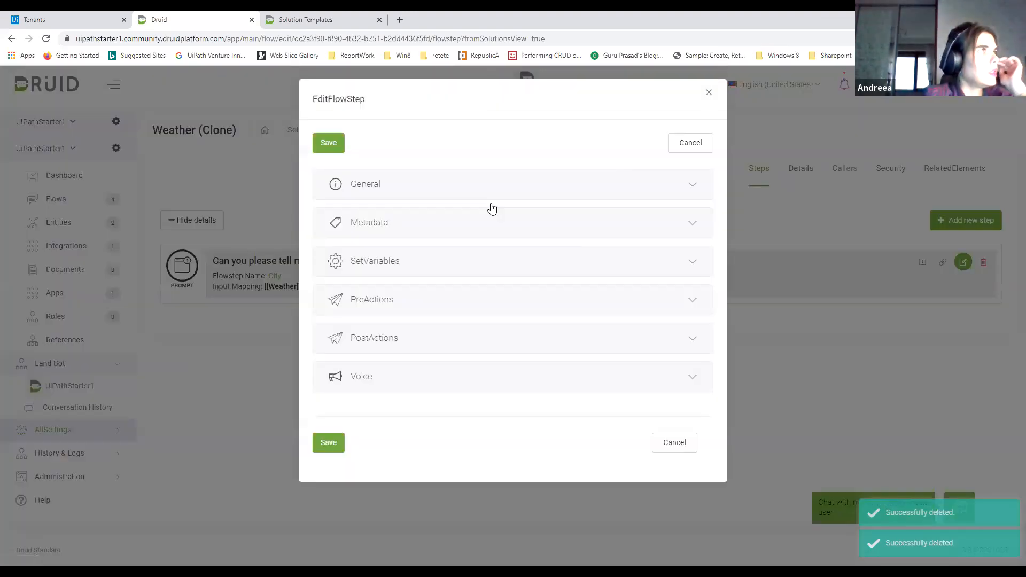
left_click(492, 208)
double_click(342, 241)
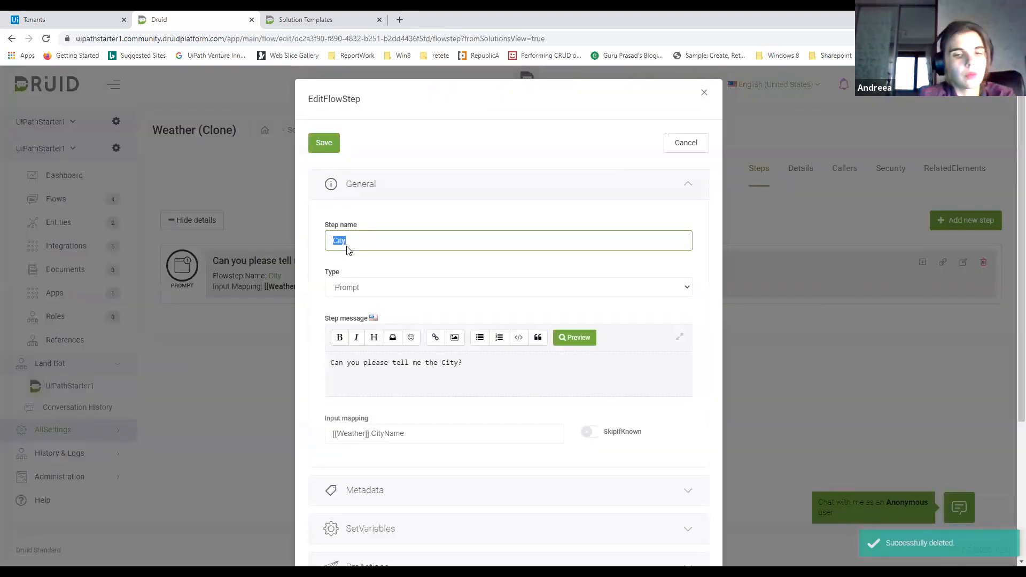
type("Display")
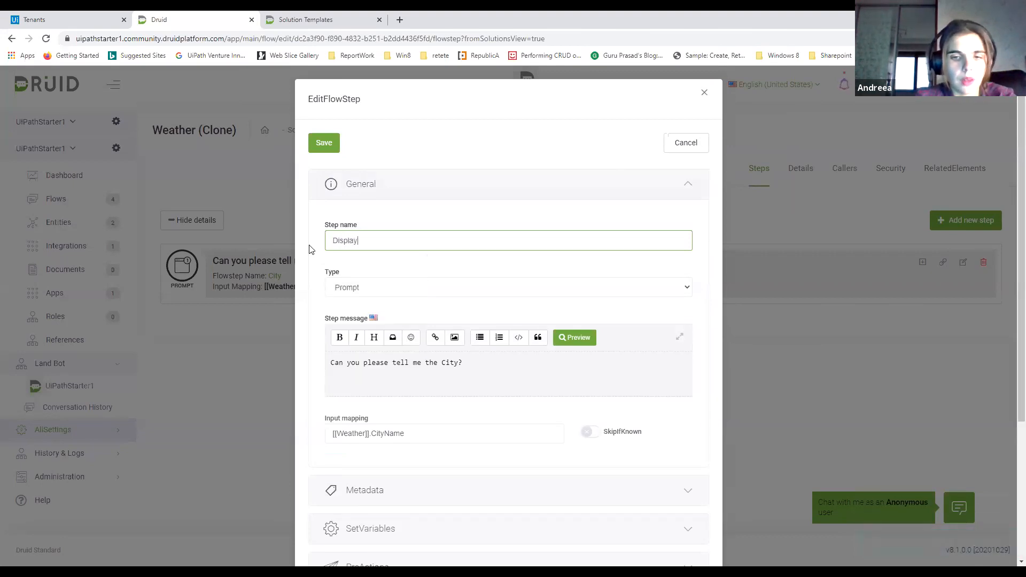
type("Temp")
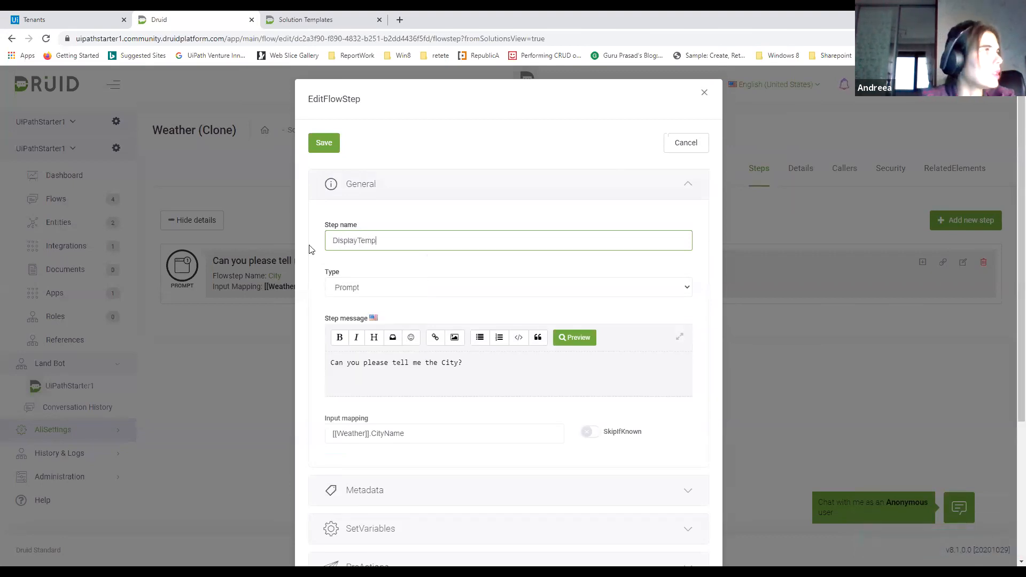
left_click(343, 288)
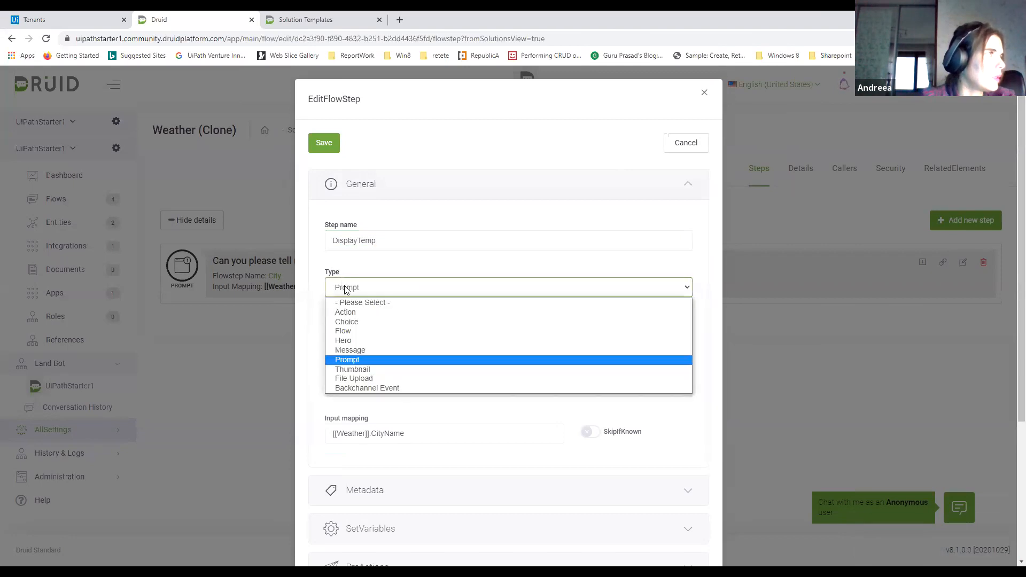
left_click(353, 351)
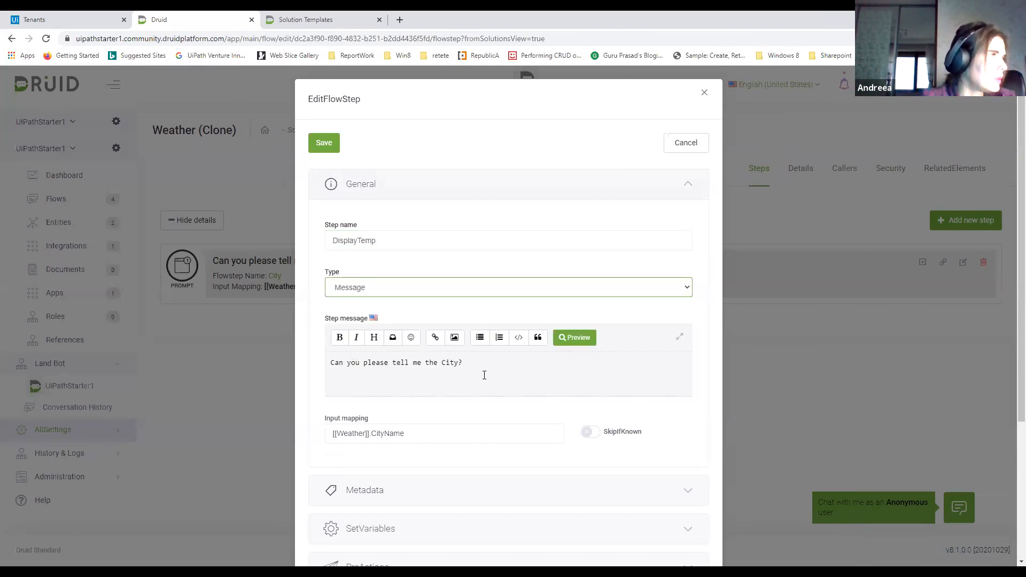
Replace the DisplayTemp step's message with the opening text "The temperature"
left_click_drag(484, 375, 299, 368)
type("The ")
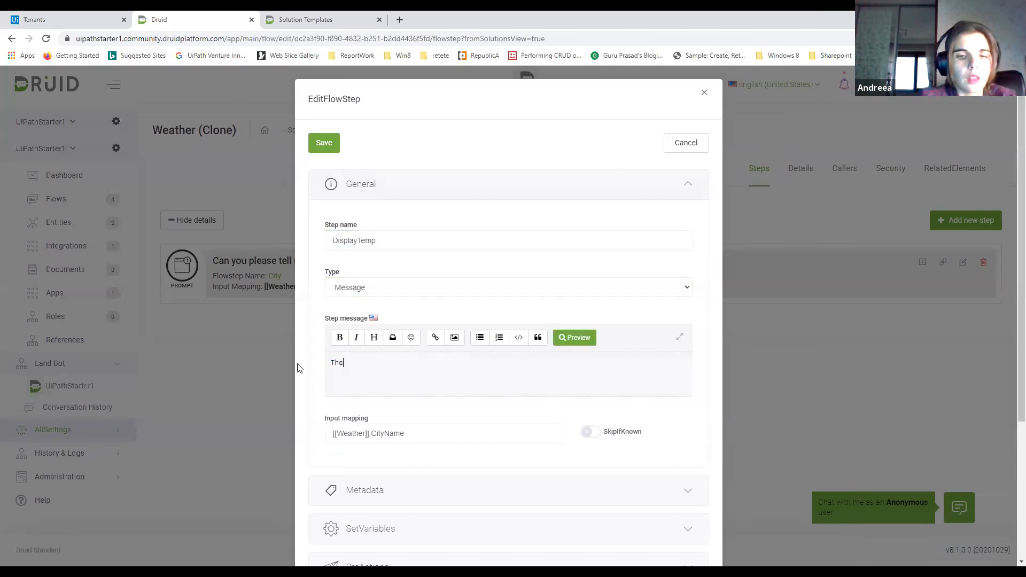
type("tem")
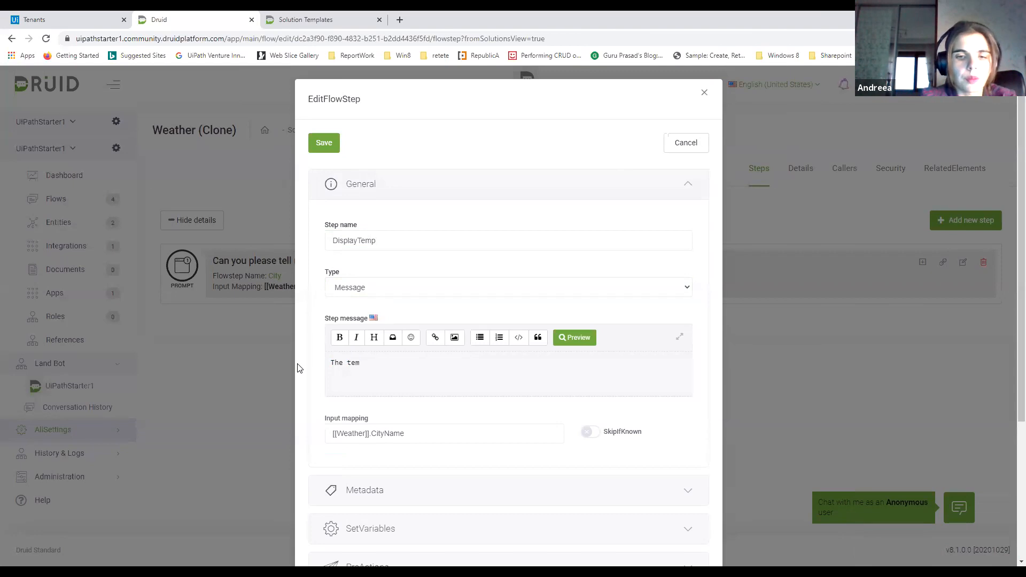
type("perature")
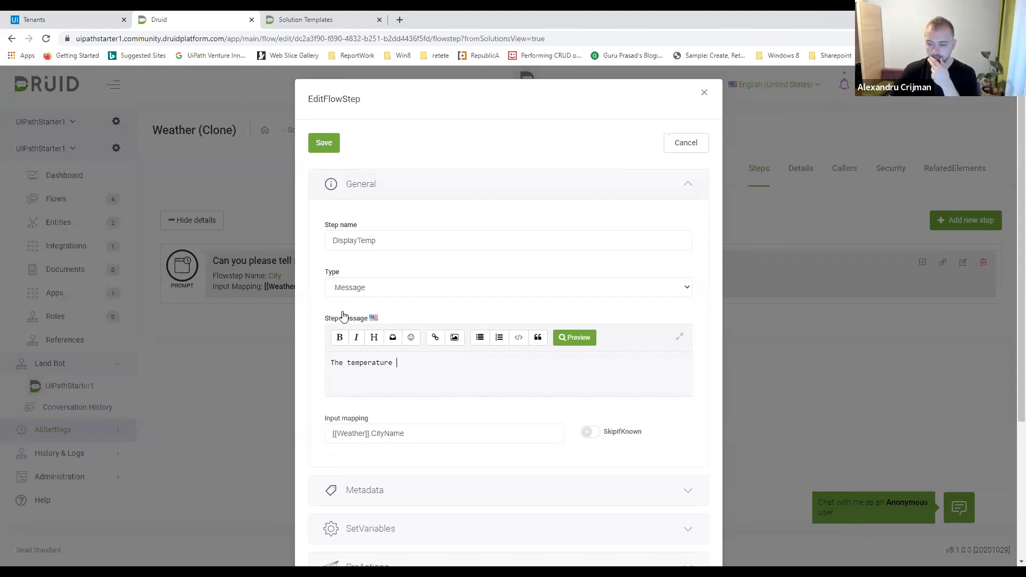
Insert the [[Weather]].Temperature placeholder after "The temperature" in the step message
left_click(393, 338)
left_click(411, 329)
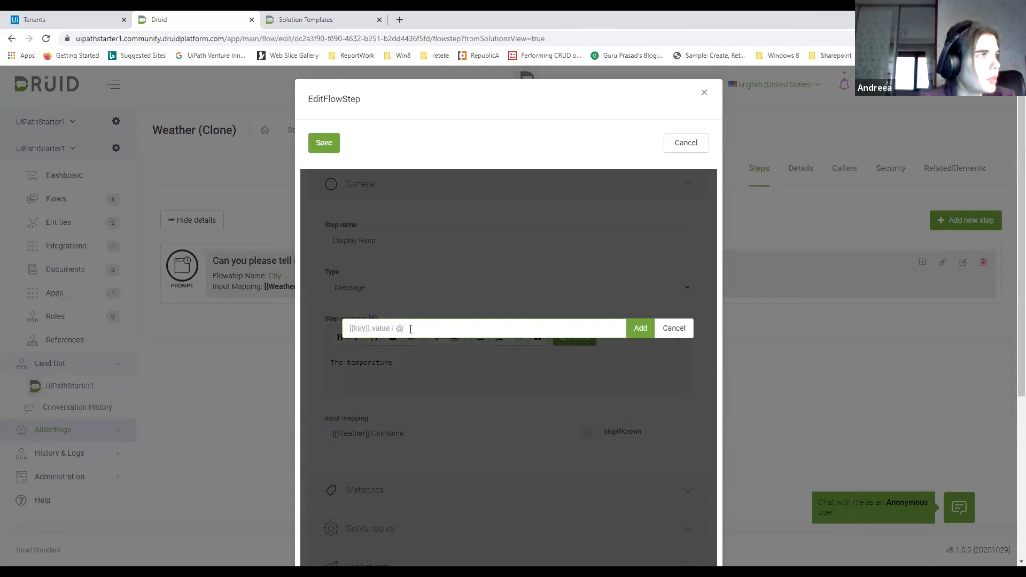
type("[[")
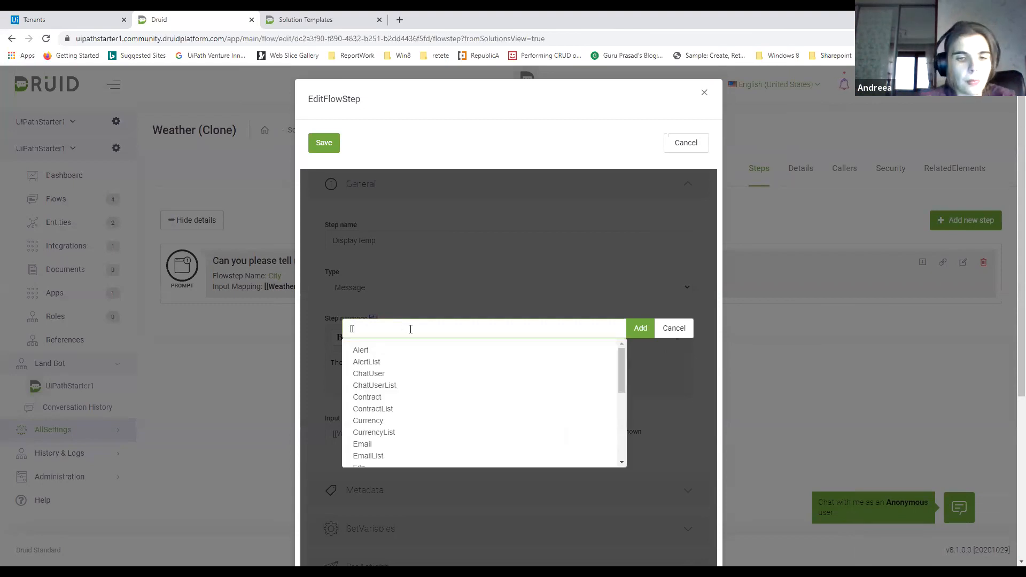
type("We")
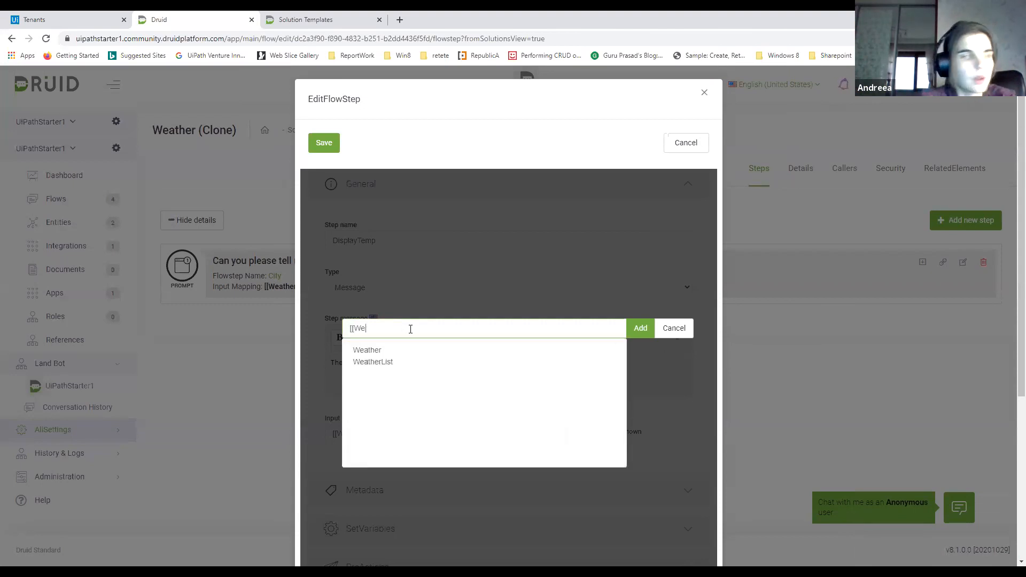
type("a")
left_click(367, 350)
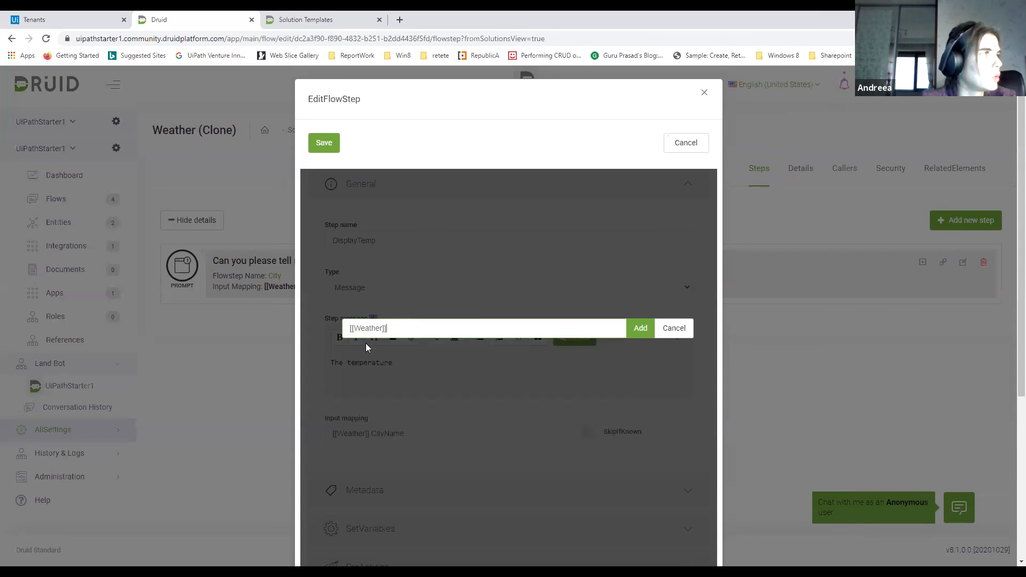
type(".te")
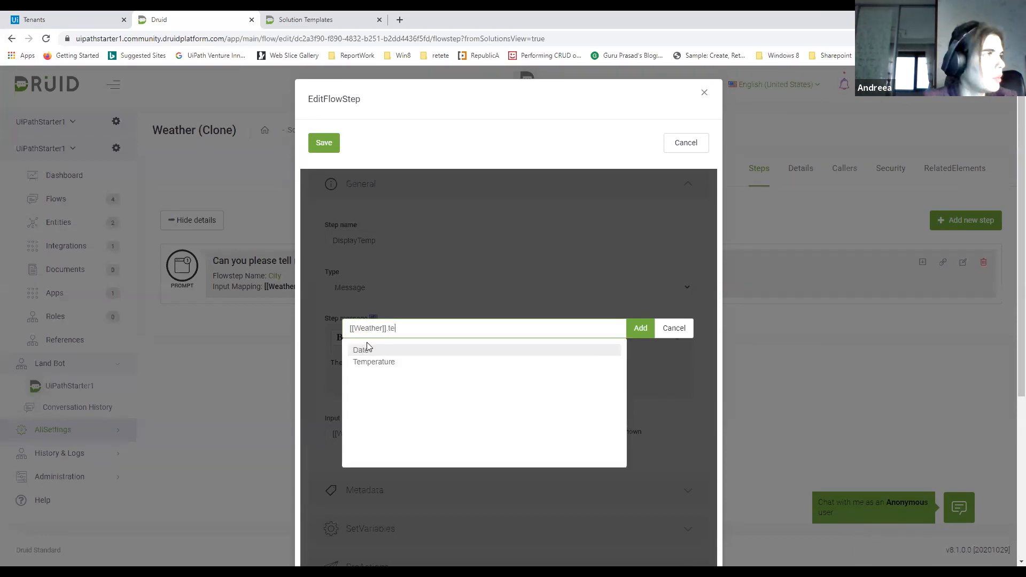
left_click(397, 362)
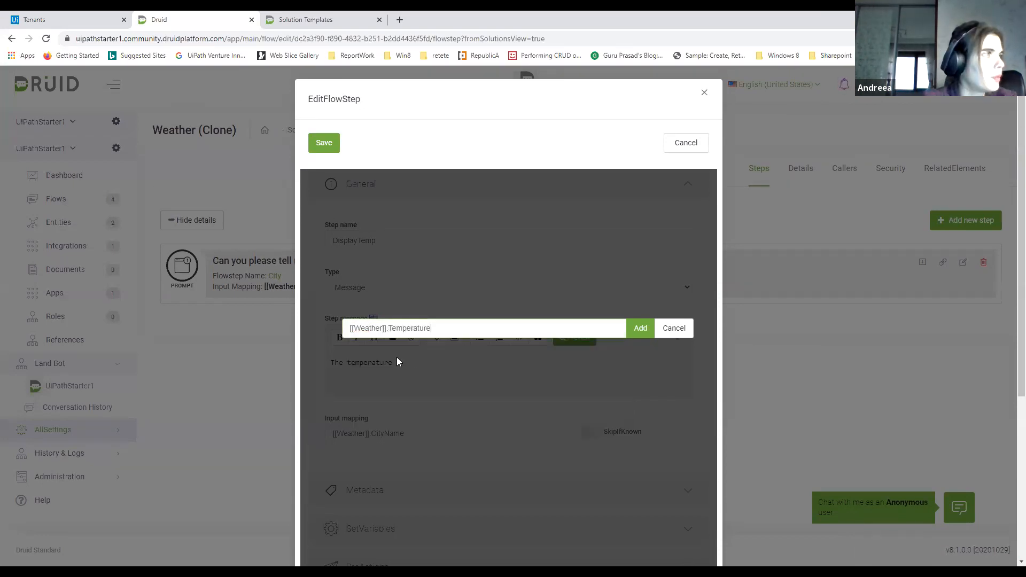
left_click(640, 328)
Continue the step message with "in" followed by the [[Weather]].CityName placeholder
left_click(560, 369)
type("in")
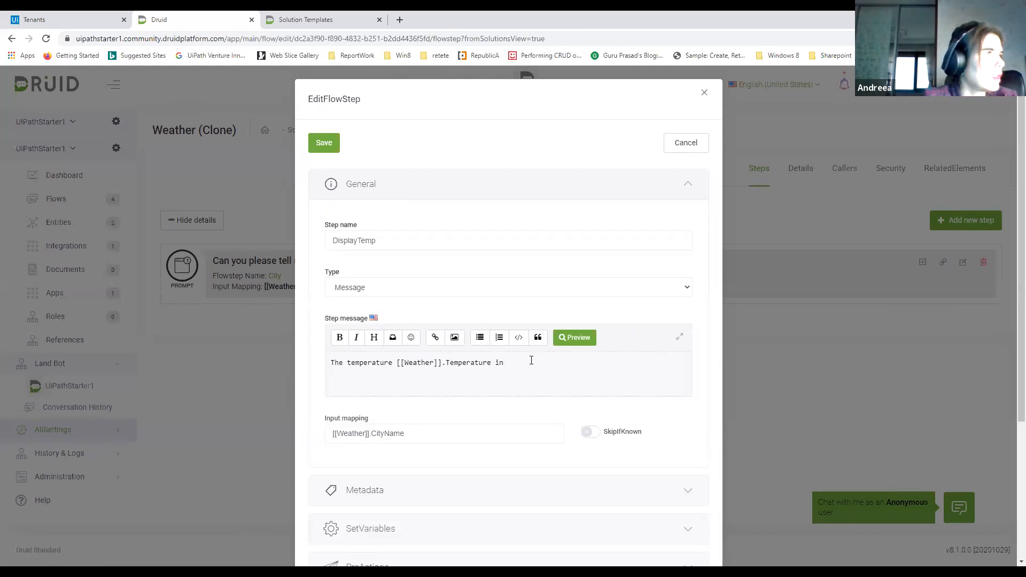
left_click(393, 338)
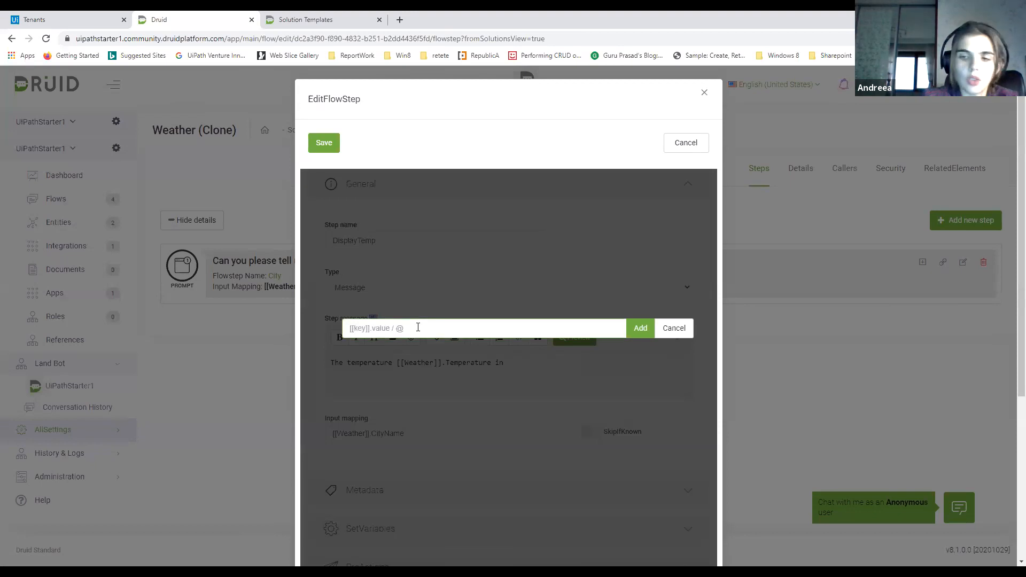
type("[[Weath")
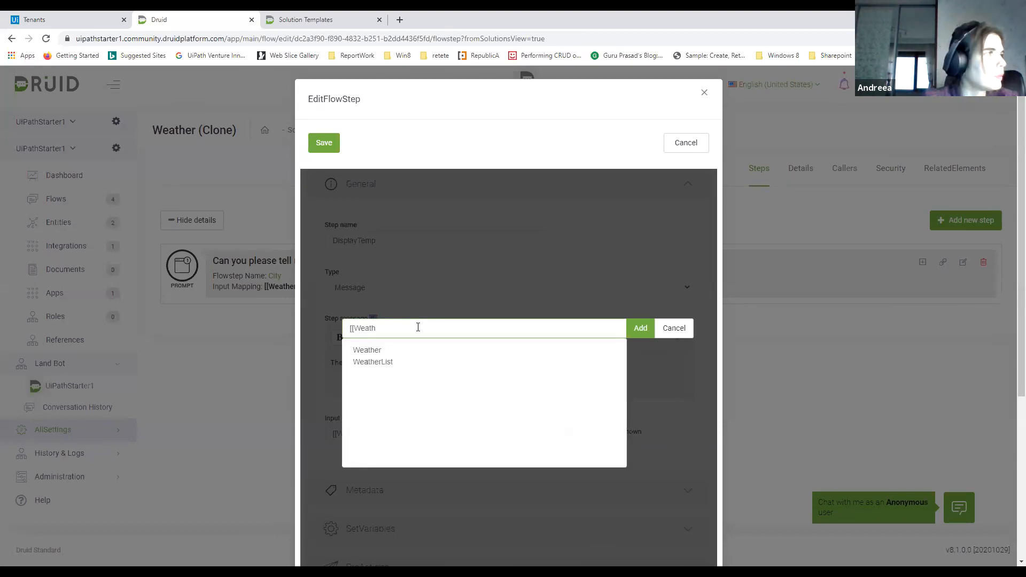
left_click(380, 349)
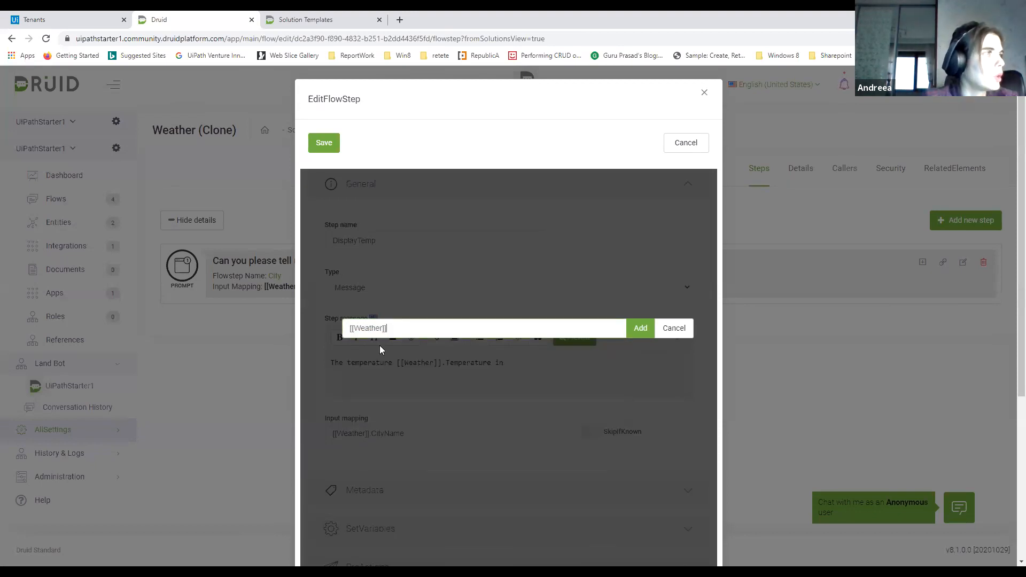
type(".Cit")
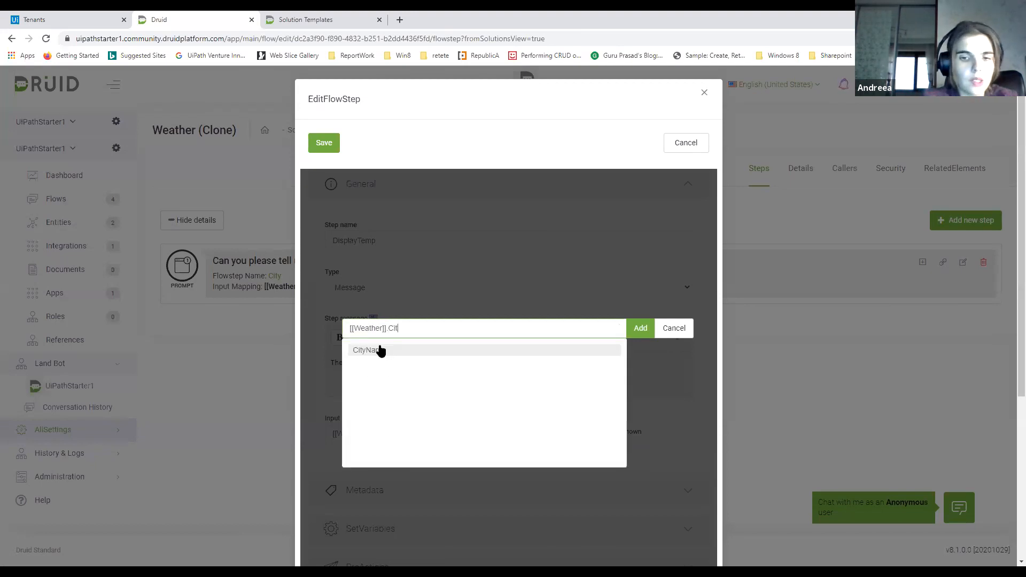
left_click(380, 350)
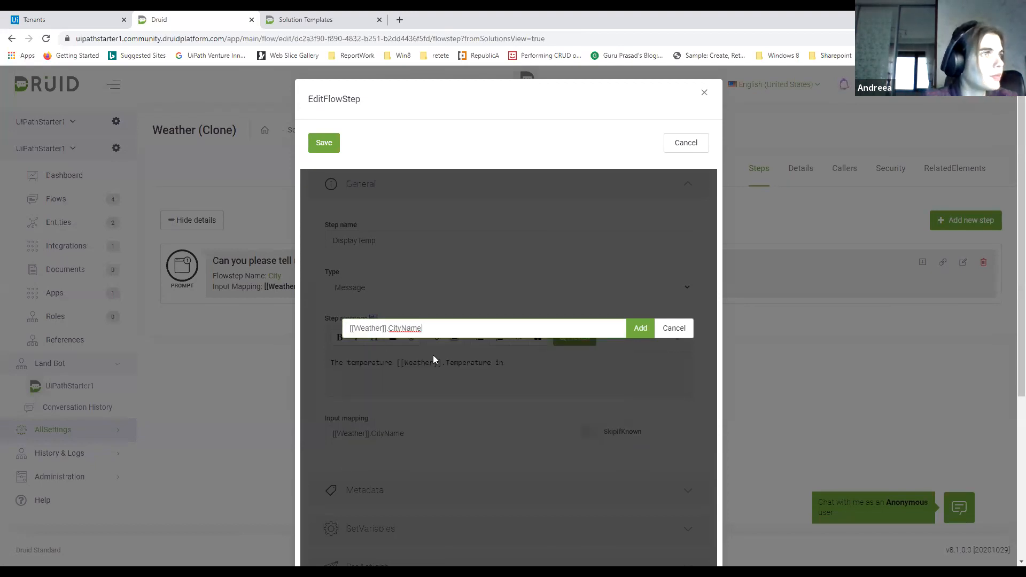
key("Return")
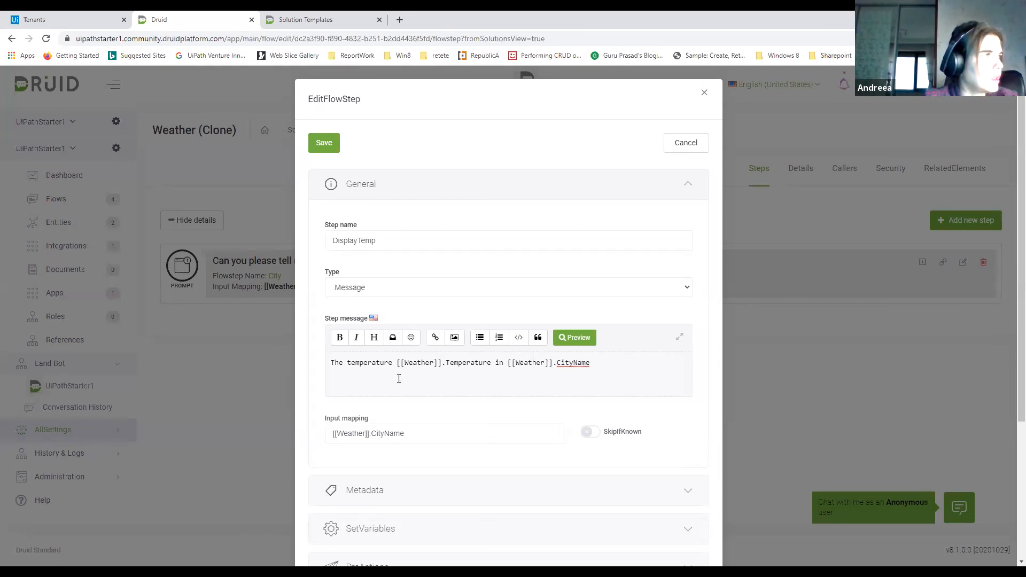
Add "in" before the temperature placeholder and extend the message's end with "on" and the [[Weather]].Date placeholder
type("in")
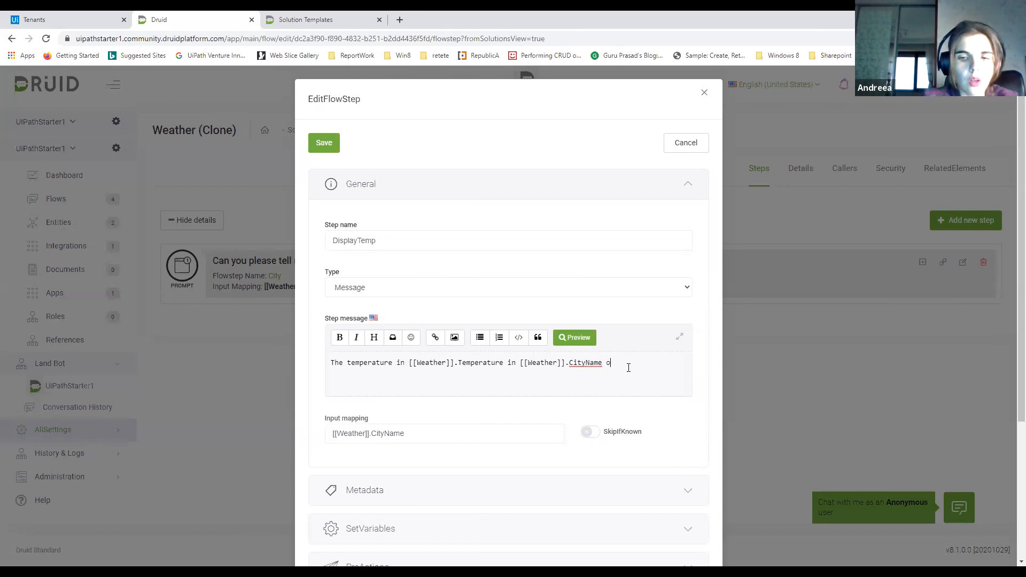
left_click(393, 337)
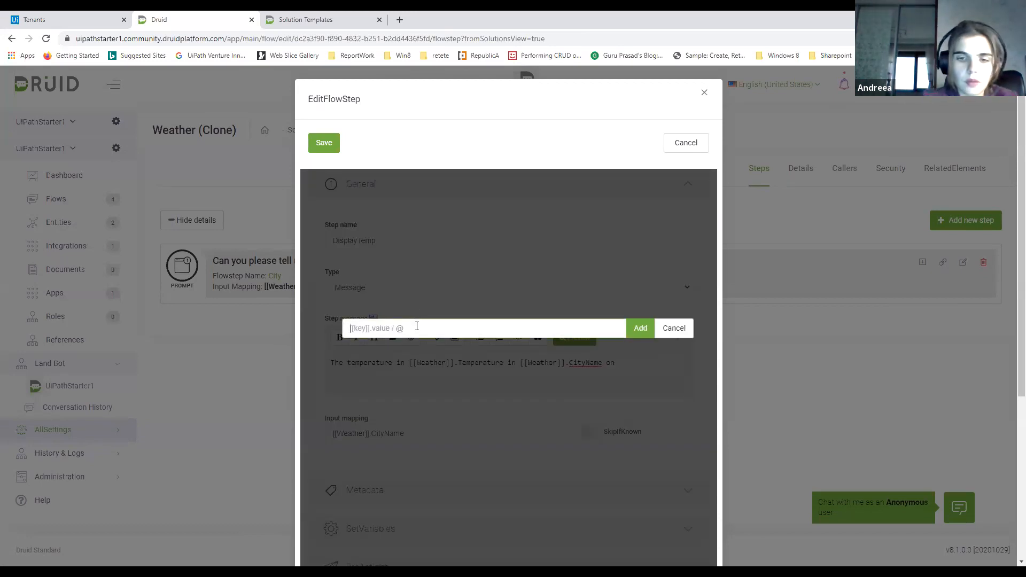
type("[[Weathe")
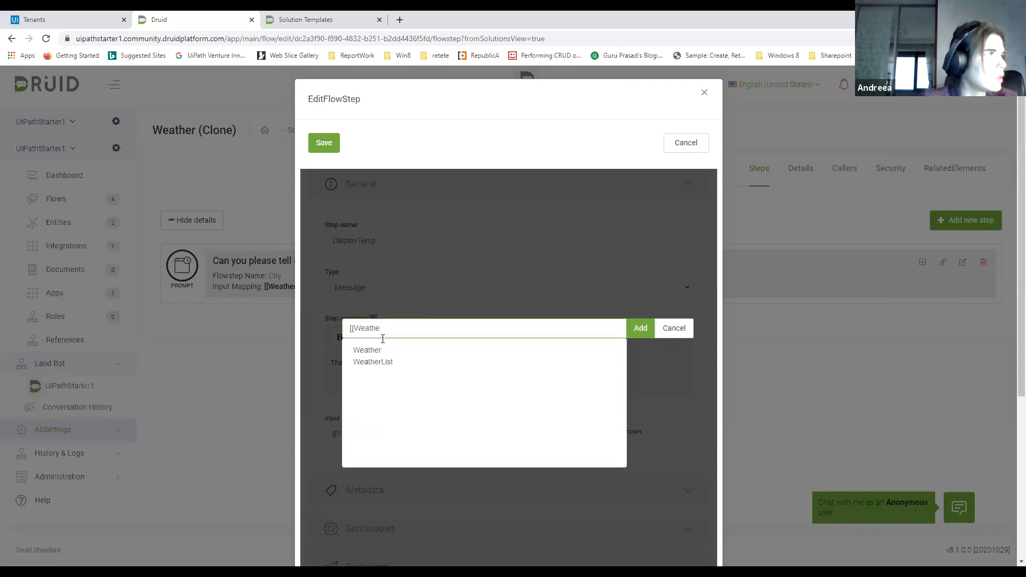
left_click(374, 350)
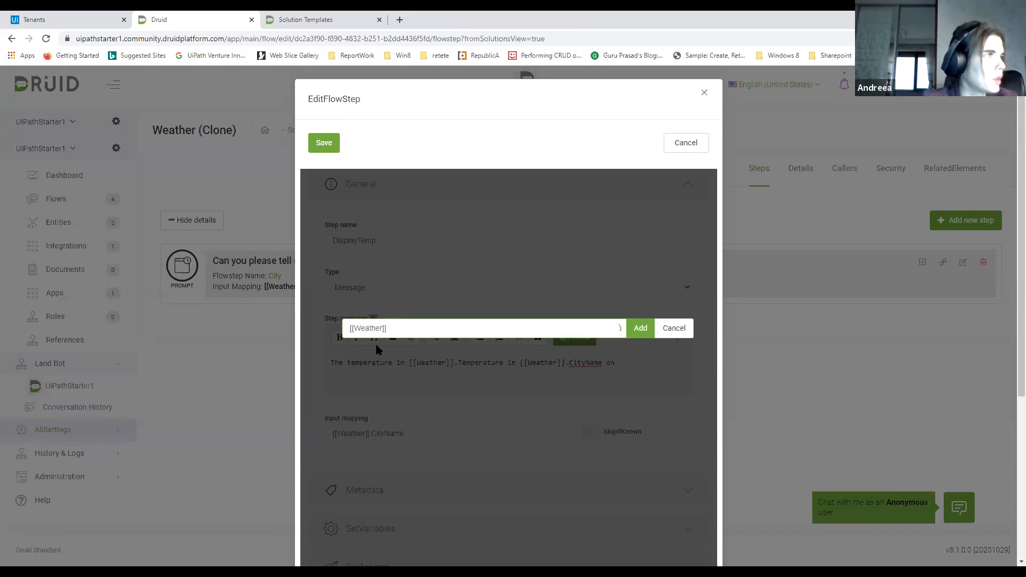
type(".")
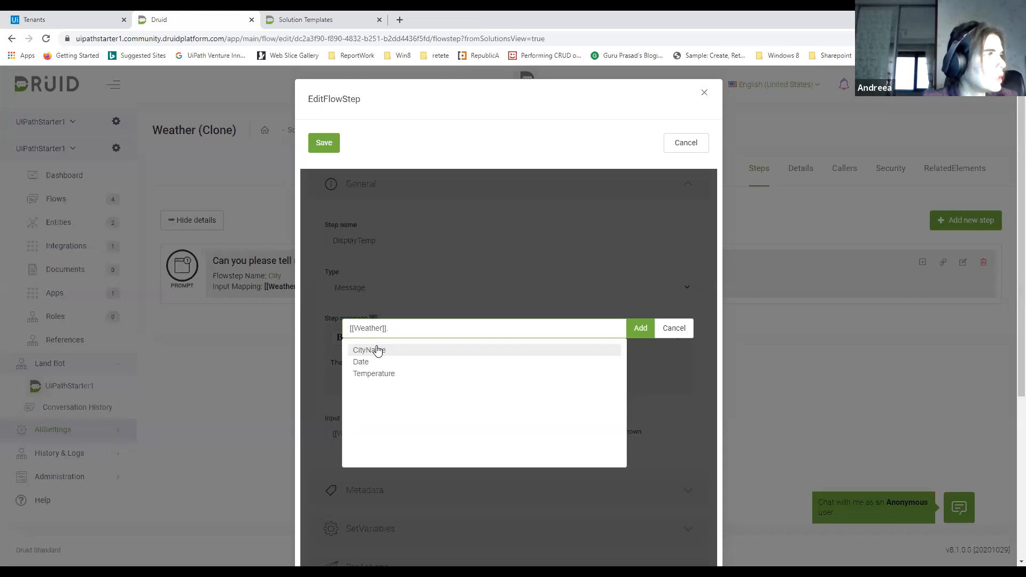
left_click(358, 362)
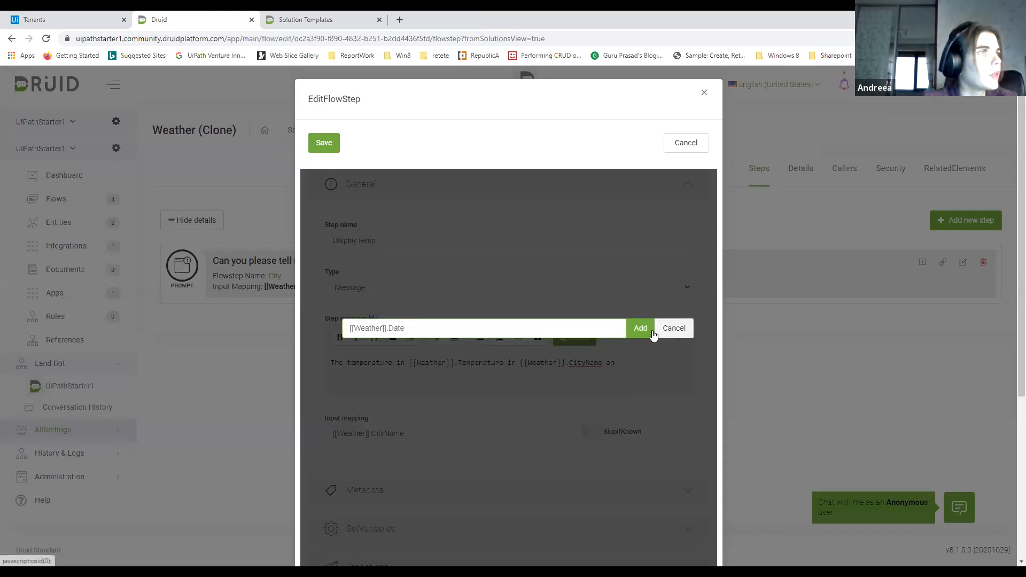
left_click(640, 329)
Make the [[Weather]].Temperature placeholder bold and add the word "degrees" after it
left_click_drag(603, 363, 411, 361)
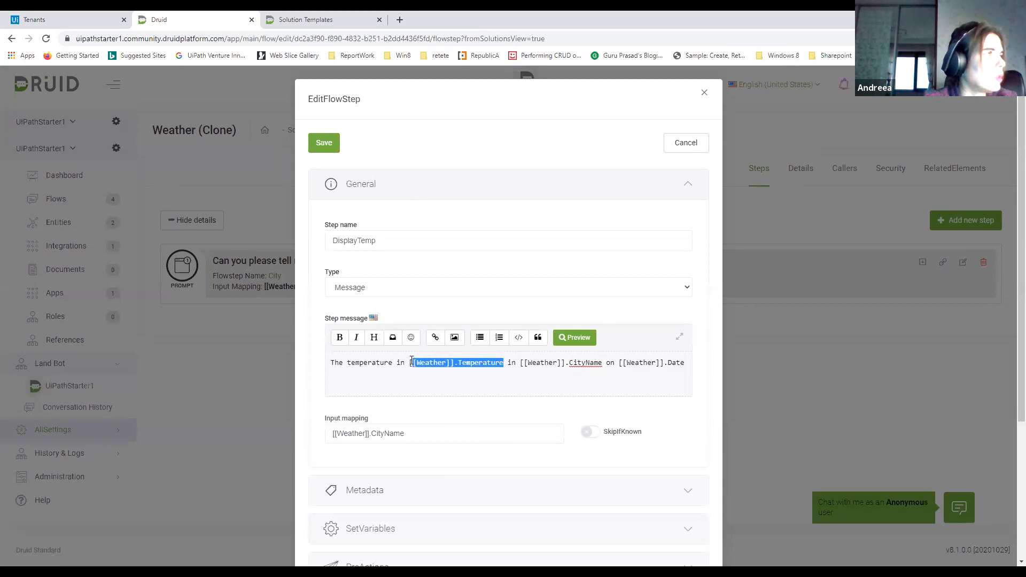
left_click(346, 339)
left_click(419, 376)
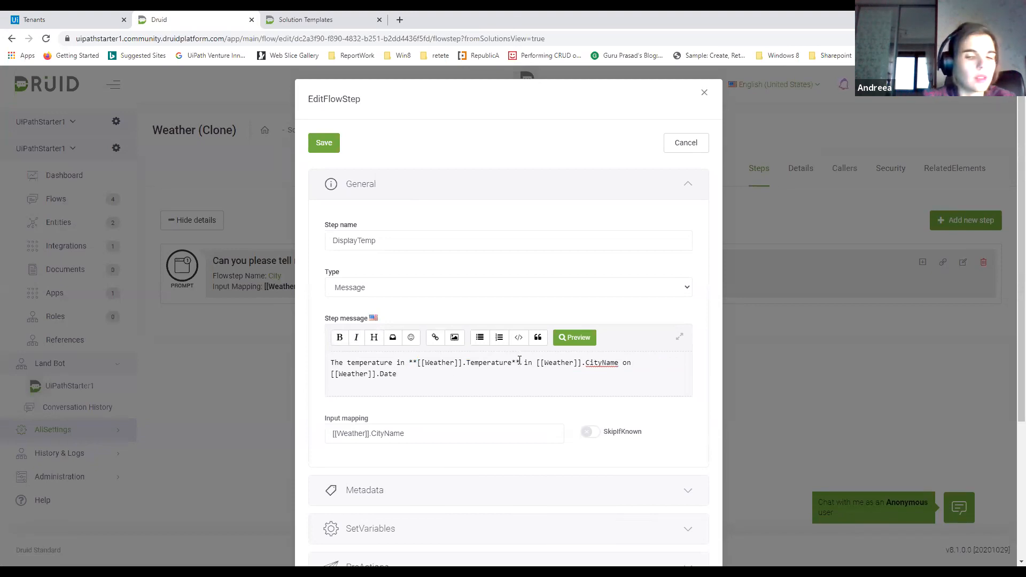
type("degrees")
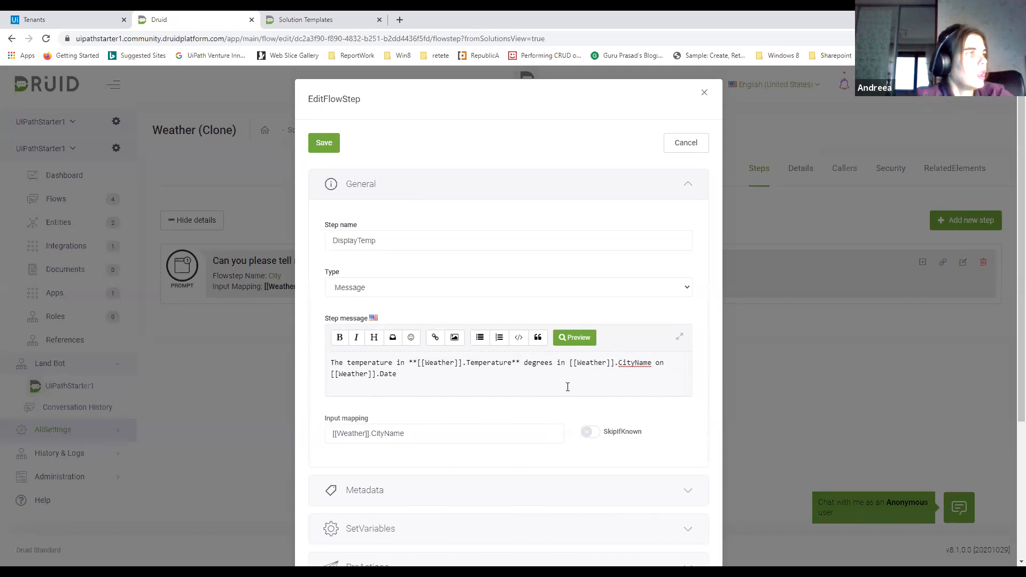
Clear the DisplayTemp step's input mapping and mark it as the last step in its metadata
triple_click(382, 426)
key("BackSpace")
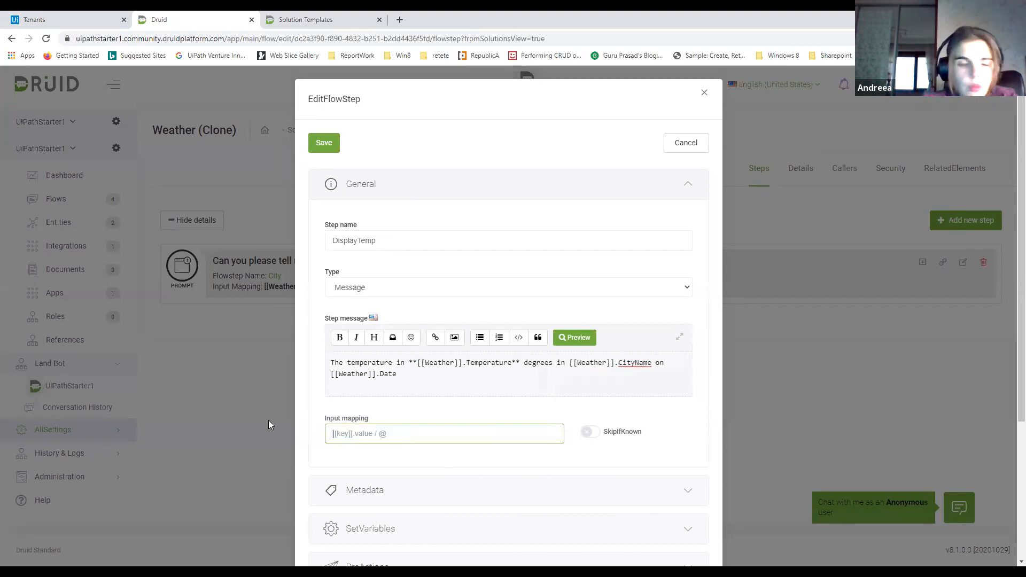
left_click(462, 484)
scroll(470, 428, "down", 3)
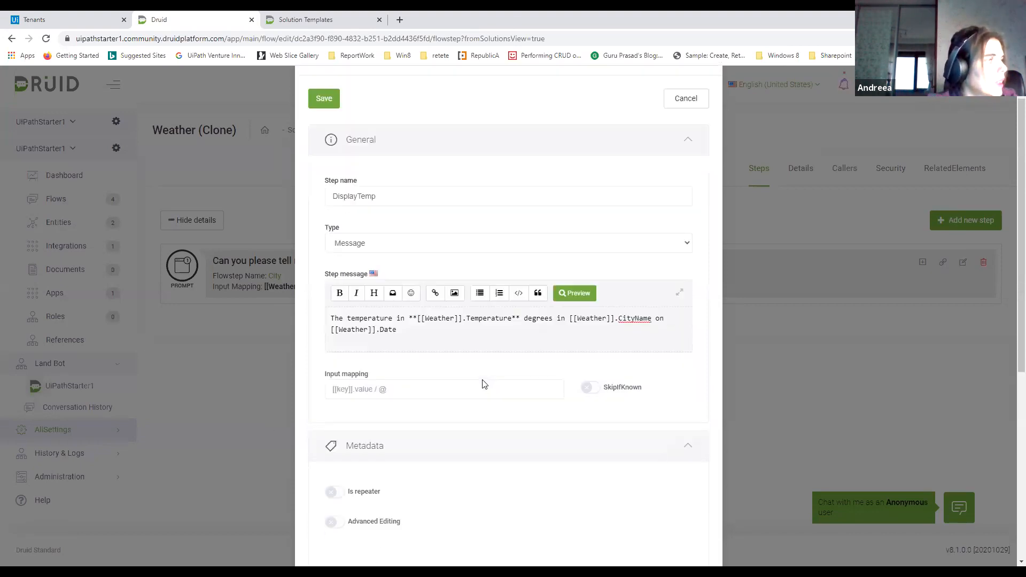
left_click(465, 470)
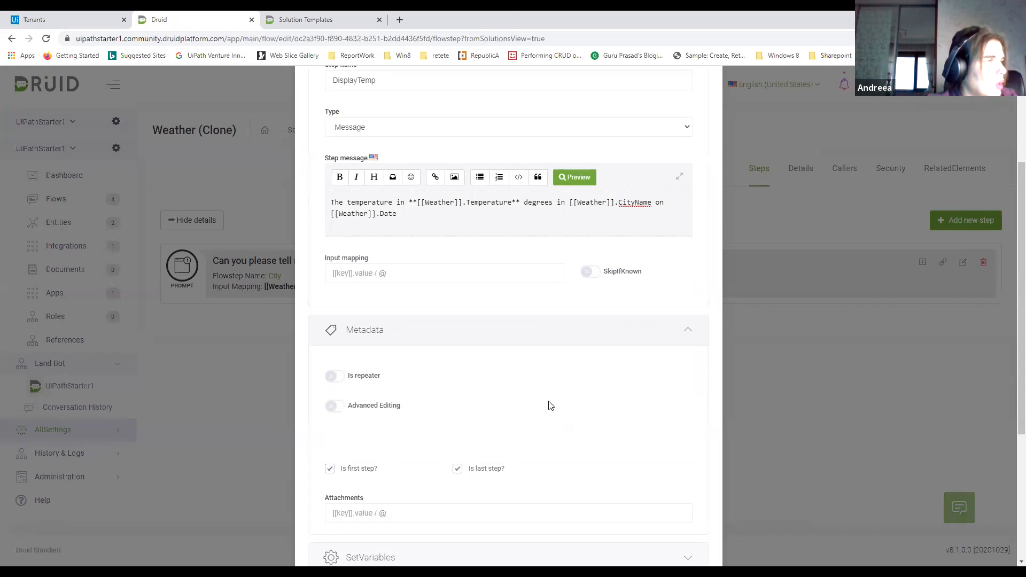
scroll(553, 403, "down", 4)
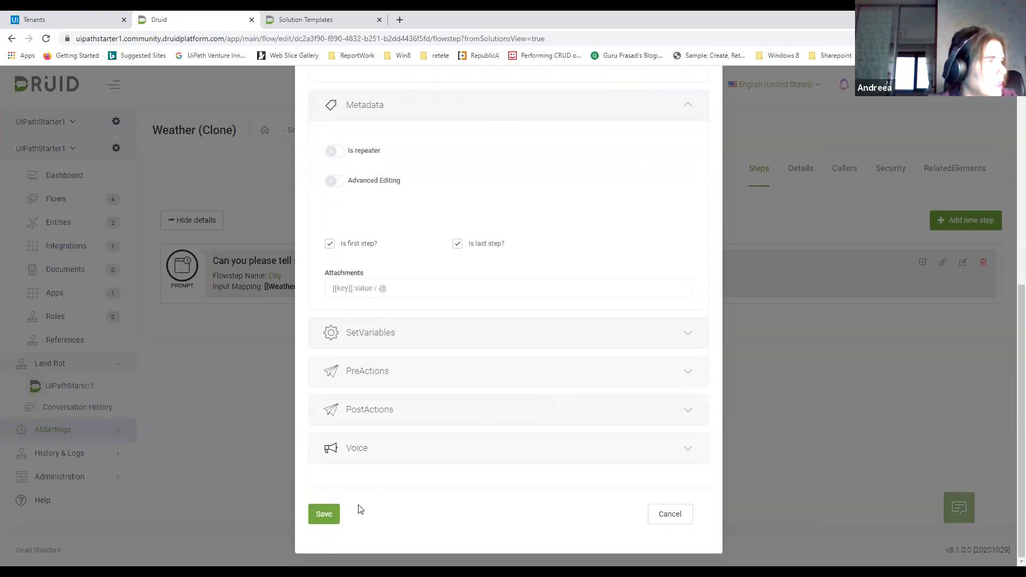
Save the edited DisplayTemp message step of the cloned weather flow
left_click(327, 514)
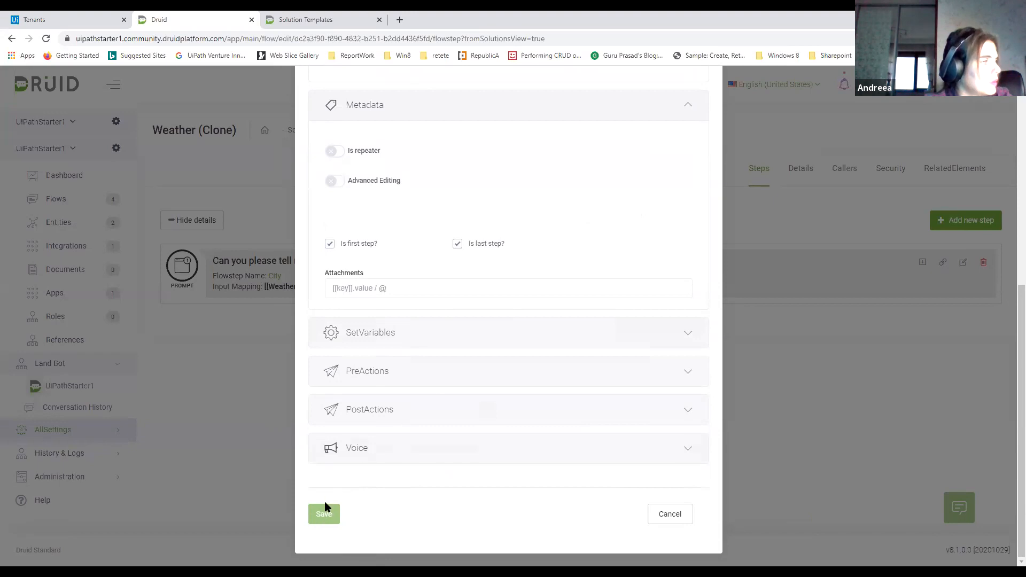
scroll(492, 424, "up", 4)
scroll(493, 436, "up", 5)
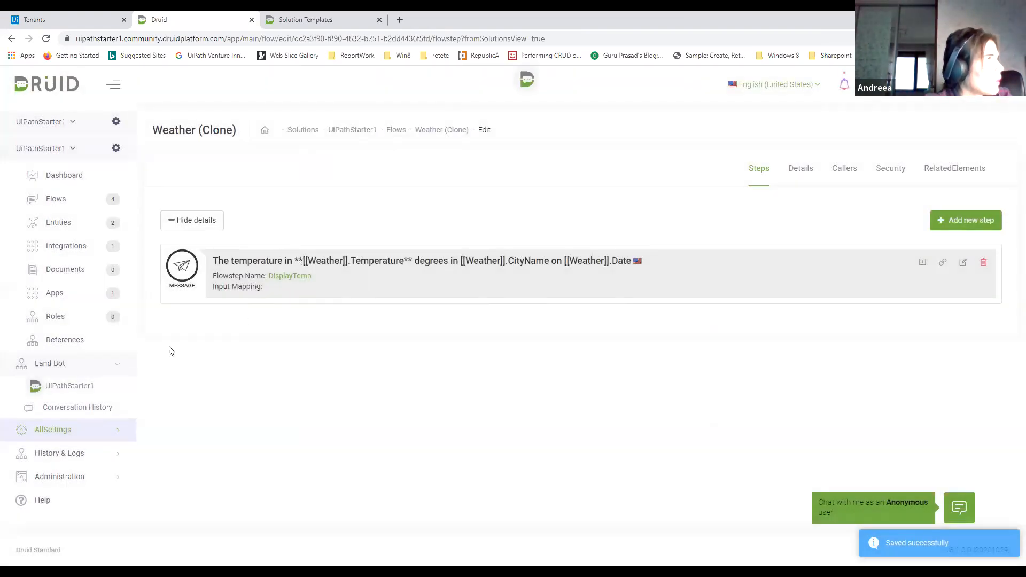
Open the UiPathStarter1 bot's chat page and send it the message "how is the weather"
left_click(86, 389)
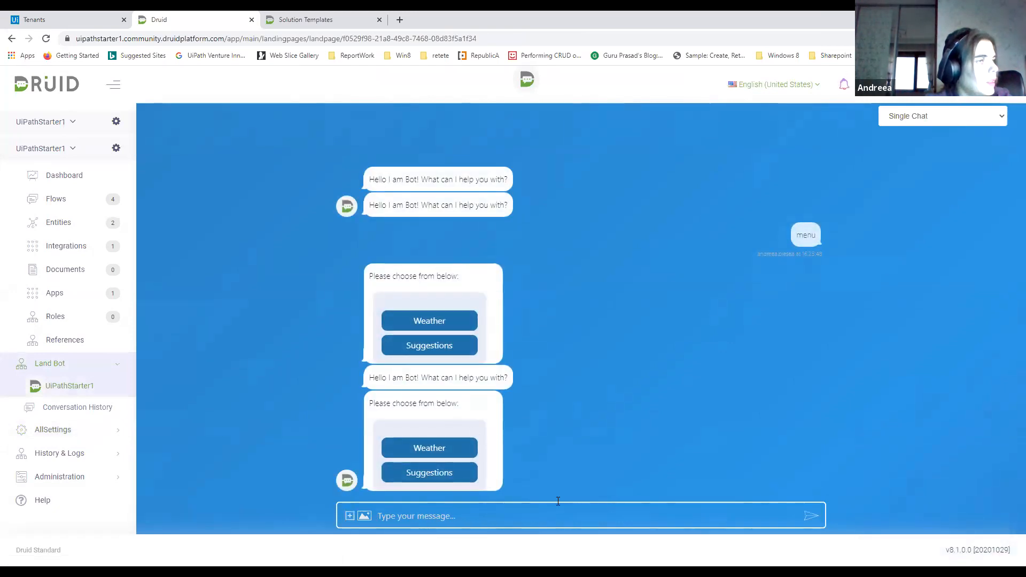
left_click(518, 510)
type("how is the weather")
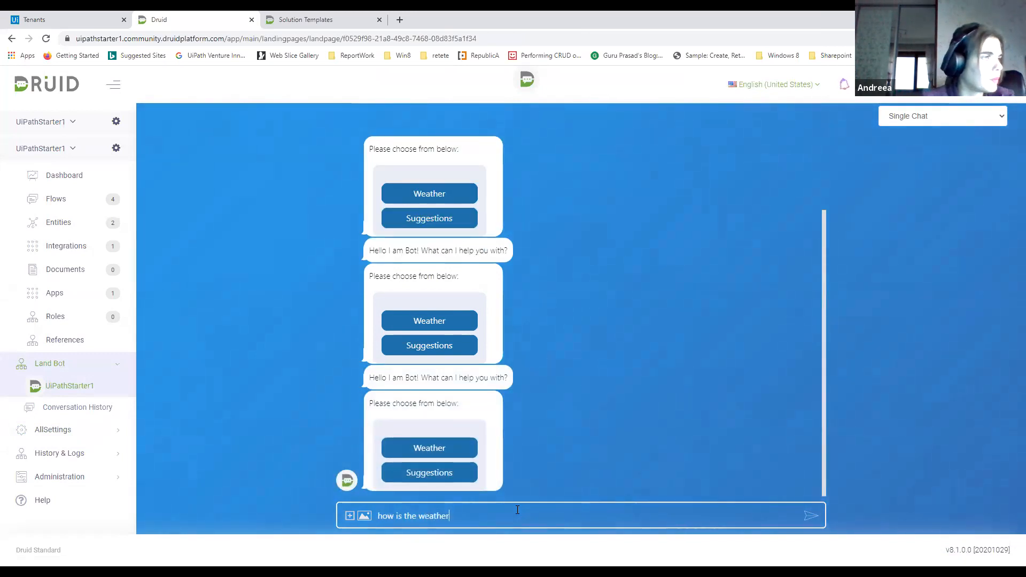
key("Return")
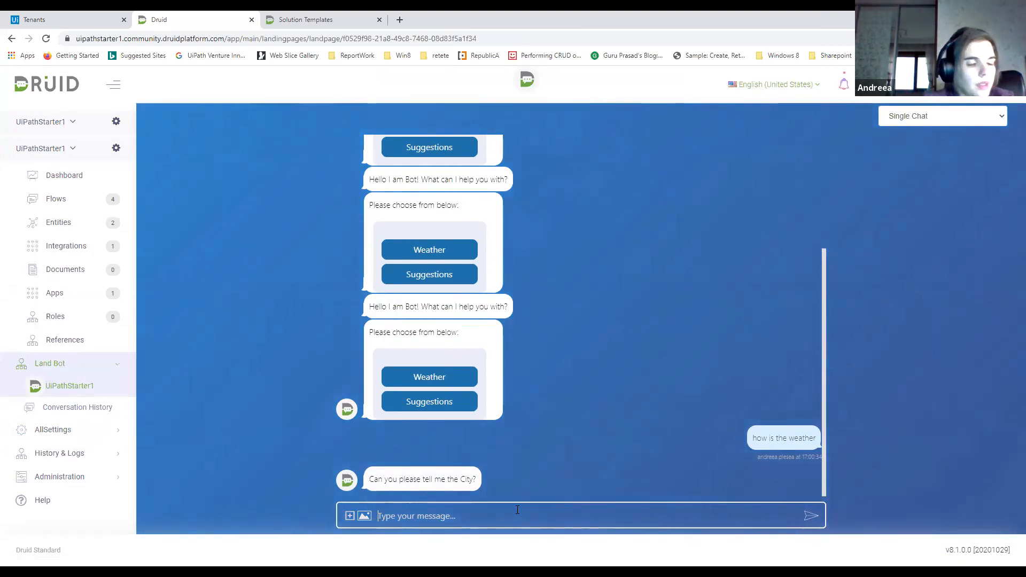
Answer the bot's city question with "Bucharest" and its date question with "next Monday"
type("Bucharest")
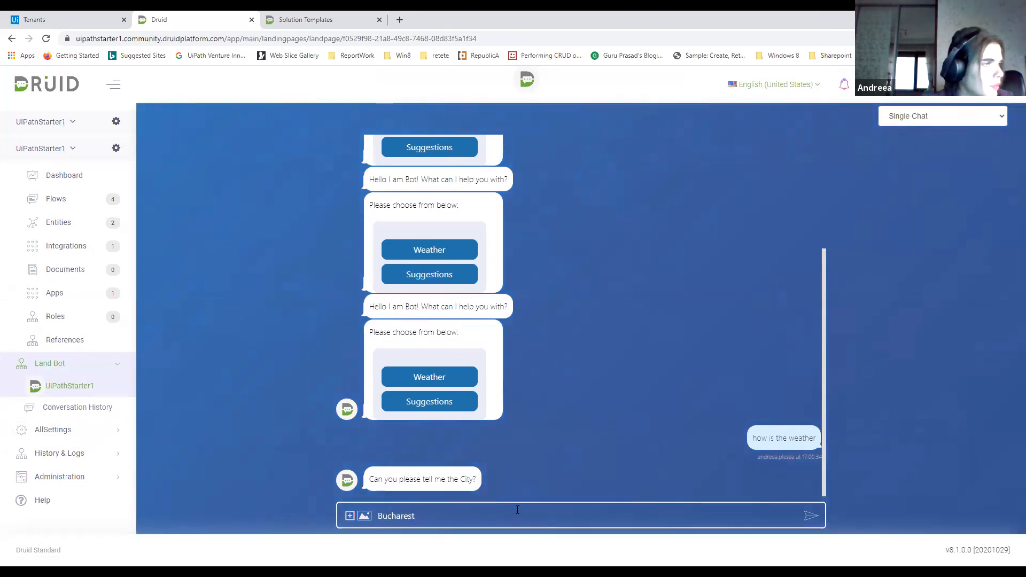
key("Return")
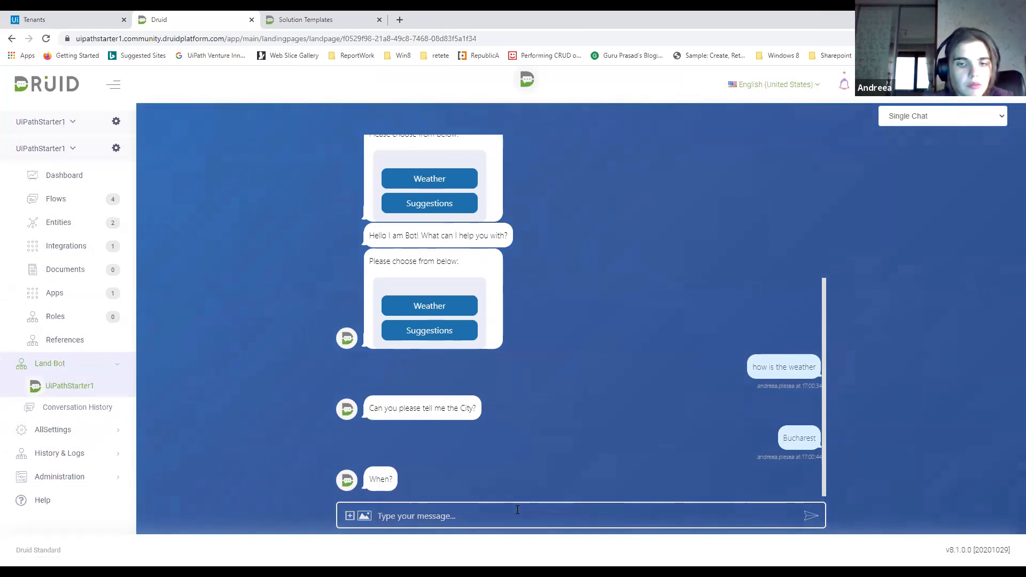
type("to")
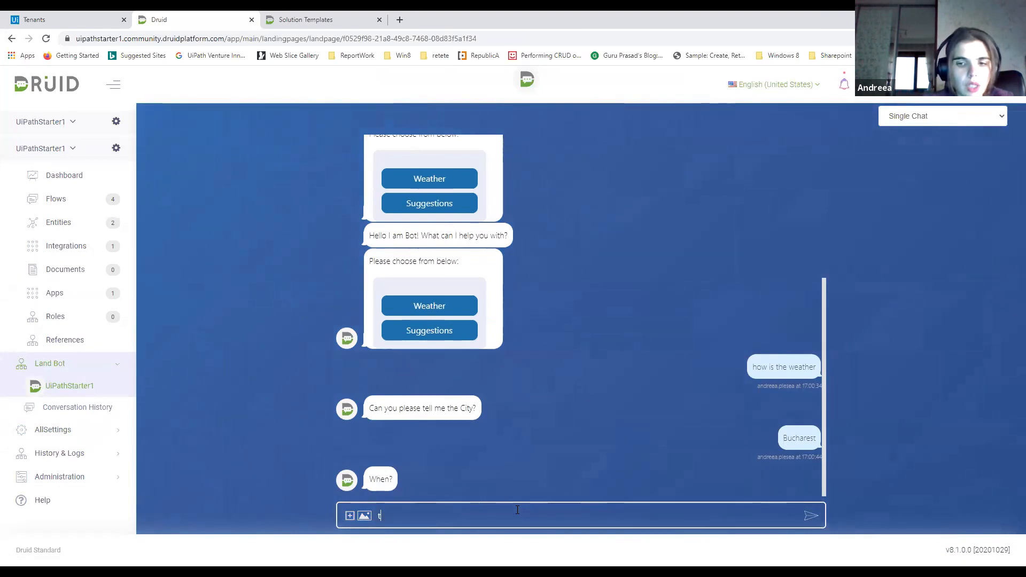
key("BackSpace")
key("BackSpace")
type("next Monday")
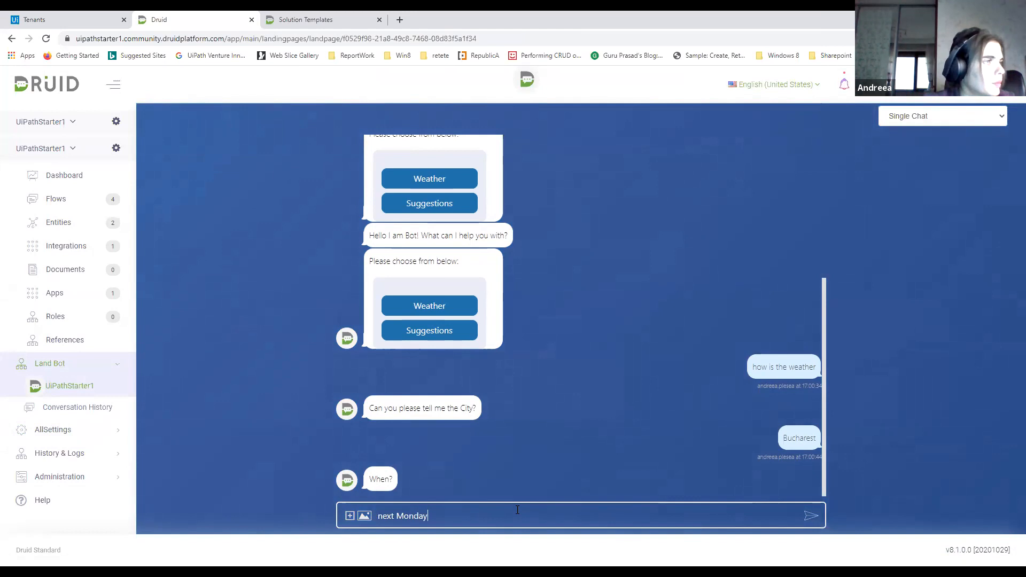
key("Return")
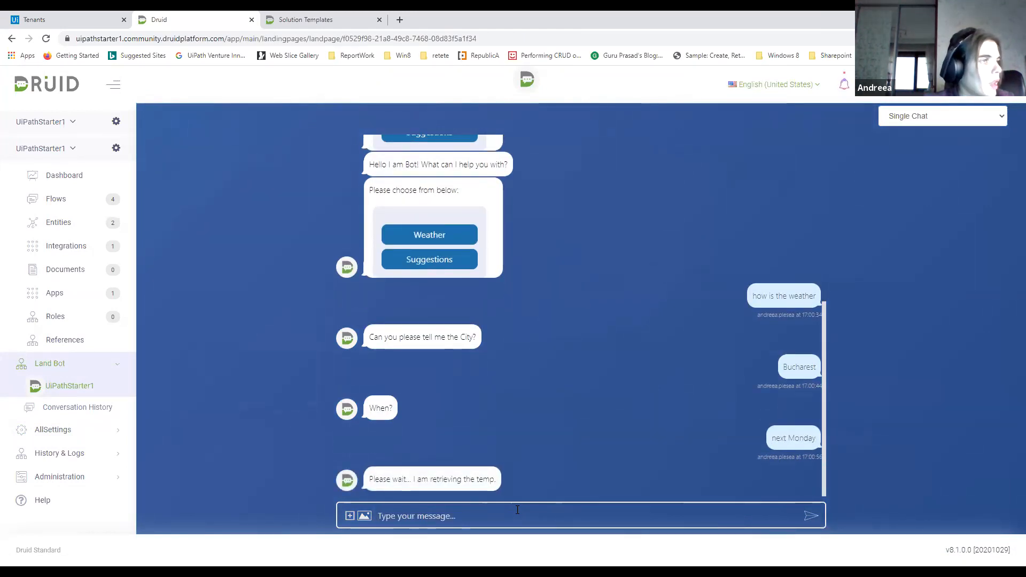
Switch to UiPath Automation Cloud, dismiss the API access details and open the LAB_TEST tenant's Orchestrator
left_click(68, 17)
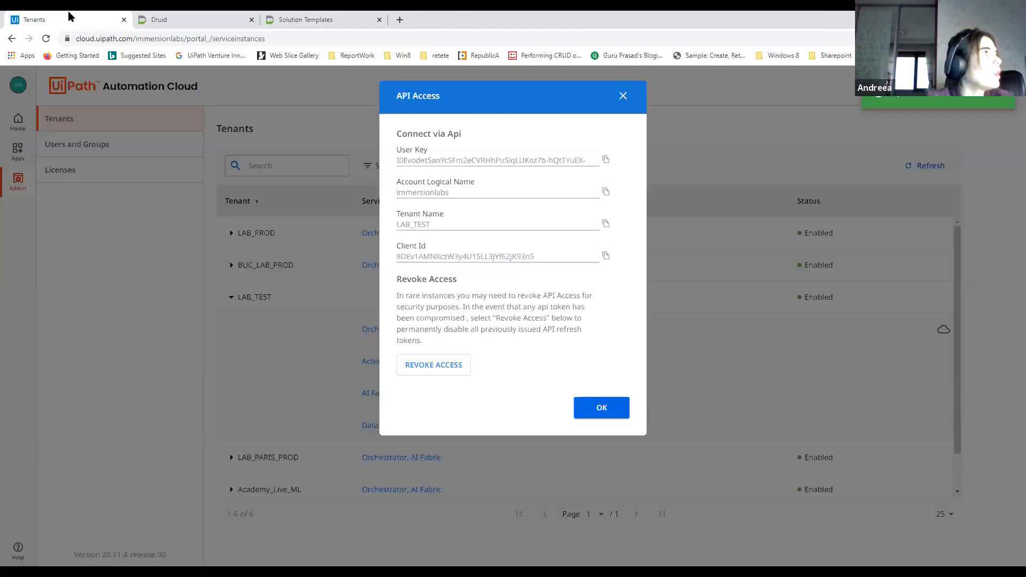
left_click(622, 96)
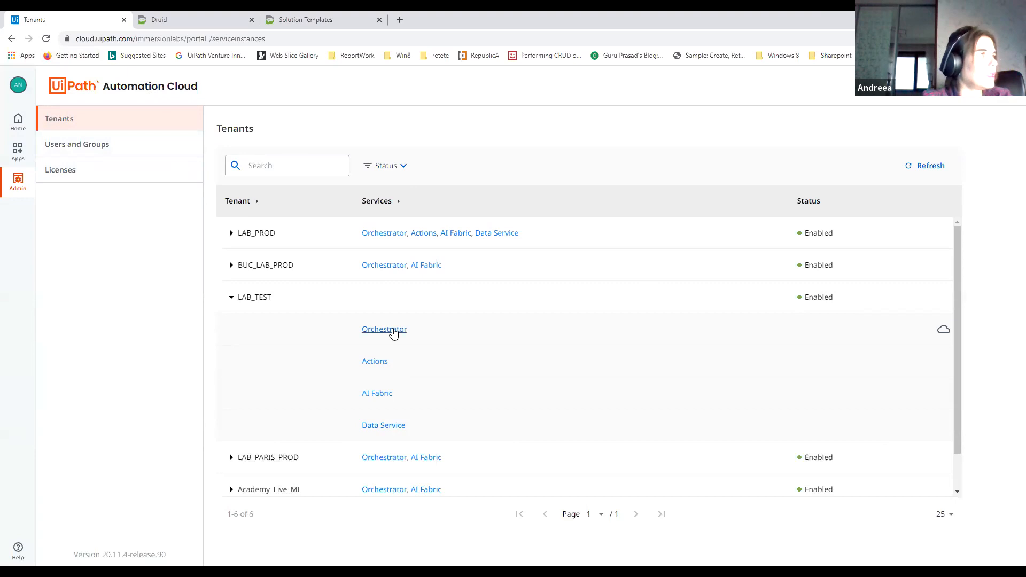
left_click(394, 331)
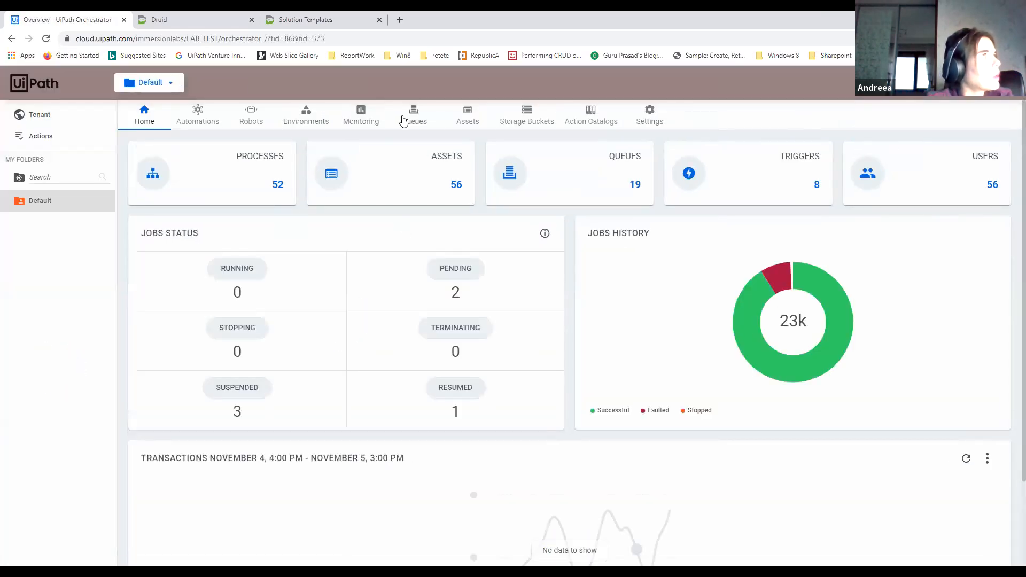
Find HackDruidTrainingQueue among the Orchestrator queues and view its transactions
left_click(416, 122)
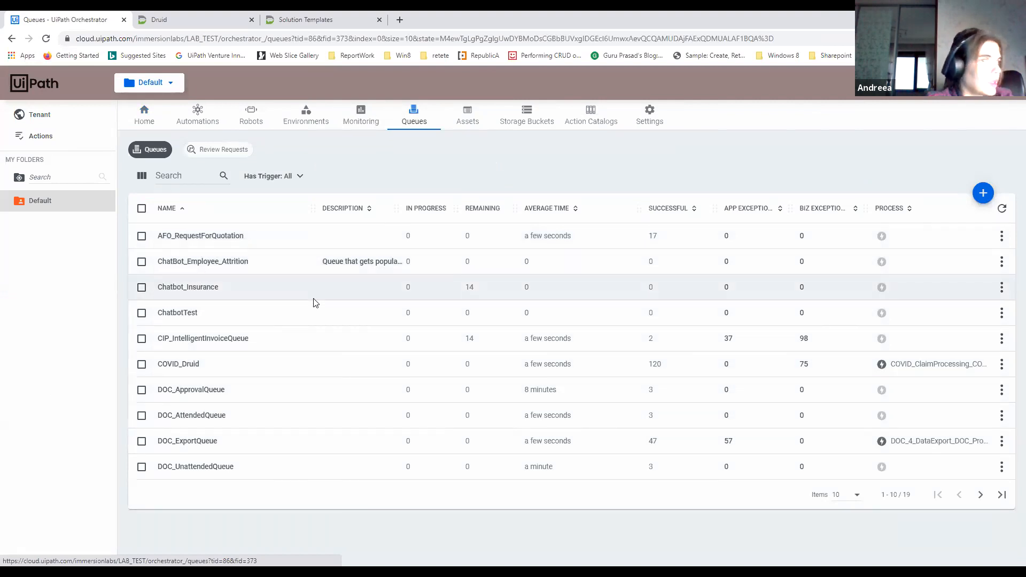
left_click(981, 496)
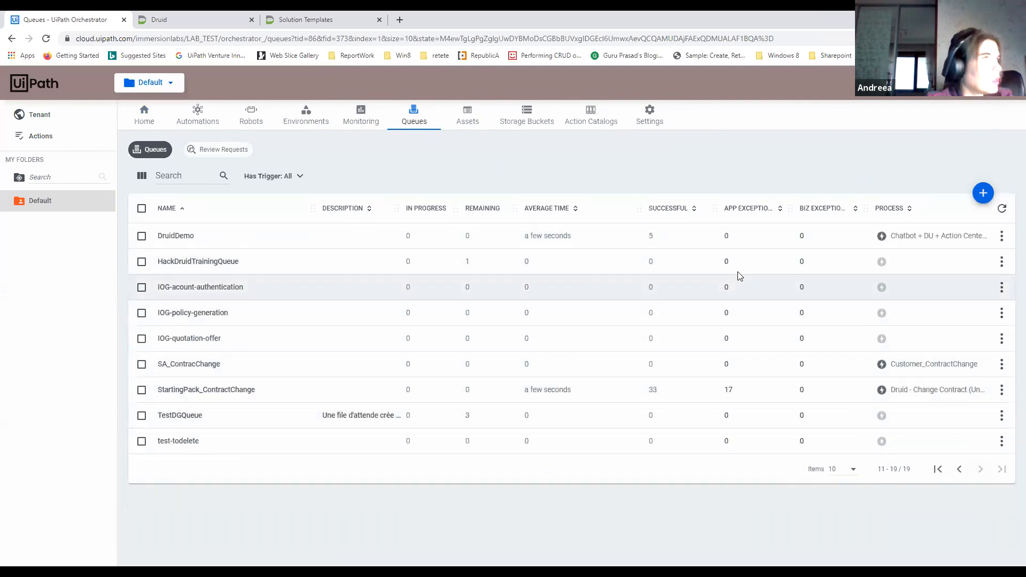
left_click(1002, 262)
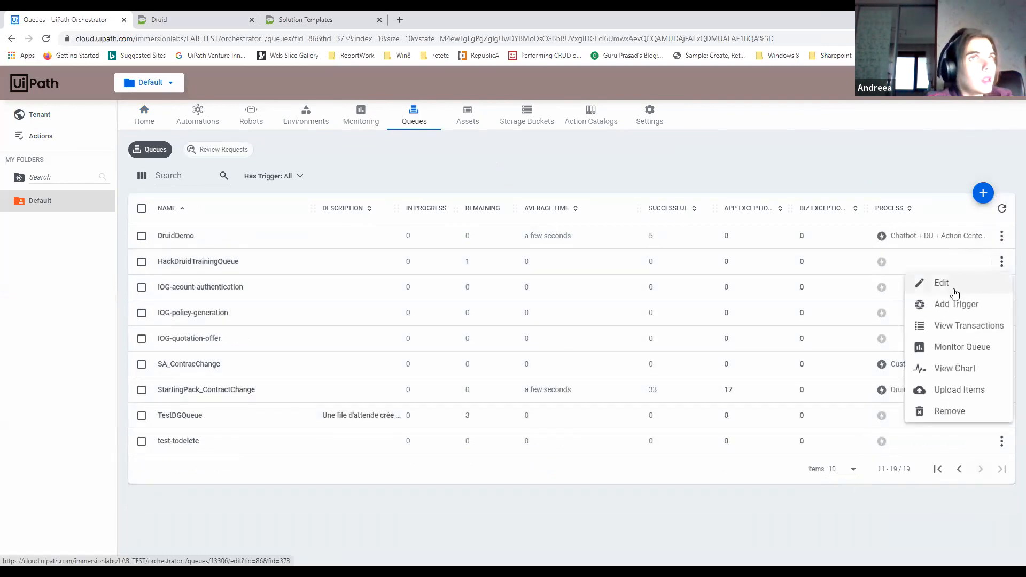
left_click(961, 325)
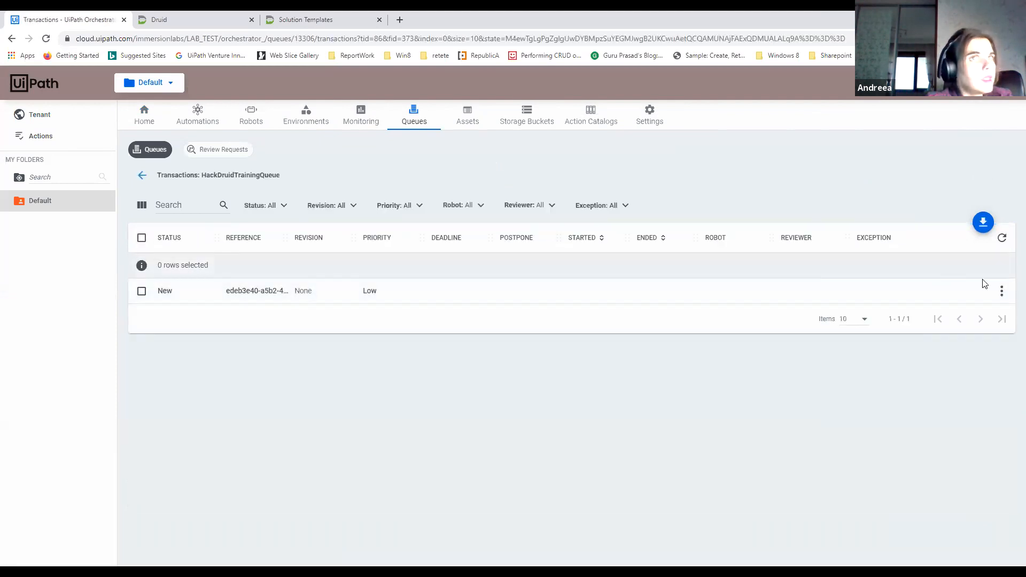
Examine the new transaction's details, checking the DruidData request and its ResponseUserId value, and close them
left_click(1003, 292)
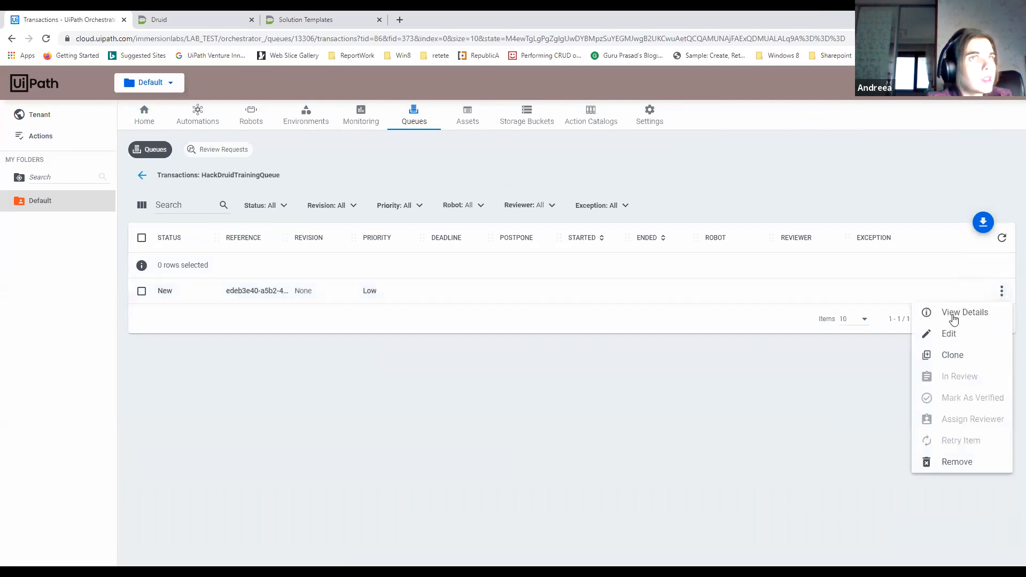
left_click(949, 315)
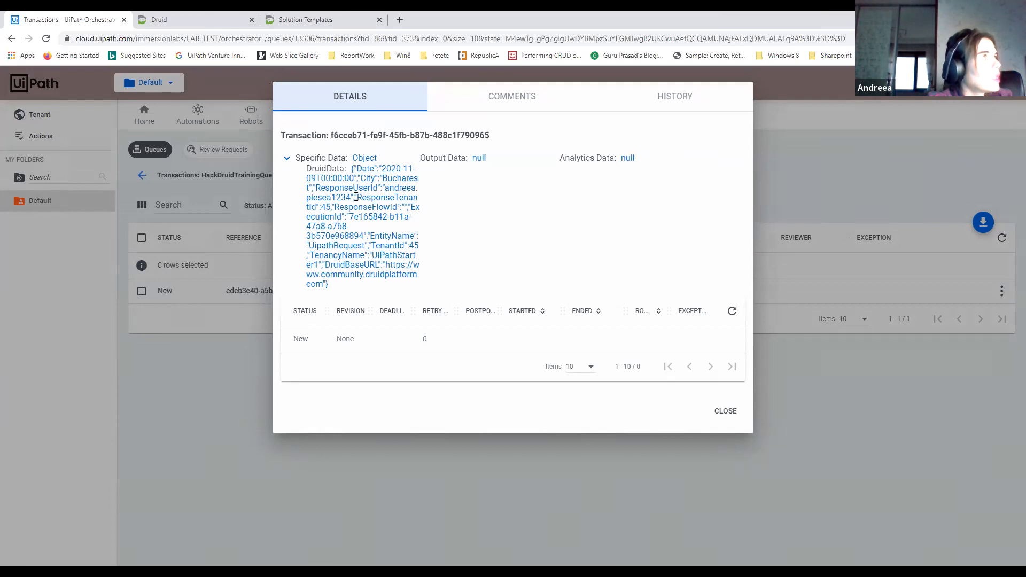
left_click_drag(351, 197, 307, 198)
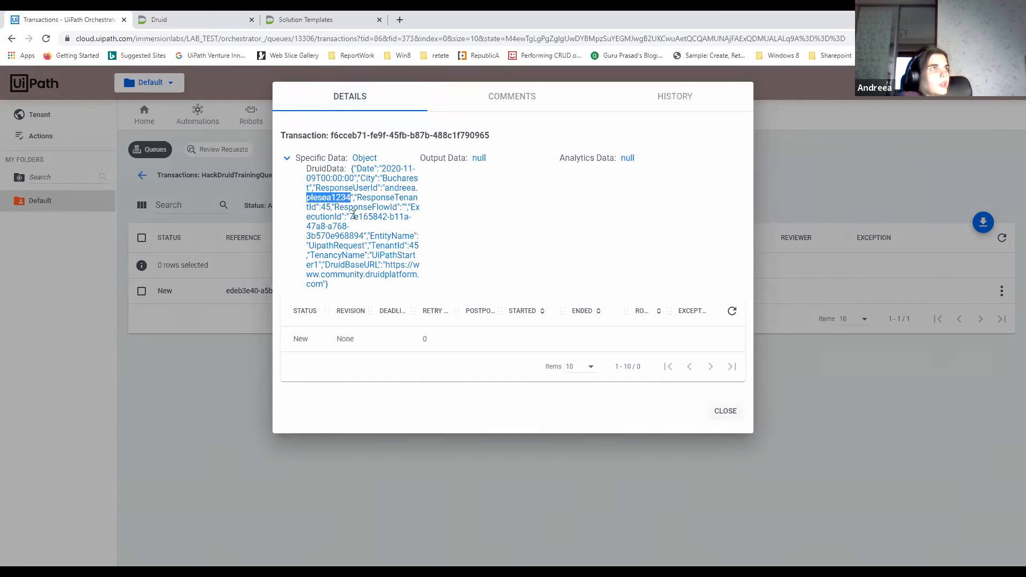
left_click(721, 412)
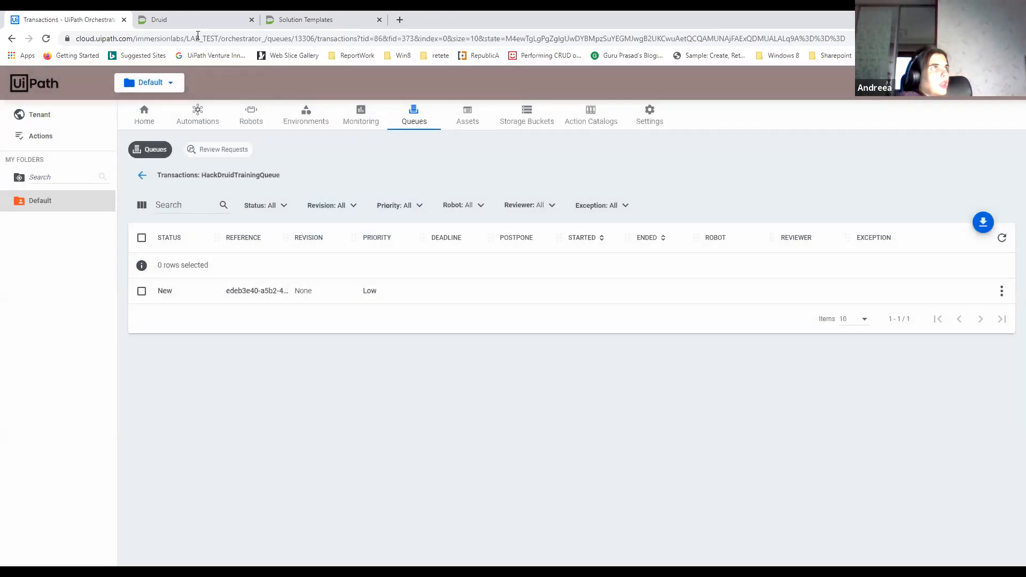
Switch back to Druid and copy the FlowId from the Weather_response flow's details
left_click(197, 23)
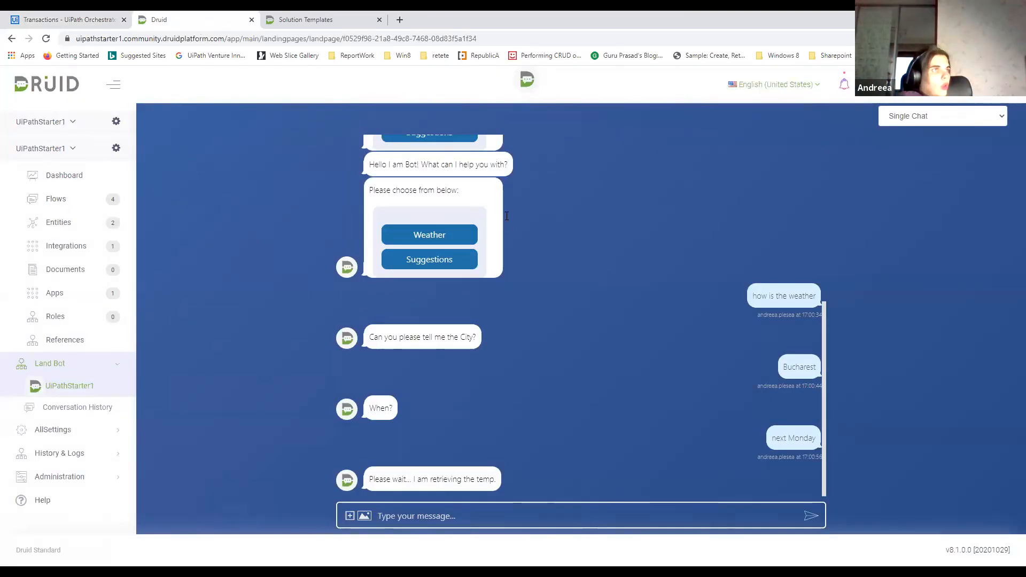
left_click(62, 200)
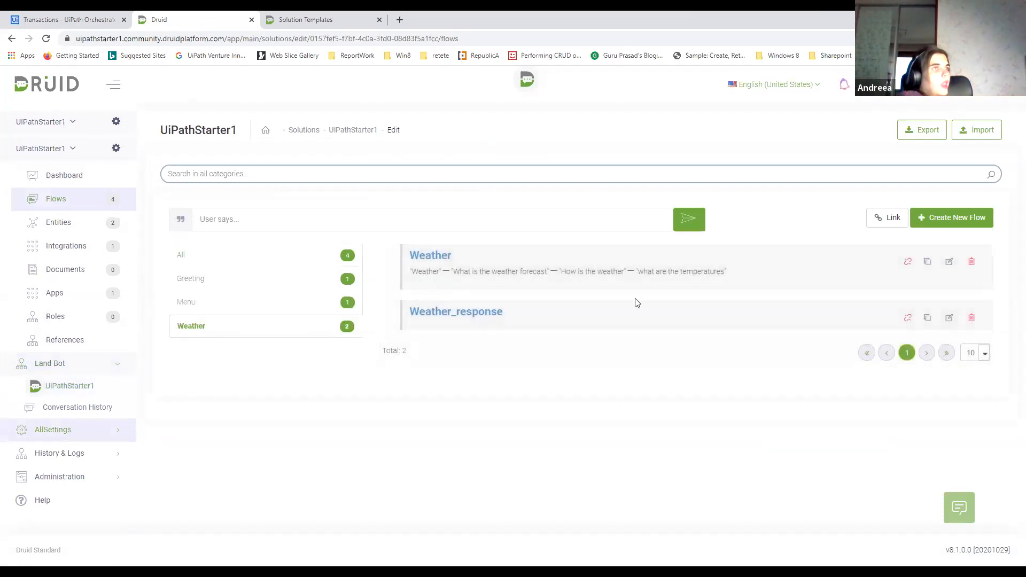
left_click(941, 319)
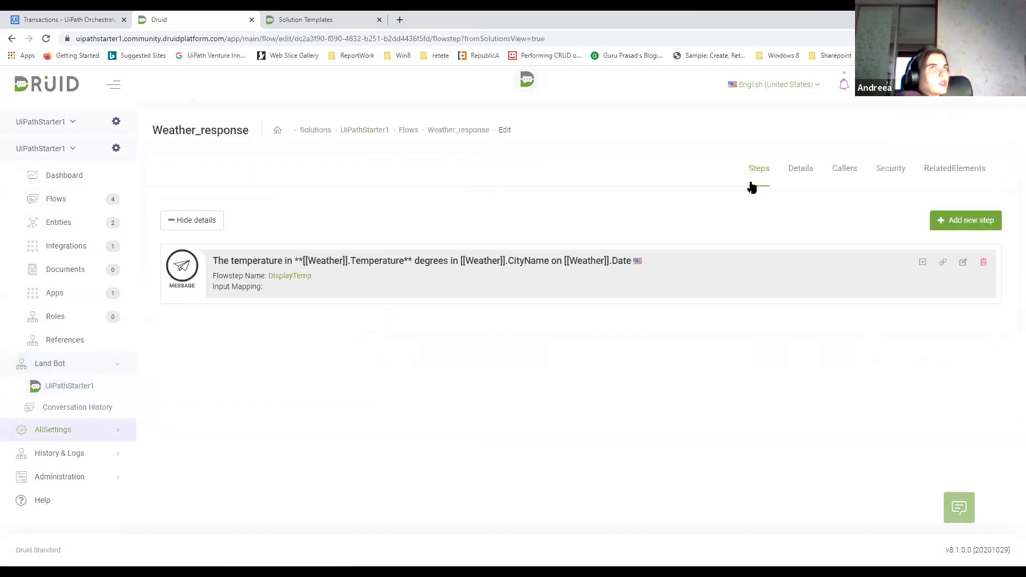
left_click(801, 168)
left_click(265, 223)
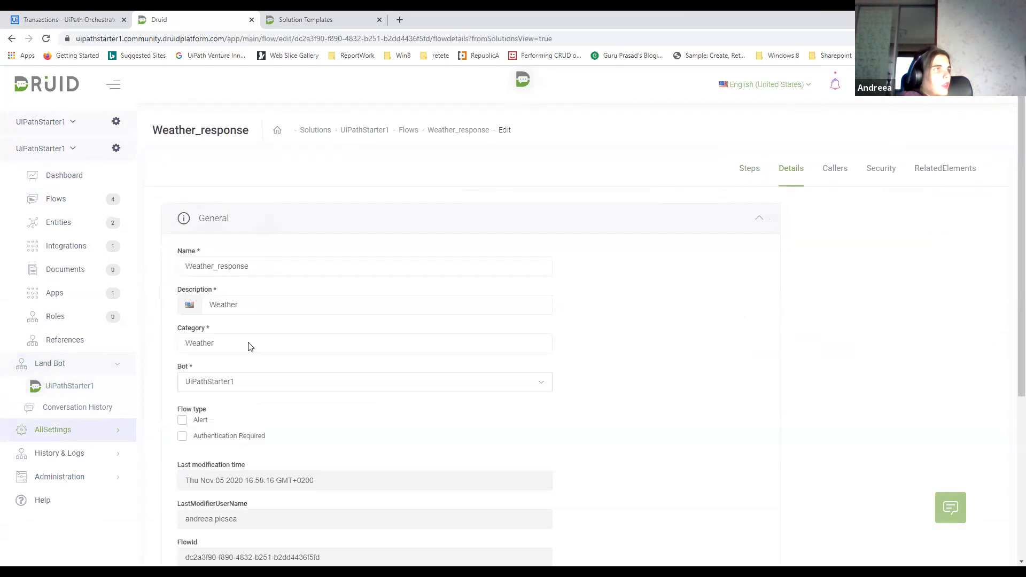
scroll(243, 455, "down", 3)
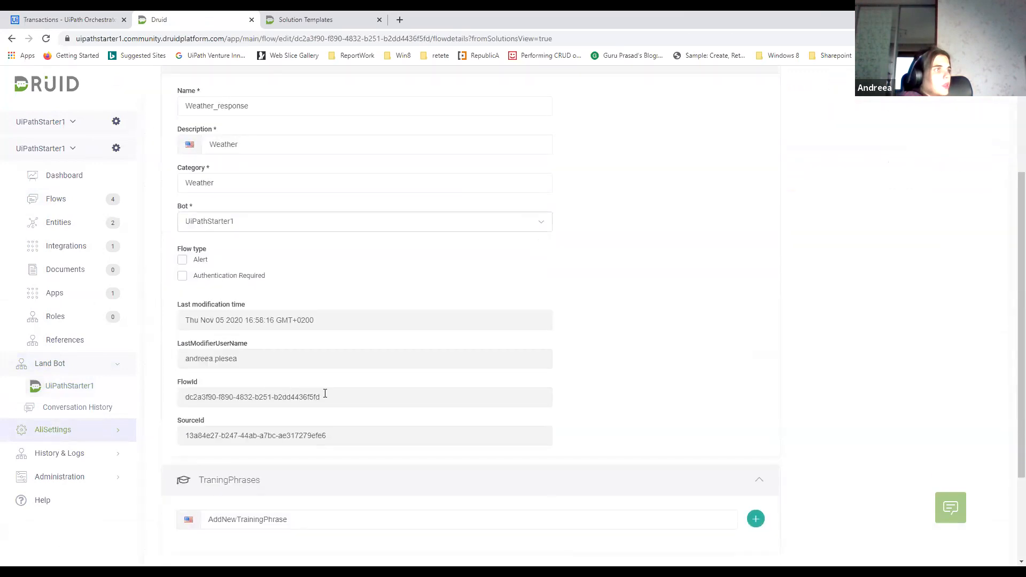
left_click_drag(325, 397, 186, 396)
right_click(207, 397)
left_click(230, 404)
In the Weather flow's Call UiPath step, set [[UipathRequest]].ResposeFlowId to the copied flow ID within quotes and save the step
left_click(62, 205)
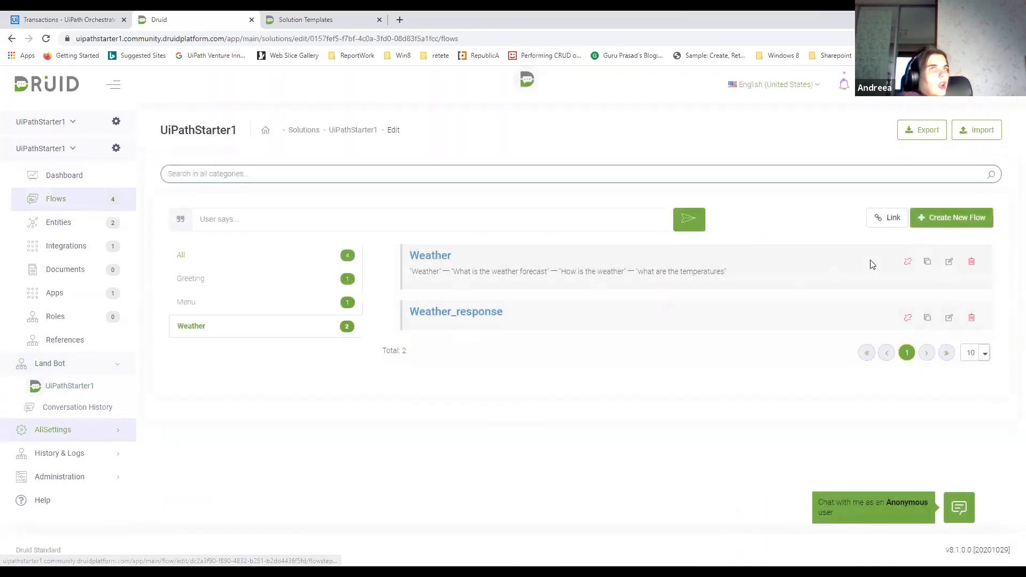
left_click(950, 261)
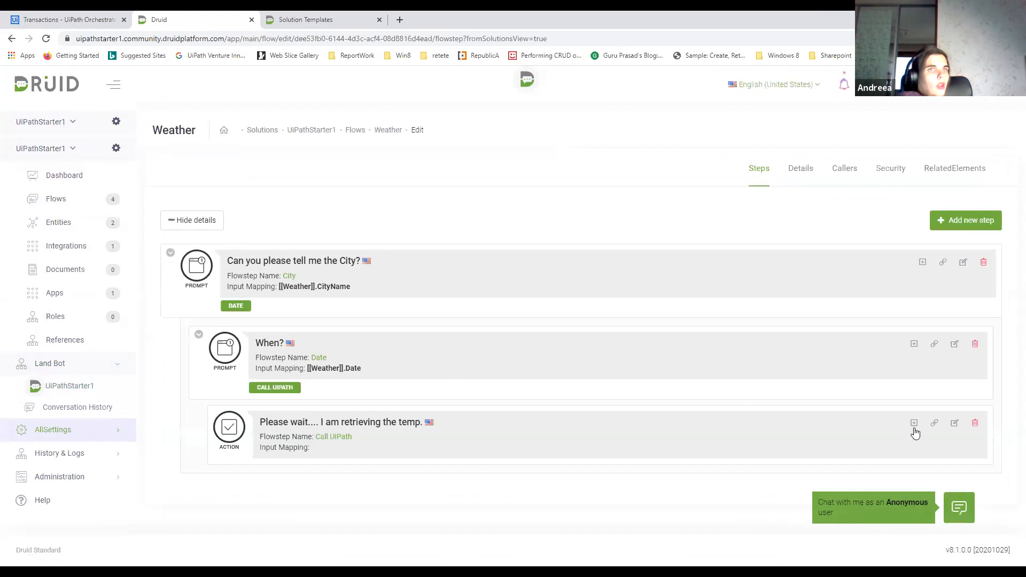
left_click(914, 426)
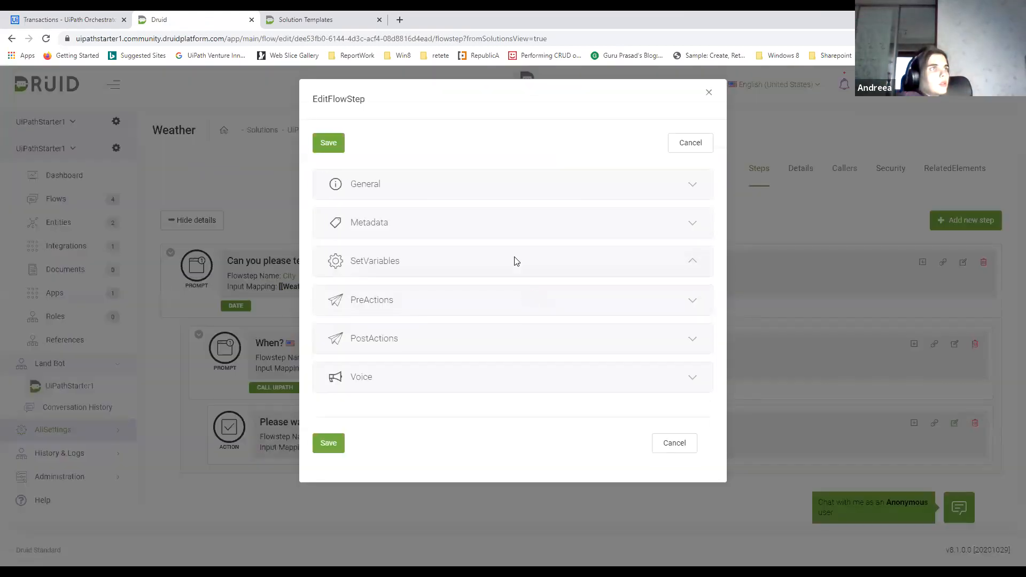
left_click(513, 260)
left_click(552, 359)
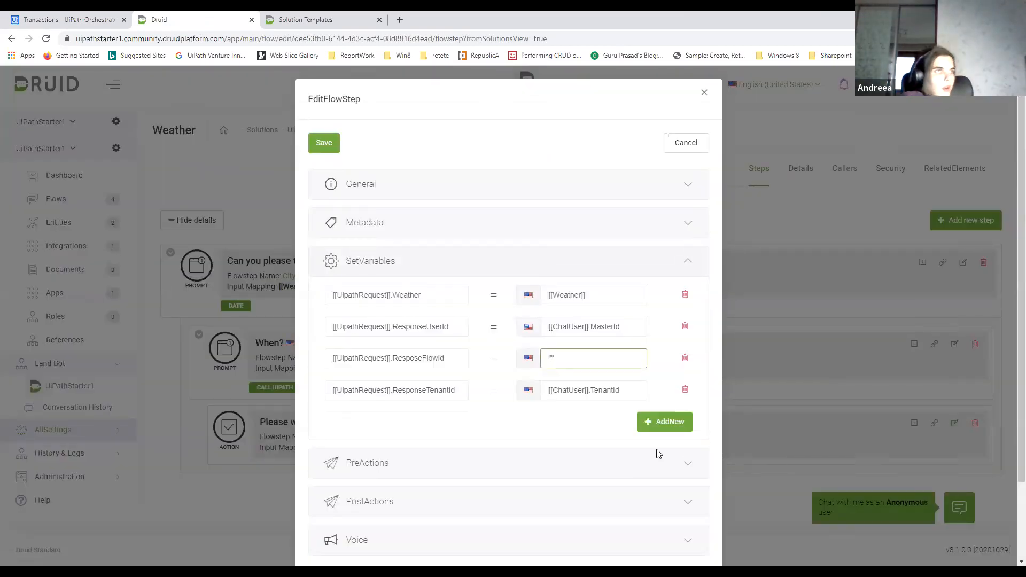
key("ctrl+v")
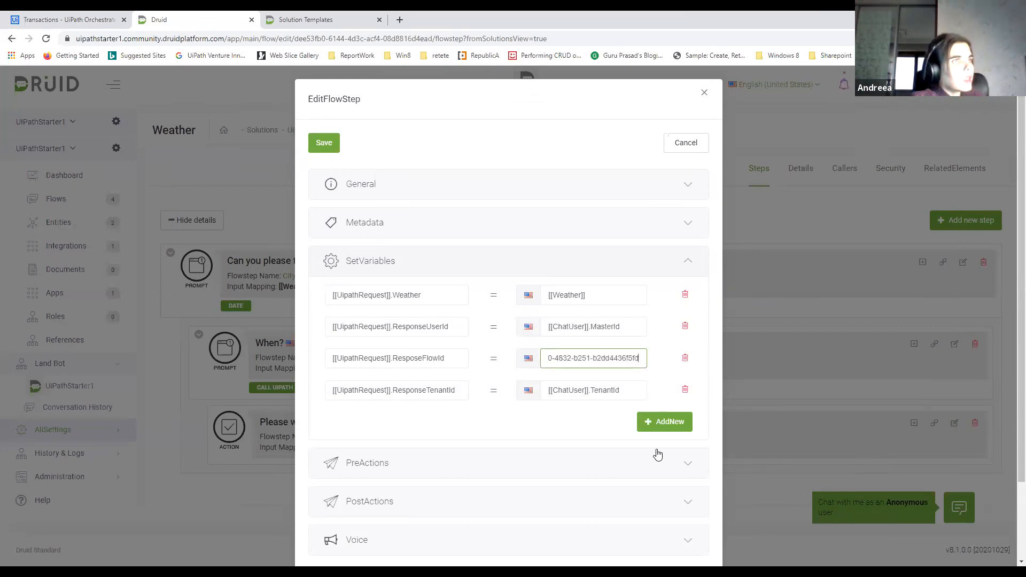
left_click(332, 144)
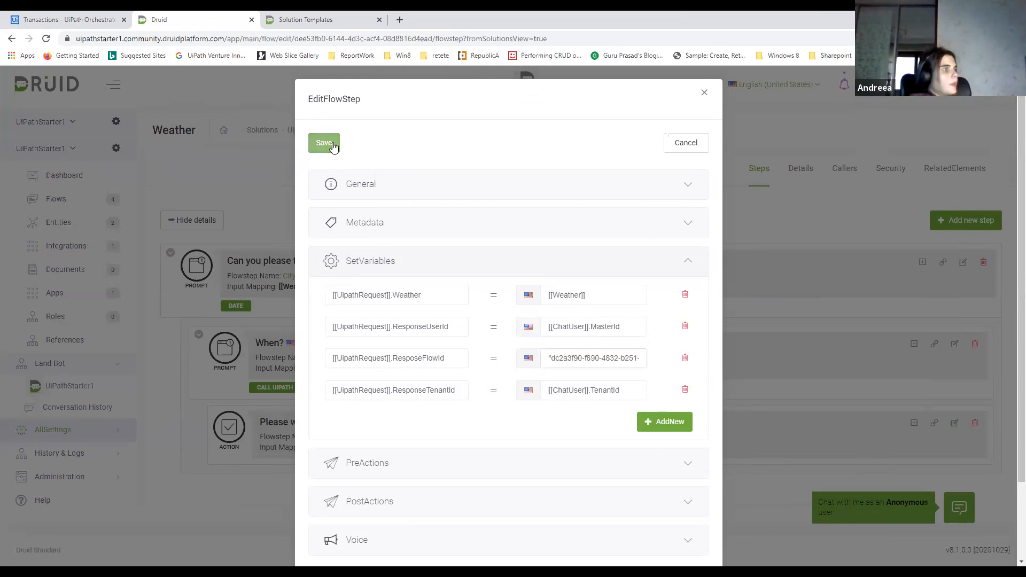
Find the signed-in user's account in the Users administration and open it for editing at the Master Id field
left_click(86, 481)
scroll(87, 486, "down", 3)
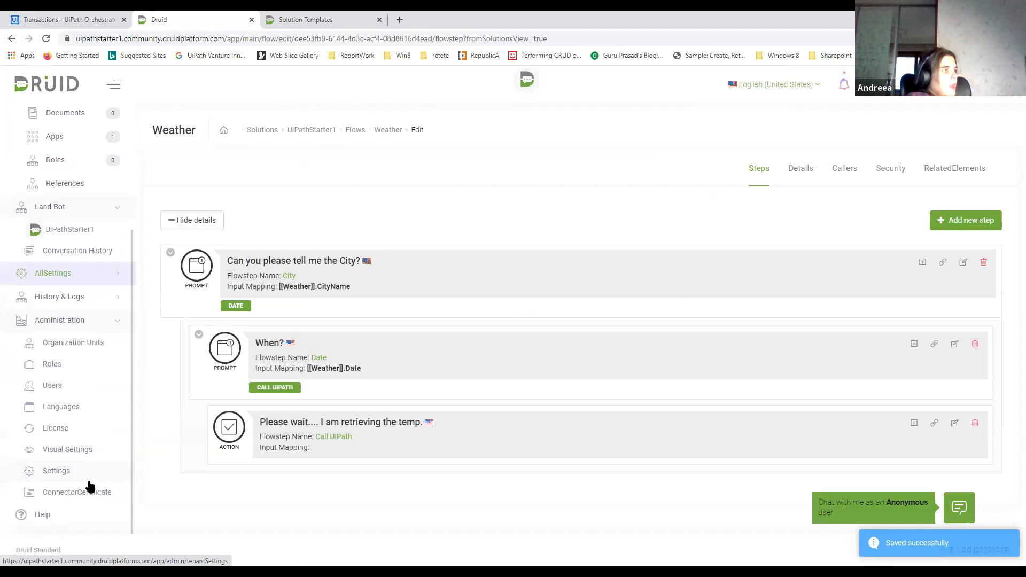
left_click(55, 386)
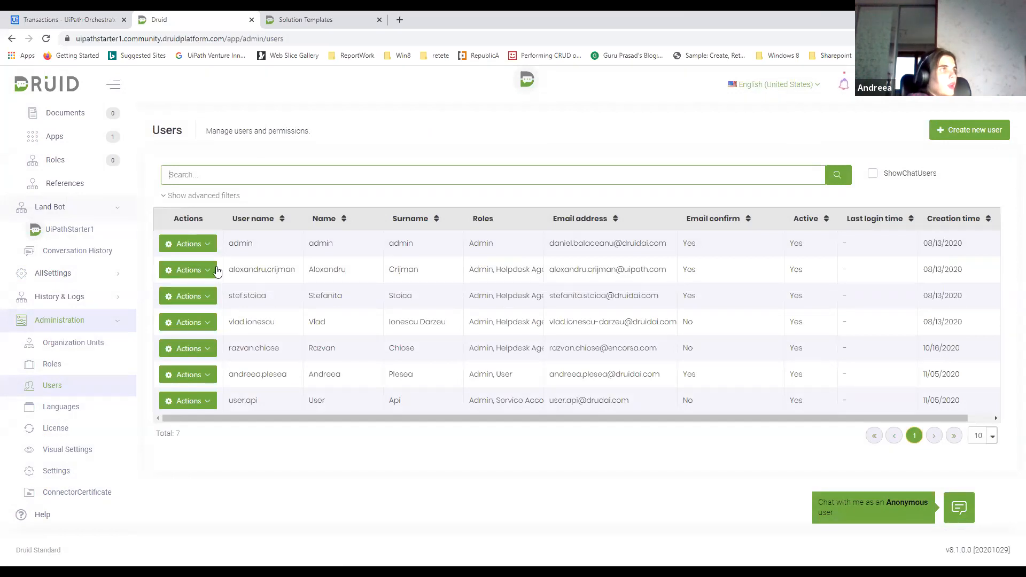
left_click(202, 379)
left_click(179, 293)
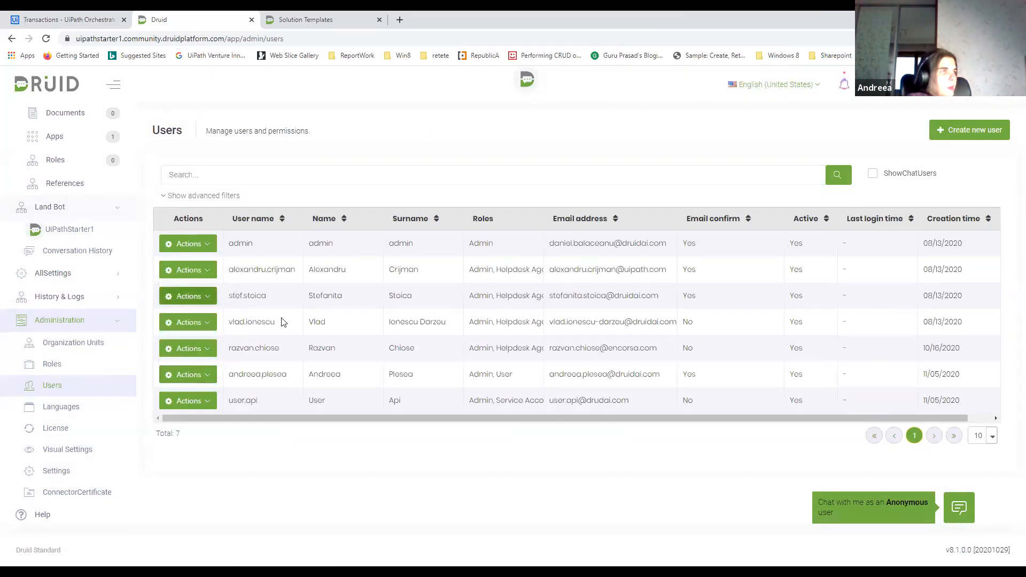
scroll(358, 379, "down", 3)
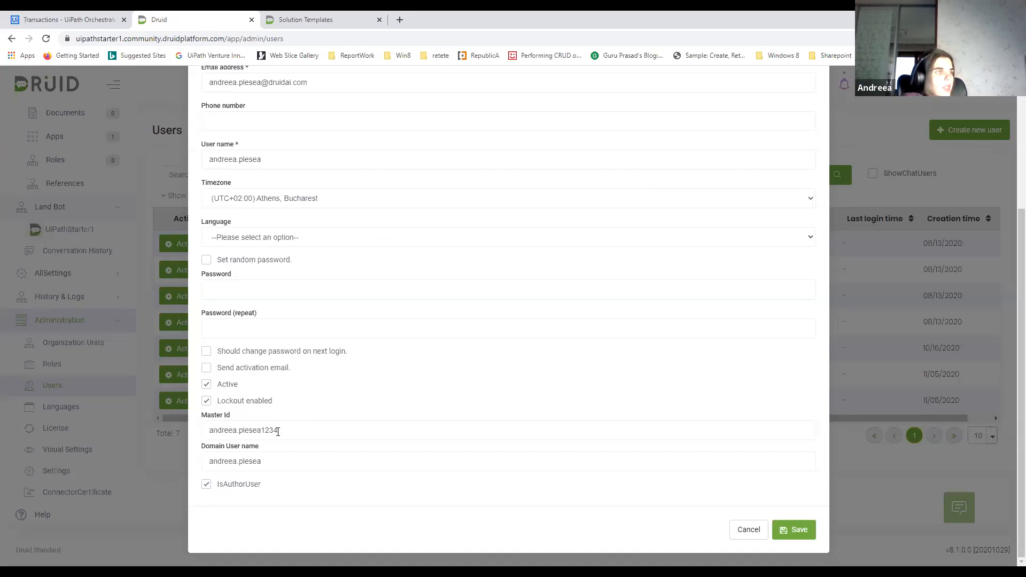
Check the Master Id value in the user's account details and save the account as it is
left_click_drag(278, 430, 203, 435)
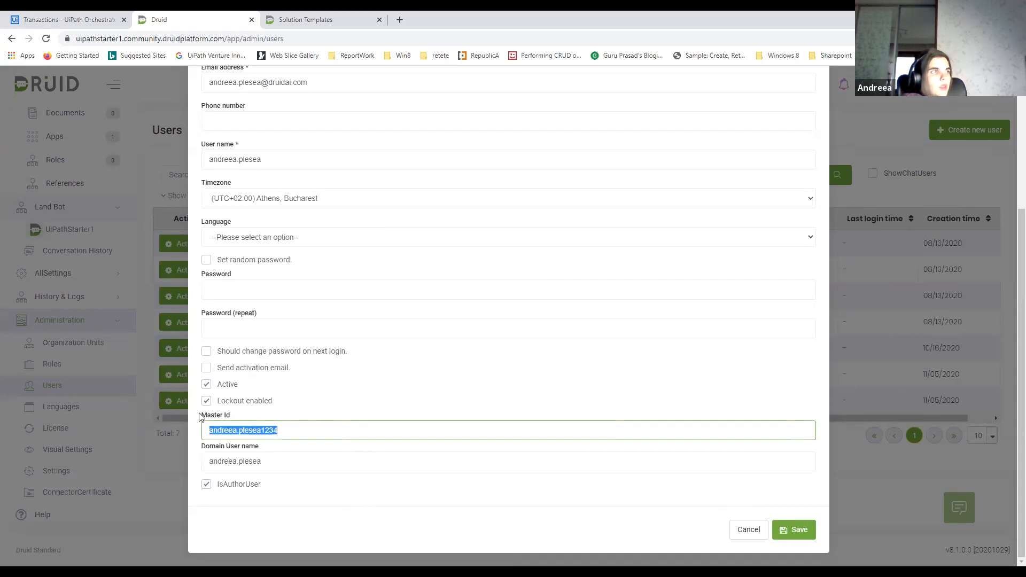
left_click(280, 429)
left_click_drag(296, 428, 211, 430)
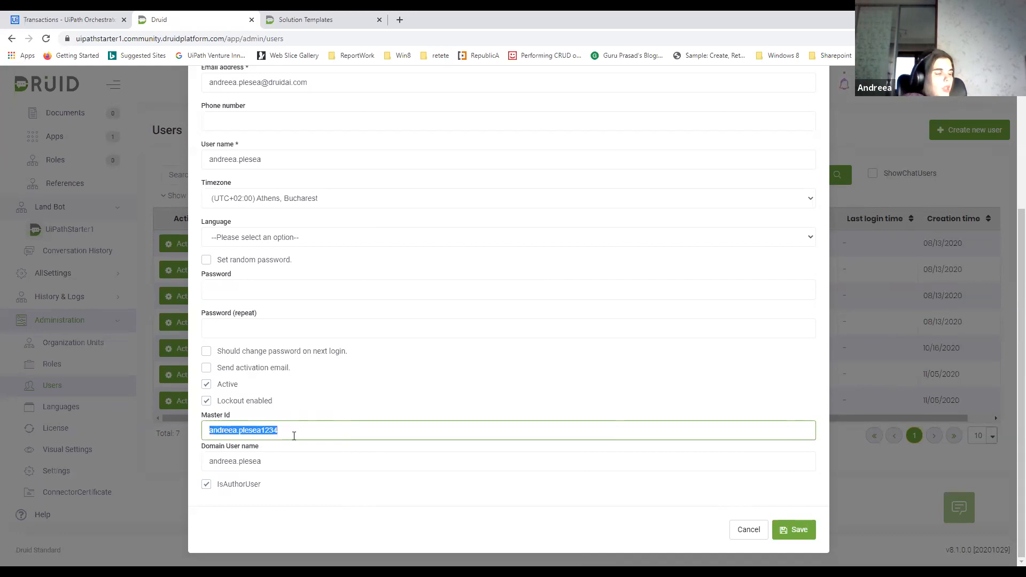
left_click(254, 434)
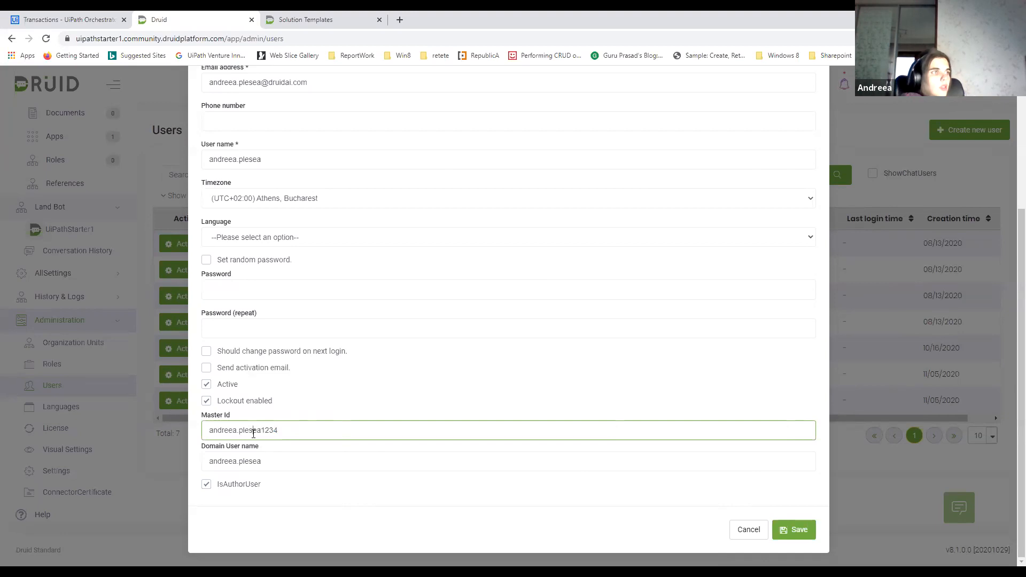
left_click(800, 530)
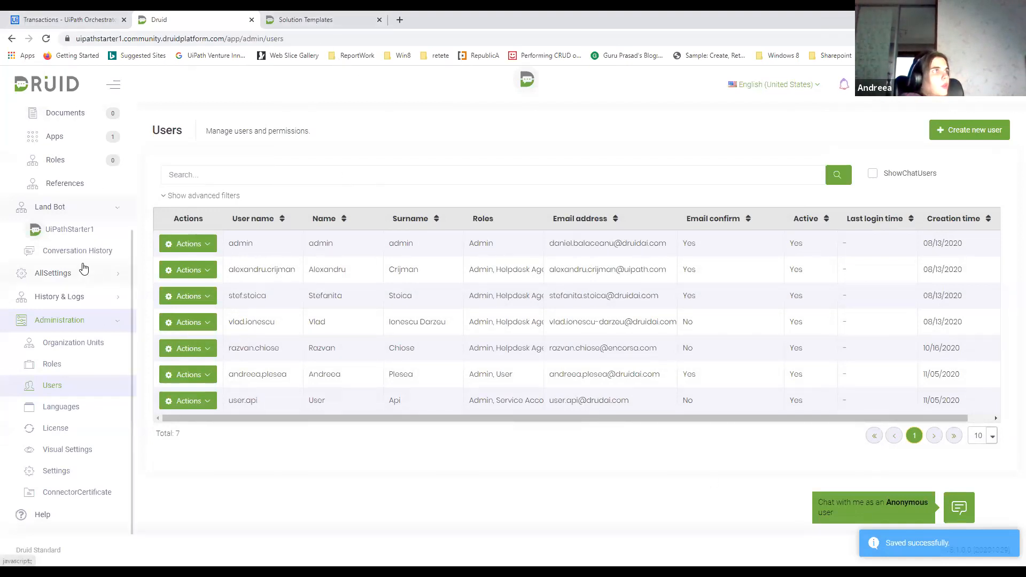
Run the Weather conversation in the UiPathStarter1 bot with Bucharest and today, and refresh the HackDruidTrainingQueue transactions in Orchestrator
left_click(72, 233)
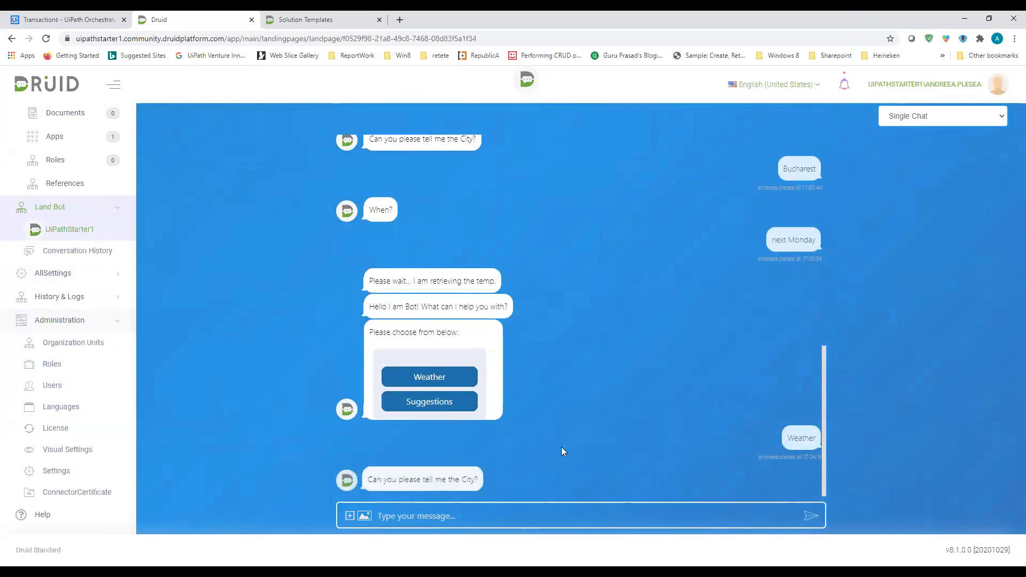
left_click(469, 505)
type("B")
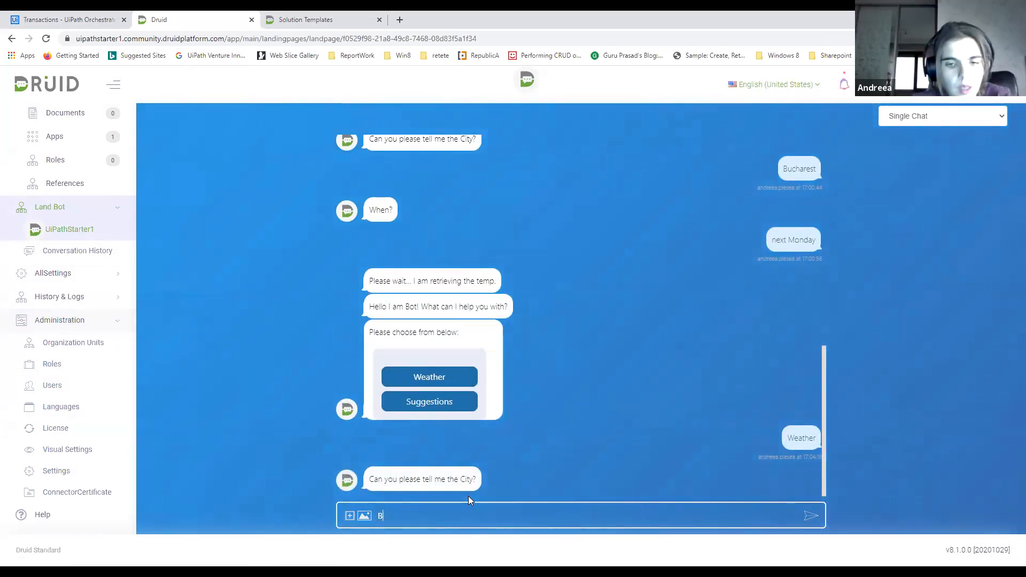
type("ucharest")
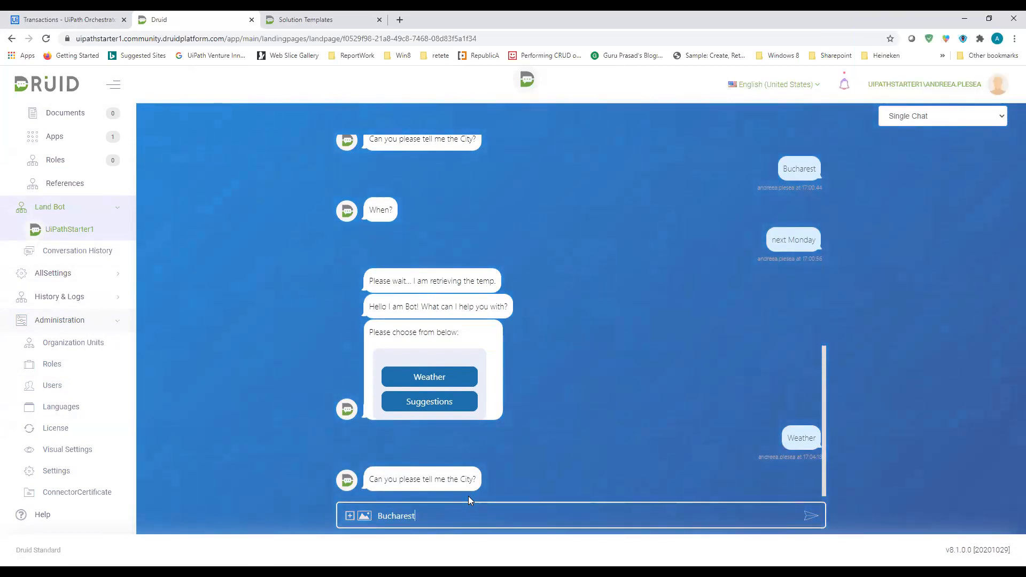
key("Return")
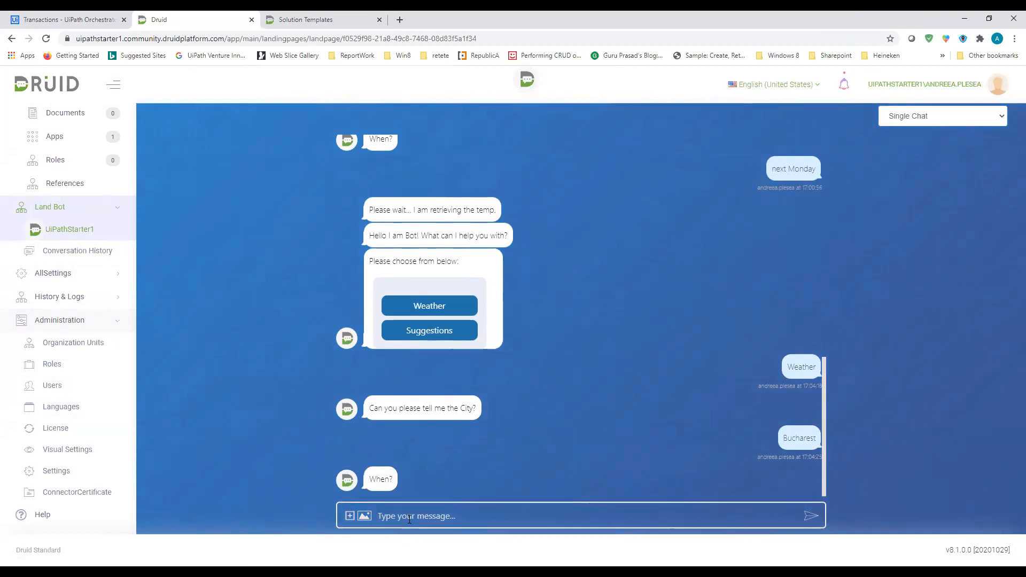
type("today")
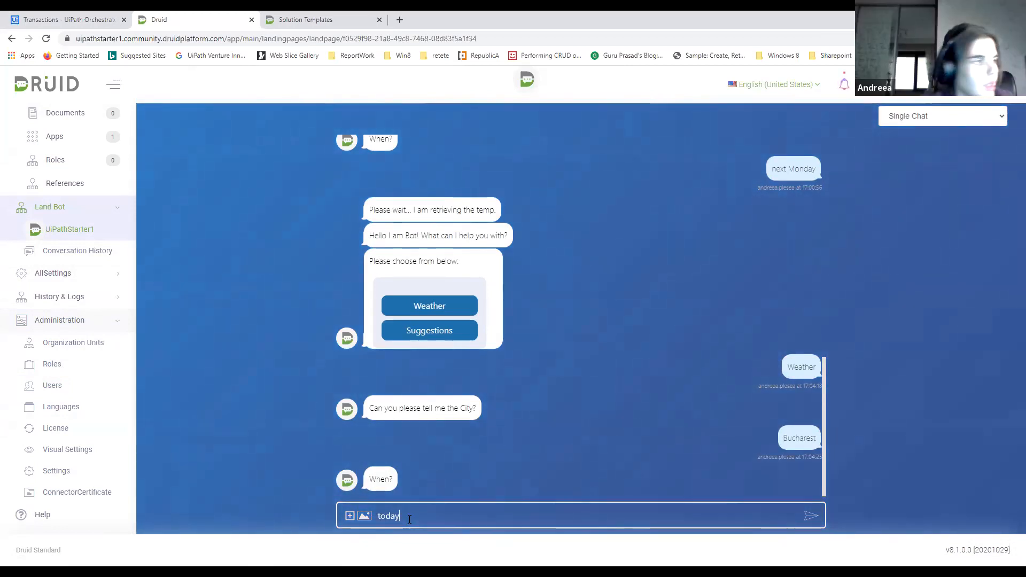
key("Return")
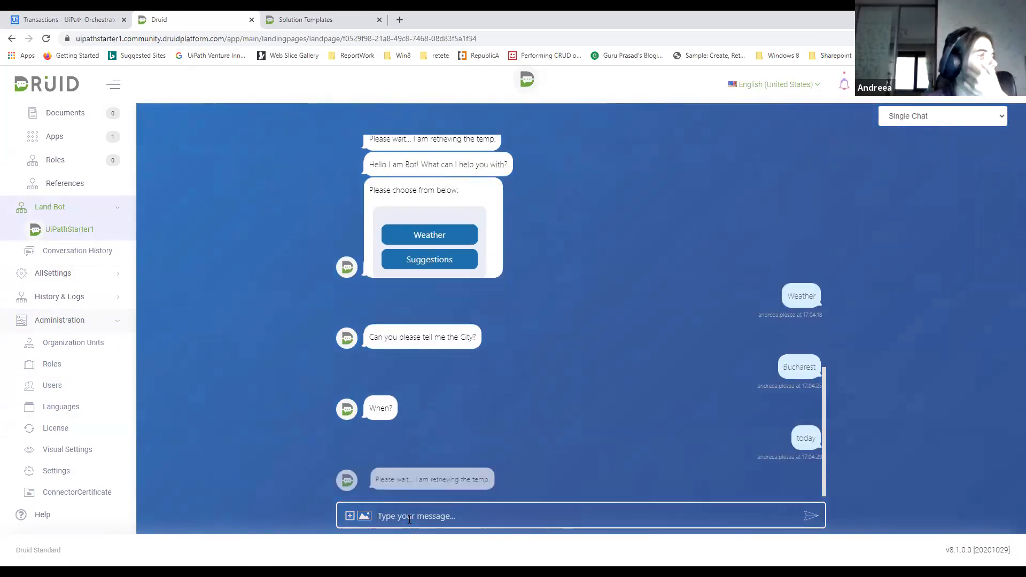
left_click(47, 19)
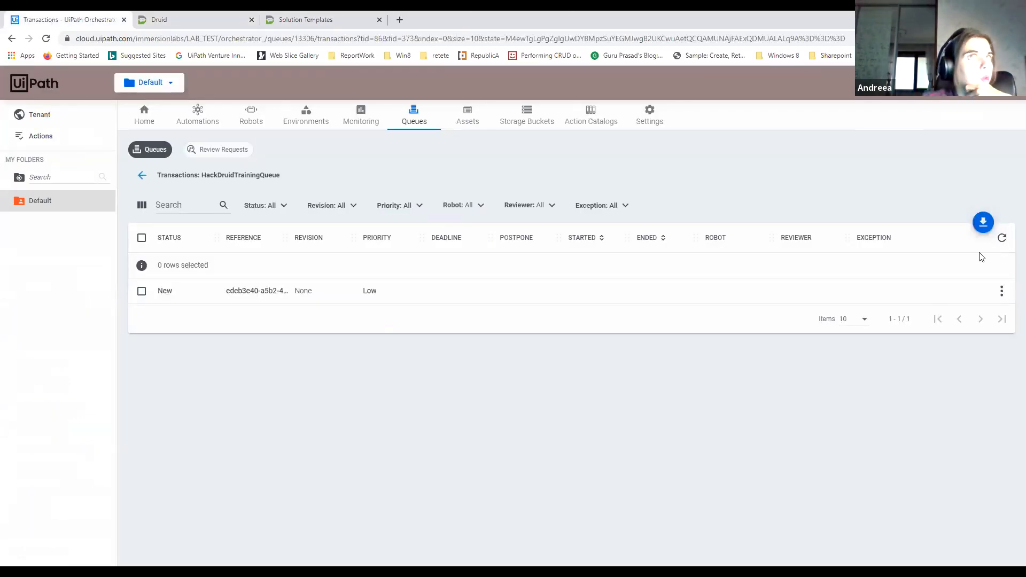
left_click(1001, 241)
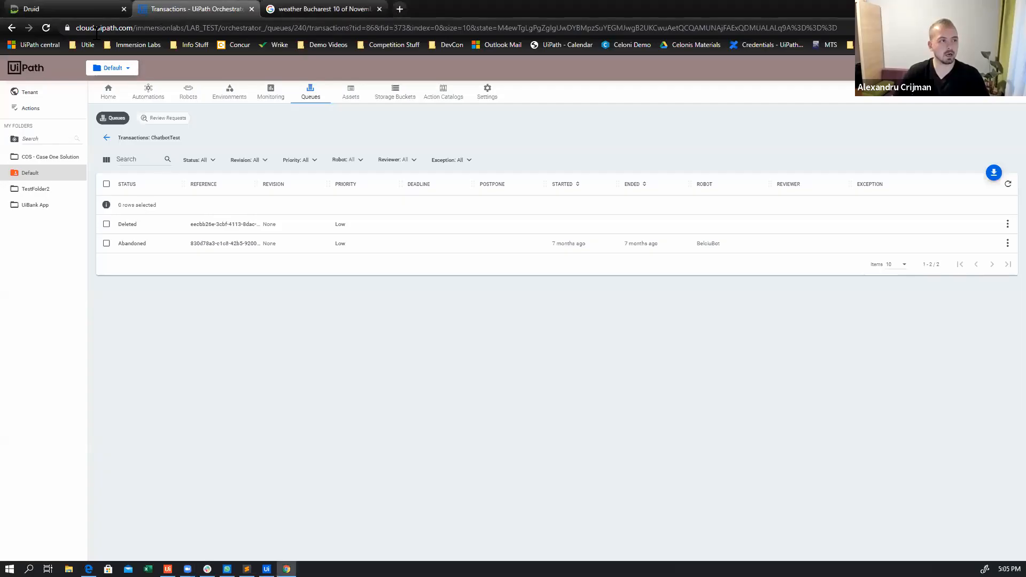
Switch to Druid and view the fields of the Contract entity in the UiPath Starter solution
left_click(71, 9)
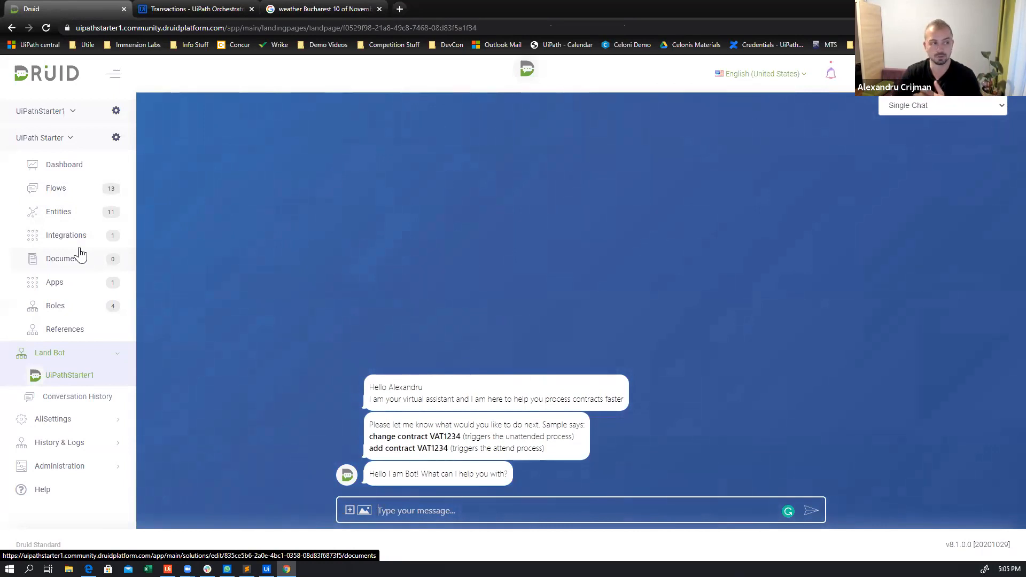
left_click(59, 224)
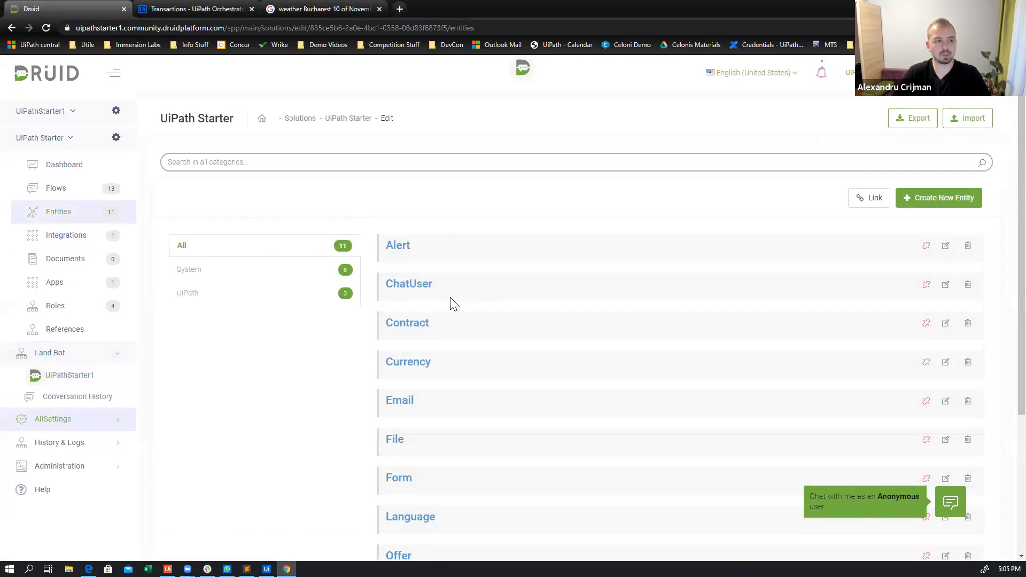
scroll(452, 302, "down", 2)
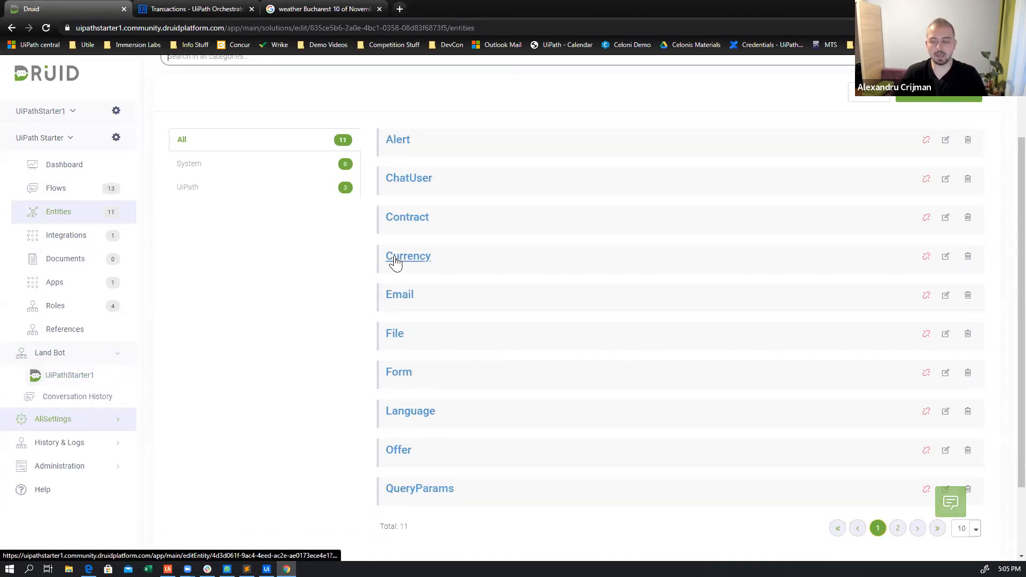
left_click(404, 222)
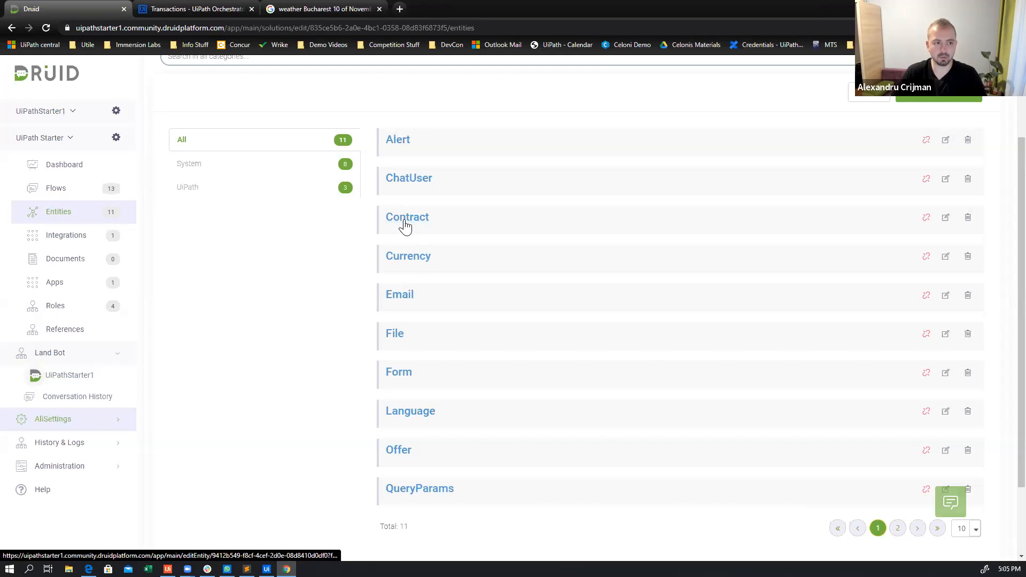
left_click(711, 157)
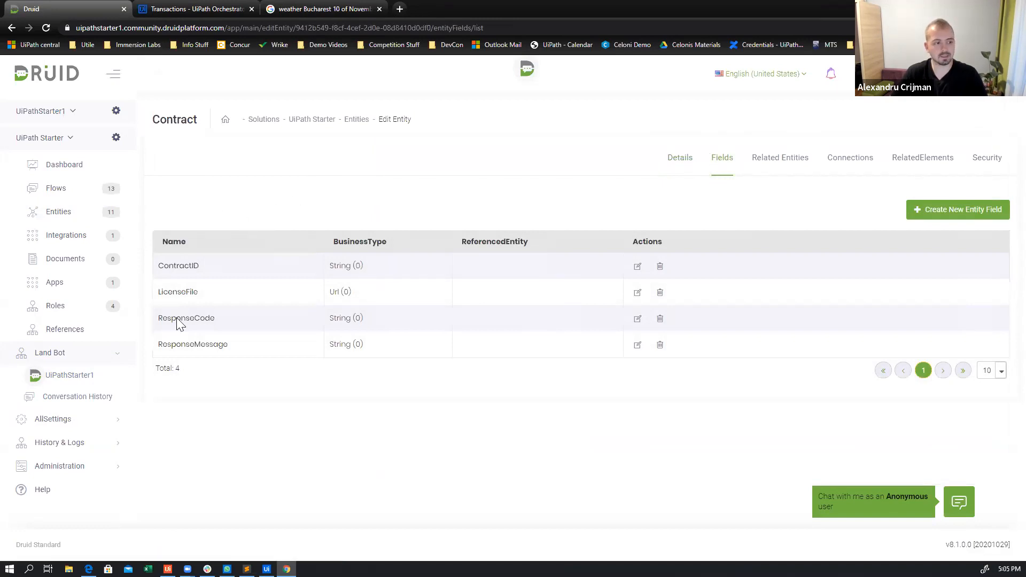
Review the steps of the [ANC] Add Contract - RPA Attended Response and Trigger flows, plus the Trigger flow's details
left_click(76, 193)
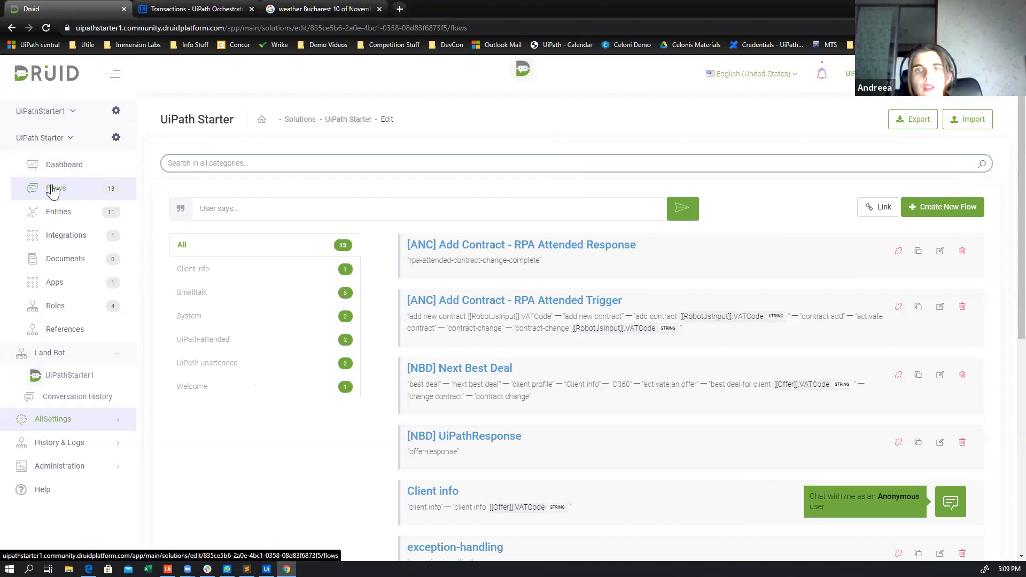
left_click(515, 246)
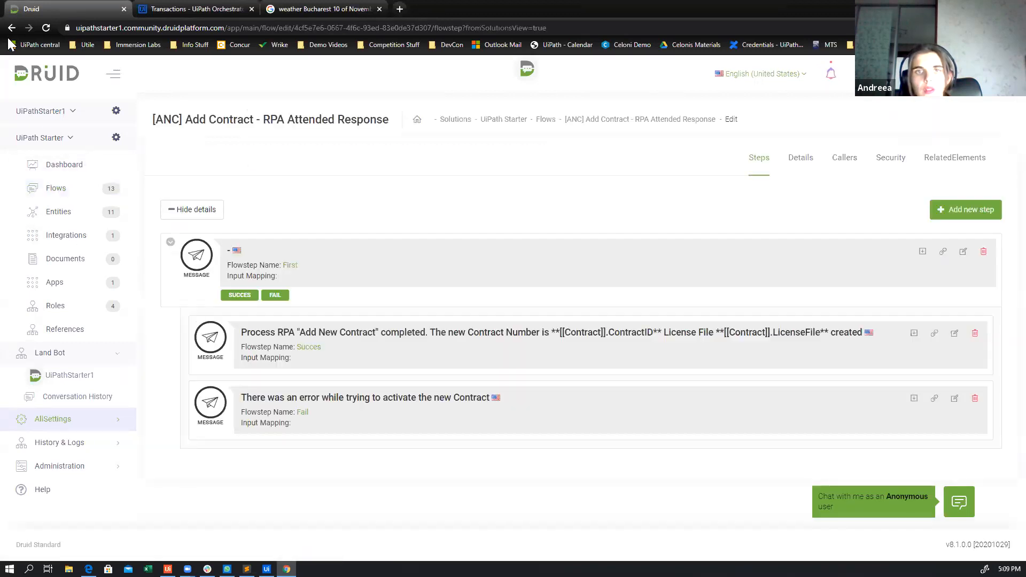
left_click(11, 29)
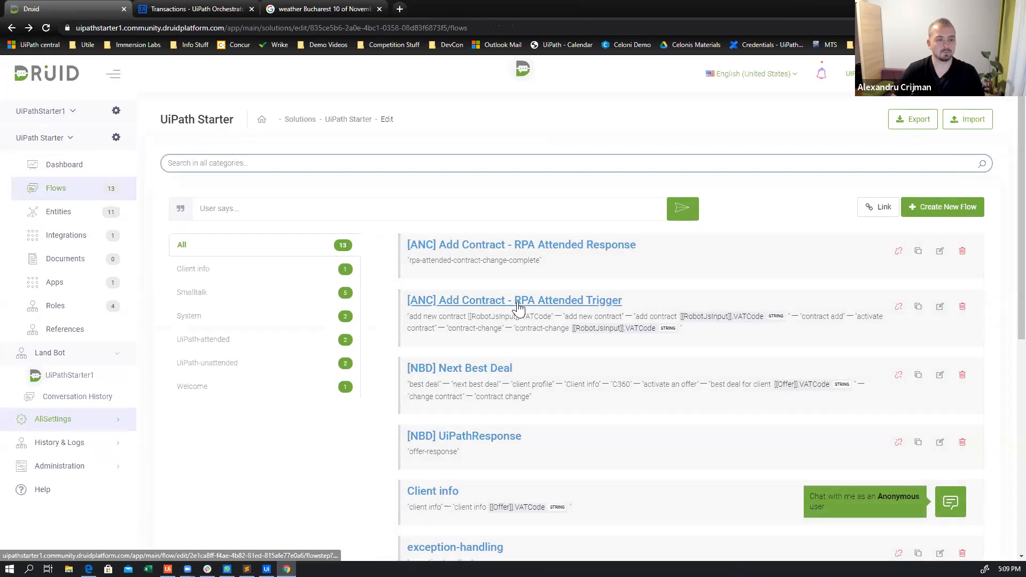
left_click(518, 300)
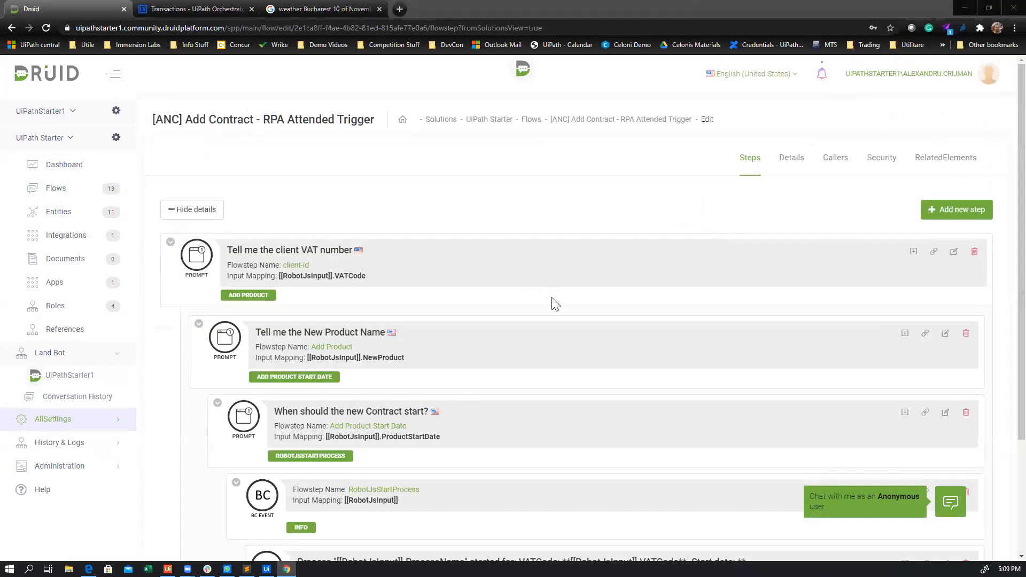
scroll(554, 303, "down", 3)
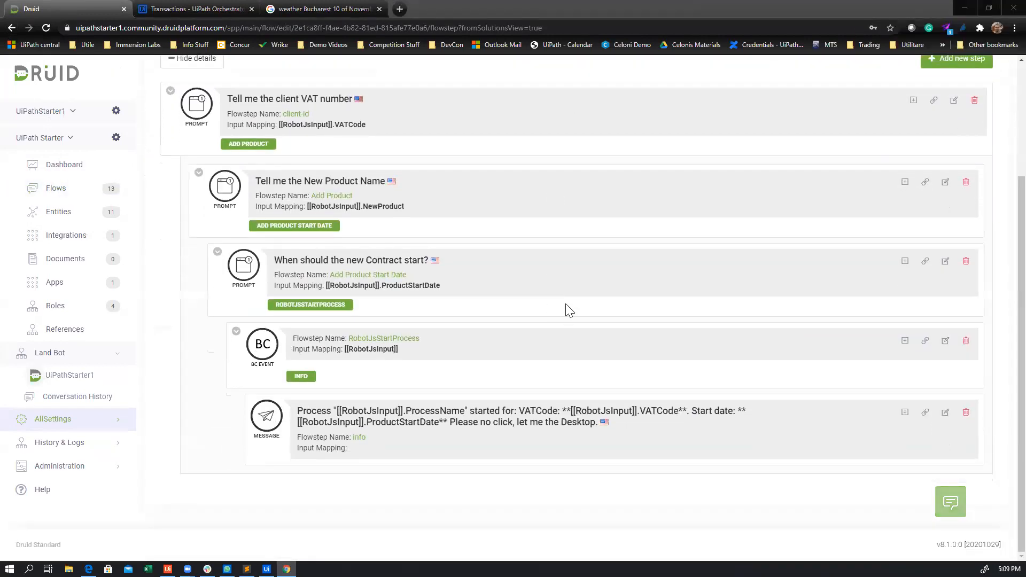
scroll(802, 129, "up", 3)
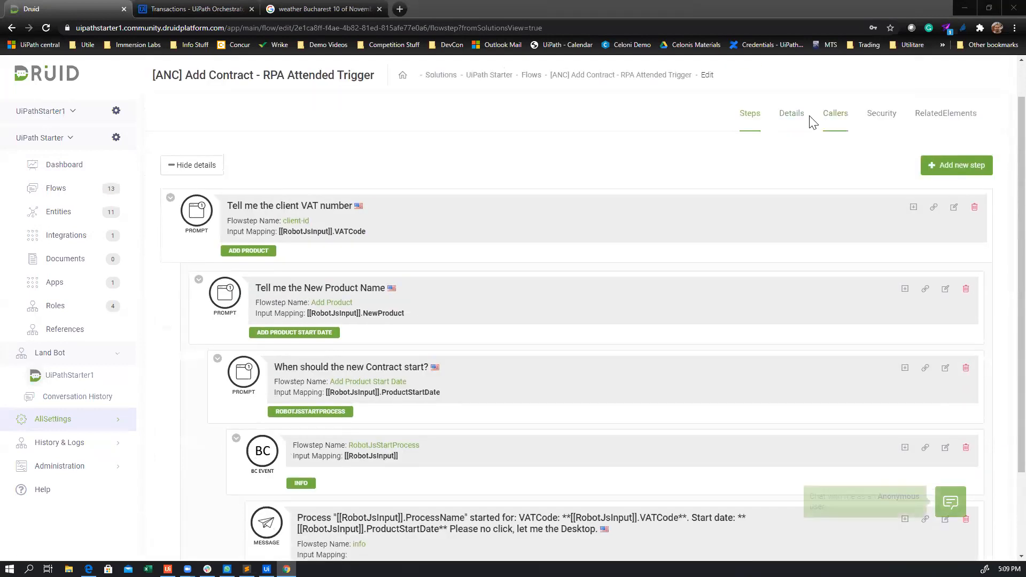
left_click(795, 118)
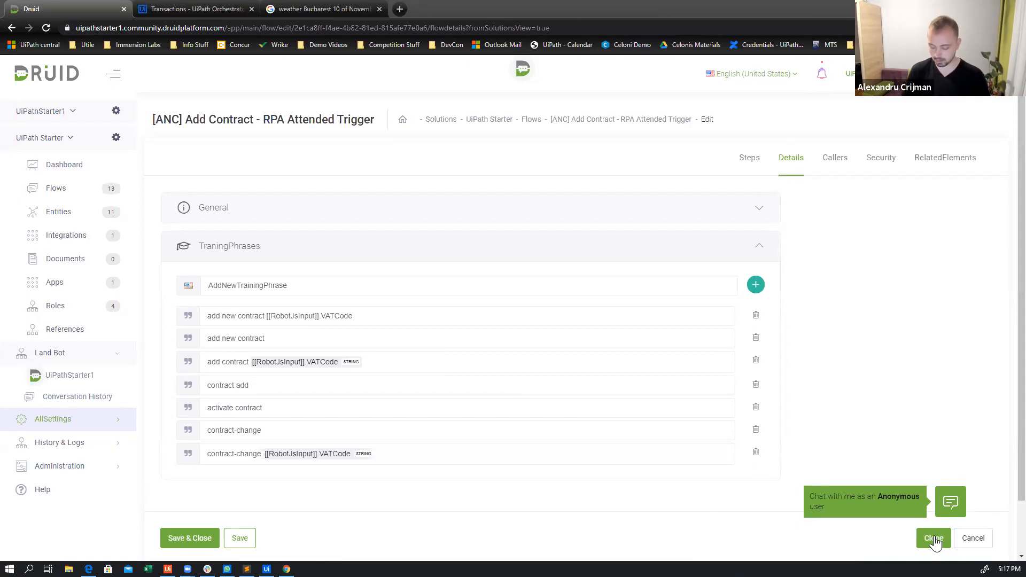
Switch to Orchestrator, search the queues for "Hack" and view the transactions of HackDruidTrainingQueue
left_click(198, 9)
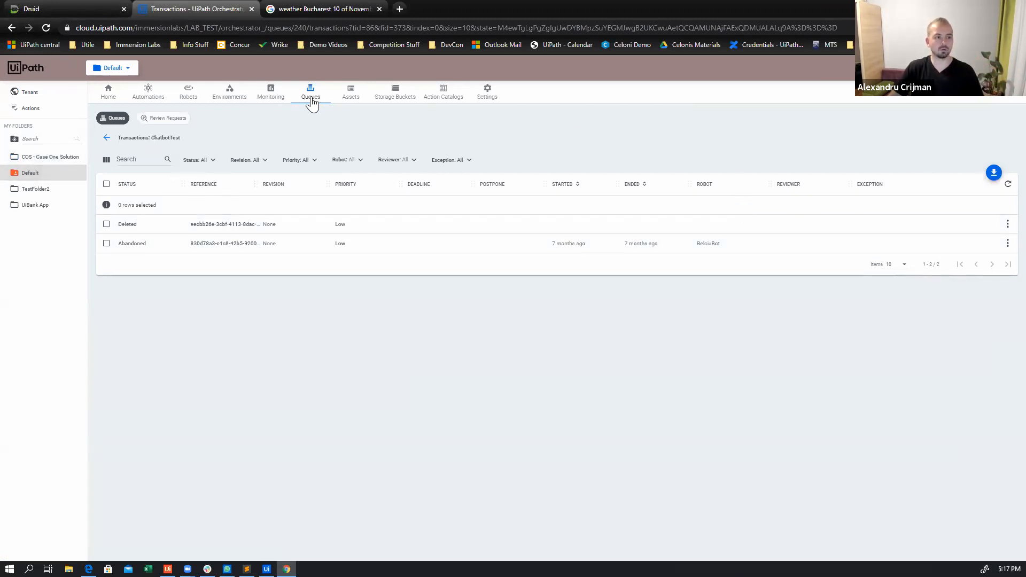
left_click(311, 100)
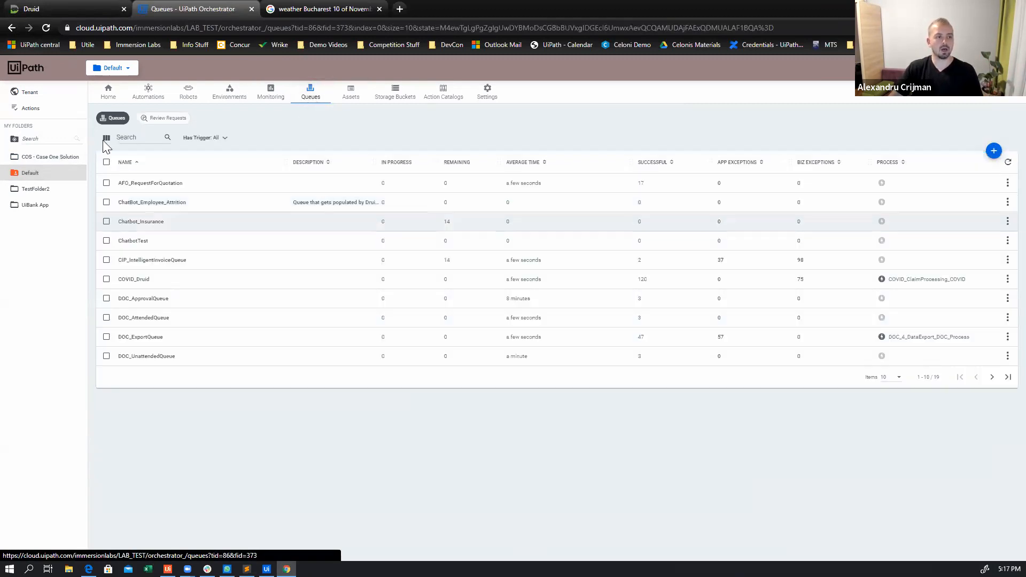
left_click(152, 137)
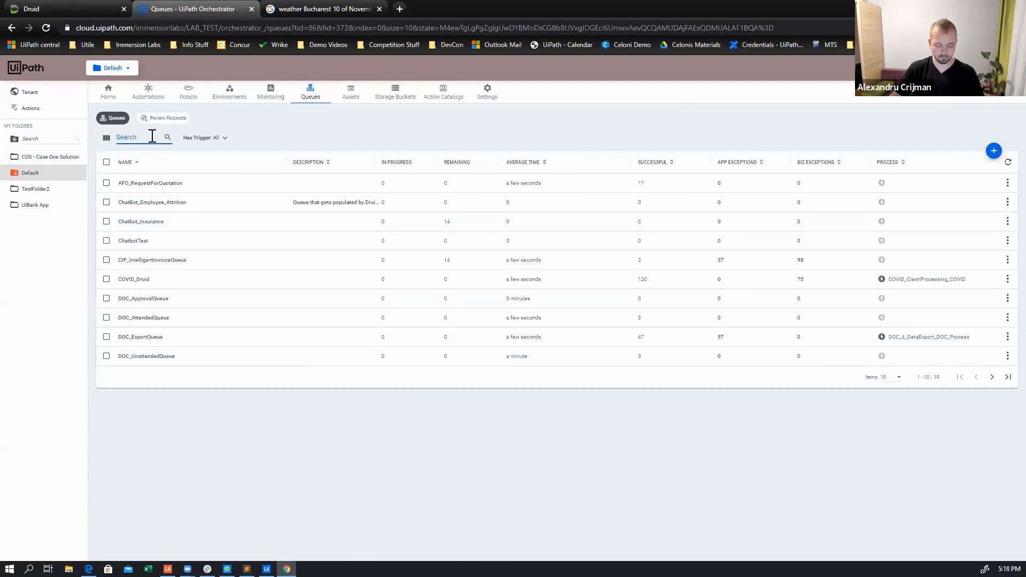
type("Hack")
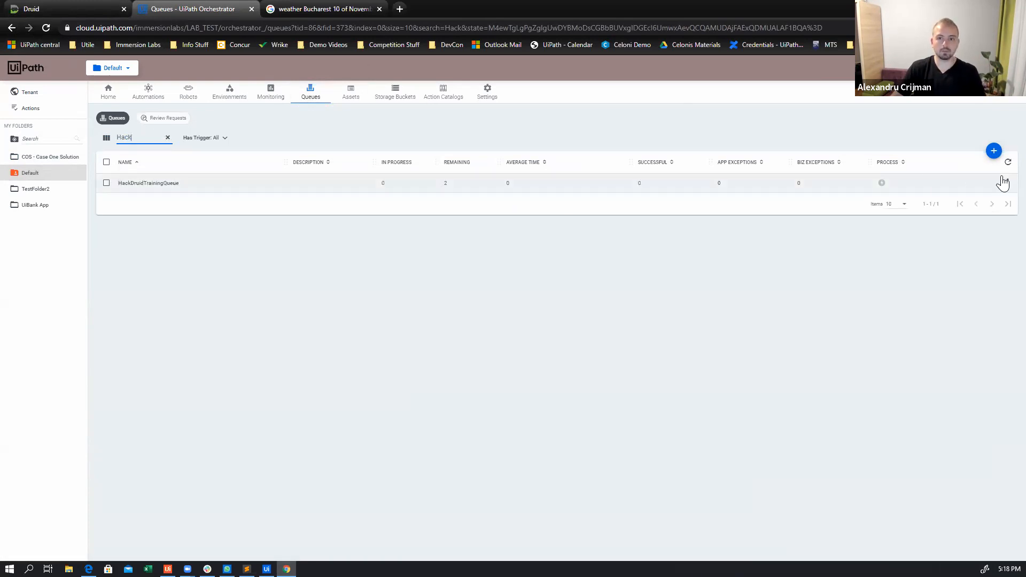
left_click(1008, 183)
left_click(988, 231)
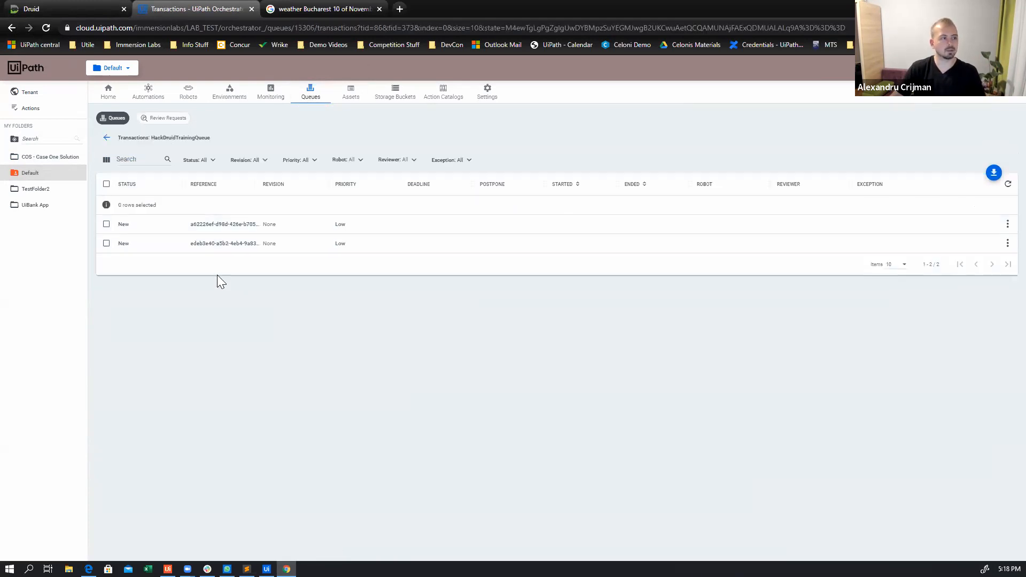
Open the details of the second listed transaction to examine its DruidData content
left_click(1008, 224)
left_click(1003, 247)
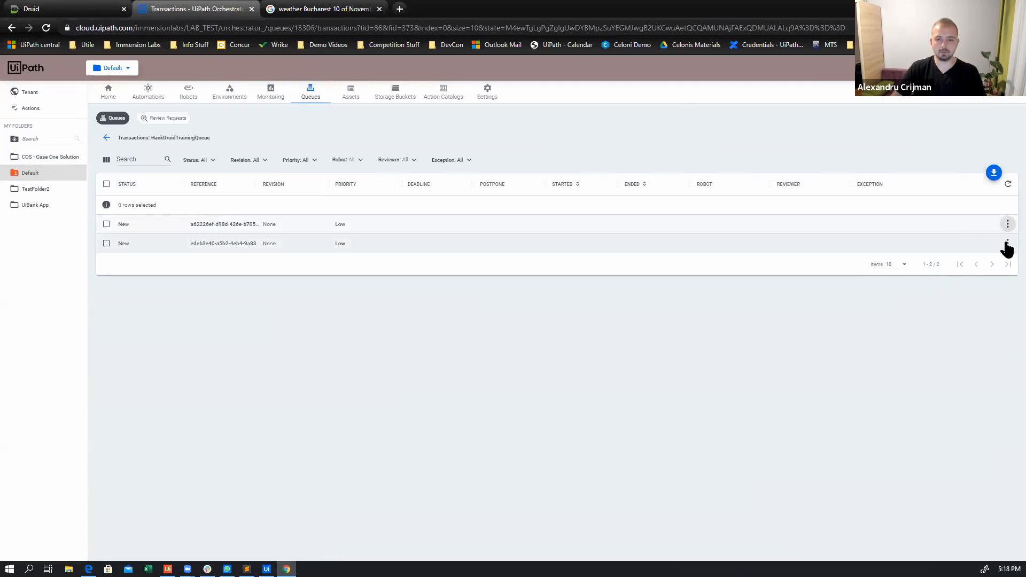
left_click(1008, 243)
left_click(995, 260)
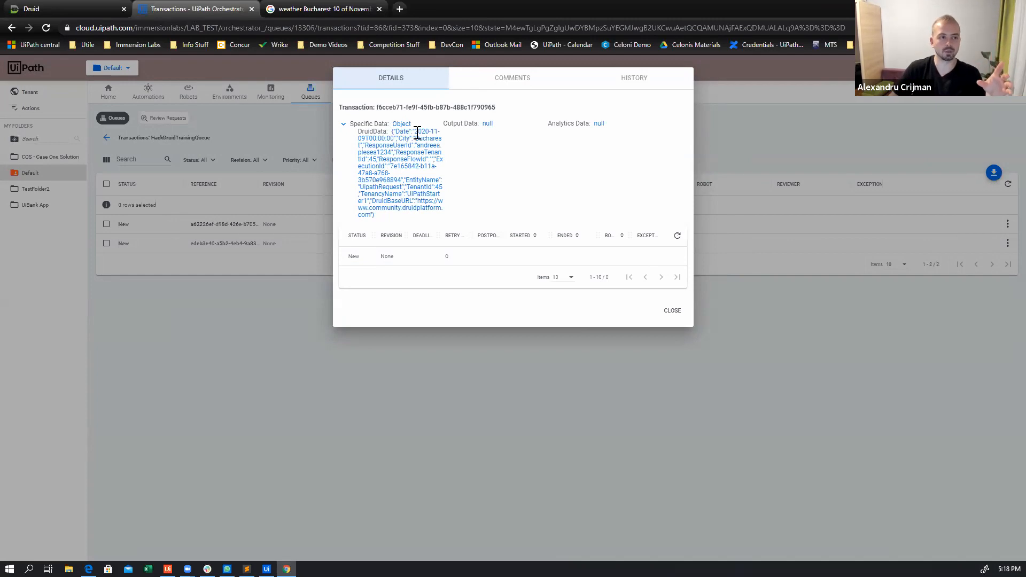
Examine the City, ResponseUserId and ResponseTenantId entries in the transaction's DruidData
left_click_drag(395, 131, 420, 138)
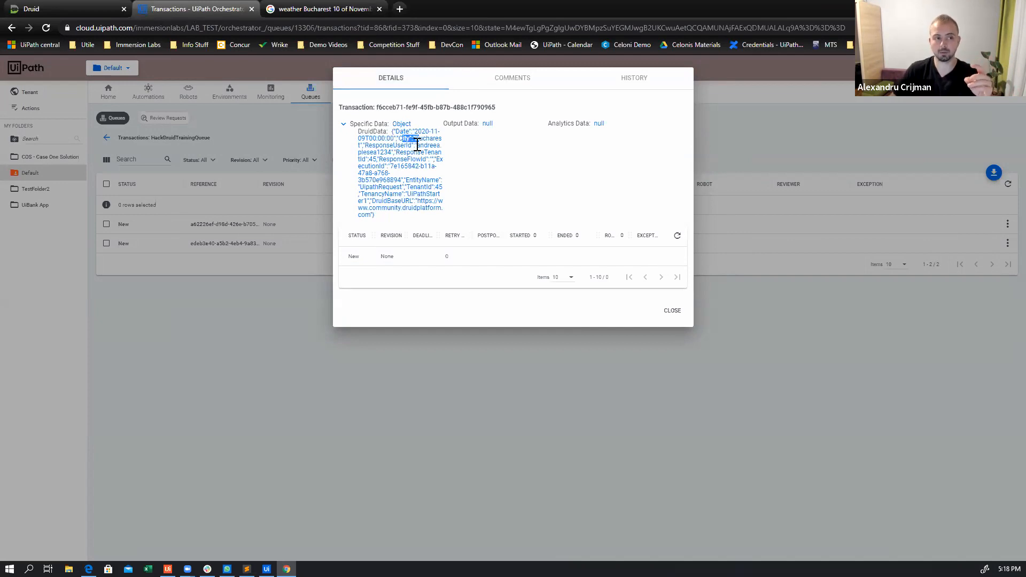
left_click_drag(363, 145, 408, 146)
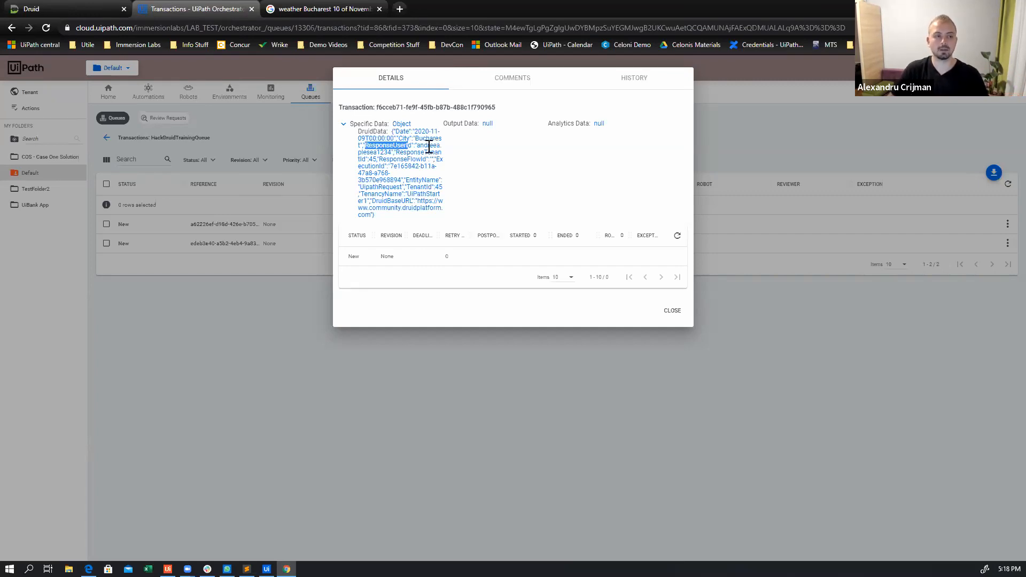
left_click_drag(417, 146, 393, 153)
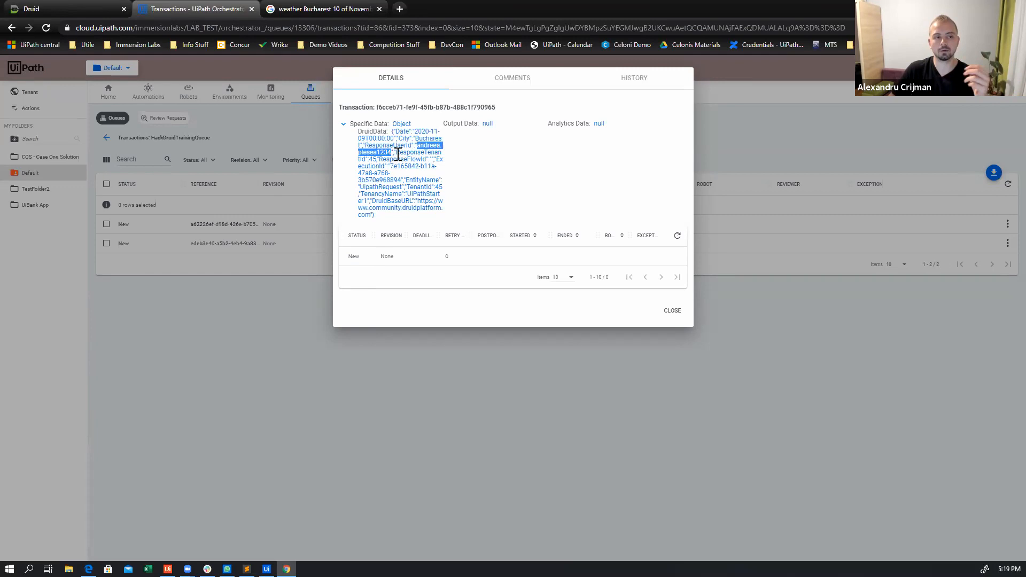
left_click(394, 155)
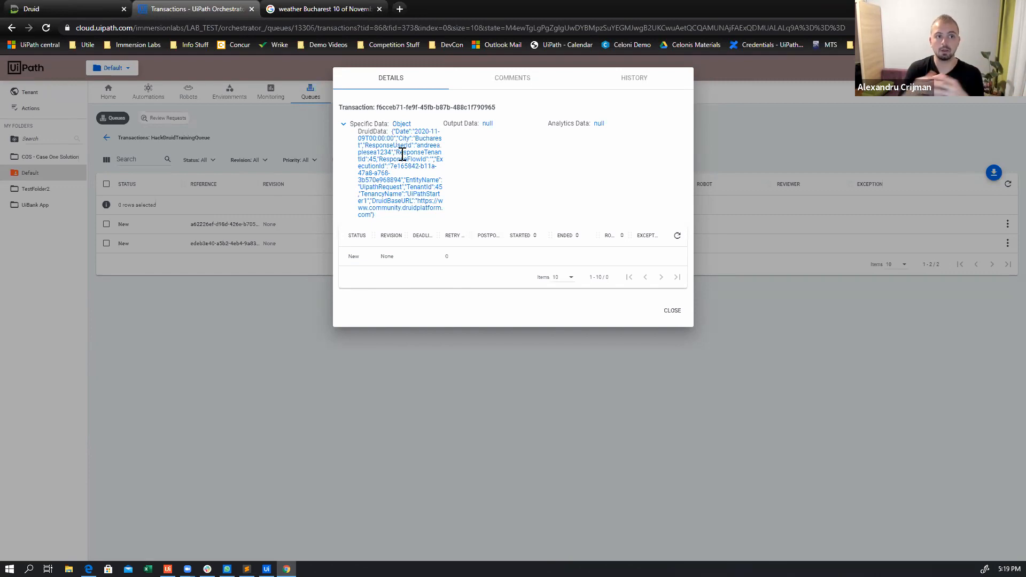
left_click_drag(396, 155, 363, 162)
left_click(363, 163)
double_click(373, 159)
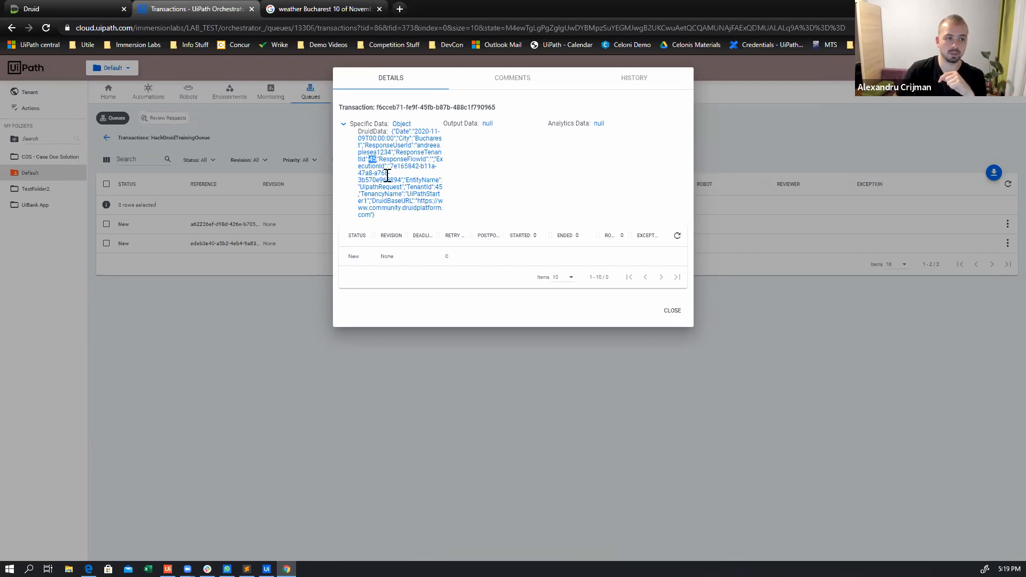
Inspect the ResponseFlowId entry in the transaction's DruidData at a larger page magnification
left_click(381, 160)
left_click_drag(380, 160, 426, 159)
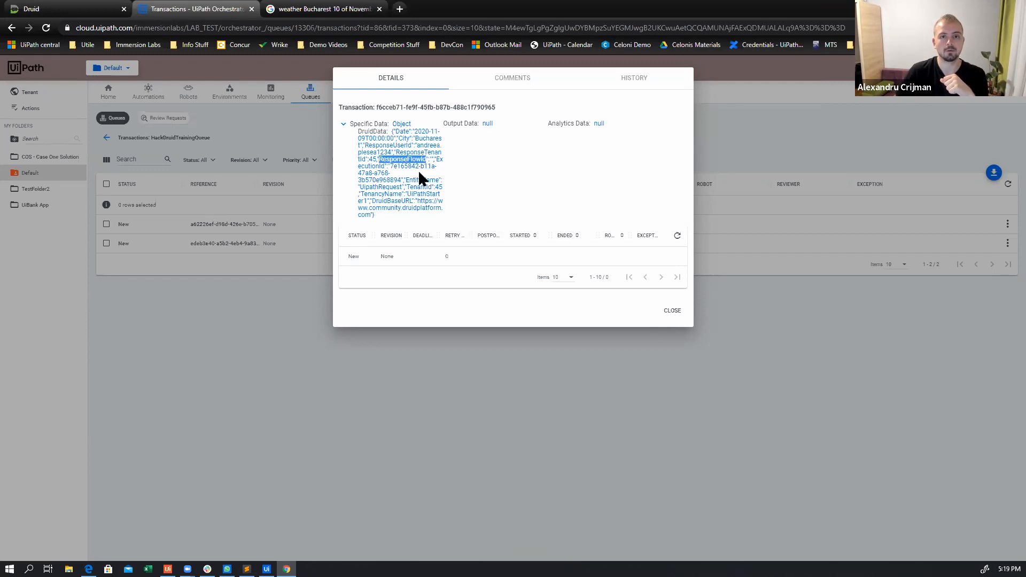
key("ctrl+plus")
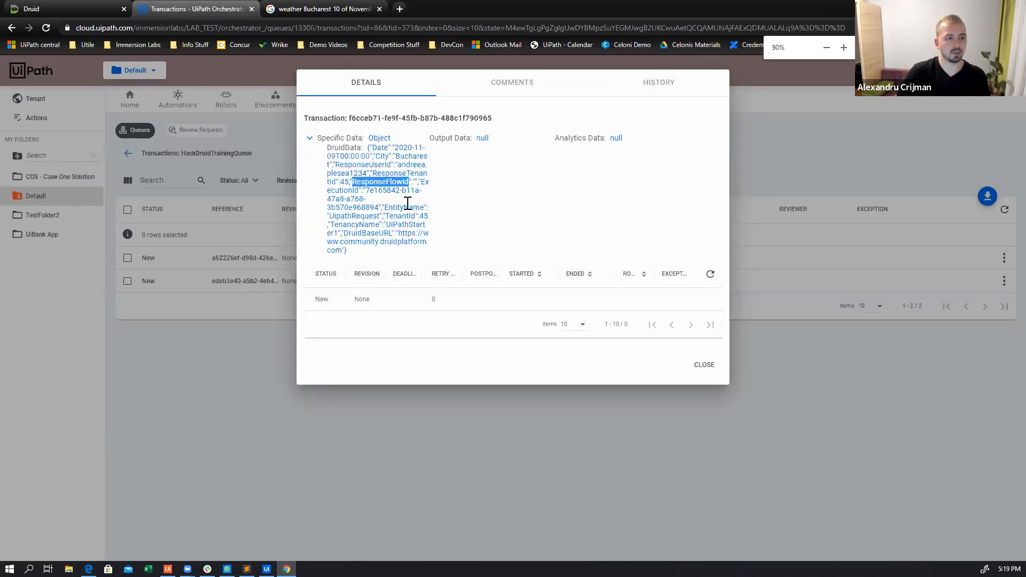
key("ctrl+plus")
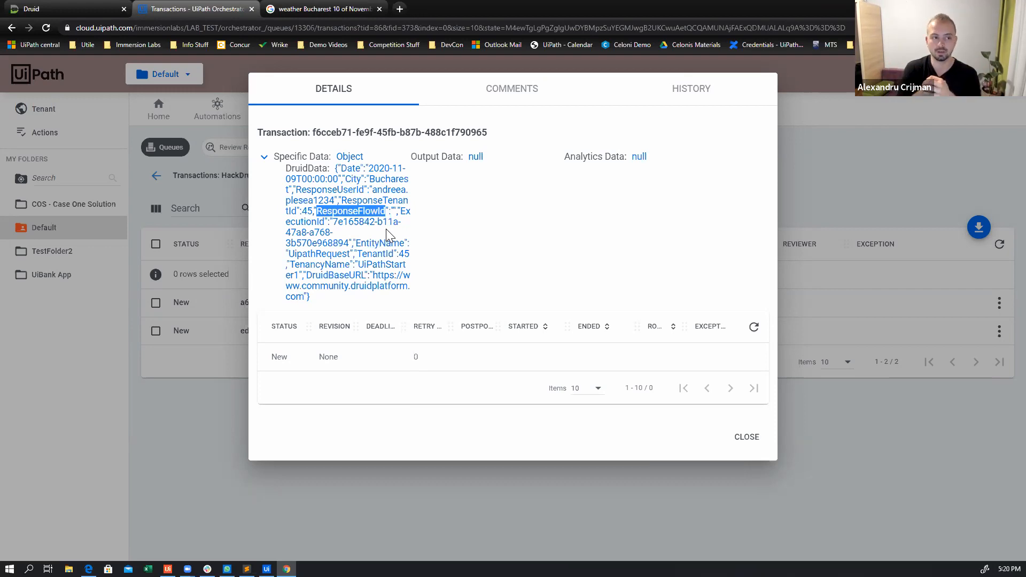
left_click(354, 214)
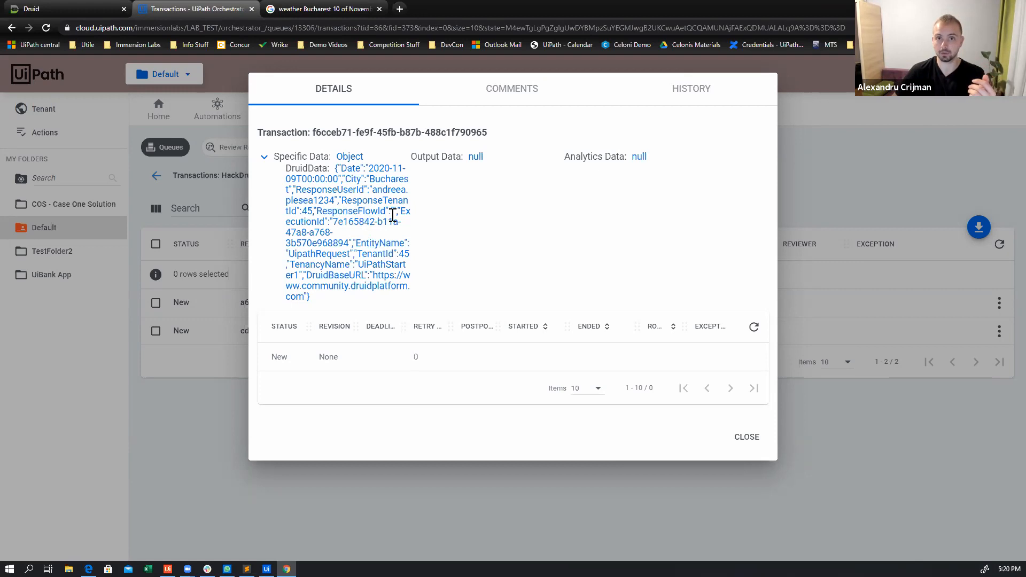
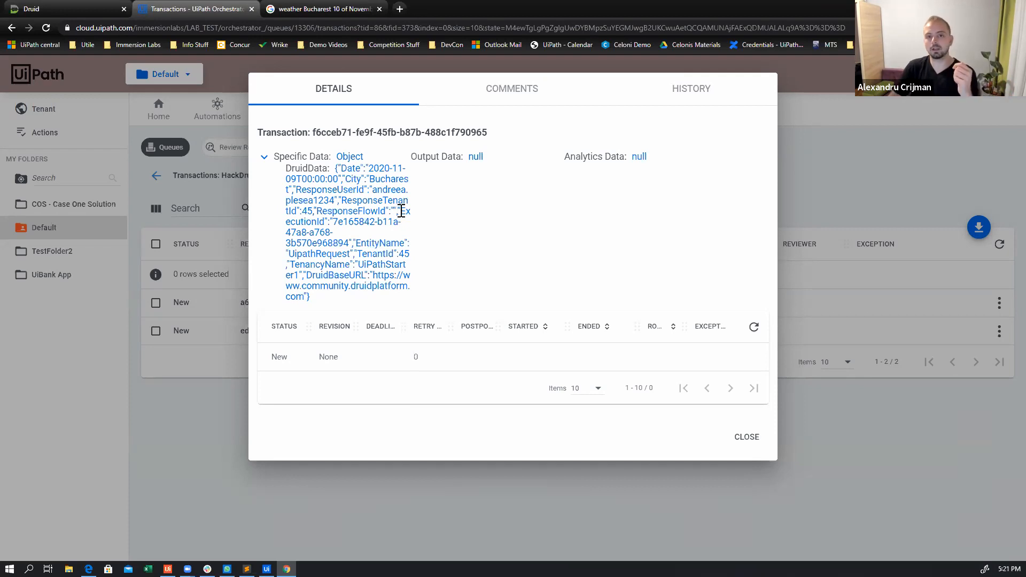
Examine the ExecutionId entry and its value in the transaction's DruidData
left_click_drag(402, 211, 326, 225)
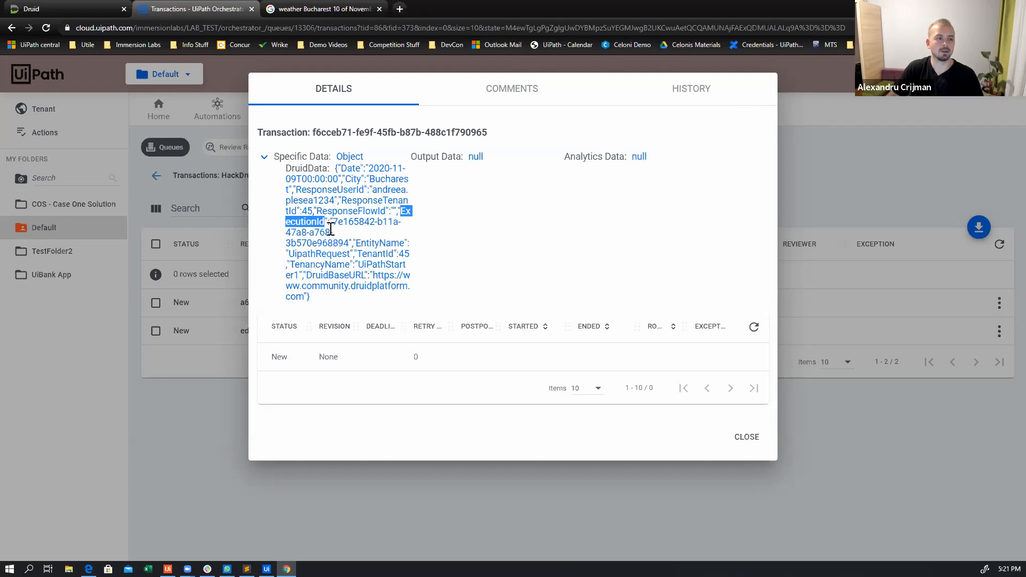
left_click_drag(332, 222, 348, 240)
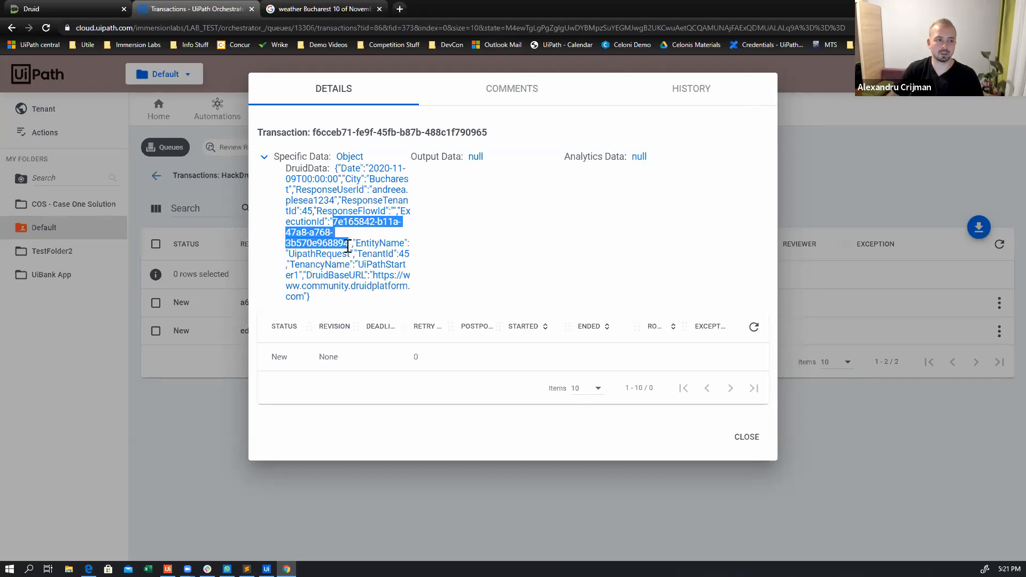
left_click(332, 223)
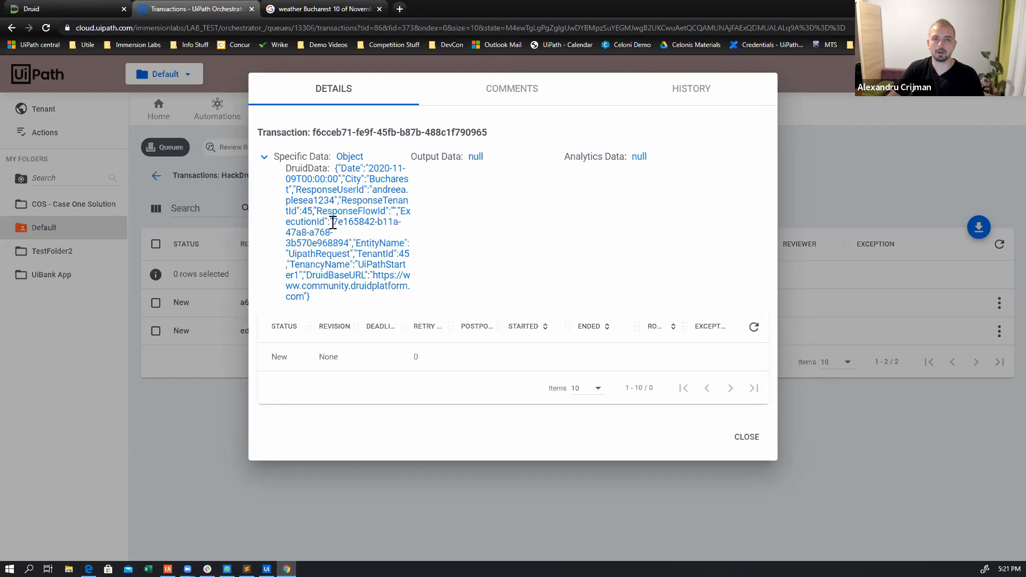
left_click(348, 245, "shift")
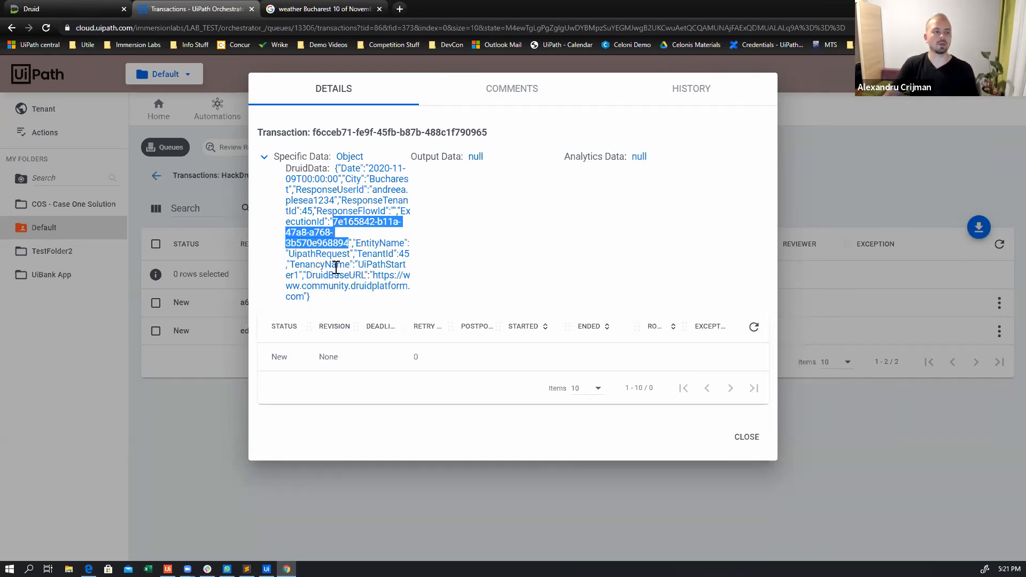
Compare the TenancyName in the transaction's DruidData with the subdomain of the Druid portal's web address
left_click_drag(359, 264, 298, 276)
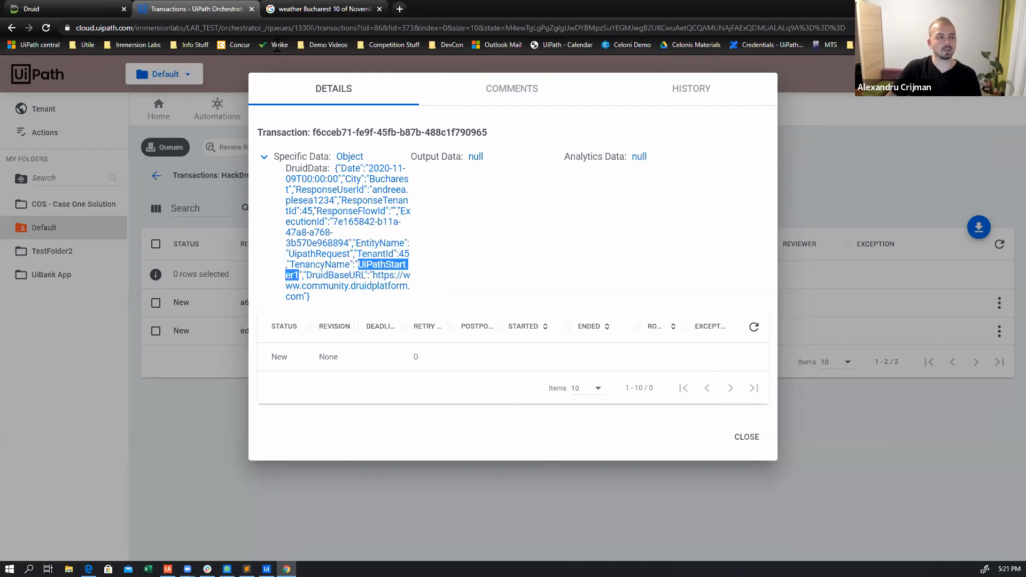
left_click(39, 11)
left_click_drag(122, 28, 58, 30)
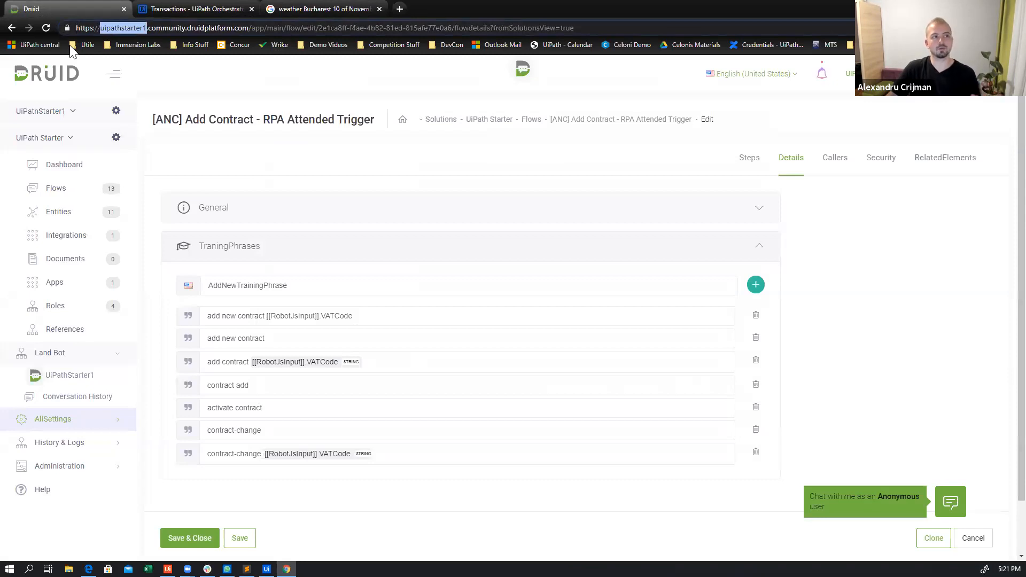
left_click(194, 10)
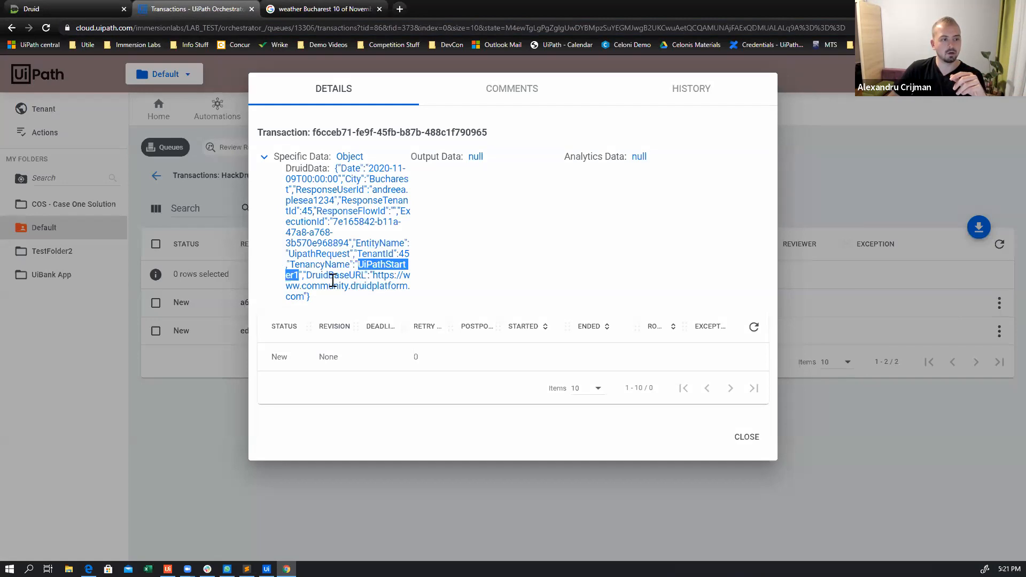
Compare the DruidBaseURL in the transaction's DruidData with the Druid portal's base address, and close the transaction details
left_click_drag(373, 276, 303, 297)
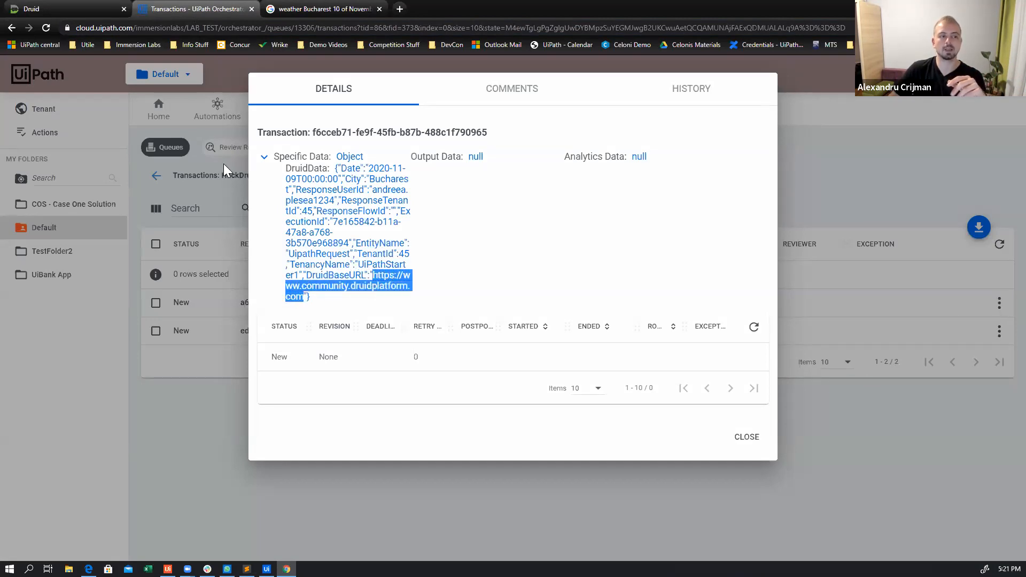
left_click(64, 16)
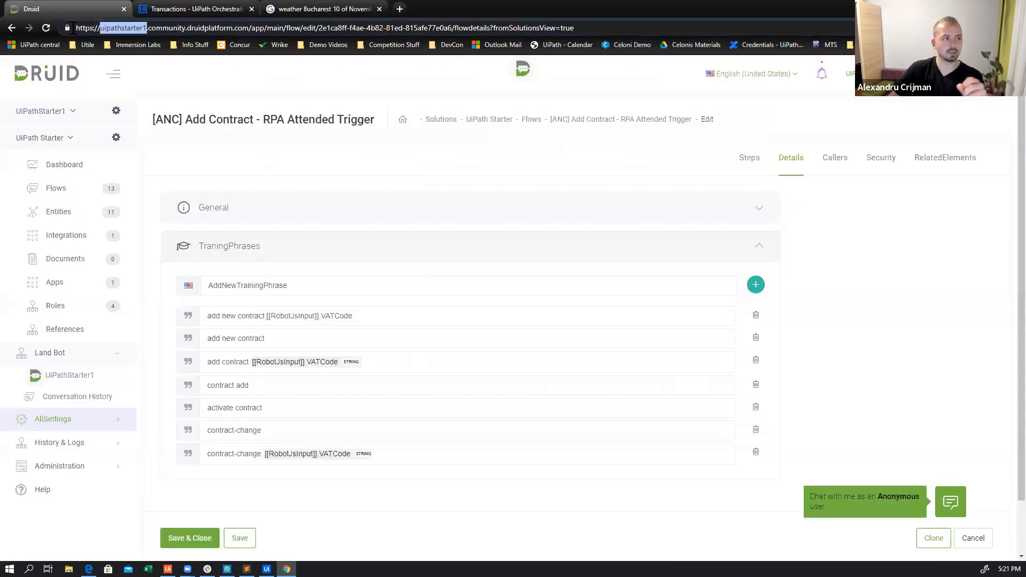
left_click_drag(250, 28, 29, 38)
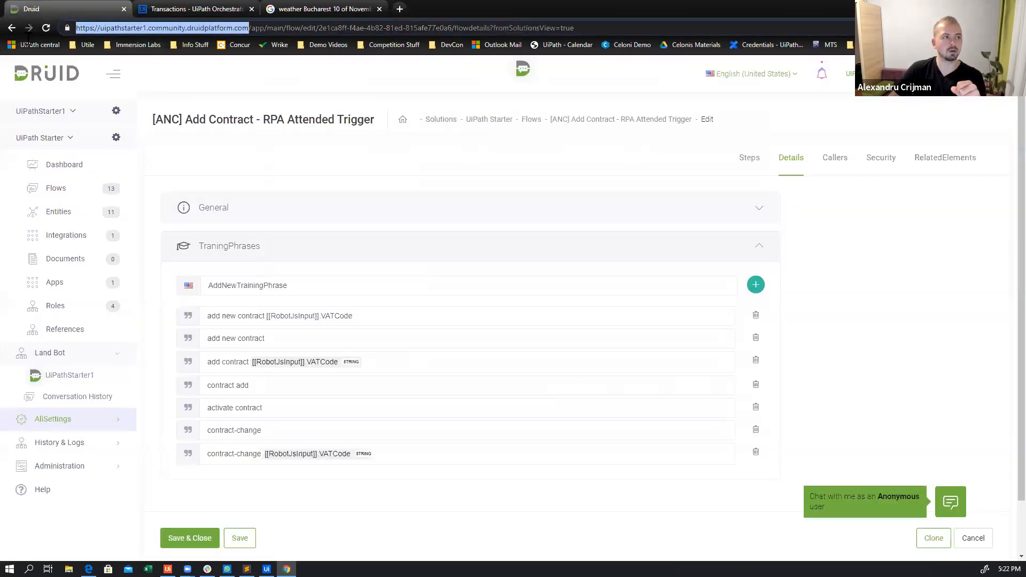
left_click(181, 10)
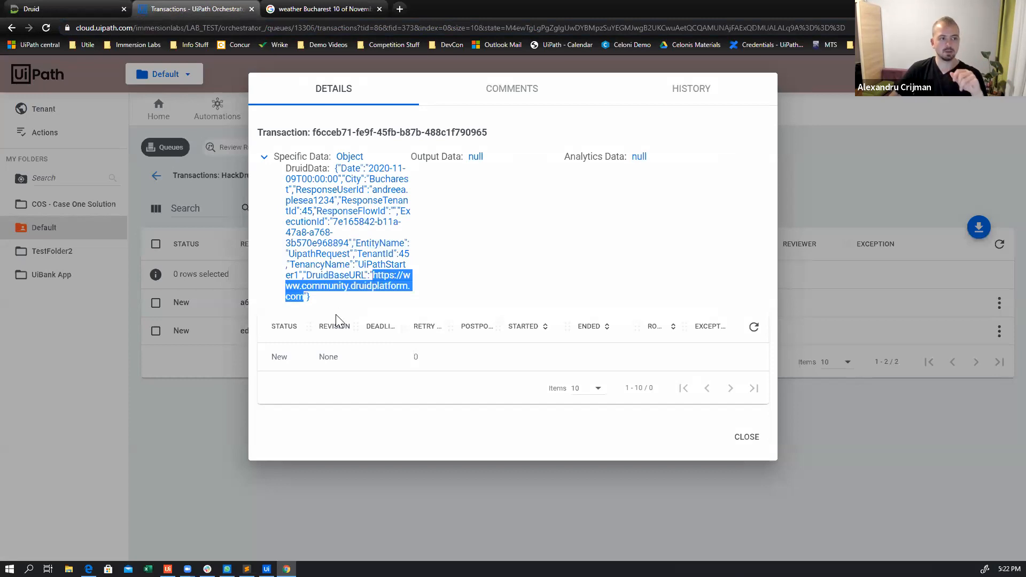
left_click(746, 438)
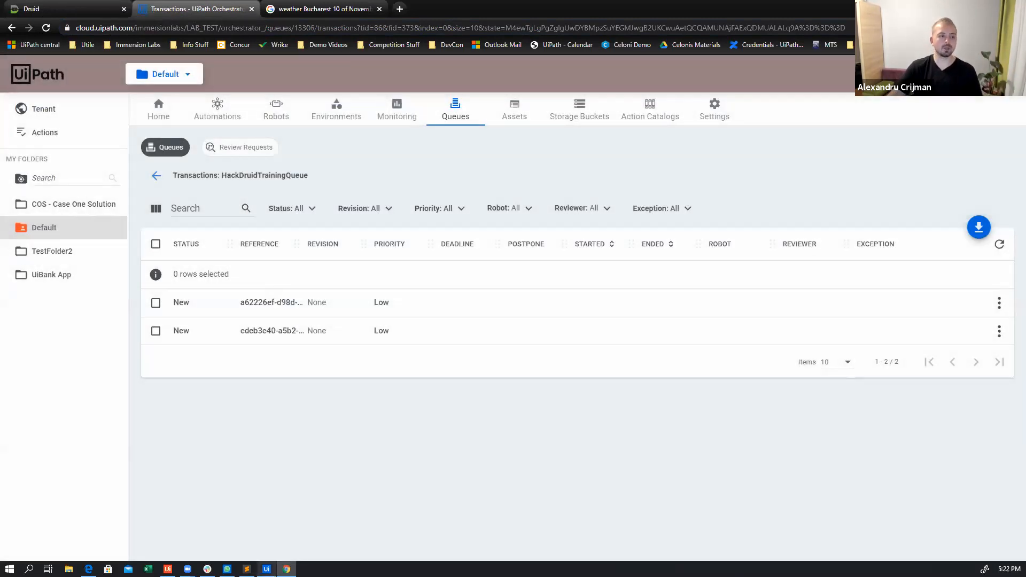
Switch to UiPath Studio and create a project named DruidSimpleFrameworkUnattended1 from the Druid_SimpleFramework_Unattended template
mouse_move(267, 569)
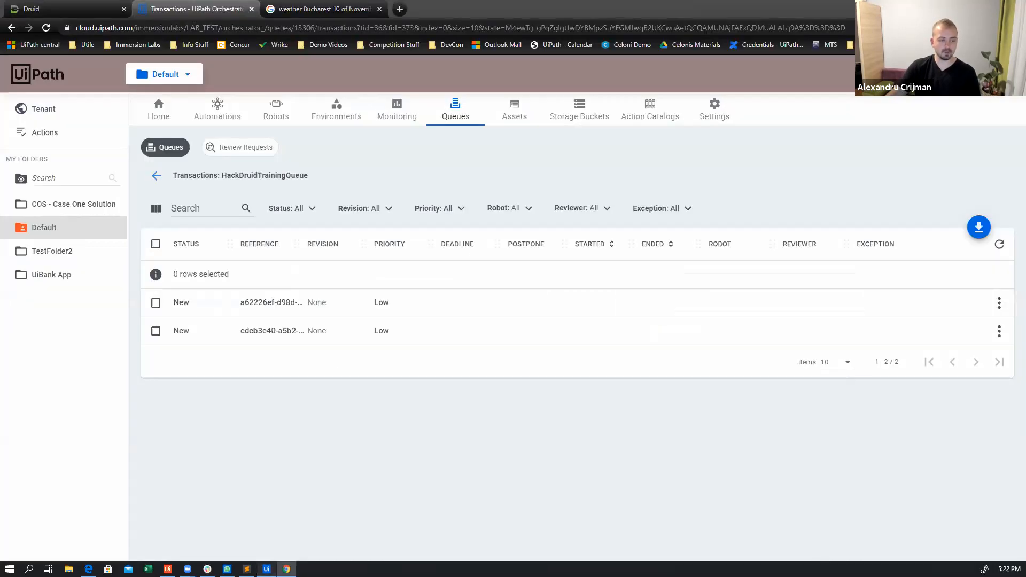
left_click(266, 569)
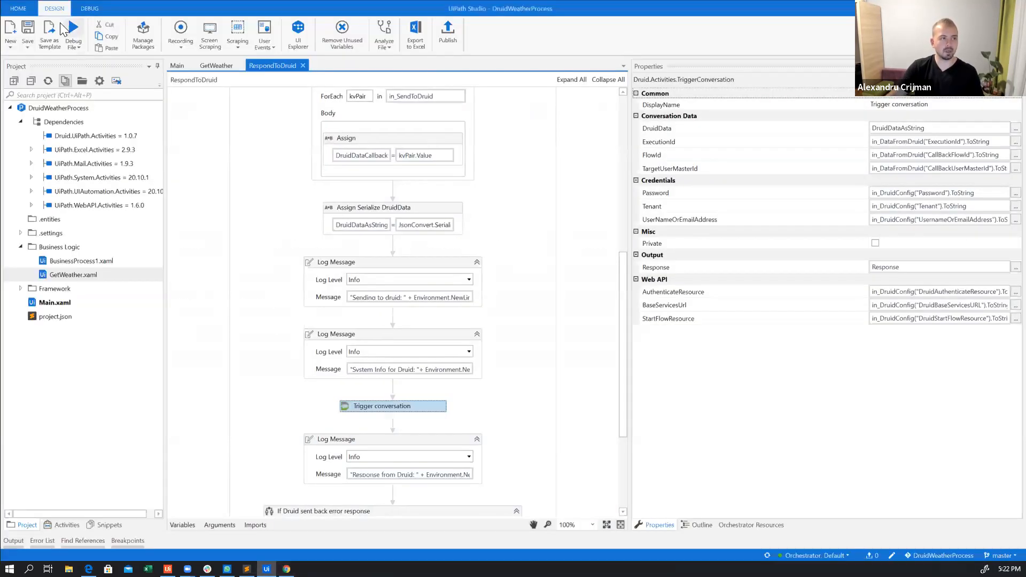
left_click(13, 9)
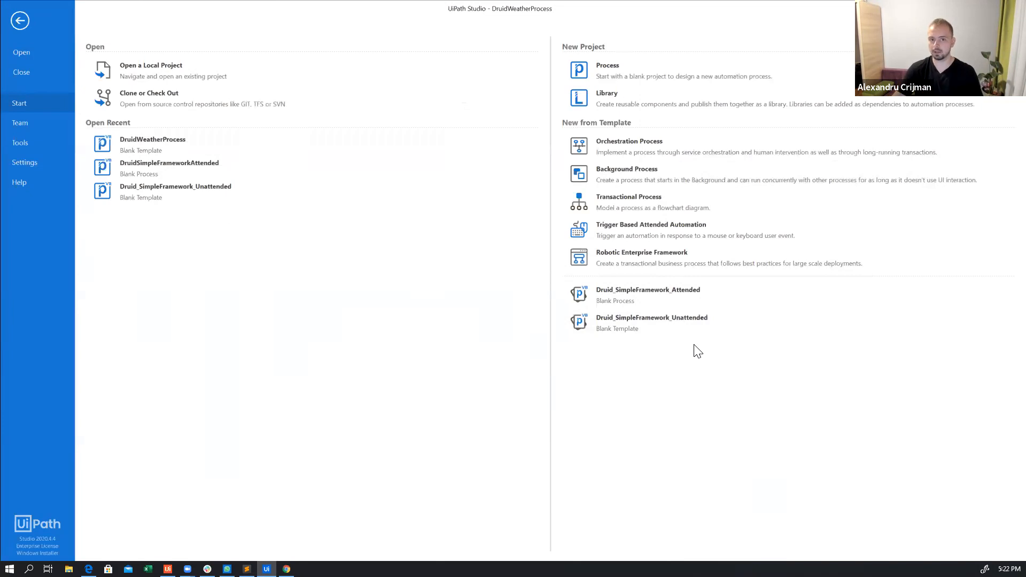
left_click(678, 319)
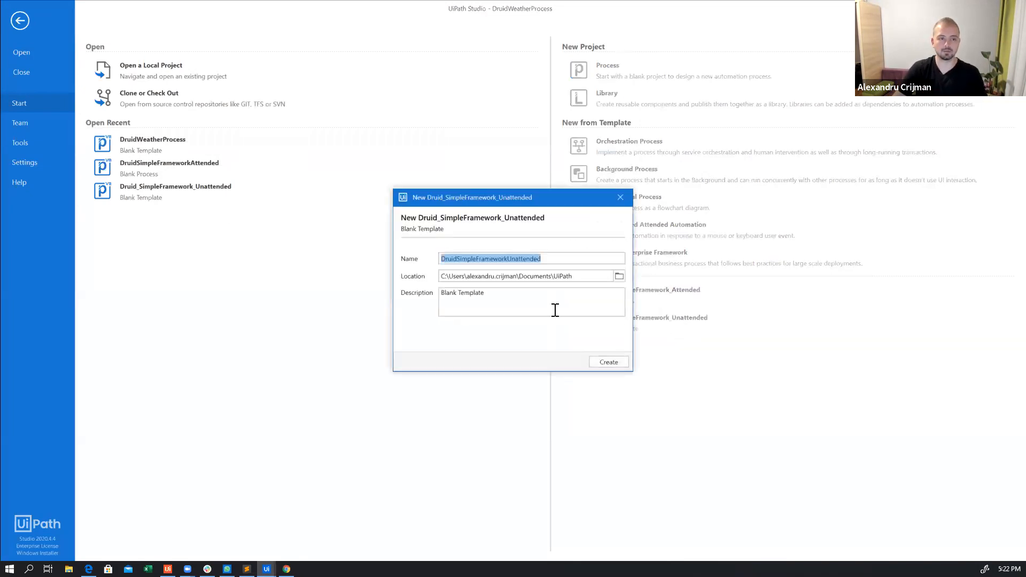
left_click(559, 259)
type("1")
left_click(609, 362)
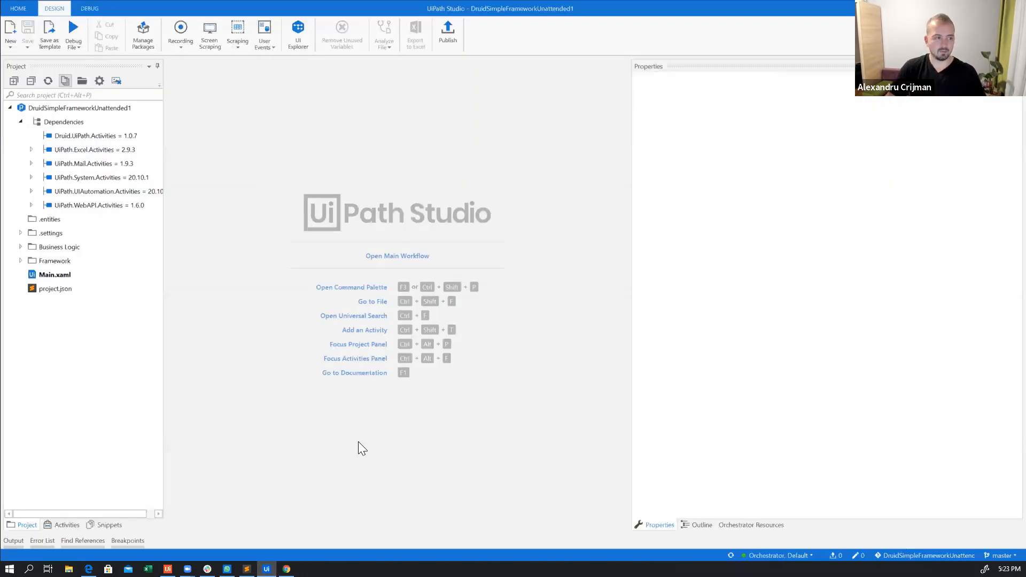
Open the Main.xaml workflow, widen the designer area and open the Load Config objects sequence
left_click(52, 275)
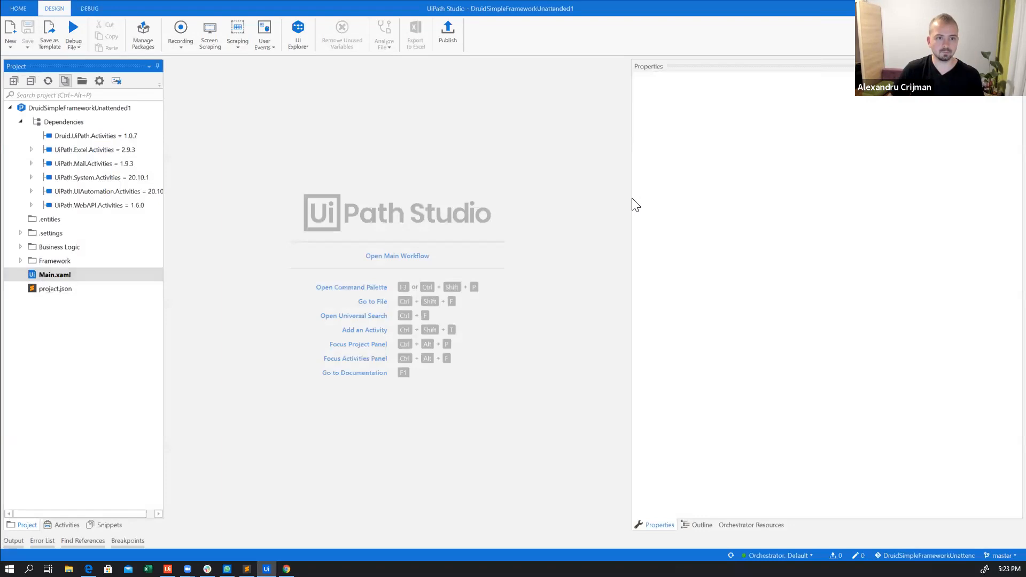
double_click(55, 275)
left_click_drag(628, 204, 830, 206)
left_click(538, 264)
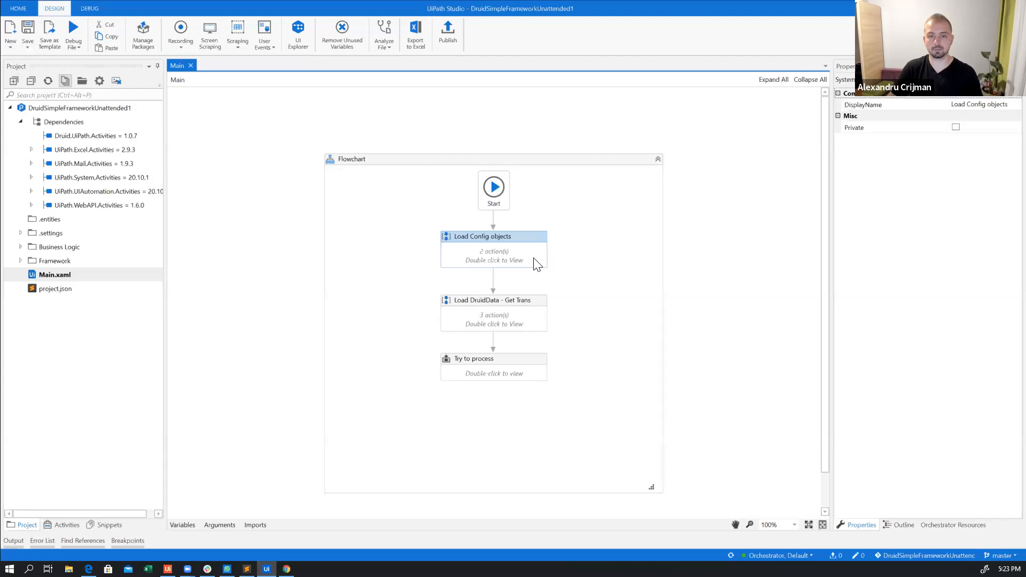
double_click(487, 257)
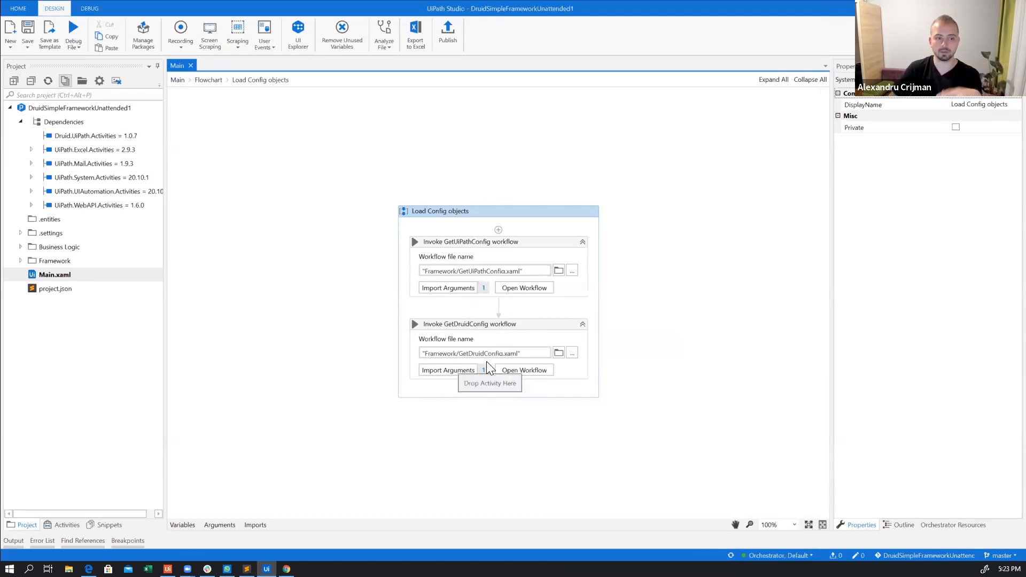
Open the invoked GetDruidConfig and GetUiPathConfig workflows to examine which configuration files they read
left_click(509, 366)
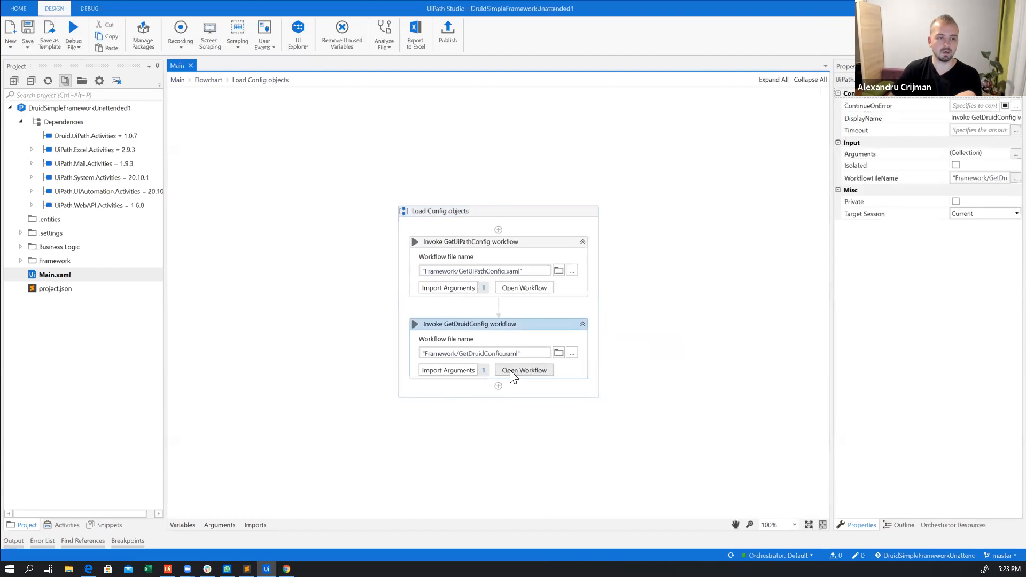
left_click(512, 370)
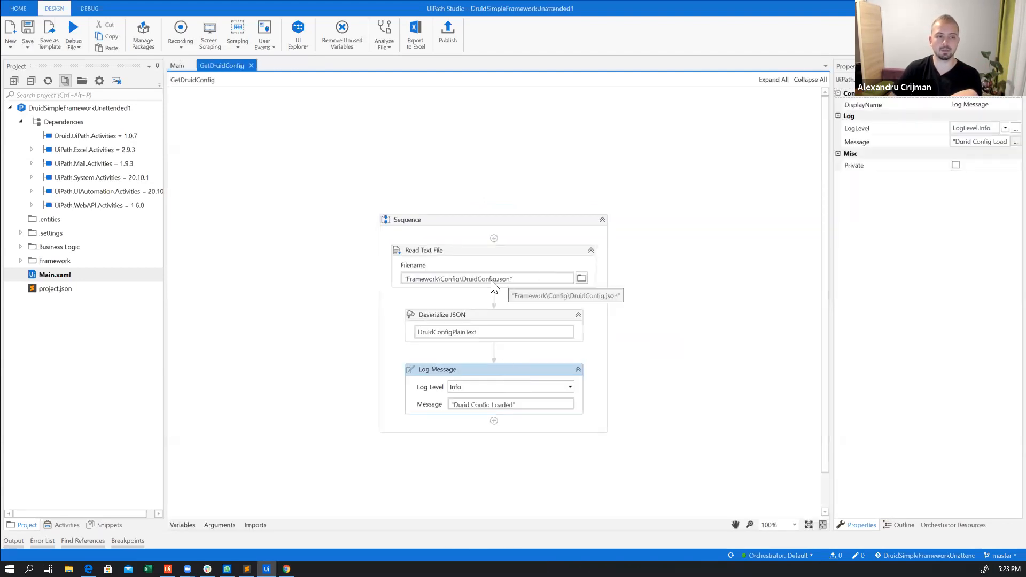
left_click(176, 66)
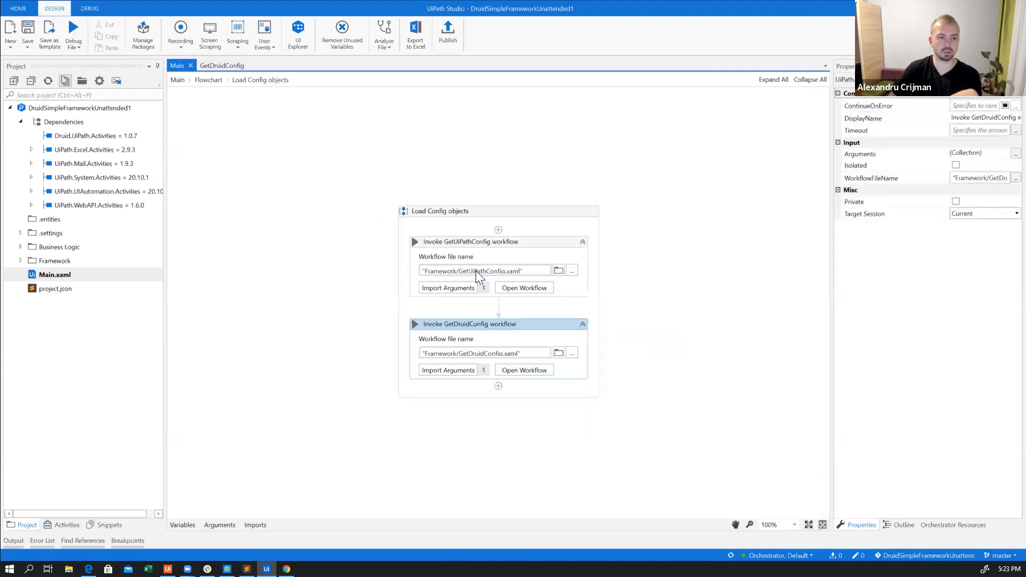
left_click(532, 288)
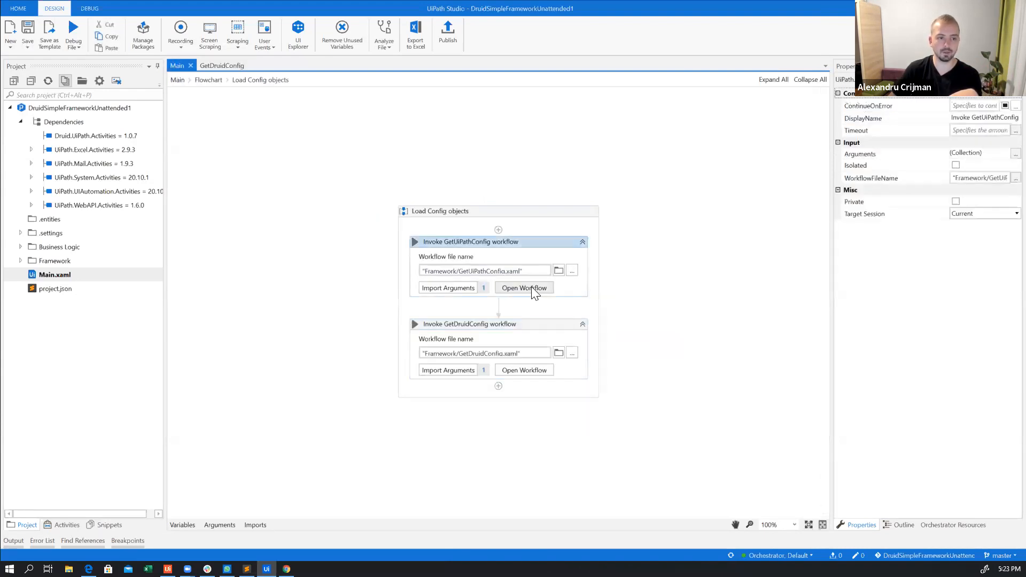
left_click(532, 289)
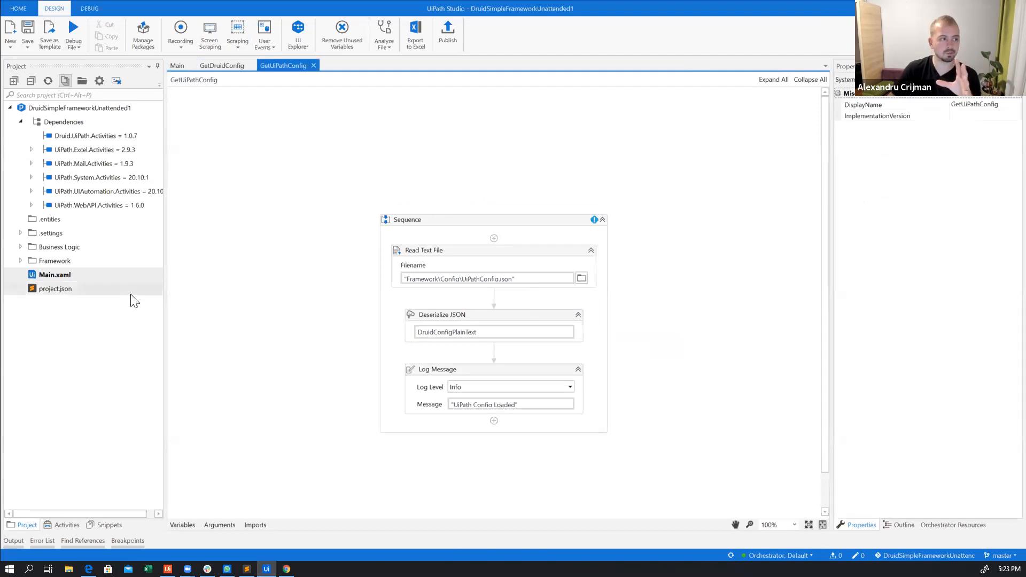
Expand the project's Business Logic, Framework and Config folders and open DruidConfig.json
left_click(21, 246)
left_click(20, 275)
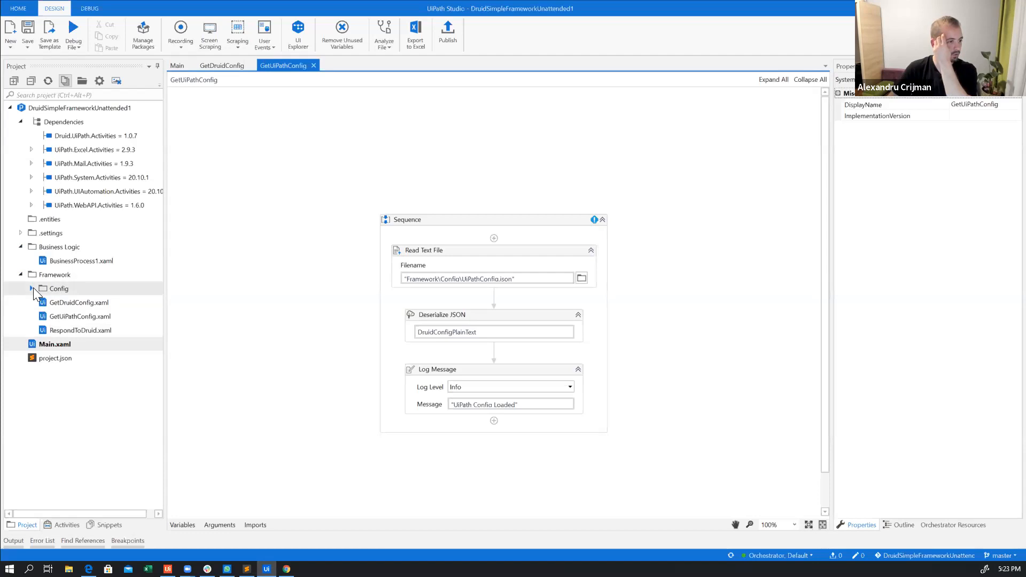
left_click(32, 289)
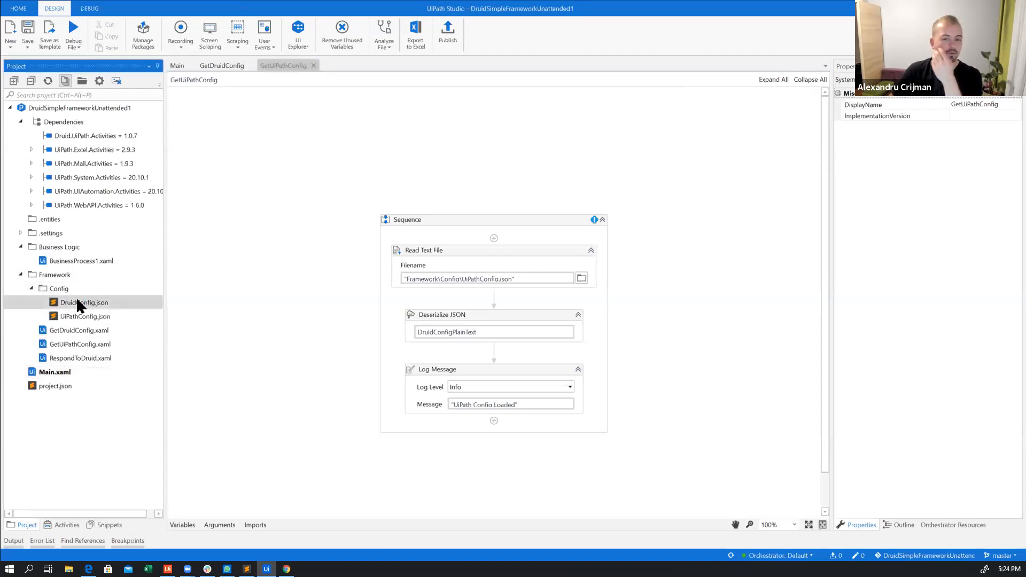
double_click(78, 302)
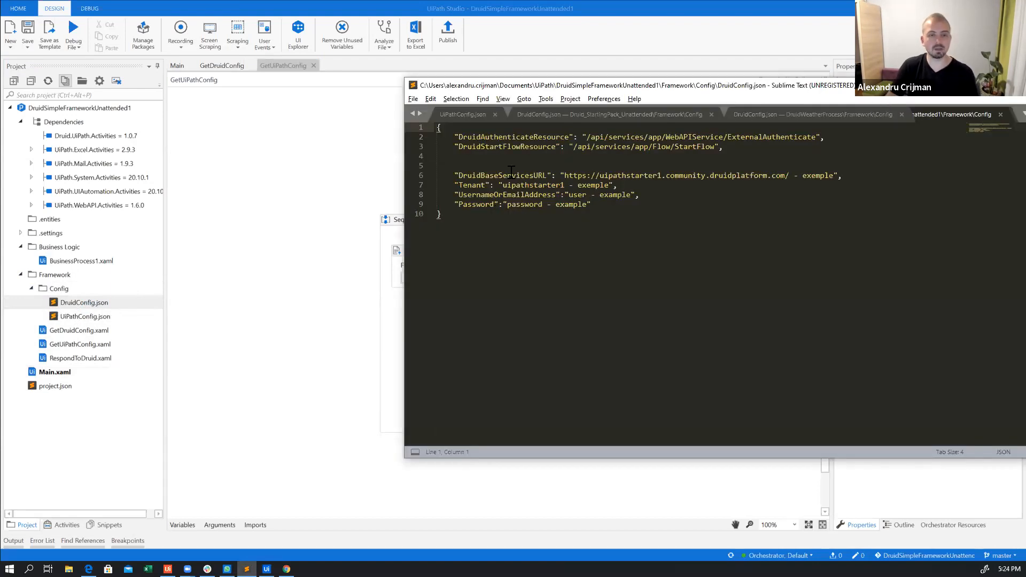
Examine the DruidAuthenticateResource and DruidStartFlowResource entries in DruidConfig.json
left_click_drag(453, 137, 749, 157)
left_click(747, 147)
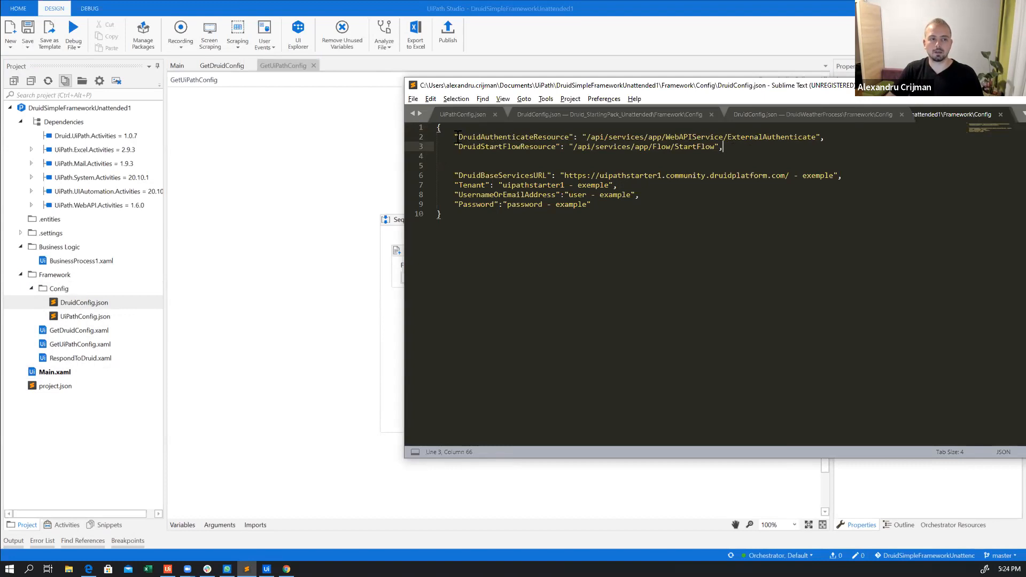
left_click_drag(455, 137, 734, 147)
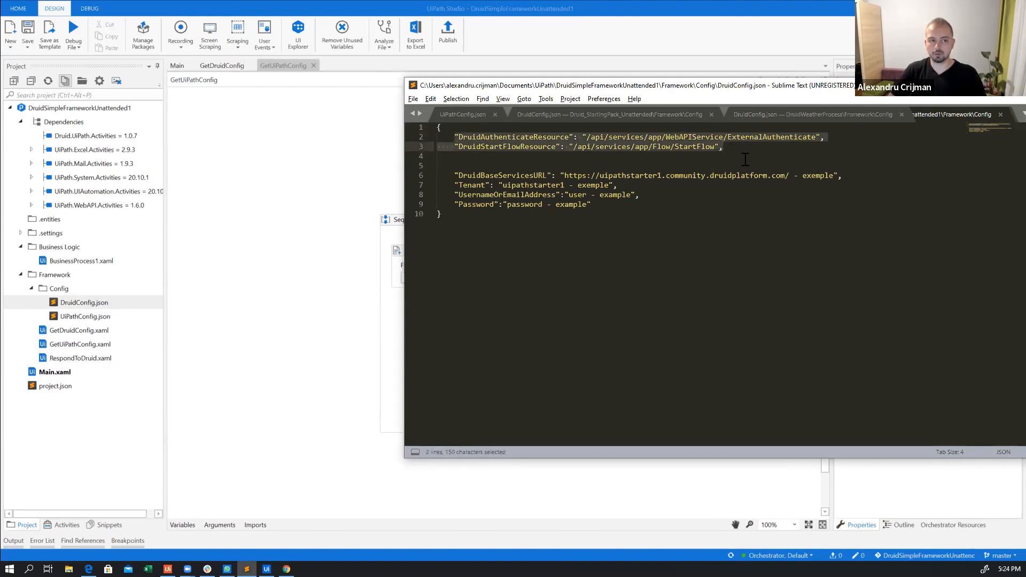
Compare the DruidBaseServicesURL entry in DruidConfig.json with the Druid portal's web address in the browser
left_click(457, 173)
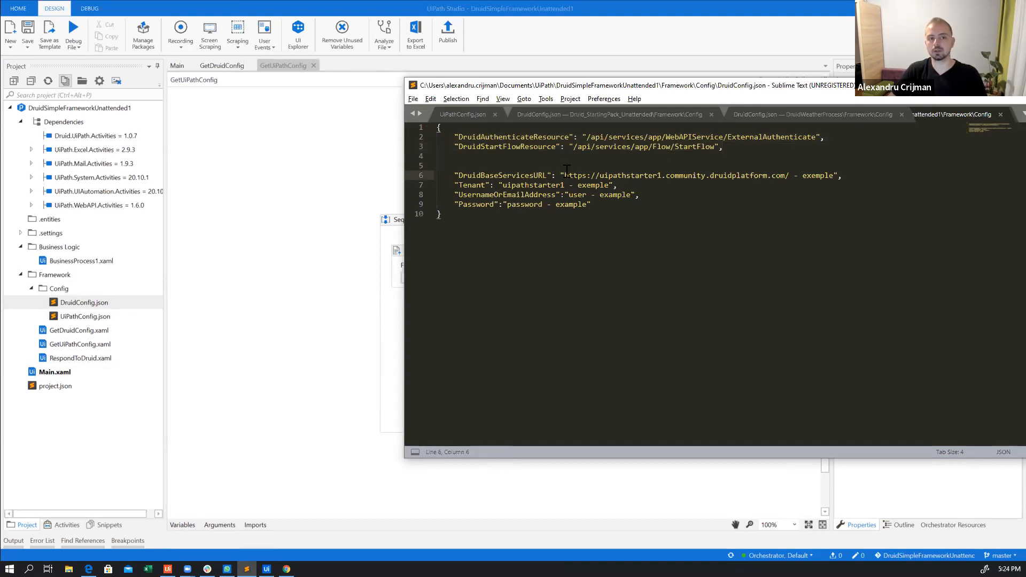
left_click_drag(564, 175, 787, 178)
key("ctrl+c")
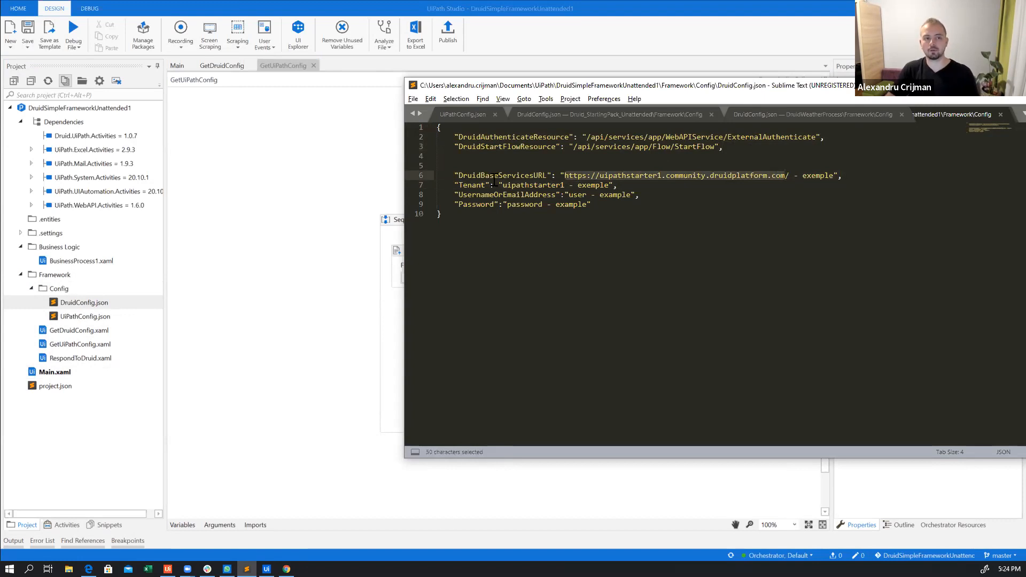
key("alt+Tab")
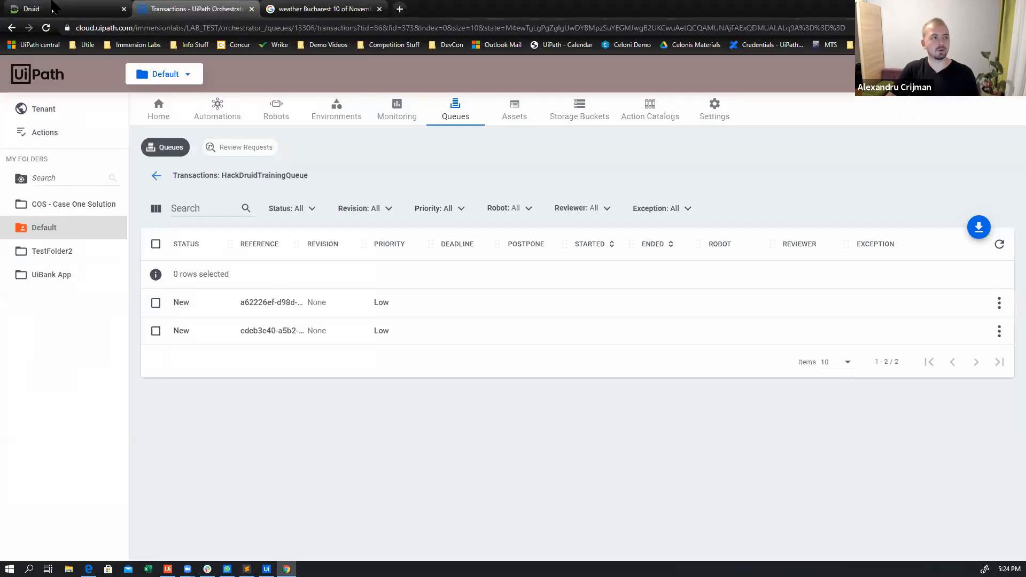
left_click(65, 8)
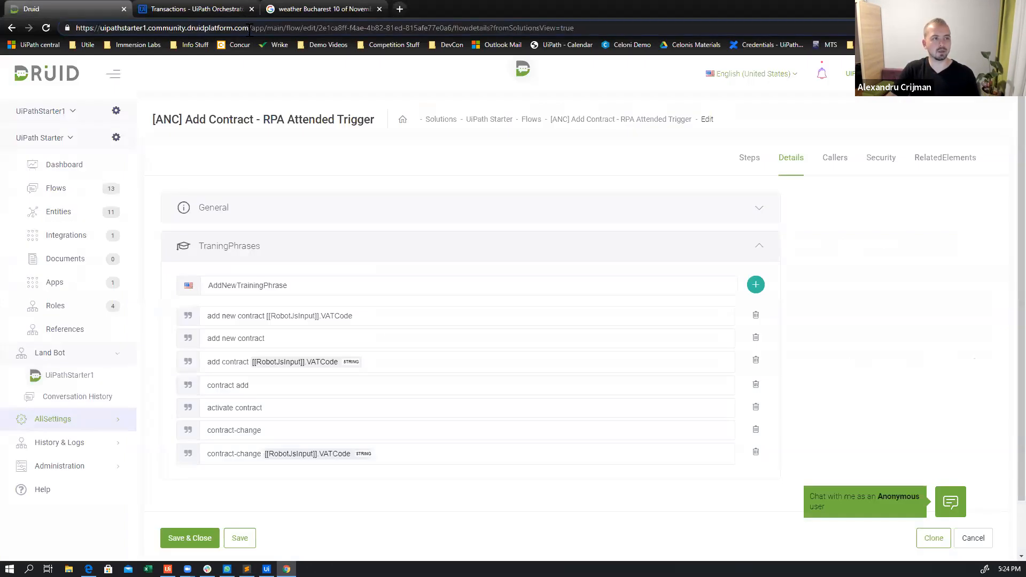
key("alt+Tab")
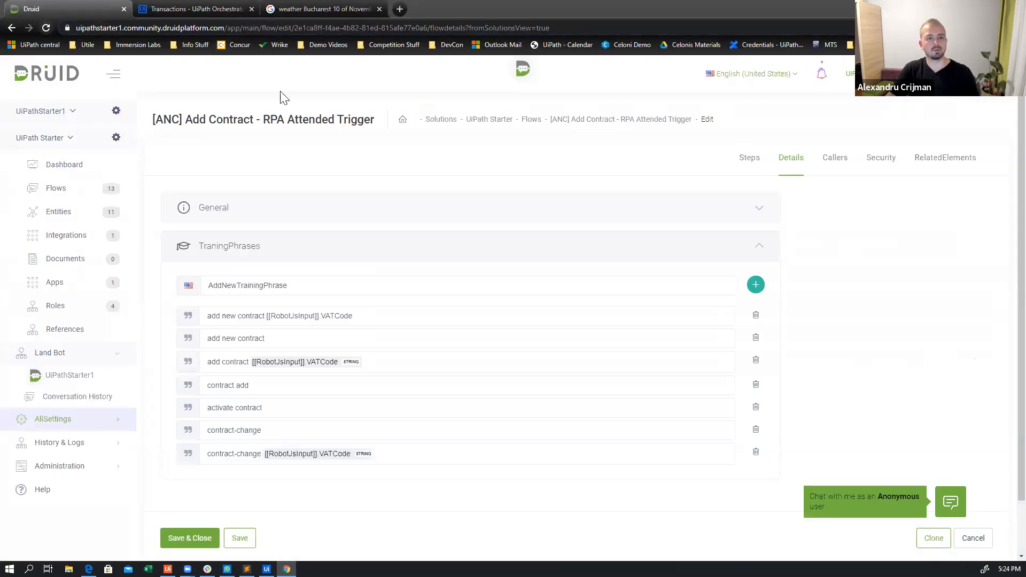
left_click_drag(789, 175, 565, 174)
key("ctrl+v")
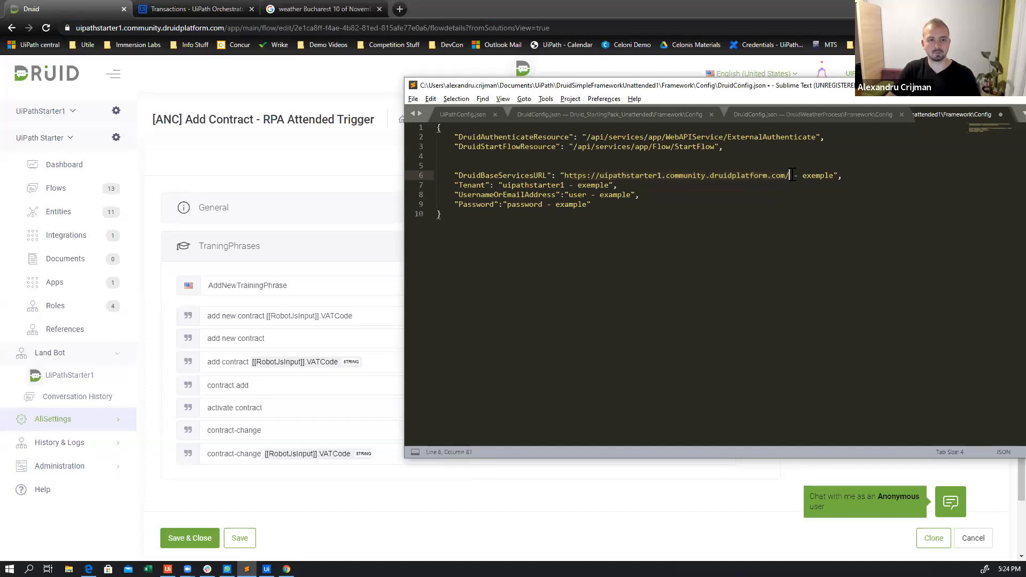
left_click(831, 175, "shift")
key("BackSpace")
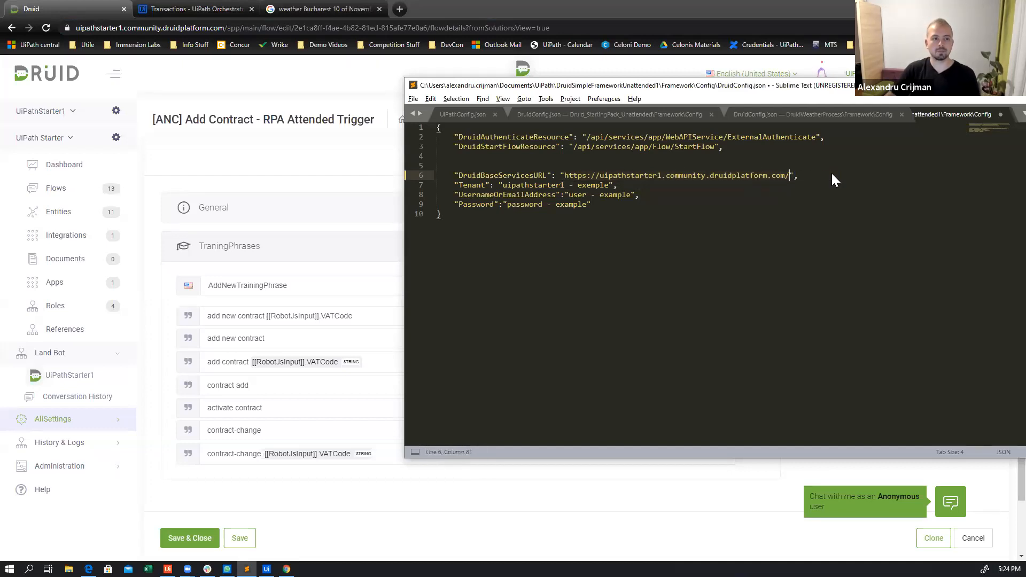
Check the tenant name in the Druid portal's web address and set Tenant in DruidConfig.json to uipathstarter1
left_click(112, 8)
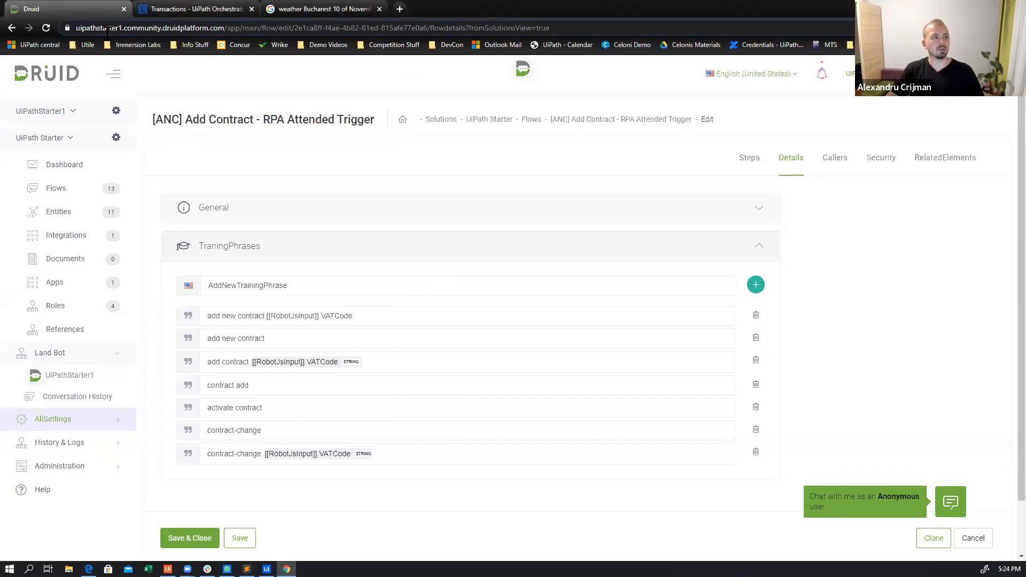
key("alt+Tab")
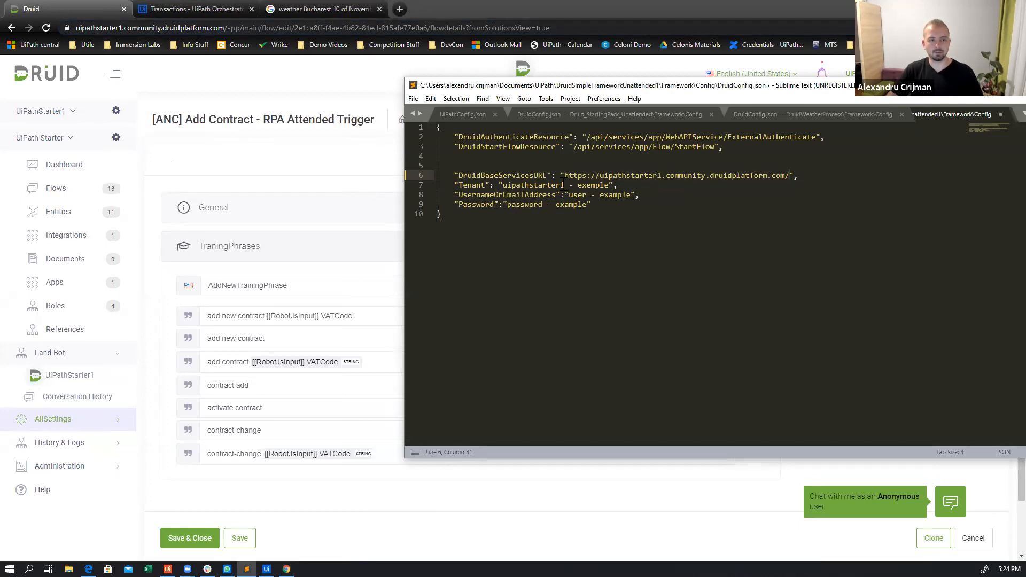
left_click_drag(565, 185, 610, 185)
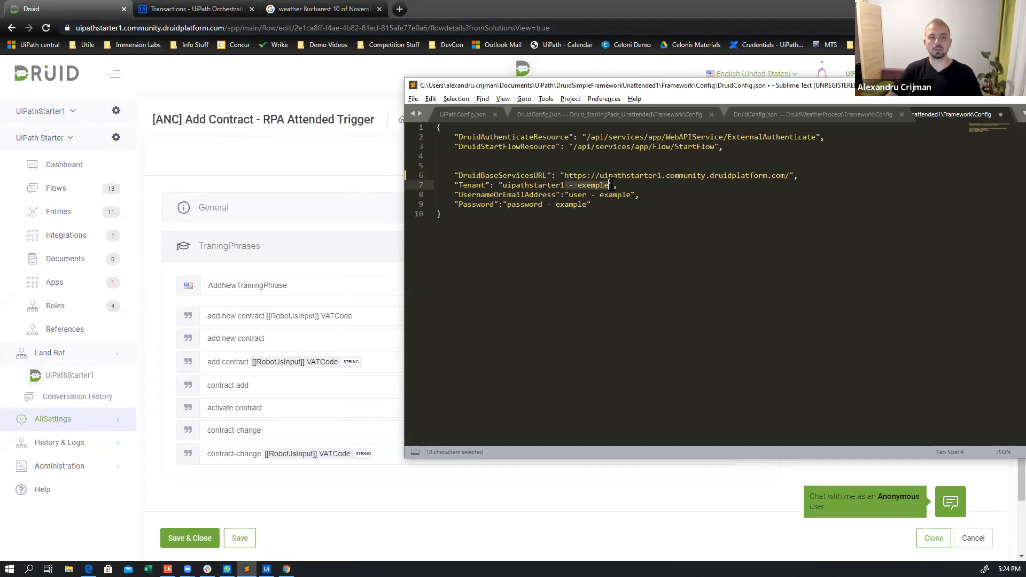
key("BackSpace")
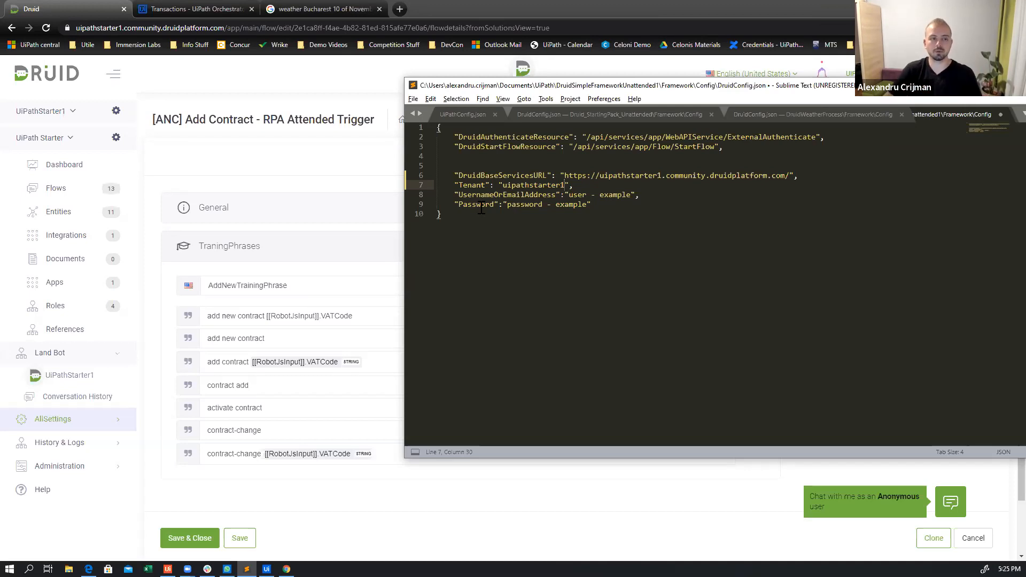
Set the UsernameOrEmailAddress value in DruidConfig.json to user.api
left_click(569, 195)
left_click_drag(570, 194, 619, 204)
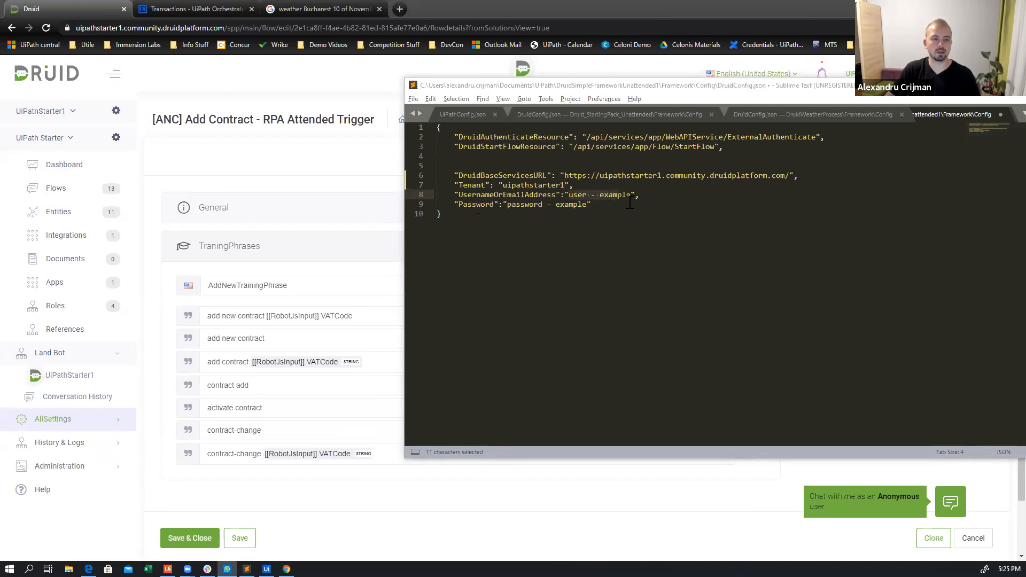
left_click_drag(631, 196, 569, 197)
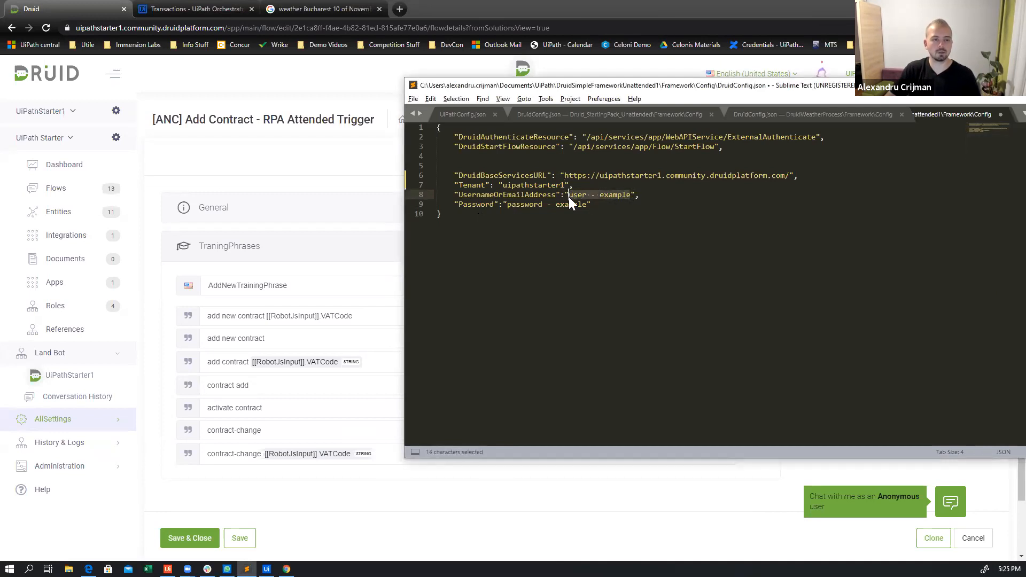
type("use.")
key("BackSpace")
type("r.api")
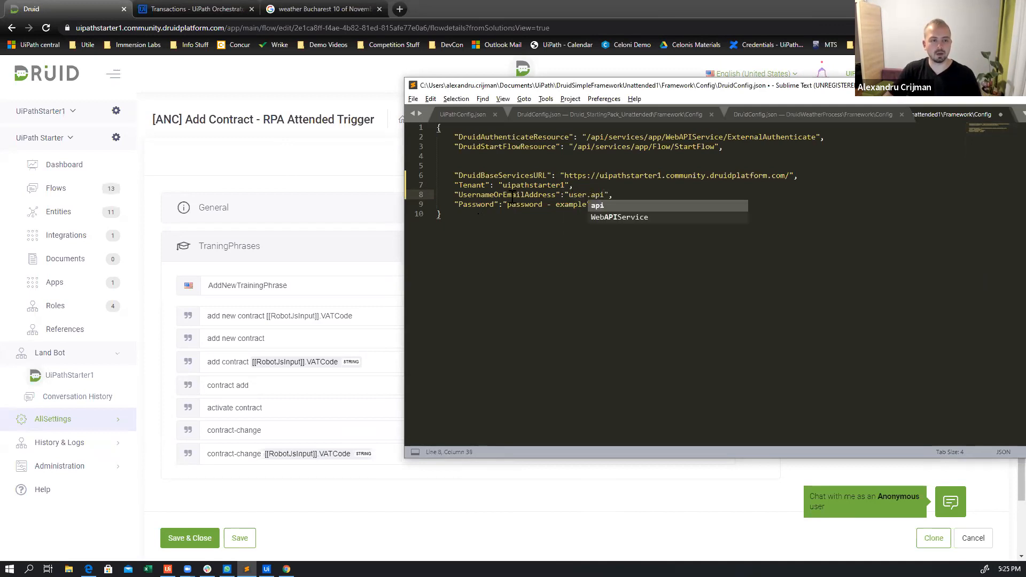
Replace the placeholder Password value in DruidConfig.json with the API account's password and save the file
left_click(508, 205)
left_click_drag(508, 204, 589, 210)
key("BackSpace")
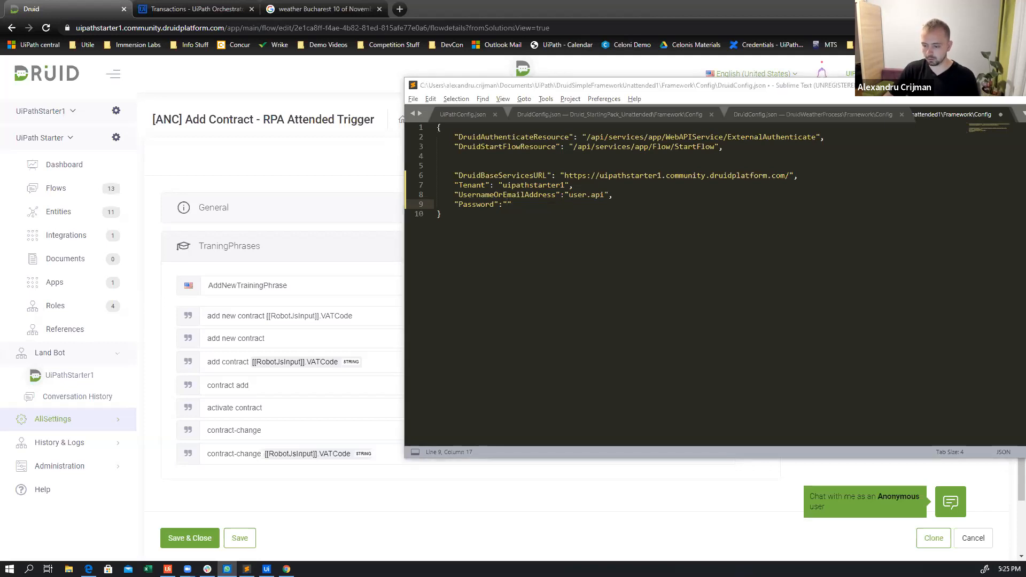
left_click(506, 205)
key("ctrl+v")
left_click(715, 214)
key("ctrl+s")
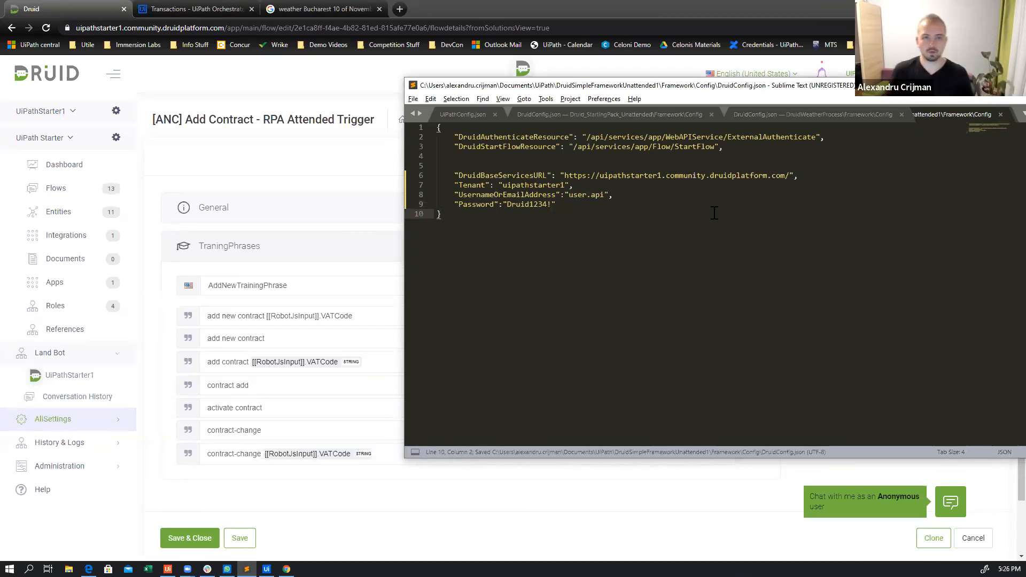
Switch to UiPath Studio and open UiPathConfig.json from the project's Framework Config folder
key("alt+Tab")
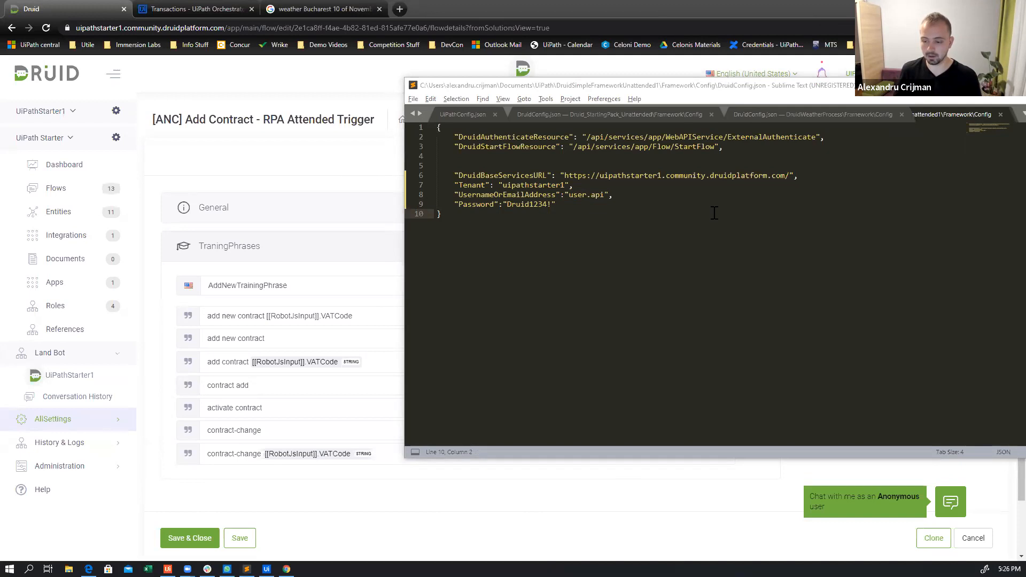
left_click(715, 213)
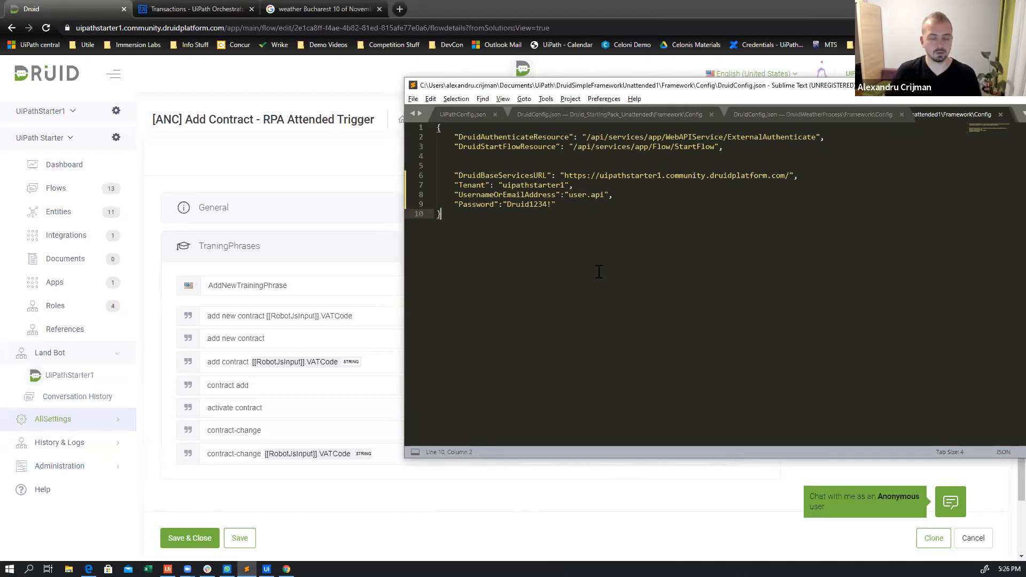
left_click(267, 568)
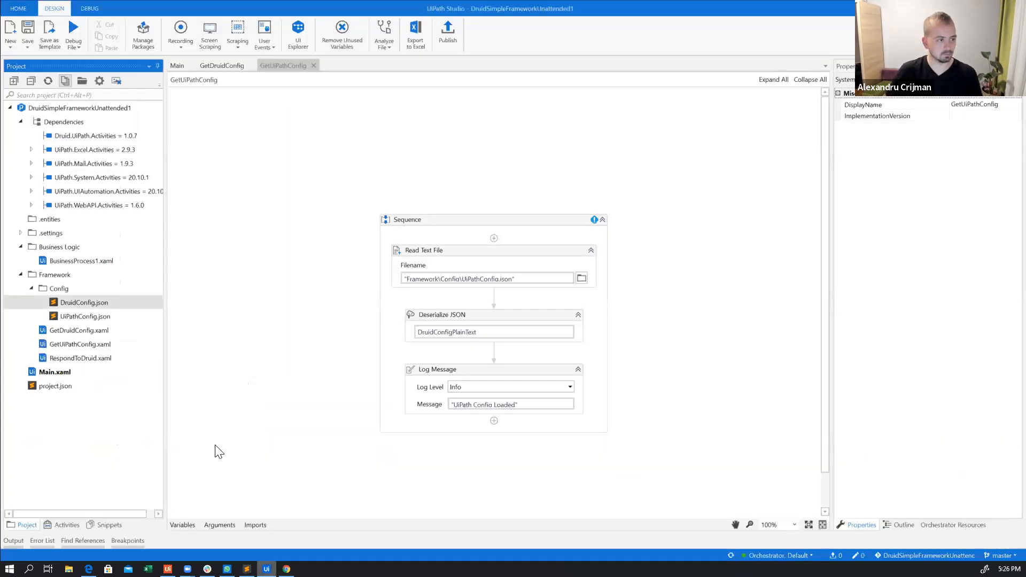
double_click(93, 316)
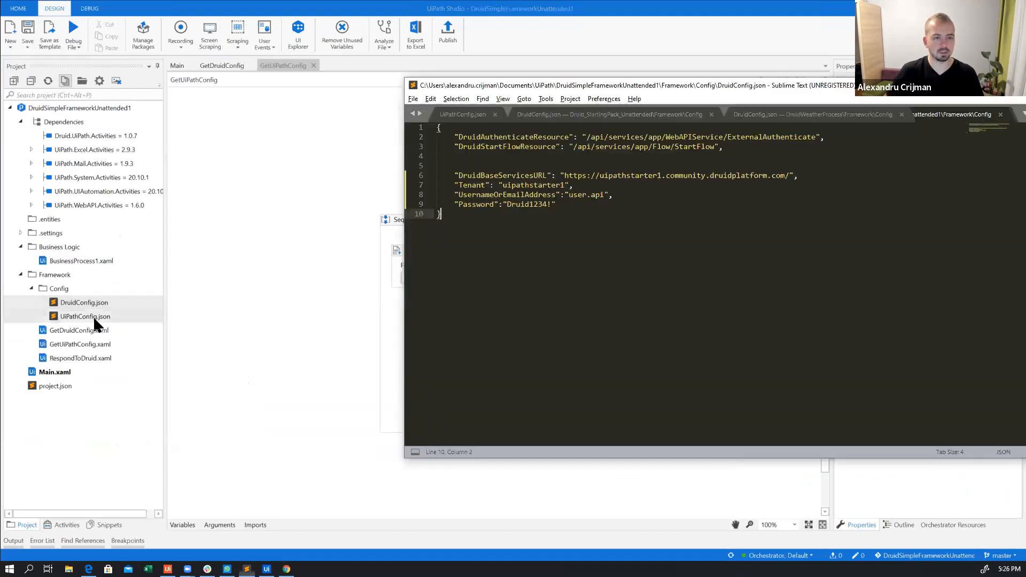
left_click(77, 316)
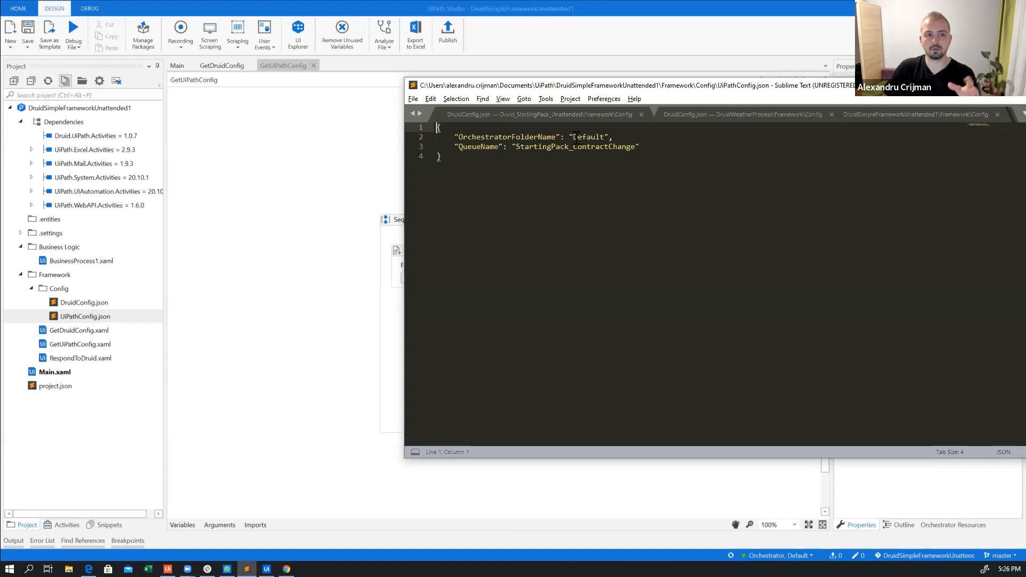
Compare the OrchestratorFolderName entry in UiPathConfig.json with the folder selected in UiPath Orchestrator
left_click(238, 98)
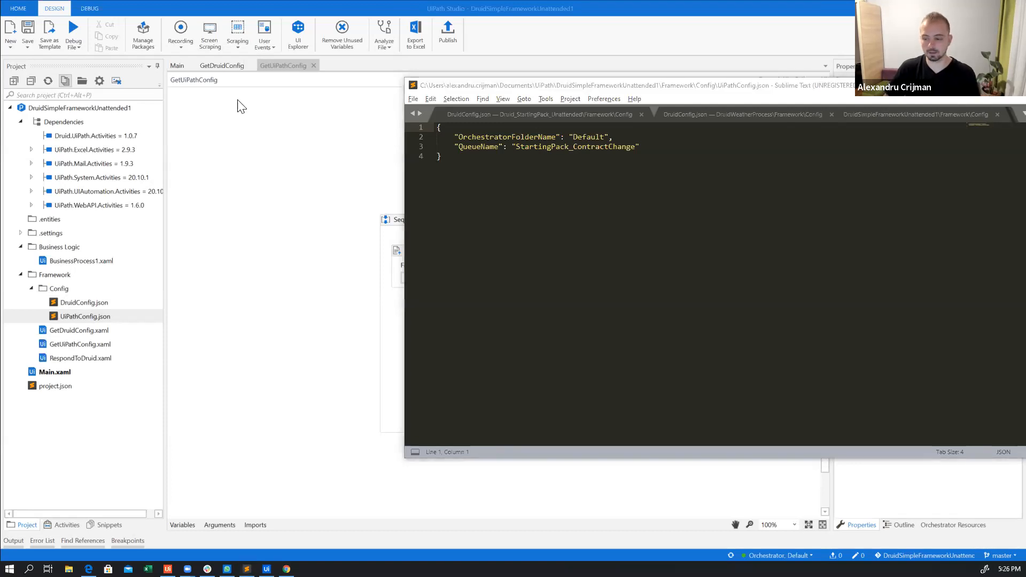
key("alt+Tab")
left_click(156, 9)
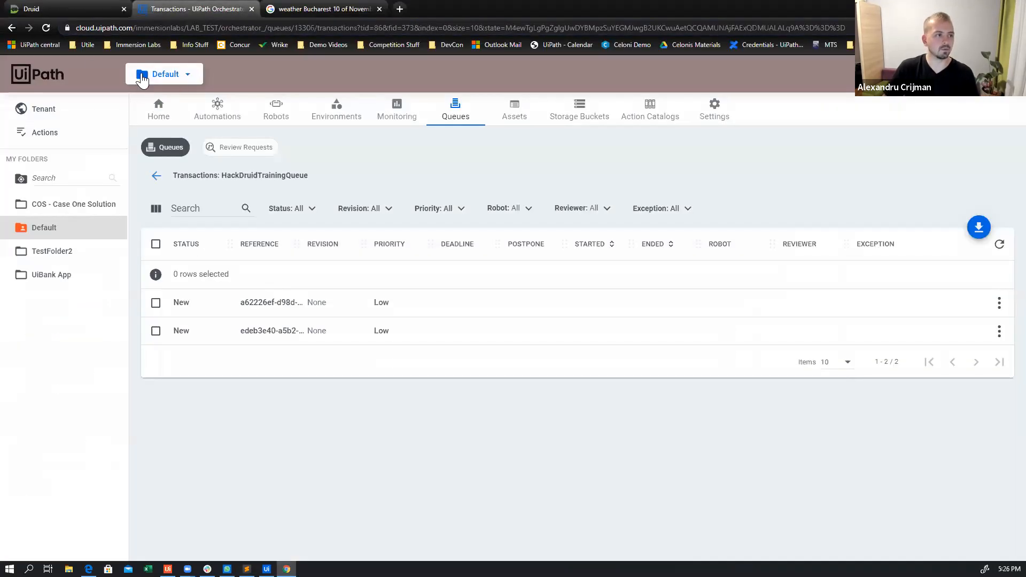
key("alt+Tab")
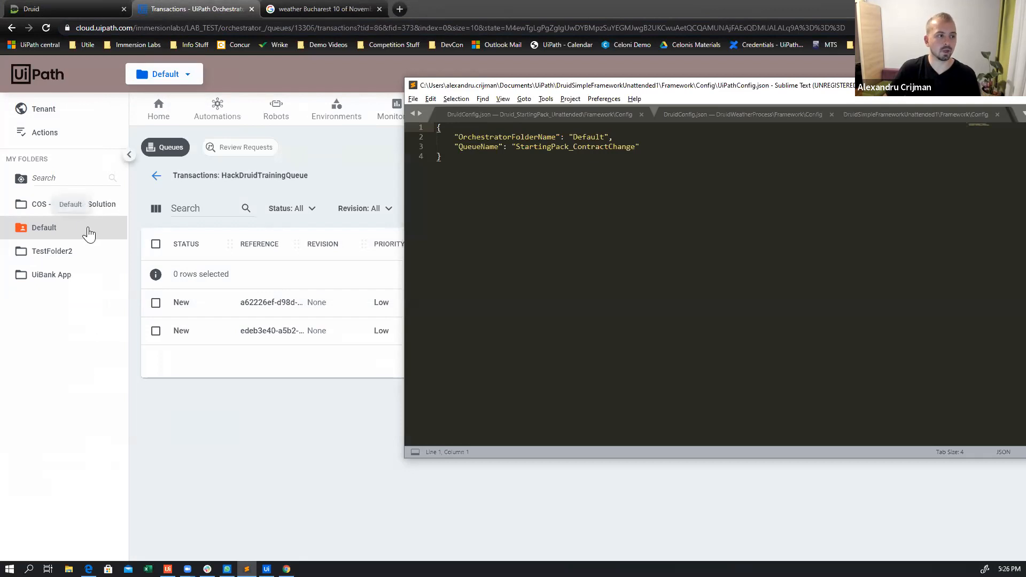
Search the Default folder's queues in Orchestrator for Hack and copy the name HackDruidTrainingQueue
left_click(158, 150)
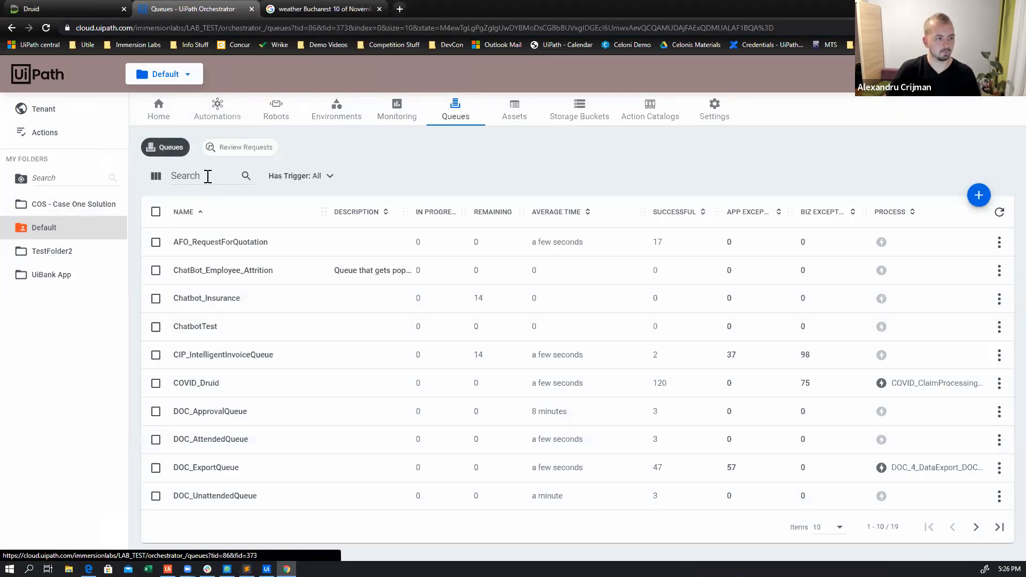
left_click(208, 175)
type("Hack")
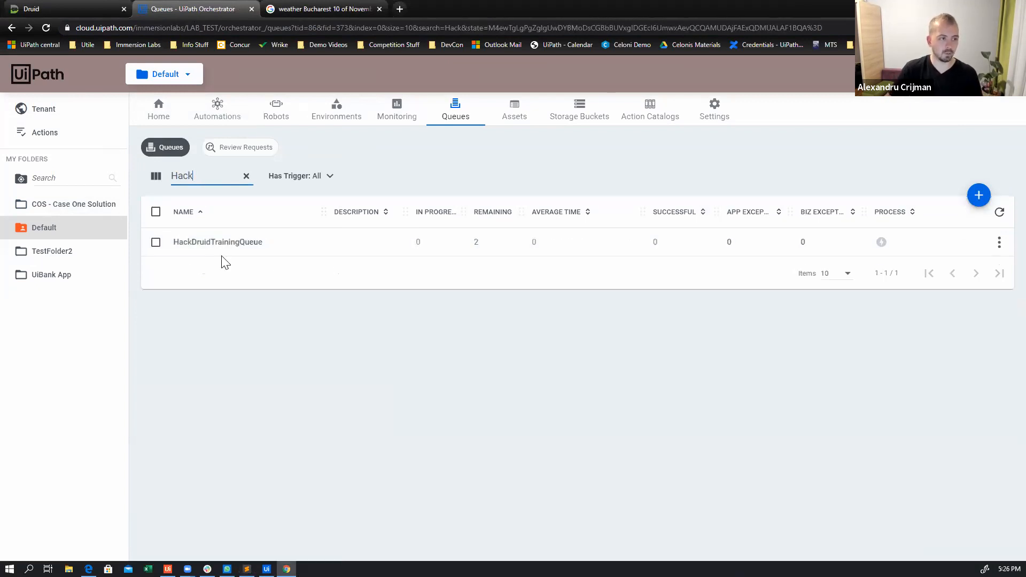
left_click_drag(273, 241, 170, 245)
key("ctrl+c")
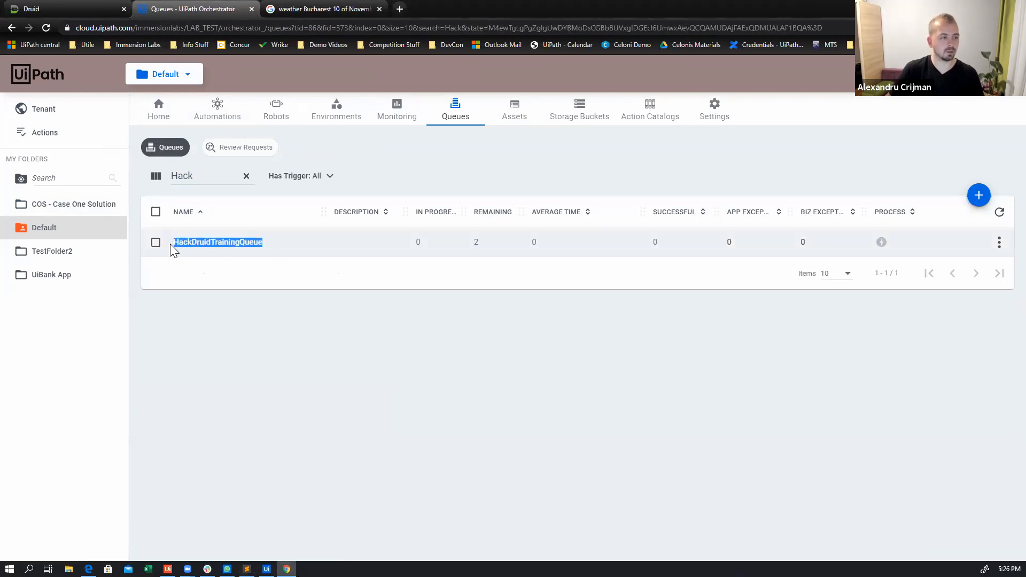
Set QueueName in UiPathConfig.json to HackDruidTrainingQueue and save the file
key("alt+Tab")
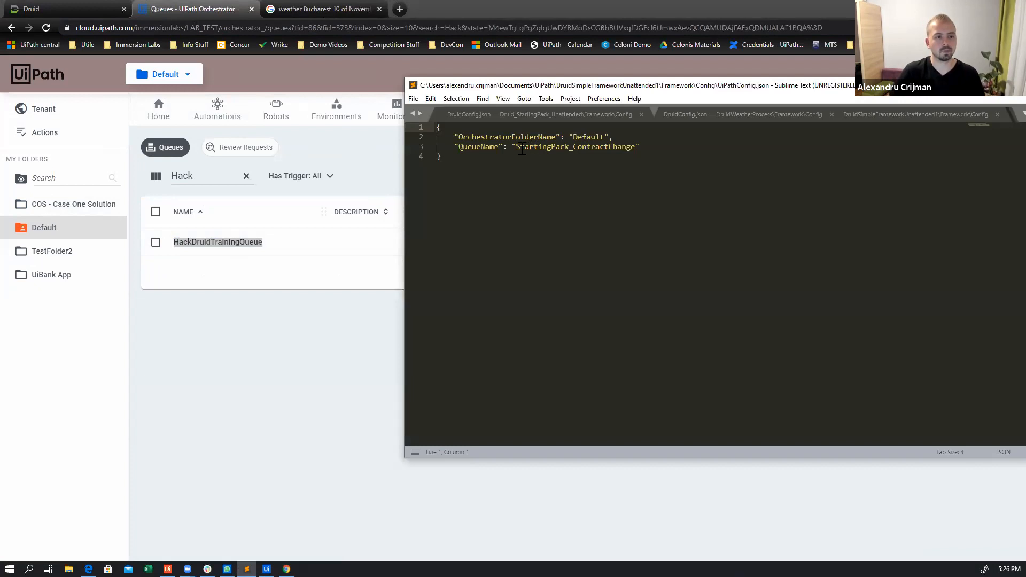
left_click_drag(517, 151, 635, 152)
key("ctrl+v")
key("ctrl+s")
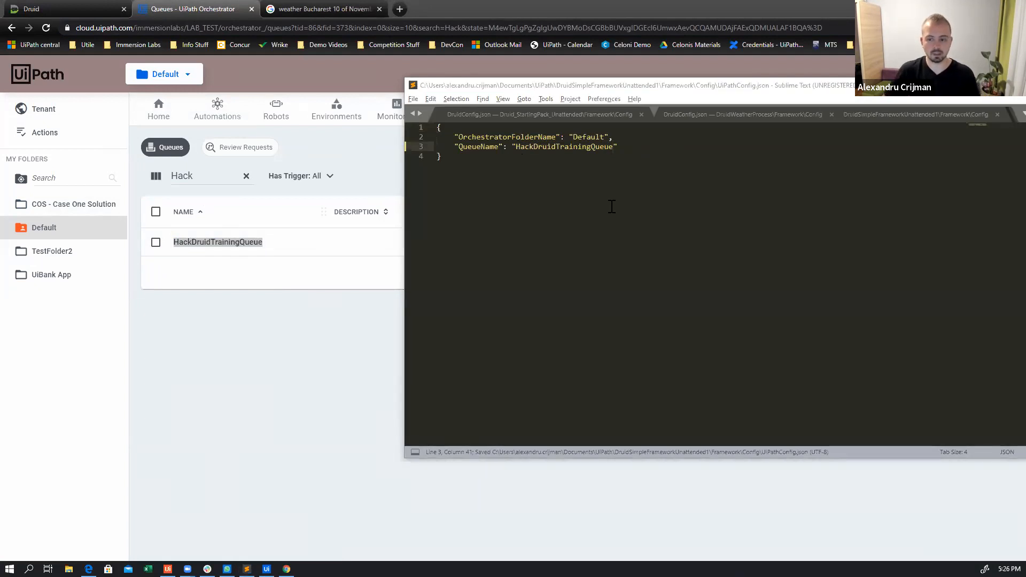
Return to UiPath Studio and show the top-level flowchart of the Main workflow
key("alt+Tab")
key("alt+Tab")
key("alt+Tab")
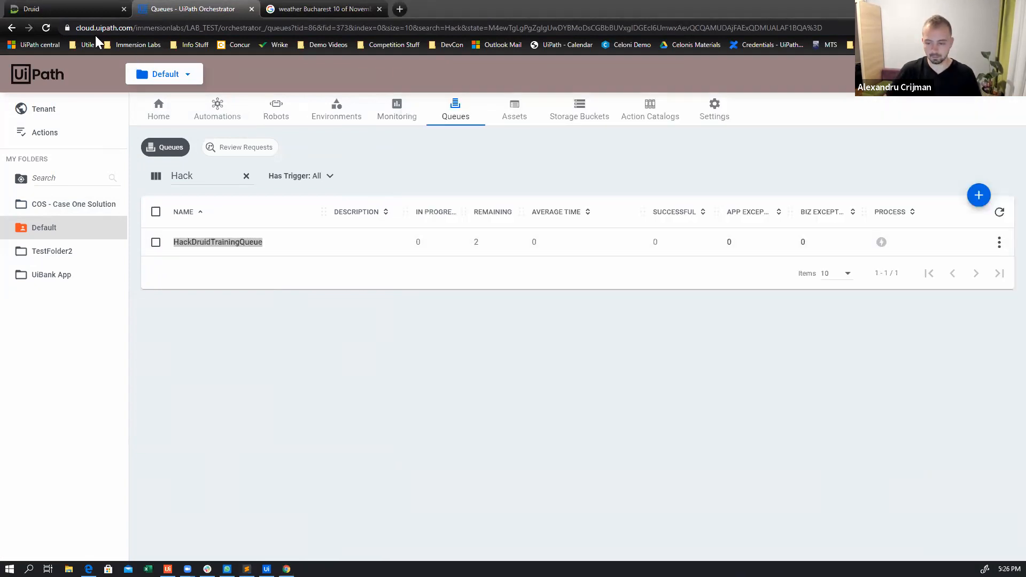
key("alt+Tab")
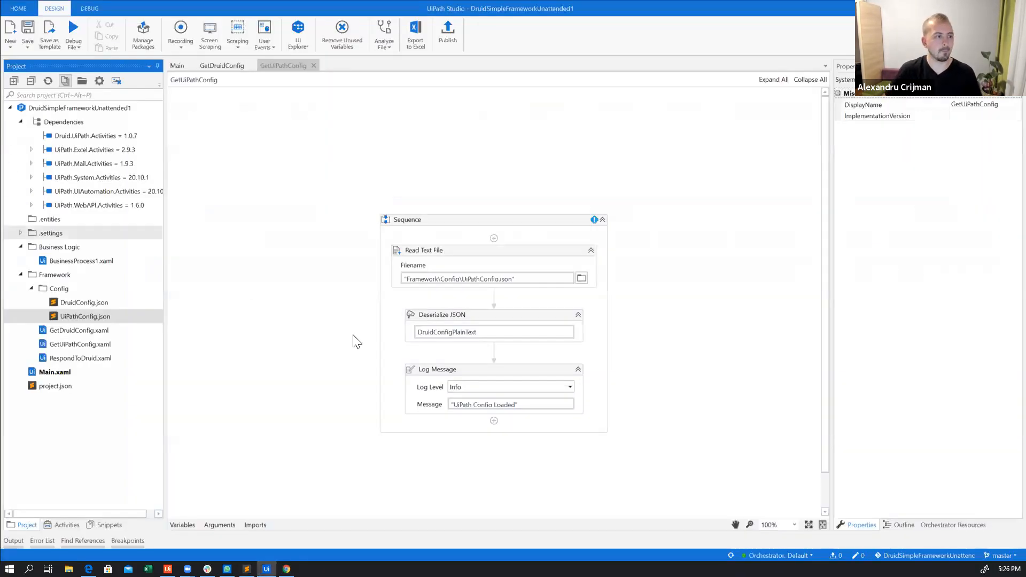
left_click(178, 66)
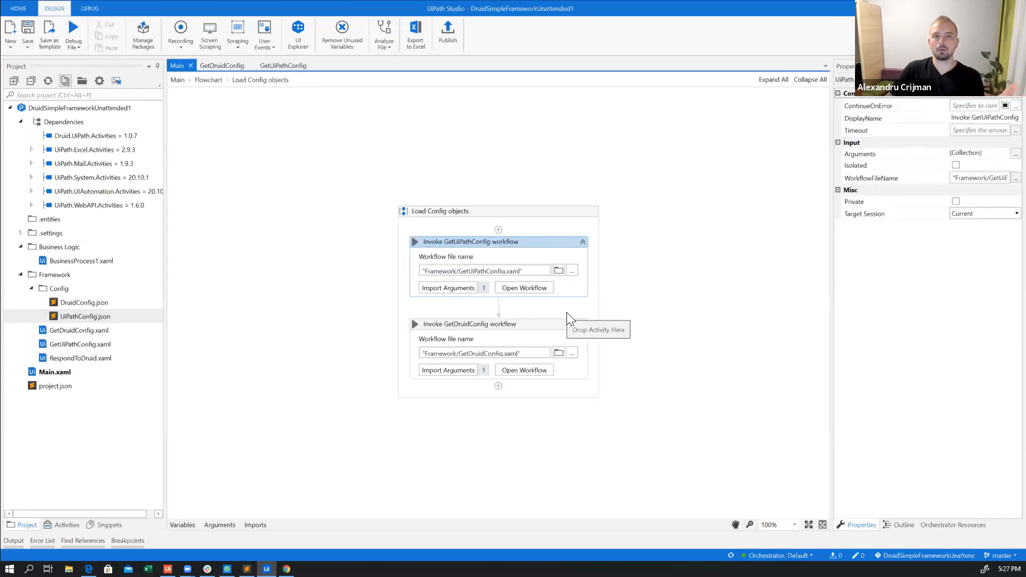
left_click(208, 81)
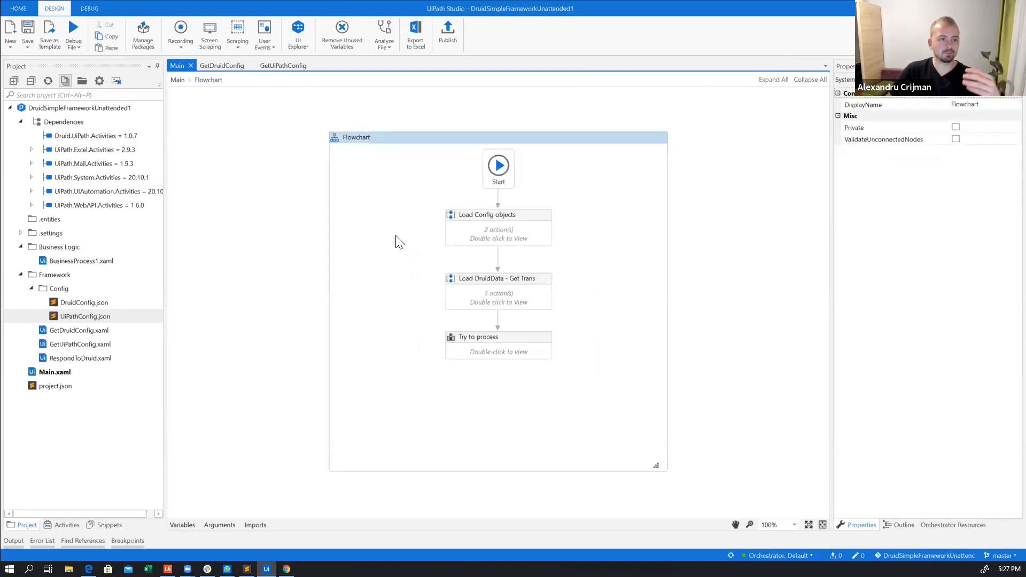
Open the Load DruidData - Get Transaction sequence and examine the properties of Get Transaction Item and Deserialize JSON DruidData
left_click(529, 244)
left_click(535, 293)
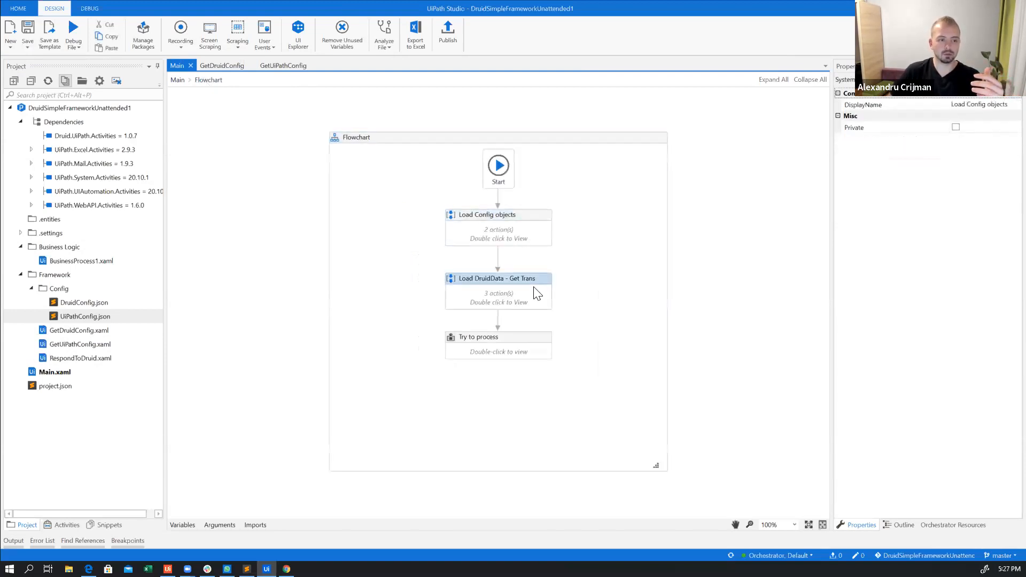
double_click(538, 295)
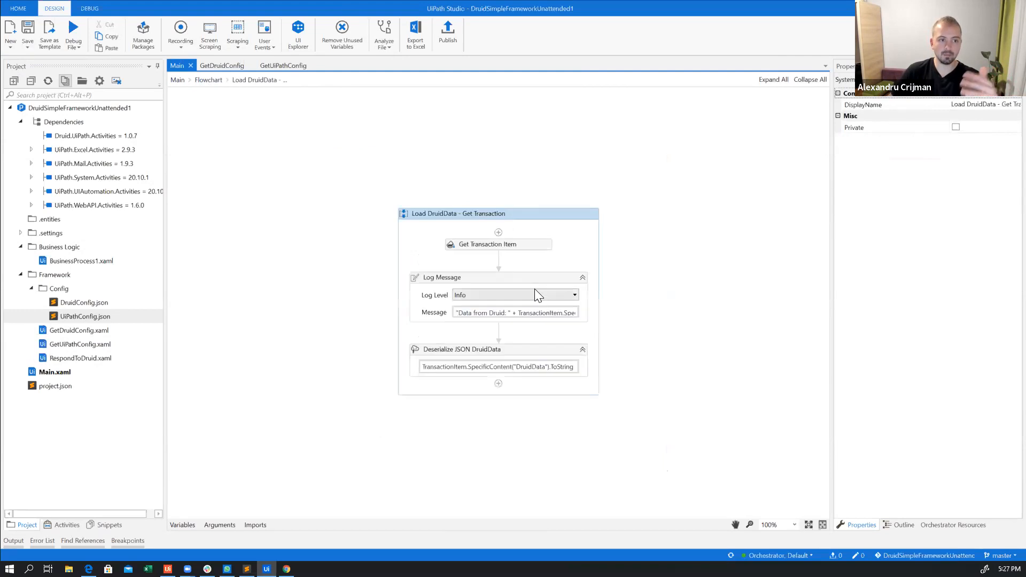
left_click(542, 245)
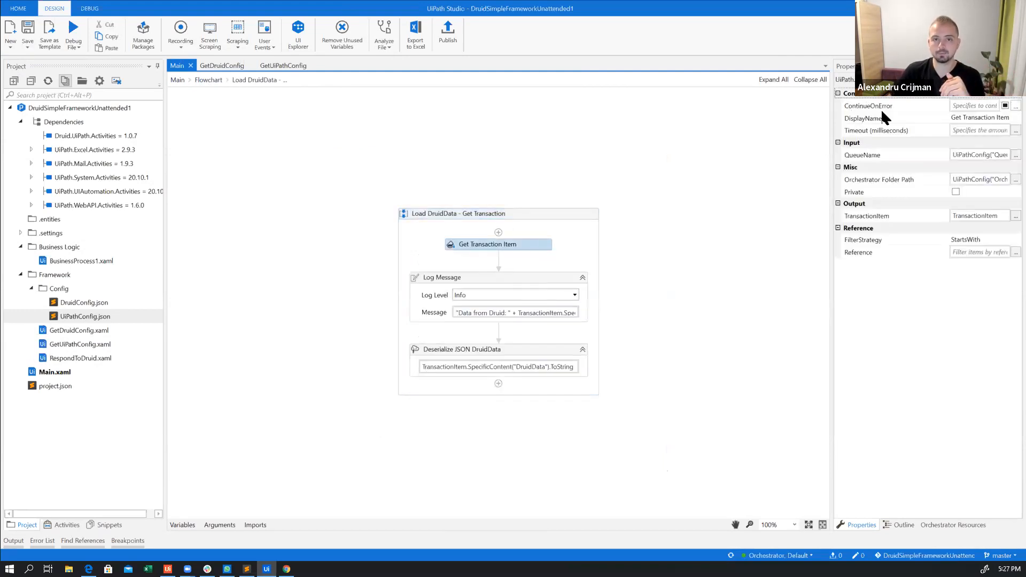
left_click_drag(831, 140, 653, 164)
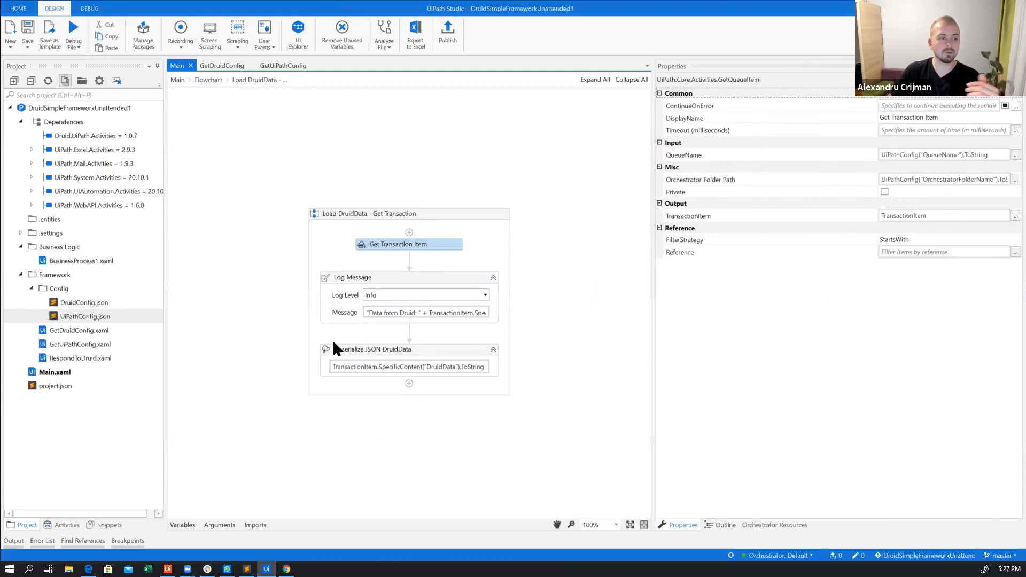
left_click(457, 355)
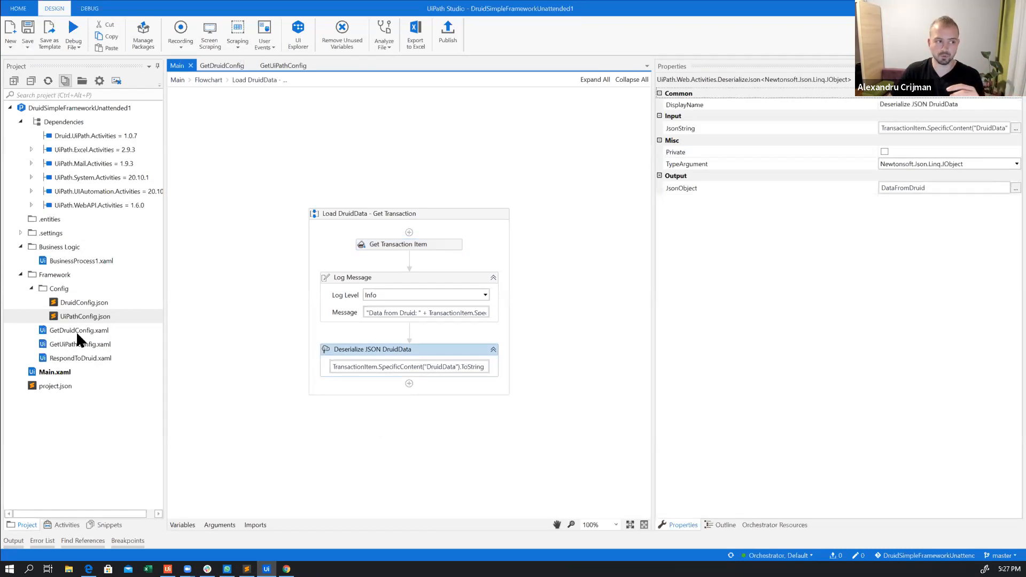
Go back to the flowchart and open the Try to process block to examine its activities
left_click(208, 82)
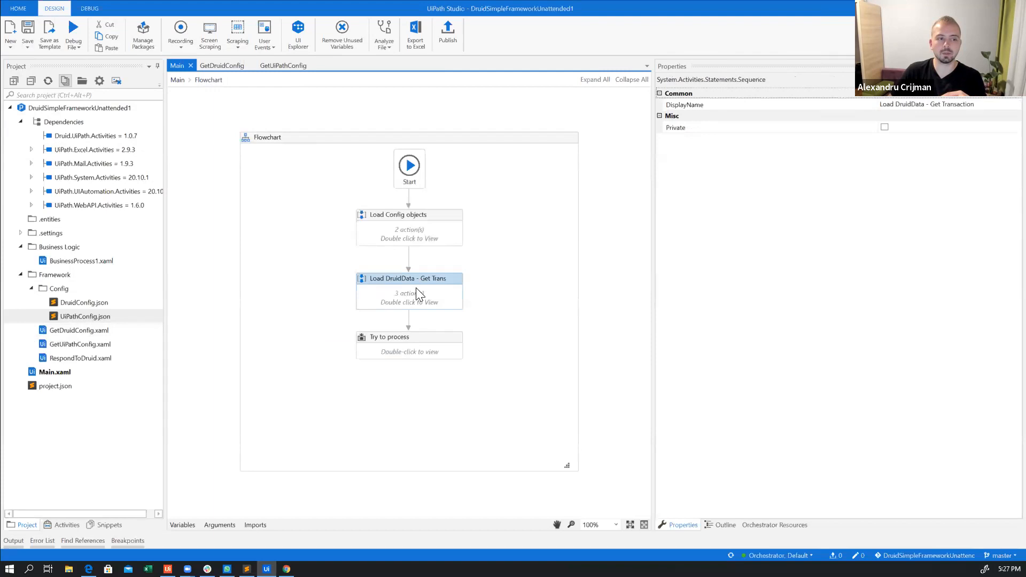
left_click(430, 338)
double_click(430, 337)
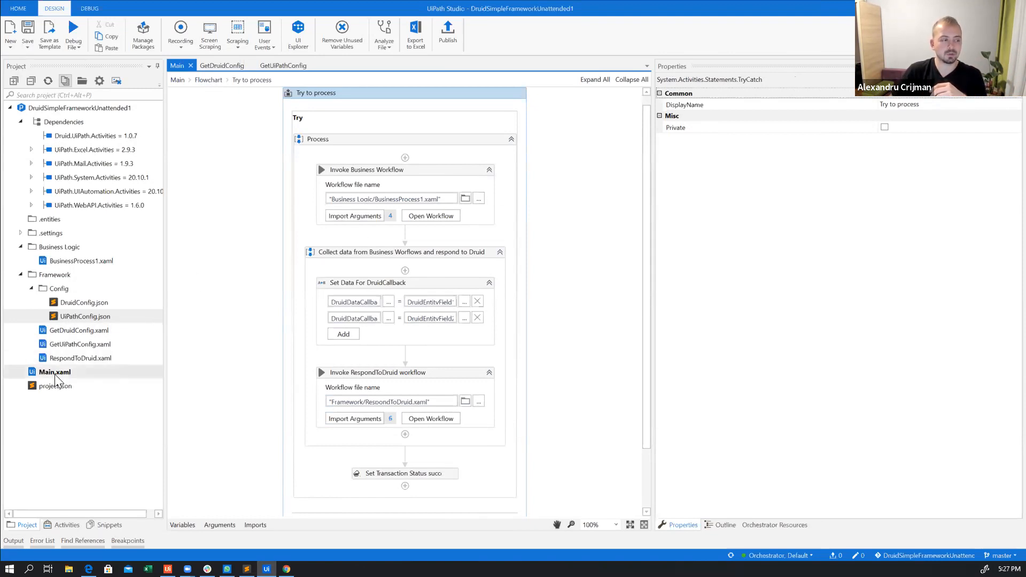
Open the BusinessProcess1 workflow in the Business Logic folder to view it, and return to the Main workflow
left_click(56, 263)
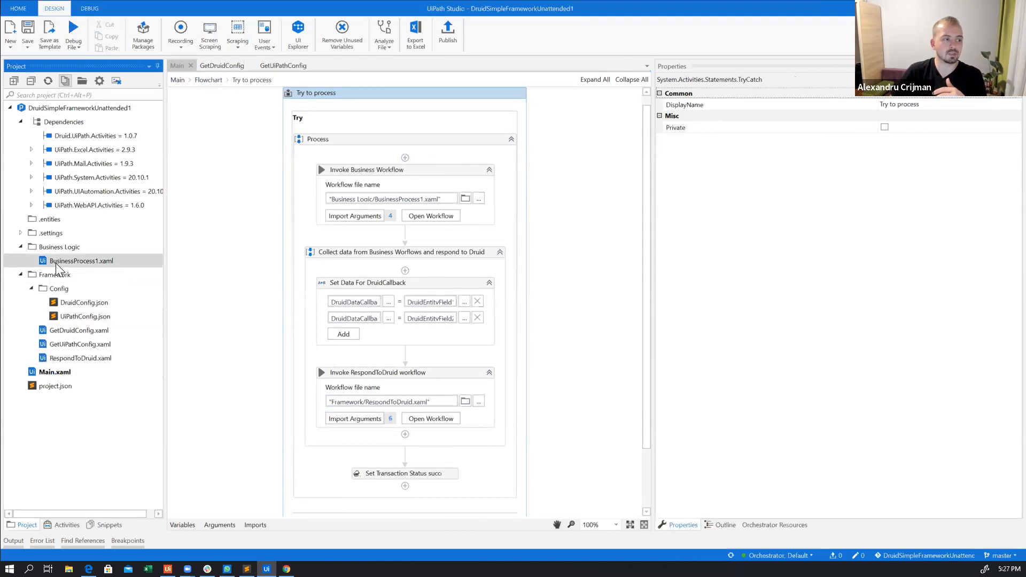
double_click(56, 263)
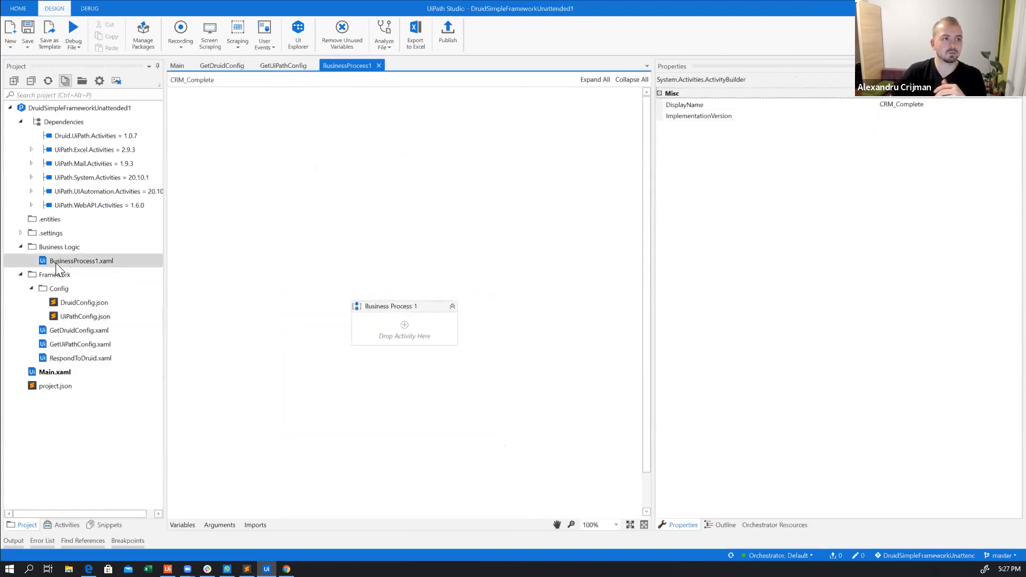
left_click(174, 65)
Examine the input and output arguments that the Invoke Business Workflow activity passes to BusinessProcess1
left_click(354, 221)
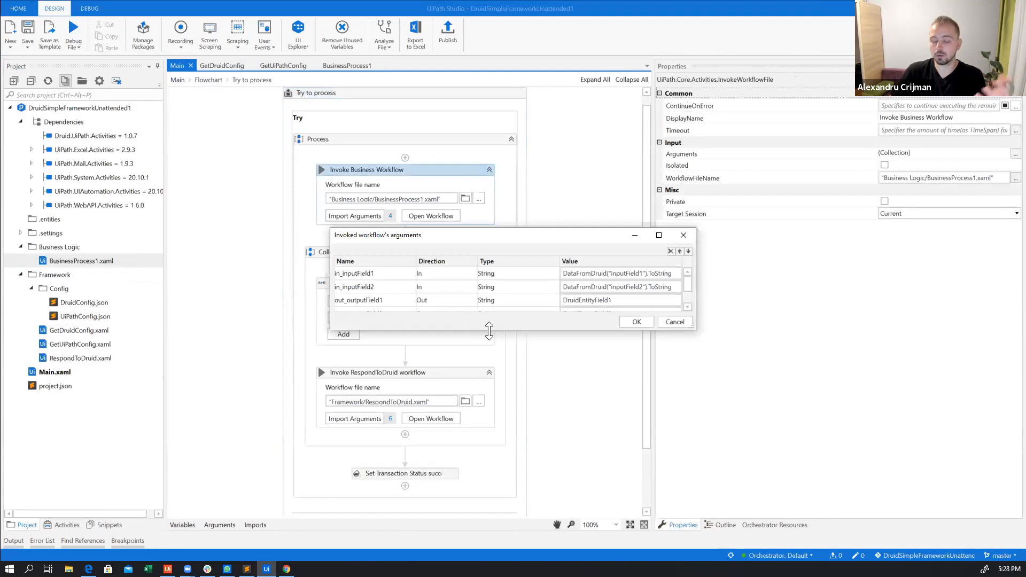
left_click_drag(489, 331, 491, 378)
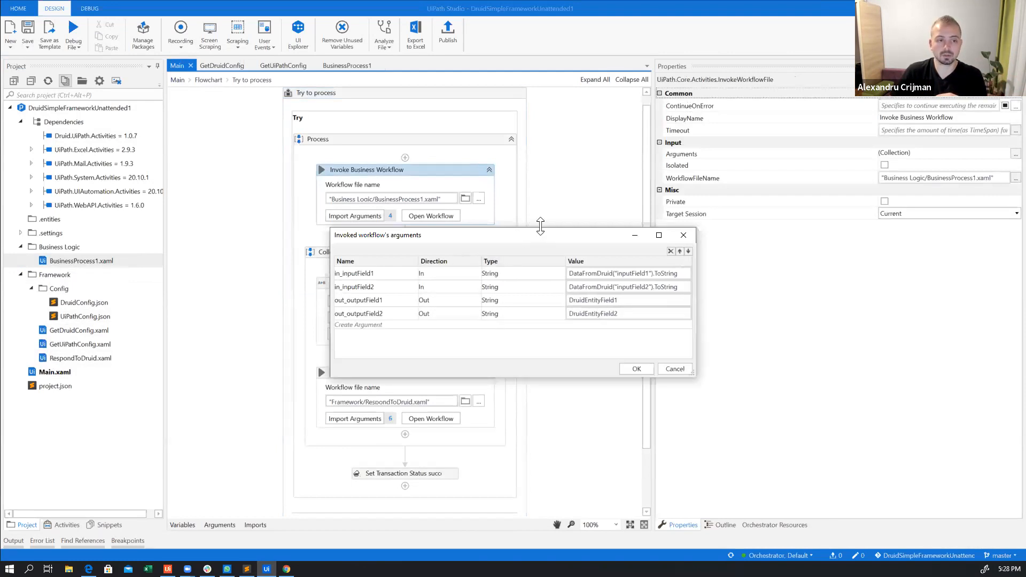
left_click_drag(540, 228, 541, 199)
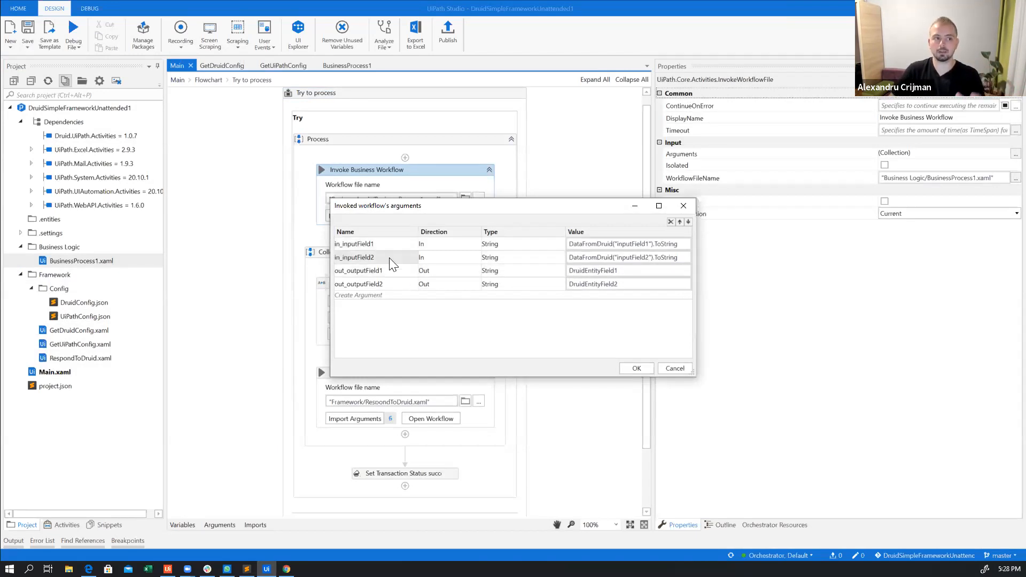
left_click(675, 368)
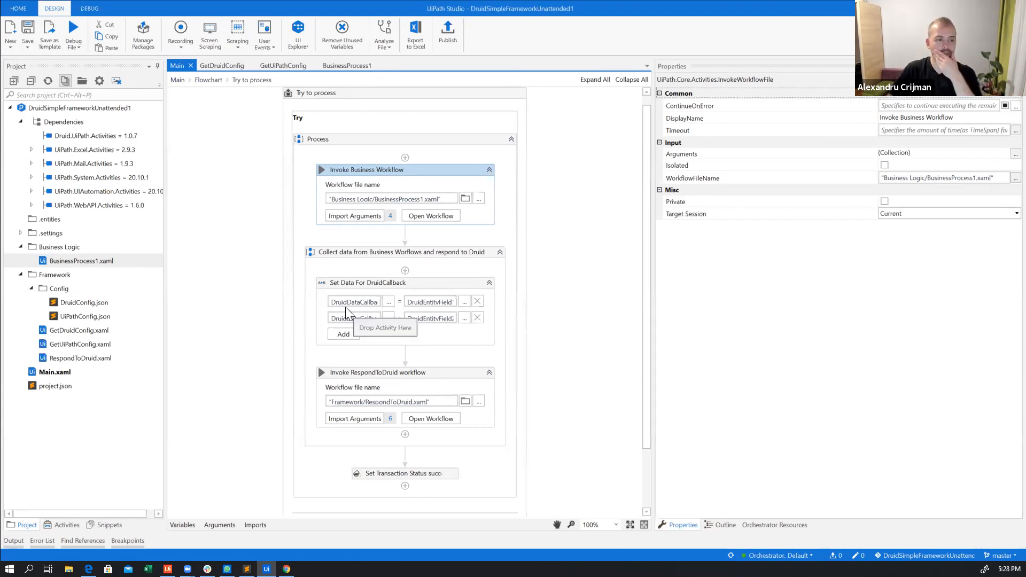
left_click(432, 333)
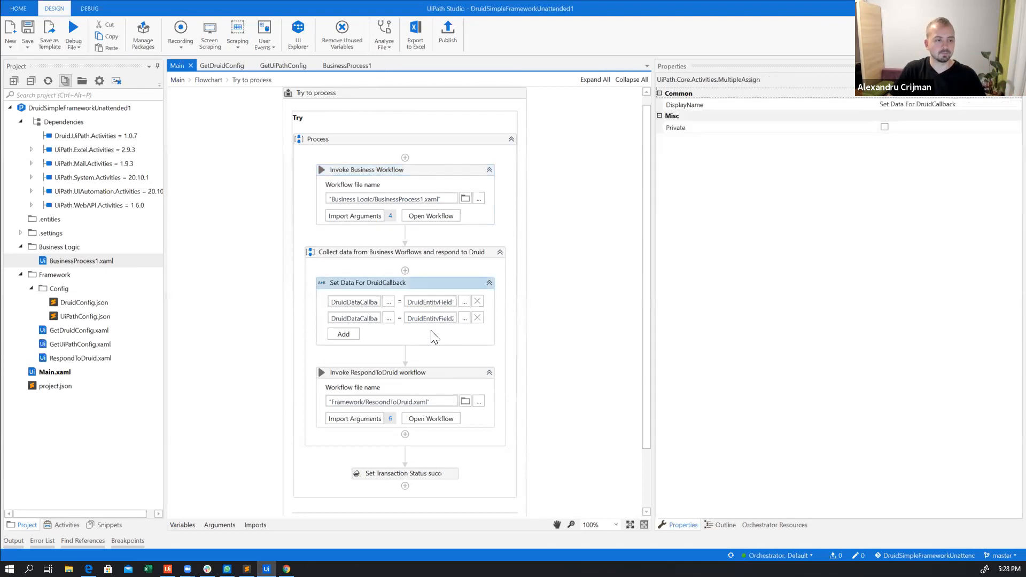
left_click(357, 221)
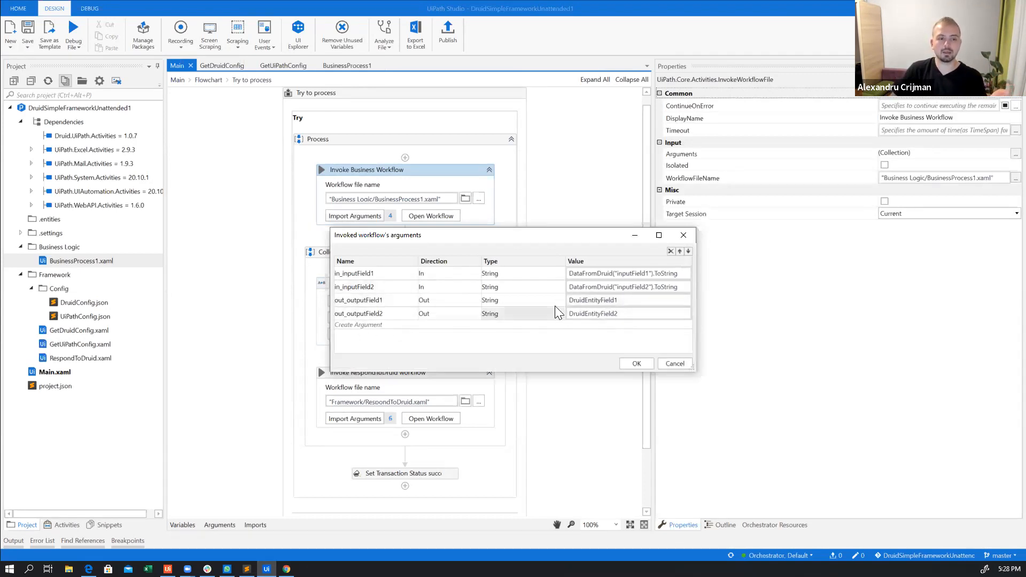
left_click(647, 362)
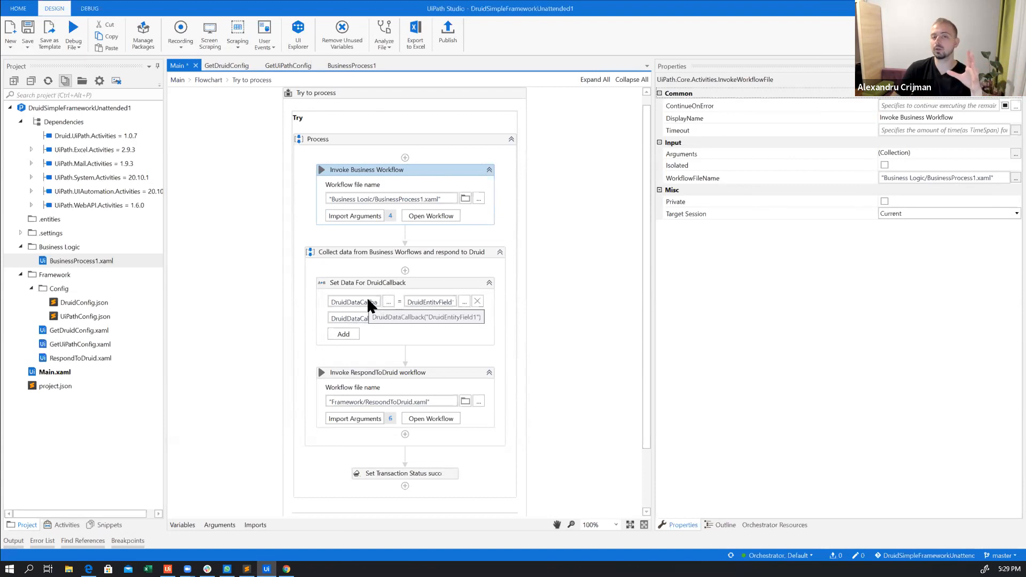
Inspect the full target expression of the first assignment in the Set Data For DruidCallback activity
left_click(438, 284)
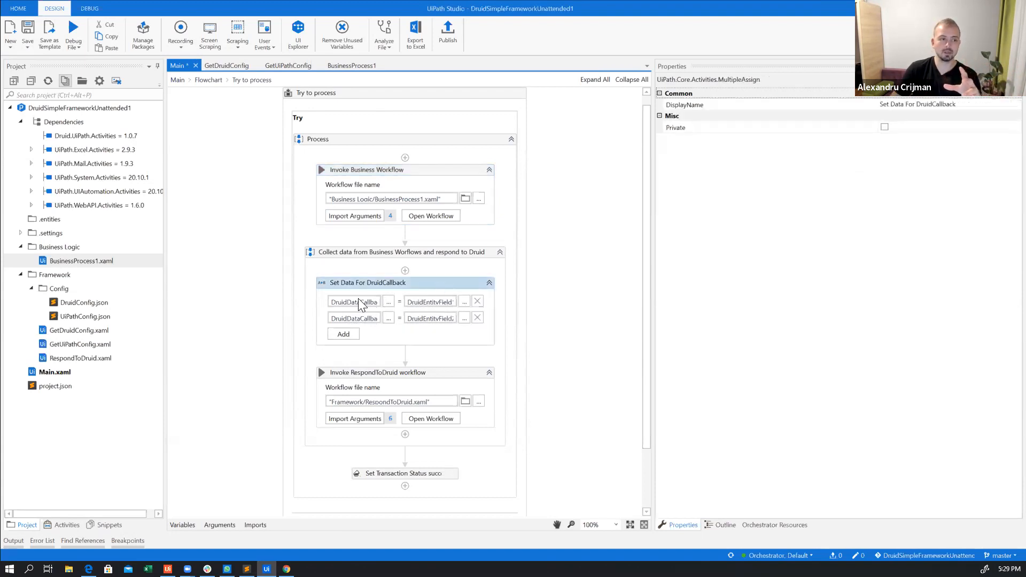
left_click(388, 302)
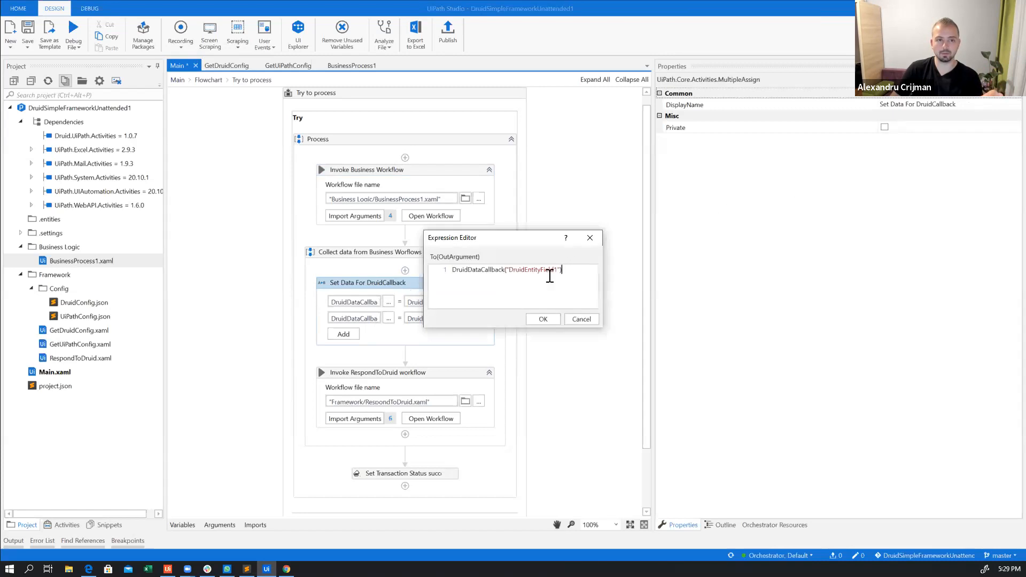
left_click(509, 270)
left_click_drag(517, 271, 559, 269)
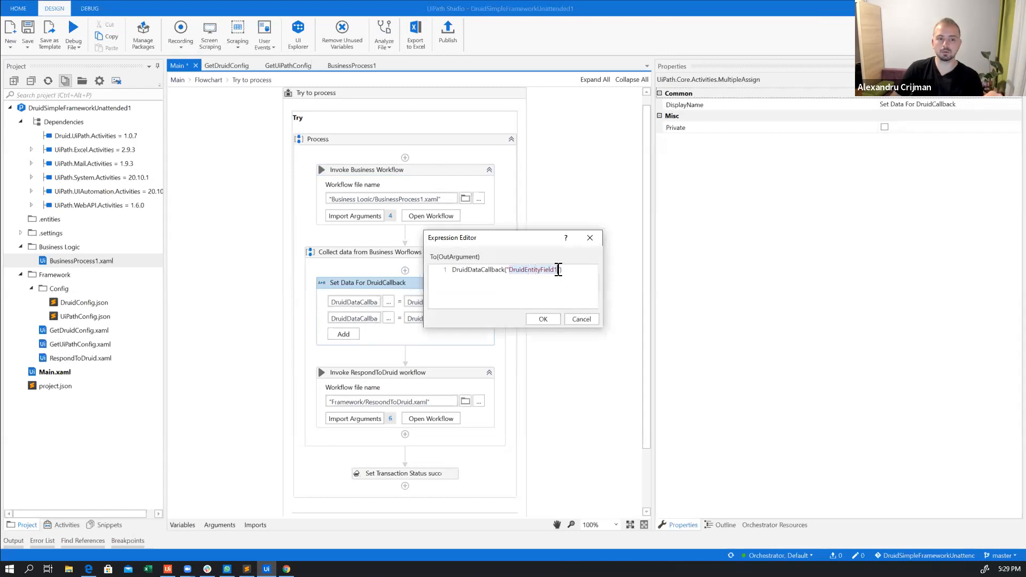
left_click(583, 321)
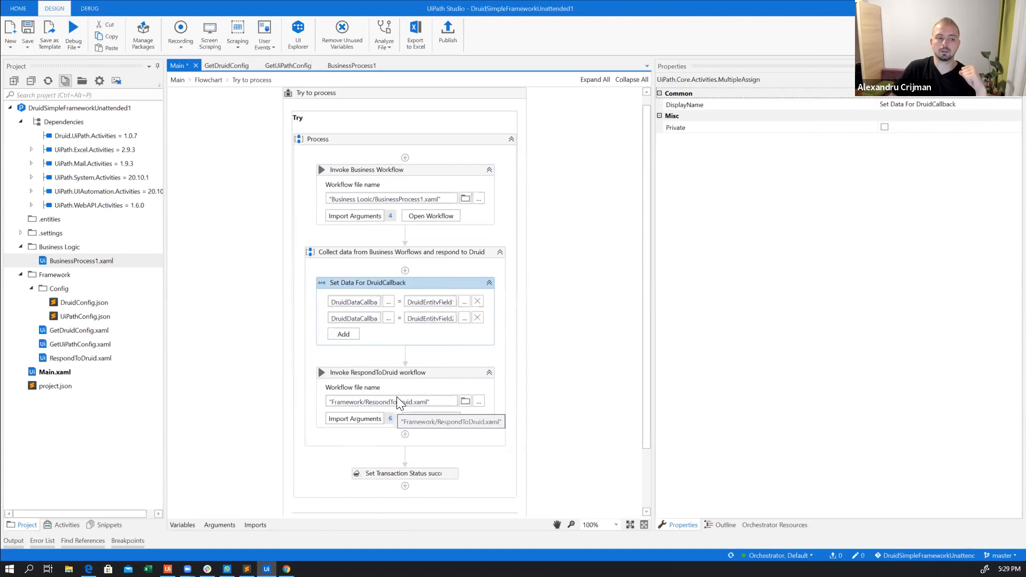
Open the RespondToDruid workflow from its invoke activity and display the workflow's arguments
scroll(407, 388, "down", 2)
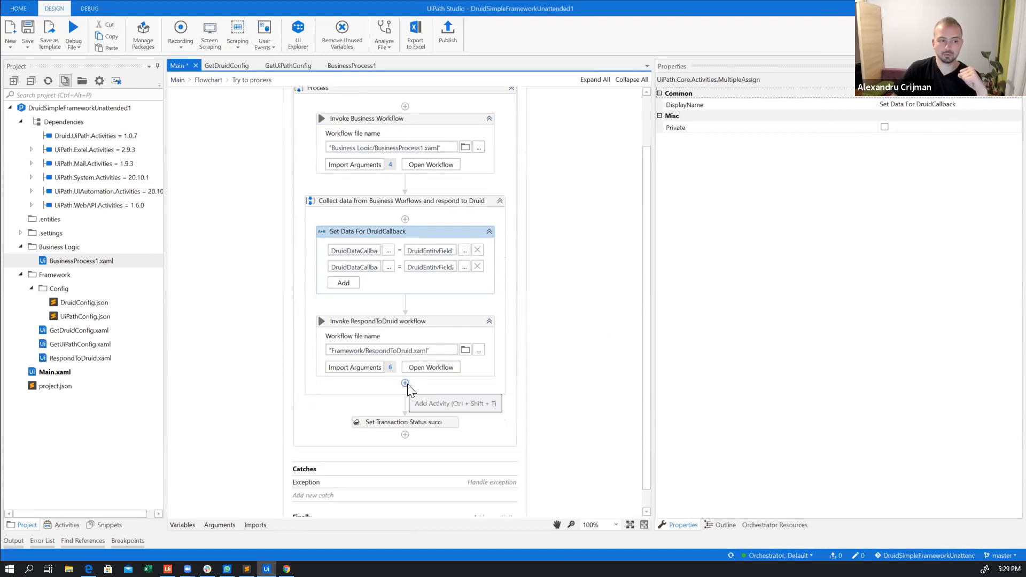
left_click(436, 369)
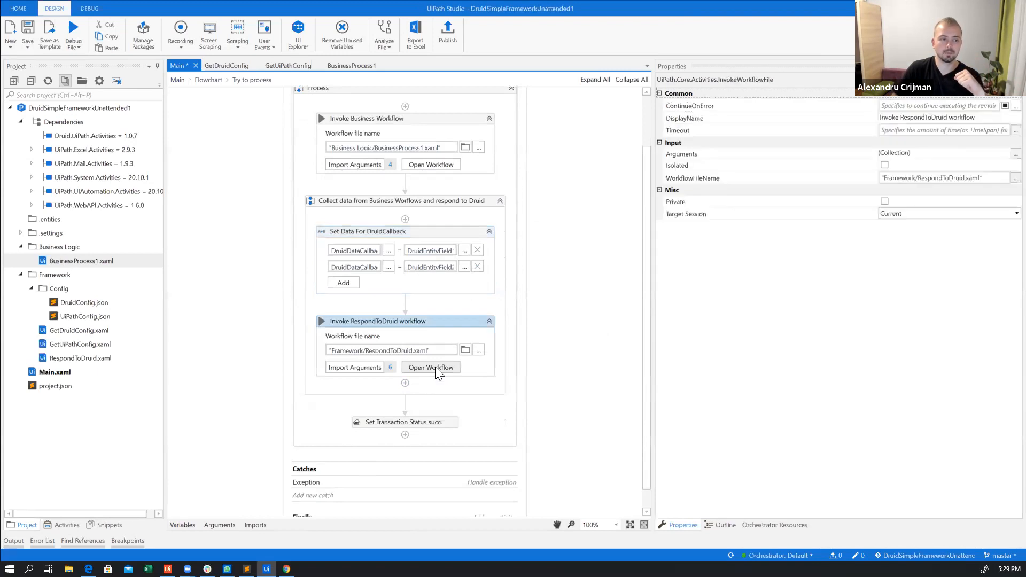
left_click(435, 368)
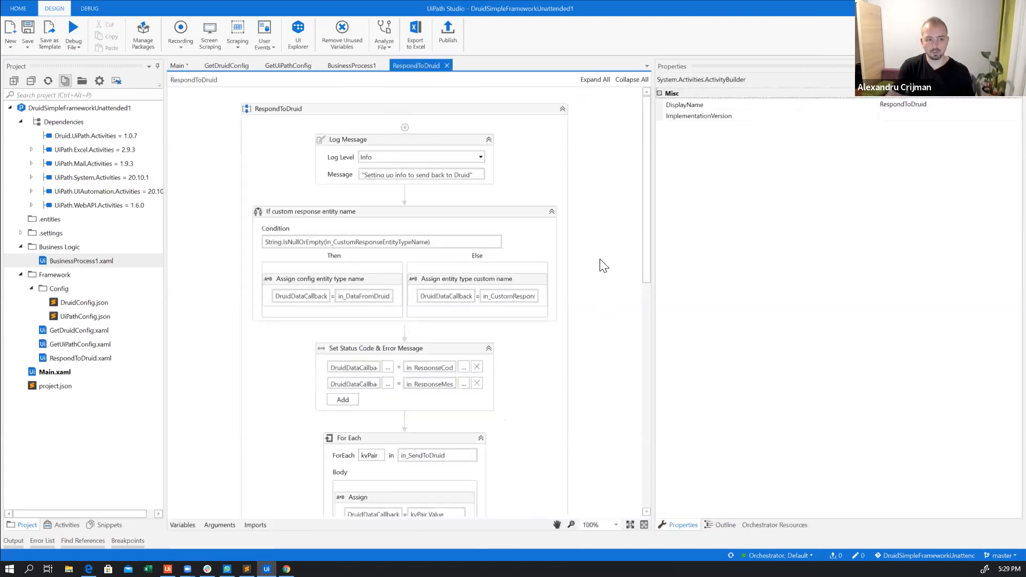
left_click_drag(668, 200, 705, 202)
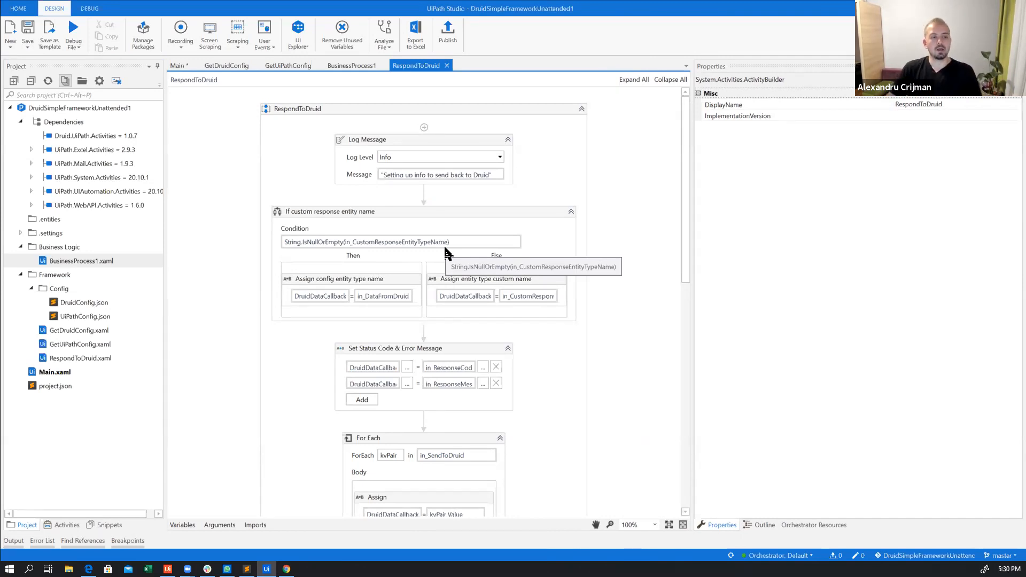
left_click(221, 523)
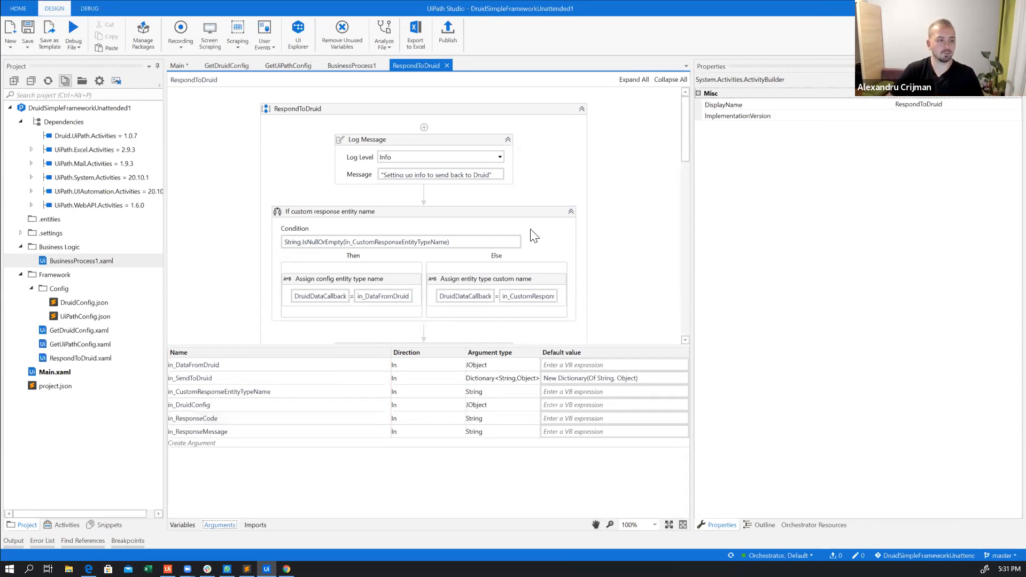
Examine the condition and the two assignments of the If custom response entity name activity
scroll(523, 239, "down", 1)
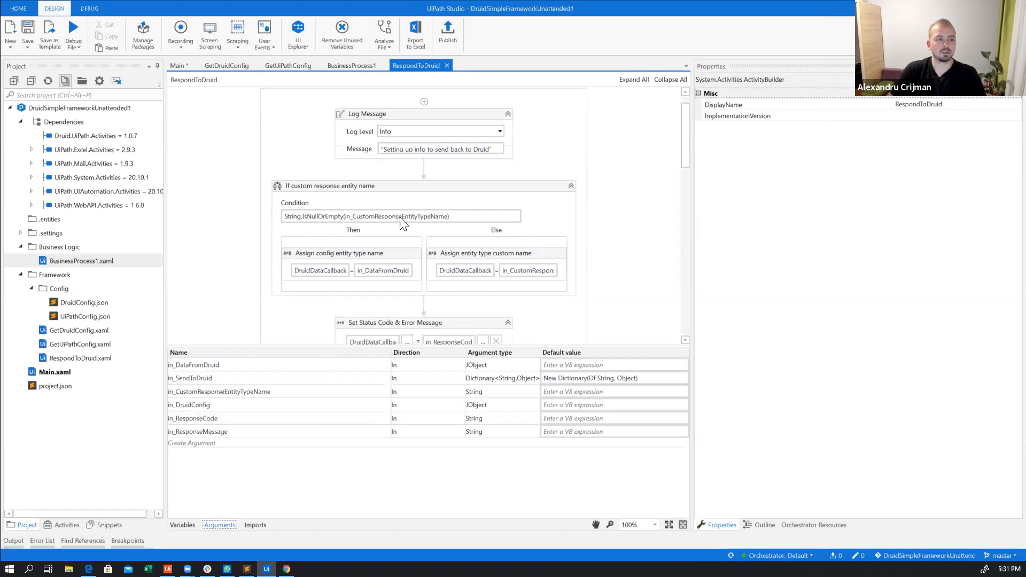
left_click(459, 198)
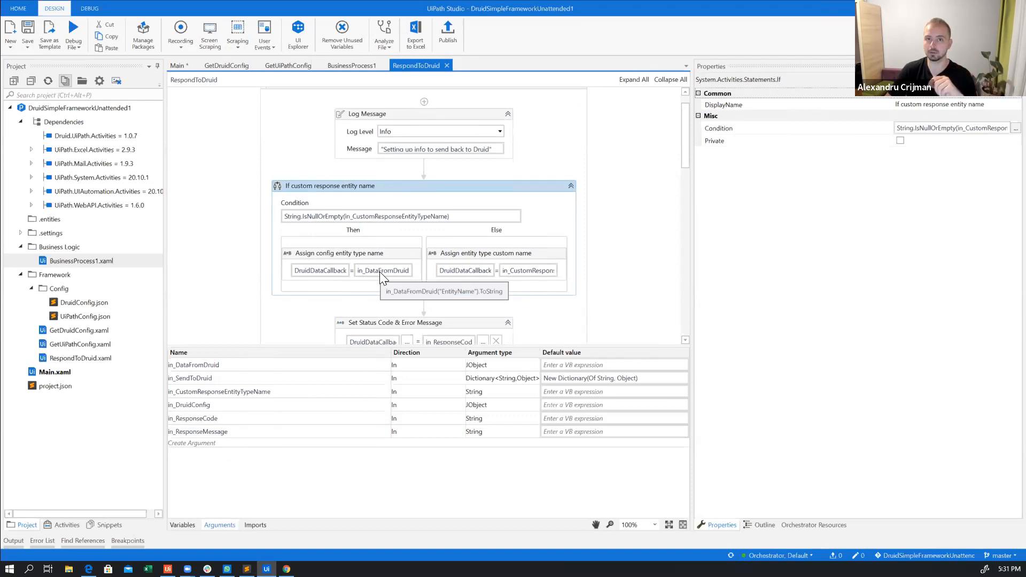
key("F2")
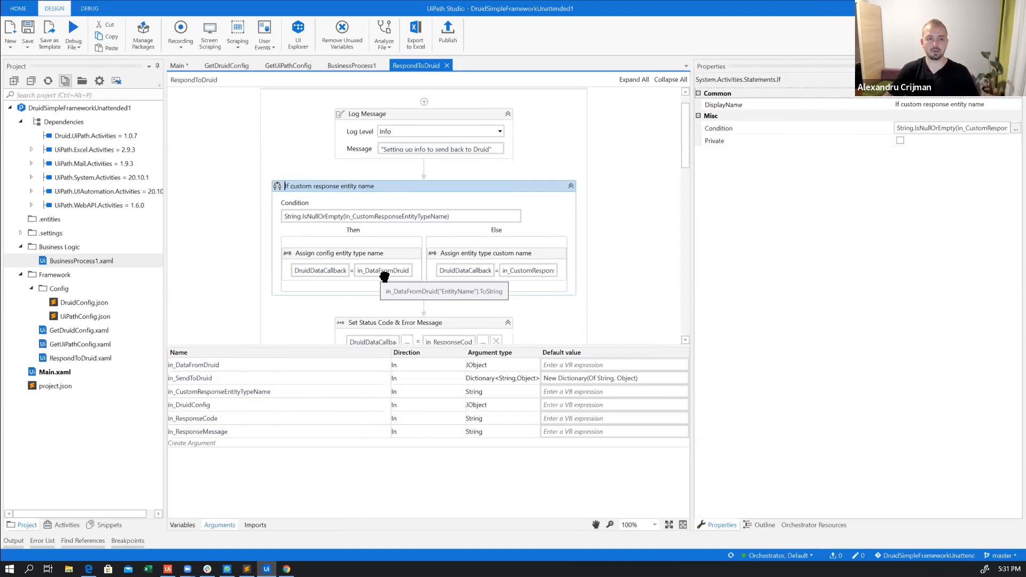
Switch to the Druid portal in the browser and list the UiPath category entities of the UiPath Starter solution
key("alt+Tab")
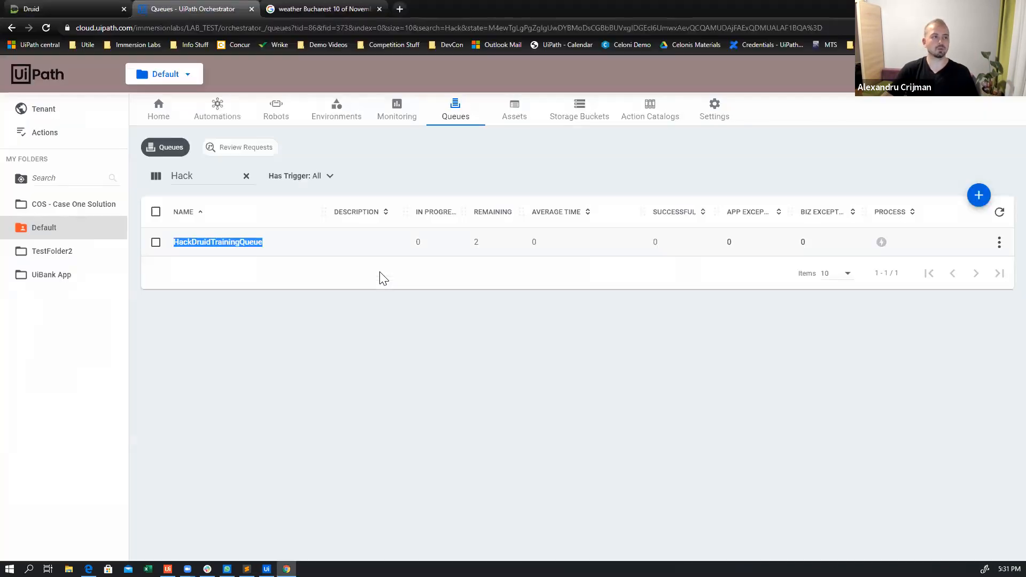
left_click(78, 16)
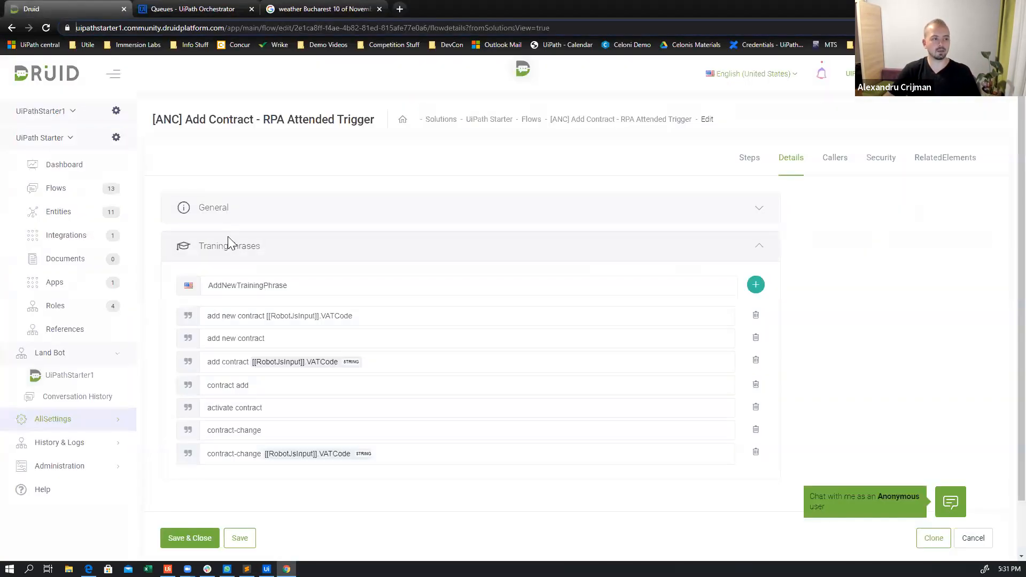
left_click(57, 213)
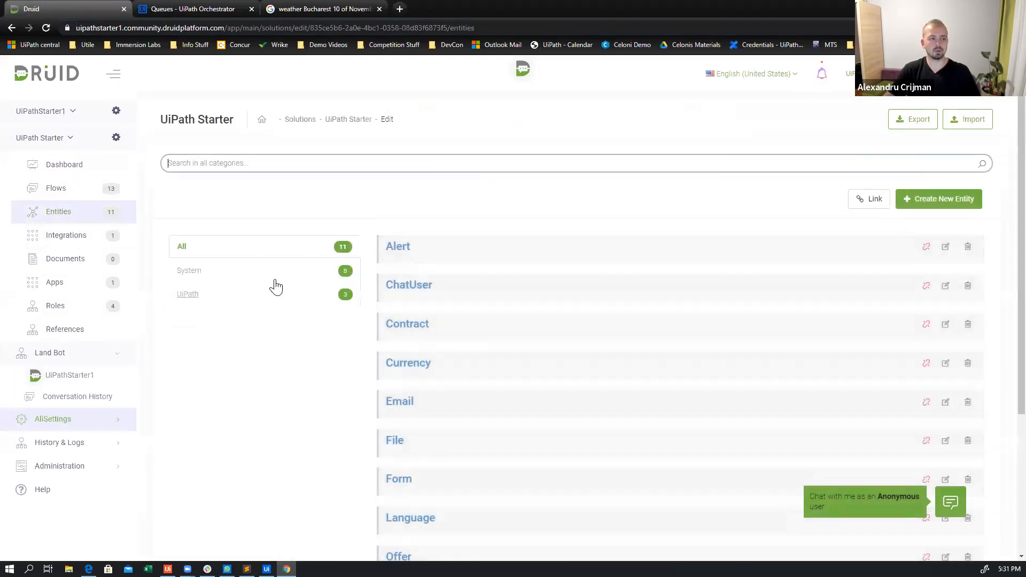
left_click(226, 296)
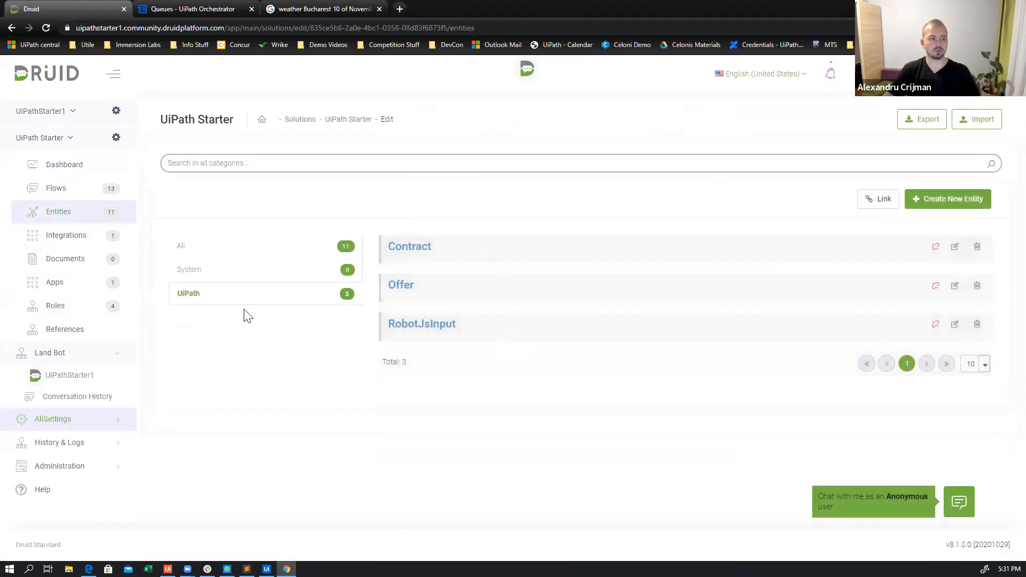
Change to the UiPathStarter1 solution and open the details of its UipathRequest entity
left_click(74, 115)
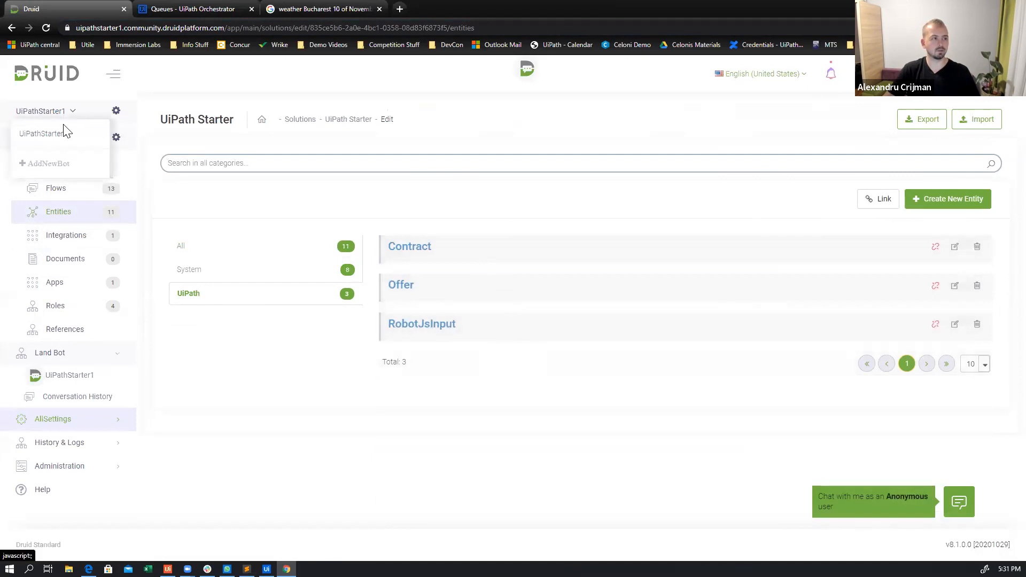
left_click(70, 111)
left_click(71, 138)
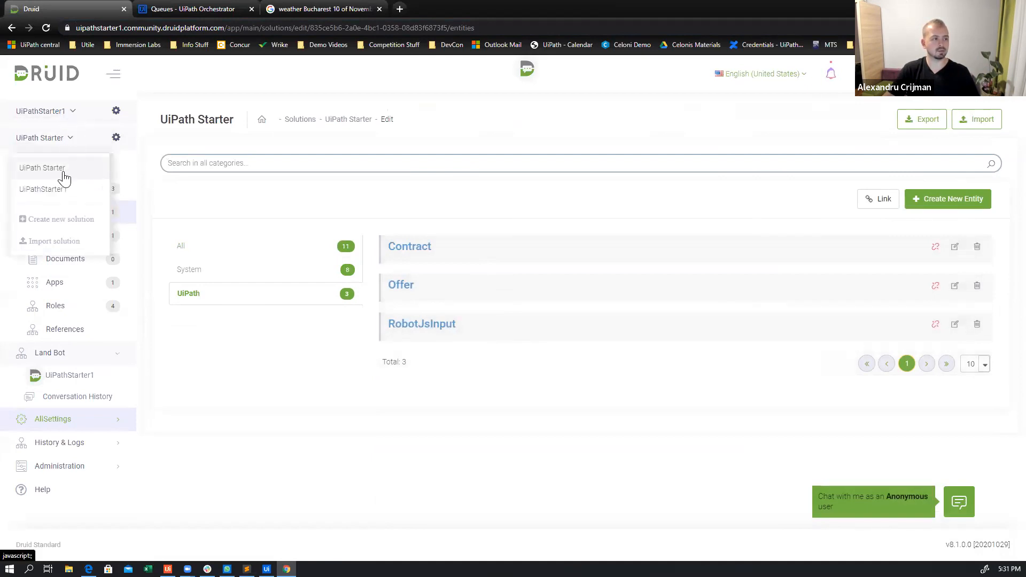
left_click(63, 191)
left_click(68, 217)
left_click(431, 251)
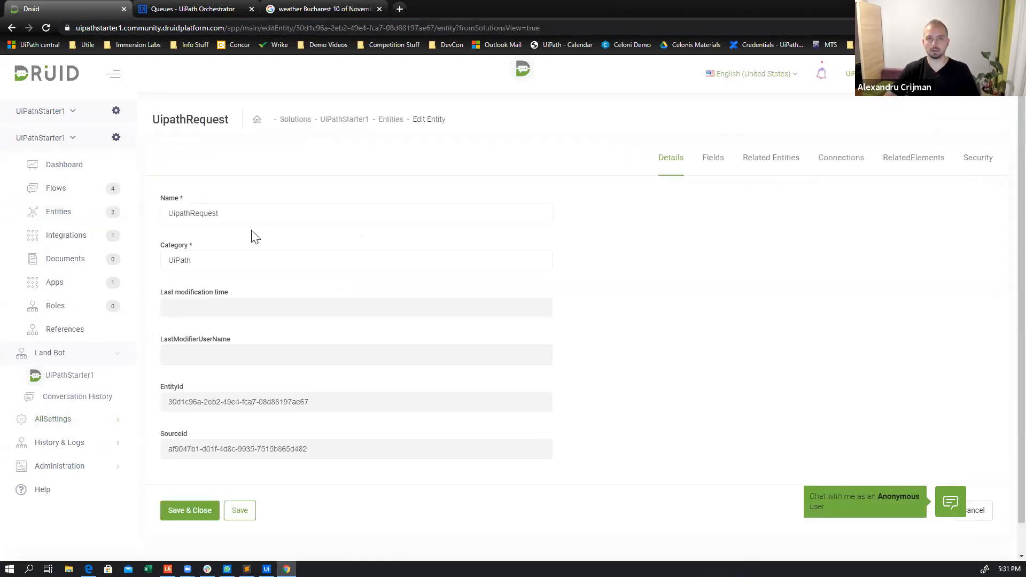
Return to UiPath Studio and examine the remaining RespondToDruid activities, from Set Status Code & Error Message to the Trigger conversation properties
key("alt+Tab")
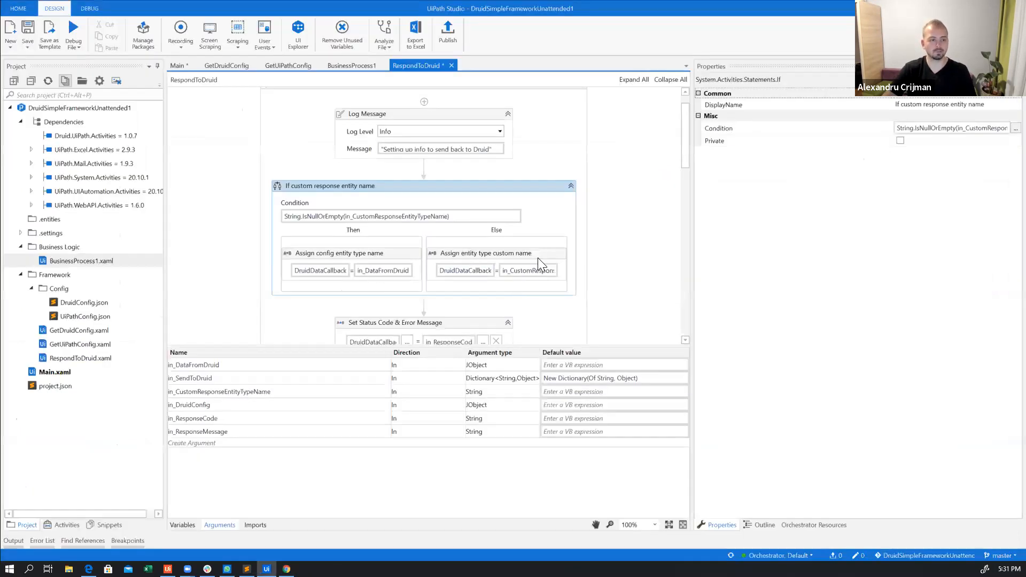
scroll(538, 258, "down", 5)
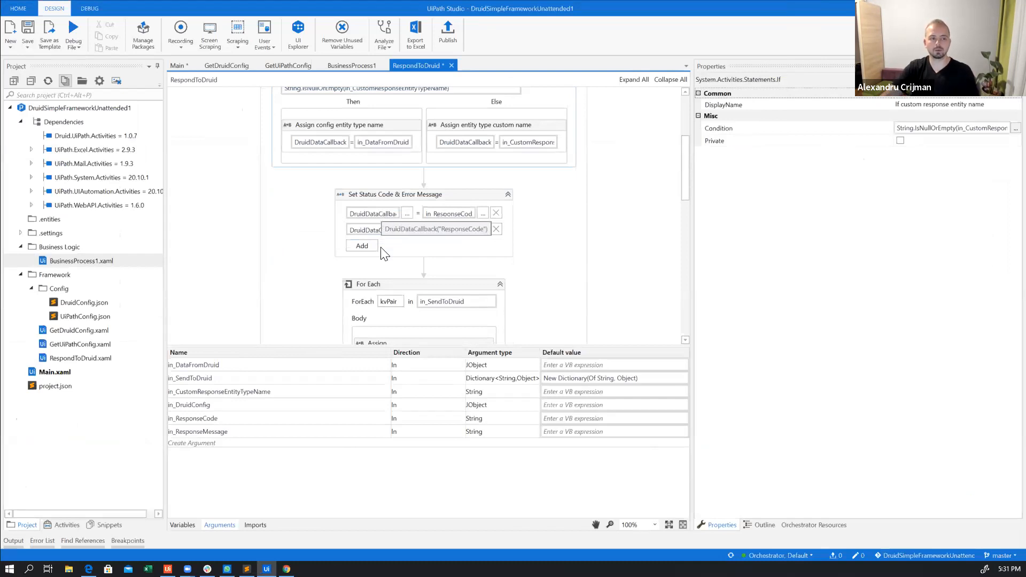
left_click(466, 198)
scroll(581, 232, "down", 2)
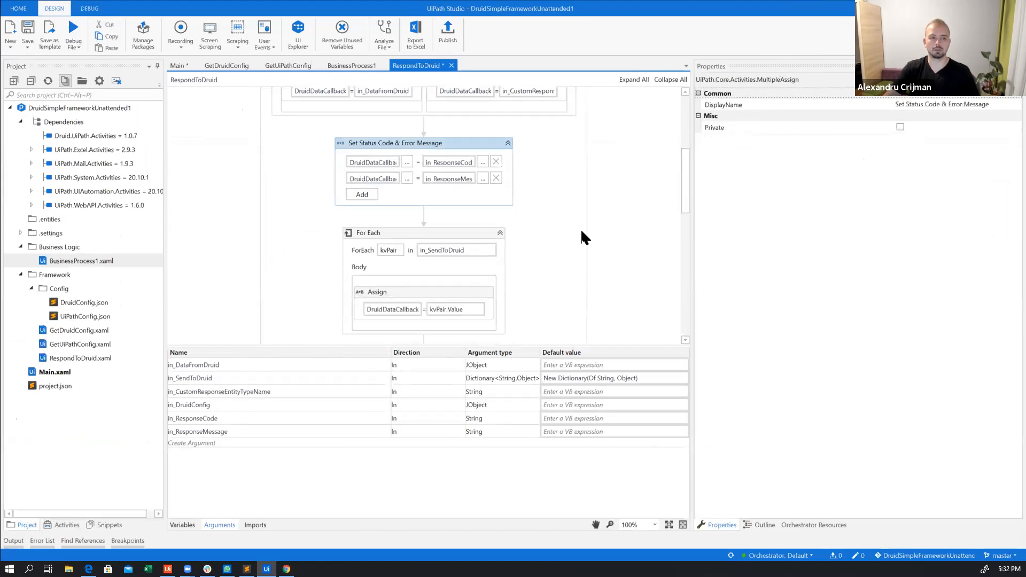
scroll(581, 229, "down", 3)
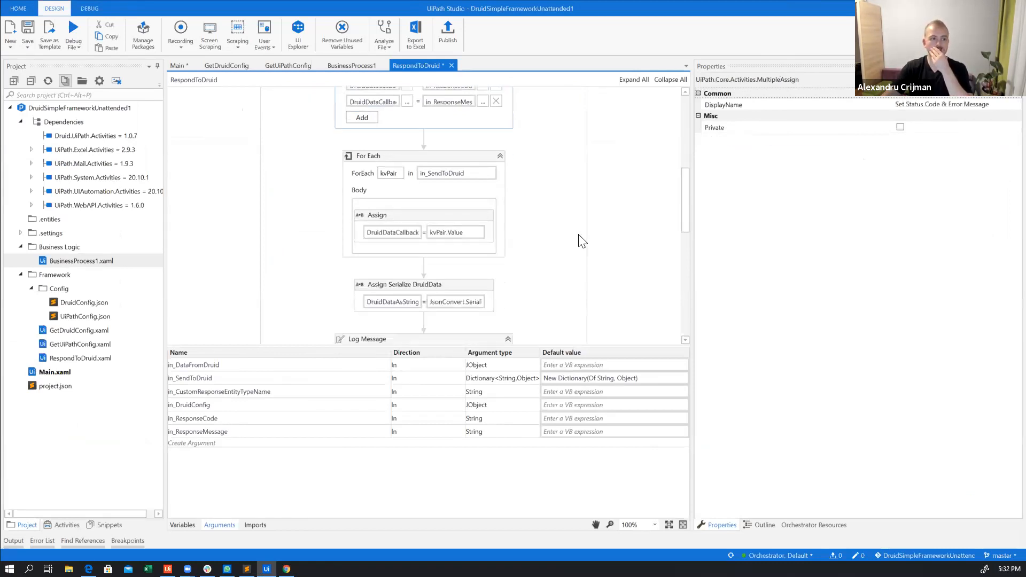
scroll(576, 242, "down", 6)
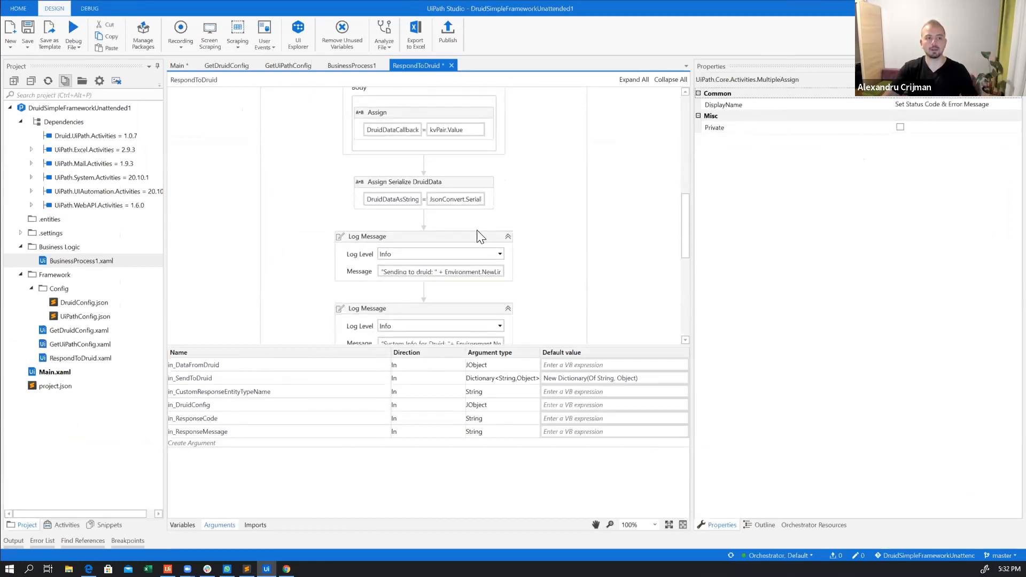
scroll(464, 243, "down", 1)
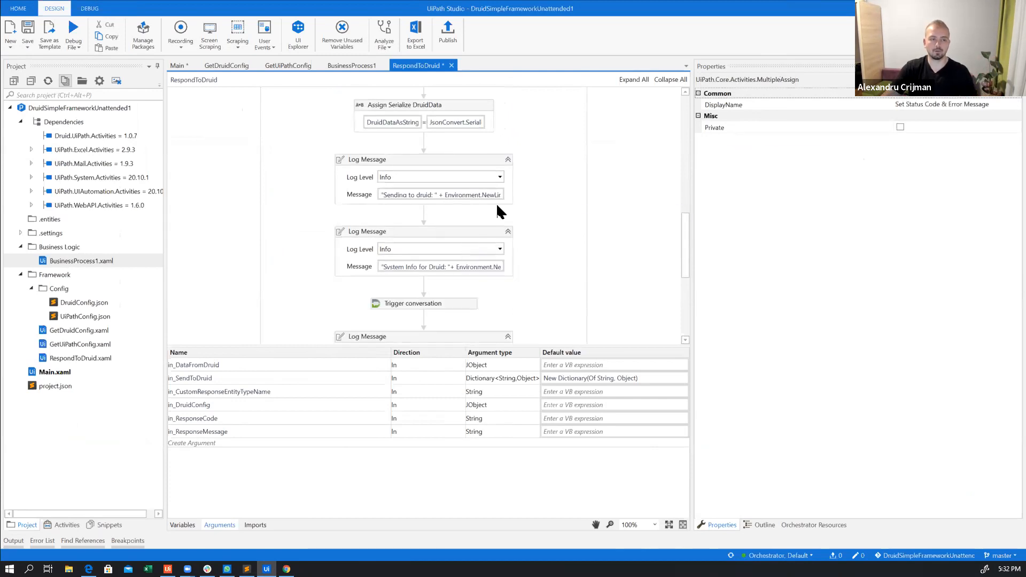
scroll(470, 251, "down", 3)
left_click(472, 227)
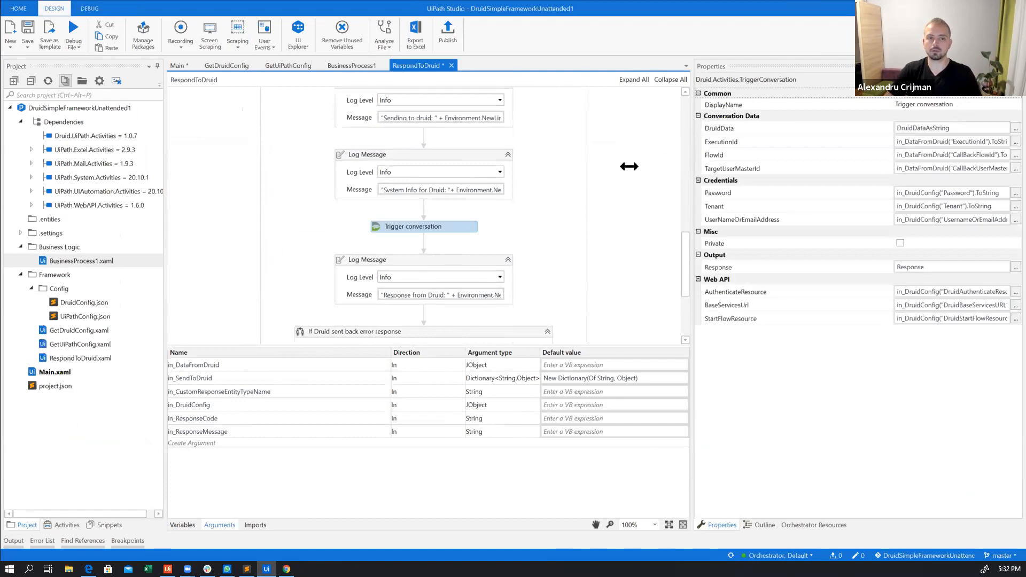
Widen the Trigger conversation properties and show DruidConfig.json in Sublime Text side by side with UiPath Studio
left_click_drag(691, 179, 579, 178)
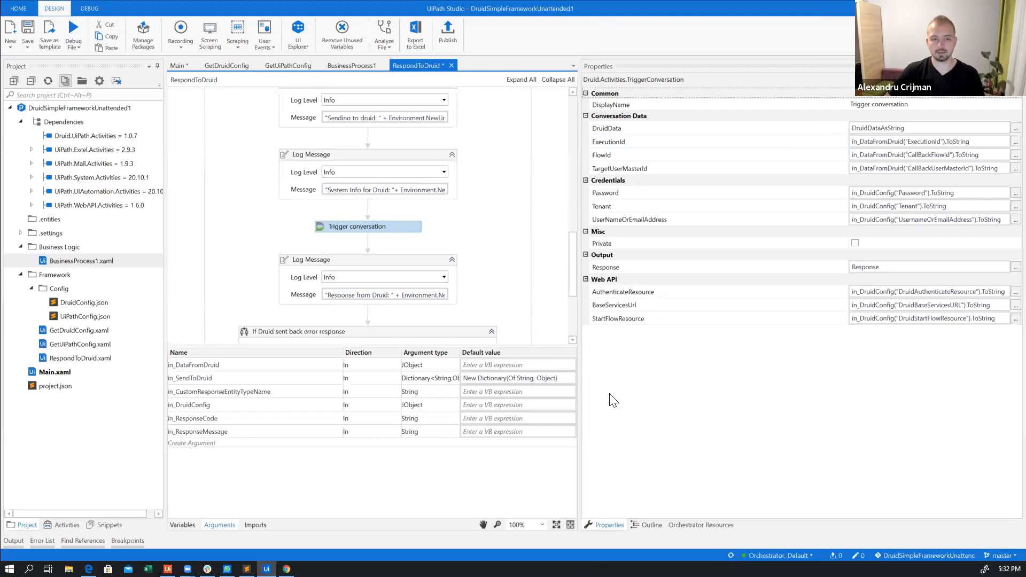
key("alt+Tab")
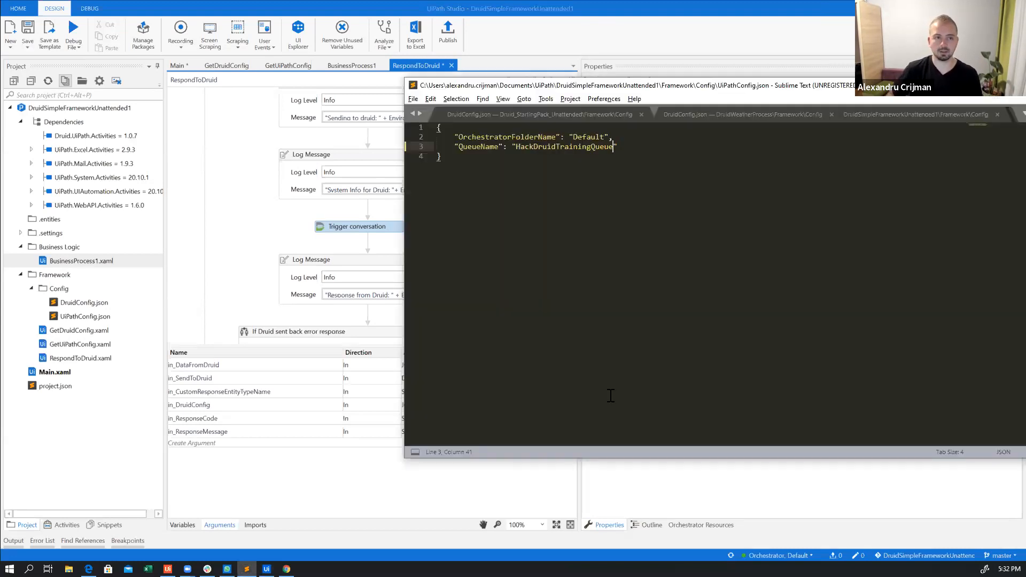
key("super+Left")
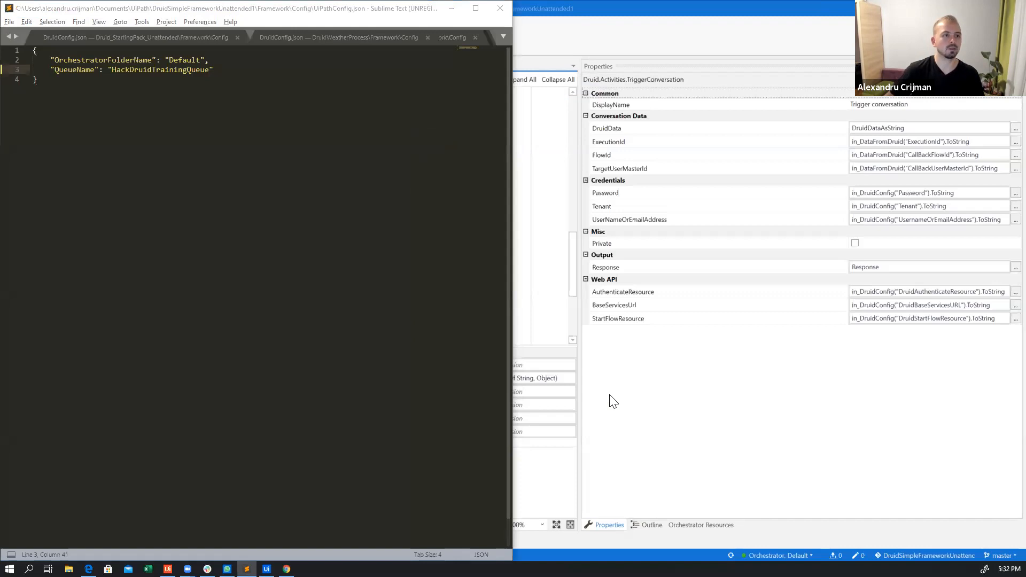
left_click(602, 128)
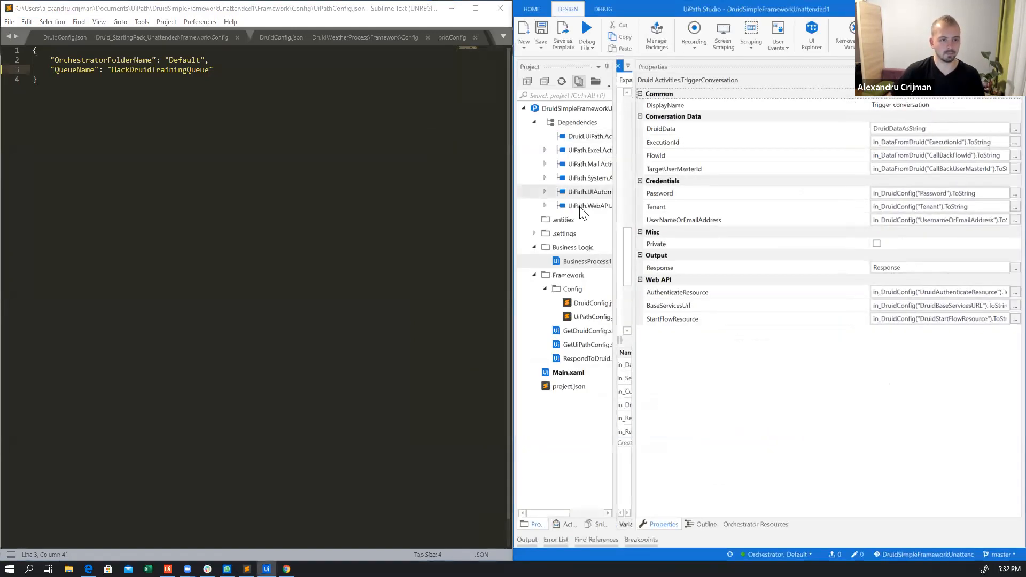
double_click(587, 304)
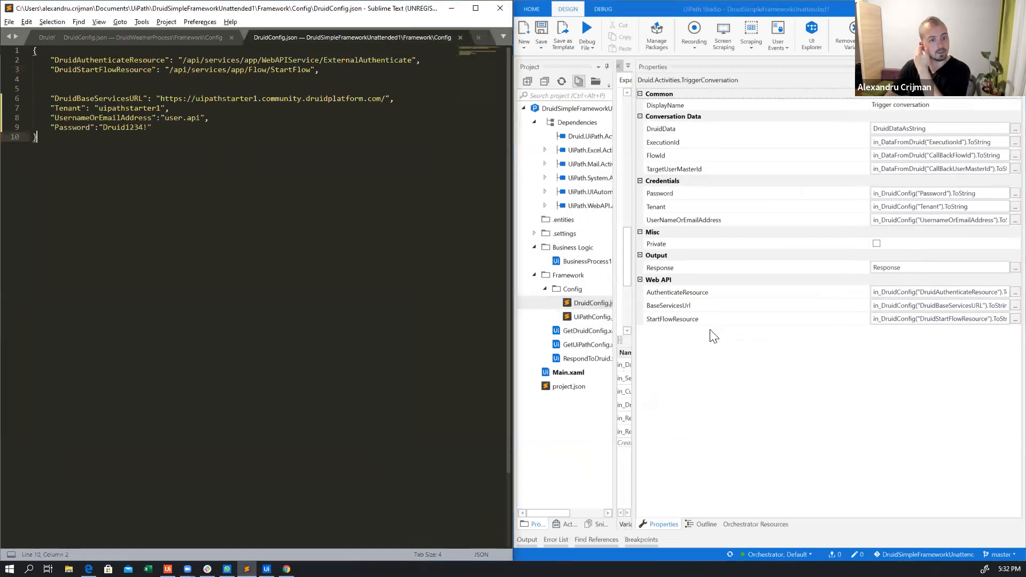
Compare the Web API and credential properties of Trigger conversation with the matching entries in DruidConfig.json
left_click(698, 321)
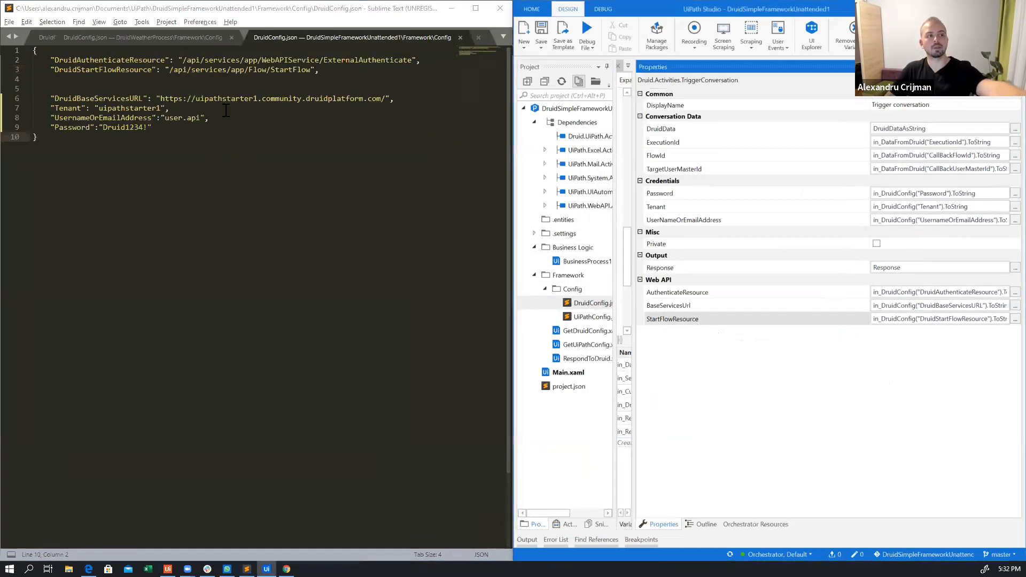
left_click_drag(169, 70, 323, 71)
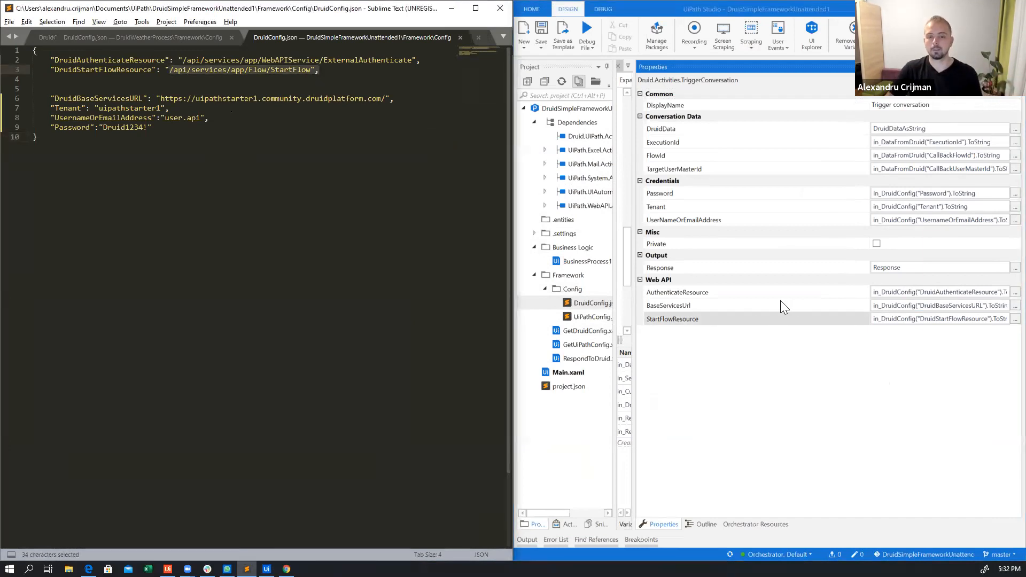
left_click(745, 304)
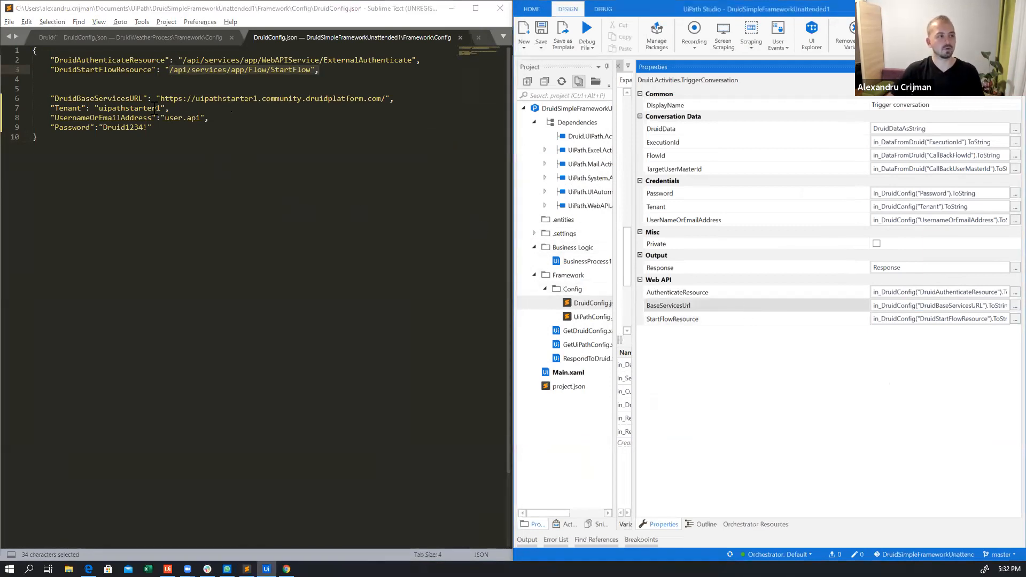
left_click_drag(158, 99, 392, 104)
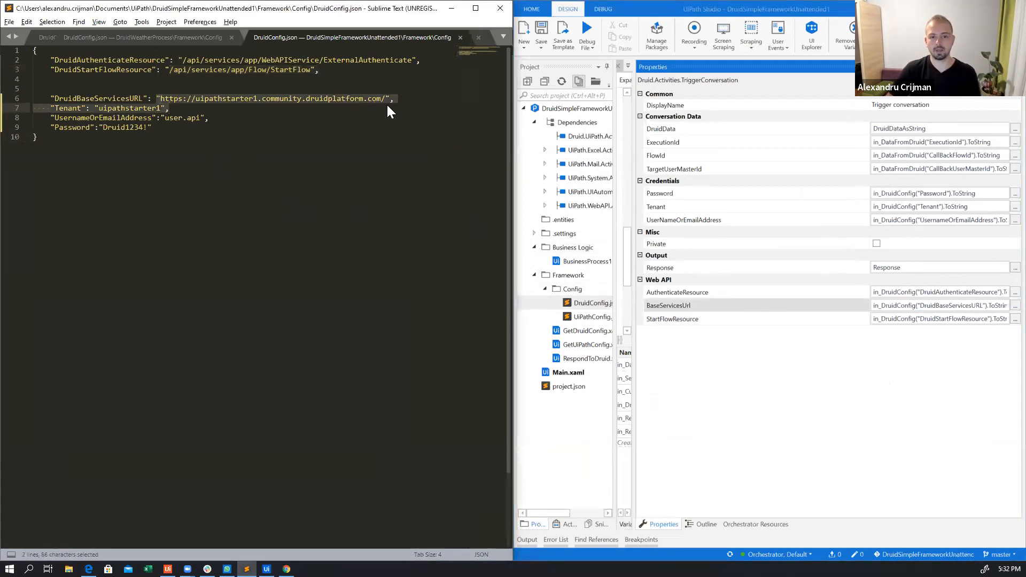
left_click(649, 293)
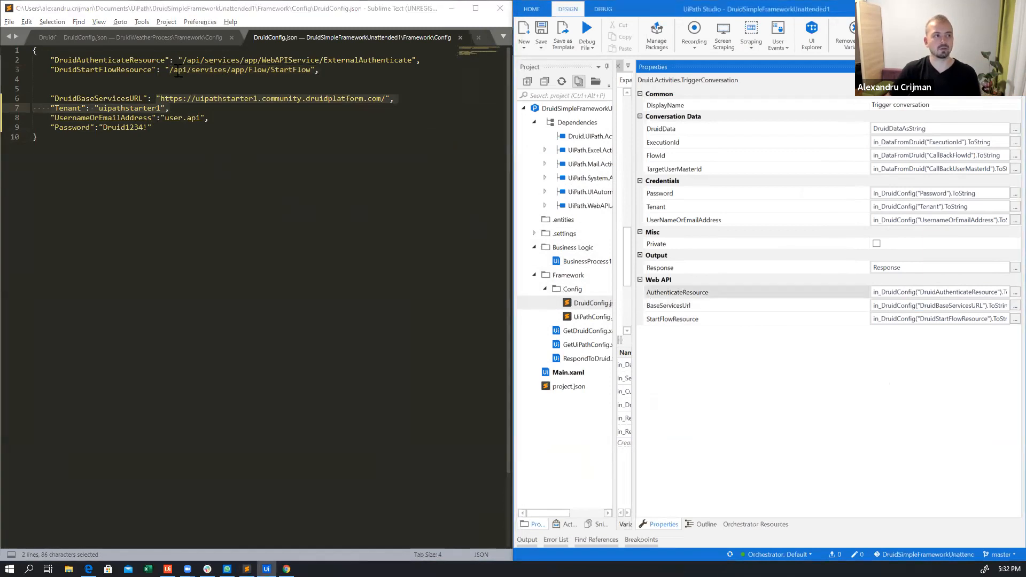
left_click_drag(440, 73, 428, 57)
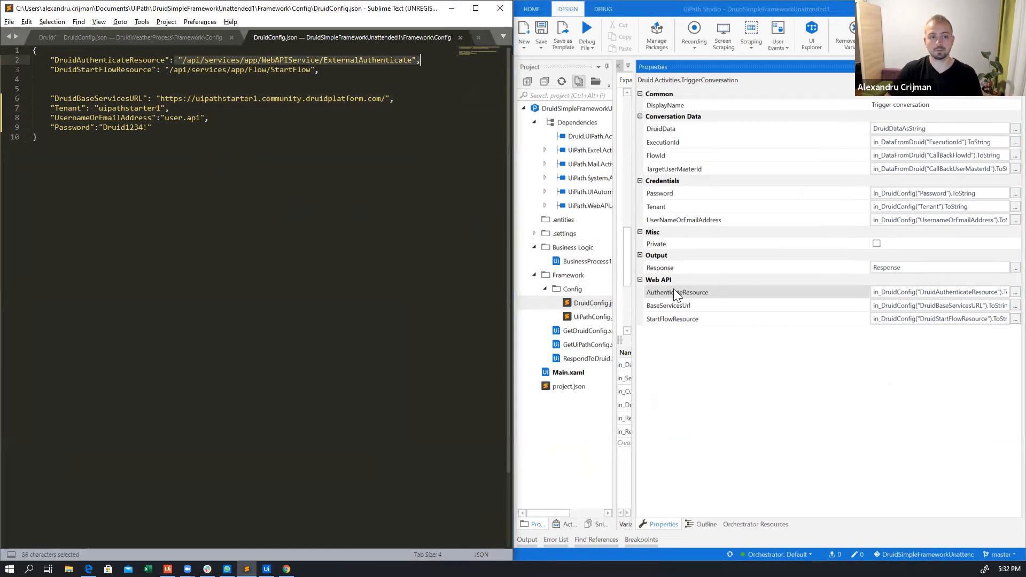
left_click(681, 224)
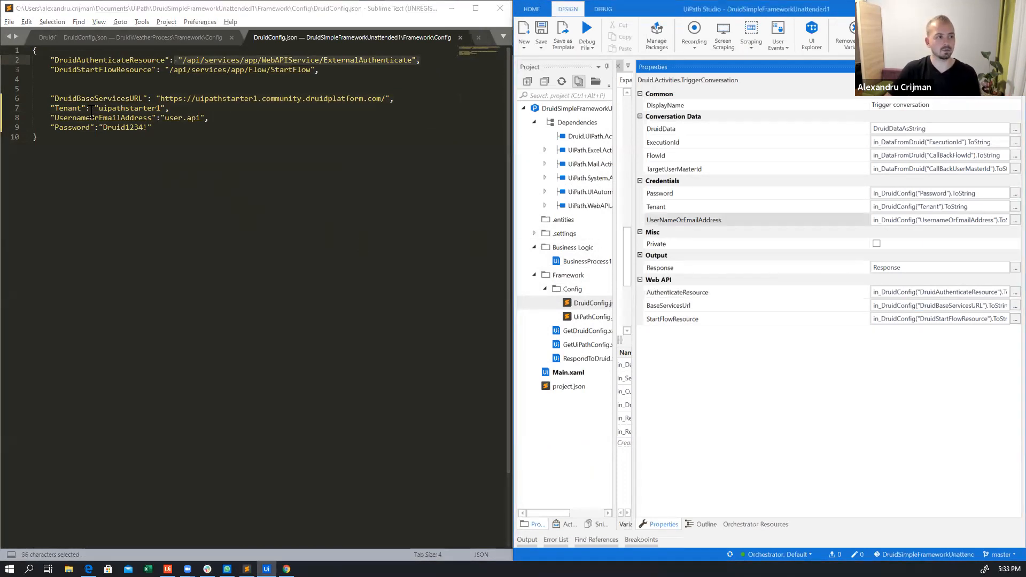
left_click(60, 118)
left_click_drag(51, 118, 200, 124)
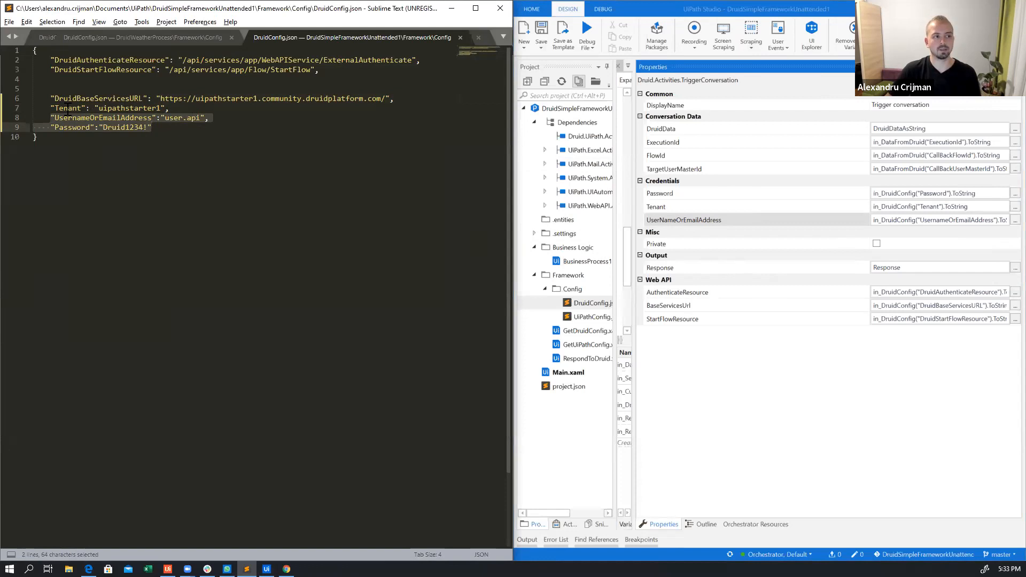
Examine the Conversation Data properties of Trigger conversation alongside the UiPathStarter1 flows list in the Druid portal
left_click(691, 173)
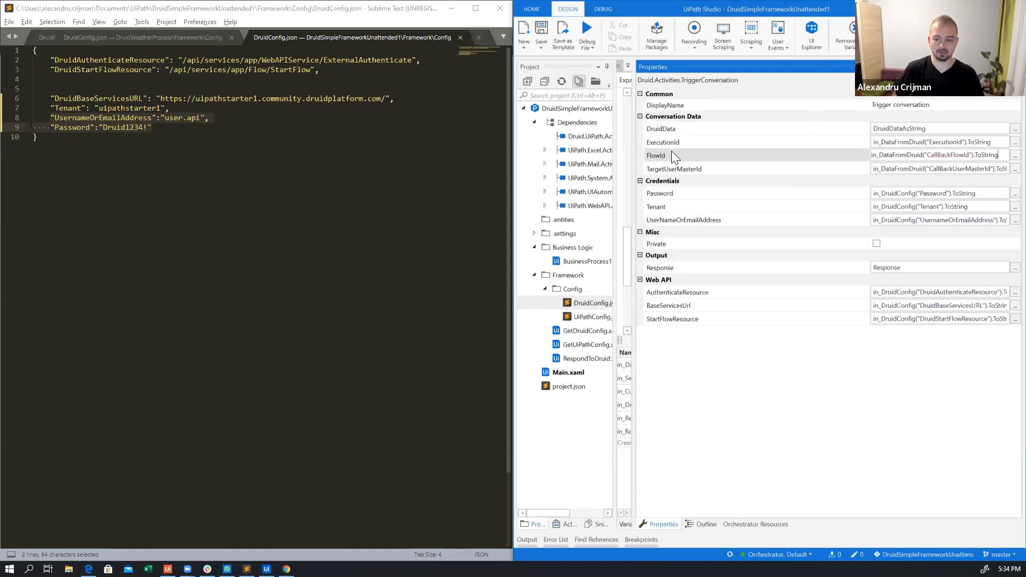
key("alt+Tab")
left_click(63, 192)
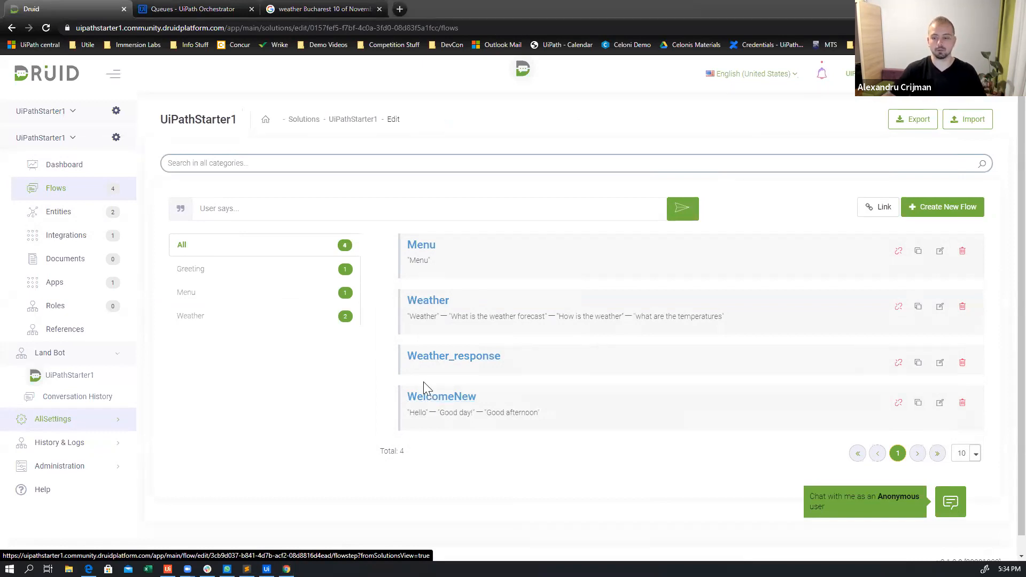
key("alt+Tab")
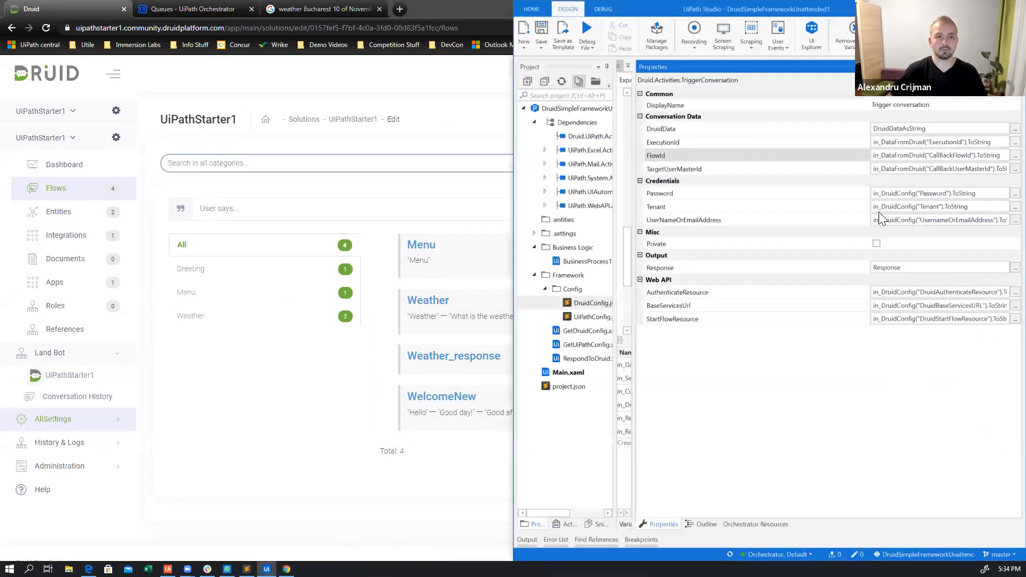
left_click(685, 142)
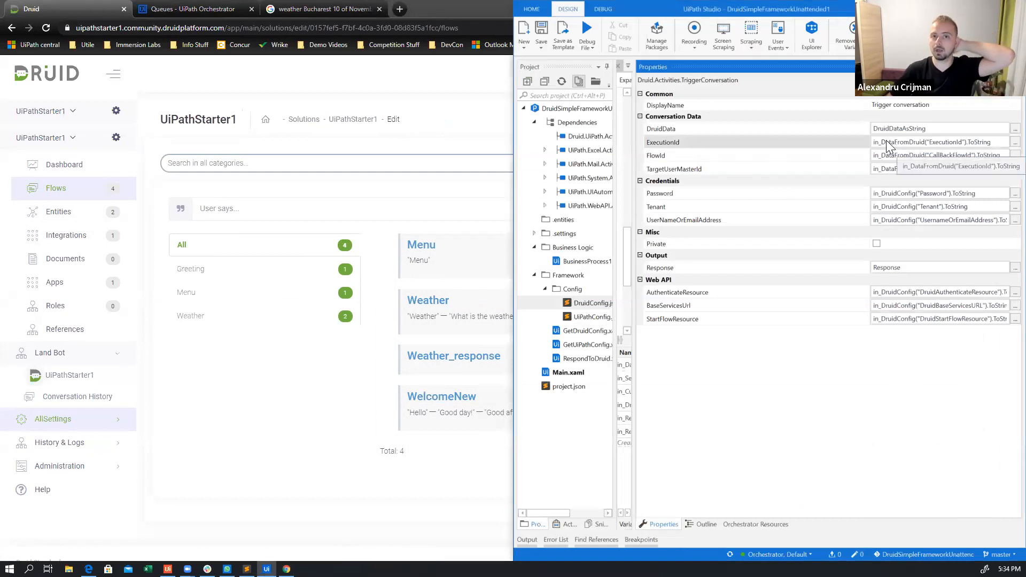
left_click(731, 129)
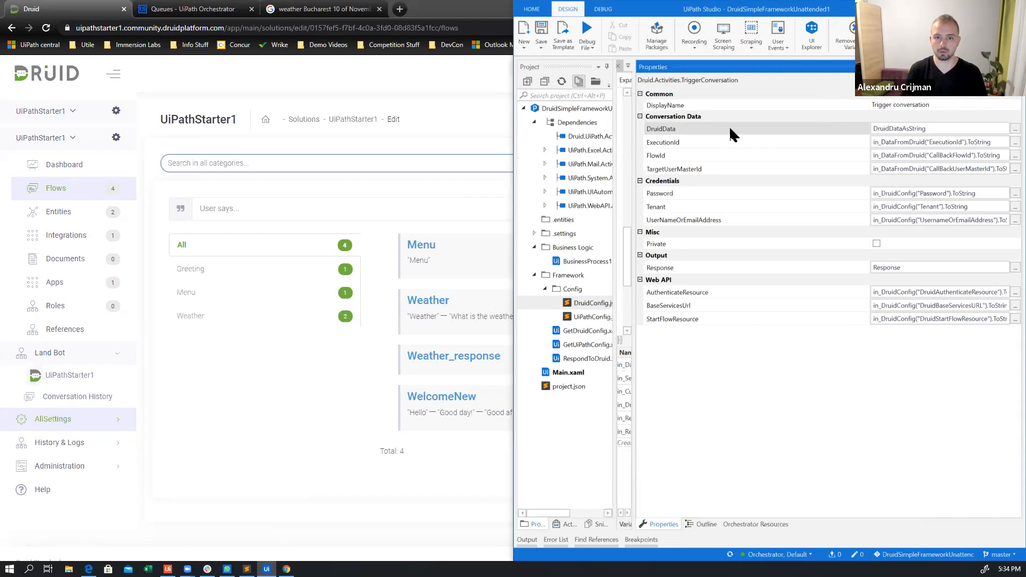
key("alt+Tab")
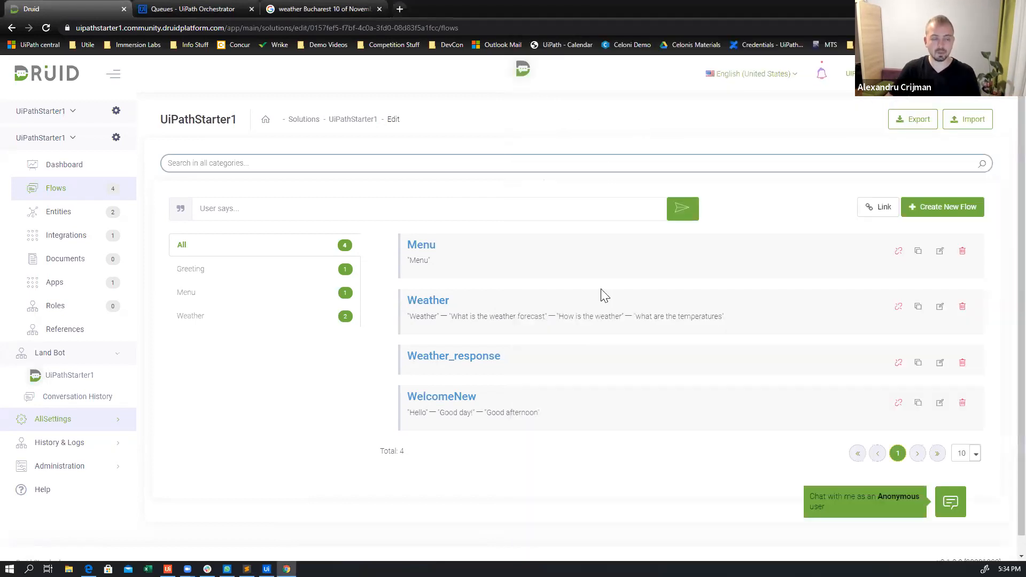
key("alt+Tab")
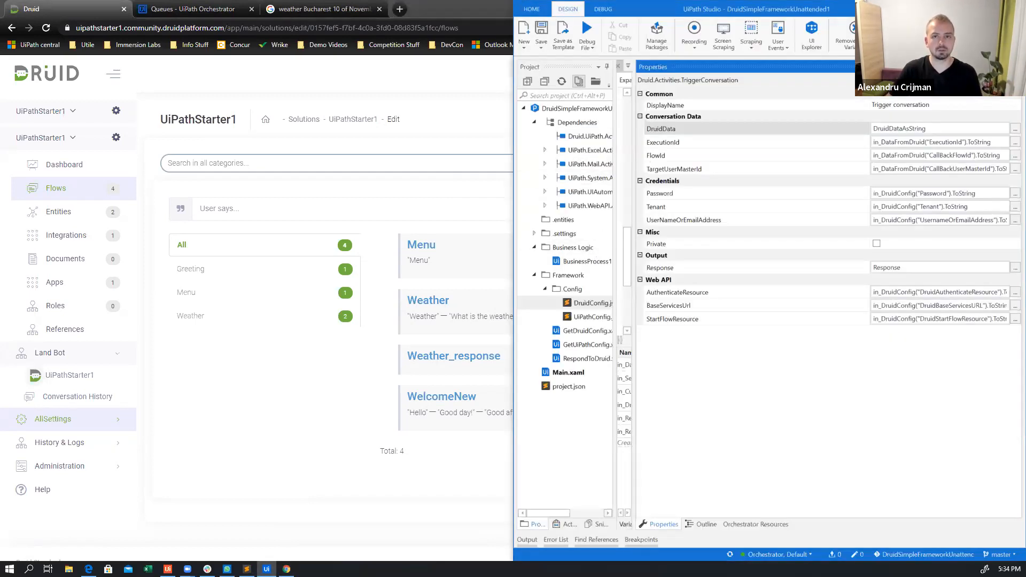
Maximize UiPath Studio and open the BusinessProcess1 workflow from the Invoke Business Workflow activity in Main
key("super+Up")
left_click_drag(579, 154, 720, 165)
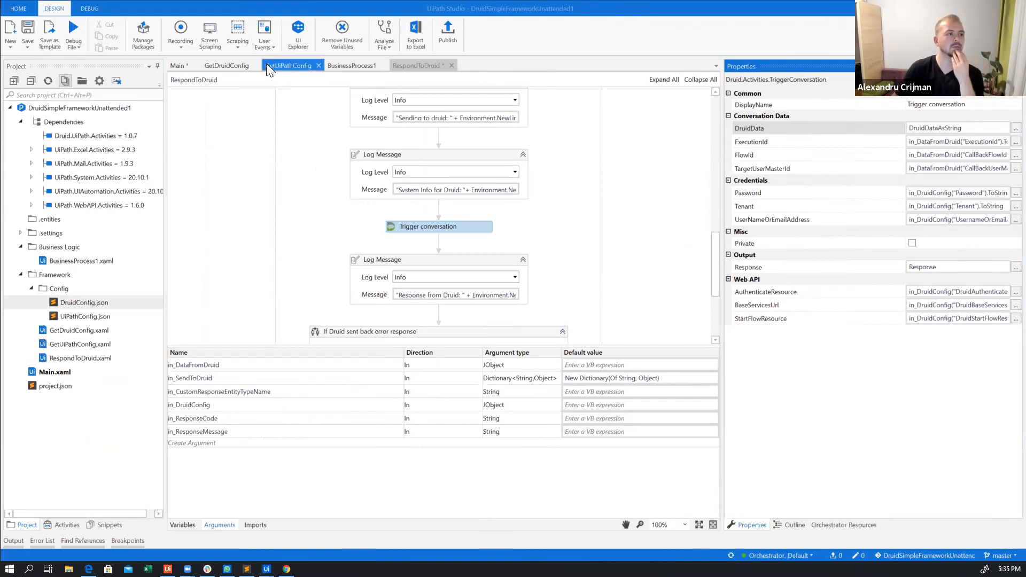
left_click(177, 65)
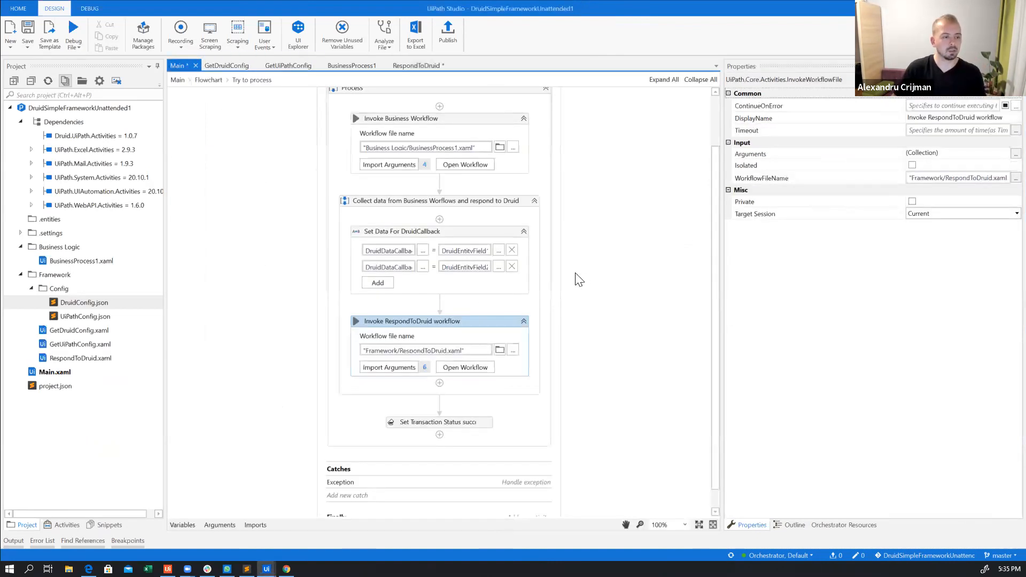
scroll(572, 270, "up", 2)
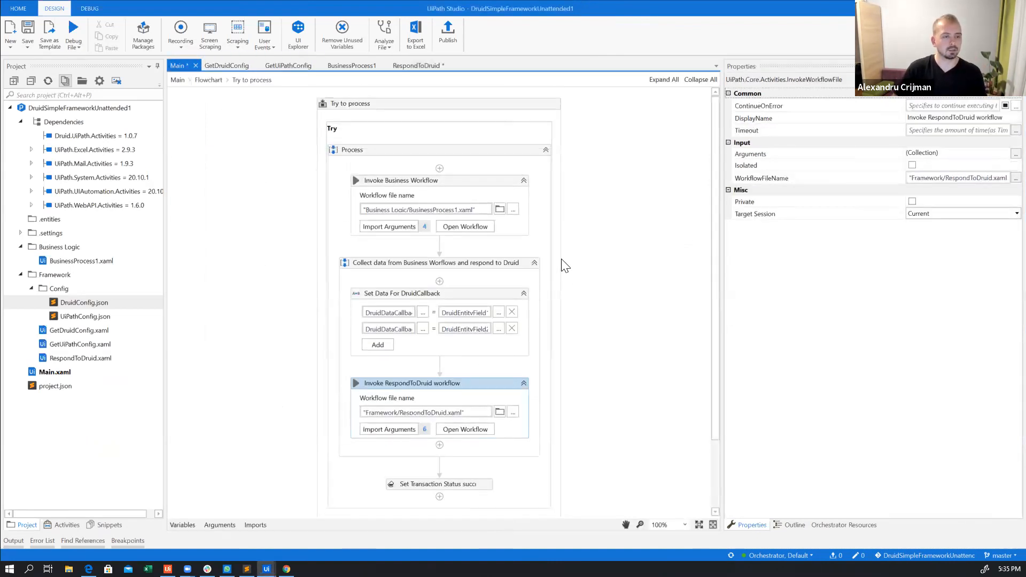
left_click(467, 226)
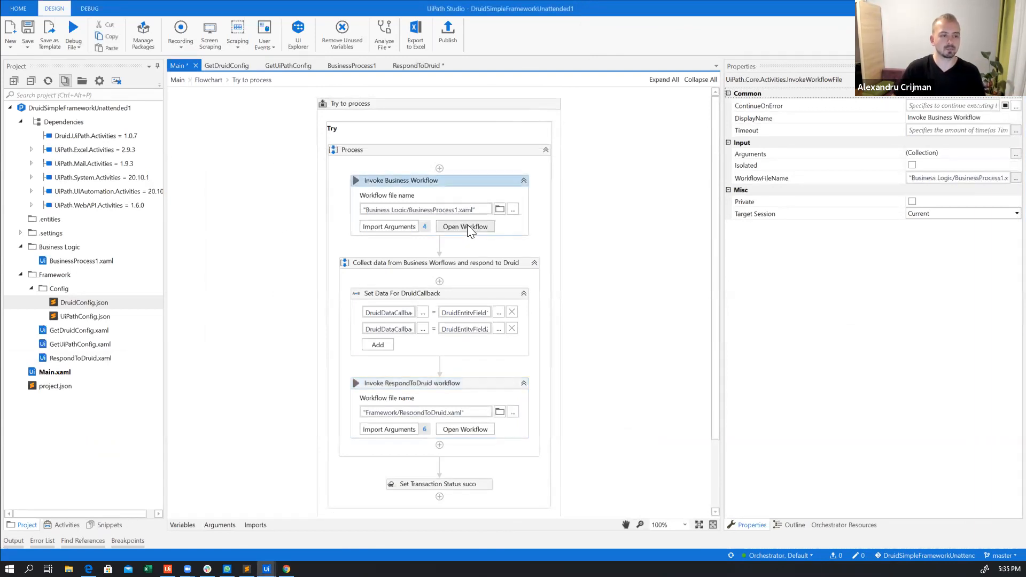
left_click(467, 226)
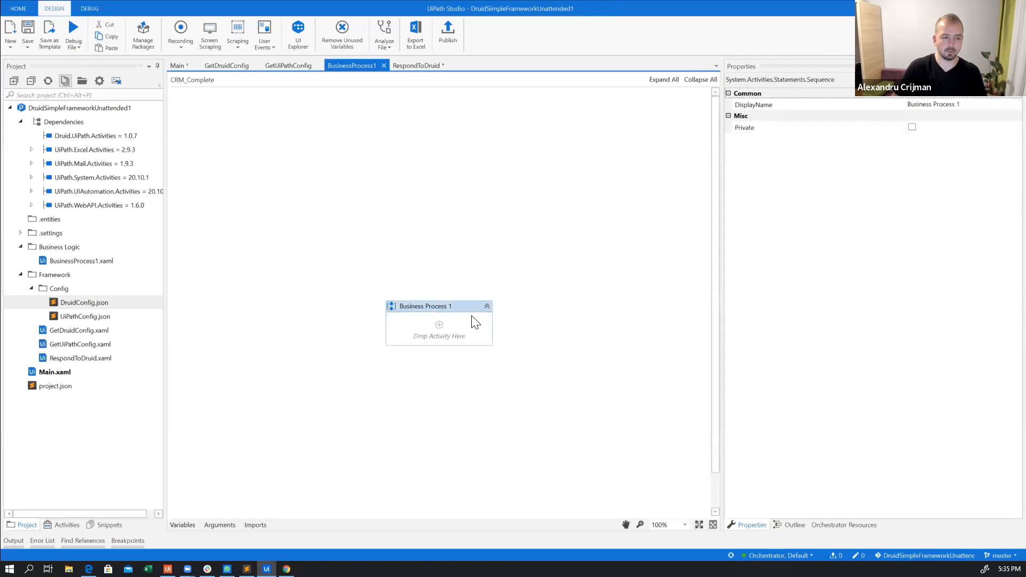
Switch to the browser and detach the Bucharest weather search page into its own window
left_click(287, 569)
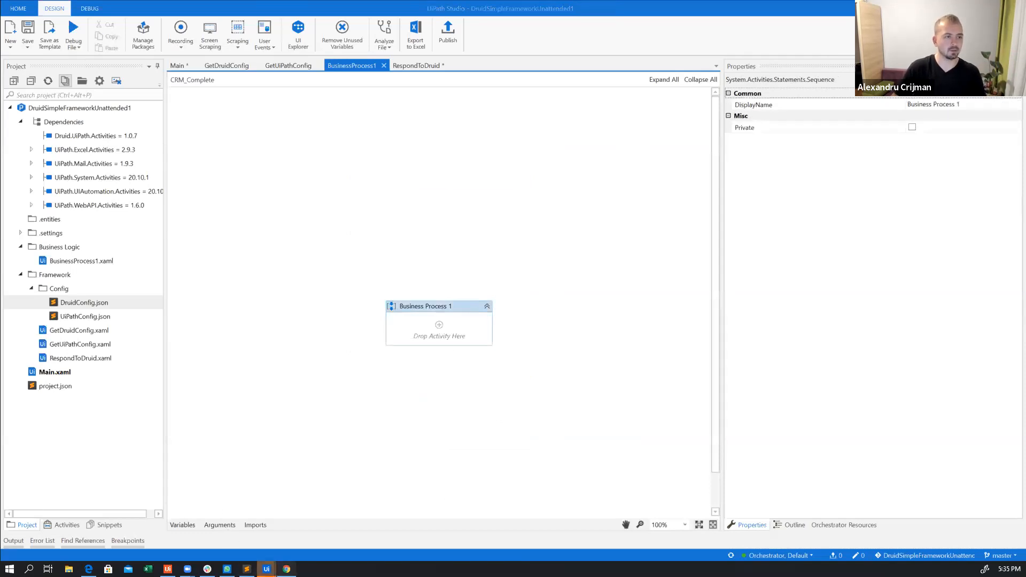
left_click_drag(322, 7, 448, 161)
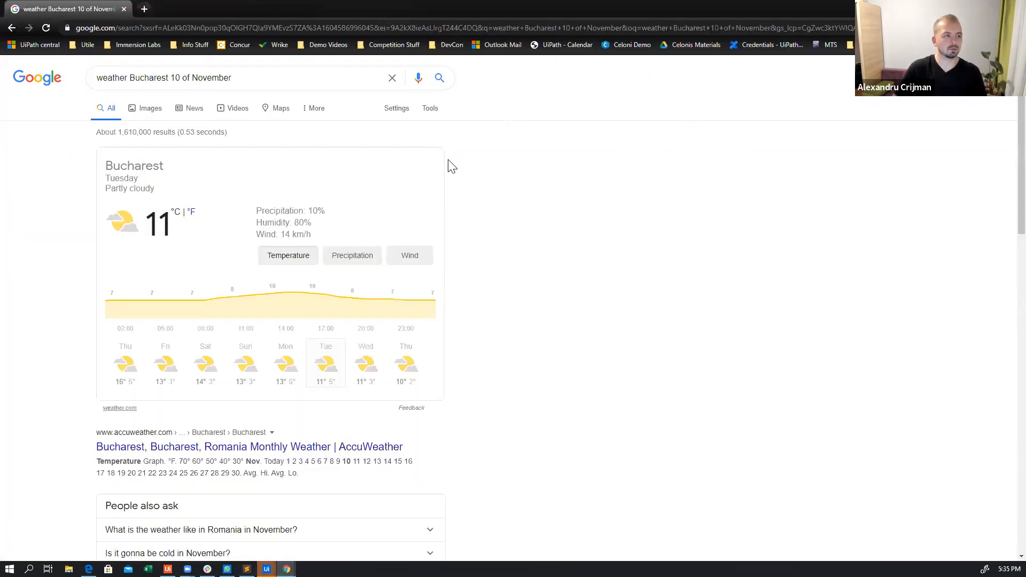
key("alt+Tab")
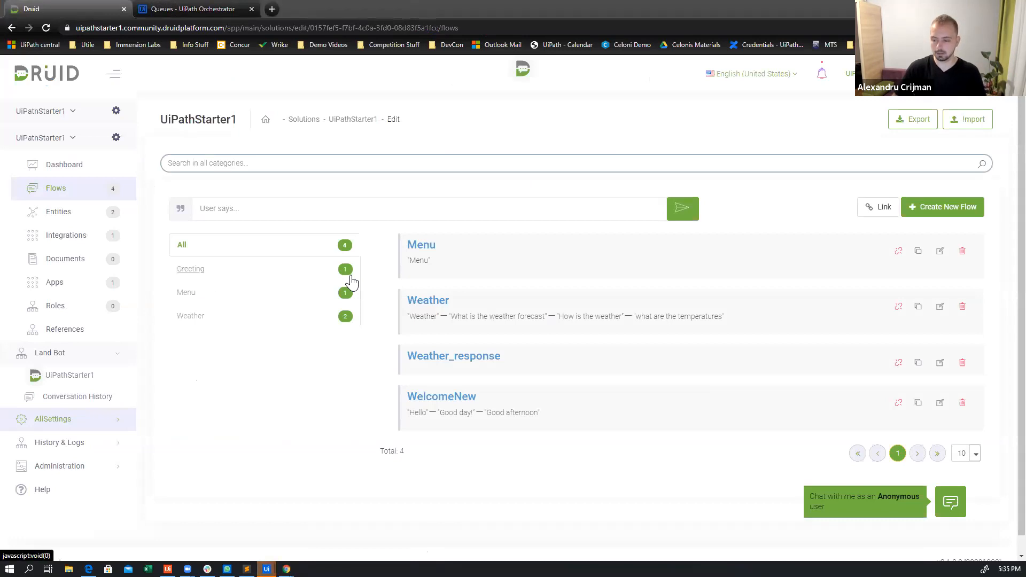
Launch the App/Web Recorder for BusinessProcess1, start recording, and pause it over the weather search window
left_click(180, 48)
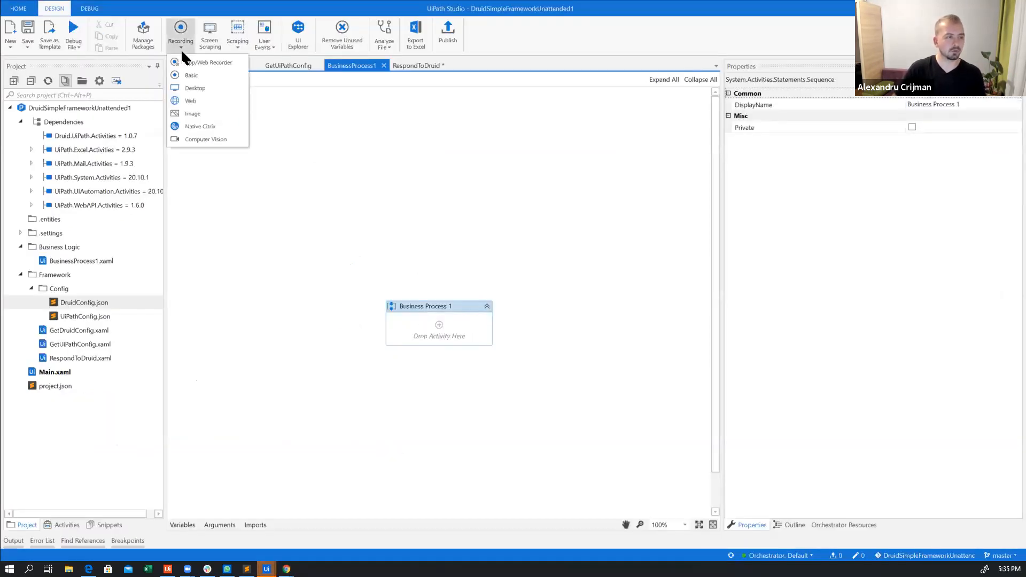
left_click(221, 61)
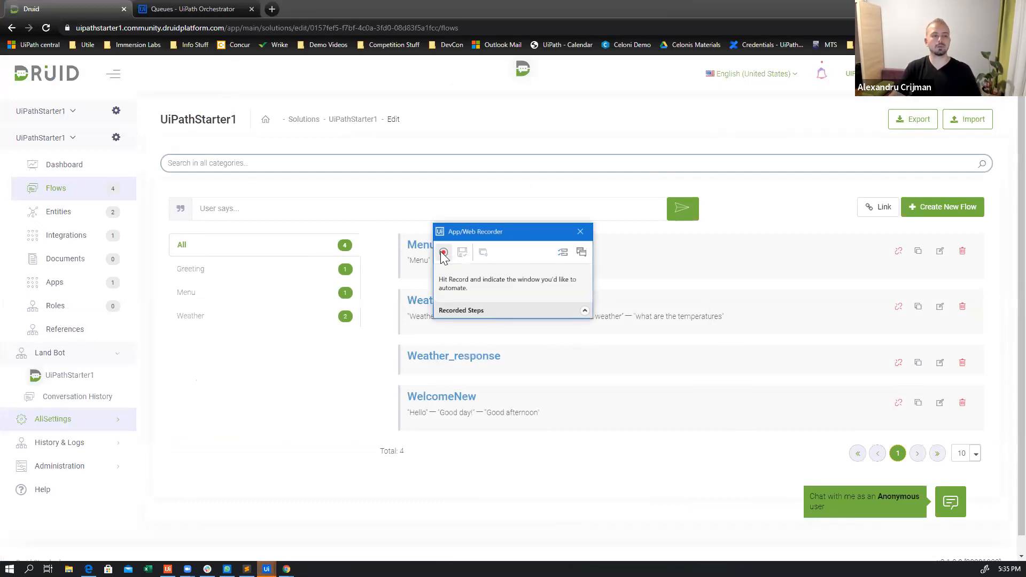
left_click(444, 253)
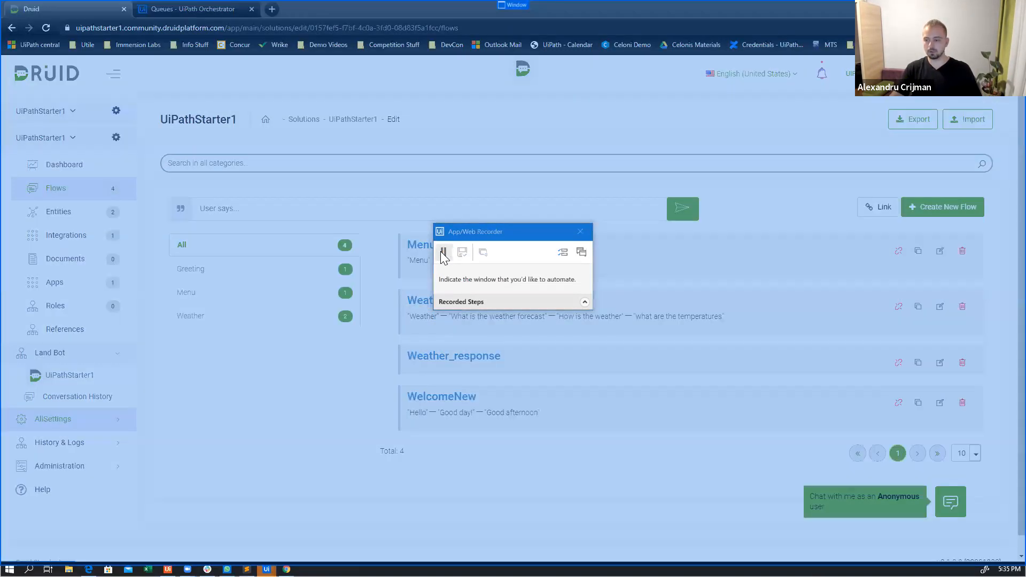
key("alt+Tab")
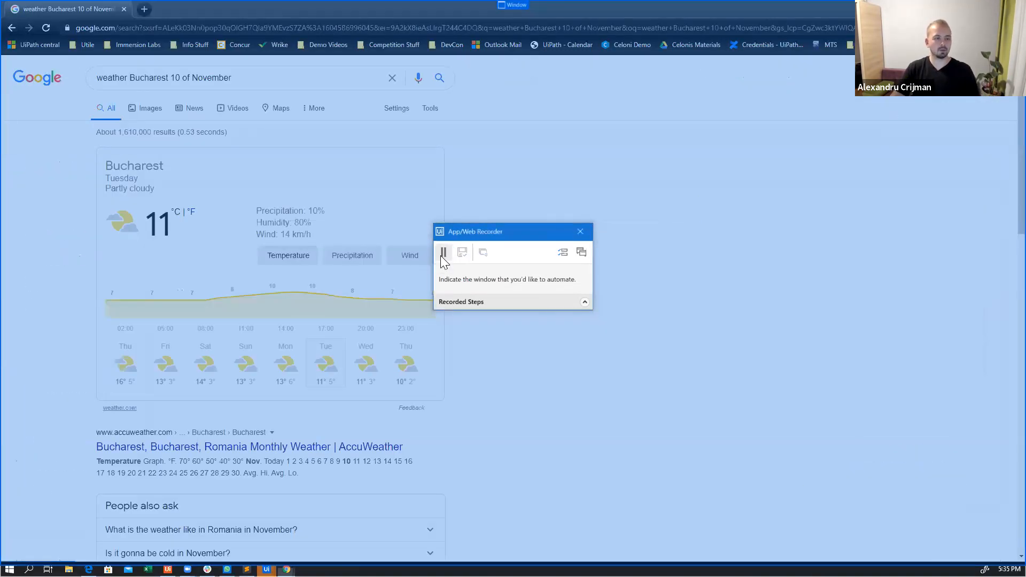
left_click(443, 255)
left_click(294, 31)
type("www.google.com")
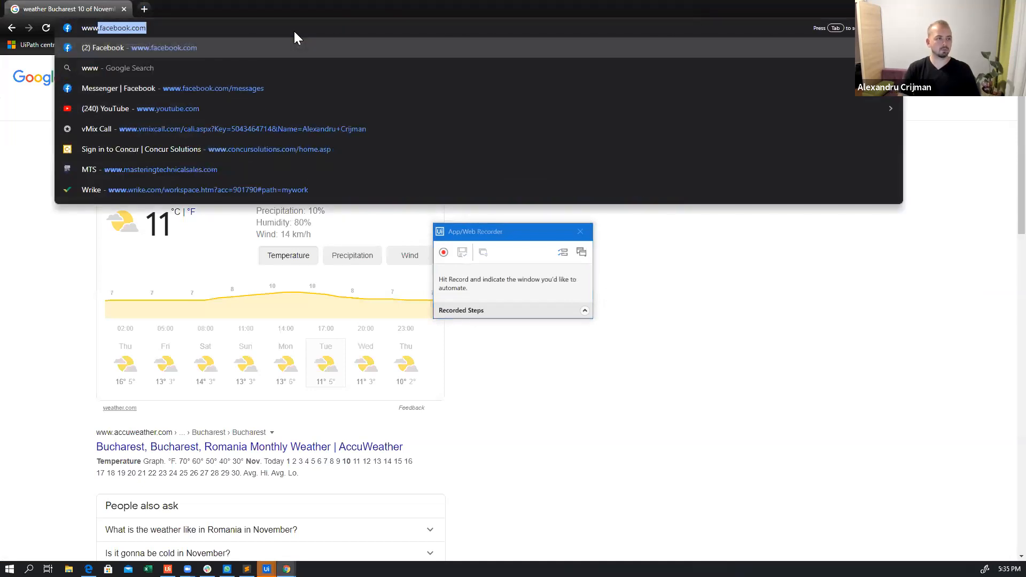
key("Return")
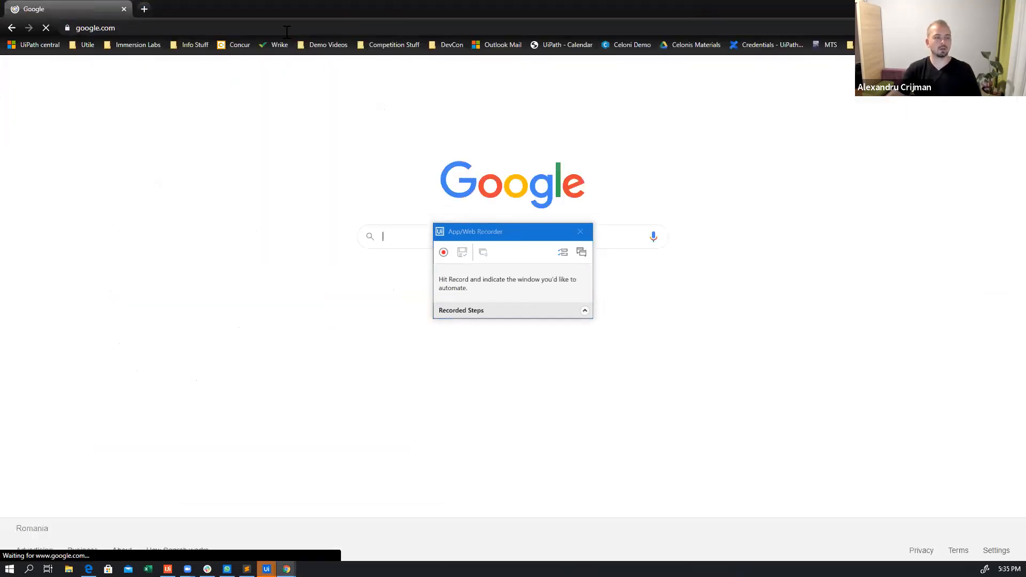
left_click(443, 253)
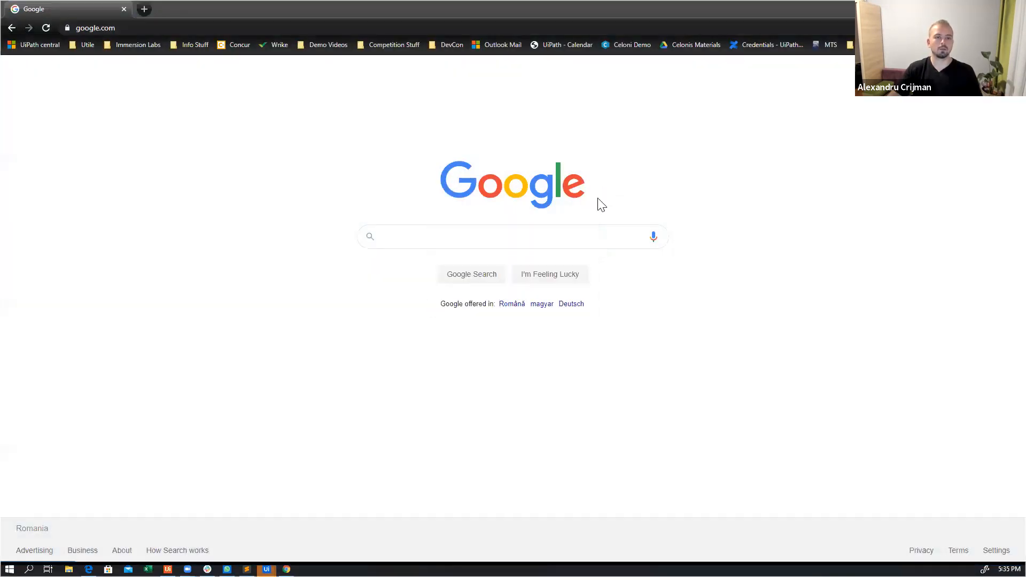
Record a Type Into action on the Google search box with the plain text "weather in Bucharest 10 of November"
left_click(601, 204)
left_click(582, 245)
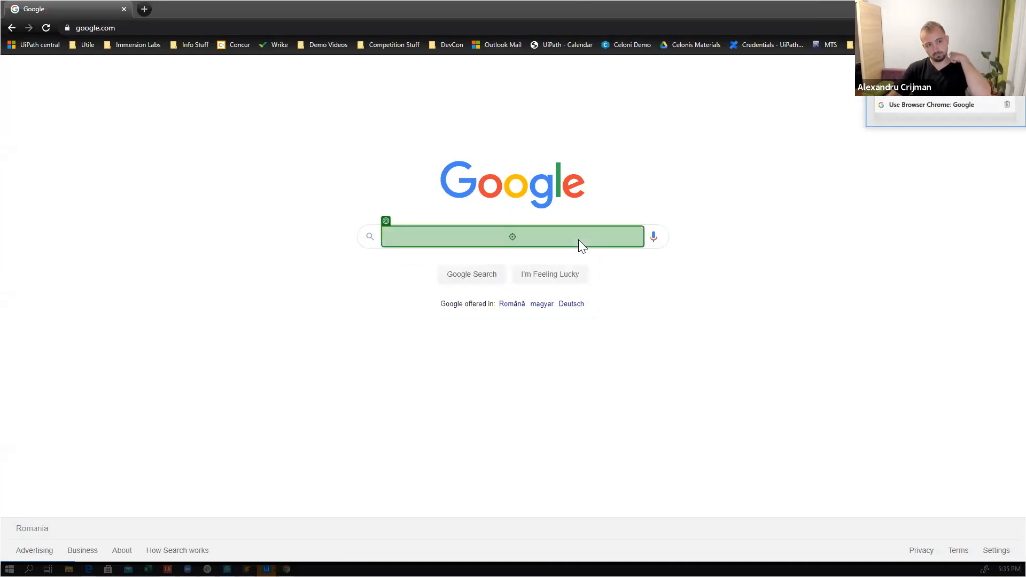
type("we")
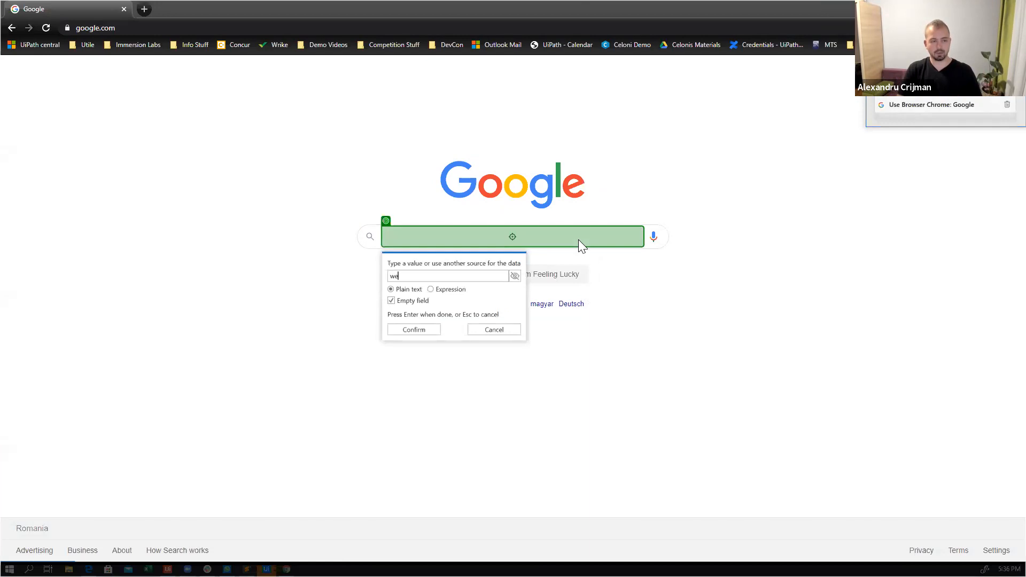
type("ather i")
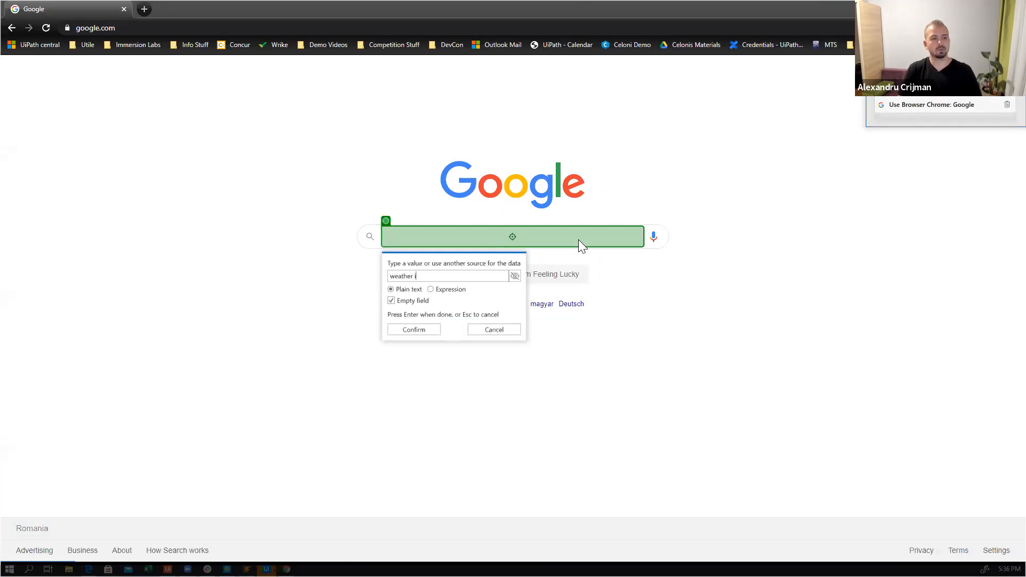
type("n Buchare")
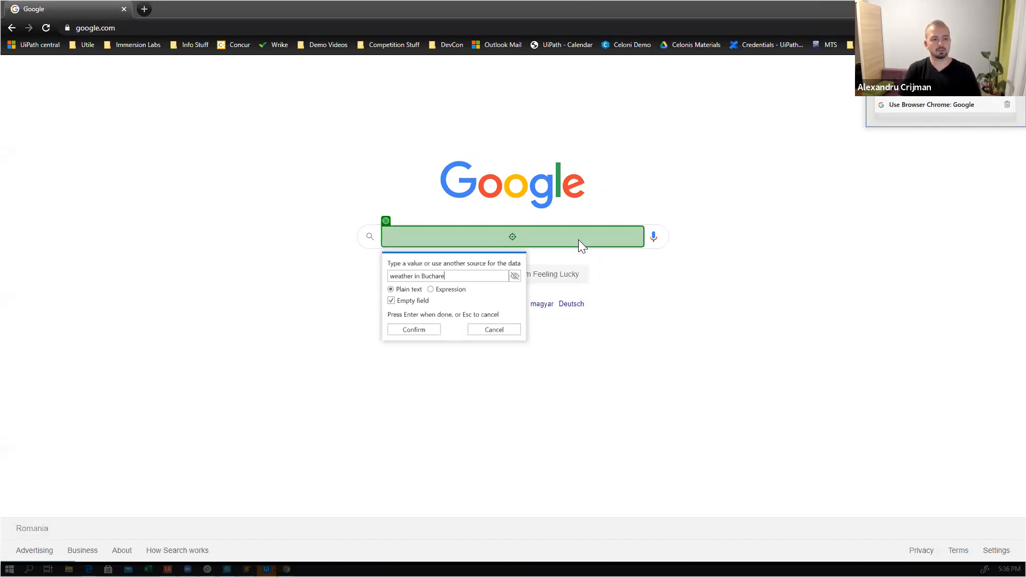
type("st ")
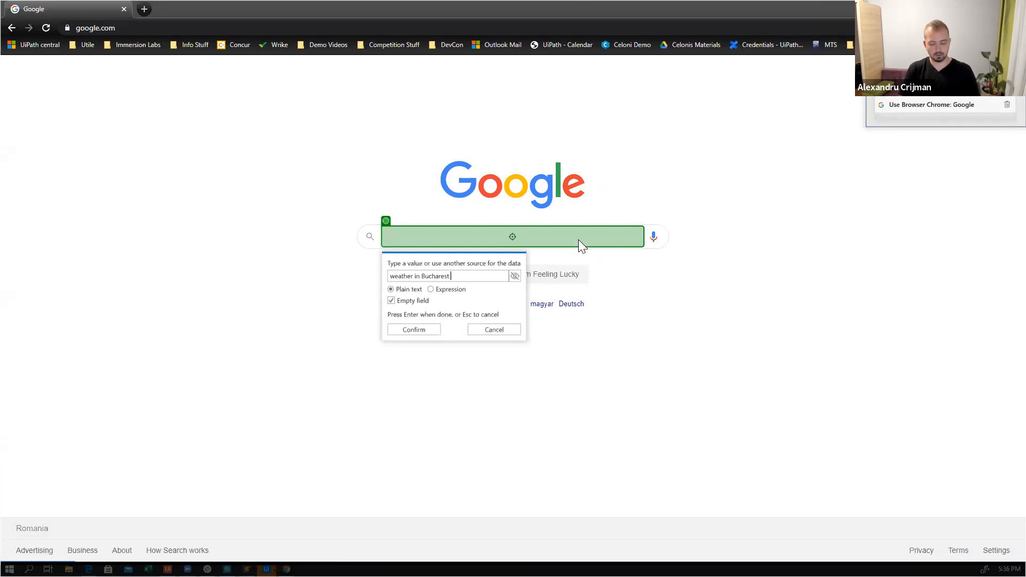
type("2")
key("BackSpace")
type("10 of November")
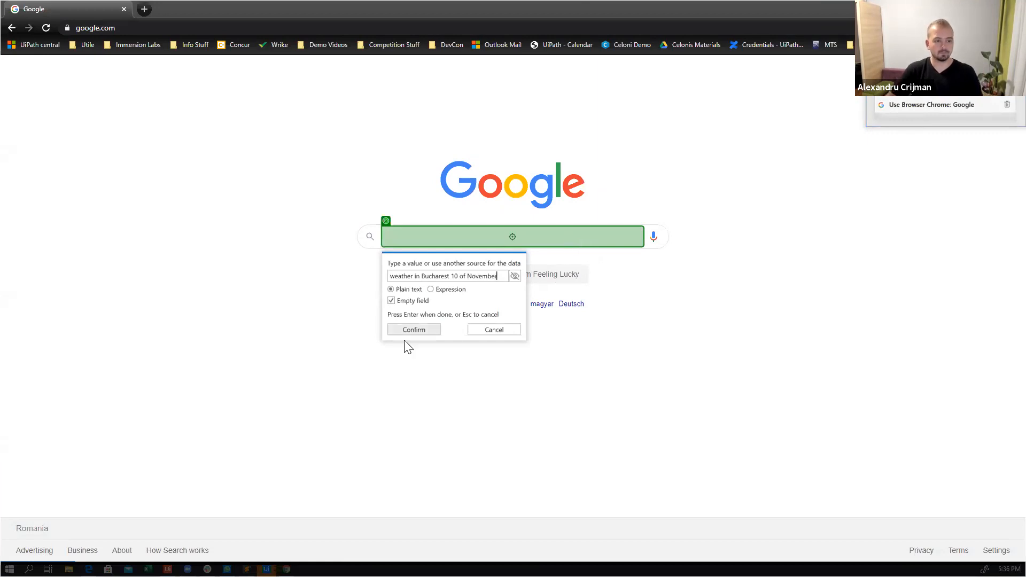
left_click(411, 330)
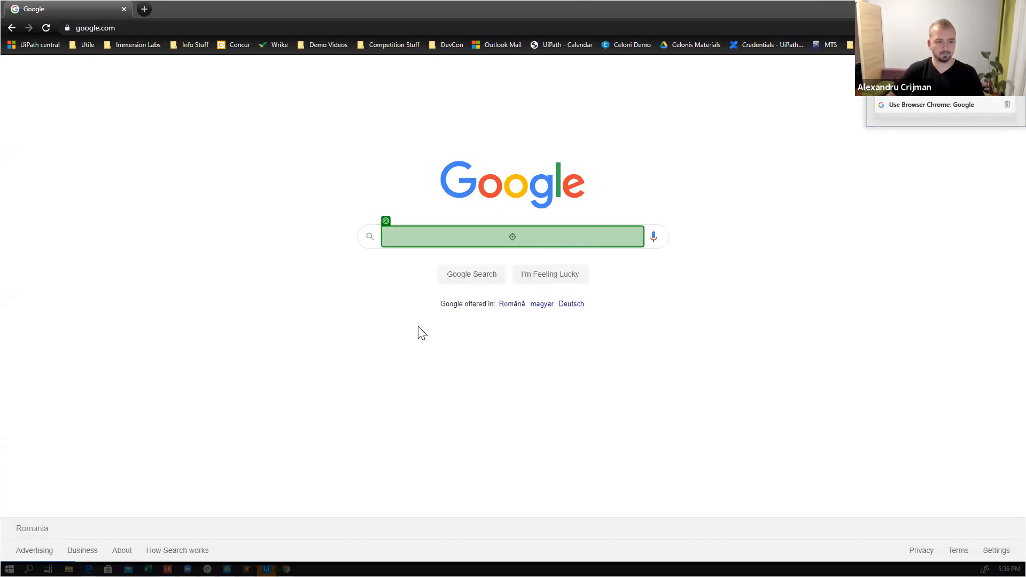
Record a click on Google Search and a Get Text action on the large temperature figure in the weather results
left_click(482, 275)
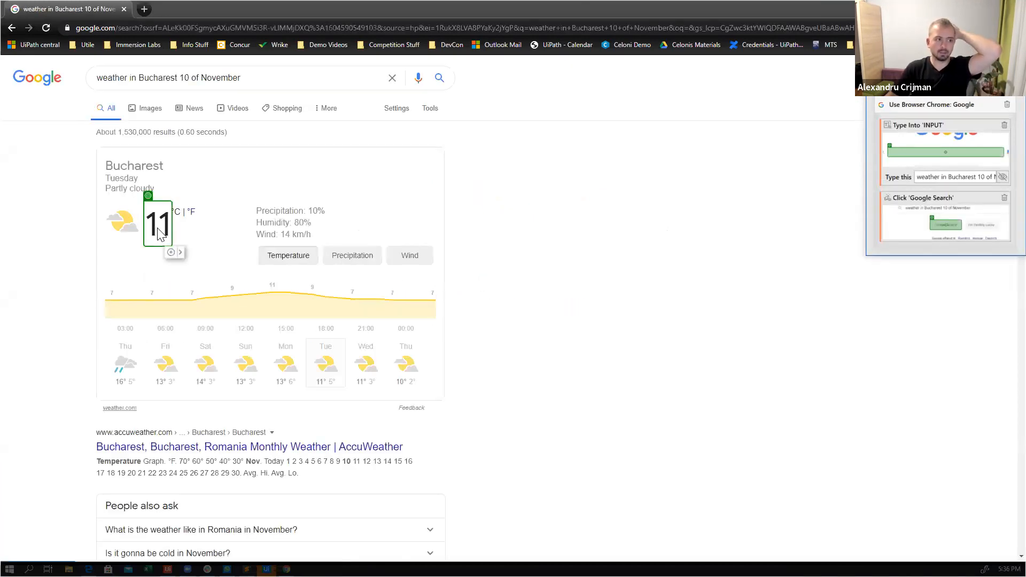
left_click(173, 255)
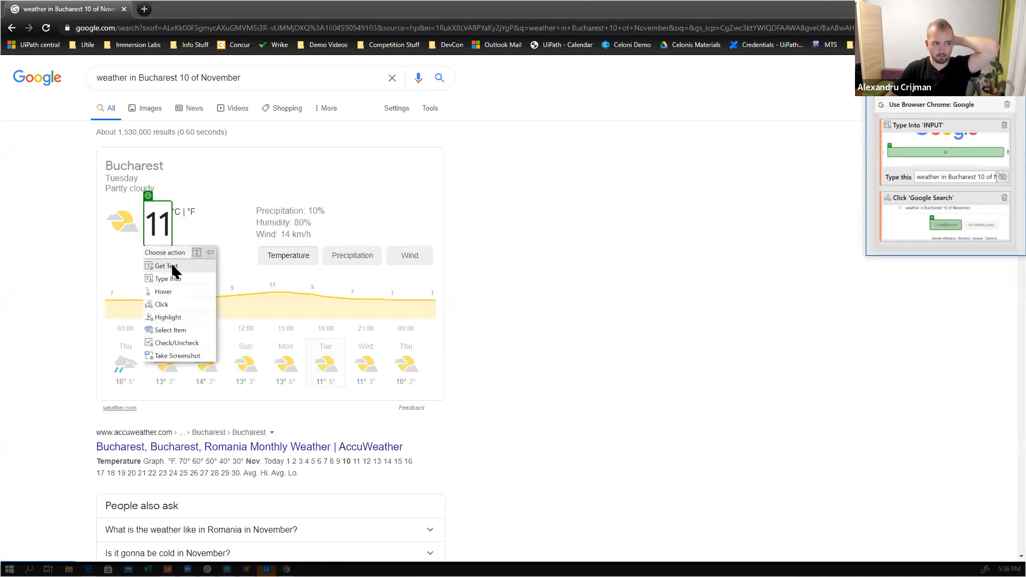
left_click(172, 265)
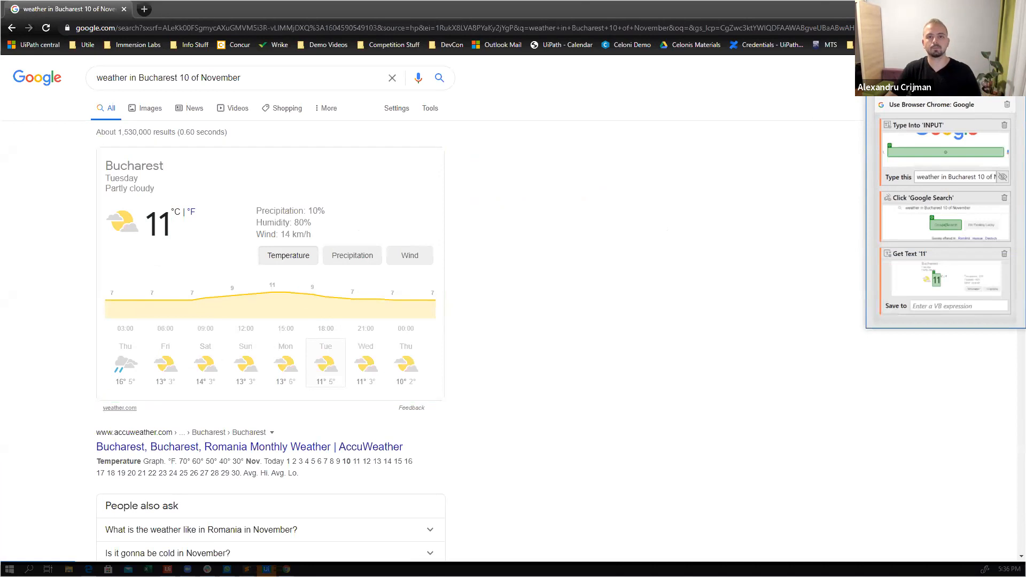
Save the recording into BusinessProcess1, save the workflow, and select the recorded Get Text activity
left_click(890, 67)
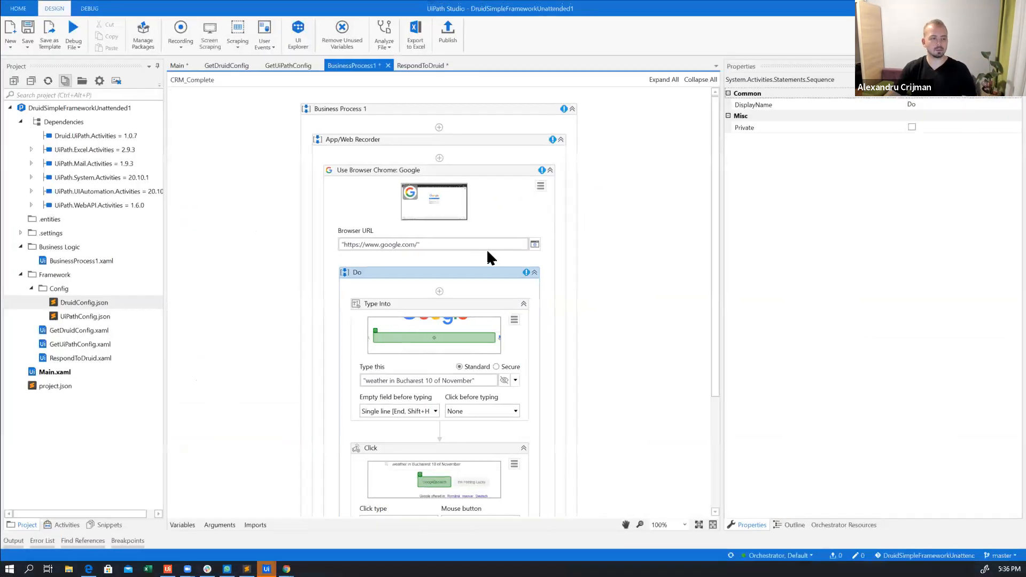
left_click(499, 204)
scroll(446, 322, "down", 3)
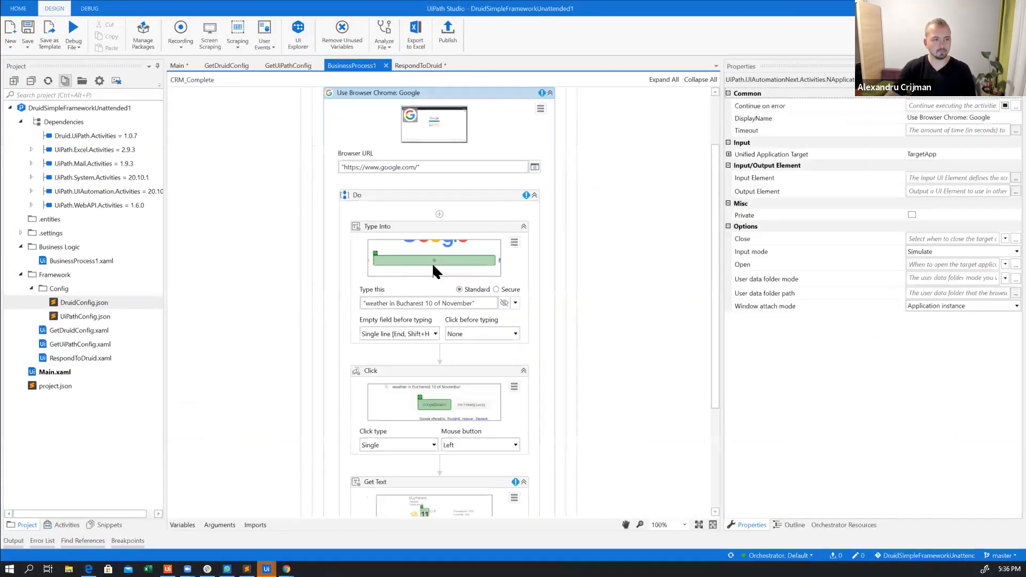
key("ctrl+s")
scroll(446, 252, "up", 2)
scroll(446, 278, "down", 2)
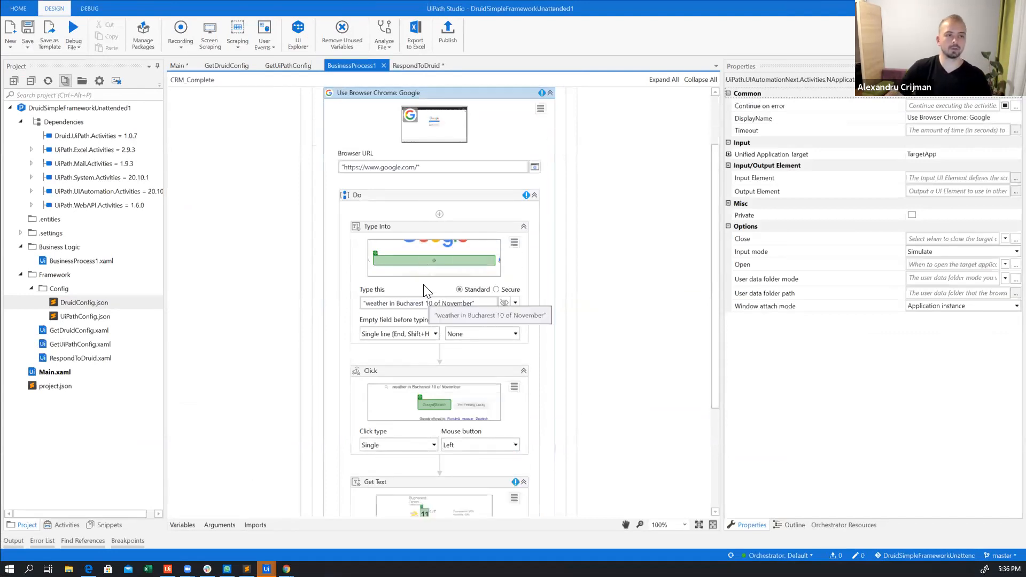
scroll(463, 306, "down", 4)
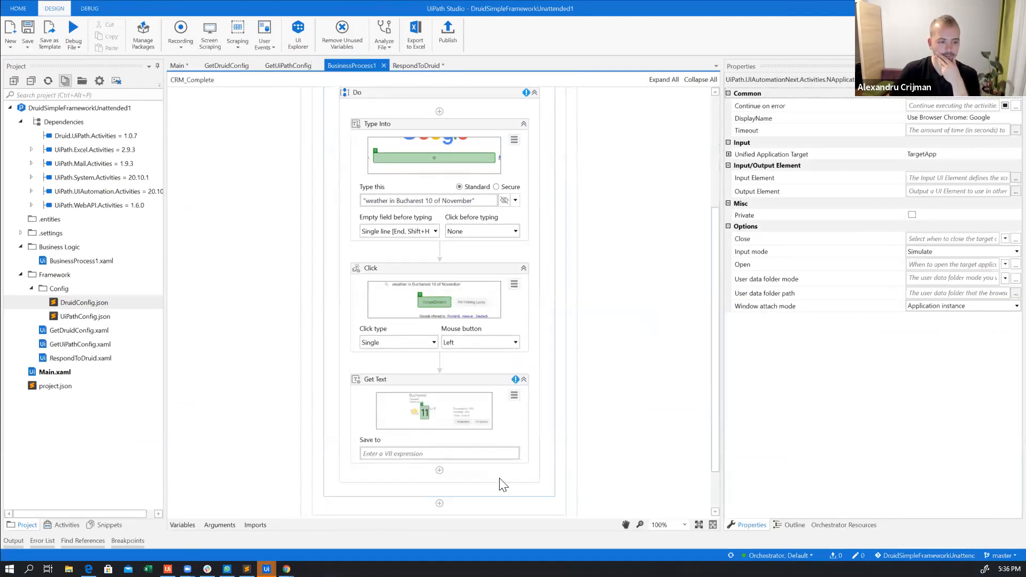
left_click(504, 435)
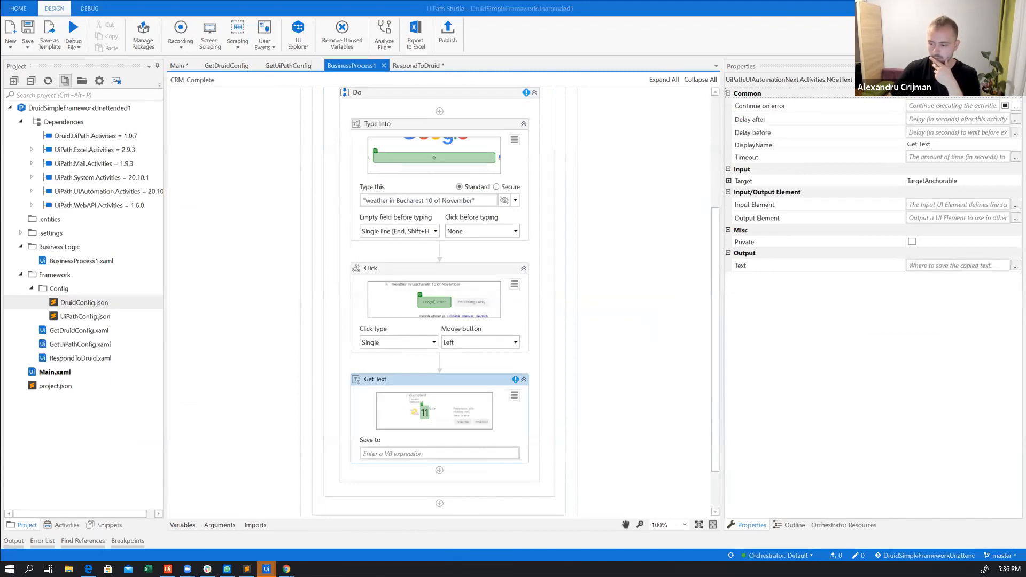
left_click(518, 438)
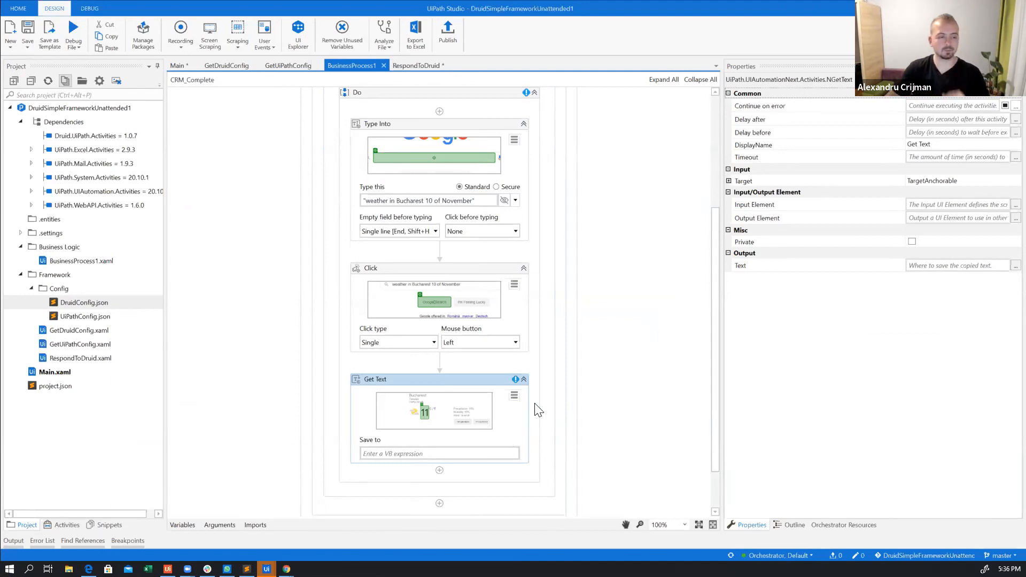
Delete the out_outputField2 argument from the BusinessProcess1 workflow
left_click(465, 452)
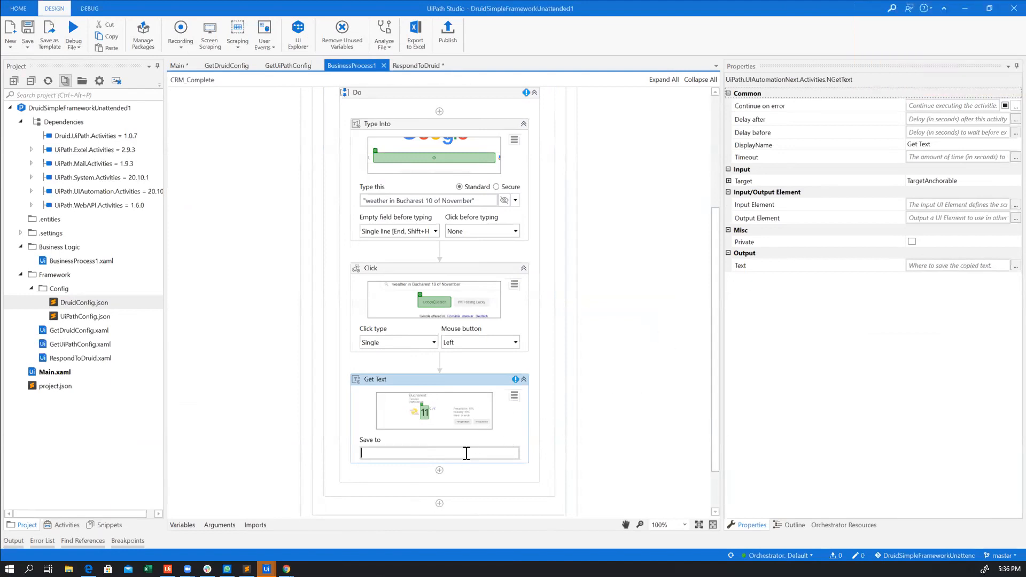
left_click(217, 525)
left_click(222, 405)
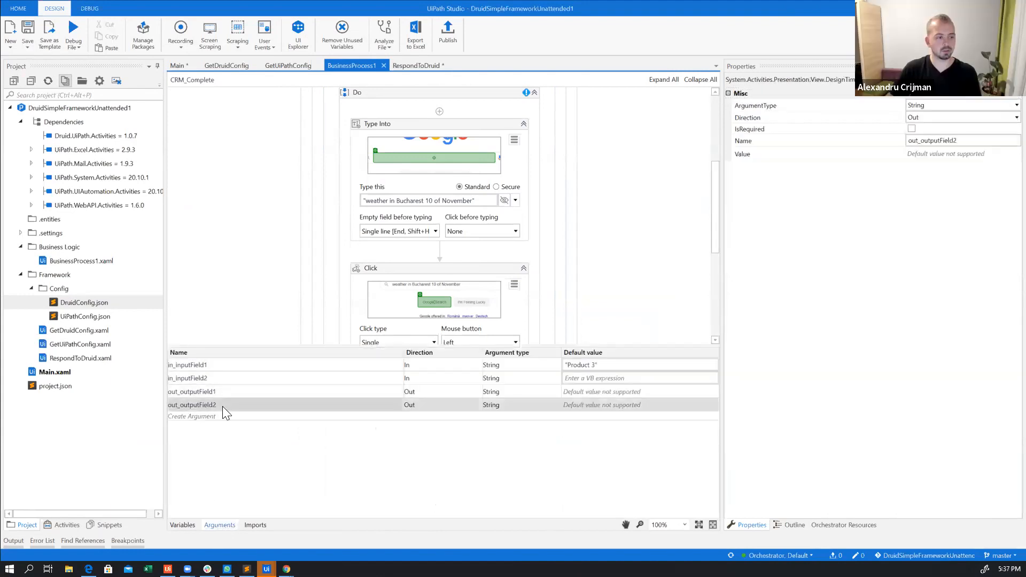
key("Delete")
Rename the output argument out_outputField1 as out_temperature
left_click(235, 391)
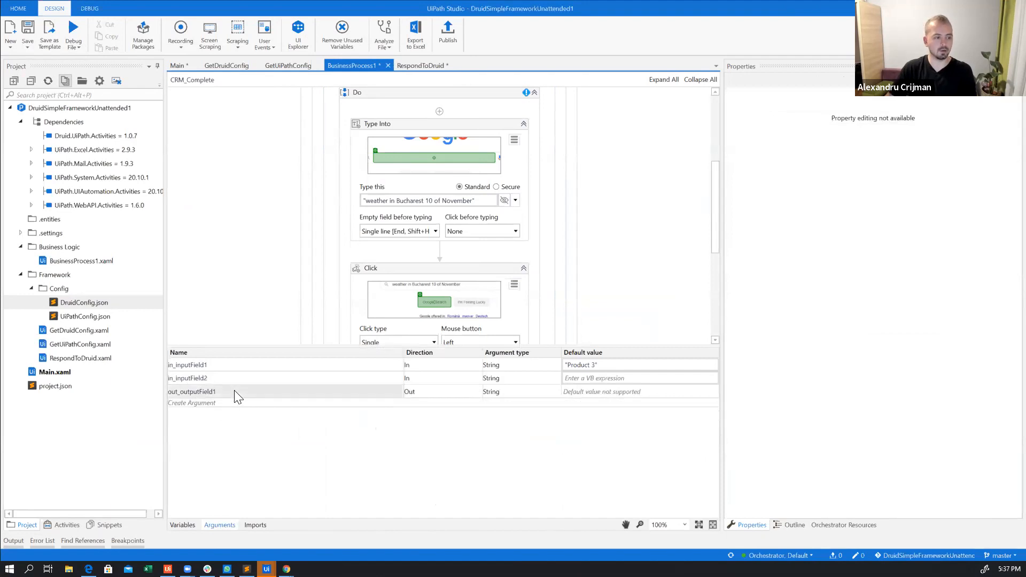
key("BackSpace")
key("BackSpace")
key("BackSpace")
key("BackSpace")
key("BackSpace")
key("BackSpace")
key("BackSpace")
key("BackSpace")
key("BackSpace")
key("BackSpace")
key("BackSpace")
key("BackSpace")
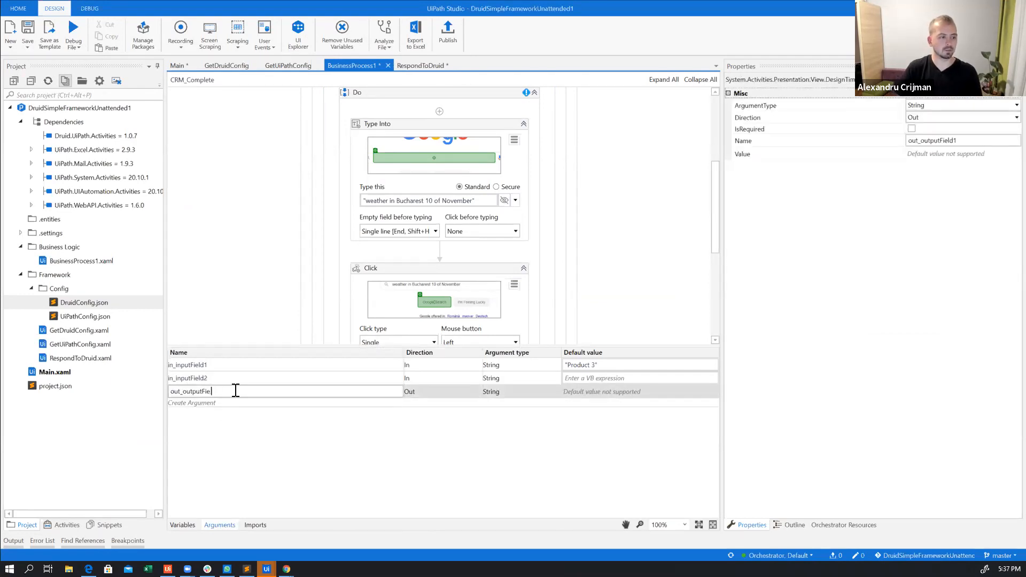
type("_")
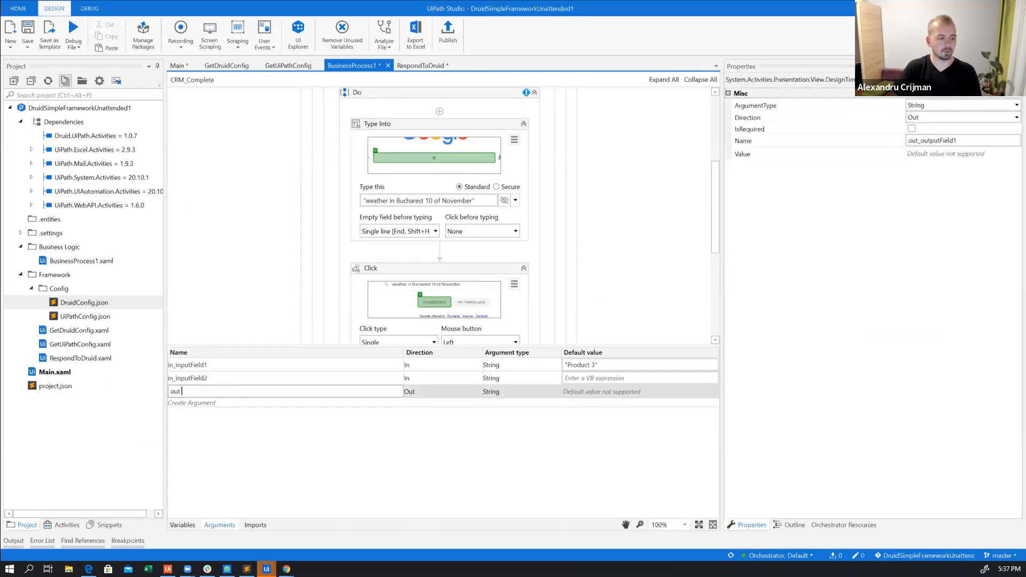
type("temperature")
key("Return")
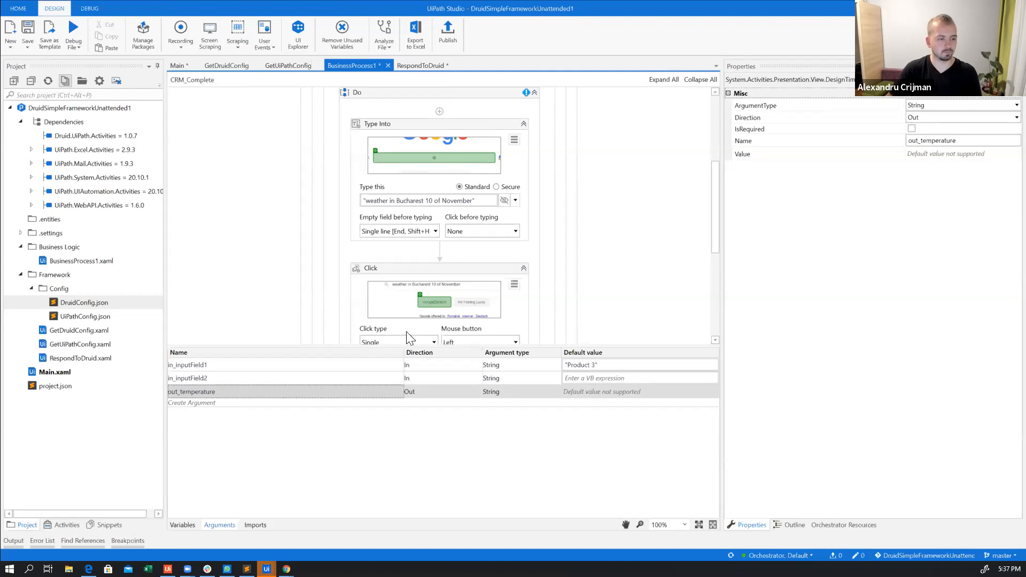
Store the Get Text result in out_temperature and save the workflow
scroll(599, 319, "down", 5)
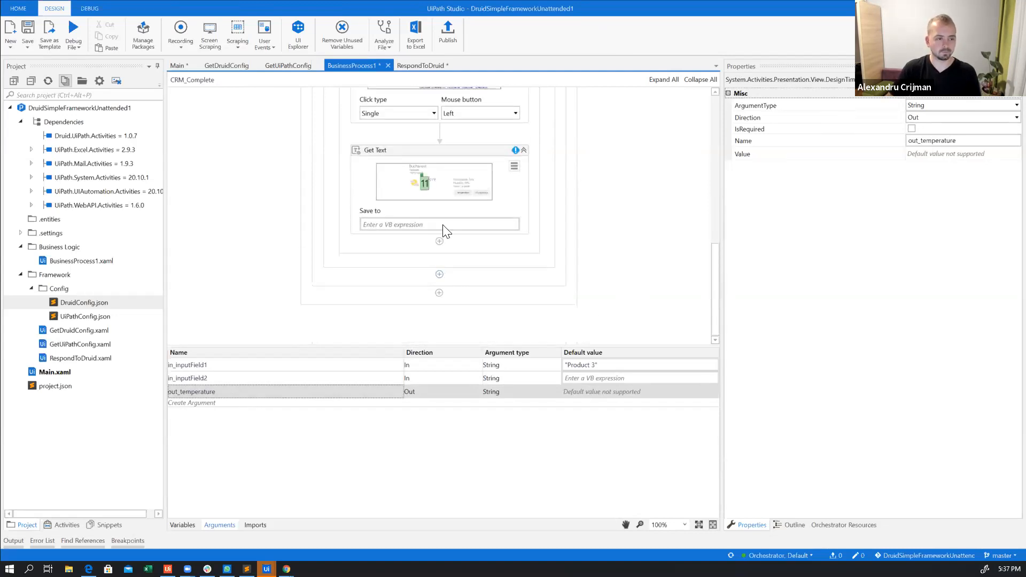
left_click(443, 225)
type("te")
key("BackSpace")
key("BackSpace")
type("out_temperature")
key("Return")
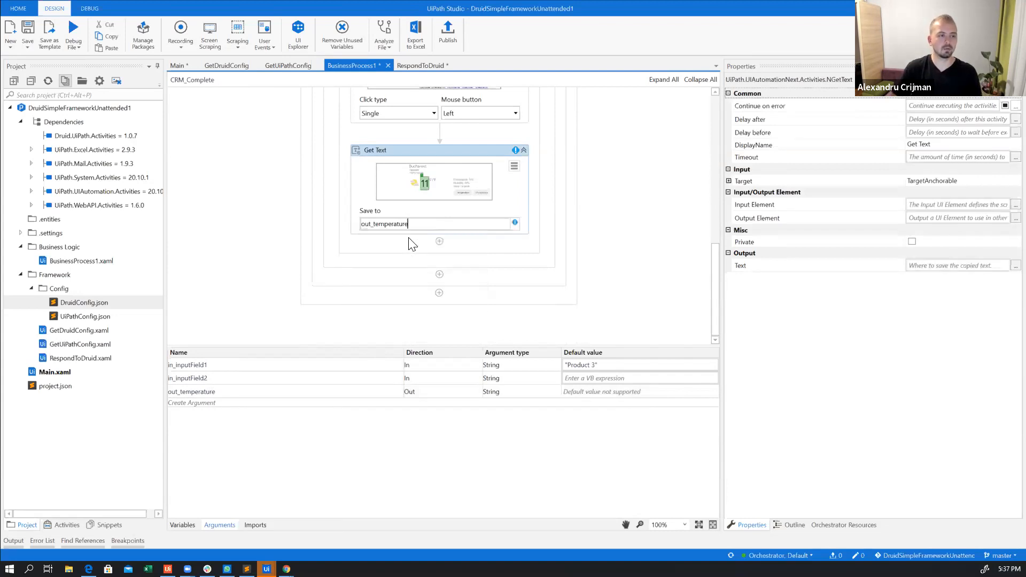
left_click(521, 197)
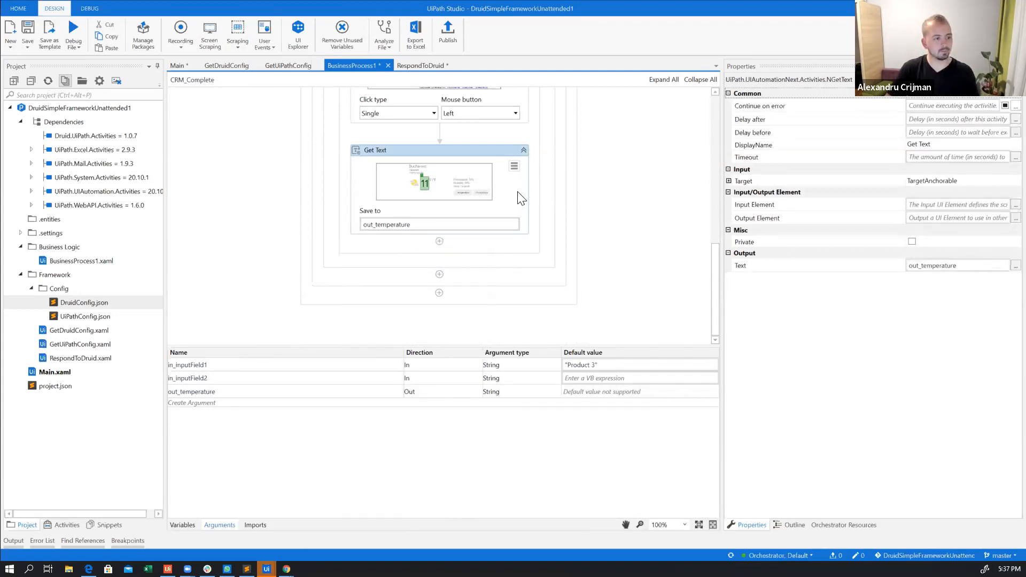
key("ctrl+s")
Rename the input arguments in_inputField1 and in_inputField2 as in_city and in_date, and save the workflow
scroll(512, 211, "up", 3)
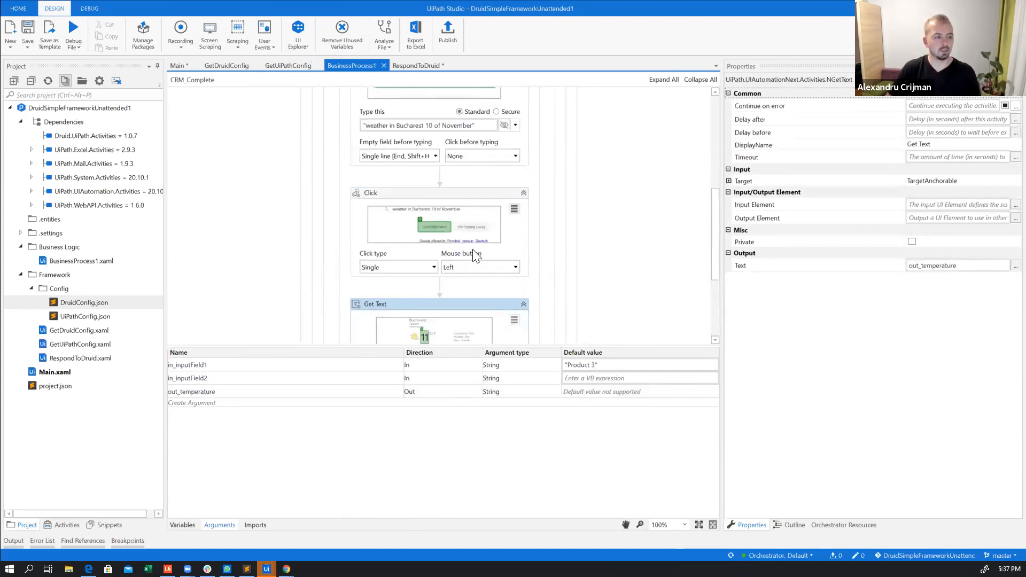
left_click(213, 365)
left_click(213, 365)
left_click_drag(179, 364, 264, 363)
type("city")
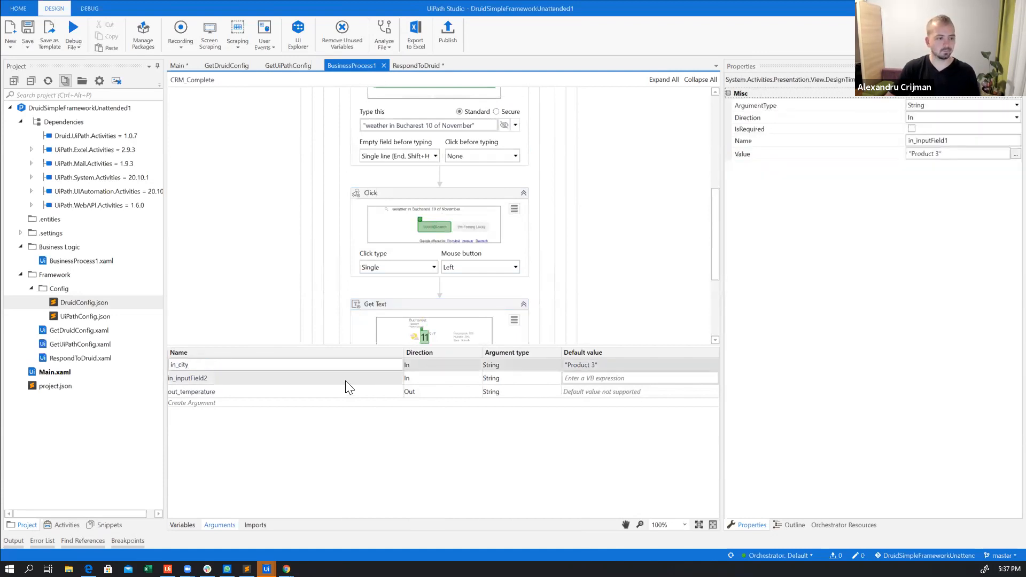
left_click(346, 380)
left_click(176, 378)
left_click_drag(179, 378, 270, 378)
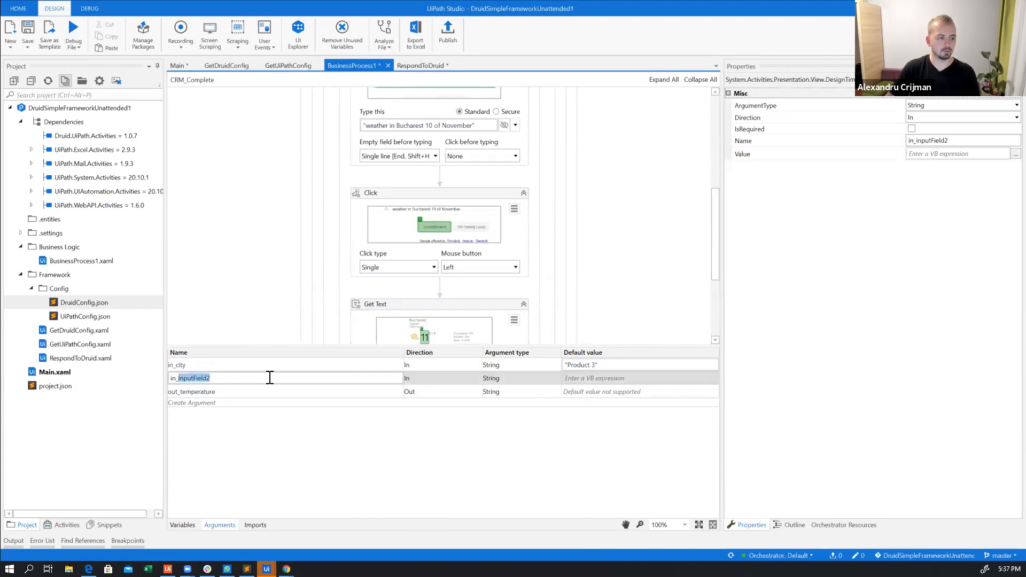
type("date")
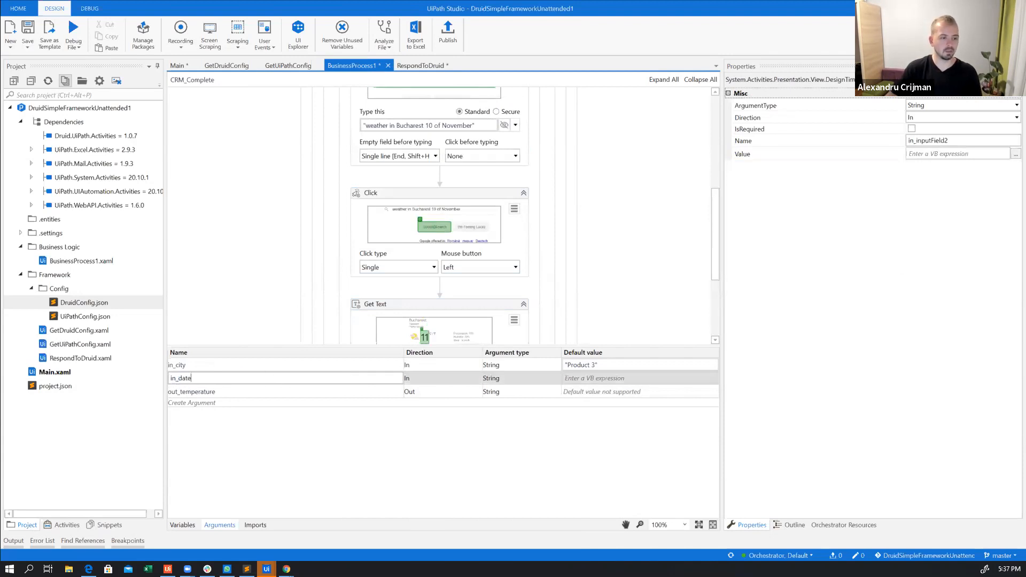
left_click(233, 336)
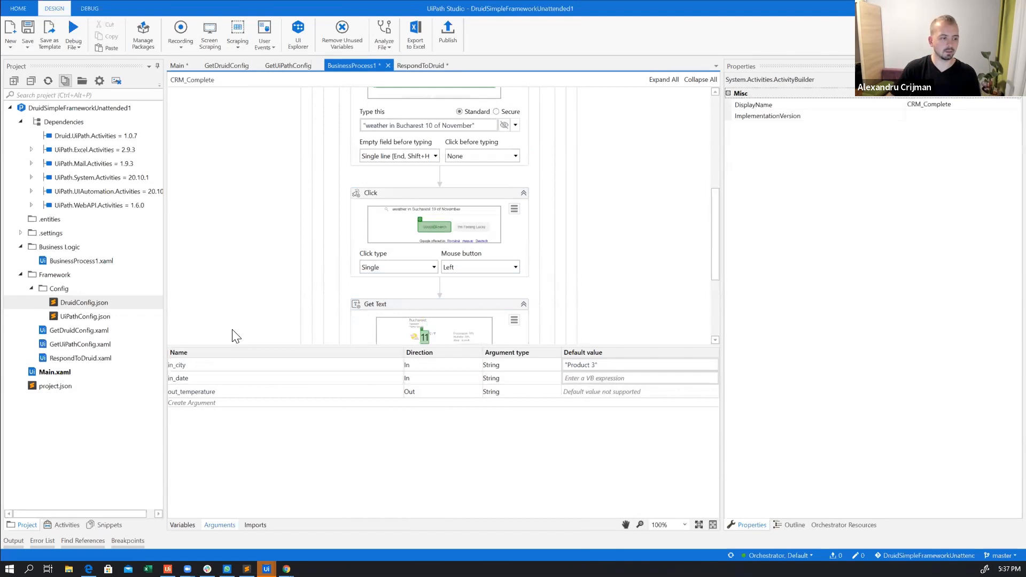
key("ctrl+s")
Clear the default value of the in_city argument
scroll(339, 246, "up", 2)
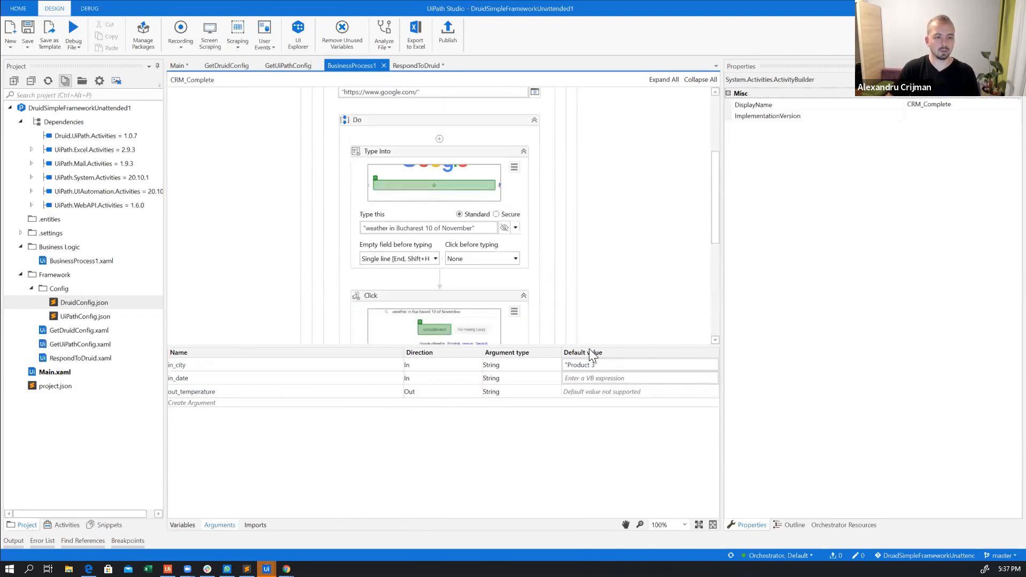
left_click(606, 366)
key("BackSpace")
key("BackSpace")
key("BackSpace")
key("BackSpace")
key("BackSpace")
key("BackSpace")
key("BackSpace")
key("BackSpace")
key("BackSpace")
key("BackSpace")
key("BackSpace")
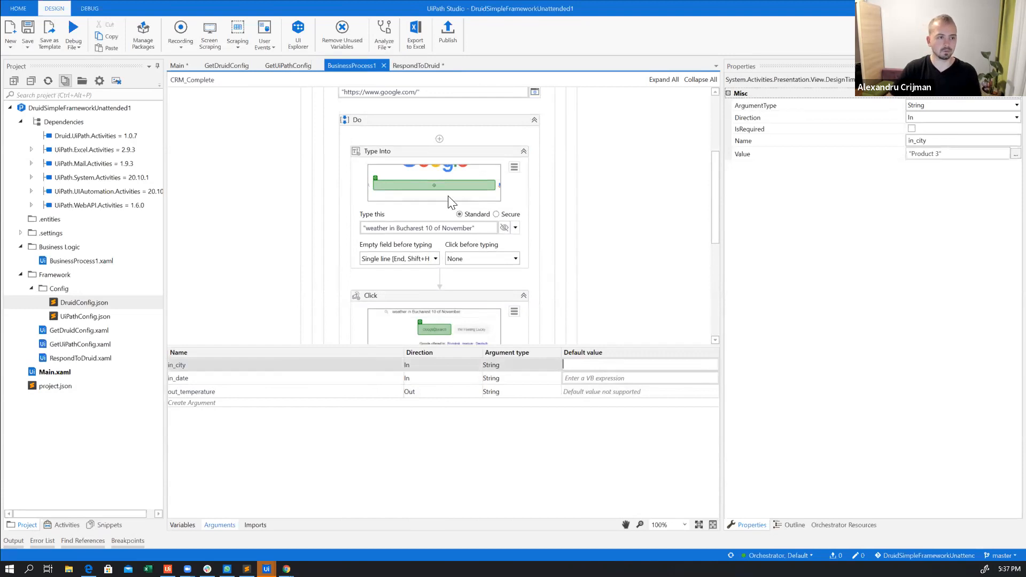
Replace the fixed city Bucharest in the Type Into search text with the concatenated argument in_city
left_click(427, 226)
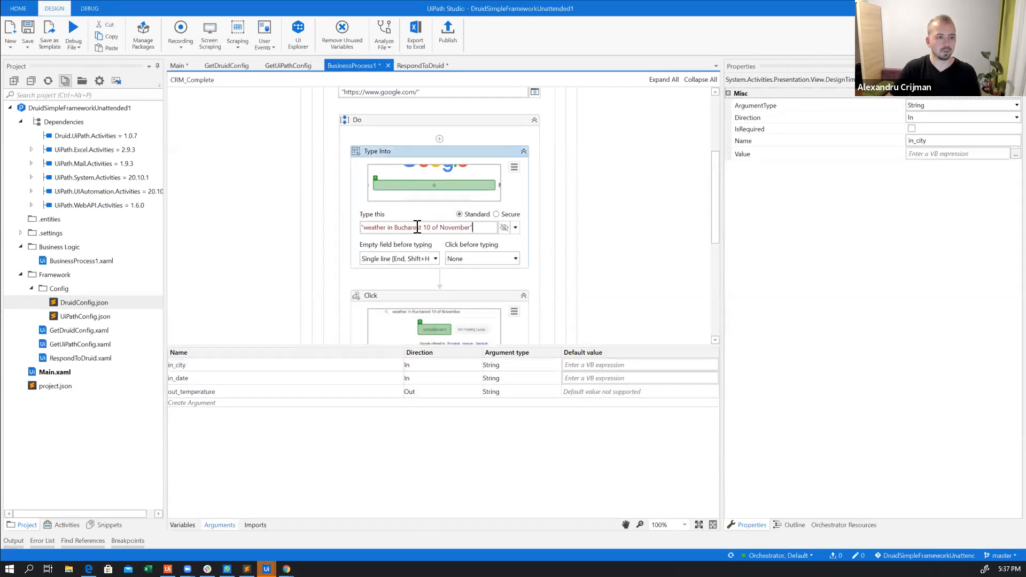
left_click_drag(424, 229, 394, 229)
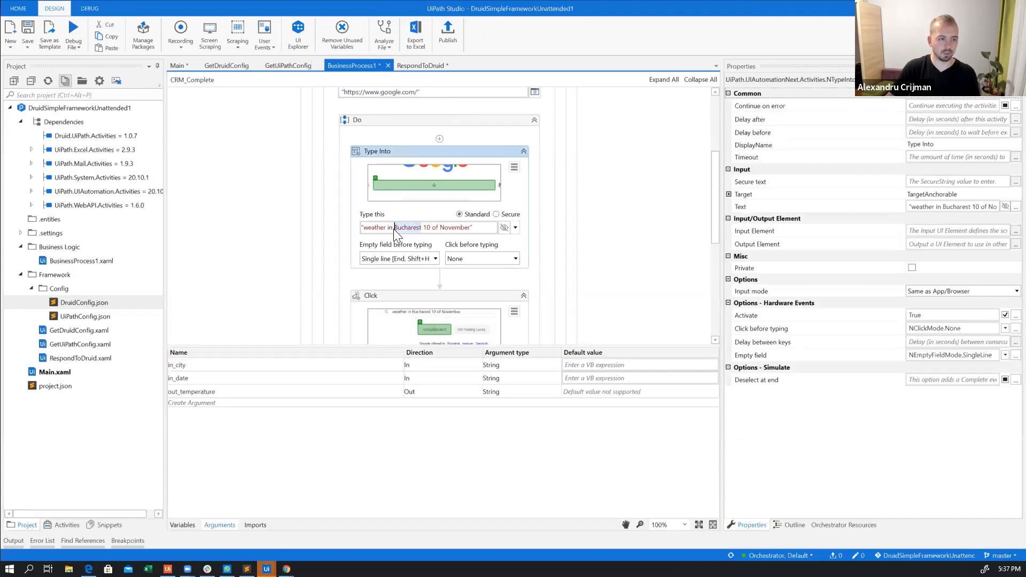
type("\"++")
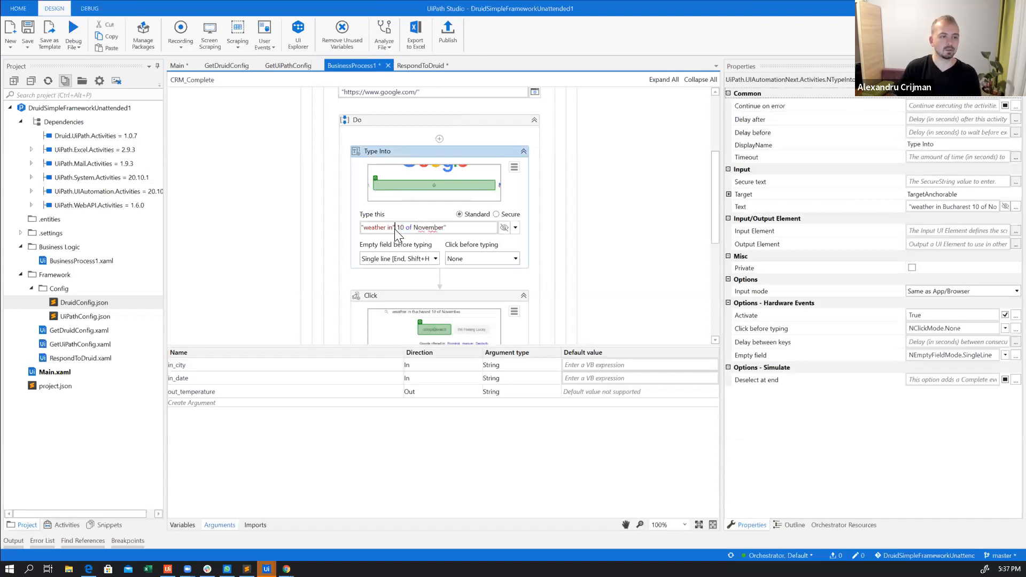
type("\"")
key("Left")
type("++")
type("in_city")
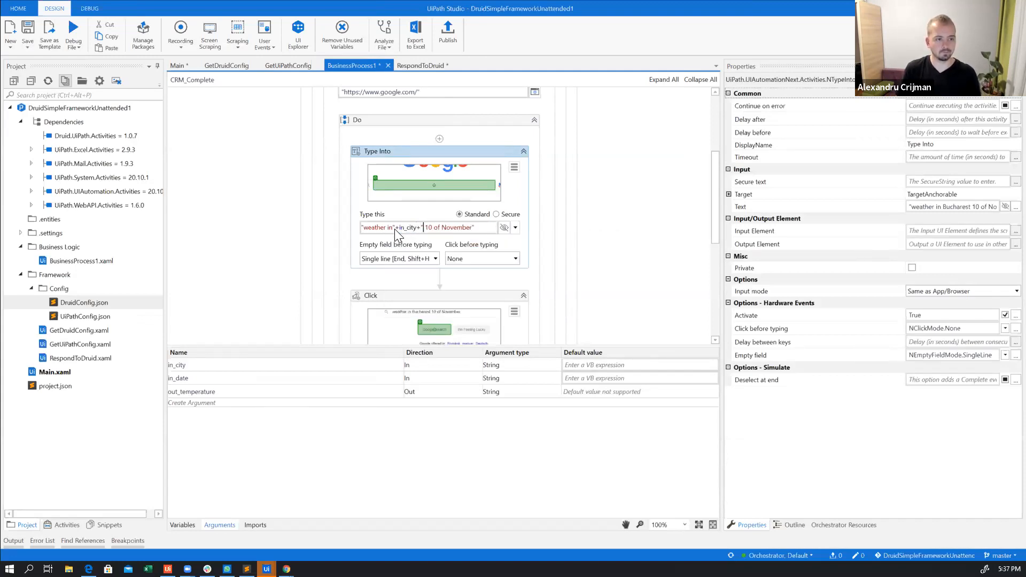
Remove the fixed date "10 of November" from the Type Into search text, keeping a quoted space after in_city
key("shift+Right")
key("shift+Right")
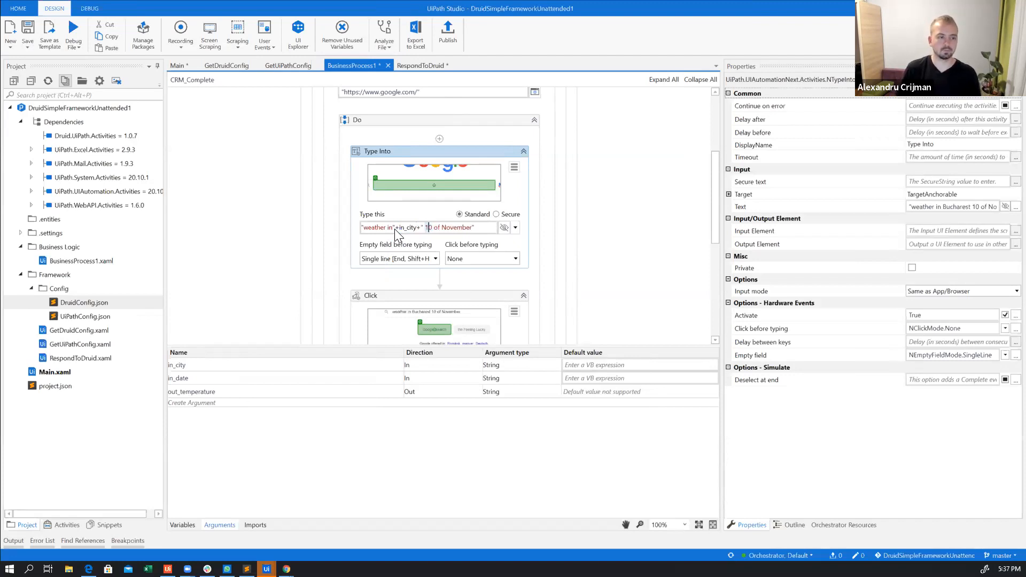
key("shift+Right")
key("shift+Right")
key("shift+Right")
key("shift+Right")
key("shift+Right")
key("shift+Right")
key("shift+Right")
key("shift+Right")
key("shift+Right")
key("shift+Right")
key("shift+Right")
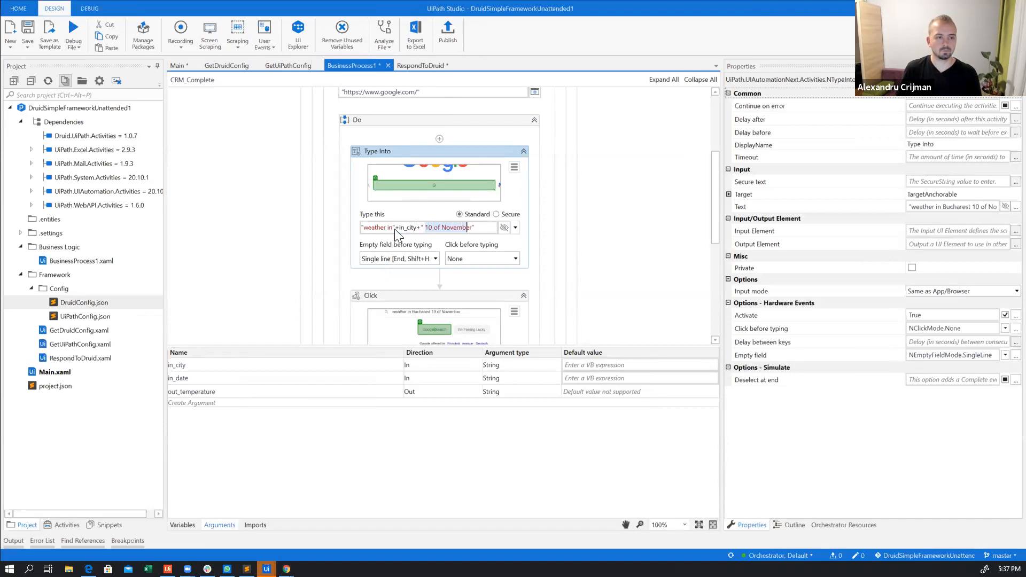
key("shift+Right")
key("BackSpace")
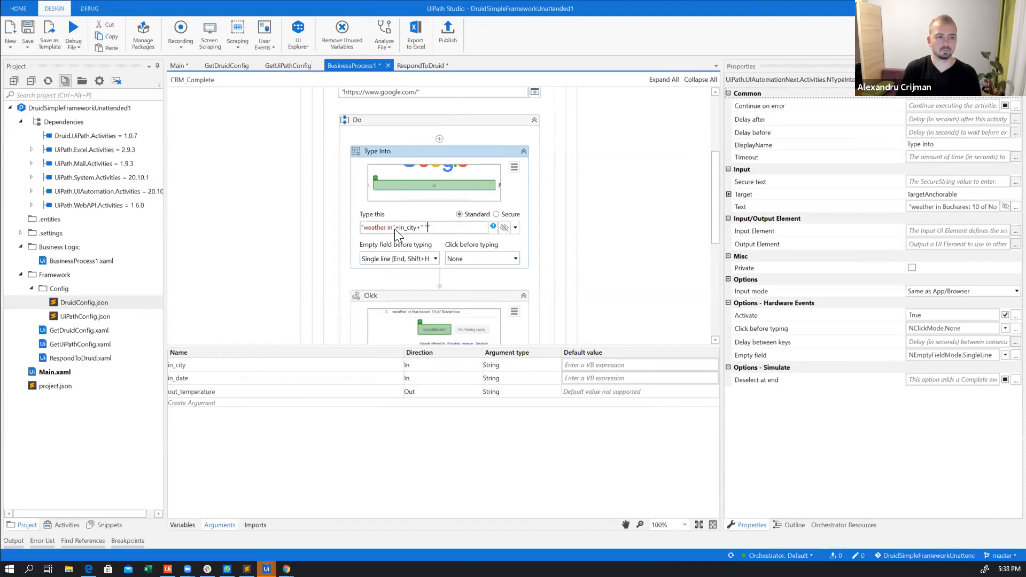
Append the in_date argument to the end of the Type Into search expression and remove the surplus closing quote
type("+")
key("Left")
type("\"")
type("di")
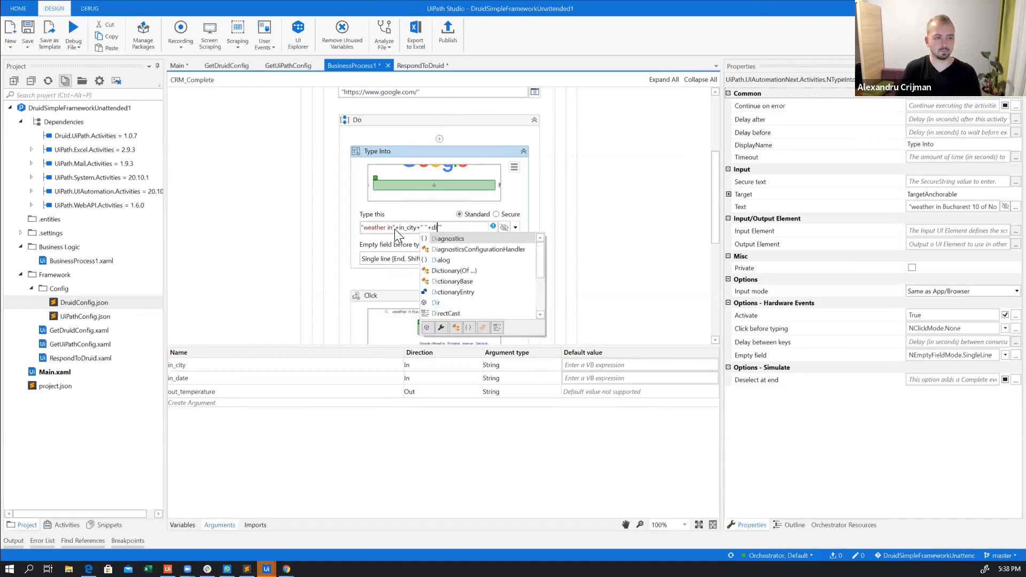
key("BackSpace")
key("BackSpace")
type("in")
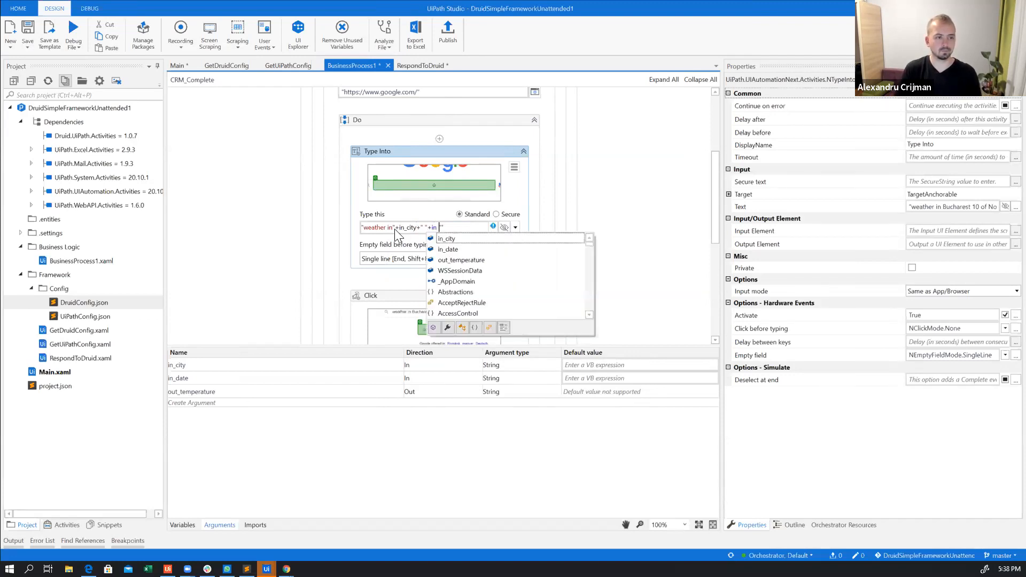
key("Down")
key("Return")
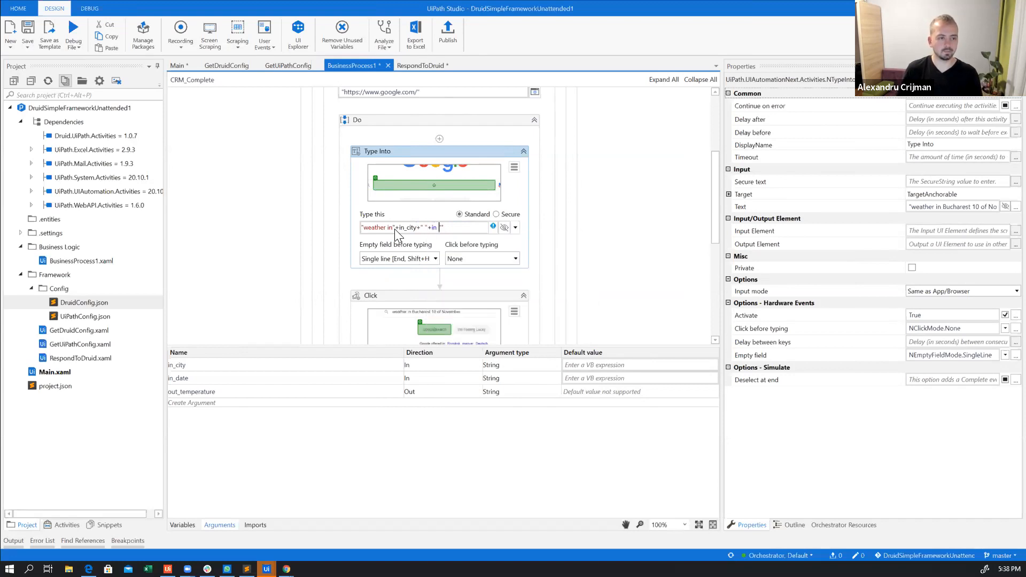
key("Delete")
left_click(603, 222)
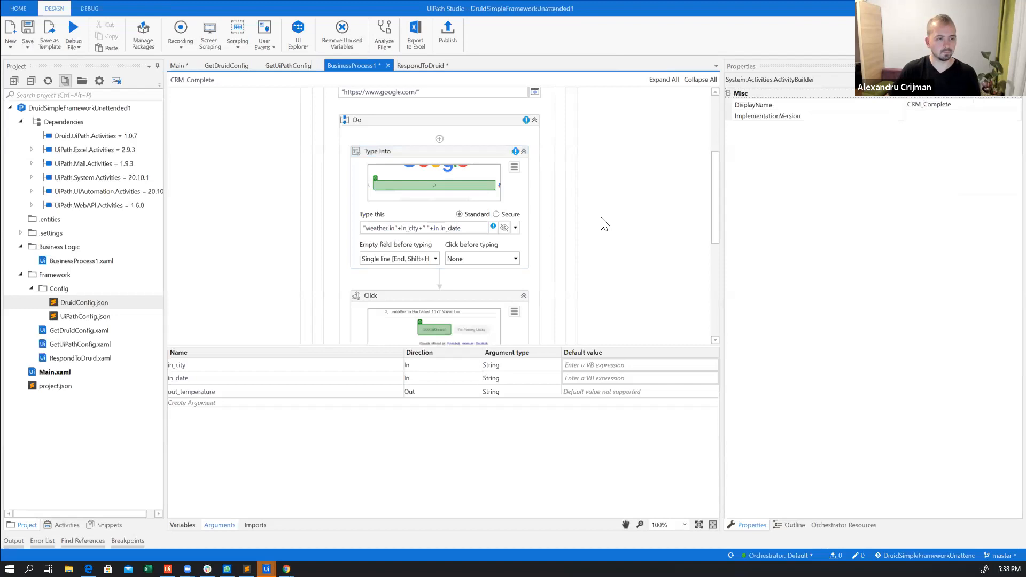
Correct the Type Into expression to "weather in"+in_city+" "+in_date and save the BusinessProcess1 workflow
left_click(468, 233)
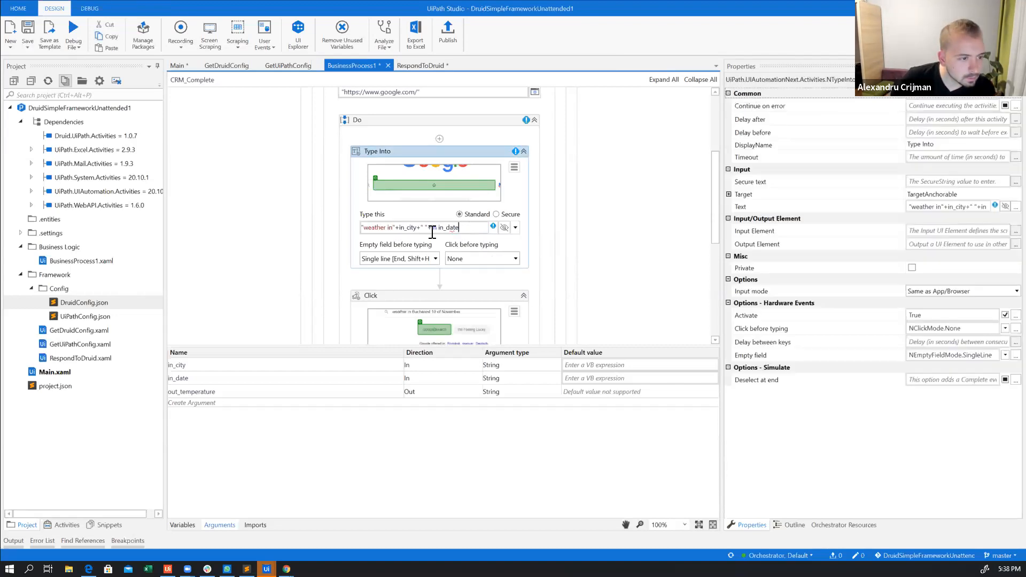
key("BackSpace")
key("BackSpace")
key("BackSpace")
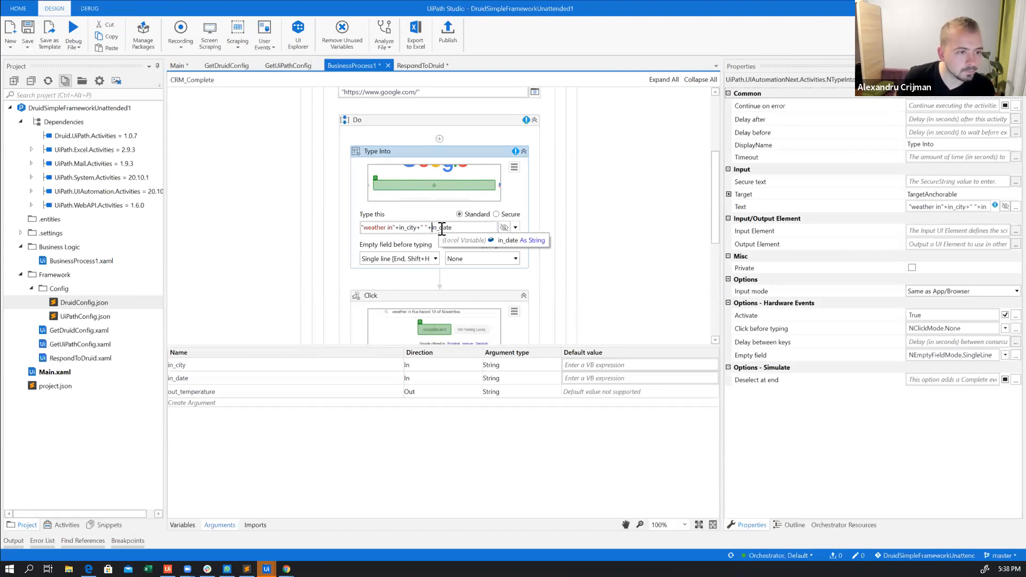
left_click(593, 208)
key("ctrl+s")
scroll(598, 206, "up", 5)
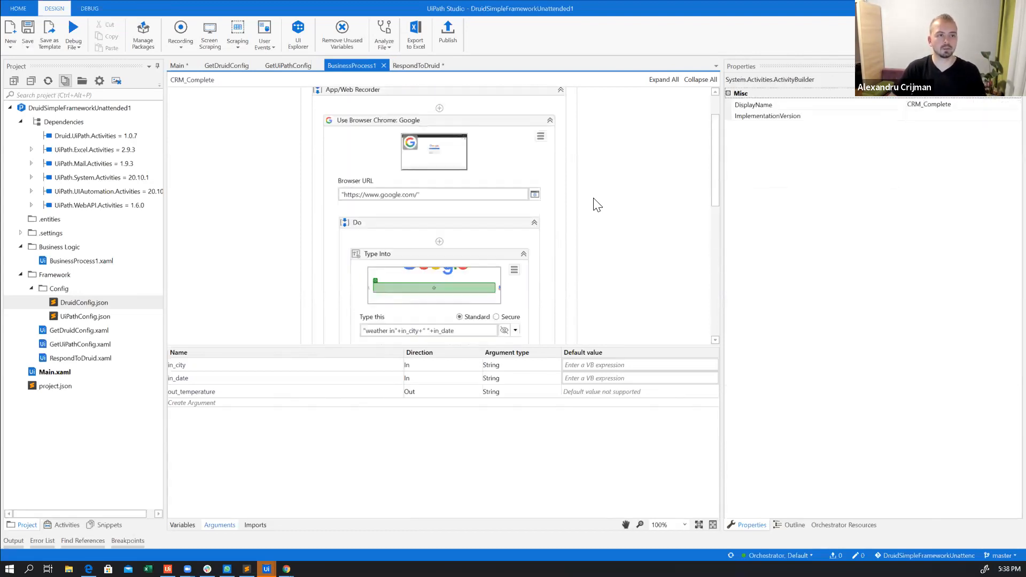
Save the Main workflow and check the output object of Deserialize JSON DruidData in the Load DruidData sequence
left_click(179, 65)
key("ctrl+s")
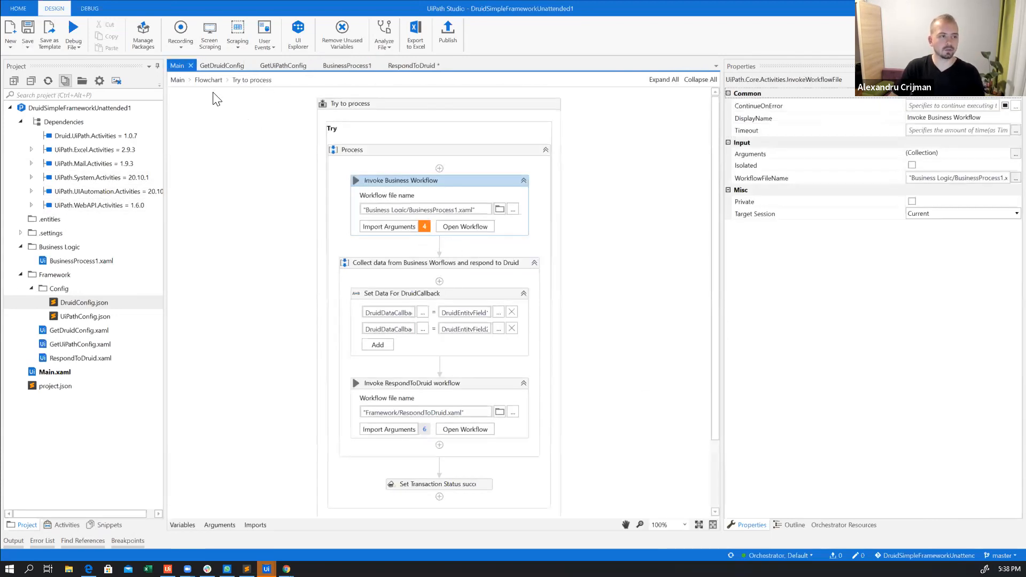
left_click(208, 80)
left_click(444, 229)
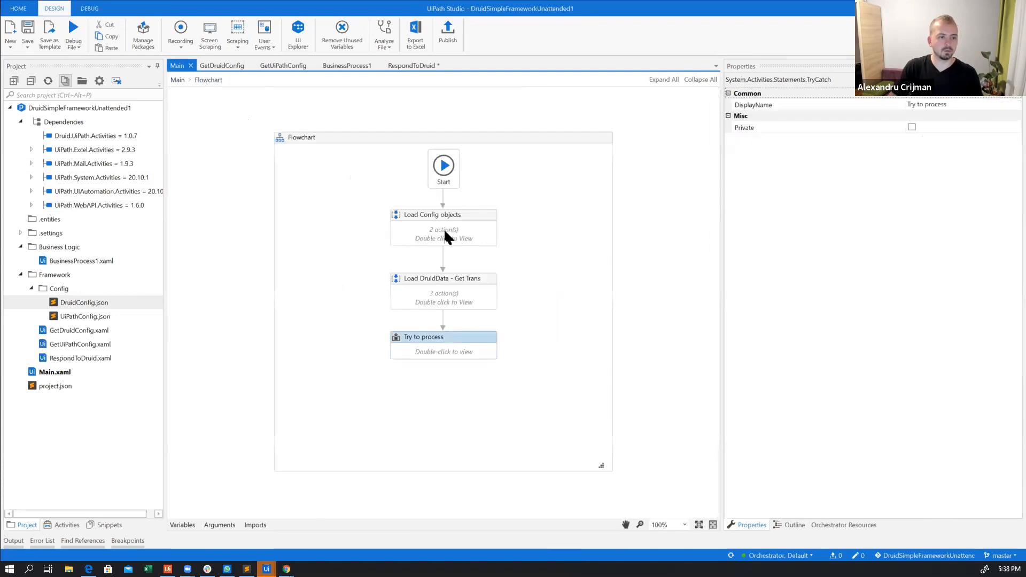
double_click(467, 304)
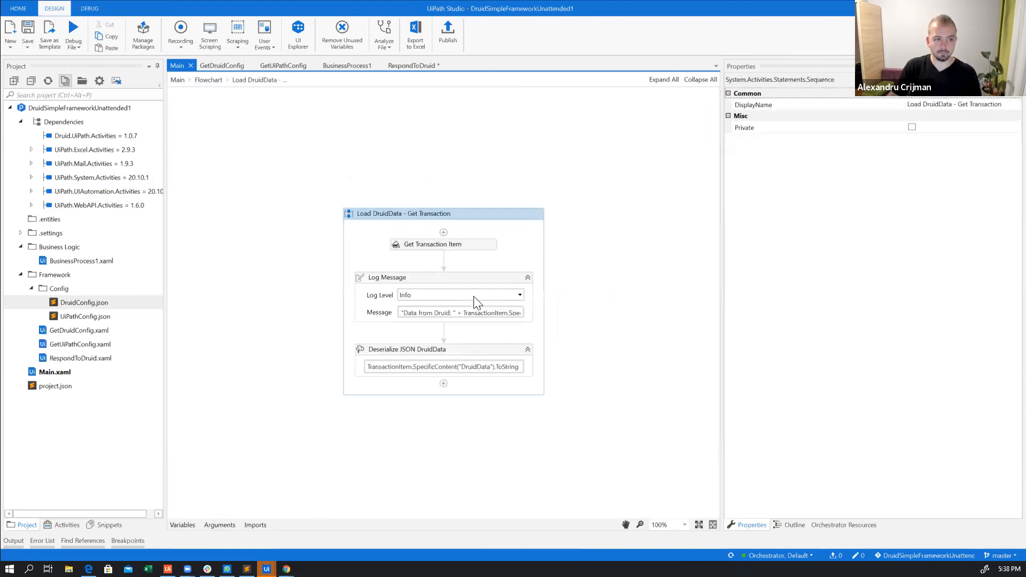
left_click(485, 354)
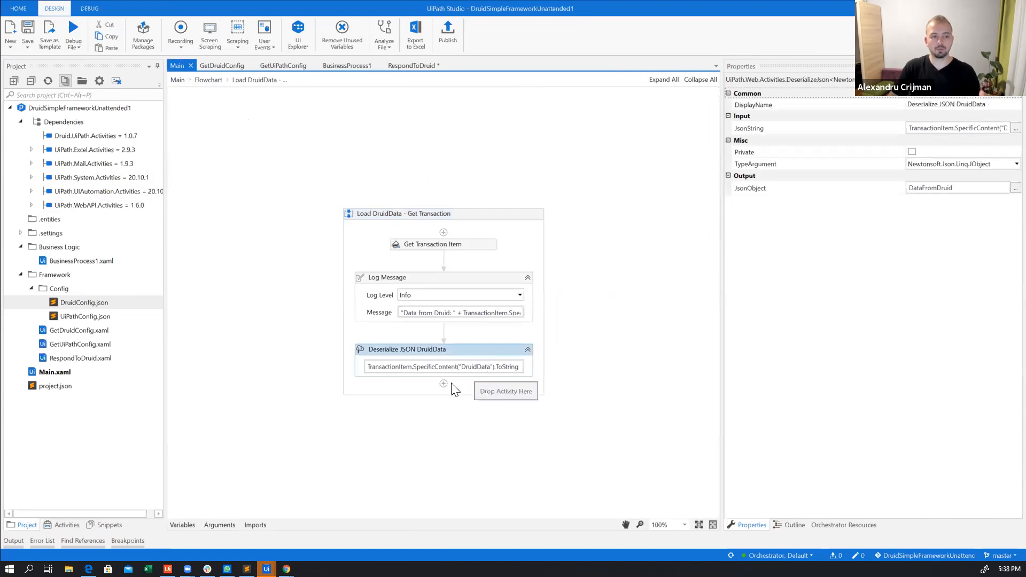
left_click(209, 80)
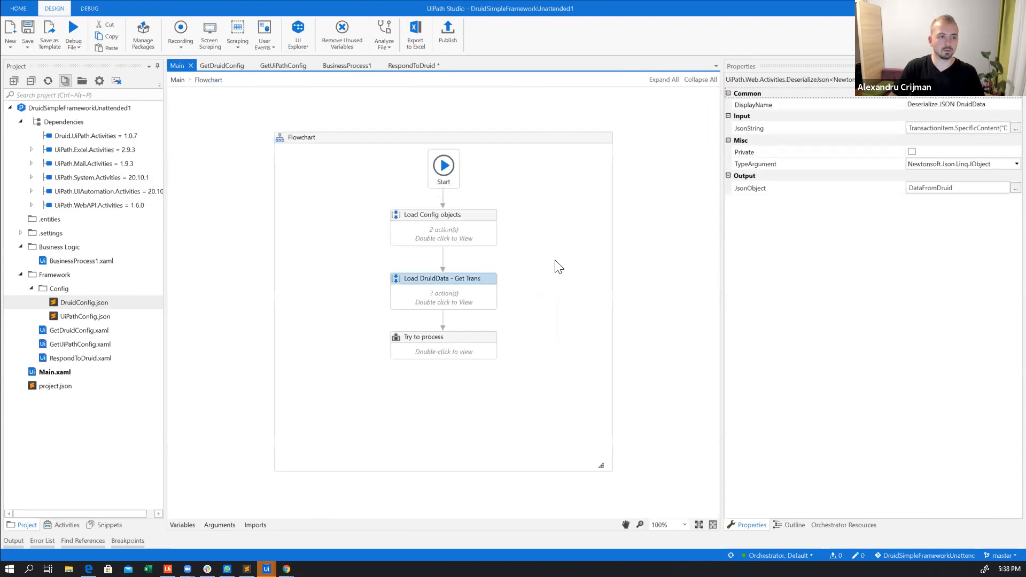
Import the arguments for Invoke Business Workflow in Try to process and enter DataFromDruid("") as the in_city value
double_click(462, 347)
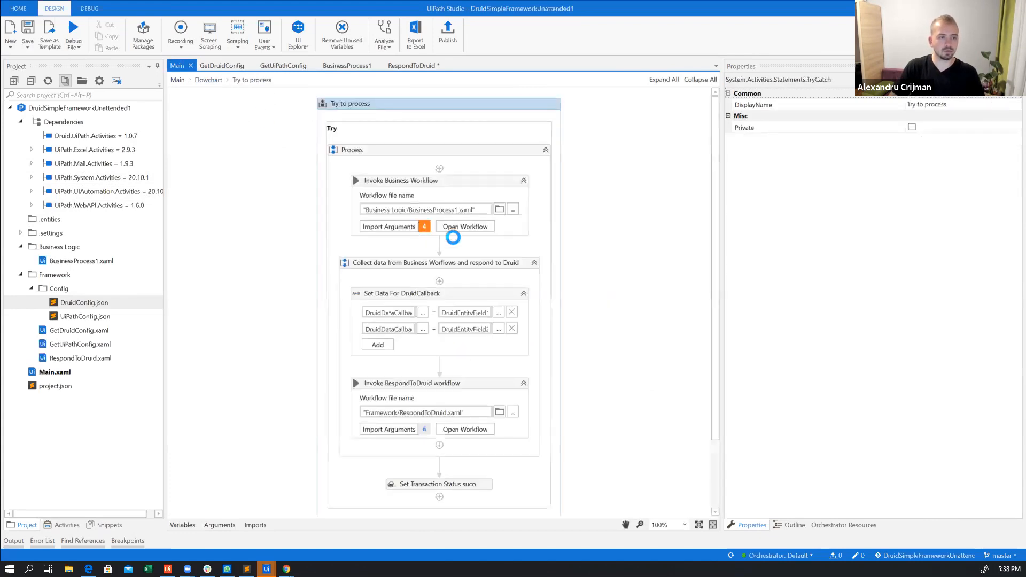
left_click(407, 217)
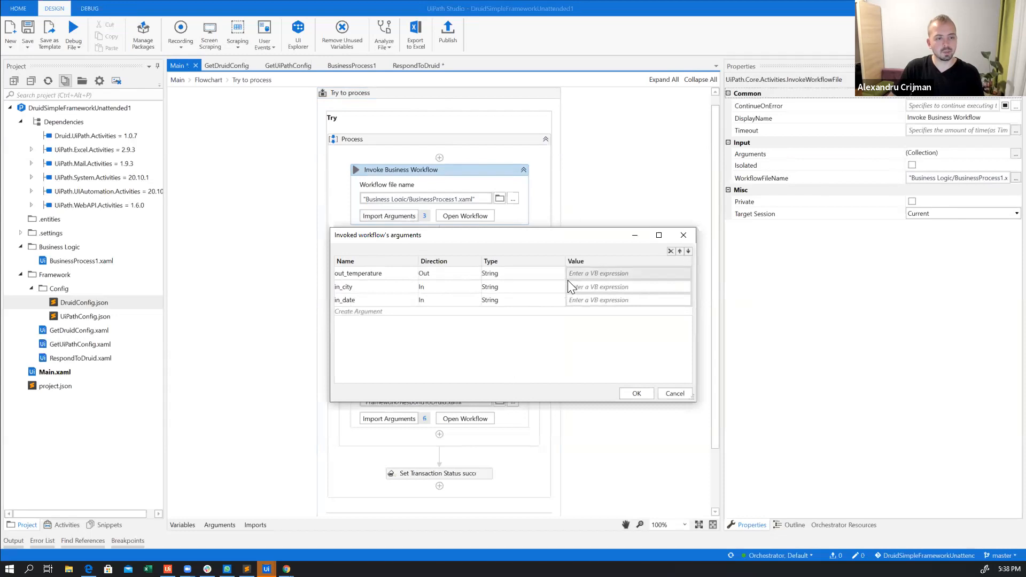
left_click(585, 285)
type("d")
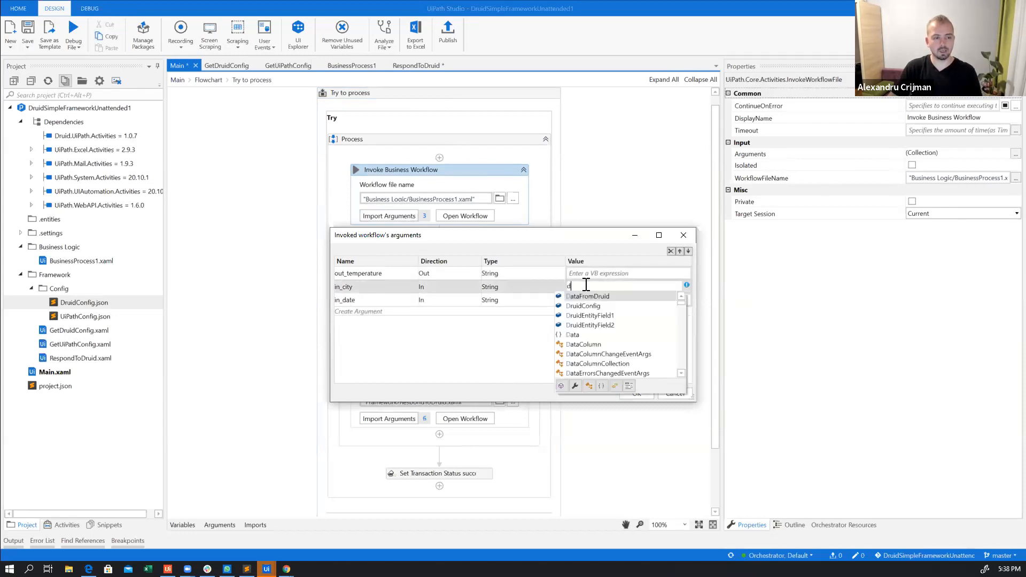
key("Tab")
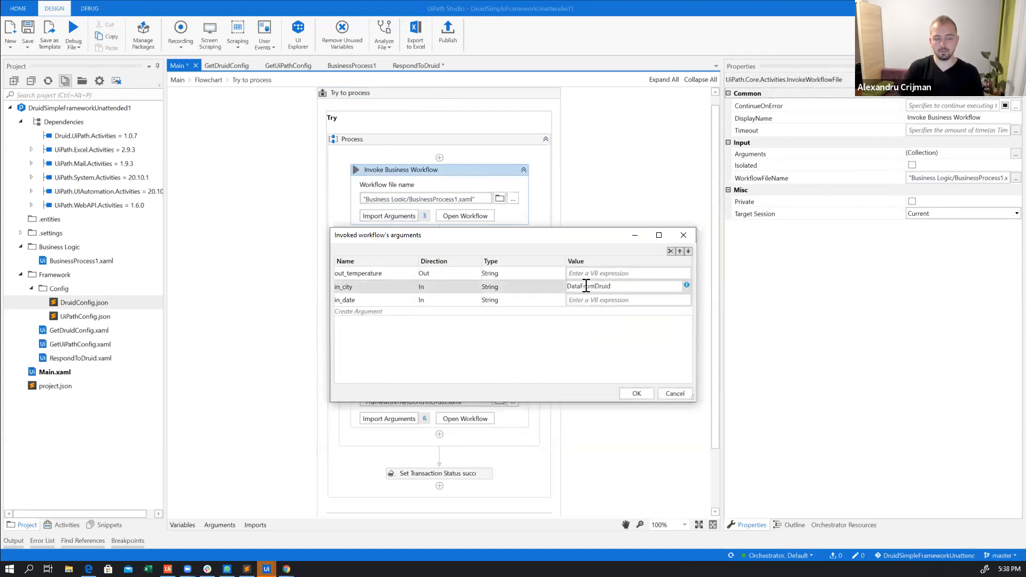
type("(\"")
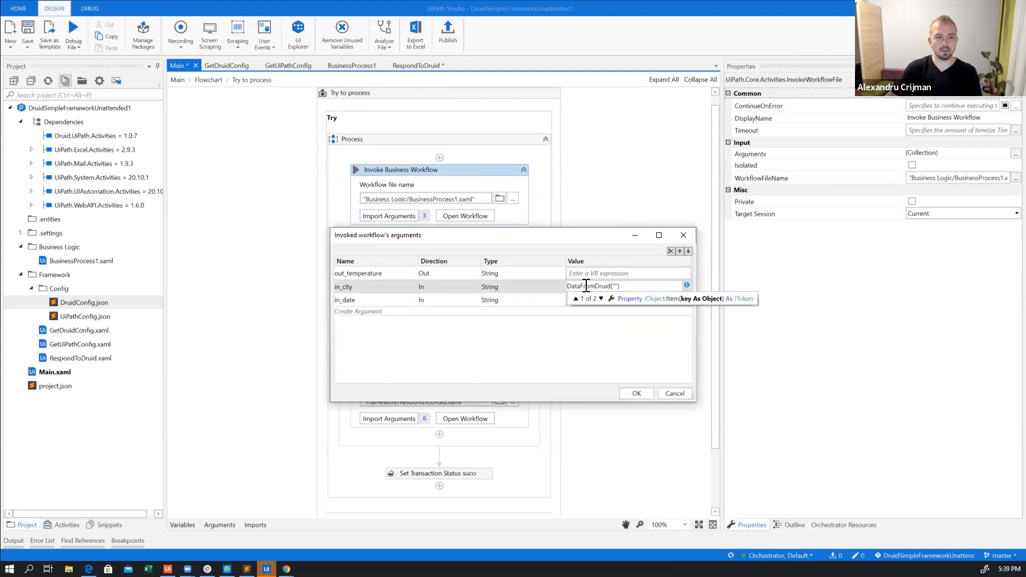
Switch to UiPath Orchestrator, open the second HackDruidTrainingQueue transaction's details, and copy the City key from its DruidData
key("alt+Tab")
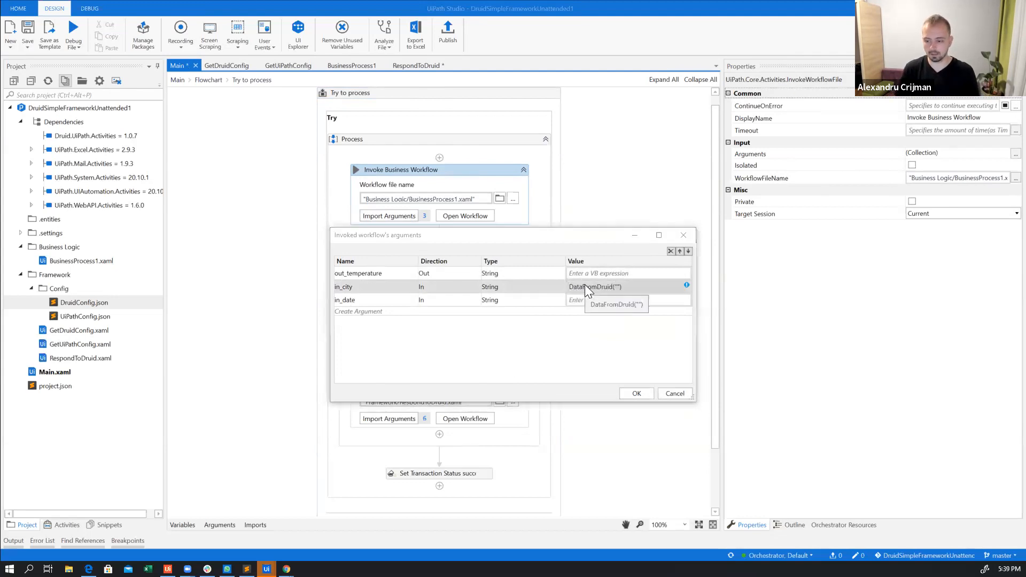
key("alt+Tab")
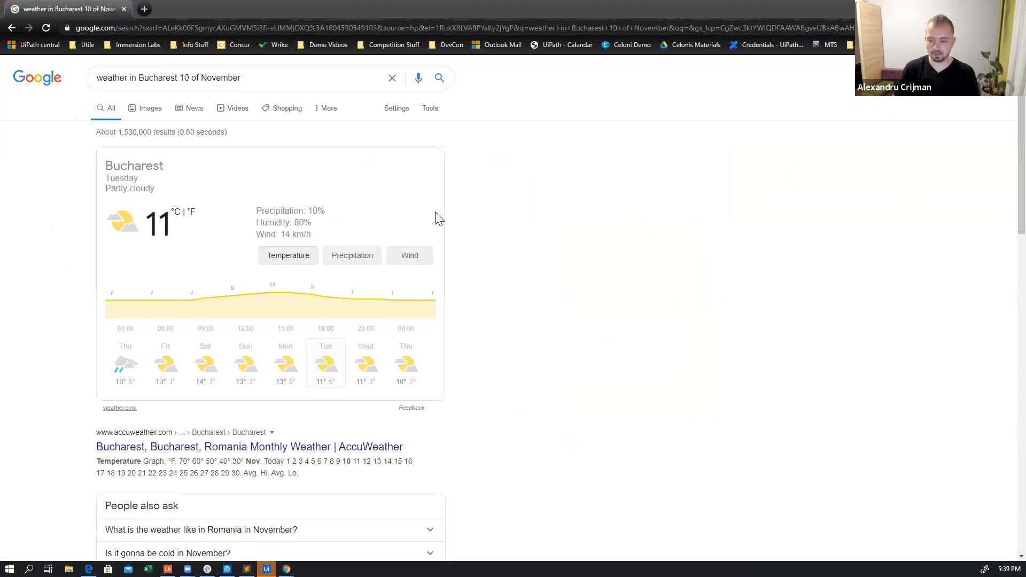
key("alt+Tab")
left_click(192, 9)
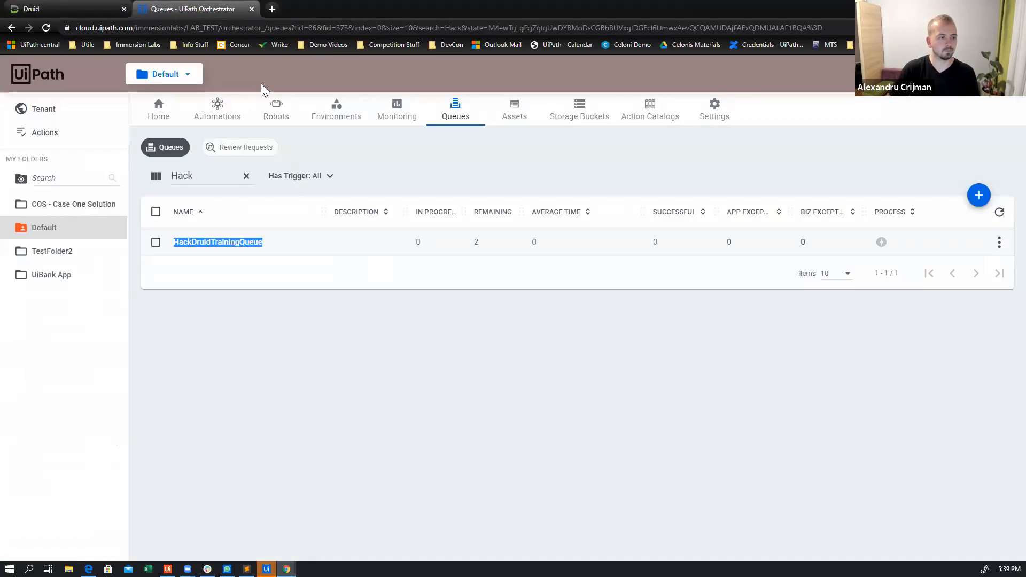
left_click(999, 242)
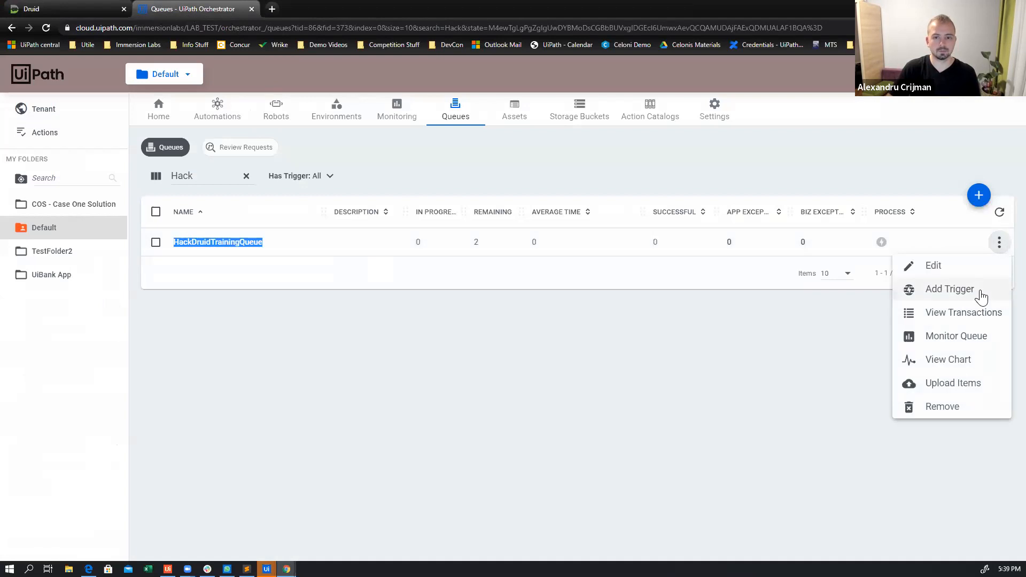
left_click(968, 320)
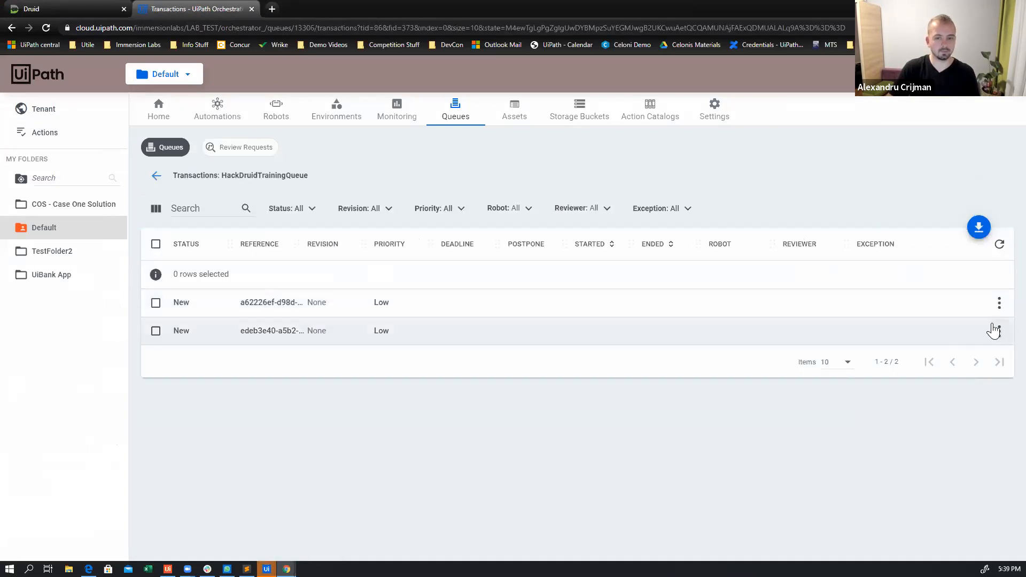
left_click(996, 330)
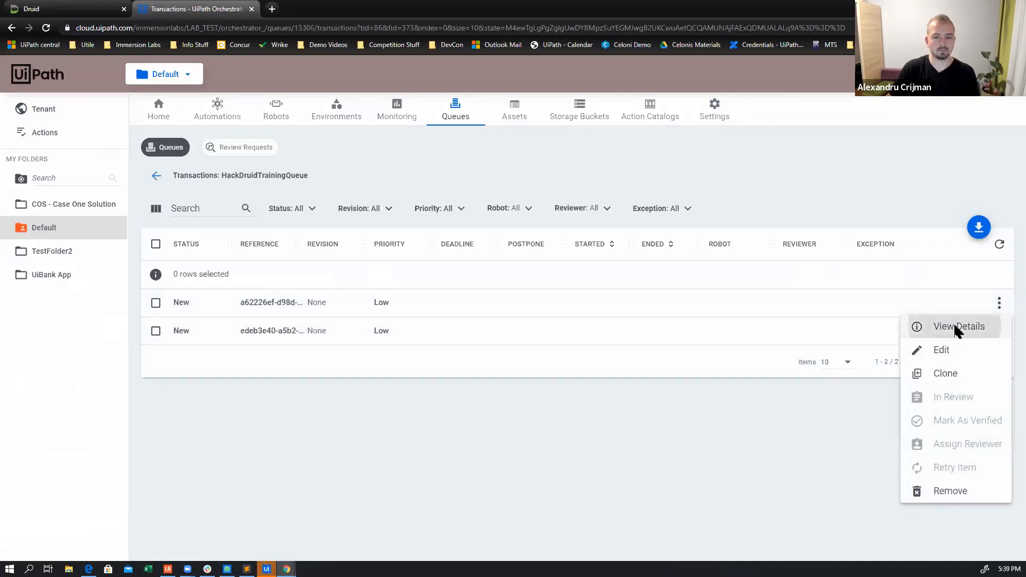
left_click(956, 328)
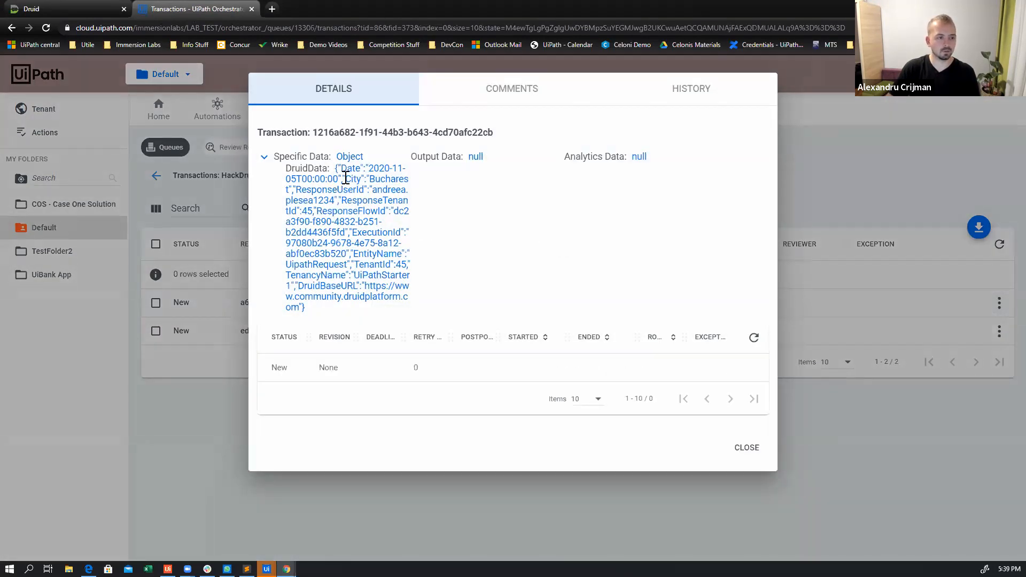
double_click(353, 179)
key("ctrl+c")
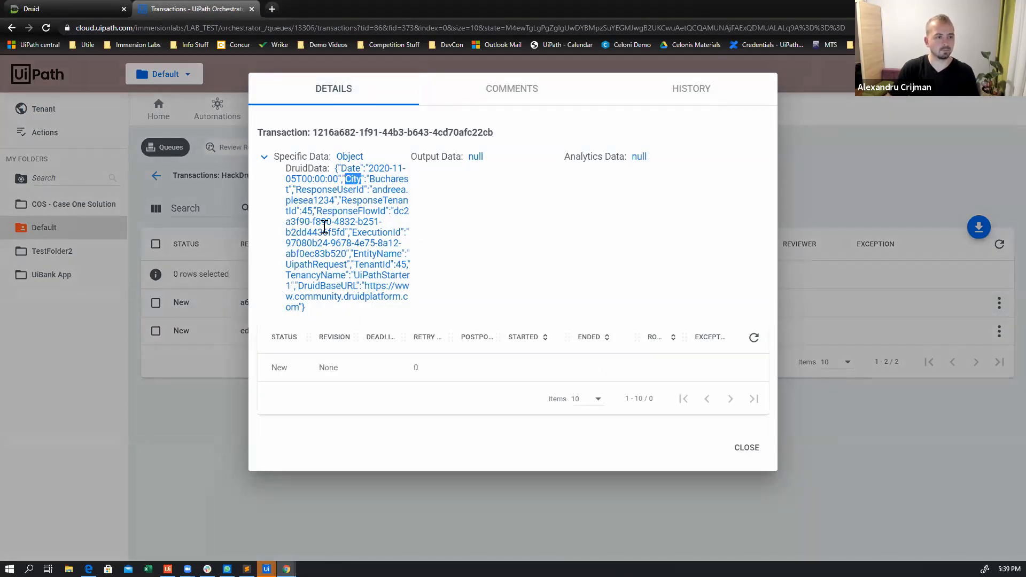
Switch back to UiPath Studio and complete the in_city argument value as DataFromDruid("City").ToString
key("alt+Tab")
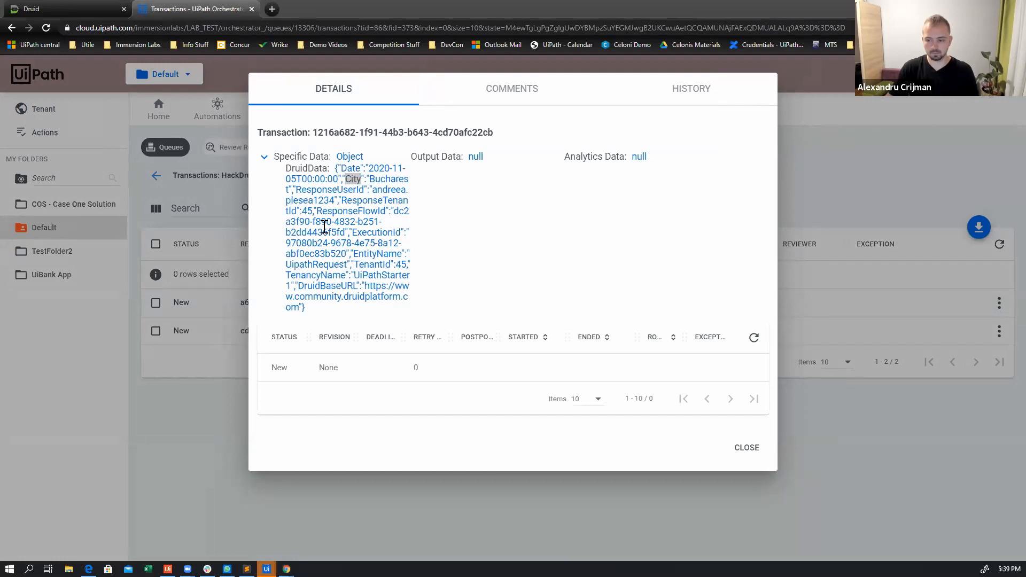
key("alt+Tab")
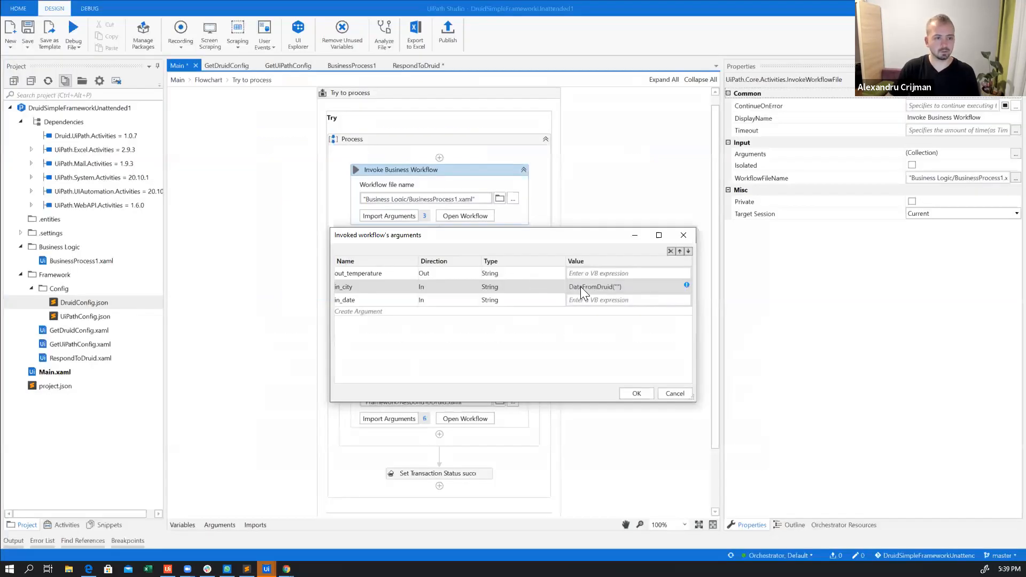
left_click(617, 287)
key("ctrl+v")
type(".")
key("Escape")
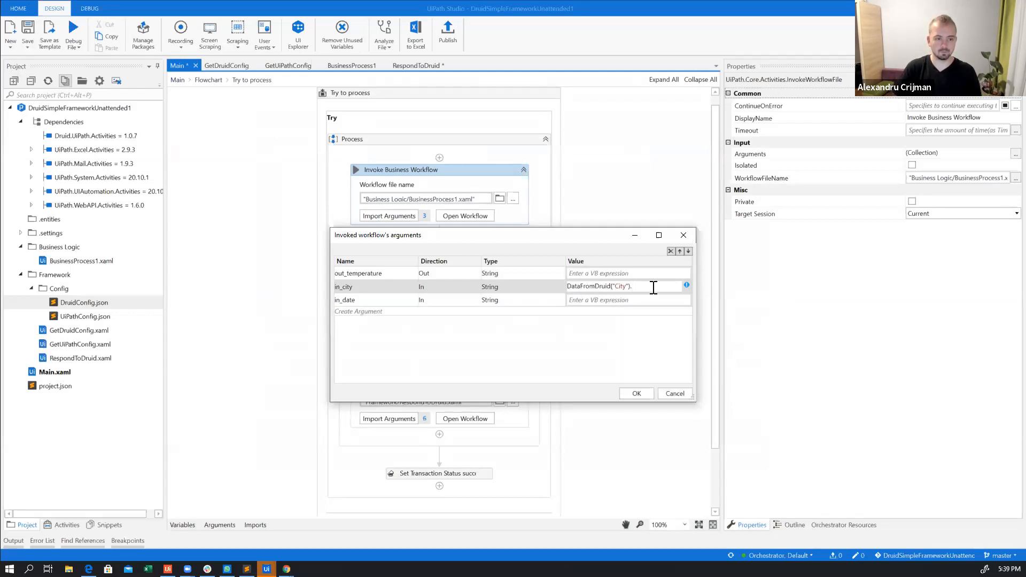
type("ToString")
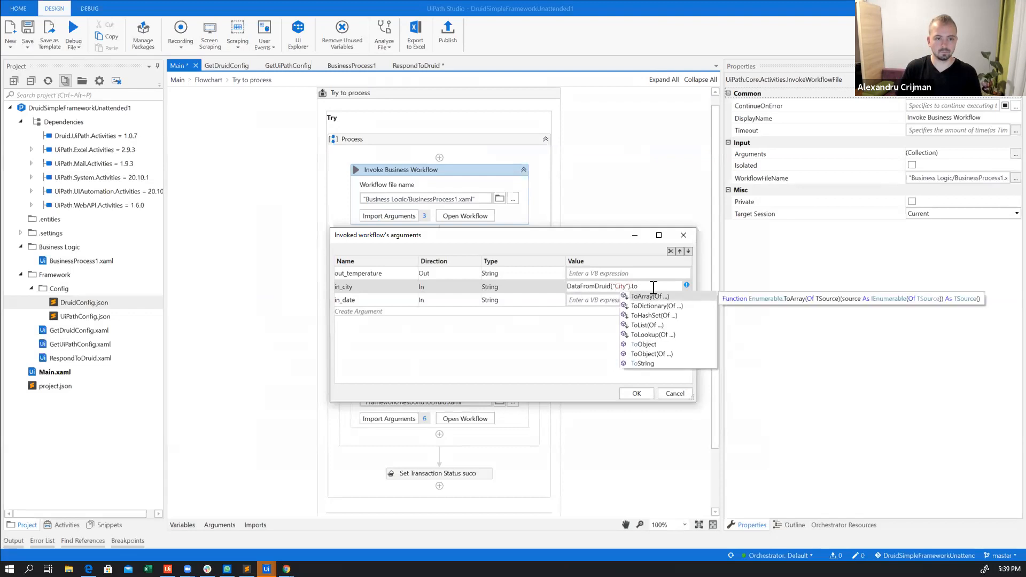
Set in_date to DataFromDruid("Date").ToString, copying the Date key from the DruidData in Orchestrator, and confirm the invoked workflow's arguments
left_click(621, 295)
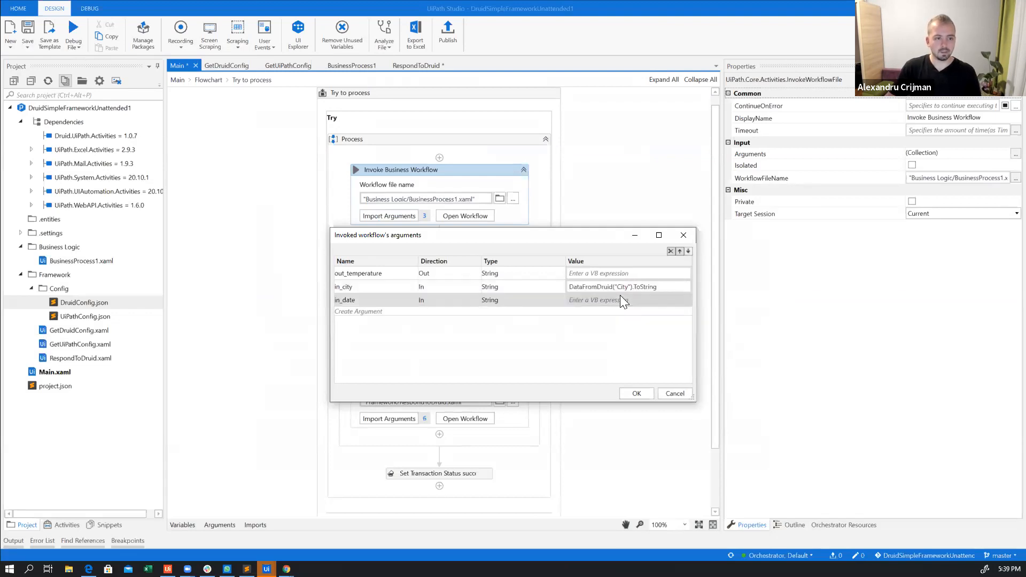
type("D")
type("ataFromDruid(")
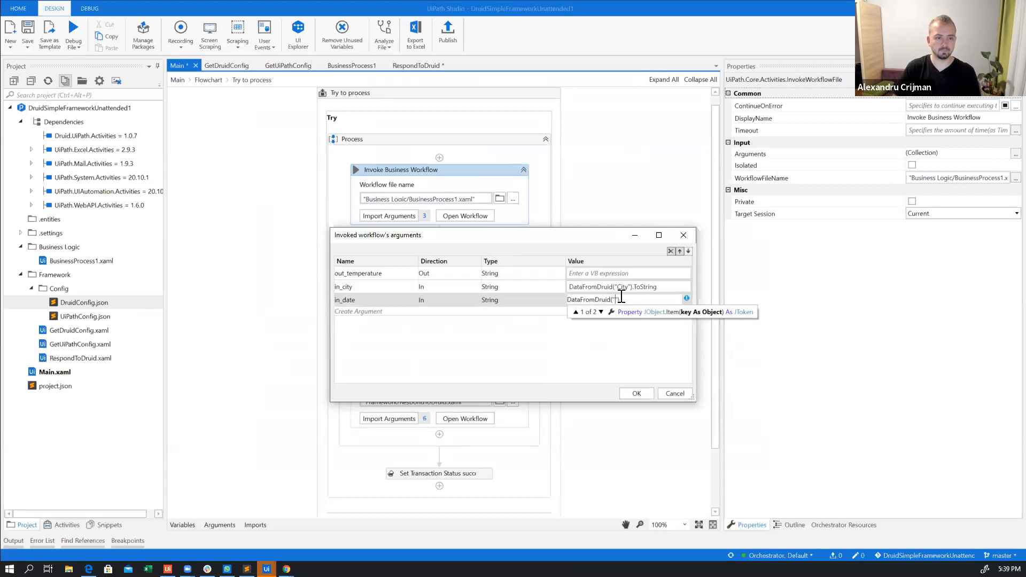
type("\"")
key("alt+Tab")
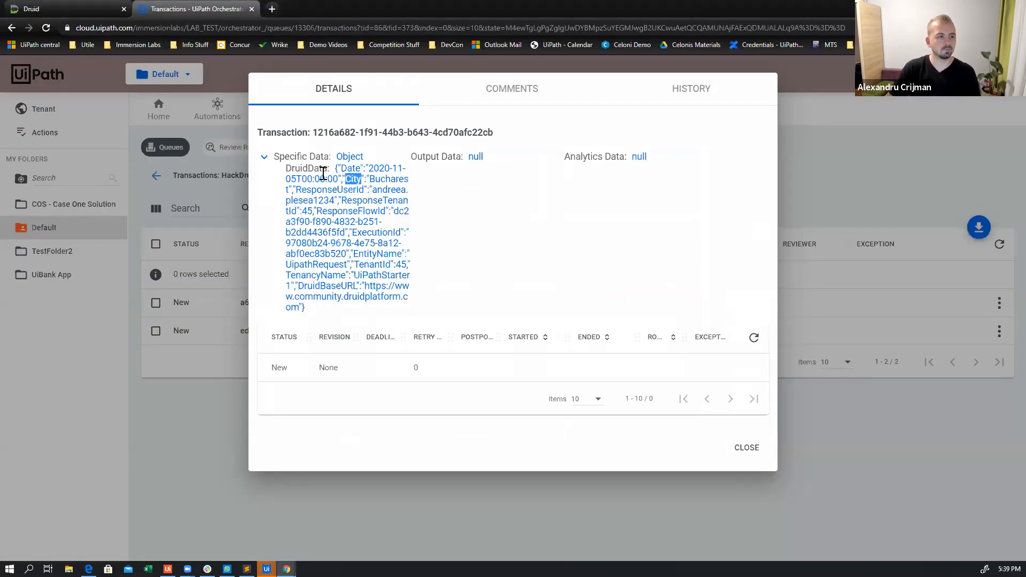
double_click(351, 168)
key("ctrl+c")
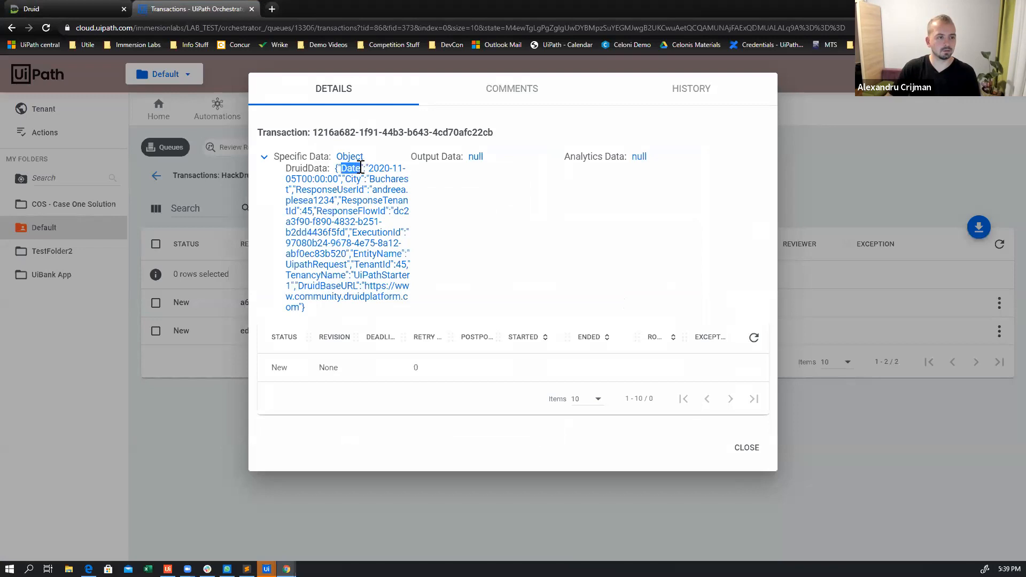
key("alt+Tab")
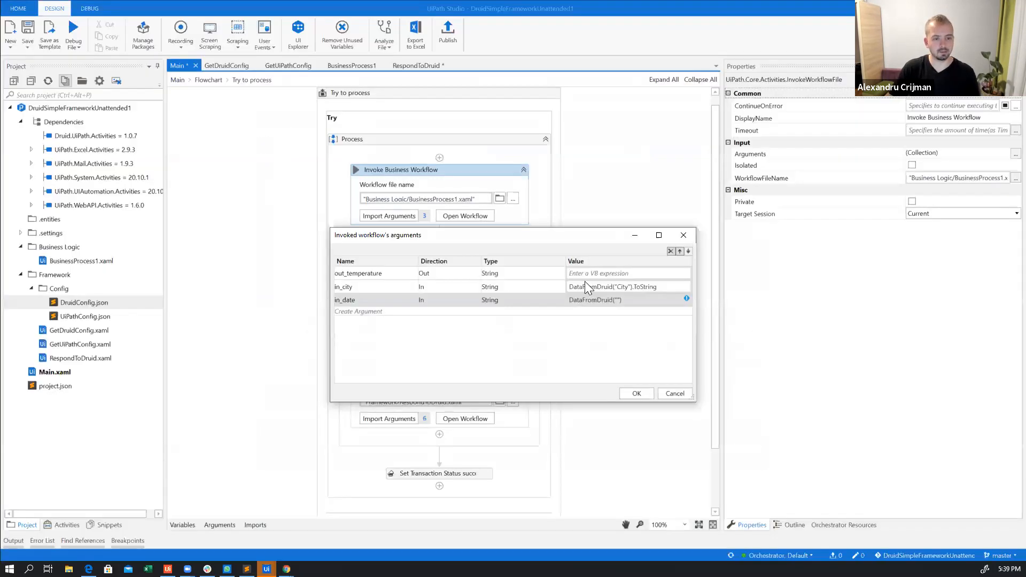
left_click(617, 300)
key("ctrl+v")
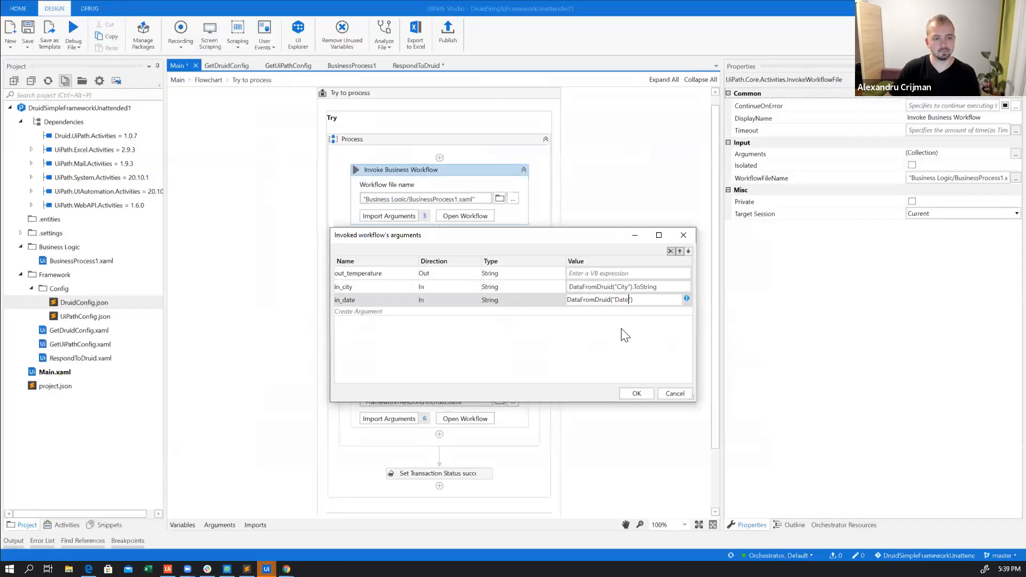
type(".toS")
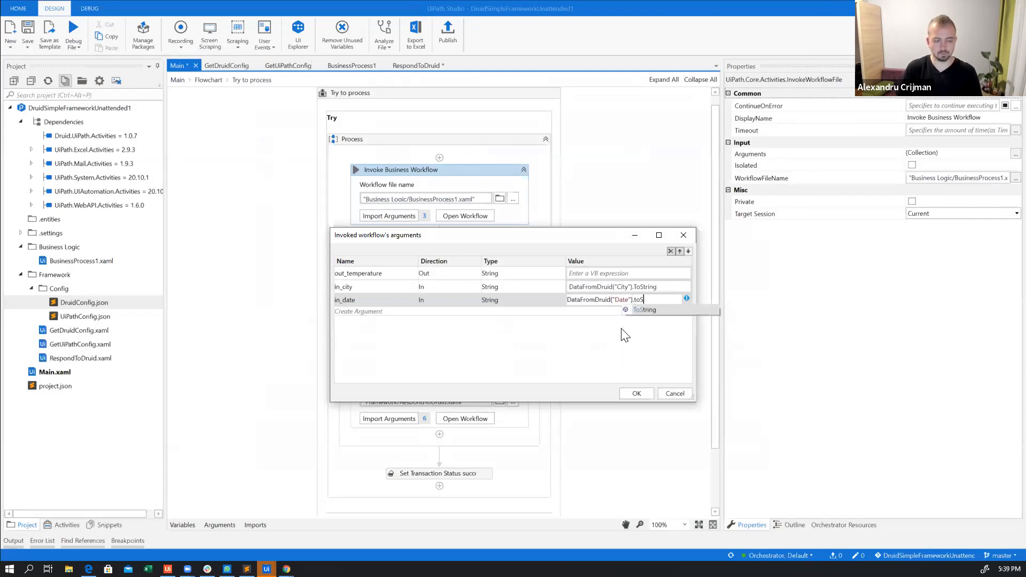
key("Tab")
left_click(640, 394)
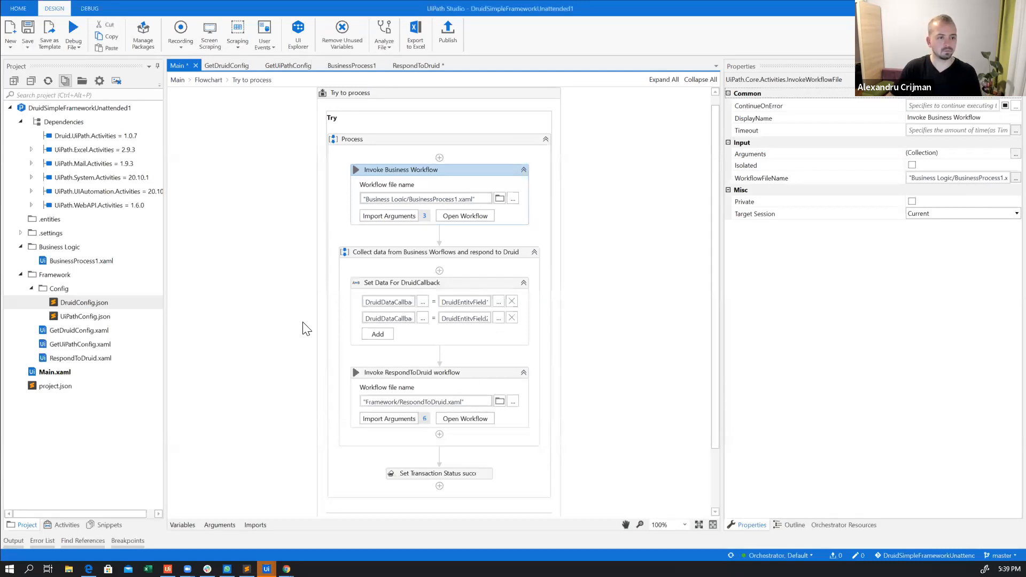
Reopen the arguments of Invoke Business Workflow and assign out_temperature to a new variable named temperature
left_click(498, 302)
left_click(544, 320)
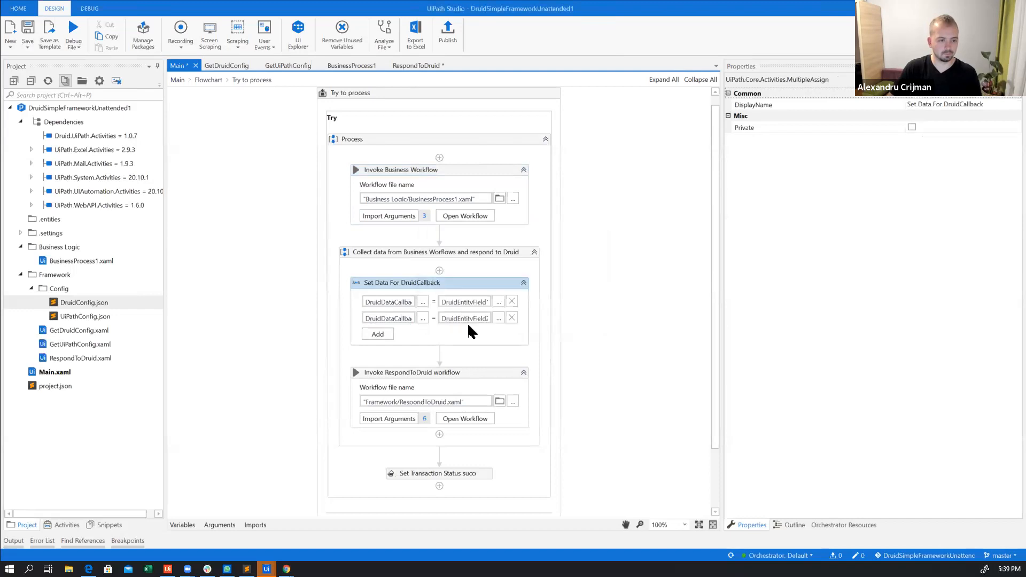
left_click(399, 217)
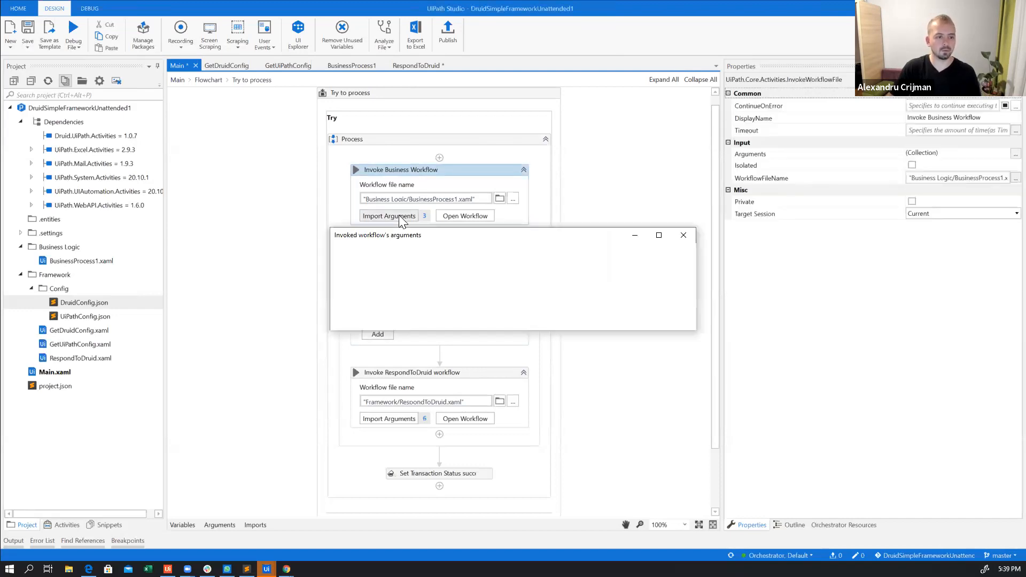
left_click(613, 272)
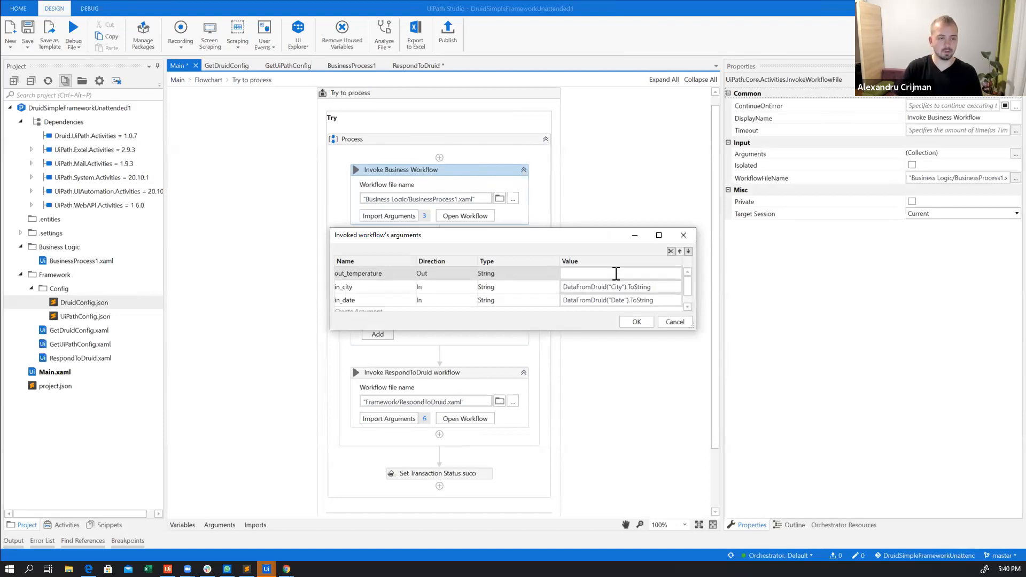
type("temperature")
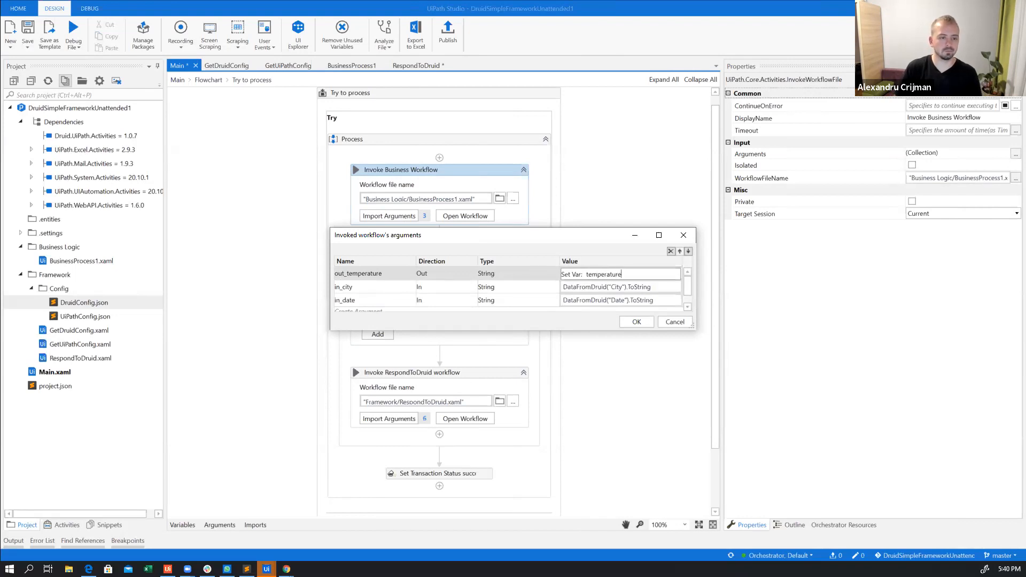
key("Return")
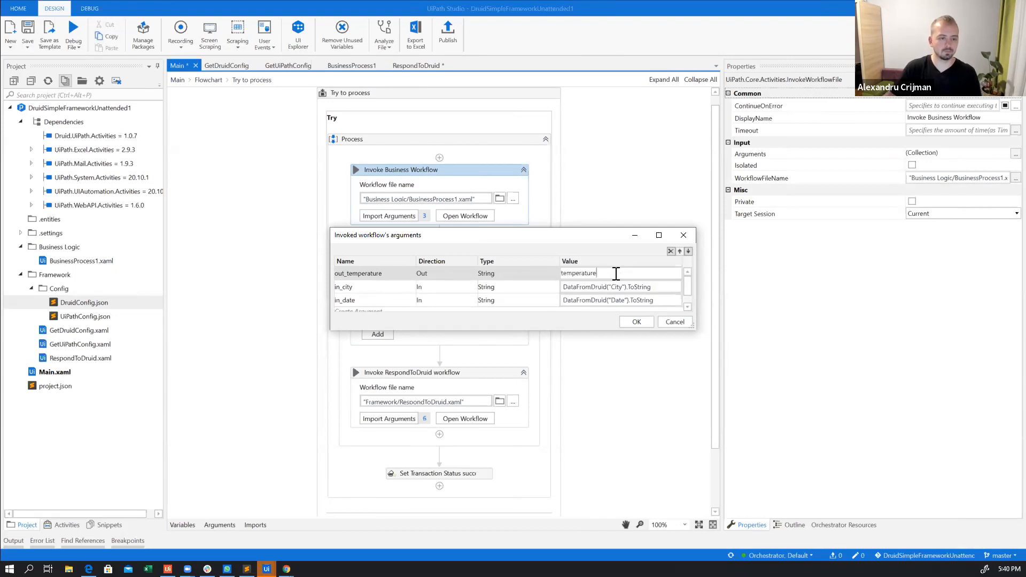
left_click(635, 320)
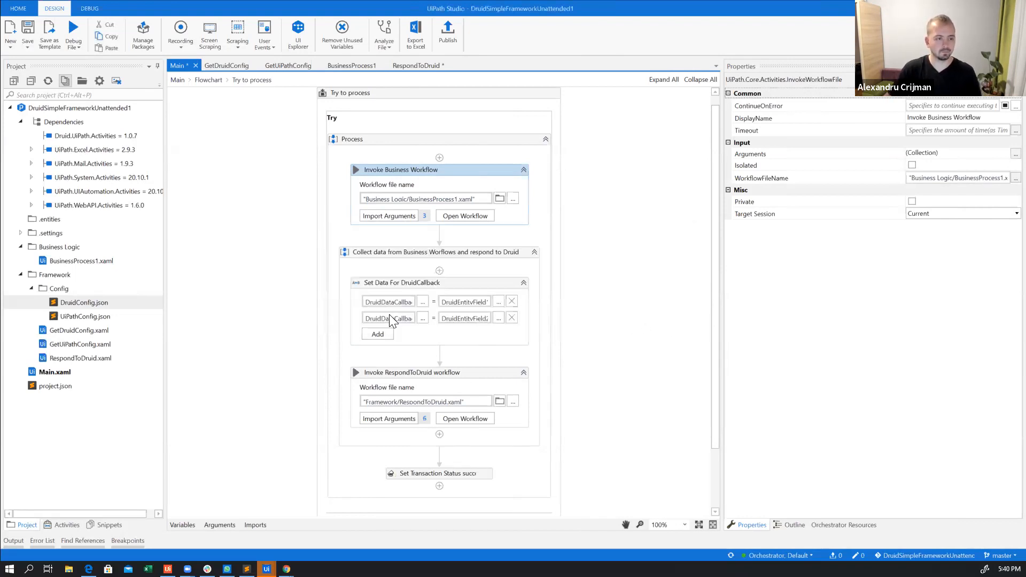
In Set Data For DruidCallback, set the first assignment's value to temperature and remove the second assignment
left_click(468, 302)
type("temperature")
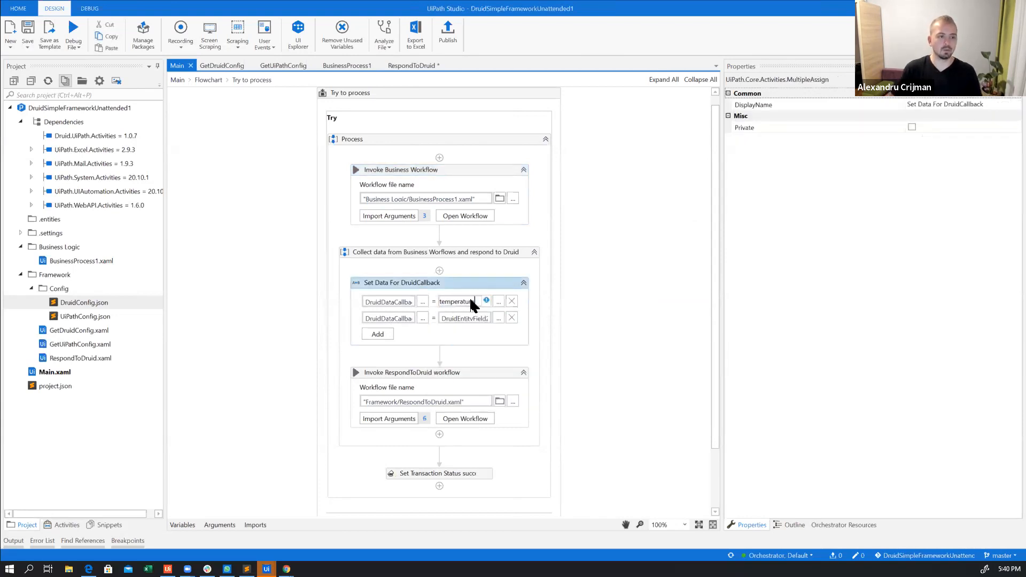
left_click(511, 318)
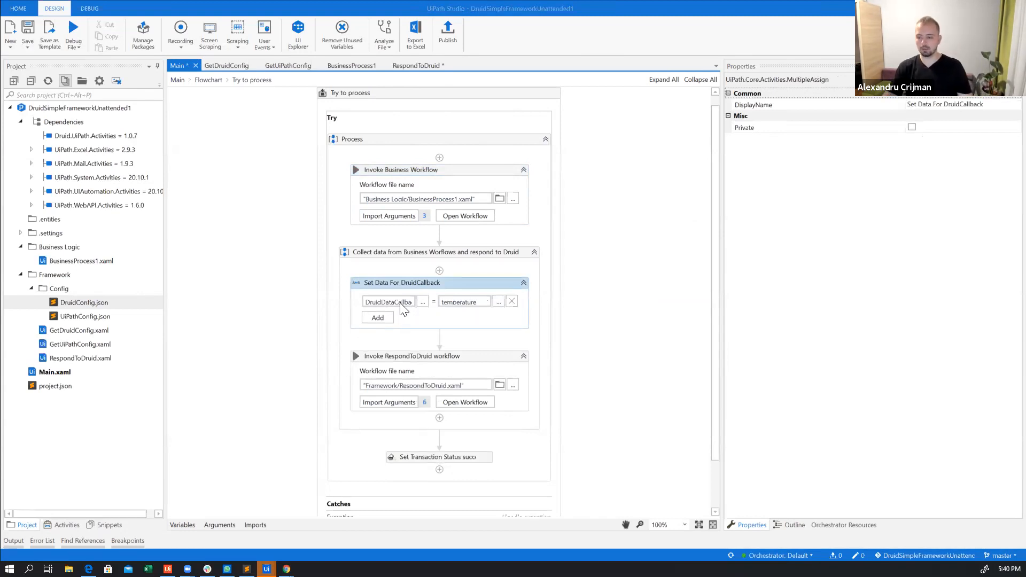
Switch to Druid and examine the UipathRequest entity's fields, its Weather field and the Weather_response flow's steps
key("alt+Tab")
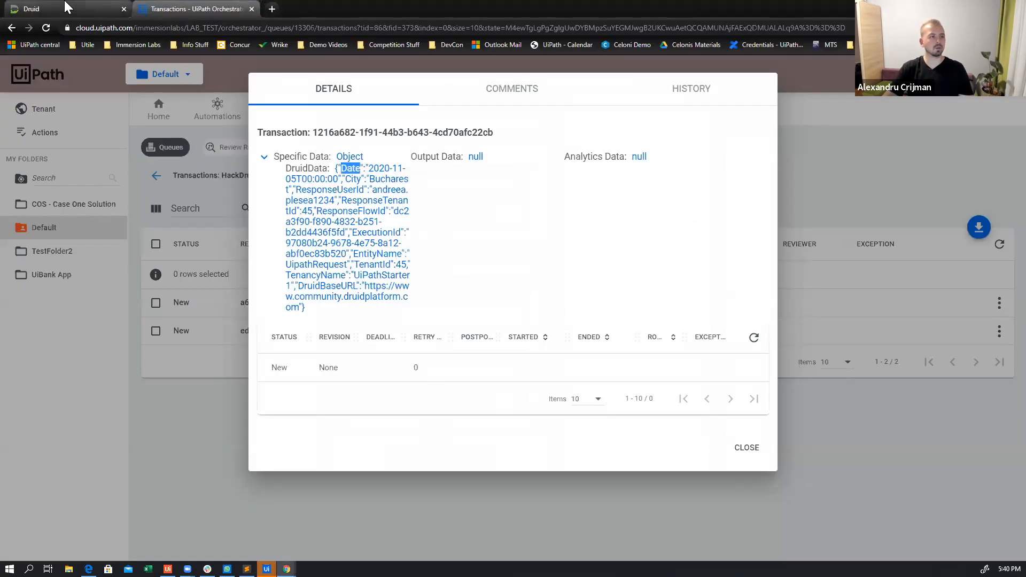
left_click(65, 3)
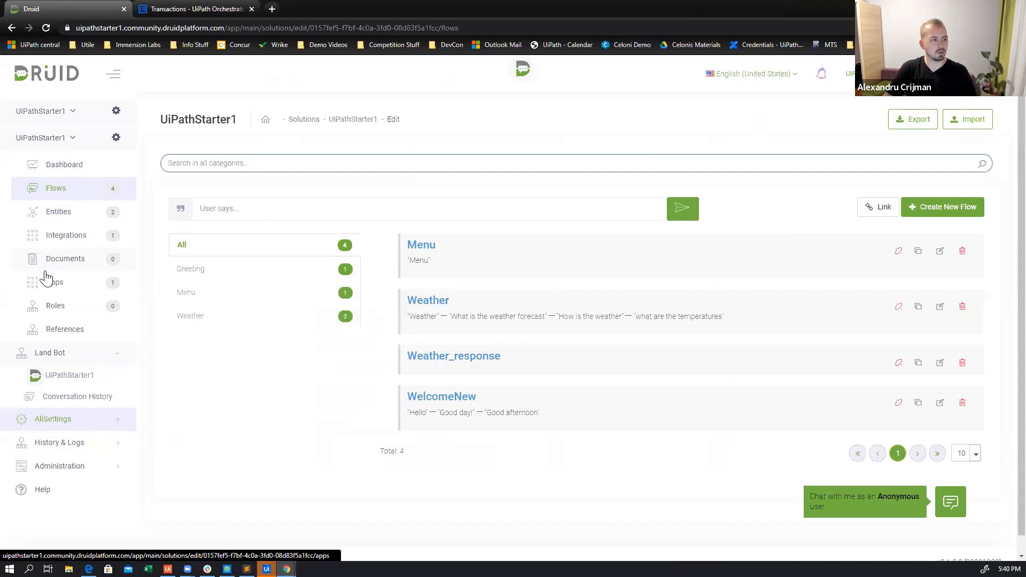
left_click(79, 221)
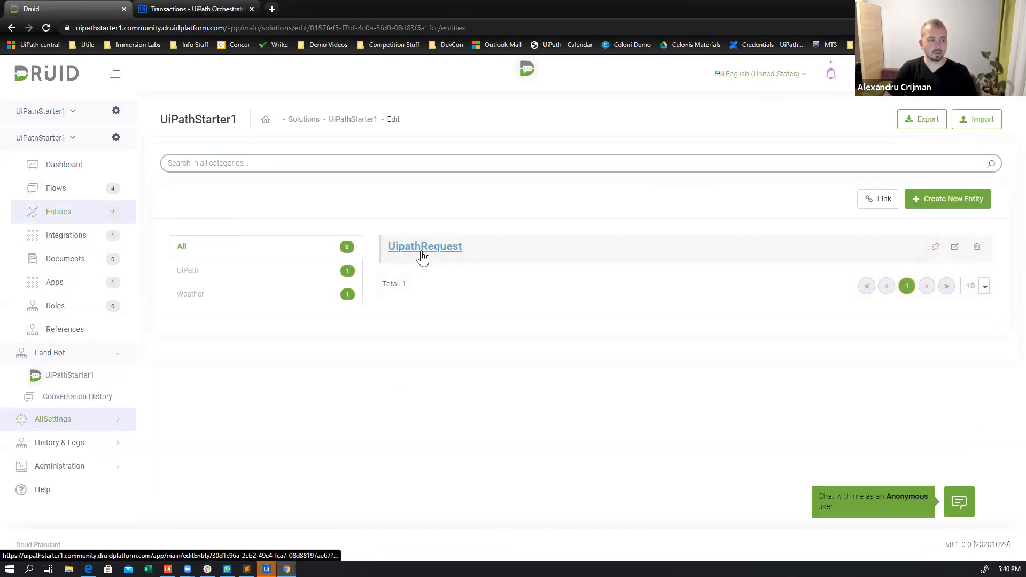
left_click(422, 258)
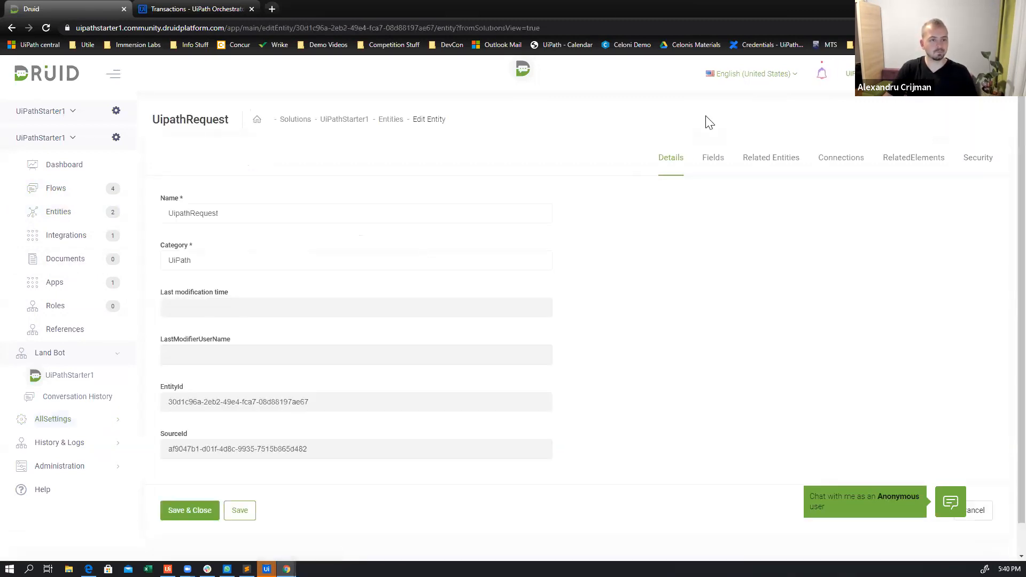
left_click(714, 159)
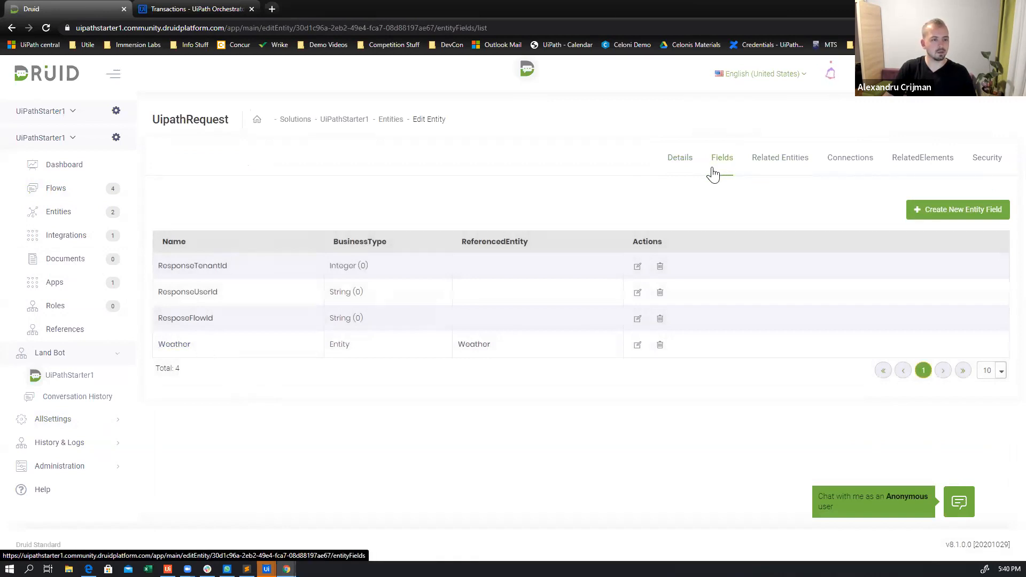
left_click(175, 345)
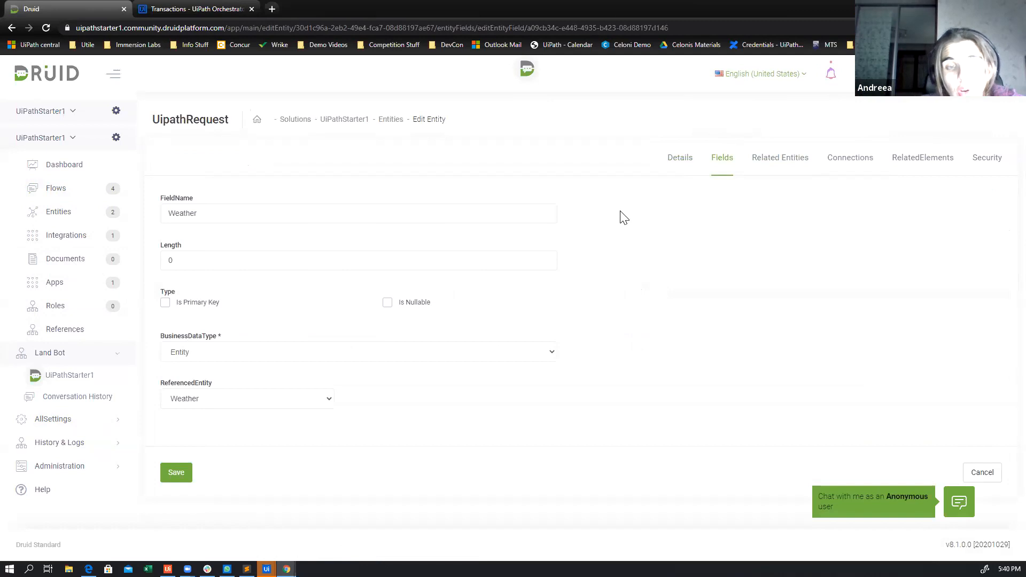
left_click(685, 163)
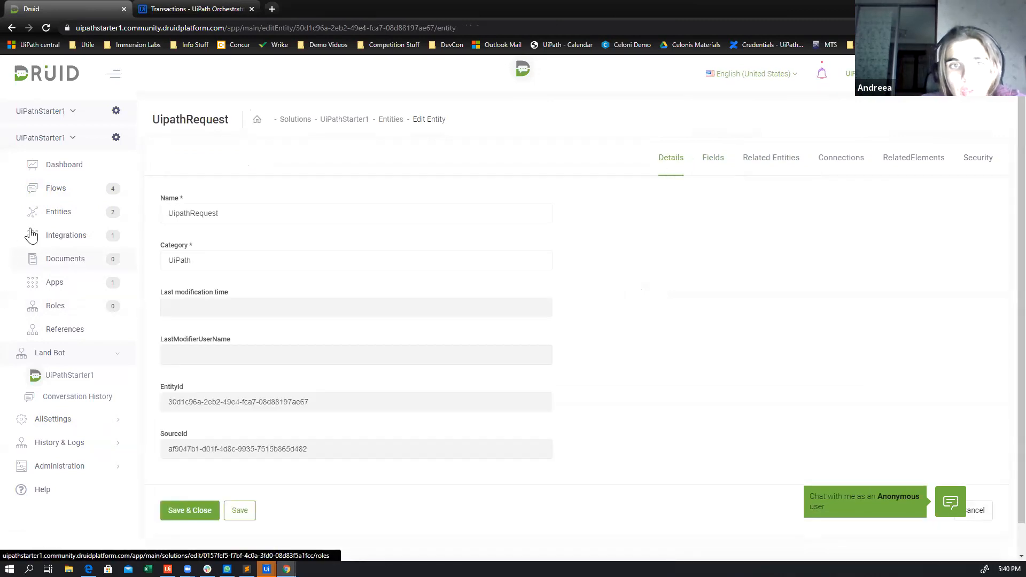
left_click(59, 200)
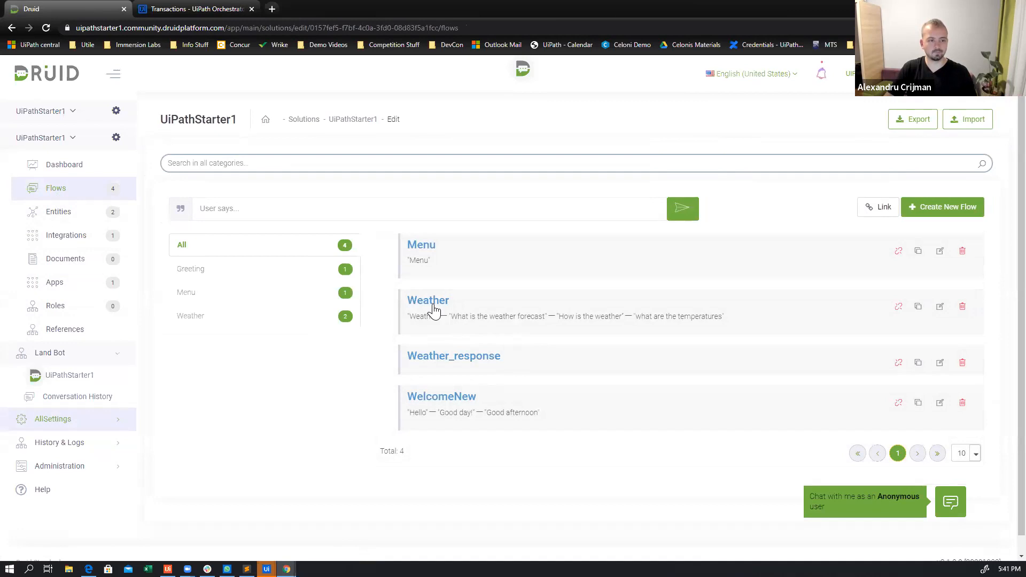
left_click(471, 359)
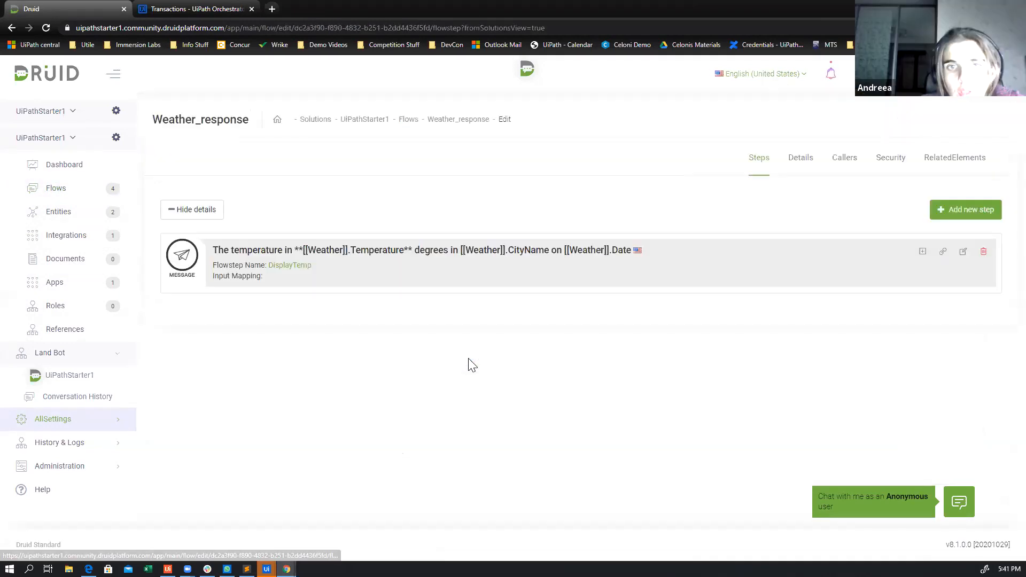
Open the fields of the Weather entity, copy the Temperature field name, and return to UiPath Studio
left_click(66, 213)
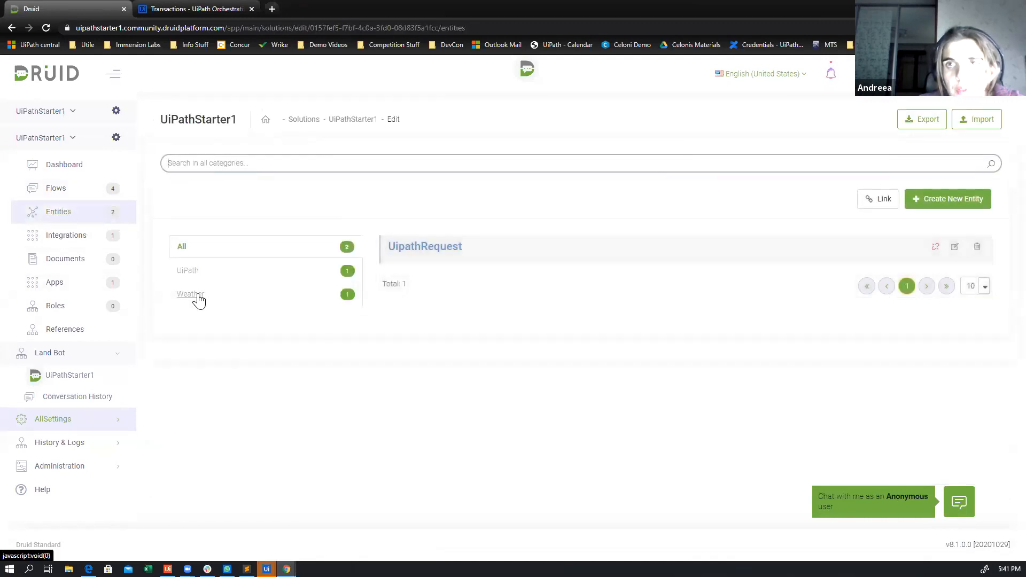
left_click(197, 295)
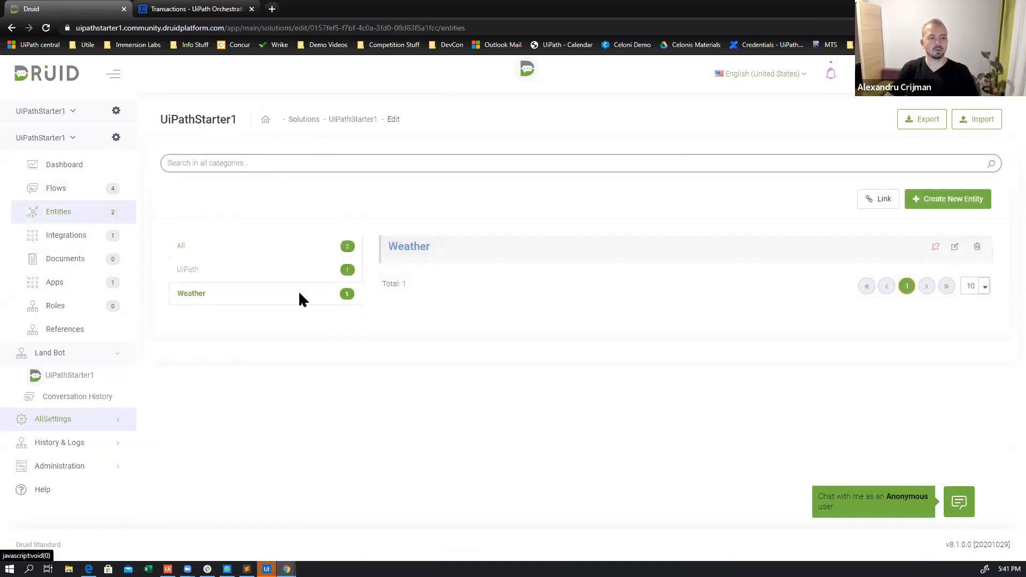
left_click(413, 251)
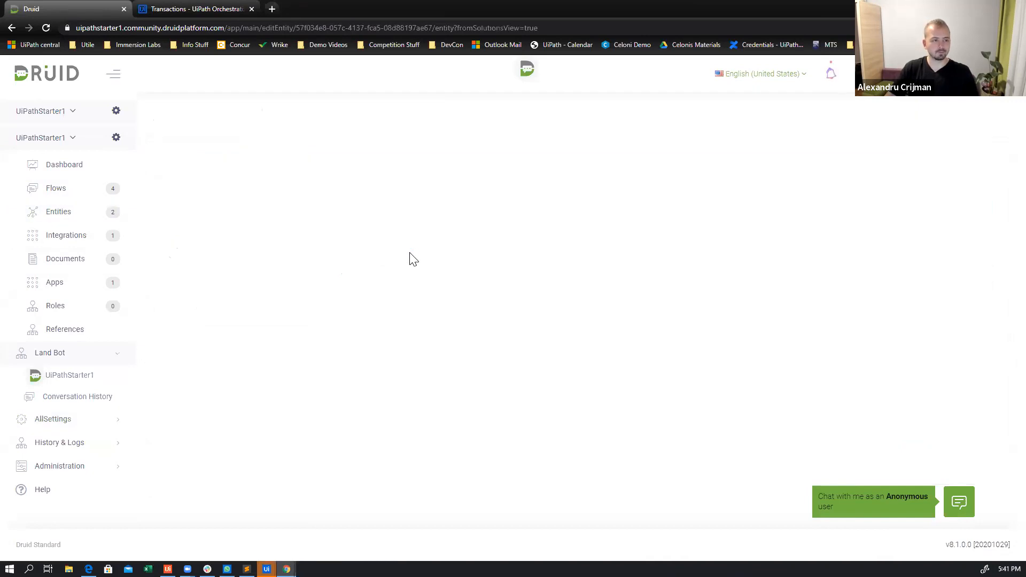
left_click(713, 158)
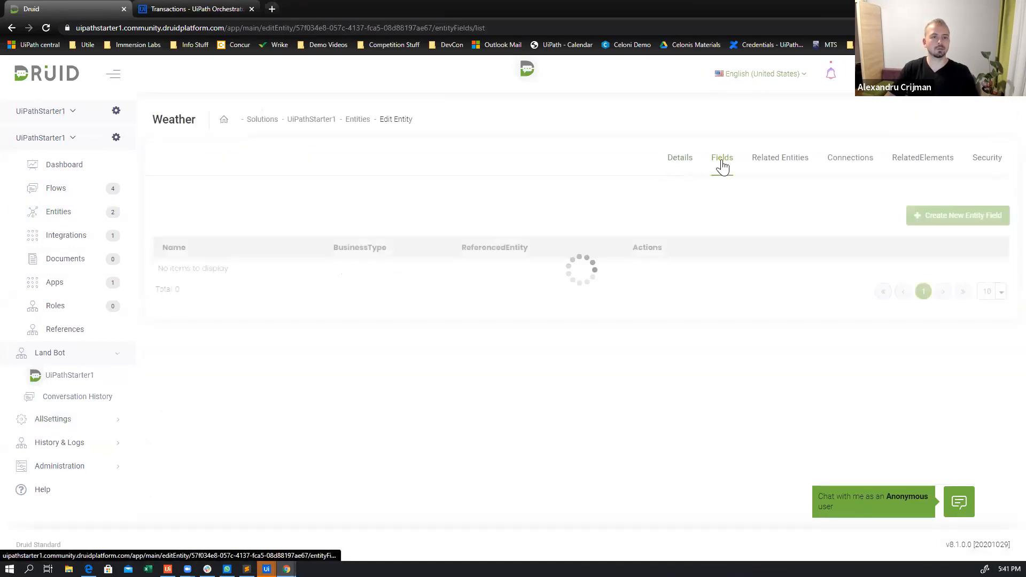
left_click_drag(214, 324, 159, 324)
key("ctrl+c")
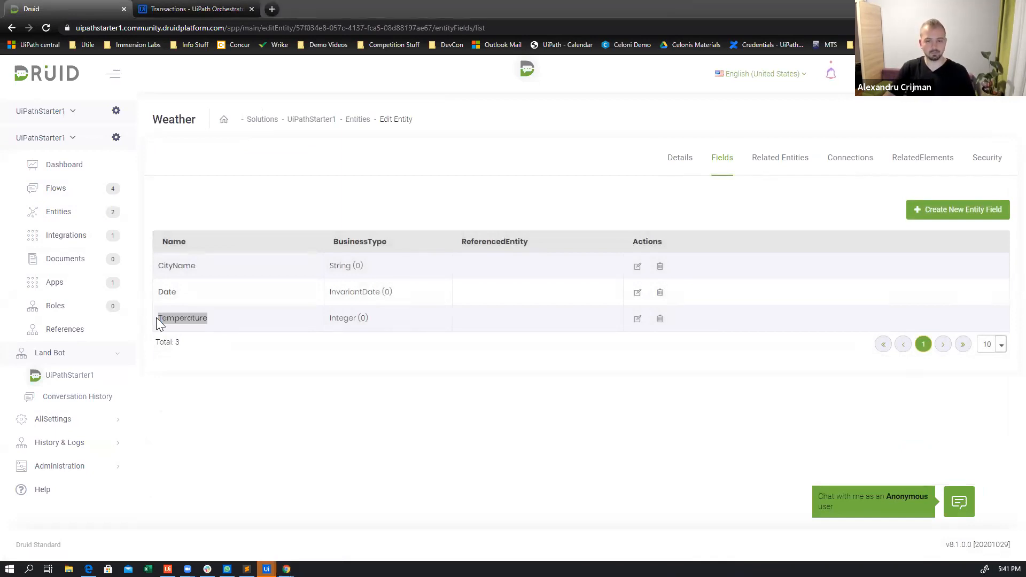
key("alt+Tab")
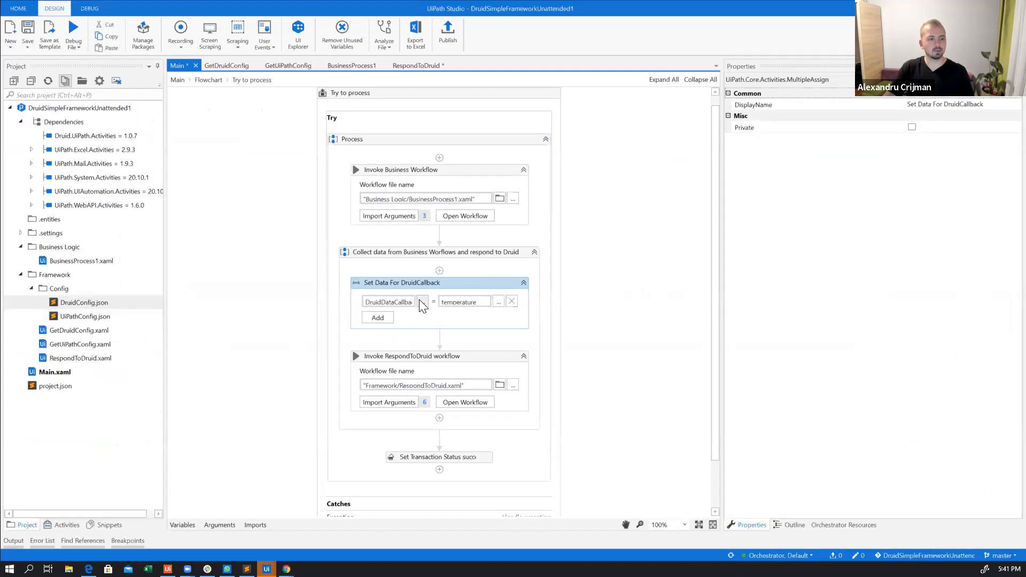
Set the target of the Set Data For DruidCallback assignment to DruidDataCallback("Temperature") and check the field name against Druid's Weather entity
left_click(422, 302)
left_click_drag(509, 270, 559, 271)
key("ctrl+v")
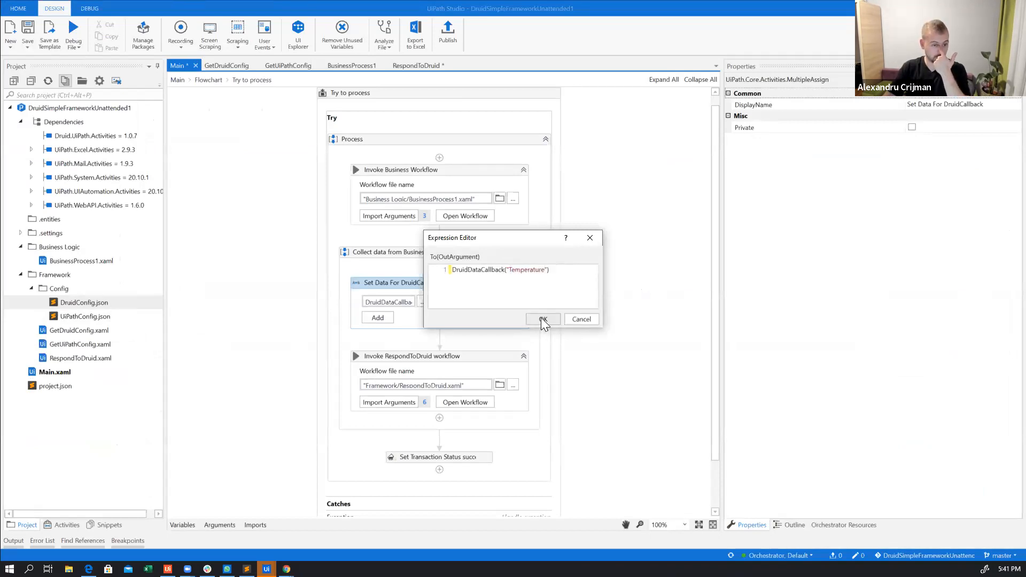
left_click(541, 318)
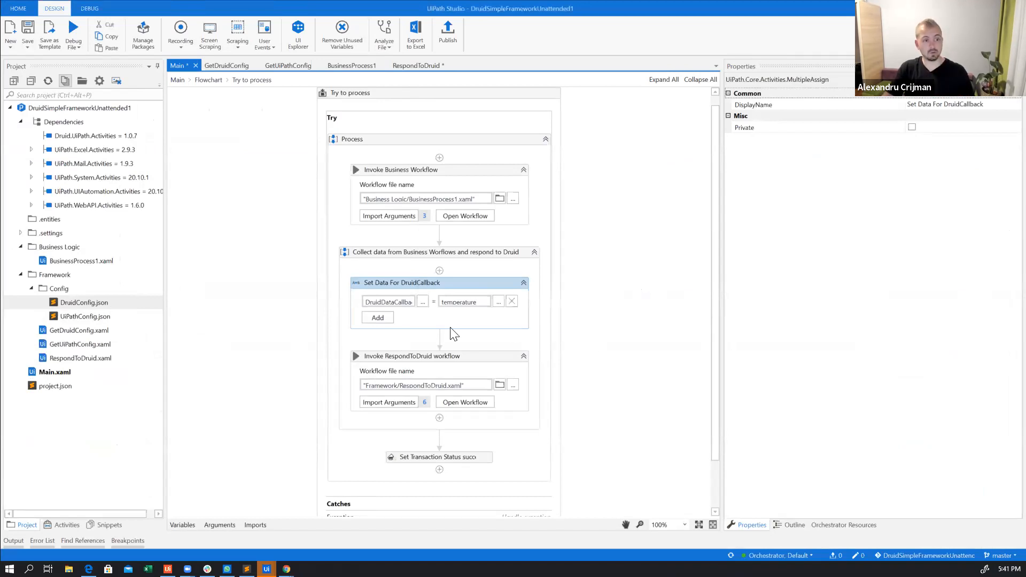
mouse_move(374, 282)
left_mouse_down()
mouse_move(394, 356)
mouse_move(482, 368)
mouse_move(470, 412)
left_mouse_up()
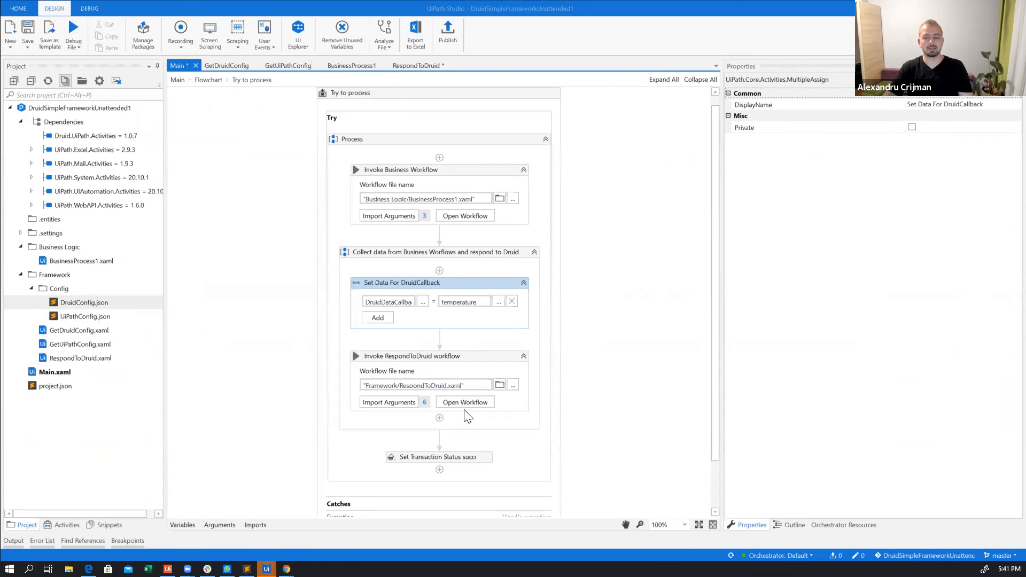
key("alt+Tab")
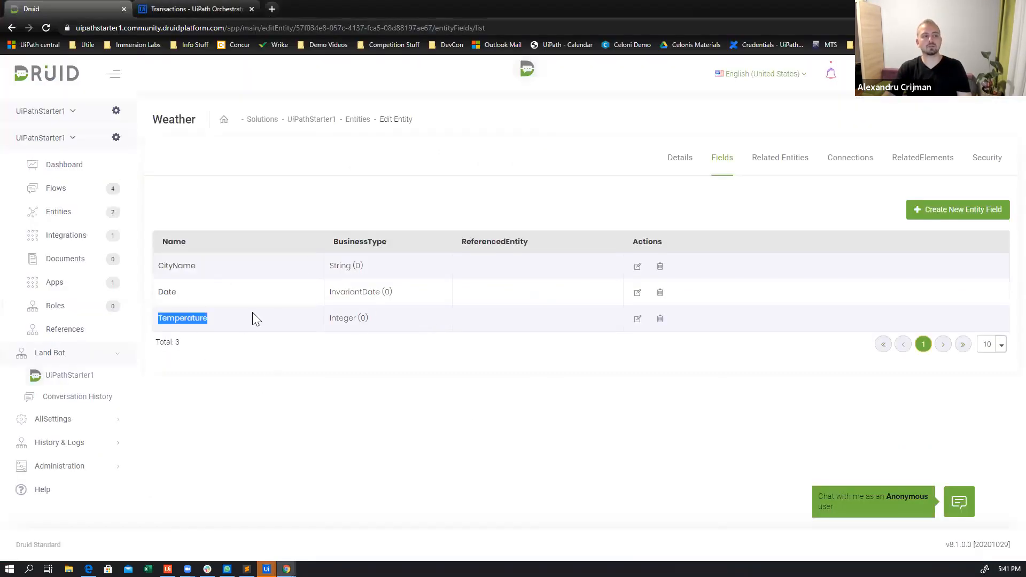
key("alt+Tab")
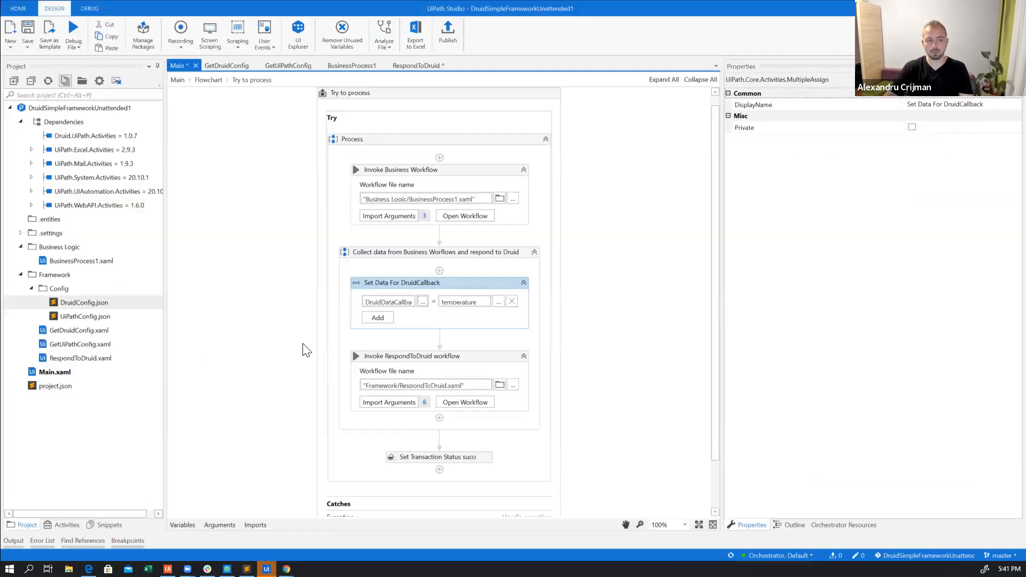
In the RespondToDruid workflow, comment out the Set Status Code & Error Message activity and collapse the commented block
left_click(463, 403)
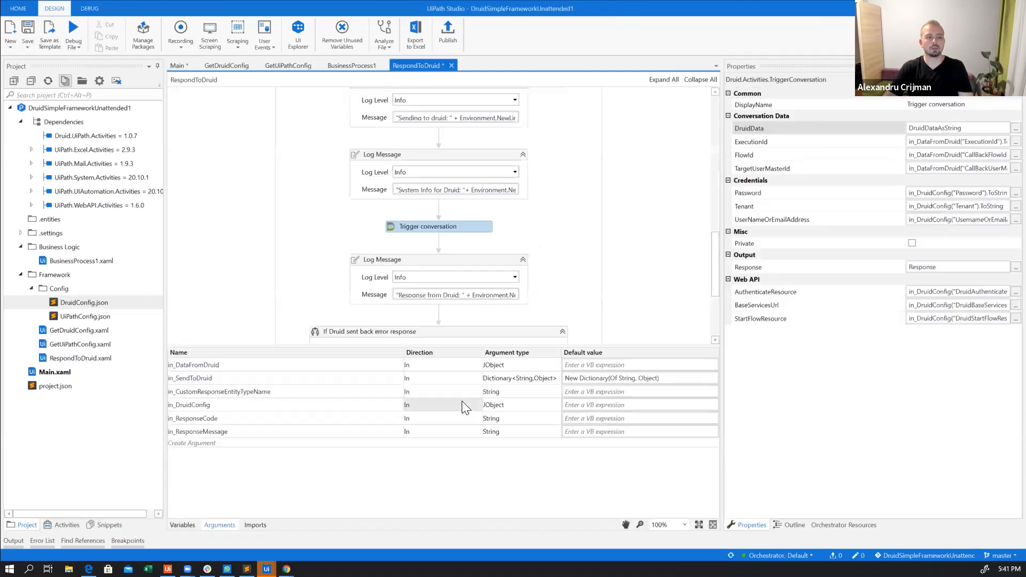
scroll(556, 225, "up", 10)
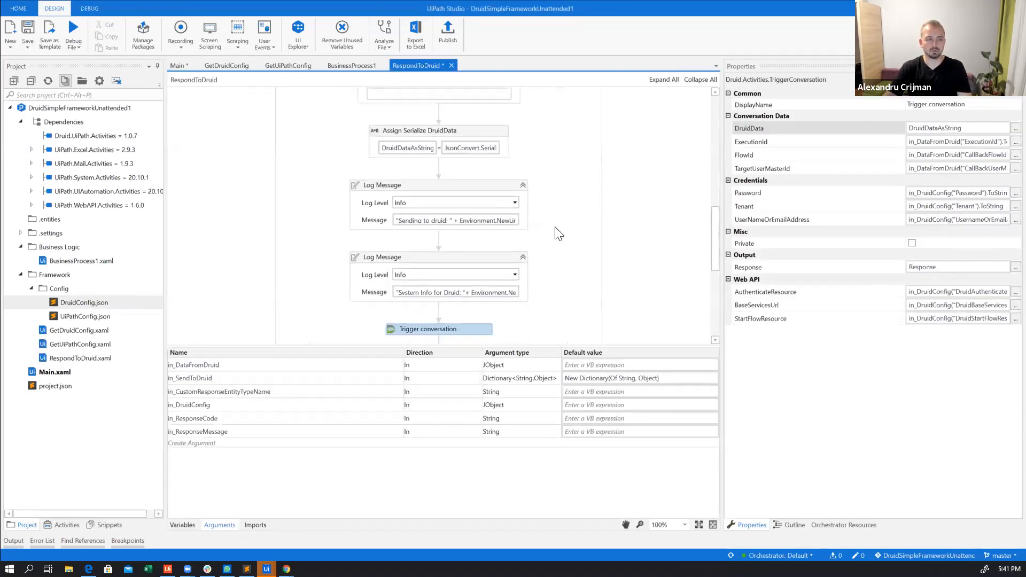
scroll(558, 236, "up", 5)
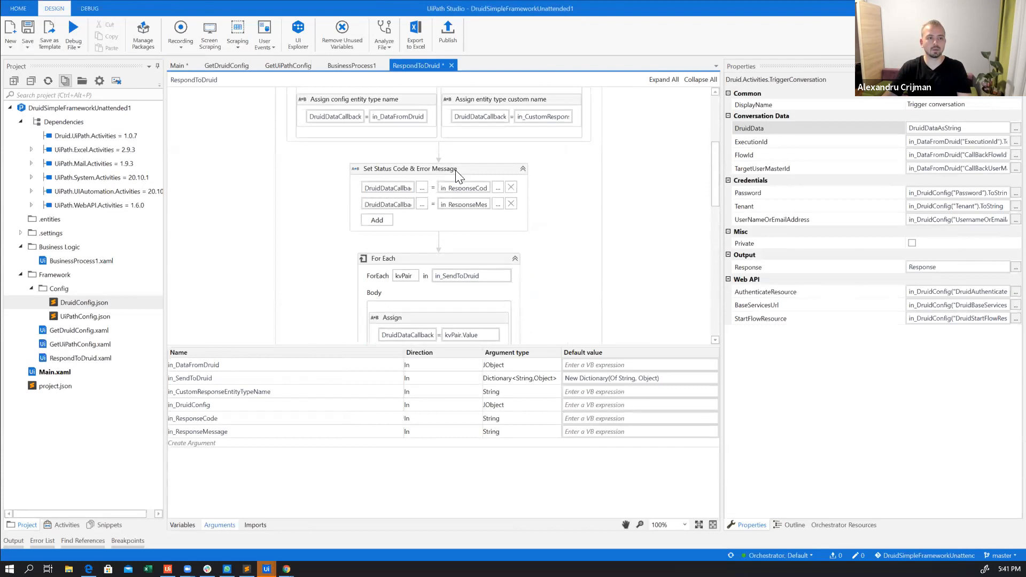
left_click(471, 169)
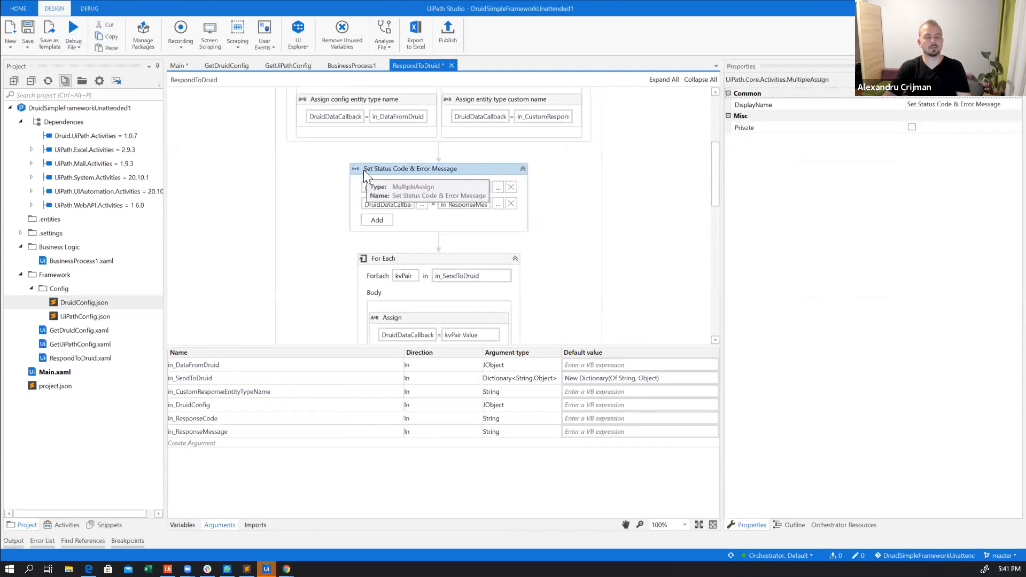
key("ctrl+d")
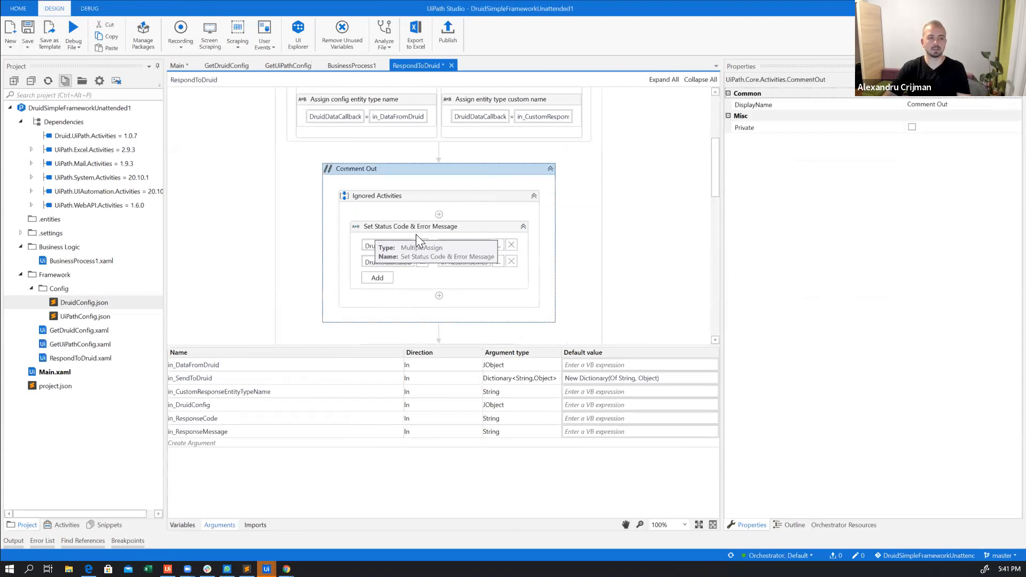
scroll(528, 229, "down", 2)
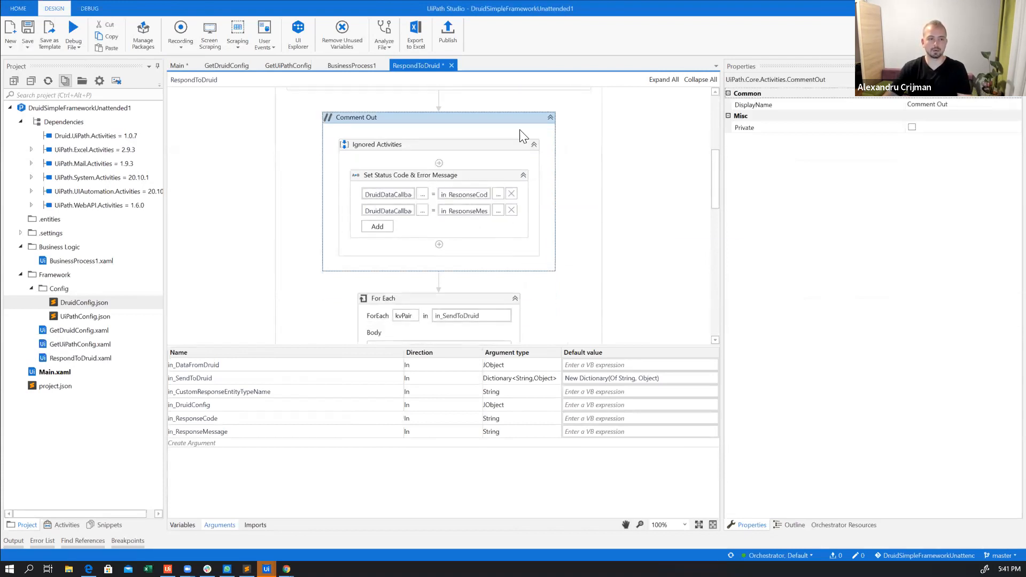
left_click(550, 118)
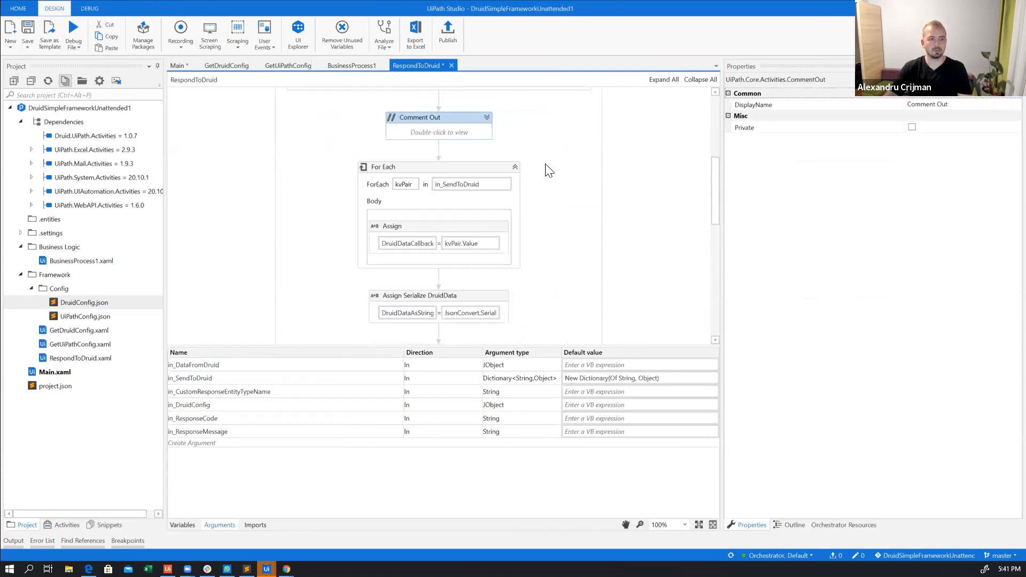
Examine the If custom response entity name condition and its entity type assignments in RespondToDruid
scroll(535, 200, "up", 2)
scroll(535, 201, "up", 3)
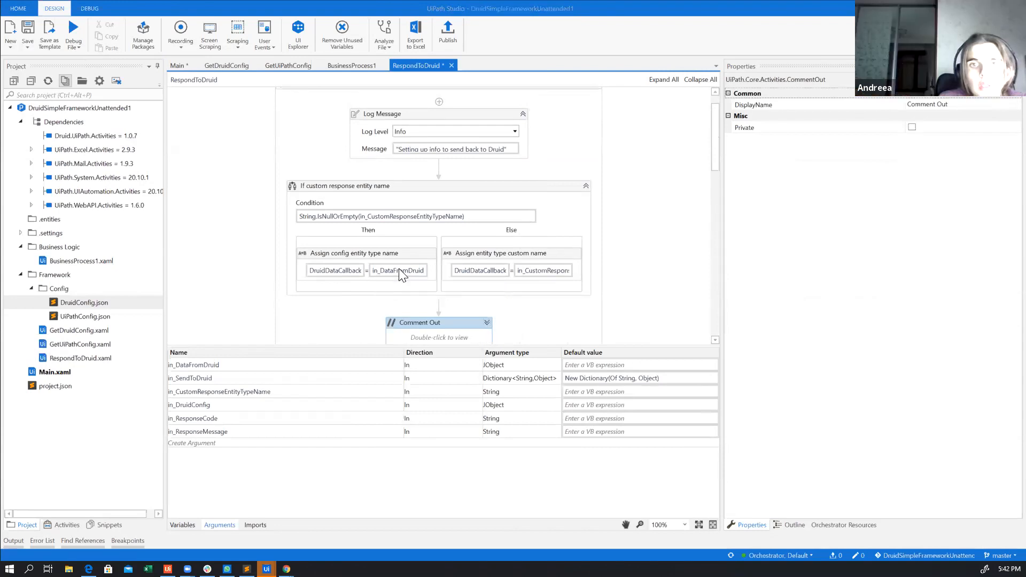
key("alt+Tab")
key("alt+Tab")
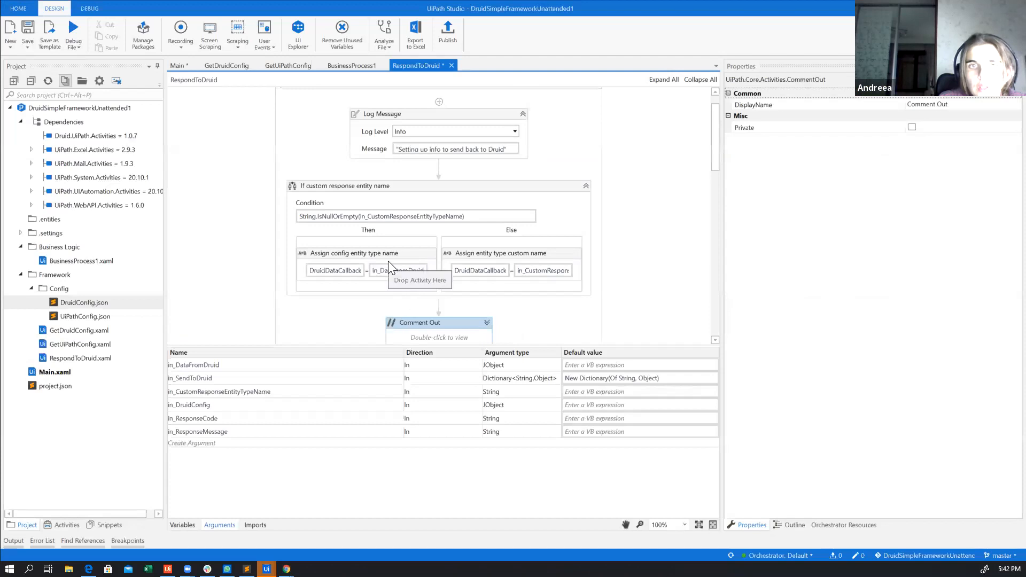
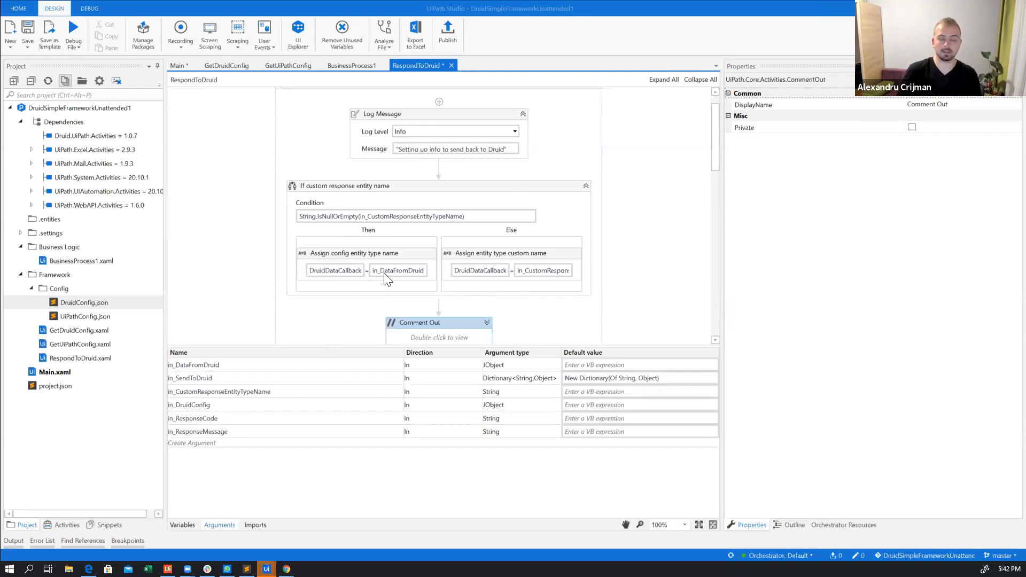
Switch to the Orchestrator page in the browser, close the queue transaction's details, and return to UiPath Studio
key("alt+Tab")
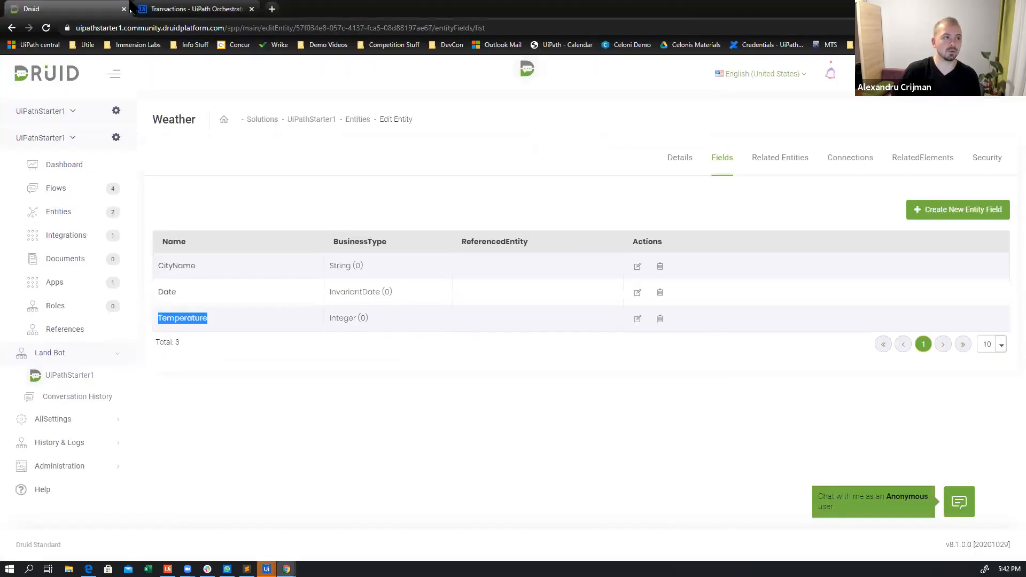
left_click(192, 10)
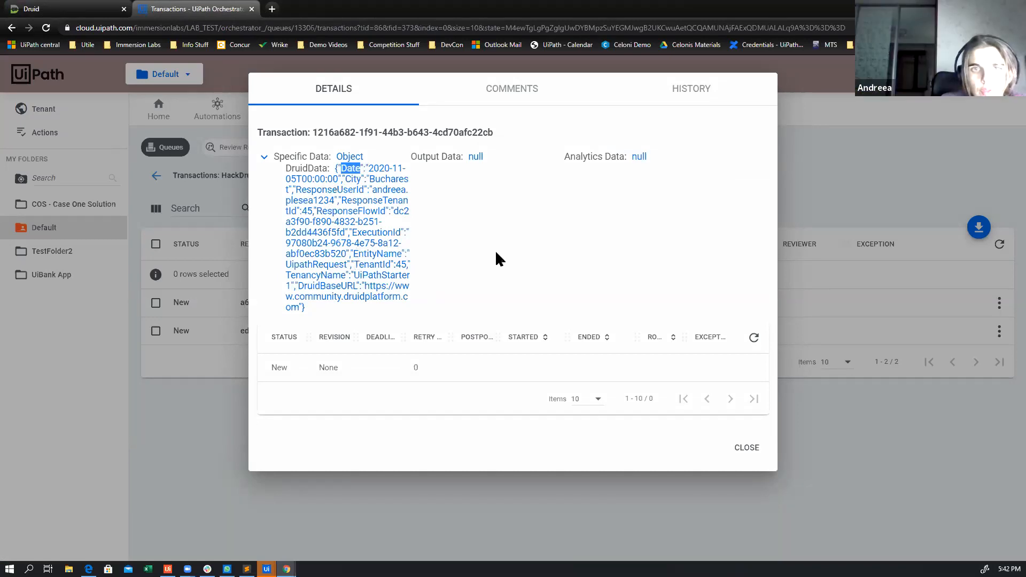
left_click(740, 451)
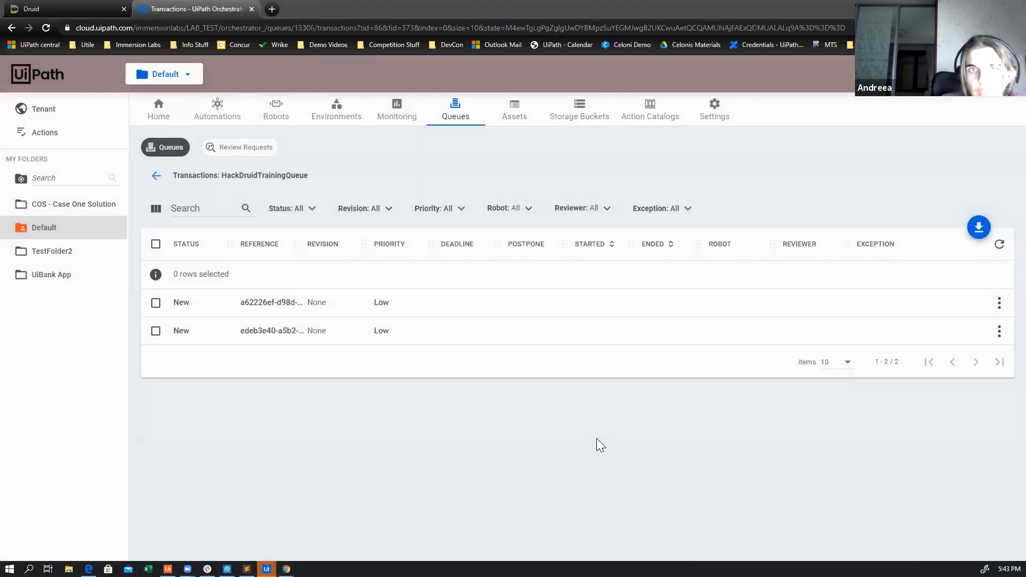
key("alt+Tab")
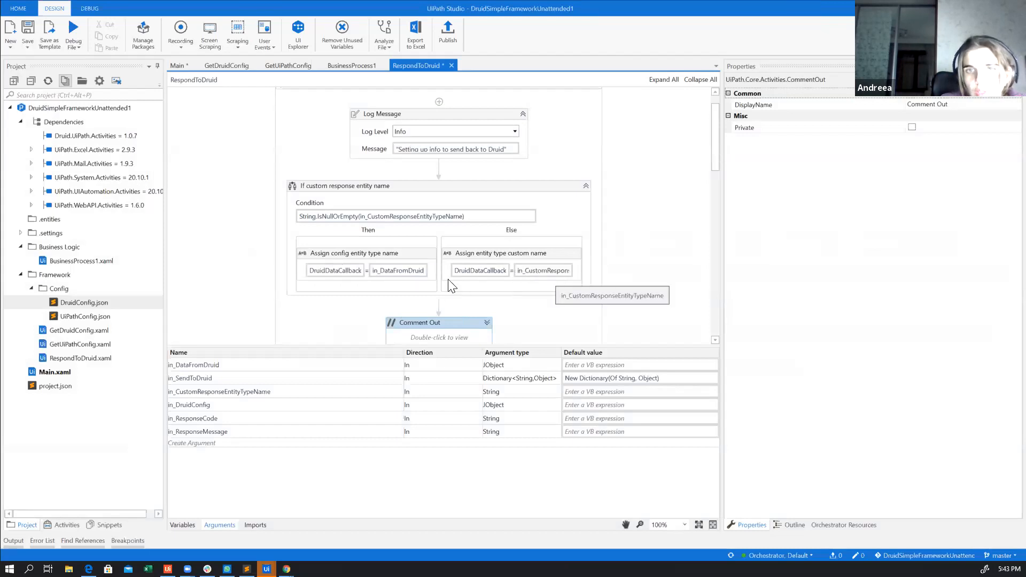
Move the "Assign config entity type name" activity out of the If's Then branch to directly below the first Log Message in RespondToDruid
left_click(413, 253)
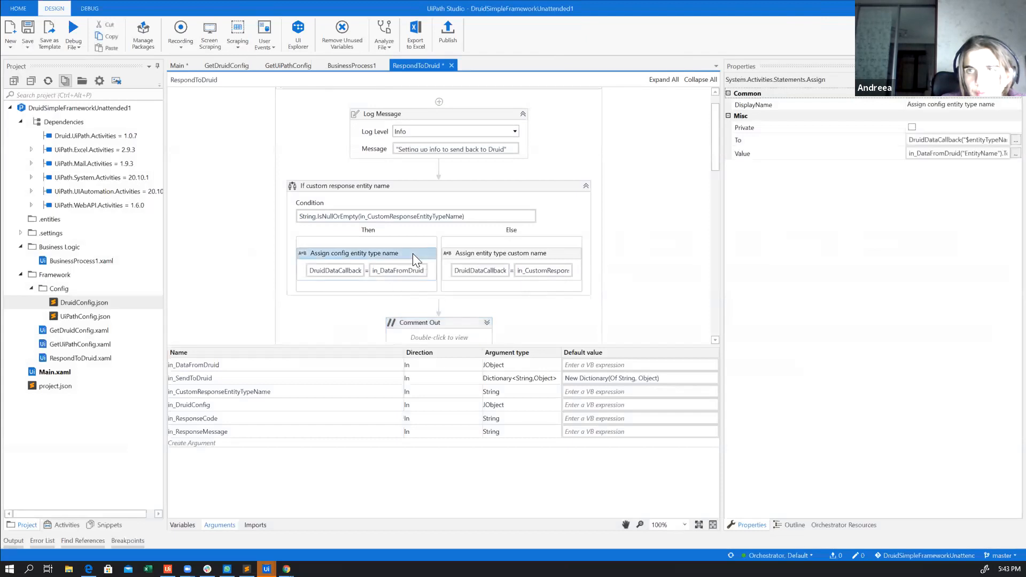
left_click(443, 187)
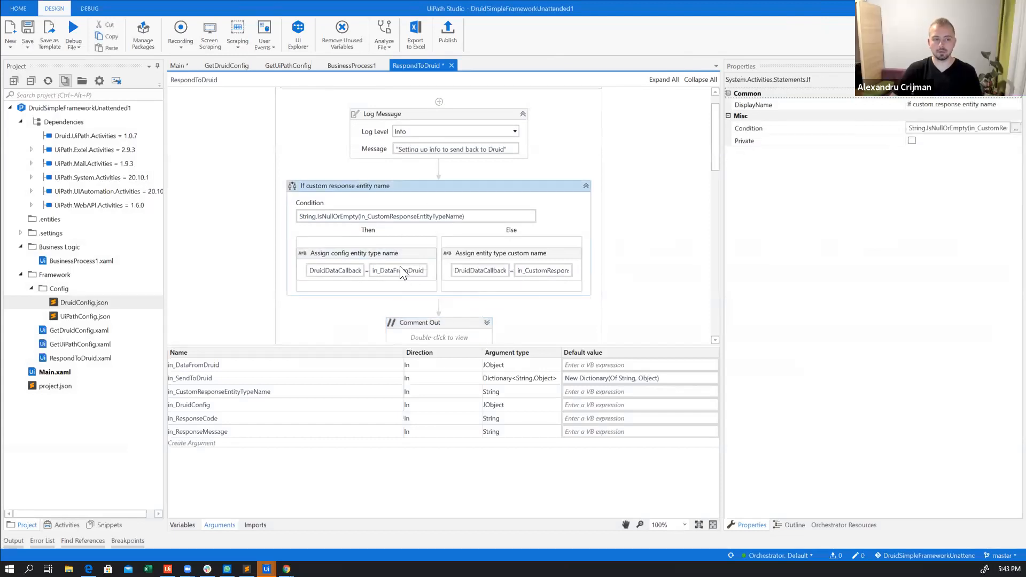
left_click(412, 260)
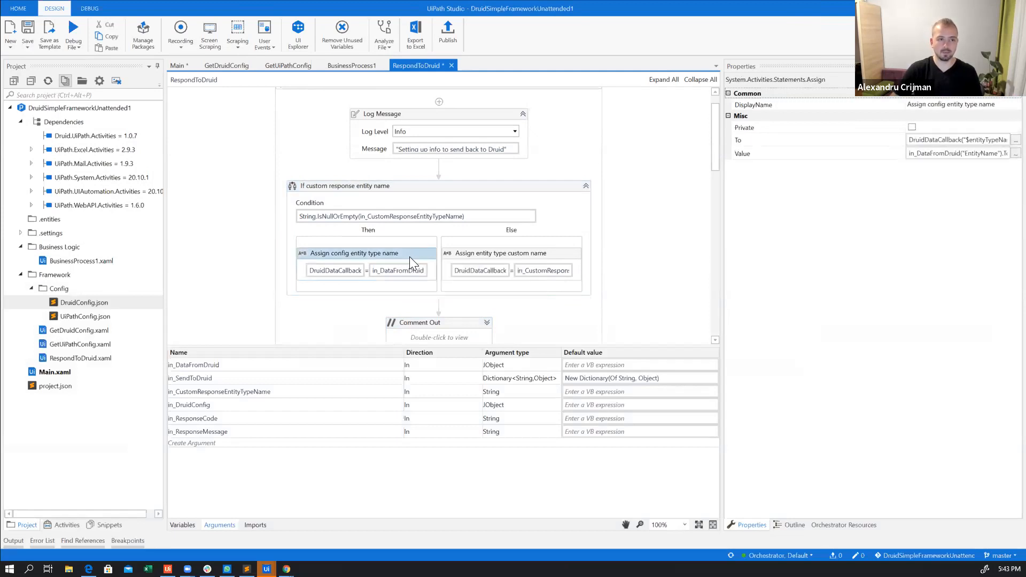
key("Delete")
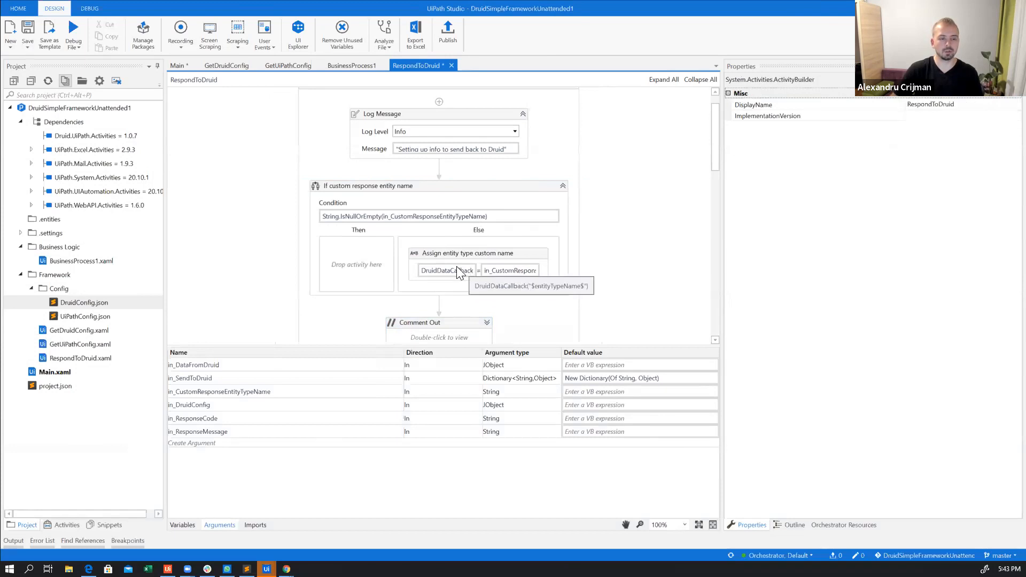
left_click(456, 170)
key("ctrl+v")
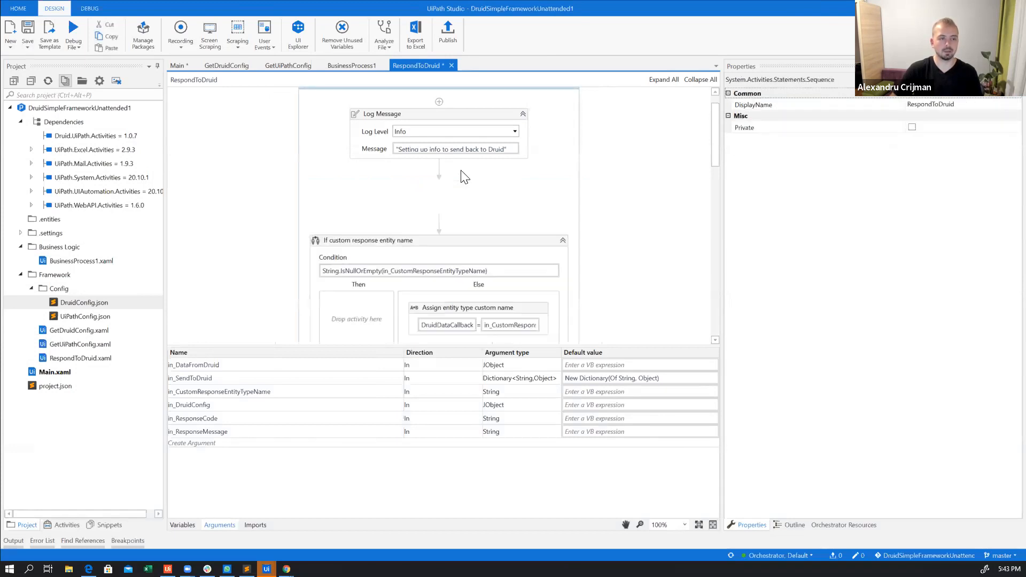
Set the moved assignment's value to "Weather" and delete the "If custom response entity name" activity below it
left_click(473, 202)
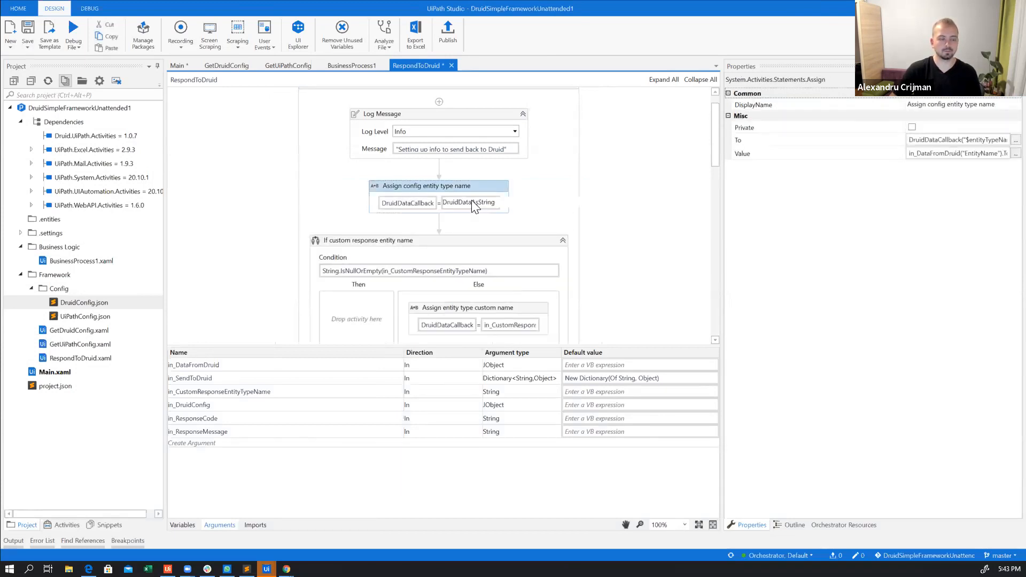
key("End")
key("ctrl+a")
key("BackSpace")
type("\"Weather\"")
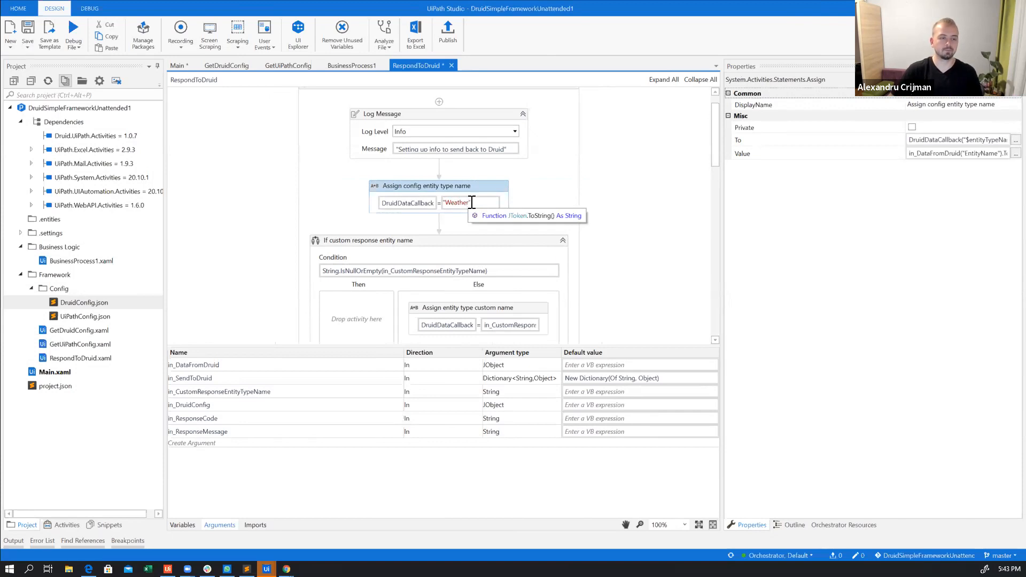
left_click(532, 219)
left_click(491, 239)
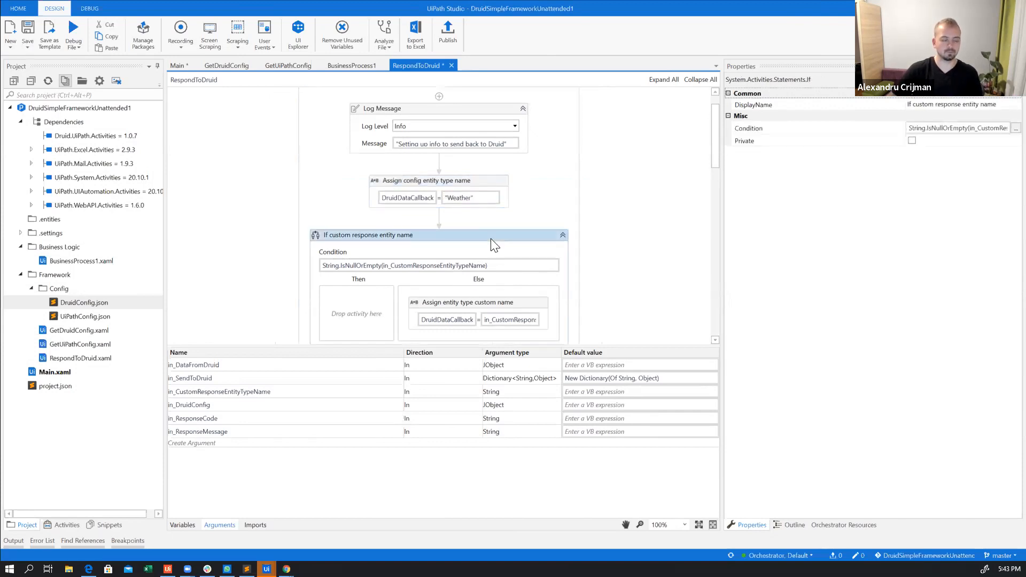
key("ctrl+d")
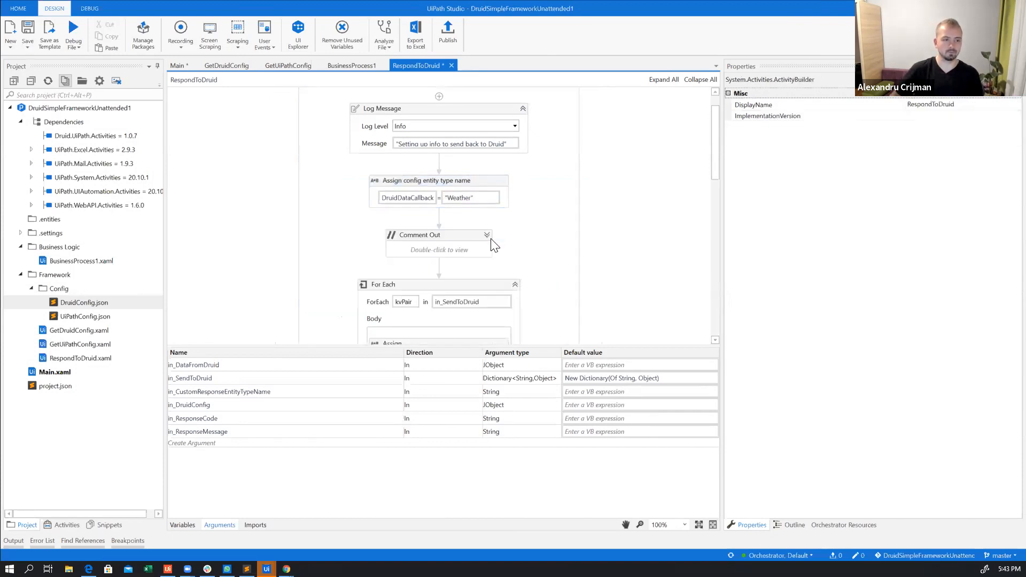
Inspect the full target expression of the "Assign config entity type name" activity in the Expression Editor without changing it
left_click(415, 203)
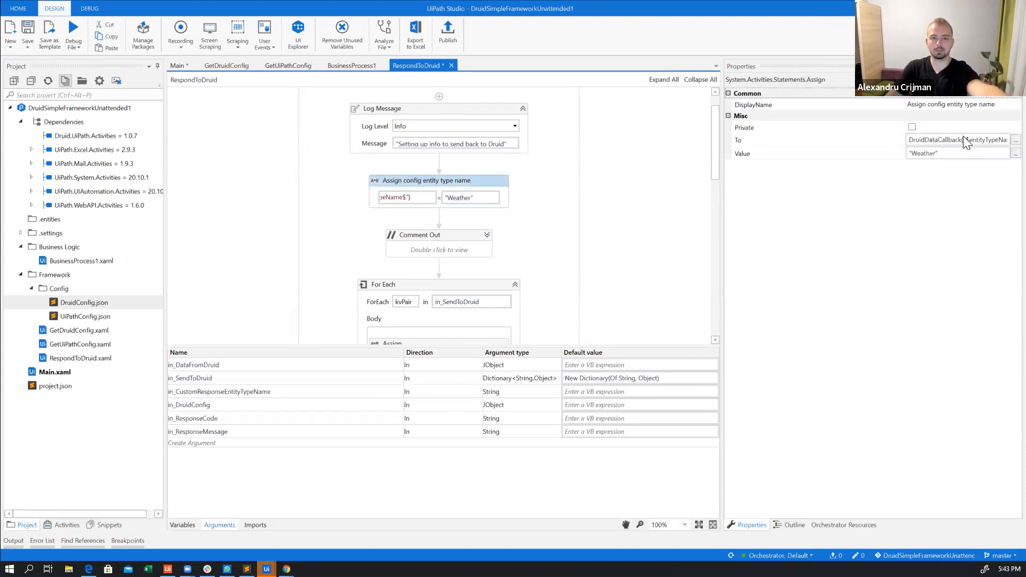
left_click(1015, 140)
left_click(517, 270)
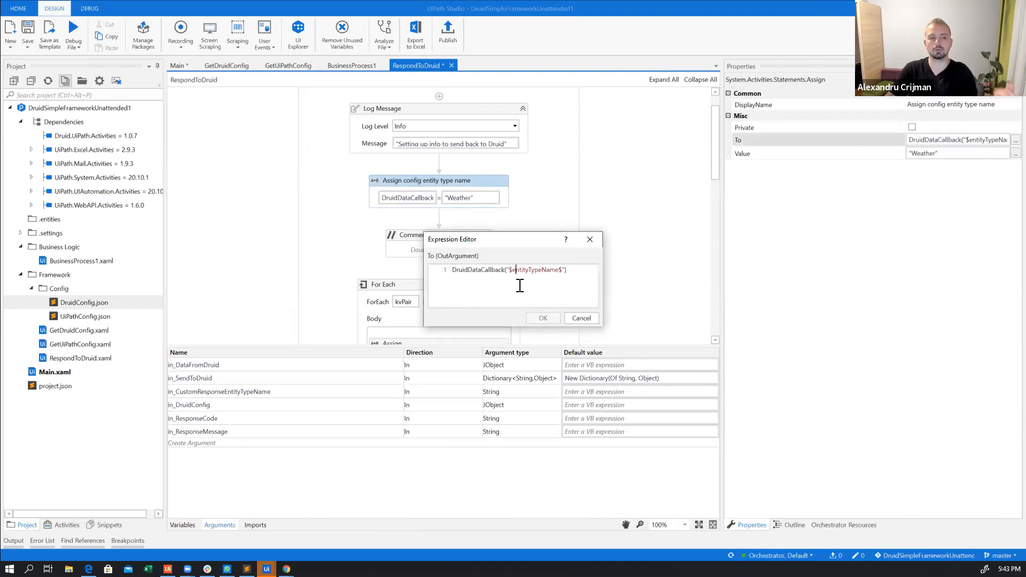
left_click_drag(510, 271, 564, 271)
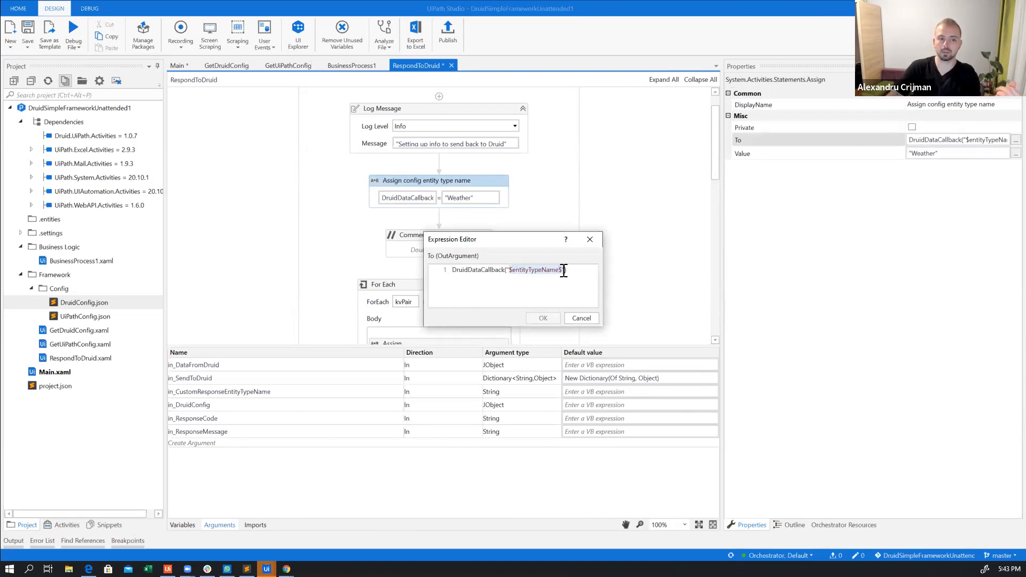
left_click(511, 271)
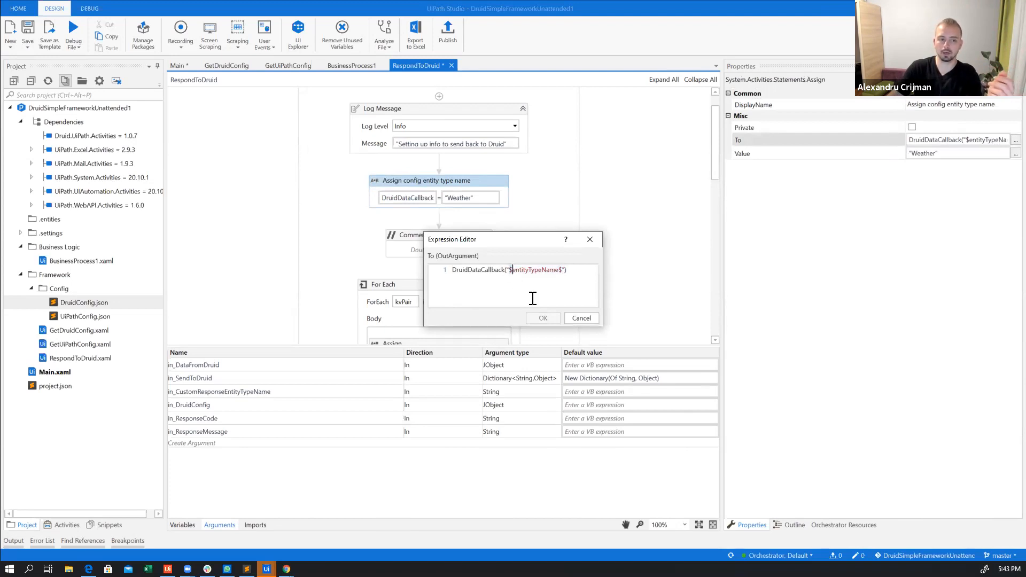
left_click(581, 318)
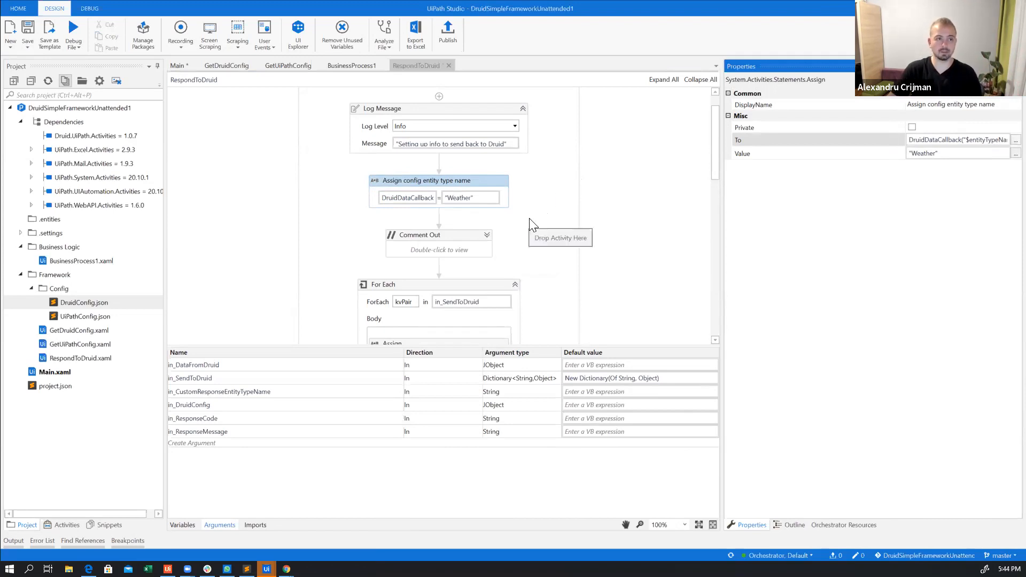
Go to the top-level flowchart of the Main workflow and set a breakpoint on "Load Config objects"
scroll(543, 243, "down", 5)
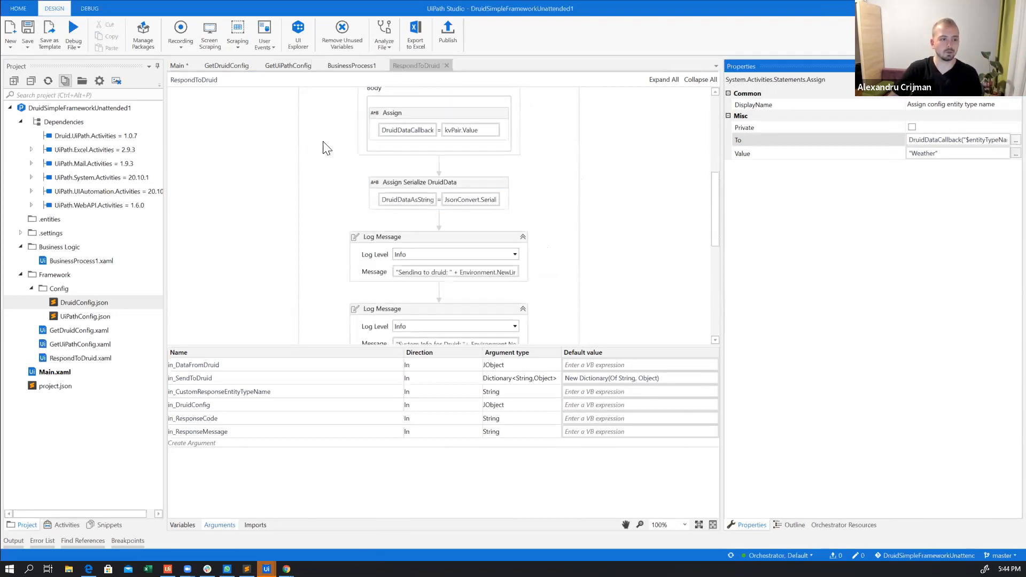
left_click(178, 65)
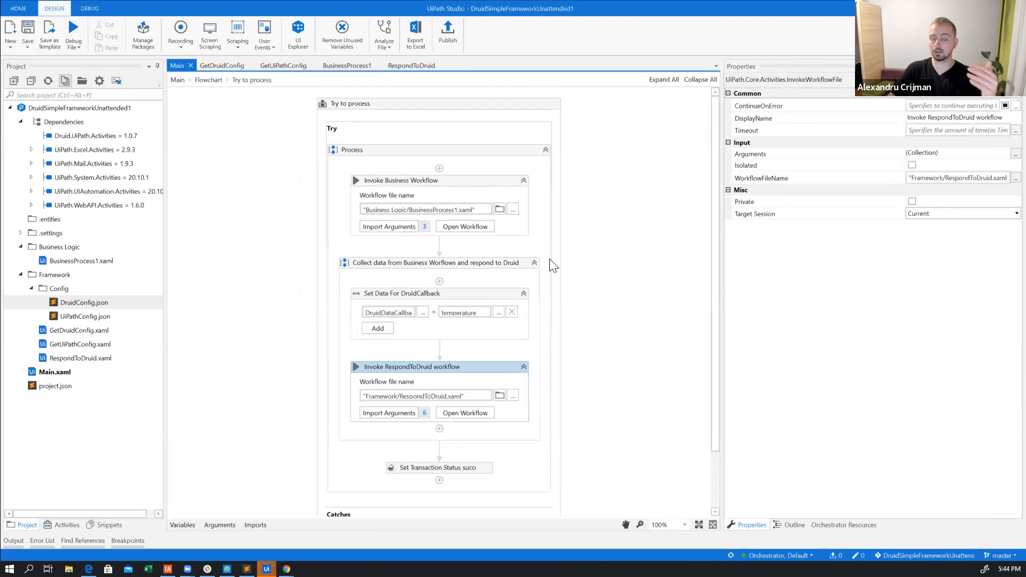
left_click(199, 81)
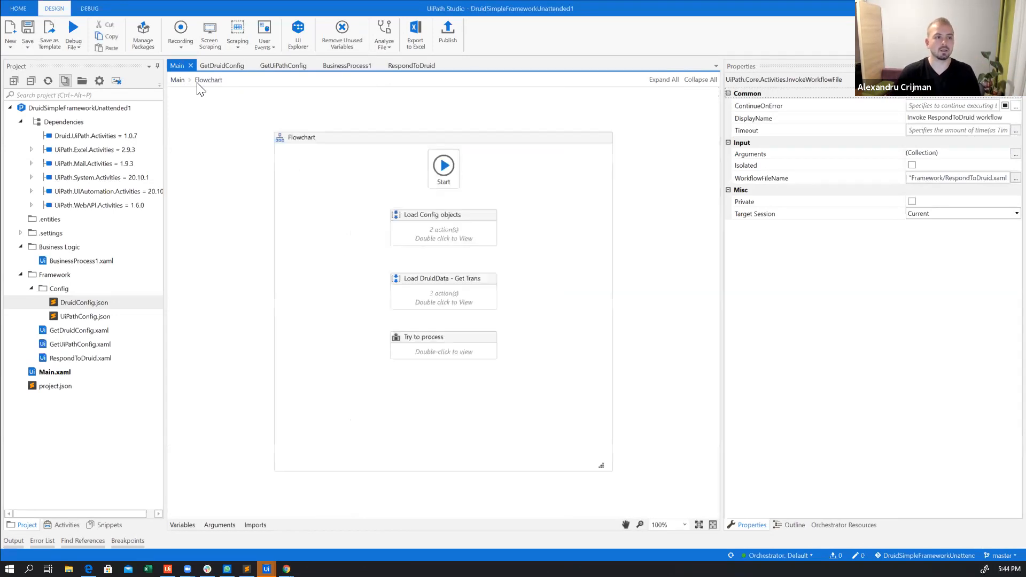
left_click(482, 240)
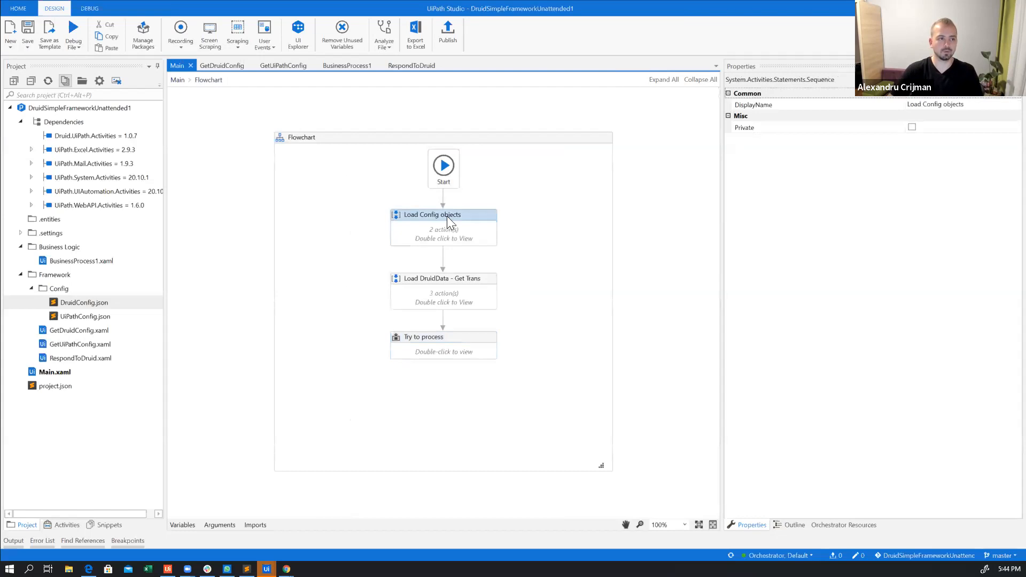
left_click(84, 11)
left_click(180, 36)
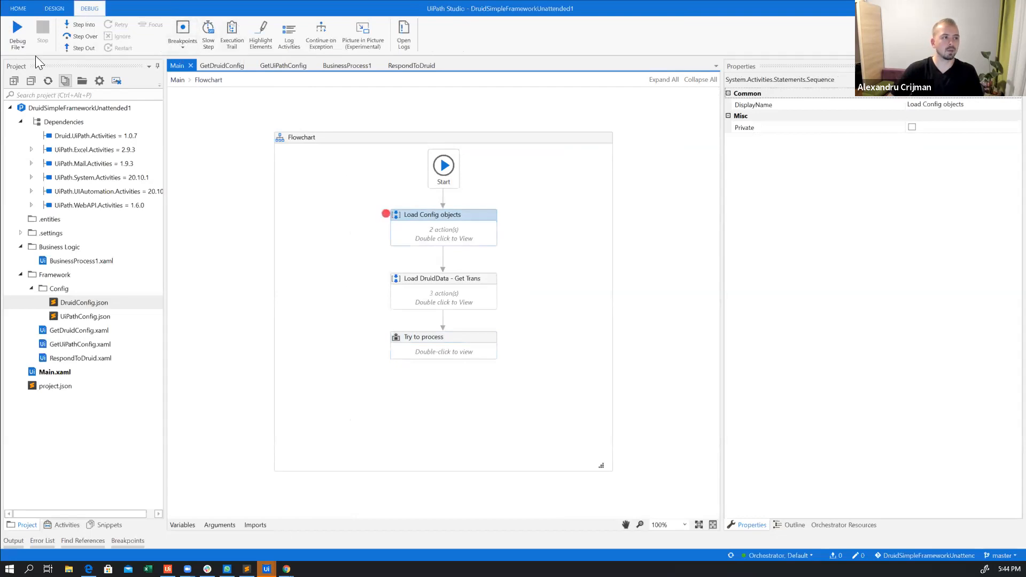
Start debugging the project and step over the "Load Config objects" sequence
left_click(13, 47)
left_click(22, 74)
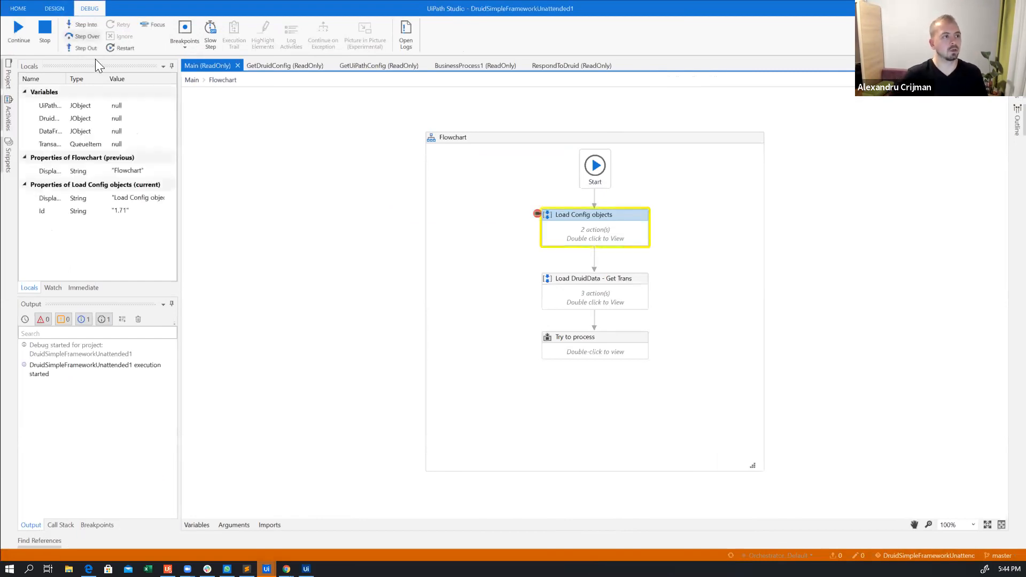
left_click(84, 37)
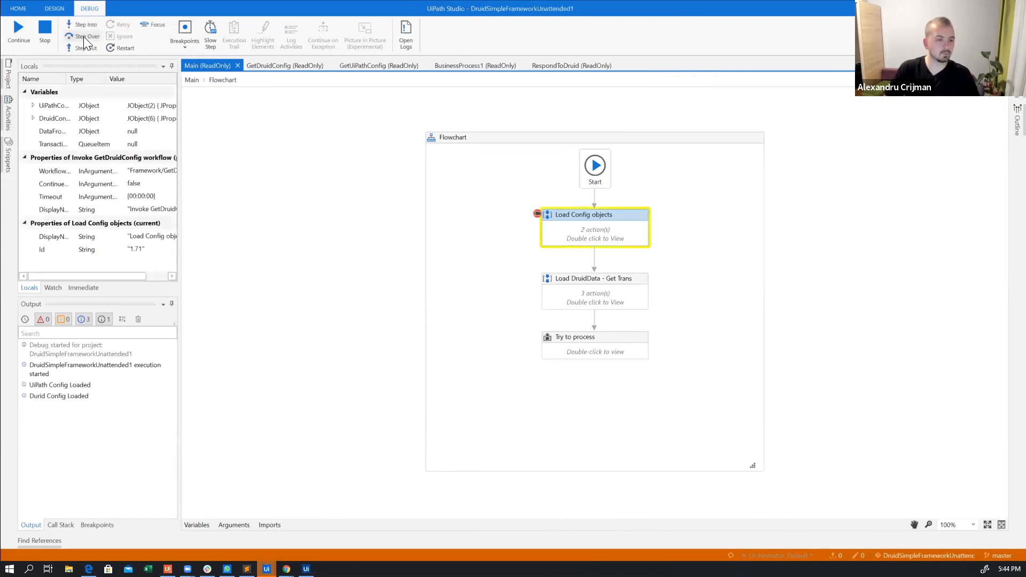
left_click(84, 36)
Step into "Load DruidData - Get Transaction" and execute Get Transaction Item, Log Message and Deserialize JSON DruidData one at a time
left_click(90, 21)
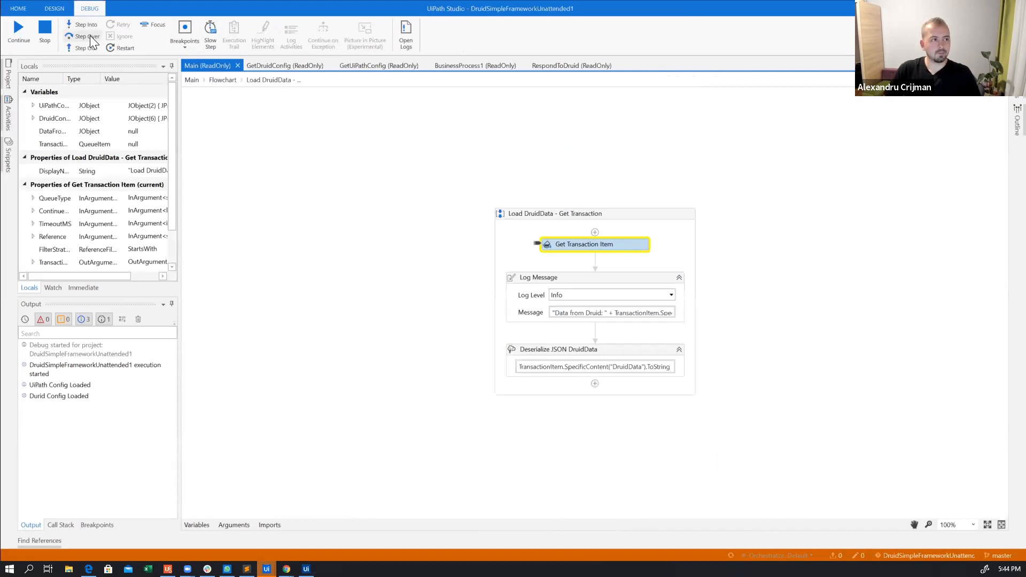
left_click(89, 35)
left_click(90, 36)
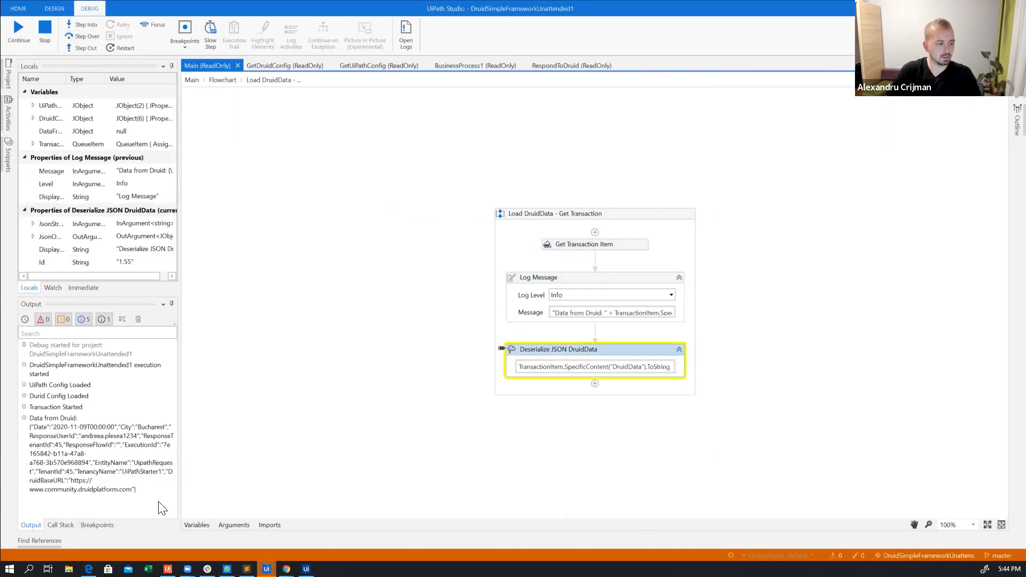
left_click(82, 23)
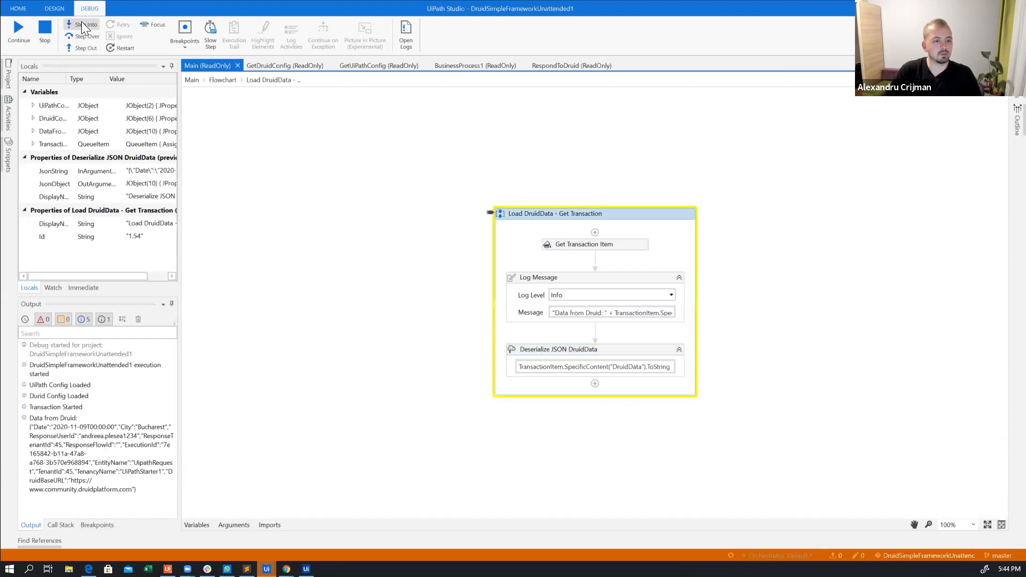
left_click(82, 23)
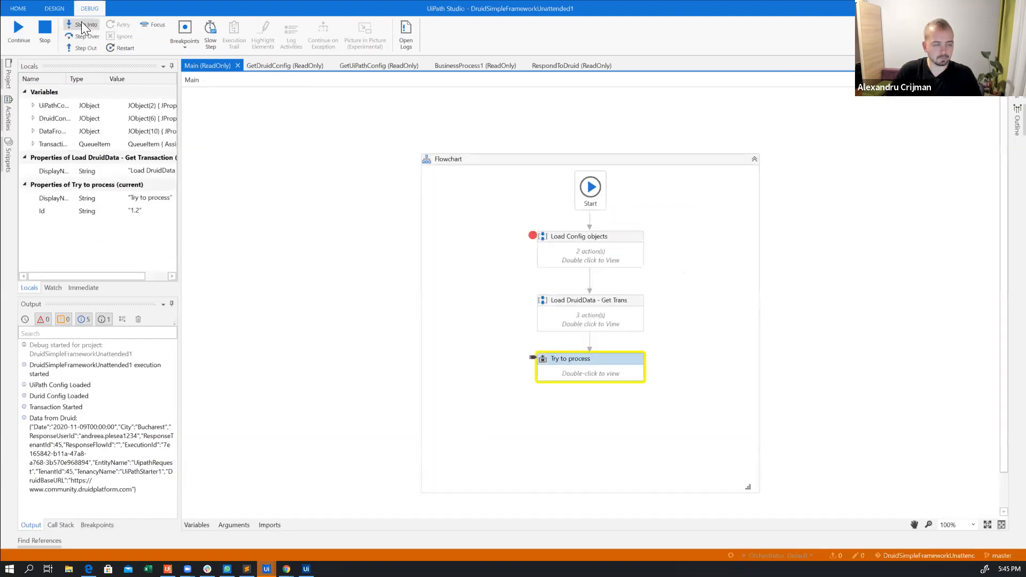
Step into "Try to process" and on through Invoke Business Workflow into the BusinessProcess1 workflow
left_click(81, 23)
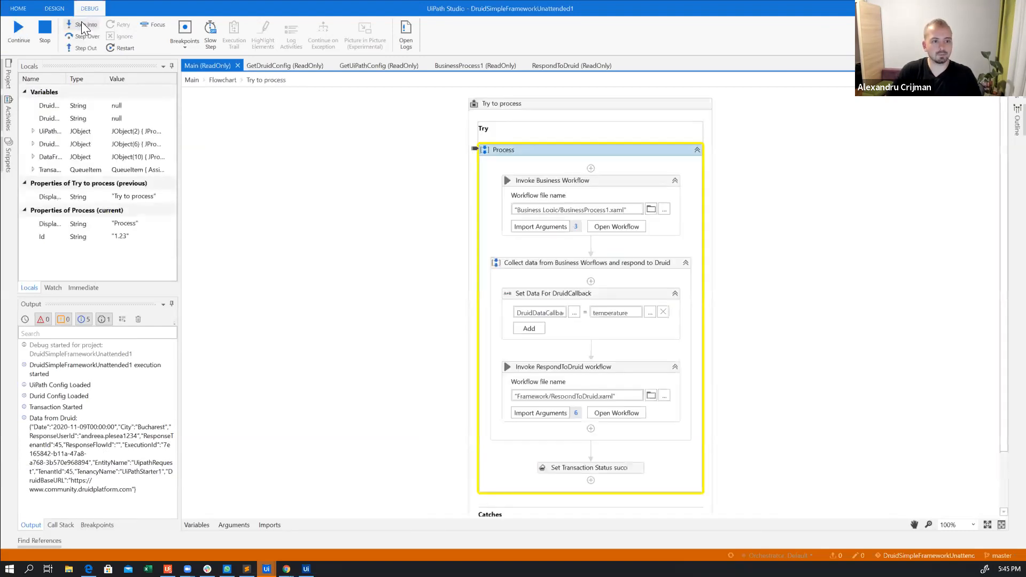
left_click(81, 23)
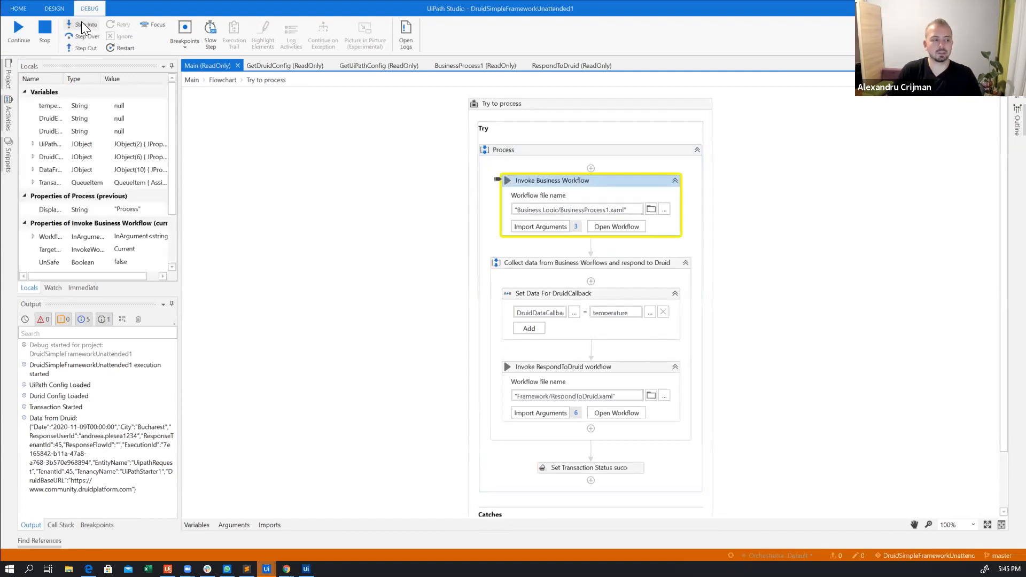
left_click(82, 23)
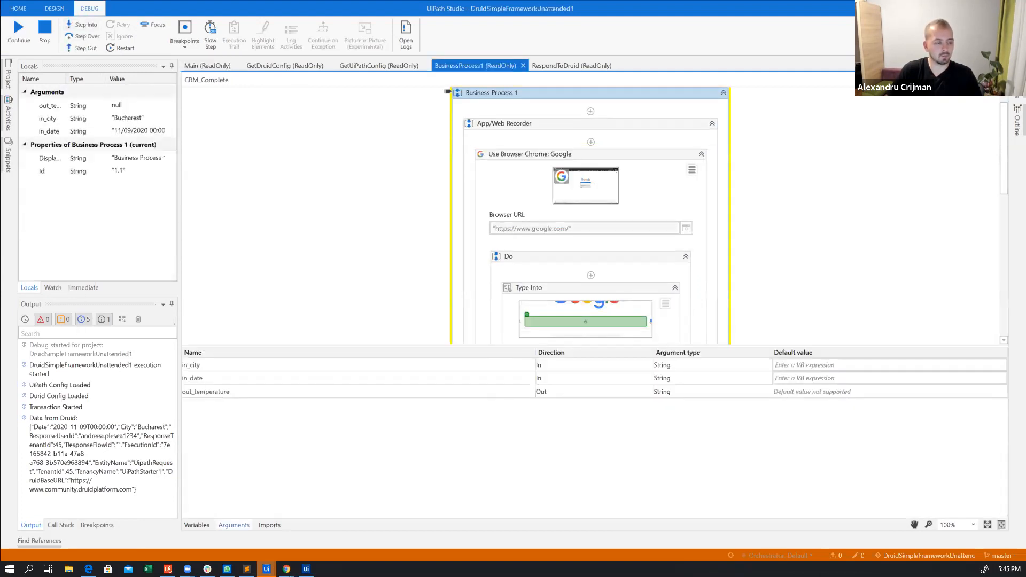
Evaluate the in_city argument in the debugger's immediate console
left_click(82, 287)
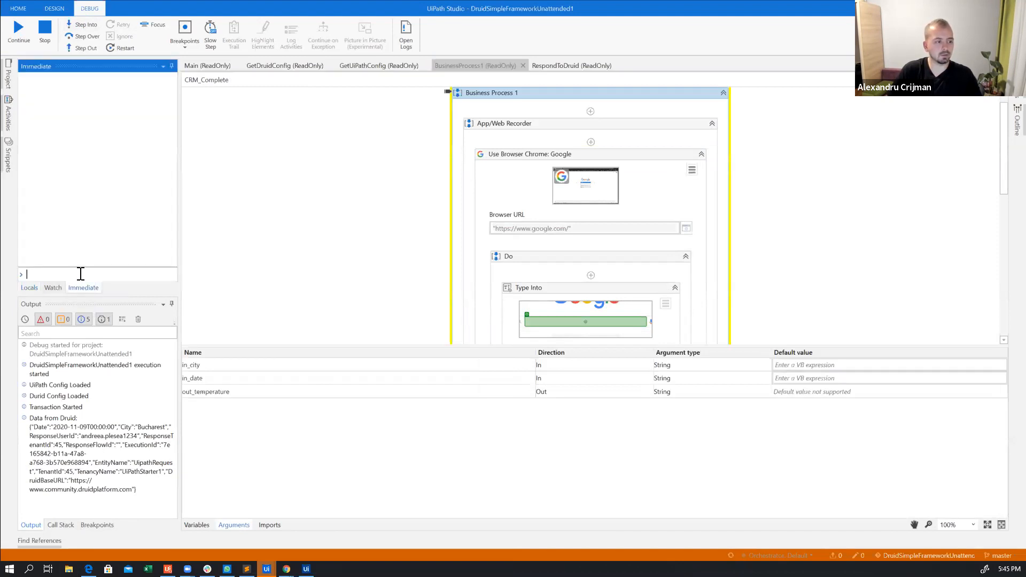
type("in_city")
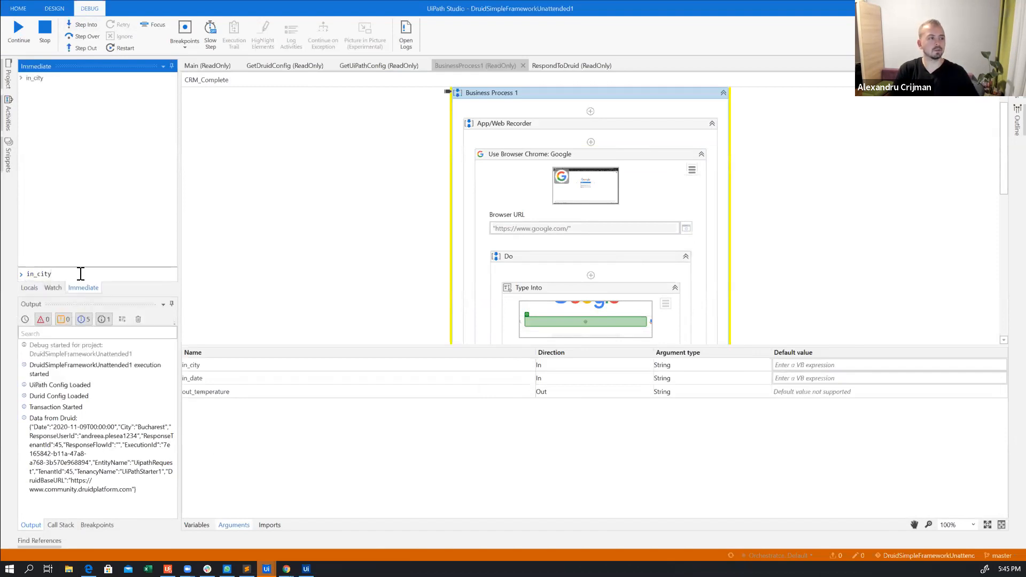
key("Return")
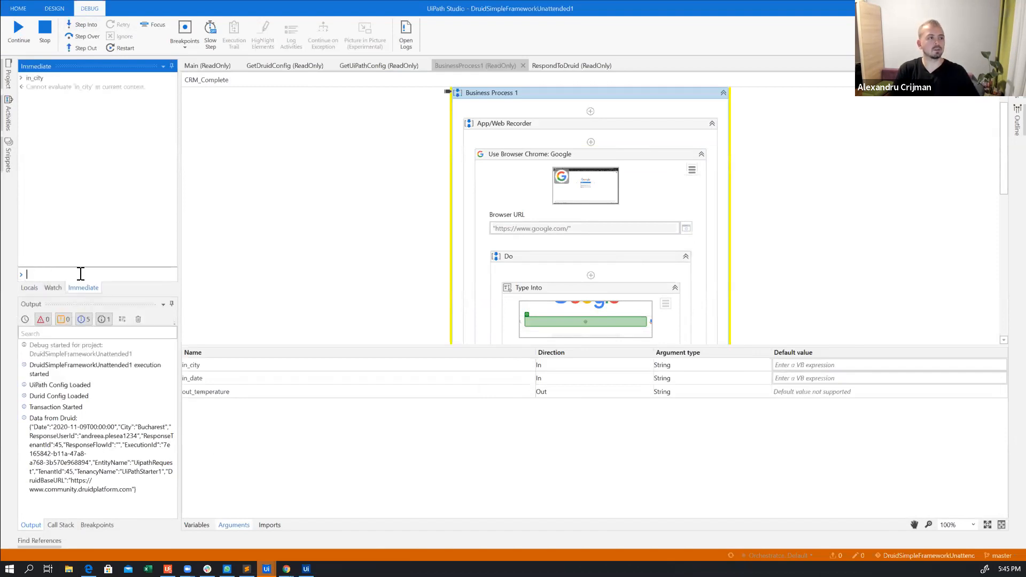
Step into the App/Web Recorder sequence and evaluate the in_city argument in the immediate console
left_click(87, 24)
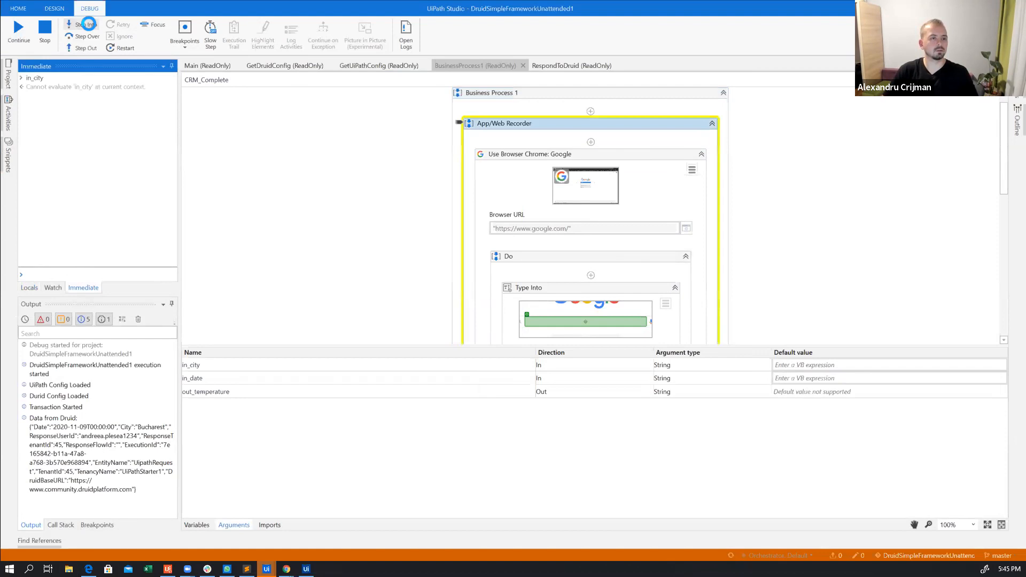
left_click(85, 276)
type("om")
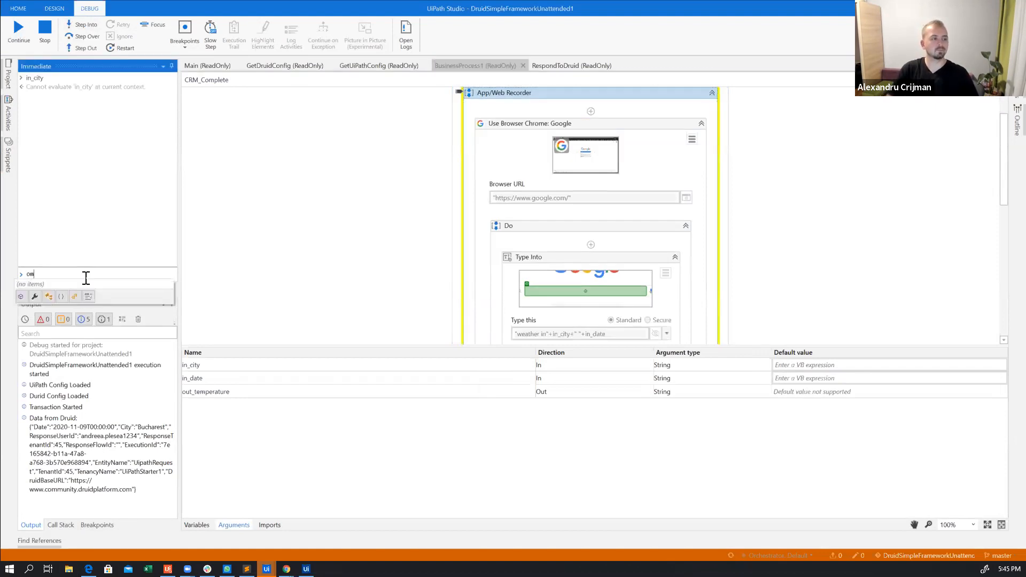
key("BackSpace")
type("in")
key("Tab")
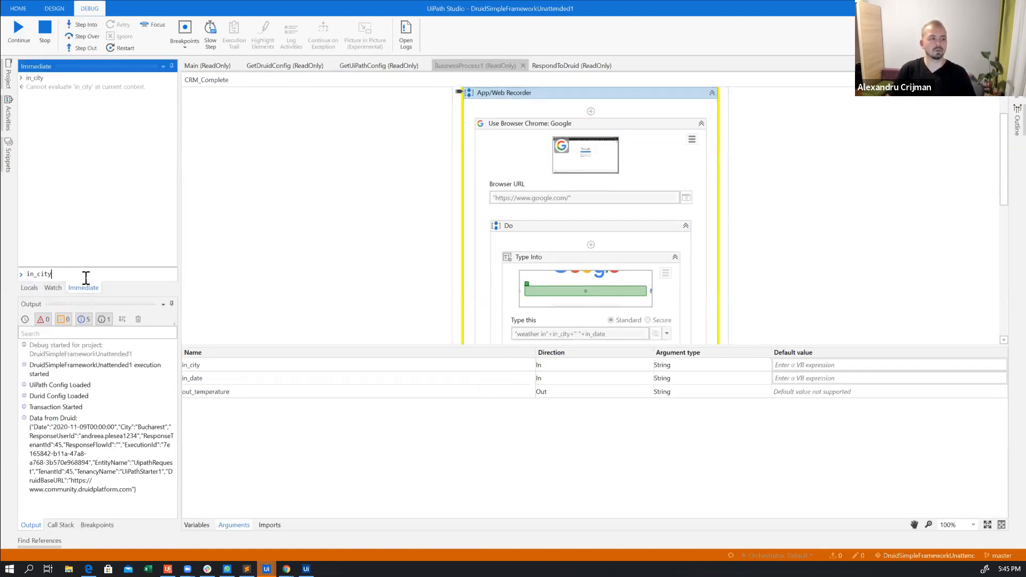
key("Return")
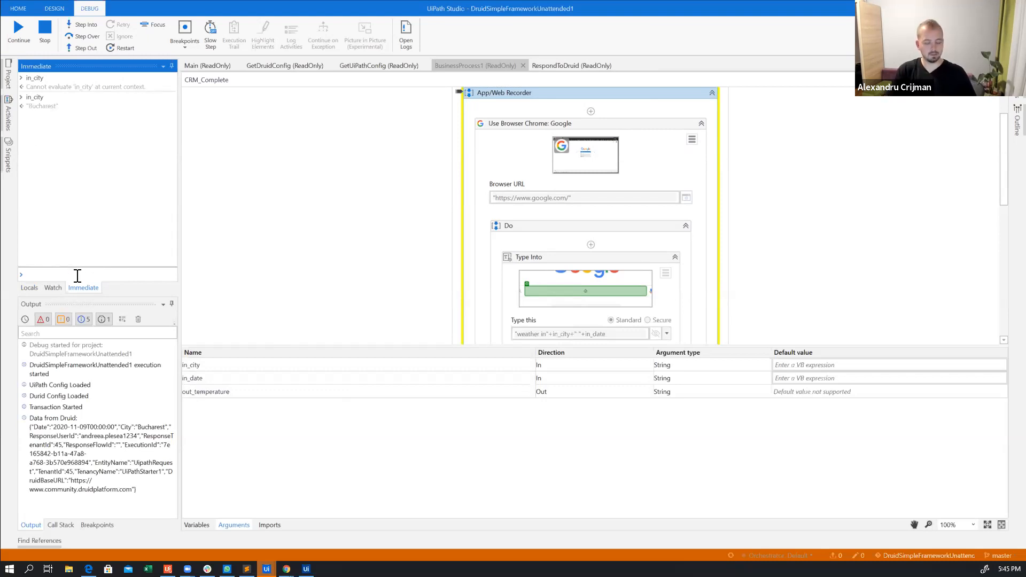
Evaluate the in_date argument in the immediate console and highlight the returned date
type("n_date")
key("Return")
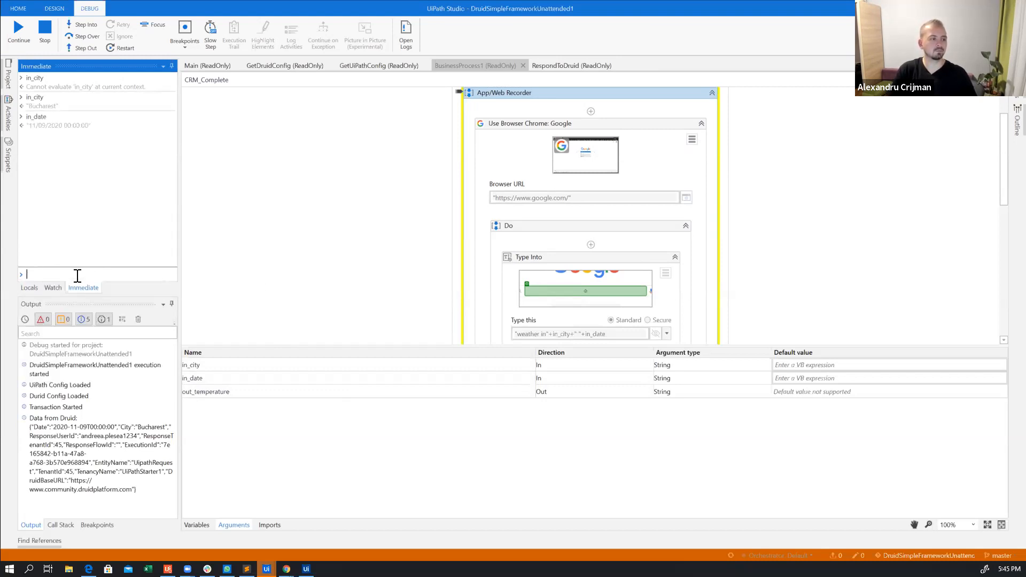
type("in")
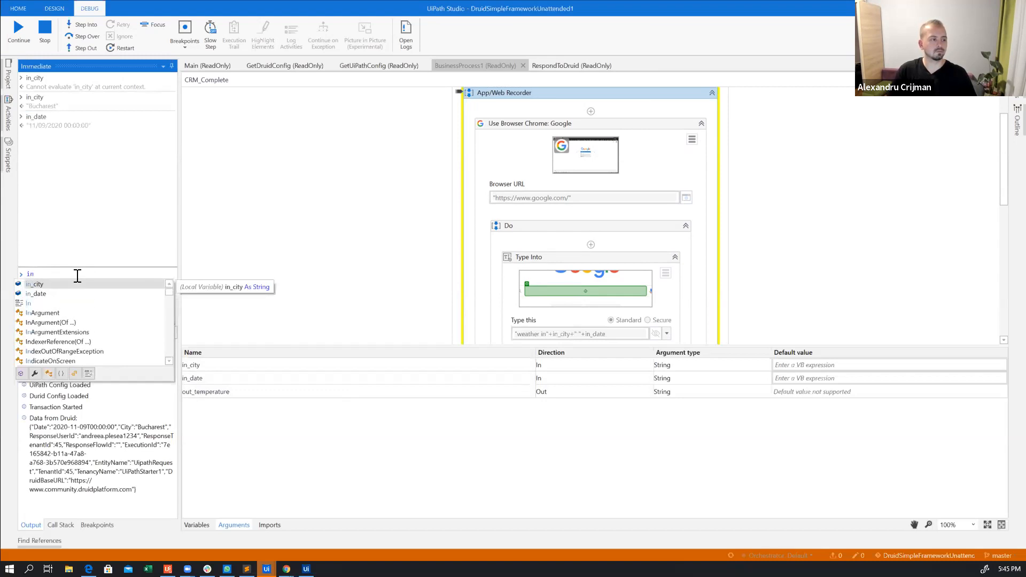
key("BackSpace")
key("BackSpace")
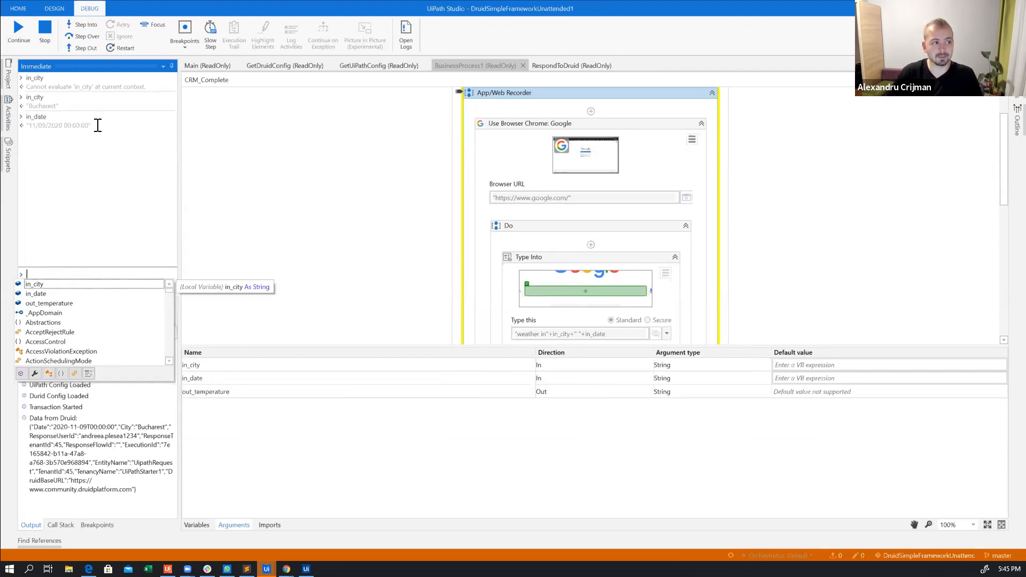
left_click_drag(88, 125, 34, 126)
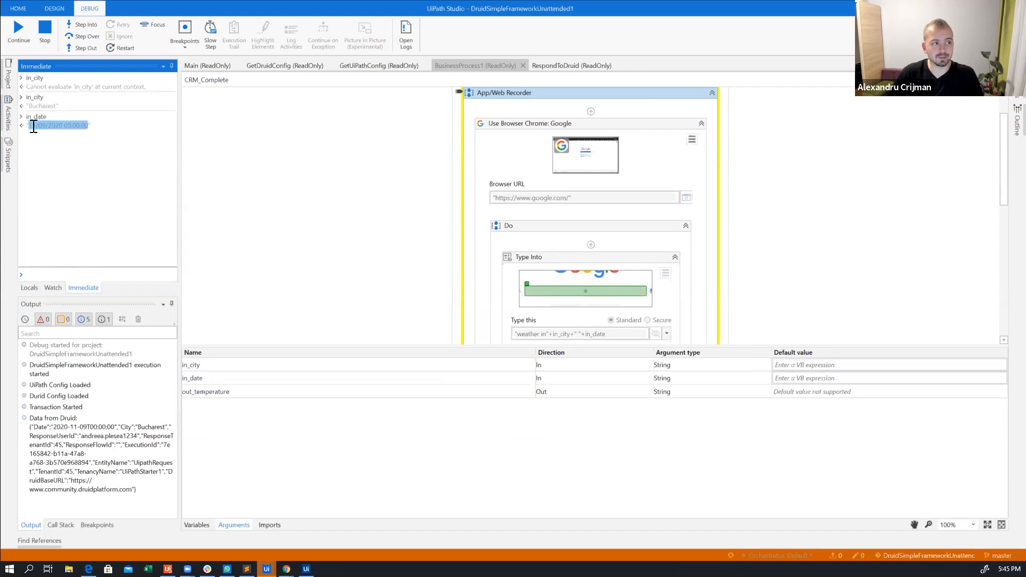
Continue the debug run, switch to the robot's Google search in Chrome, and follow the suggested corrected weather query
left_click(24, 35)
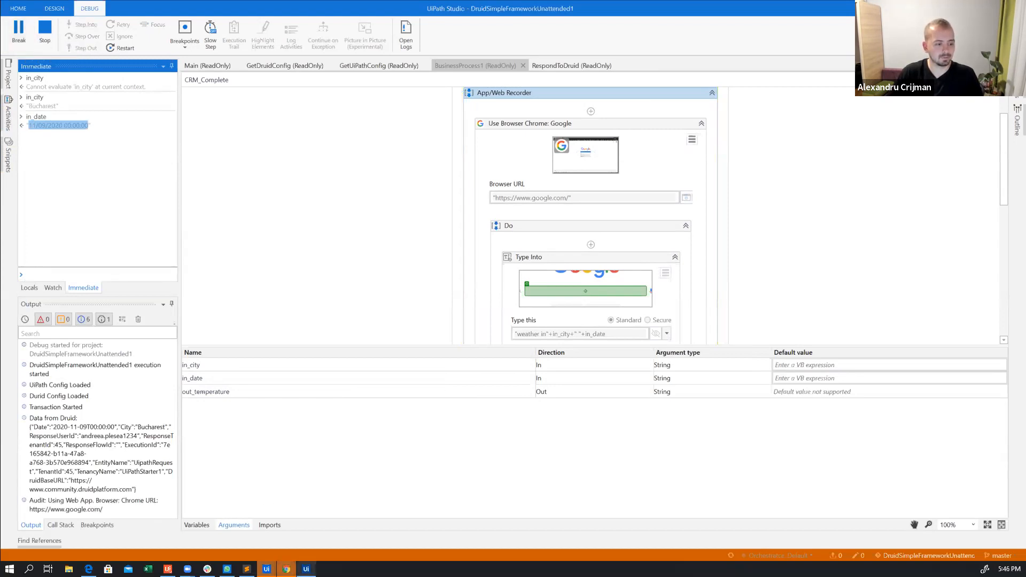
left_click(371, 518)
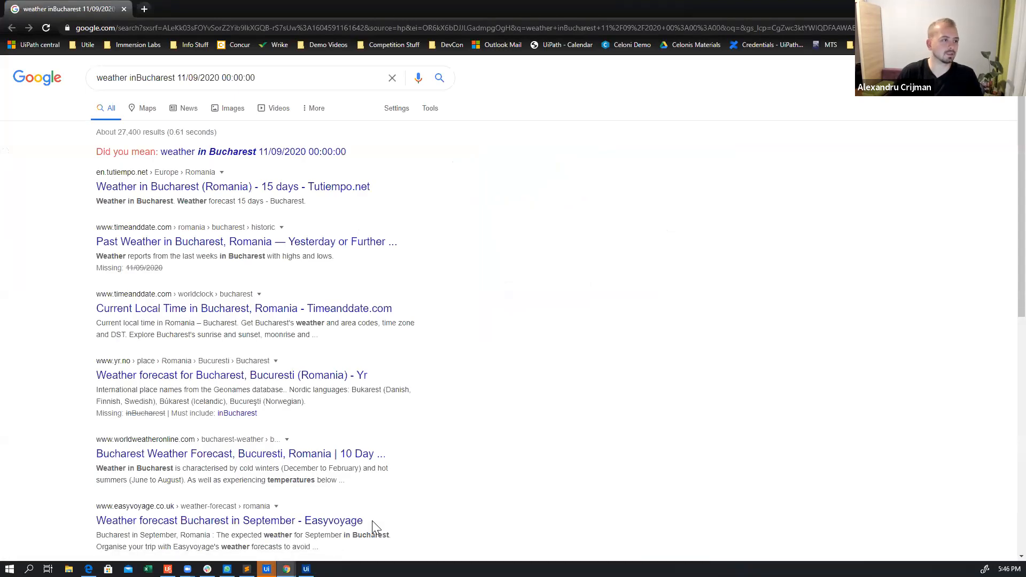
left_click(225, 153)
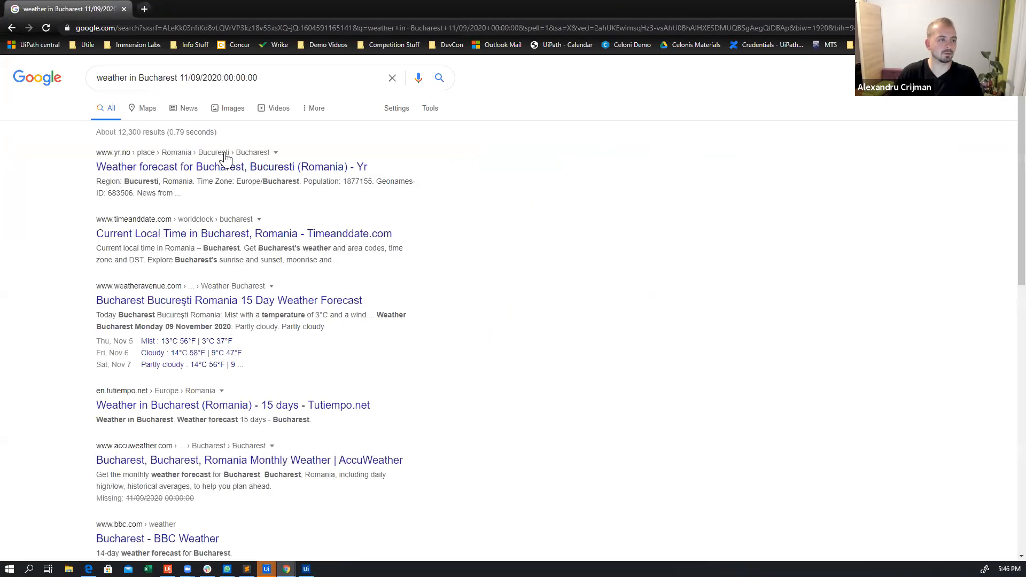
Switch back to the DruidSimpleFrameworkUnattended1 project in UiPath Studio and stop the debug run
mouse_move(266, 569)
left_click(316, 524)
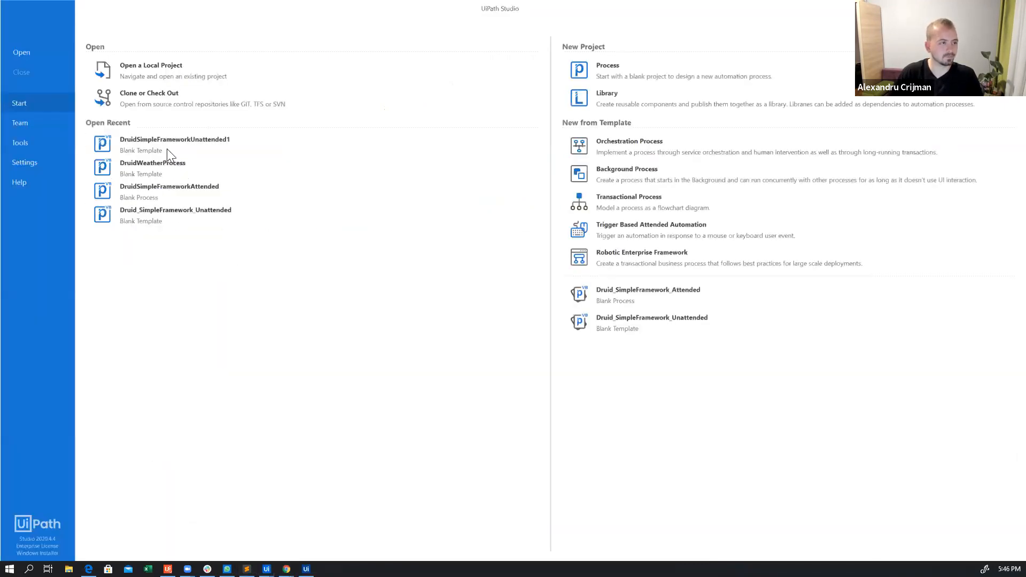
key("alt+Tab")
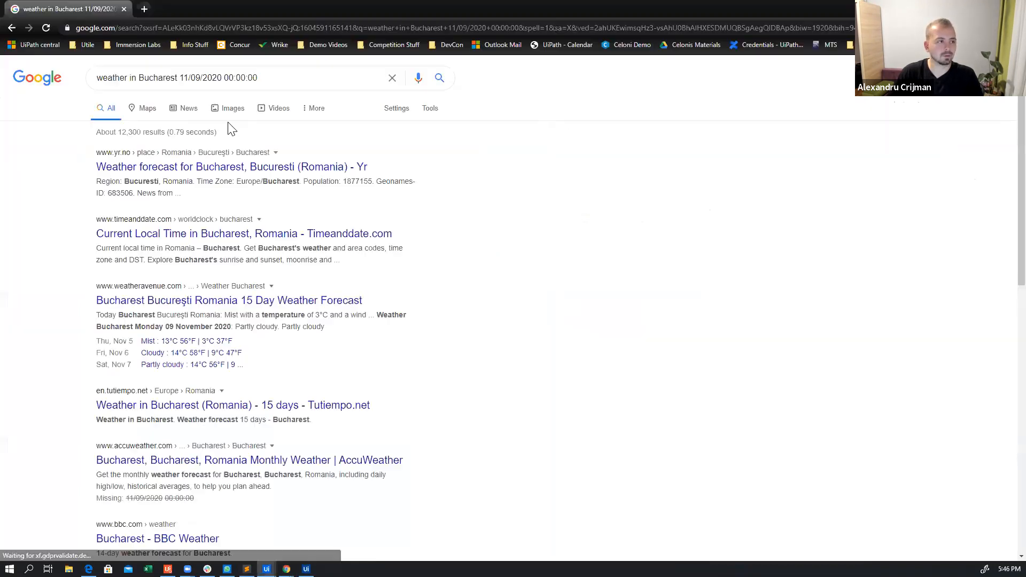
mouse_move(266, 569)
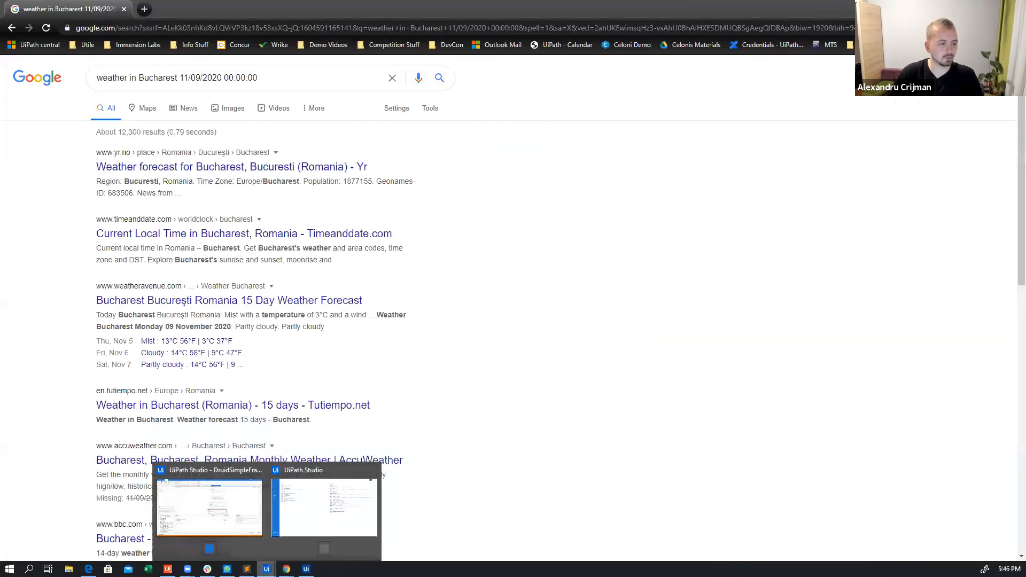
left_click(224, 523)
left_click(49, 34)
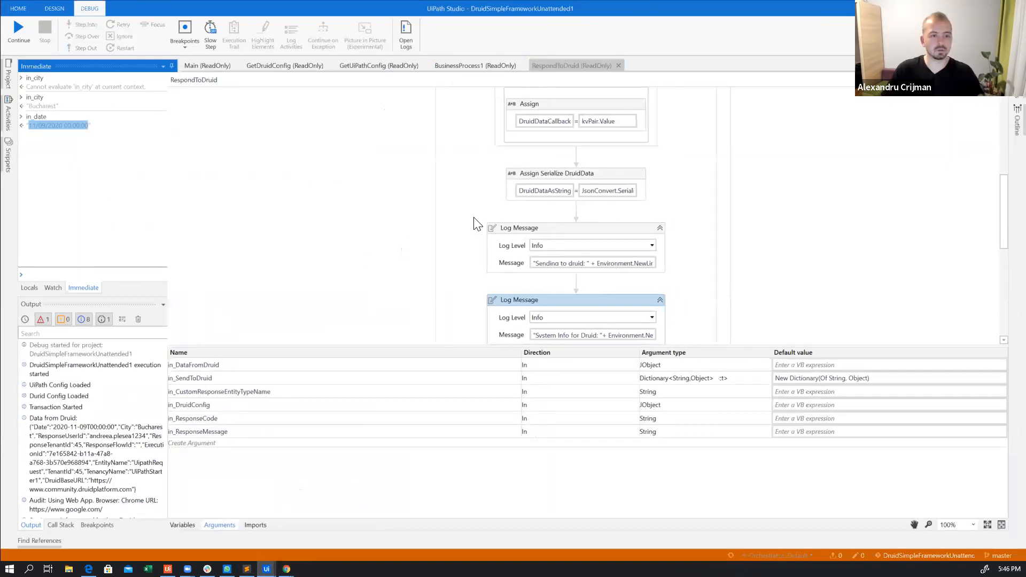
Change the Type Into text in the BusinessProcess1 workflow to "weather in "+in_city, dropping the date
scroll(476, 225, "up", 6)
scroll(481, 222, "up", 3)
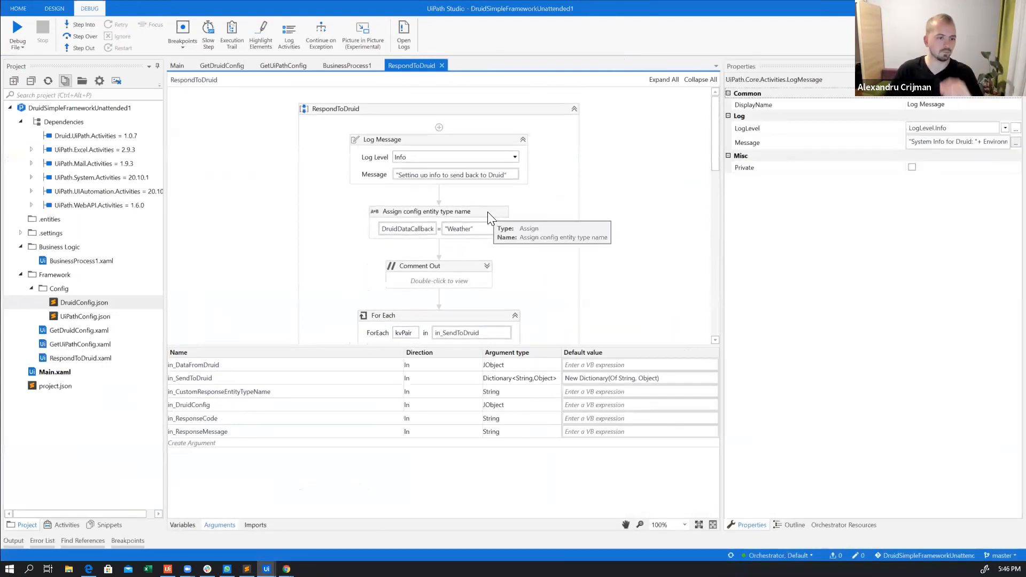
scroll(567, 198, "down", 3)
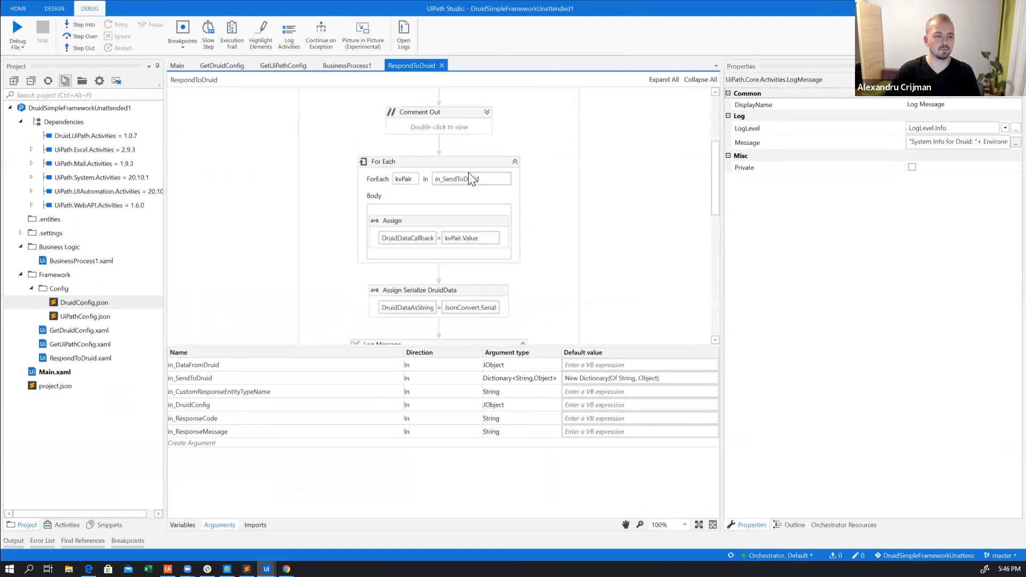
left_click(345, 65)
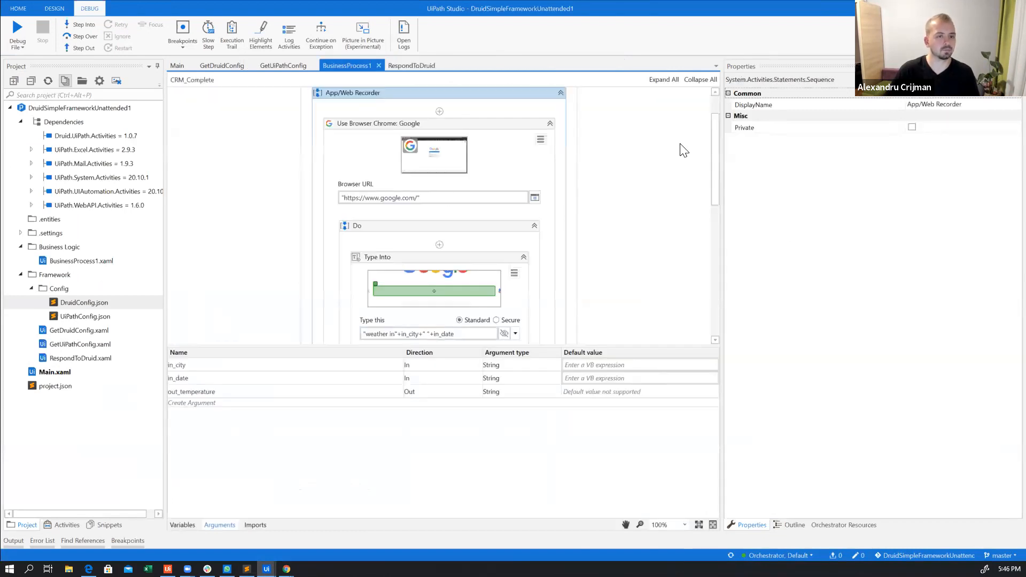
left_click_drag(719, 142, 714, 170)
left_click(390, 245)
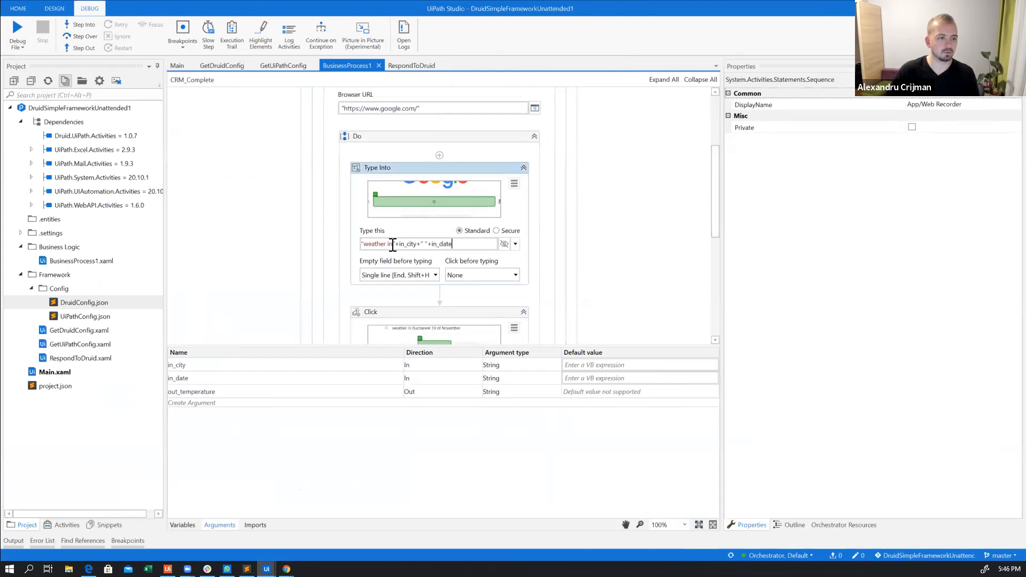
left_click_drag(422, 244, 471, 244)
key("BackSpace")
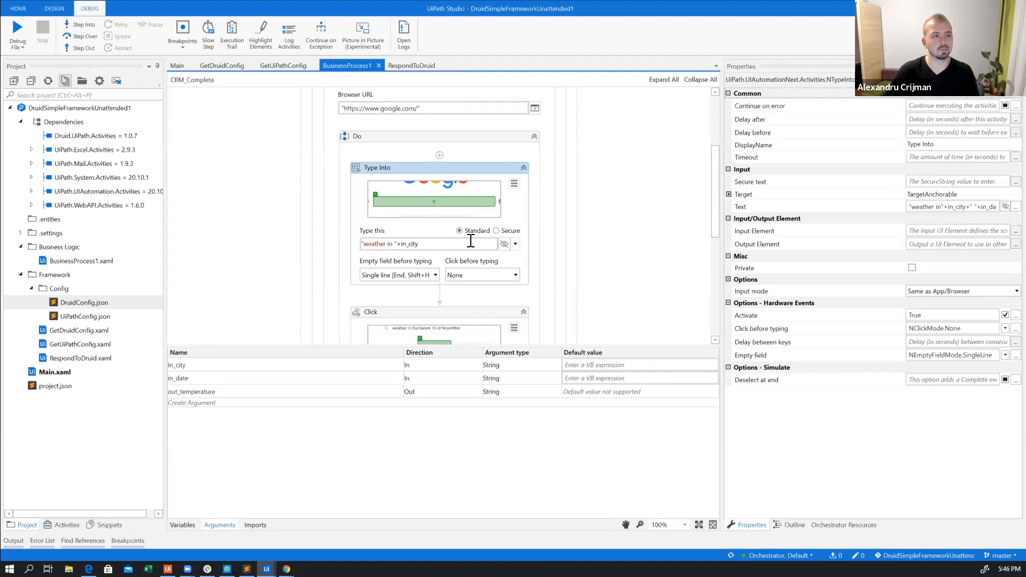
scroll(713, 198, "down", 3)
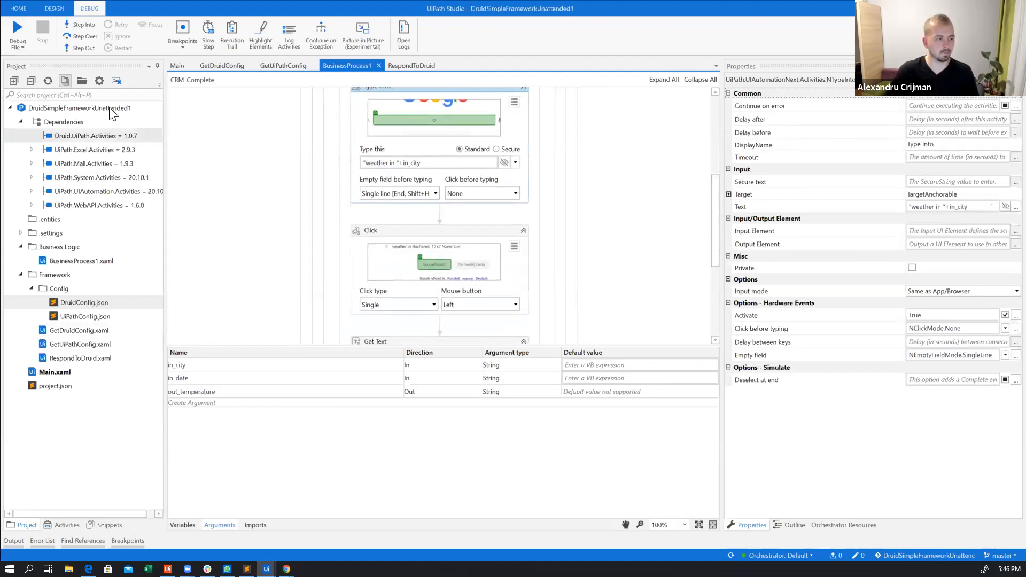
Switch to UiPath Orchestrator in Chrome, refresh the HackDruidTrainingQueue transactions, and clone the transaction that is still New
left_click(177, 68)
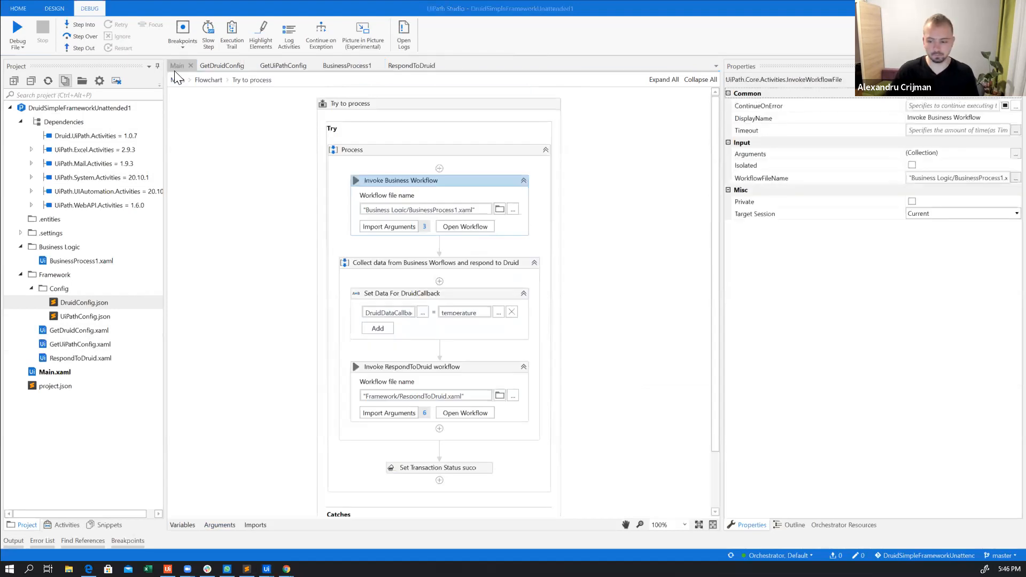
key("alt+Tab")
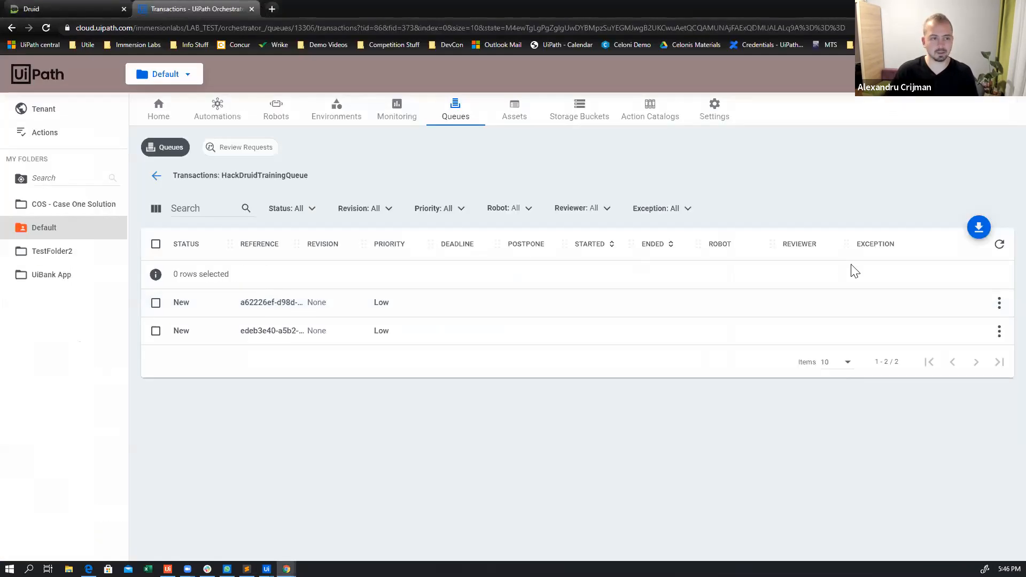
left_click(999, 332)
left_click(1001, 249)
left_click(1000, 246)
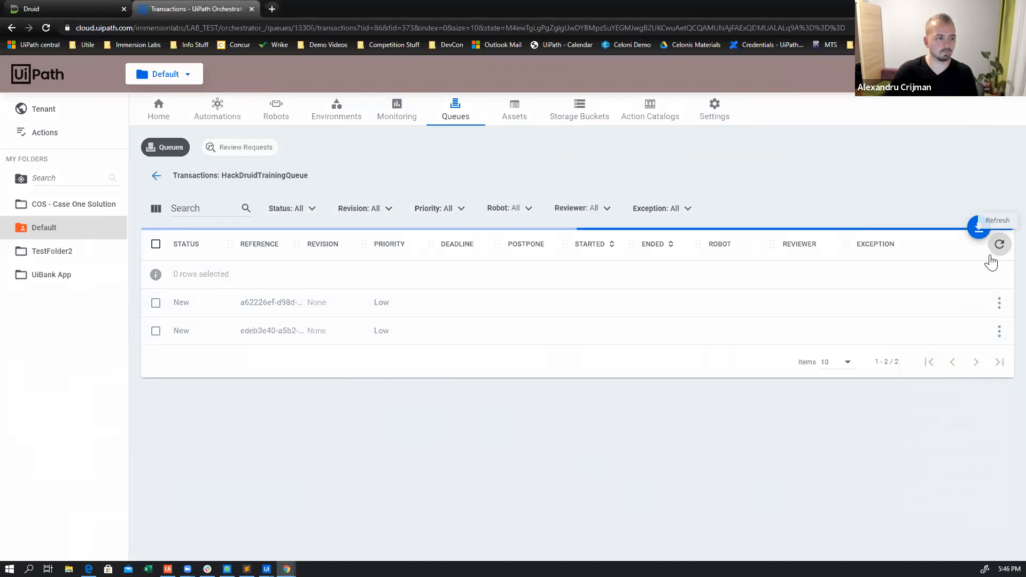
left_click(999, 331)
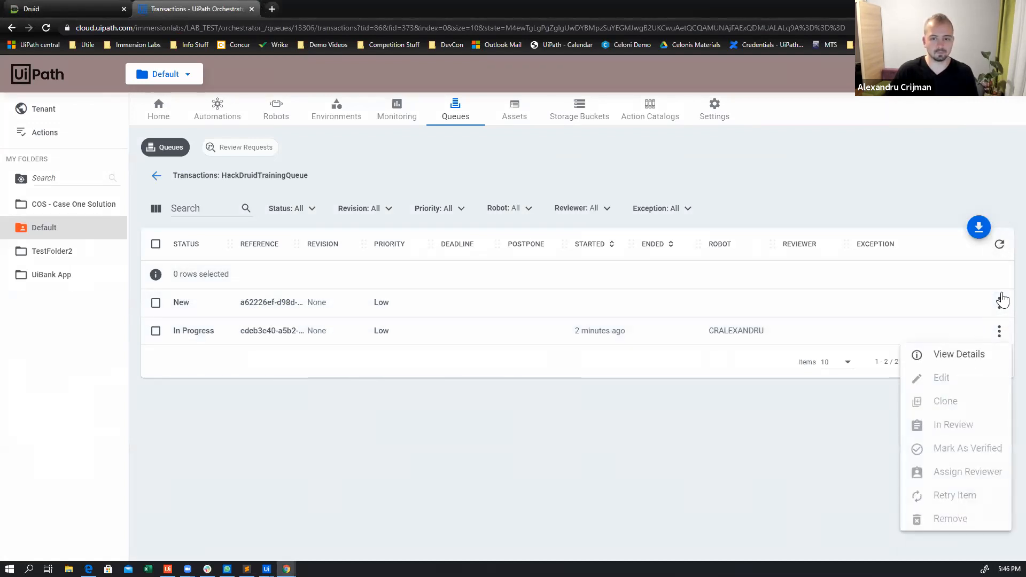
left_click(1000, 302)
left_click(1001, 304)
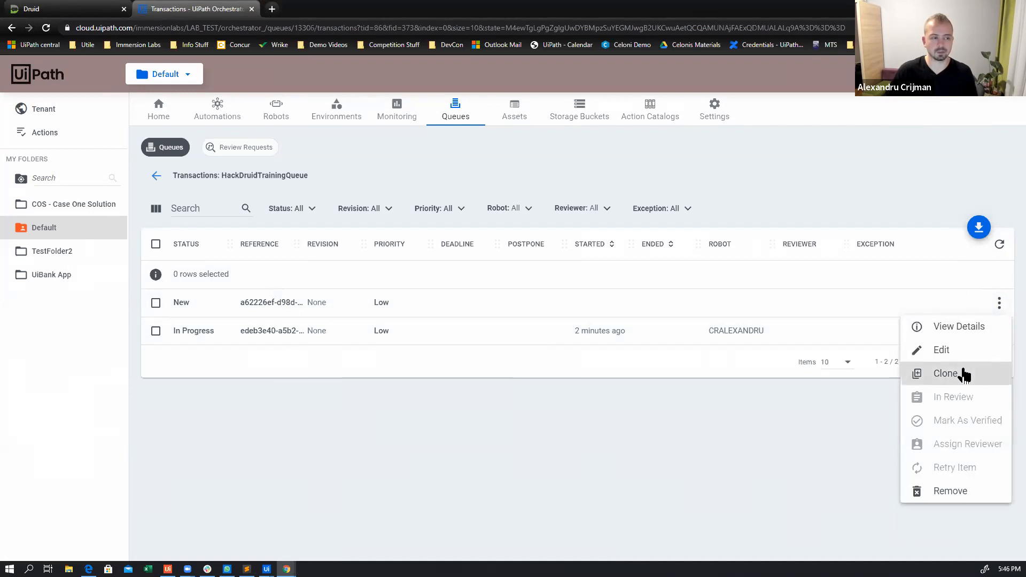
left_click(963, 373)
left_click(635, 419)
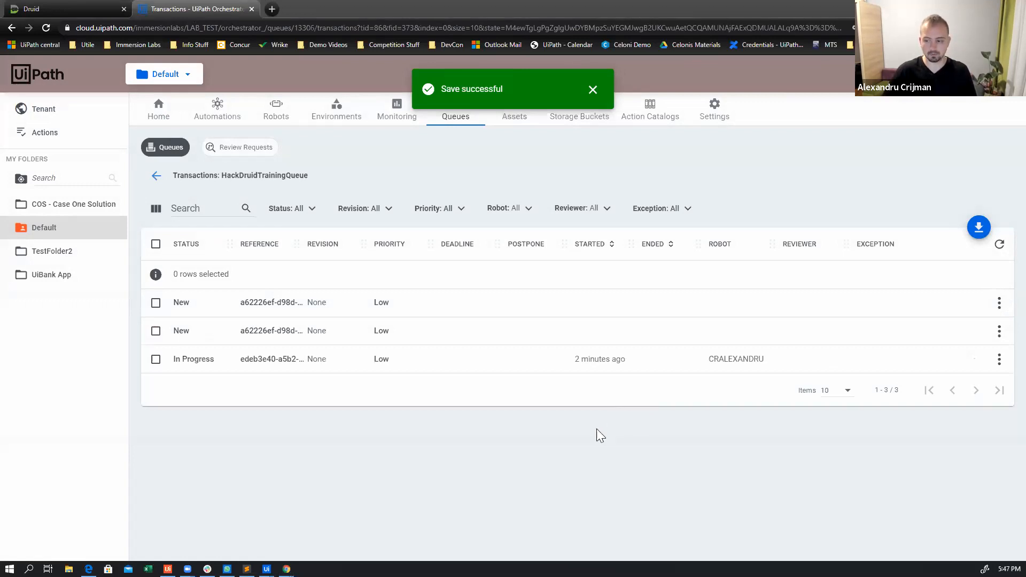
Switch to UiPath Studio and set a breakpoint on the "Collect data from Business Worflows and respond to Druid" sequence in "Try to process"
key("alt+Tab")
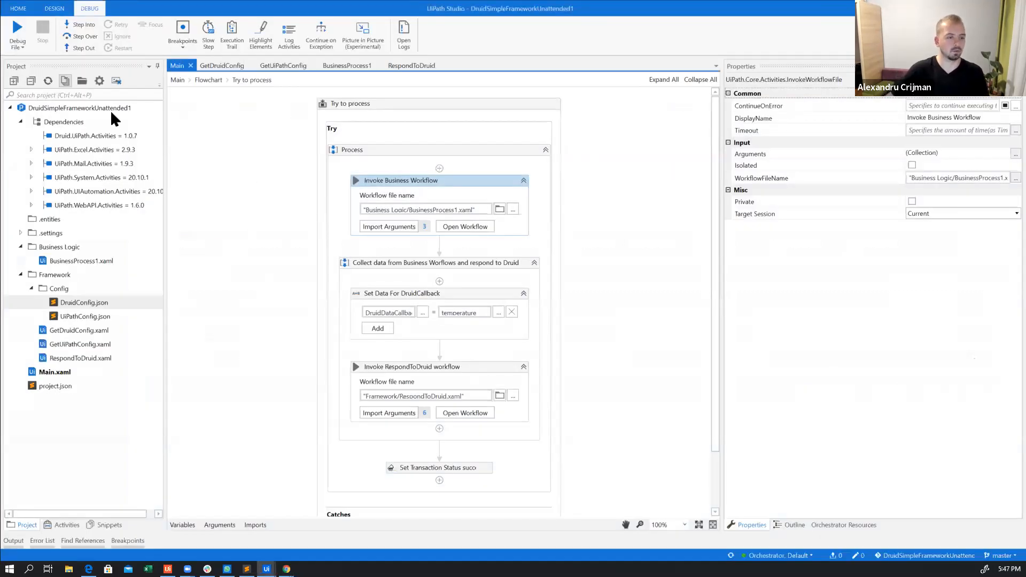
left_click(208, 80)
double_click(472, 301)
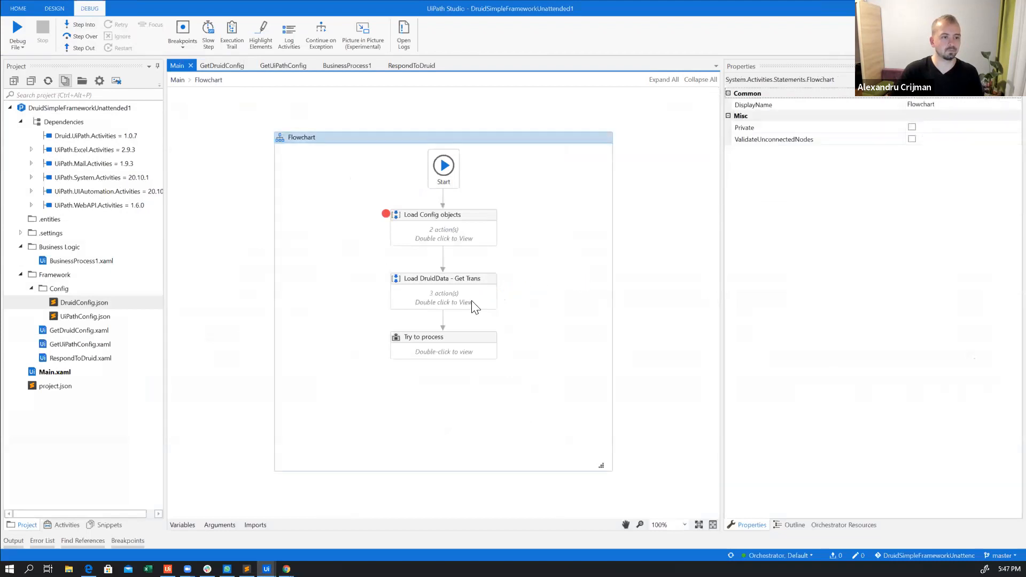
left_click(209, 81)
double_click(456, 350)
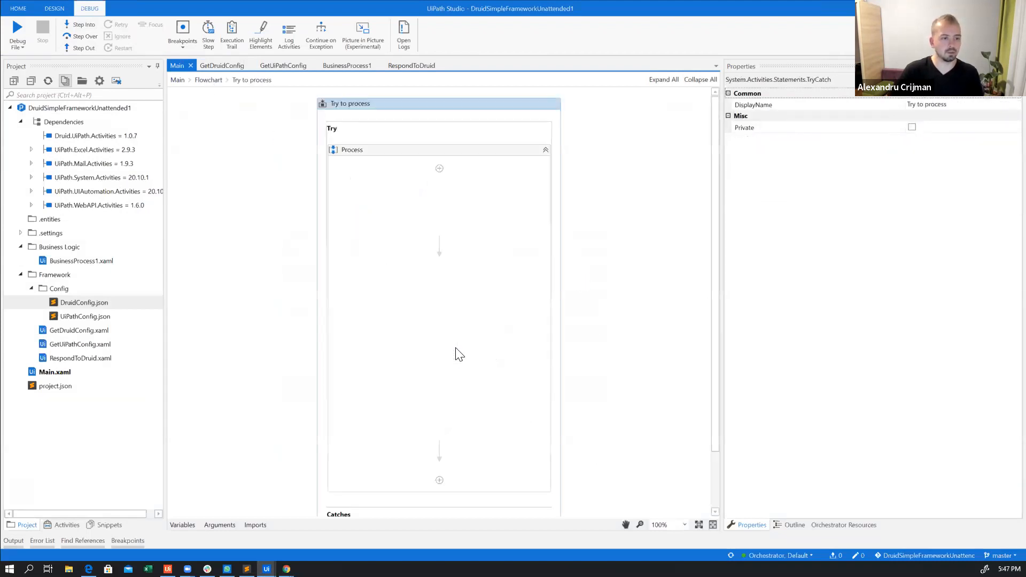
left_click(489, 249)
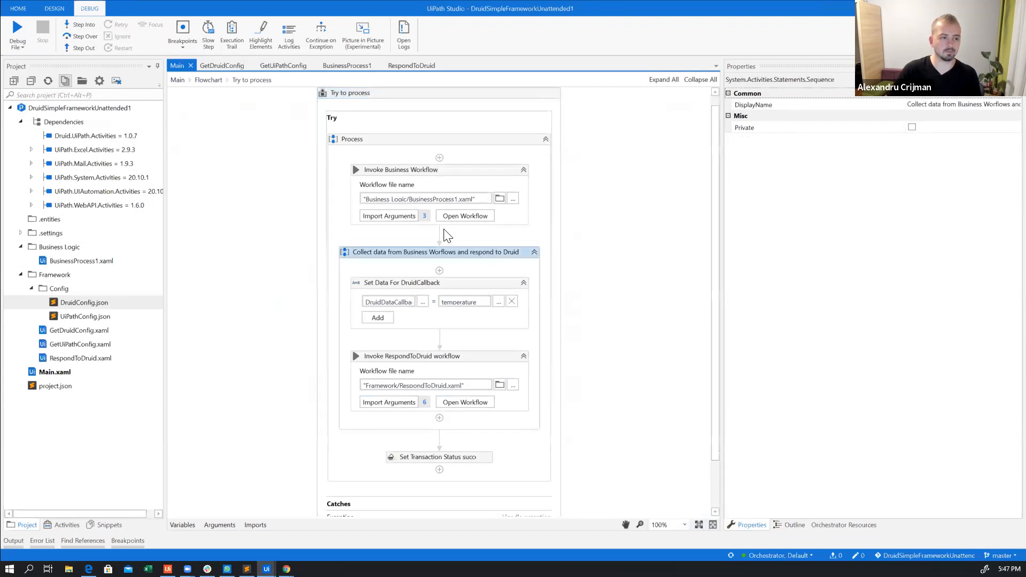
left_click(179, 27)
Start debugging the project and continue the run past the "Load Config objects" breakpoint
left_click(16, 47)
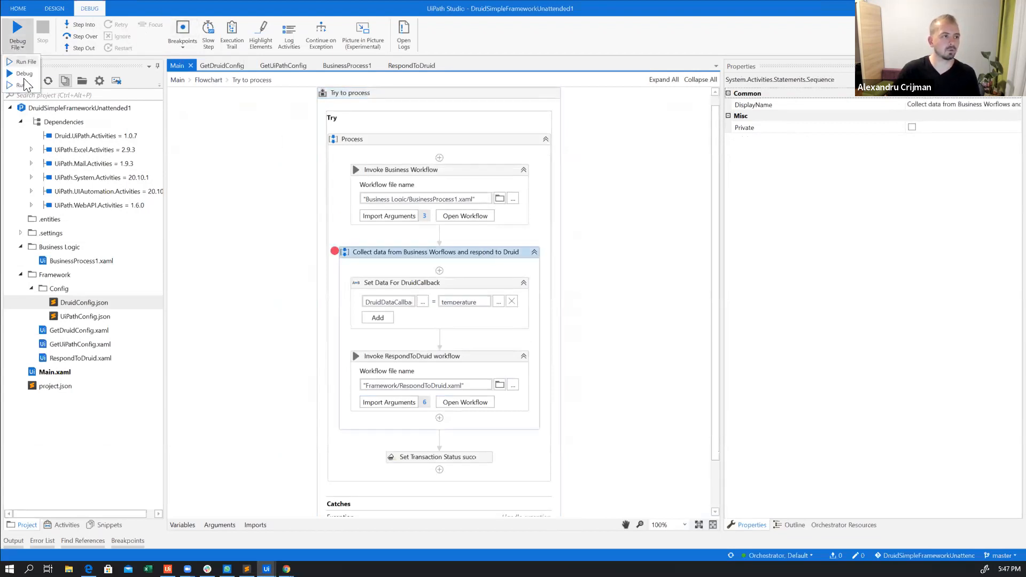
left_click(25, 73)
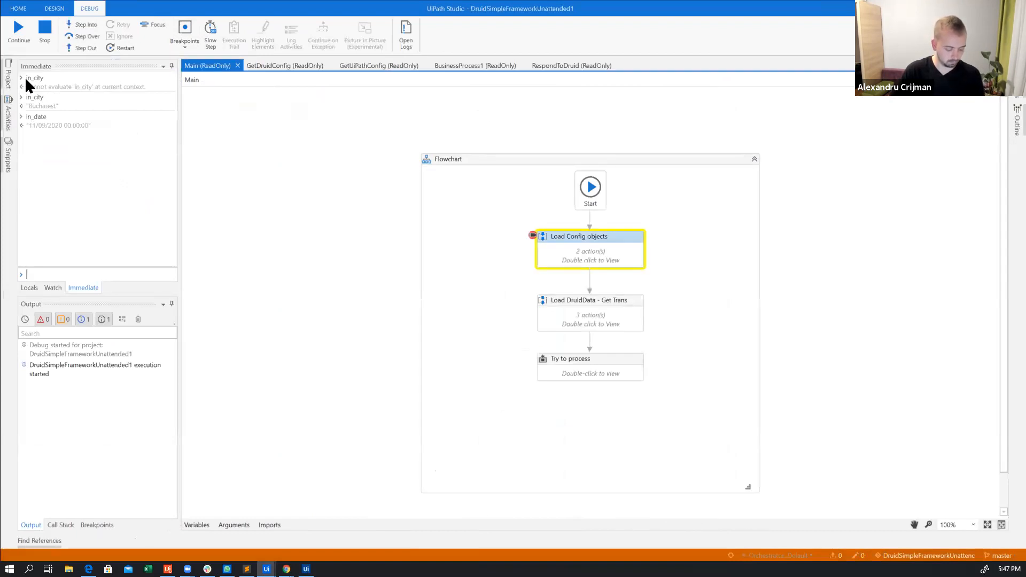
left_click(21, 33)
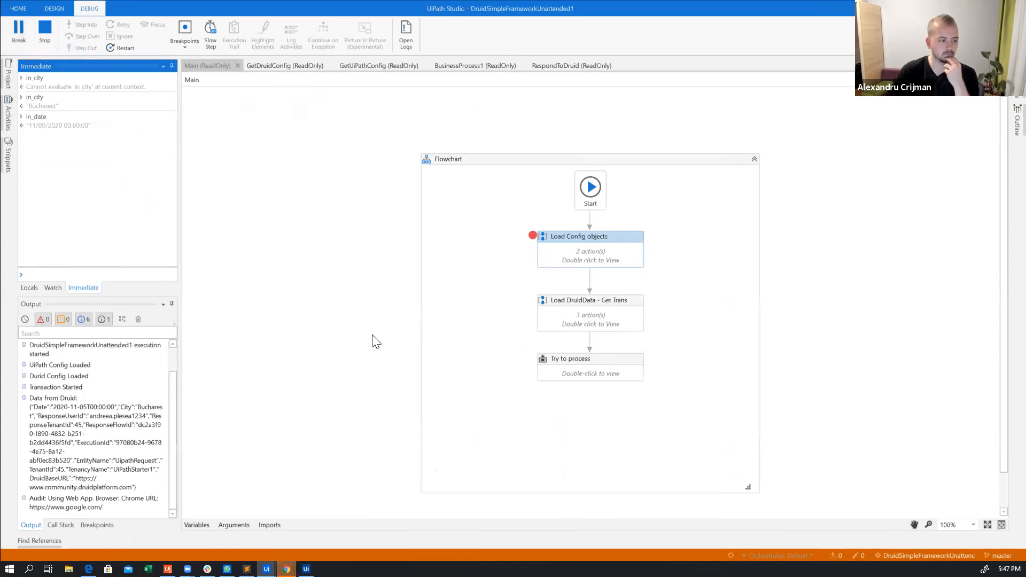
mouse_move(287, 569)
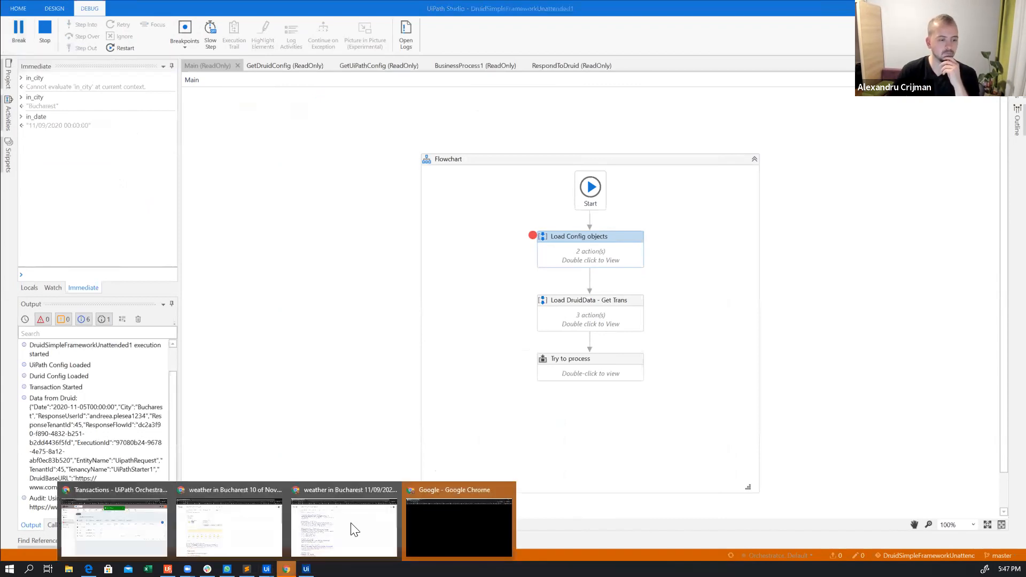
Switch to the Google Chrome window to check the robot's weather search for Bucharest, and return to UiPath Studio
left_click(434, 524)
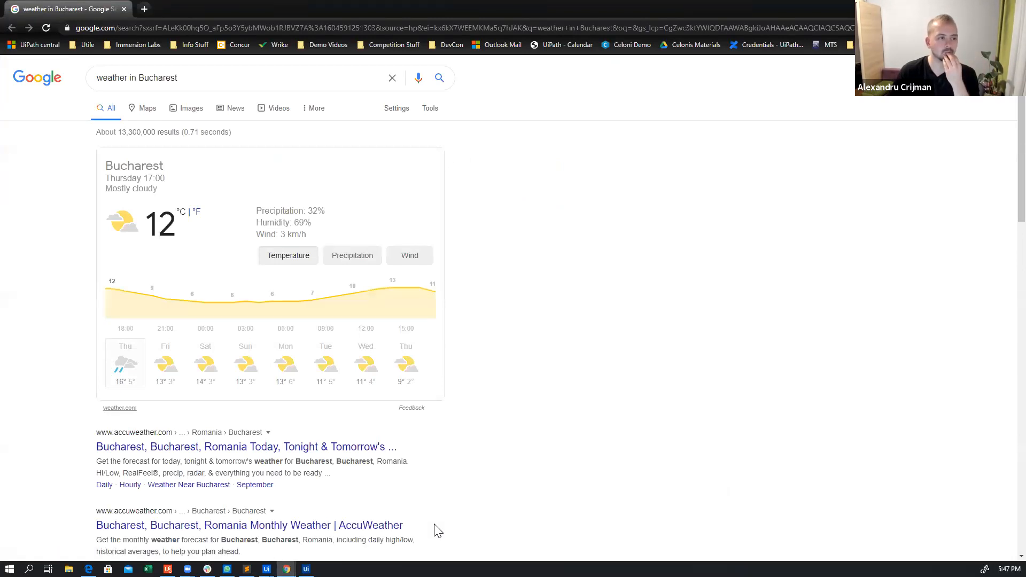
mouse_move(286, 569)
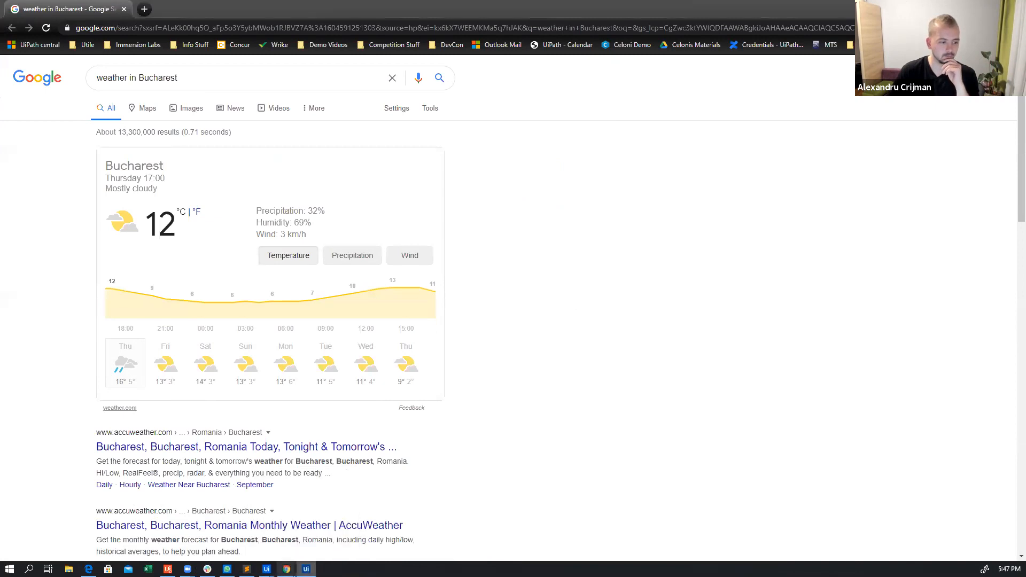
left_click(200, 515)
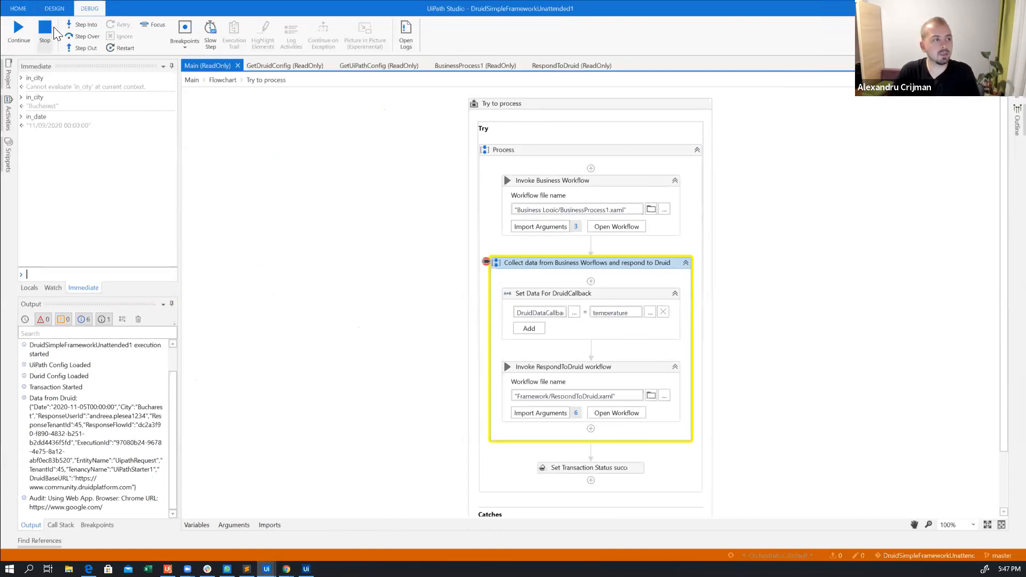
Step past "Set Data For DruidCallback" and evaluate DruidDataCallback("Temperature") as an immediate expression
left_click(83, 27)
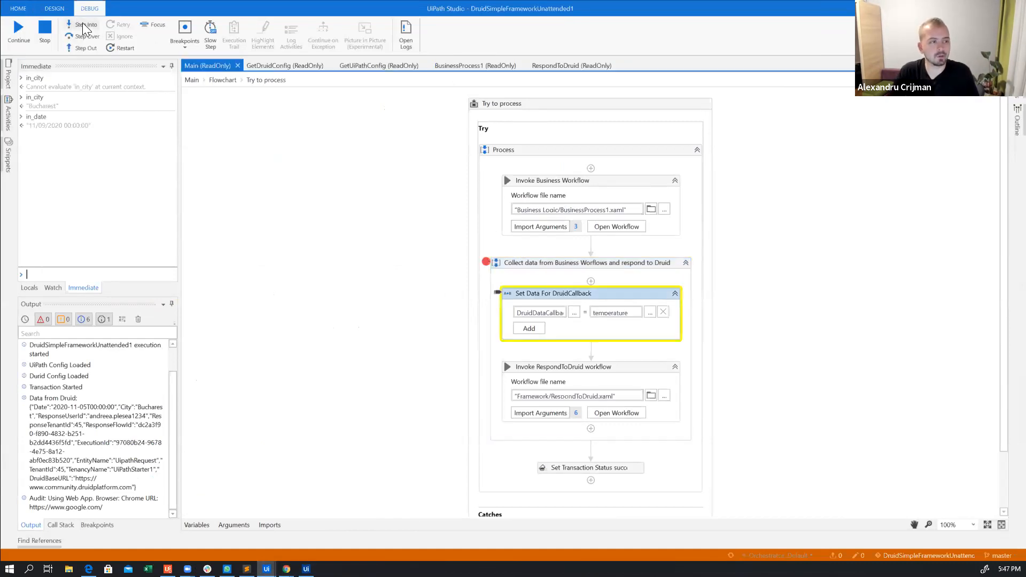
left_click(83, 27)
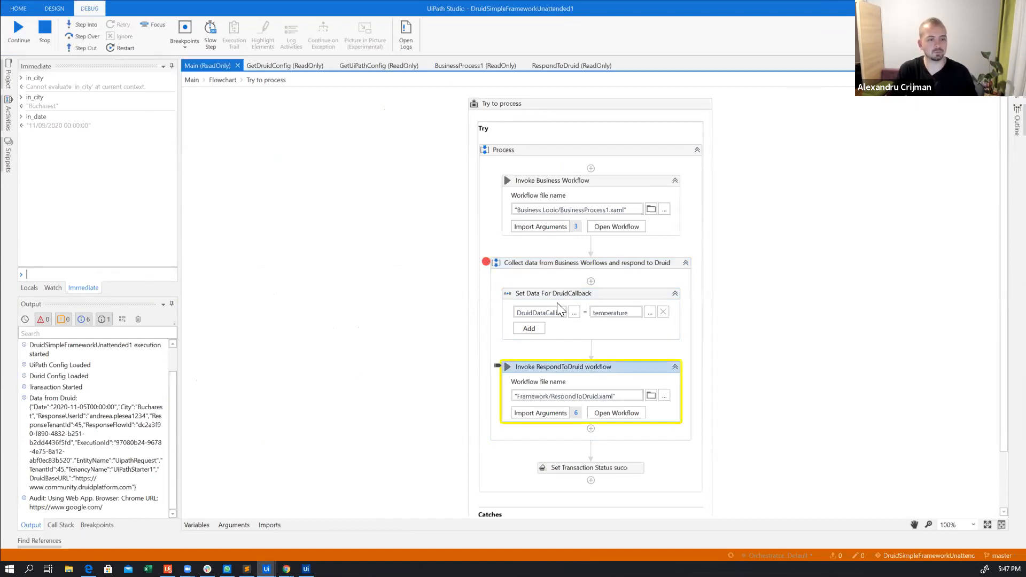
left_click(129, 270)
type("Dr")
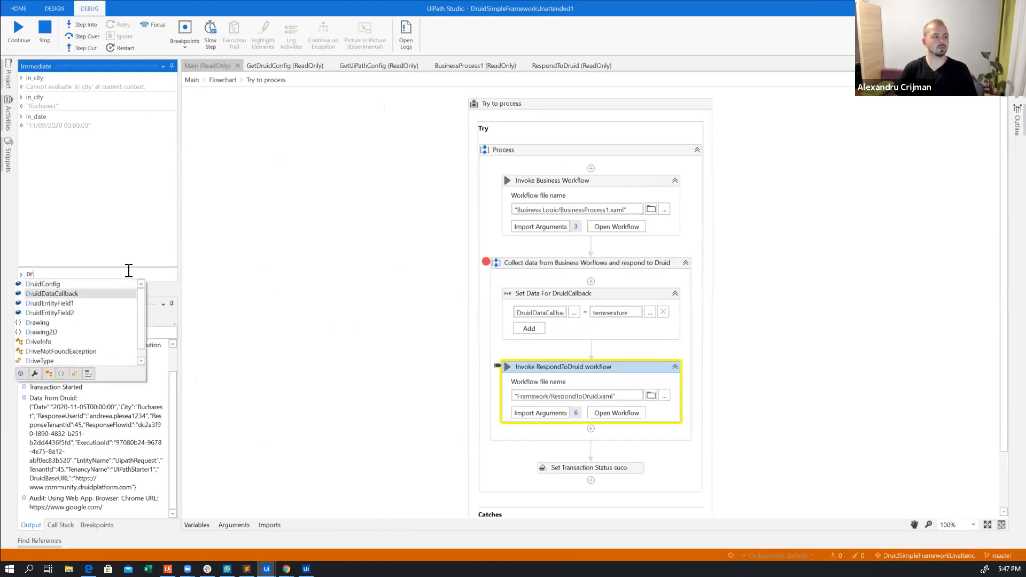
type("uidDataCallback(\"te")
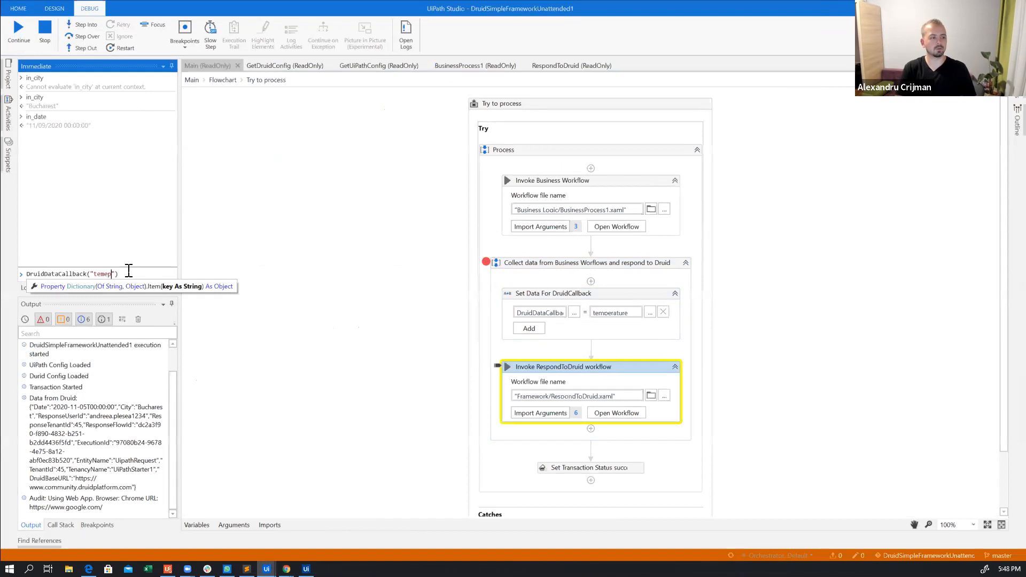
type("mperature")
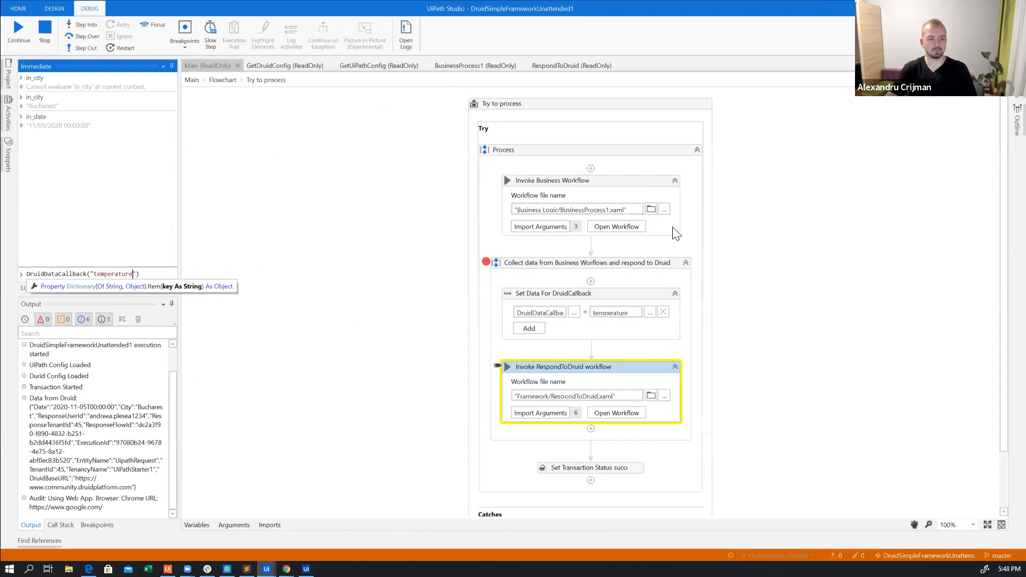
left_click(96, 275)
type("T")
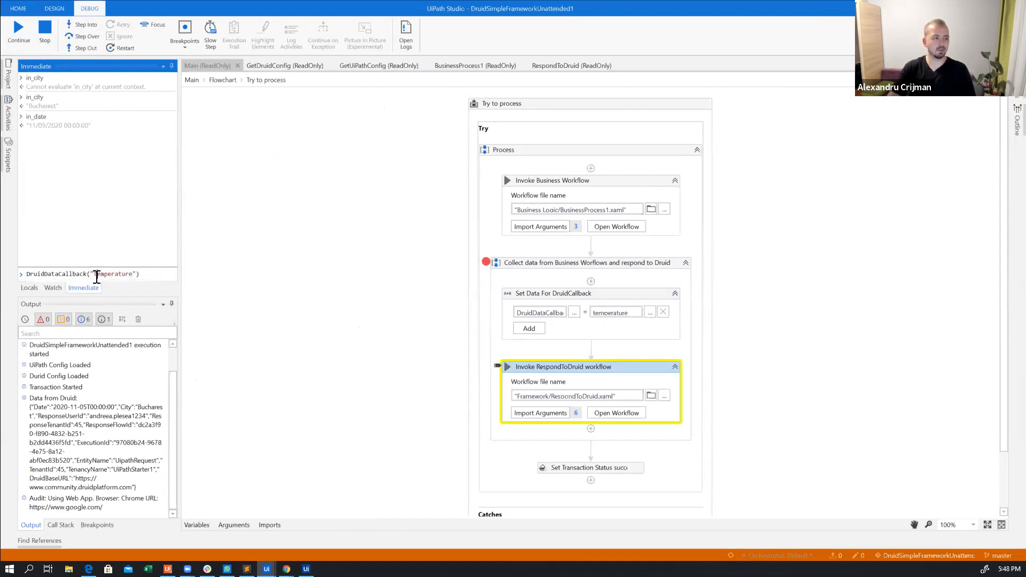
key("Return")
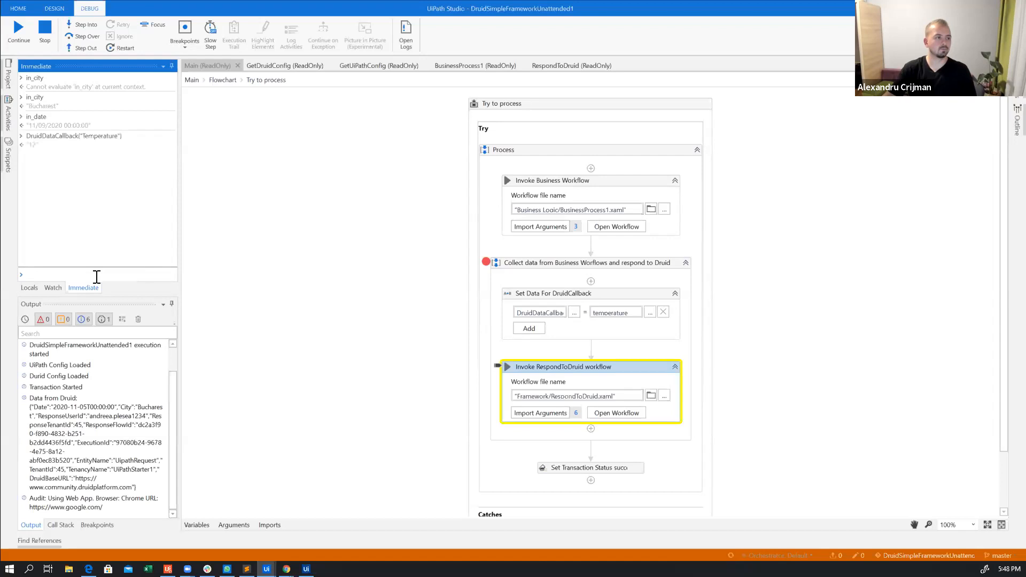
Step into the RespondToDruid workflow and through its assignments and For Each loop up to the "Sending to druid" Log Message
left_click(80, 27)
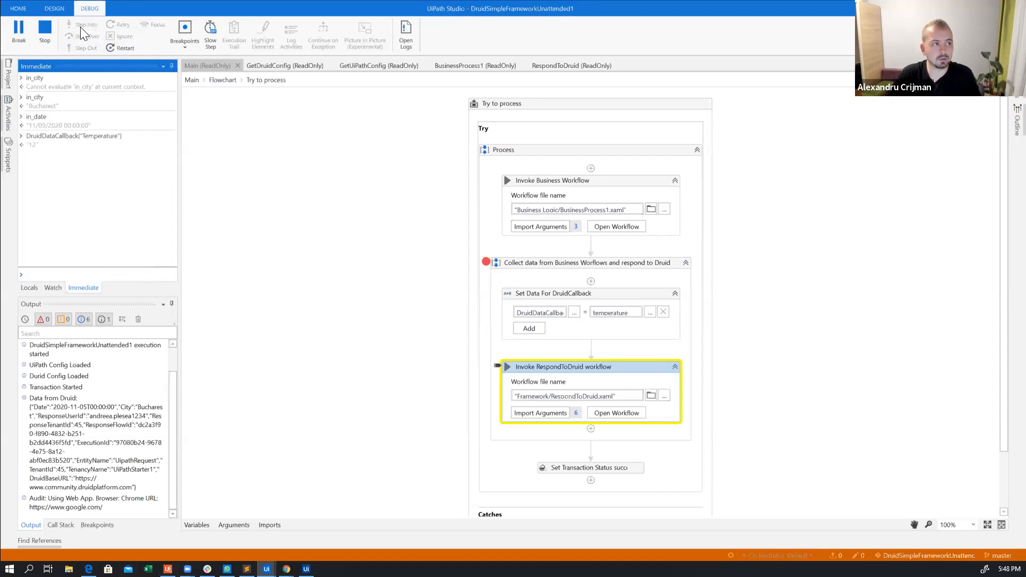
scroll(820, 187, "up", 6)
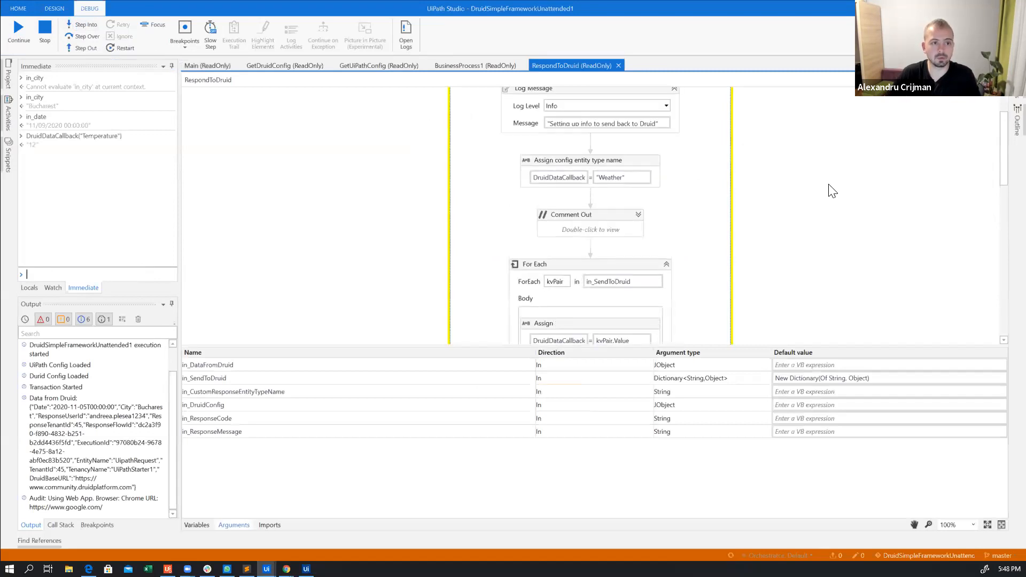
left_click(89, 26)
left_click(88, 27)
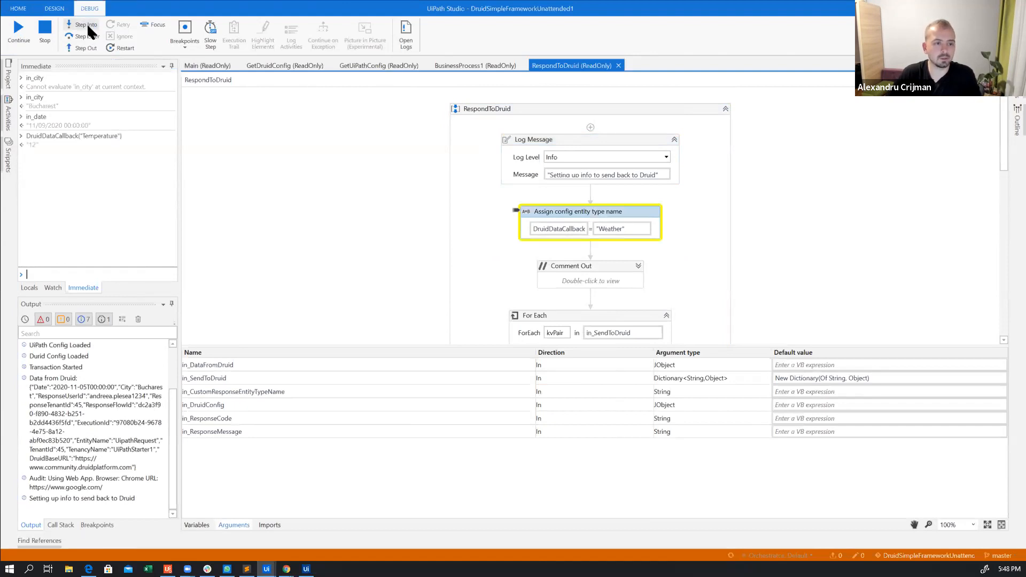
left_click(88, 26)
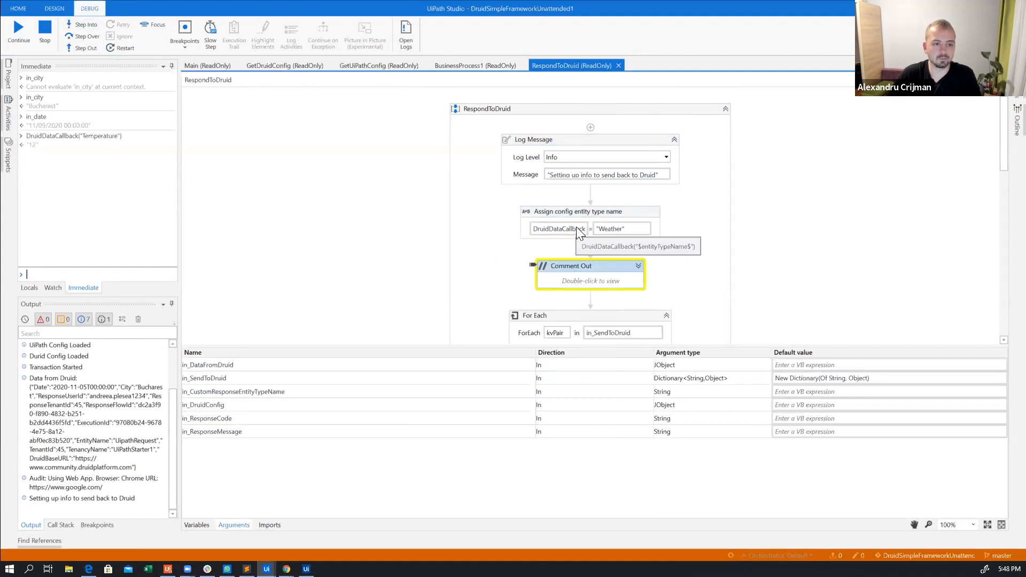
left_click(80, 19)
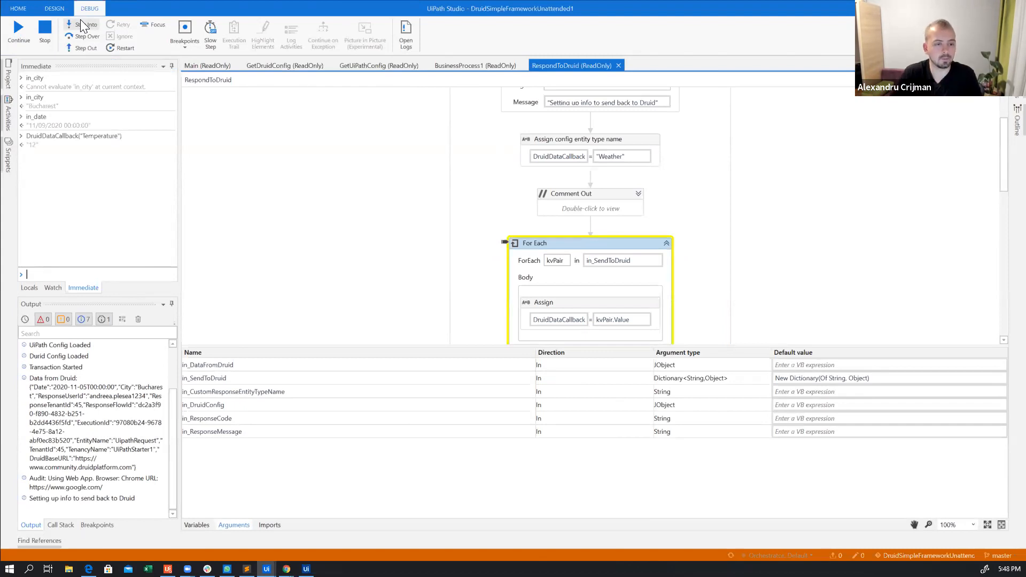
left_click(81, 23)
left_click(81, 22)
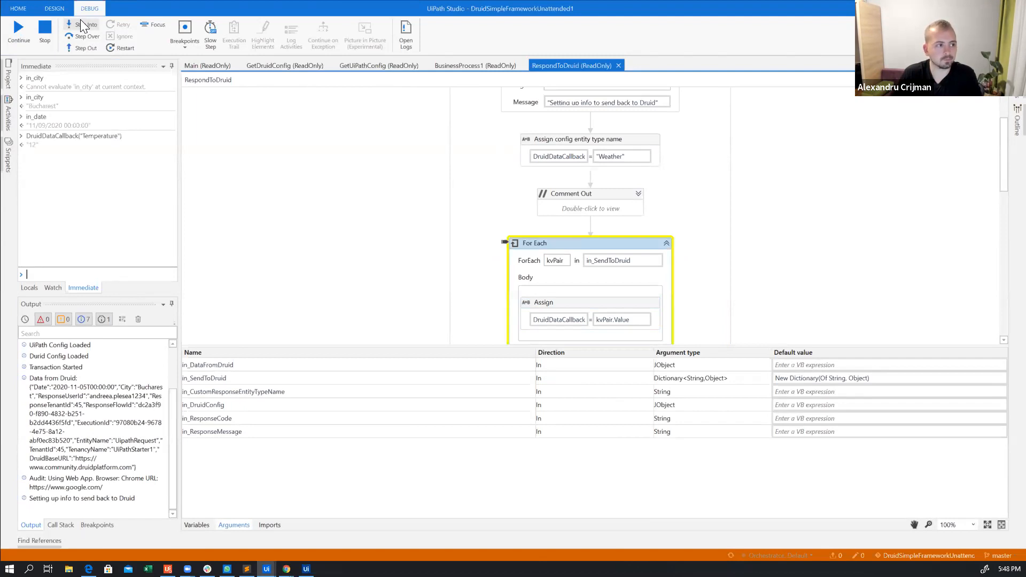
left_click(81, 19)
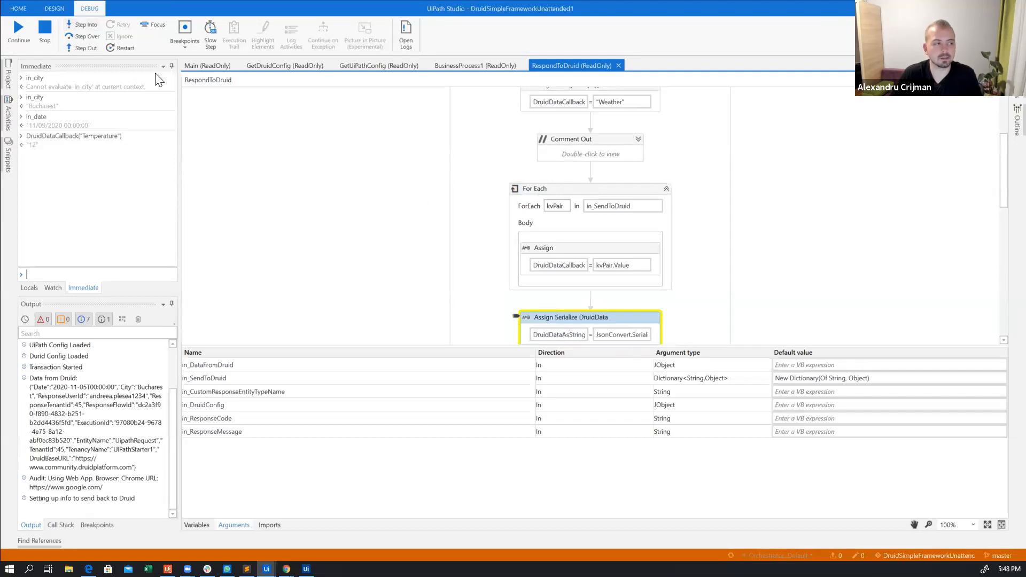
left_click(83, 25)
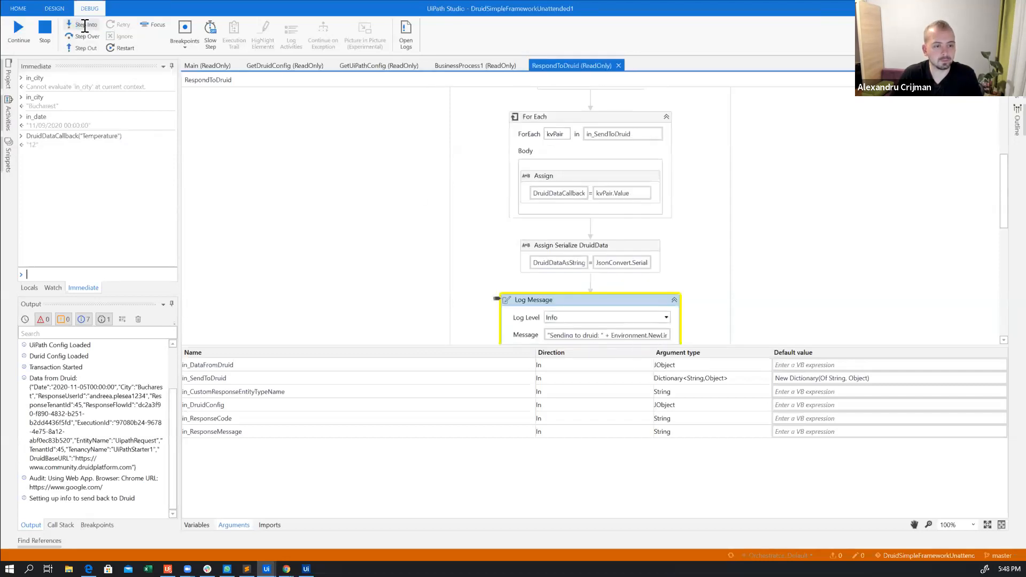
Evaluate DruidDataAsString as an immediate expression and highlight its output to examine the serialized data
left_click(88, 274)
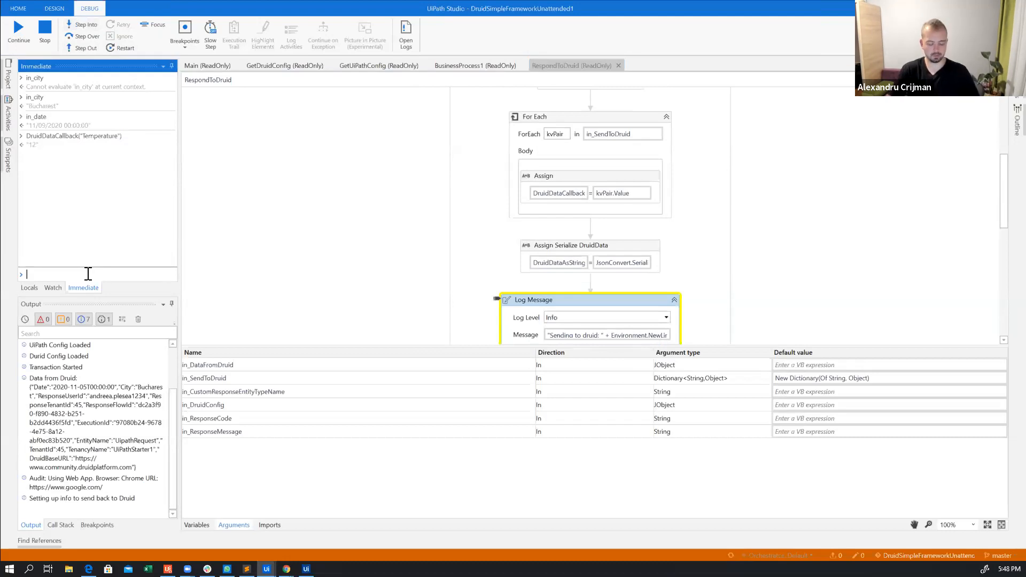
type("DruidDataAsString")
key("Down")
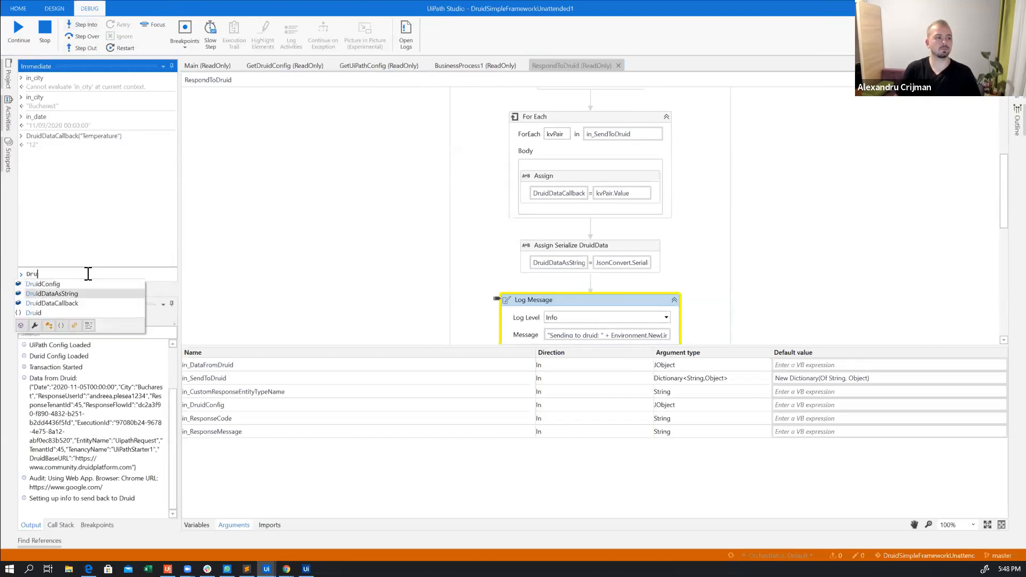
key("Return")
key("Return")
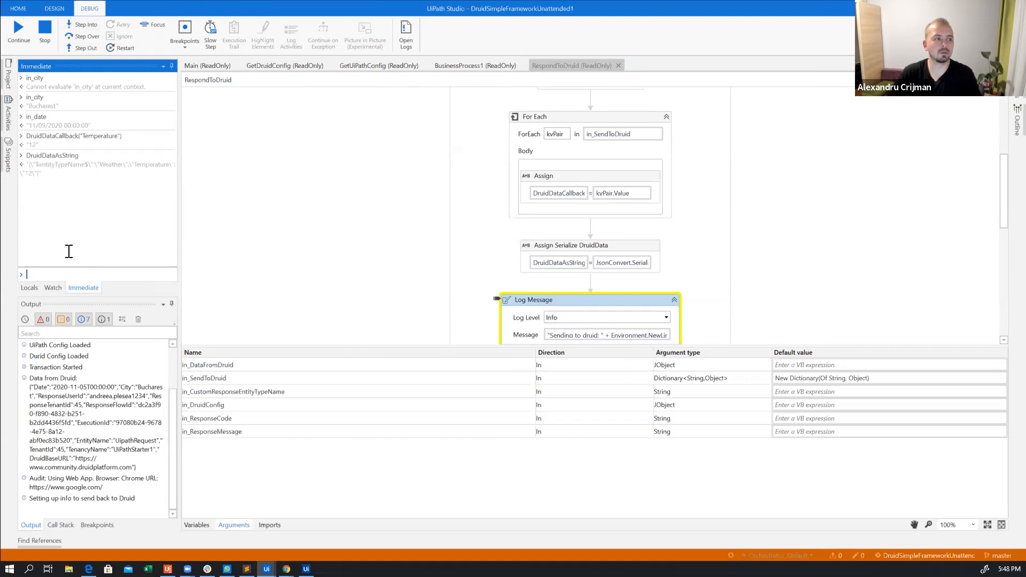
left_click_drag(53, 176, 20, 163)
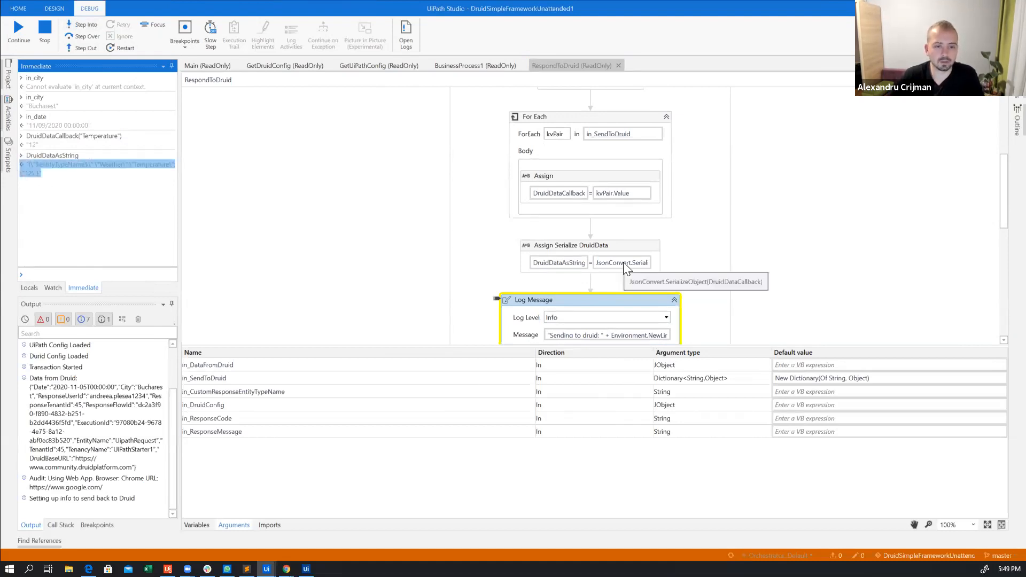
Step through the "Sending to druid" and "System Info for Druid" Log Message activities
scroll(507, 235, "down", 2)
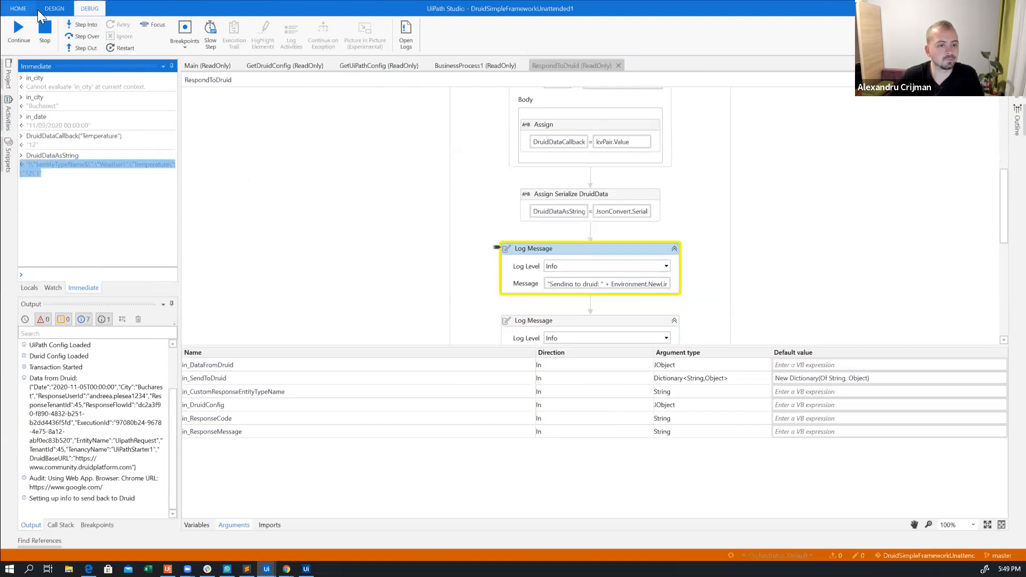
left_click(78, 24)
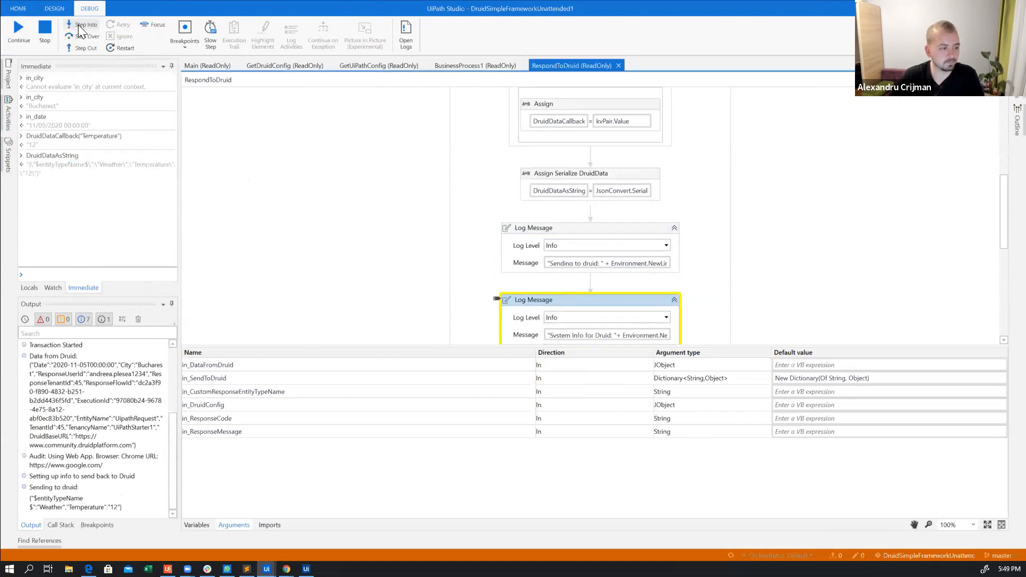
scroll(662, 245, "down", 2)
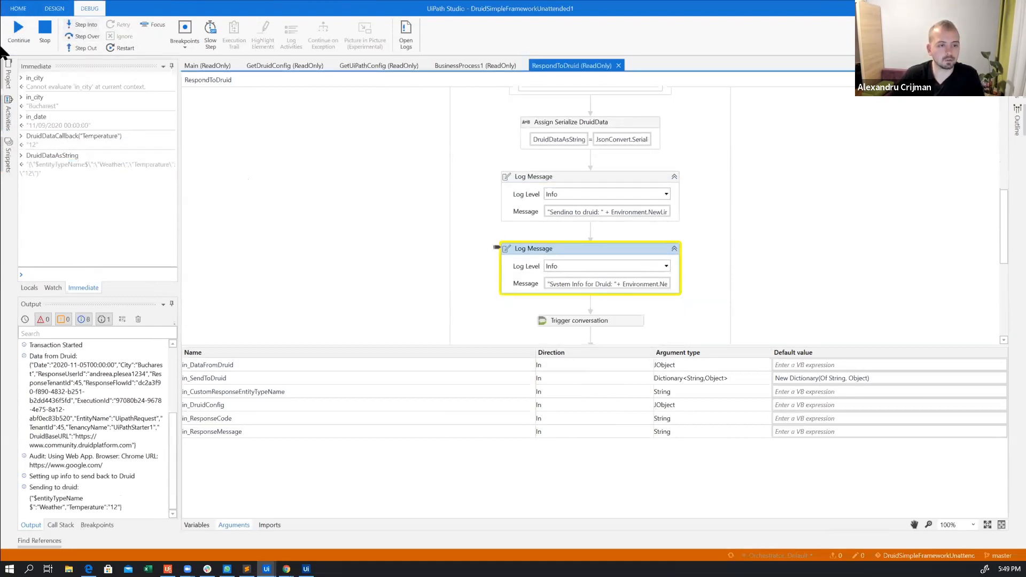
left_click(78, 26)
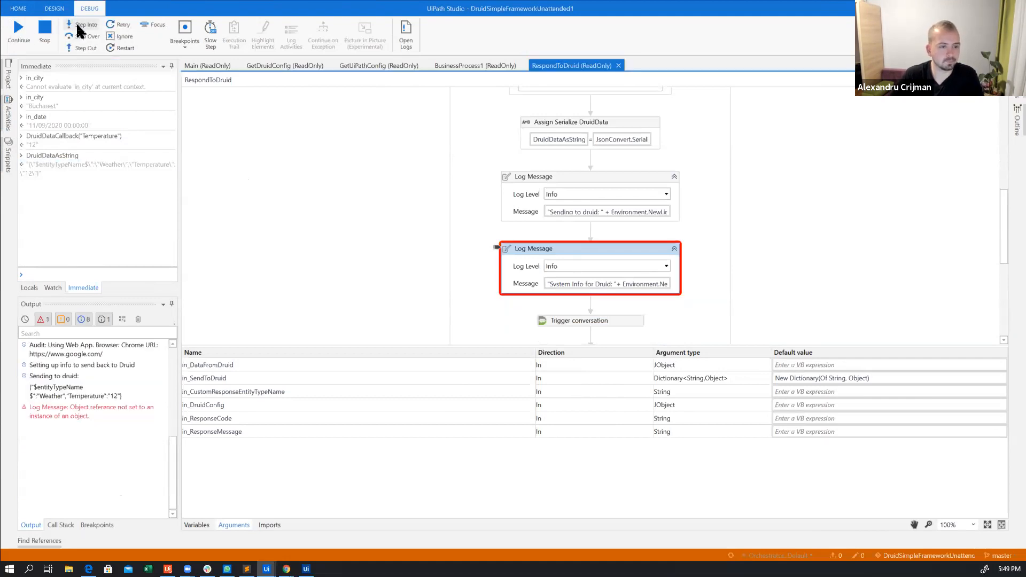
Inspect the properties of the Trigger conversation activity and stop the debugging session
mouse_move(647, 287)
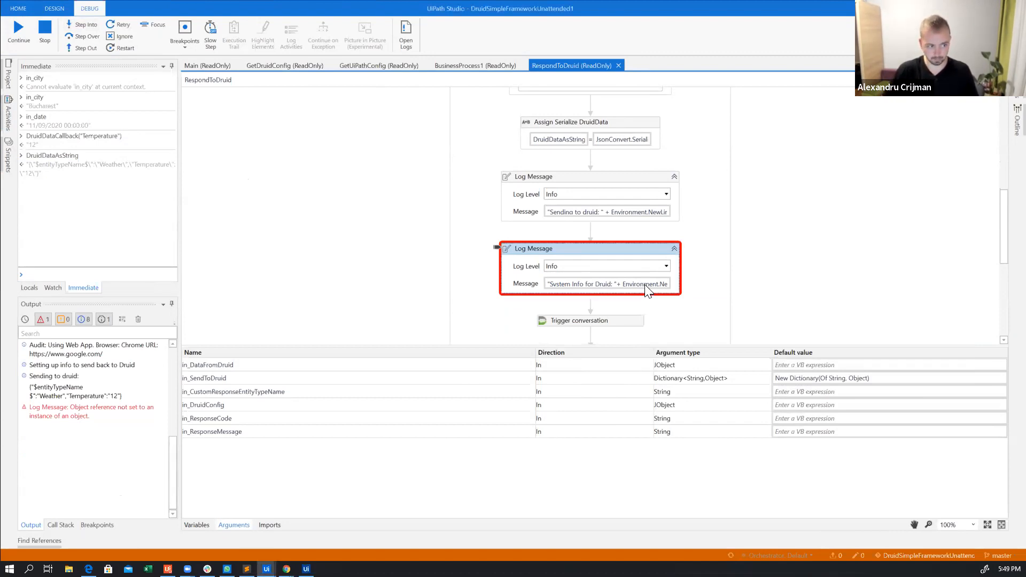
left_click(630, 323)
left_click(1017, 90)
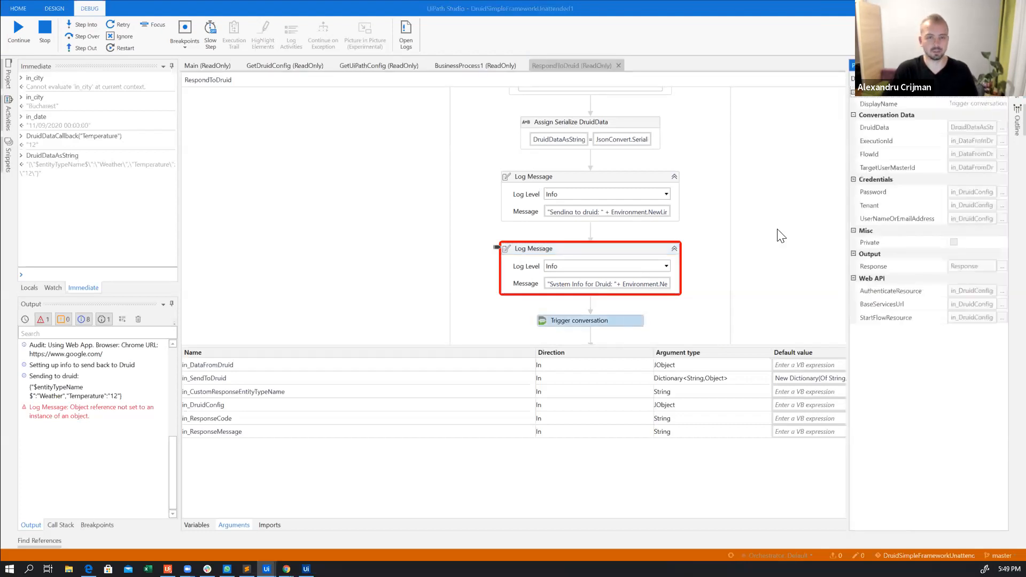
left_click(44, 33)
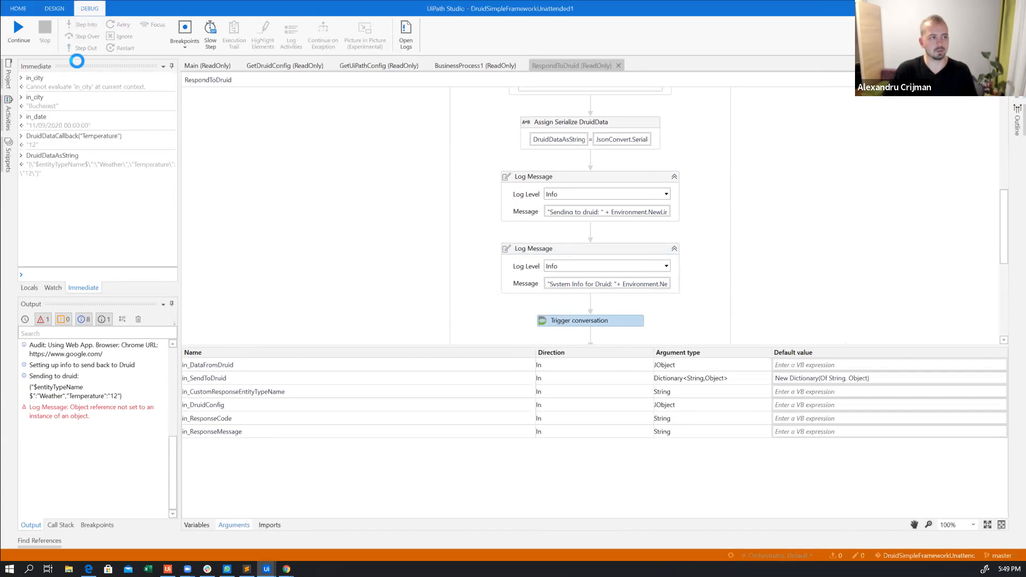
Comment out the "System Info for Druid" Log Message in RespondToDruid and collapse the resulting Comment Out block
left_click(495, 249)
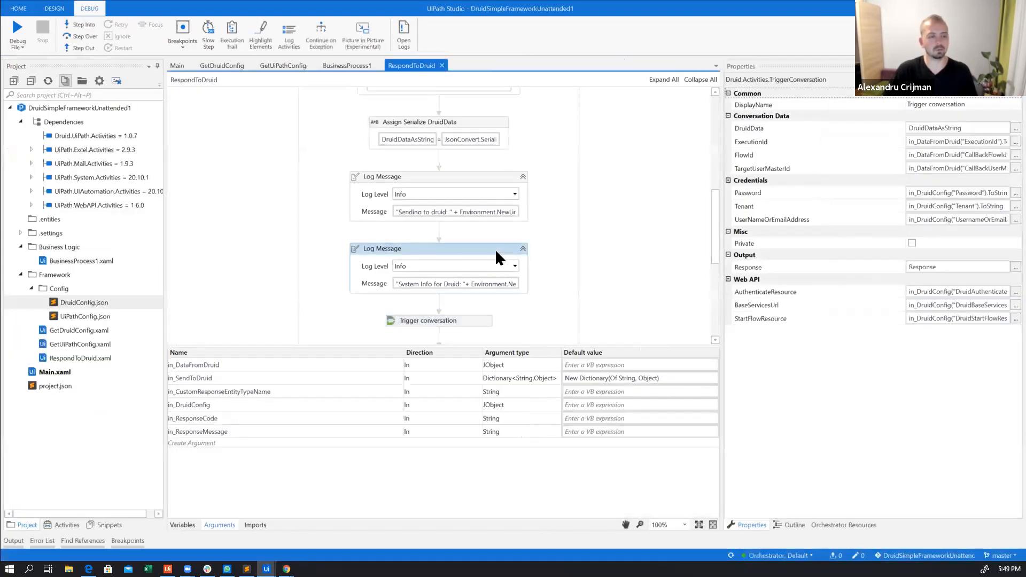
key("ctrl+d")
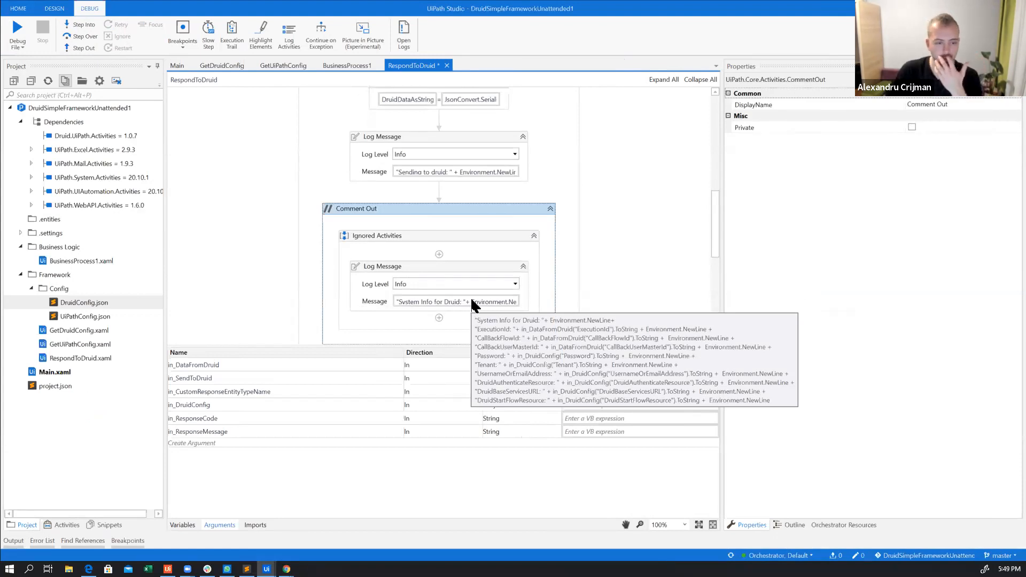
left_click(550, 210)
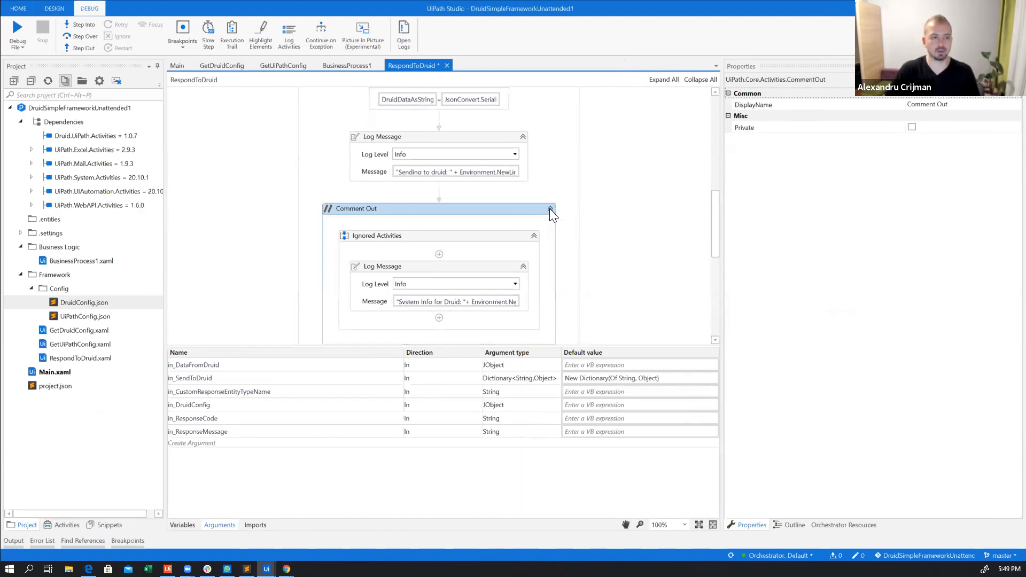
Widen the view of the Trigger conversation properties to examine their expressions, and switch to Google Chrome
left_click(481, 258)
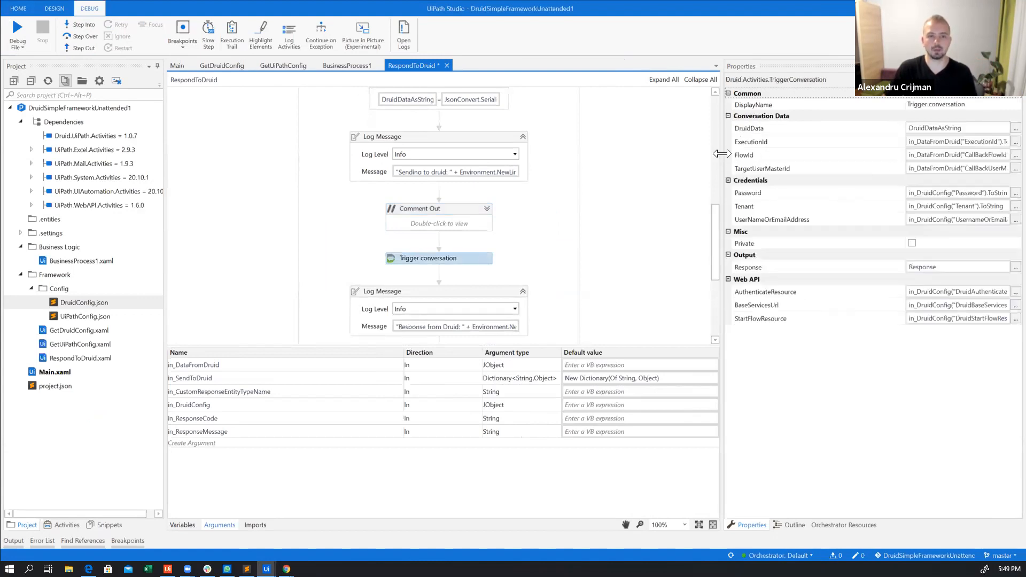
left_click_drag(723, 153, 650, 155)
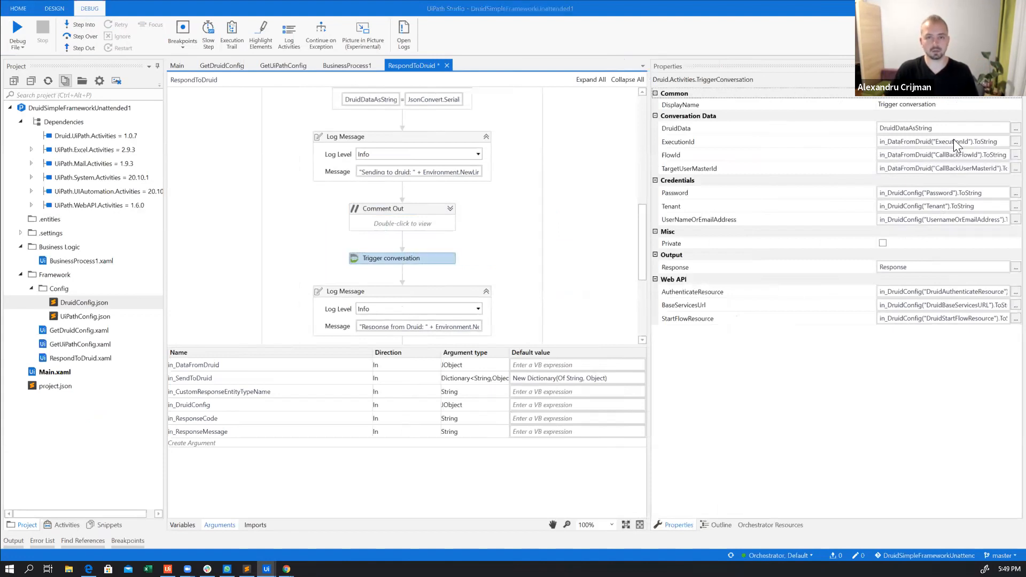
key("alt+Tab")
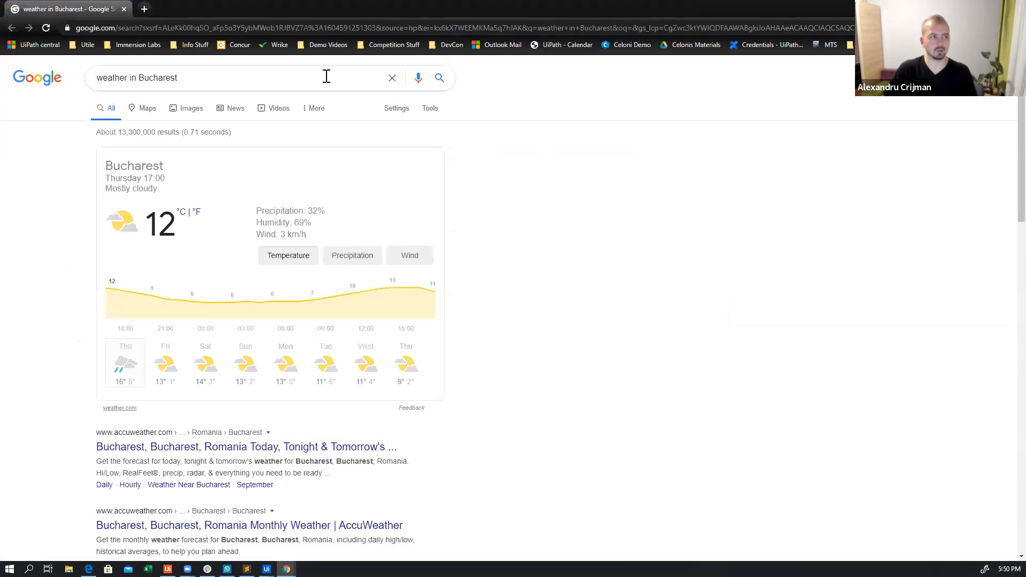
Copy the ExecutionId key from the first New transaction's details in HackDruidTrainingQueue into the Trigger conversation activity's ExecutionId expression in UiPath Studio
key("alt+Tab")
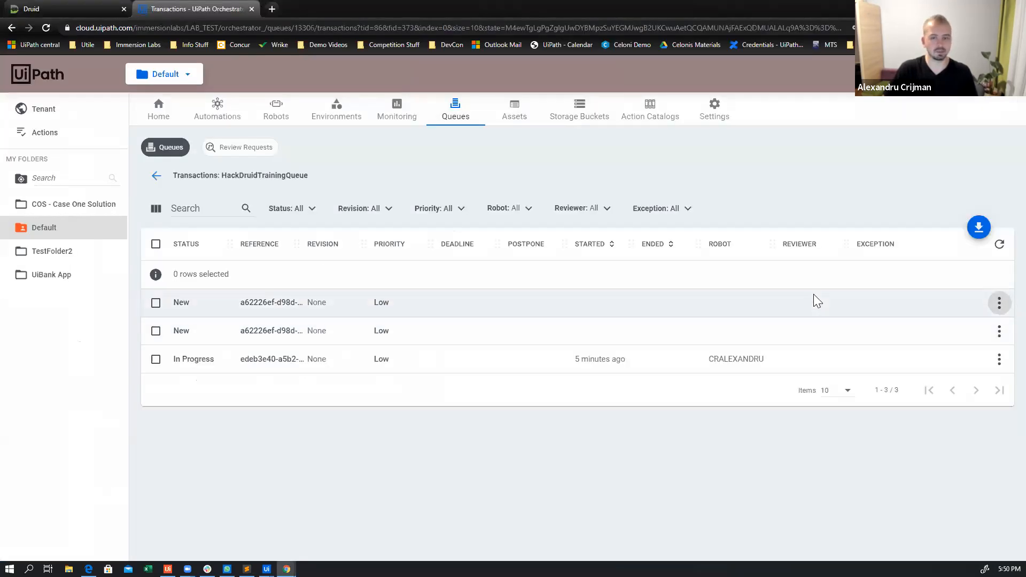
left_click(998, 303)
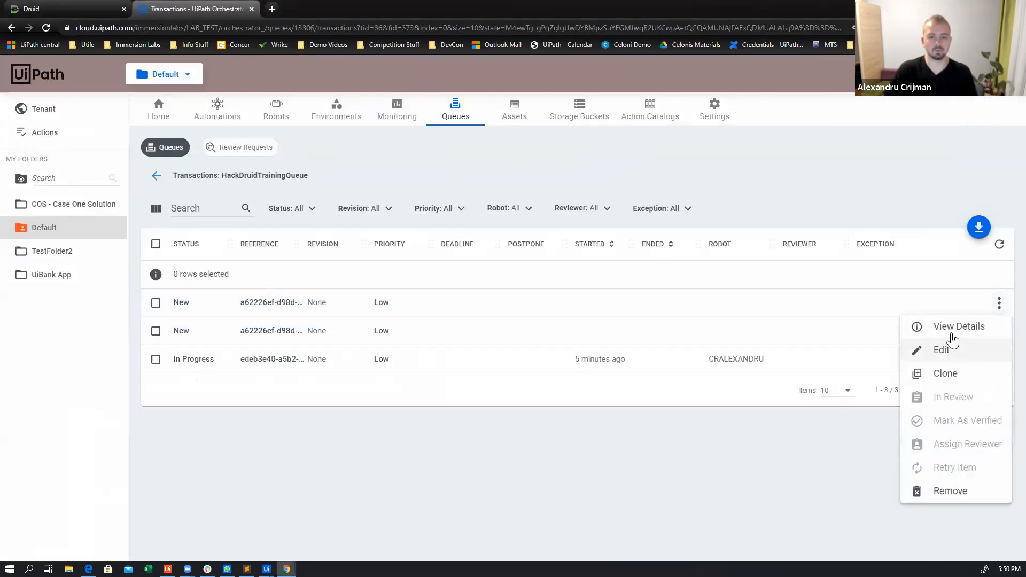
left_click(955, 337)
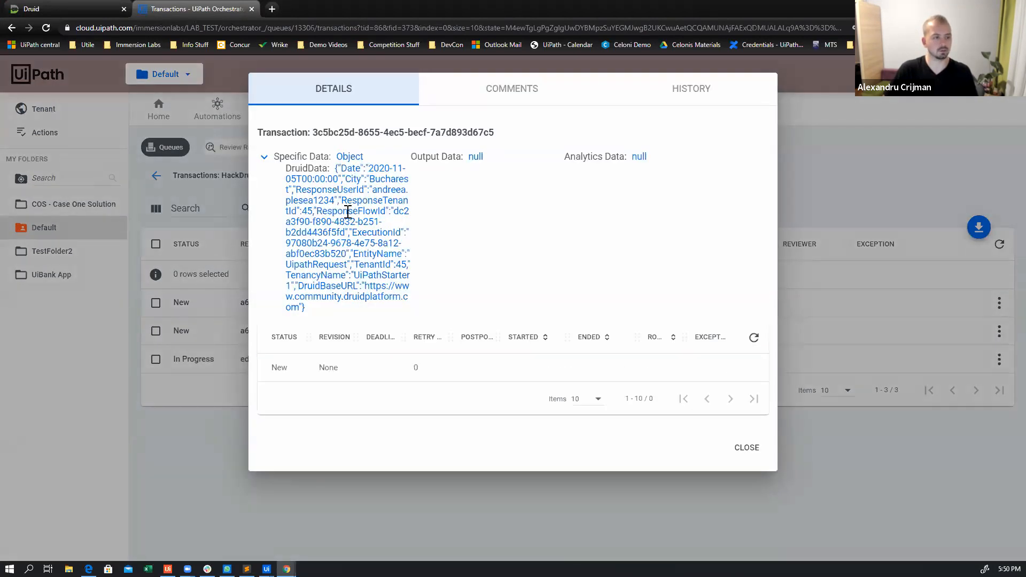
left_click_drag(352, 232, 401, 234)
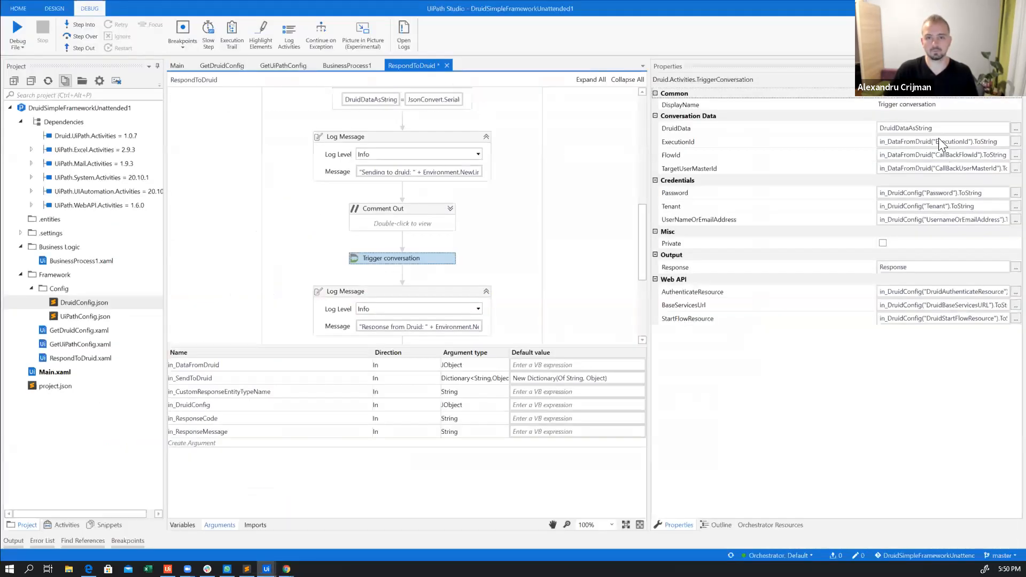
left_click(937, 142)
left_click_drag(933, 141, 966, 141)
key("ctrl+c")
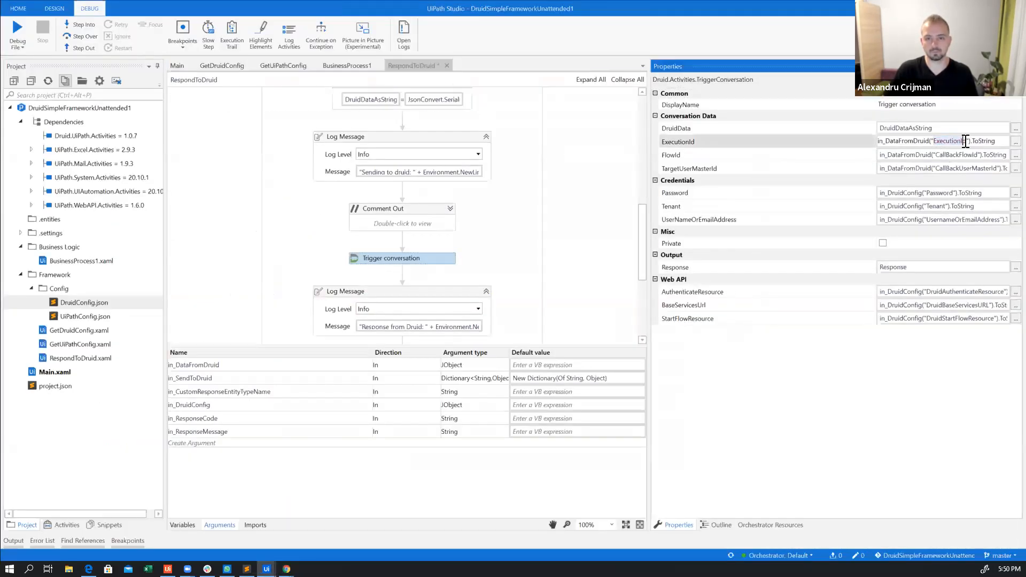
Expand the Comment Out block and paste ExecutionId as the in_DataFromDruid key on line 2 of the "System Info for Druid" message expression
left_click(452, 209)
left_click(451, 209)
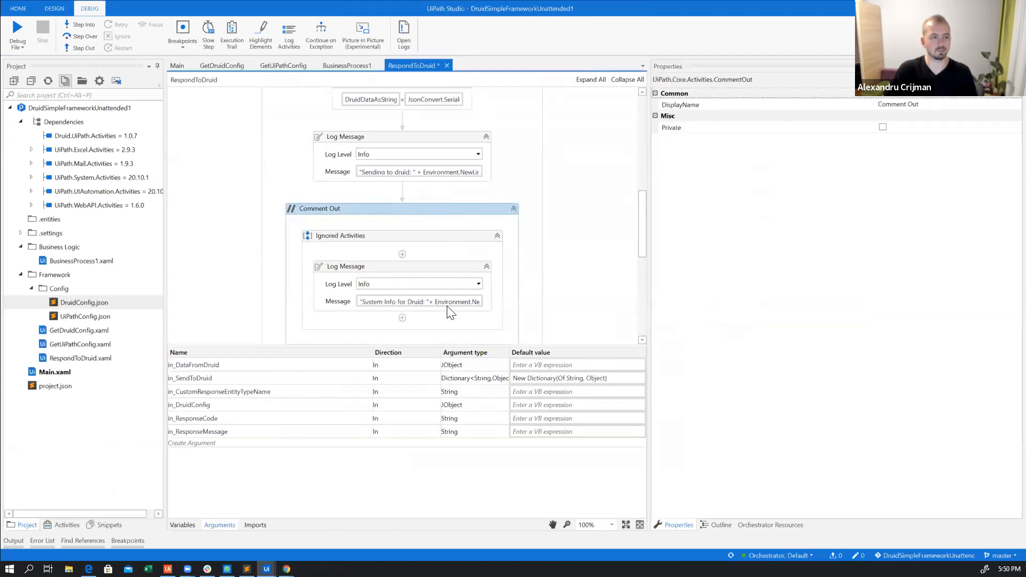
left_click(463, 281)
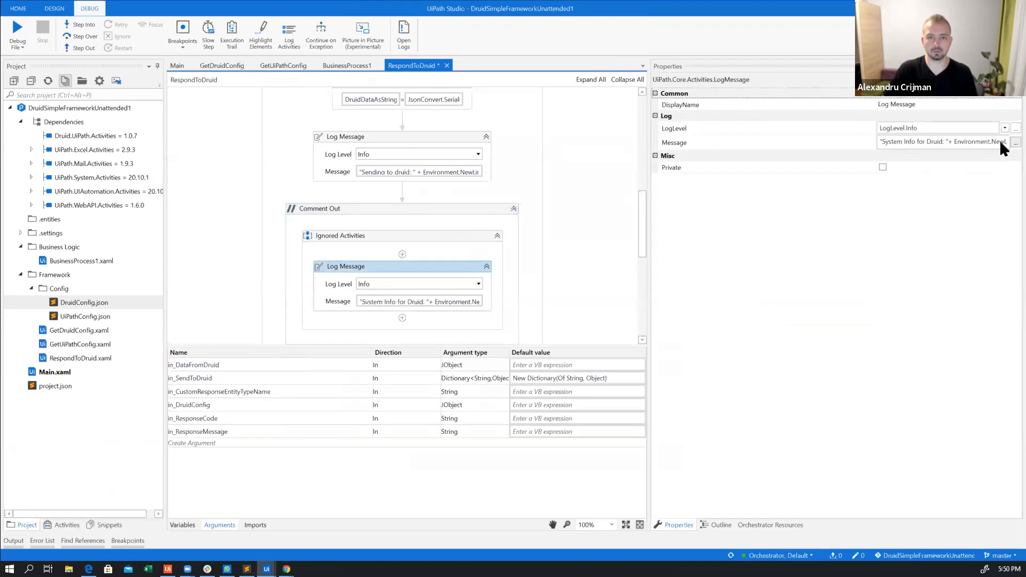
left_click(1015, 142)
left_click_drag(599, 324, 813, 456)
left_click_drag(608, 432, 563, 416)
left_click_drag(559, 279, 588, 278)
key("ctrl+v")
Copy ResponseFlowId from the transaction details in Chrome and use it as the in_DataFromDruid key on line 3 of the log message expression
key("alt+Tab")
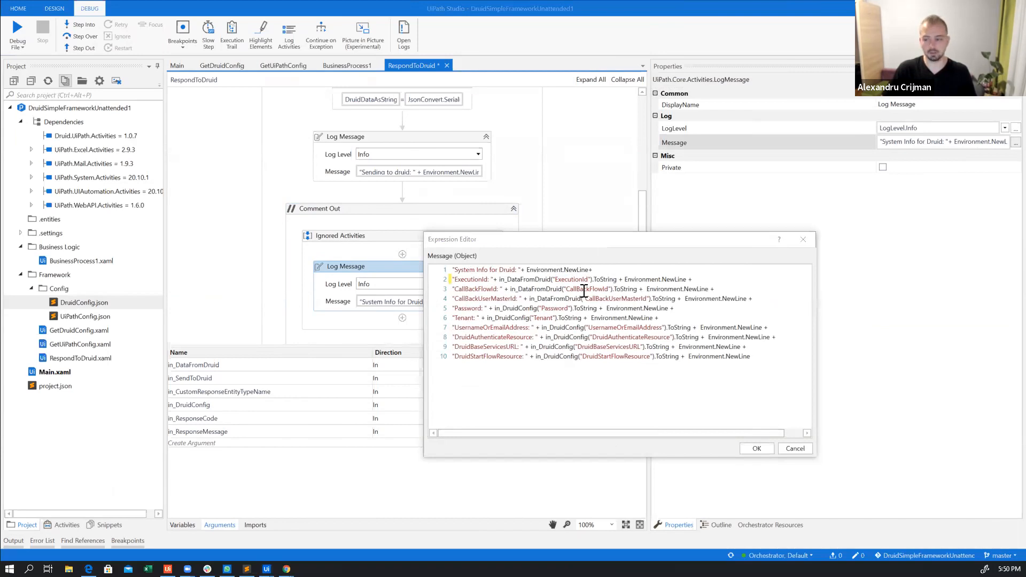
key("alt+Tab")
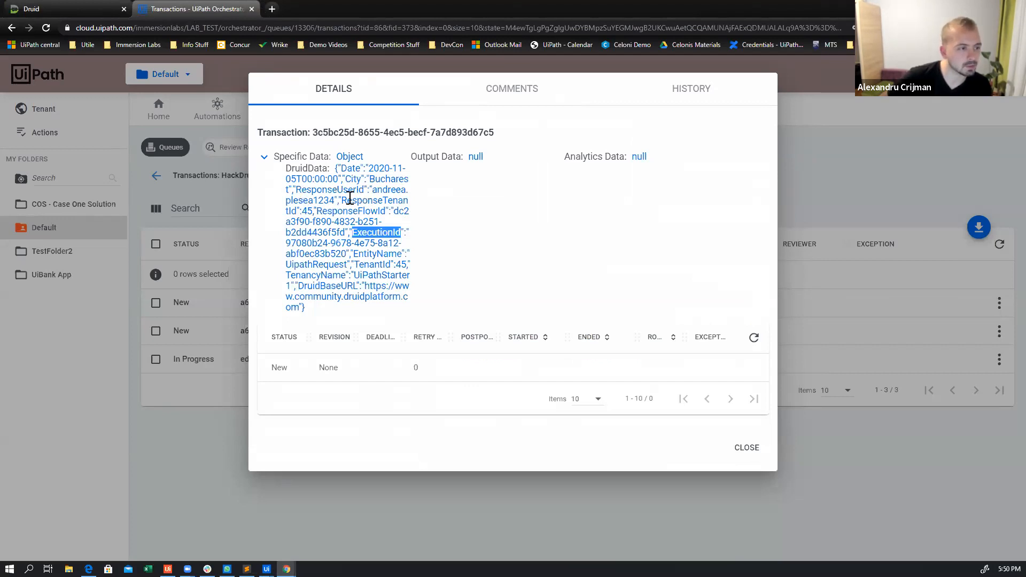
left_click_drag(395, 212, 318, 212)
key("ctrl+c")
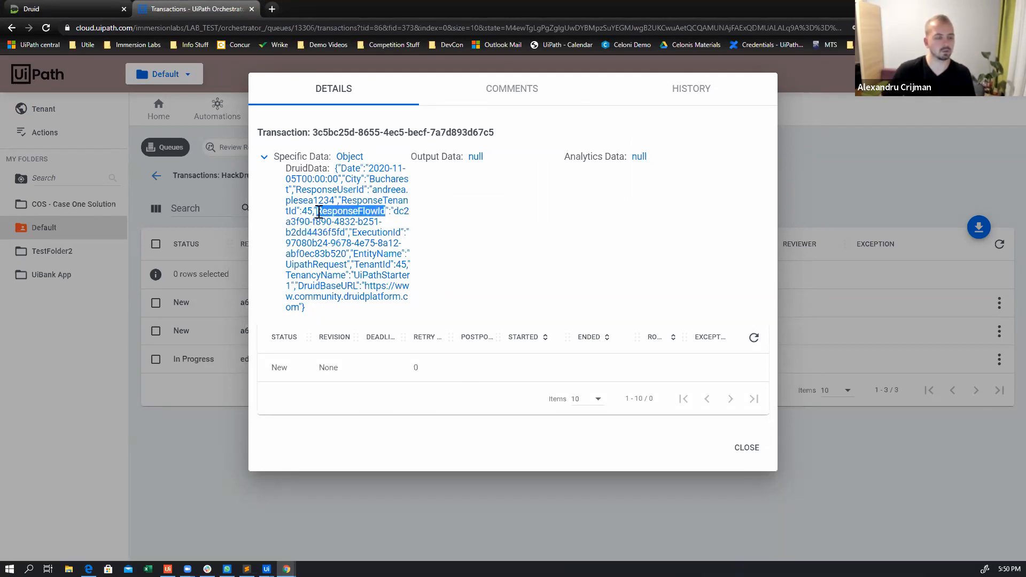
key("alt+Tab")
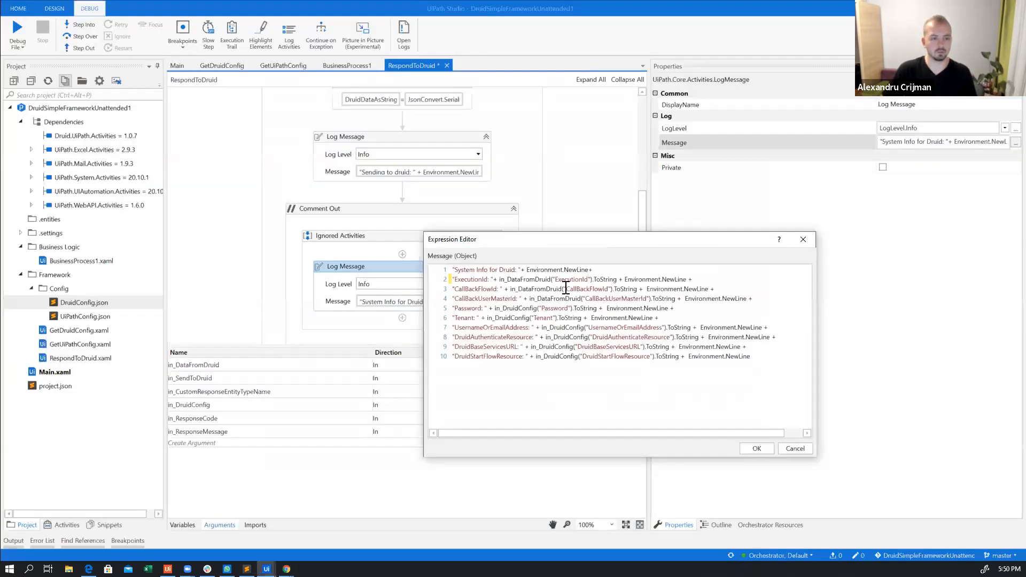
left_click_drag(567, 288, 595, 289)
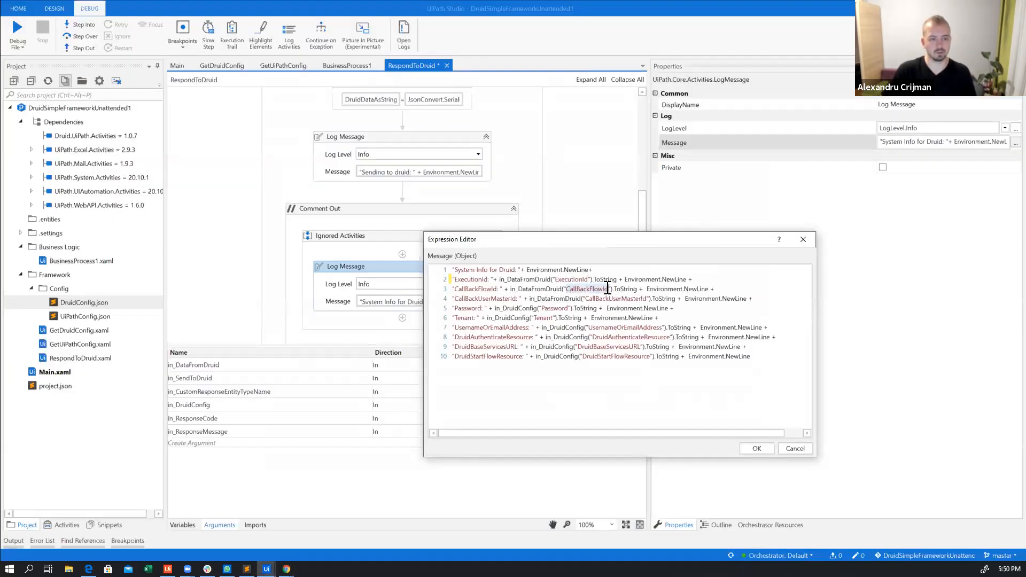
key("ctrl+v")
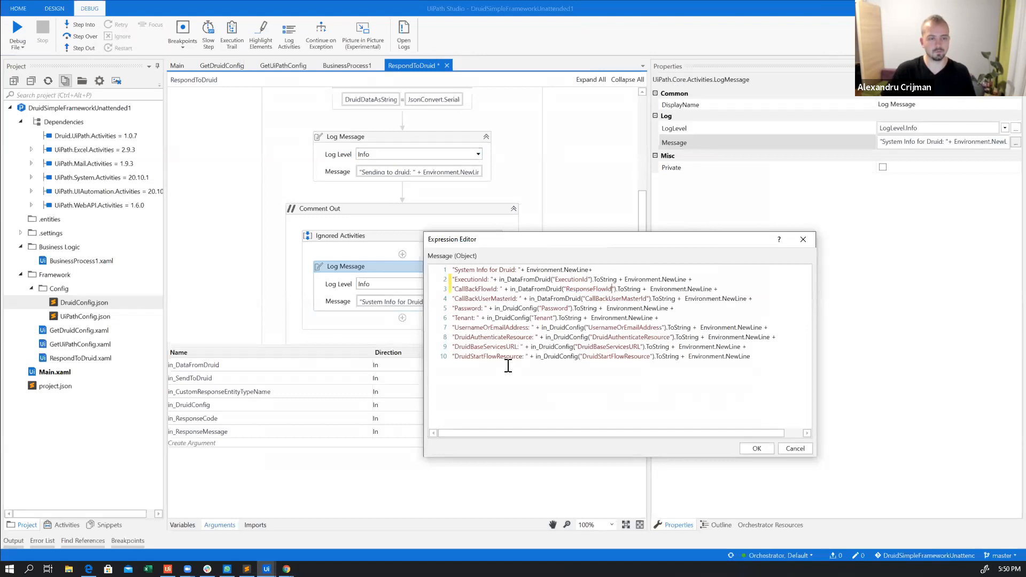
left_click(755, 448)
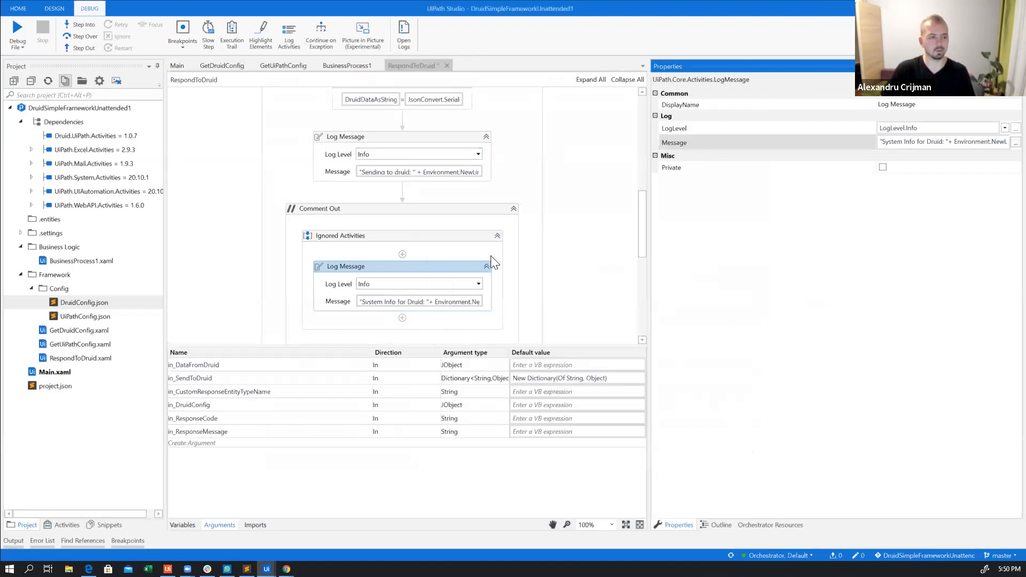
Set the FlowId property of the Trigger conversation activity to in_DataFromDruid("ResponseFlowId").ToString
scroll(481, 254, "down", 5)
left_click(449, 195)
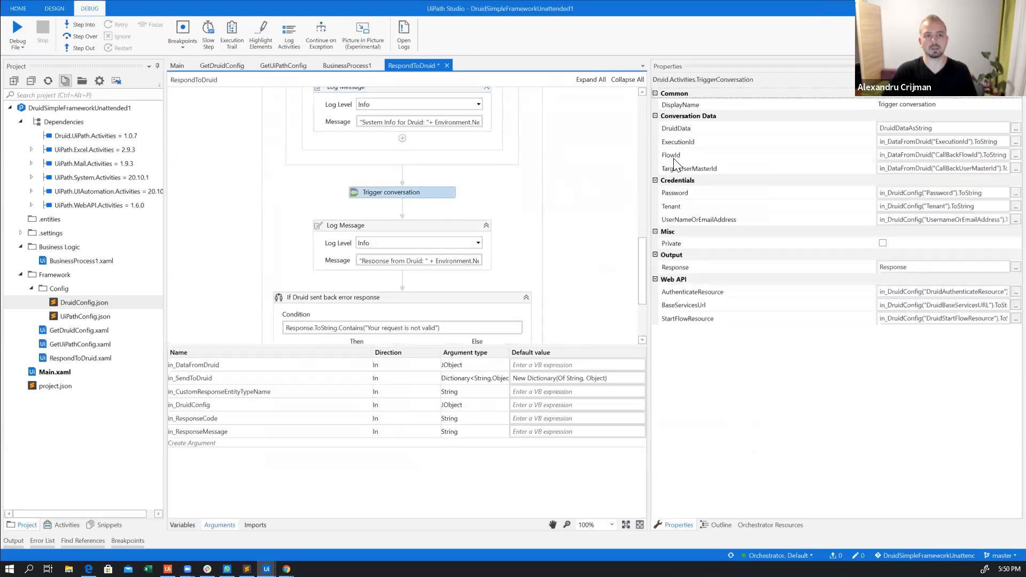
left_click(936, 155)
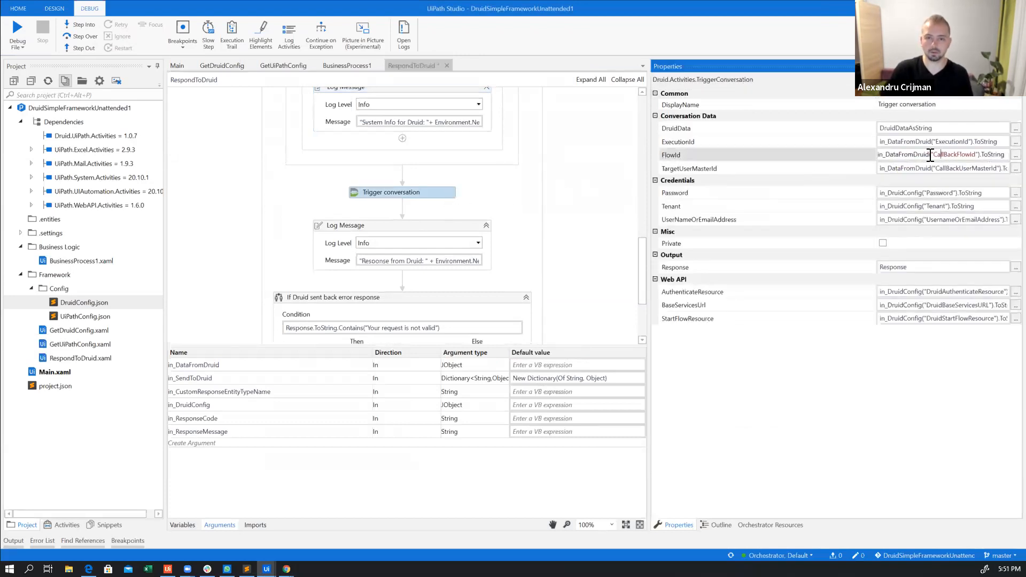
double_click(972, 155)
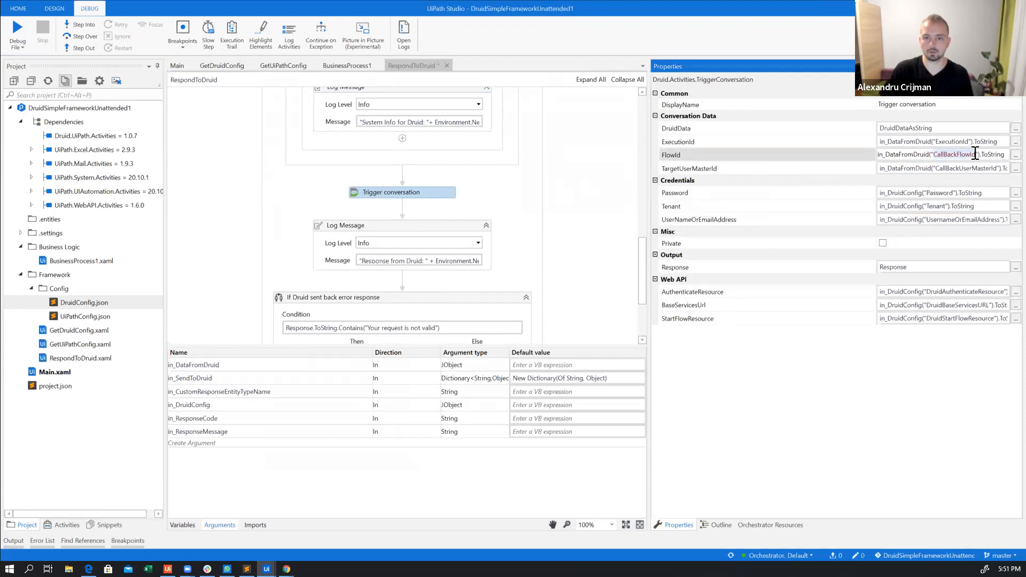
key("ctrl+v")
key("Return")
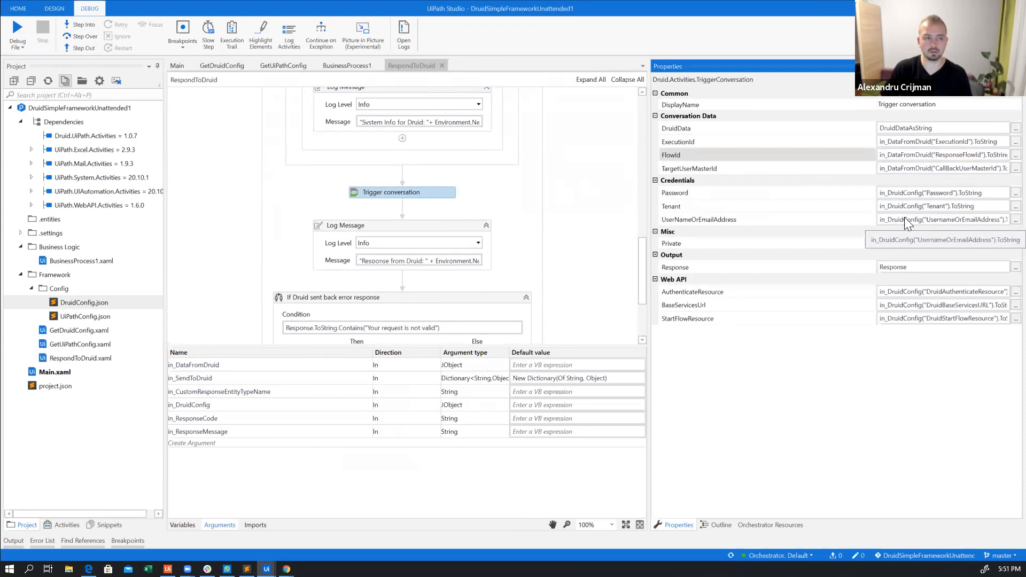
Copy ResponseUserId from the transaction details and set the Trigger conversation's TargetUserMasterId to in_DataFromDruid("ResponseUserId").ToString
key("alt+Tab")
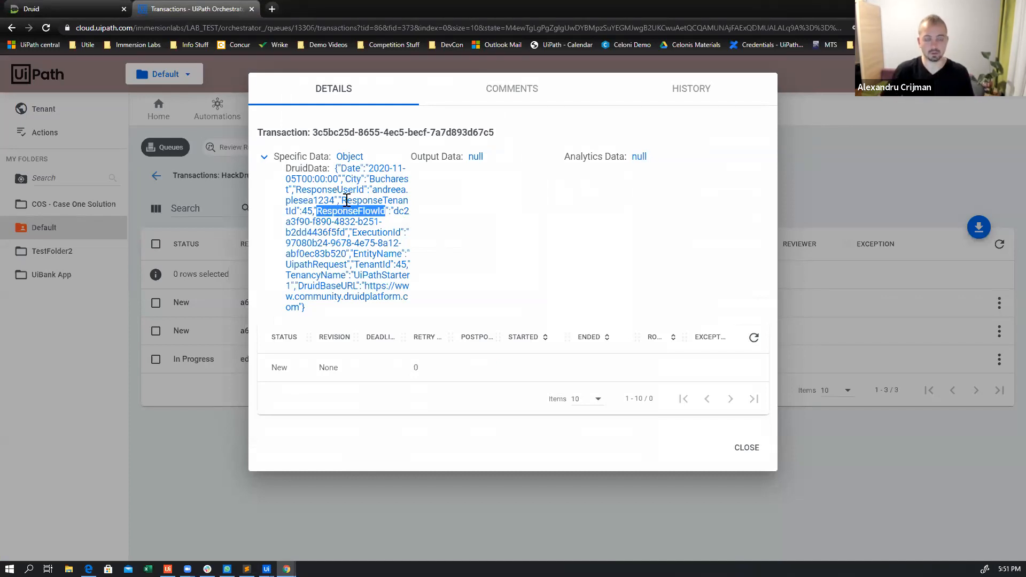
key("alt+Tab")
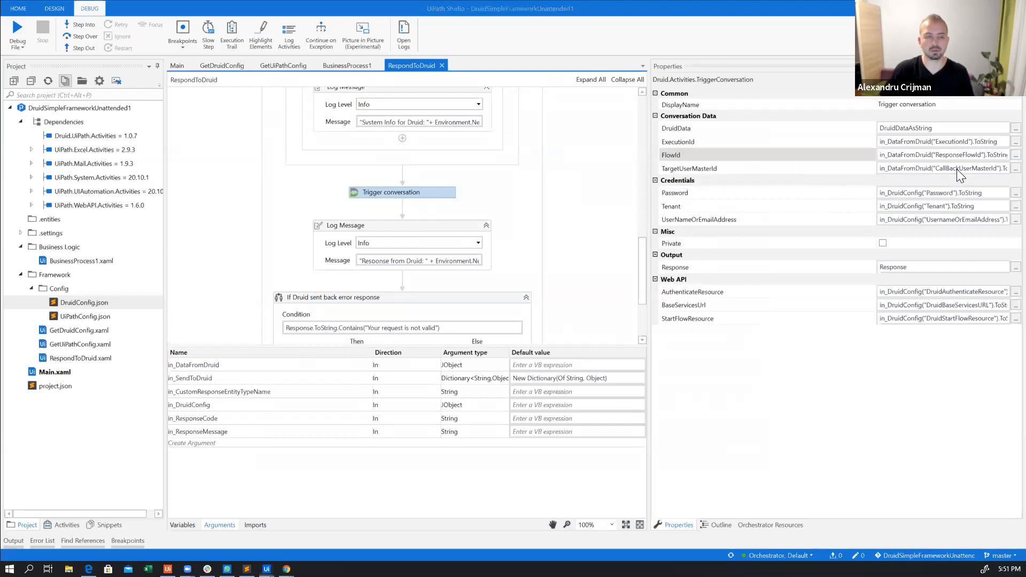
key("alt+Tab")
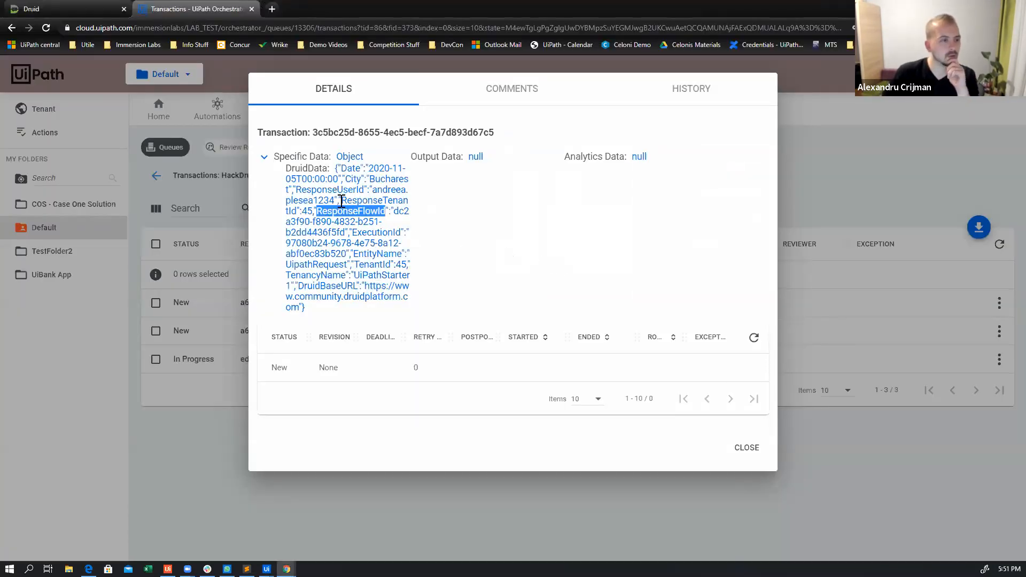
left_click_drag(297, 189, 364, 190)
key("ctrl+c")
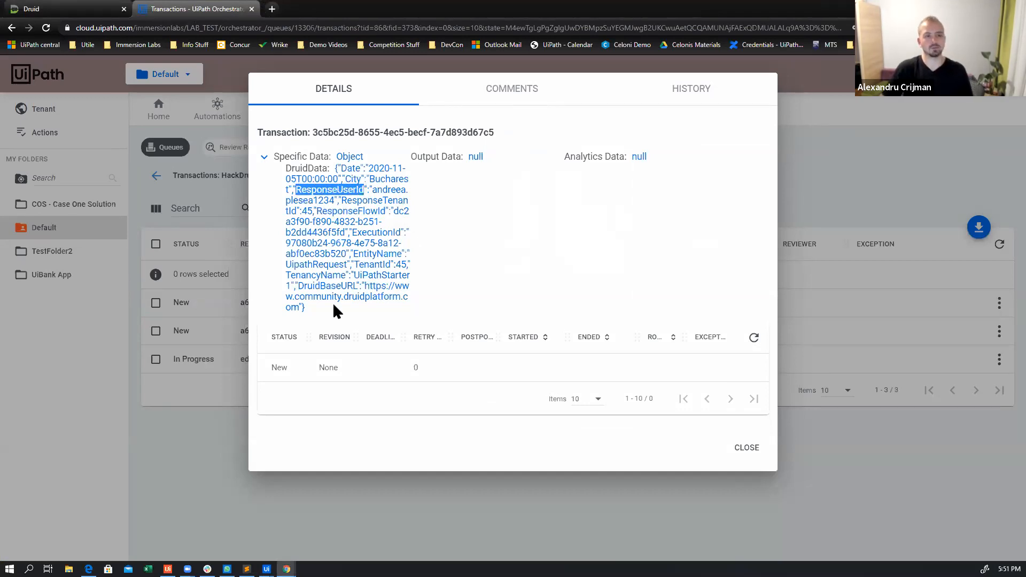
key("alt+Tab")
left_click(938, 169)
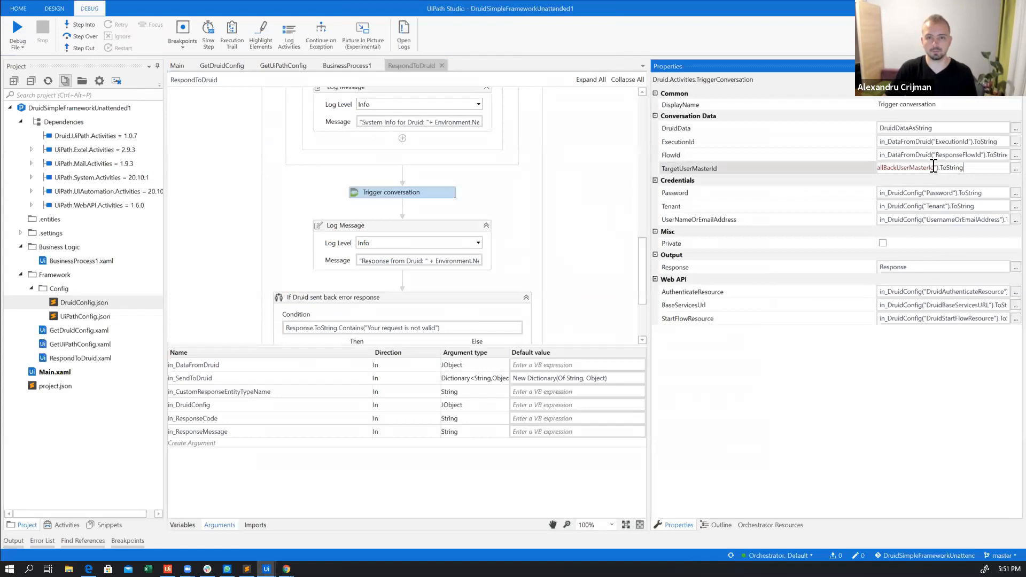
double_click(932, 169)
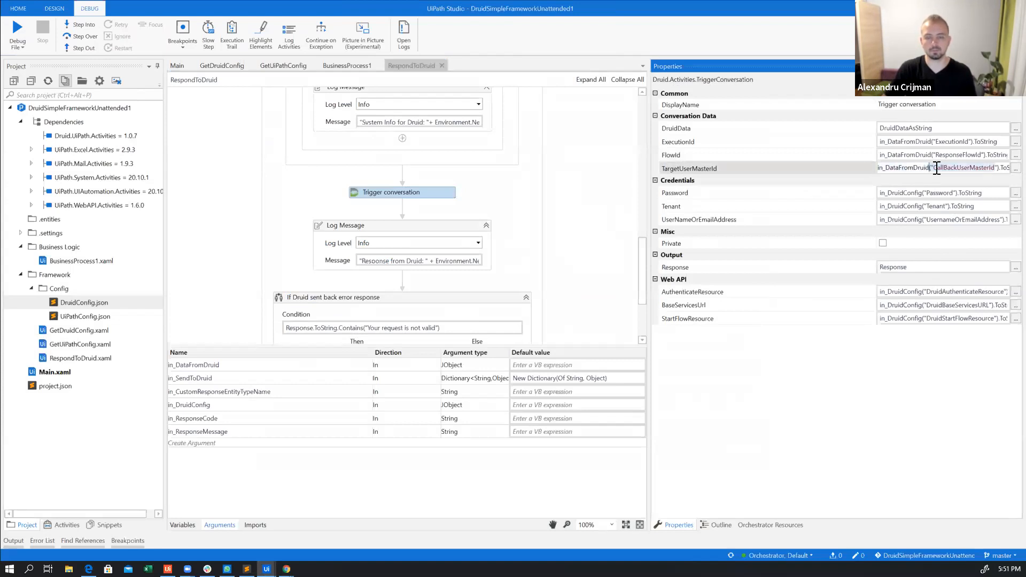
key("ctrl+v")
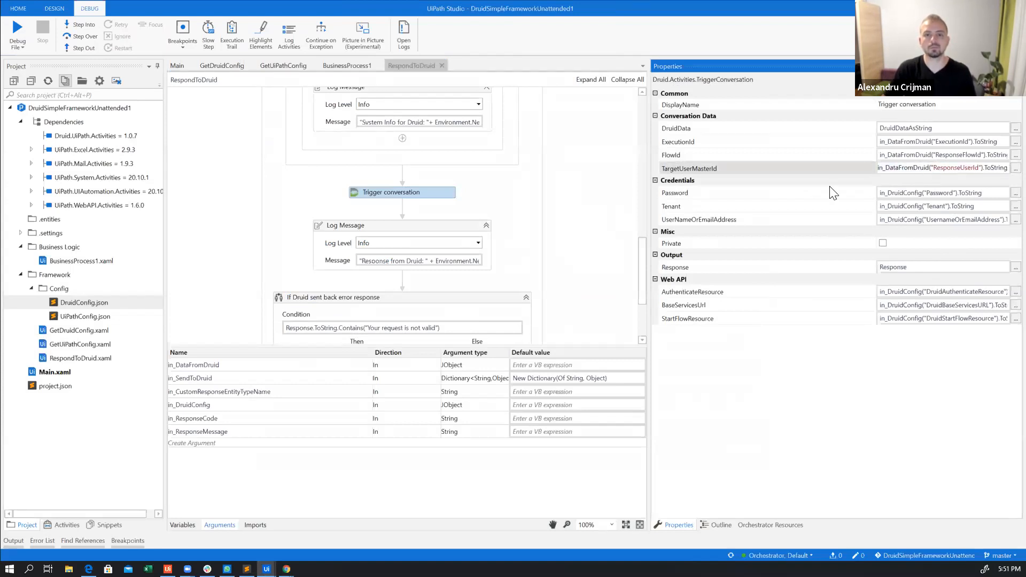
Replace the CallBackUserMasterId key with ResponseUserId in the in_DataFromDruid call of the "System Info for Druid" message expression
scroll(470, 155, "up", 2)
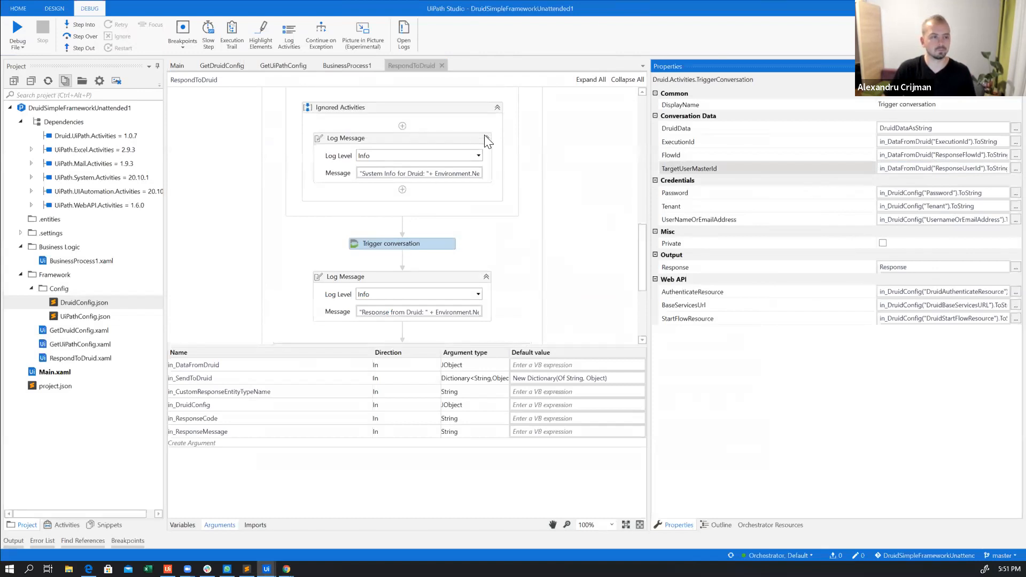
left_click(459, 140)
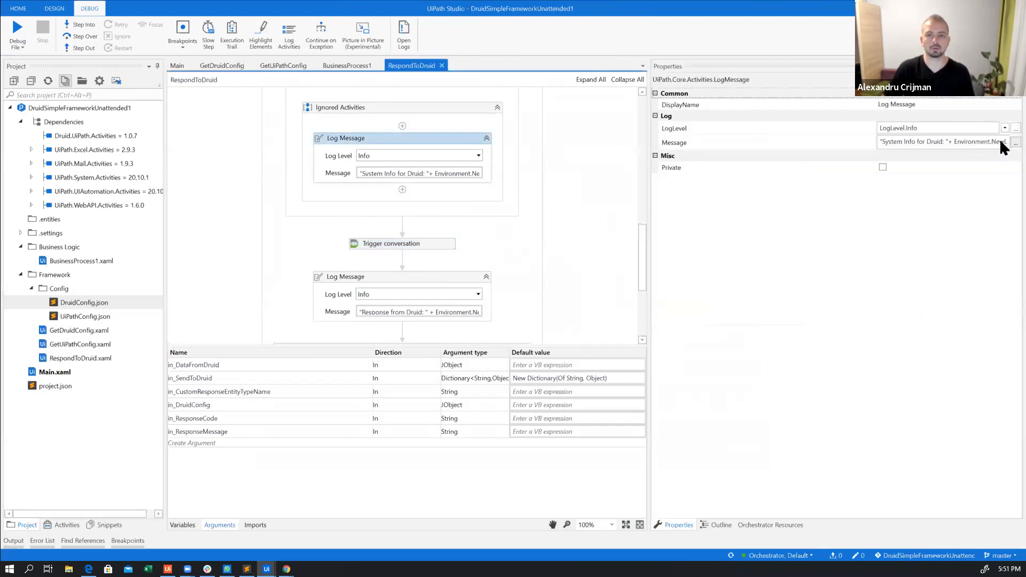
left_click(1015, 142)
left_click_drag(532, 433, 442, 431)
left_click_drag(586, 299, 646, 299)
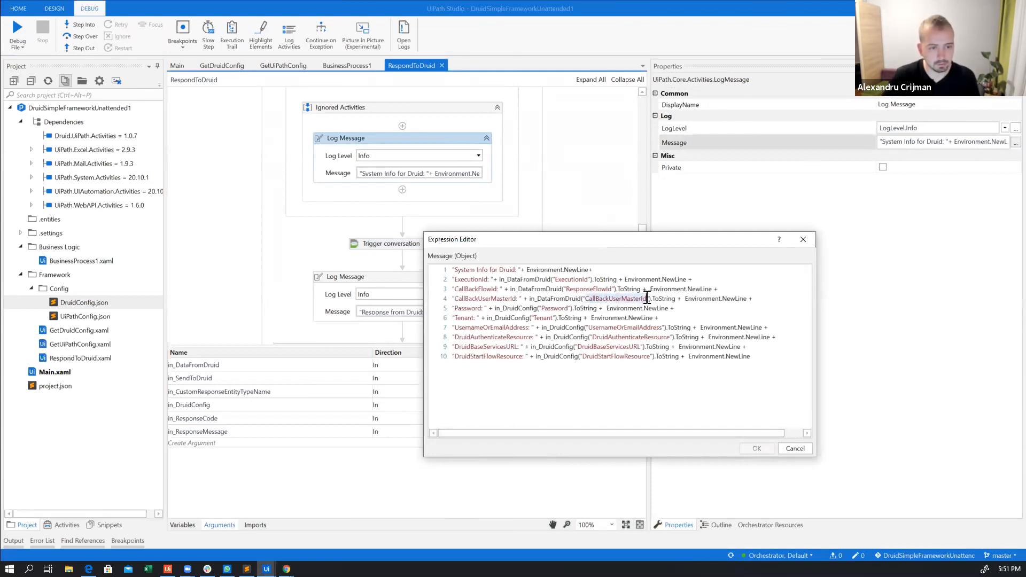
key("ctrl+v")
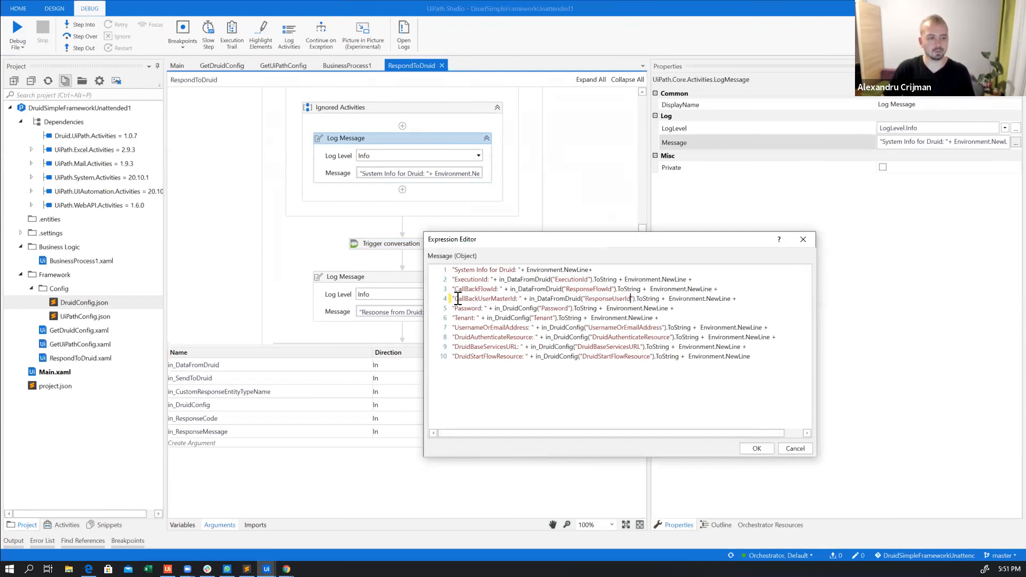
Rename the message labels on lines 3 and 4 to ResponseFlowId and ResponseUserId, and accept the expression
left_click_drag(458, 299, 515, 300)
key("ctrl+v")
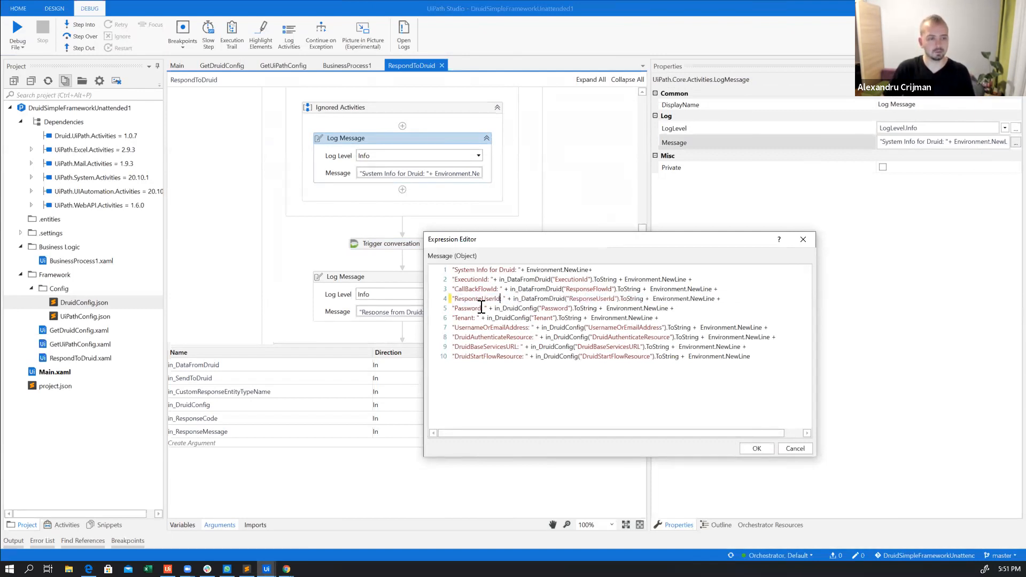
left_click_drag(454, 290, 480, 289)
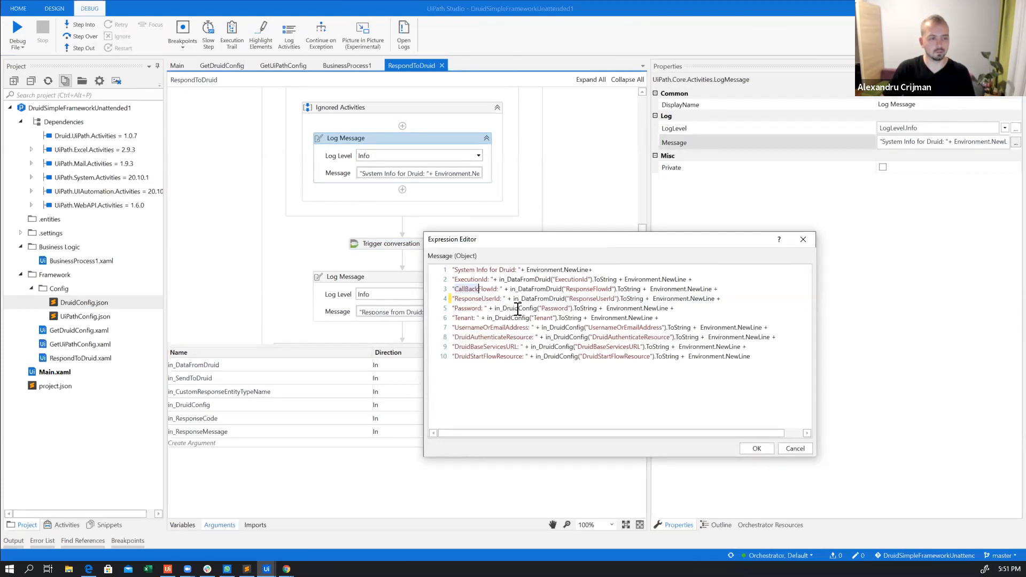
type("Response")
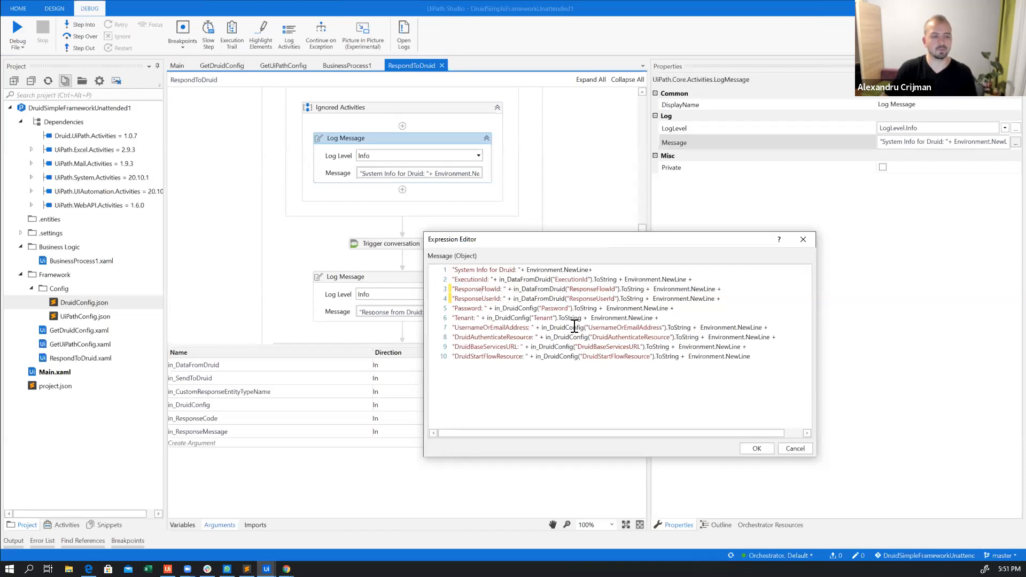
left_click(755, 448)
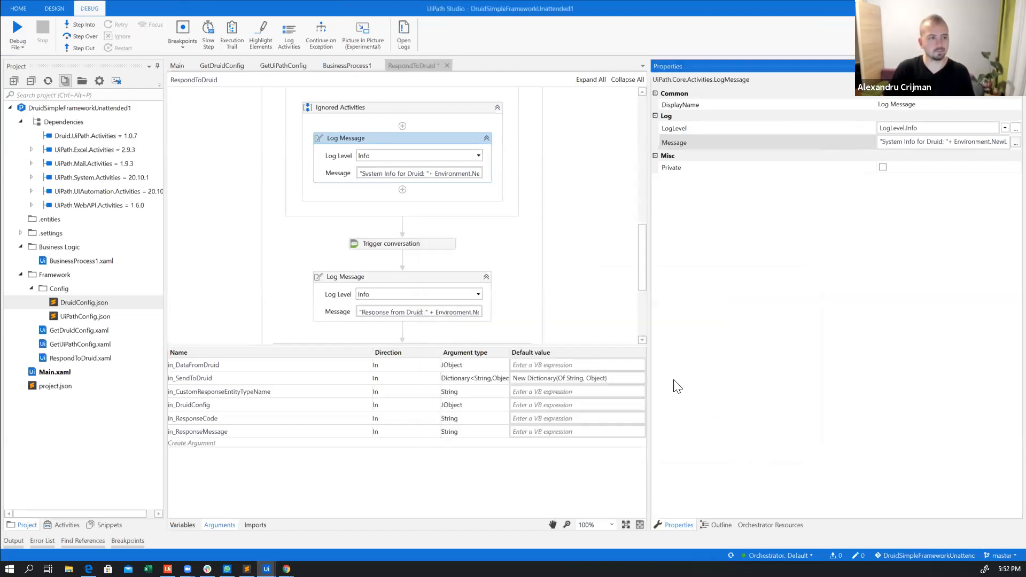
Review the property expressions of the Trigger conversation activity and the activities that follow it
left_click(434, 245)
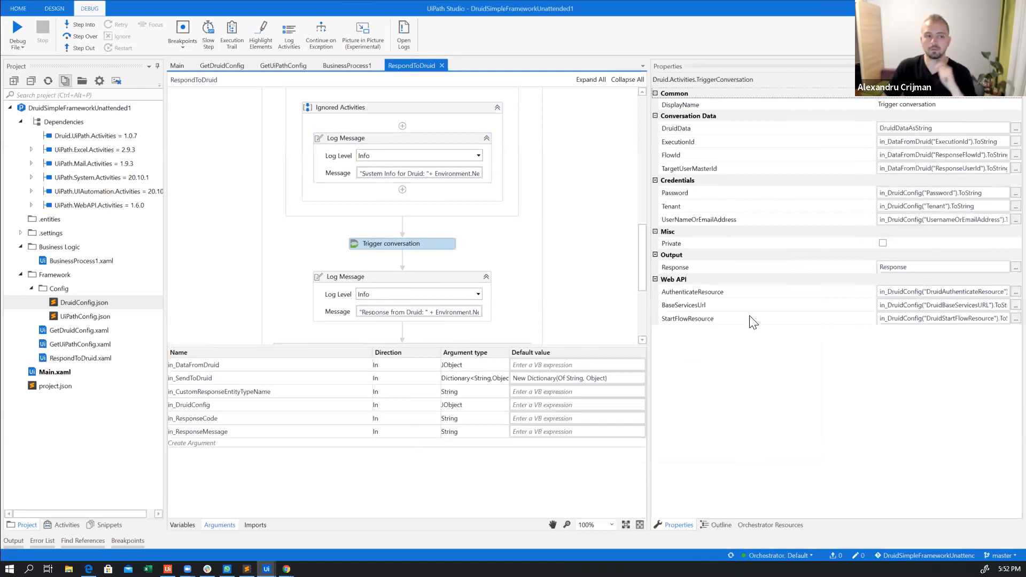
scroll(532, 200, "down", 3)
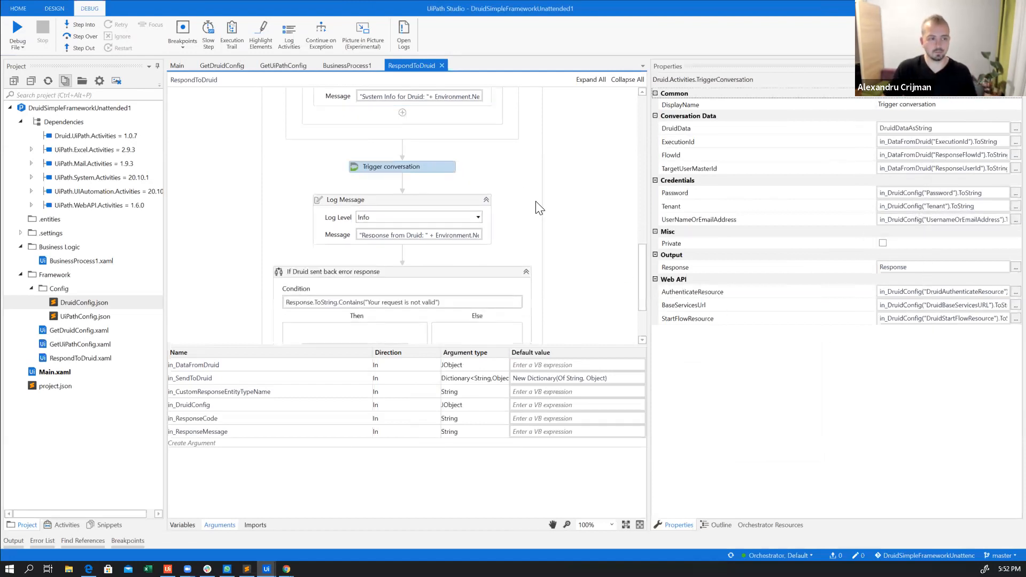
Switch to Orchestrator, refresh the HackDruidTrainingQueue transactions and clone the queue item with status New
scroll(539, 207, "down", 3)
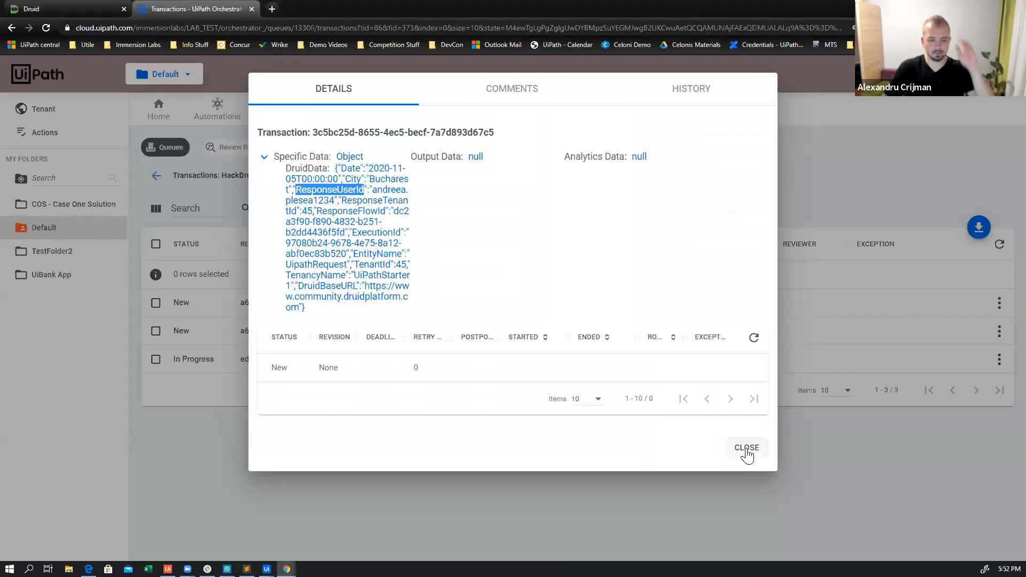
left_click(747, 447)
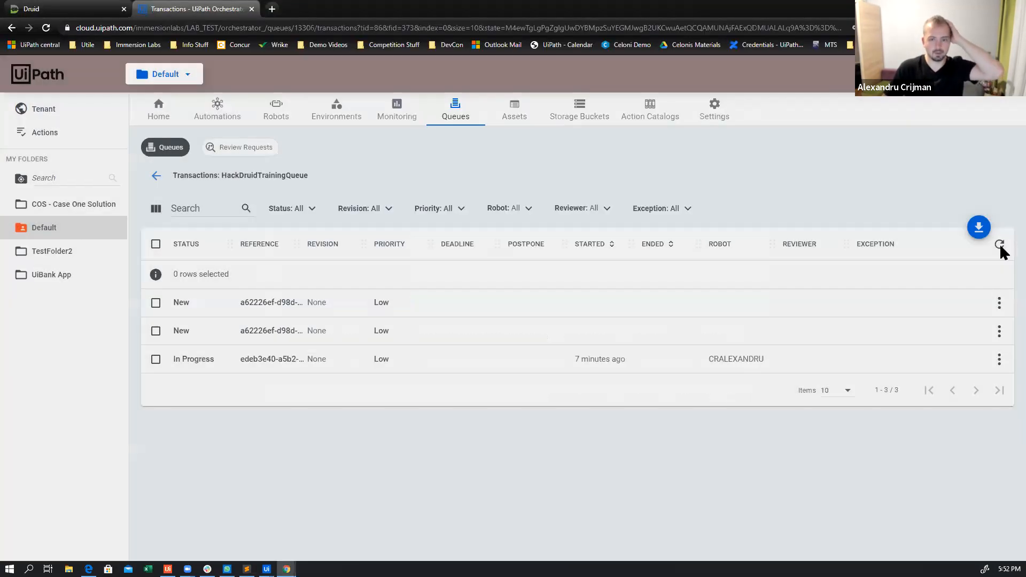
left_click(1000, 244)
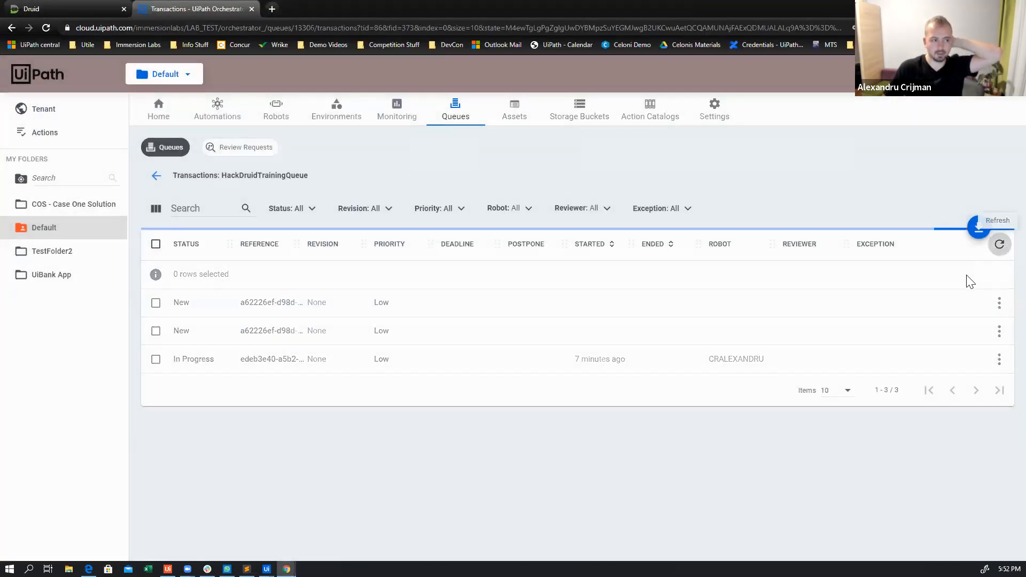
left_click(989, 302)
left_click(706, 364)
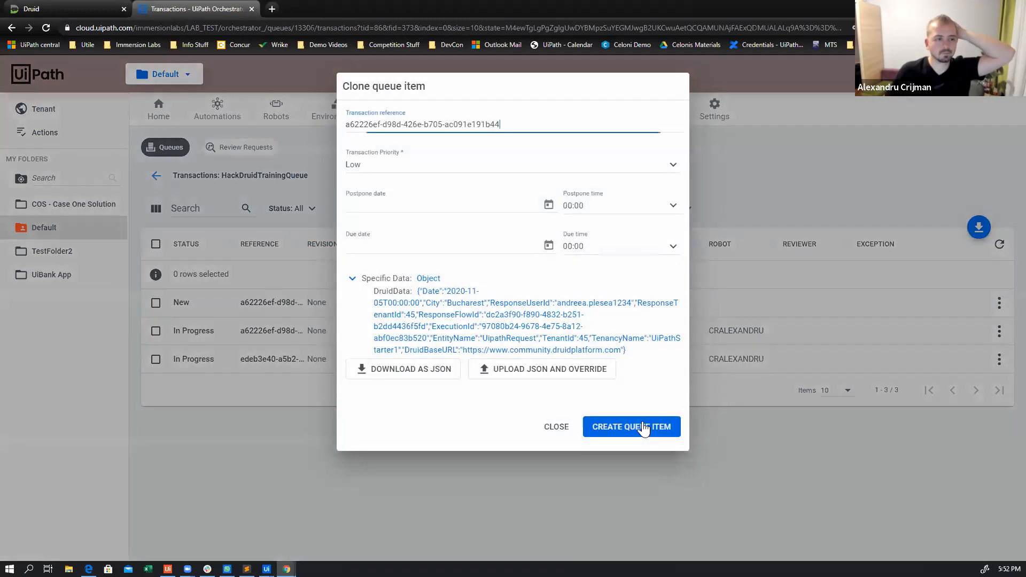
left_click(641, 420)
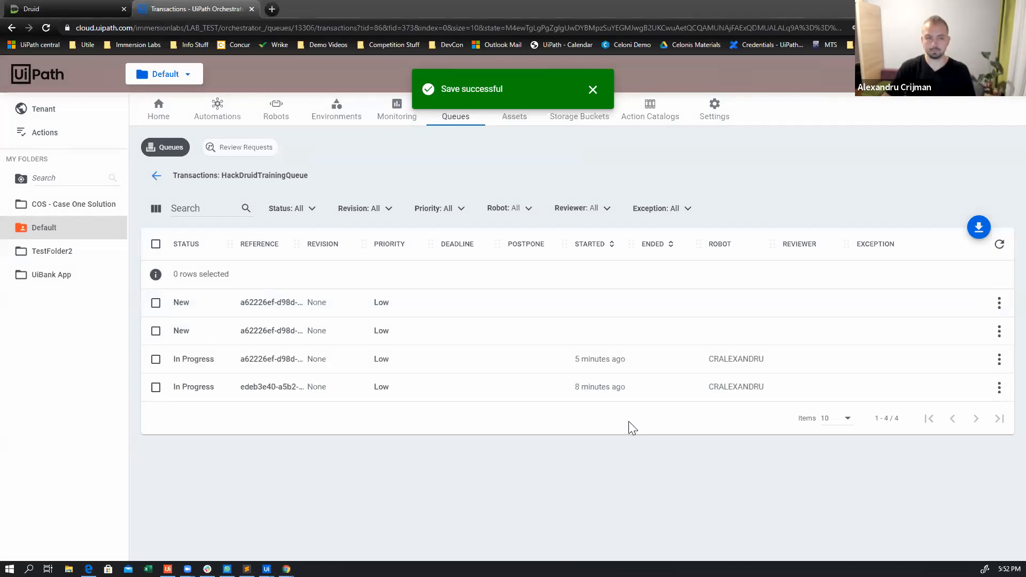
Return to UiPath Studio and close the leftover Chrome windows with Bucharest weather results, keeping the Orchestrator window open
key("alt+Tab")
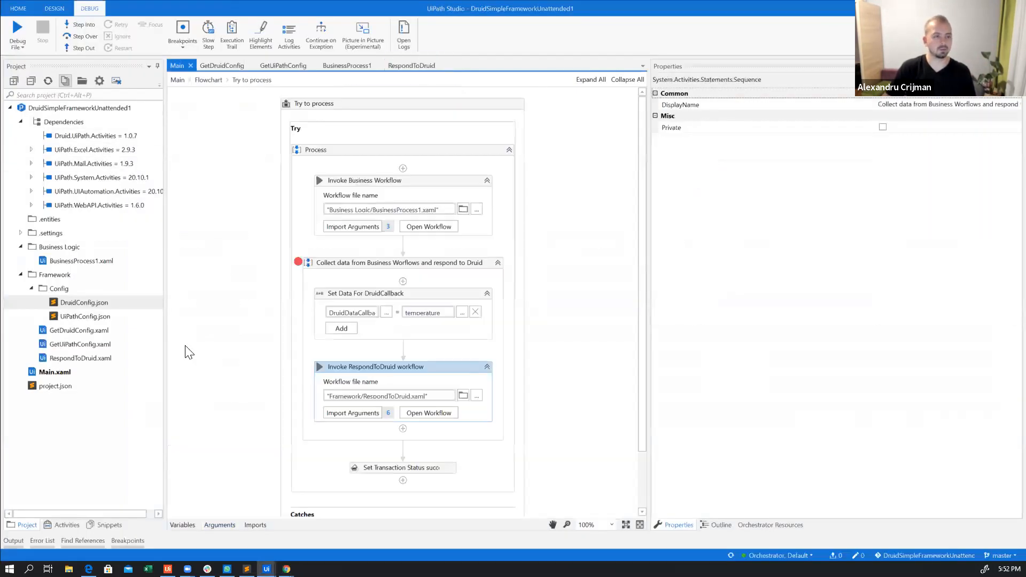
left_click(287, 568)
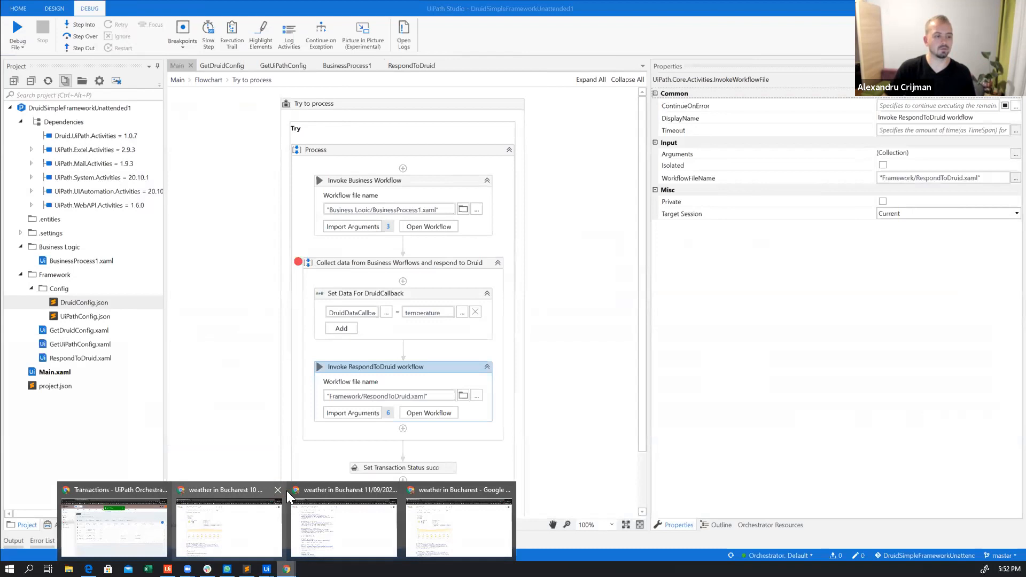
left_click(278, 490)
left_click(336, 489)
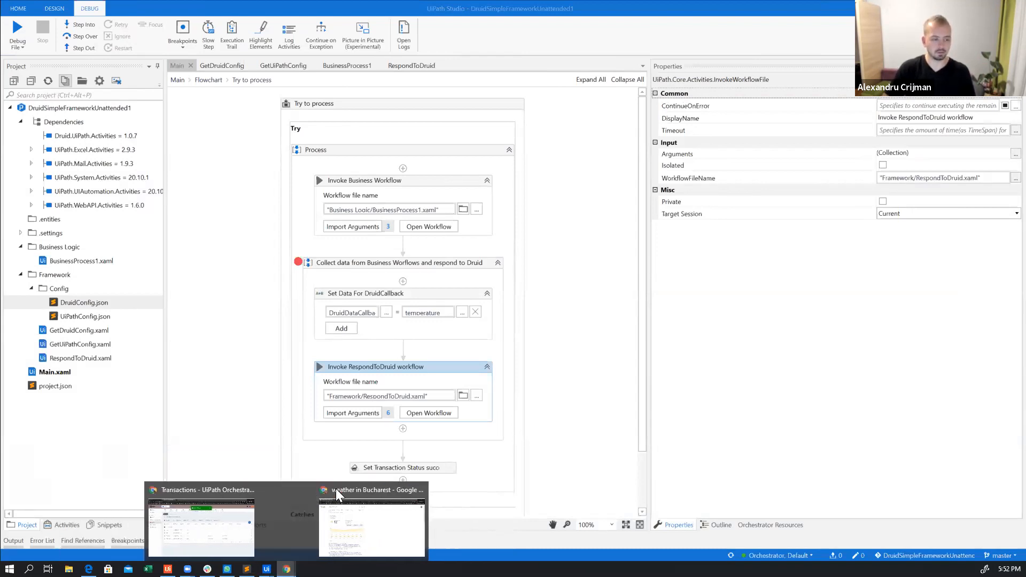
left_click(388, 490)
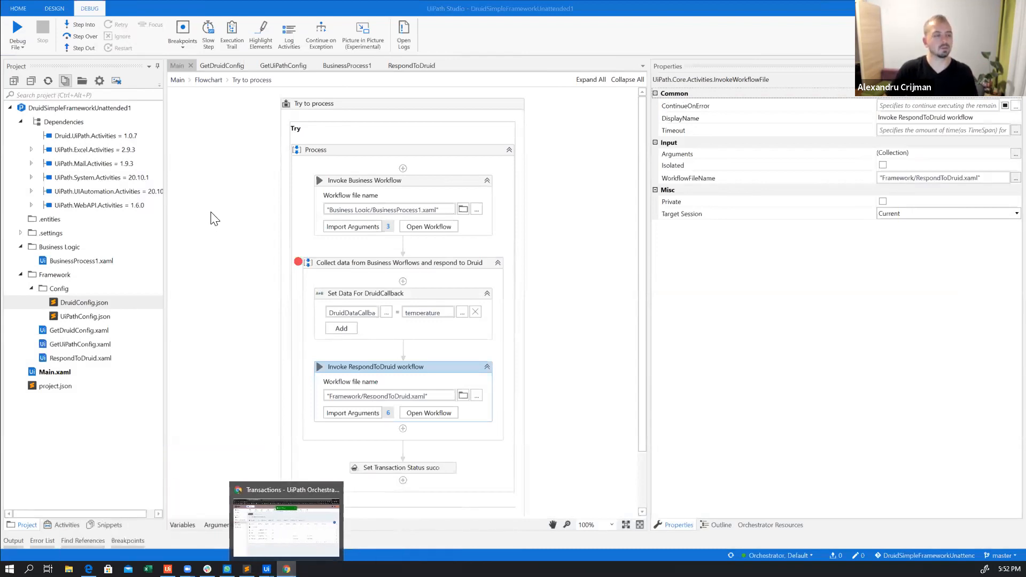
Start debugging the project from Main and continue past the breakpoint on Load Config objects
left_click(184, 89)
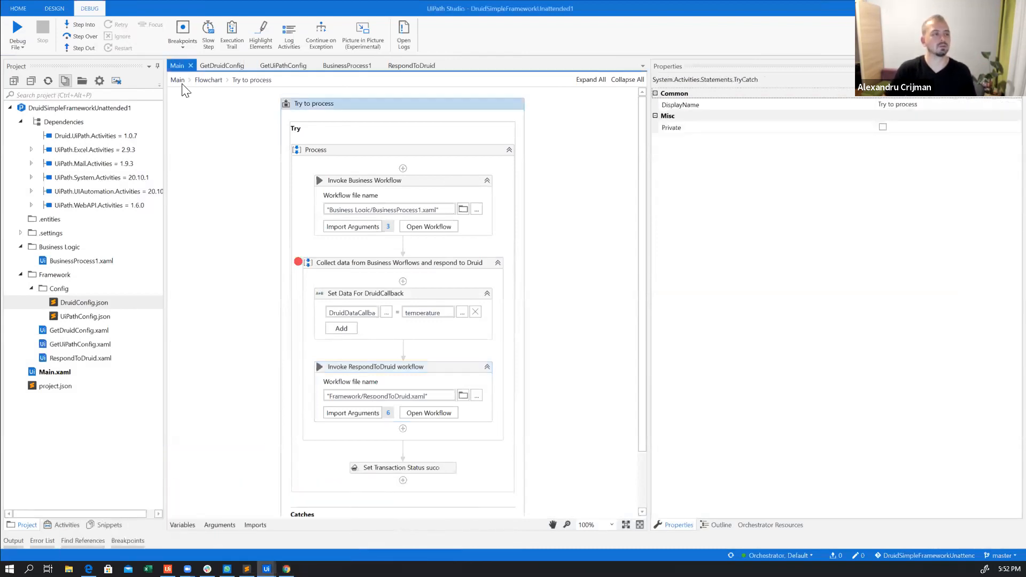
left_click(16, 50)
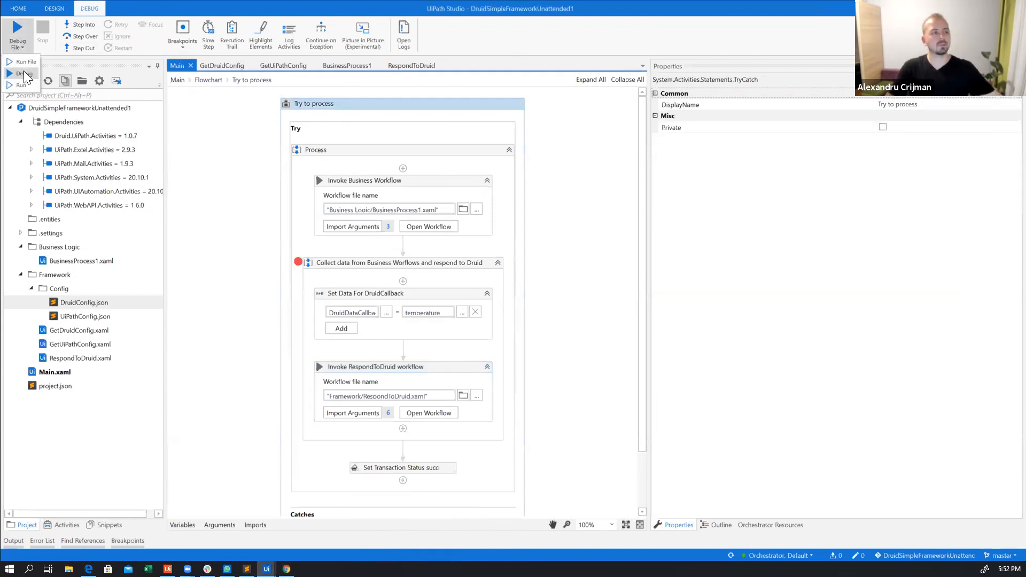
left_click(24, 74)
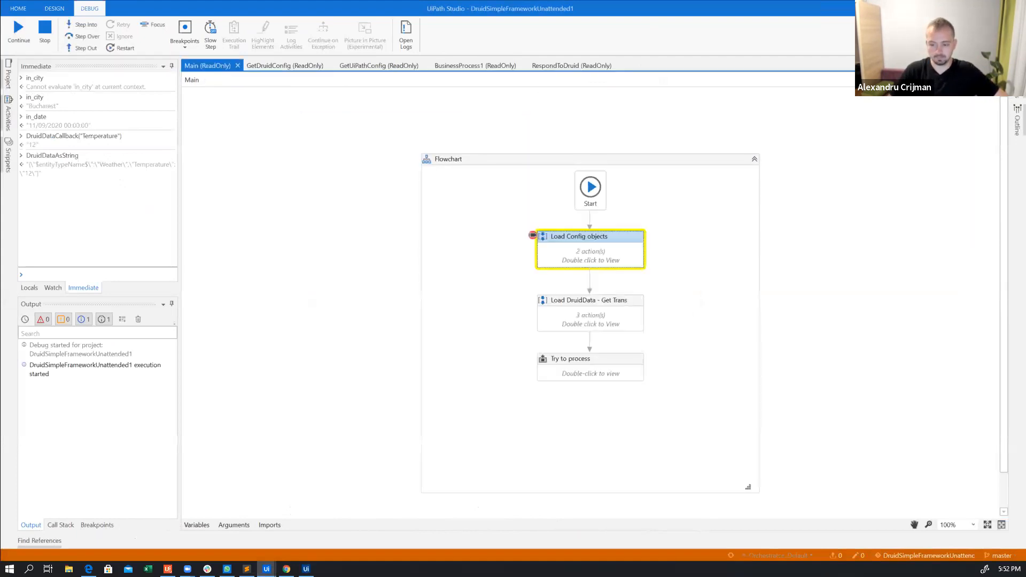
left_click(9, 36)
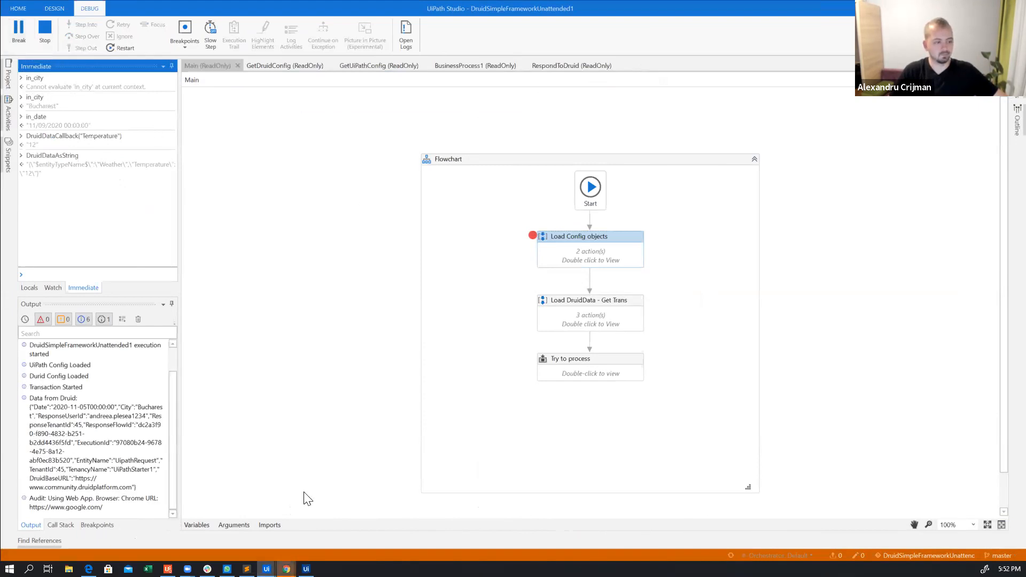
Search for "weather in Bucharest" in the newly opened Google window
left_click(326, 530)
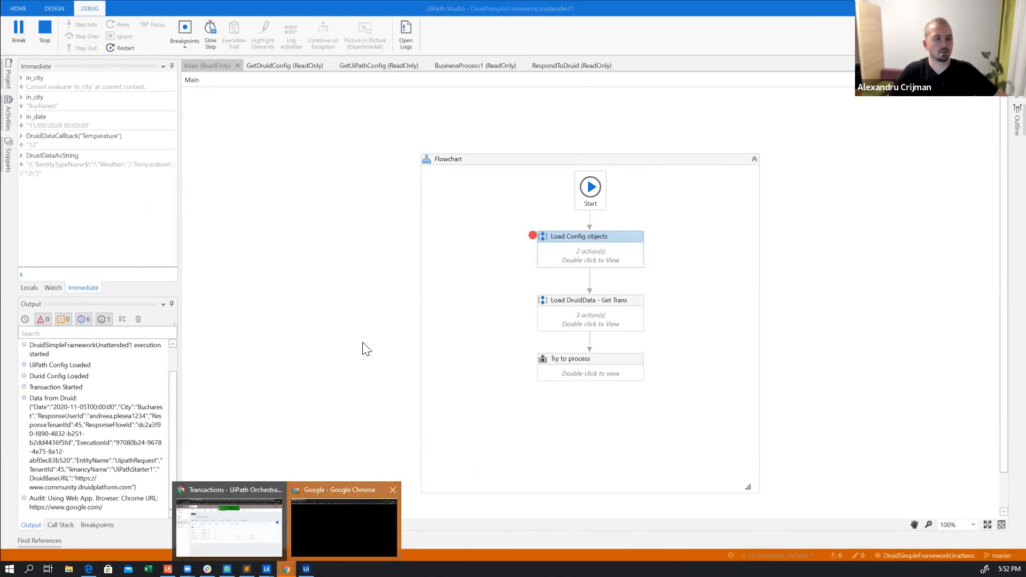
type("weather in Bucharest")
key("Return")
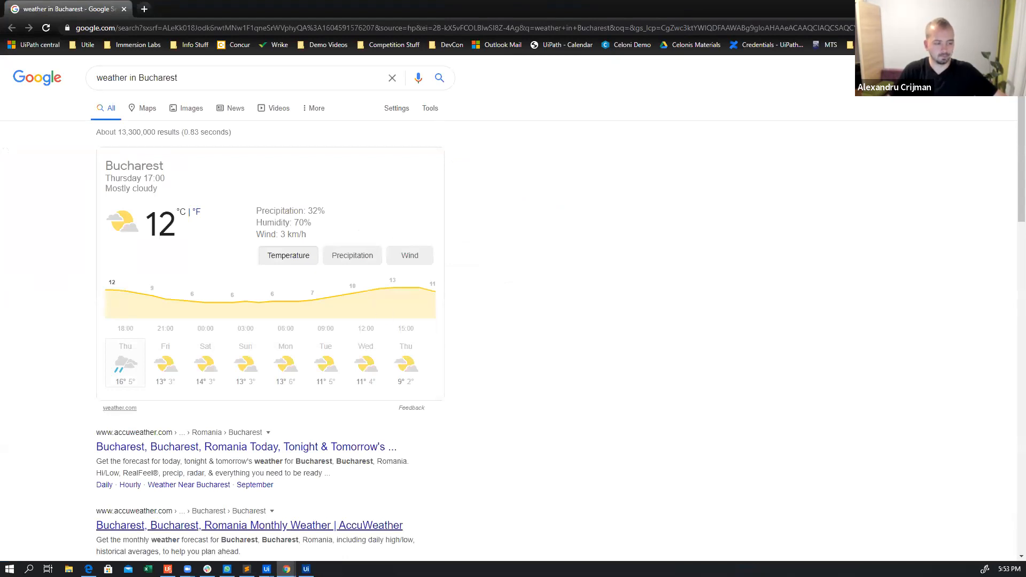
Return to the debug session in UiPath Studio and step from the Collect data sequence into the invoked RespondToDruid workflow
mouse_move(267, 569)
left_click(231, 498)
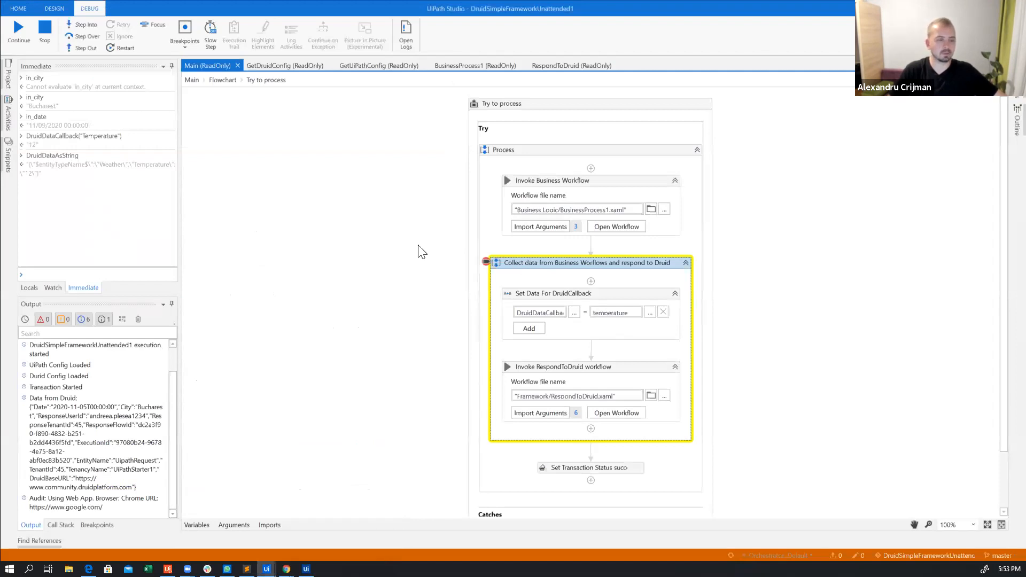
left_click(84, 28)
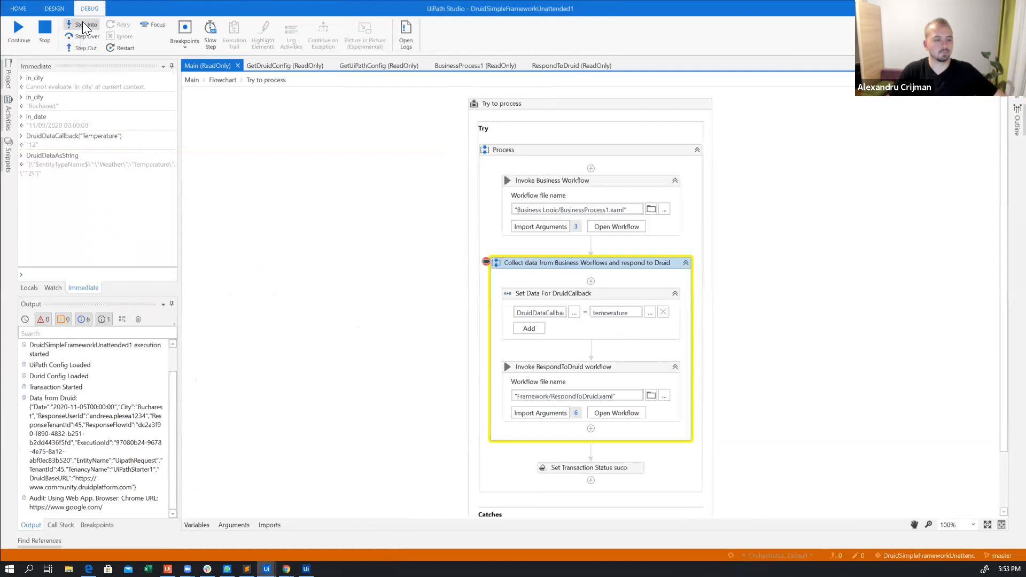
left_click(84, 26)
left_click(84, 27)
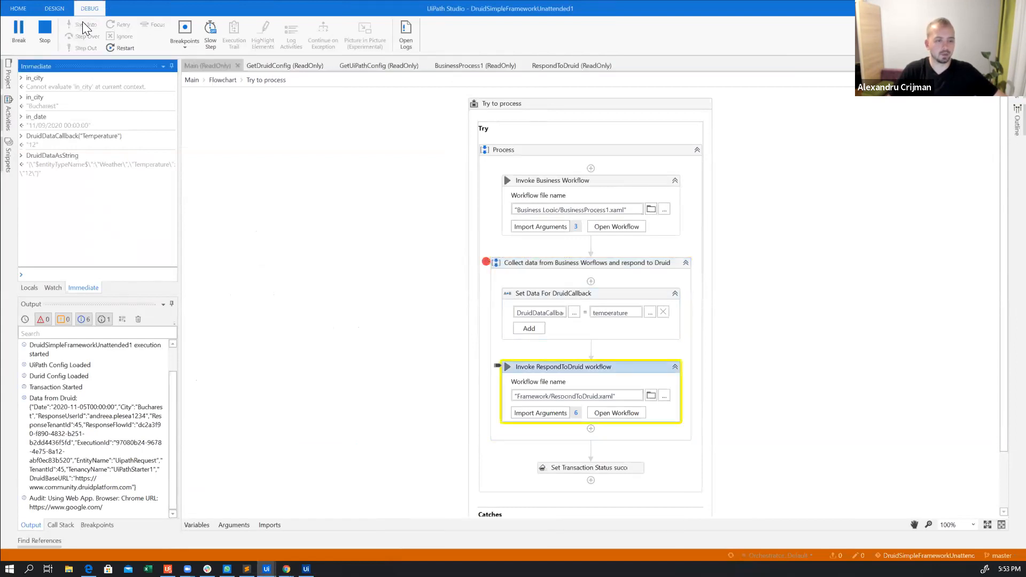
left_click(83, 24)
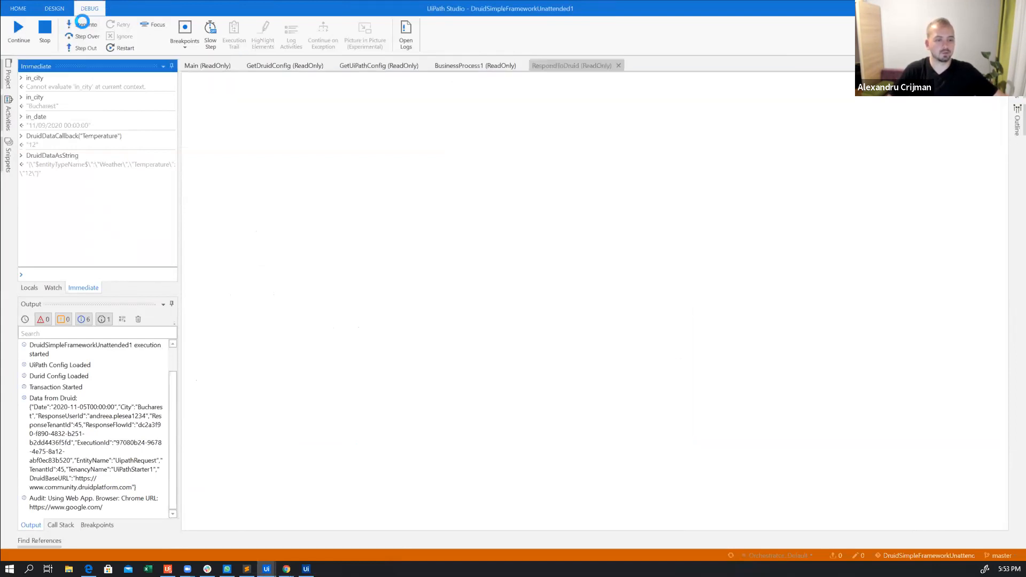
Step through the RespondToDruid activities, including the For Each and log messages, until execution reaches Trigger conversation
scroll(579, 239, "up", 8)
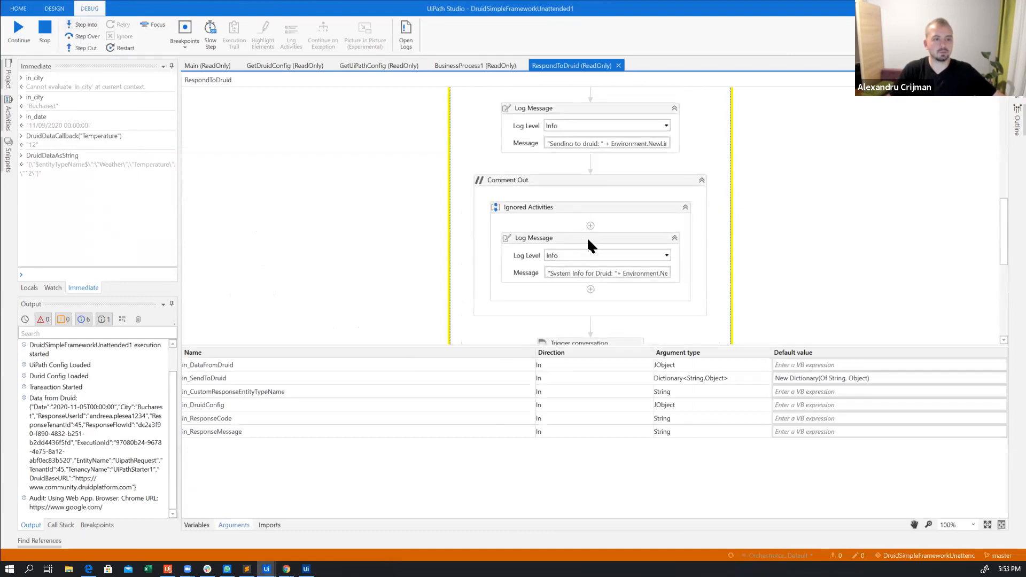
left_click(81, 23)
left_click(81, 24)
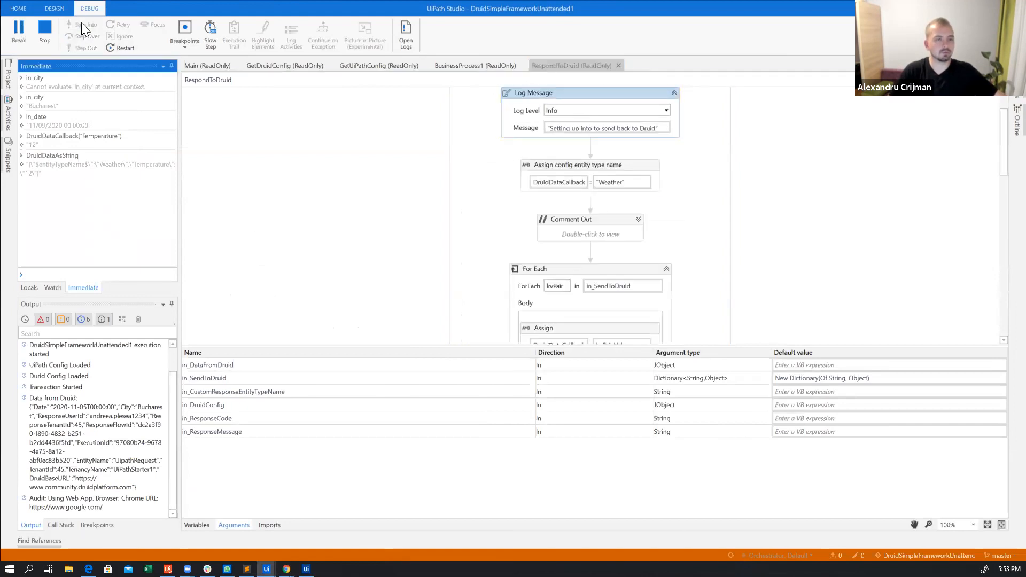
left_click(81, 24)
left_click(81, 23)
left_click(82, 23)
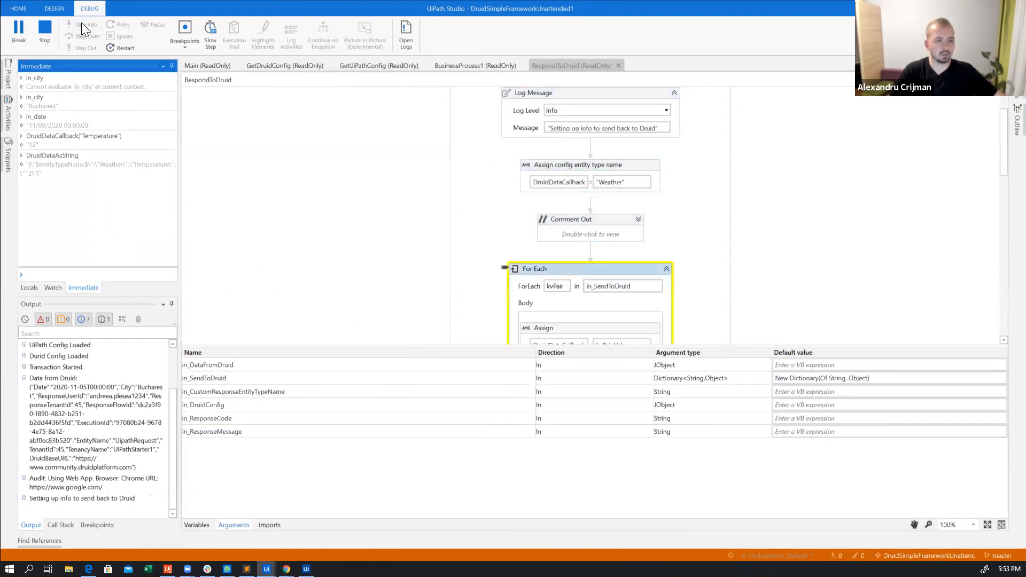
left_click(82, 24)
left_click(82, 24)
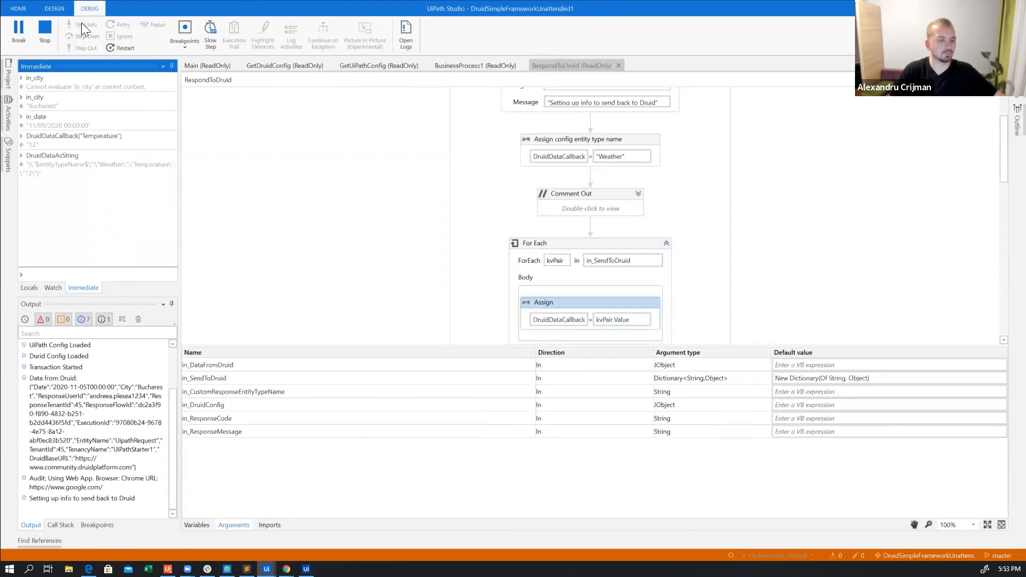
left_click(81, 23)
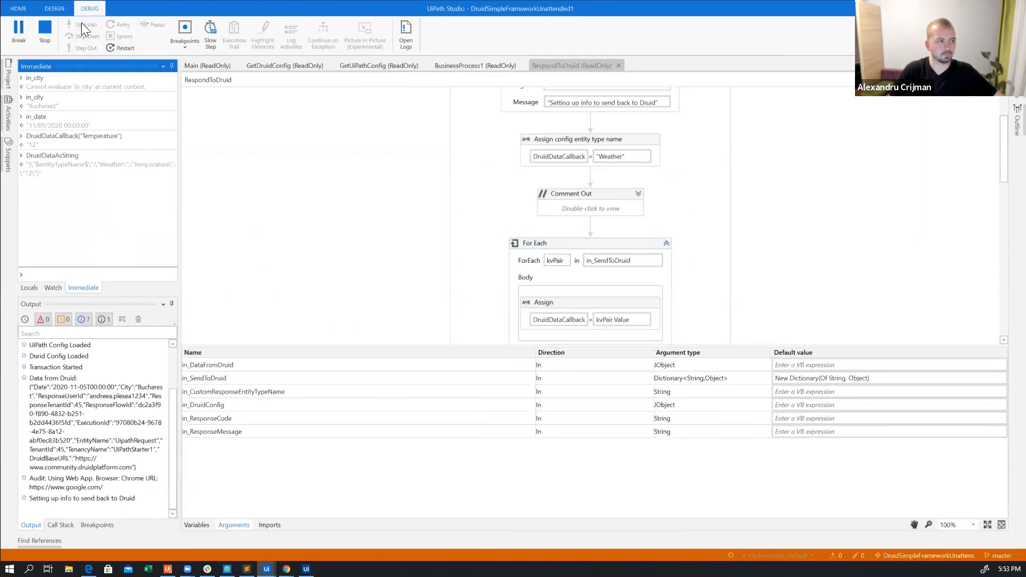
left_click(81, 24)
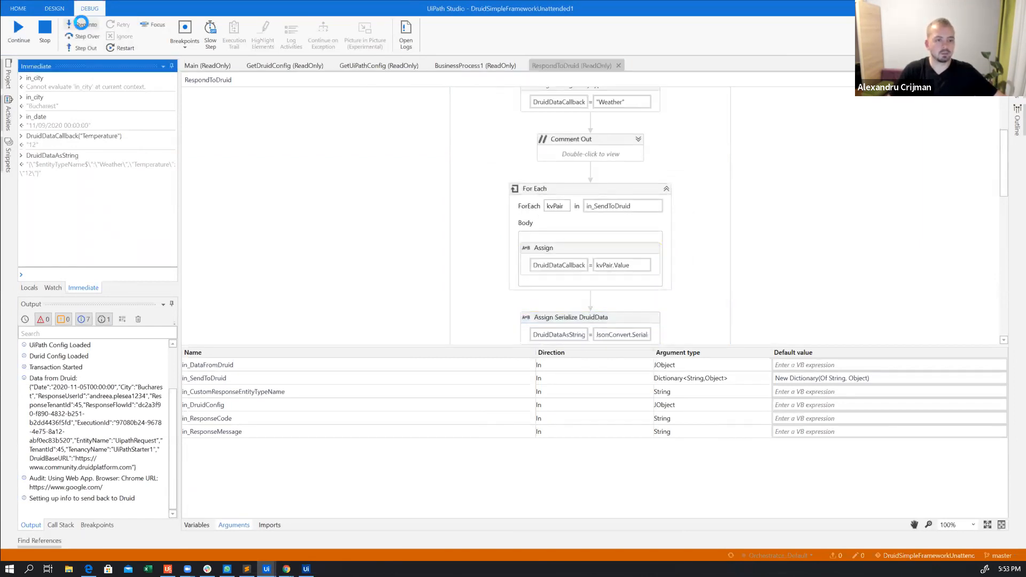
left_click(81, 23)
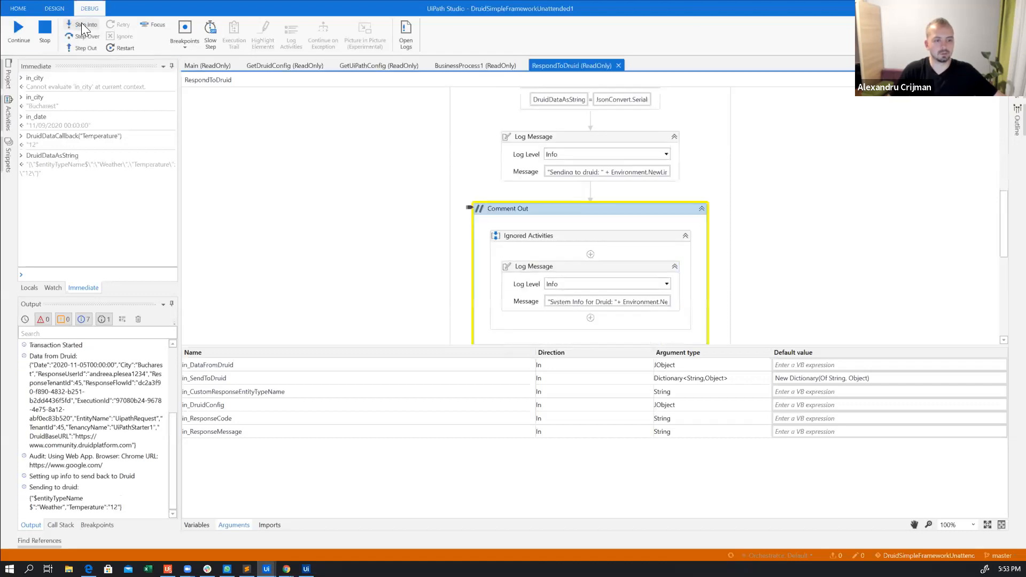
left_click(81, 23)
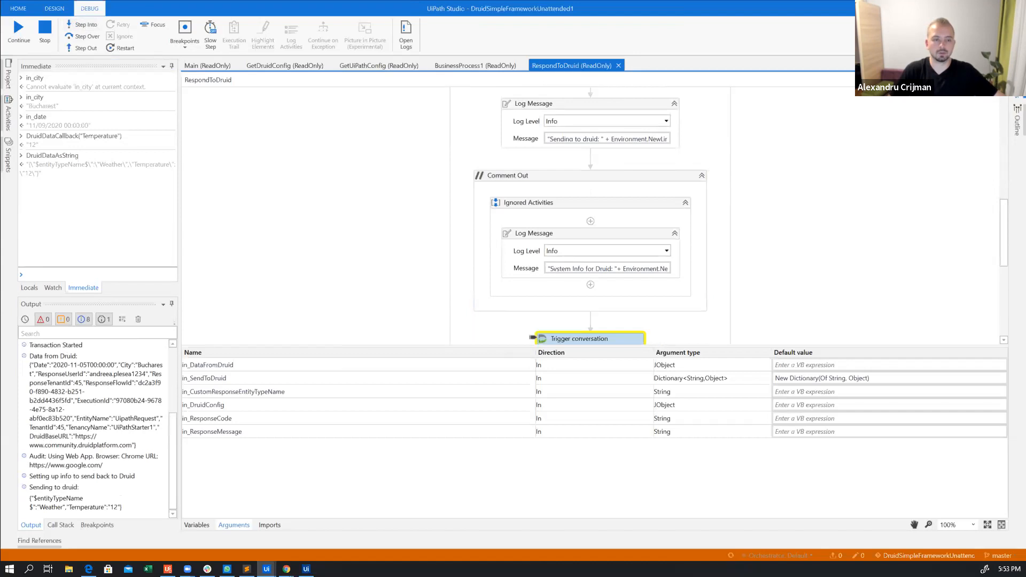
Show the properties of the Trigger conversation activity and widen their display to examine the expressions
left_click(1017, 81)
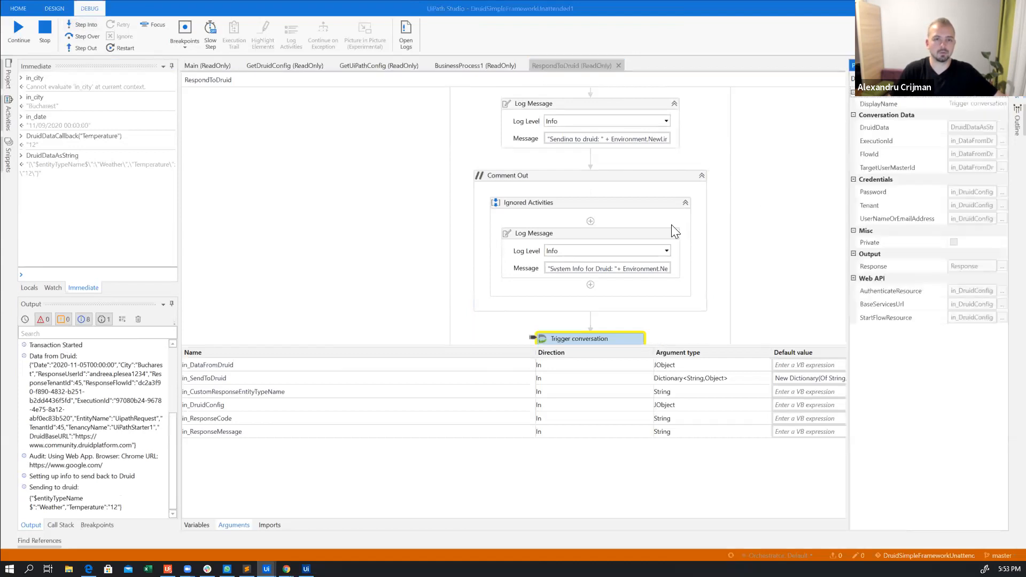
left_click(849, 163)
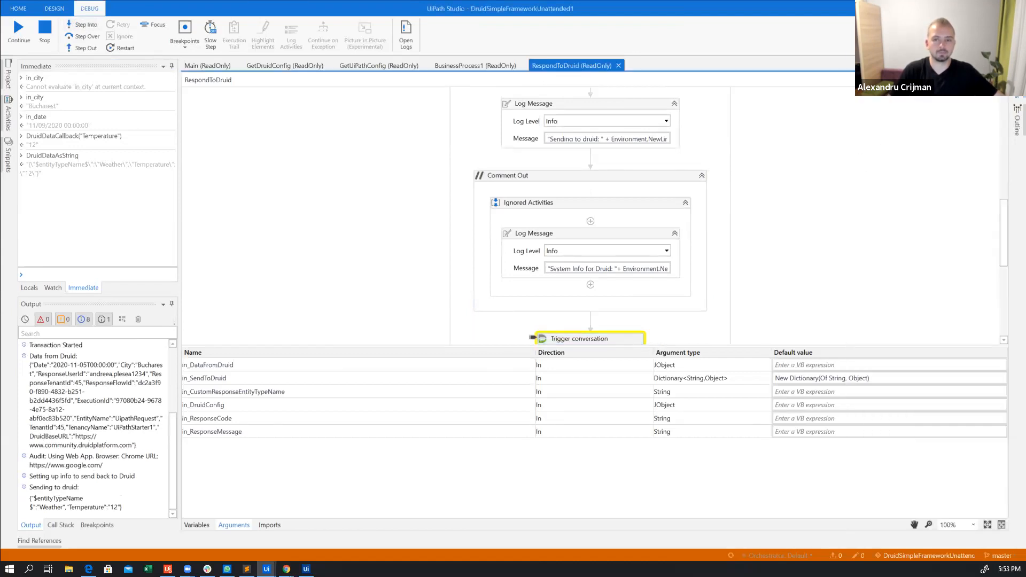
left_click(1018, 80)
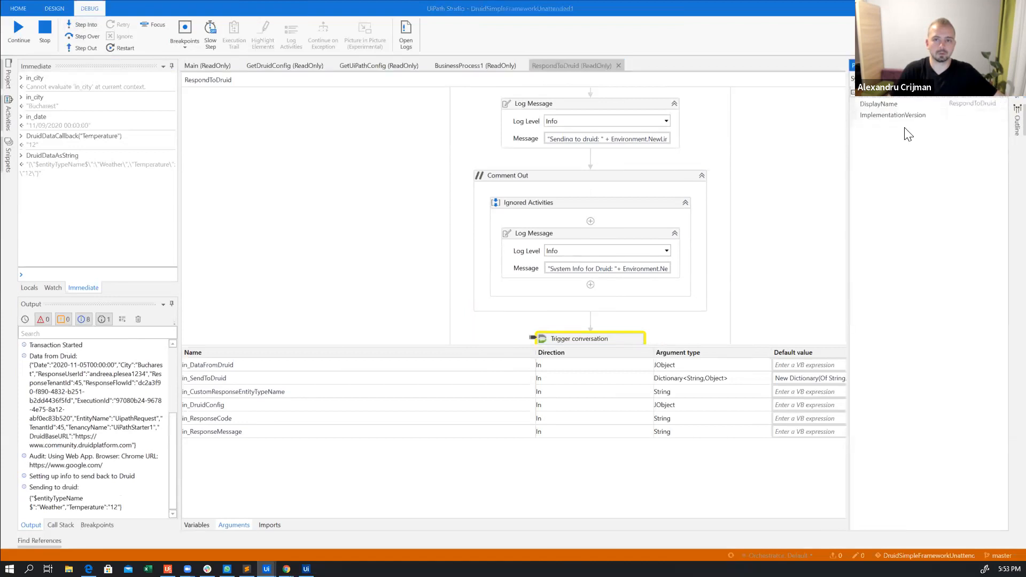
left_click(614, 339)
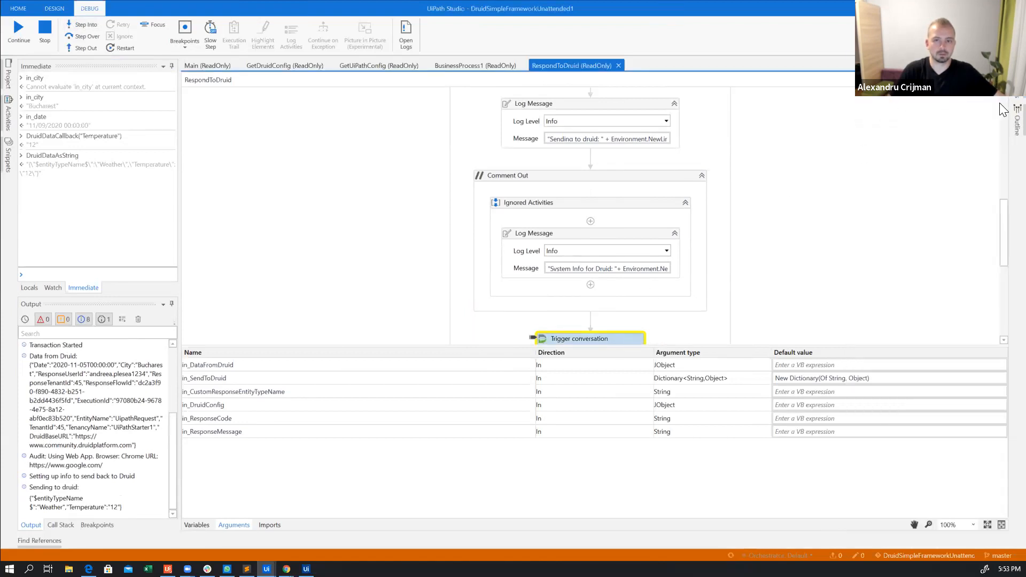
left_click_drag(847, 135, 693, 170)
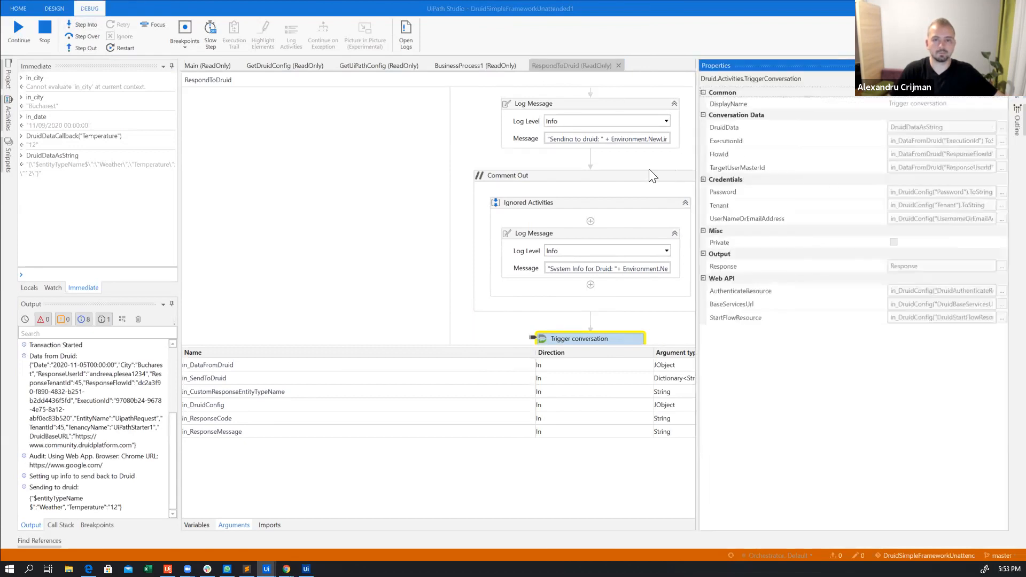
Evaluate in_DataFromDruid in the Immediate window while execution is paused at Trigger conversation
left_click(75, 274)
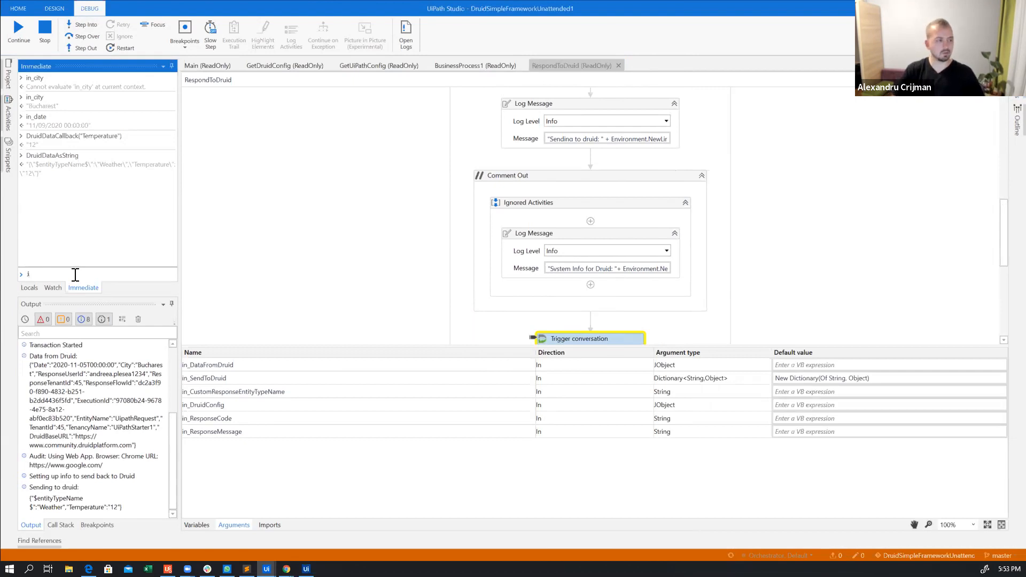
type("i")
key("BackSpace")
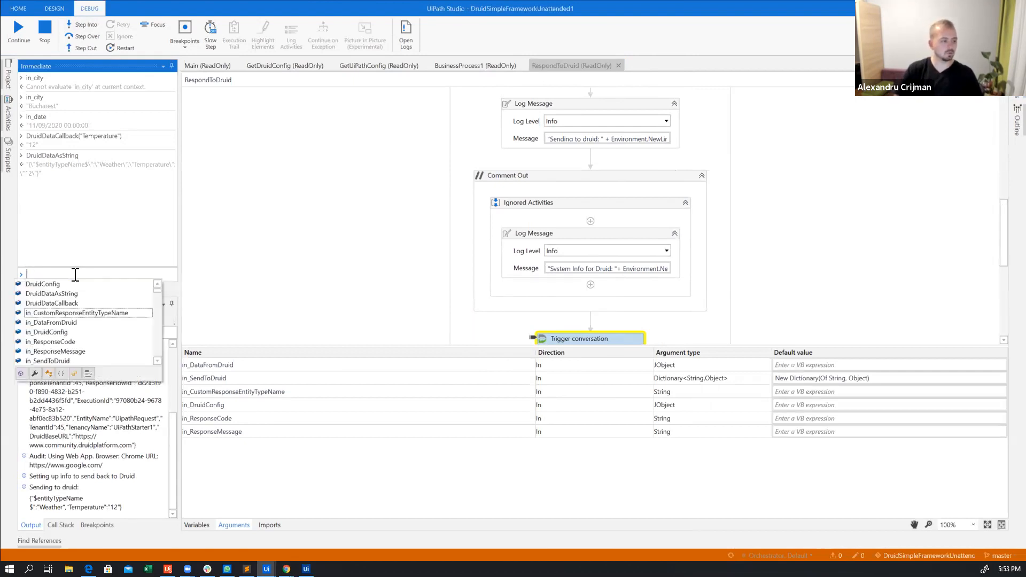
type("in")
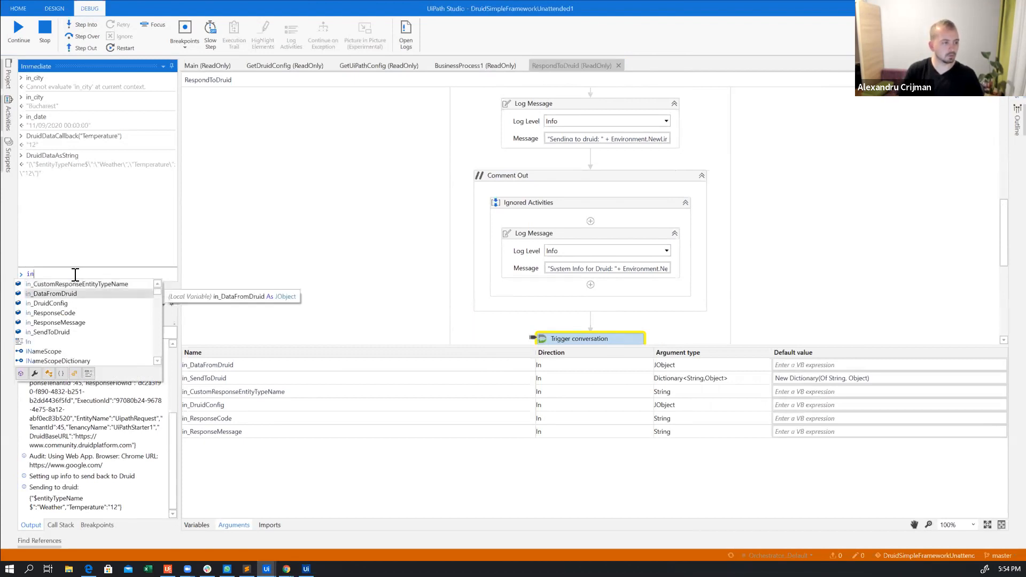
key("Tab")
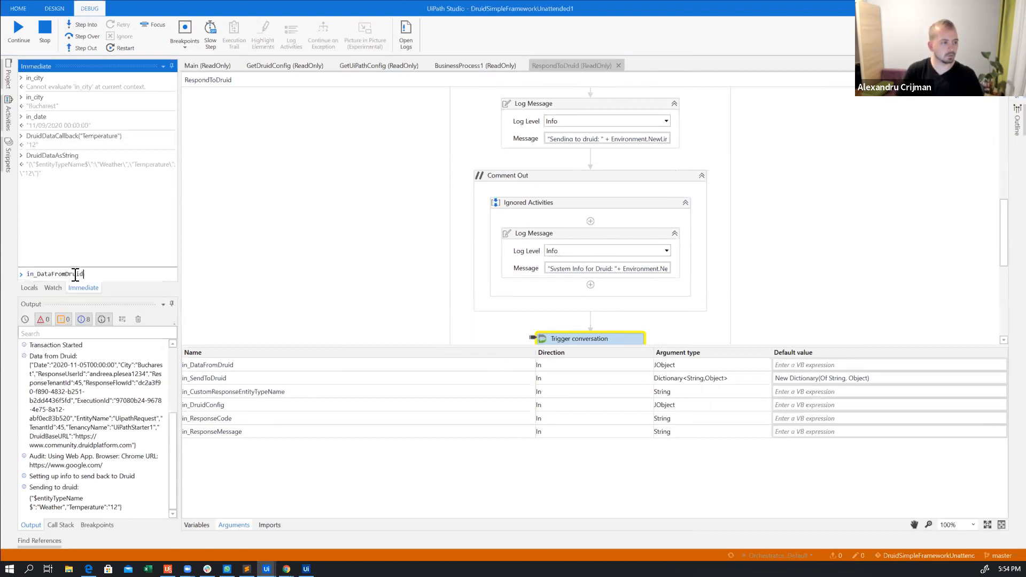
key("Return")
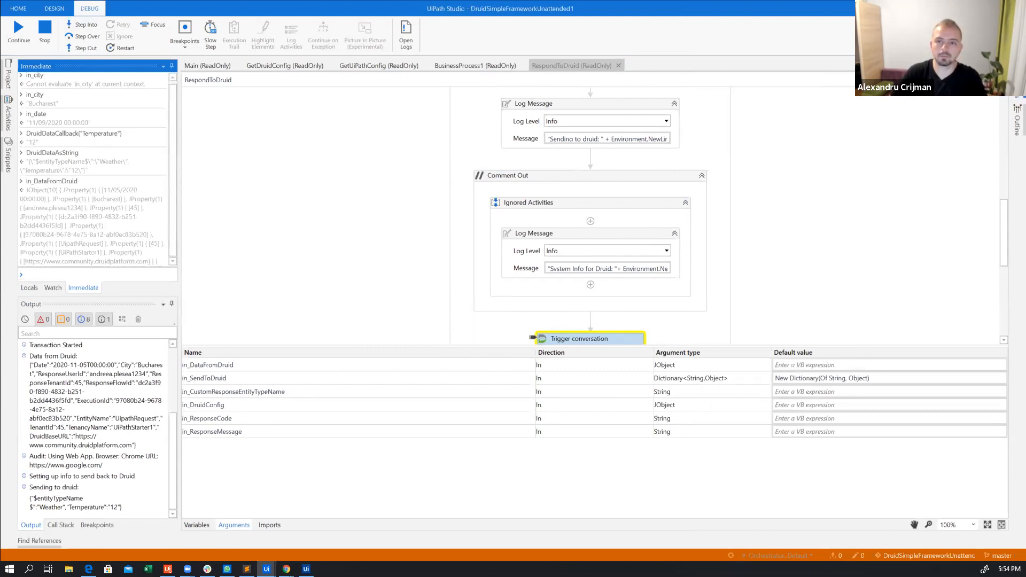
Show the Trigger conversation properties in a wider view and evaluate in_DataFromDruid("ExecutionId") in the Immediate window
left_click(1018, 83)
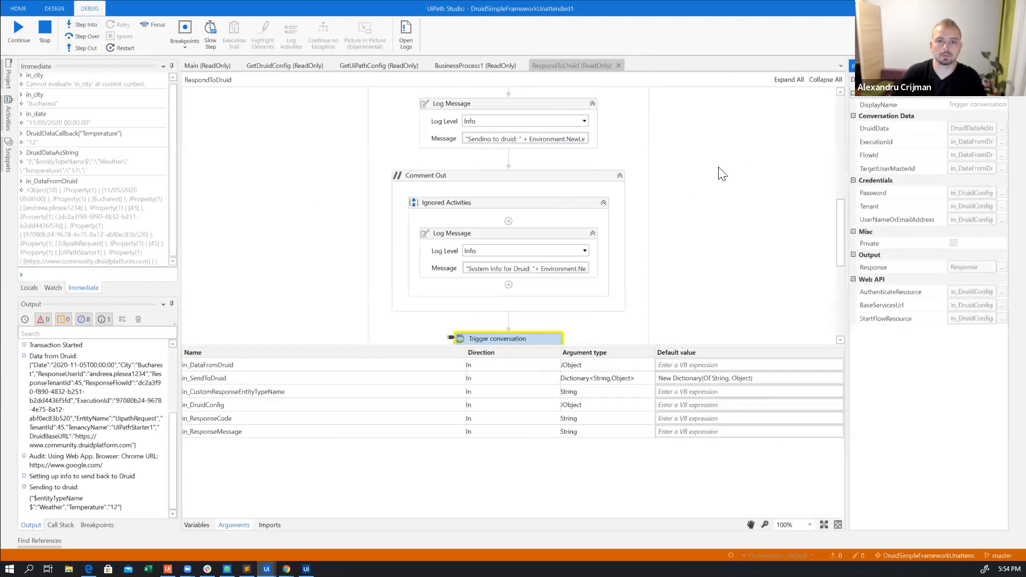
left_click_drag(848, 160, 648, 176)
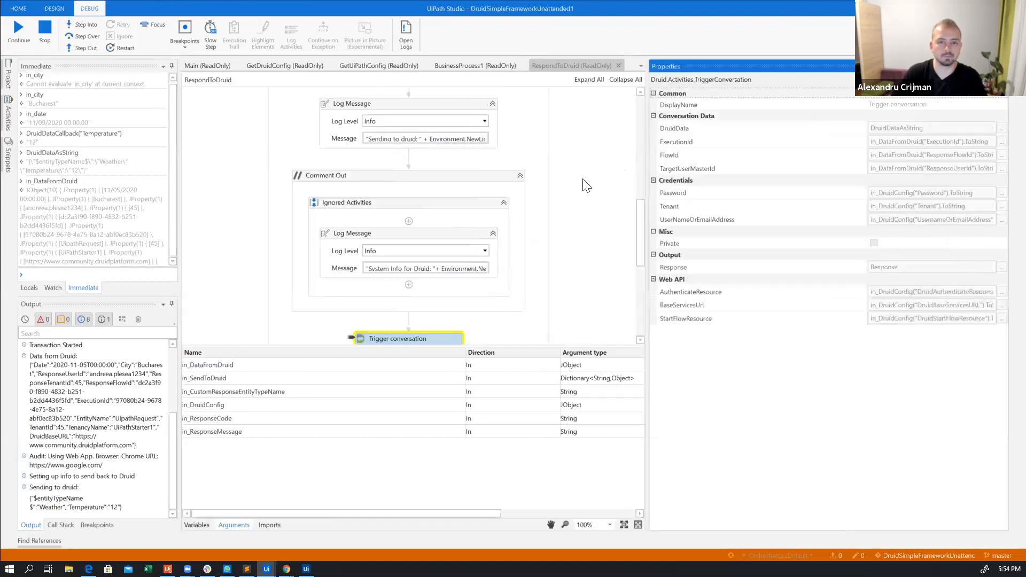
left_click(89, 277)
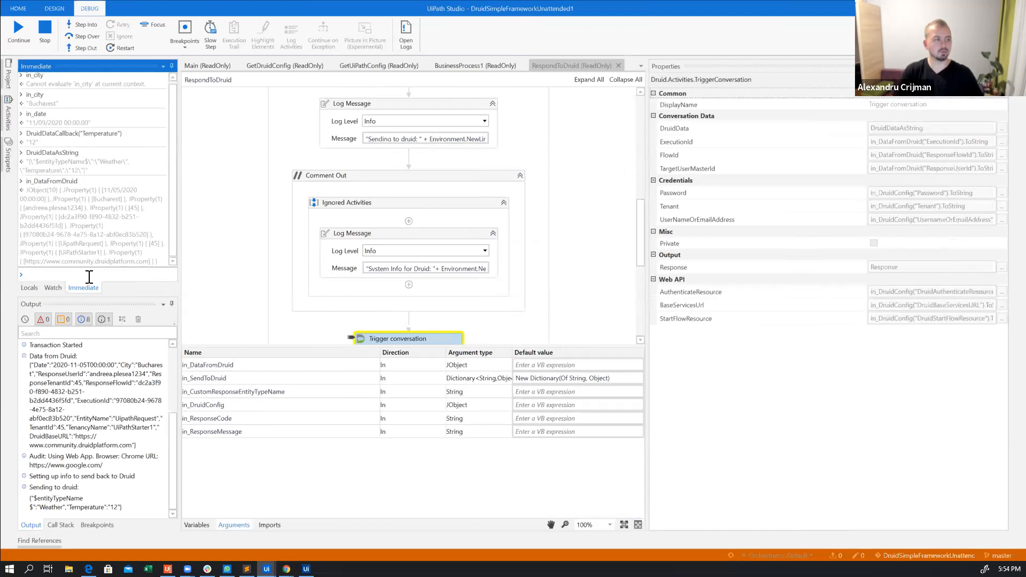
type("in_DataFromDruid")
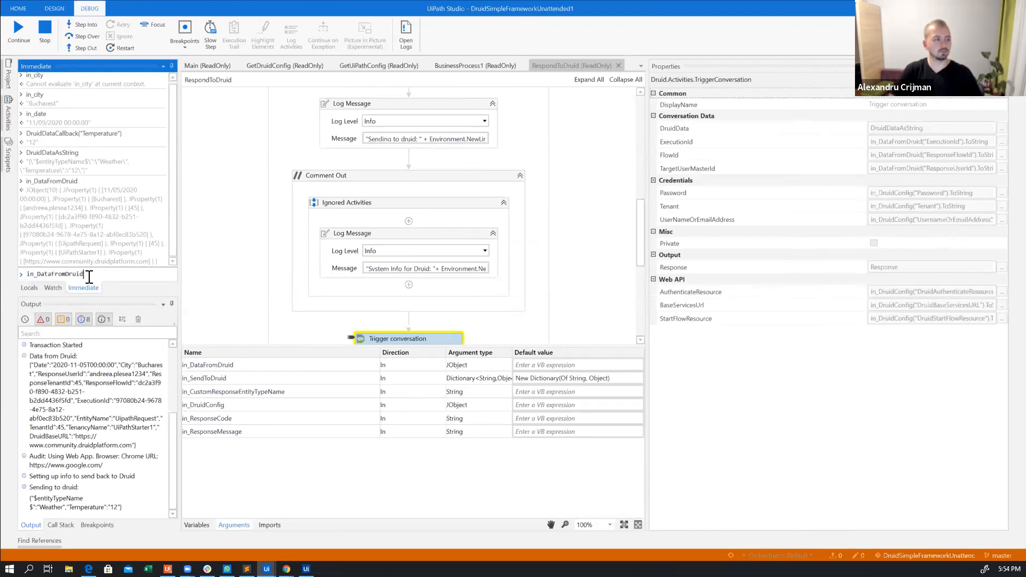
type("(")
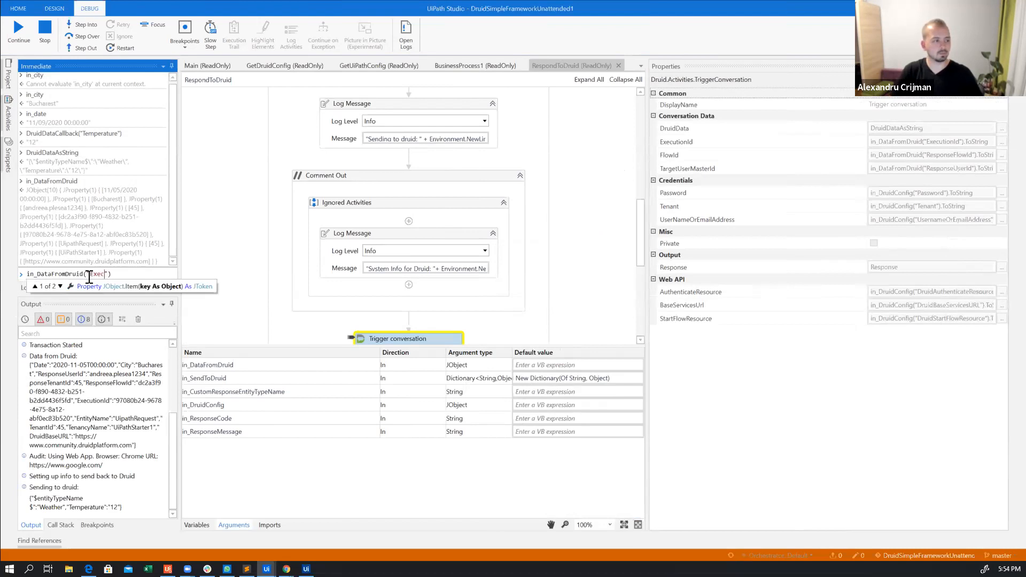
type("\"Execution")
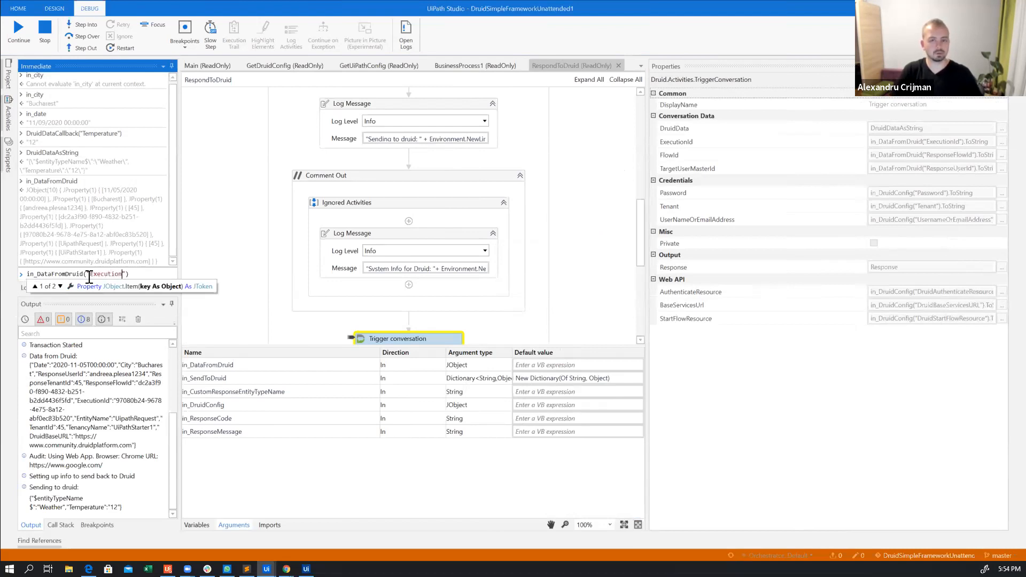
key("Return")
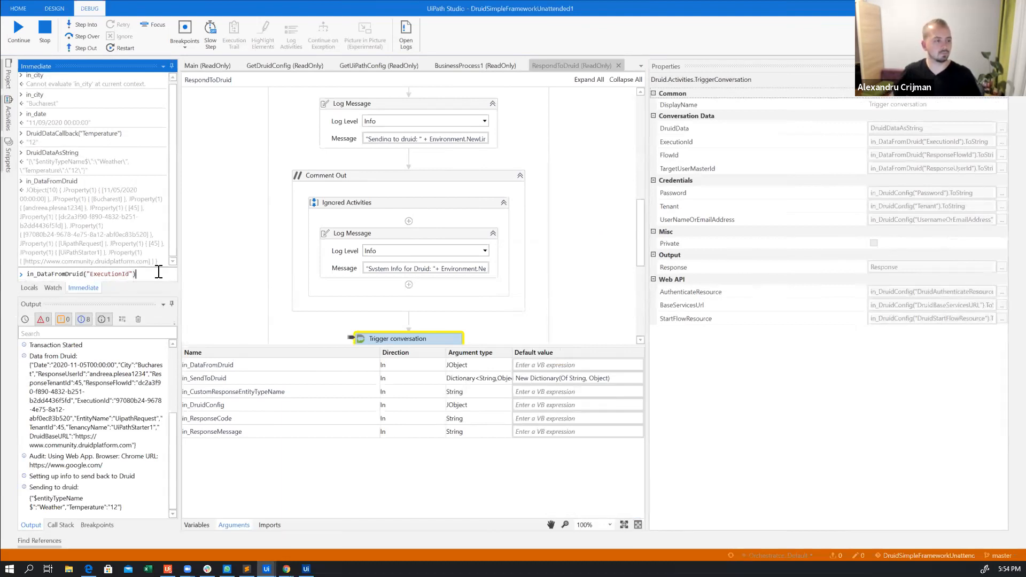
key("Return")
Reuse the ExecutionId expression to evaluate in_DataFromDruid("ResponseFlowId") in the Immediate window
left_click_drag(120, 252, 28, 251)
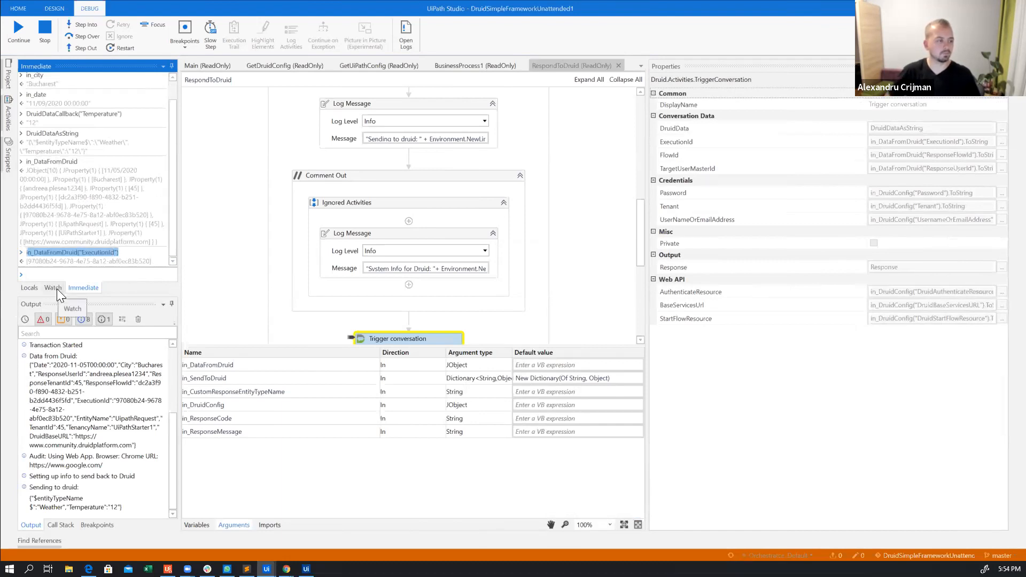
left_click(98, 275)
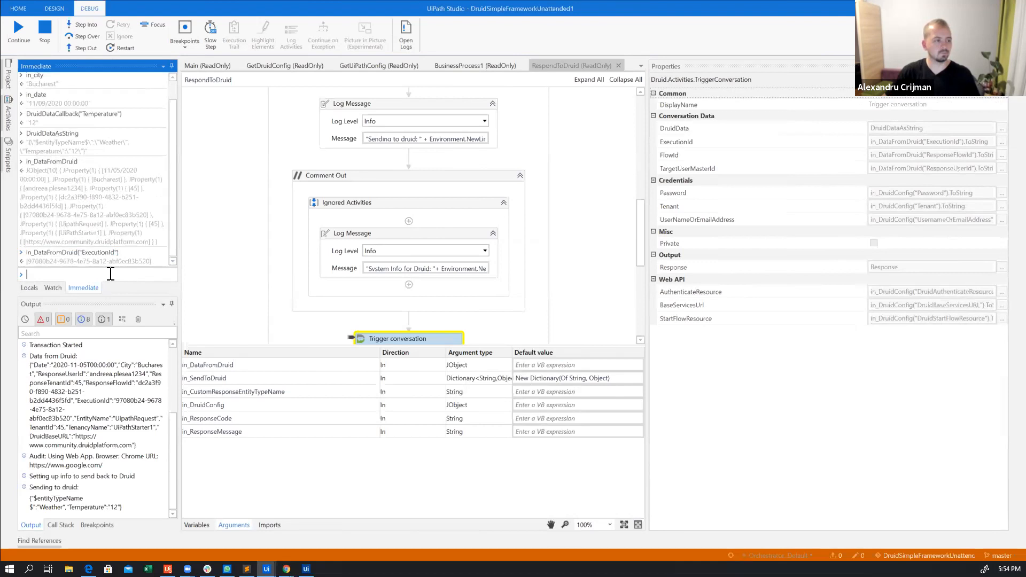
type("in_DataFromDruid(\"ExecutionId\")")
left_click_drag(90, 274, 130, 274)
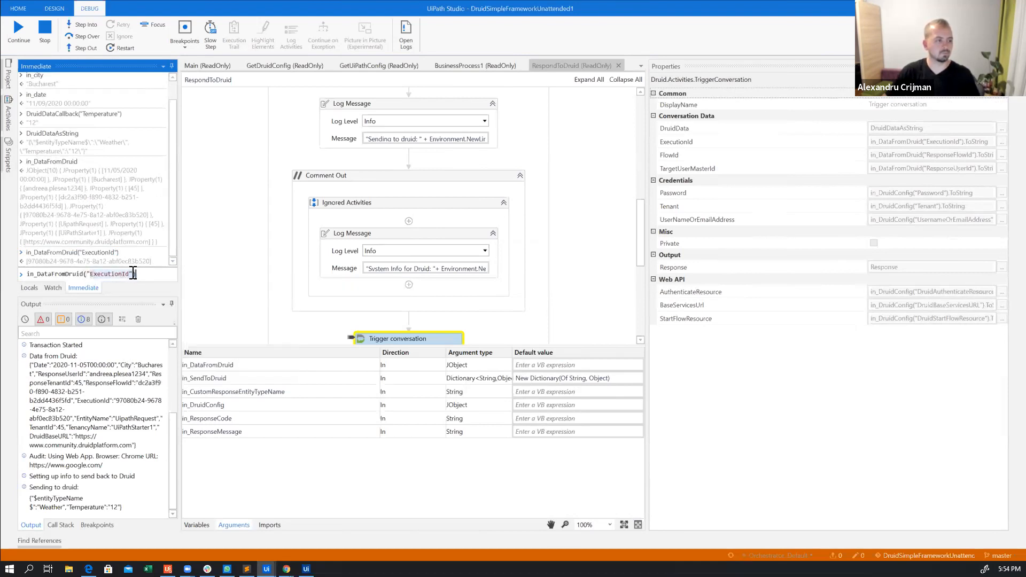
type("Re")
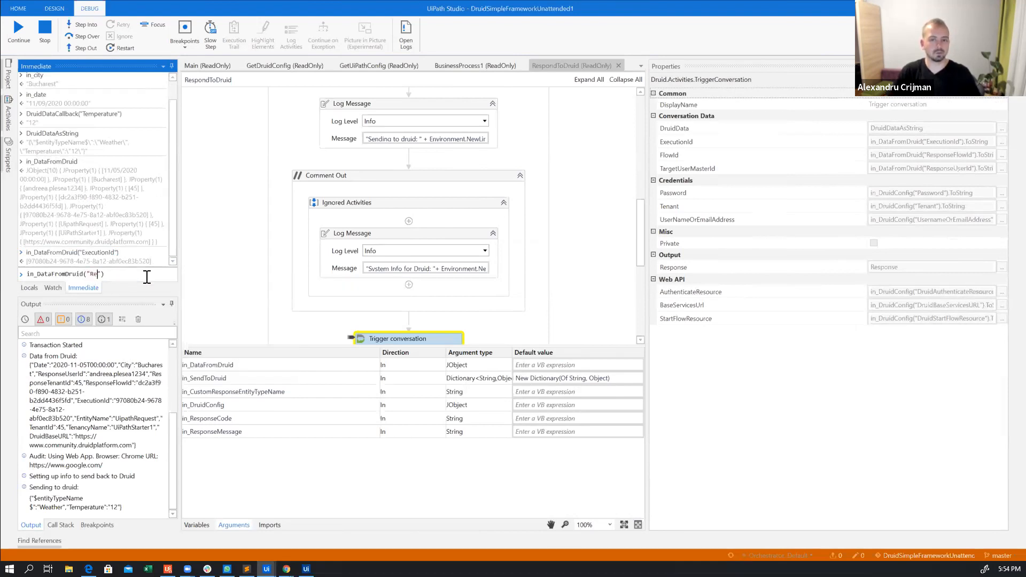
type("sponseFlo")
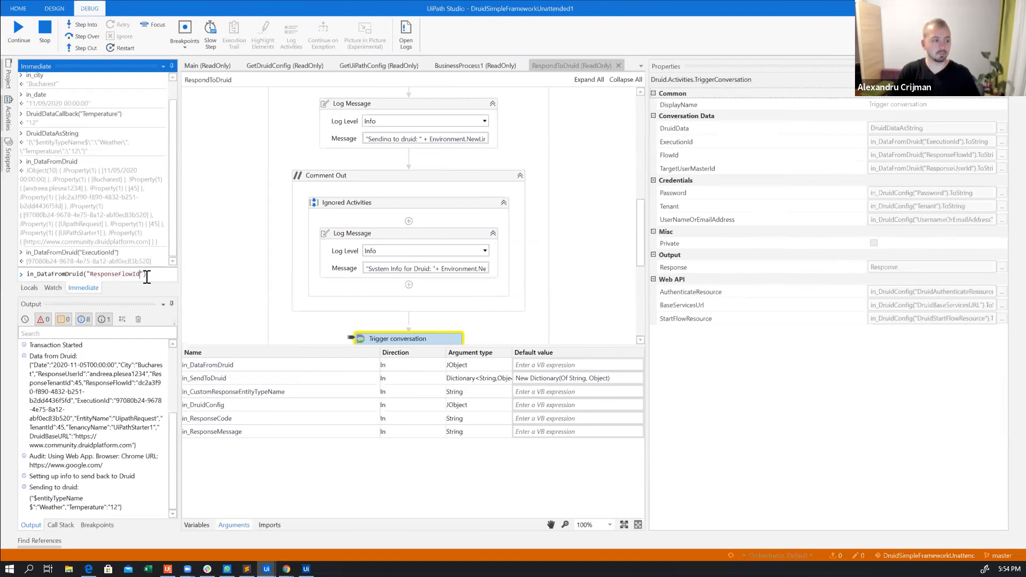
type("wId")
key("Return")
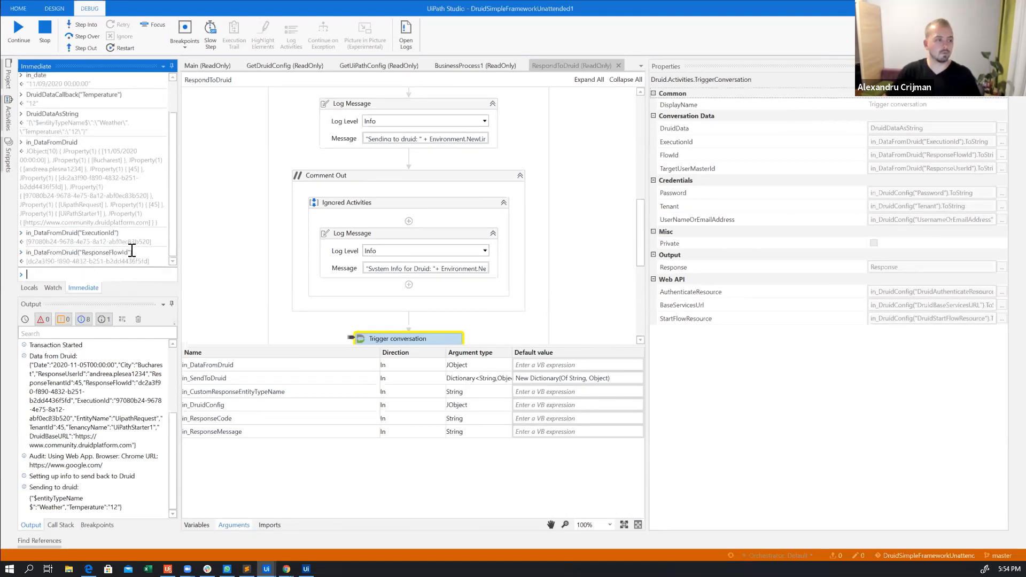
Evaluate in_DataFromDruid("ResponseUserId") in the Immediate window
type("in_DataFromDruid(\"ExecutionId\")")
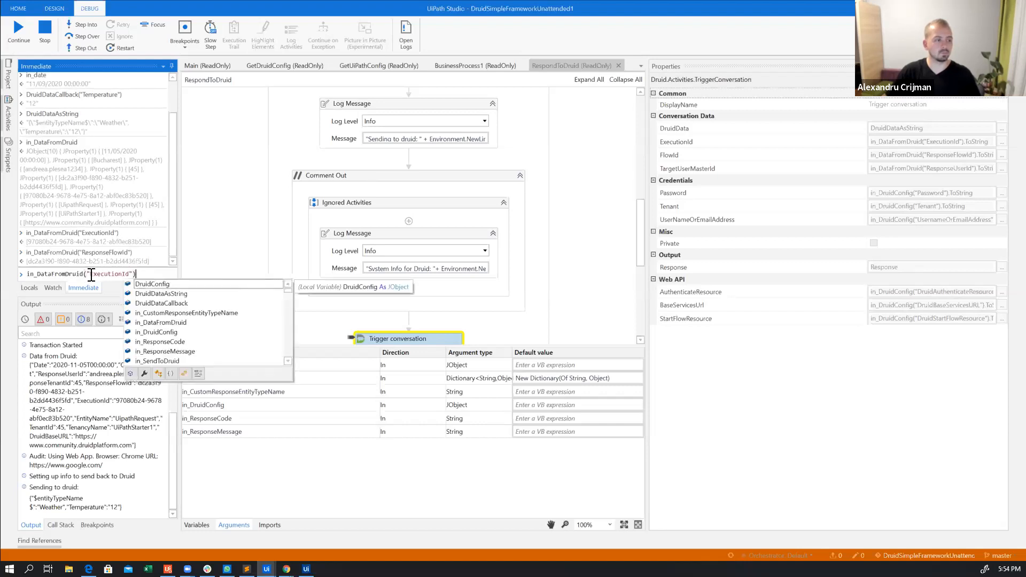
double_click(92, 275)
type("ResponseUser")
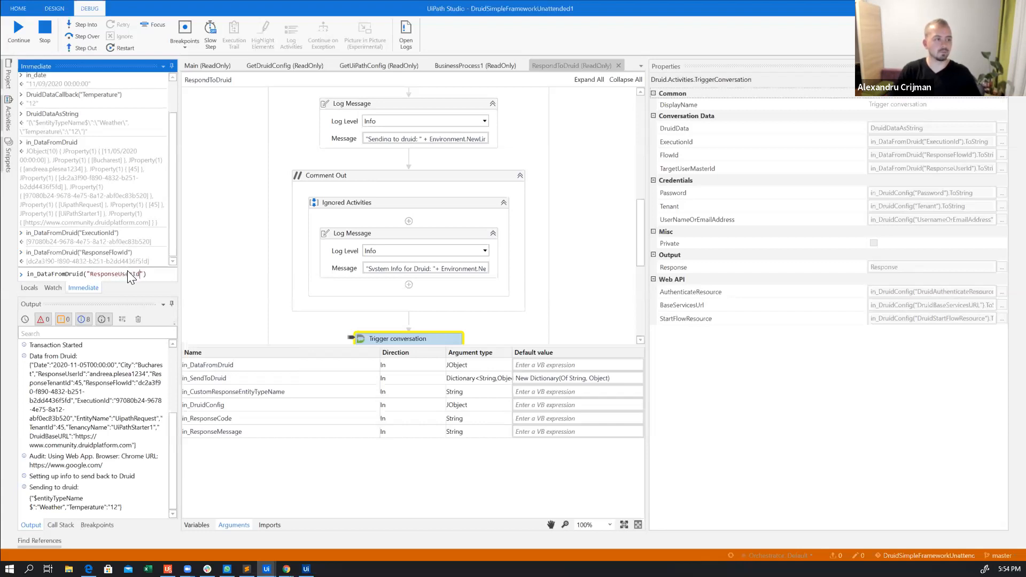
key("Return")
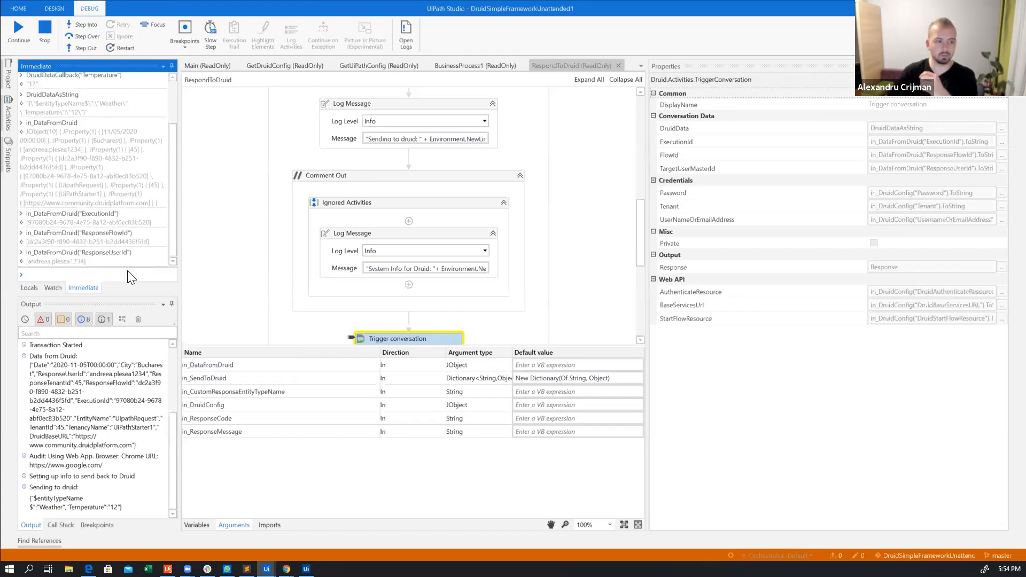
Step over Trigger conversation and the rest of RespondToDruid back into Main, and continue execution until the debug run ends
left_click(77, 36)
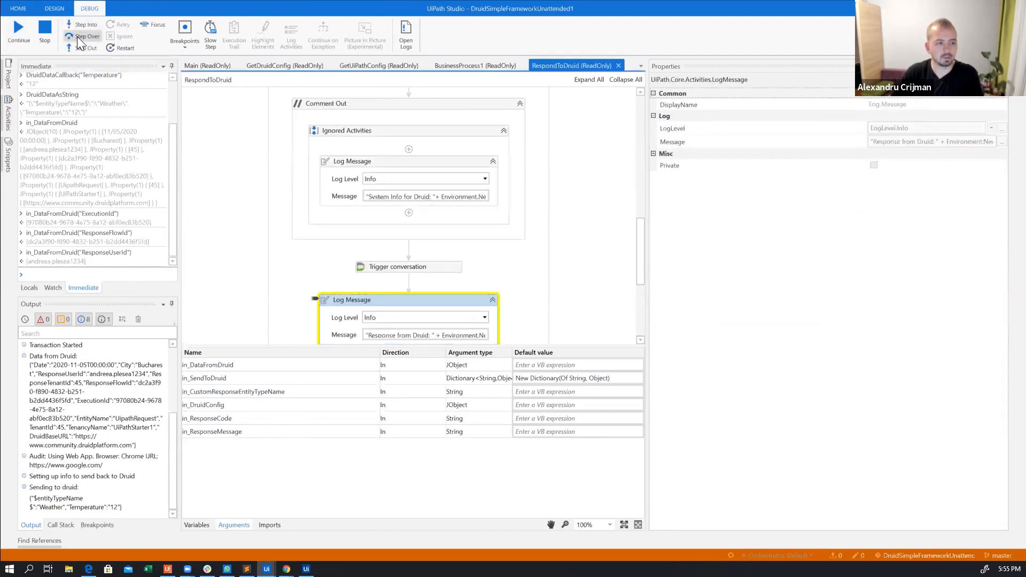
left_click(77, 37)
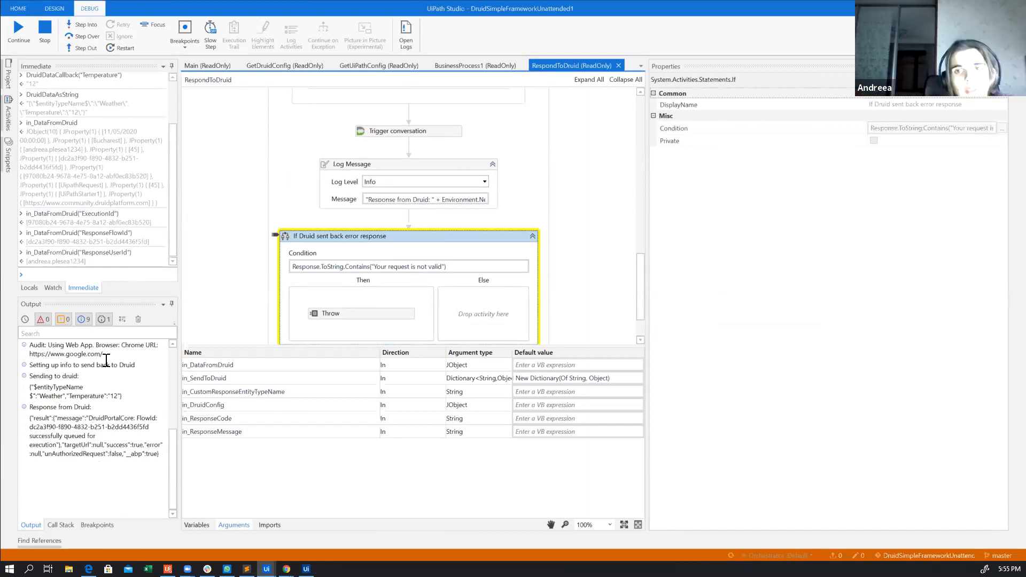
left_click(94, 38)
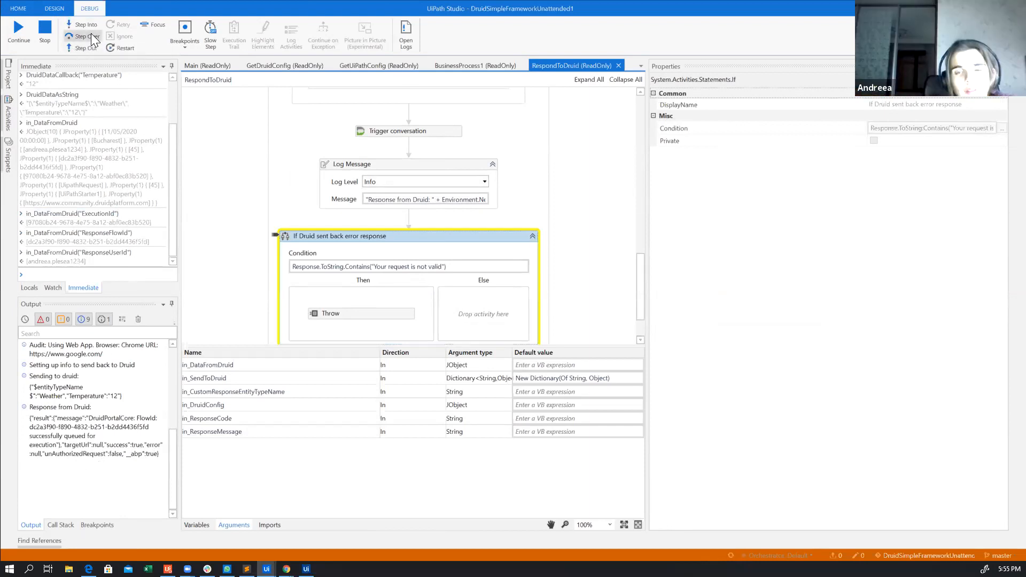
left_click(92, 35)
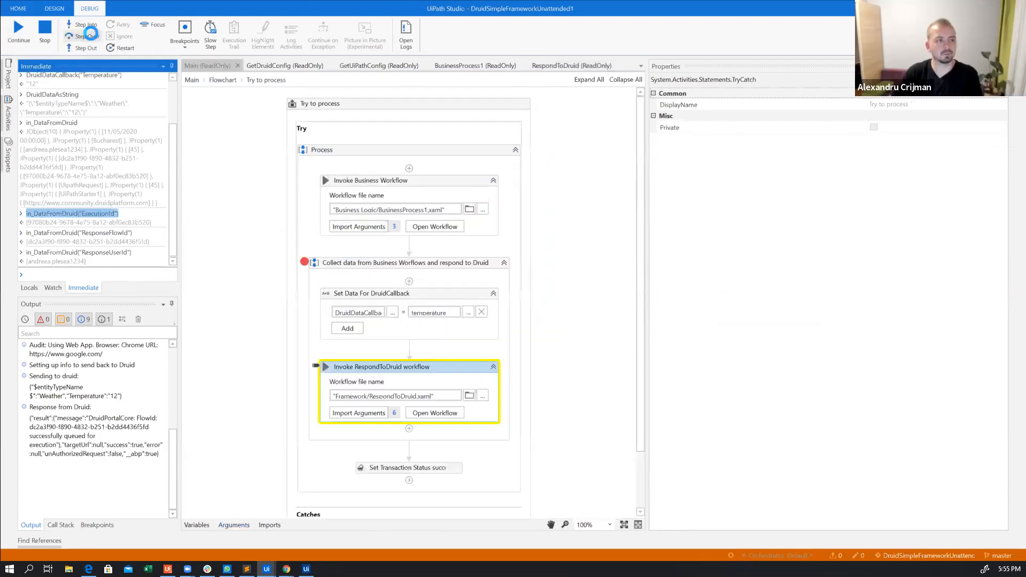
left_click(91, 34)
left_click(14, 33)
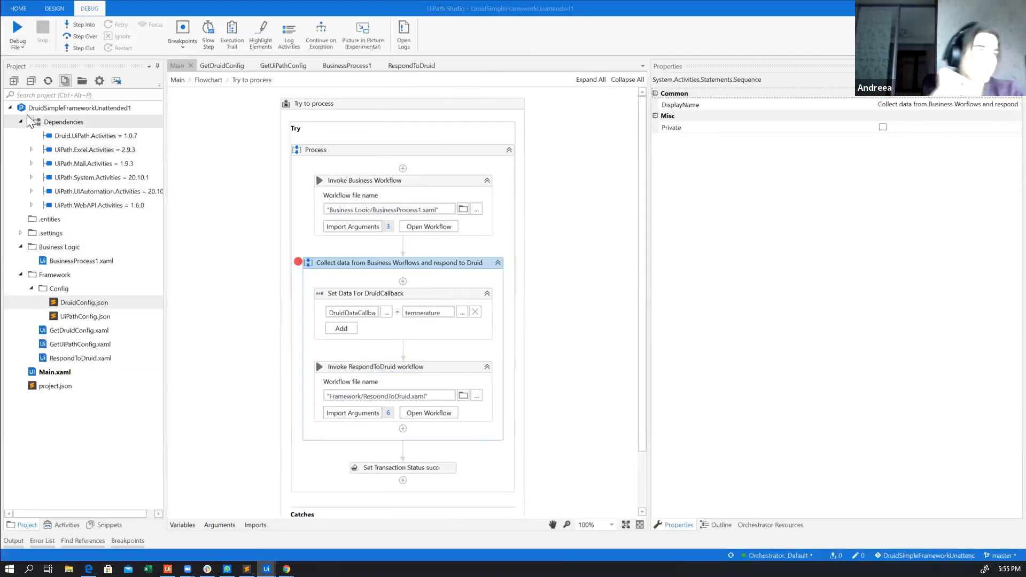
Switch to Orchestrator, remove the remaining New transaction from HackDruidTrainingQueue, and refresh the transaction list
key("alt+Tab")
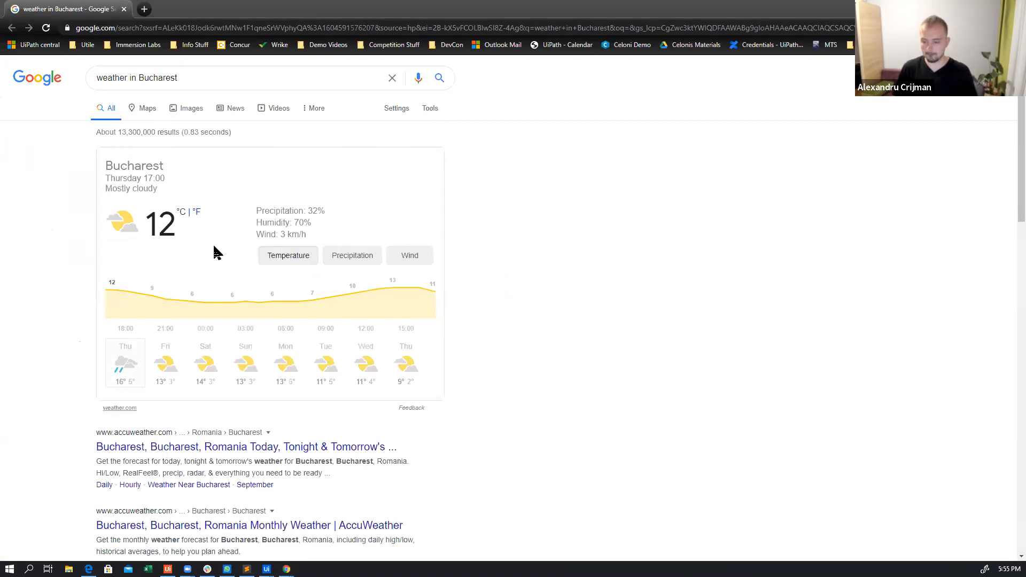
key("alt+Tab")
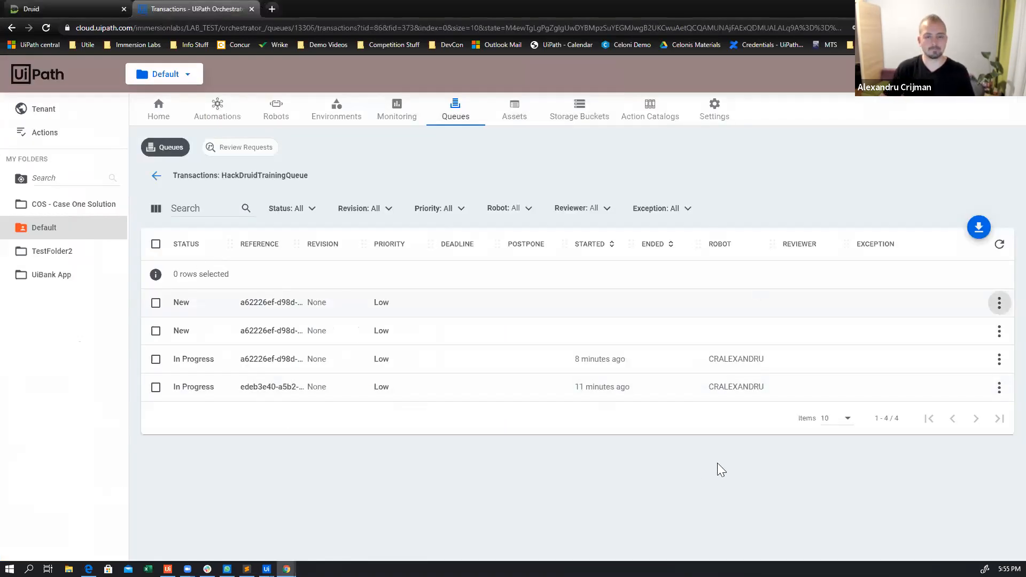
left_click(999, 245)
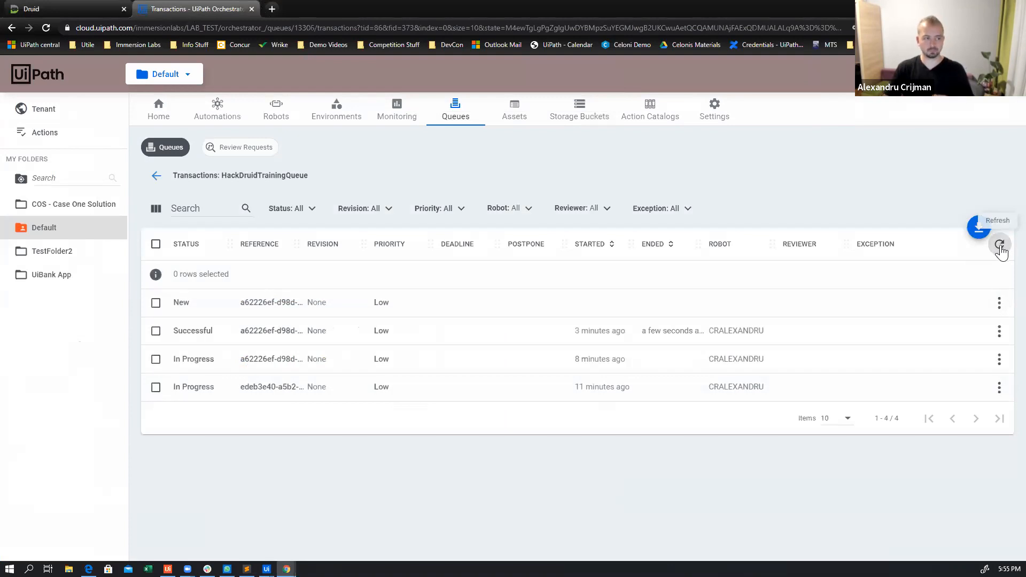
left_click(999, 303)
left_click(944, 494)
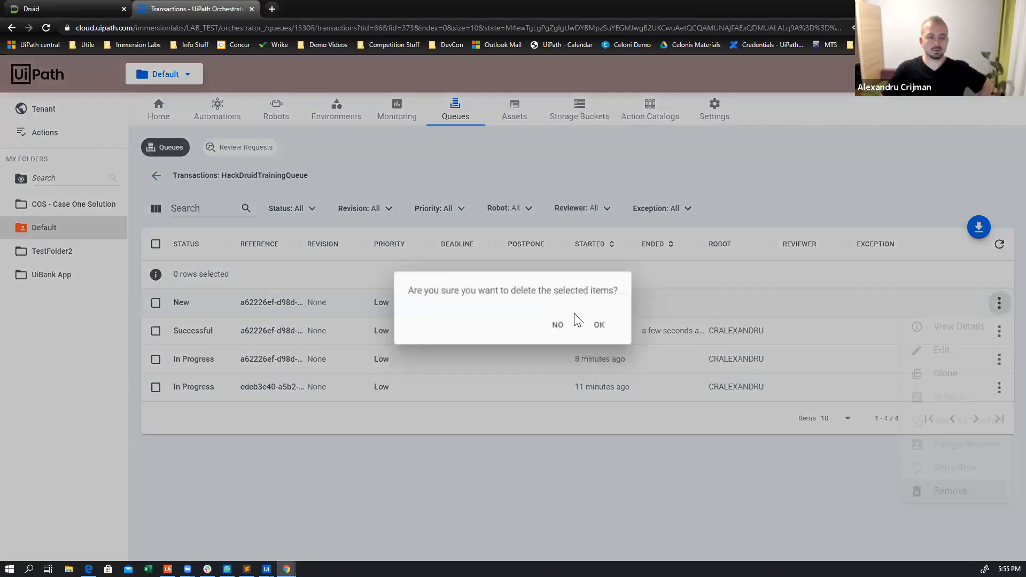
left_click(599, 328)
left_click(1000, 244)
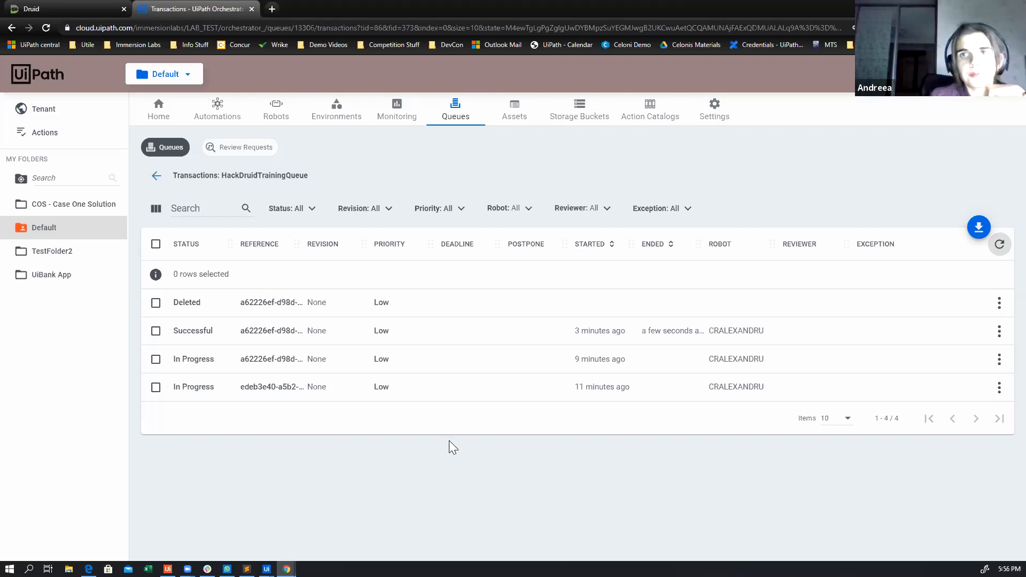
left_click(996, 249)
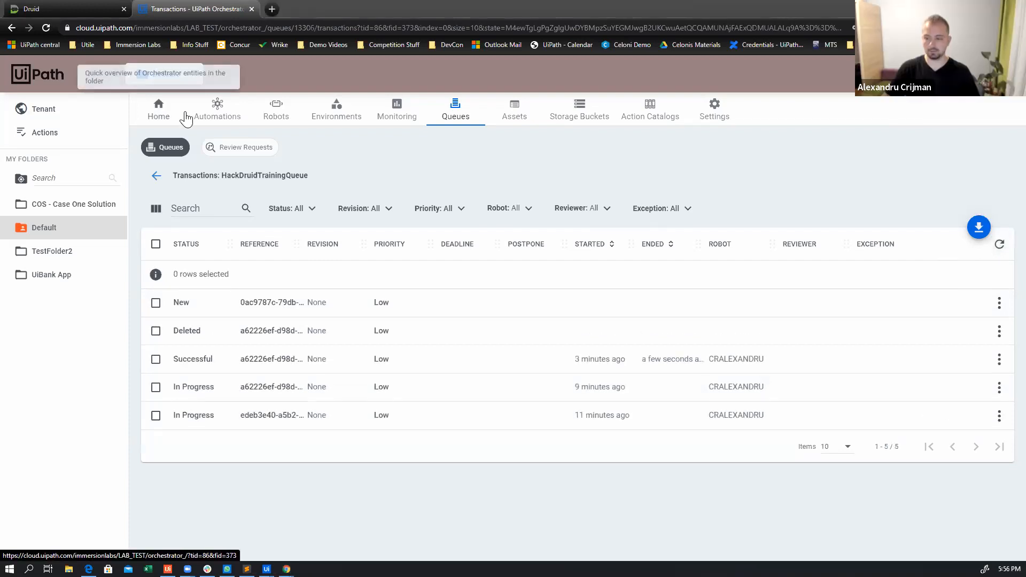
Return to UiPath Studio and run the unattended project to process the new queue item
key("alt+Tab")
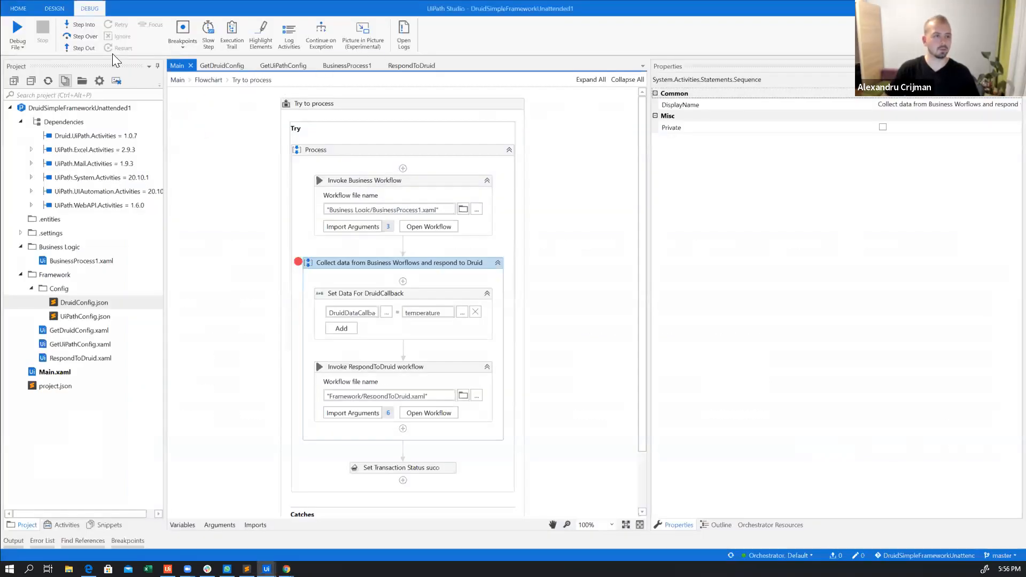
left_click(10, 48)
left_click(24, 84)
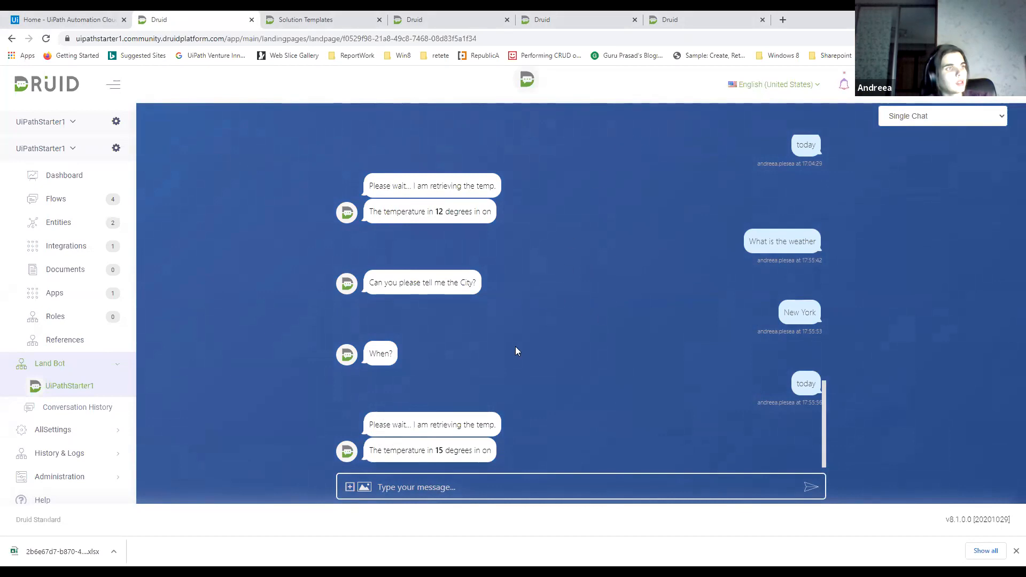
Switch to the Yoyo bot's Druid portal and open the ImportFile flow of the CreateFlow solution
left_click(607, 19)
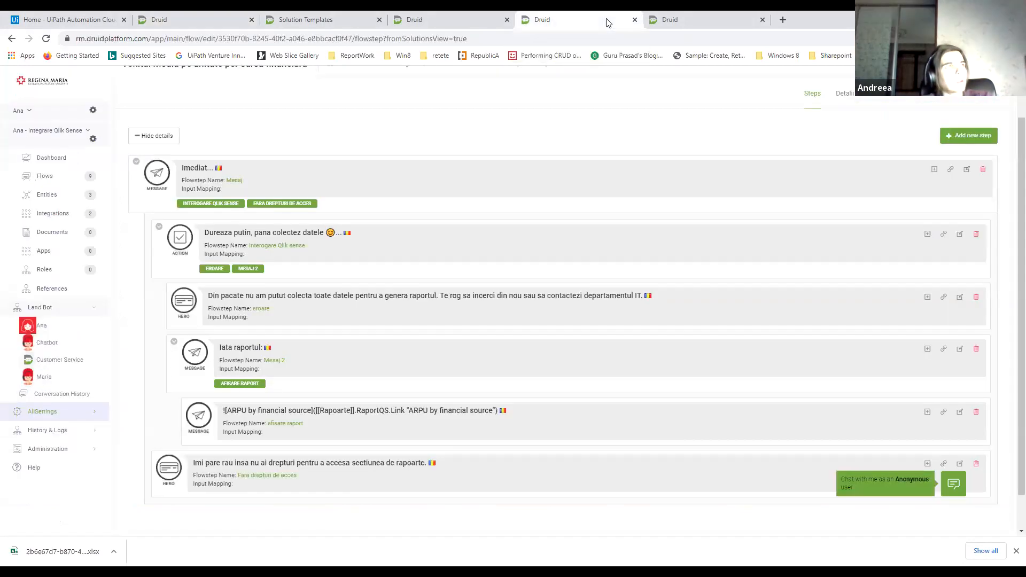
left_click(669, 19)
left_click(374, 20)
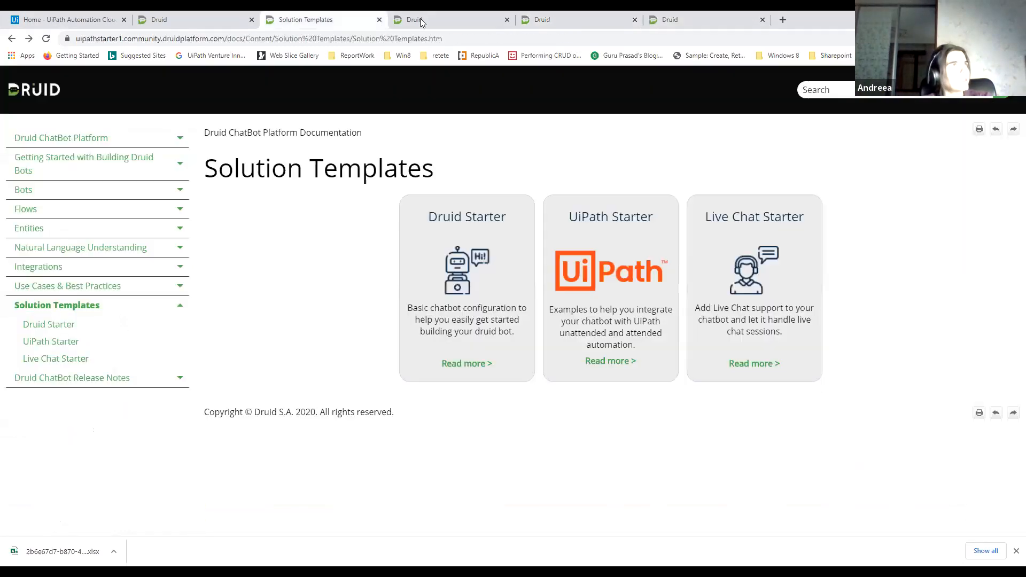
left_click(431, 20)
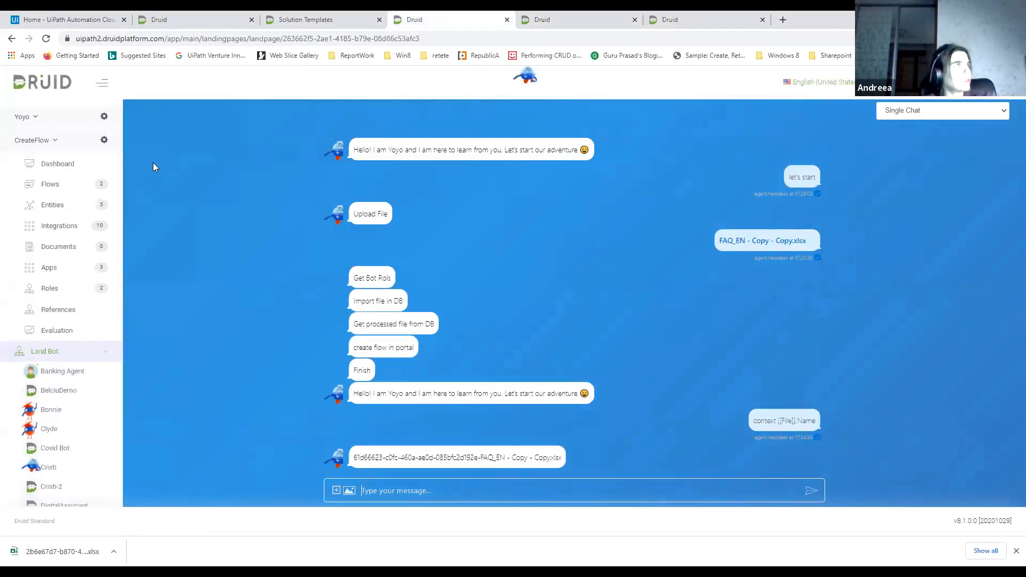
left_click(79, 195)
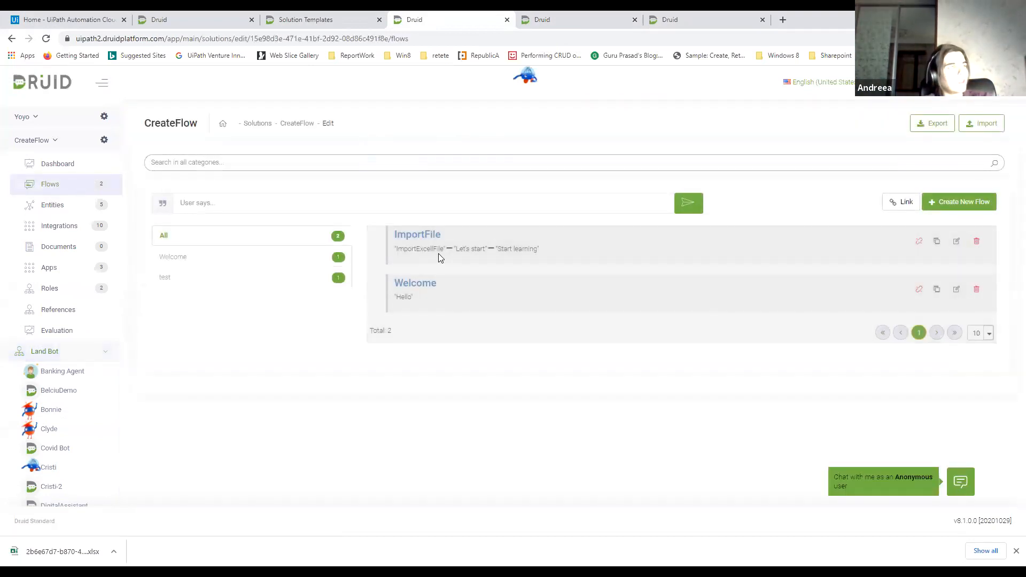
left_click(434, 237)
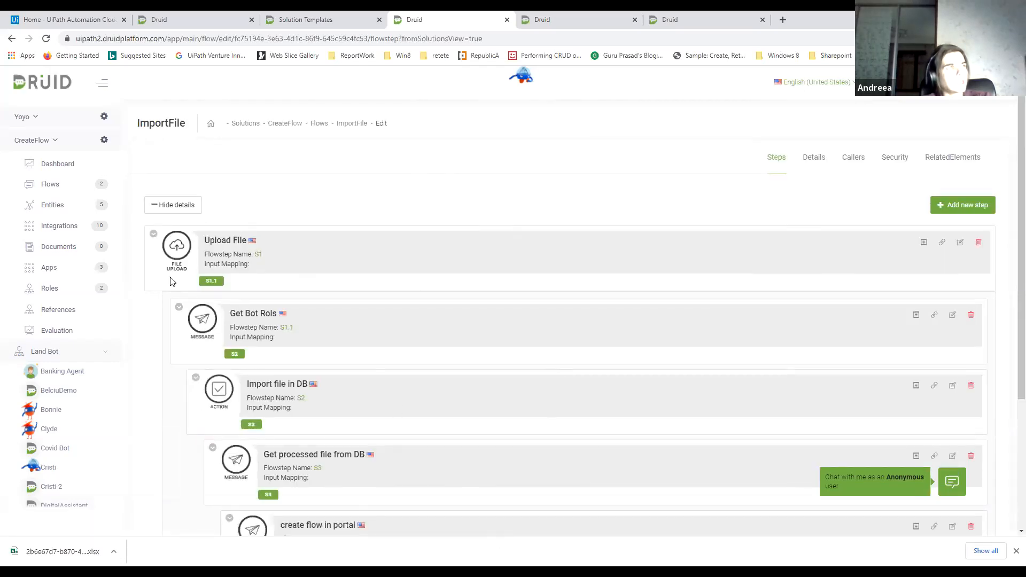
Examine the settings of the Upload File flow step S1 and close it without saving
left_click(961, 242)
left_click(381, 180)
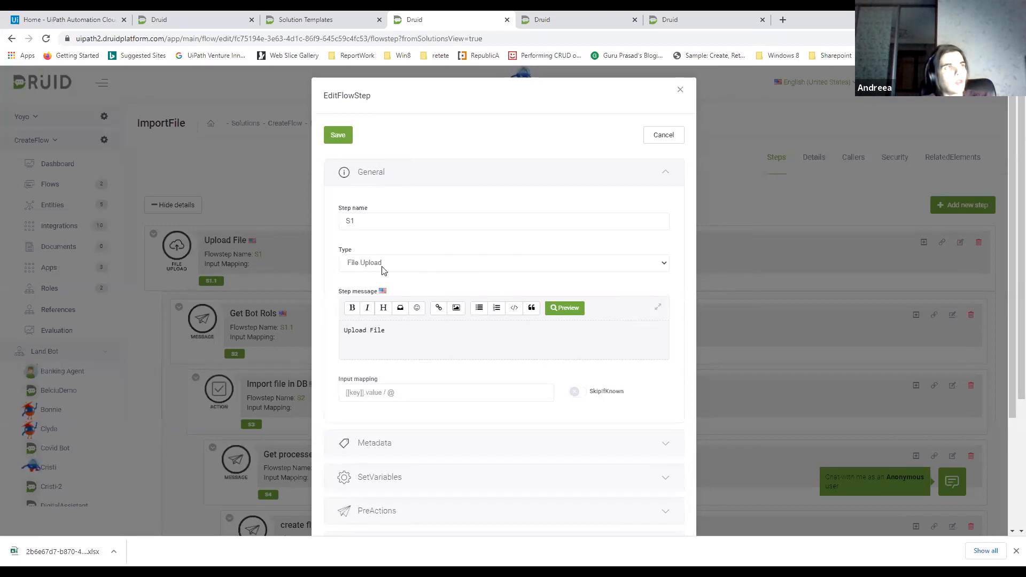
scroll(423, 337, "down", 2)
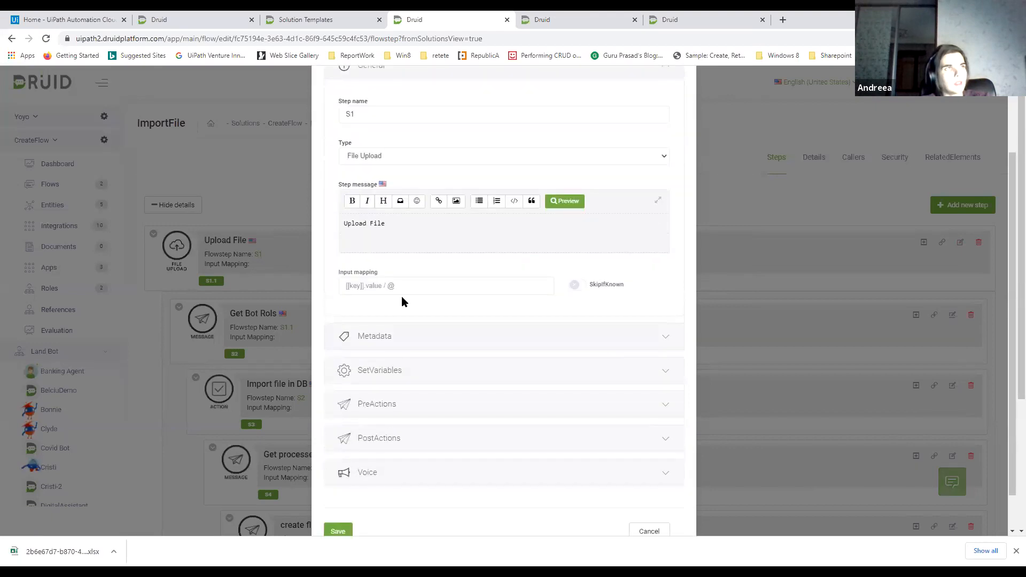
scroll(504, 328, "down", 1)
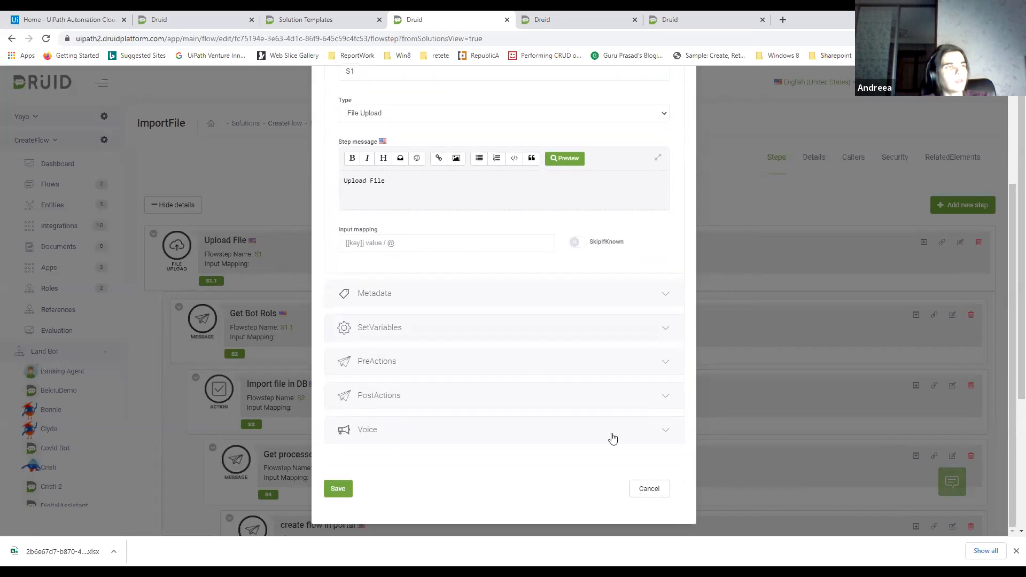
left_click(649, 489)
In the CreateFlow integrations, inspect the tasks of 3.import-faq-save-excel-file-to-db and 4.import-faq-get-excell-procesed-records, returning to the list
left_click(59, 228)
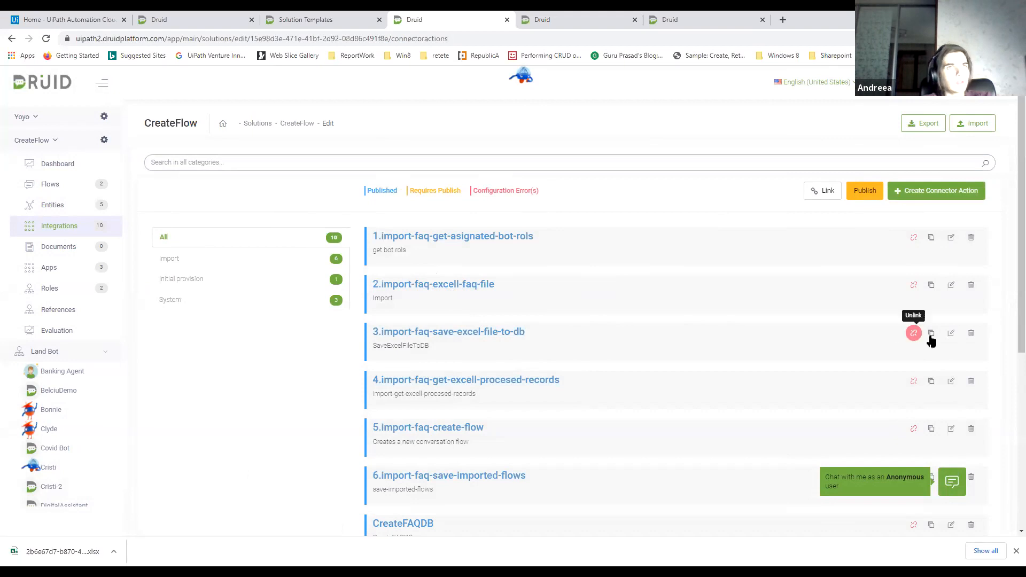
left_click(947, 337)
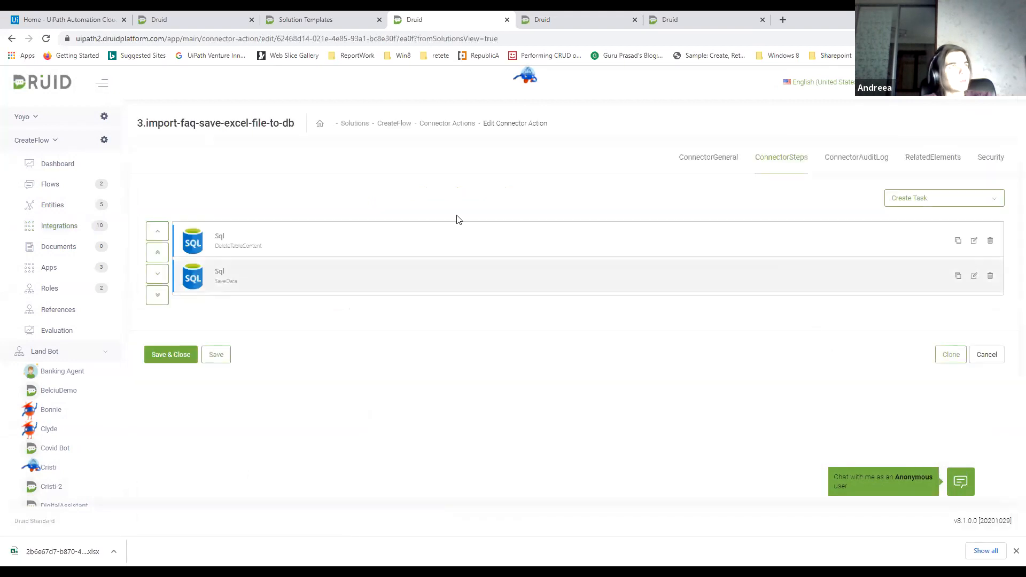
left_click(12, 38)
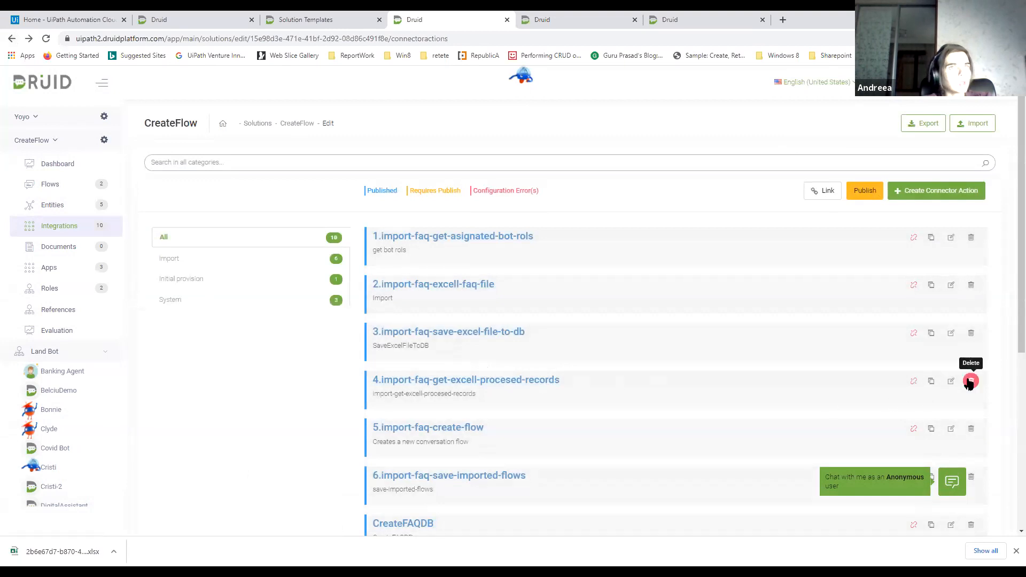
left_click(952, 381)
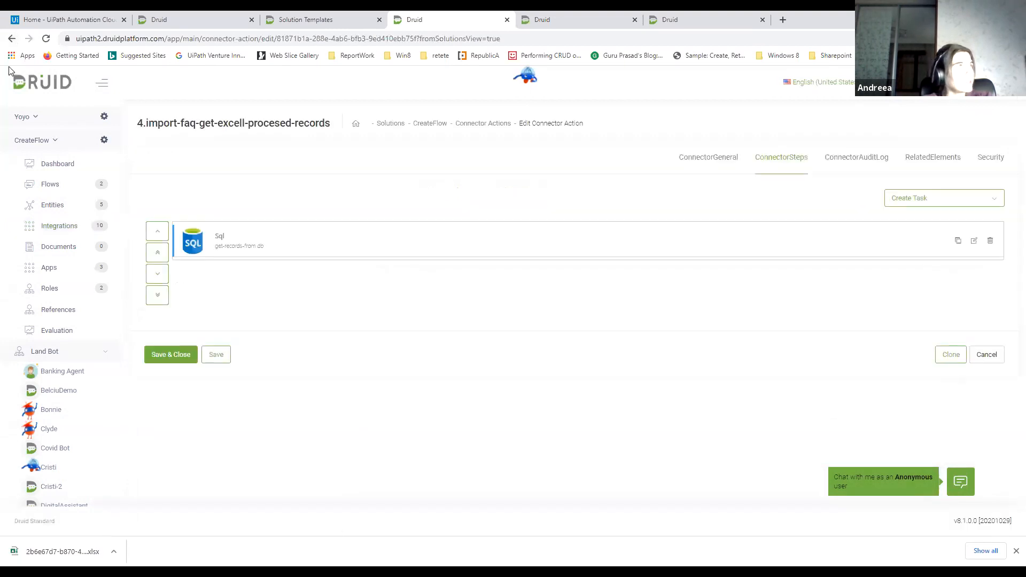
left_click(12, 39)
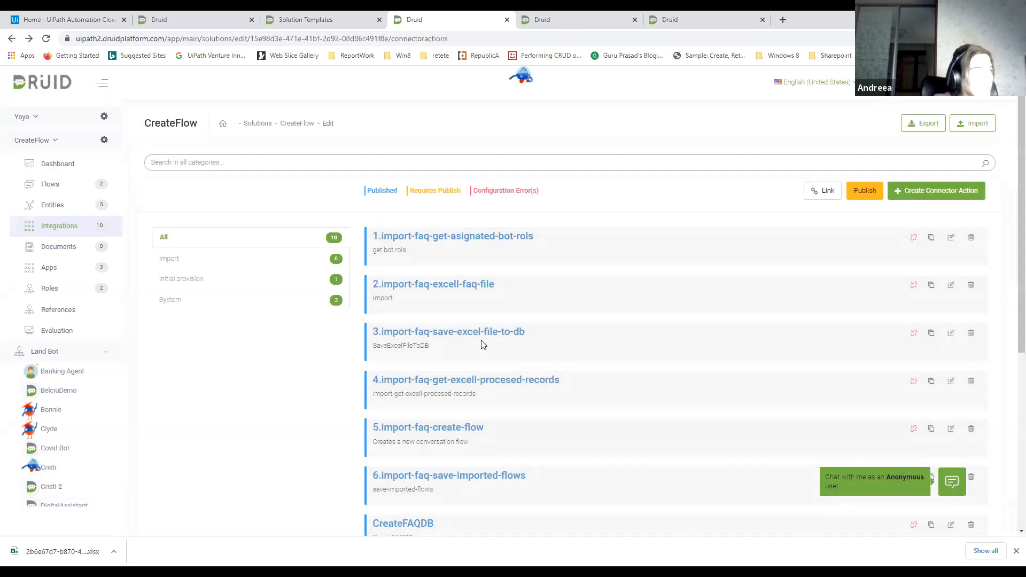
Look through the remaining connector actions, open 1.import-faq-get-asignated-bot-rols, and return to the list
scroll(484, 344, "down", 3)
scroll(483, 345, "up", 2)
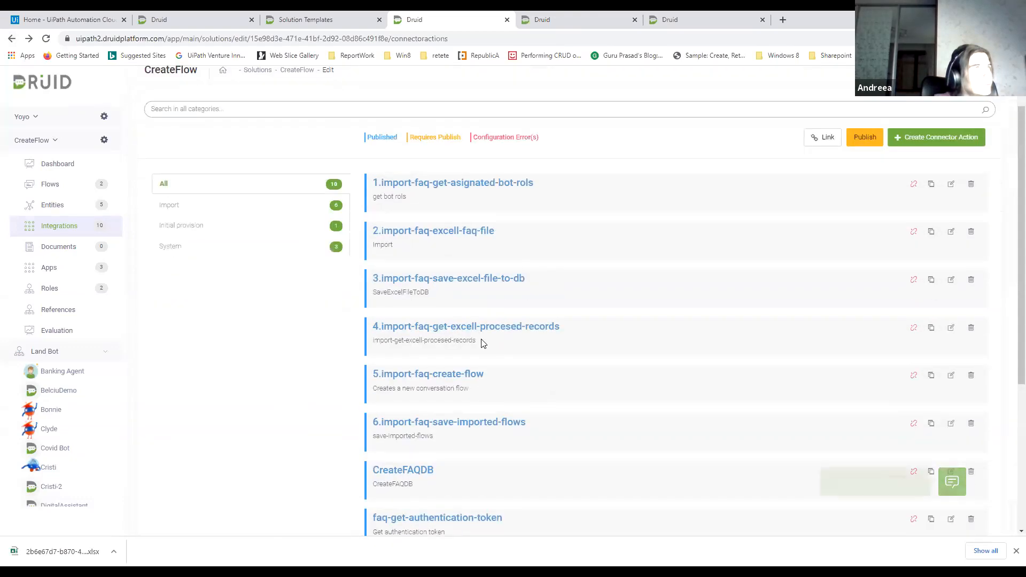
left_click(951, 184)
left_click(12, 39)
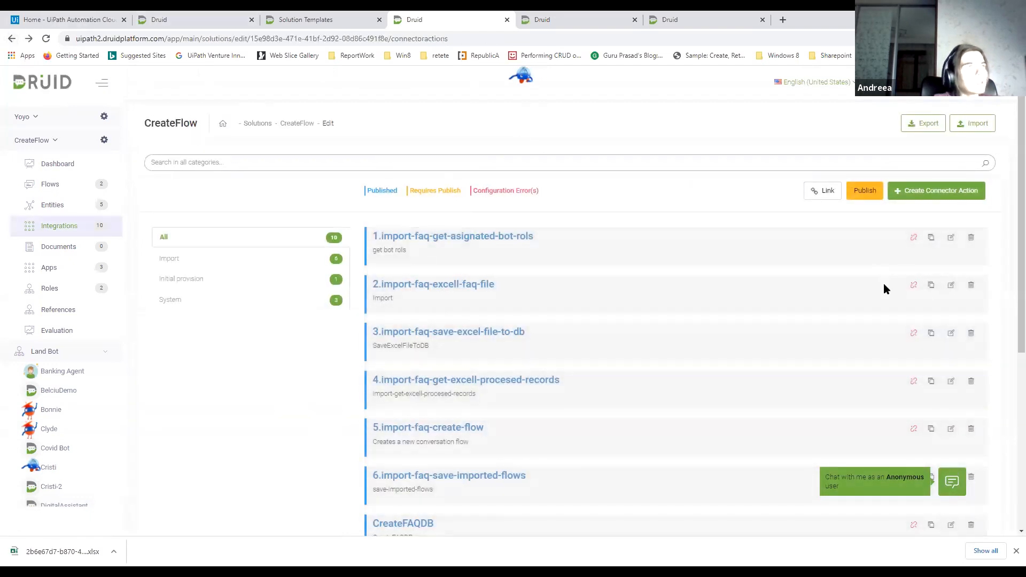
Open 2.import-faq-excell-faq-file, view the available task types including Read Excel File, and open its ReadExcelFile task
left_click(932, 286)
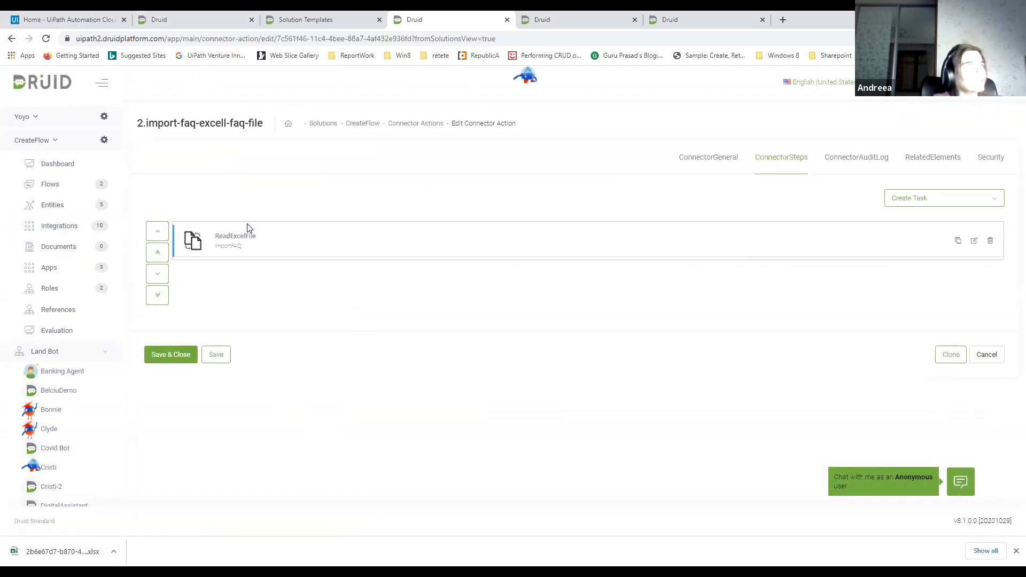
left_click(942, 201)
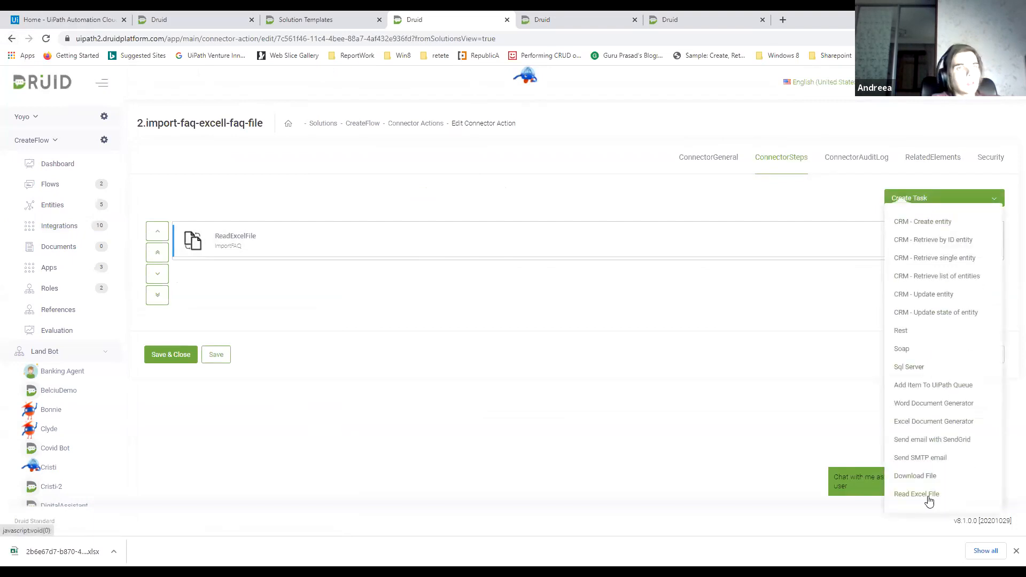
left_click(793, 292)
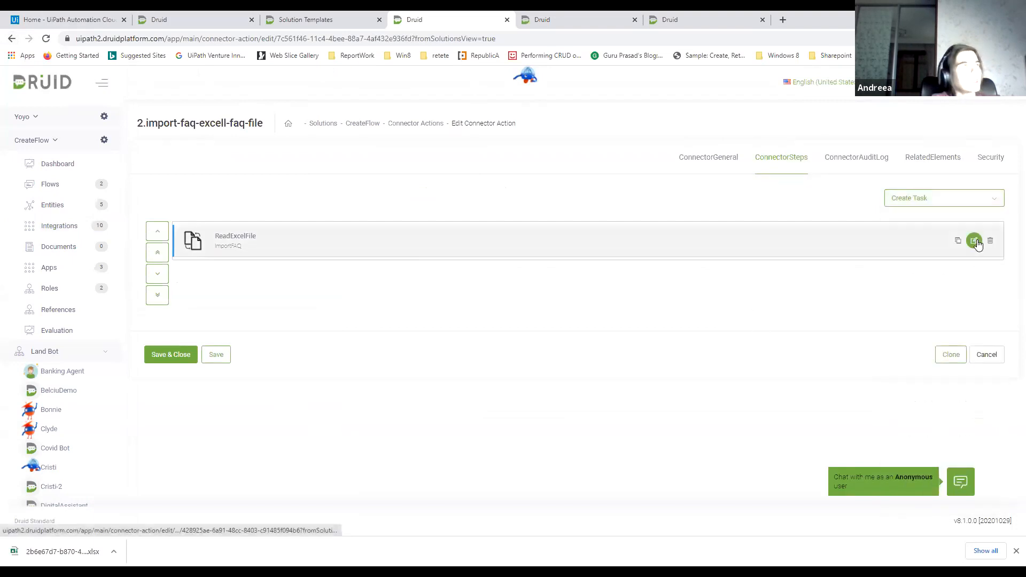
left_click(975, 241)
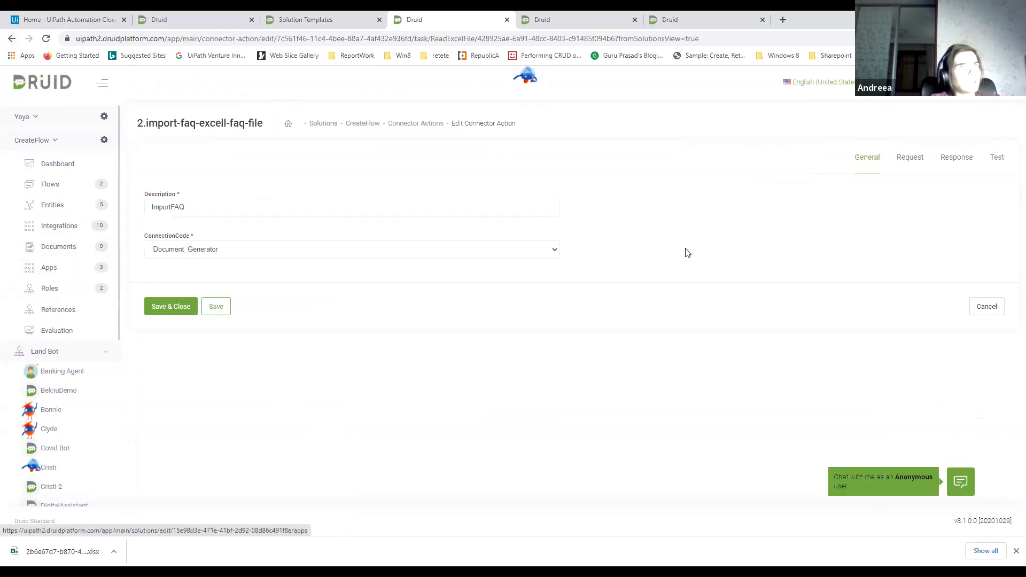
Examine the ReadExcelFile task's request entity and file name field, and its response mapping of Excel columns to entity fields
left_click(911, 158)
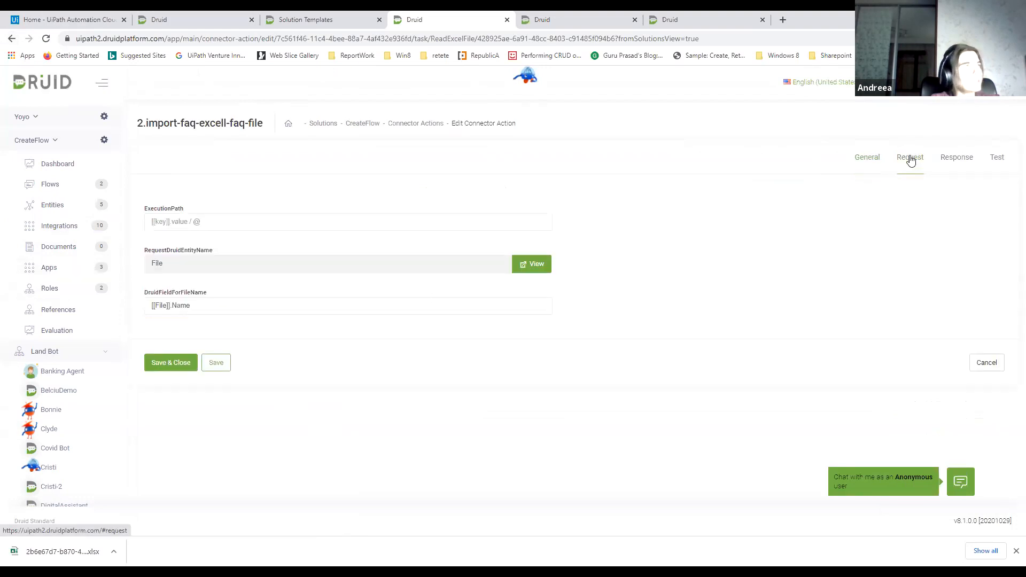
left_click(170, 264)
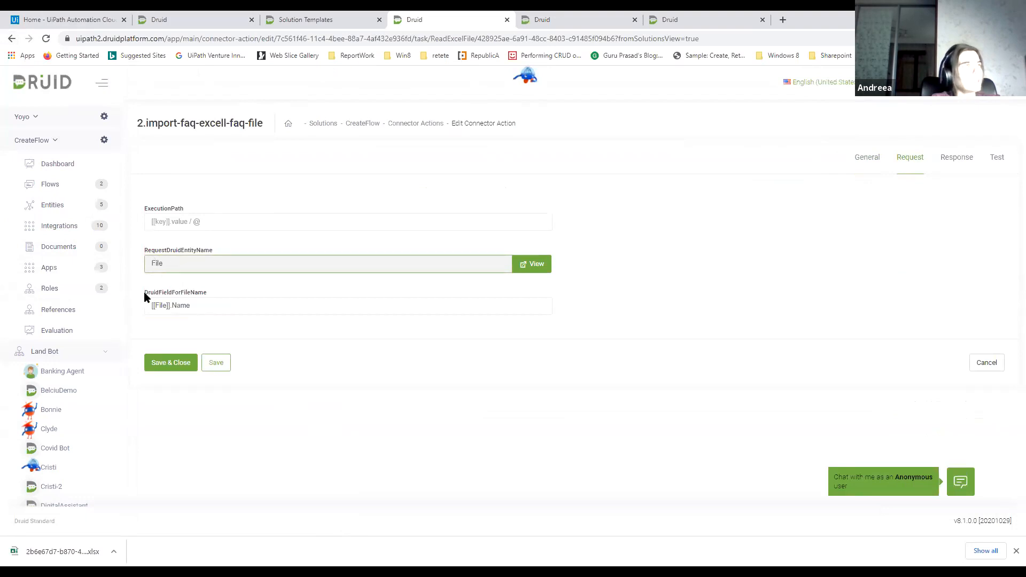
left_click_drag(205, 307, 148, 304)
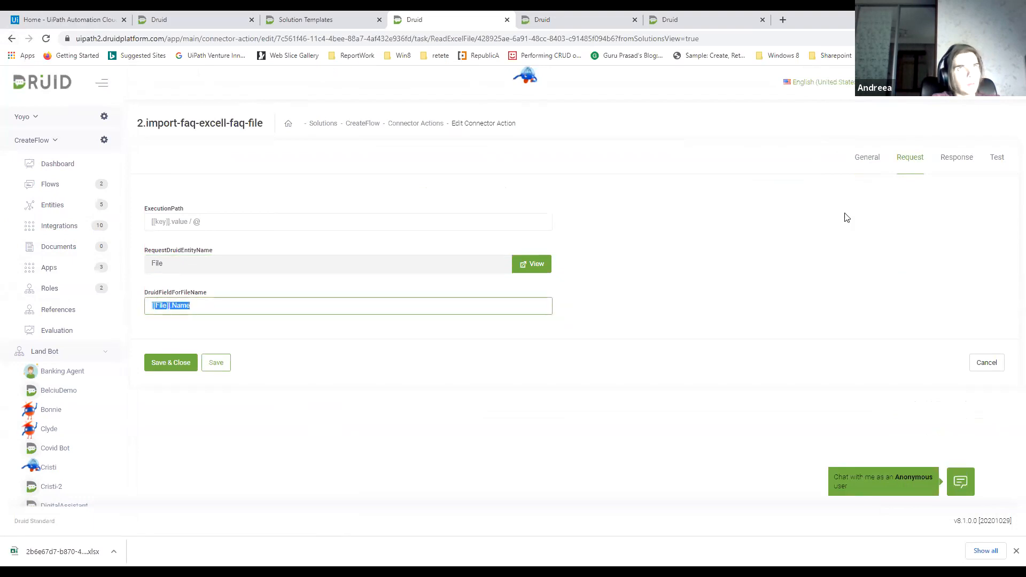
left_click(964, 160)
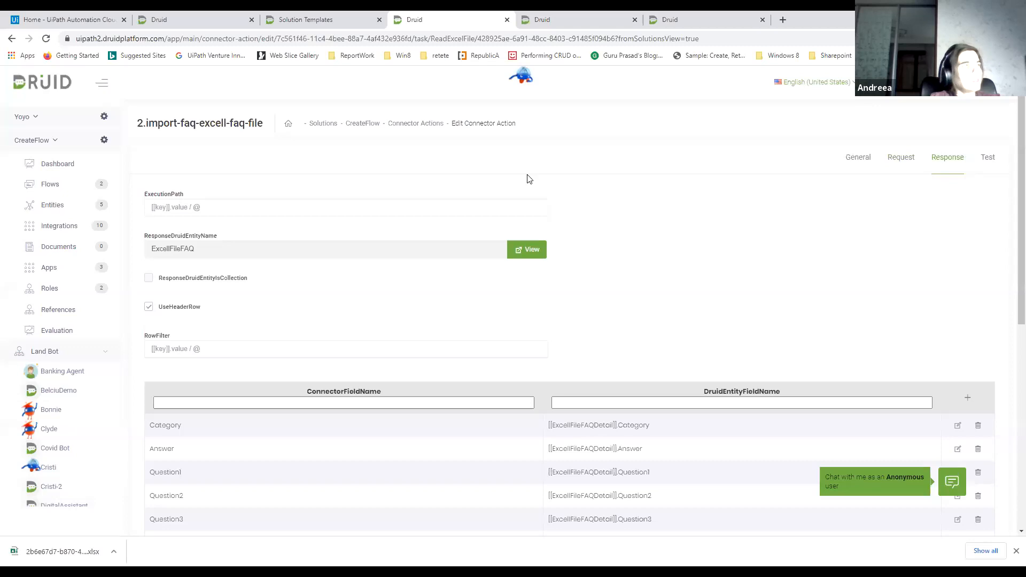
scroll(362, 204, "down", 4)
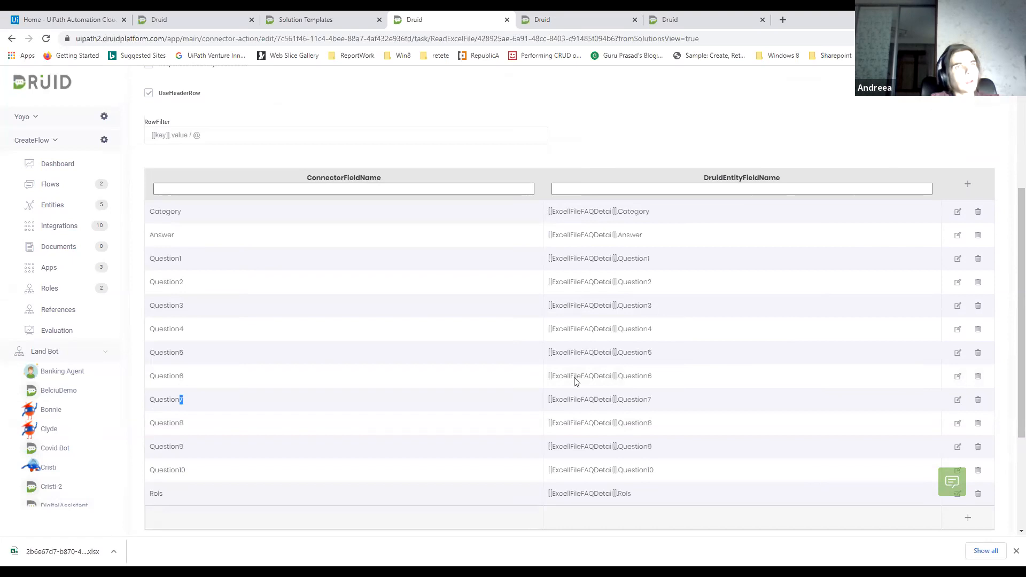
left_click_drag(633, 474, 636, 478)
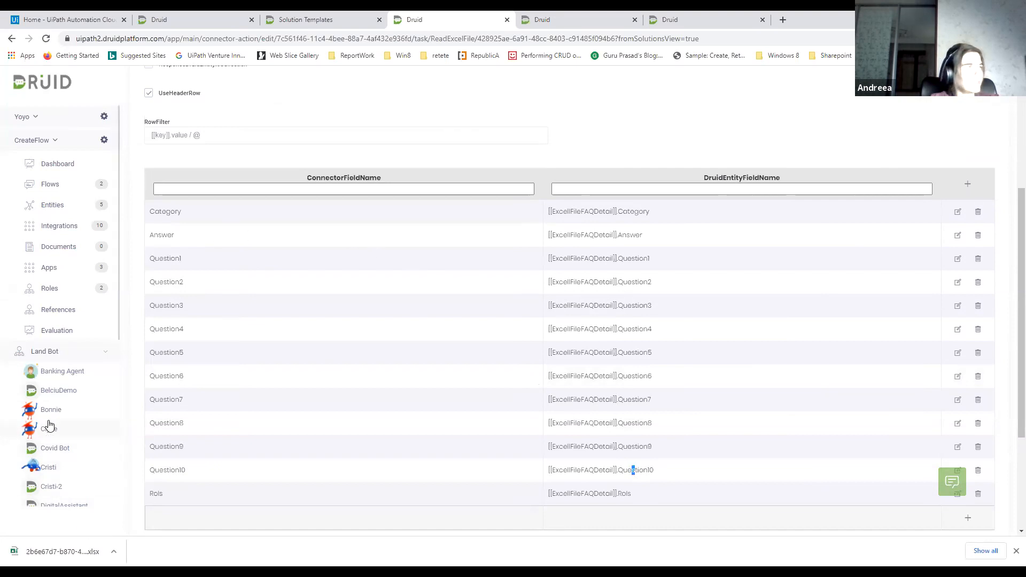
Open the Yoyo bot's chat and send the message "let's start"
scroll(47, 389, "down", 6)
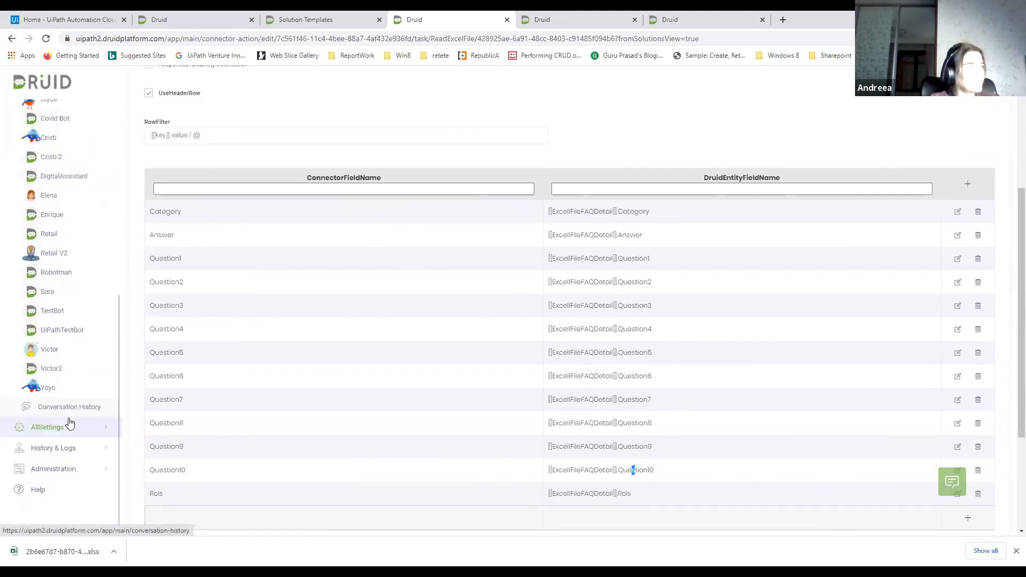
left_click(49, 388)
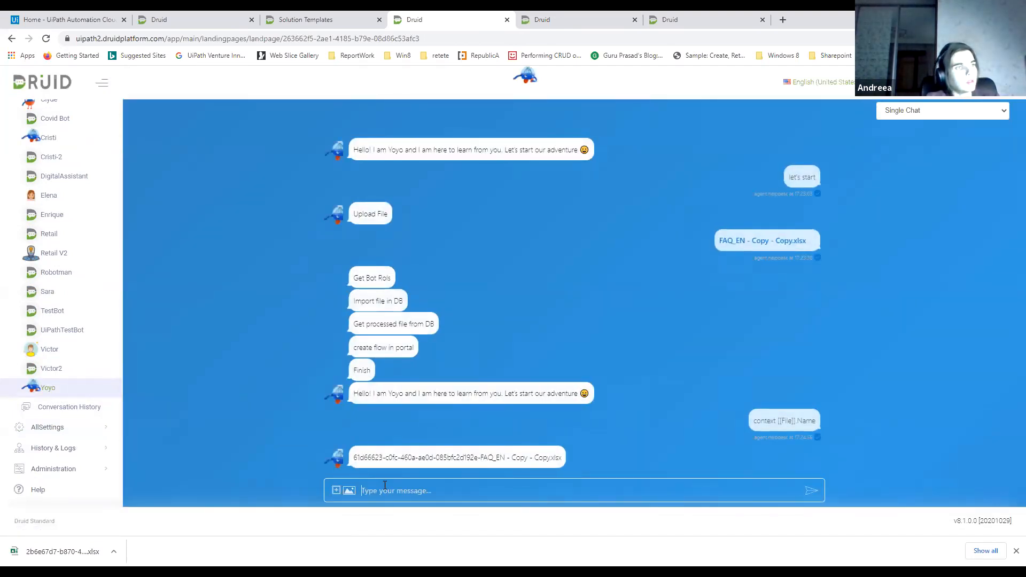
type("let's")
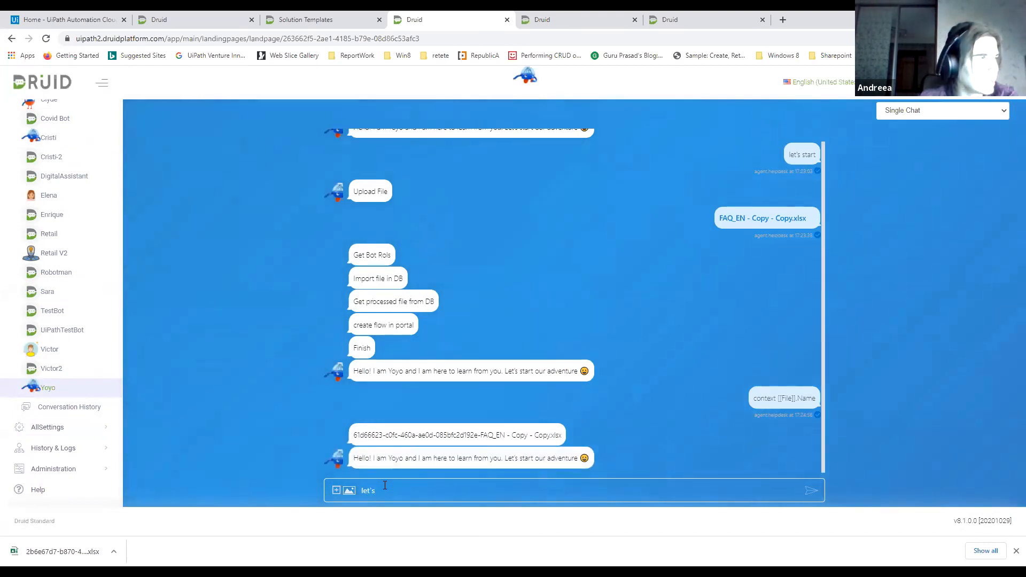
type(" start")
key("Return")
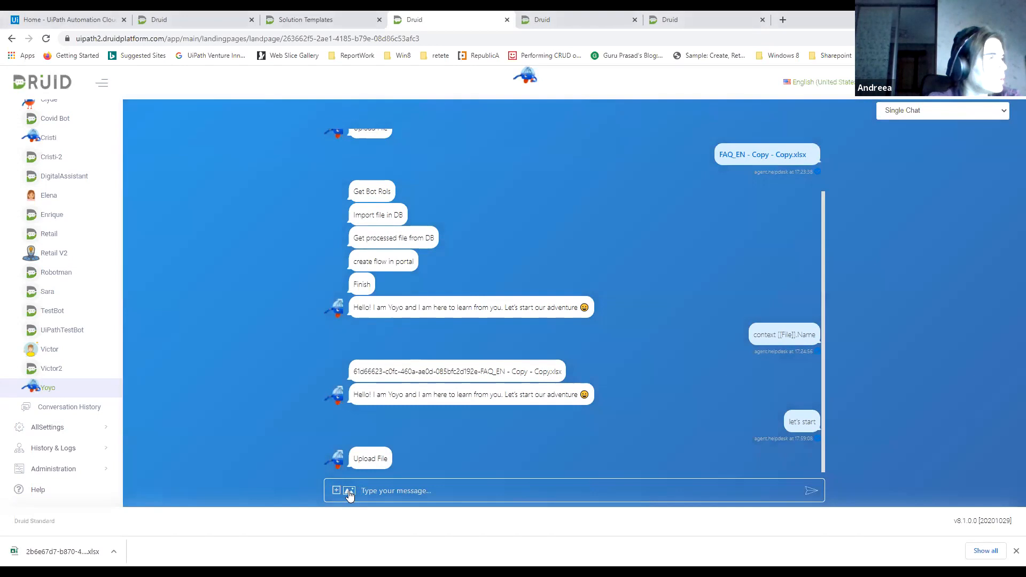
Upload the file FAQ_EN - Copy - Copy.xlsx to the Yoyo chat
left_click(349, 491)
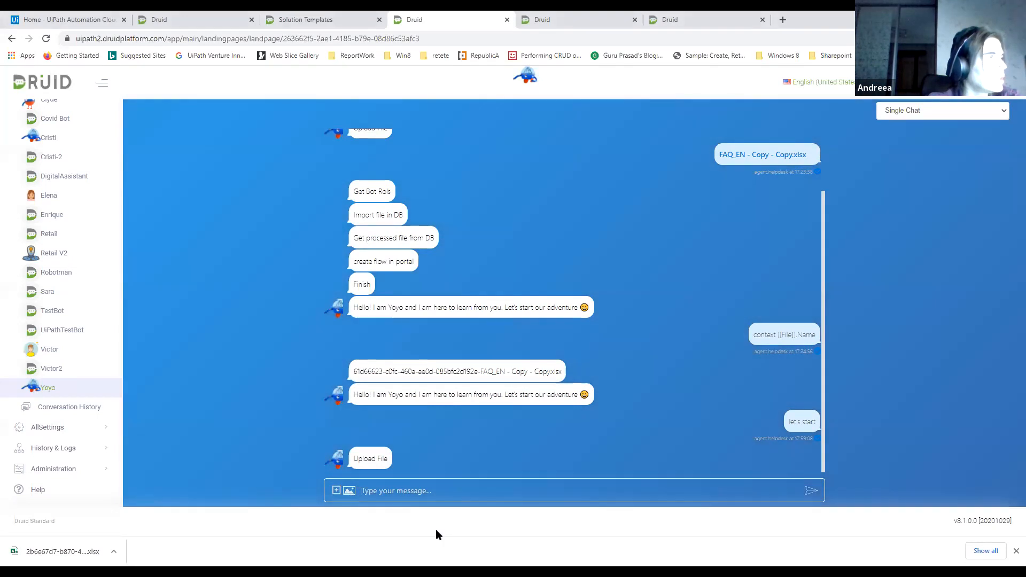
left_click(148, 129)
left_click(251, 249)
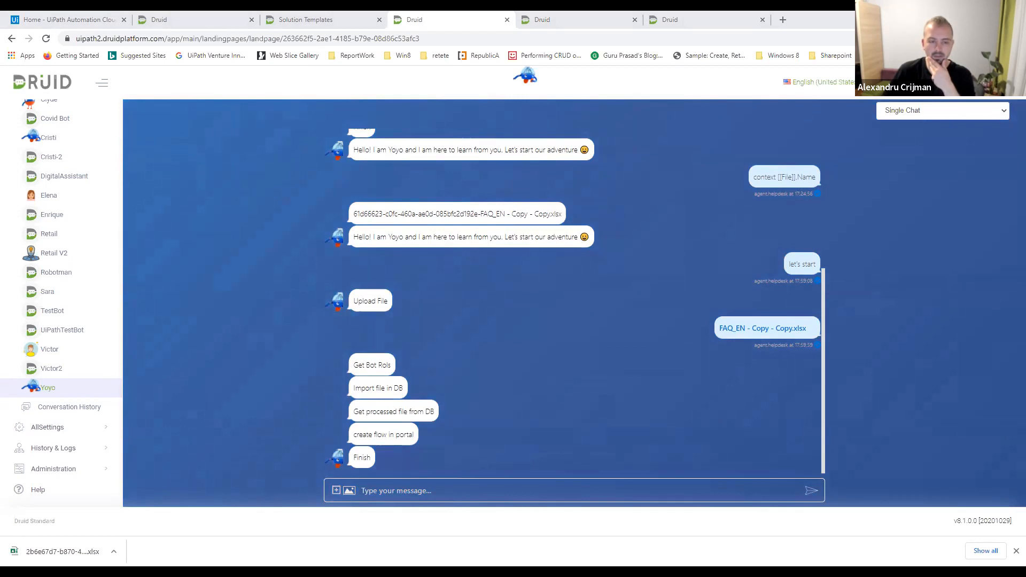
Switch to the UiPathStarter1 portal and review the bot's default reply messages in its details, including NoIntentIdentified
left_click(183, 21)
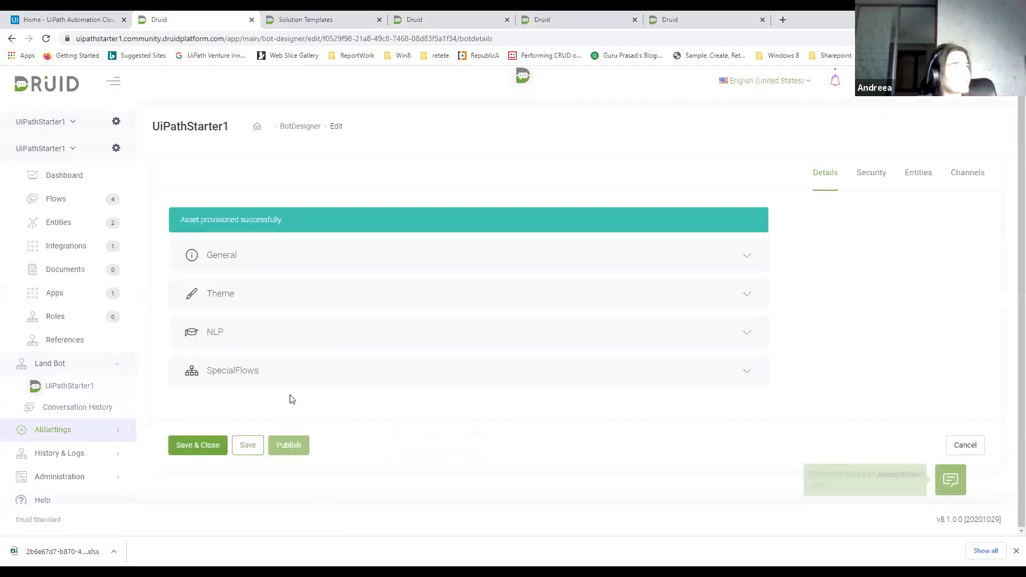
left_click(420, 291)
scroll(419, 291, "down", 15)
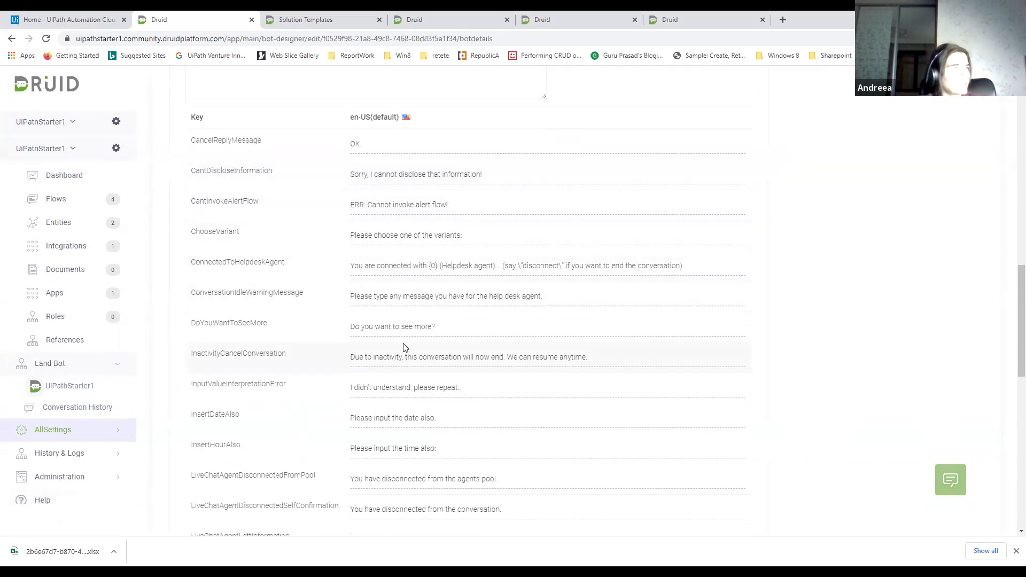
scroll(404, 348, "down", 3)
scroll(403, 348, "down", 4)
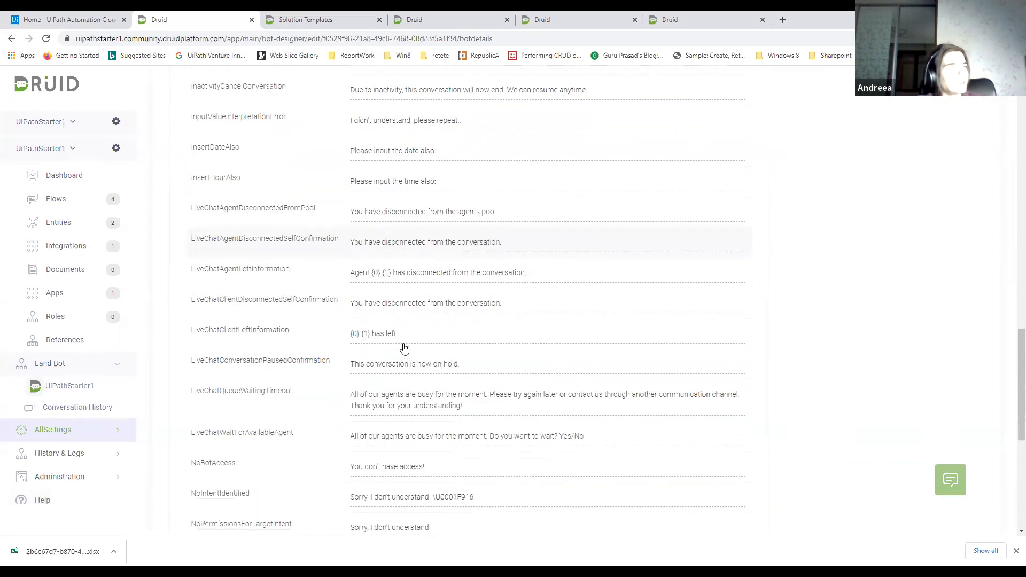
scroll(404, 349, "down", 2)
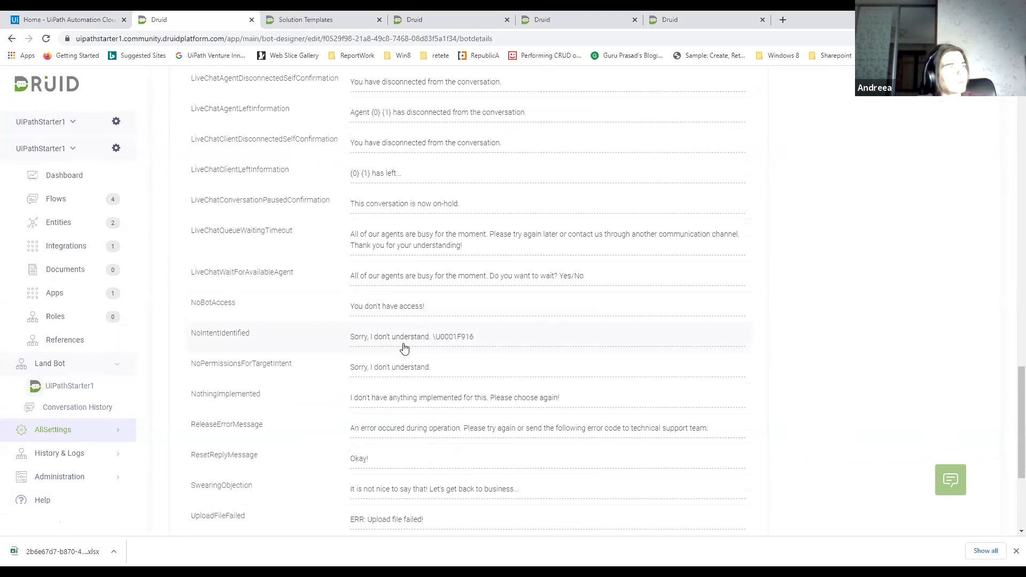
Expand the bot's General and Theme settings and review the default language, timeouts and theme options
scroll(404, 349, "up", 20)
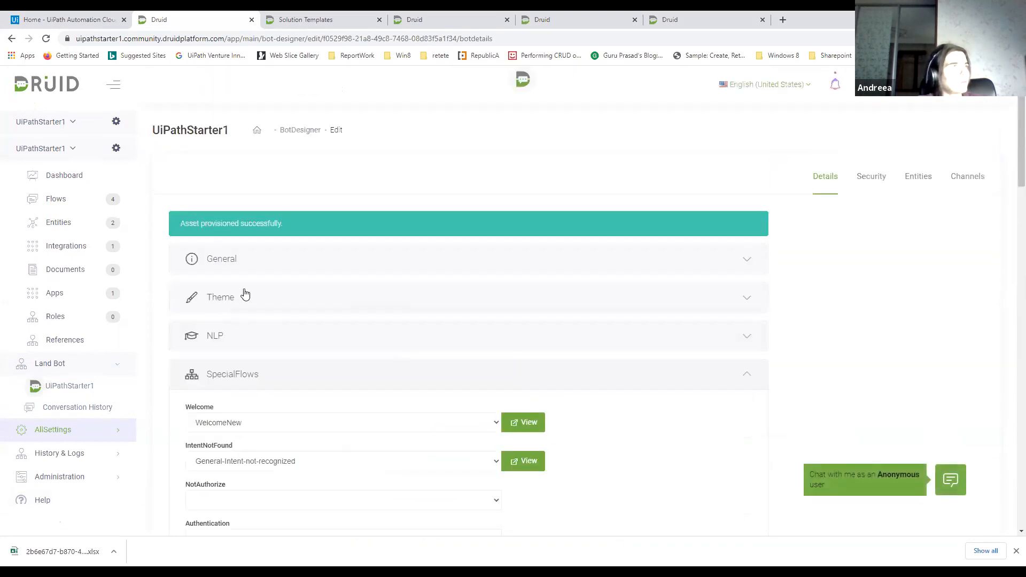
left_click(244, 295)
left_click(271, 262)
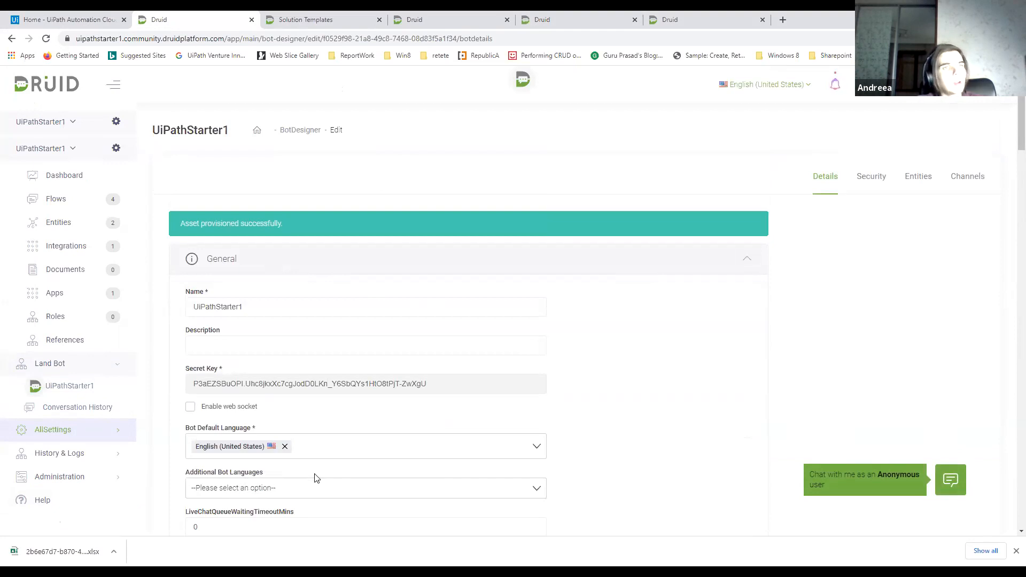
scroll(315, 376, "down", 3)
scroll(321, 364, "down", 20)
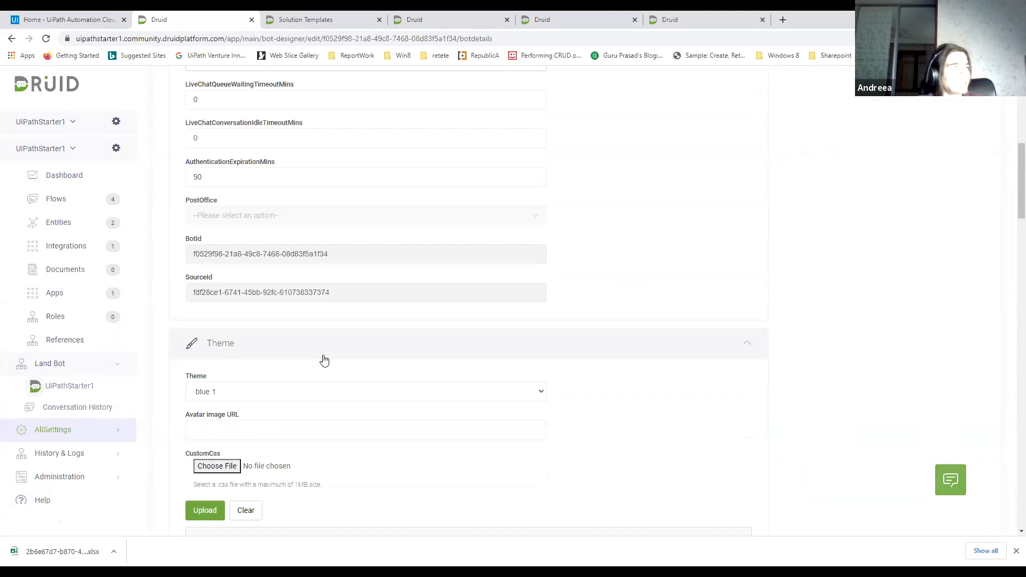
Examine the bot's full list of default reply message keys, from CancelReplyMessage through WaitForConnectorActionComplete
scroll(323, 359, "down", 4)
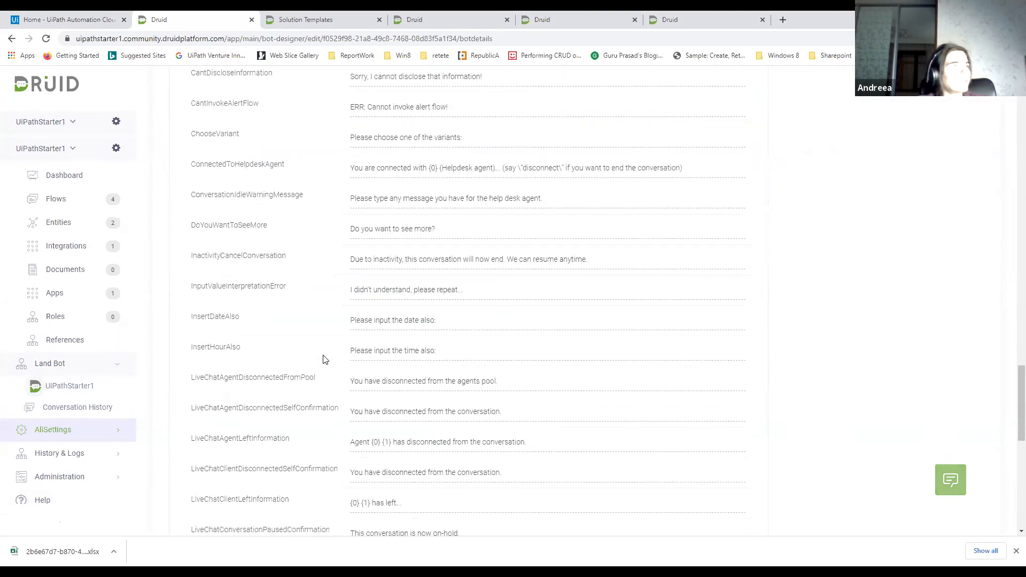
scroll(323, 359, "down", 8)
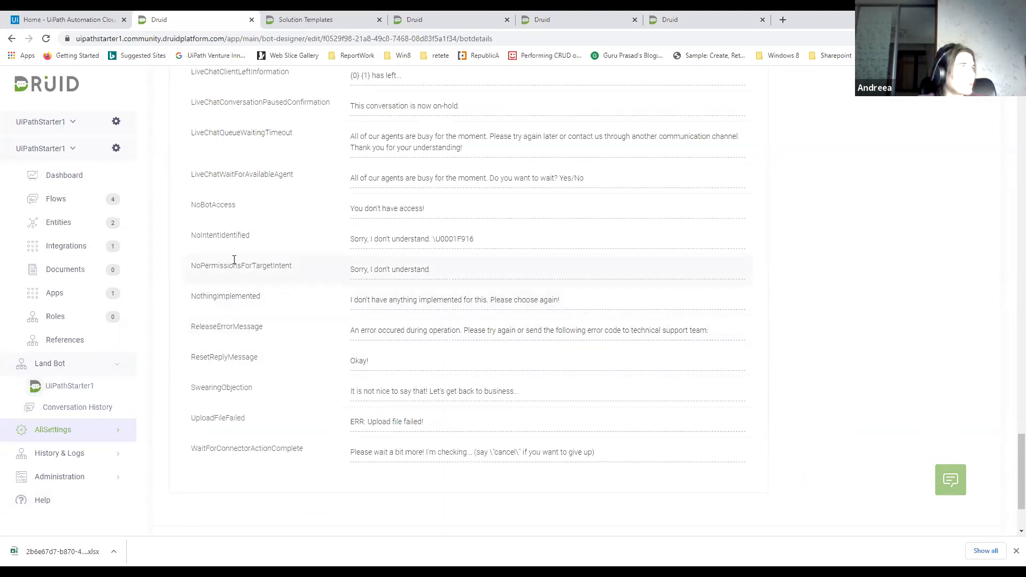
scroll(217, 207, "up", 4)
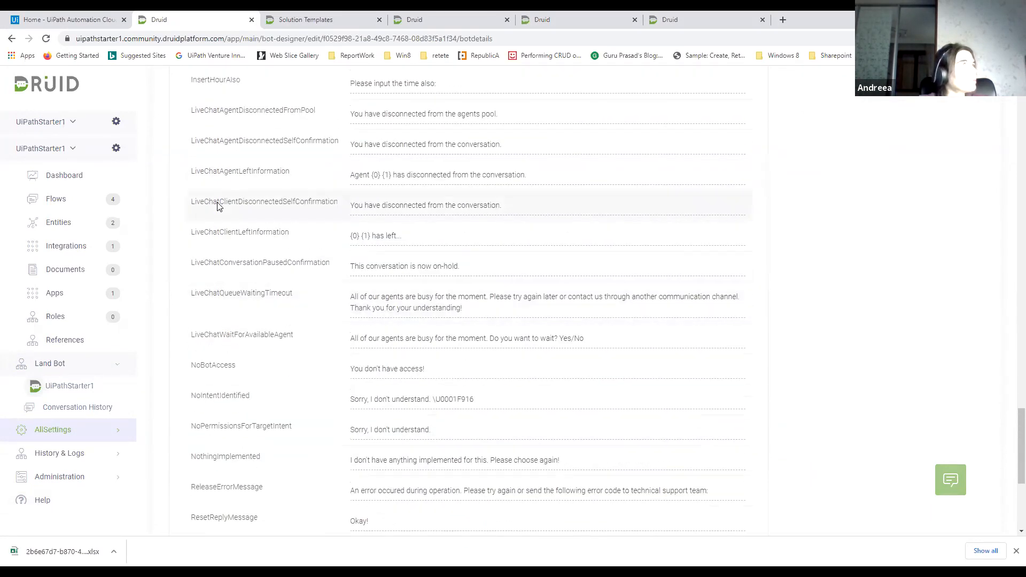
scroll(218, 201, "up", 5)
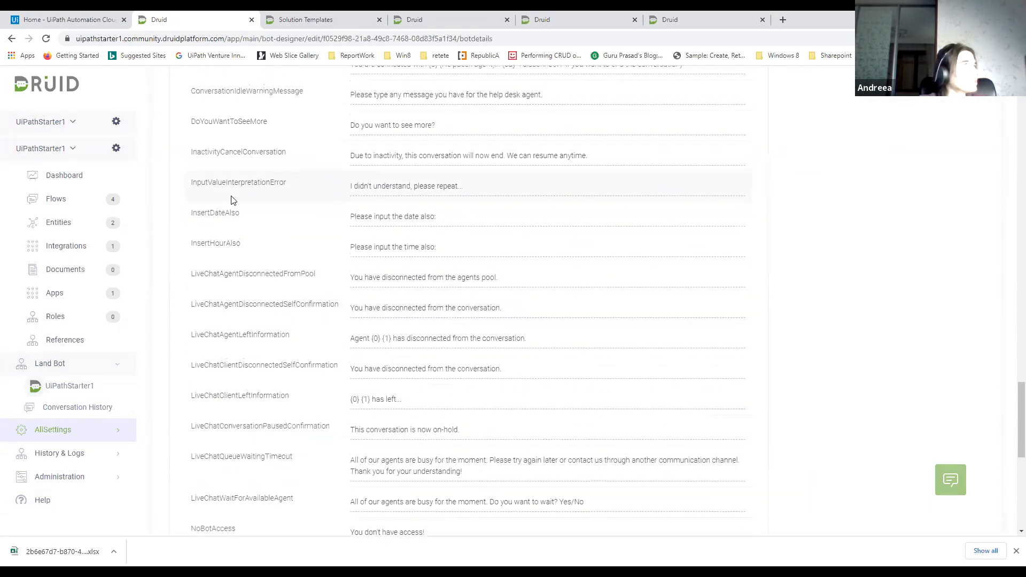
scroll(232, 197, "up", 2)
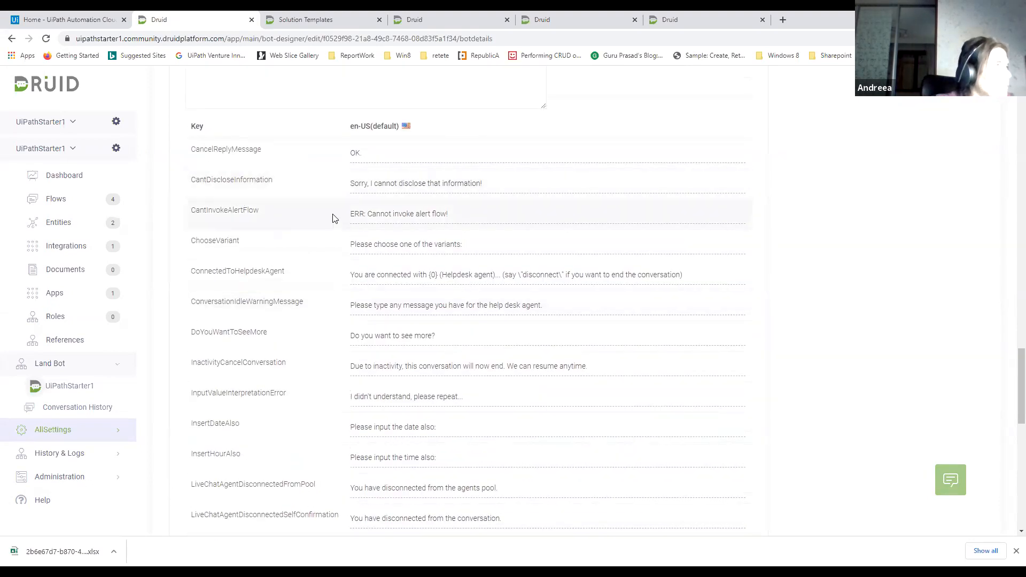
scroll(347, 284, "down", 2)
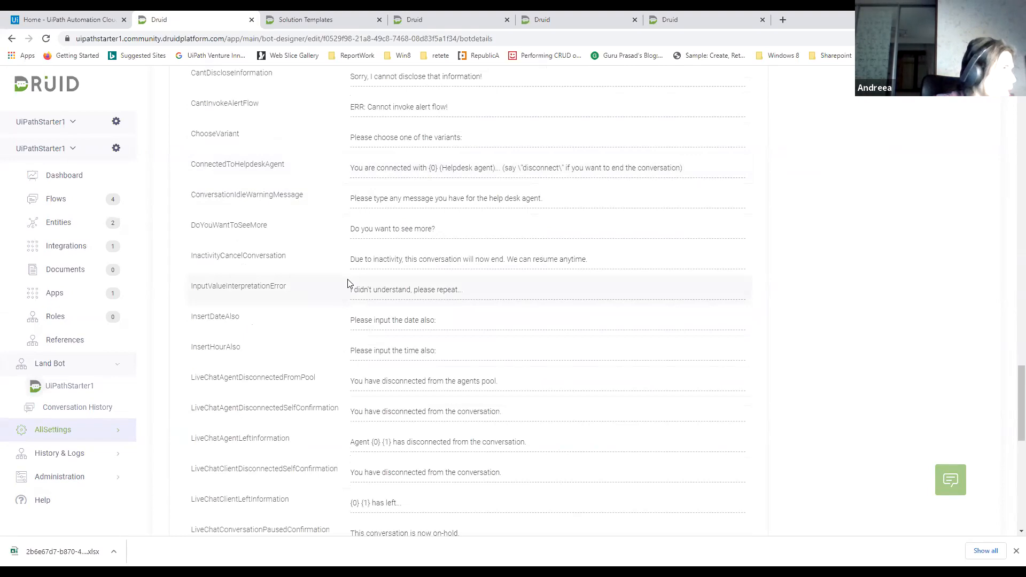
scroll(348, 283, "down", 1)
scroll(347, 283, "down", 1)
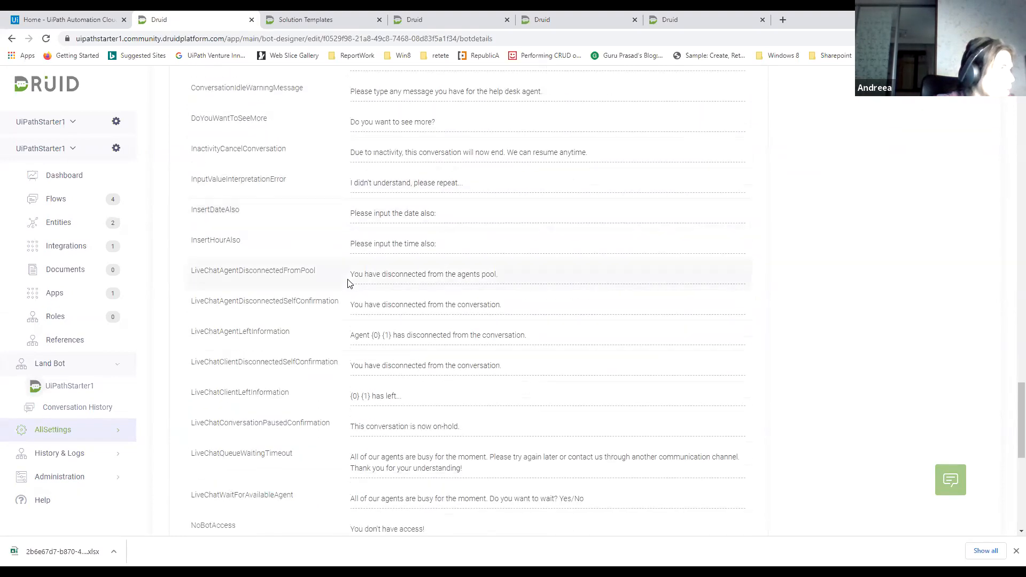
scroll(348, 283, "down", 2)
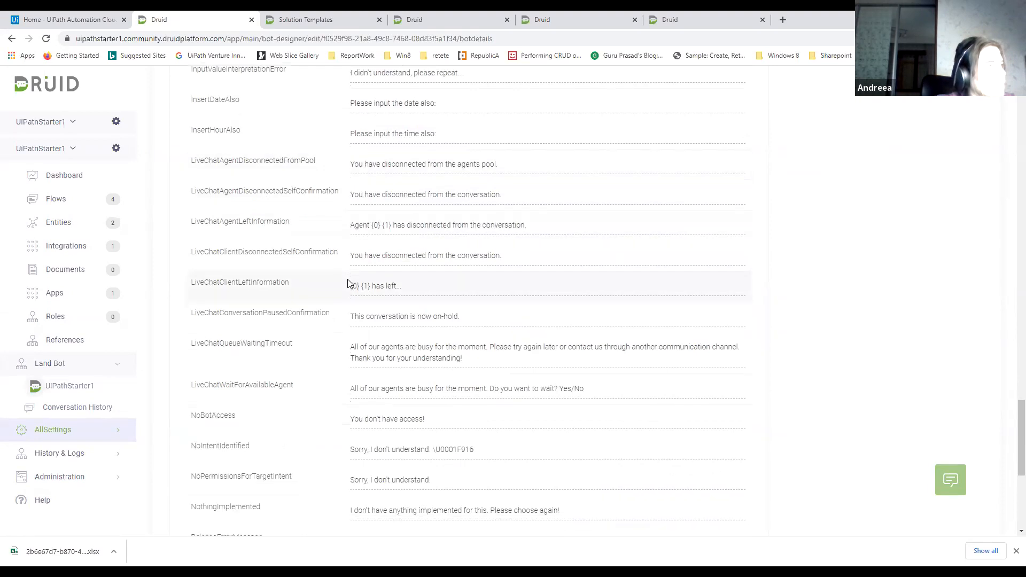
scroll(348, 283, "down", 1)
scroll(348, 284, "down", 2)
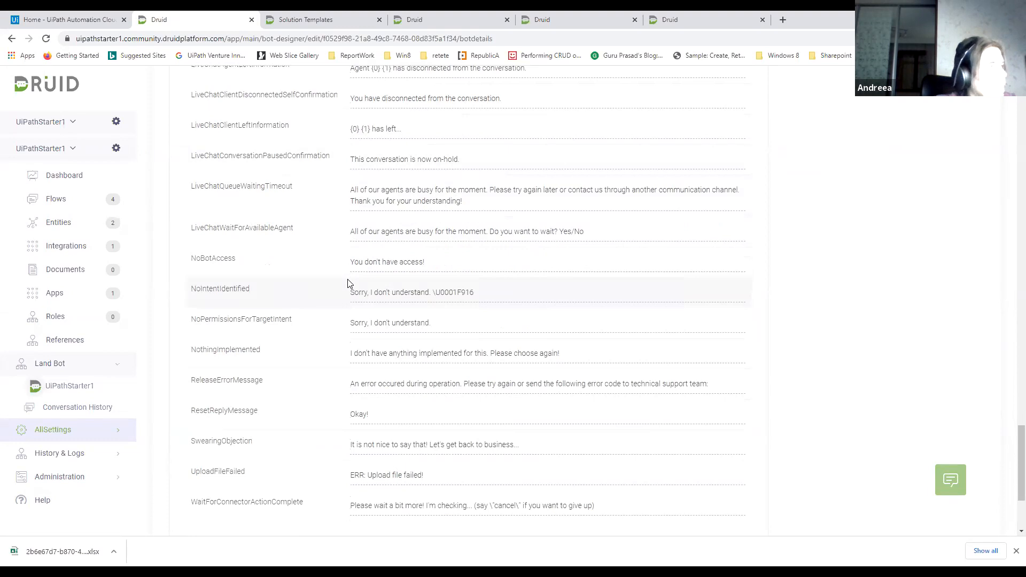
scroll(348, 283, "down", 3)
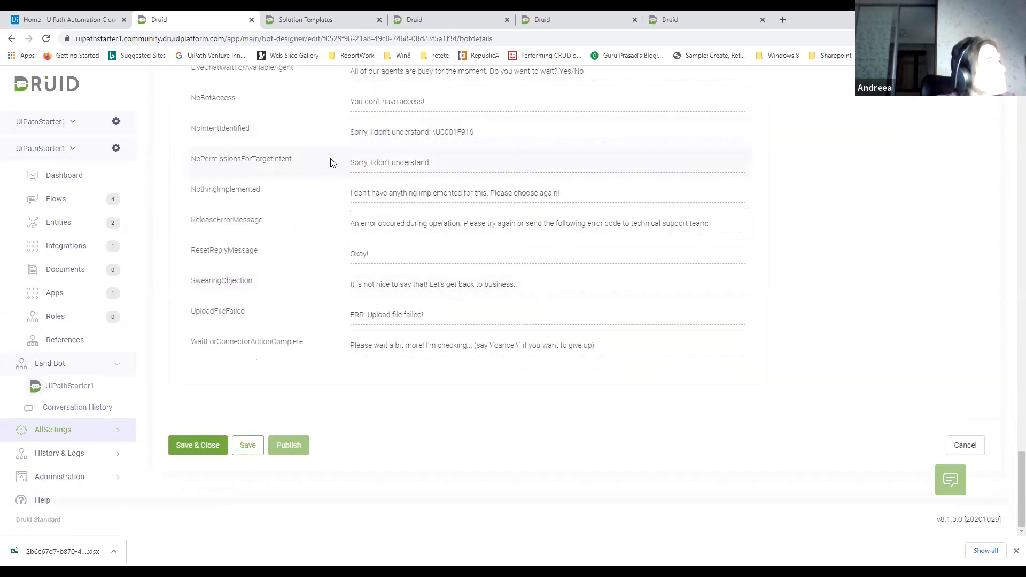
Open the NoBotAccess reply message for editing, leave its text as is, and review the message keys above it
scroll(332, 162, "up", 2)
left_click(372, 208)
left_click(409, 209)
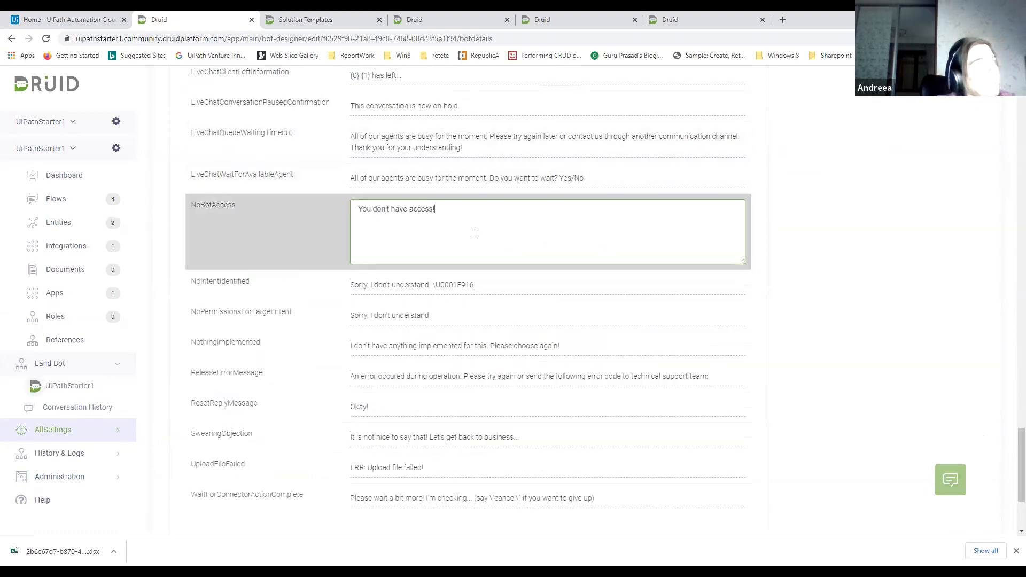
left_click(785, 233)
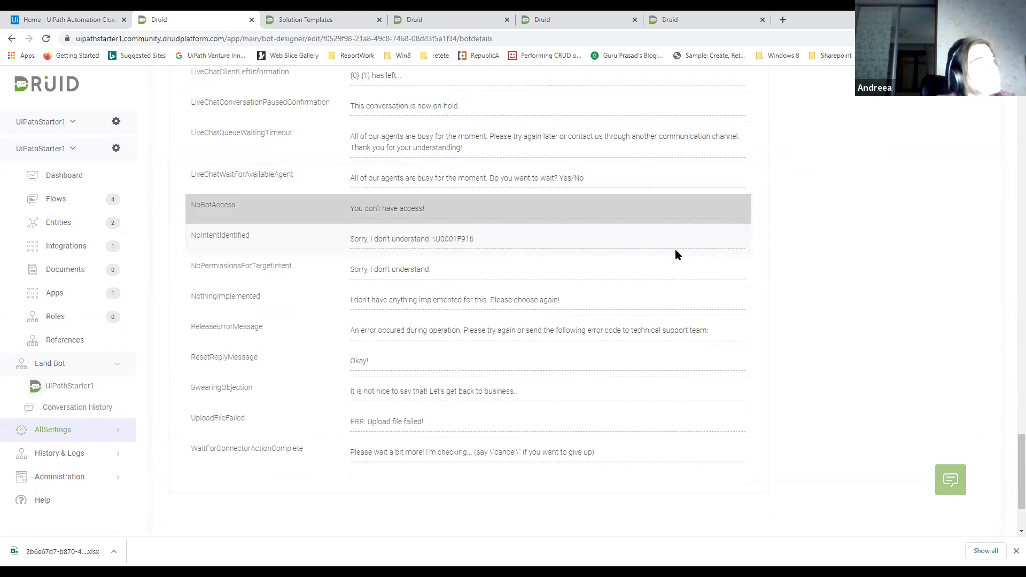
scroll(675, 255, "up", 4)
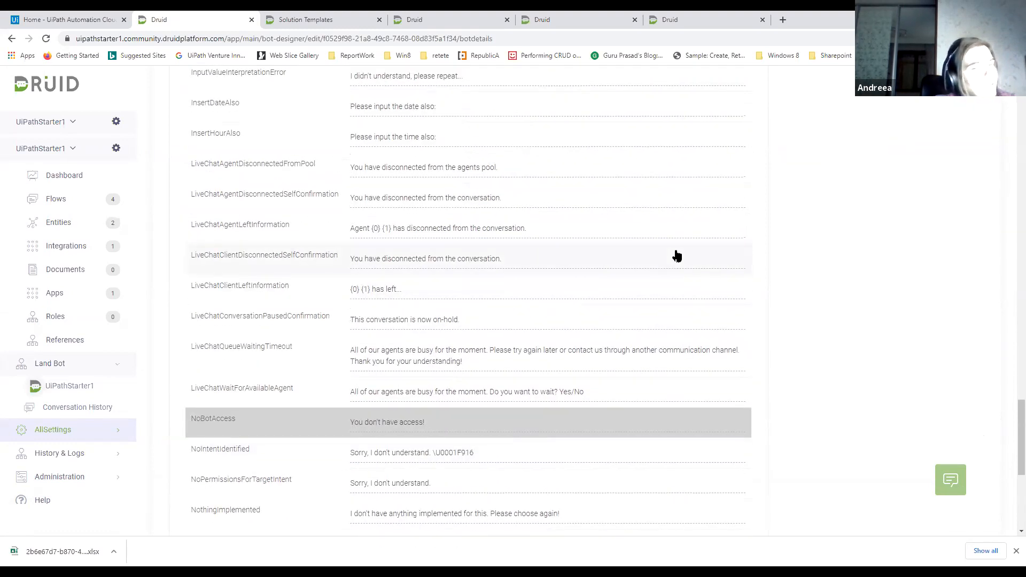
scroll(632, 242, "up", 3)
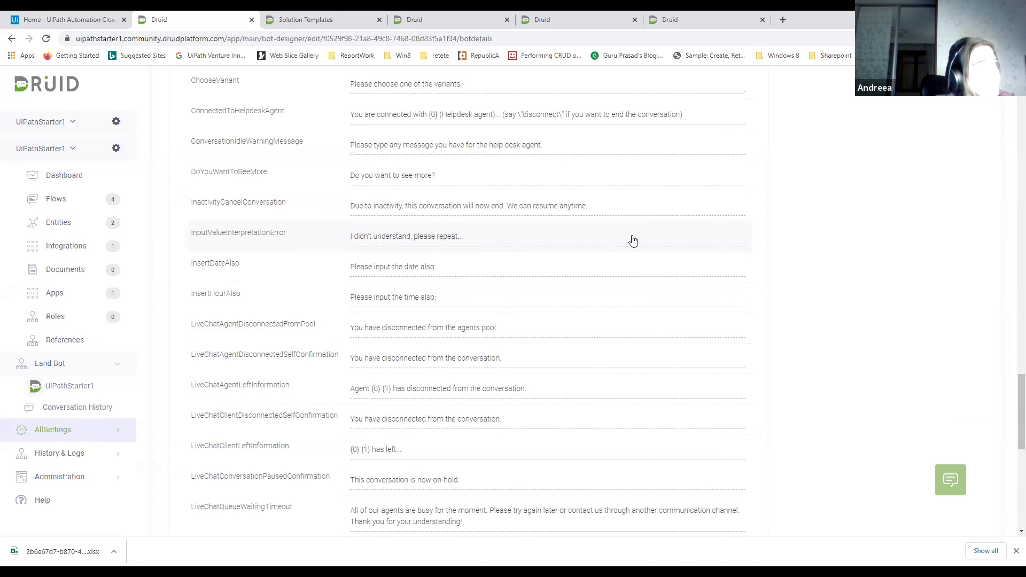
scroll(633, 241, "up", 3)
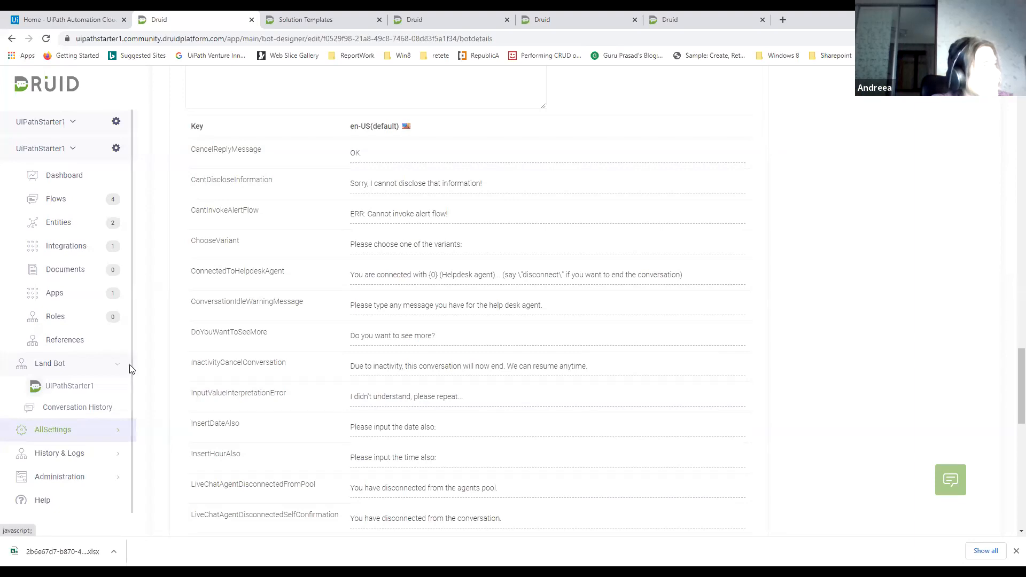
Open the Users list under Administration and include chat users in it
scroll(129, 417, "down", 1)
left_click(88, 460)
scroll(98, 406, "down", 3)
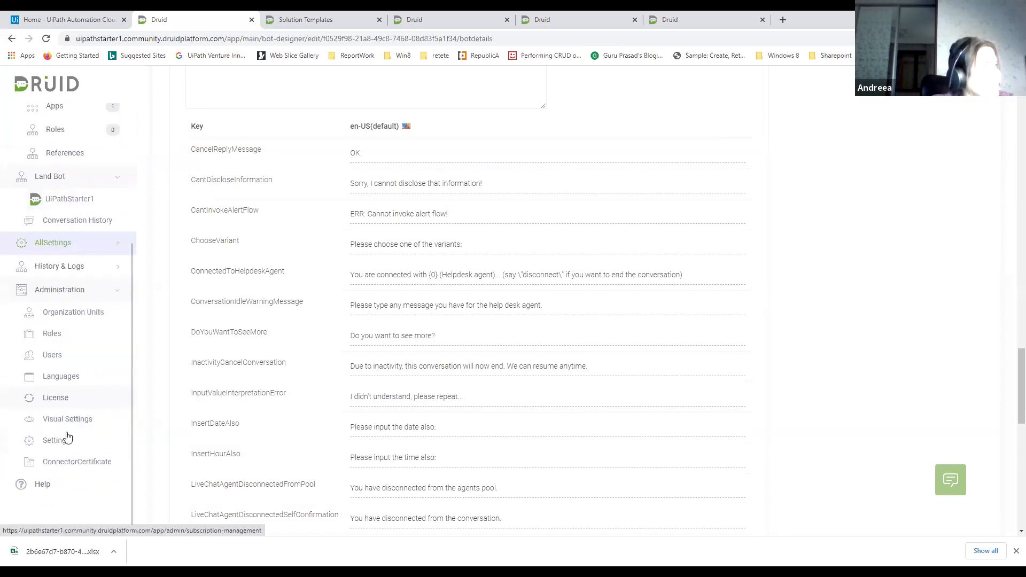
left_click(51, 355)
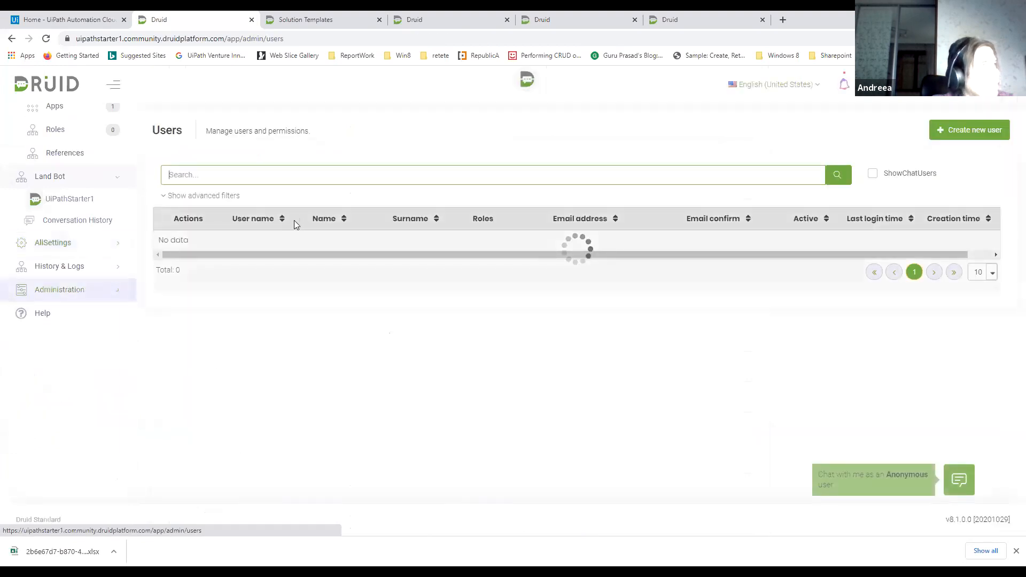
left_click(203, 401)
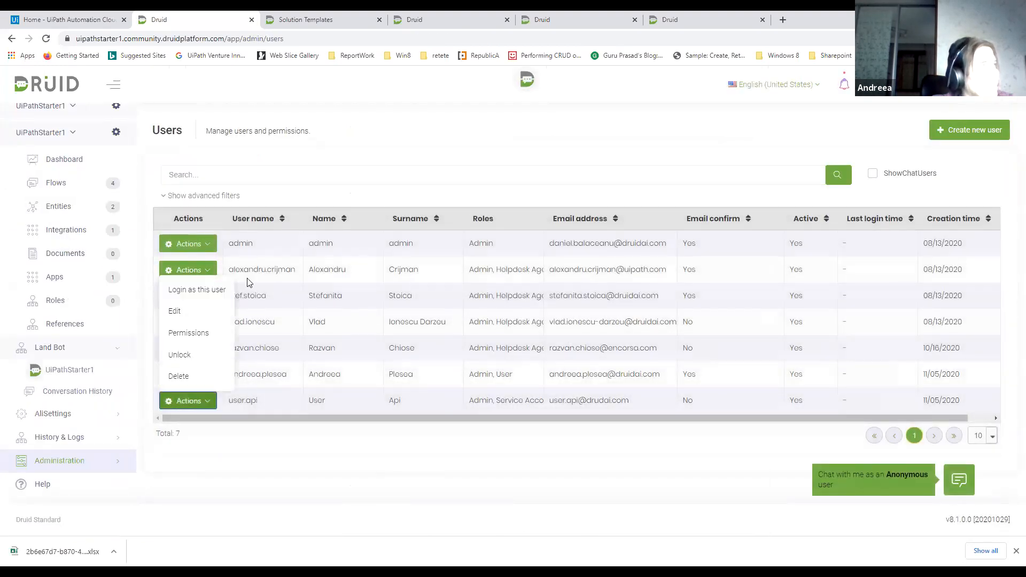
left_click(272, 184)
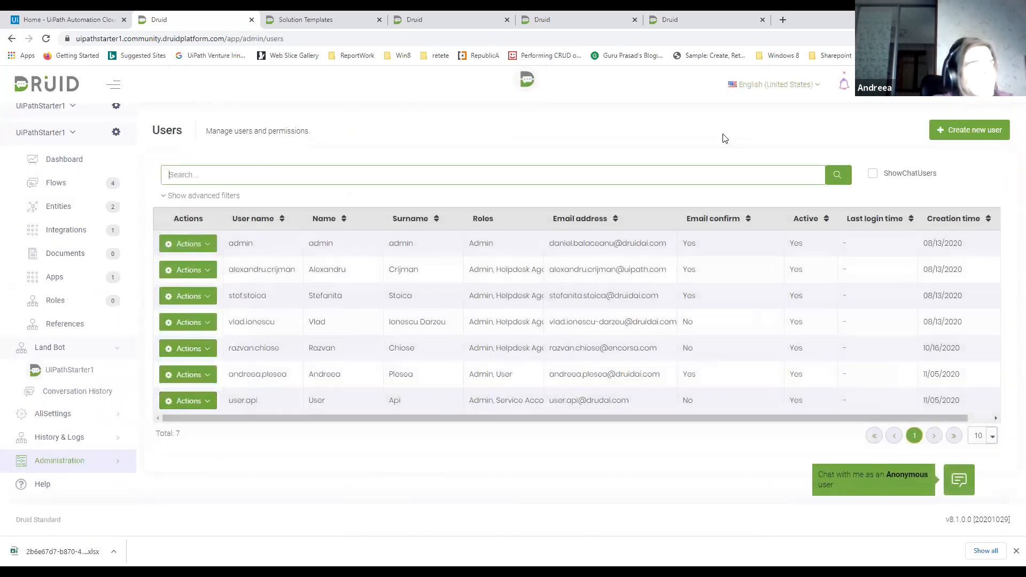
left_click(873, 175)
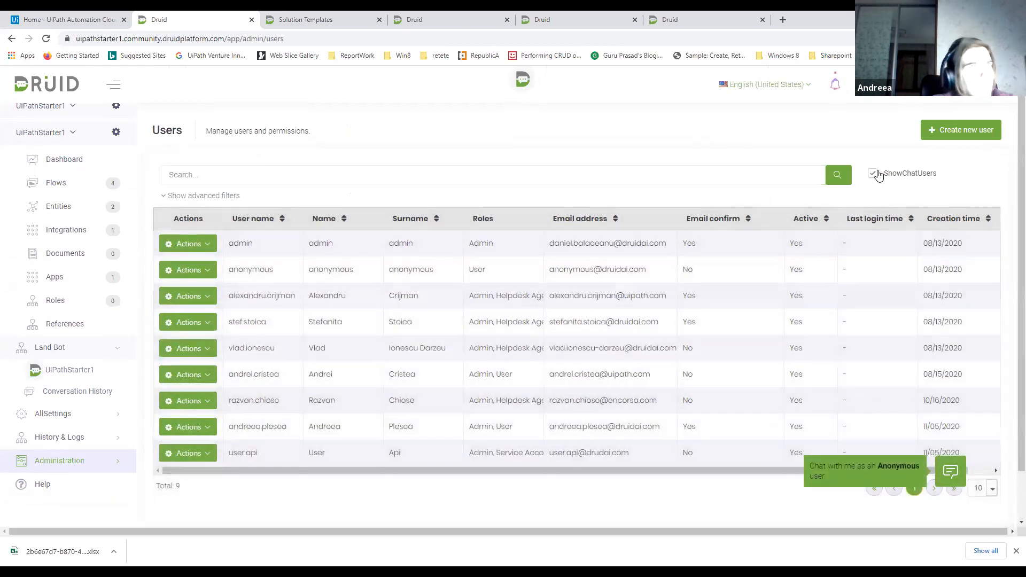
Open the user listed directly below anonymous for editing, inspect the Master Id field, and close the form without saving
left_click(206, 297)
left_click(188, 346)
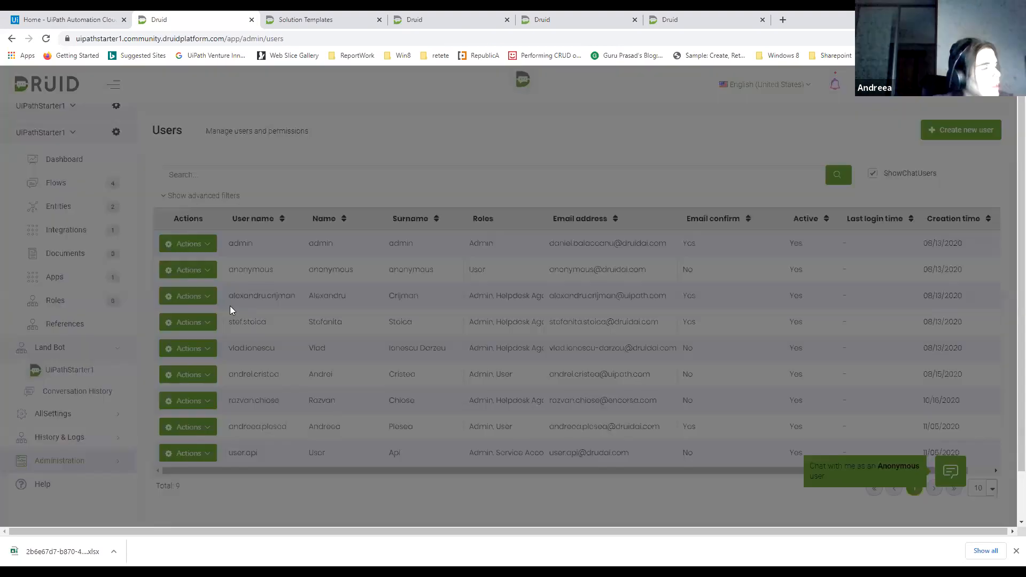
scroll(226, 424, "down", 4)
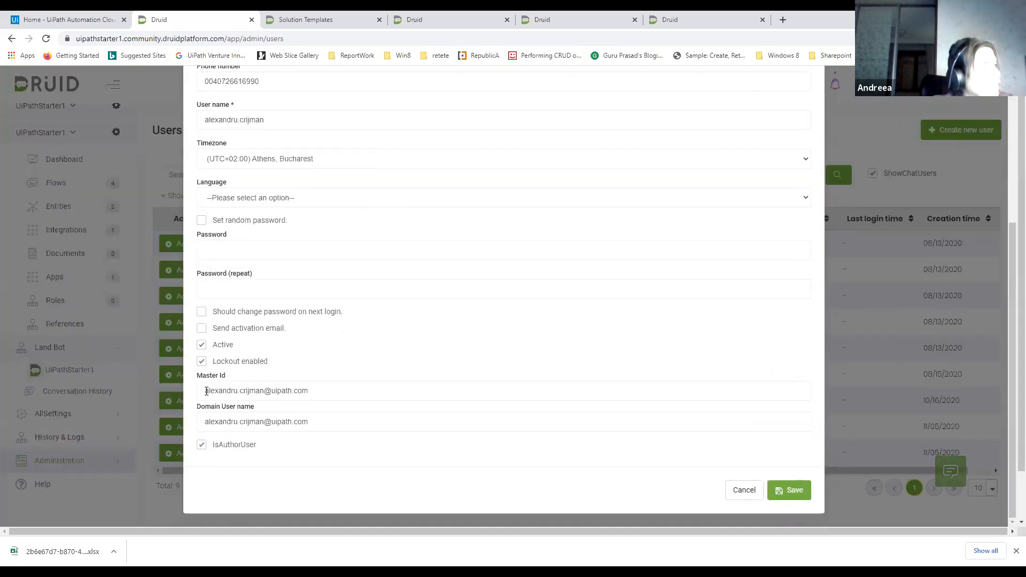
triple_click(373, 382)
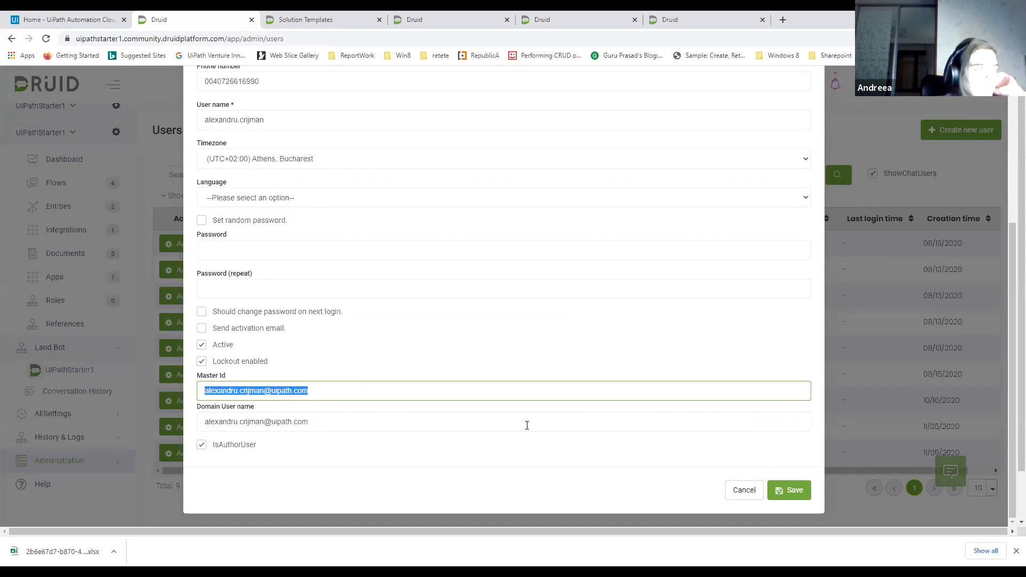
left_click(743, 494)
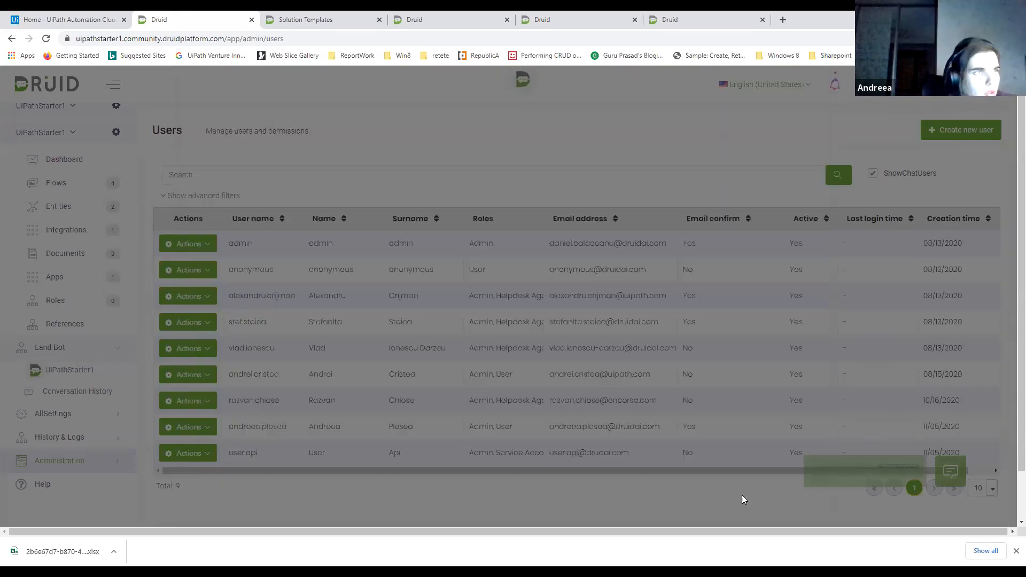
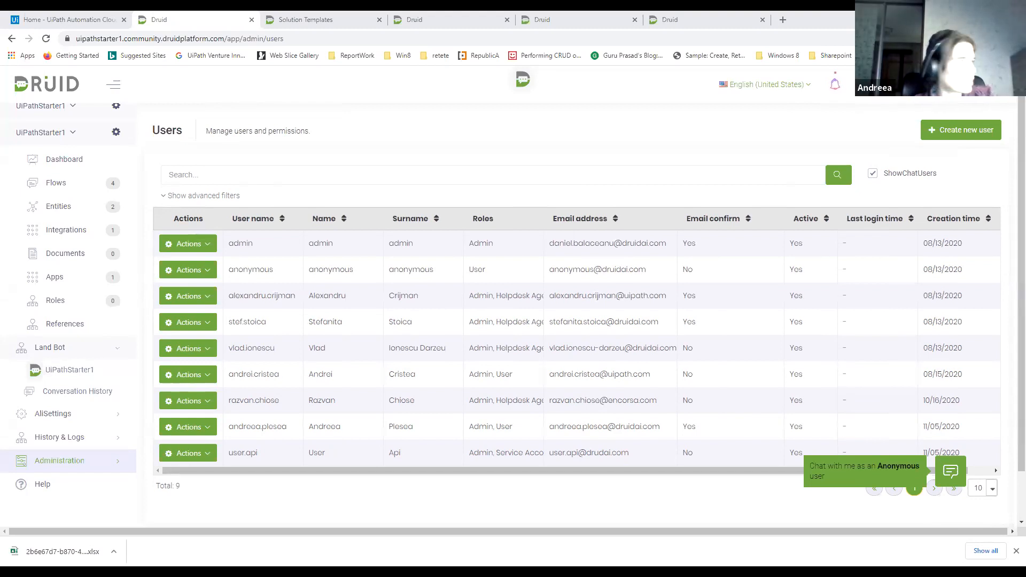
Open the platform's help documentation, review the Integrations article with its architecture diagram, and close the documentation
left_click(43, 490)
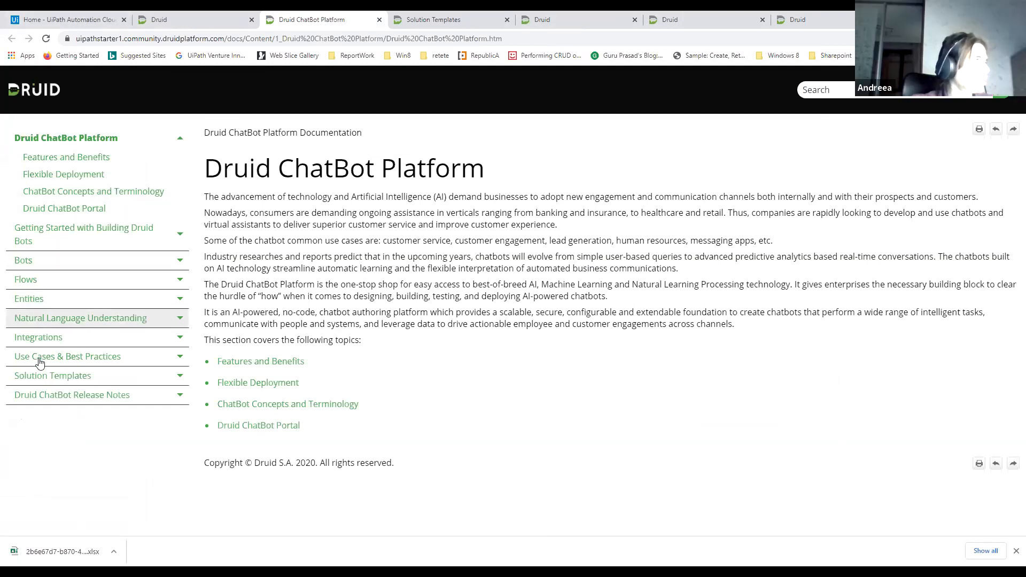
left_click(49, 337)
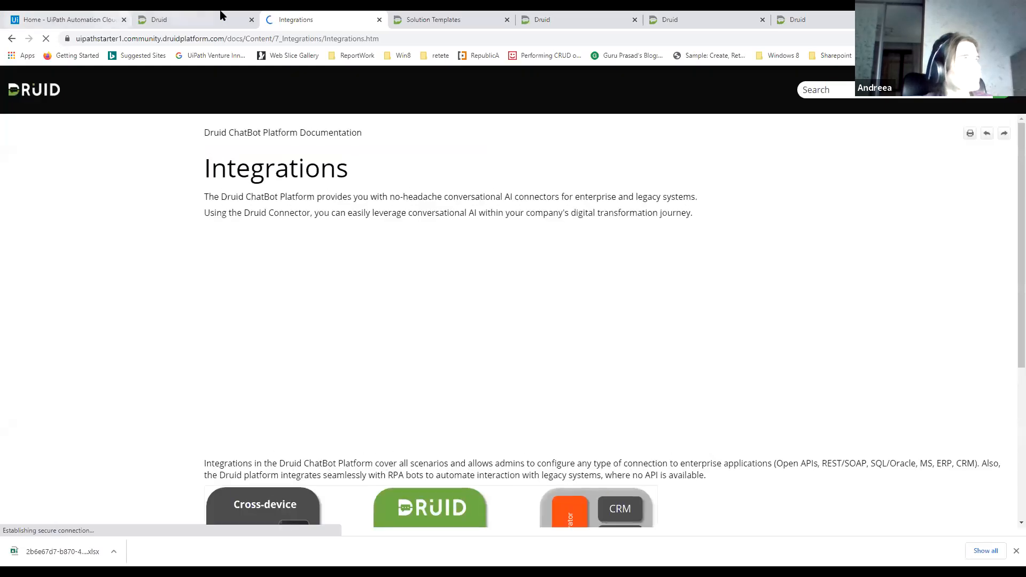
scroll(360, 278, "down", 5)
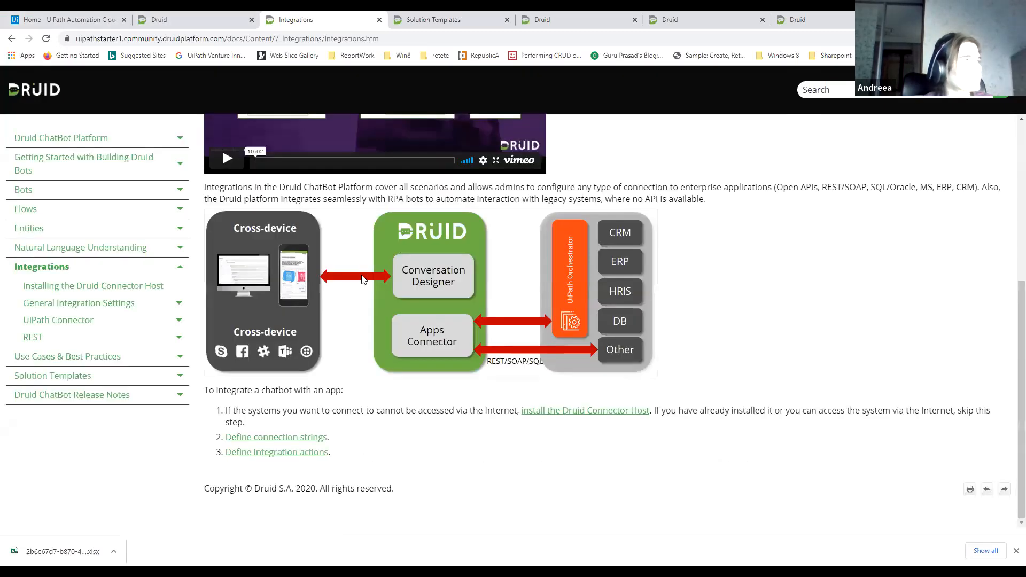
left_click(379, 21)
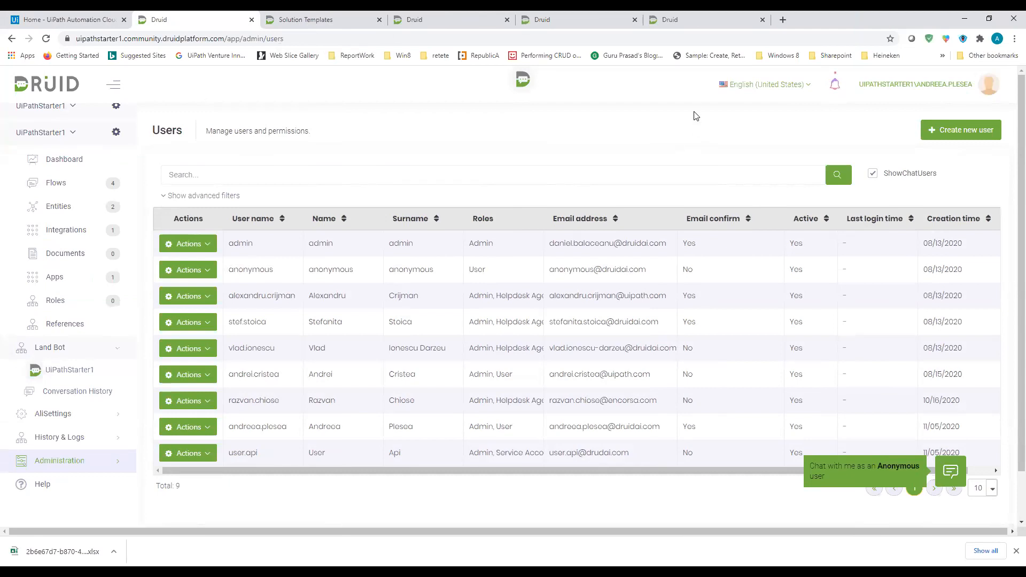
Switch to the open Druid session with the Yoyo bot and list the apps of its CreateFlow solution
left_click(692, 19)
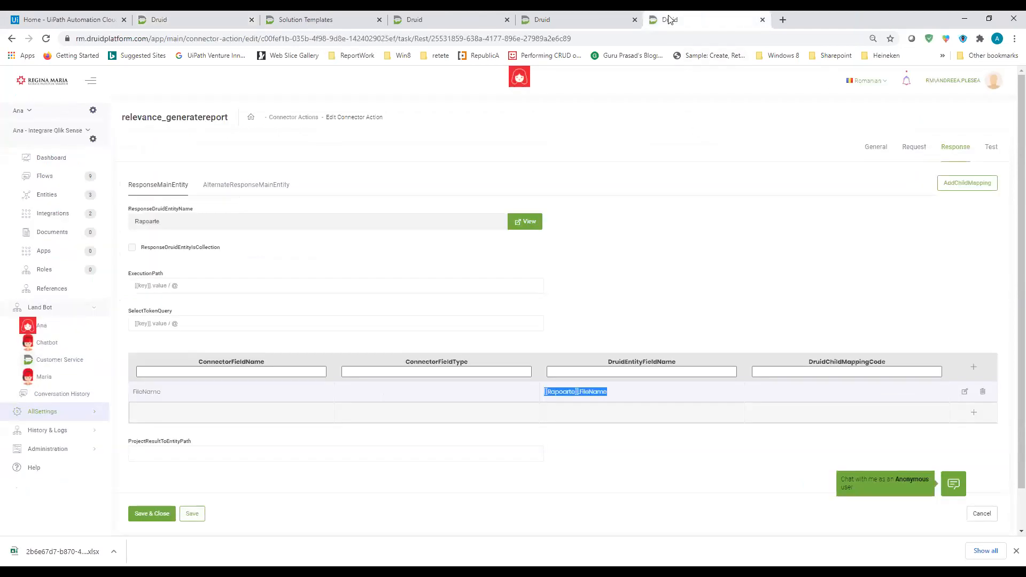
left_click(572, 19)
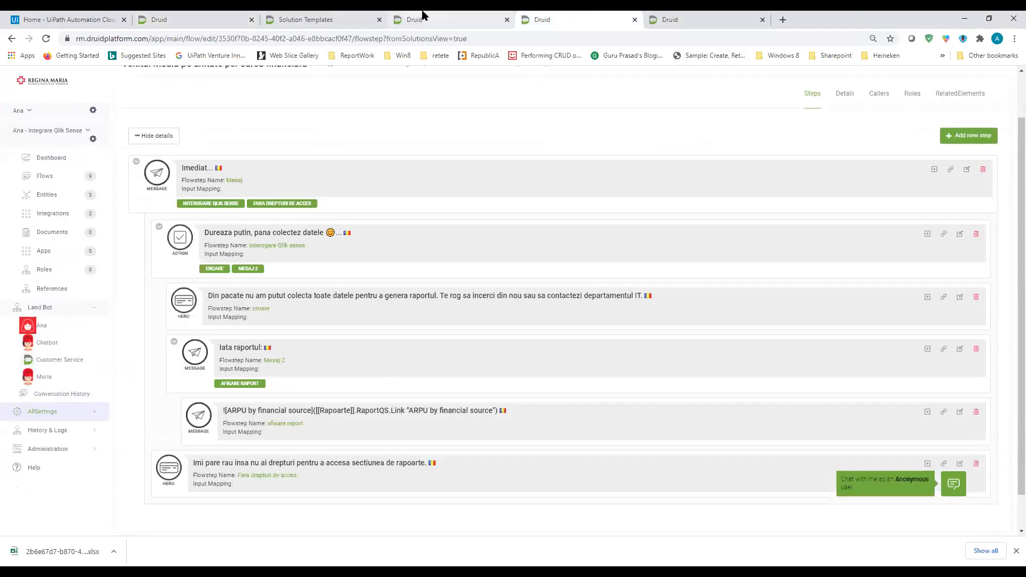
left_click(422, 16)
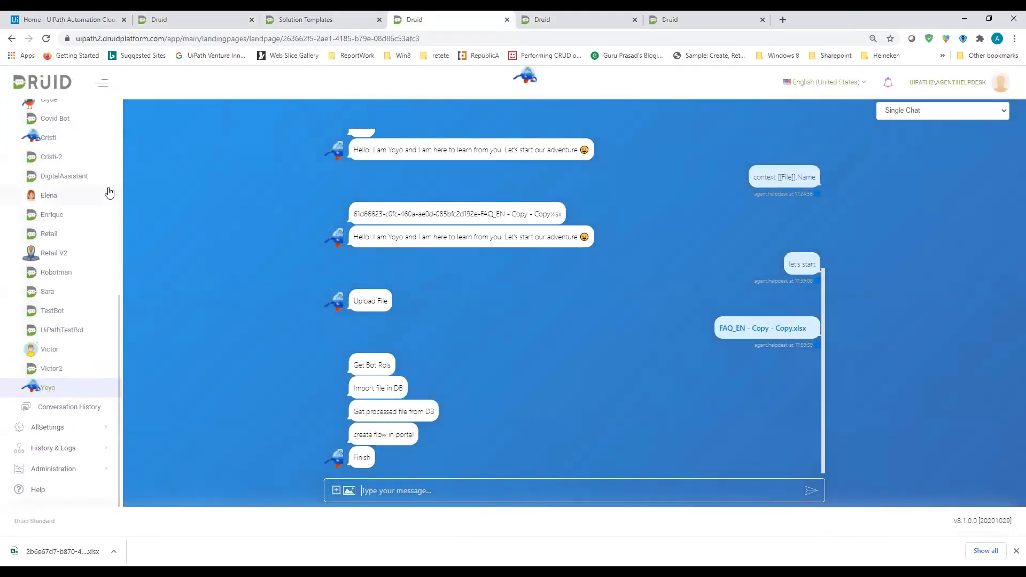
scroll(107, 192, "up", 6)
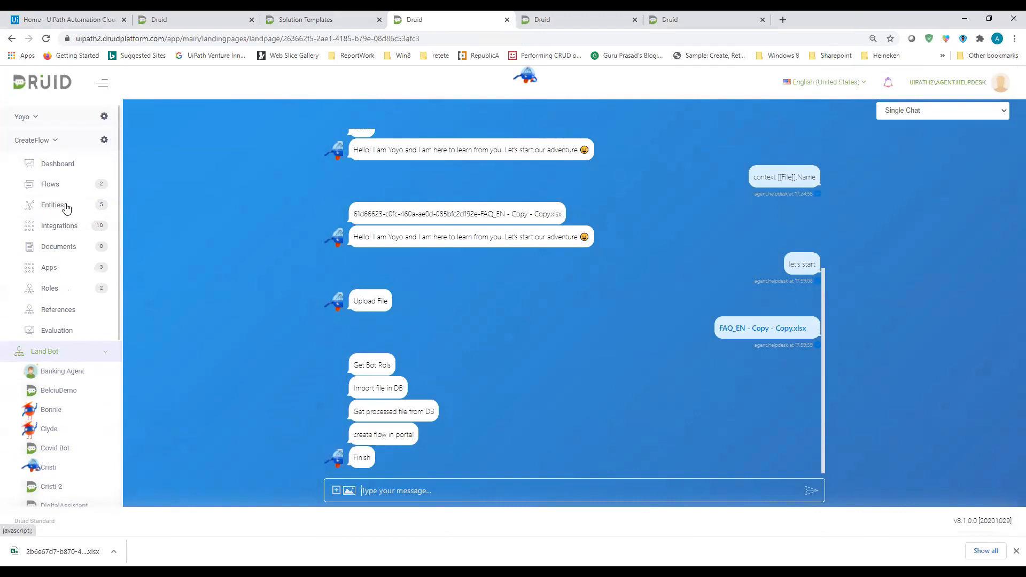
left_click(62, 267)
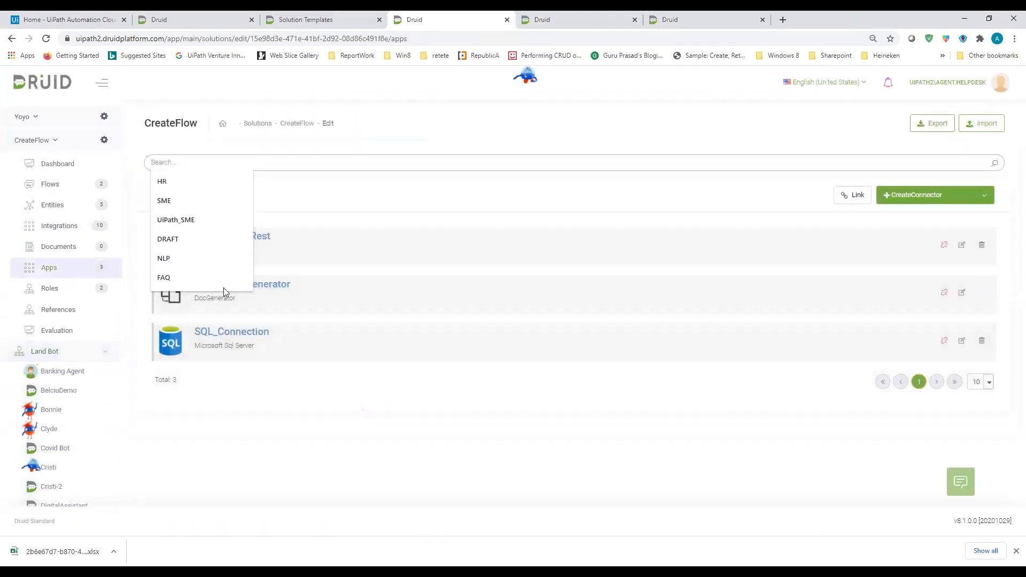
left_click(348, 200)
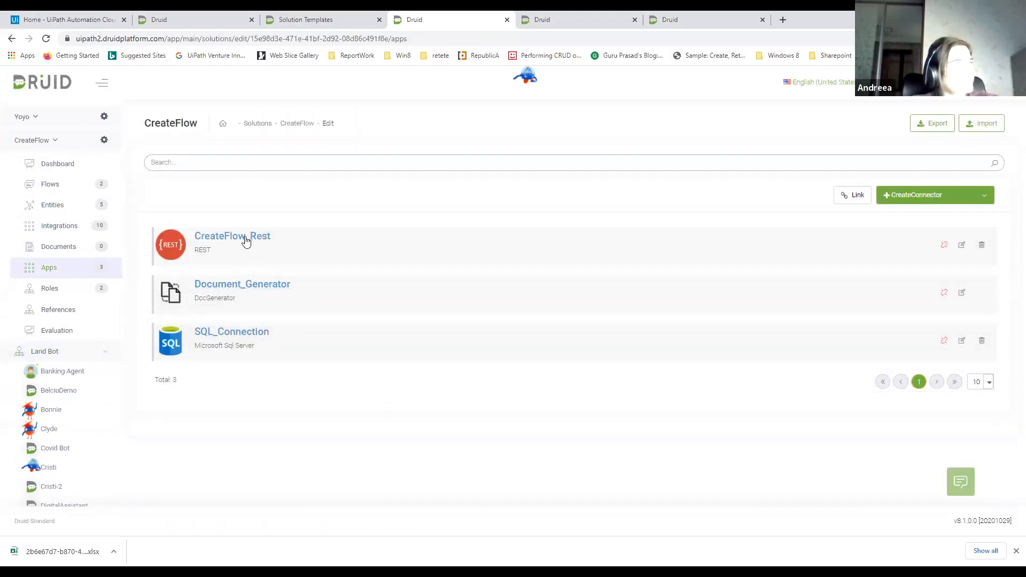
Open the CreateFlow_Rest connector for editing and inspect its URL and custom security settings
left_click(962, 245)
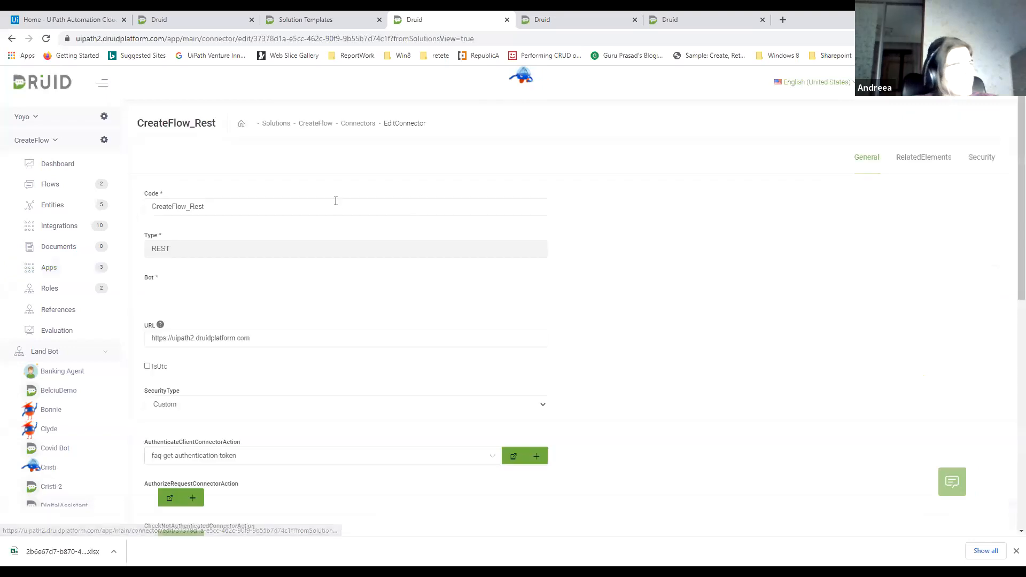
scroll(371, 266, "down", 2)
left_click_drag(293, 238, 150, 239)
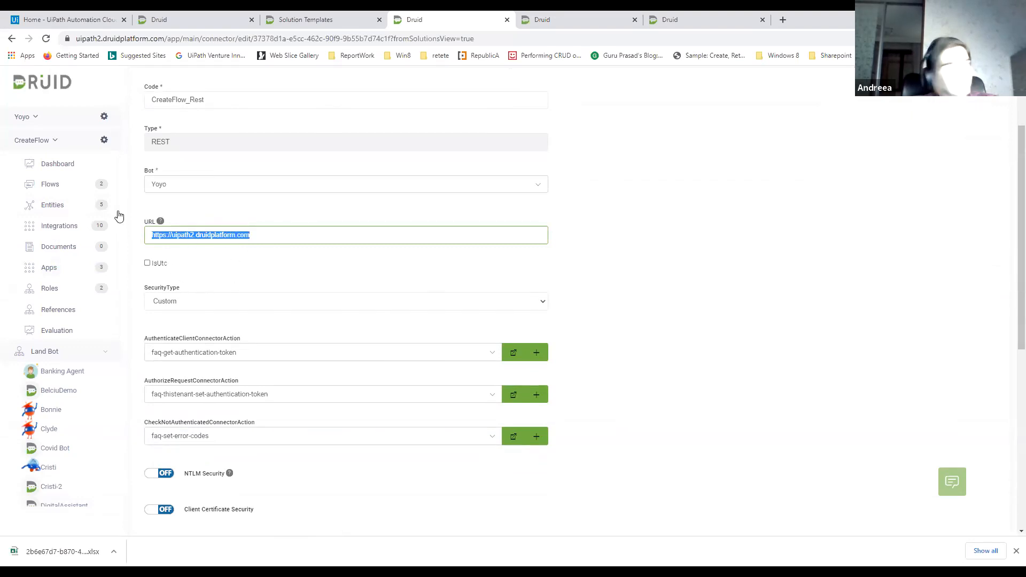
scroll(116, 211, "up", 1)
Change the active bot to Clyde and select its Bonnie Full solution
left_click(36, 116)
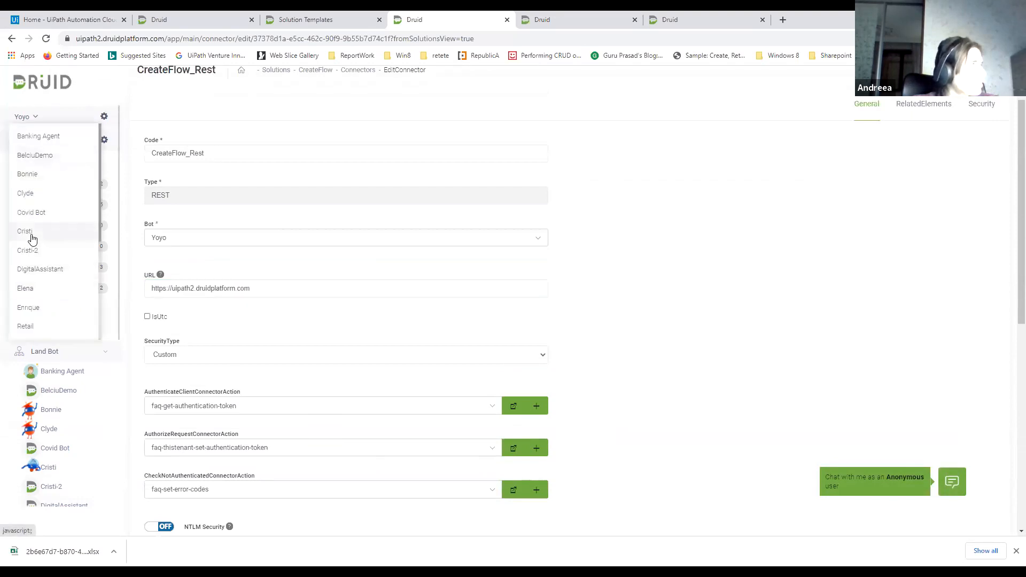
left_click(26, 231)
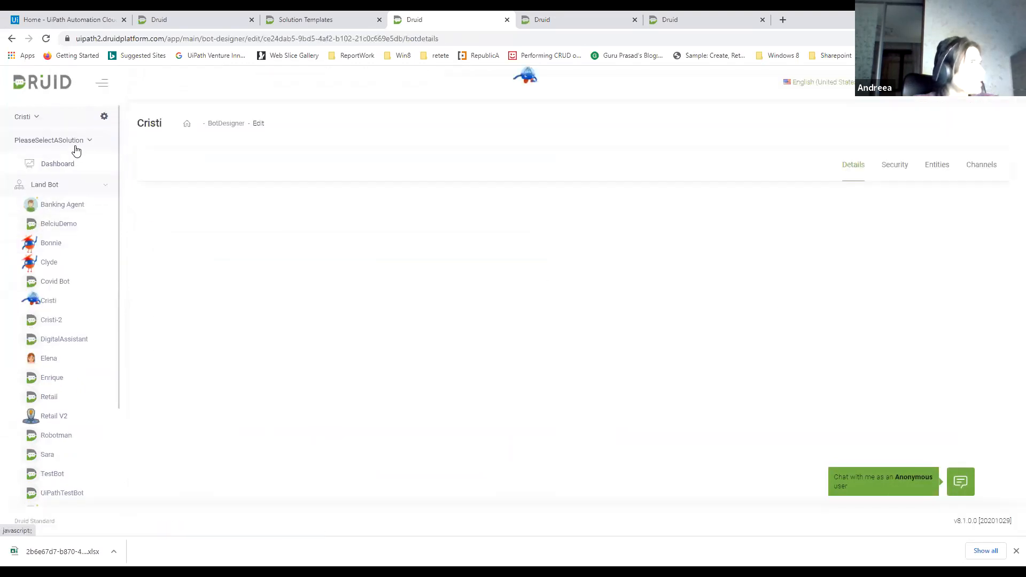
left_click(38, 125)
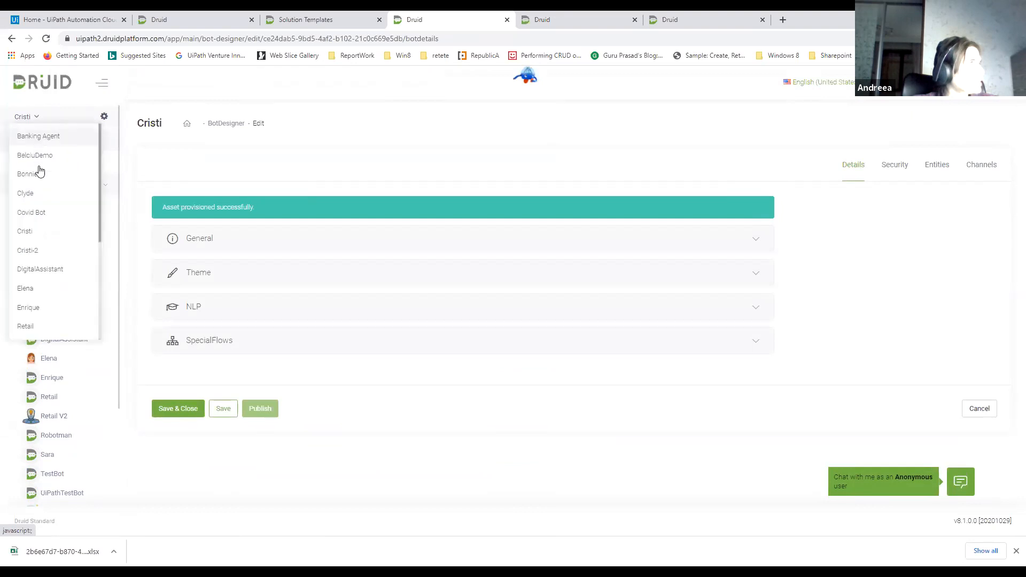
left_click(39, 193)
left_click(57, 141)
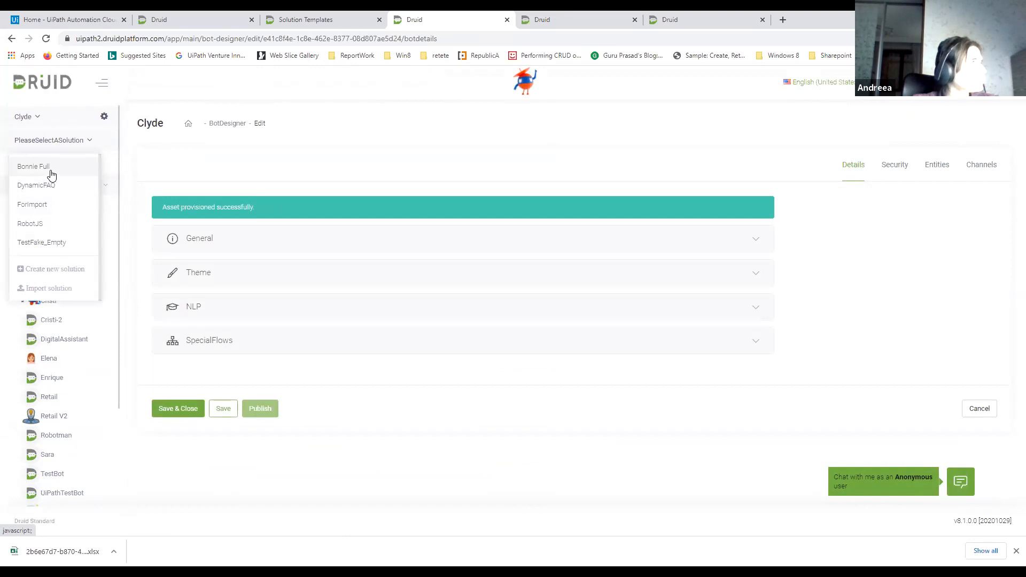
left_click(51, 171)
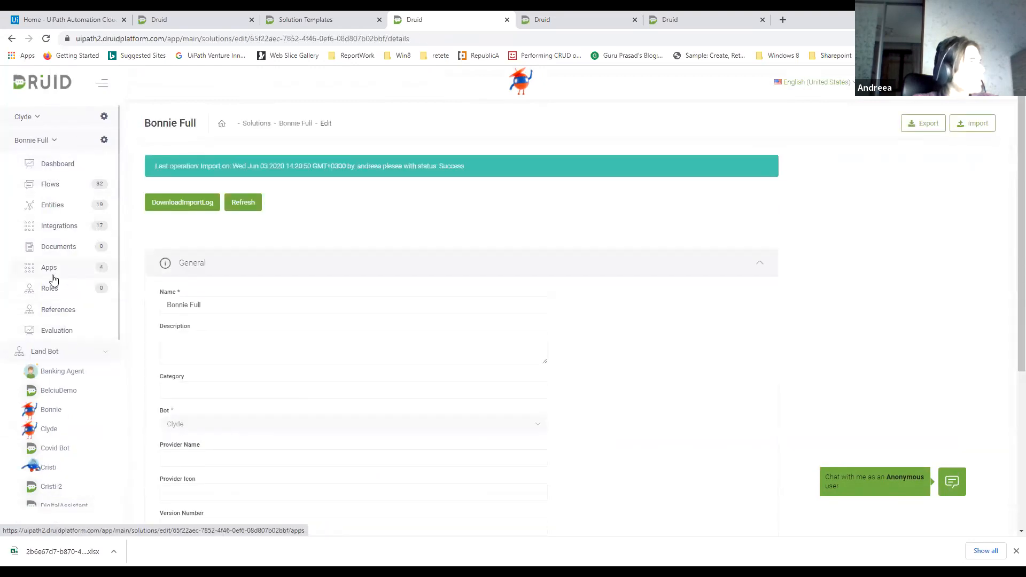
Open the solution's ServiceNow API connector for editing and examine its URL, security options and variables
left_click(49, 268)
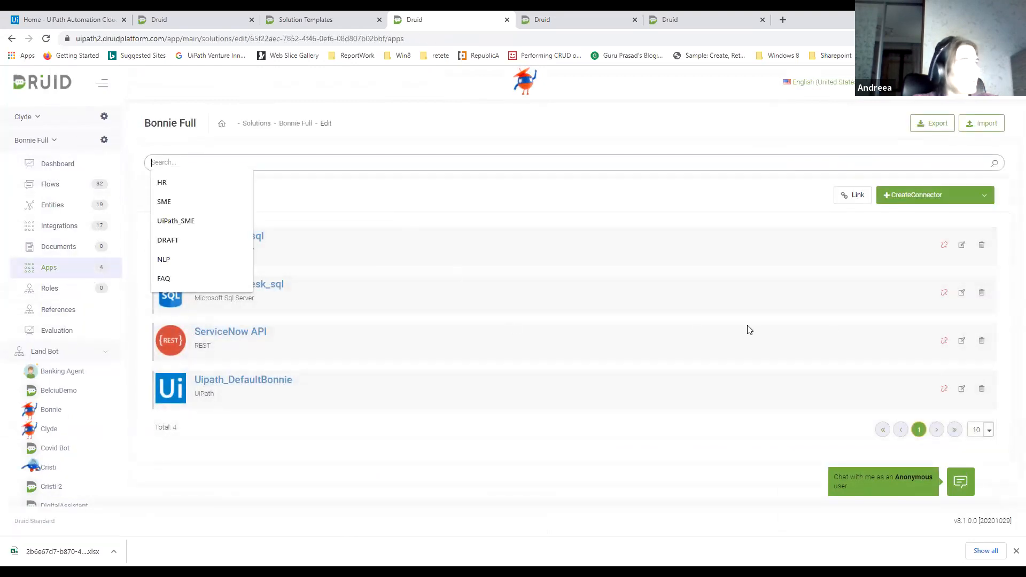
left_click(962, 341)
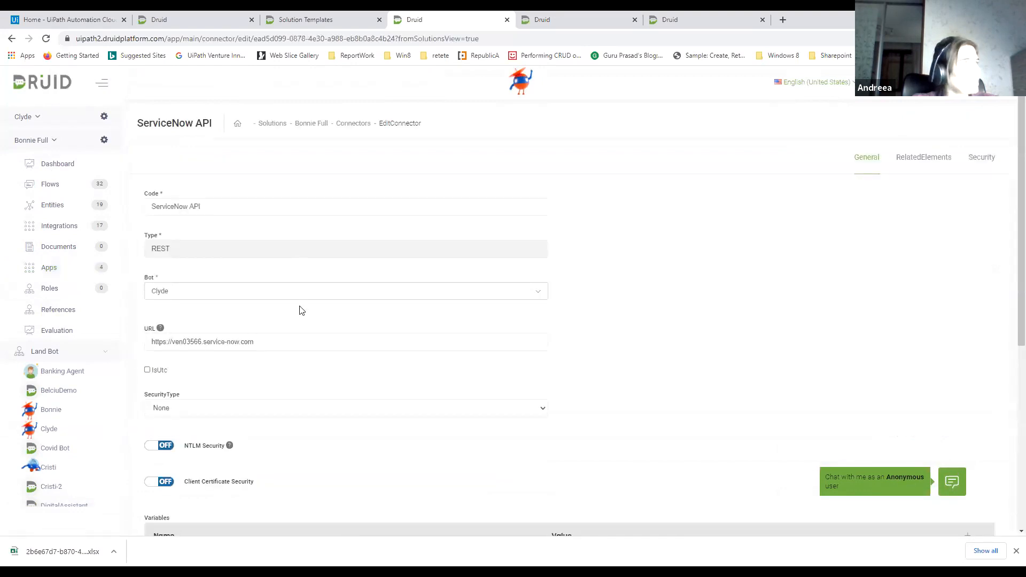
left_click_drag(249, 343, 151, 344)
scroll(326, 296, "down", 4)
scroll(326, 296, "down", 3)
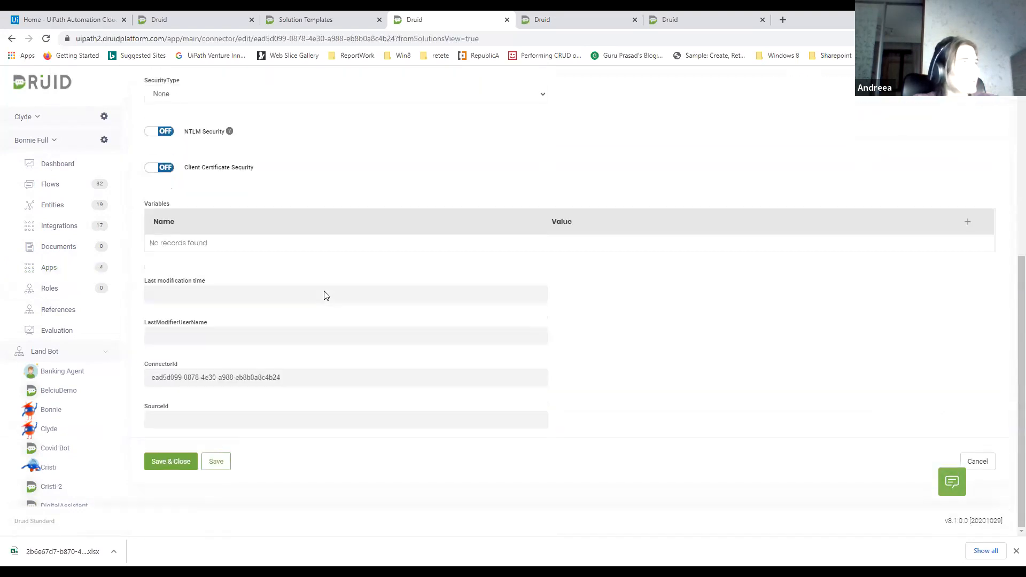
scroll(302, 247, "up", 2)
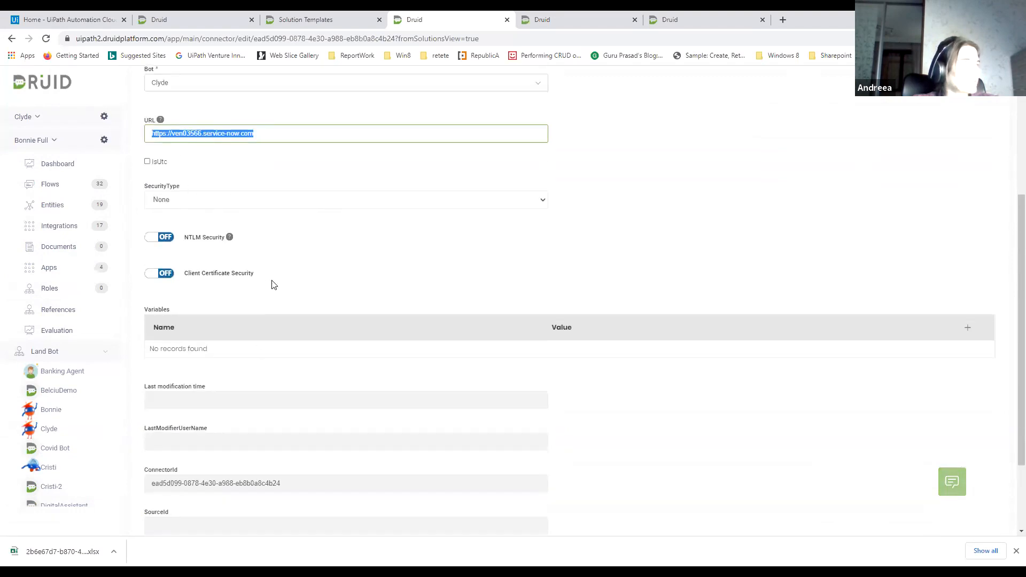
scroll(271, 284, "down", 2)
scroll(345, 199, "up", 3)
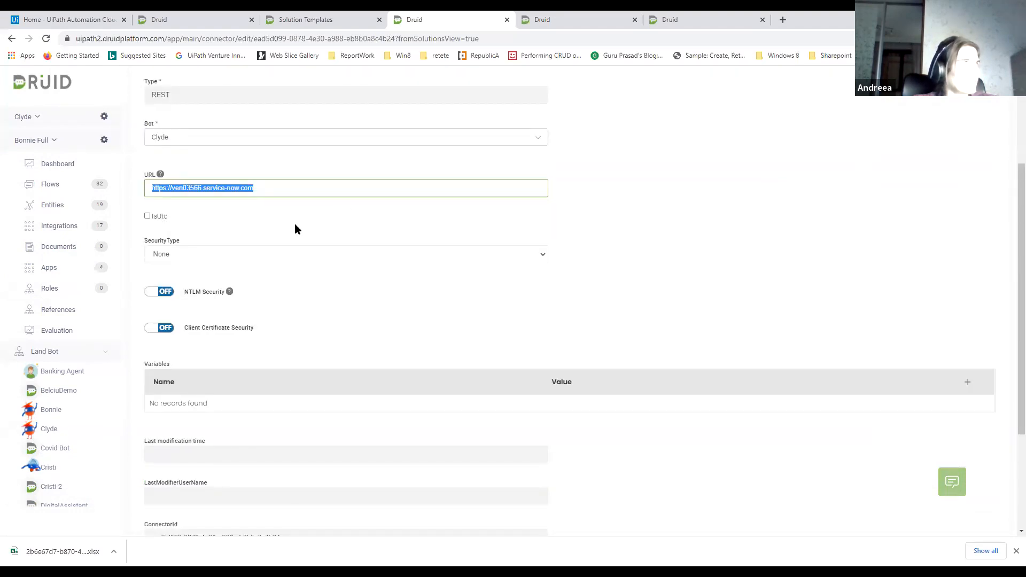
scroll(297, 229, "down", 3)
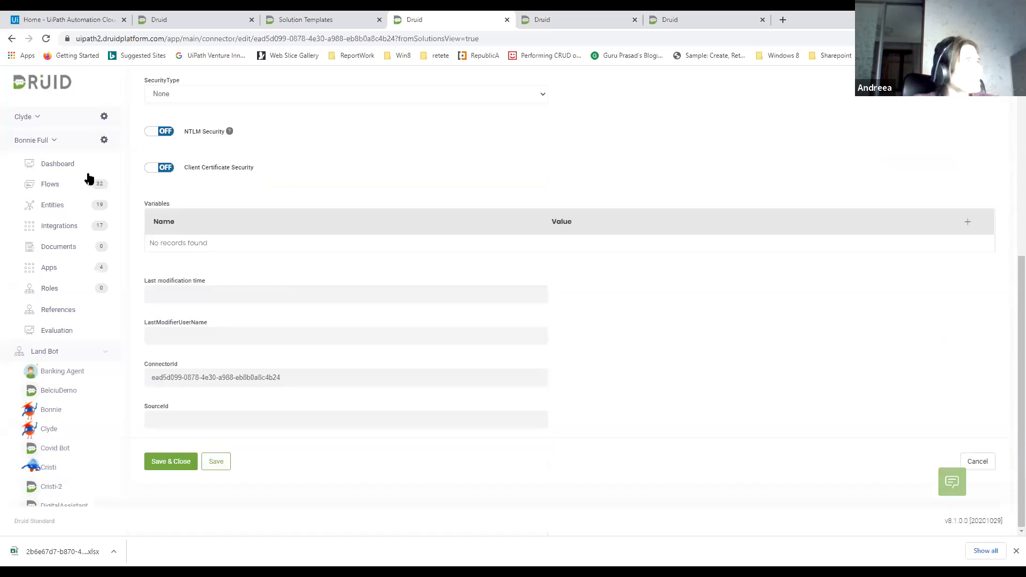
Filter the solution's integrations to the ServiceNow category and open the REST task of the GetIncidentApps from ServiceNow action
left_click(61, 226)
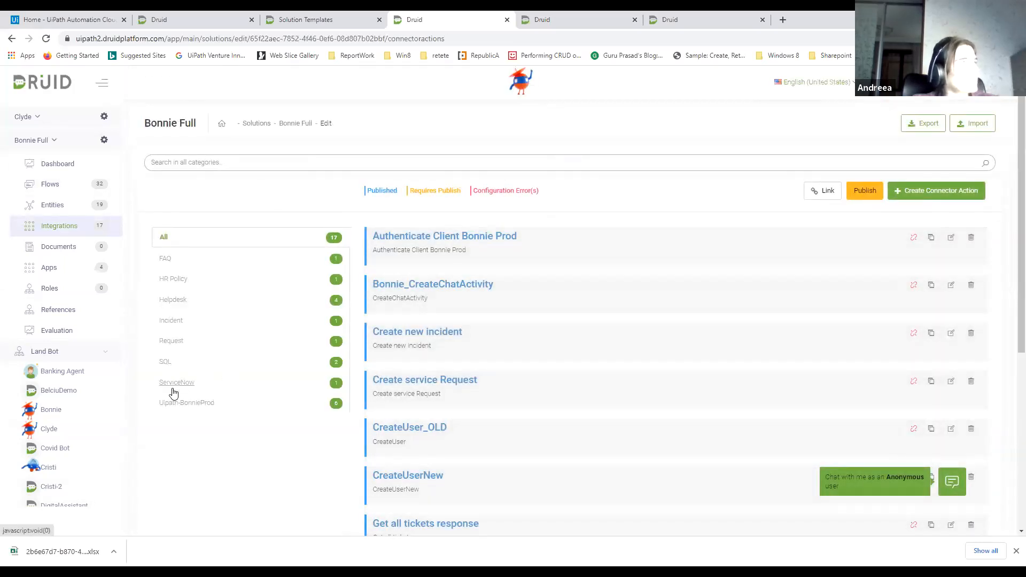
left_click(300, 382)
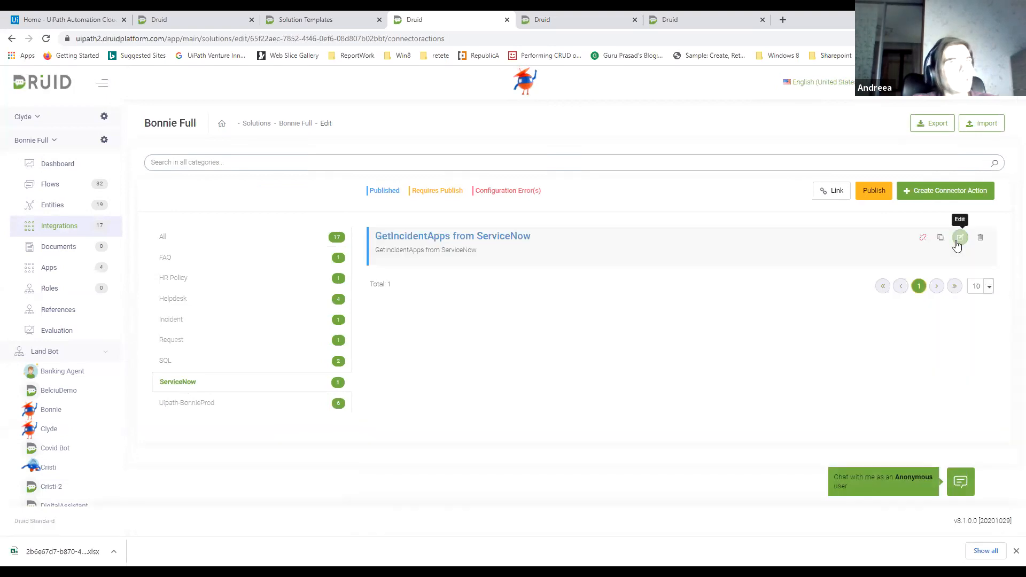
left_click(952, 237)
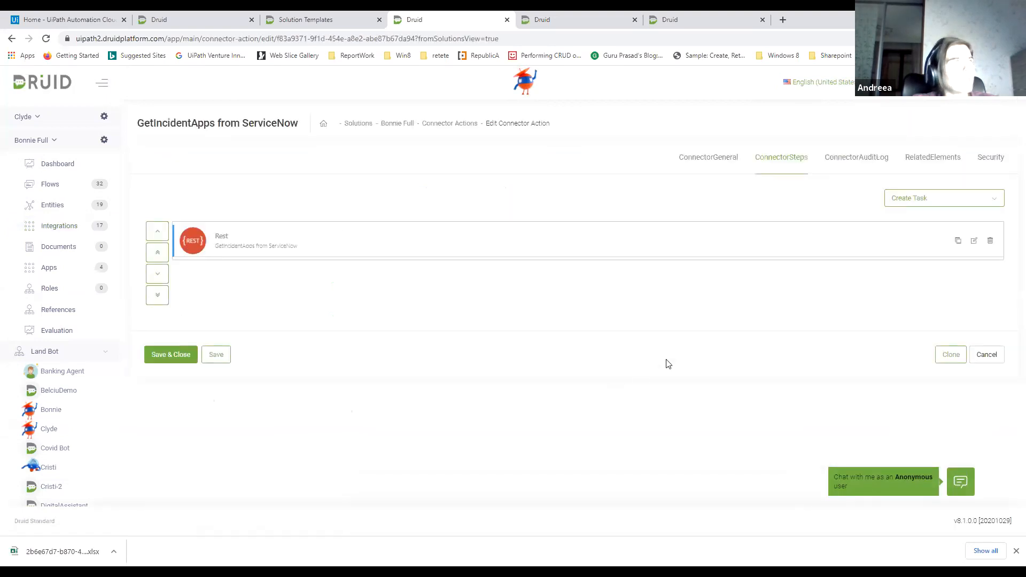
left_click(974, 240)
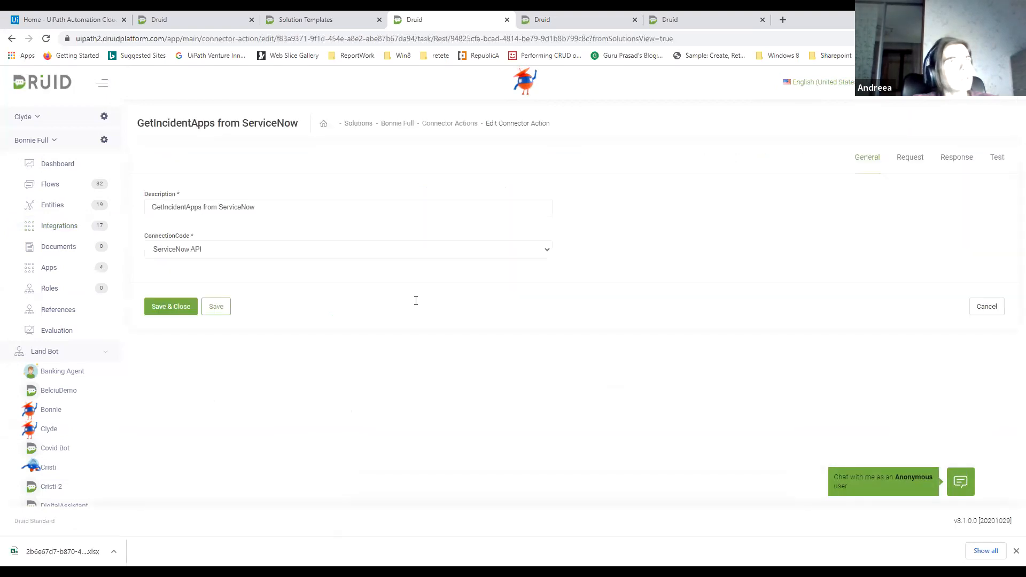
Inspect the request entity JSON used for testing the REST task
left_click(997, 158)
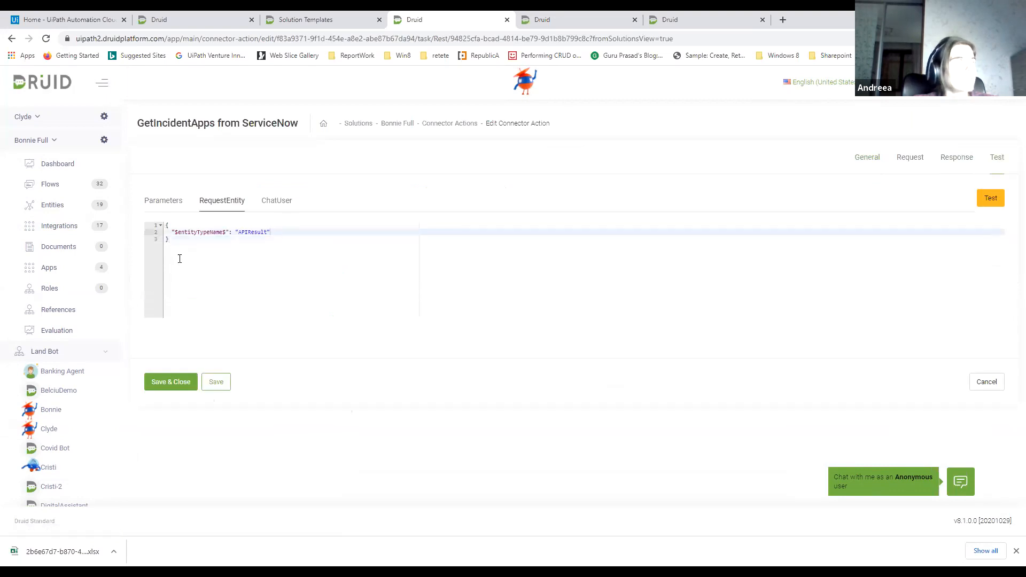
left_click_drag(178, 259, 173, 221)
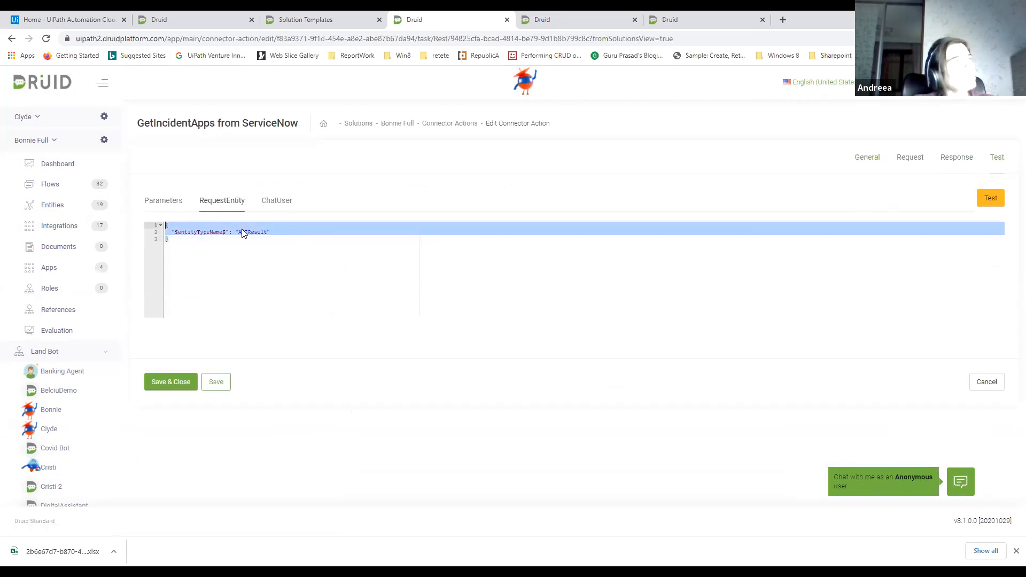
left_click(281, 235)
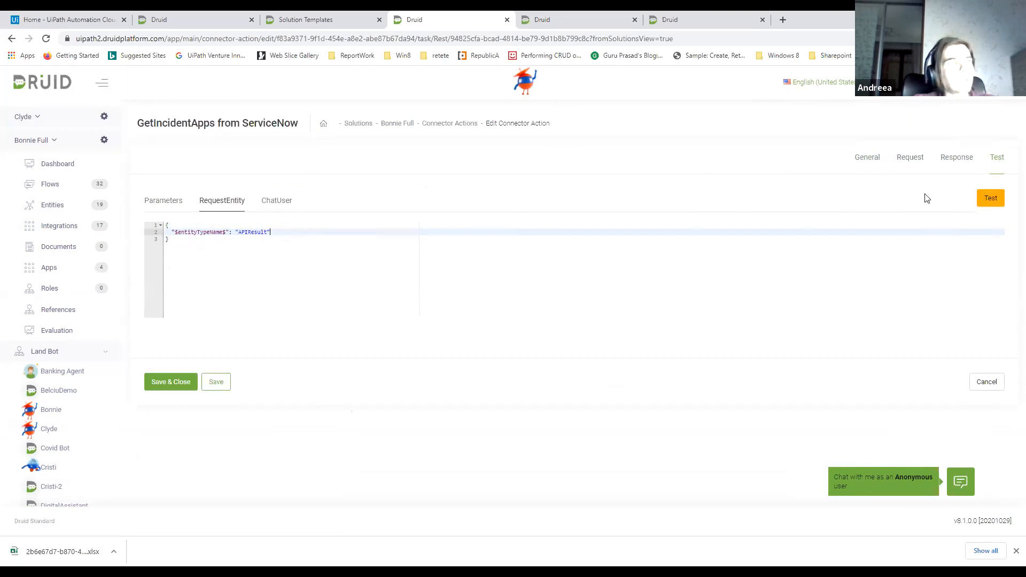
left_click(901, 161)
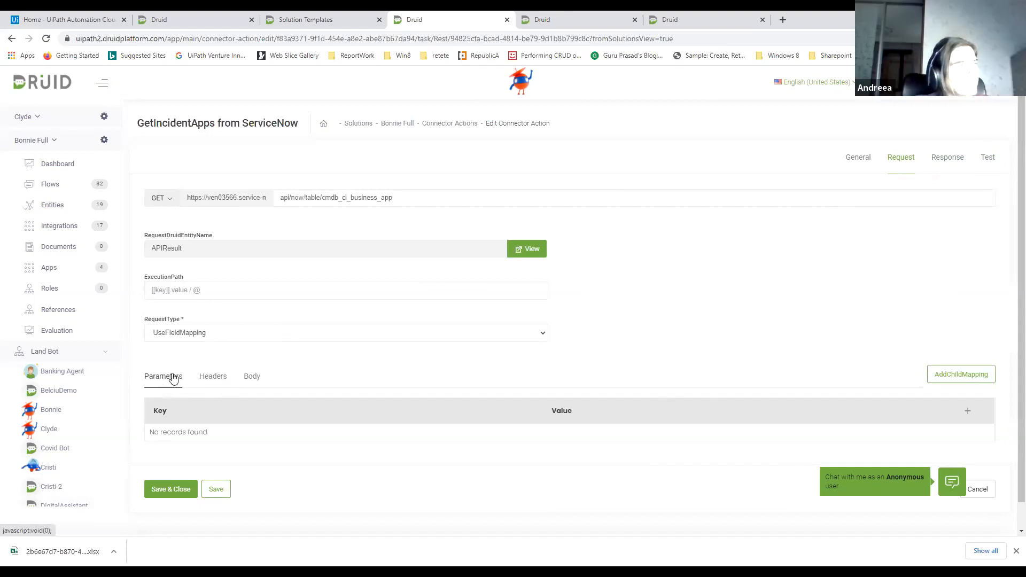
left_click(968, 410)
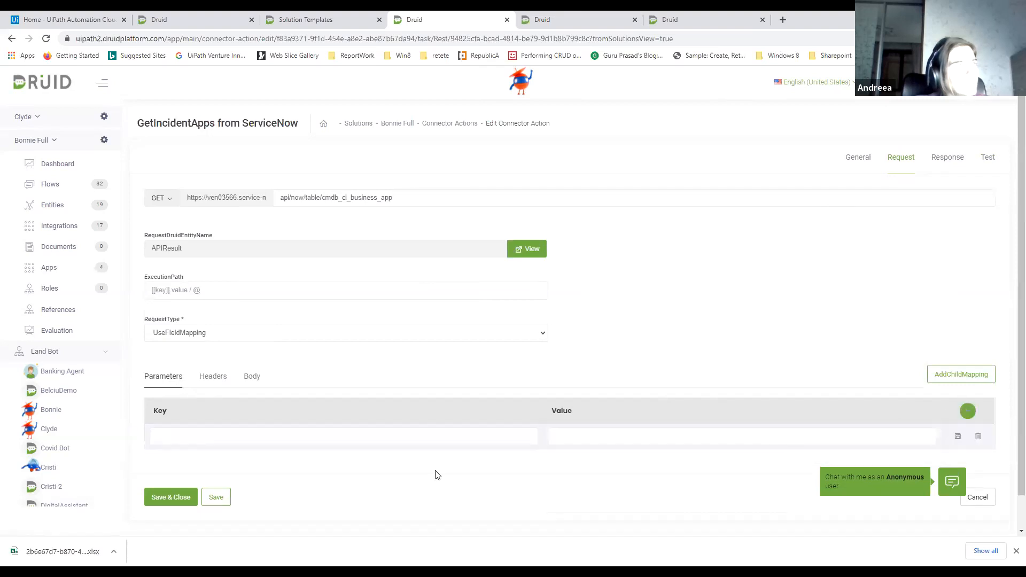
left_click(199, 431)
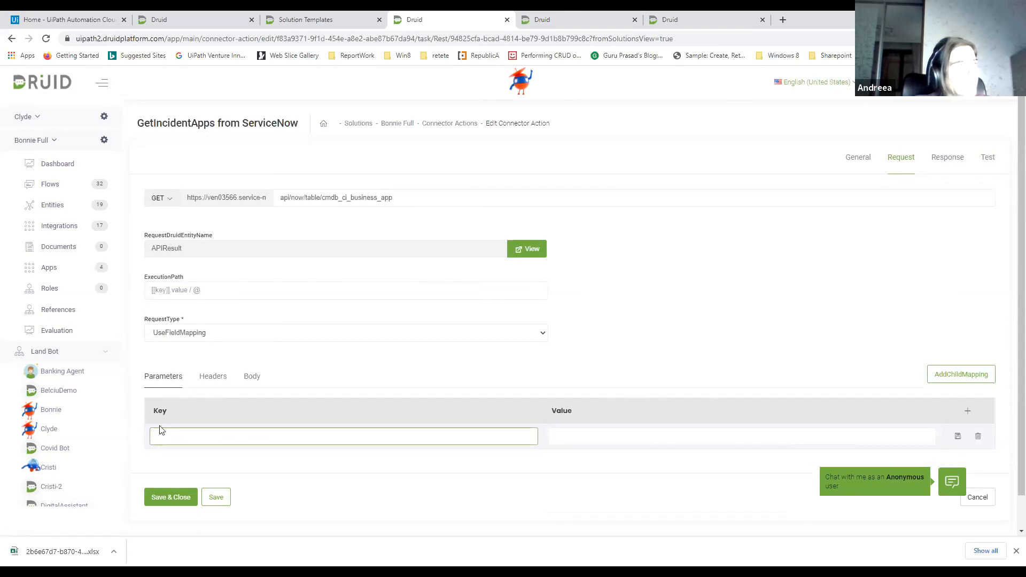
left_click(401, 204)
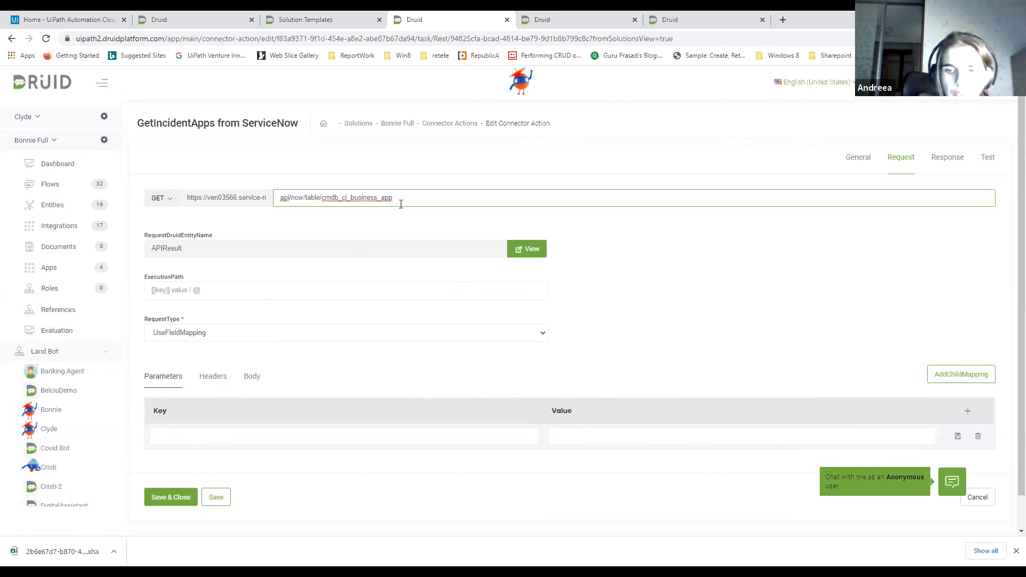
type("@useri")
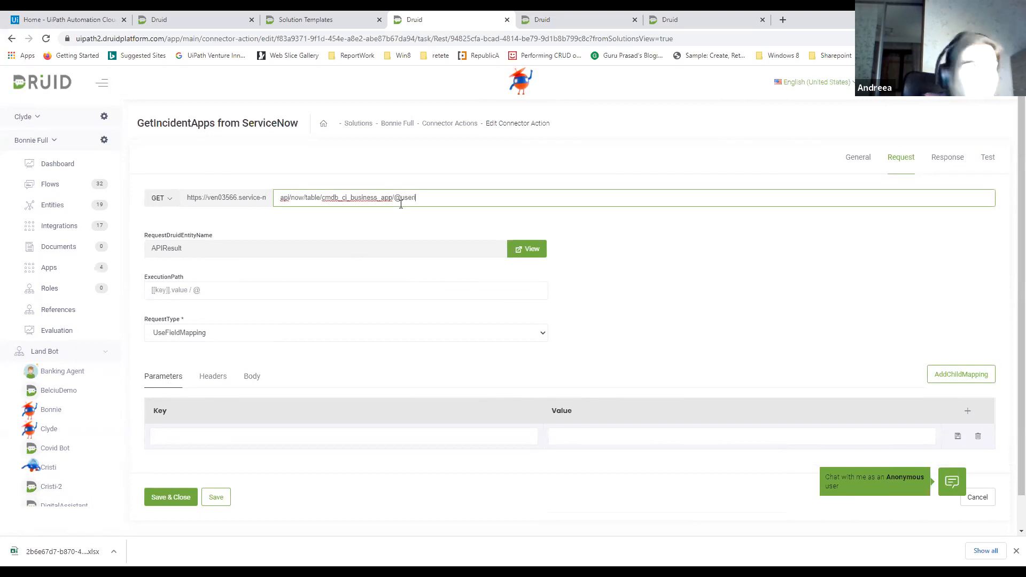
left_click(243, 434)
type("userid")
left_click(579, 438)
type("[[")
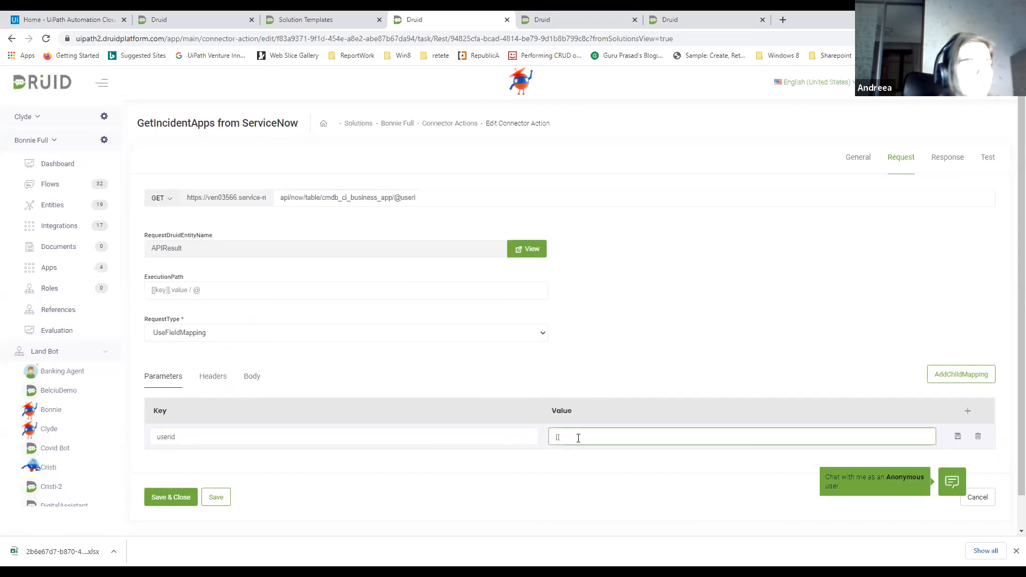
key("BackSpace")
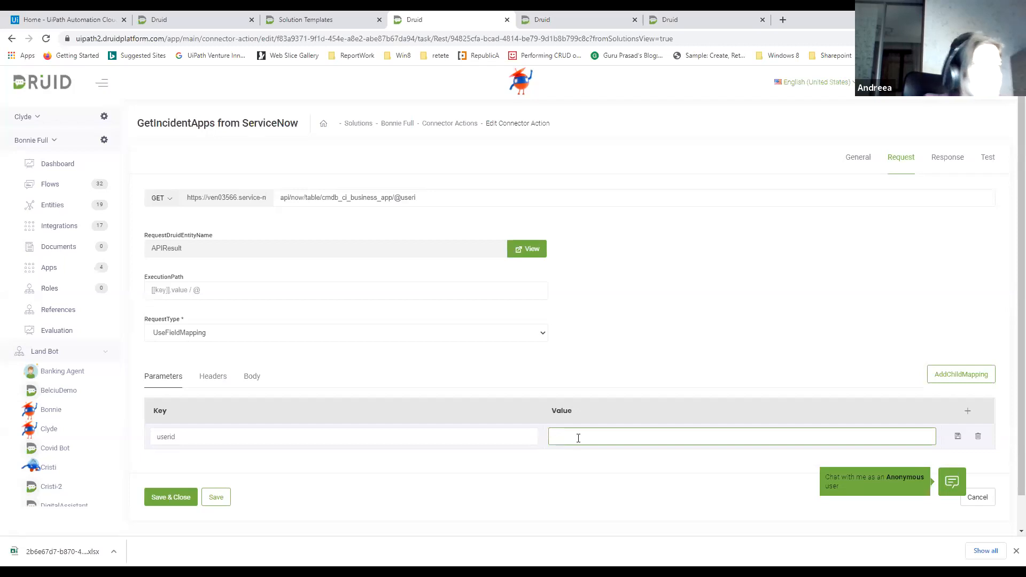
left_click_drag(213, 436, 146, 442)
key("BackSpace")
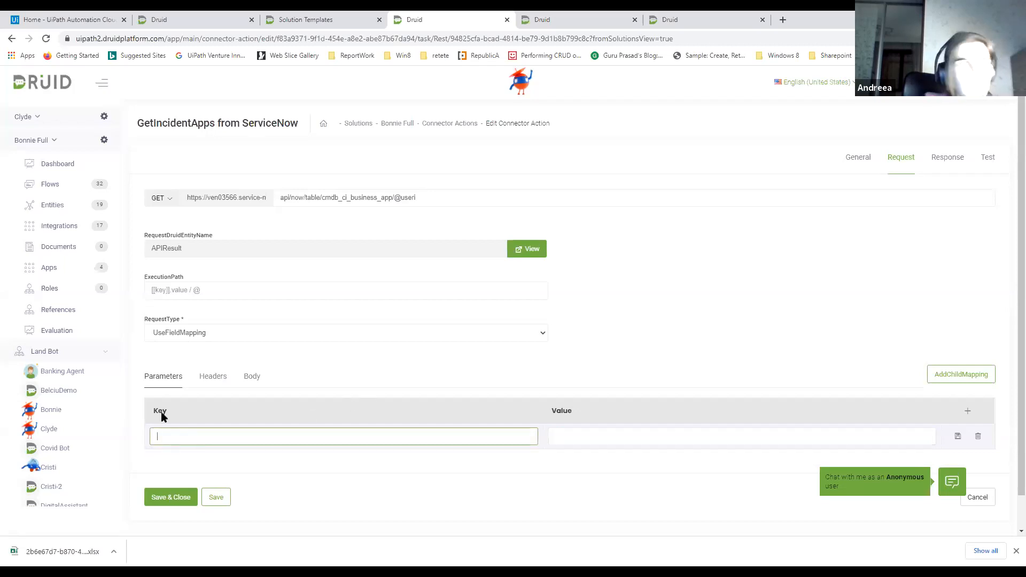
left_click_drag(416, 198, 398, 203)
key("BackSpace")
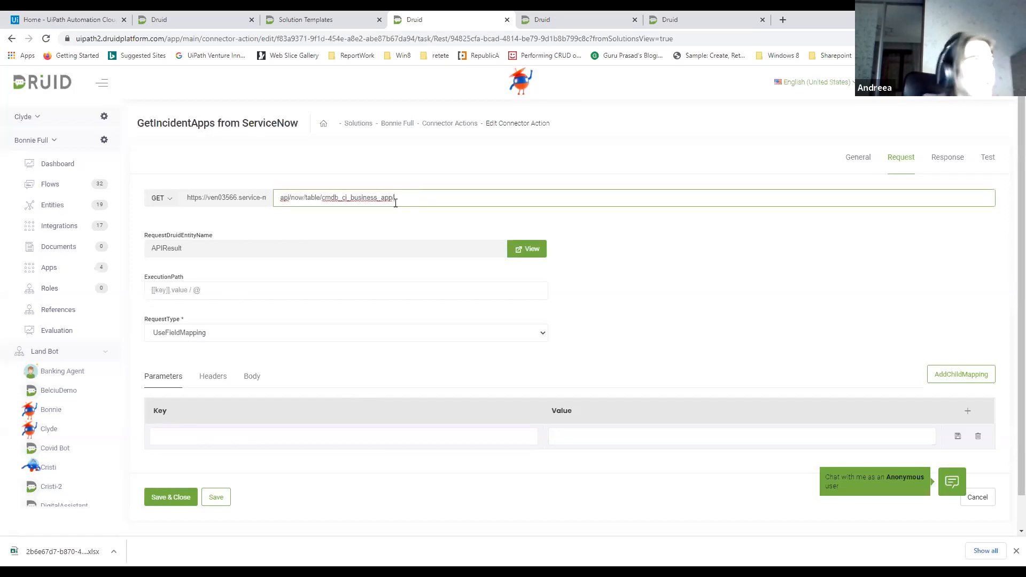
Add a test parameter named useri with the value 1223, and cancel editing the REST task
left_click(988, 160)
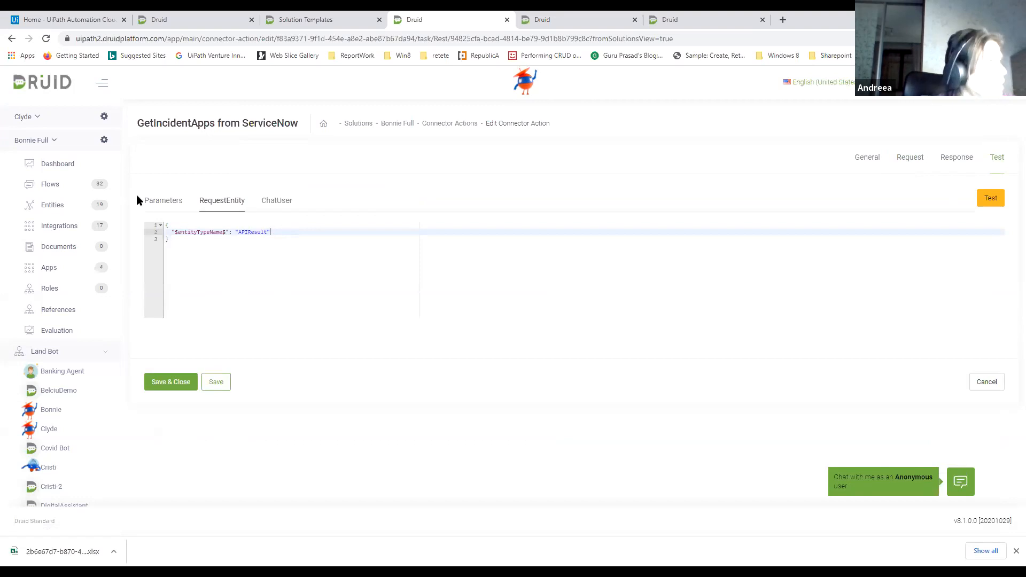
left_click(163, 202)
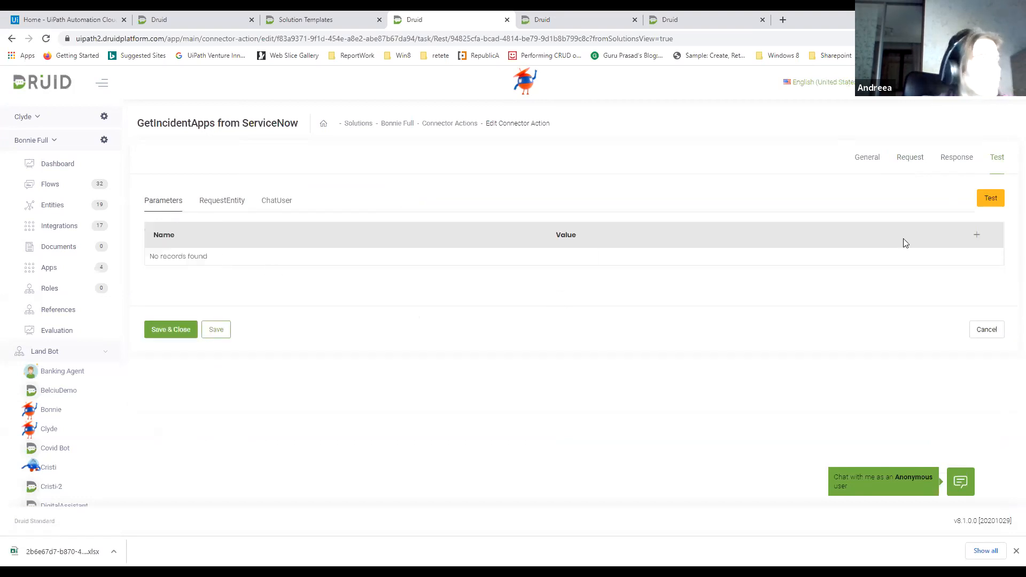
left_click(977, 234)
left_click(320, 260)
type("useri")
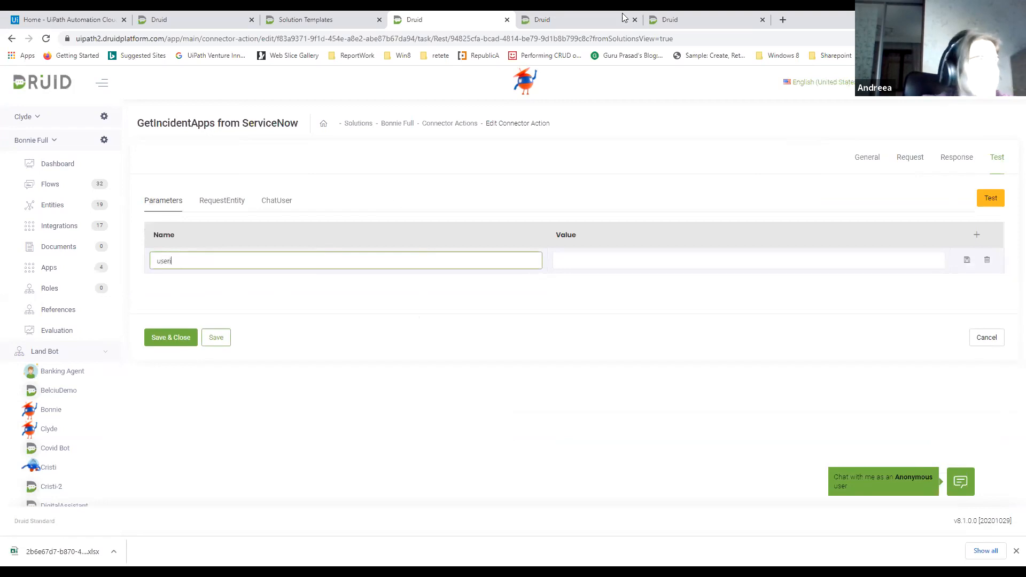
left_click(636, 255)
type("1223")
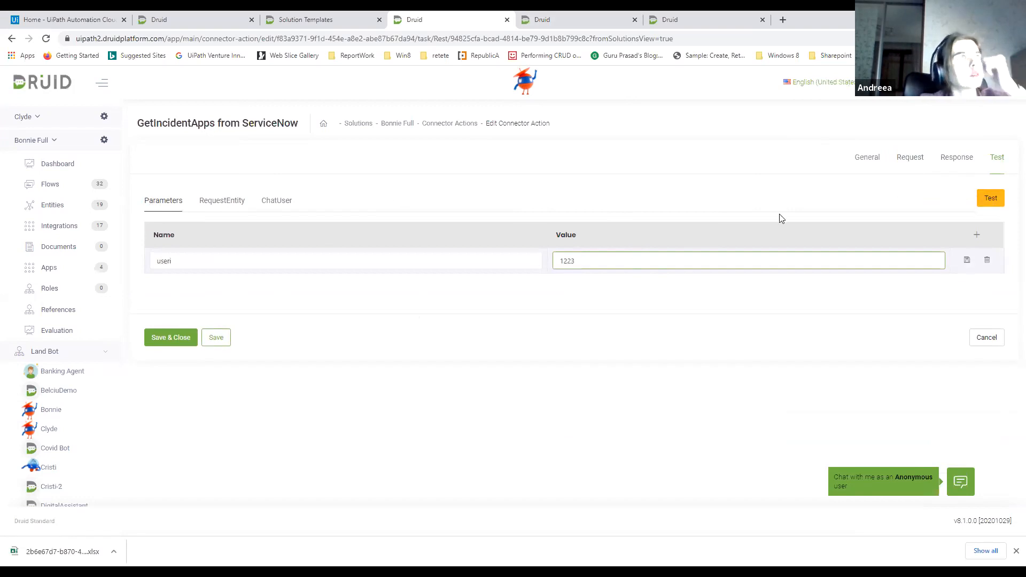
left_click(990, 341)
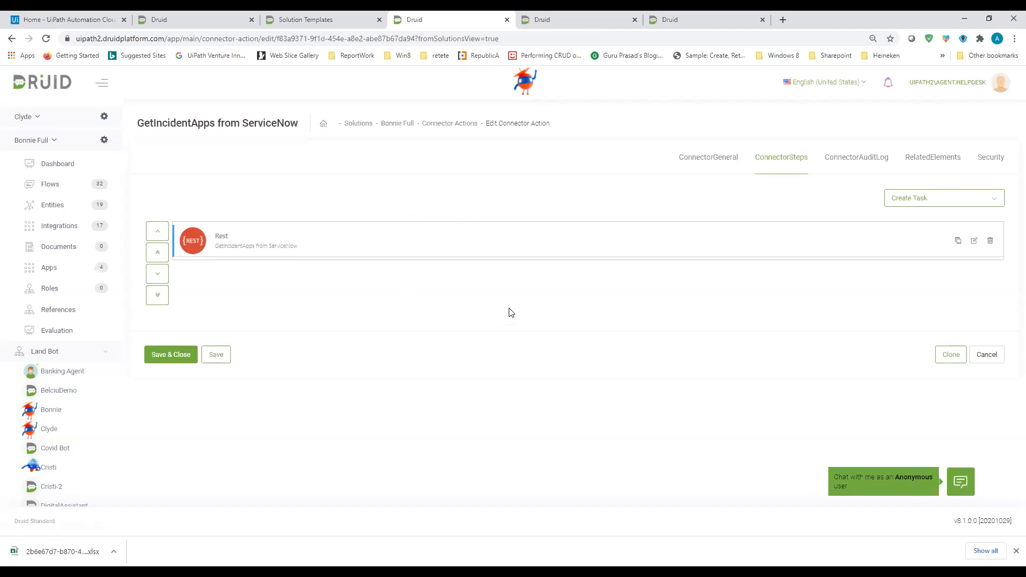
Open the Bonnie Full solution's ServiceNow API connector and inspect its base URL and variables
left_click(58, 274)
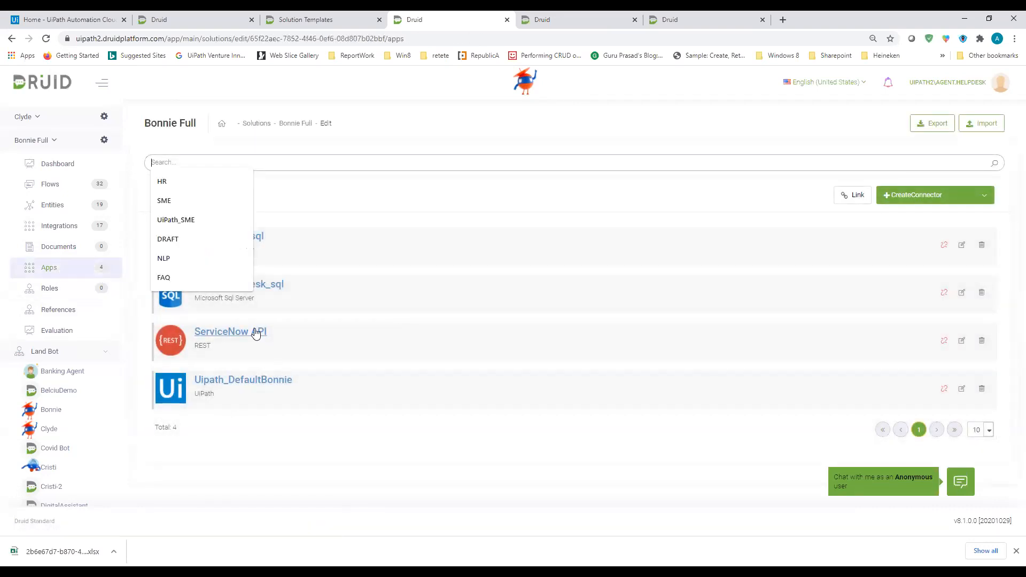
left_click(256, 334)
scroll(481, 359, "down", 2)
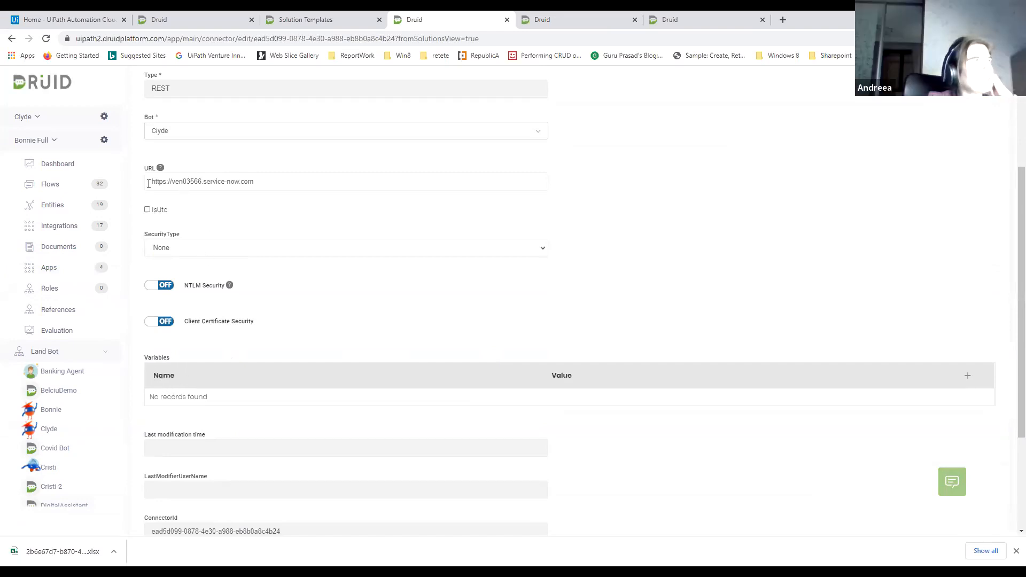
left_click_drag(149, 182, 289, 182)
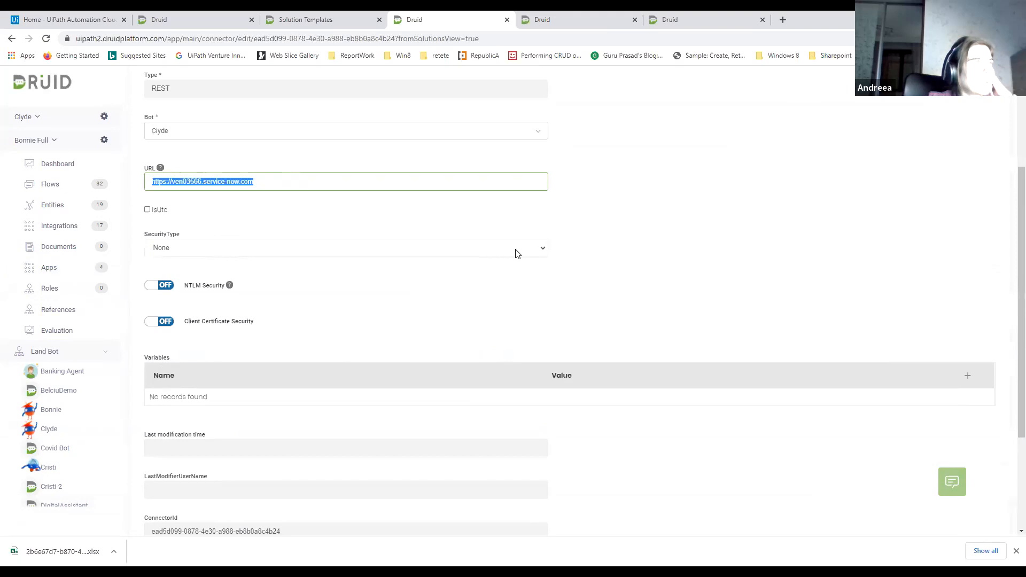
scroll(516, 252, "up", 1)
scroll(246, 336, "down", 3)
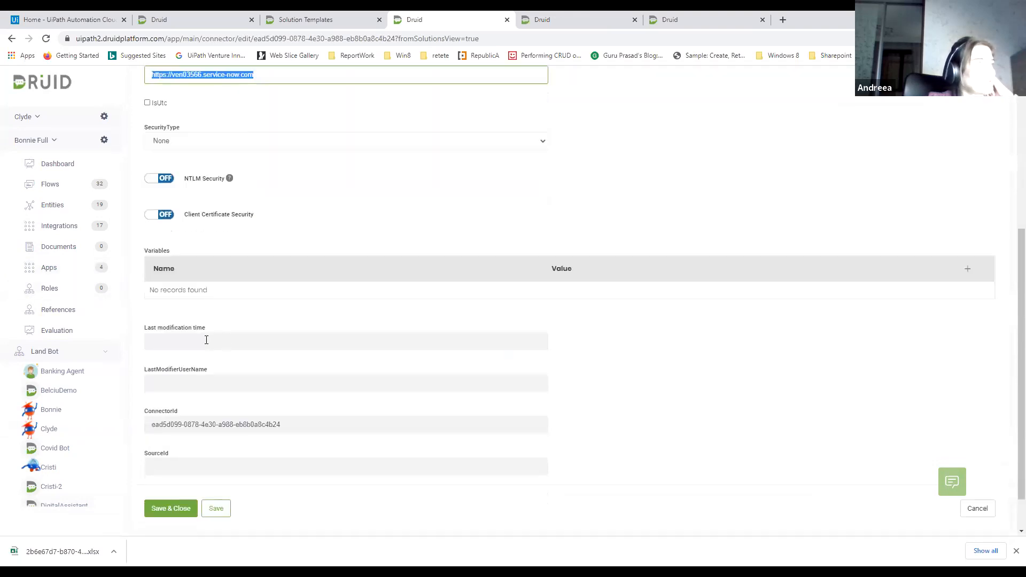
left_click(166, 282)
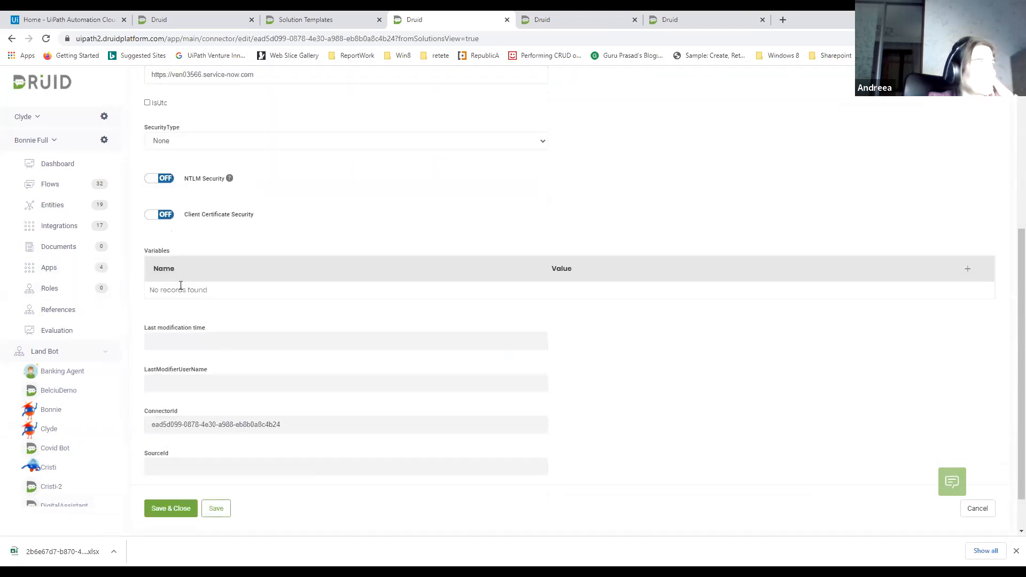
Try the connector's BearerToken and Custom security types with an empty variable row, and cancel the edits
left_click(275, 146)
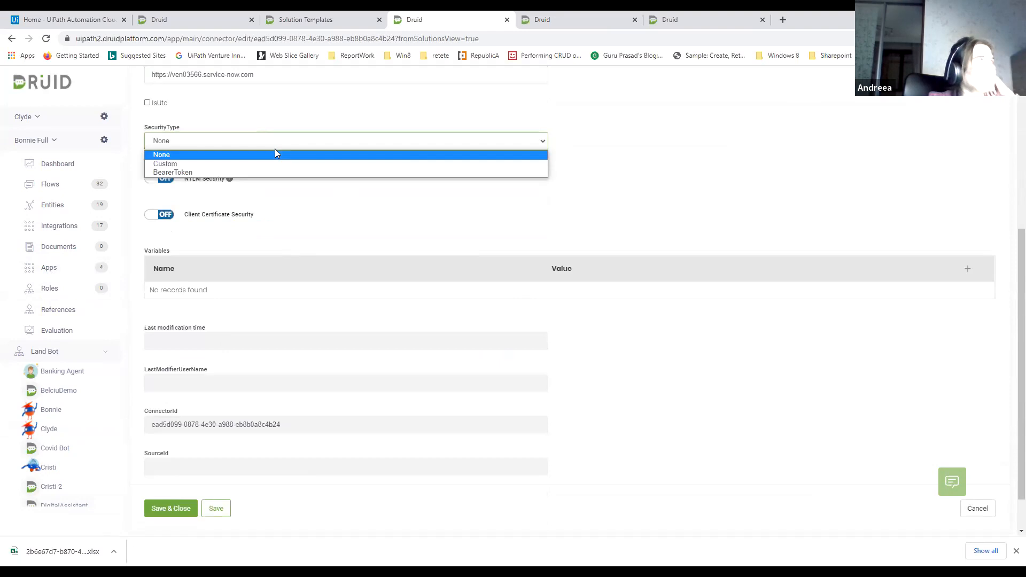
left_click(174, 172)
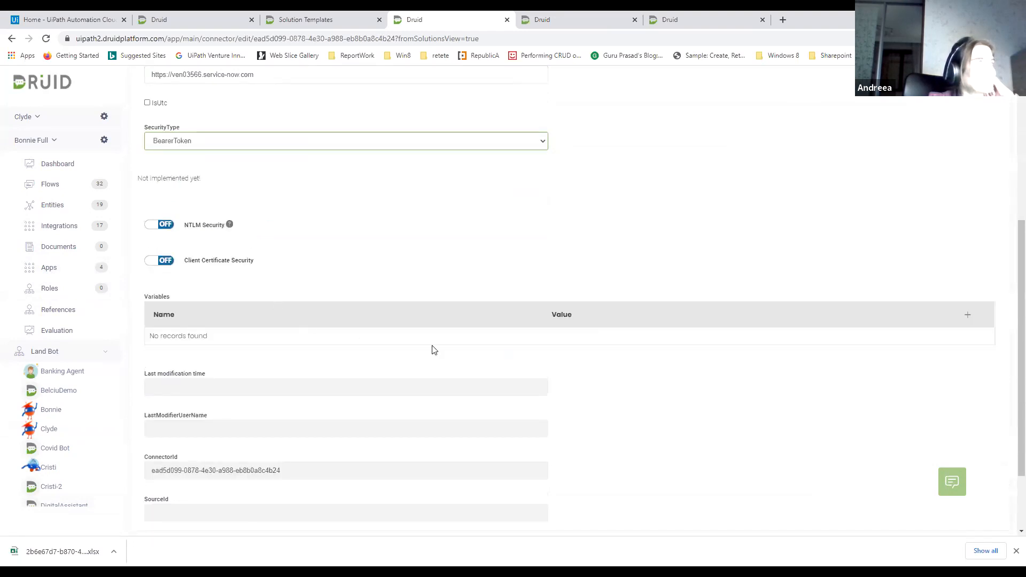
left_click(968, 315)
left_click(350, 339)
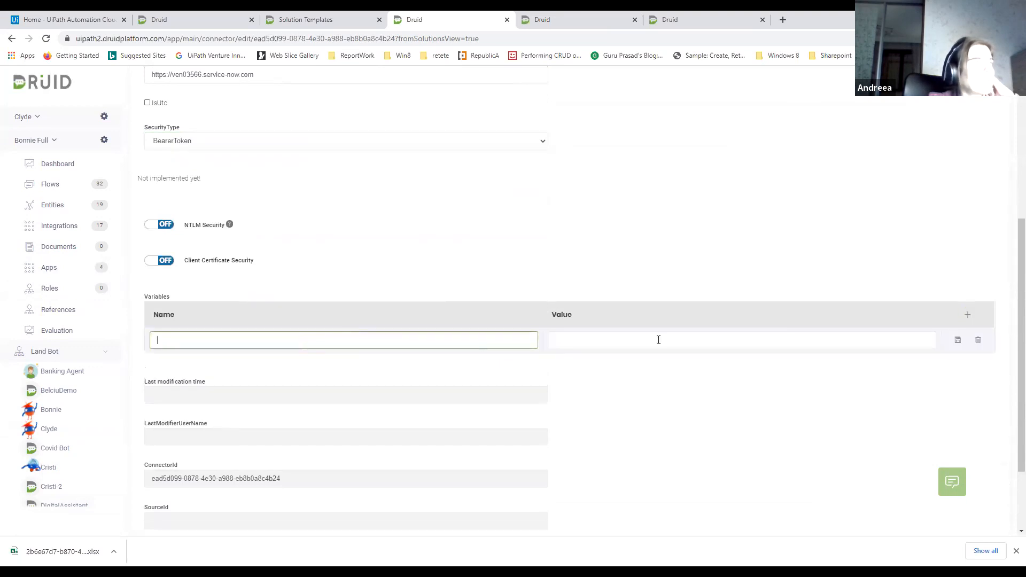
left_click(247, 141)
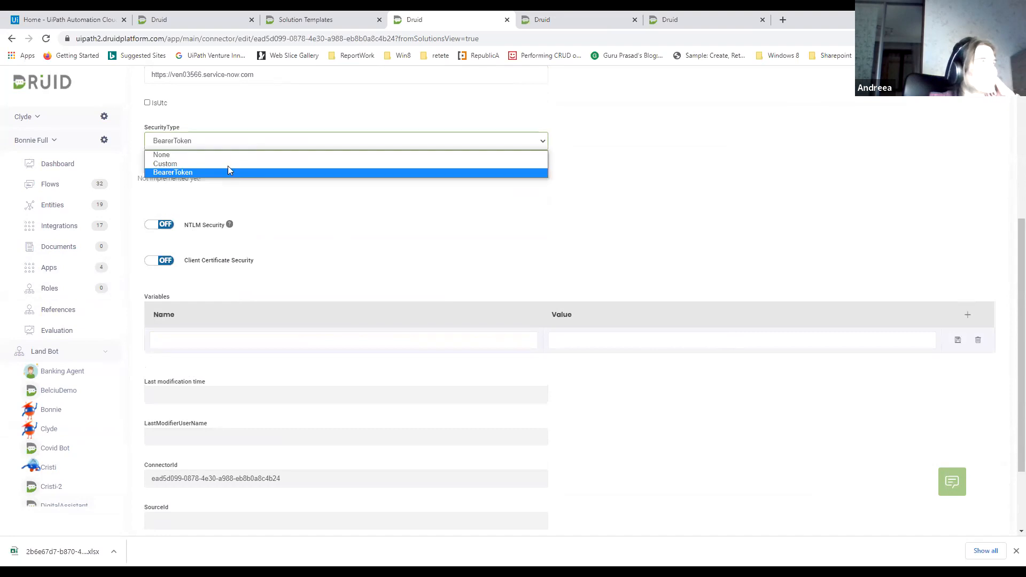
left_click(177, 164)
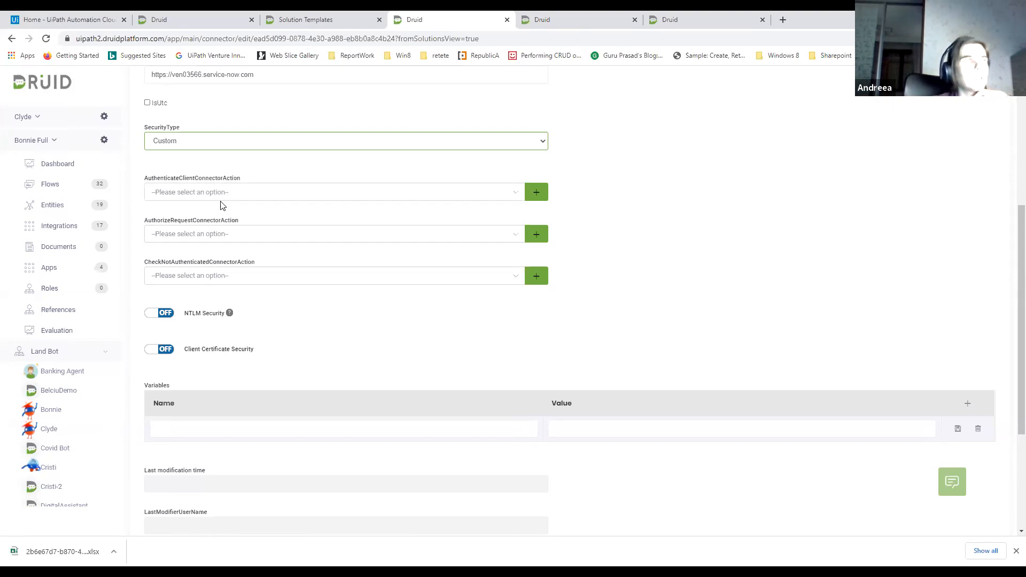
scroll(349, 293, "down", 4)
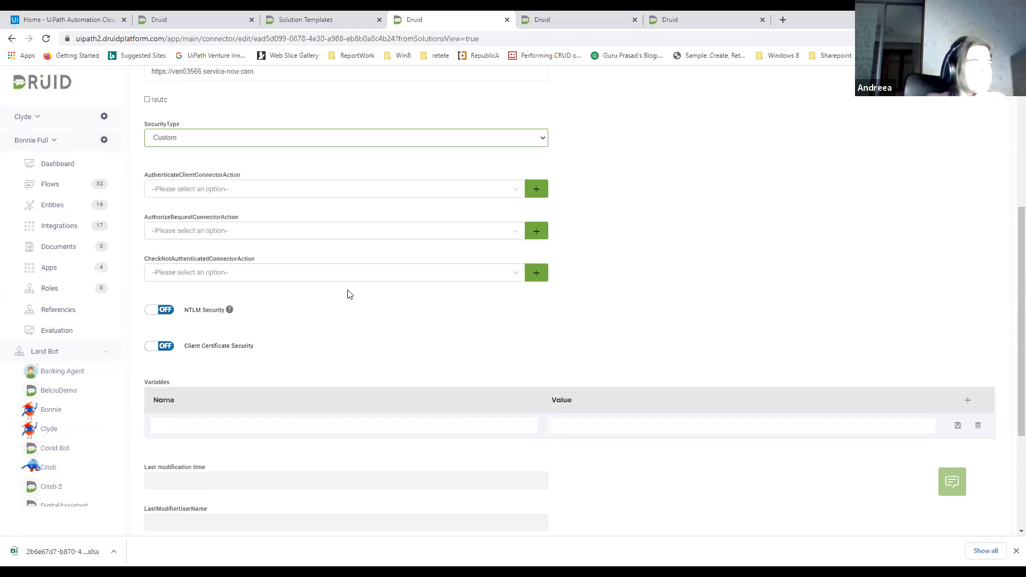
left_click(977, 462)
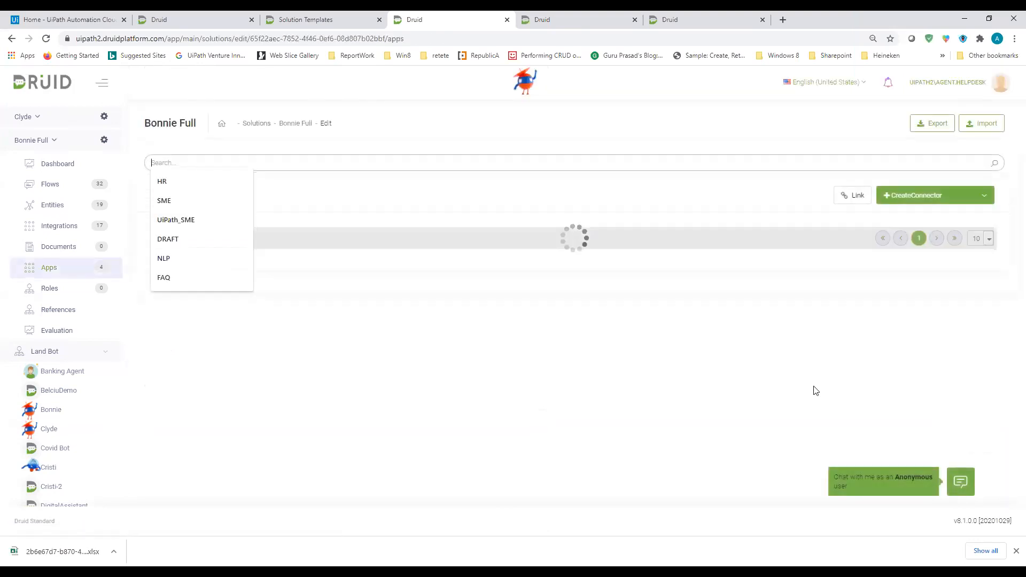
left_click(502, 205)
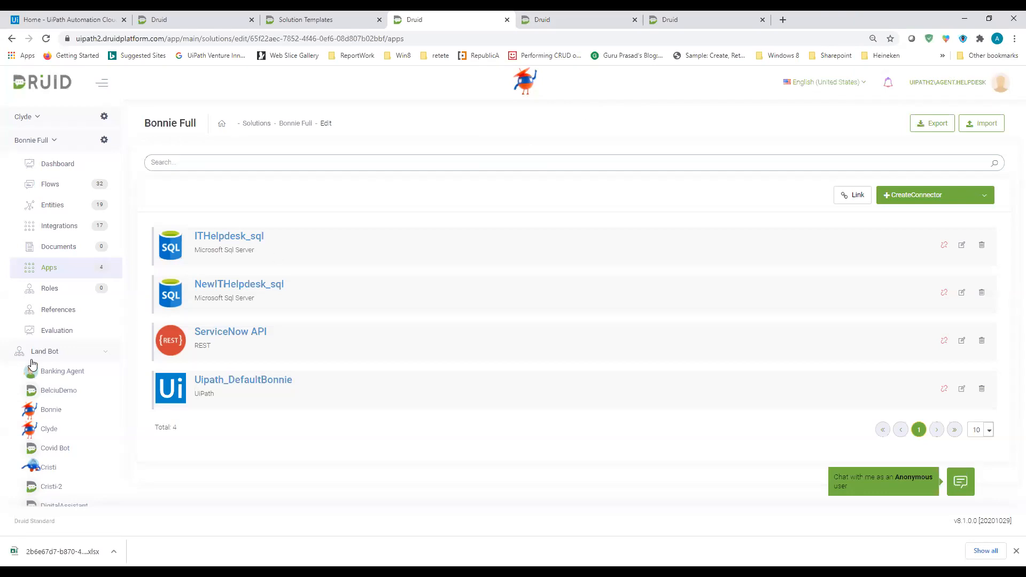
Reopen the ServiceNow API connector and review its general settings, security options, variables and identifier fields
left_click(244, 339)
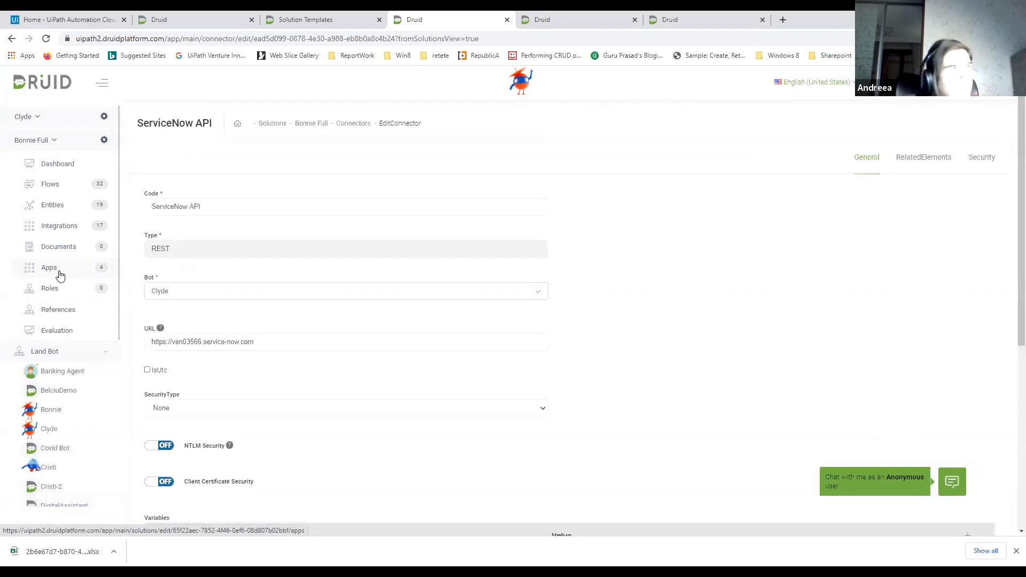
scroll(107, 309, "down", 1)
scroll(185, 305, "down", 4)
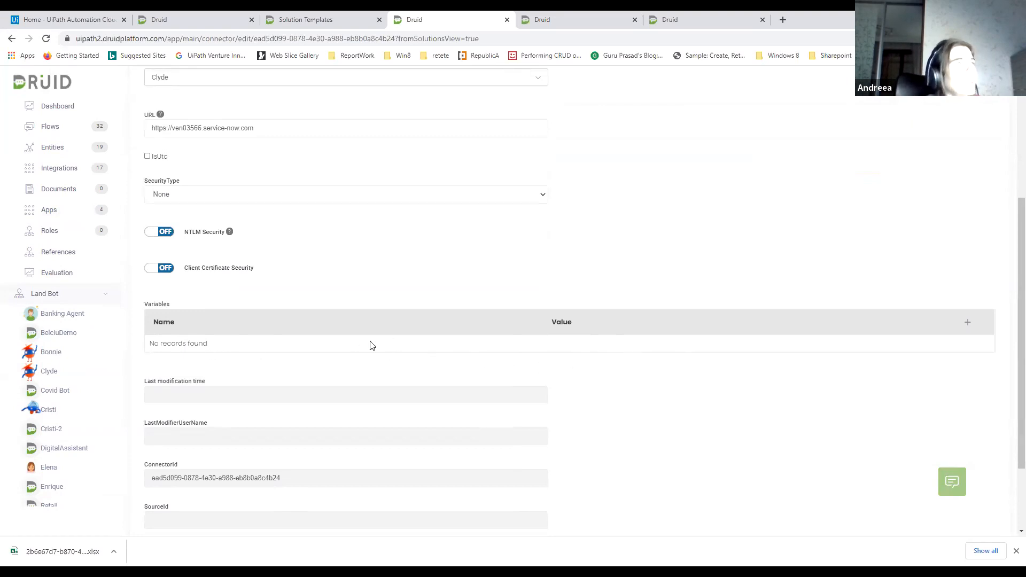
scroll(389, 353, "down", 1)
scroll(390, 354, "down", 2)
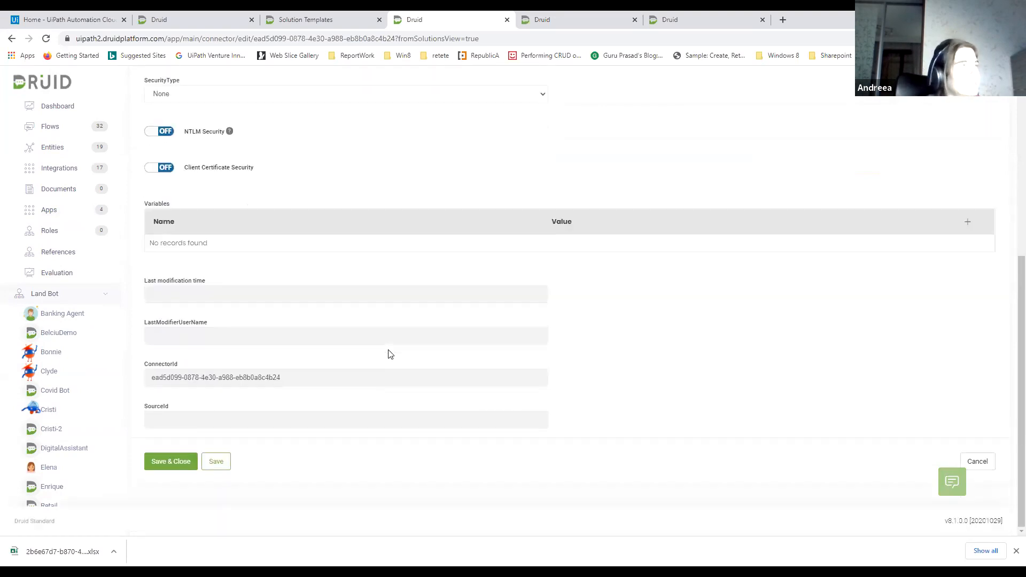
scroll(390, 354, "up", 2)
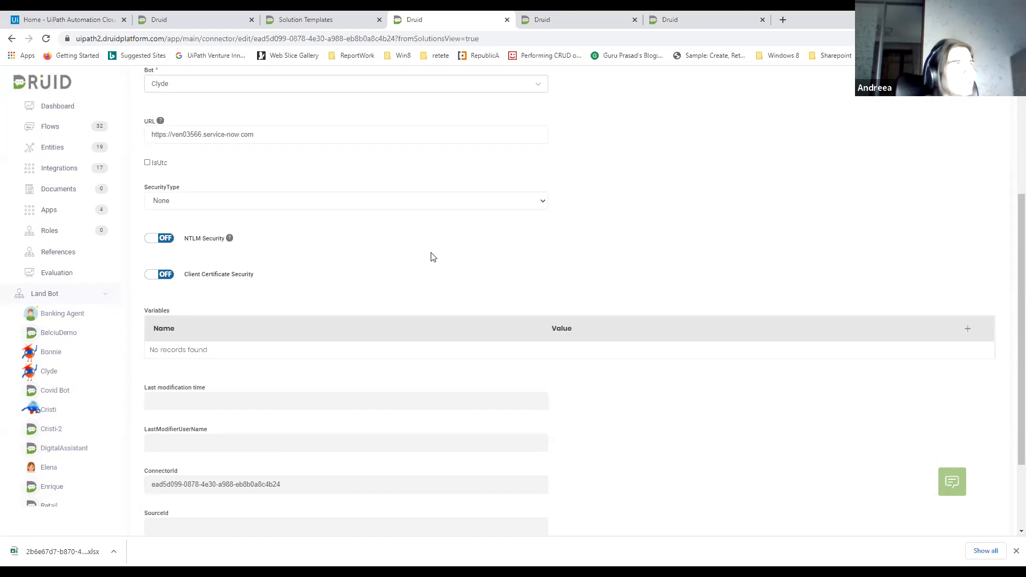
scroll(433, 253, "up", 4)
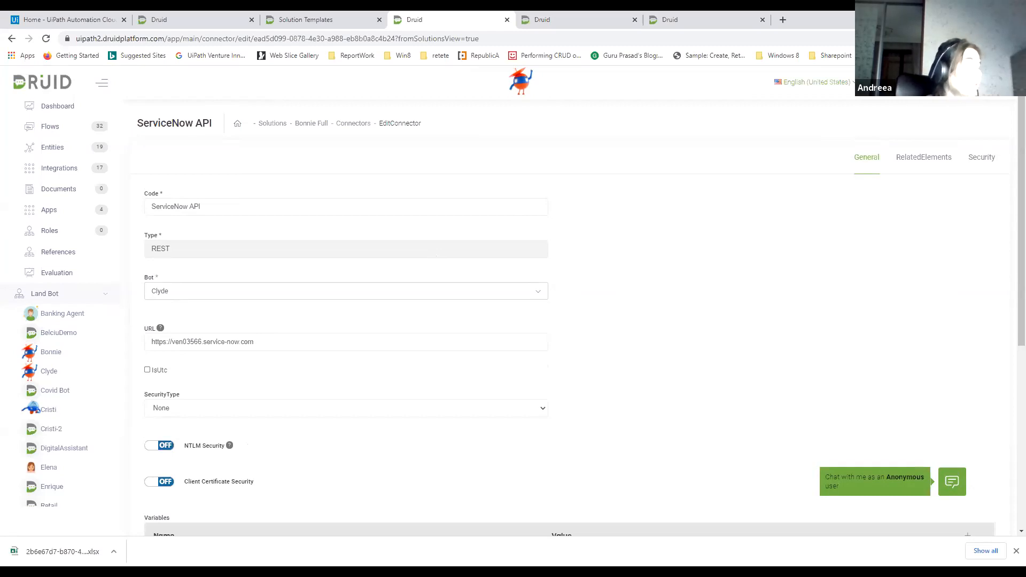
View the relevance_generatereport response mapping and the Qlik Sense report flow's steps, and switch to the UiPathStarter1 user list
left_click(623, 19)
left_click(672, 20)
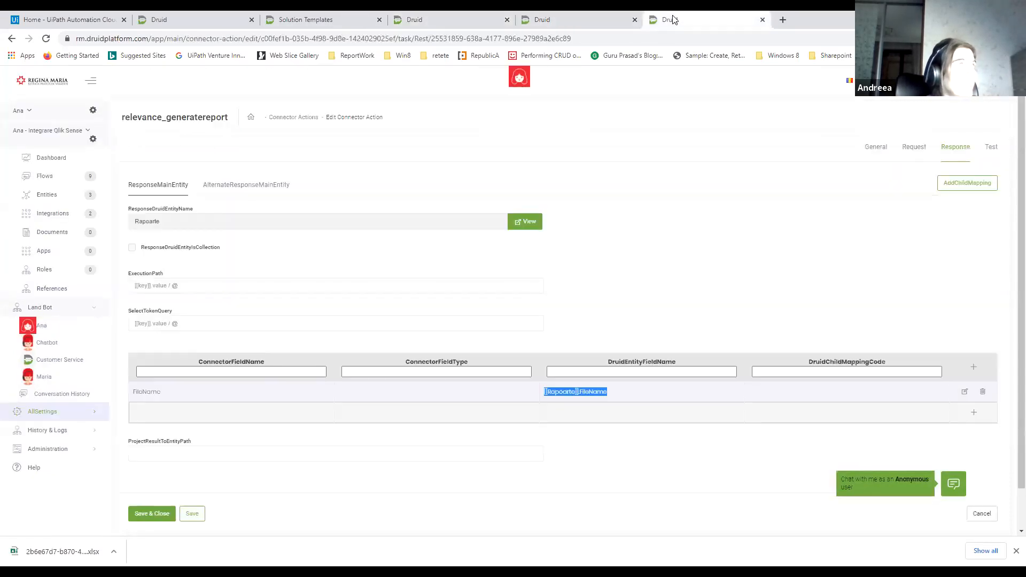
left_click(557, 25)
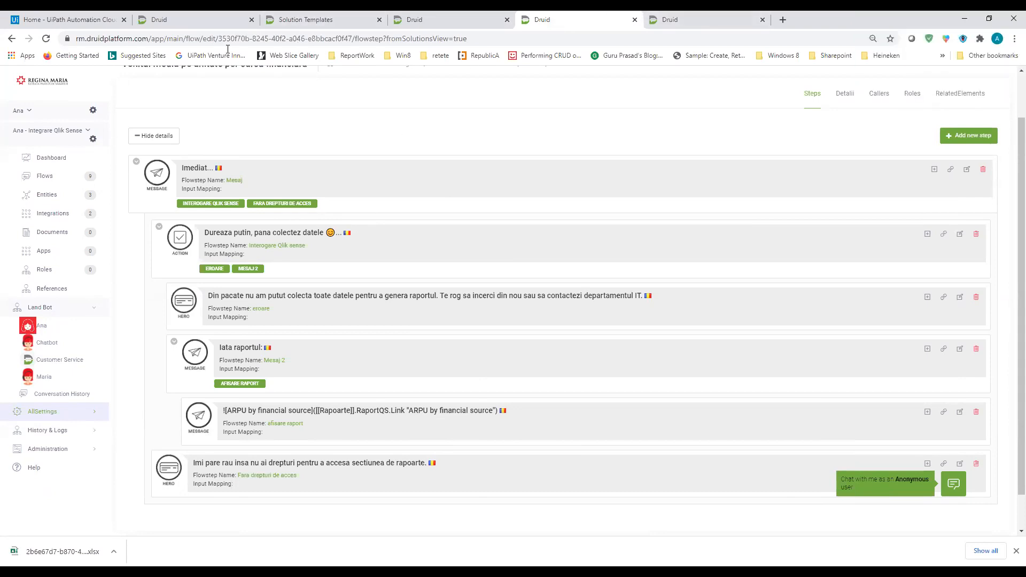
left_click(210, 25)
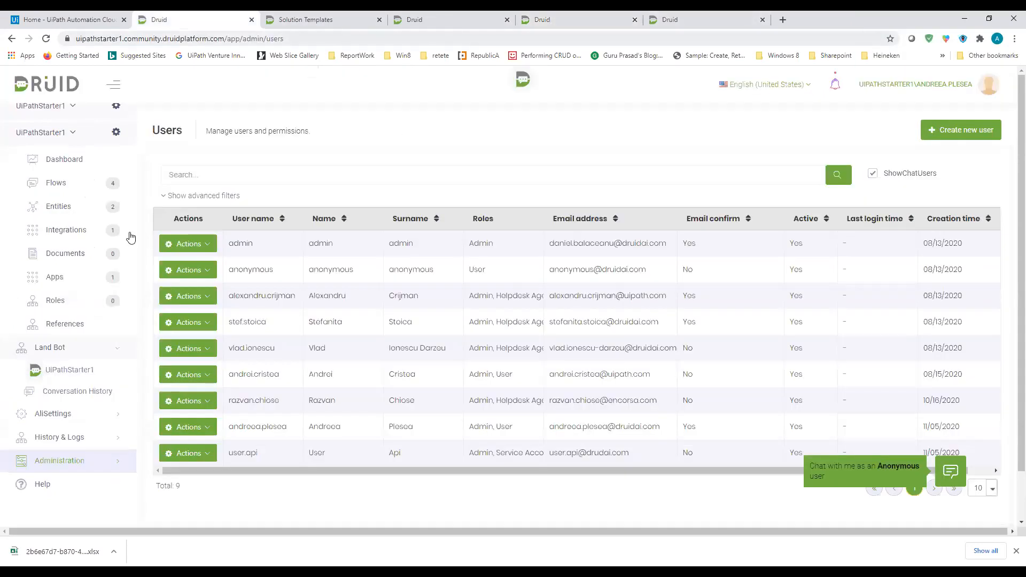
Open the conversation history from the History & Logs section
left_click(112, 463)
scroll(109, 395, "down", 1)
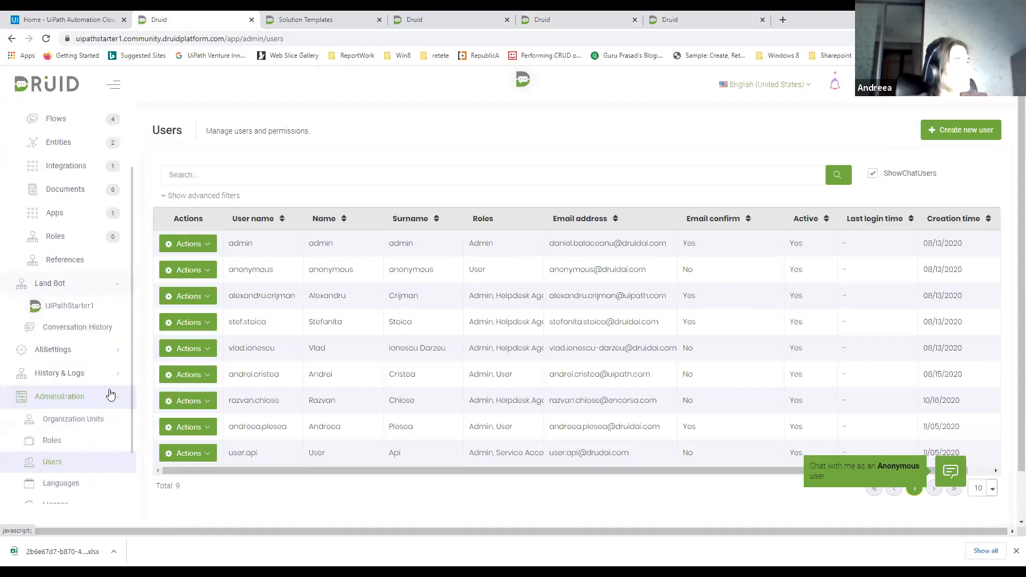
left_click(74, 378)
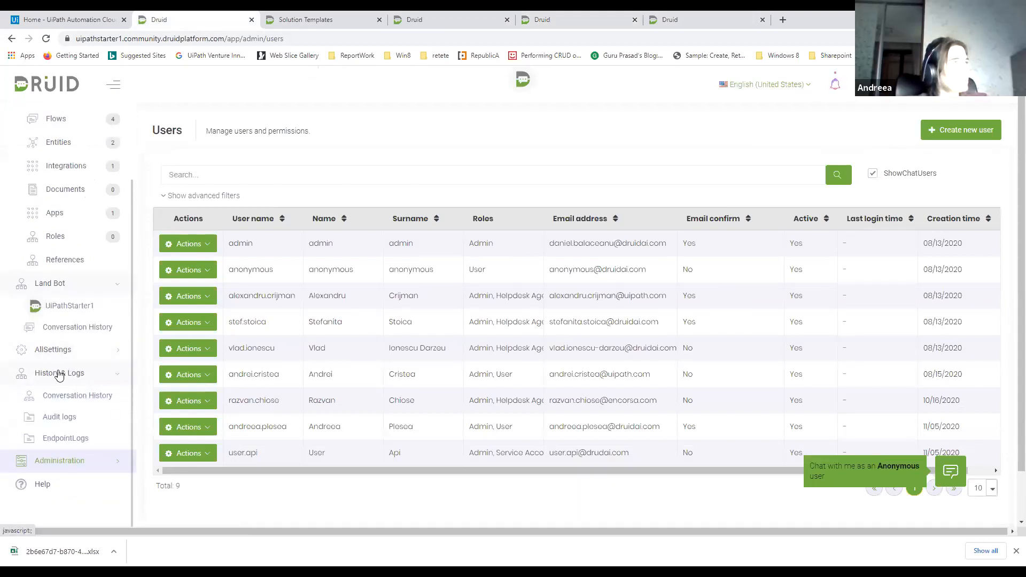
left_click(73, 400)
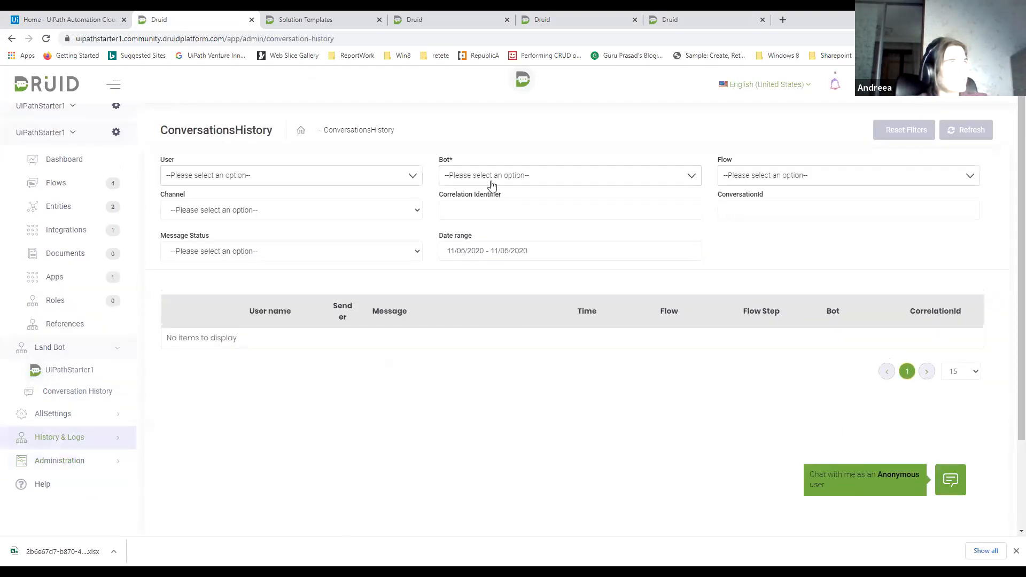
List the conversation history for the UiPathStarter1 bot and check the error details of the first message
left_click(489, 179)
left_click(477, 225)
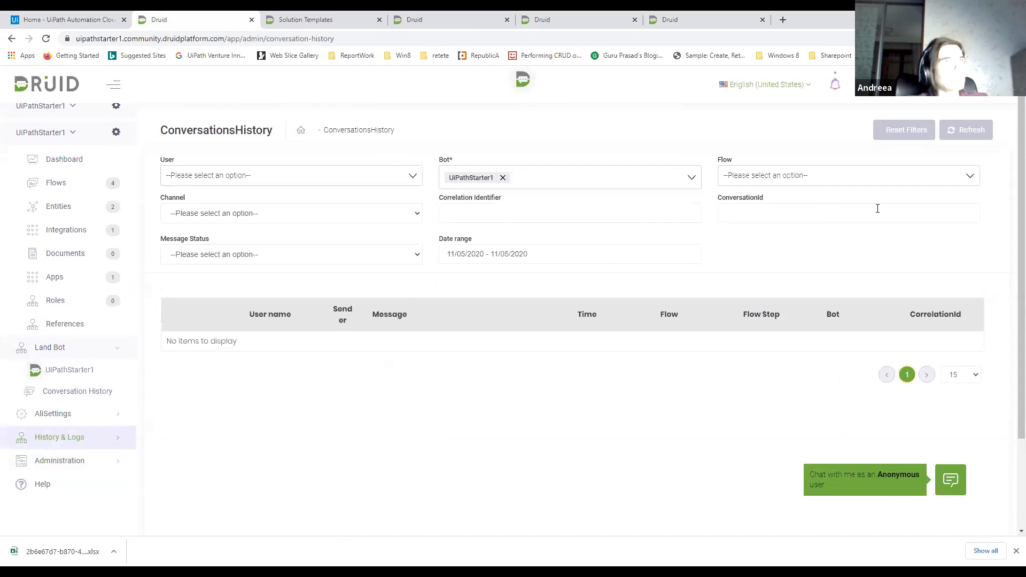
left_click(956, 130)
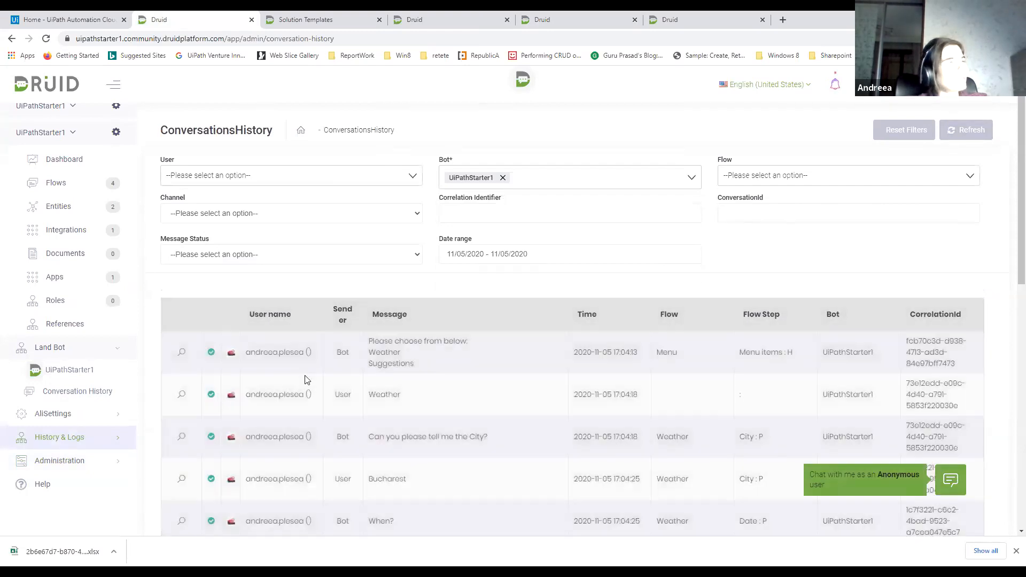
left_click(182, 353)
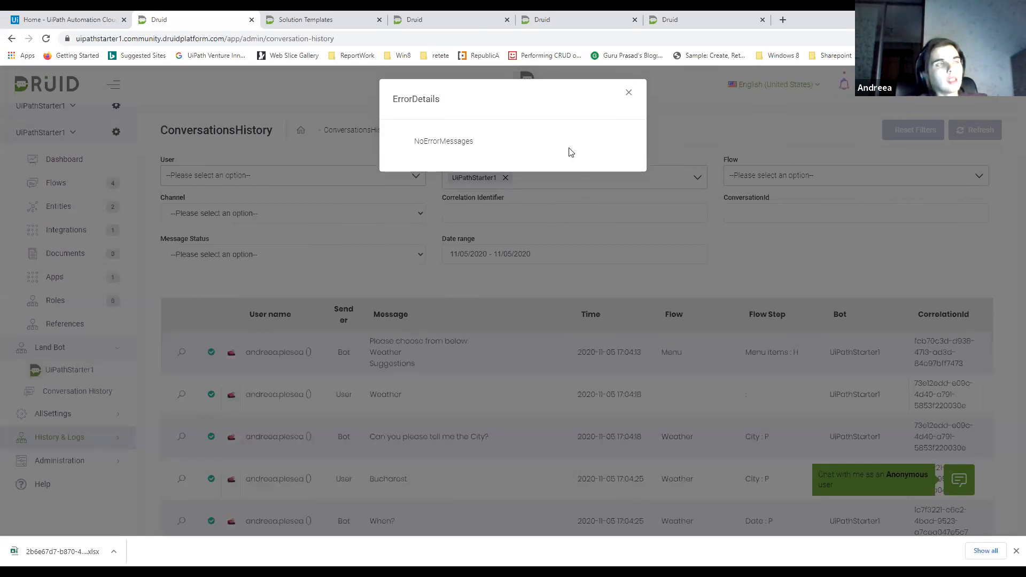
left_click(624, 98)
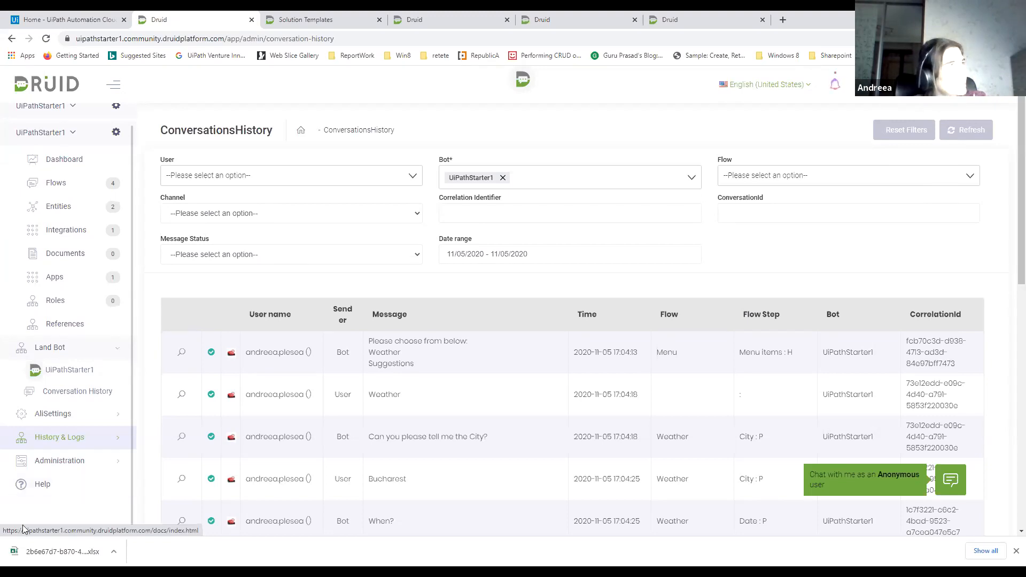
Open the audit log of the GetWeather connector action in the UiPathStarter1 integrations
left_click(65, 232)
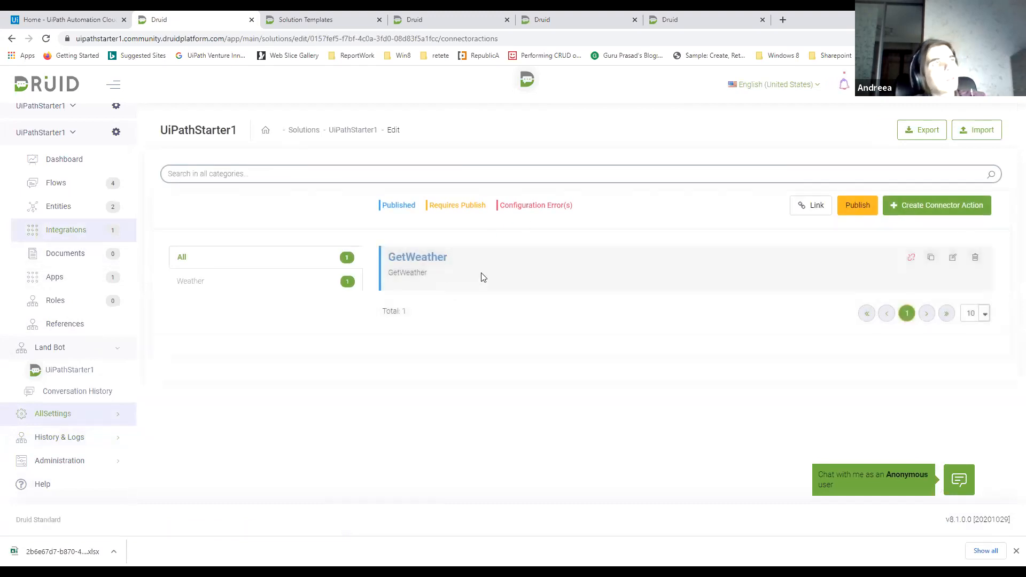
left_click(437, 261)
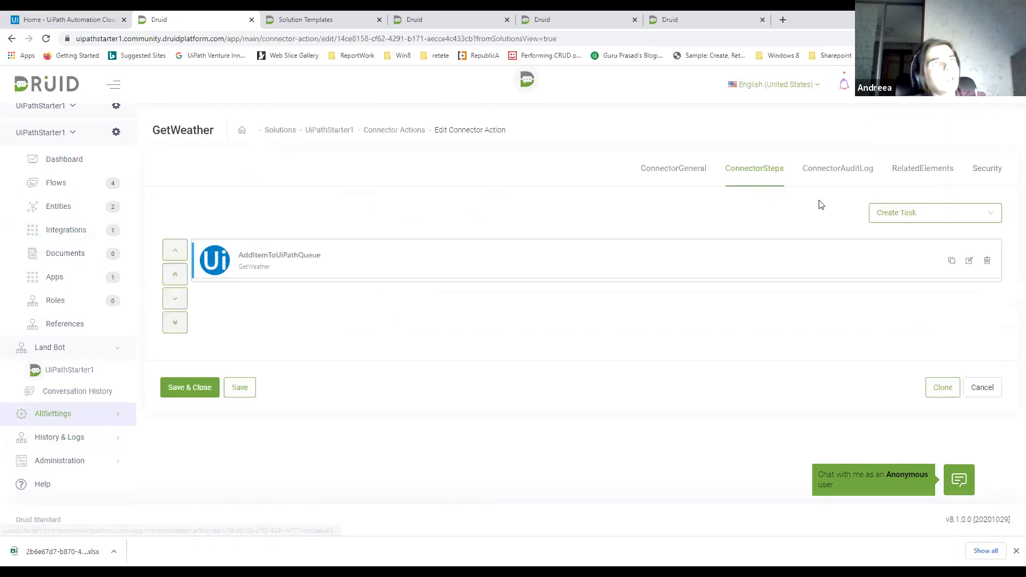
left_click(838, 168)
Examine the request, response, error state and related details of the 17:55:57 GetWeather audit entry, and close it
left_click(177, 349)
scroll(459, 291, "down", 5)
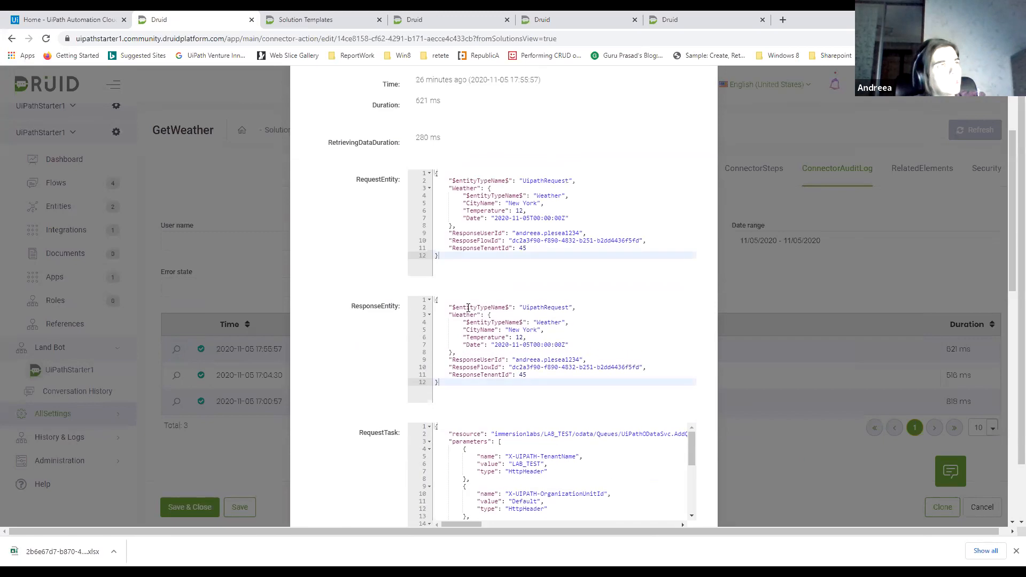
scroll(467, 262, "down", 10)
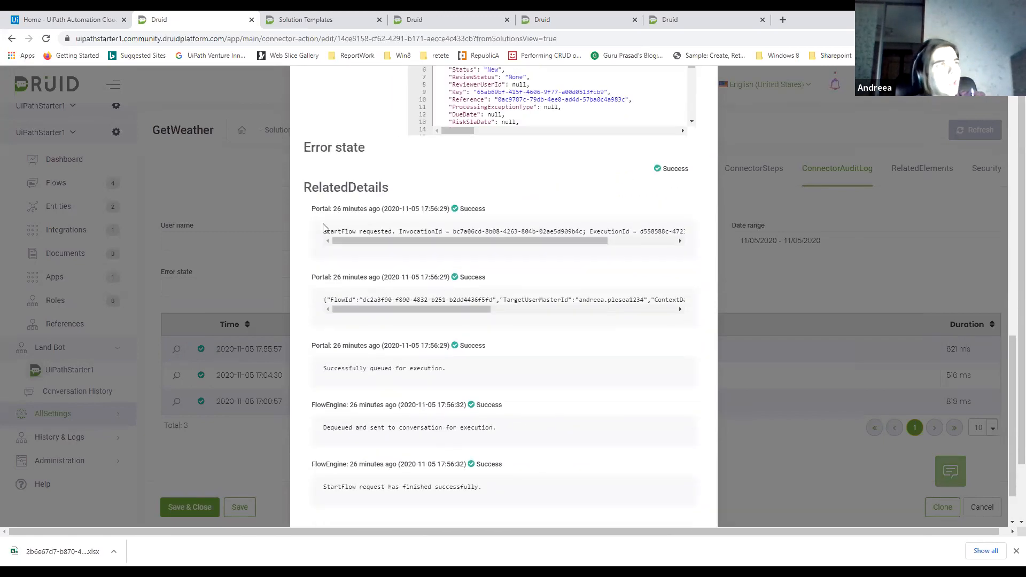
scroll(448, 295, "down", 2)
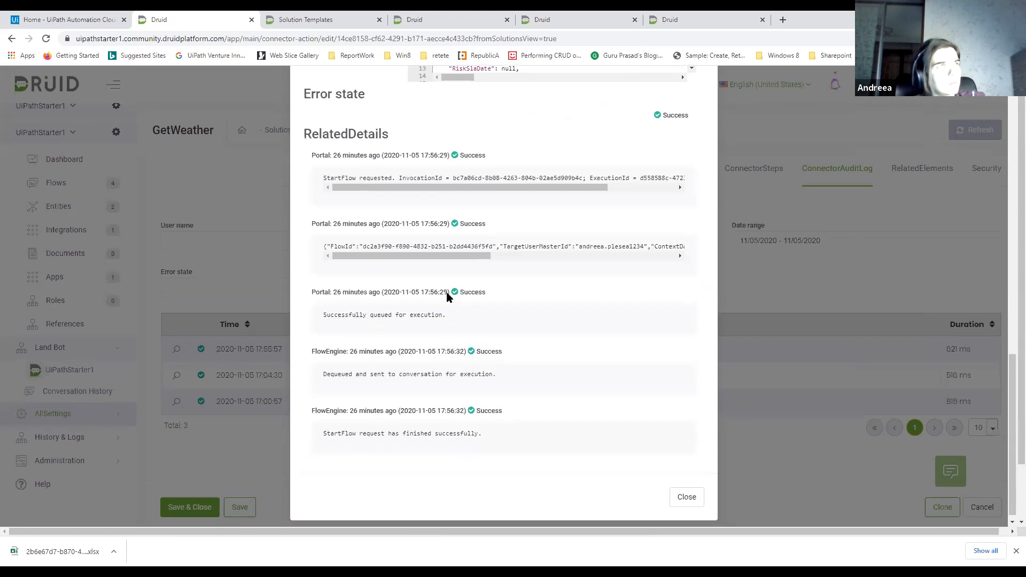
scroll(545, 347, "down", 1)
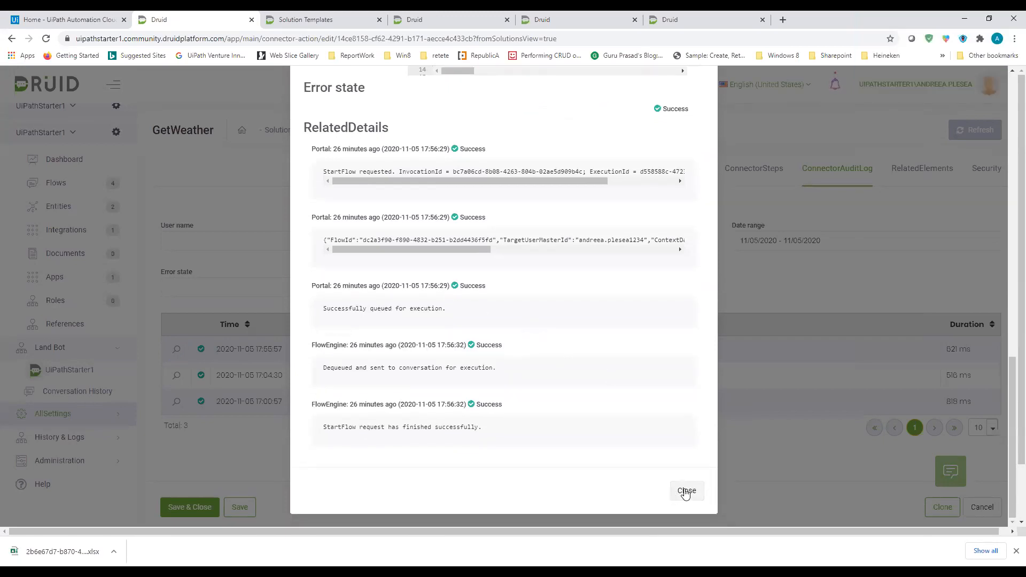
left_click(686, 492)
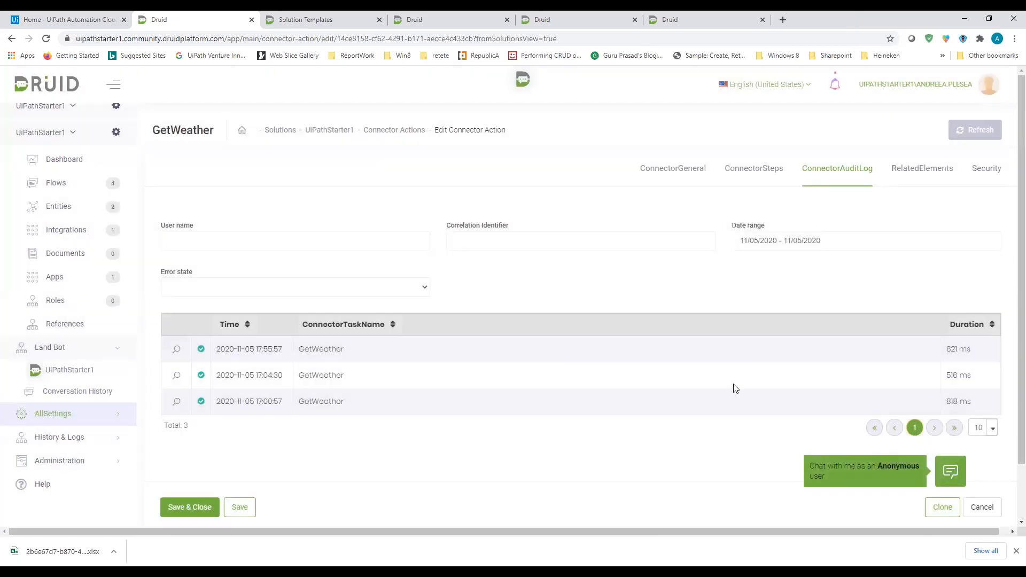